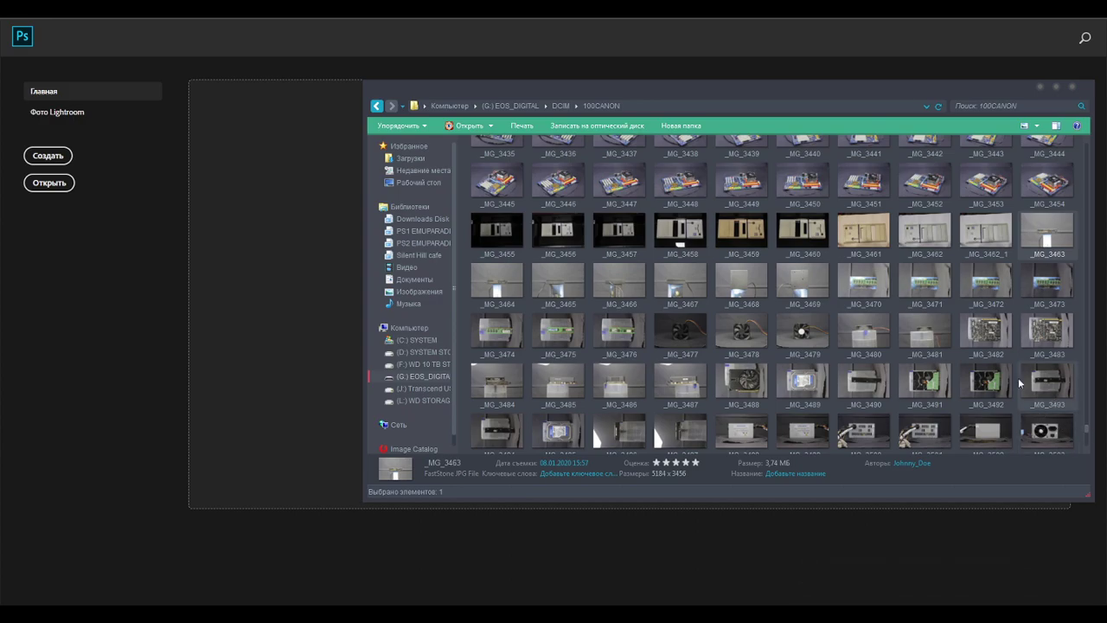
Open the card reader photo _MG_3463.JPG from the 100CANON folder in Photoshop, converting its colours to the working space.
{"action": "left_click", "coordinate": [955, 360]}
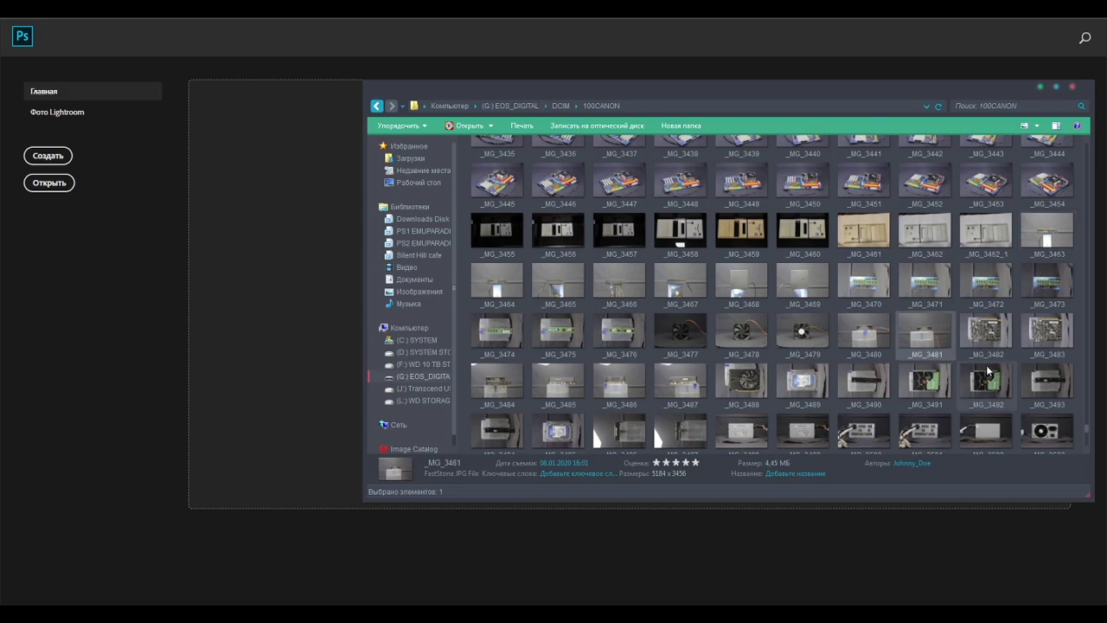
{"action": "left_click_drag", "start_coordinate": [1044, 238], "coordinate": [301, 221]}
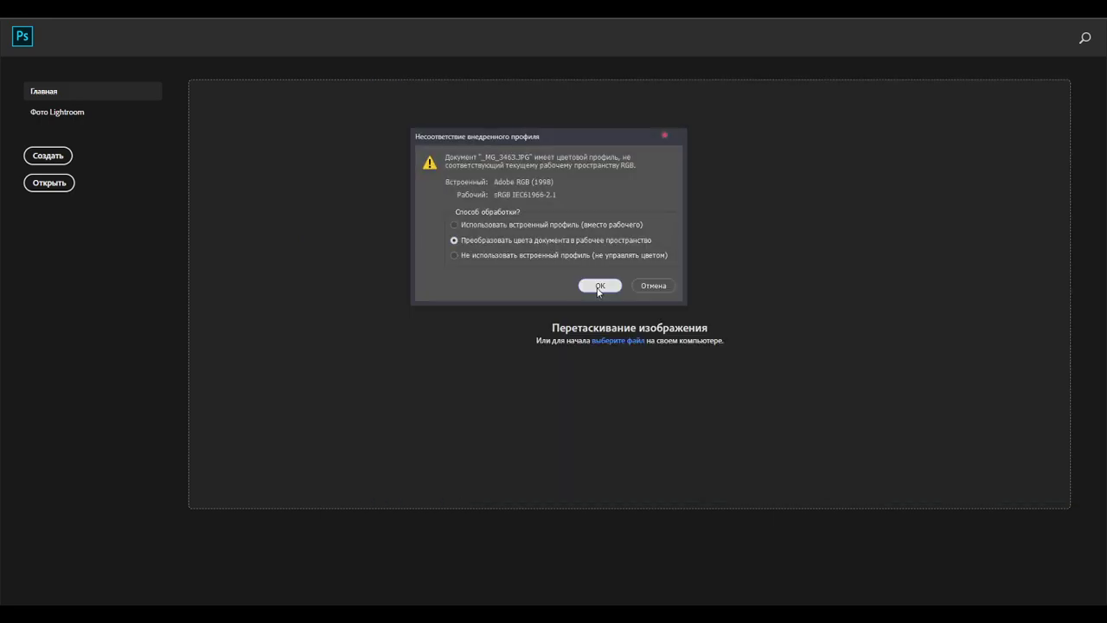
{"action": "left_click", "coordinate": [598, 286]}
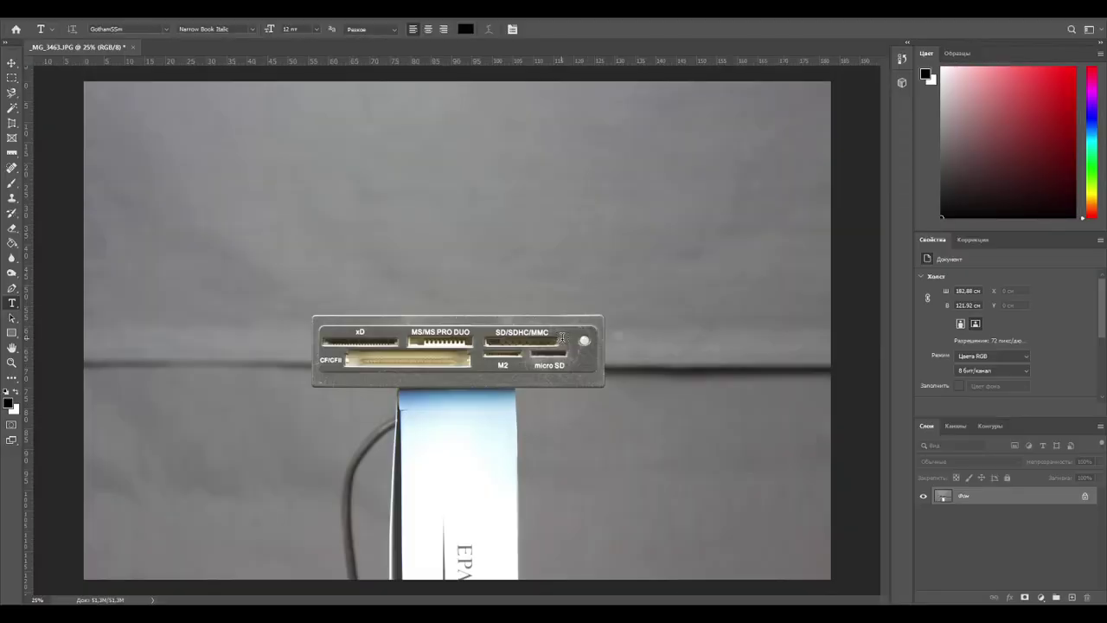
{"action": "scroll", "coordinate": [560, 337], "scroll_direction": "up", "scroll_amount": 2, "text": "alt"}
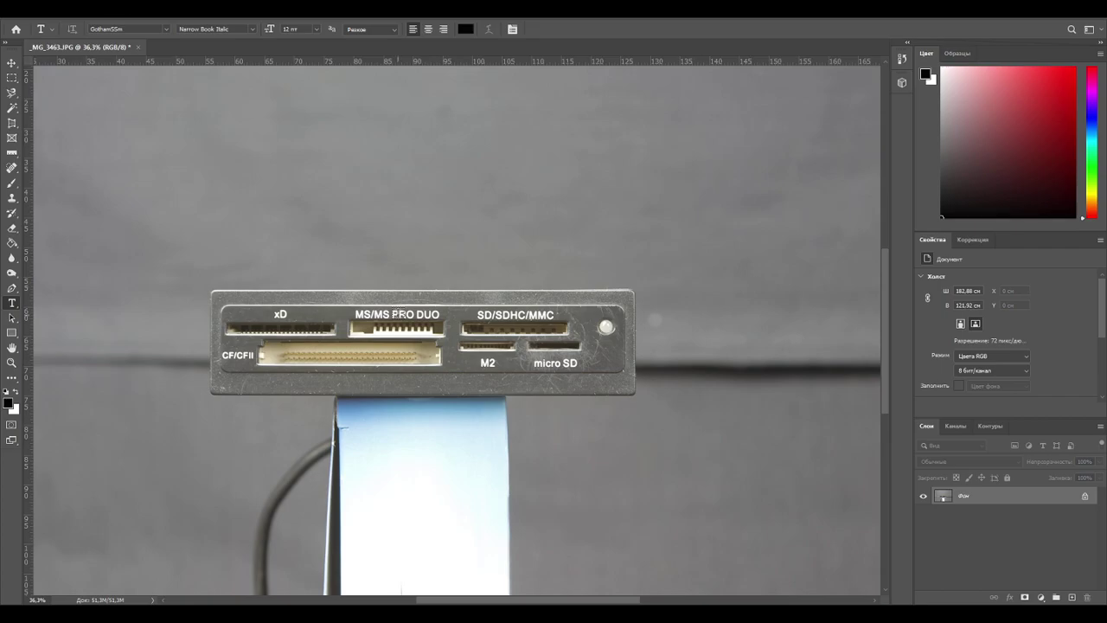
Create a new 5000 x 5000 pixel document at 300 ppi with a white background.
{"action": "left_click", "coordinate": [35, 16]}
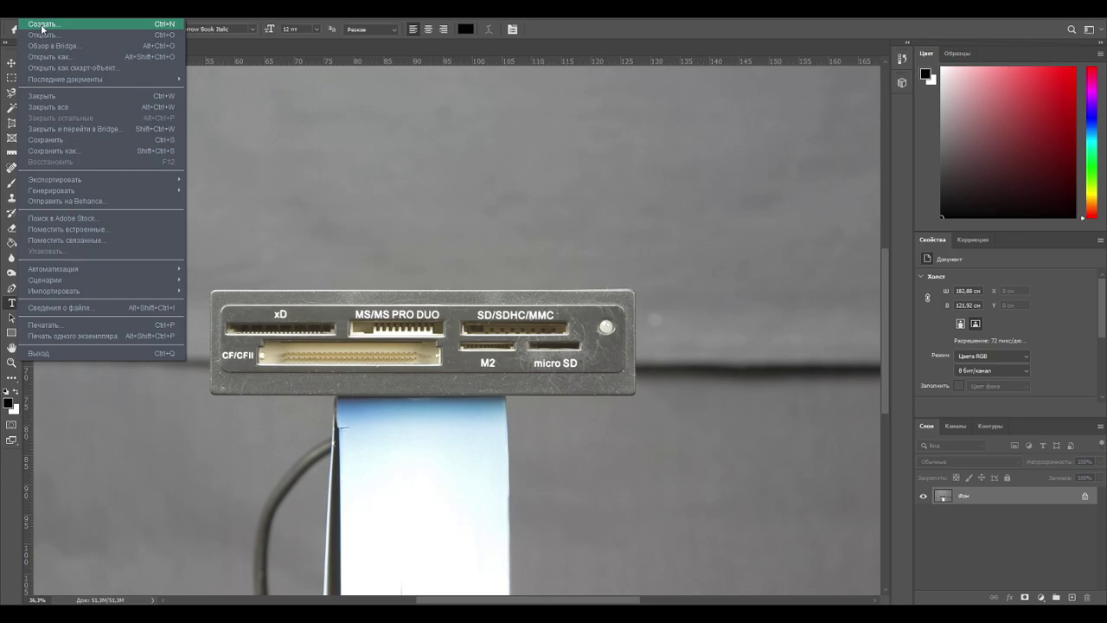
{"action": "left_click", "coordinate": [41, 27]}
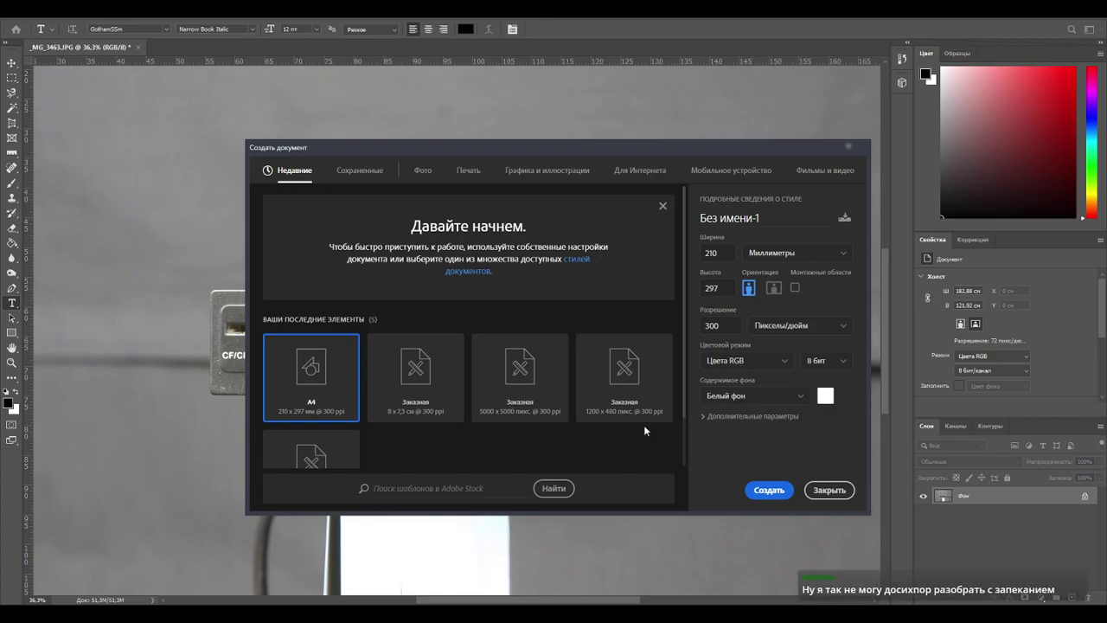
{"action": "left_click_drag", "start_coordinate": [684, 325], "coordinate": [685, 378]}
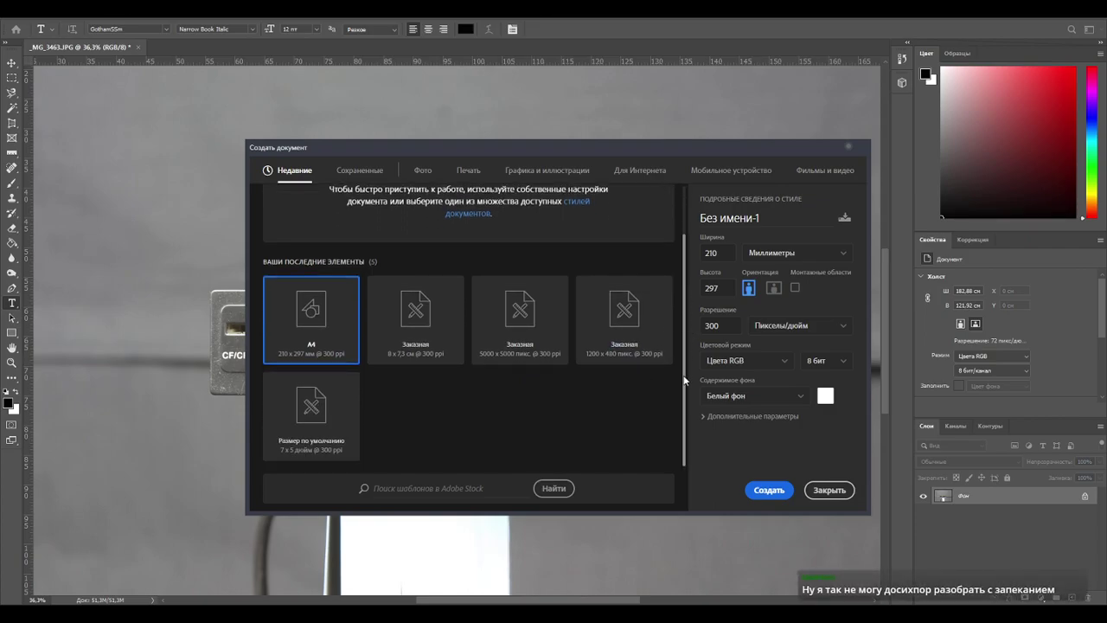
{"action": "left_click", "coordinate": [510, 333]}
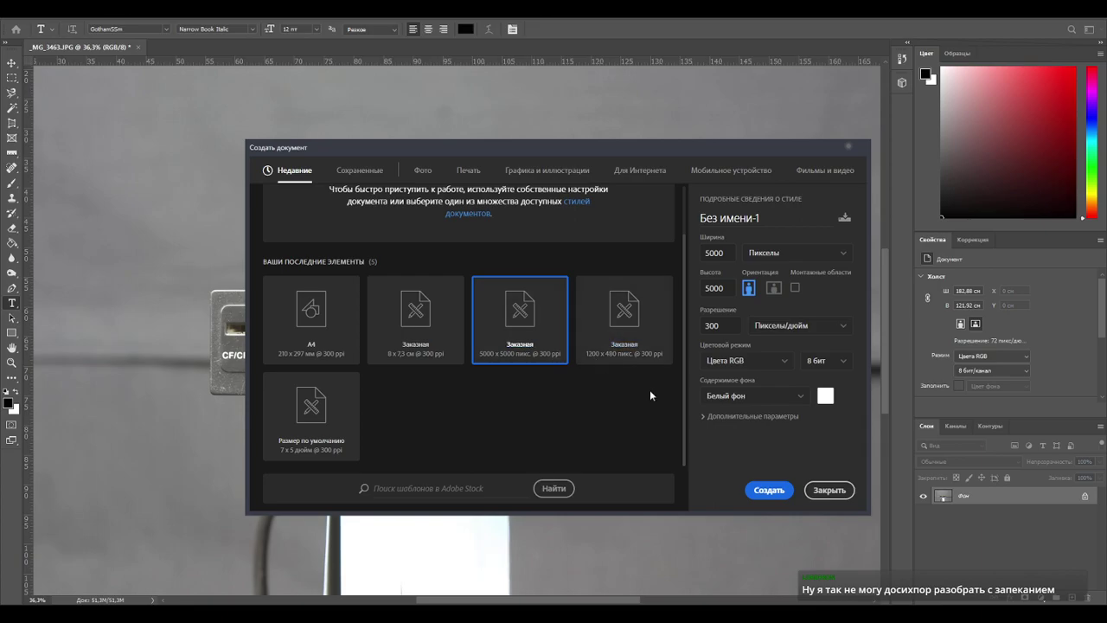
{"action": "left_click", "coordinate": [763, 488]}
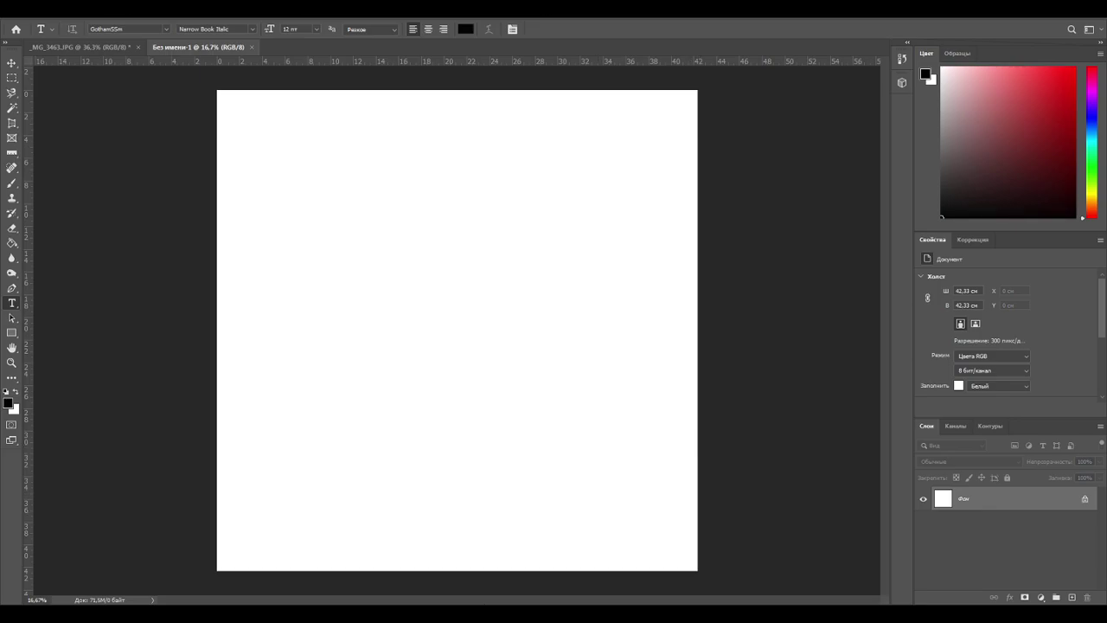
Switch to Discord, view the game cartridge renders in the pics-and-wip channel, and return to the blank document in Photoshop.
{"action": "key", "text": "alt+Tab"}
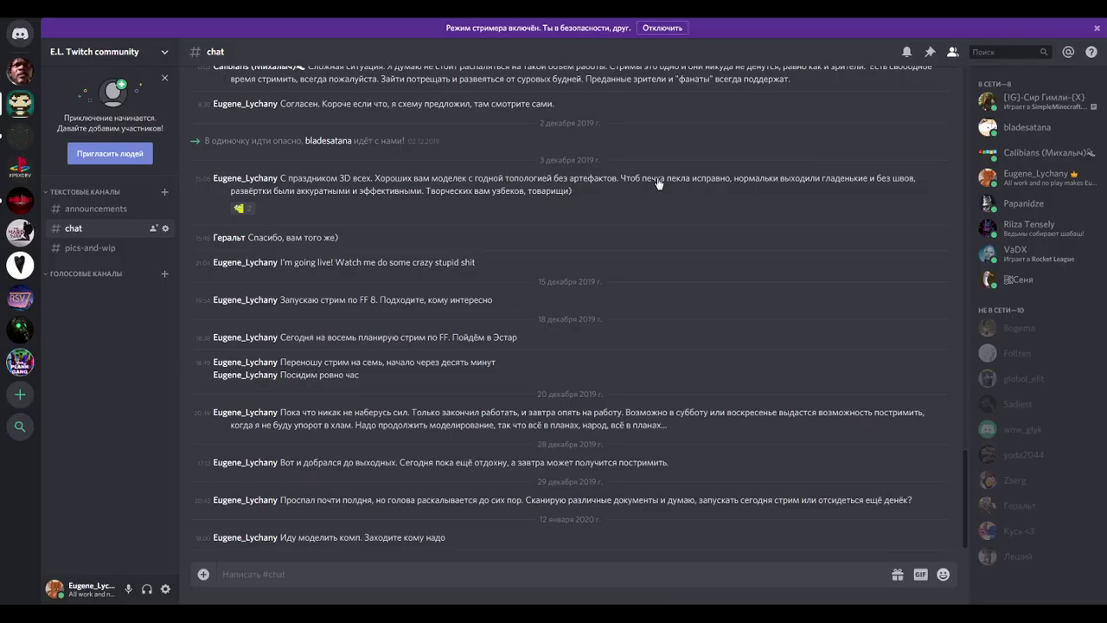
{"action": "key", "text": "alt+Tab"}
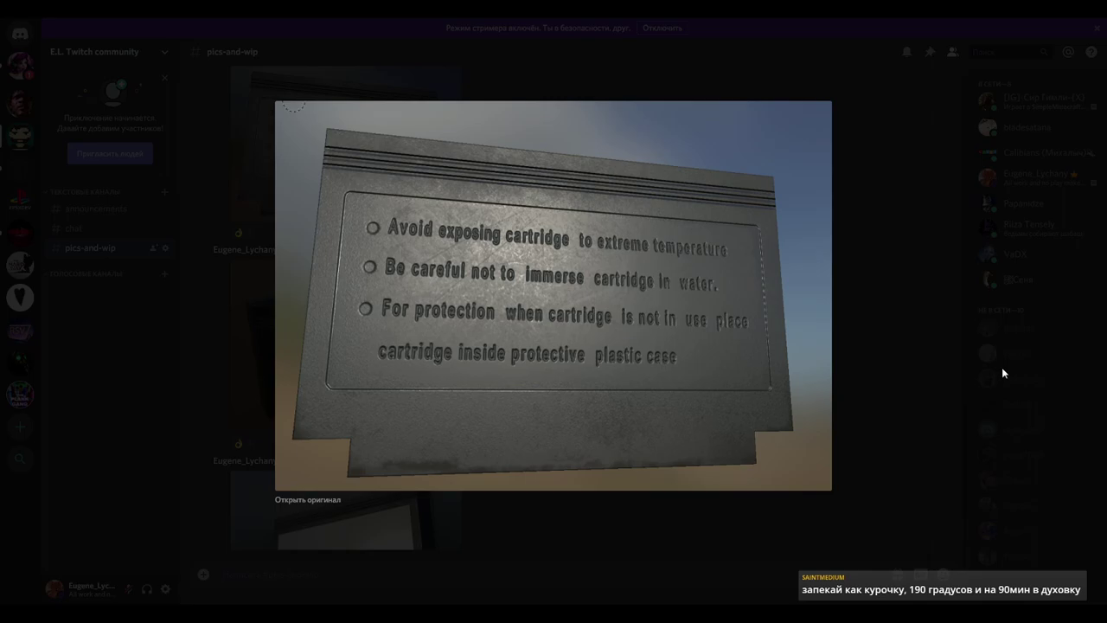
{"action": "left_click", "coordinate": [929, 375]}
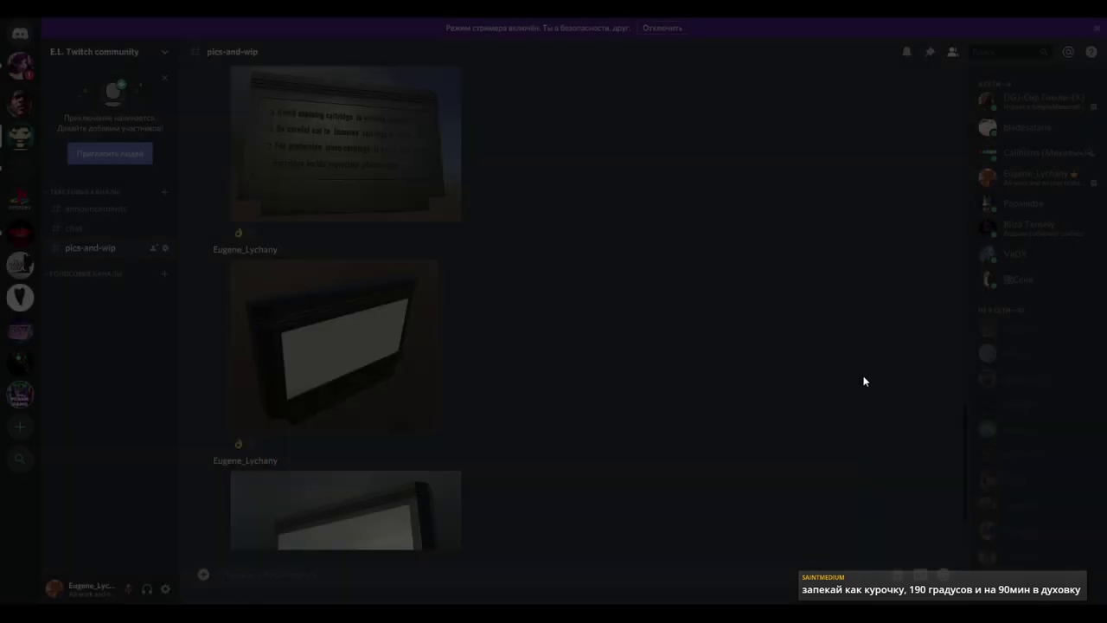
{"action": "left_click", "coordinate": [424, 344]}
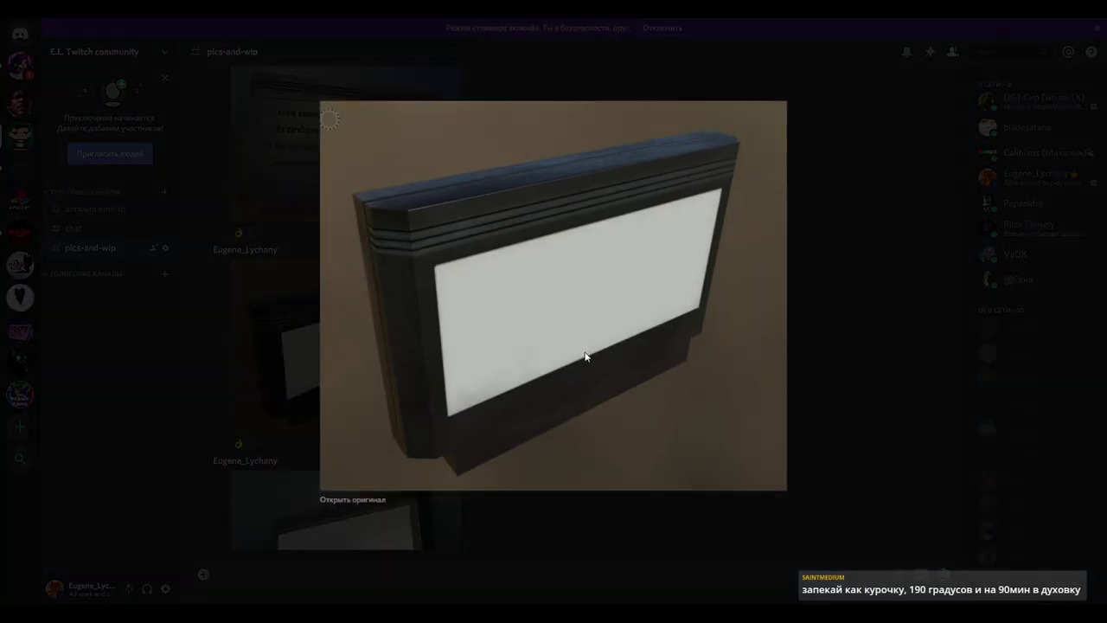
{"action": "left_click", "coordinate": [837, 368]}
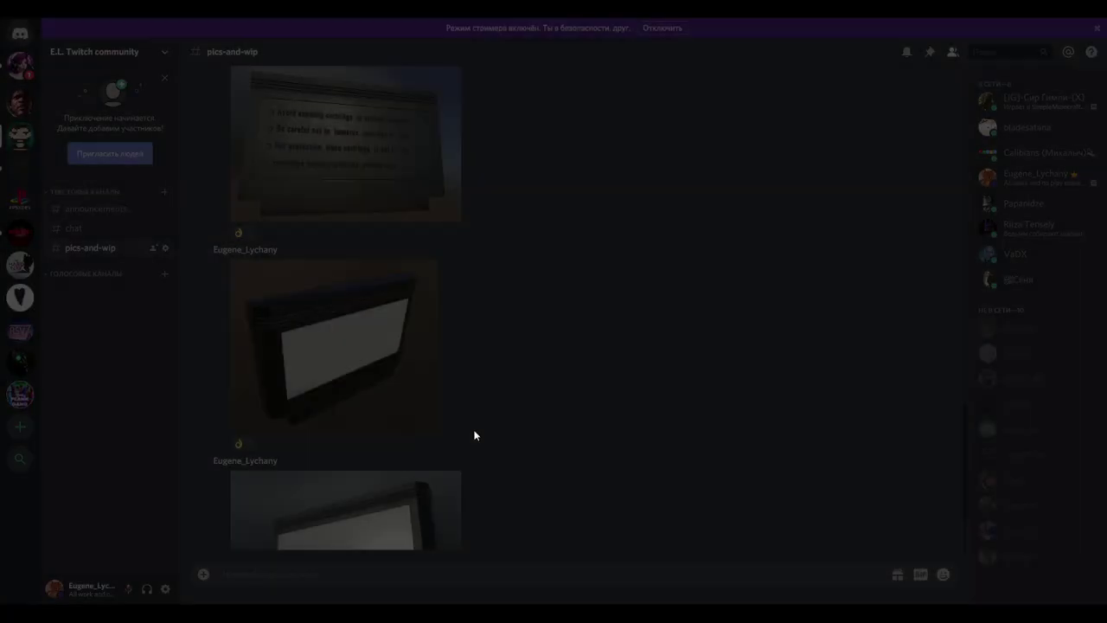
{"action": "left_click", "coordinate": [363, 519]}
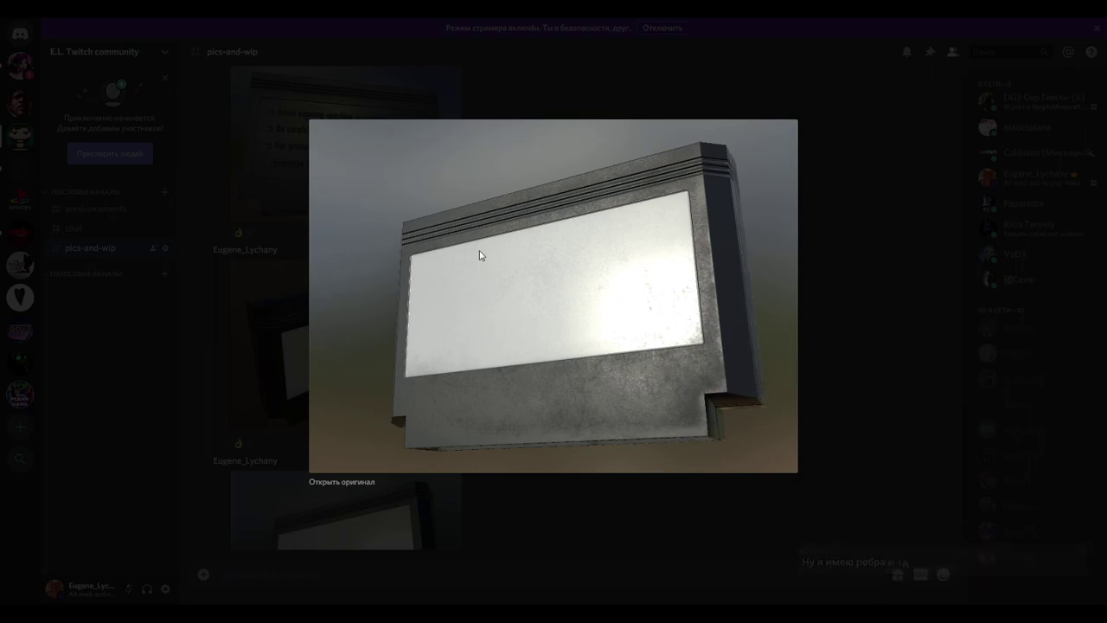
{"action": "left_click", "coordinate": [854, 362]}
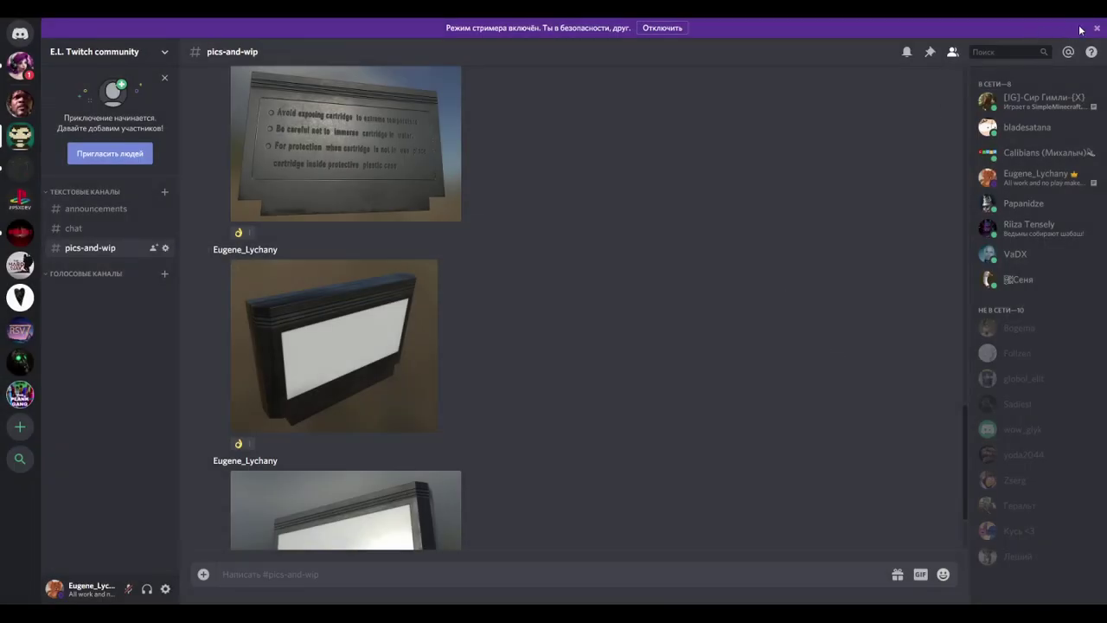
{"action": "left_click", "coordinate": [1066, 14]}
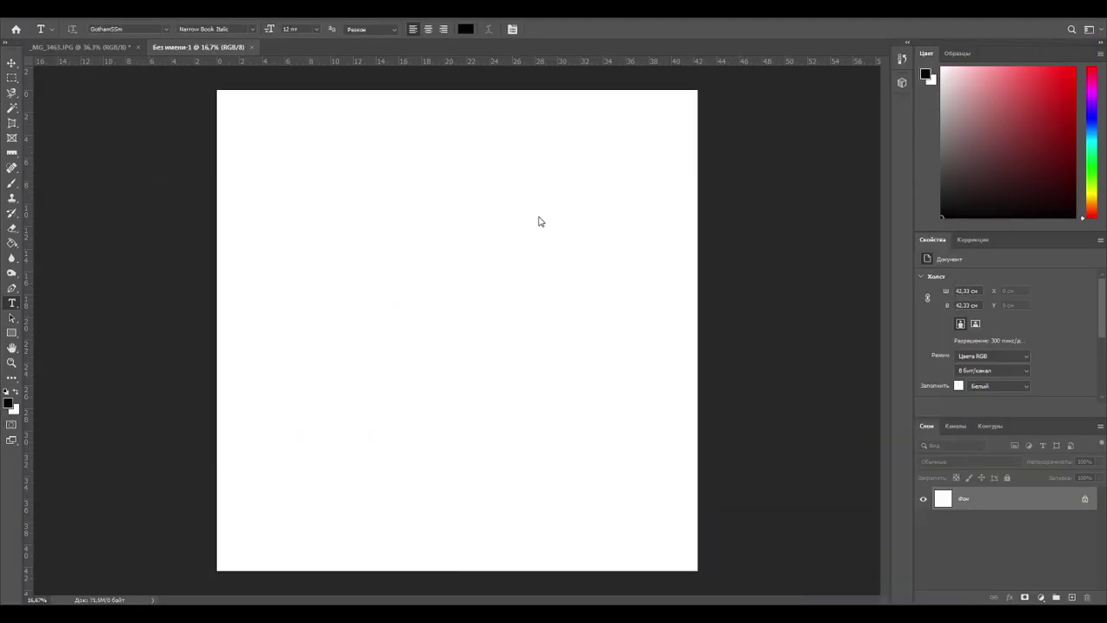
Frame the card reader's front panel in _MG_3463.JPG with the Perspective Crop tool.
{"action": "left_click", "coordinate": [104, 48]}
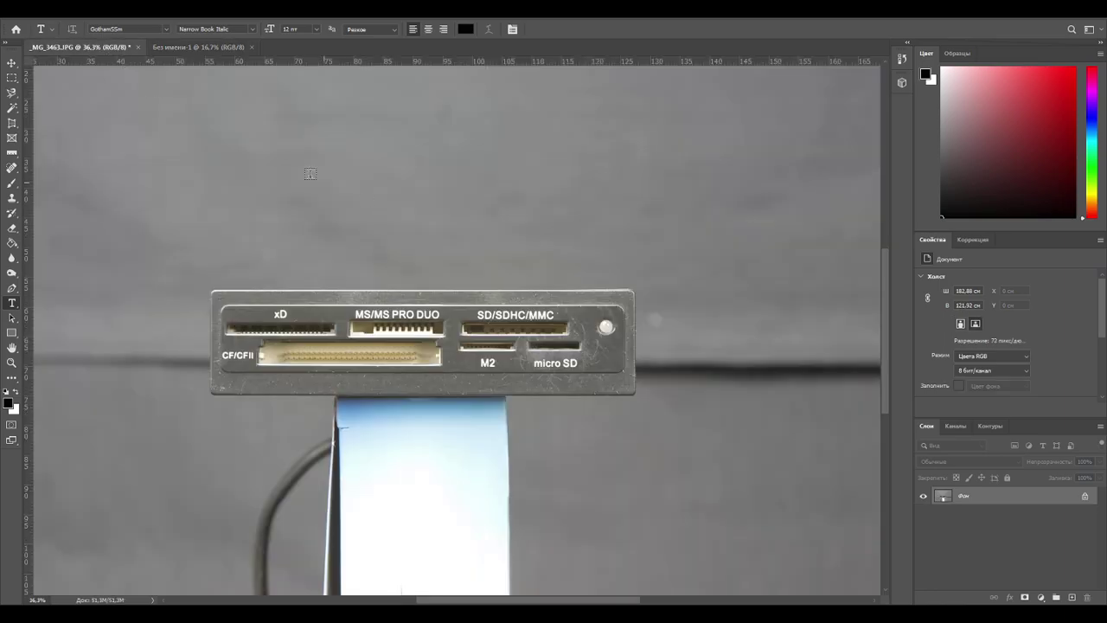
{"action": "left_click", "coordinate": [13, 126]}
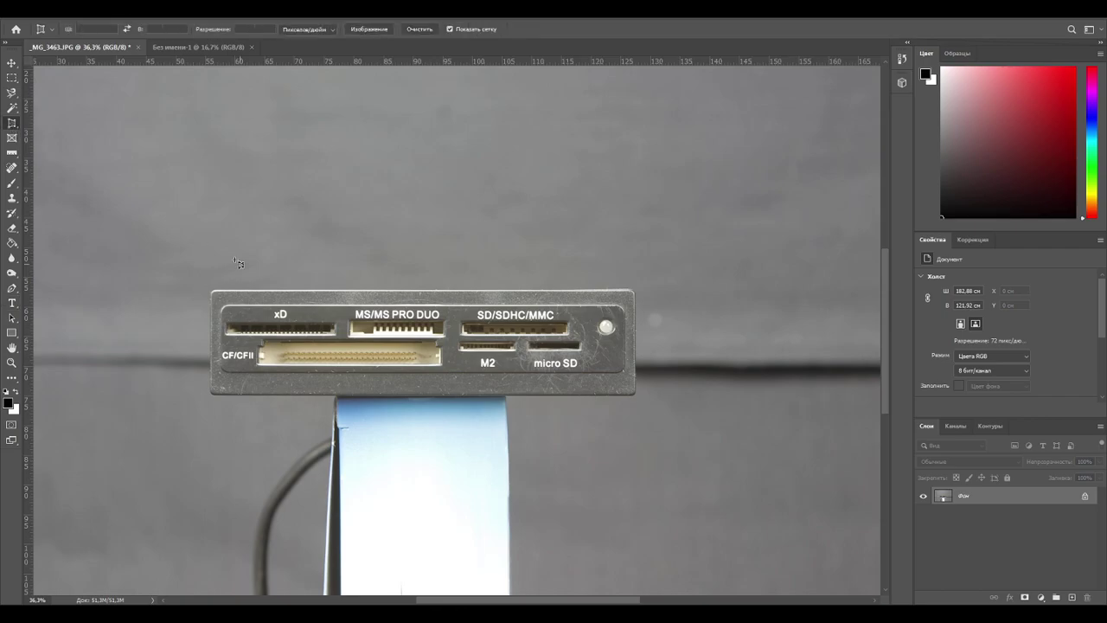
{"action": "left_click_drag", "start_coordinate": [211, 292], "coordinate": [636, 396]}
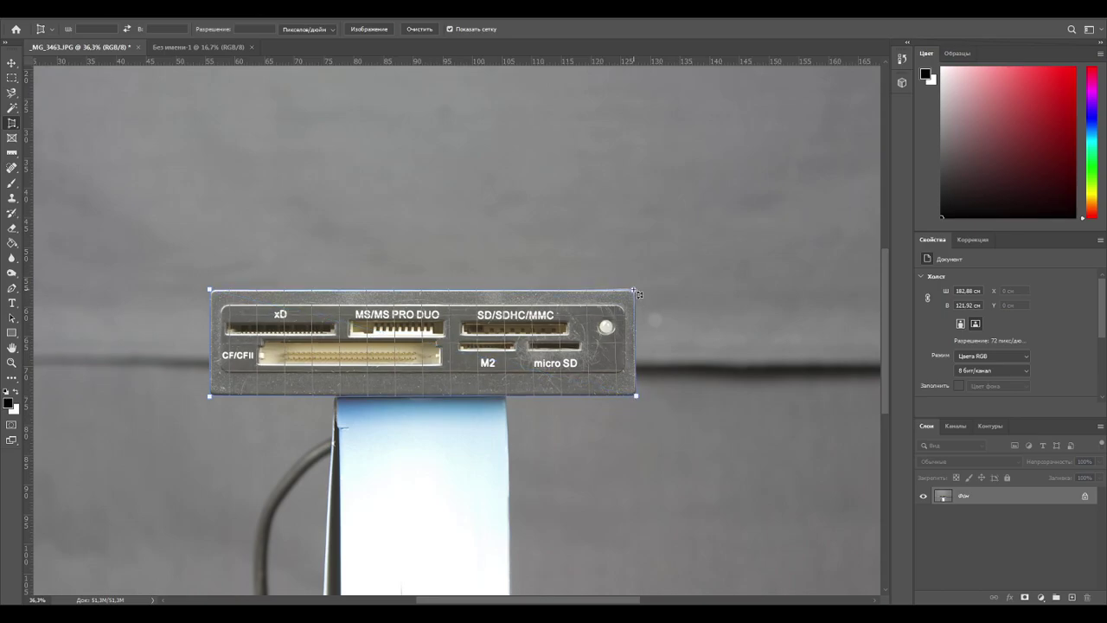
Fit the perspective crop frame precisely to the four corners of the card reader's front panel and apply the crop.
{"action": "scroll", "coordinate": [639, 304], "scroll_direction": "up", "scroll_amount": 4, "text": "alt"}
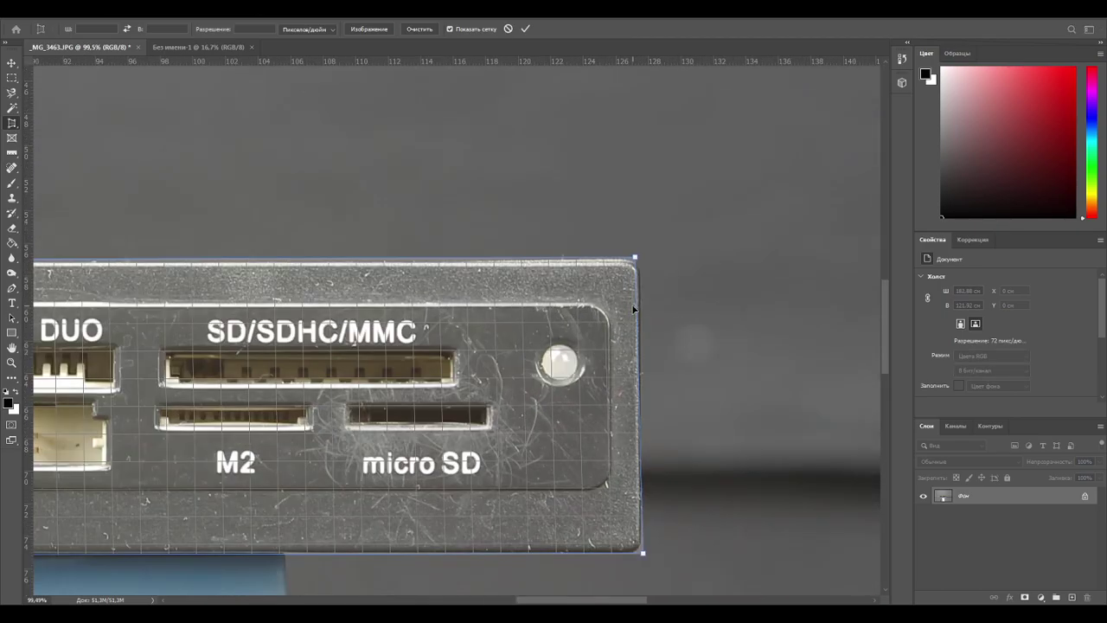
{"action": "left_click_drag", "start_coordinate": [636, 257], "coordinate": [641, 258]}
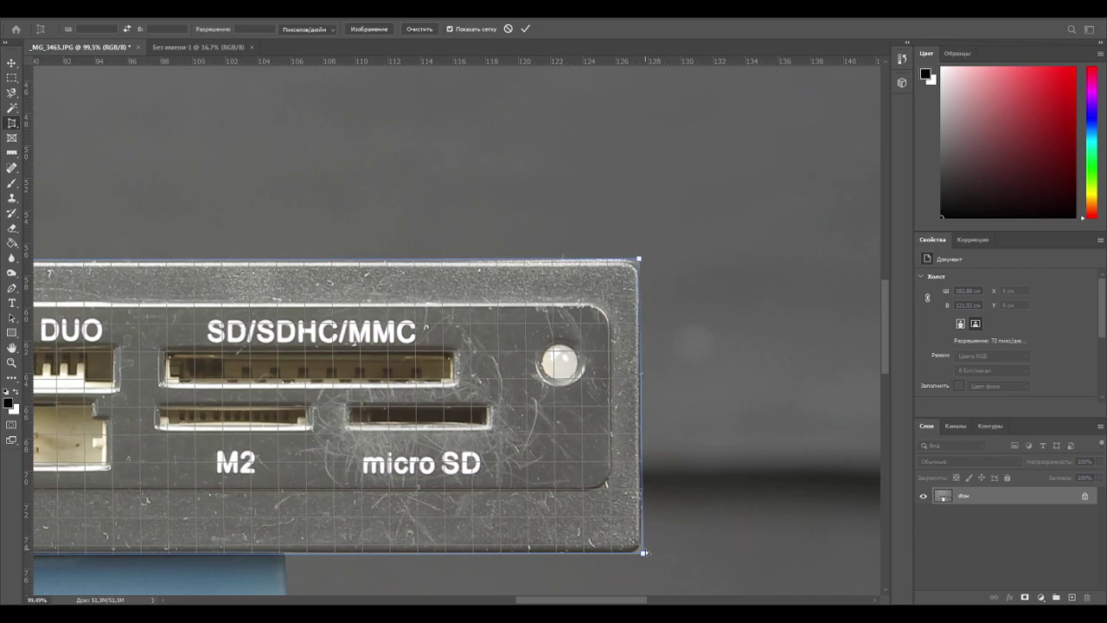
{"action": "left_click_drag", "start_coordinate": [647, 543], "coordinate": [641, 555]}
{"action": "left_click_drag", "start_coordinate": [296, 482], "coordinate": [876, 397]}
{"action": "left_click_drag", "start_coordinate": [212, 419], "coordinate": [294, 426]}
{"action": "left_click_drag", "start_coordinate": [211, 489], "coordinate": [211, 490]}
{"action": "left_click_drag", "start_coordinate": [212, 200], "coordinate": [217, 202]}
{"action": "left_click_drag", "start_coordinate": [697, 319], "coordinate": [226, 305]}
{"action": "left_click_drag", "start_coordinate": [694, 277], "coordinate": [472, 307]}
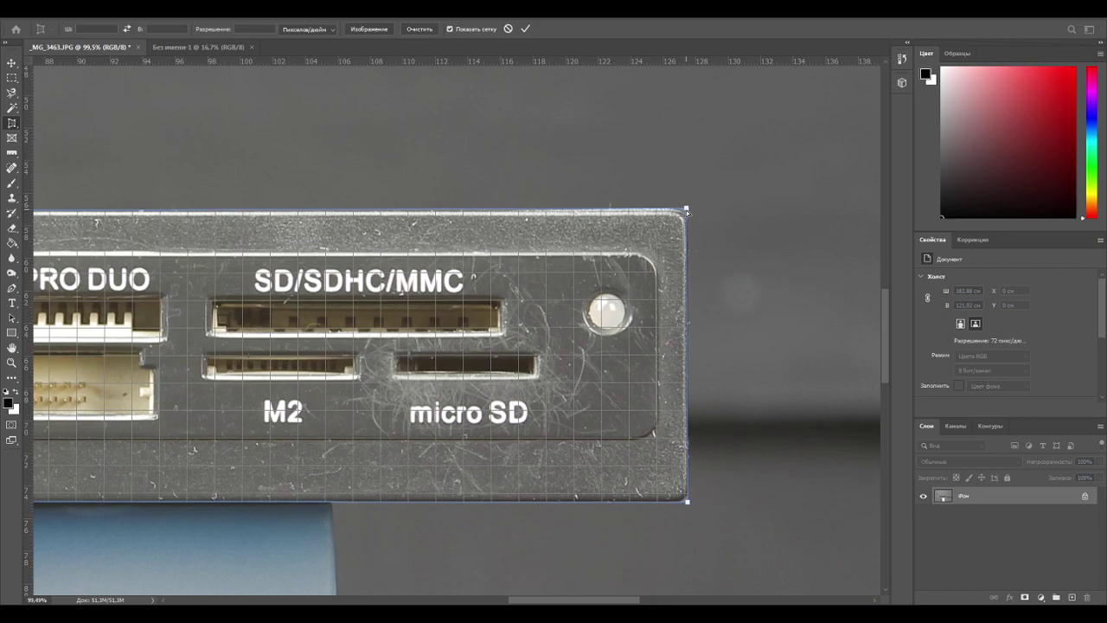
{"action": "left_click_drag", "start_coordinate": [687, 214], "coordinate": [687, 213]}
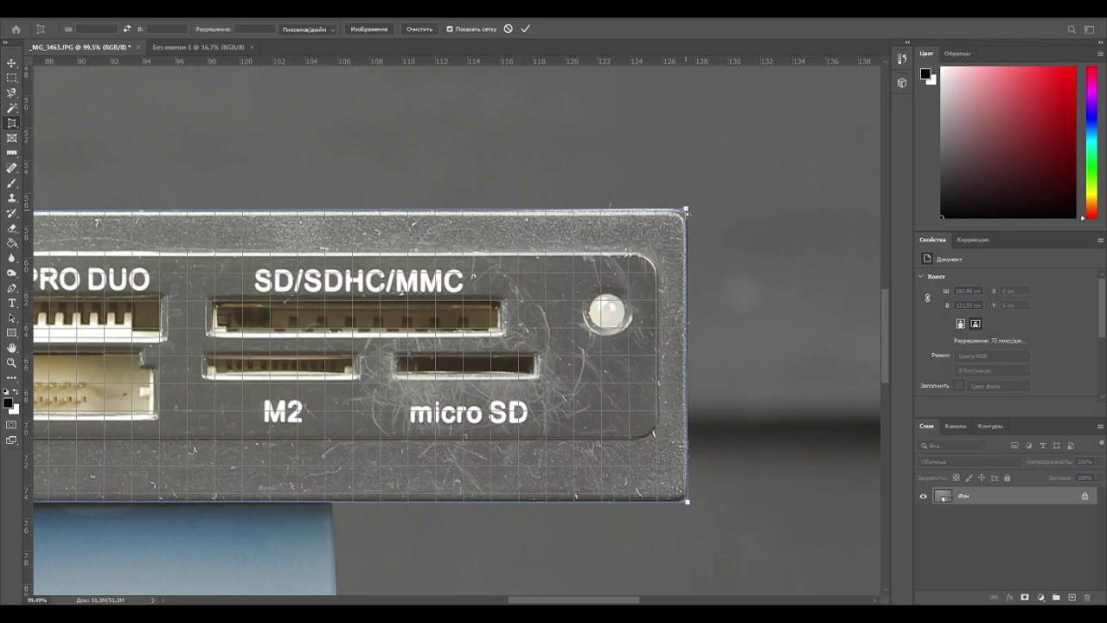
{"action": "key", "text": "Return"}
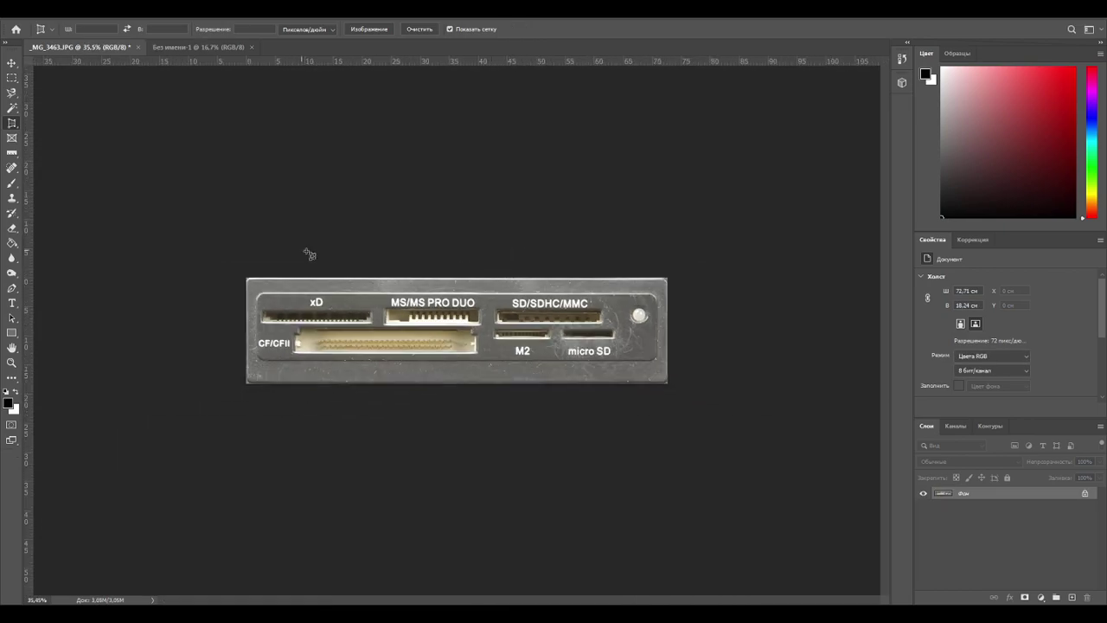
Copy the cropped front panel into the blank 5000 x 5000 document, placing it near the canvas's upper-left corner.
{"action": "key", "text": "v"}
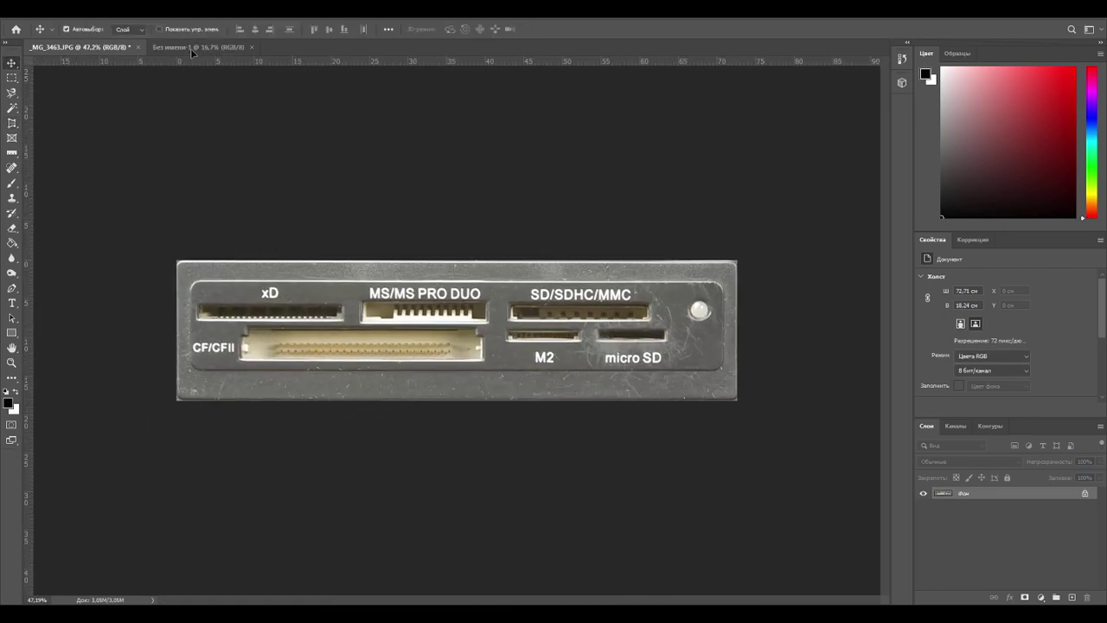
{"action": "left_click_drag", "start_coordinate": [190, 47], "coordinate": [333, 127]}
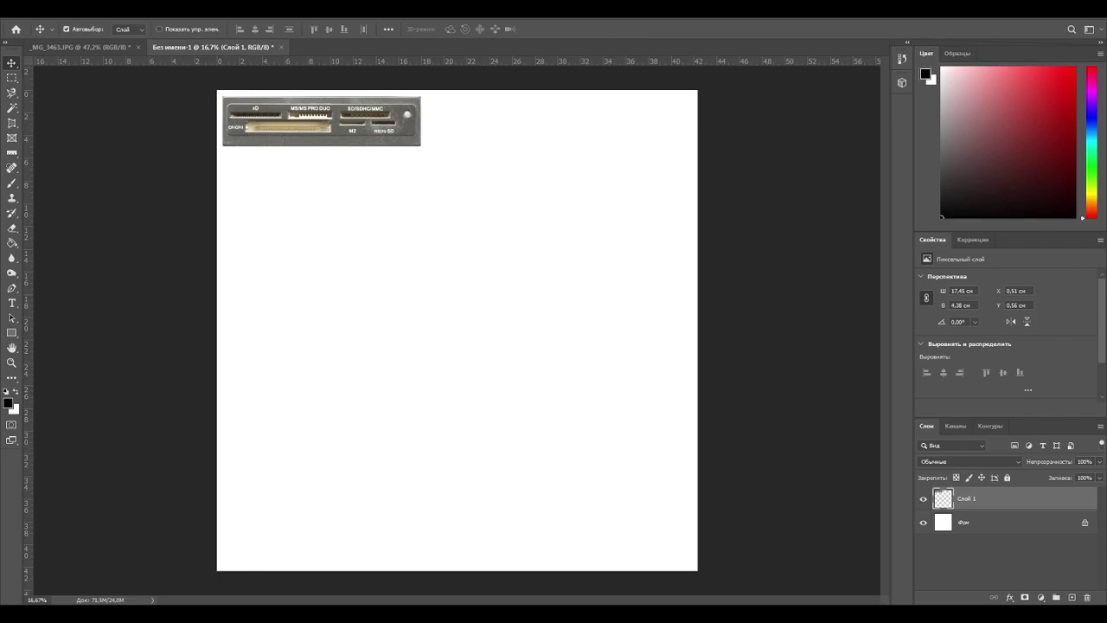
Preview the photos _MG_3464 and _MG_3465 from the camera folder and open _MG_3465.JPG in Photoshop.
{"action": "mouse_move", "coordinate": [301, 614]}
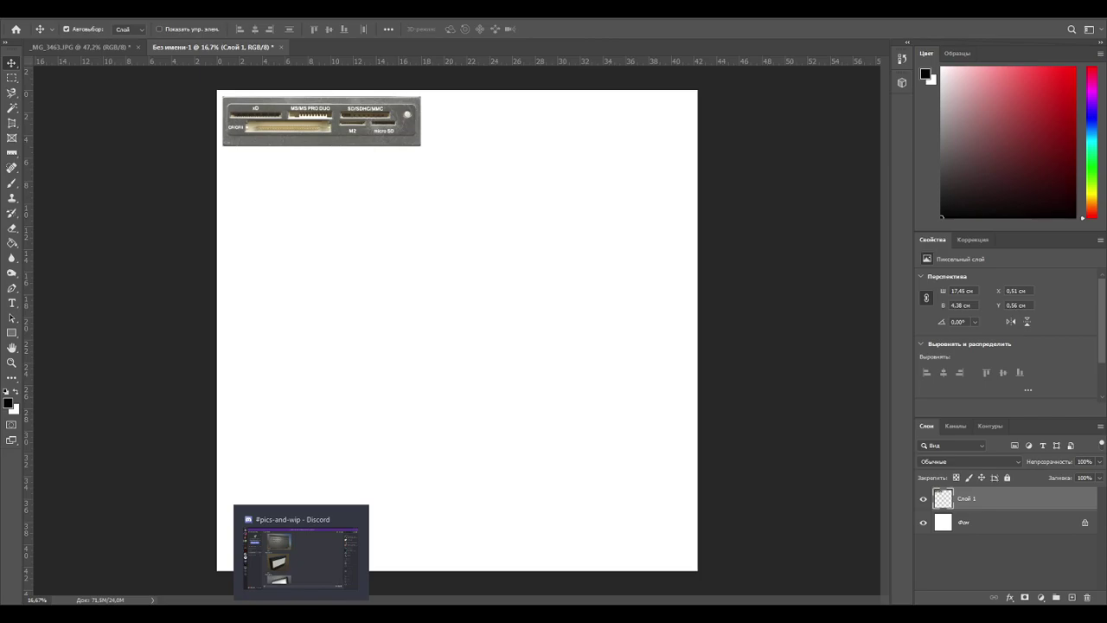
{"action": "mouse_move", "coordinate": [336, 622]}
{"action": "left_click", "coordinate": [84, 613]}
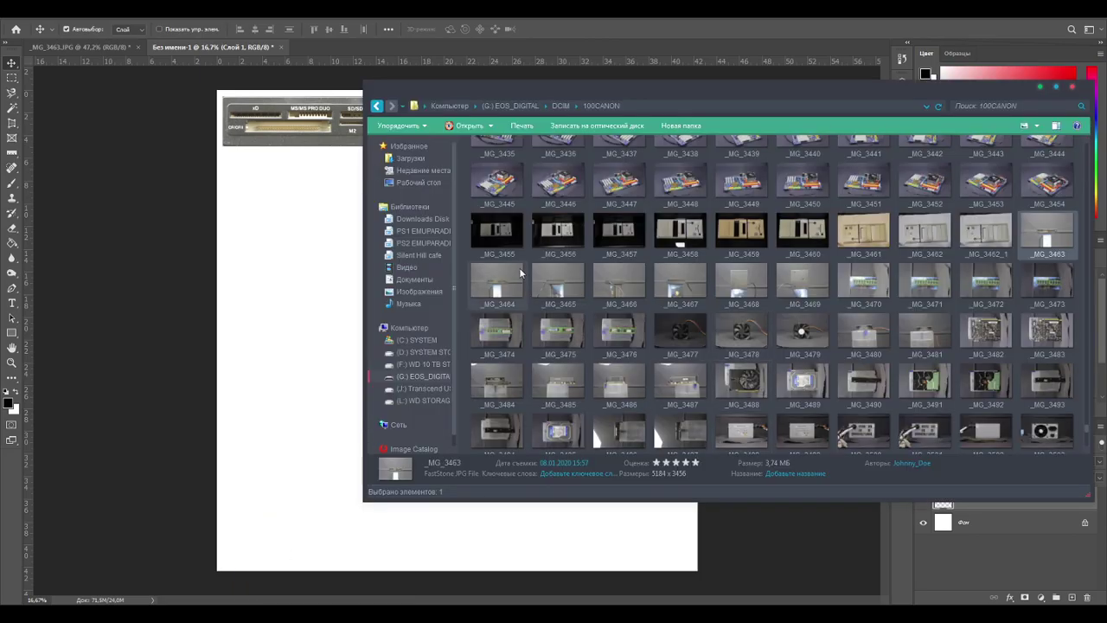
{"action": "left_click", "coordinate": [497, 280]}
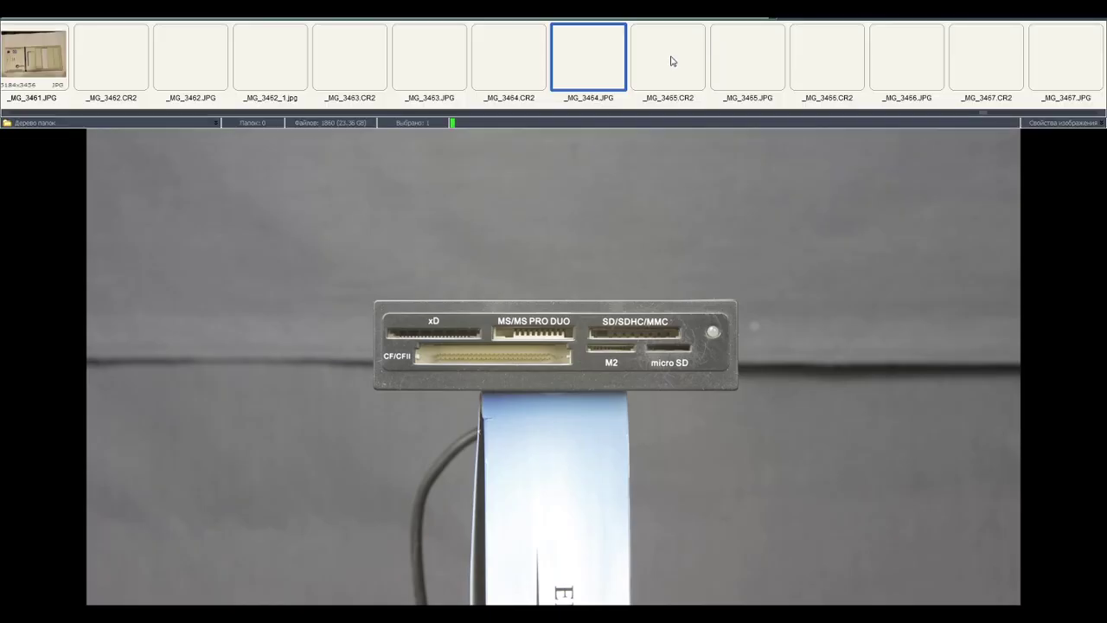
{"action": "key", "text": "Escape"}
{"action": "double_click", "coordinate": [570, 284]}
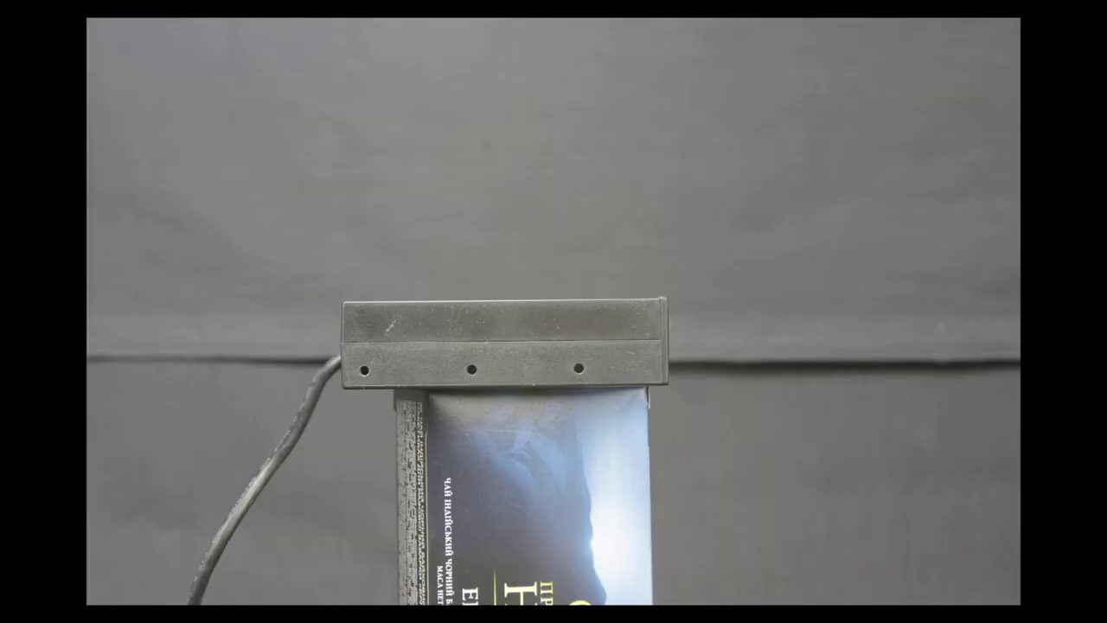
{"action": "key", "text": "Escape"}
{"action": "left_click", "coordinate": [353, 47]}
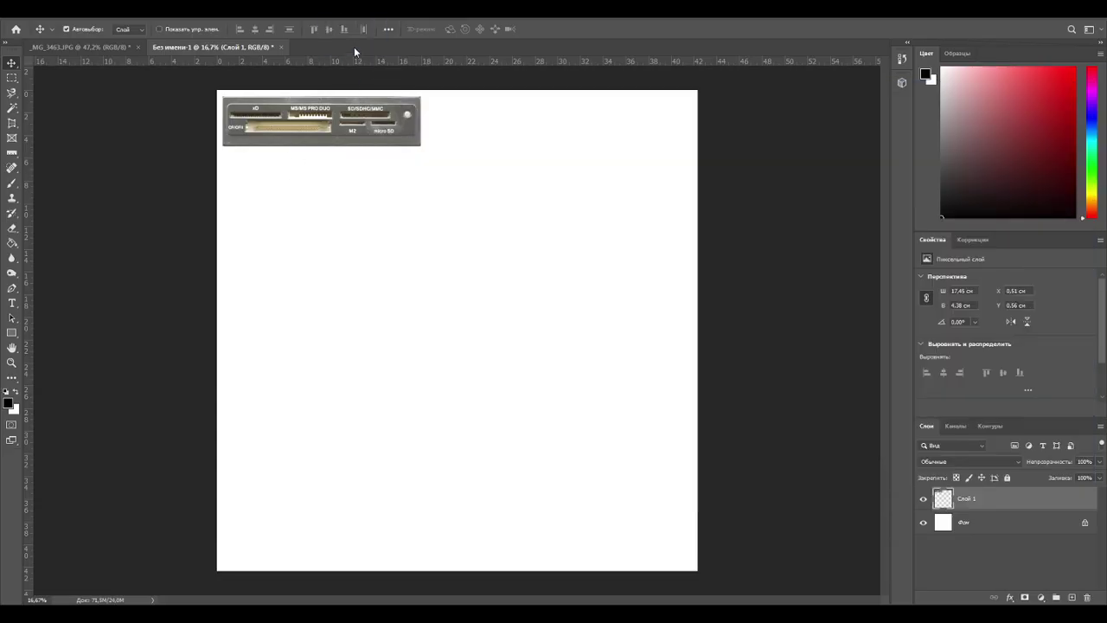
{"action": "left_click", "coordinate": [599, 286]}
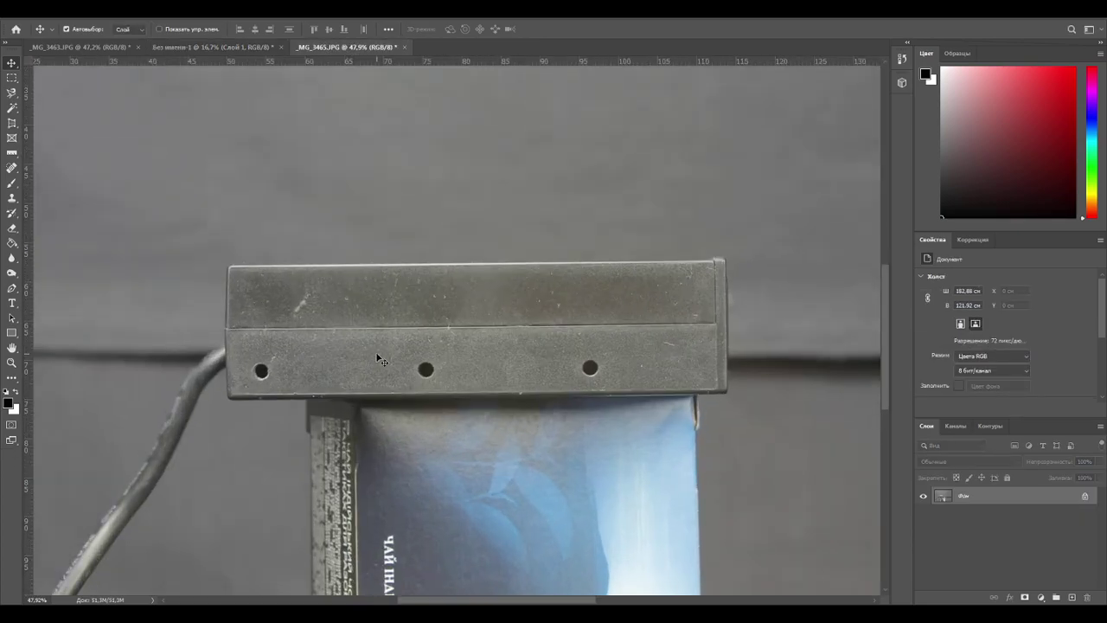
Frame the card reader's side with the three holes using the Perspective Crop tool.
{"action": "scroll", "coordinate": [378, 359], "scroll_direction": "up", "scroll_amount": 3, "text": "alt"}
{"action": "left_click_drag", "start_coordinate": [407, 353], "coordinate": [332, 314]}
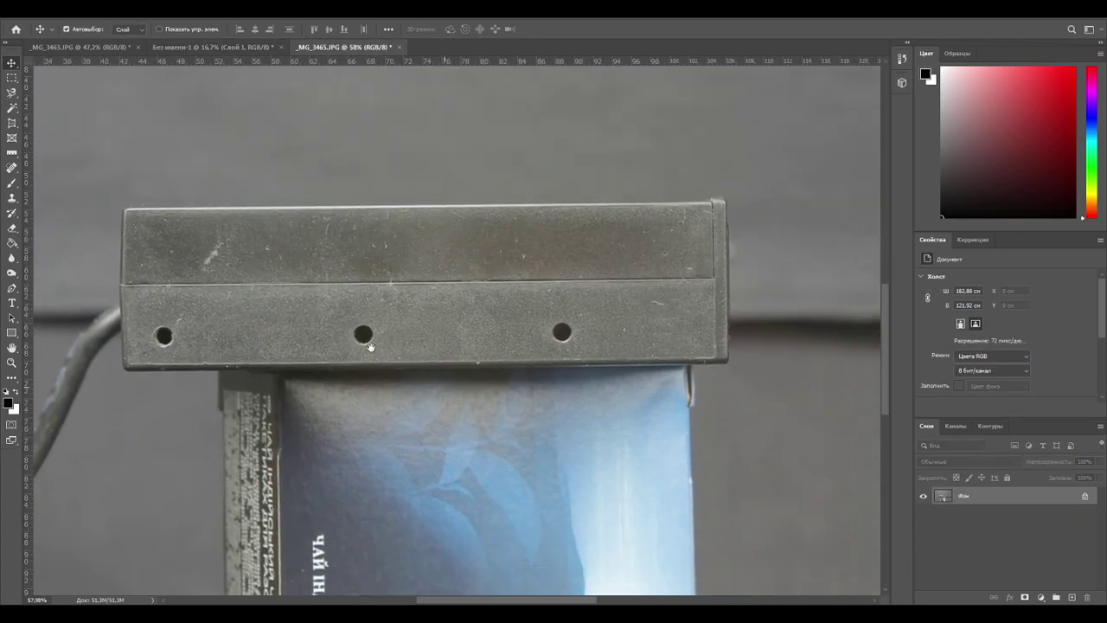
{"action": "left_click", "coordinate": [12, 123]}
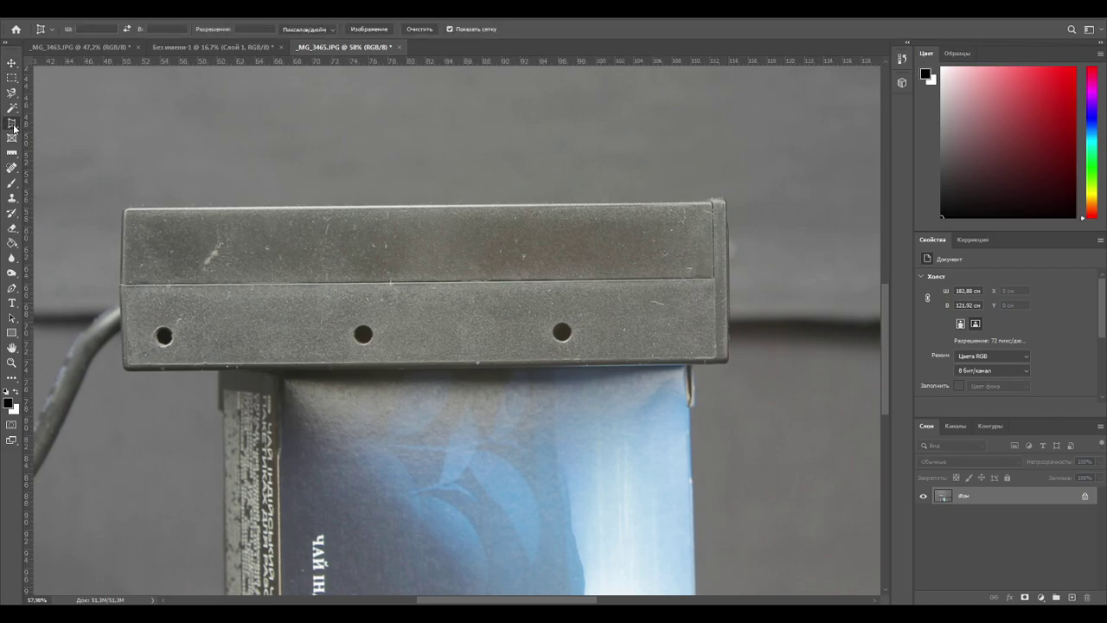
{"action": "left_click_drag", "start_coordinate": [115, 206], "coordinate": [733, 365]}
{"action": "scroll", "coordinate": [731, 181], "scroll_direction": "up", "scroll_amount": 2, "text": "alt"}
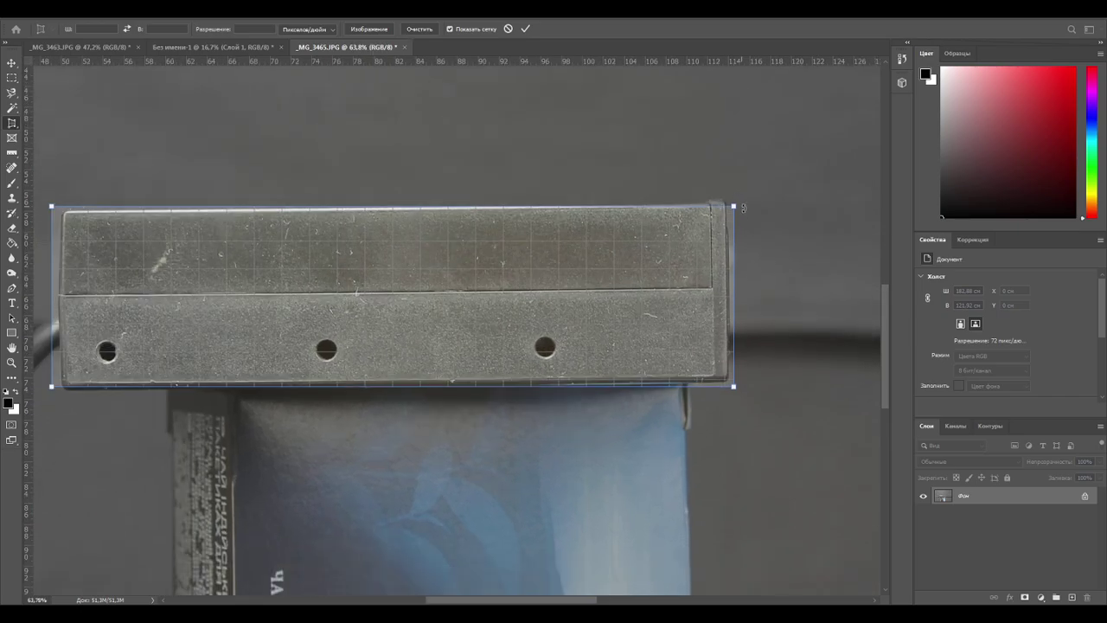
Fit the perspective crop frame to the four corners of the three-hole side and apply the crop.
{"action": "left_click_drag", "start_coordinate": [737, 211], "coordinate": [726, 205]}
{"action": "left_click_drag", "start_coordinate": [735, 387], "coordinate": [728, 383]}
{"action": "left_click_drag", "start_coordinate": [726, 238], "coordinate": [729, 242]}
{"action": "left_click_drag", "start_coordinate": [729, 199], "coordinate": [724, 208]}
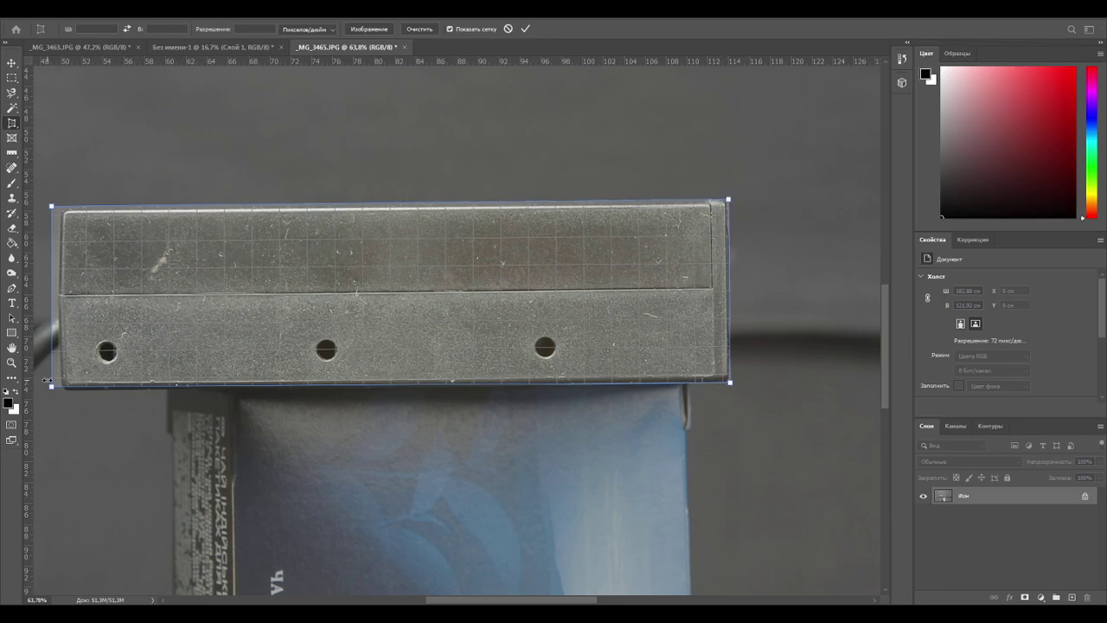
{"action": "left_click_drag", "start_coordinate": [56, 390], "coordinate": [60, 394]}
{"action": "left_click_drag", "start_coordinate": [54, 208], "coordinate": [56, 210]}
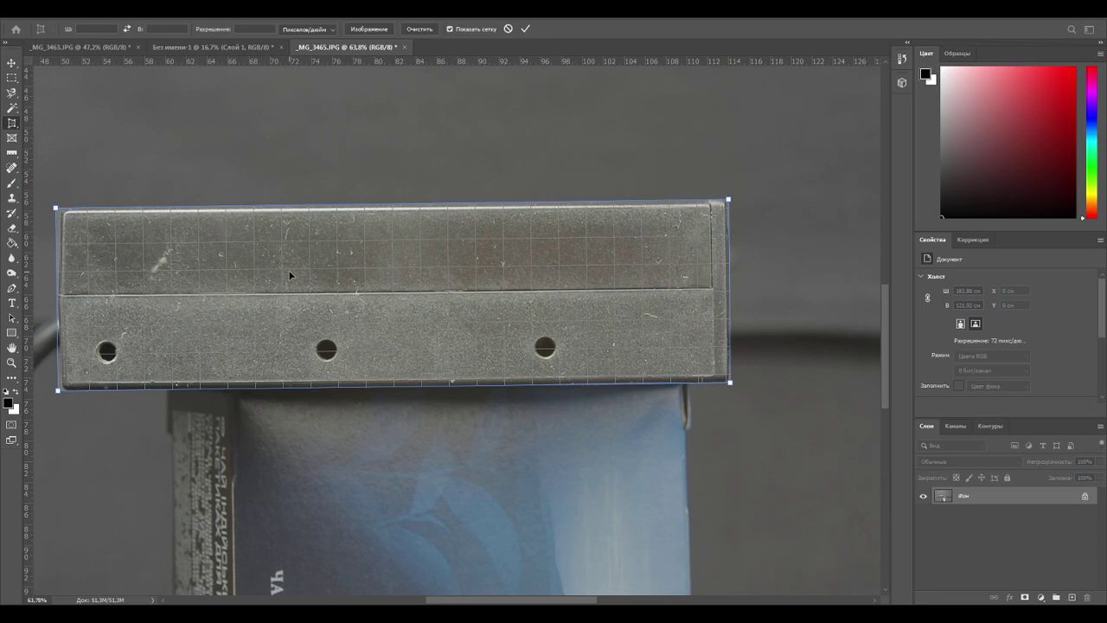
{"action": "scroll", "coordinate": [290, 271], "scroll_direction": "down", "scroll_amount": 3, "text": "alt"}
{"action": "left_click_drag", "start_coordinate": [242, 302], "coordinate": [472, 294]}
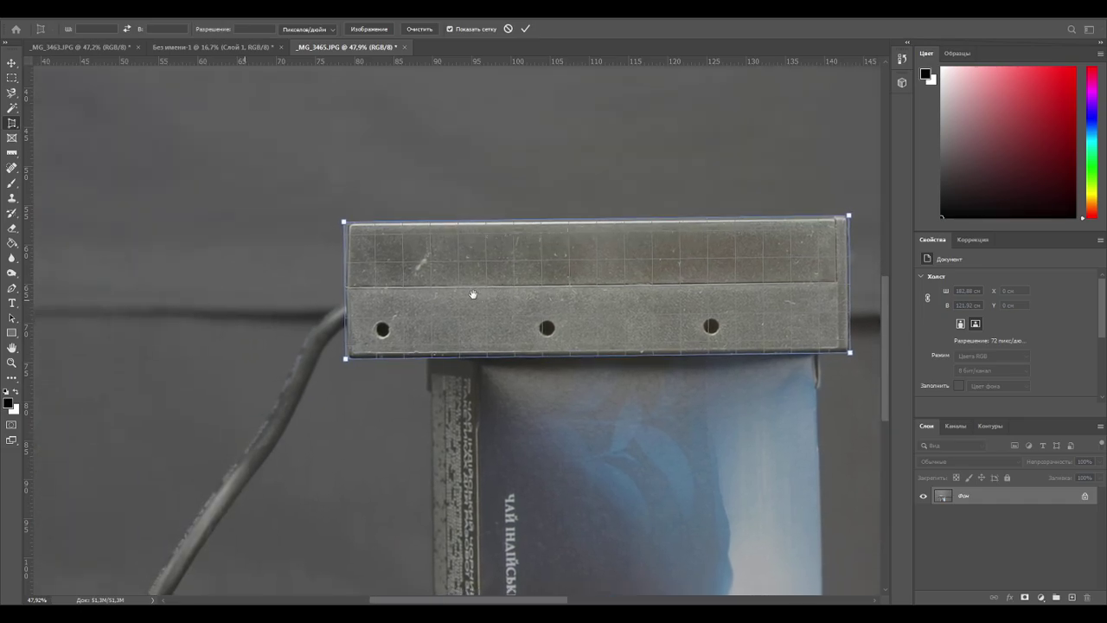
{"action": "scroll", "coordinate": [424, 271], "scroll_direction": "up", "scroll_amount": 2, "text": "alt"}
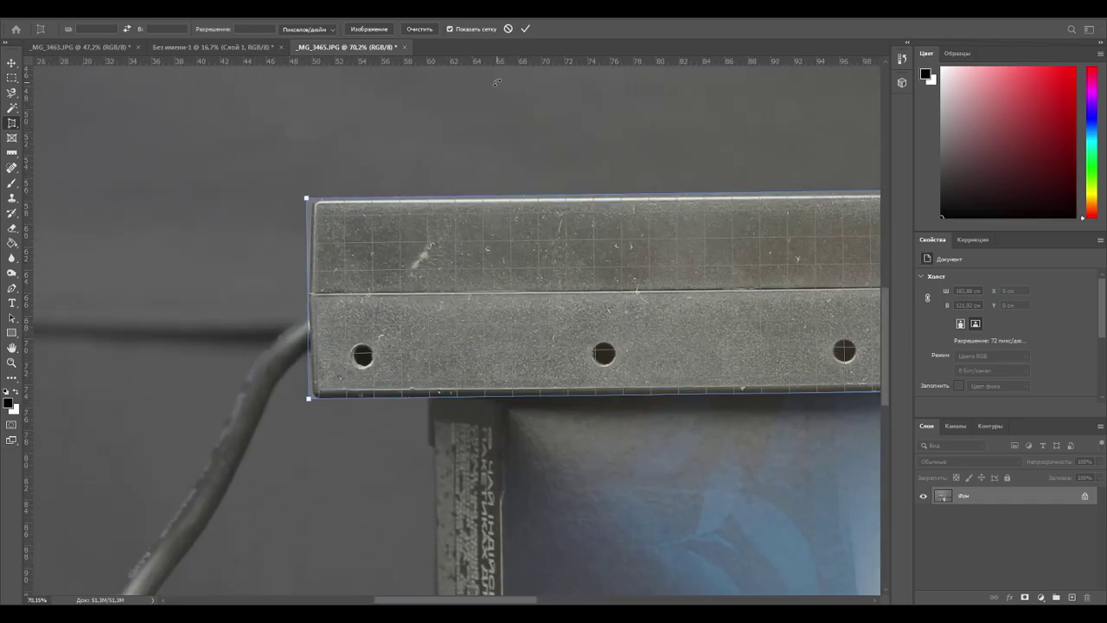
{"action": "left_click", "coordinate": [525, 28]}
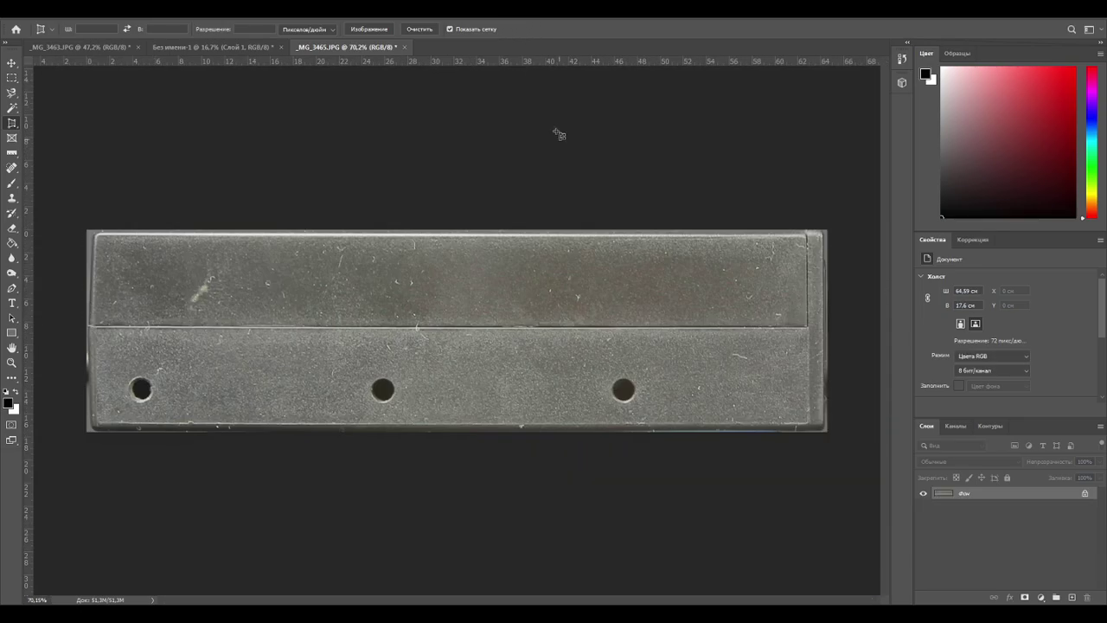
Copy the cropped three-hole side into the 5000 x 5000 document, placing it directly below the front panel.
{"action": "left_click", "coordinate": [12, 63]}
{"action": "left_click", "coordinate": [253, 257]}
{"action": "left_click_drag", "start_coordinate": [253, 257], "coordinate": [304, 181]}
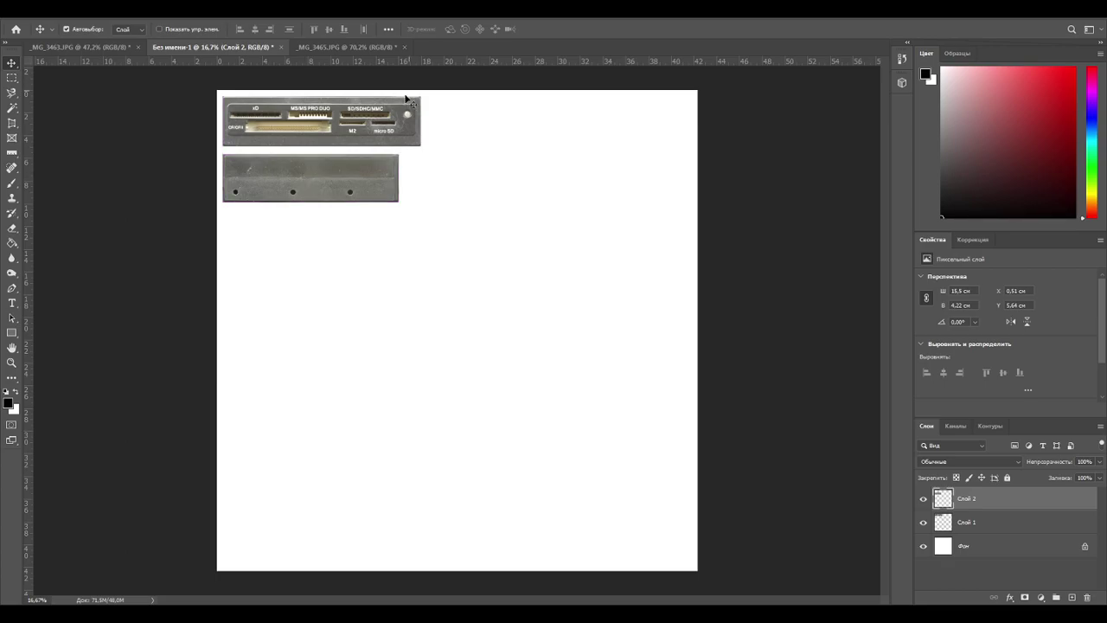
Close the _MG_3465.JPG and _MG_3463.JPG photos, leaving only the texture sheet open.
{"action": "left_click", "coordinate": [358, 49]}
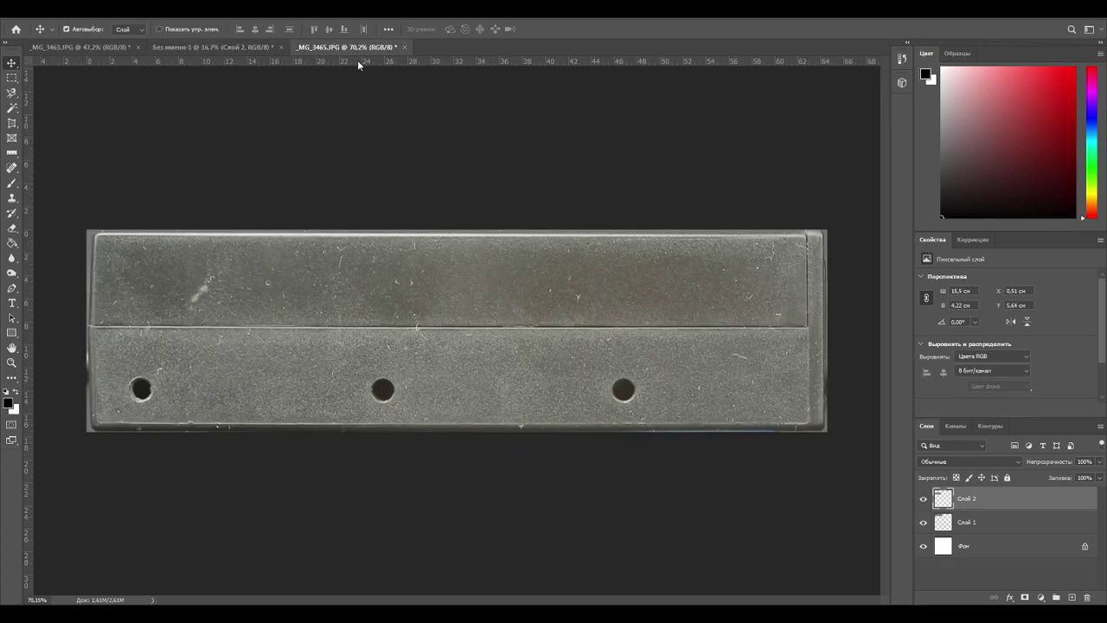
{"action": "left_click", "coordinate": [404, 47]}
{"action": "left_click", "coordinate": [95, 47]}
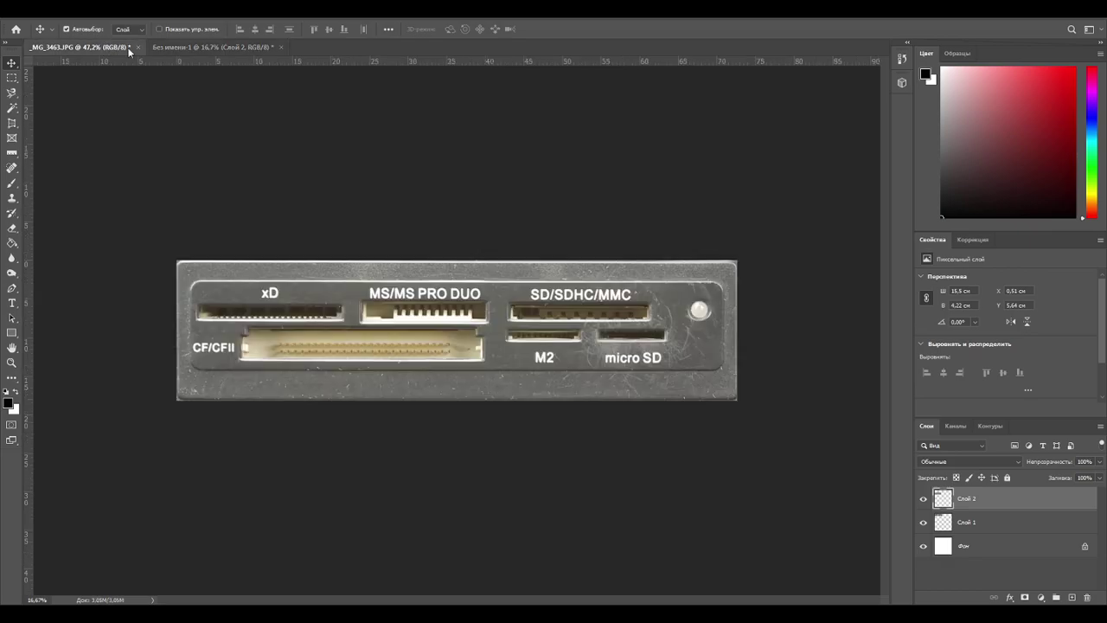
{"action": "left_click", "coordinate": [138, 47]}
{"action": "left_click", "coordinate": [578, 238]}
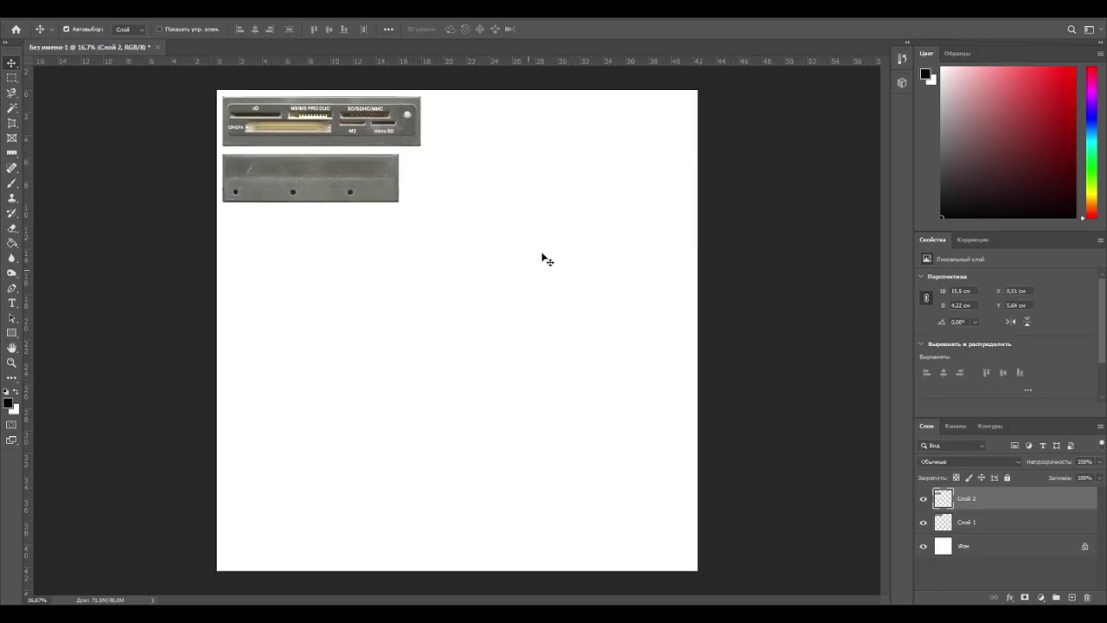
Bring _MG_3466.JPG from the camera folder into Photoshop, converting its colors to the working space.
{"action": "key", "text": "alt+Tab"}
{"action": "left_click", "coordinate": [622, 281]}
{"action": "double_click", "coordinate": [623, 280]}
{"action": "key", "text": "Escape"}
{"action": "left_click_drag", "start_coordinate": [614, 286], "coordinate": [326, 45]}
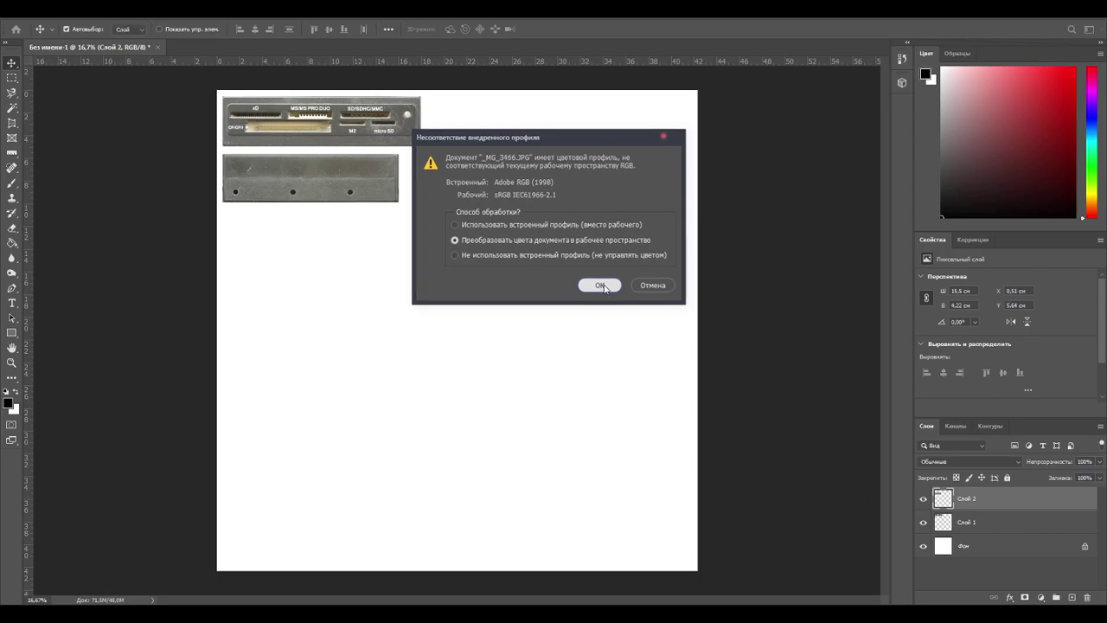
{"action": "left_click", "coordinate": [601, 286]}
Frame the card reader's back side with the cable using the Perspective Crop tool.
{"action": "scroll", "coordinate": [364, 399], "scroll_direction": "up", "scroll_amount": 2, "text": "alt"}
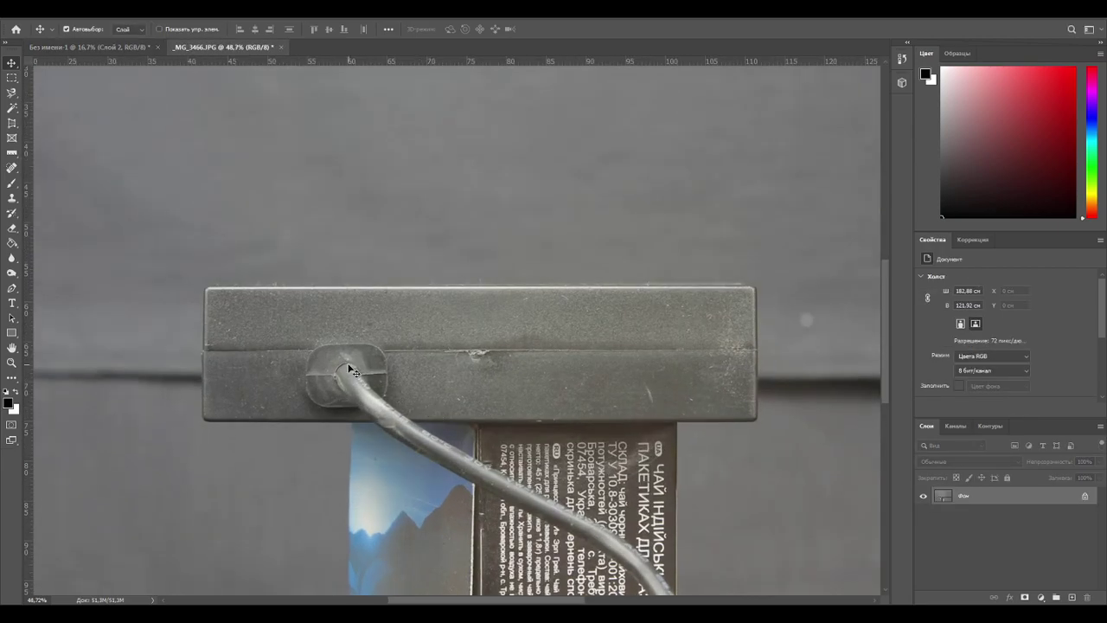
{"action": "left_click", "coordinate": [11, 123]}
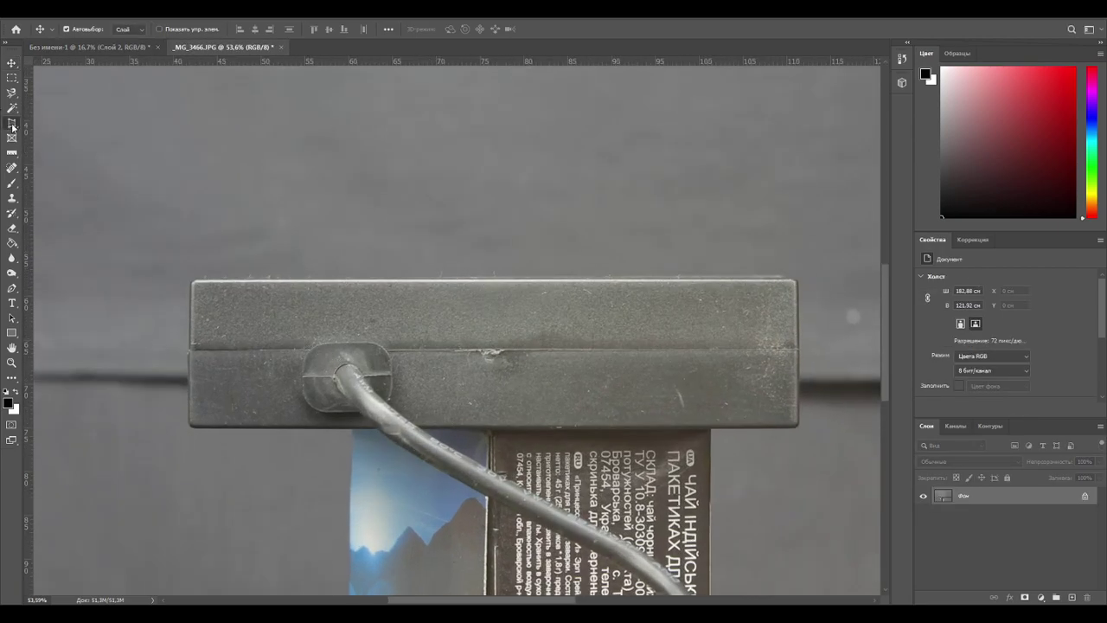
{"action": "left_click_drag", "start_coordinate": [192, 282], "coordinate": [801, 425]}
{"action": "scroll", "coordinate": [815, 384], "scroll_direction": "up", "scroll_amount": 4, "text": "alt"}
Fit the perspective crop frame to the four corners of the back side and apply the crop.
{"action": "left_click_drag", "start_coordinate": [796, 230], "coordinate": [792, 230]}
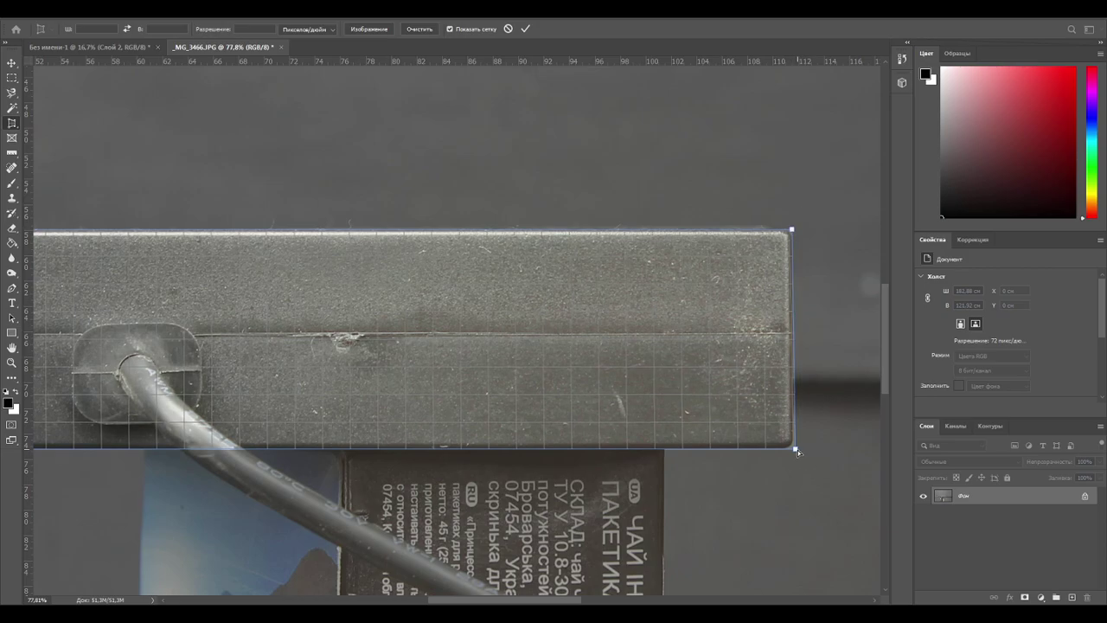
{"action": "left_click_drag", "start_coordinate": [795, 450], "coordinate": [794, 449]}
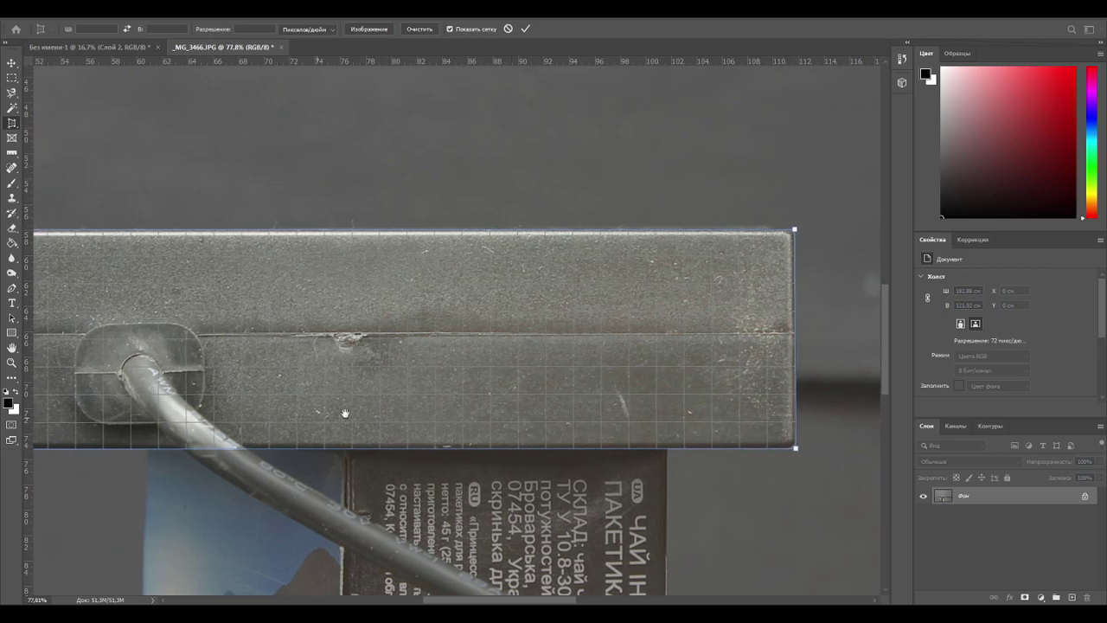
{"action": "left_click_drag", "start_coordinate": [319, 417], "coordinate": [653, 397]}
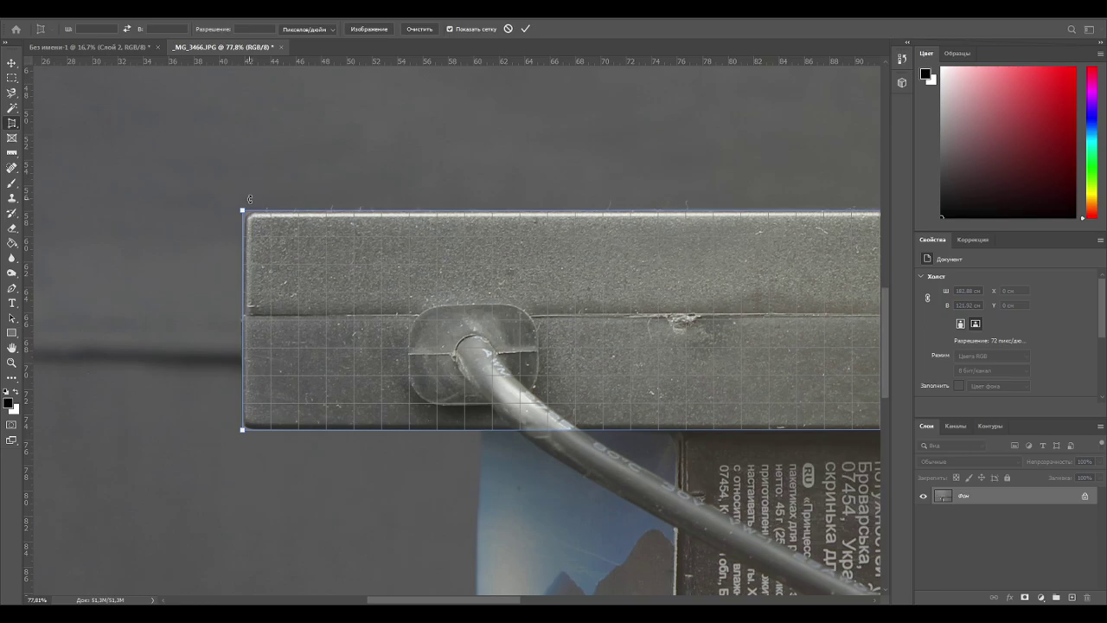
{"action": "left_click_drag", "start_coordinate": [243, 210], "coordinate": [246, 216]}
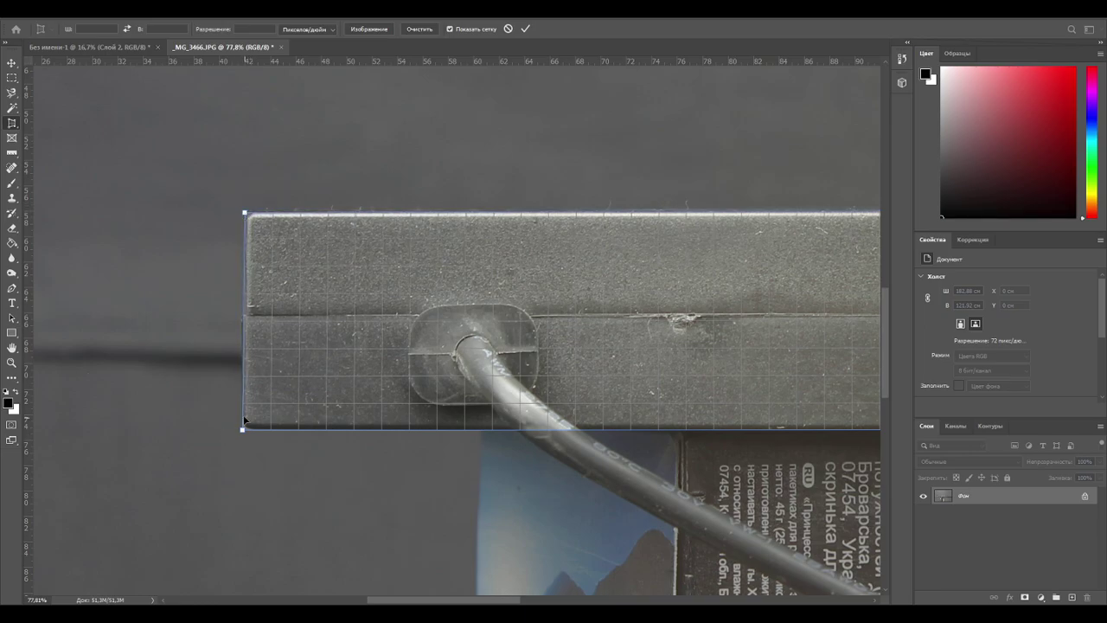
{"action": "left_click_drag", "start_coordinate": [243, 428], "coordinate": [243, 430]}
{"action": "left_click_drag", "start_coordinate": [244, 213], "coordinate": [243, 212]}
{"action": "left_click_drag", "start_coordinate": [472, 357], "coordinate": [312, 247]}
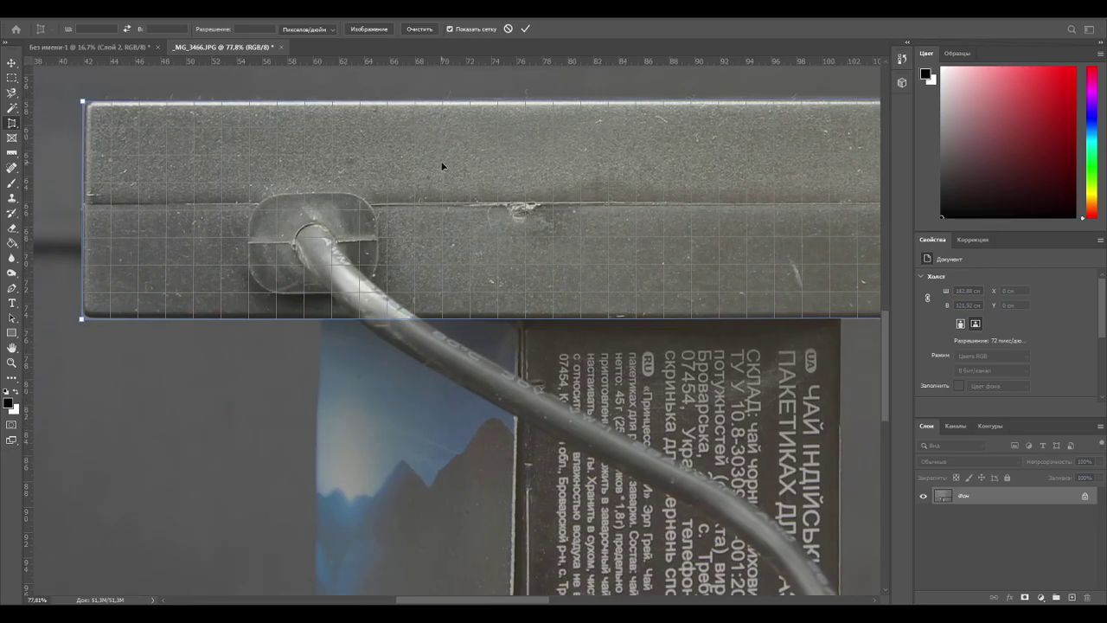
{"action": "left_click", "coordinate": [526, 29]}
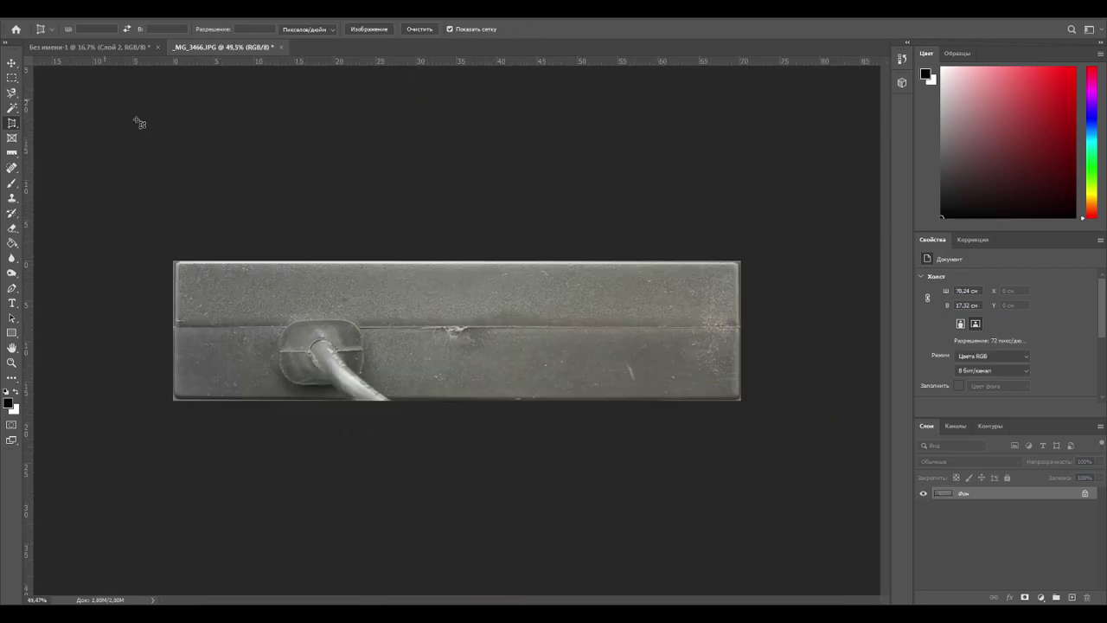
Clone casing texture over the cable outside the plug and along the plug's lower edge with a 66-pixel Clone Stamp brush.
{"action": "scroll", "coordinate": [285, 363], "scroll_direction": "up", "scroll_amount": 9, "text": "alt"}
{"action": "left_click_drag", "start_coordinate": [254, 369], "coordinate": [521, 273]}
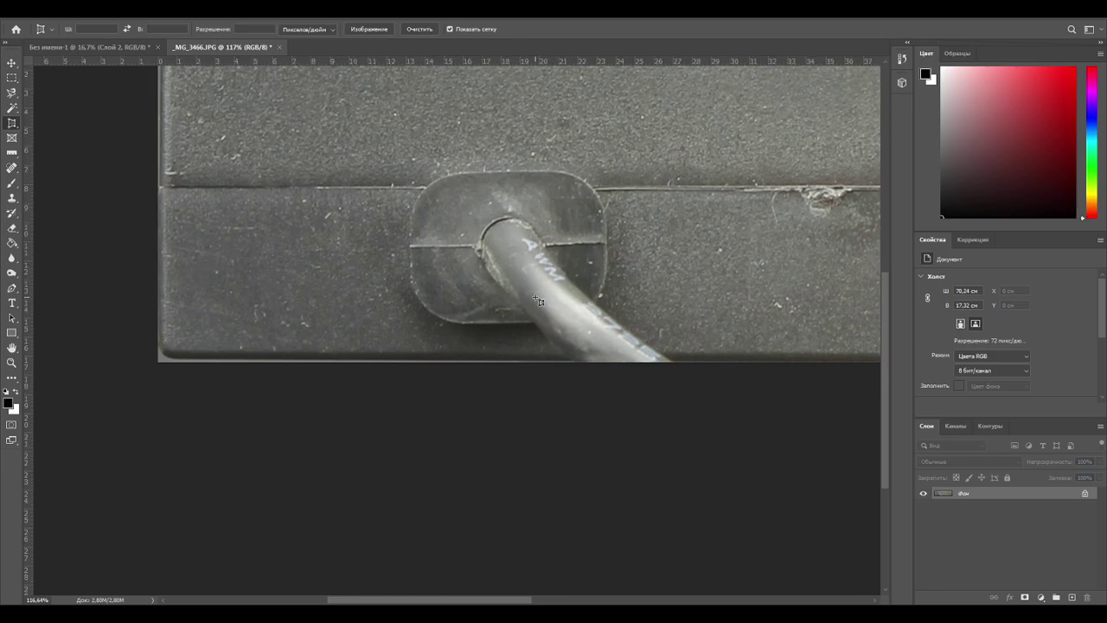
{"action": "key", "text": "s"}
{"action": "right_click_drag", "start_coordinate": [626, 322], "coordinate": [683, 327], "text": "alt"}
{"action": "left_click", "coordinate": [800, 342], "text": "alt"}
{"action": "mouse_move", "coordinate": [687, 350]}
{"action": "left_mouse_down"}
{"action": "mouse_move", "coordinate": [656, 339]}
{"action": "mouse_move", "coordinate": [588, 356]}
{"action": "left_mouse_up"}
{"action": "key", "text": "ctrl+z"}
{"action": "right_click_drag", "start_coordinate": [676, 304], "coordinate": [627, 316], "text": "alt"}
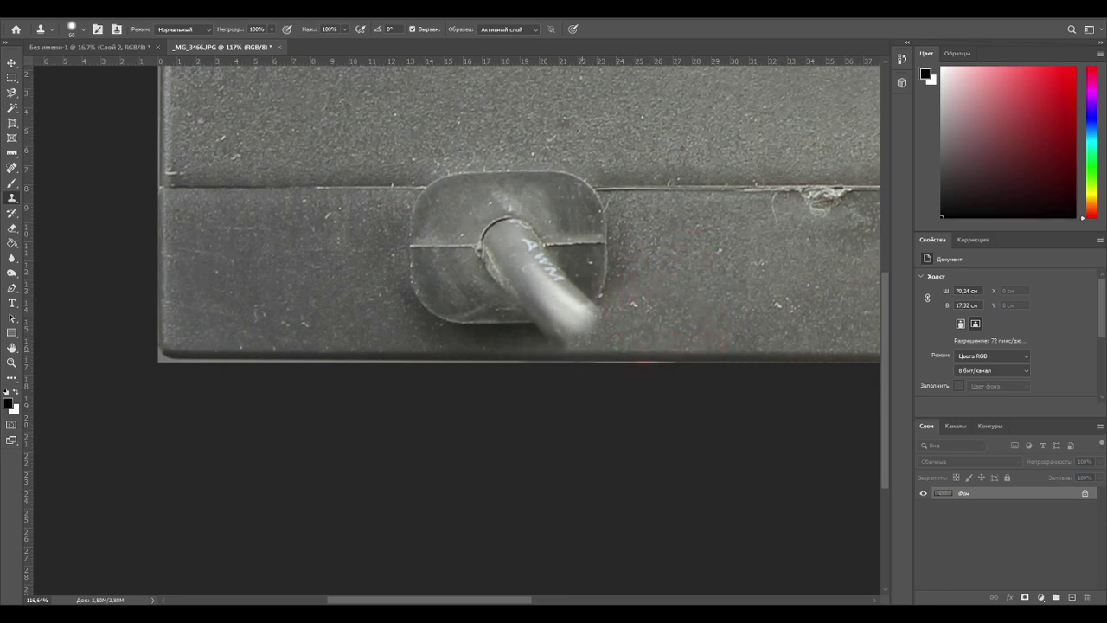
{"action": "mouse_move", "coordinate": [563, 339]}
{"action": "left_mouse_down"}
{"action": "mouse_move", "coordinate": [580, 318]}
{"action": "mouse_move", "coordinate": [598, 323]}
{"action": "mouse_move", "coordinate": [554, 339]}
{"action": "mouse_move", "coordinate": [425, 336]}
{"action": "left_mouse_up"}
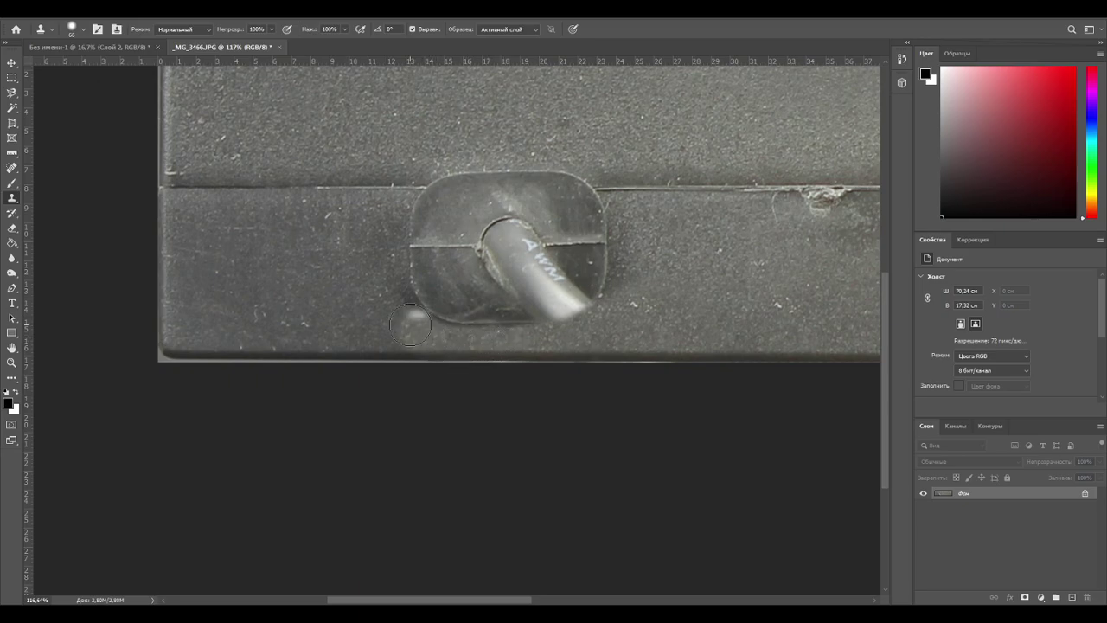
Enlarge the Clone Stamp brush to 87 pixels and retouch the plug's lower-left surroundings and the cable across its lower part.
{"action": "right_click_drag", "start_coordinate": [754, 313], "coordinate": [762, 313], "text": "alt"}
{"action": "left_click_drag", "start_coordinate": [403, 337], "coordinate": [409, 326]}
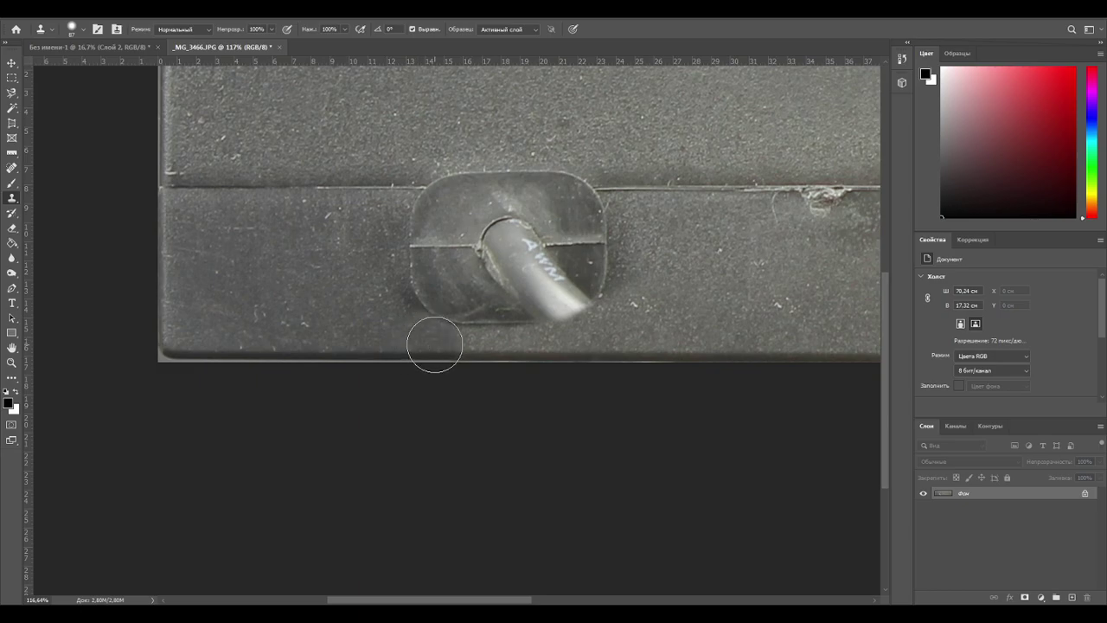
{"action": "scroll", "coordinate": [347, 303], "scroll_direction": "down", "scroll_amount": 1, "text": "alt"}
{"action": "scroll", "coordinate": [433, 288], "scroll_direction": "up", "scroll_amount": 2, "text": "alt"}
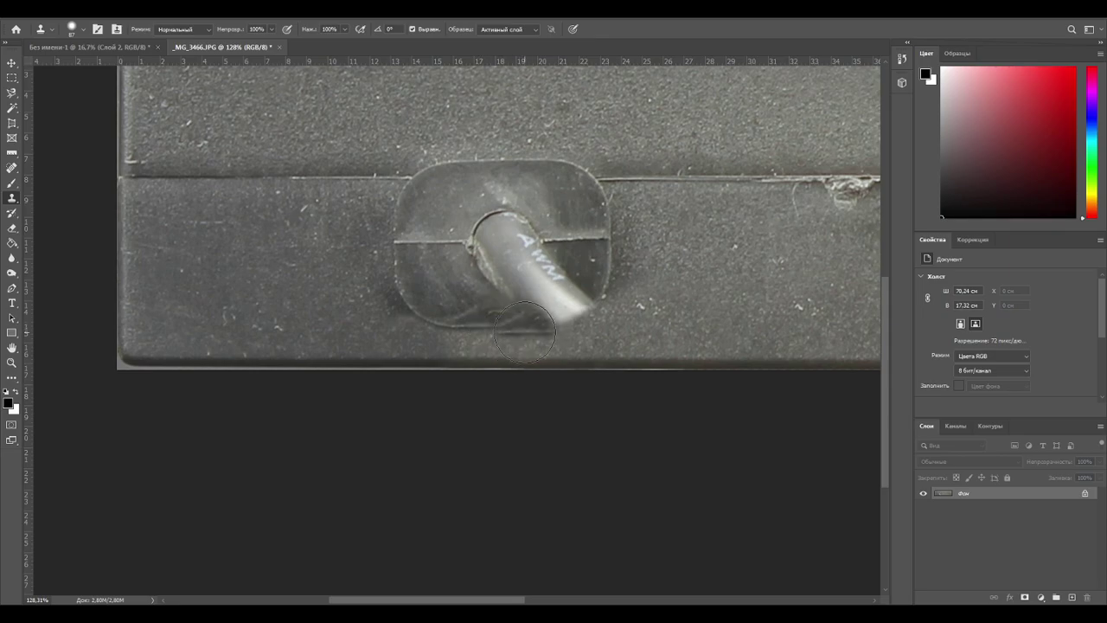
{"action": "mouse_move", "coordinate": [524, 327]}
{"action": "left_mouse_down"}
{"action": "mouse_move", "coordinate": [519, 297]}
{"action": "mouse_move", "coordinate": [517, 320]}
{"action": "left_mouse_up"}
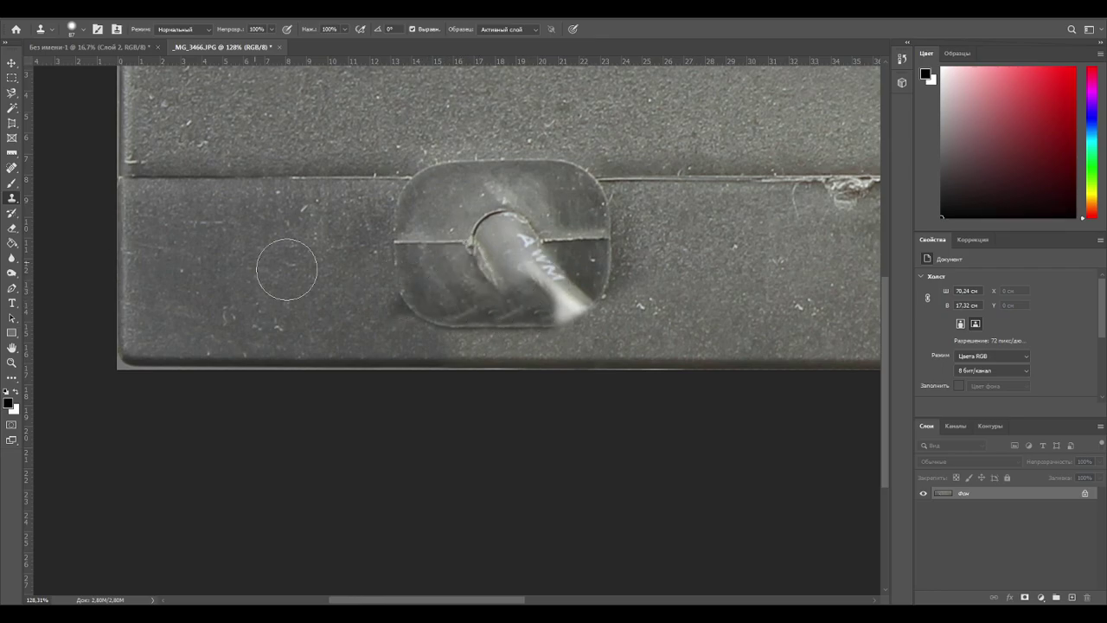
Clone plug texture over the remaining cable below the round cable hole with a 32-pixel brush.
{"action": "right_click_drag", "start_coordinate": [583, 267], "coordinate": [586, 267], "text": "alt"}
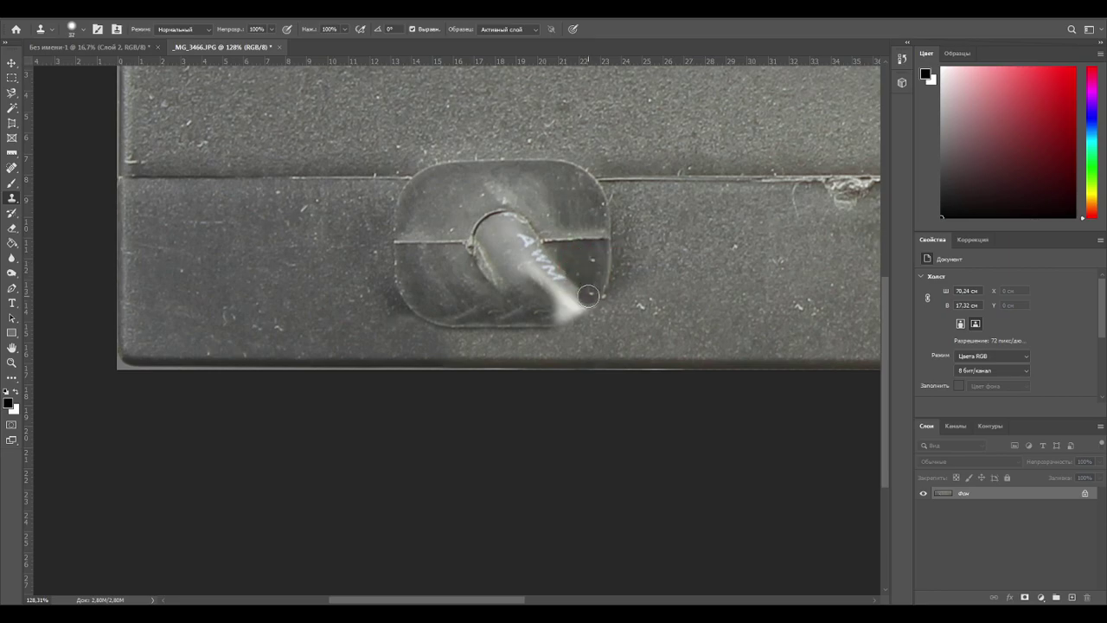
{"action": "left_click", "coordinate": [579, 301]}
{"action": "left_click", "coordinate": [575, 305]}
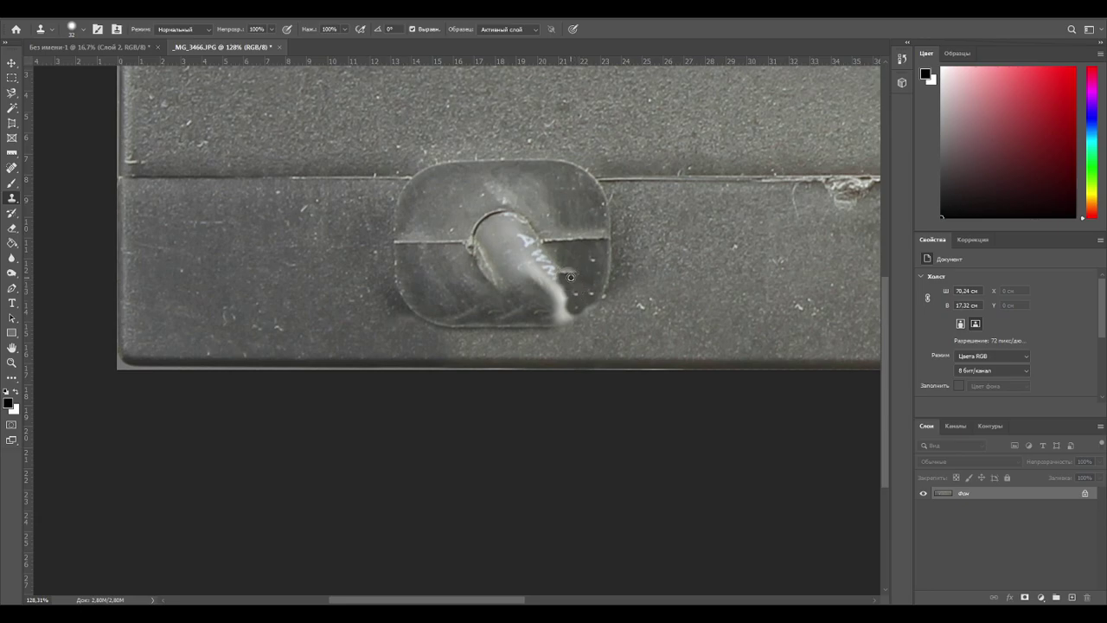
{"action": "mouse_move", "coordinate": [565, 242]}
{"action": "left_mouse_down"}
{"action": "mouse_move", "coordinate": [537, 269]}
{"action": "mouse_move", "coordinate": [497, 282]}
{"action": "mouse_move", "coordinate": [522, 279]}
{"action": "left_mouse_up"}
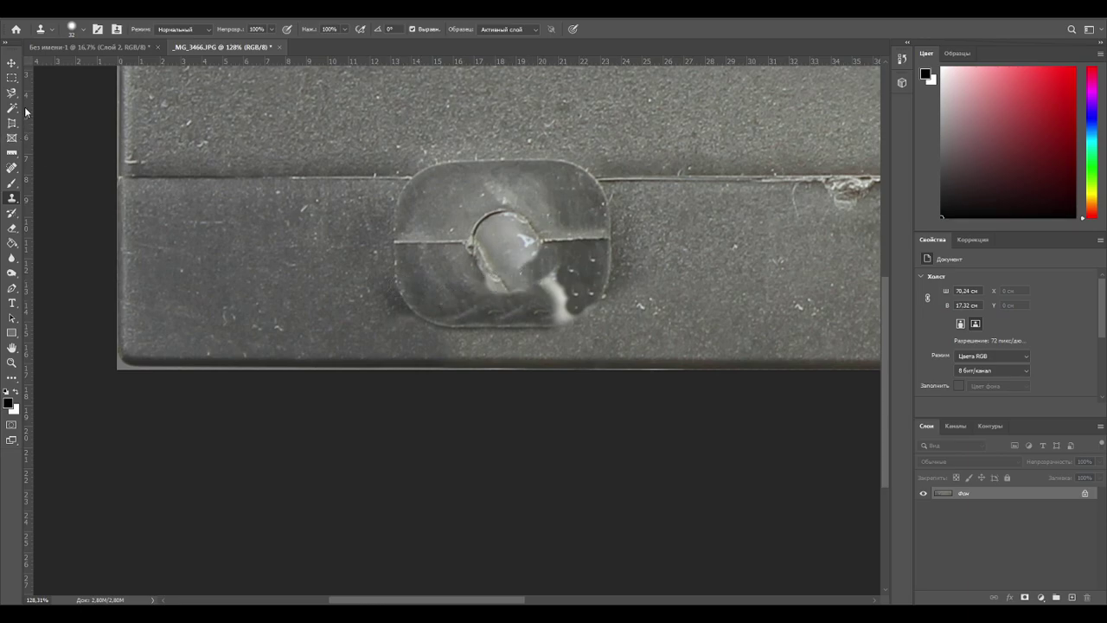
Copy a rectangular area around the plug's upper half to a new layer and shift it away from the original.
{"action": "left_click", "coordinate": [12, 77]}
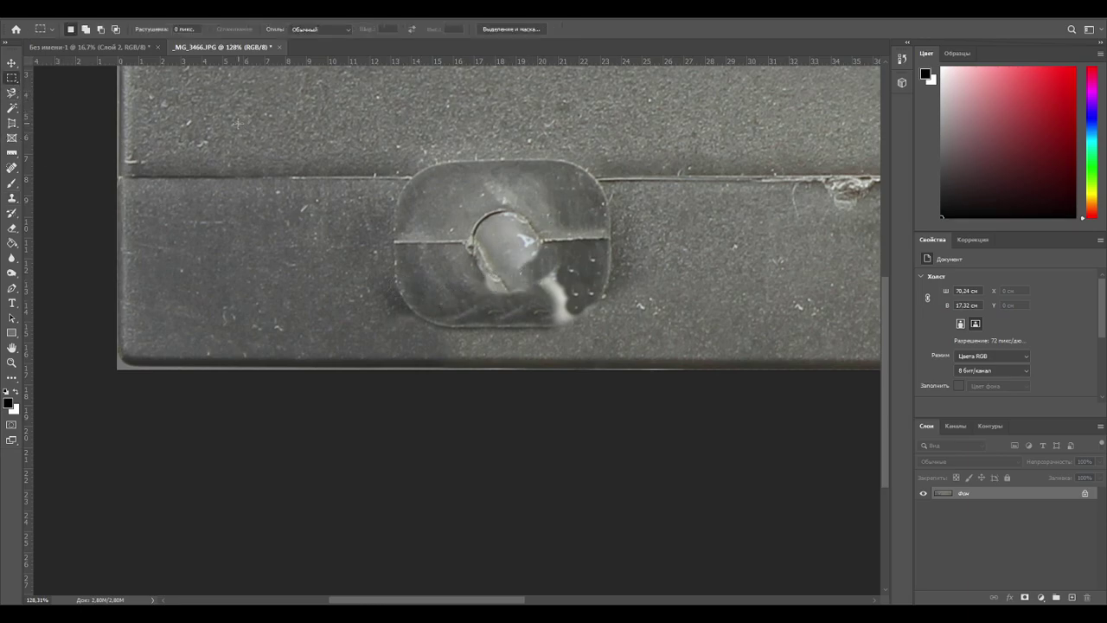
{"action": "left_click_drag", "start_coordinate": [349, 109], "coordinate": [654, 252]}
{"action": "key", "text": "ctrl+j"}
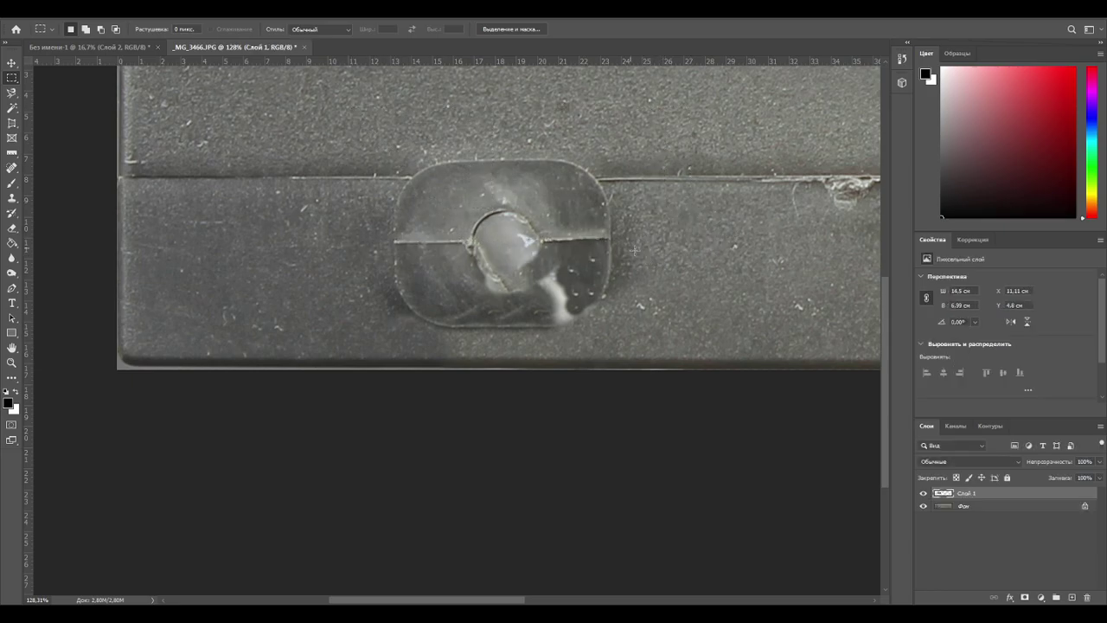
{"action": "left_click", "coordinate": [11, 62]}
{"action": "left_click_drag", "start_coordinate": [478, 182], "coordinate": [676, 229]}
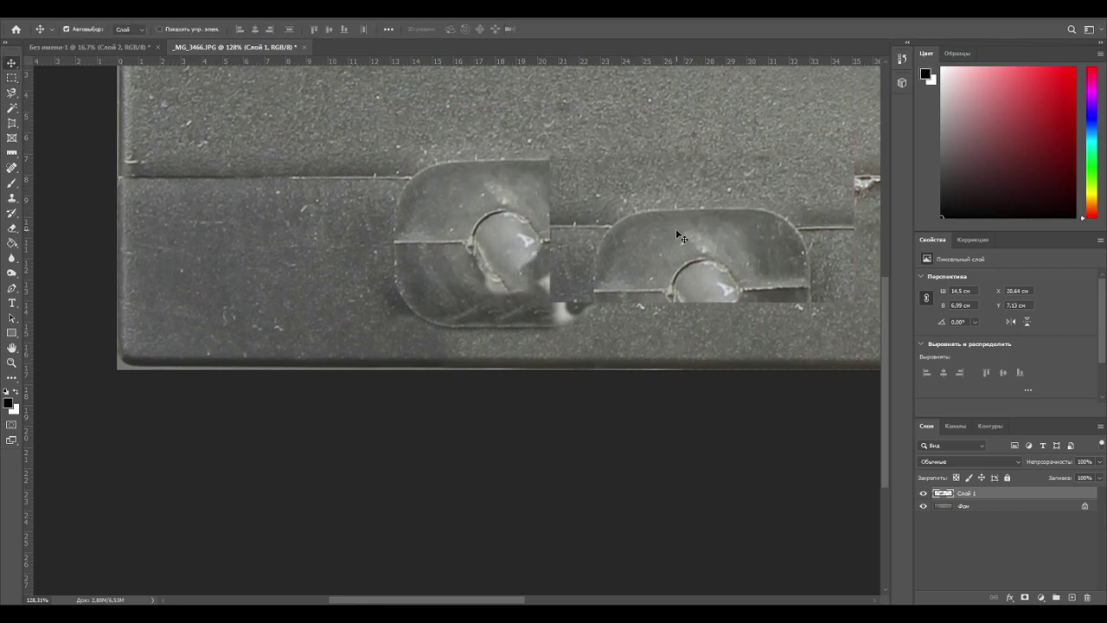
Flip the copied plug half to -100% in both directions and overlay it on the plug's lower half at 70% layer opacity.
{"action": "key", "text": "ctrl+t"}
{"action": "left_click_drag", "start_coordinate": [733, 313], "coordinate": [669, 162], "text": "shift"}
{"action": "left_click_drag", "start_coordinate": [731, 225], "coordinate": [540, 299]}
{"action": "left_click_drag", "start_coordinate": [1047, 466], "coordinate": [1029, 465]}
{"action": "scroll", "coordinate": [591, 272], "scroll_direction": "up", "scroll_amount": 3, "text": "alt"}
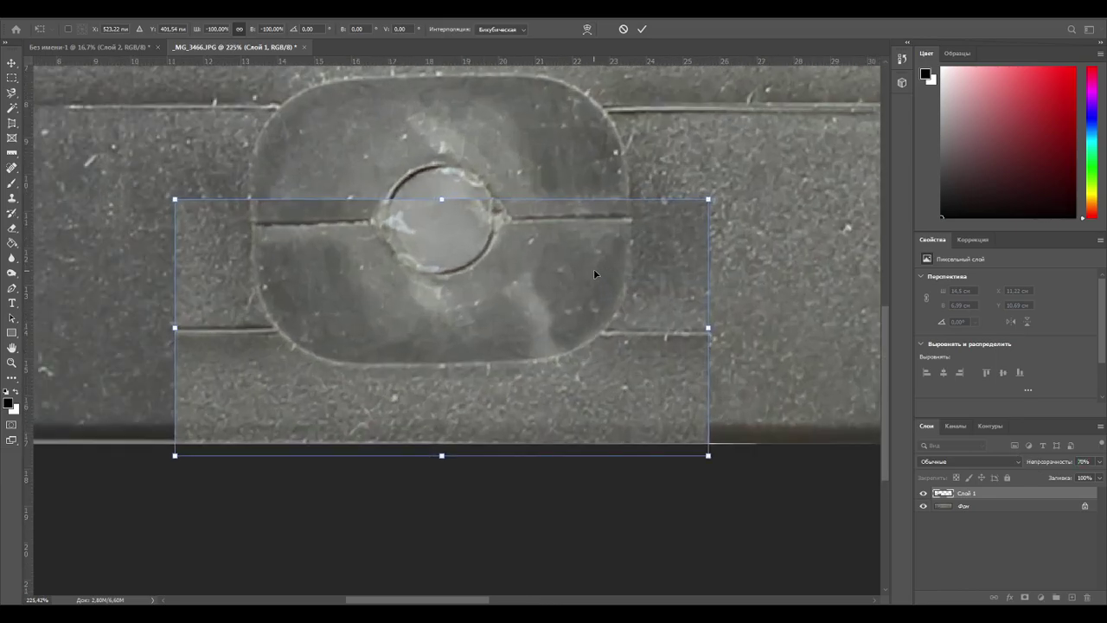
Fine-tune the flipped copy's rotation and position so its outline and seam line up with the plug's upper half.
{"action": "left_click_drag", "start_coordinate": [760, 303], "coordinate": [761, 300]}
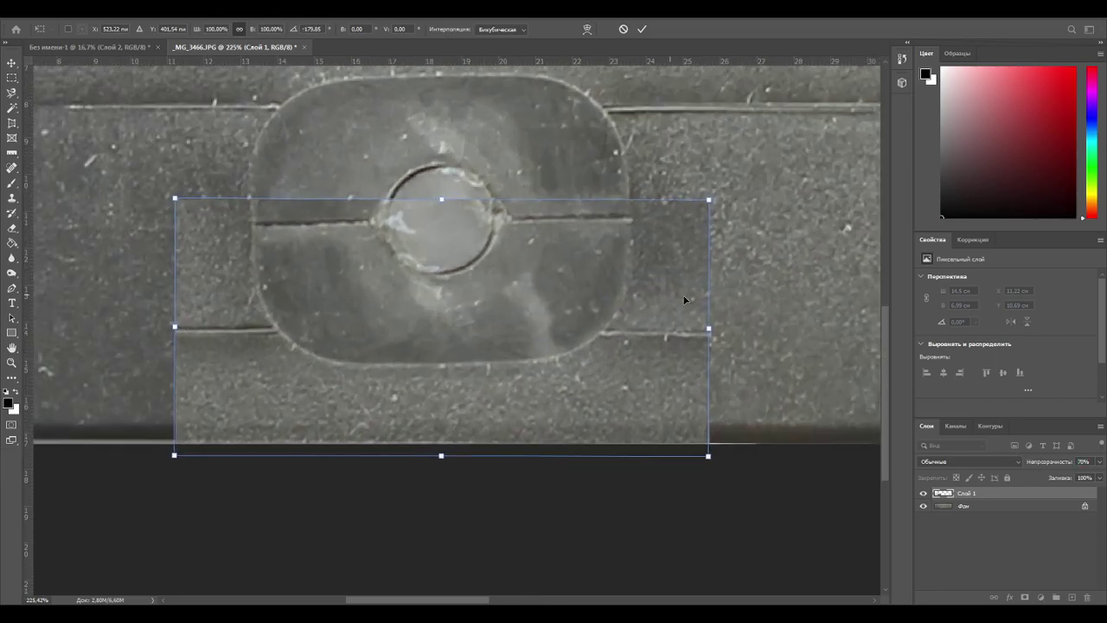
{"action": "left_click_drag", "start_coordinate": [586, 287], "coordinate": [584, 288]}
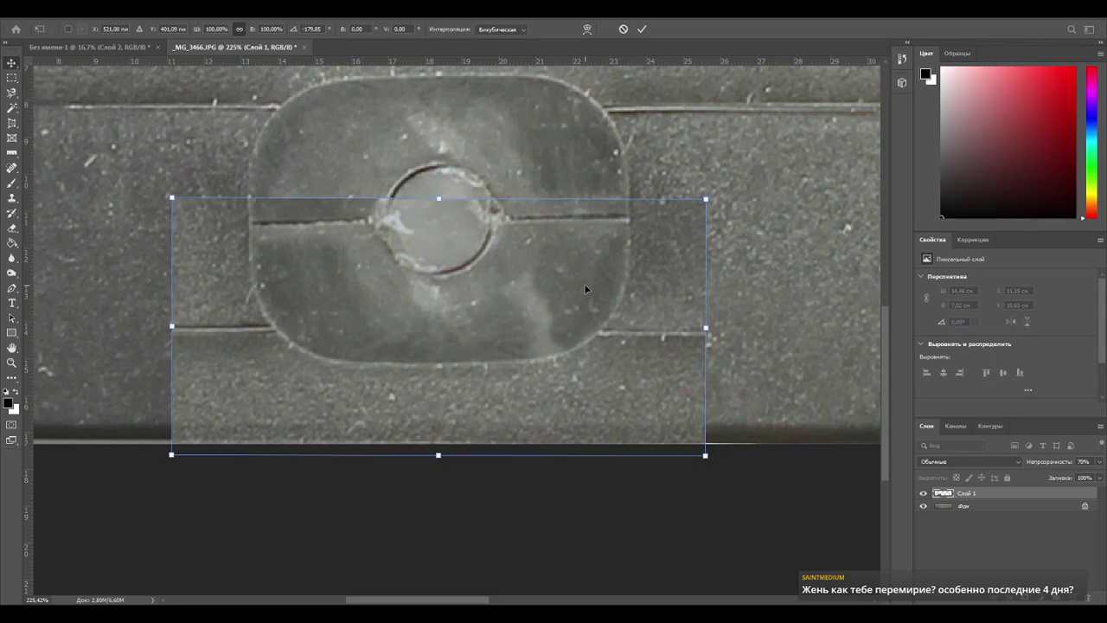
{"action": "key", "text": "Return"}
{"action": "mouse_move", "coordinate": [587, 277]}
{"action": "left_mouse_down"}
{"action": "mouse_move", "coordinate": [589, 293]}
{"action": "mouse_move", "coordinate": [591, 282]}
{"action": "left_mouse_up"}
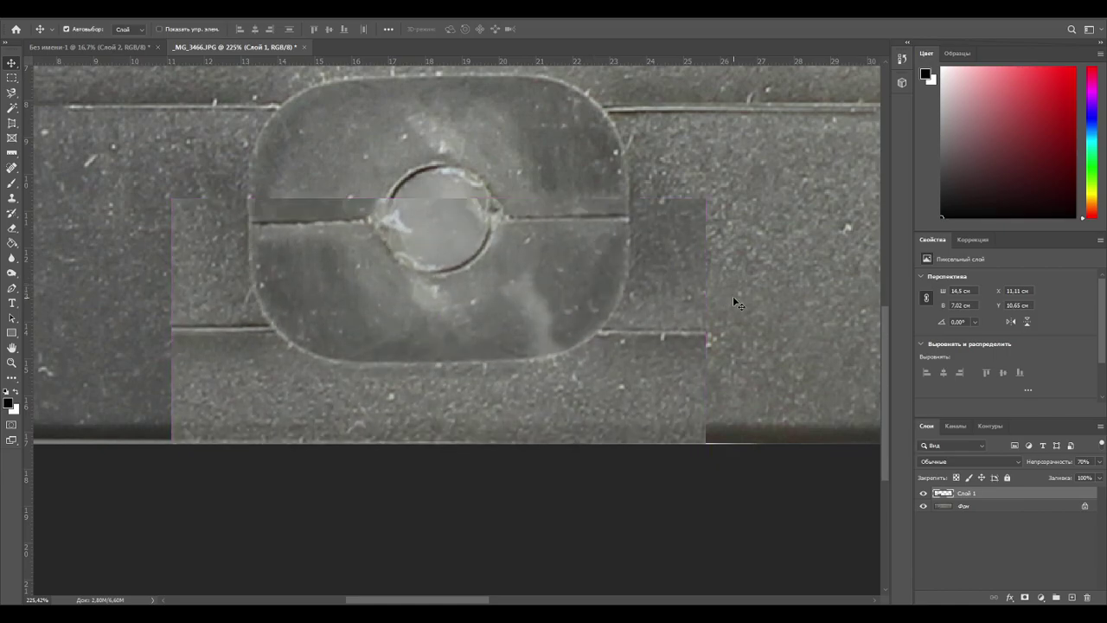
{"action": "key", "text": "ctrl+t"}
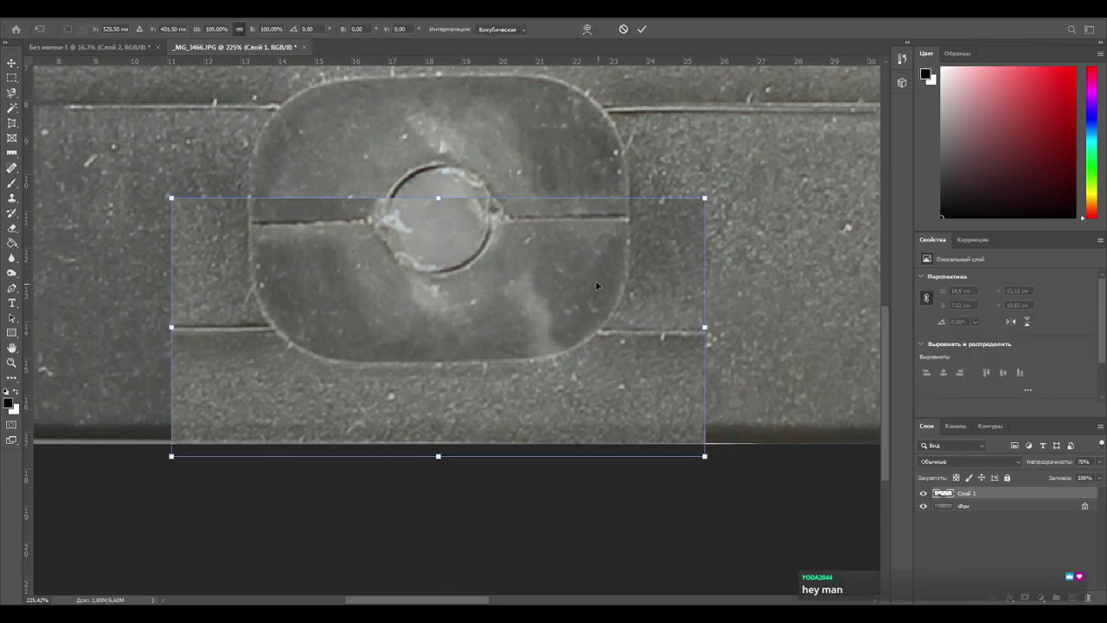
{"action": "left_click_drag", "start_coordinate": [759, 298], "coordinate": [781, 282]}
{"action": "key", "text": "Return"}
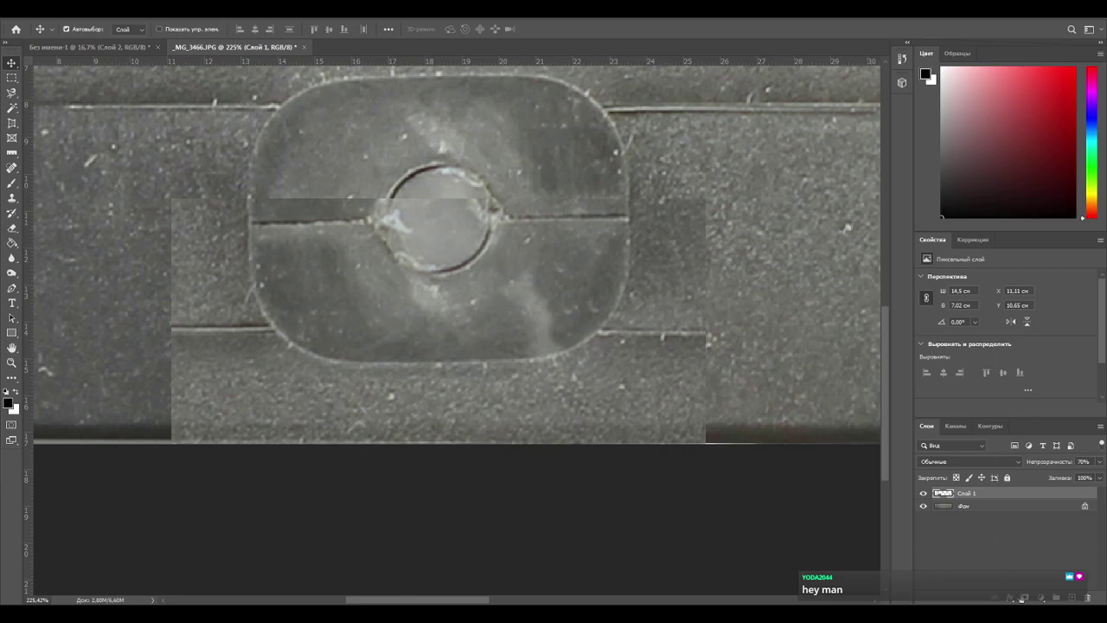
Add a layer mask to the copy and paint black over its upper edge and the area outside the plug with 21- and 54-pixel brushes.
{"action": "left_click", "coordinate": [1026, 598]}
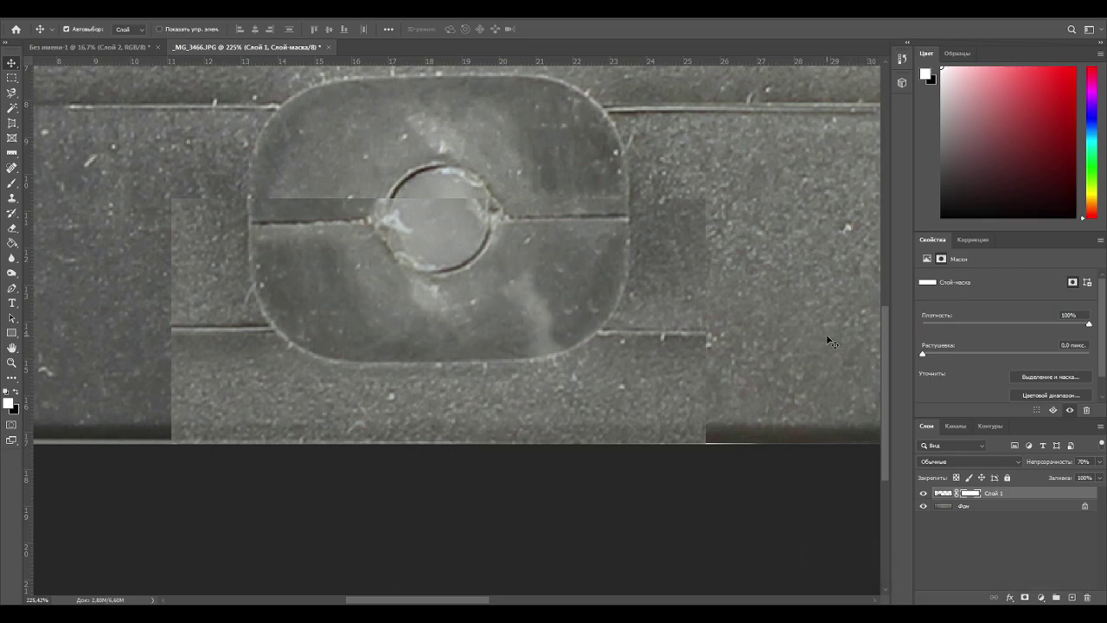
{"action": "key", "text": "b"}
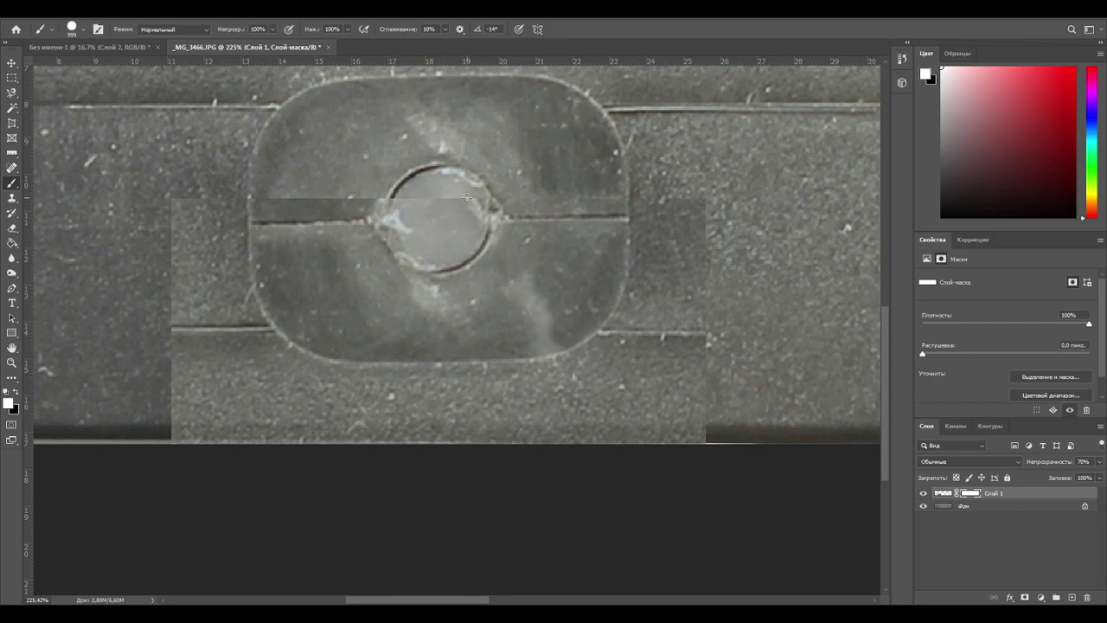
{"action": "right_click_drag", "start_coordinate": [520, 204], "coordinate": [539, 209], "text": "alt"}
{"action": "right_click_drag", "start_coordinate": [568, 254], "coordinate": [3, 275], "text": "alt"}
{"action": "right_click_drag", "start_coordinate": [639, 266], "coordinate": [552, 277], "text": "alt"}
{"action": "left_click", "coordinate": [15, 392]}
{"action": "left_click_drag", "start_coordinate": [499, 201], "coordinate": [613, 199]}
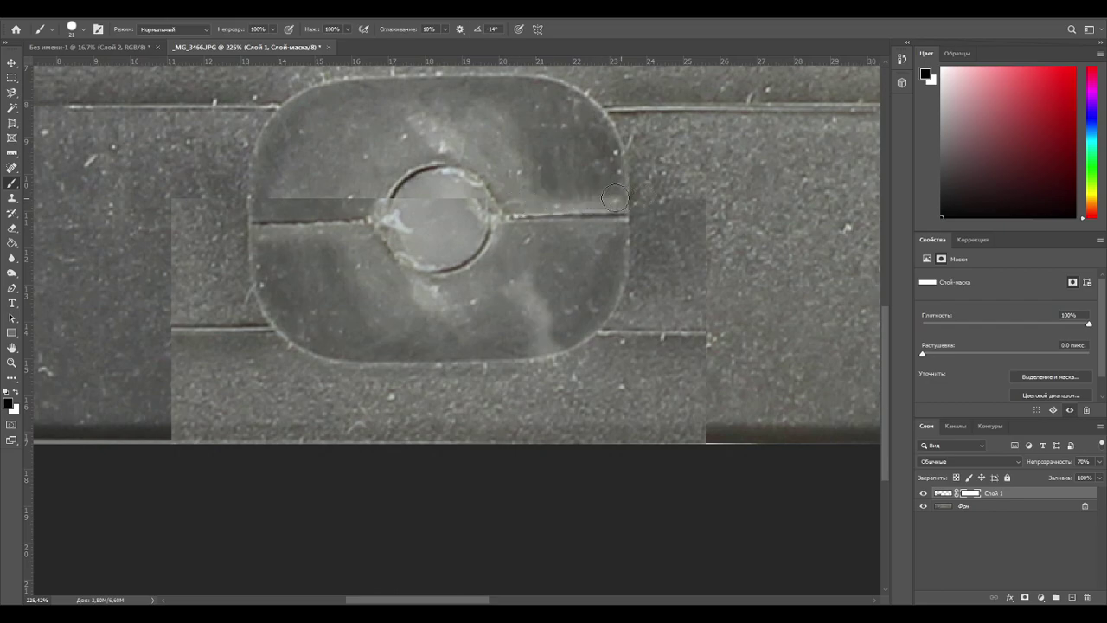
{"action": "mouse_move", "coordinate": [484, 191]}
{"action": "left_mouse_down"}
{"action": "mouse_move", "coordinate": [400, 217]}
{"action": "mouse_move", "coordinate": [448, 230]}
{"action": "mouse_move", "coordinate": [407, 235]}
{"action": "mouse_move", "coordinate": [418, 251]}
{"action": "mouse_move", "coordinate": [474, 238]}
{"action": "mouse_move", "coordinate": [477, 218]}
{"action": "mouse_move", "coordinate": [462, 254]}
{"action": "mouse_move", "coordinate": [487, 241]}
{"action": "mouse_move", "coordinate": [439, 265]}
{"action": "mouse_move", "coordinate": [407, 252]}
{"action": "mouse_move", "coordinate": [432, 227]}
{"action": "mouse_move", "coordinate": [372, 201]}
{"action": "mouse_move", "coordinate": [178, 207]}
{"action": "left_mouse_up"}
{"action": "right_click_drag", "start_coordinate": [189, 222], "coordinate": [217, 234], "text": "alt"}
{"action": "mouse_move", "coordinate": [211, 210]}
{"action": "left_mouse_down"}
{"action": "mouse_move", "coordinate": [200, 300]}
{"action": "mouse_move", "coordinate": [218, 300]}
{"action": "mouse_move", "coordinate": [237, 358]}
{"action": "mouse_move", "coordinate": [235, 348]}
{"action": "mouse_move", "coordinate": [257, 361]}
{"action": "mouse_move", "coordinate": [268, 388]}
{"action": "mouse_move", "coordinate": [185, 378]}
{"action": "mouse_move", "coordinate": [407, 440]}
{"action": "mouse_move", "coordinate": [597, 436]}
{"action": "mouse_move", "coordinate": [726, 381]}
{"action": "mouse_move", "coordinate": [700, 384]}
{"action": "mouse_move", "coordinate": [696, 216]}
{"action": "mouse_move", "coordinate": [667, 212]}
{"action": "mouse_move", "coordinate": [640, 333]}
{"action": "mouse_move", "coordinate": [603, 382]}
{"action": "mouse_move", "coordinate": [567, 381]}
{"action": "mouse_move", "coordinate": [586, 397]}
{"action": "mouse_move", "coordinate": [289, 387]}
{"action": "left_mouse_up"}
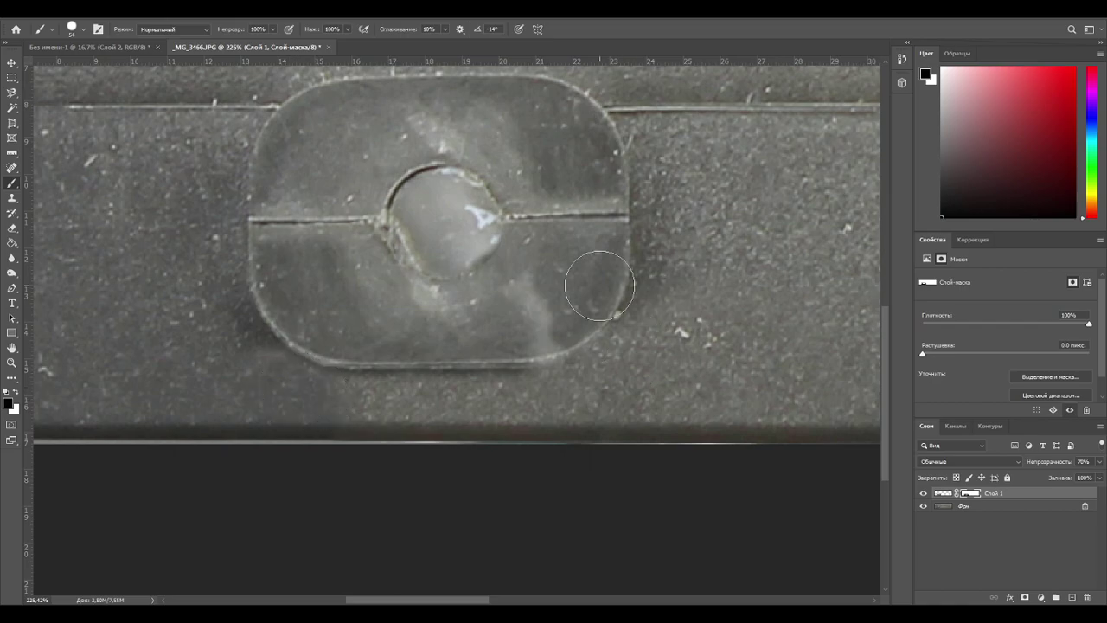
Merge the masked copy into the background and place the retouched cable side in the sheet document, below the other two sides.
{"action": "scroll", "coordinate": [596, 284], "scroll_direction": "up", "scroll_amount": 3, "text": "alt"}
{"action": "scroll", "coordinate": [600, 289], "scroll_direction": "down", "scroll_amount": 6, "text": "alt"}
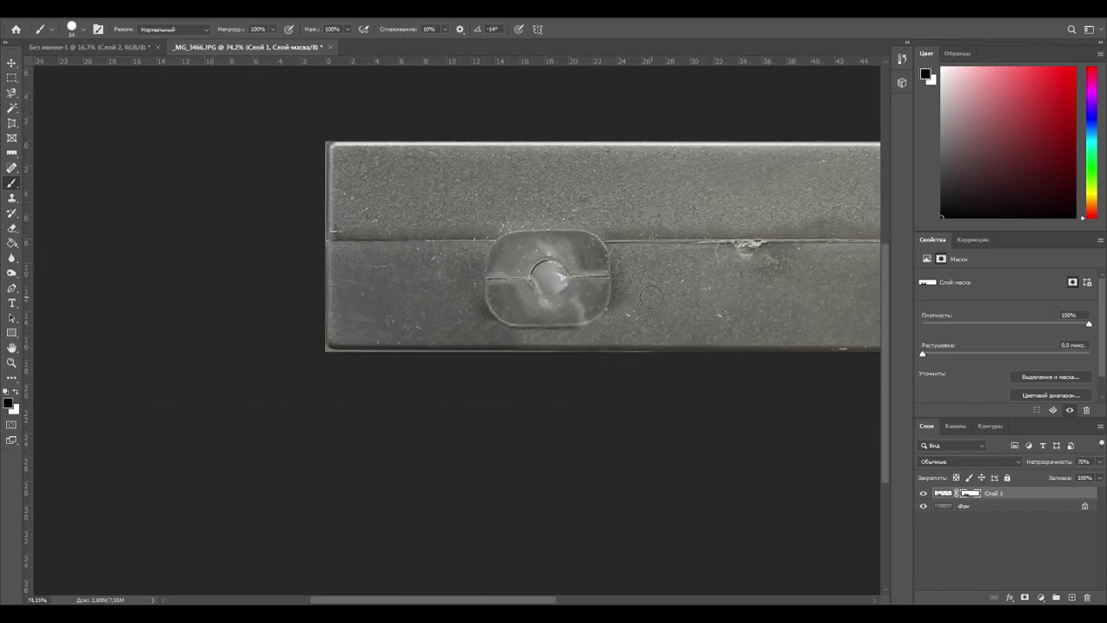
{"action": "scroll", "coordinate": [651, 297], "scroll_direction": "down", "scroll_amount": 2, "text": "alt"}
{"action": "scroll", "coordinate": [439, 299], "scroll_direction": "up", "scroll_amount": 3, "text": "alt"}
{"action": "left_click_drag", "start_coordinate": [469, 328], "coordinate": [423, 277]}
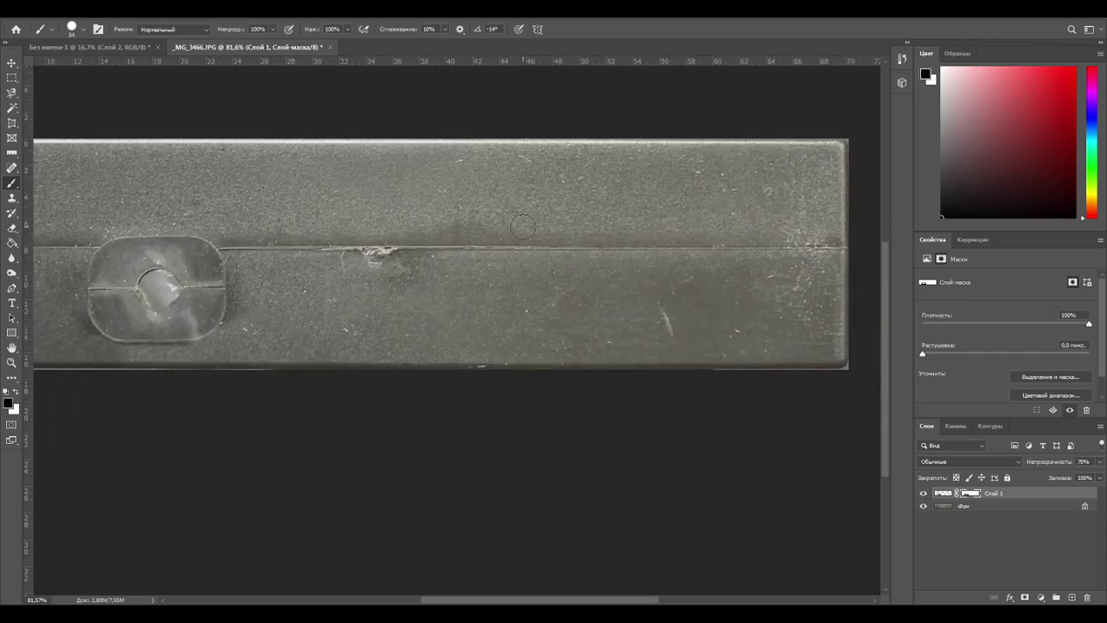
{"action": "scroll", "coordinate": [536, 217], "scroll_direction": "down", "scroll_amount": 2, "text": "alt"}
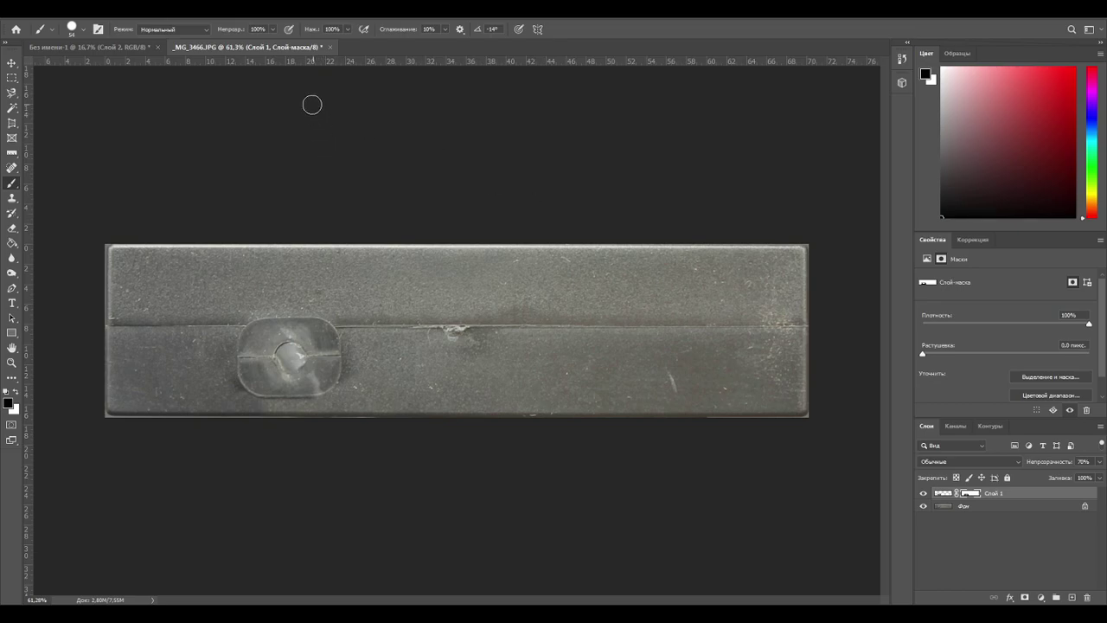
{"action": "key", "text": "ctrl+e"}
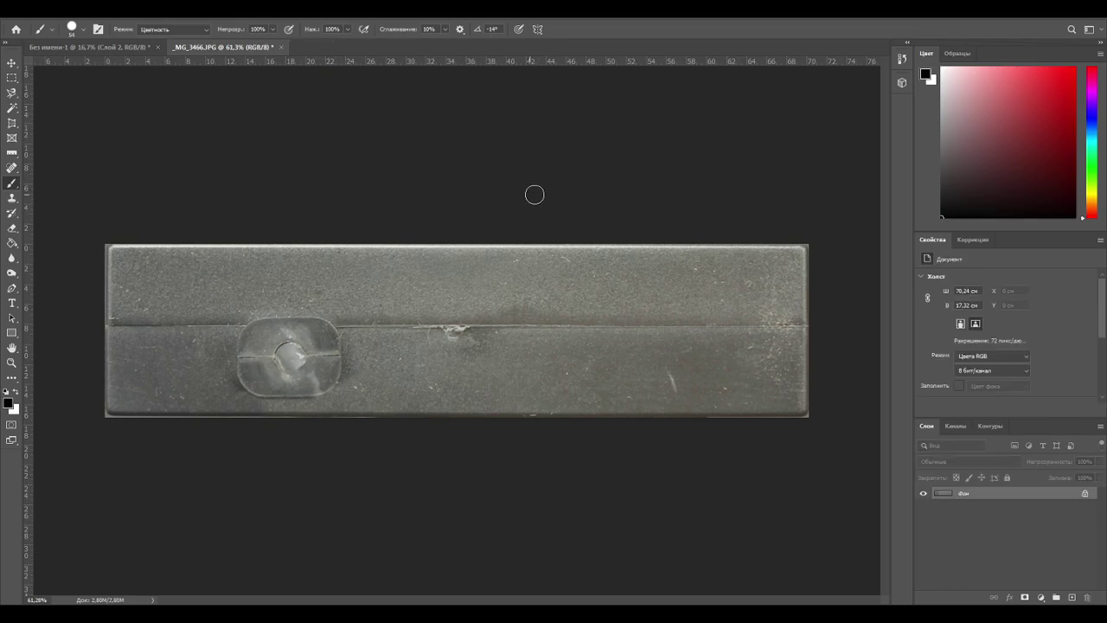
{"action": "left_click", "coordinate": [12, 63]}
{"action": "left_click_drag", "start_coordinate": [128, 98], "coordinate": [332, 239]}
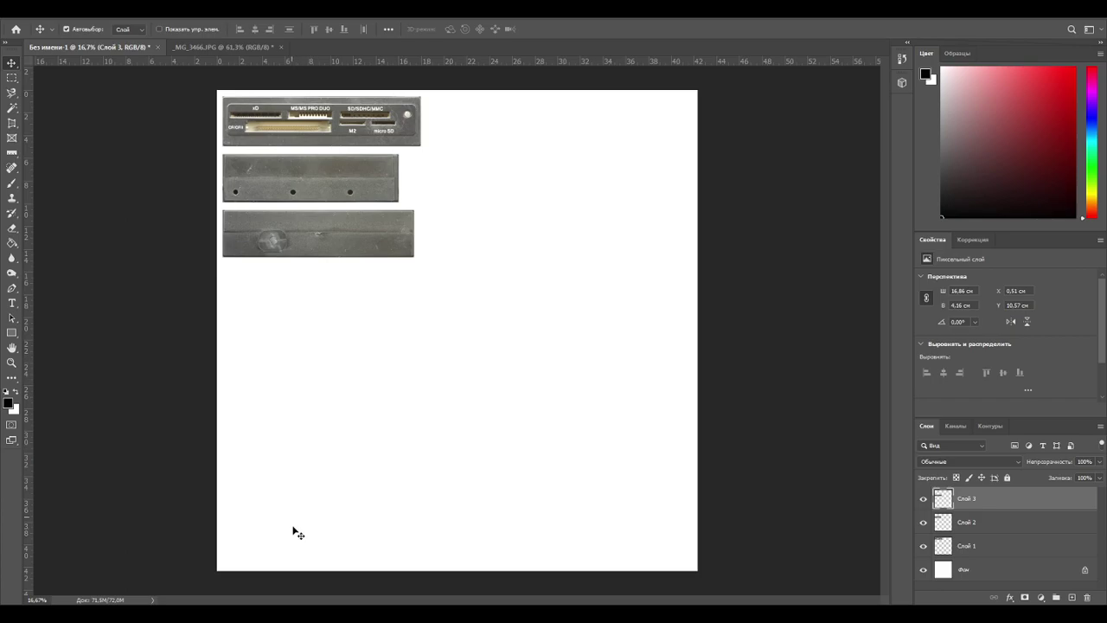
Scale the placed cable side proportionally to 103.16% to match the front panel's width, keeping it below the three-hole side.
{"action": "scroll", "coordinate": [311, 245], "scroll_direction": "up", "scroll_amount": 1, "text": "alt"}
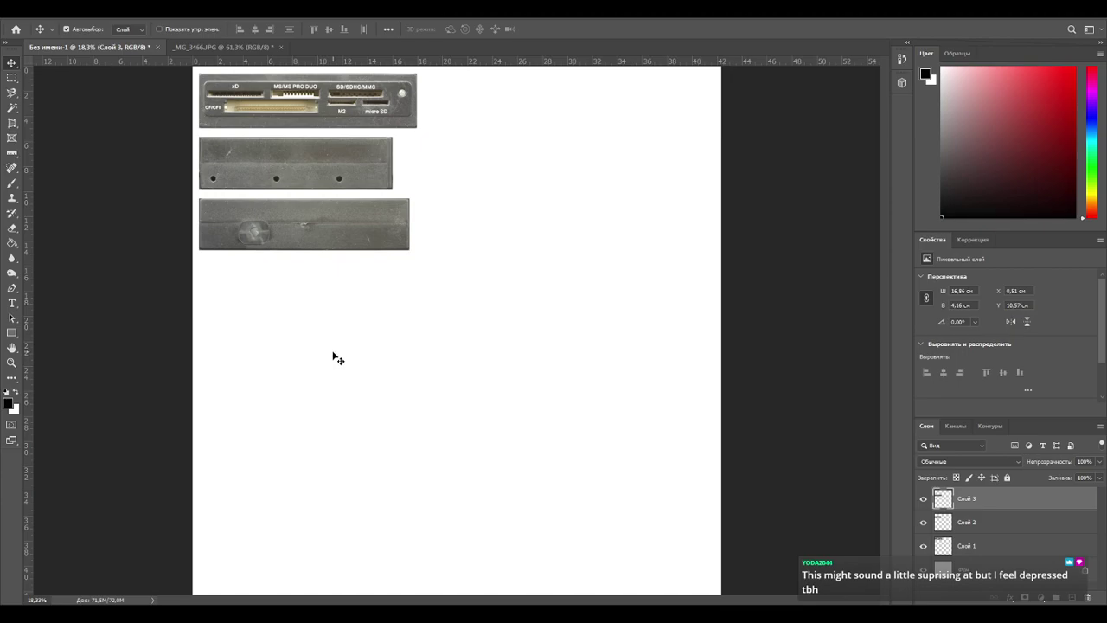
{"action": "scroll", "coordinate": [385, 163], "scroll_direction": "up", "scroll_amount": 2, "text": "alt"}
{"action": "left_click_drag", "start_coordinate": [375, 211], "coordinate": [392, 308]}
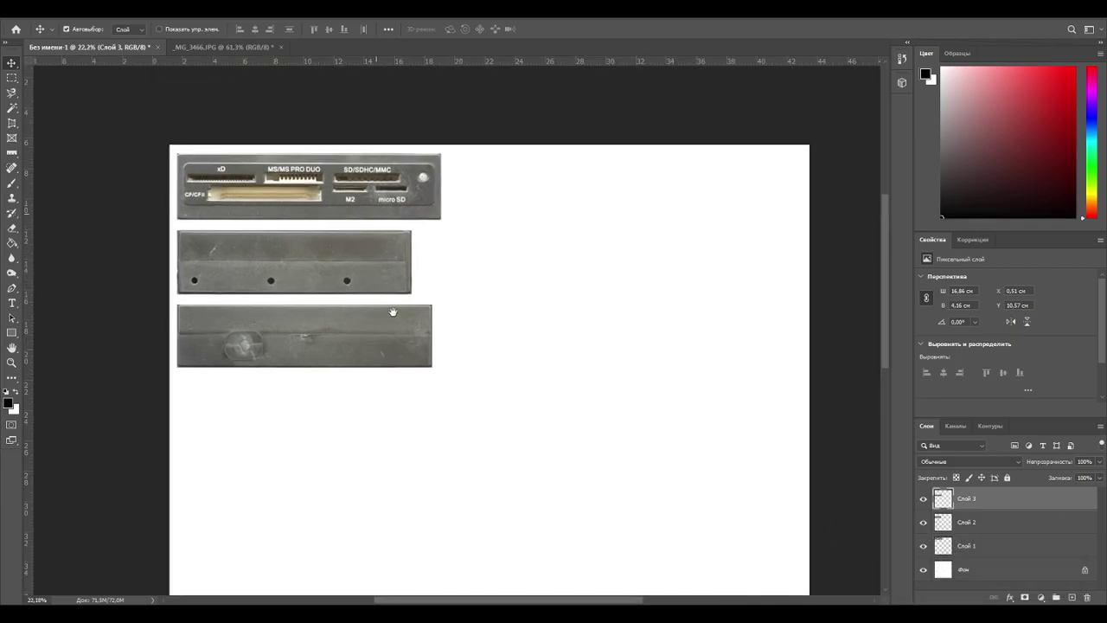
{"action": "scroll", "coordinate": [405, 326], "scroll_direction": "up", "scroll_amount": 1, "text": "alt"}
{"action": "scroll", "coordinate": [405, 326], "scroll_direction": "up", "scroll_amount": 1, "text": "alt"}
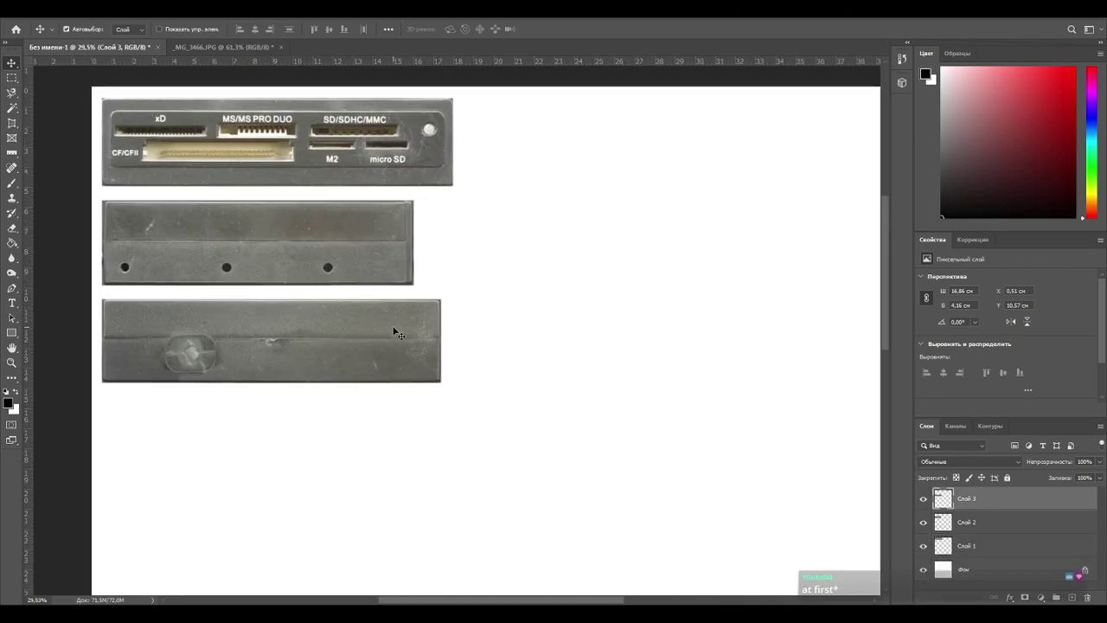
{"action": "key", "text": "ctrl"}
{"action": "key", "text": "ctrl+t"}
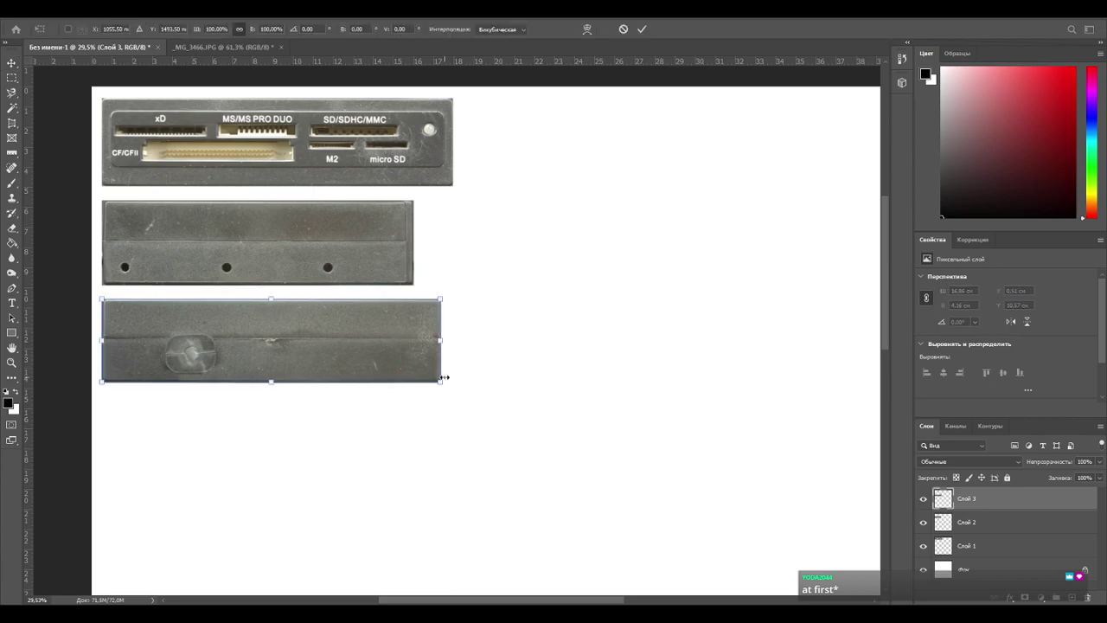
{"action": "left_click_drag", "start_coordinate": [440, 382], "coordinate": [447, 386]}
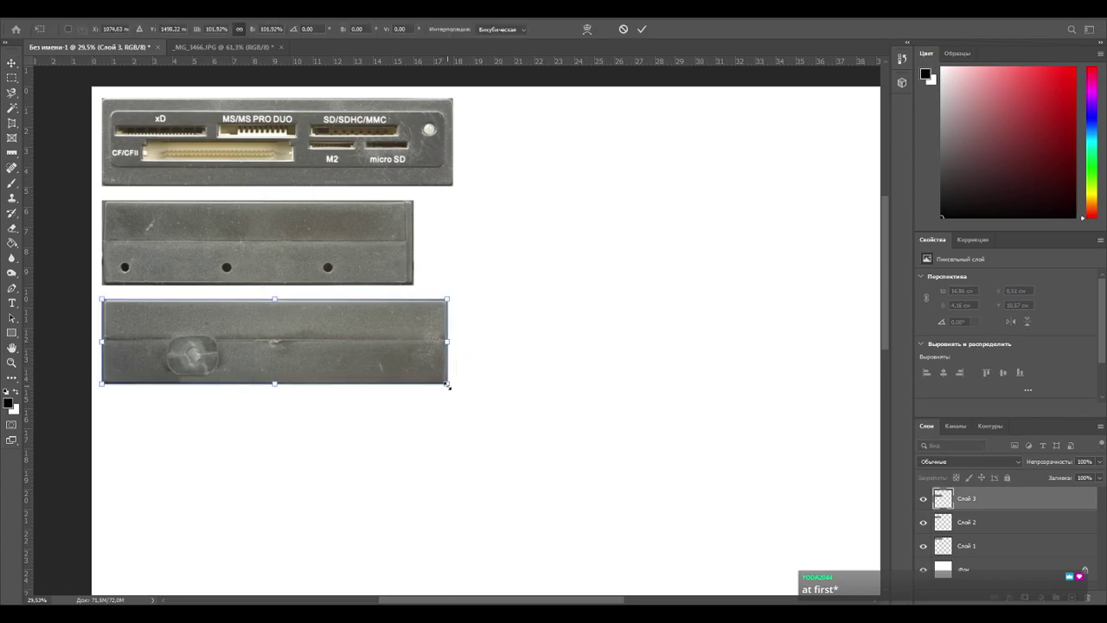
{"action": "key", "text": "ctrl+z"}
{"action": "left_click_drag", "start_coordinate": [383, 355], "coordinate": [382, 156]}
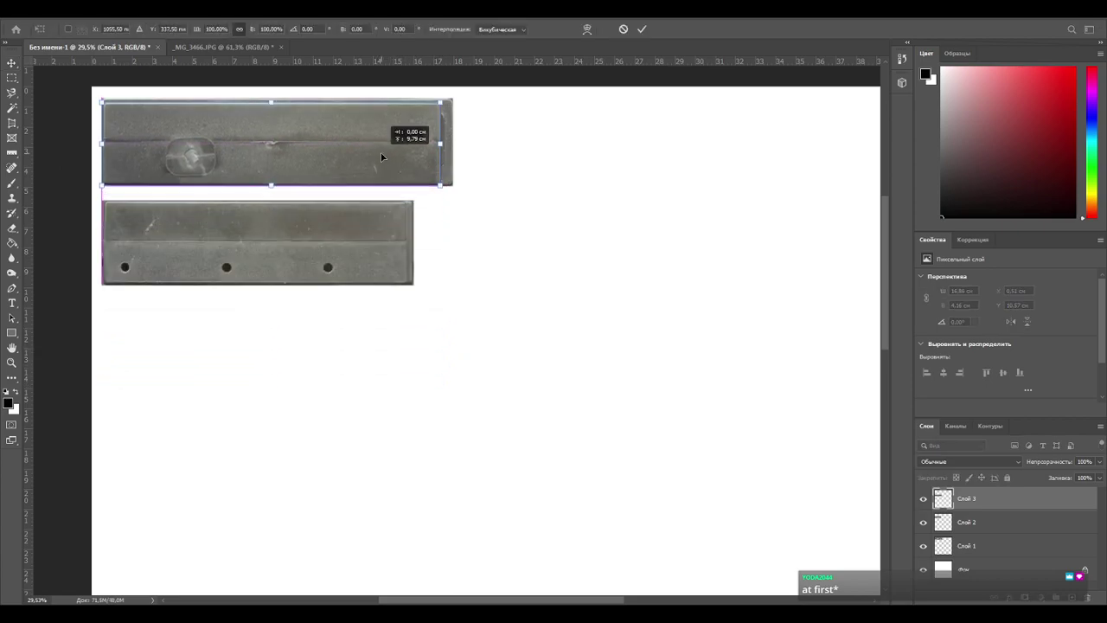
{"action": "left_click_drag", "start_coordinate": [442, 185], "coordinate": [412, 359]}
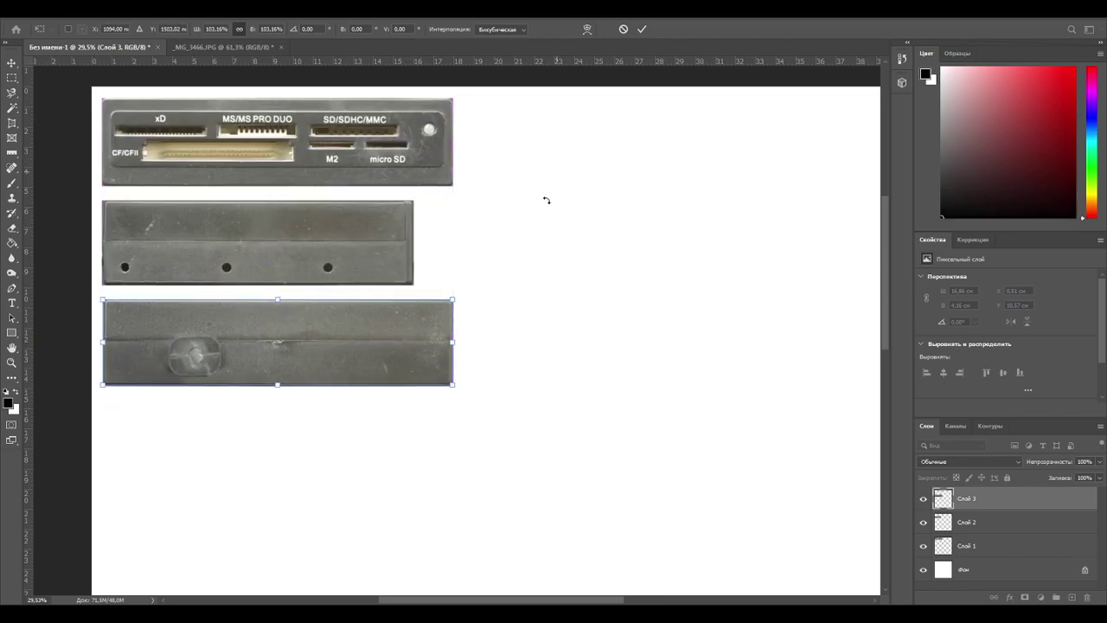
{"action": "left_click", "coordinate": [642, 29]}
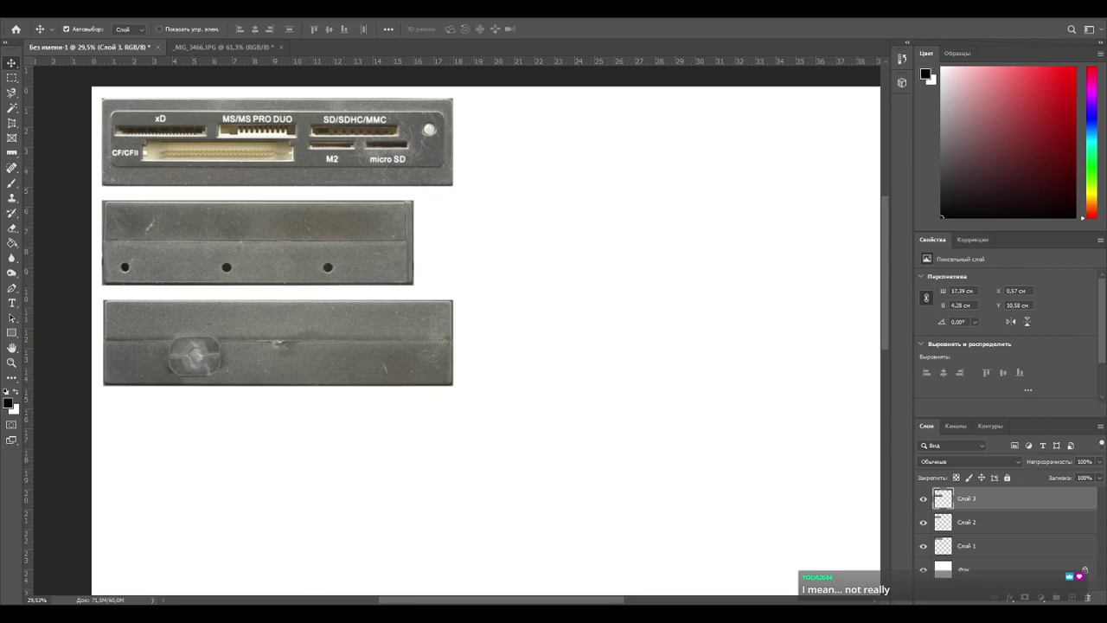
Switch to the 100CANON photo folder and preview _MG_3486, _MG_3466 and _MG_3467.
{"action": "left_click", "coordinate": [67, 603]}
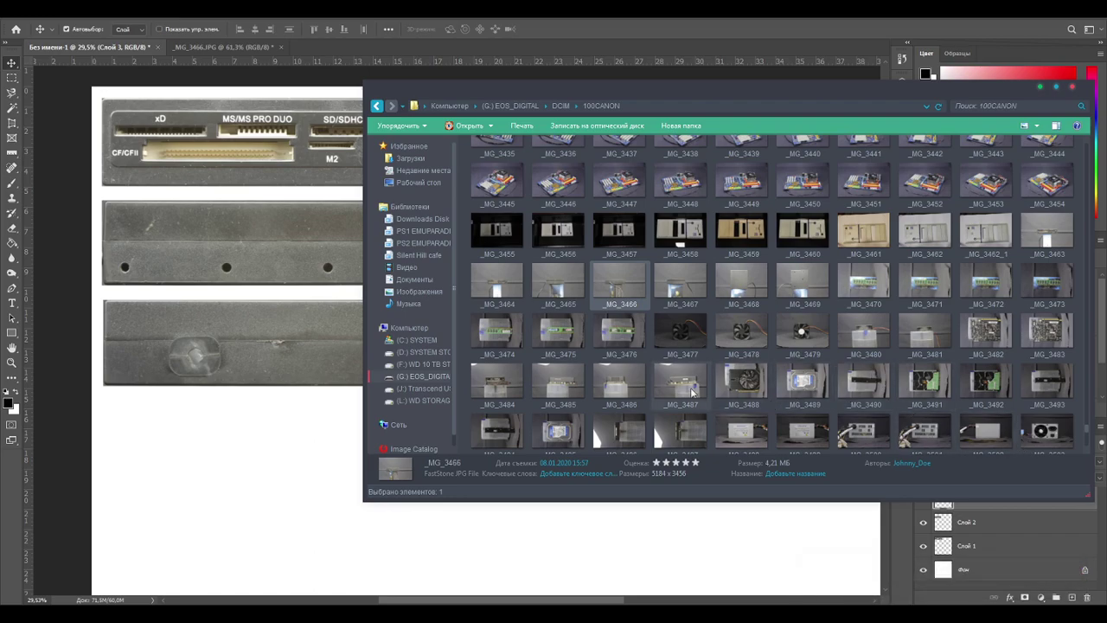
{"action": "left_click", "coordinate": [628, 381]}
{"action": "double_click", "coordinate": [628, 380]}
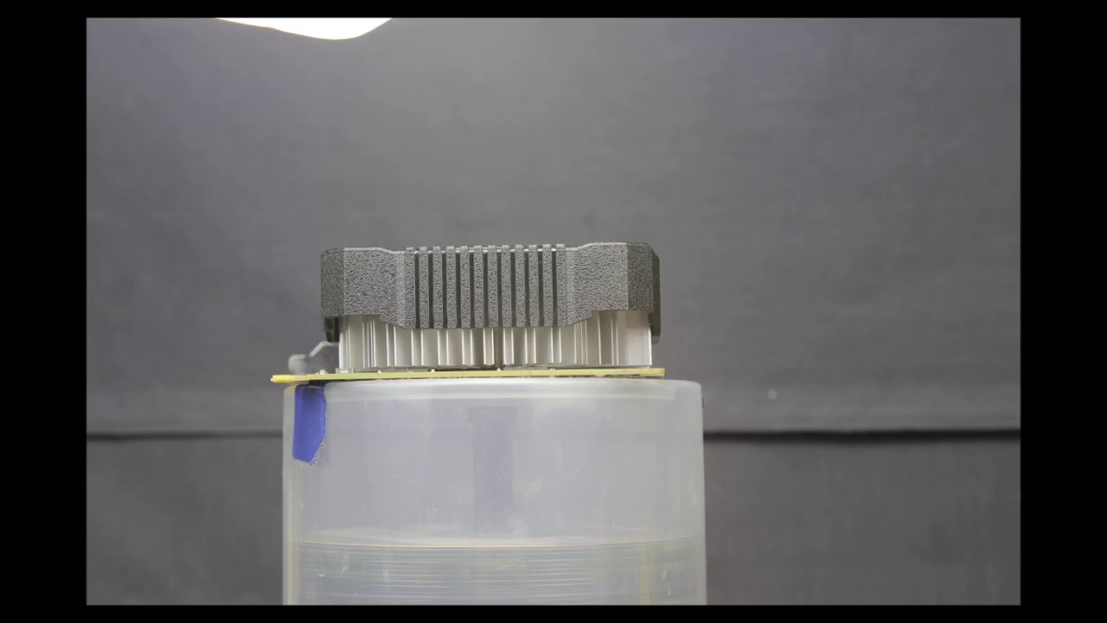
{"action": "key", "text": "Escape"}
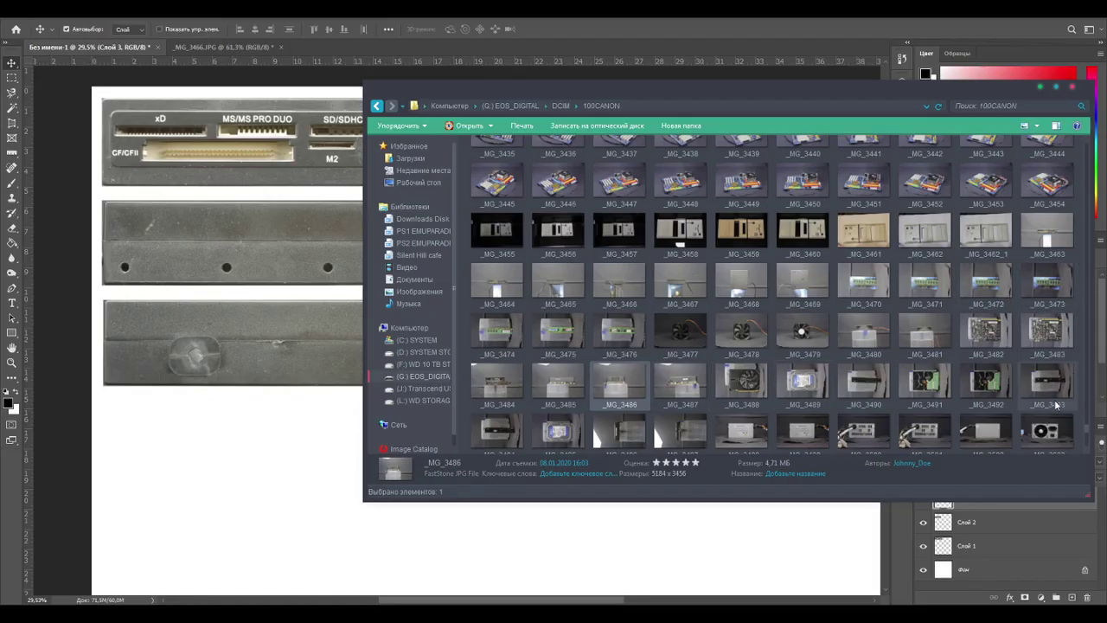
{"action": "double_click", "coordinate": [626, 283]}
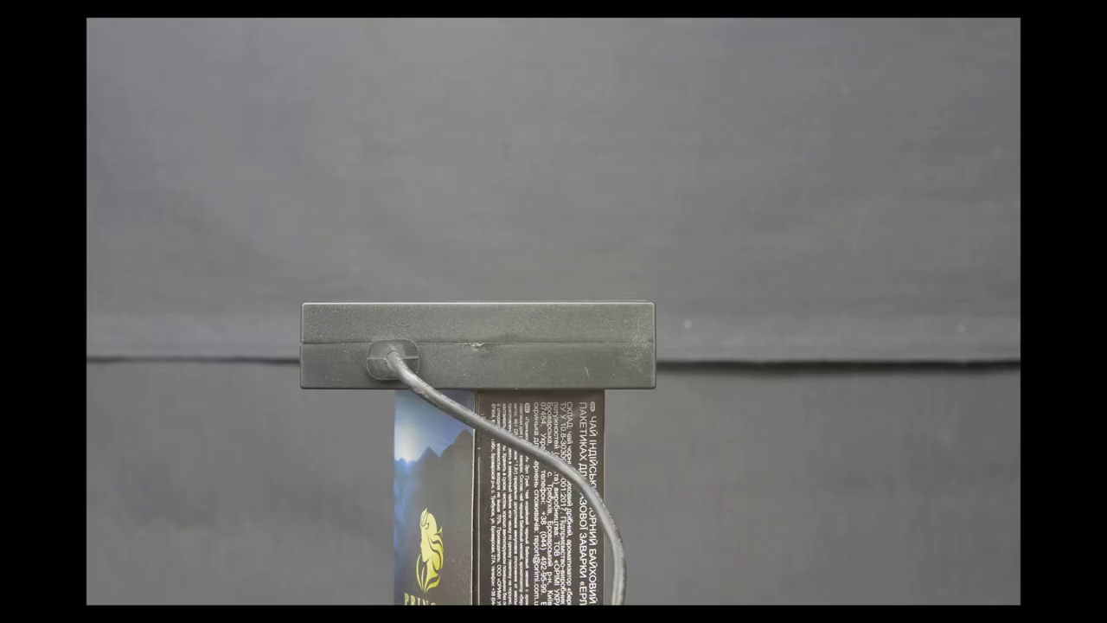
{"action": "key", "text": "Escape"}
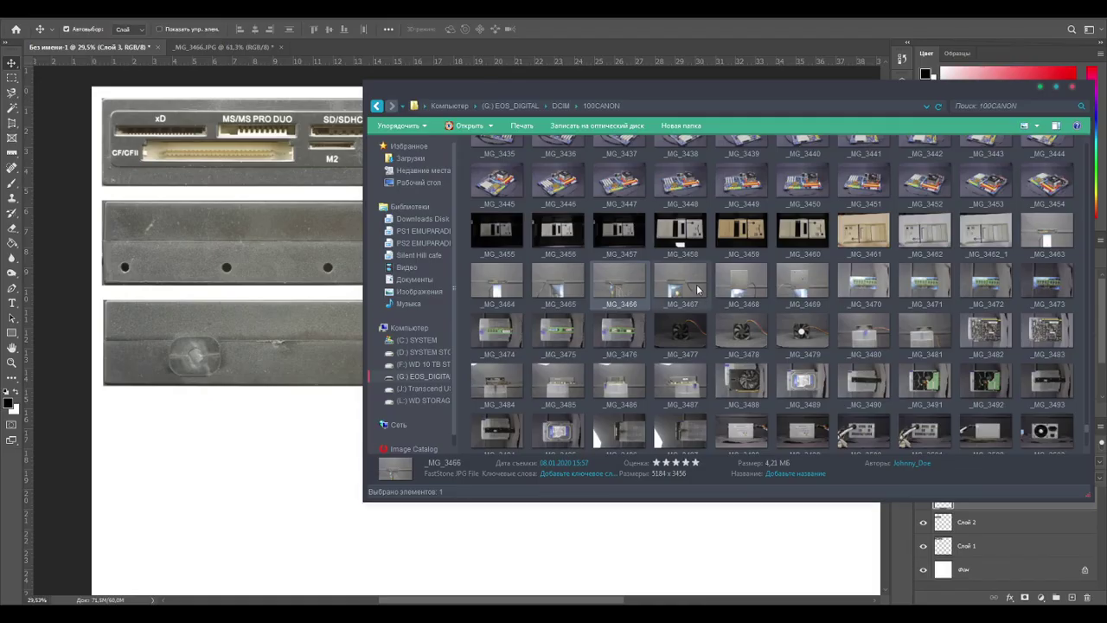
{"action": "double_click", "coordinate": [699, 289]}
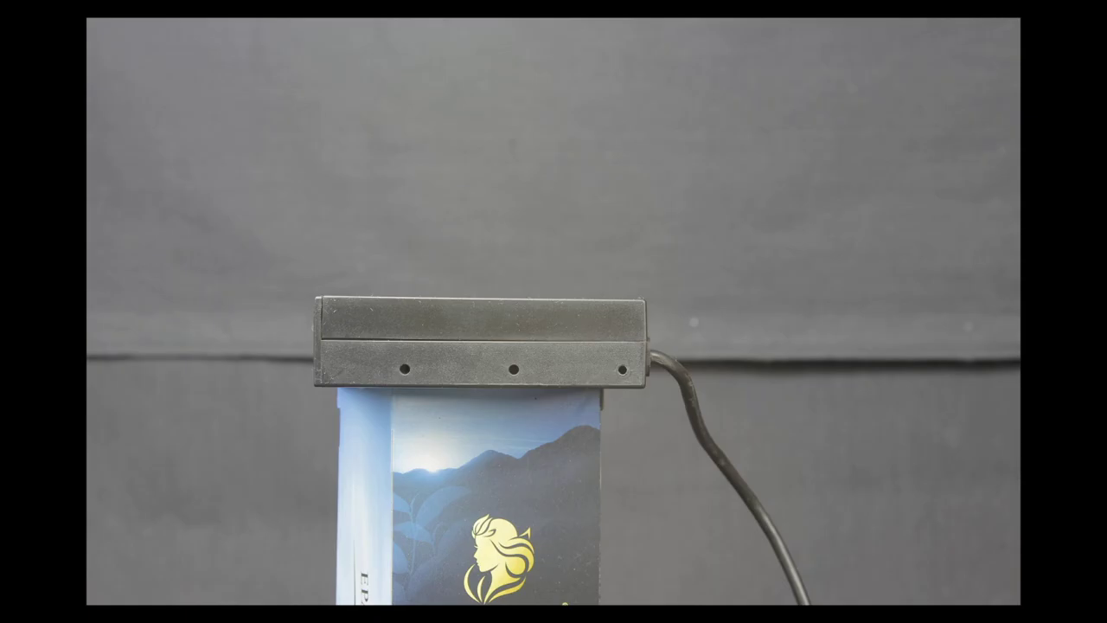
{"action": "key", "text": "Escape"}
Open _MG_3467.JPG as a separate Photoshop document, converting its colors to the working space.
{"action": "left_click_drag", "start_coordinate": [692, 286], "coordinate": [392, 47]}
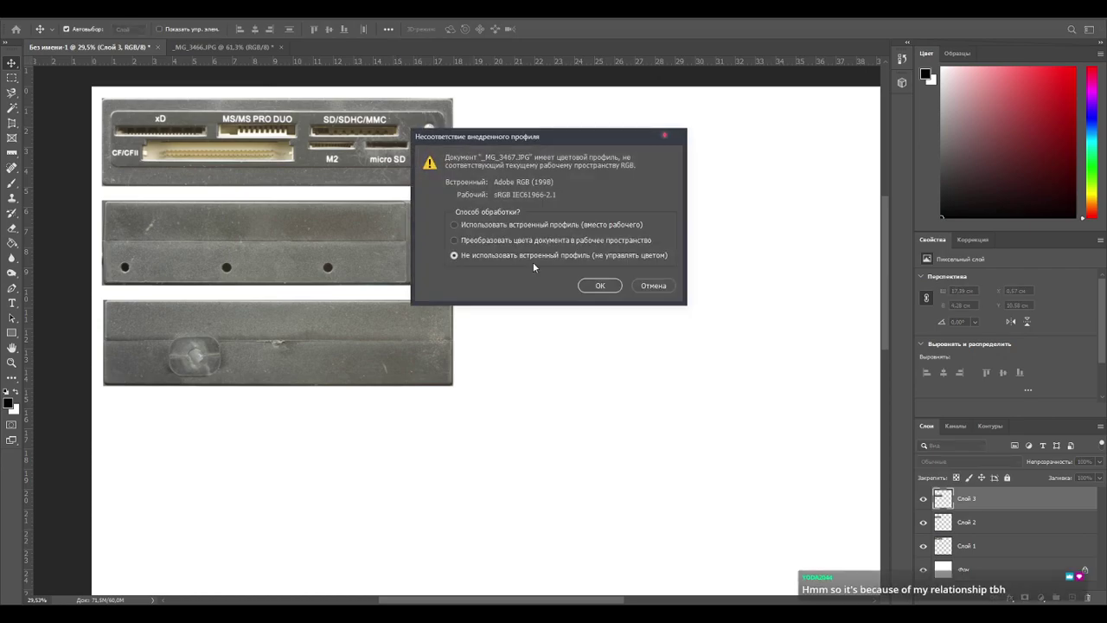
{"action": "left_click", "coordinate": [554, 240]}
{"action": "left_click", "coordinate": [600, 286]}
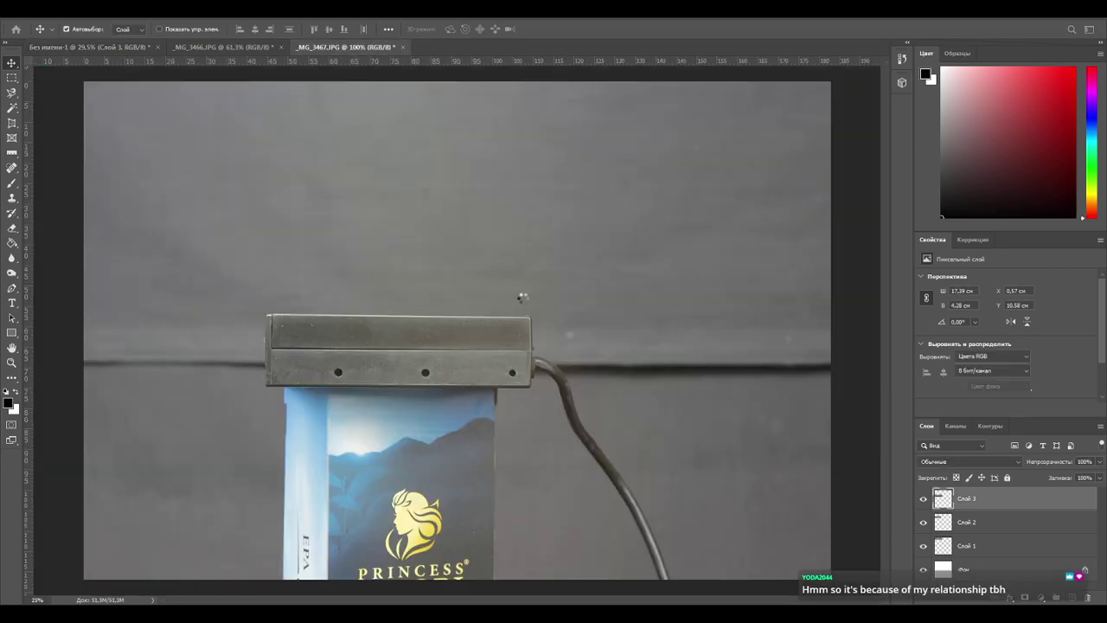
Perspective-crop _MG_3467.JPG to the card reader's three-hole side, fitting the crop corners to the slanted edges of the casing.
{"action": "scroll", "coordinate": [423, 364], "scroll_direction": "up", "scroll_amount": 5, "text": "alt"}
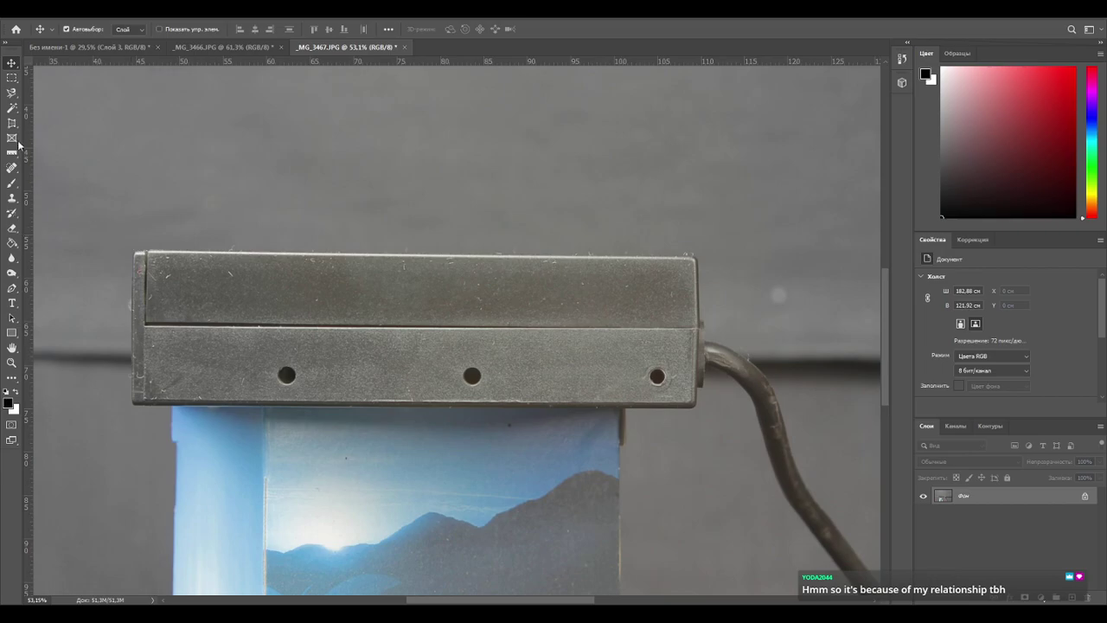
{"action": "left_click", "coordinate": [12, 126]}
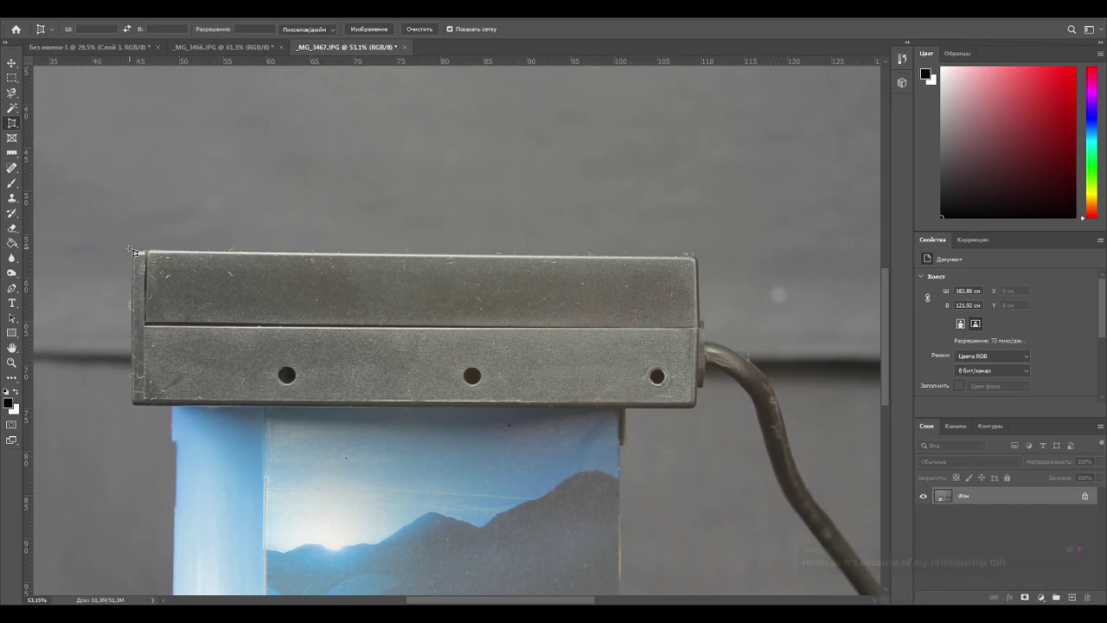
{"action": "left_click_drag", "start_coordinate": [135, 252], "coordinate": [705, 411]}
{"action": "scroll", "coordinate": [183, 441], "scroll_direction": "up", "scroll_amount": 3, "text": "alt"}
{"action": "left_click_drag", "start_coordinate": [113, 395], "coordinate": [109, 387]}
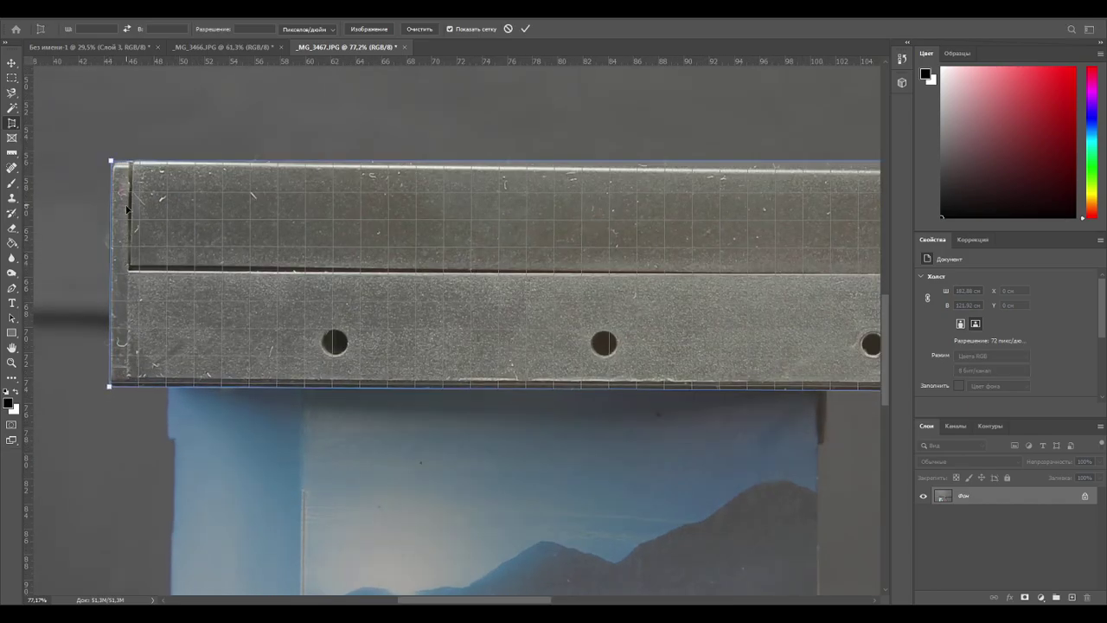
{"action": "scroll", "coordinate": [381, 329], "scroll_direction": "right", "scroll_amount": 3, "text": "ctrl"}
{"action": "left_click_drag", "start_coordinate": [666, 168], "coordinate": [667, 178]}
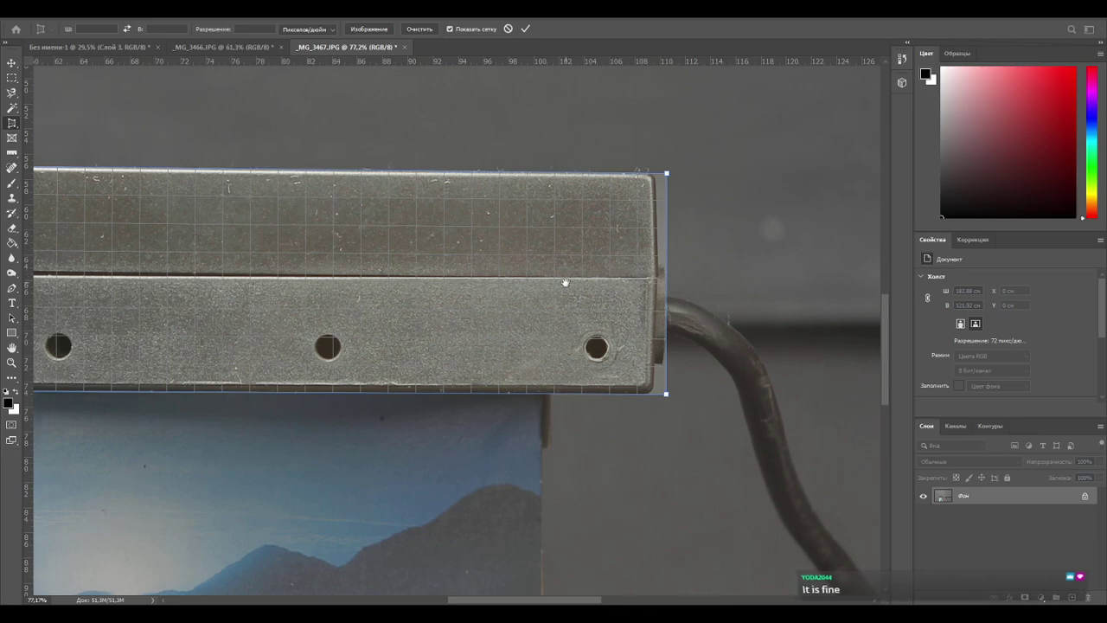
{"action": "left_click_drag", "start_coordinate": [358, 272], "coordinate": [857, 312]}
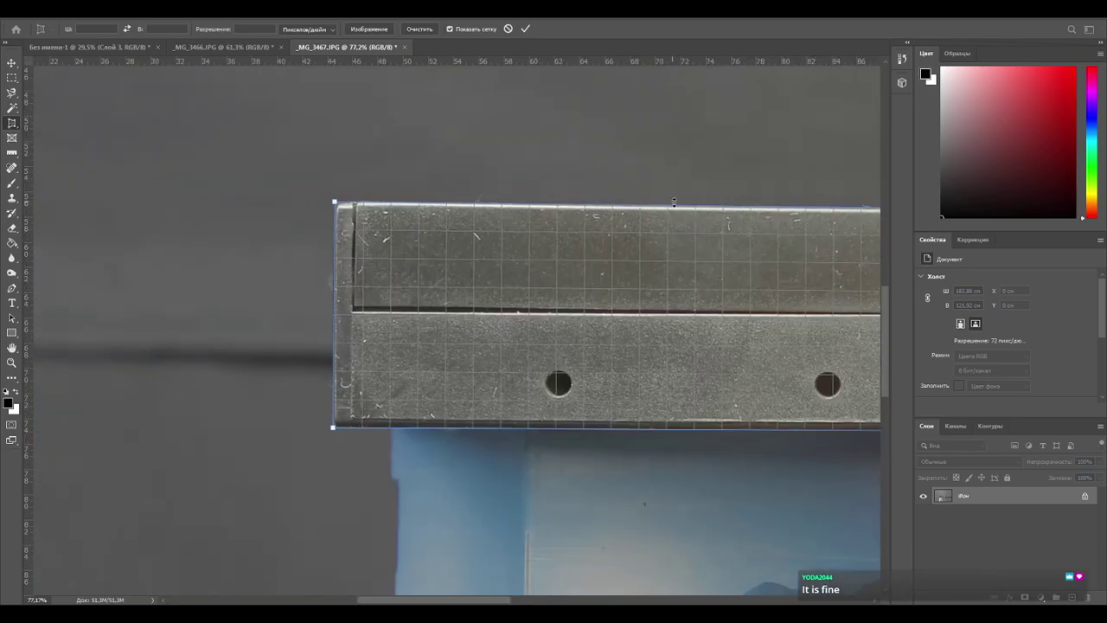
{"action": "left_click", "coordinate": [525, 29]}
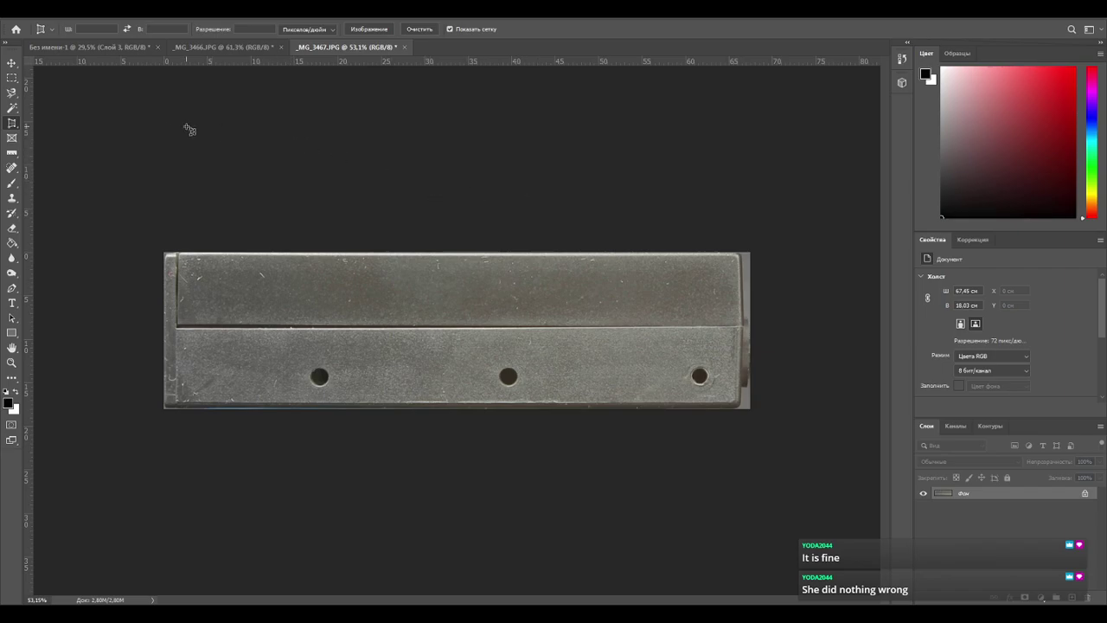
Place the cropped three-hole side from _MG_3467.JPG in the untitled sheet document with the other sides.
{"action": "left_click", "coordinate": [11, 63]}
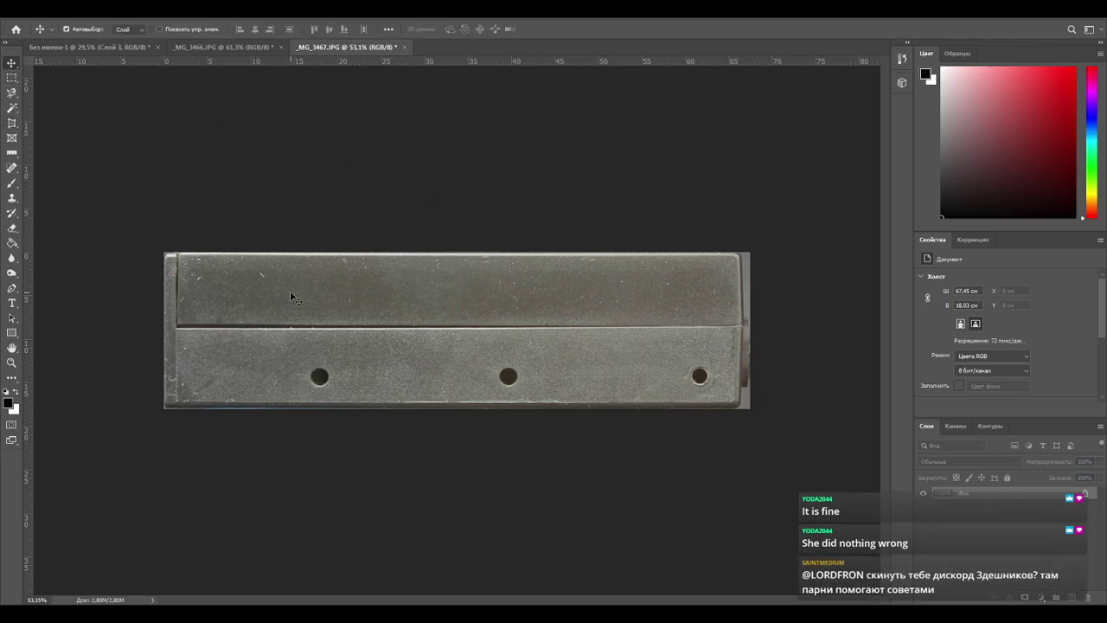
{"action": "left_click", "coordinate": [128, 48]}
{"action": "left_click", "coordinate": [234, 48]}
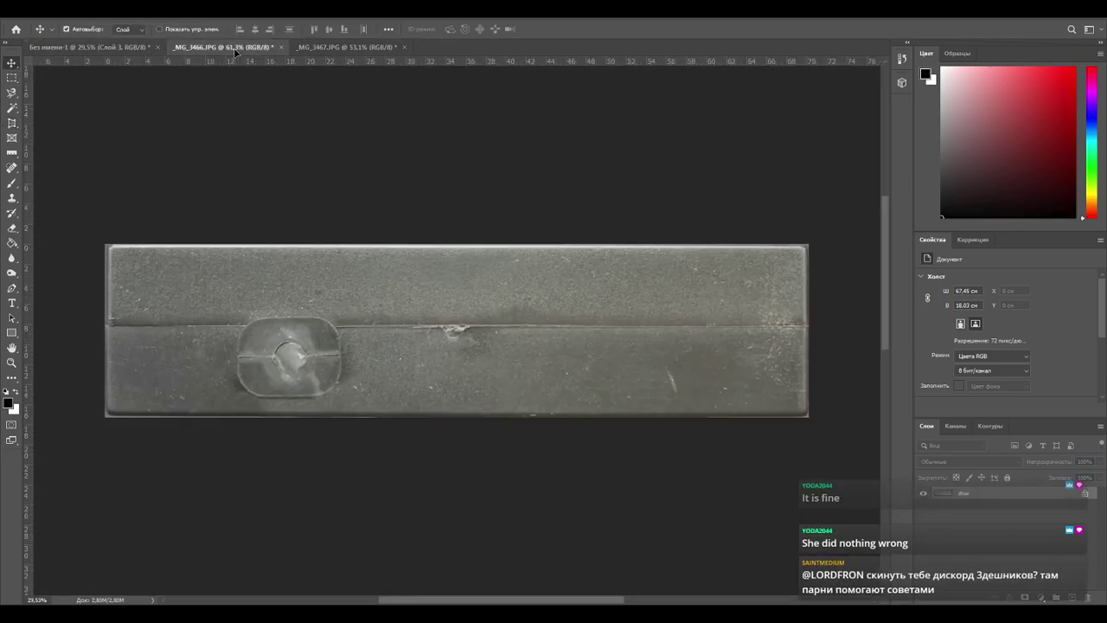
{"action": "left_click_drag", "start_coordinate": [260, 294], "coordinate": [210, 282]}
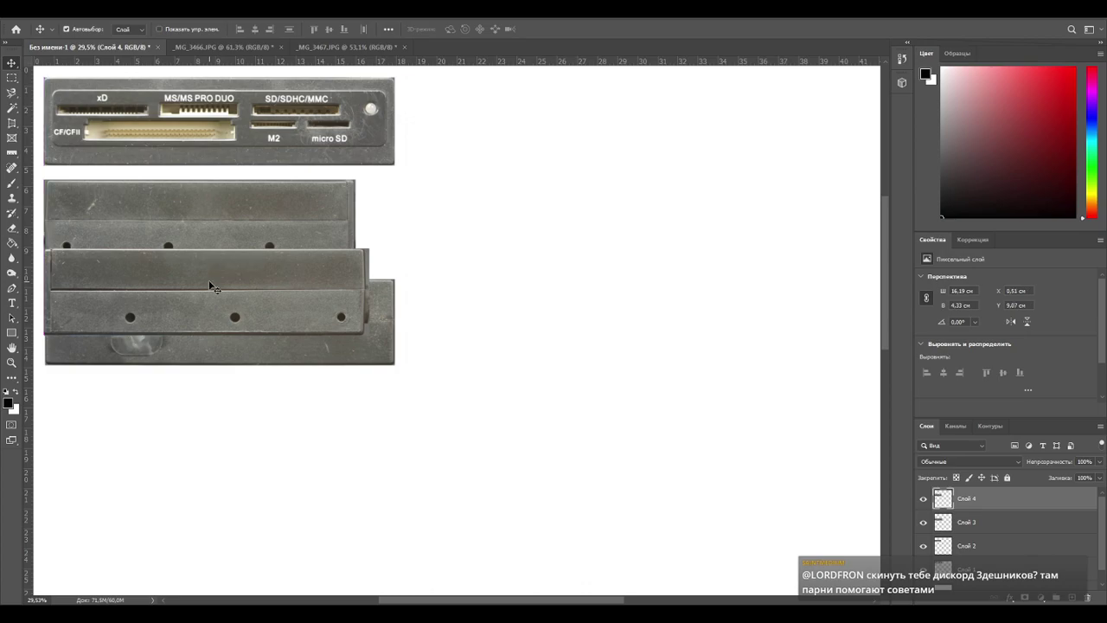
Scale the new three-hole side proportionally to 95.43% to match the other three-hole side's width, and position it below the cable side.
{"action": "key", "text": "ctrl+t"}
{"action": "left_click_drag", "start_coordinate": [367, 336], "coordinate": [354, 329]}
{"action": "left_click_drag", "start_coordinate": [286, 294], "coordinate": [267, 411]}
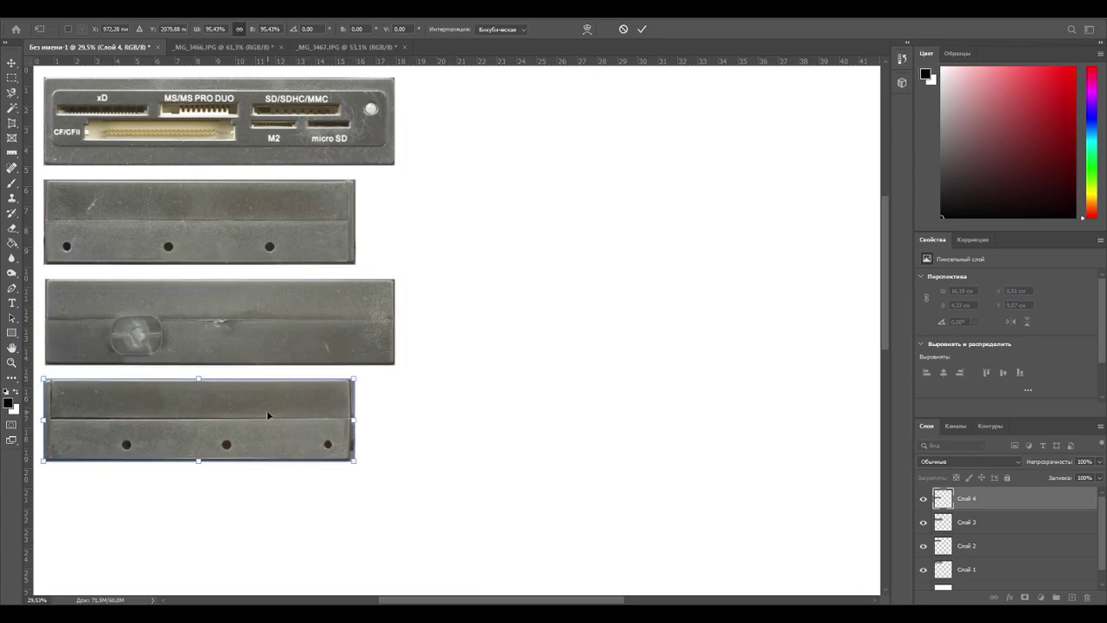
{"action": "key", "text": "Return"}
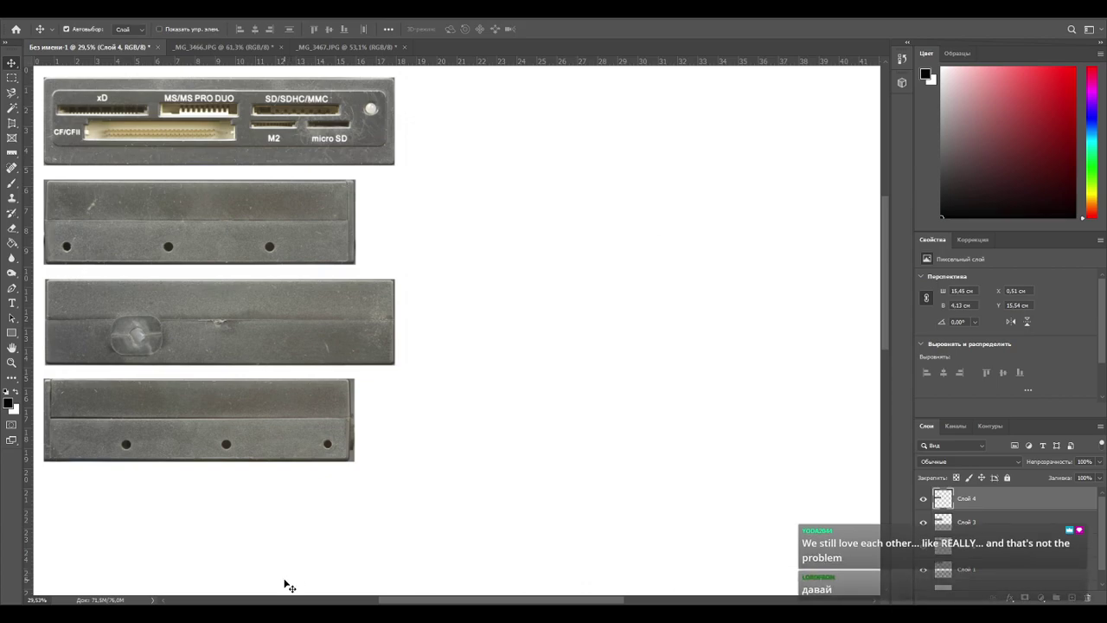
{"action": "left_click_drag", "start_coordinate": [222, 432], "coordinate": [220, 437]}
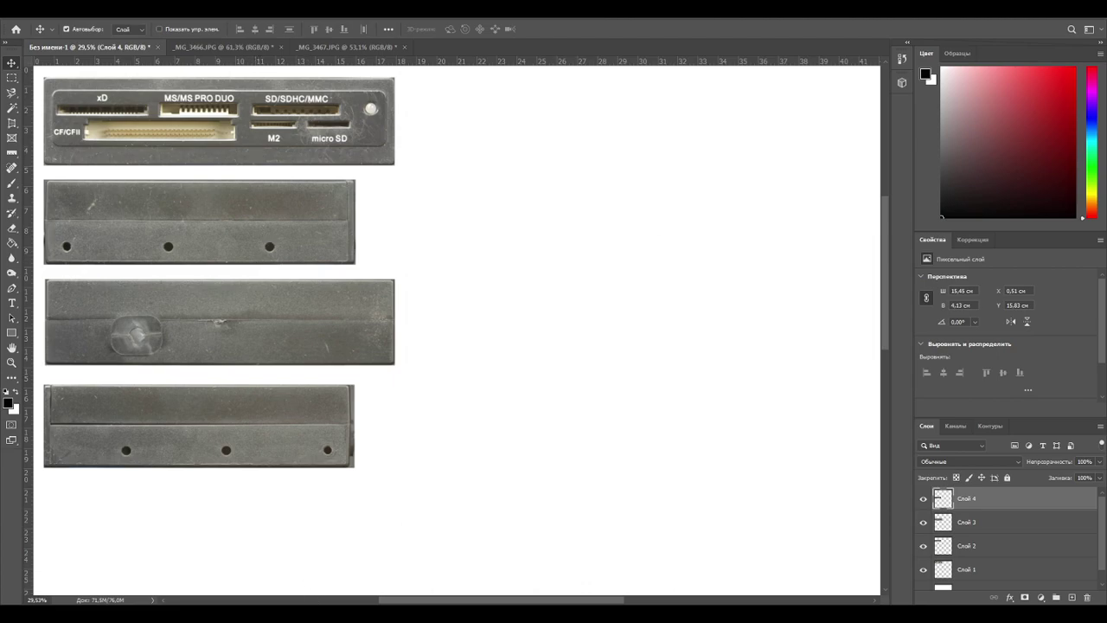
Open _MG_3468.JPG from the 100CANON folder as a separate Photoshop document, converting its colors to the working space.
{"action": "left_click", "coordinate": [302, 613]}
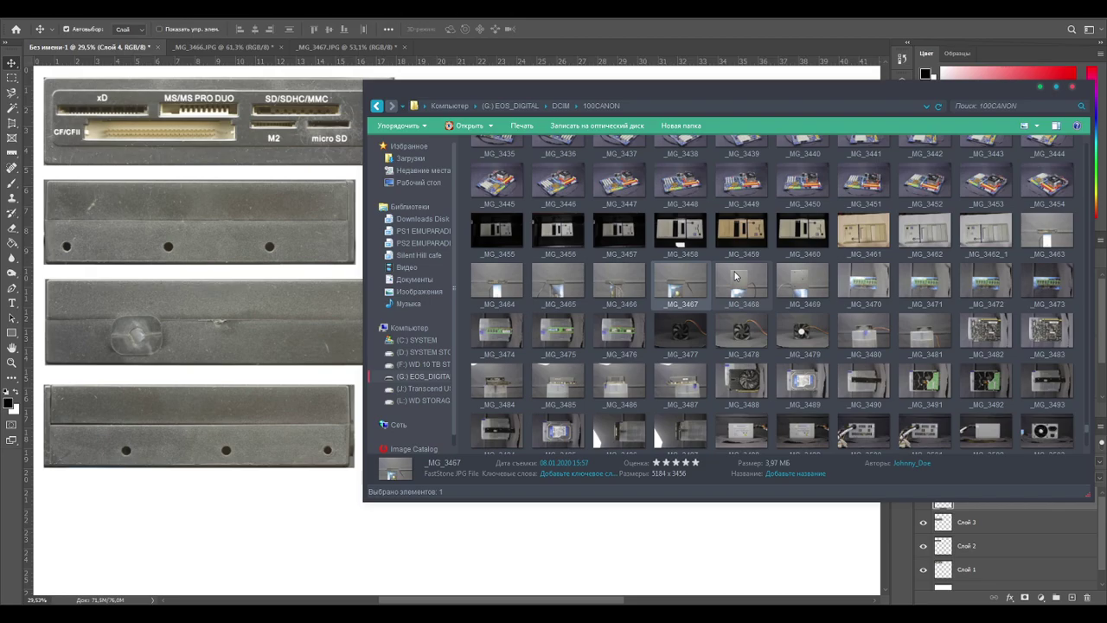
{"action": "left_click", "coordinate": [748, 292]}
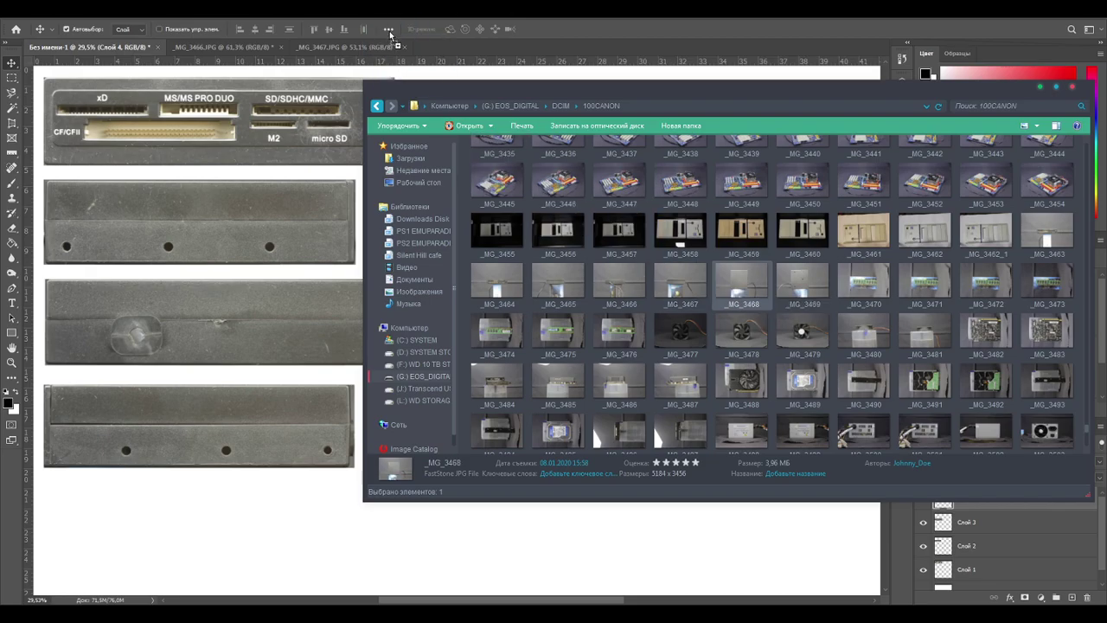
{"action": "left_click", "coordinate": [494, 58]}
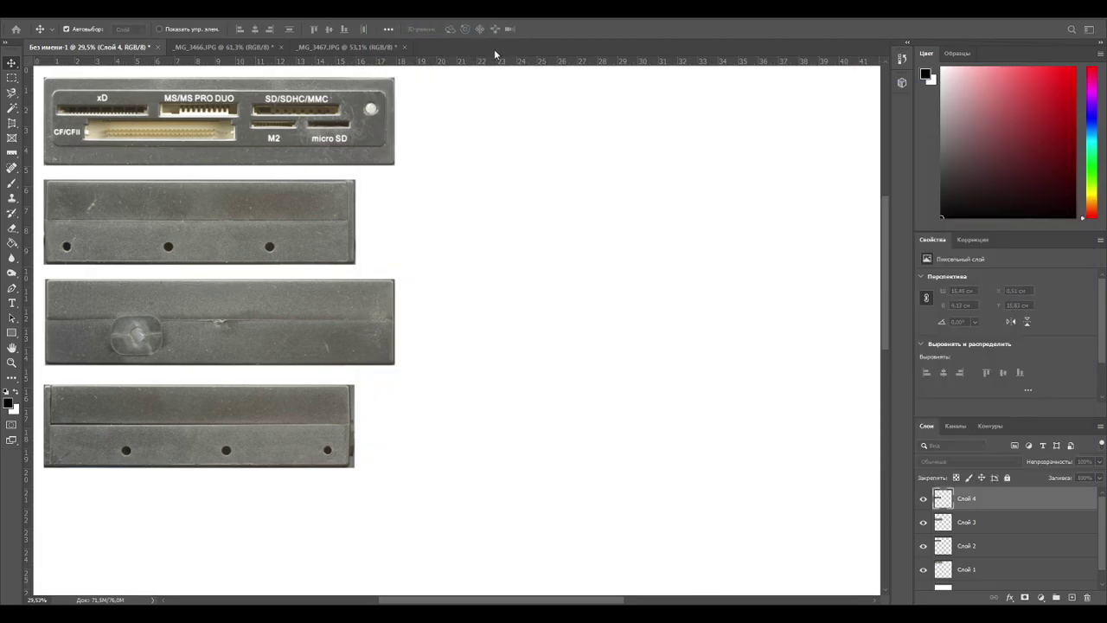
{"action": "left_click", "coordinate": [531, 242]}
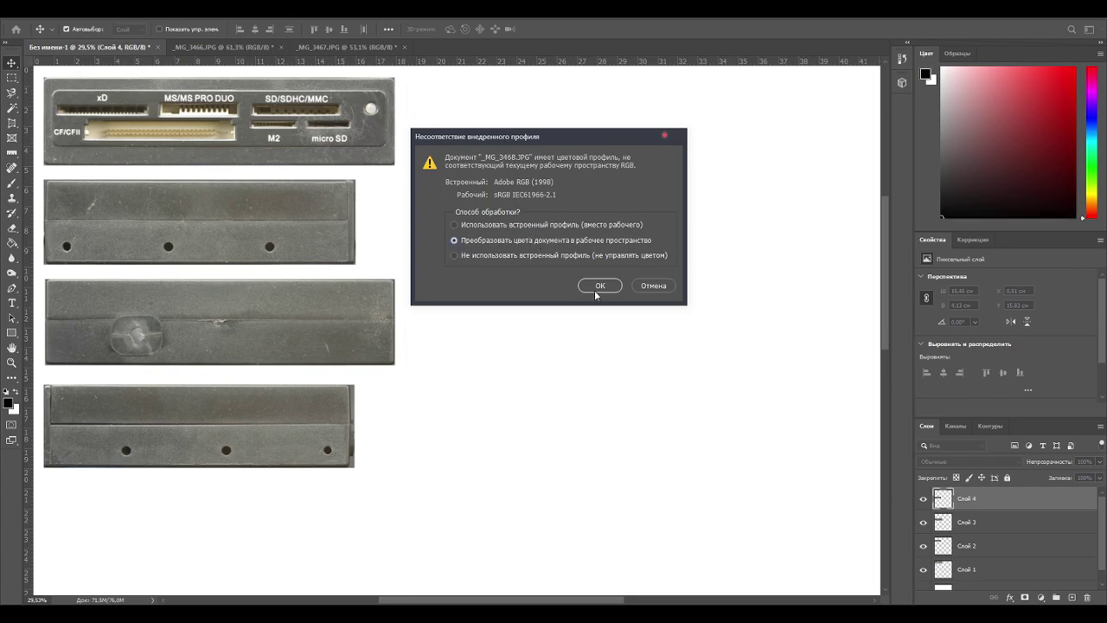
{"action": "left_click", "coordinate": [597, 287]}
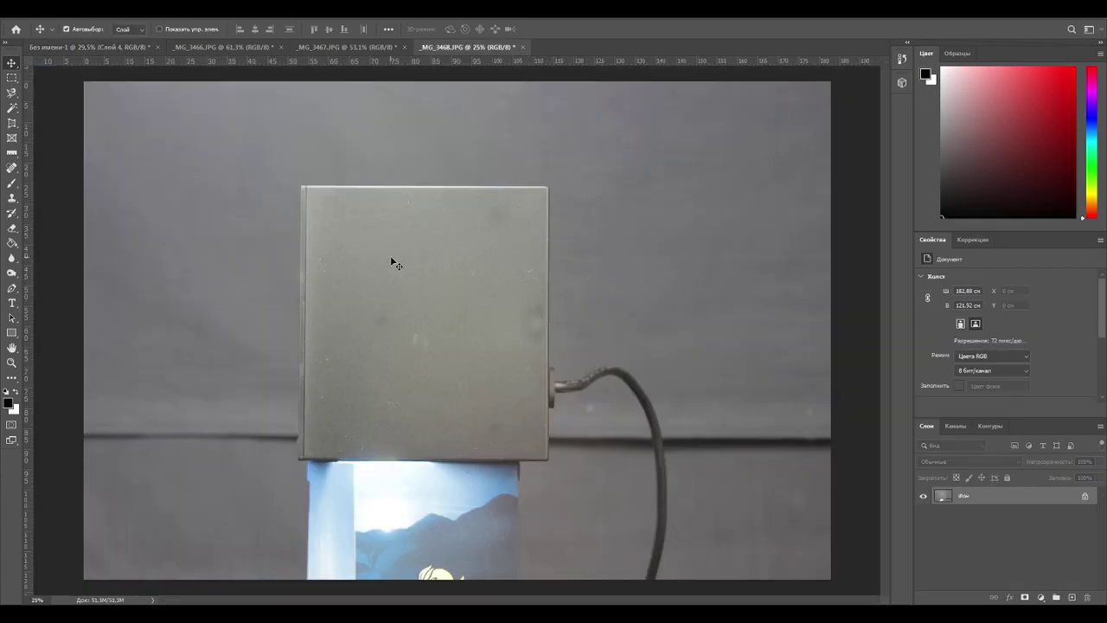
Perspective-crop _MG_3468.JPG to the card reader's plain large face, fitting the frame to its edges and keeping a narrow margin on the cable side.
{"action": "scroll", "coordinate": [436, 294], "scroll_direction": "up", "scroll_amount": 3, "text": "alt"}
{"action": "left_click", "coordinate": [12, 123]}
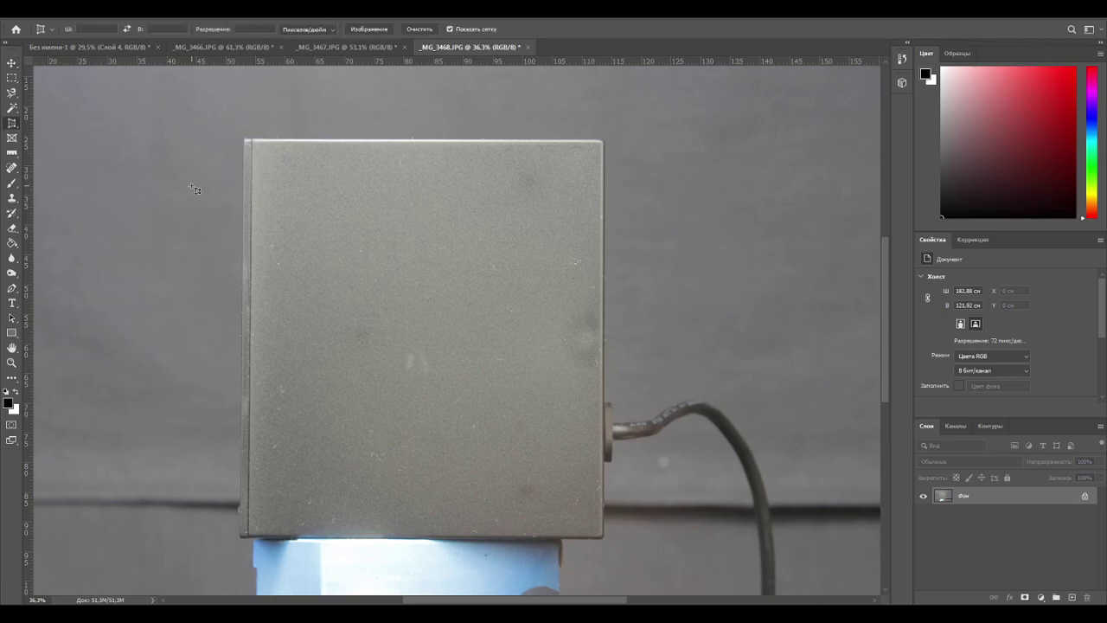
{"action": "left_click_drag", "start_coordinate": [246, 142], "coordinate": [614, 537]}
{"action": "scroll", "coordinate": [297, 517], "scroll_direction": "up", "scroll_amount": 4, "text": "alt"}
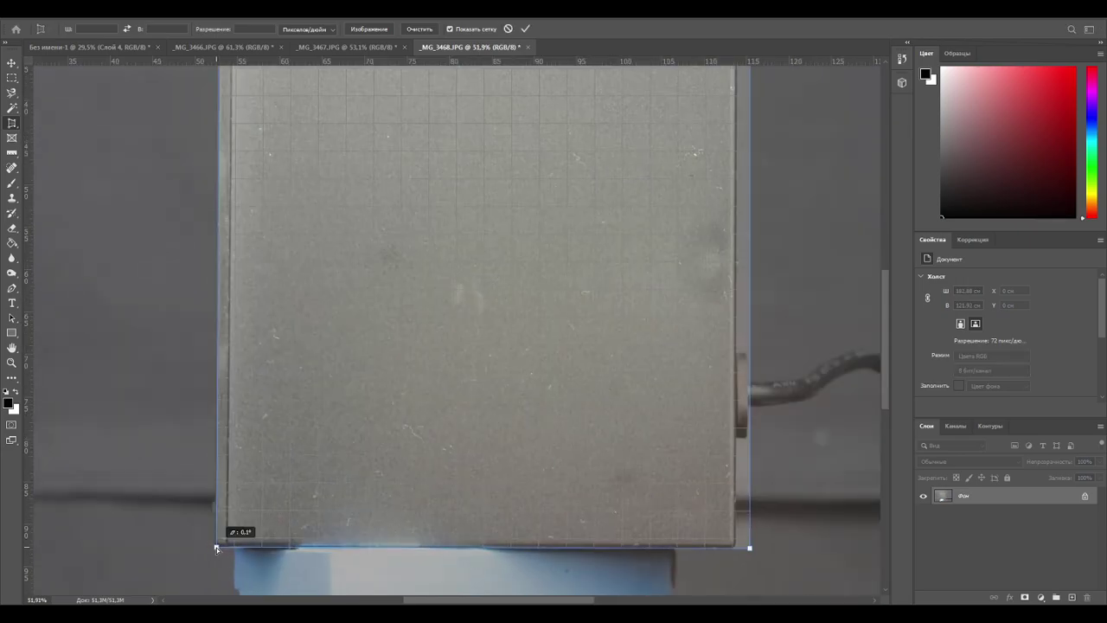
{"action": "left_click_drag", "start_coordinate": [216, 548], "coordinate": [214, 547]}
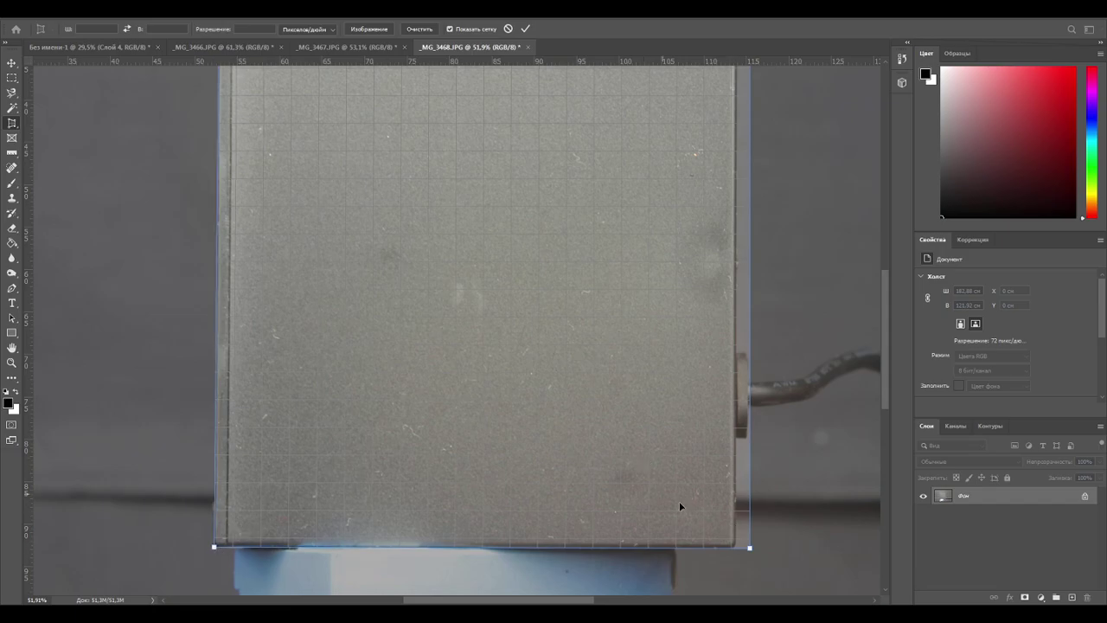
{"action": "left_click_drag", "start_coordinate": [525, 385], "coordinate": [546, 509]}
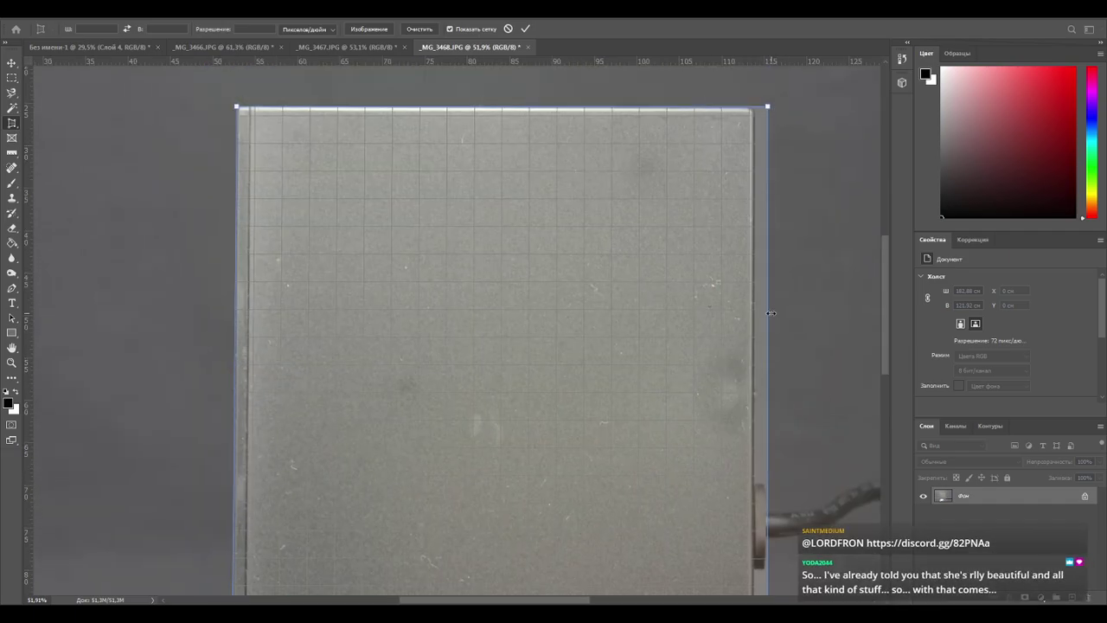
{"action": "left_click_drag", "start_coordinate": [771, 313], "coordinate": [768, 314]}
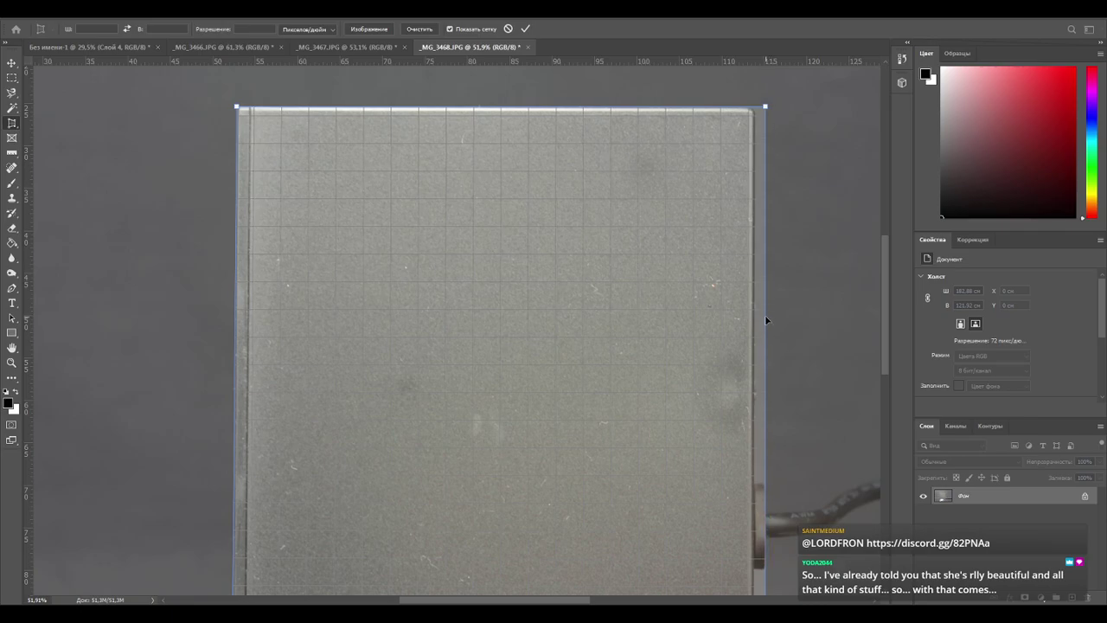
{"action": "left_click_drag", "start_coordinate": [645, 423], "coordinate": [635, 260]}
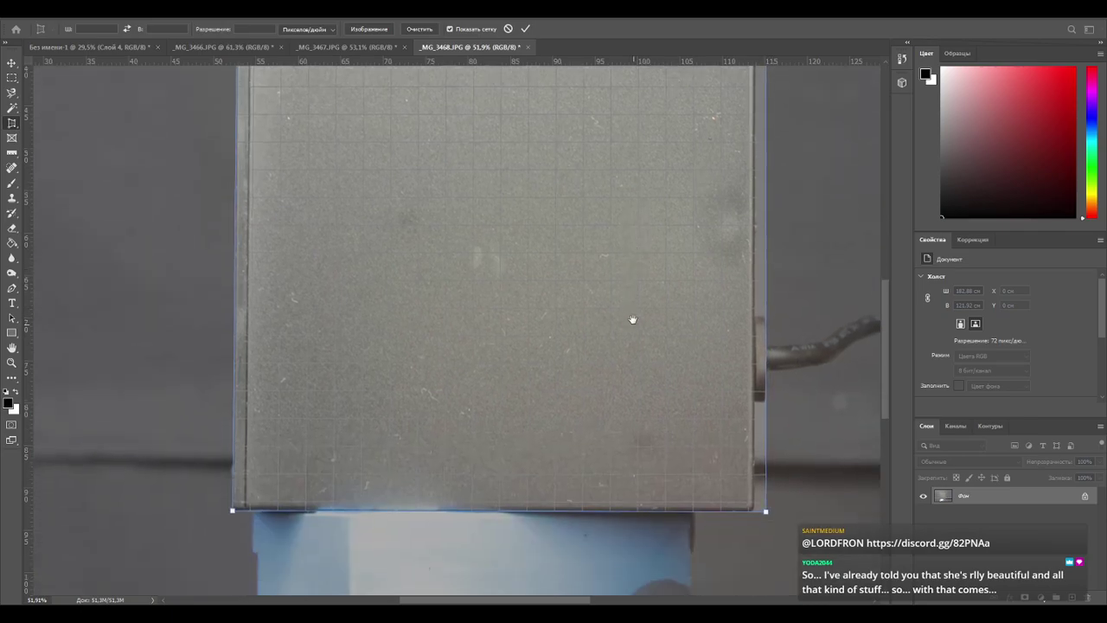
{"action": "left_click", "coordinate": [526, 28]}
{"action": "scroll", "coordinate": [435, 185], "scroll_direction": "down", "scroll_amount": 4, "text": "alt"}
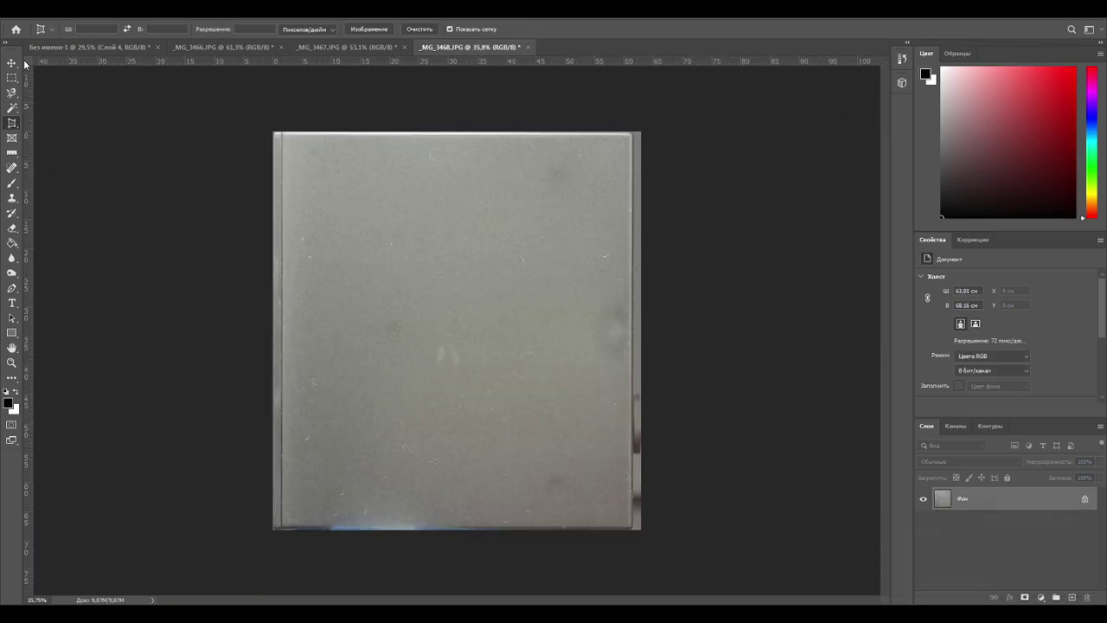
Place the cropped large face in the sheet document, to the right of the front panel with their upper edges level.
{"action": "left_click", "coordinate": [14, 65]}
{"action": "left_click_drag", "start_coordinate": [294, 173], "coordinate": [576, 246]}
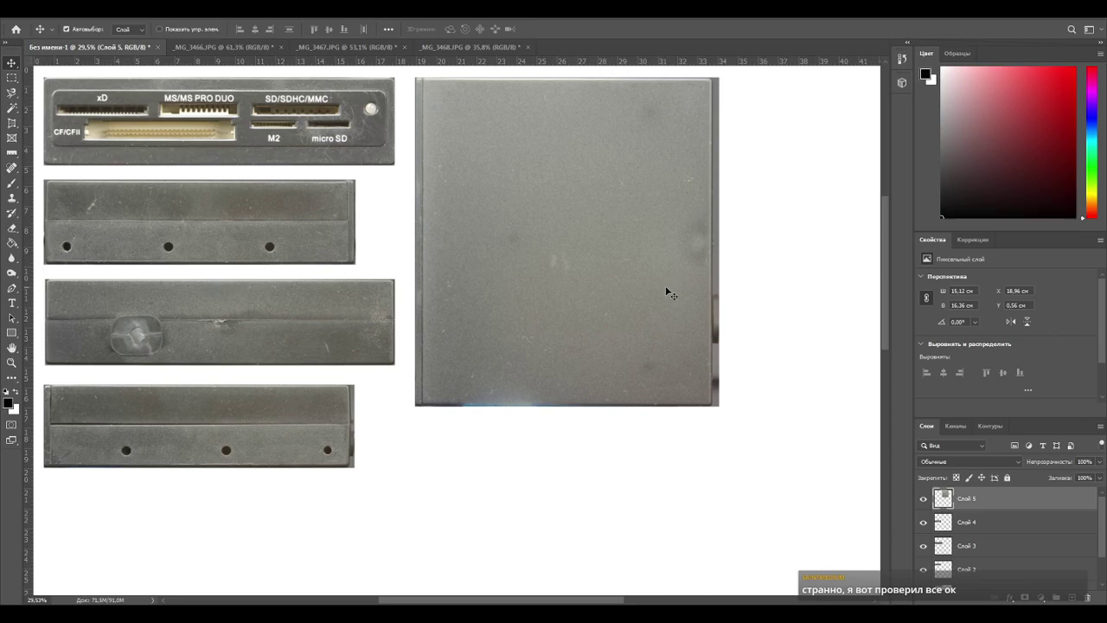
{"action": "left_click_drag", "start_coordinate": [679, 283], "coordinate": [672, 284]}
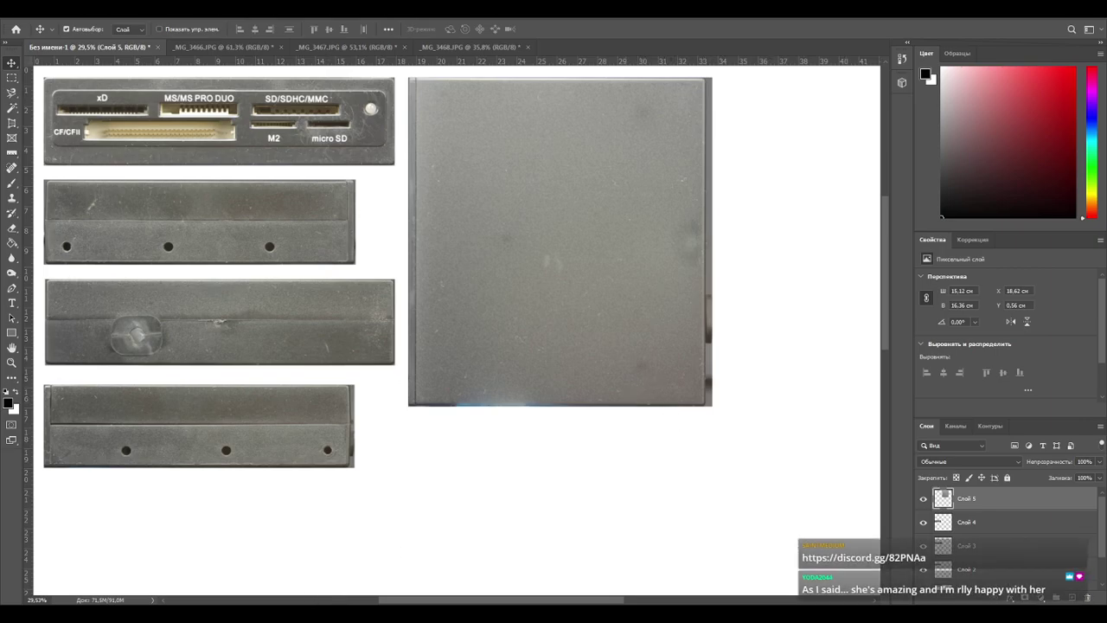
Open _MG_3469.JPG from the 100CANON folder as a separate Photoshop document, converting its colors to the working space.
{"action": "key", "text": "alt+Tab"}
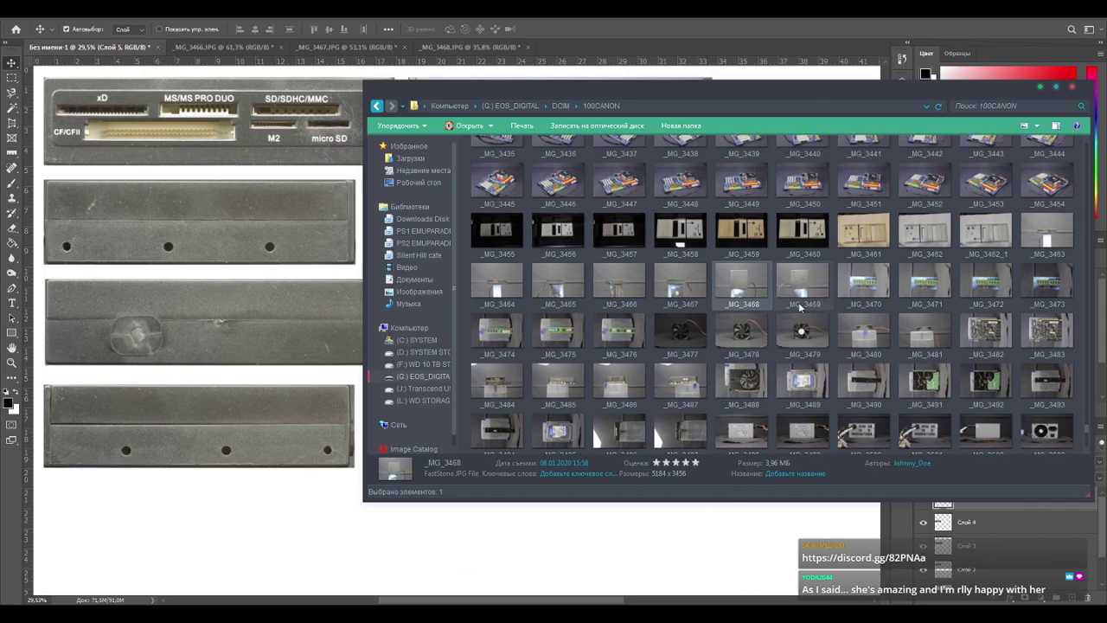
{"action": "left_click_drag", "start_coordinate": [797, 288], "coordinate": [583, 48]}
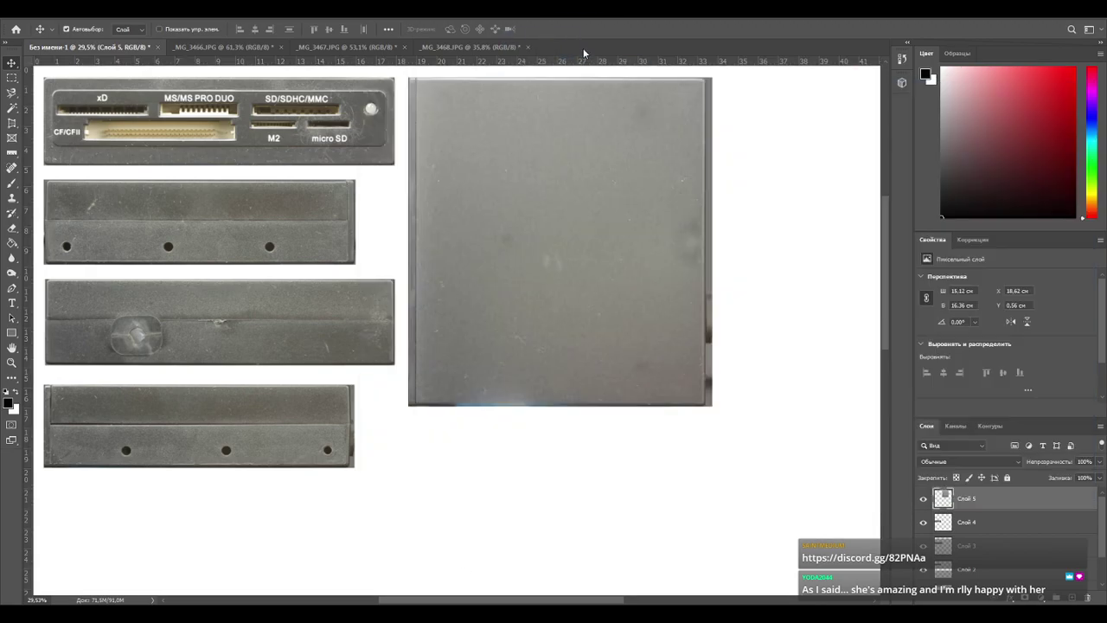
{"action": "left_click", "coordinate": [552, 241]}
{"action": "left_click", "coordinate": [602, 286]}
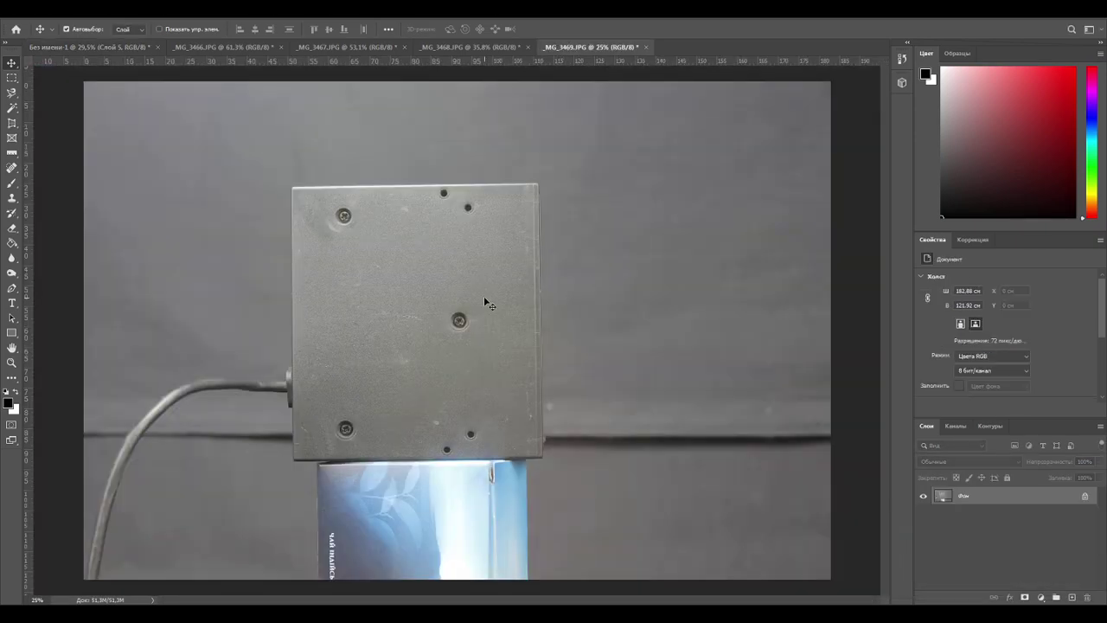
Draw a perspective crop frame around the card reader's screwed large face and fit its two corners opposite the cable to the case edges.
{"action": "scroll", "coordinate": [421, 305], "scroll_direction": "up", "scroll_amount": 2, "text": "alt"}
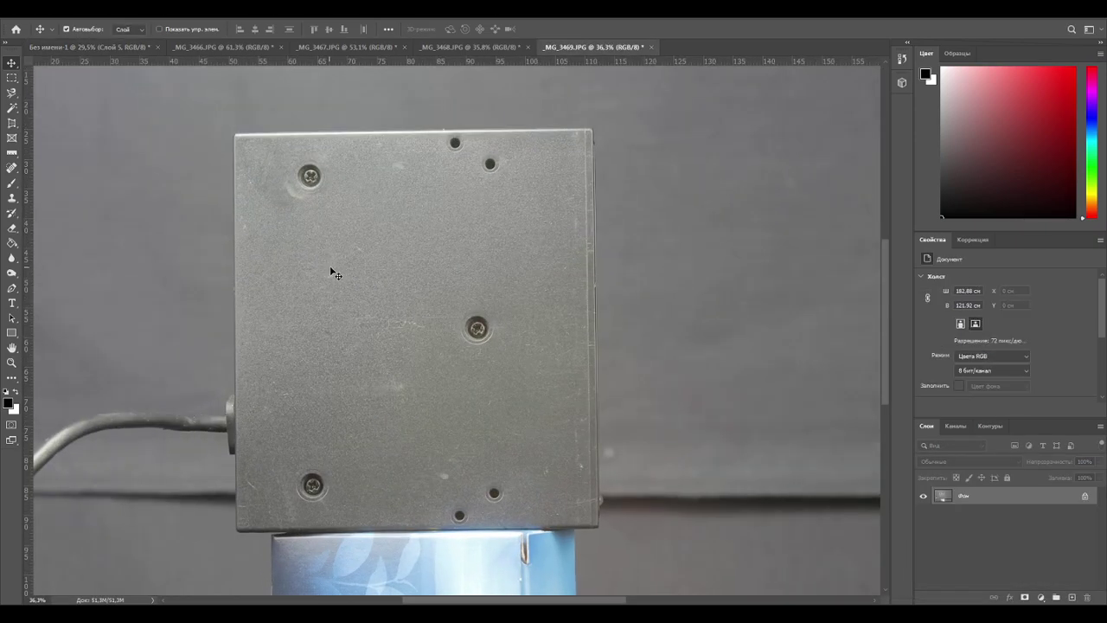
{"action": "left_click", "coordinate": [12, 123]}
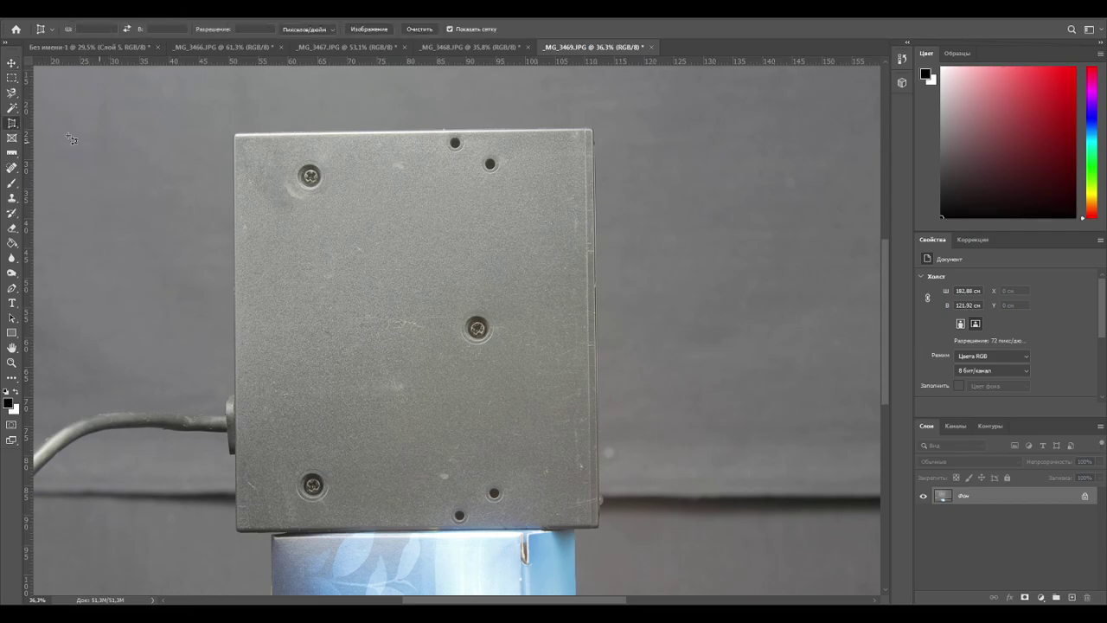
{"action": "left_click_drag", "start_coordinate": [232, 135], "coordinate": [602, 535]}
{"action": "scroll", "coordinate": [614, 135], "scroll_direction": "up", "scroll_amount": 5, "text": "alt"}
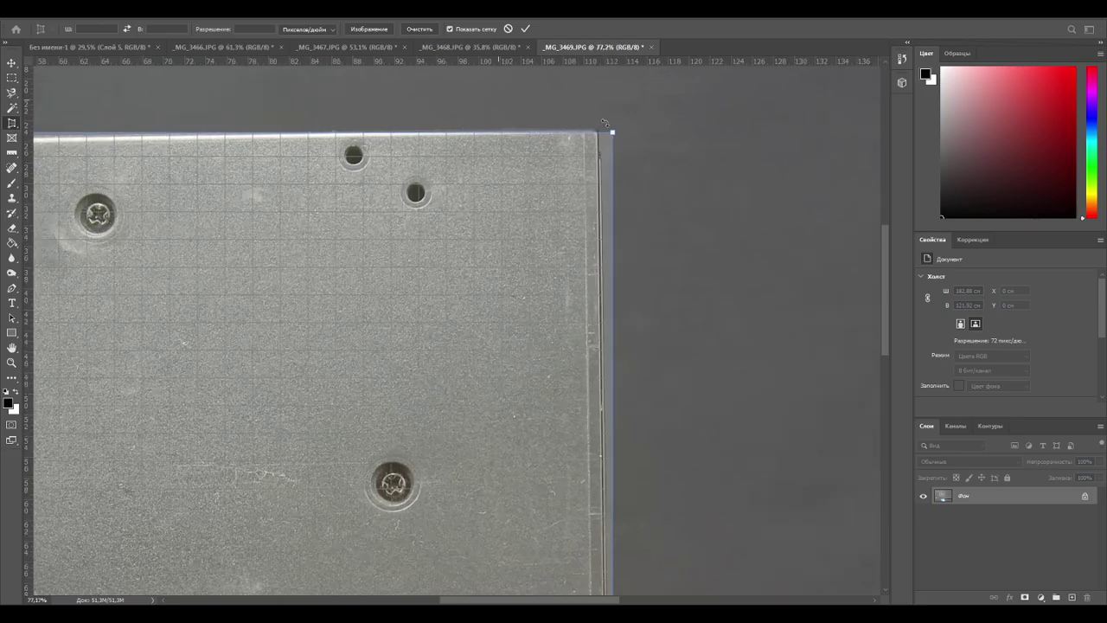
{"action": "left_click_drag", "start_coordinate": [613, 135], "coordinate": [601, 131]}
{"action": "scroll", "coordinate": [575, 231], "scroll_direction": "down", "scroll_amount": 10}
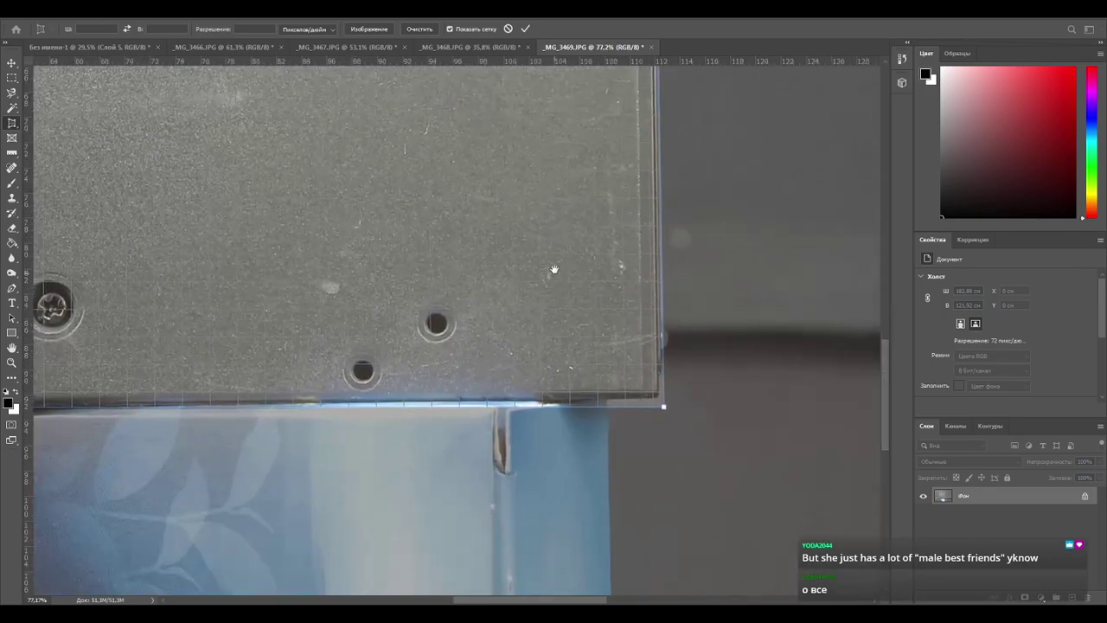
{"action": "left_click_drag", "start_coordinate": [663, 398], "coordinate": [660, 393]}
Fit the crop frame's lower cable-side corner to the case, keeping a narrow margin beside the cable, and apply the perspective crop.
{"action": "left_click_drag", "start_coordinate": [311, 284], "coordinate": [1064, 350]}
{"action": "left_click_drag", "start_coordinate": [424, 311], "coordinate": [343, 296]}
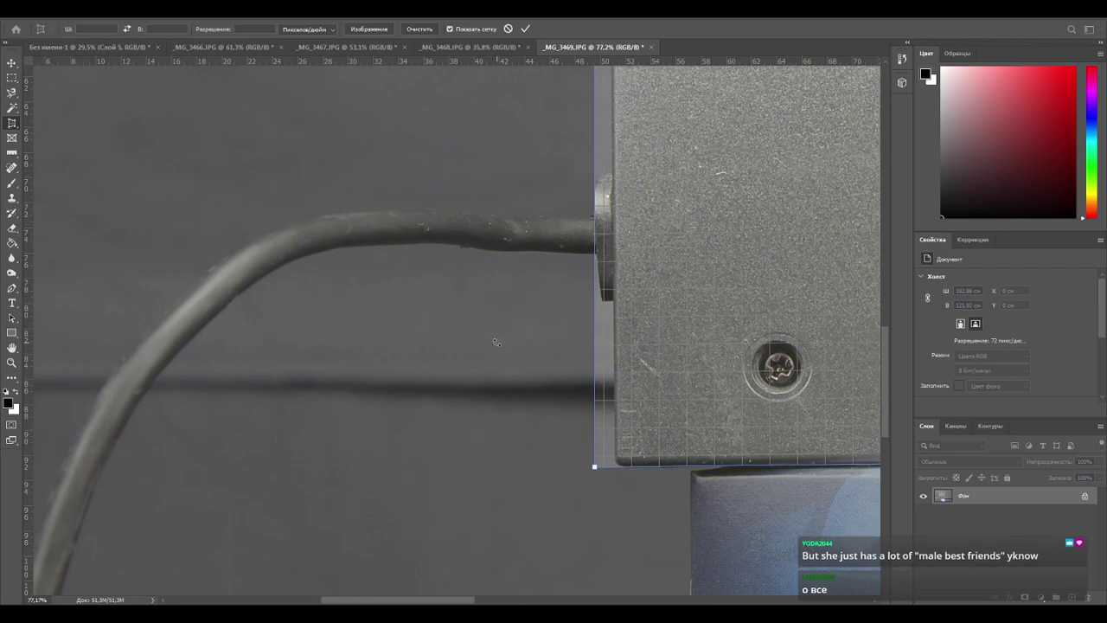
{"action": "left_click_drag", "start_coordinate": [654, 342], "coordinate": [613, 563]}
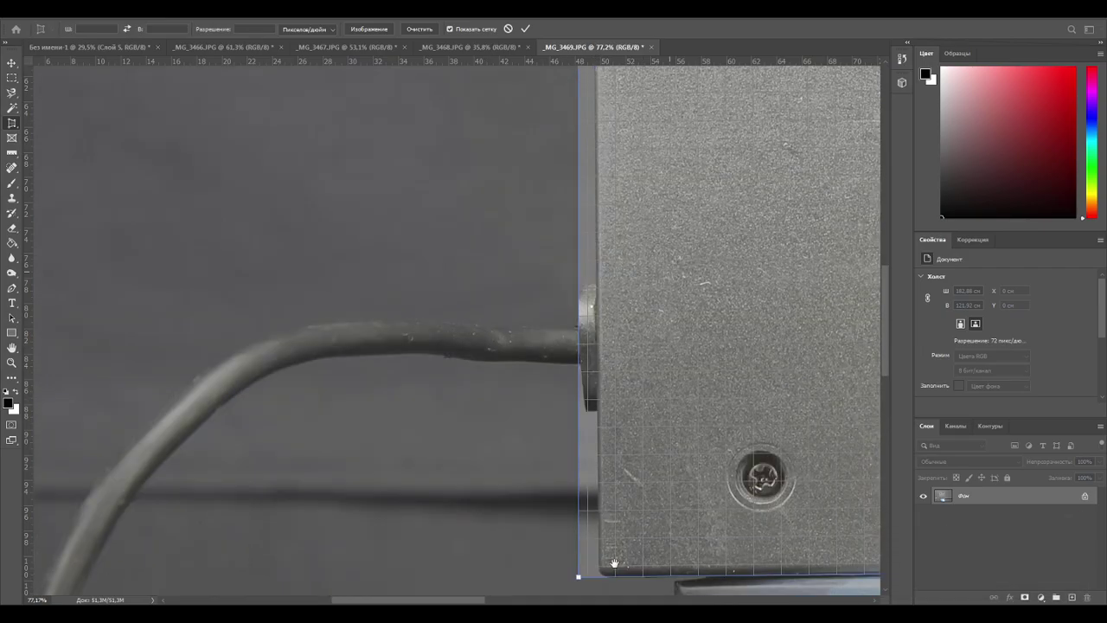
{"action": "left_click_drag", "start_coordinate": [423, 385], "coordinate": [423, 392]}
{"action": "left_click_drag", "start_coordinate": [471, 508], "coordinate": [443, 229]}
{"action": "left_click_drag", "start_coordinate": [551, 484], "coordinate": [476, 139]}
{"action": "left_click_drag", "start_coordinate": [473, 387], "coordinate": [311, 217]}
{"action": "left_click_drag", "start_coordinate": [486, 310], "coordinate": [461, 366]}
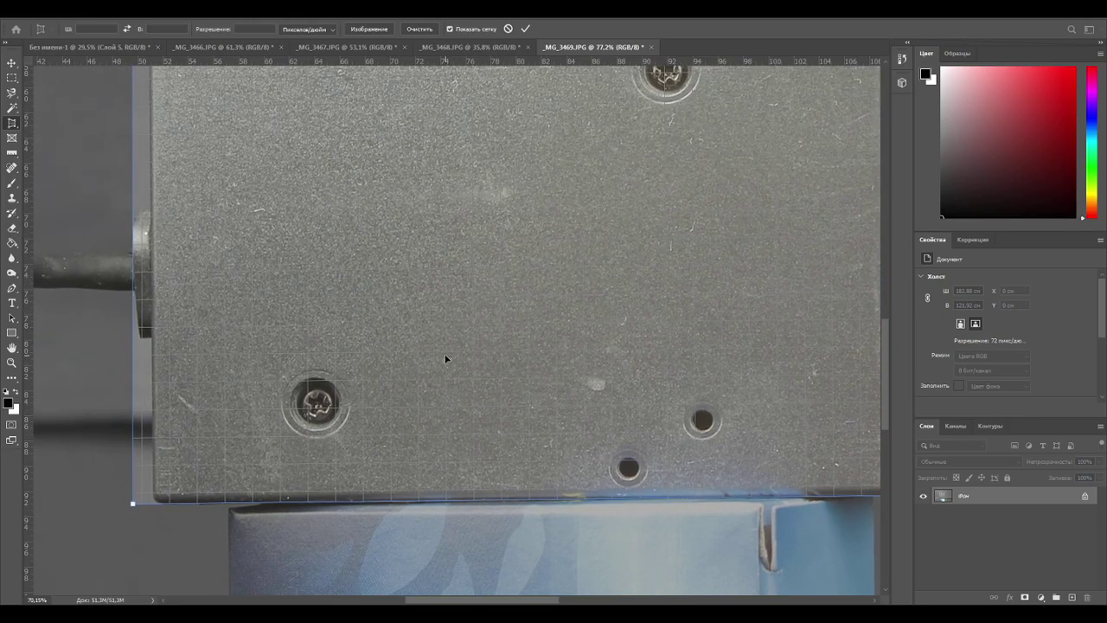
{"action": "scroll", "coordinate": [442, 354], "scroll_direction": "down", "scroll_amount": 6, "text": "alt"}
{"action": "left_click_drag", "start_coordinate": [425, 228], "coordinate": [418, 318]}
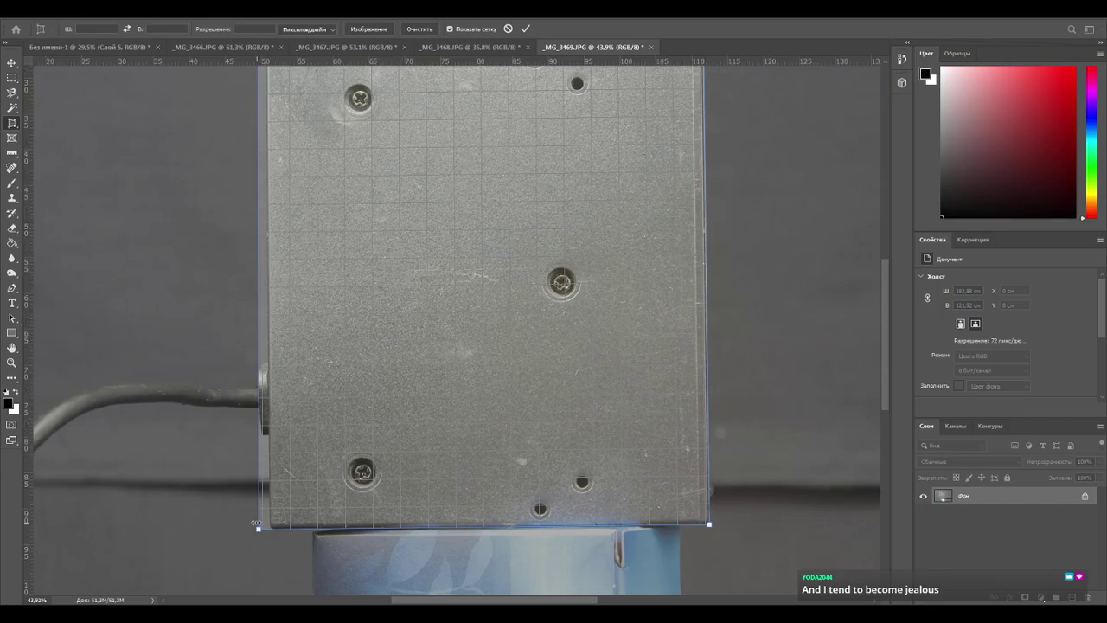
{"action": "left_click_drag", "start_coordinate": [260, 533], "coordinate": [259, 531]}
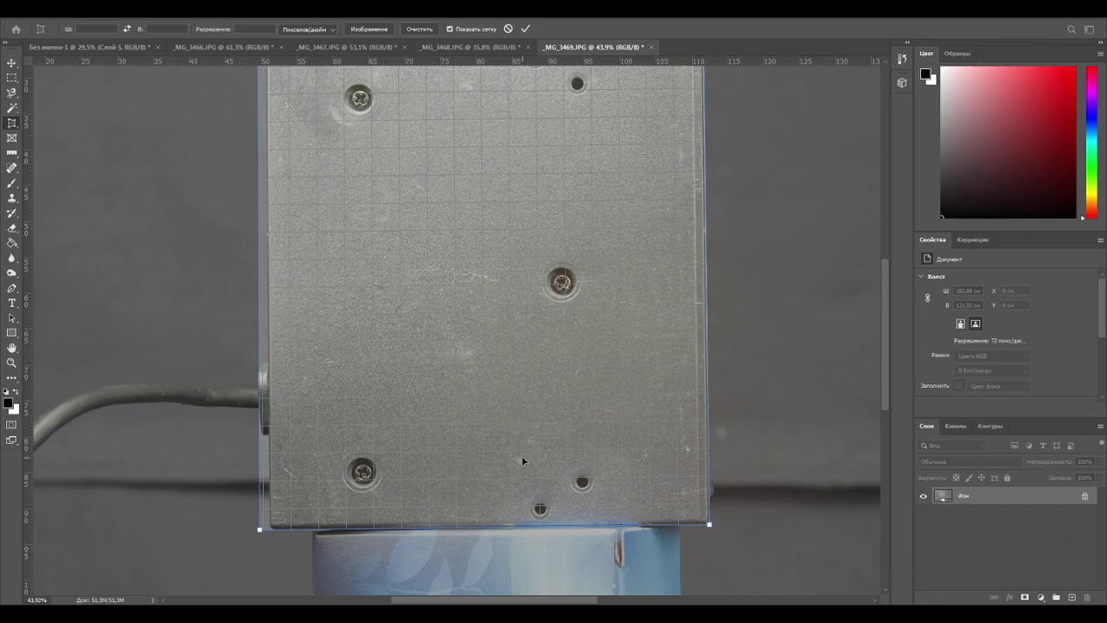
{"action": "key", "text": "Return"}
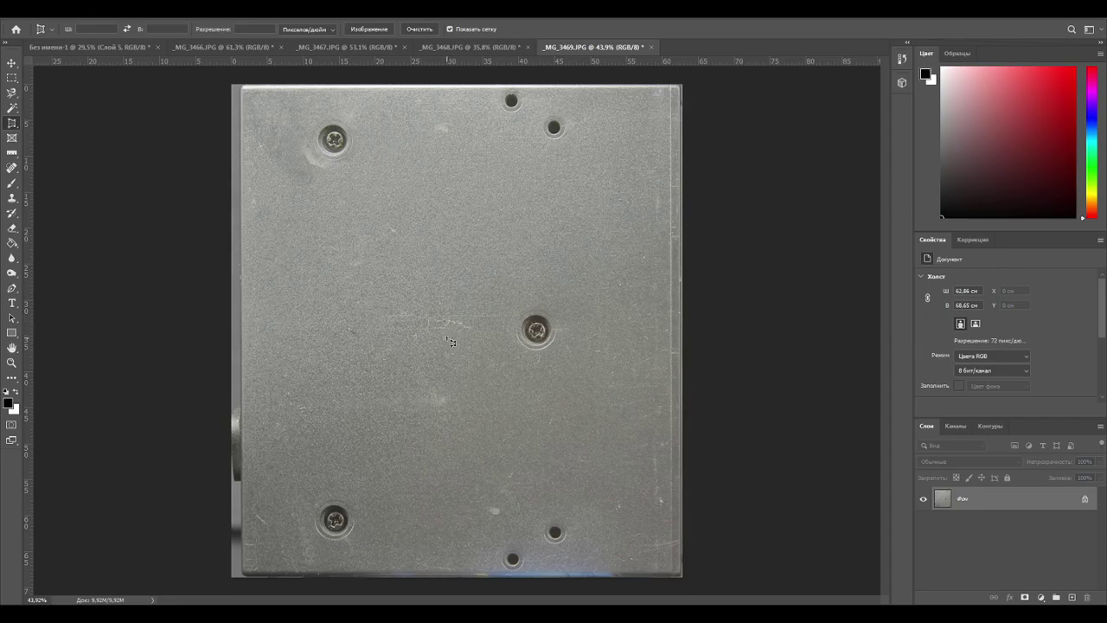
Place the cropped screwed face in the sheet document, directly below the plain large face with their side edges aligned.
{"action": "left_click", "coordinate": [11, 63]}
{"action": "left_click_drag", "start_coordinate": [93, 72], "coordinate": [503, 486]}
{"action": "left_click_drag", "start_coordinate": [487, 406], "coordinate": [544, 501]}
{"action": "scroll", "coordinate": [552, 474], "scroll_direction": "down", "scroll_amount": 2, "text": "alt"}
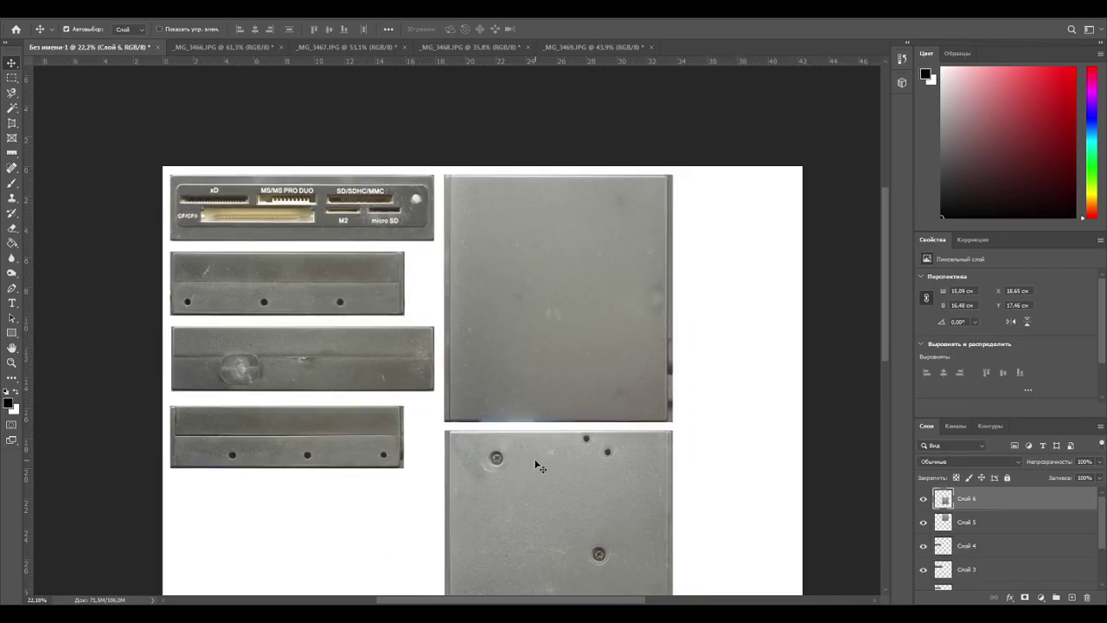
{"action": "left_click_drag", "start_coordinate": [480, 488], "coordinate": [512, 335]}
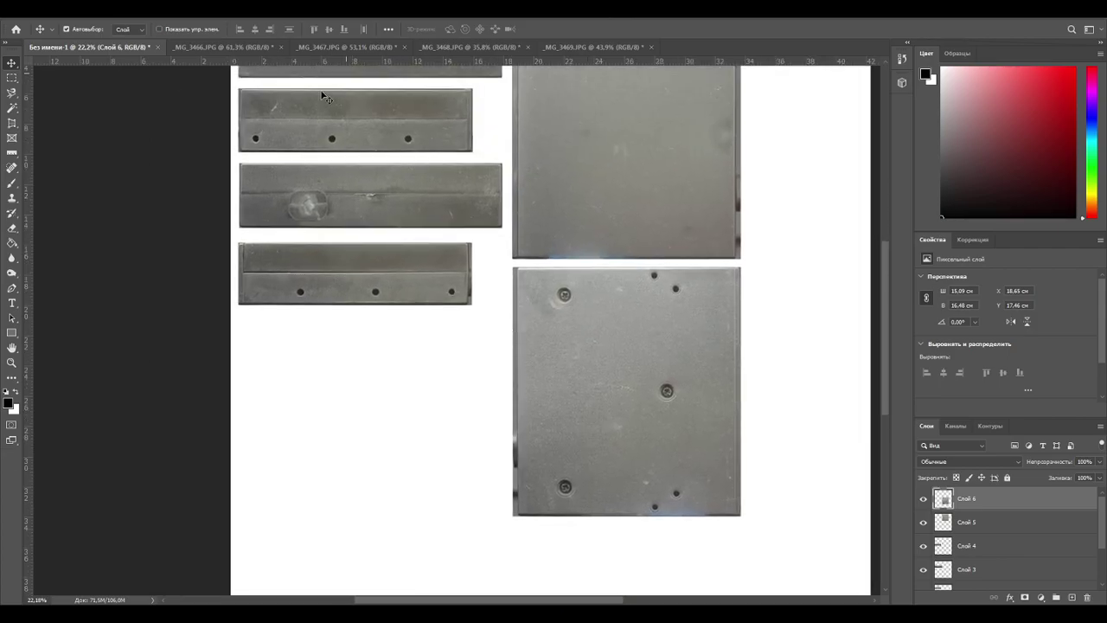
Close the _MG_3469, _MG_3468, _MG_3467 and _MG_3466 photo documents without saving, leaving only the sheet document open.
{"action": "left_click", "coordinate": [584, 49]}
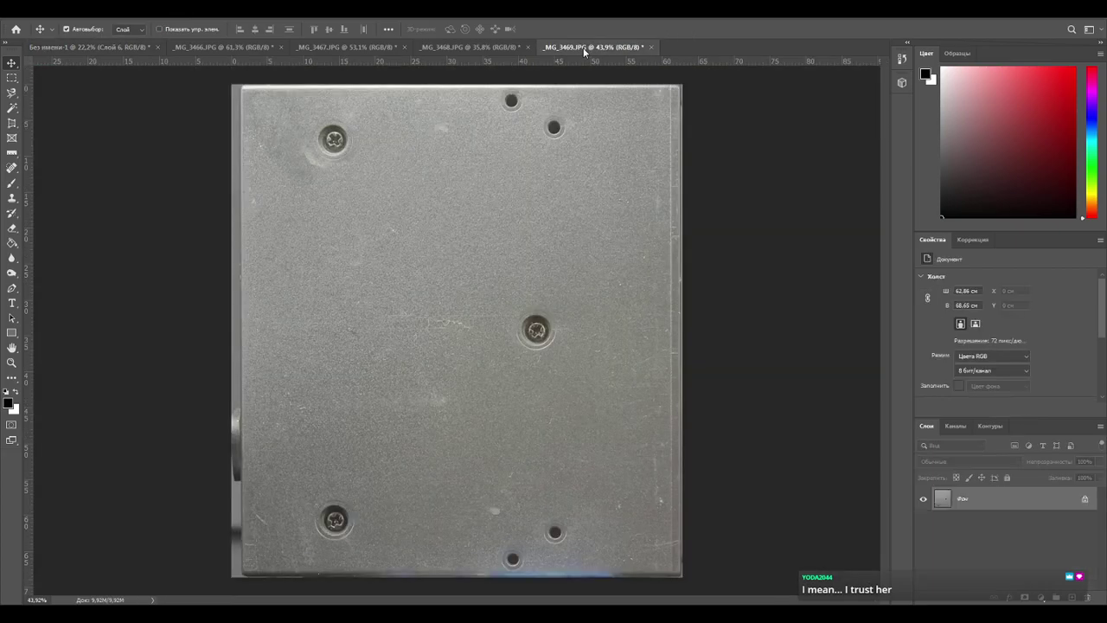
{"action": "left_click", "coordinate": [652, 47]}
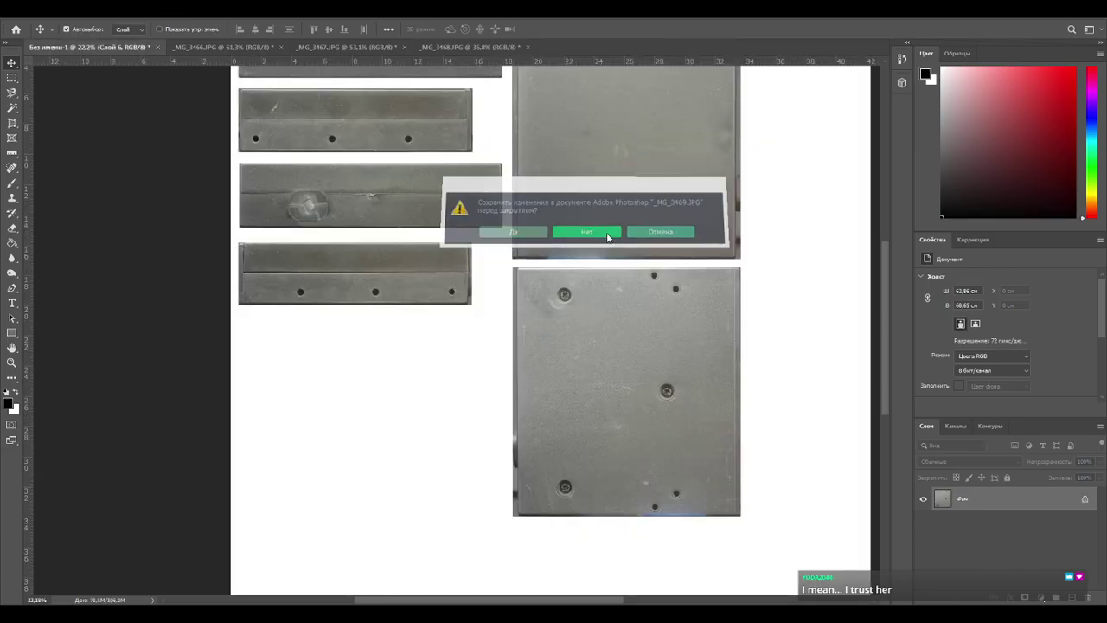
{"action": "left_click", "coordinate": [607, 237]}
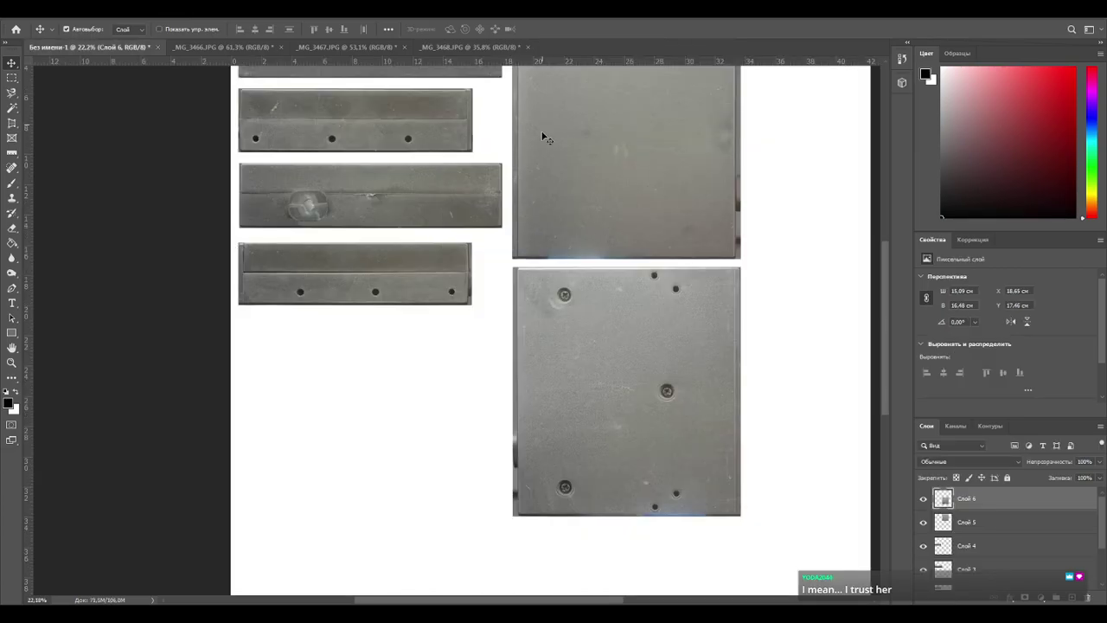
{"action": "left_click", "coordinate": [488, 48]}
{"action": "left_click", "coordinate": [526, 46]}
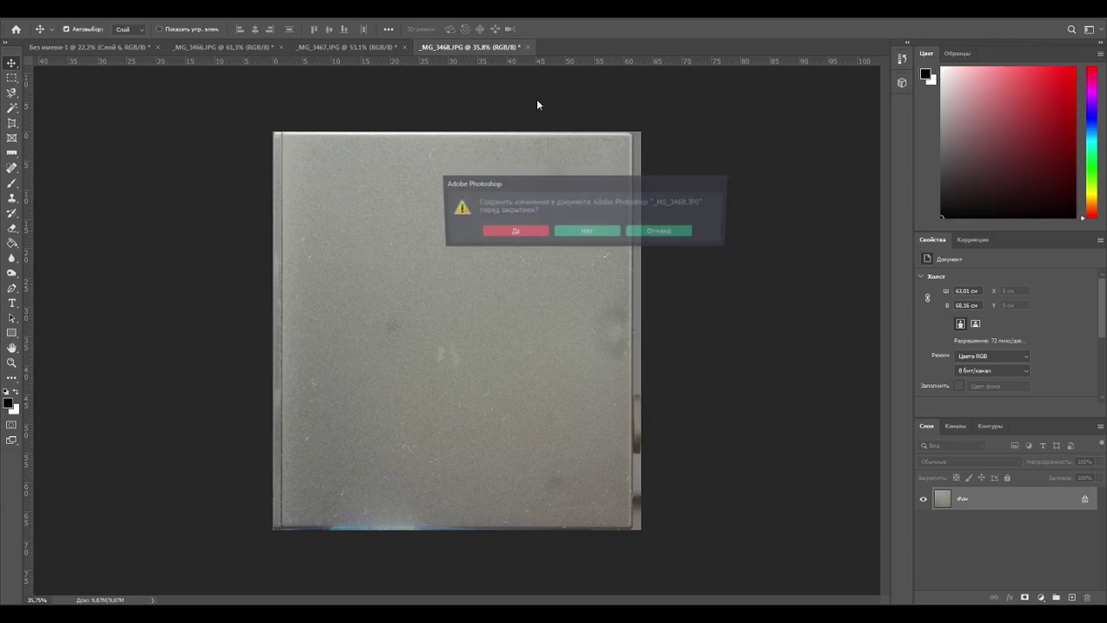
{"action": "left_click", "coordinate": [596, 232]}
{"action": "left_click", "coordinate": [368, 46]}
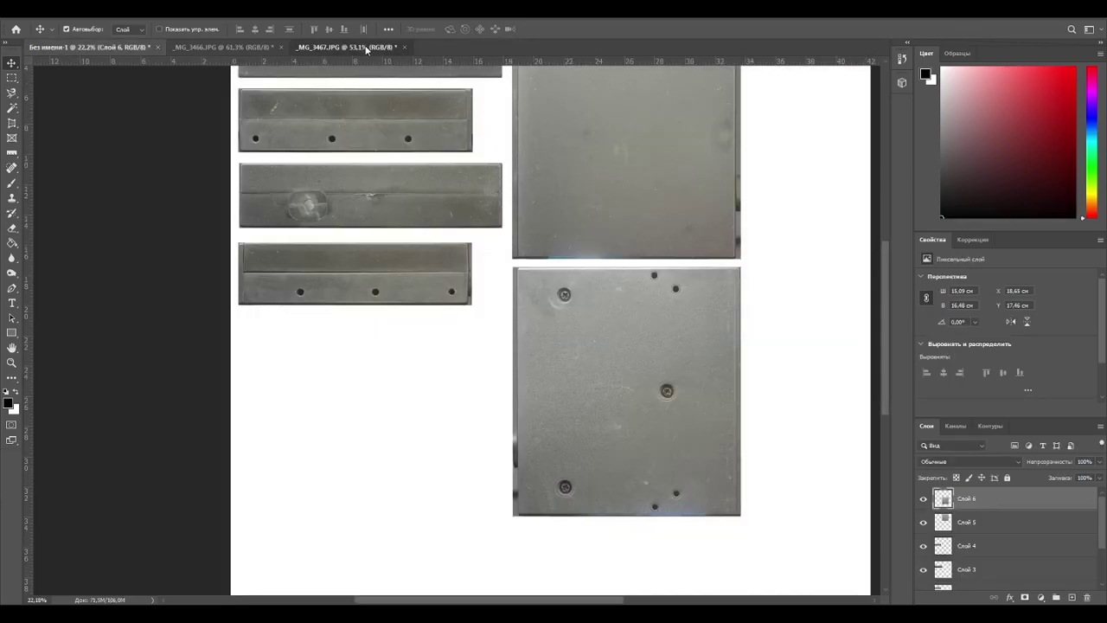
{"action": "left_click", "coordinate": [404, 46]}
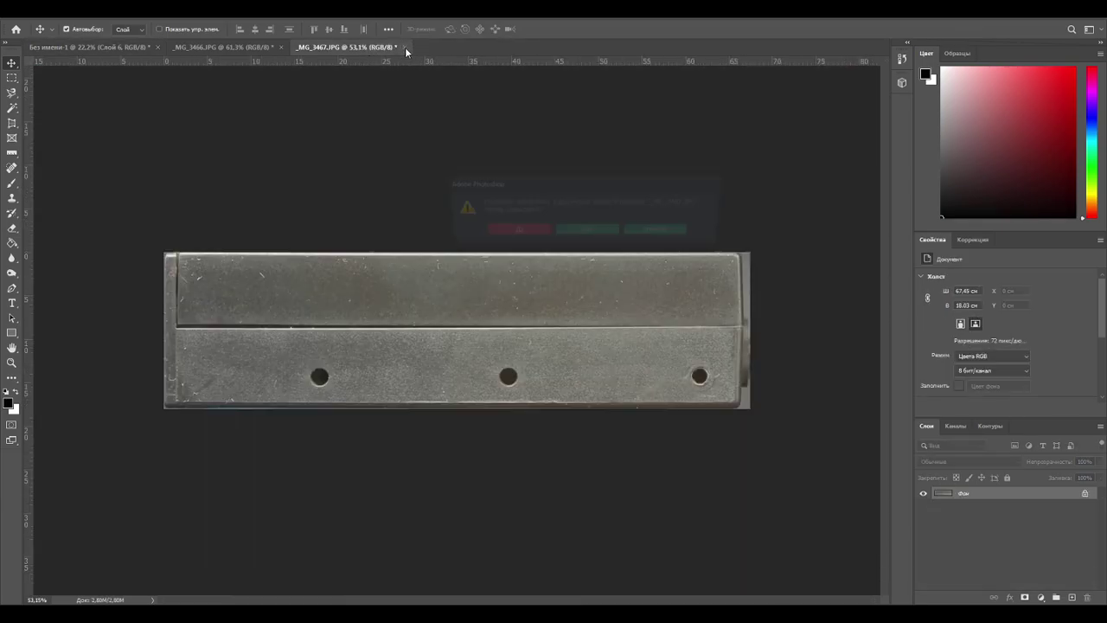
{"action": "left_click", "coordinate": [599, 233]}
{"action": "left_click", "coordinate": [281, 47]}
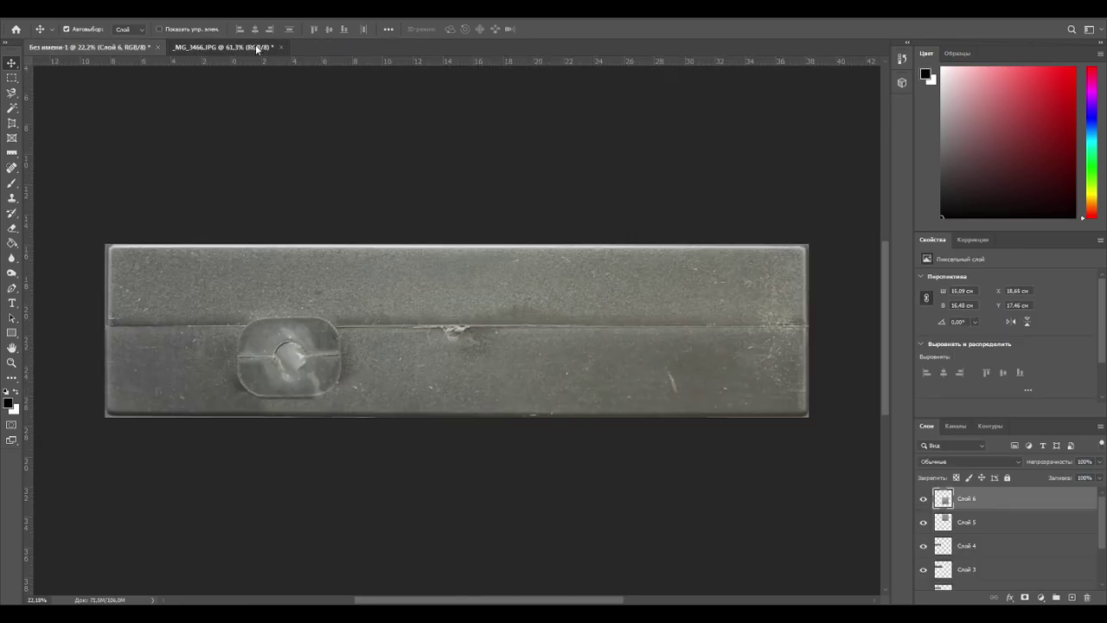
{"action": "left_click", "coordinate": [282, 46]}
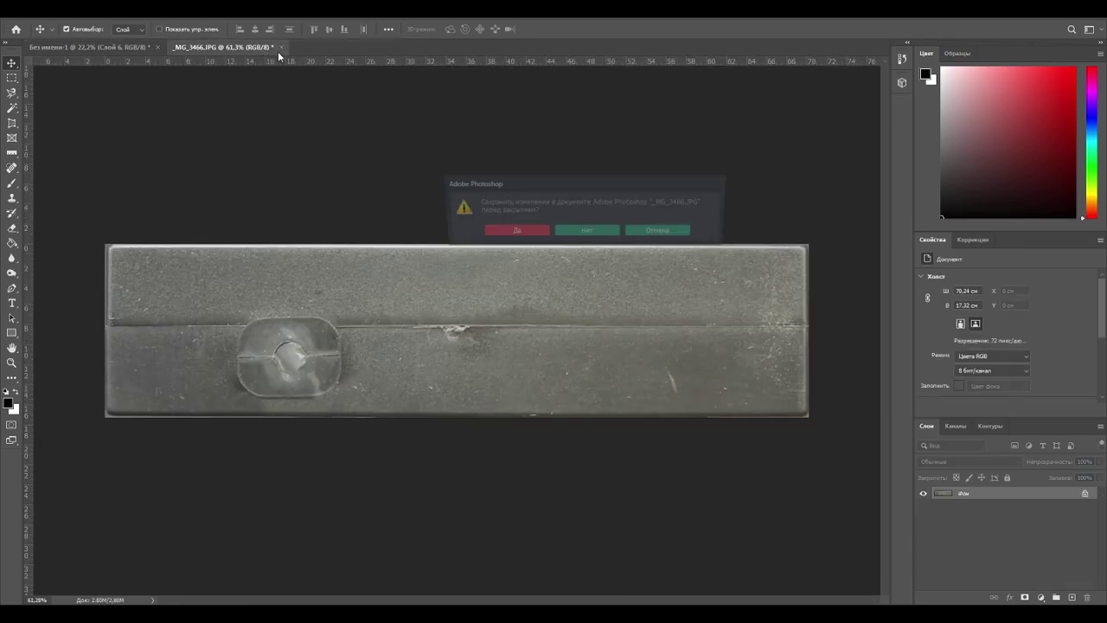
{"action": "left_click", "coordinate": [585, 234]}
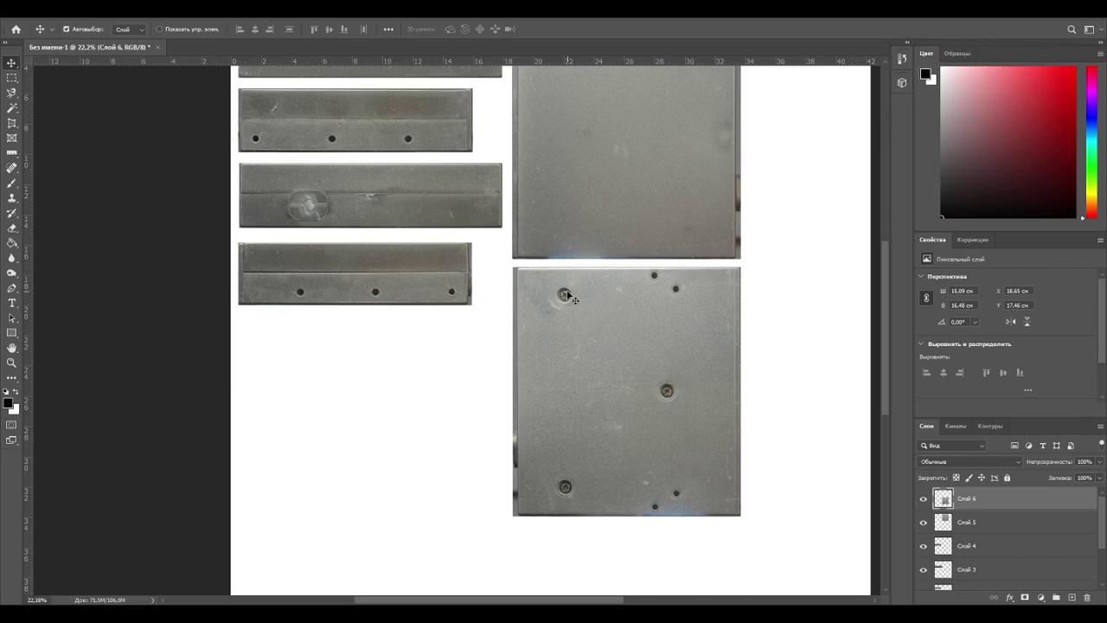
Check the 100CANON folder for further card reader photos around _MG_3469 and _MG_3470, and return to the sheet document.
{"action": "scroll", "coordinate": [554, 342], "scroll_direction": "down", "scroll_amount": 1, "text": "alt"}
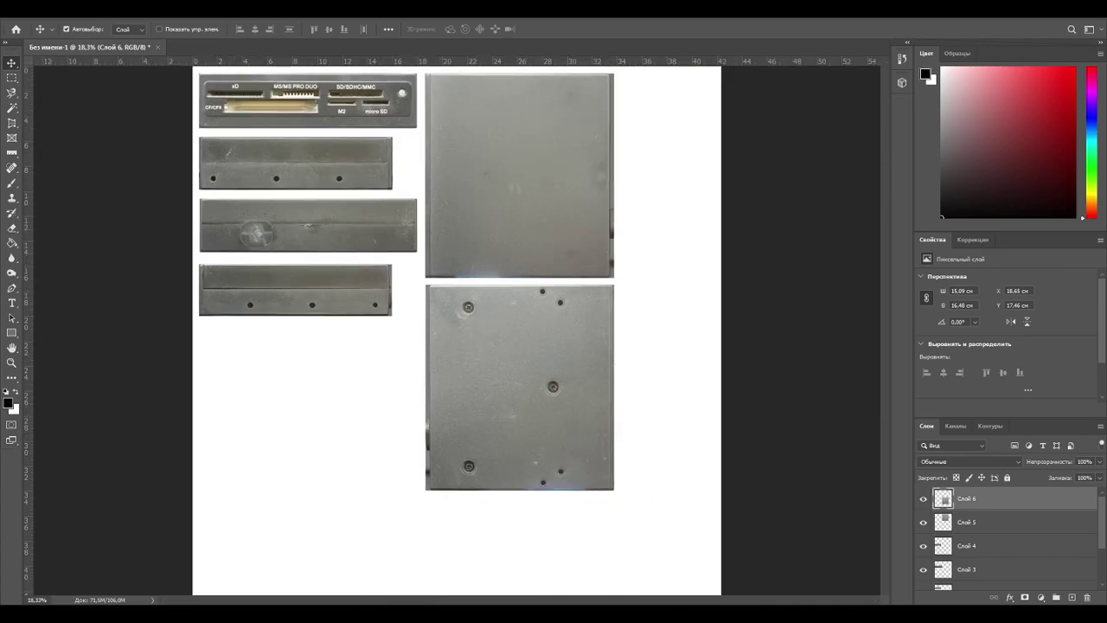
{"action": "mouse_move", "coordinate": [301, 614]}
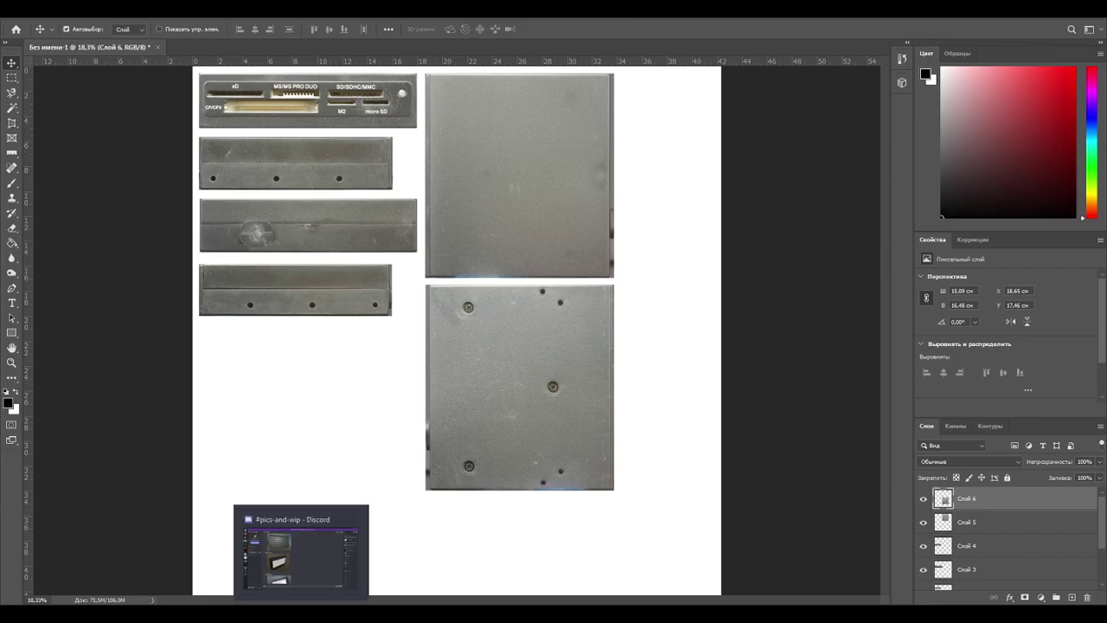
{"action": "mouse_move", "coordinate": [372, 616]}
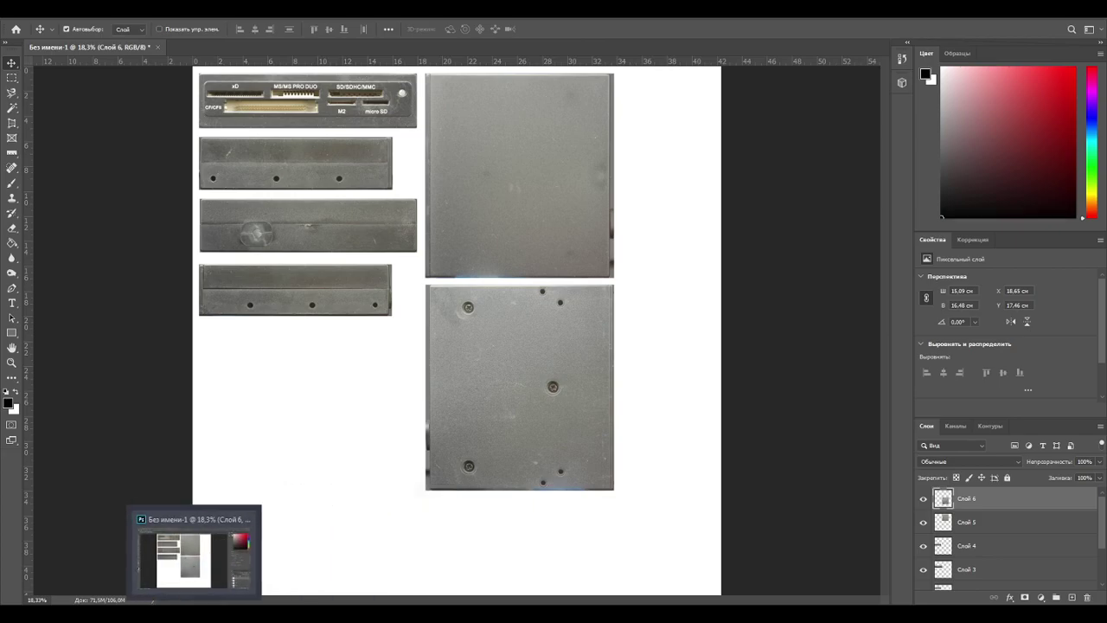
{"action": "left_click", "coordinate": [74, 558]}
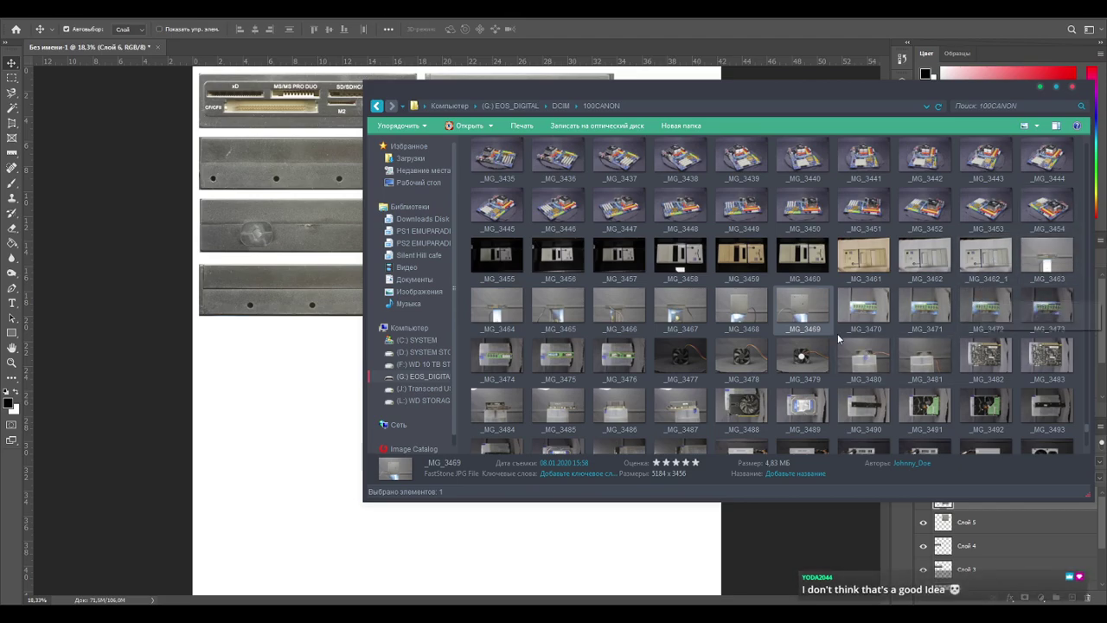
{"action": "left_click", "coordinate": [857, 313]}
{"action": "left_click", "coordinate": [815, 310]}
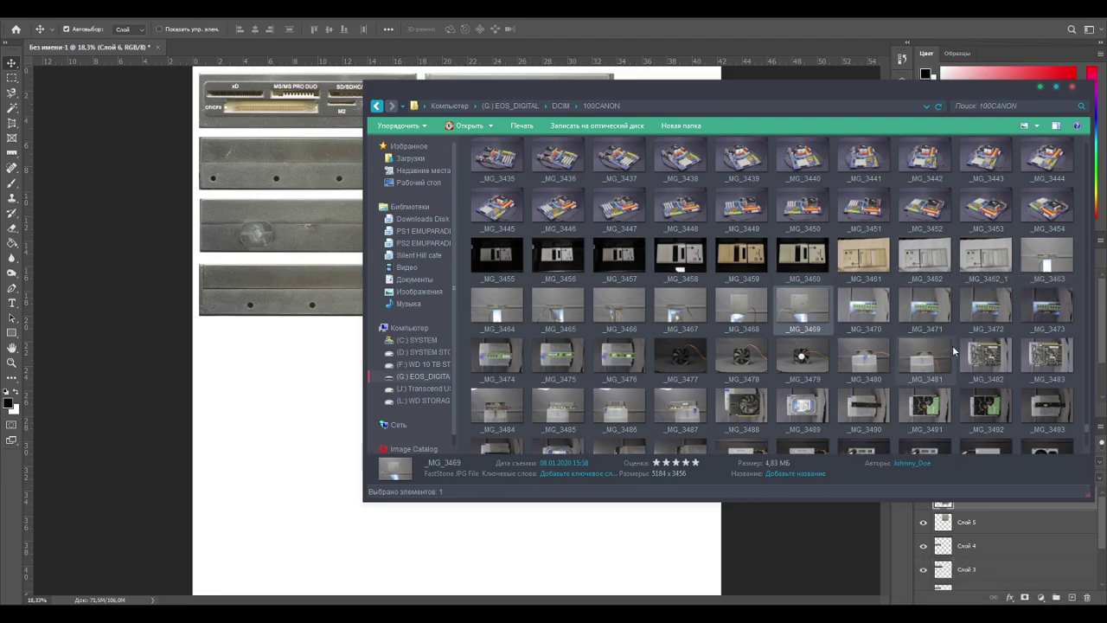
{"action": "left_click", "coordinate": [1042, 87]}
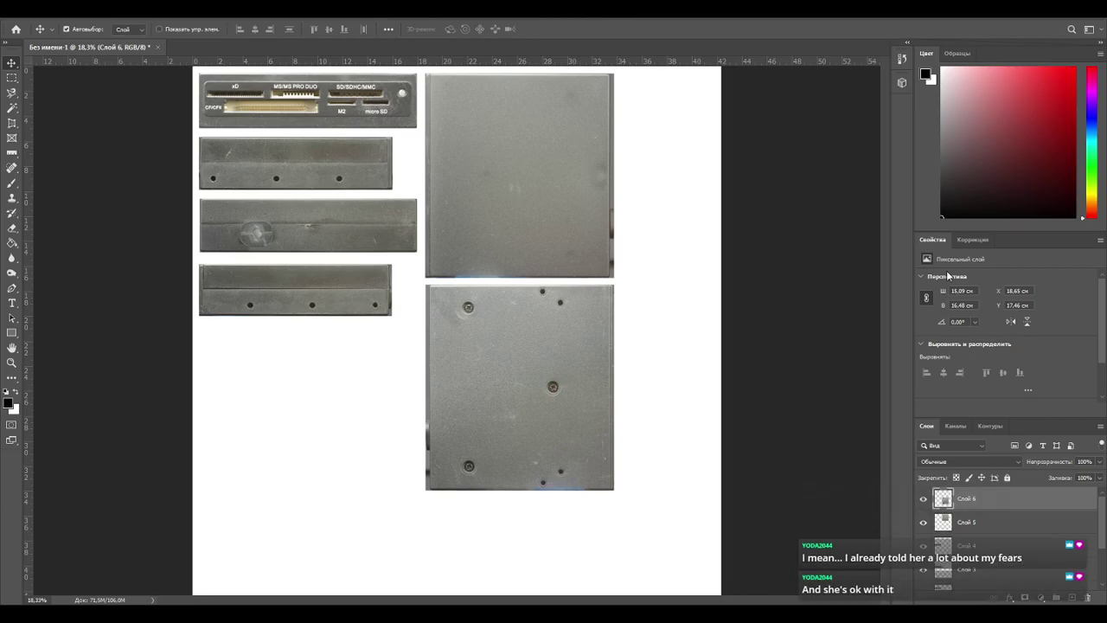
Examine the placed side panels and large faces up close, comparing their edges, margins and relative scale.
{"action": "scroll", "coordinate": [601, 232], "scroll_direction": "up", "scroll_amount": 5, "text": "alt"}
{"action": "left_click_drag", "start_coordinate": [407, 225], "coordinate": [751, 366]}
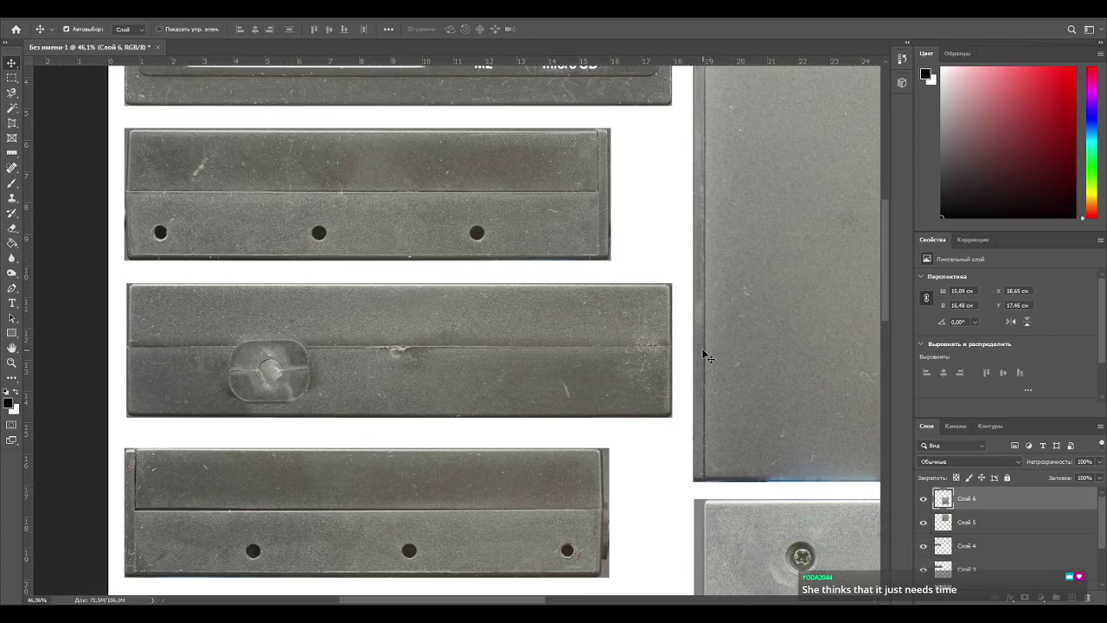
{"action": "scroll", "coordinate": [705, 355], "scroll_direction": "down", "scroll_amount": 3, "text": "alt"}
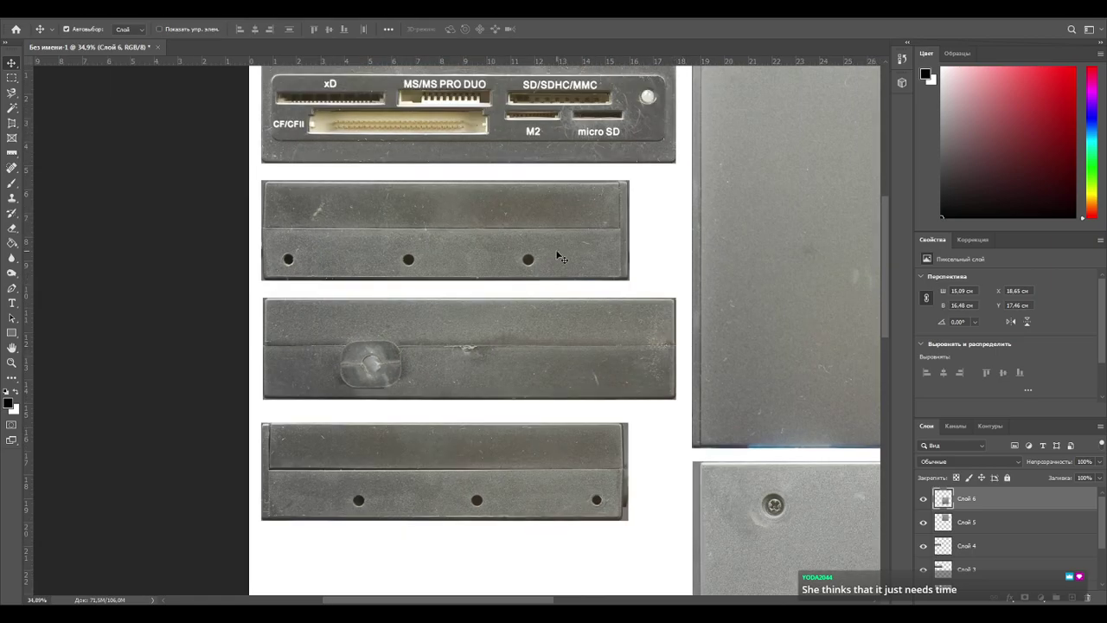
{"action": "left_click_drag", "start_coordinate": [662, 348], "coordinate": [591, 306]}
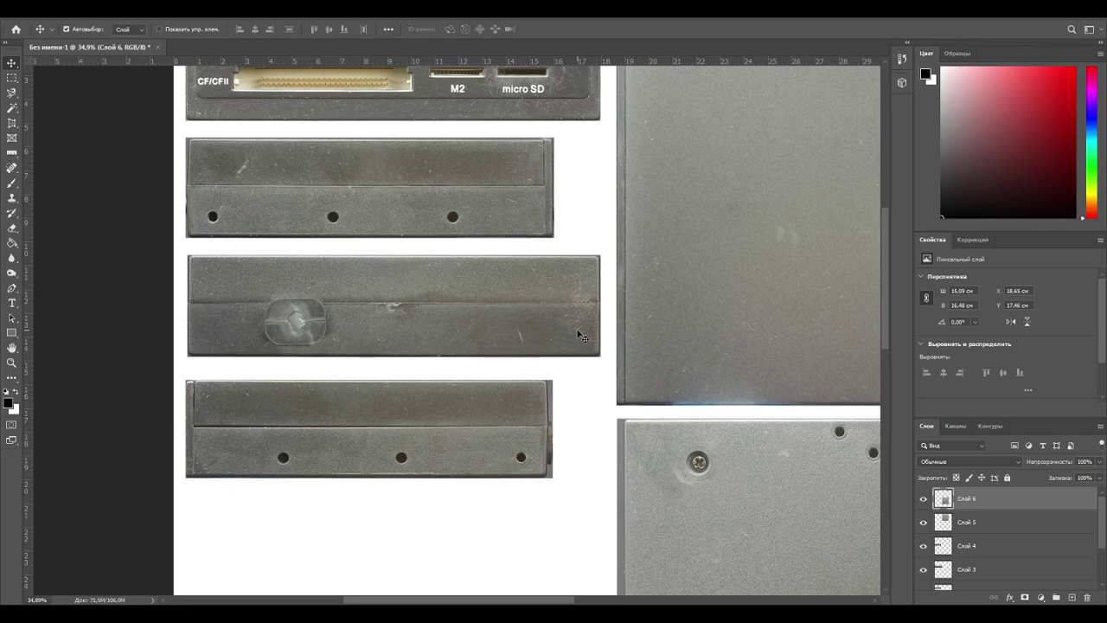
{"action": "left_click_drag", "start_coordinate": [699, 395], "coordinate": [473, 422]}
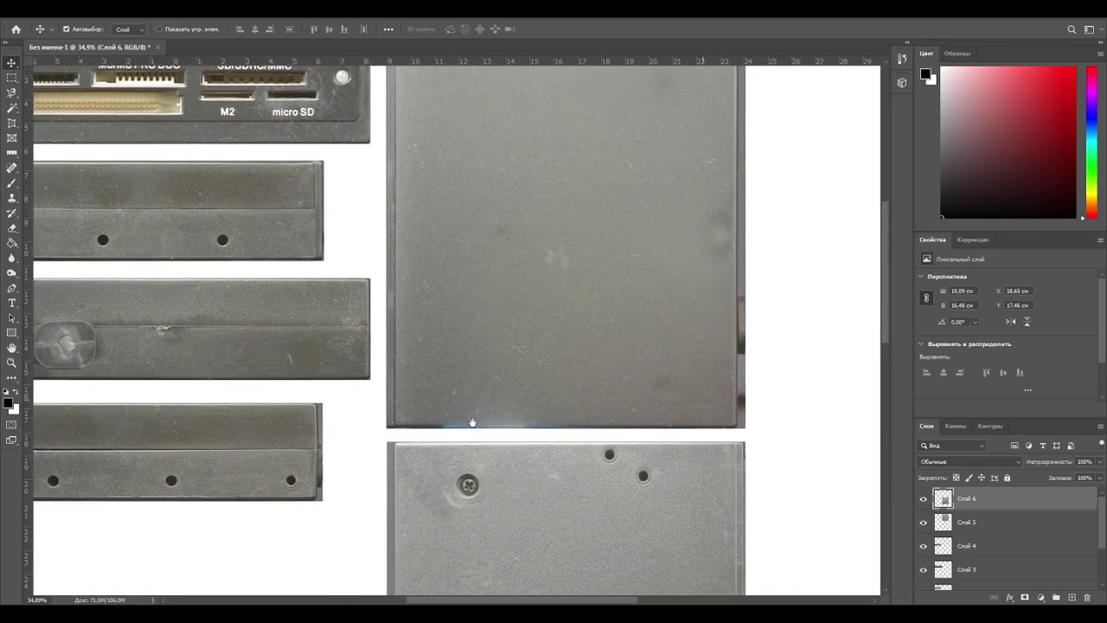
{"action": "scroll", "coordinate": [519, 432], "scroll_direction": "up", "scroll_amount": 2, "text": "alt"}
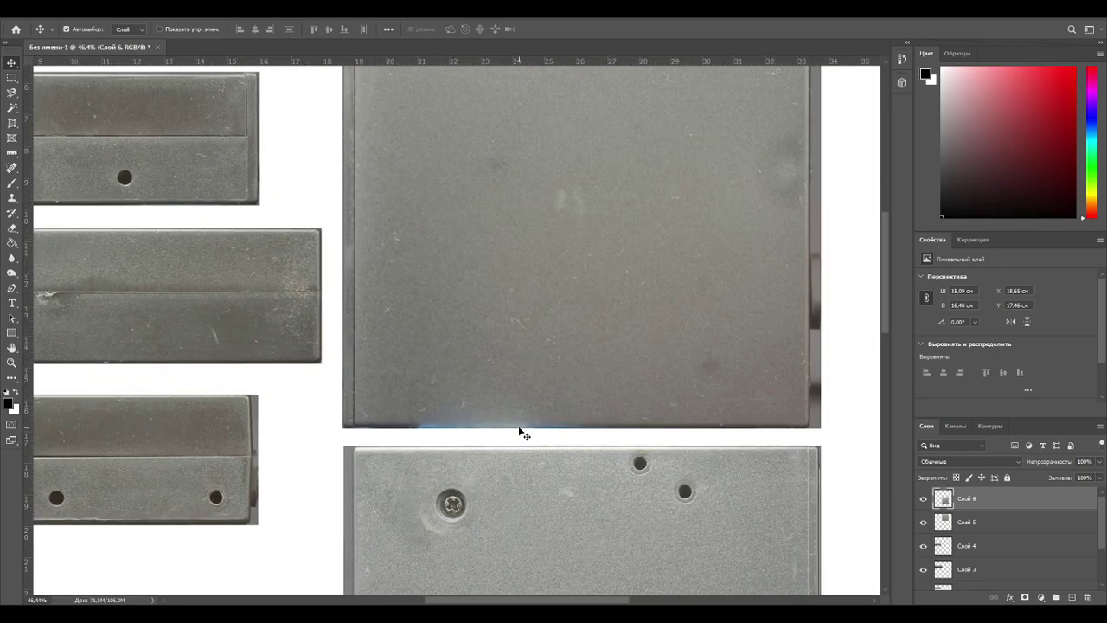
{"action": "scroll", "coordinate": [523, 434], "scroll_direction": "down", "scroll_amount": 2, "text": "alt"}
{"action": "scroll", "coordinate": [517, 437], "scroll_direction": "up", "scroll_amount": 4}
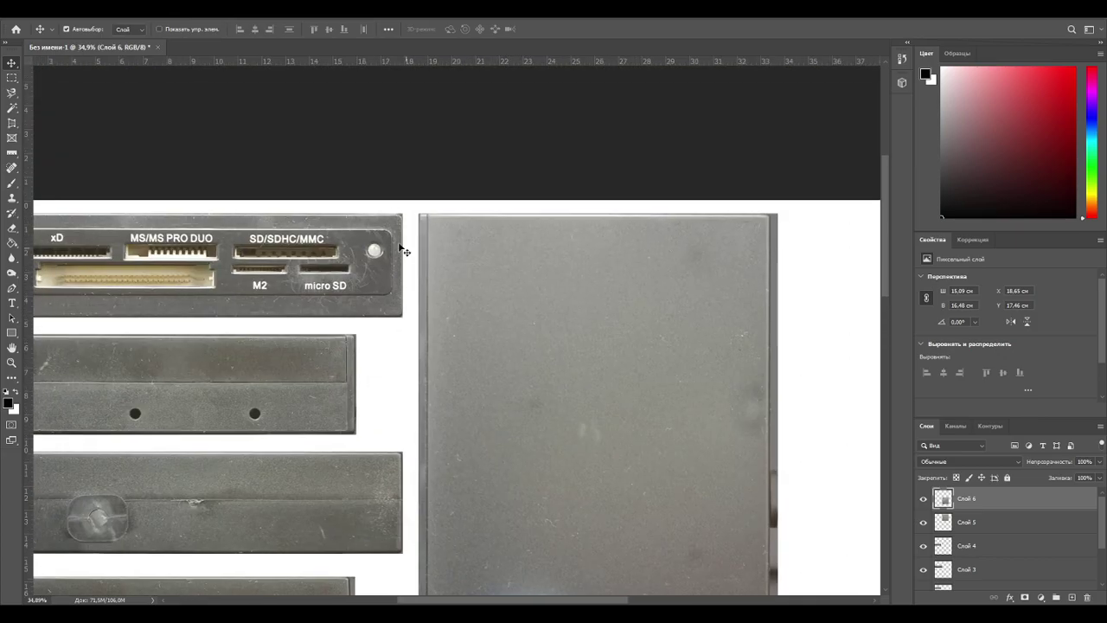
{"action": "left_click_drag", "start_coordinate": [448, 346], "coordinate": [643, 289]}
{"action": "scroll", "coordinate": [635, 290], "scroll_direction": "up", "scroll_amount": 6, "text": "alt"}
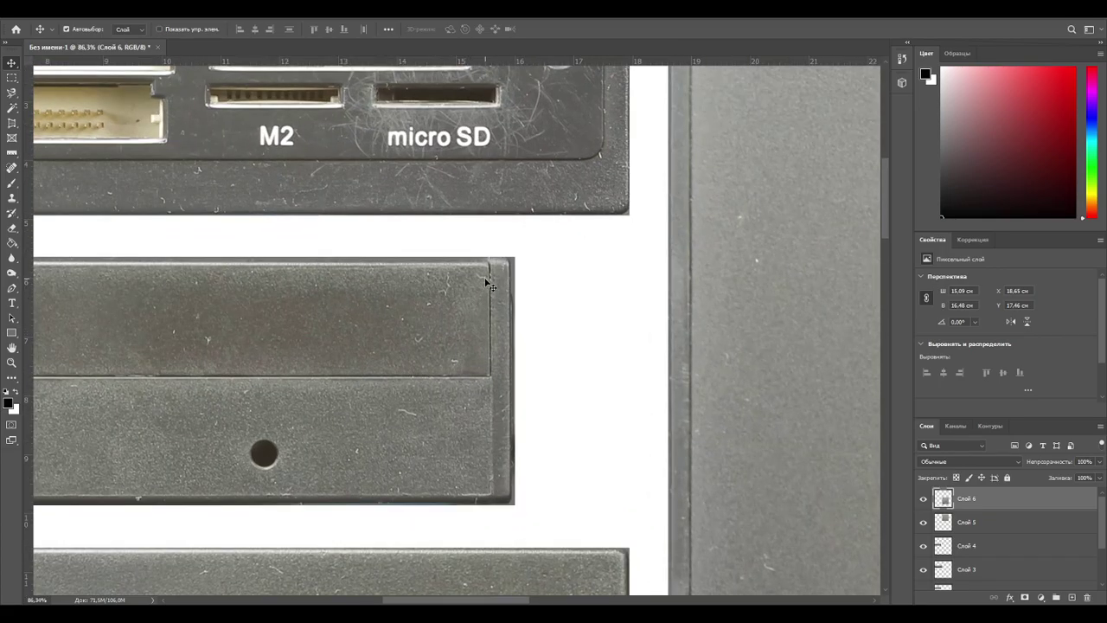
{"action": "scroll", "coordinate": [488, 283], "scroll_direction": "down", "scroll_amount": 7, "text": "alt"}
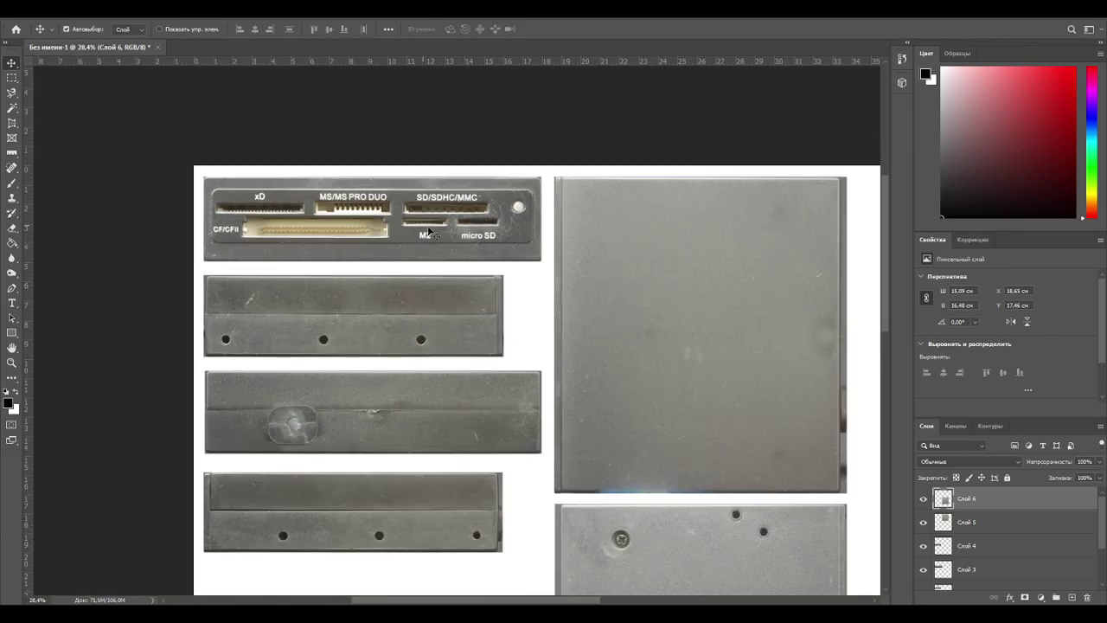
Move the card-slot front into the sheet's upper-left corner and place a three-hole side panel directly beneath it.
{"action": "scroll", "coordinate": [268, 183], "scroll_direction": "up", "scroll_amount": 4, "text": "alt"}
{"action": "left_click_drag", "start_coordinate": [198, 198], "coordinate": [184, 182]}
{"action": "left_click_drag", "start_coordinate": [206, 410], "coordinate": [191, 377]}
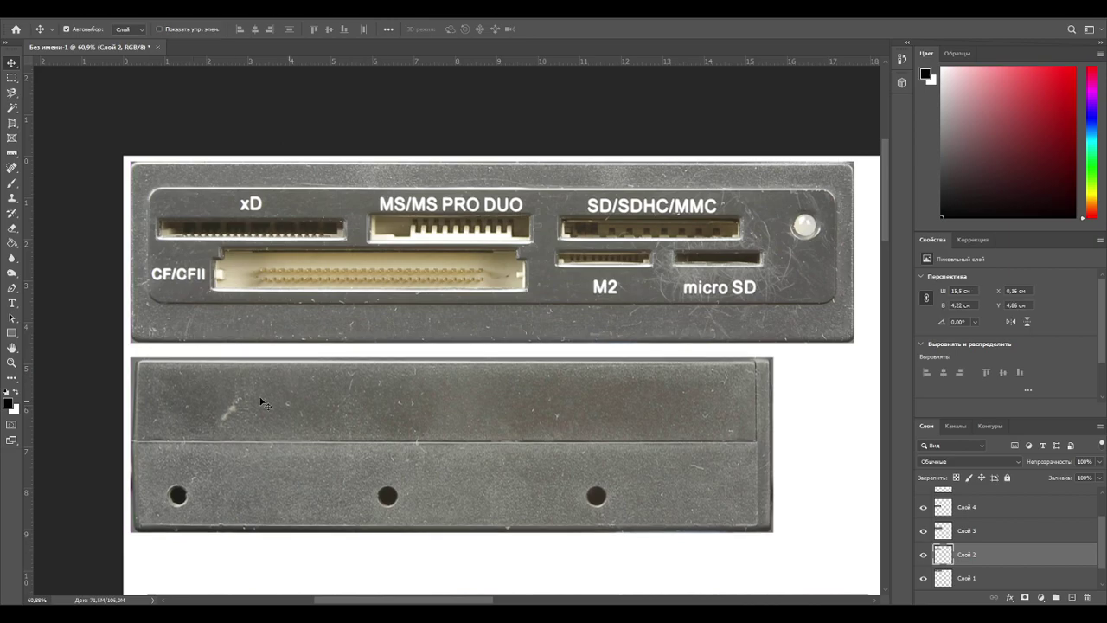
Move the three-hole panel lower down the sheet and place the panel with the round patch directly under the card-slot front.
{"action": "scroll", "coordinate": [433, 432], "scroll_direction": "down", "scroll_amount": 2, "text": "alt"}
{"action": "left_click_drag", "start_coordinate": [442, 466], "coordinate": [404, 153]}
{"action": "left_click_drag", "start_coordinate": [452, 210], "coordinate": [459, 349]}
{"action": "scroll", "coordinate": [444, 280], "scroll_direction": "down", "scroll_amount": 3, "text": "alt"}
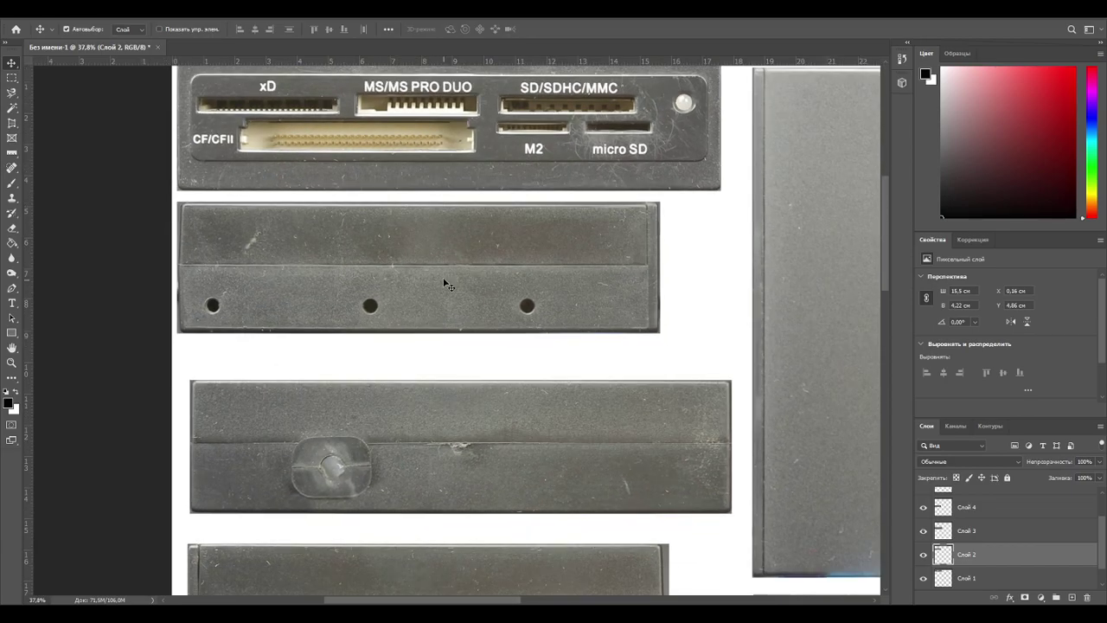
{"action": "scroll", "coordinate": [447, 284], "scroll_direction": "down", "scroll_amount": 2, "text": "alt"}
{"action": "left_click_drag", "start_coordinate": [447, 285], "coordinate": [448, 508]}
{"action": "left_click_drag", "start_coordinate": [447, 381], "coordinate": [445, 282]}
{"action": "scroll", "coordinate": [352, 245], "scroll_direction": "up", "scroll_amount": 4, "text": "alt"}
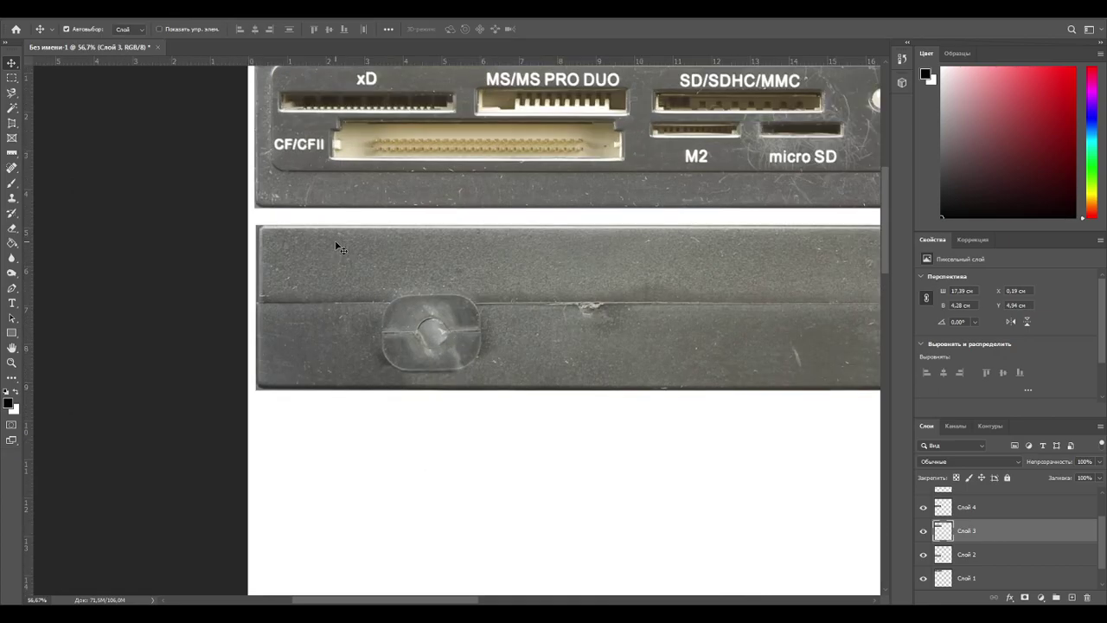
Move the round-patch panel down below the two three-hole side panels.
{"action": "scroll", "coordinate": [458, 275], "scroll_direction": "down", "scroll_amount": 4, "text": "alt"}
{"action": "left_click_drag", "start_coordinate": [554, 278], "coordinate": [554, 572]}
{"action": "left_click_drag", "start_coordinate": [538, 365], "coordinate": [470, 373]}
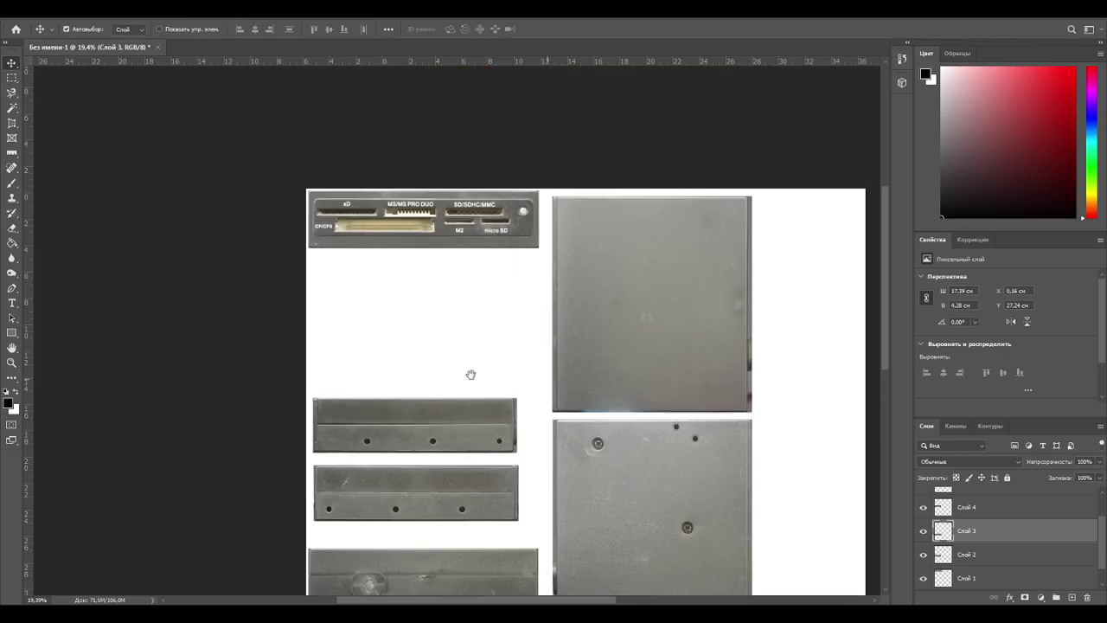
Rotate the screwed face 90 degrees counterclockwise and place it on the lower right of the sheet.
{"action": "left_click_drag", "start_coordinate": [684, 487], "coordinate": [518, 311]}
{"action": "key", "text": "ctrl+t"}
{"action": "left_click_drag", "start_coordinate": [664, 397], "coordinate": [514, 235]}
{"action": "key", "text": "Return"}
{"action": "left_click_drag", "start_coordinate": [526, 326], "coordinate": [746, 508]}
Rotate the plain large face 90 degrees clockwise and shift it farther right.
{"action": "left_click", "coordinate": [691, 340]}
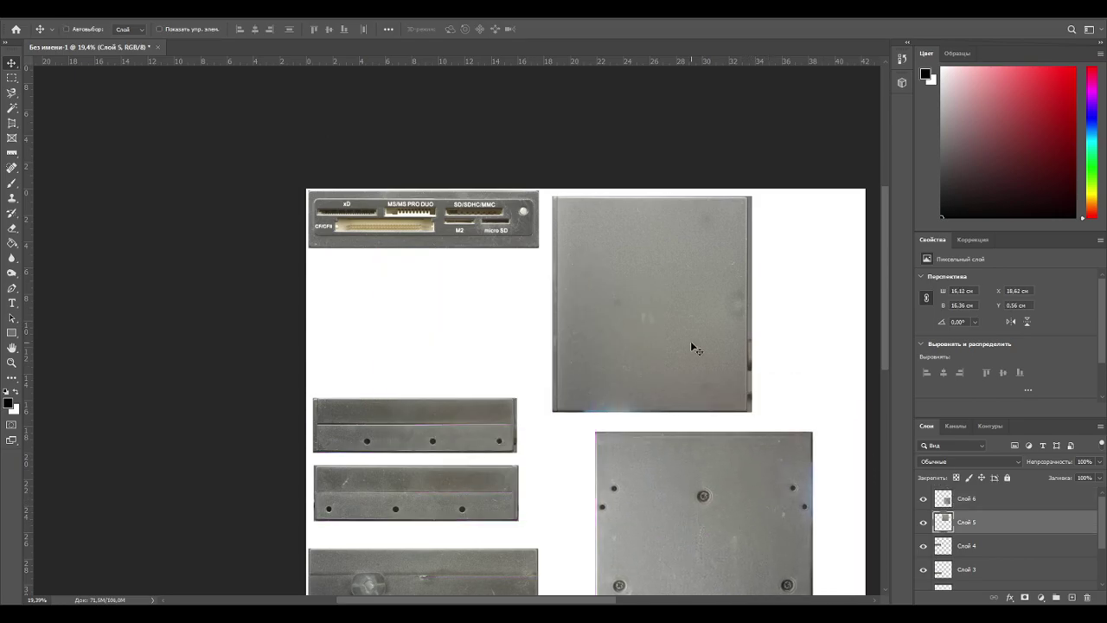
{"action": "key", "text": "ctrl+t"}
{"action": "left_click_drag", "start_coordinate": [760, 342], "coordinate": [615, 387]}
{"action": "key", "text": "Return"}
{"action": "left_click_drag", "start_coordinate": [664, 283], "coordinate": [742, 284]}
Stack the plain face, card-slot front and screwed face in one column with their left edges aligned.
{"action": "left_click_drag", "start_coordinate": [712, 506], "coordinate": [450, 438]}
{"action": "left_click_drag", "start_coordinate": [442, 234], "coordinate": [465, 343]}
{"action": "left_click_drag", "start_coordinate": [641, 365], "coordinate": [373, 242]}
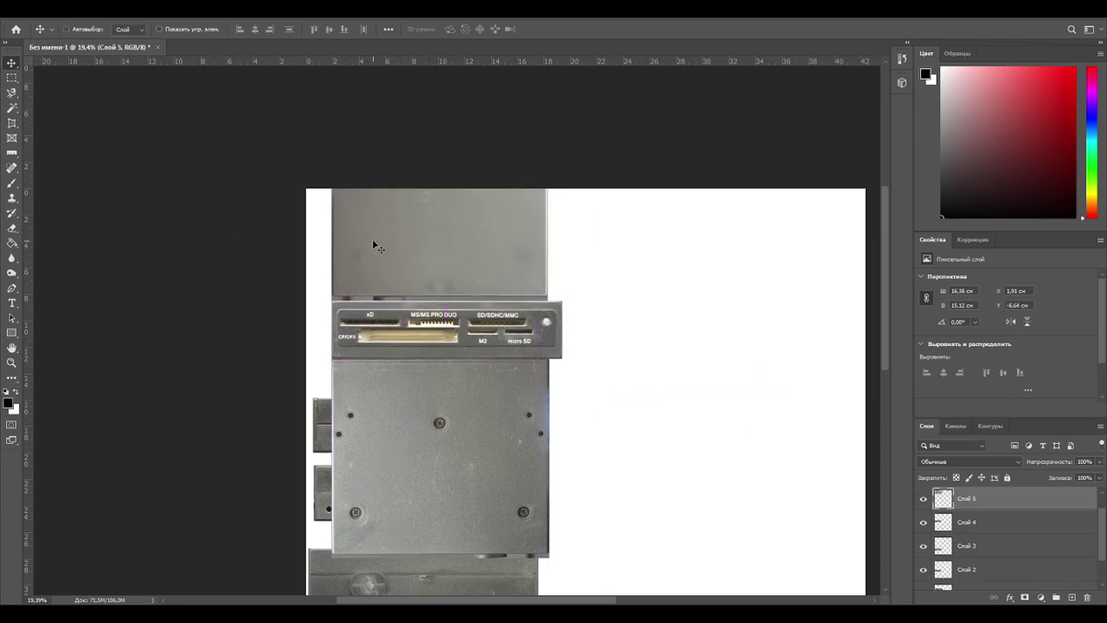
Rotate the plain large face 180 degrees and place it in the sheet's upper-left corner with a small margin.
{"action": "key", "text": "ctrl+t"}
{"action": "left_click_drag", "start_coordinate": [579, 275], "coordinate": [77, 400]}
{"action": "left_click_drag", "start_coordinate": [656, 496], "coordinate": [608, 187]}
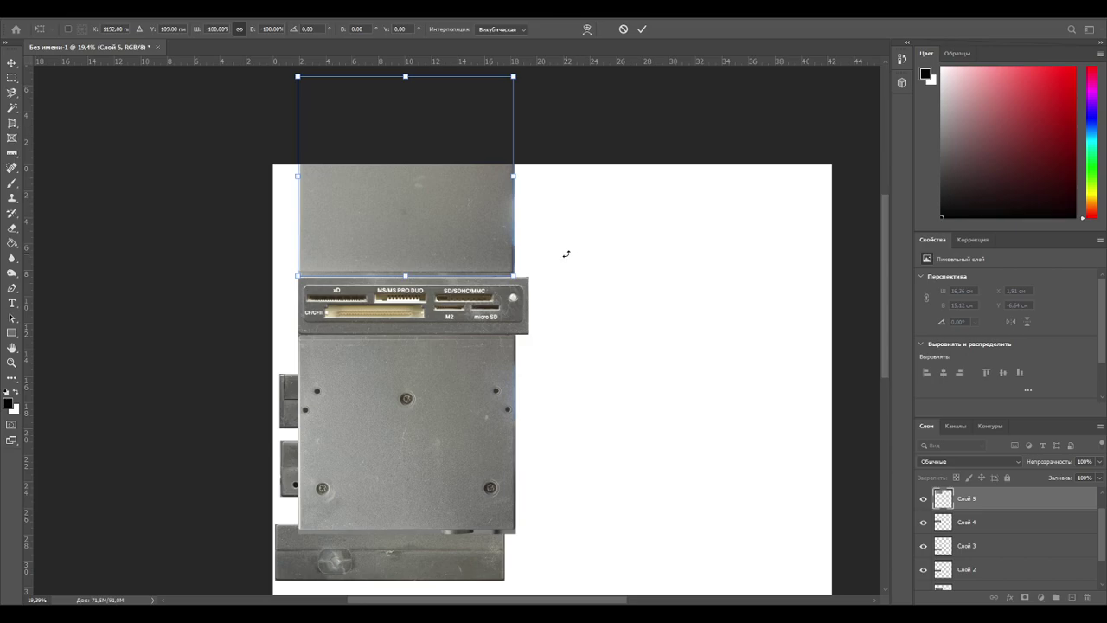
{"action": "scroll", "coordinate": [567, 254], "scroll_direction": "up", "scroll_amount": 3, "text": "alt"}
{"action": "left_click_drag", "start_coordinate": [449, 201], "coordinate": [430, 238]}
{"action": "left_click_drag", "start_coordinate": [626, 250], "coordinate": [670, 364]}
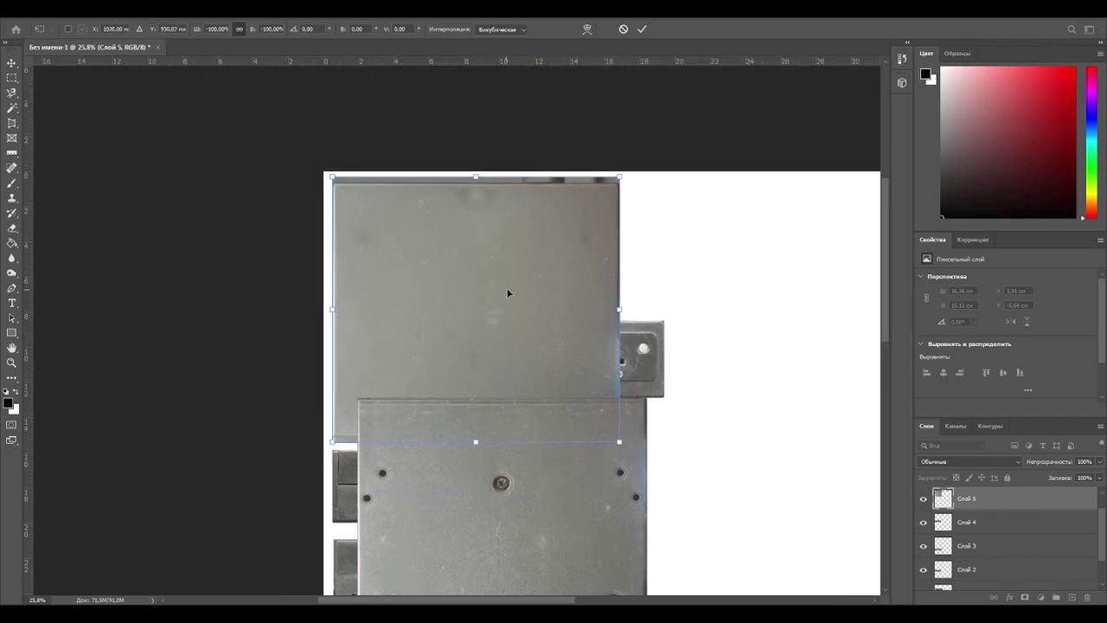
{"action": "left_click_drag", "start_coordinate": [507, 285], "coordinate": [506, 284]}
{"action": "key", "text": "Return"}
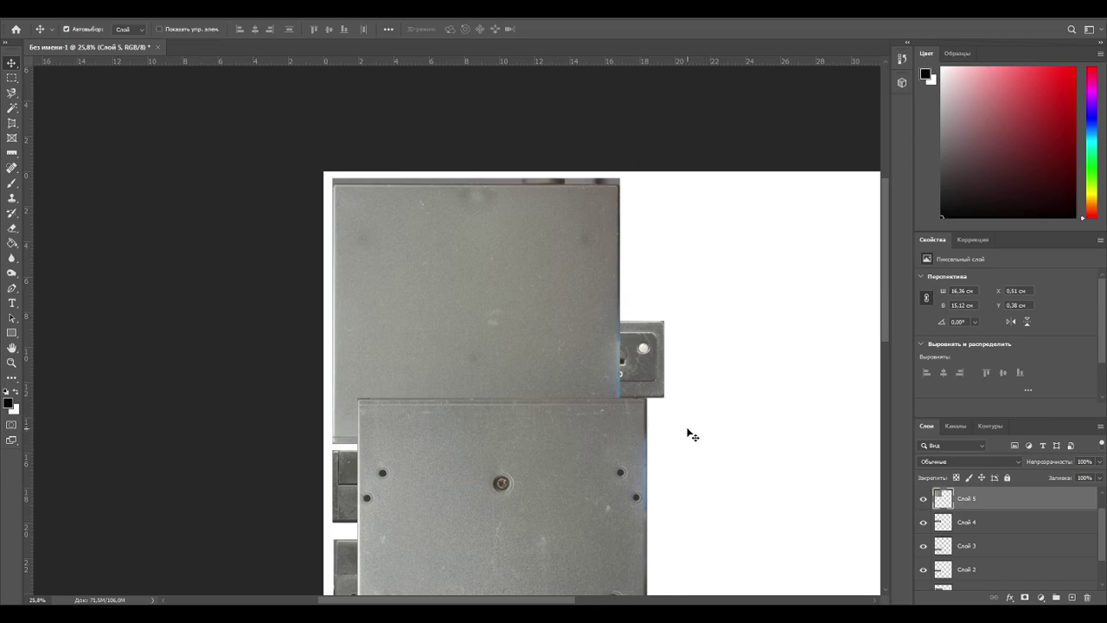
Move the screwed face and the three narrow panels to the empty right half, keeping the card-slot front under the plain face.
{"action": "scroll", "coordinate": [687, 433], "scroll_direction": "down", "scroll_amount": 2, "text": "alt"}
{"action": "left_click_drag", "start_coordinate": [687, 433], "coordinate": [590, 221]}
{"action": "left_click_drag", "start_coordinate": [402, 208], "coordinate": [672, 281]}
{"action": "left_click_drag", "start_coordinate": [512, 233], "coordinate": [786, 217]}
{"action": "left_click_drag", "start_coordinate": [495, 285], "coordinate": [803, 111]}
{"action": "left_click_drag", "start_coordinate": [486, 367], "coordinate": [766, 498]}
{"action": "left_click_drag", "start_coordinate": [569, 125], "coordinate": [566, 198]}
Scale the plain face to 106.78% to match the card-slot front's width, and snap the front to its lower edge.
{"action": "left_click", "coordinate": [522, 182]}
{"action": "key", "text": "ctrl+t"}
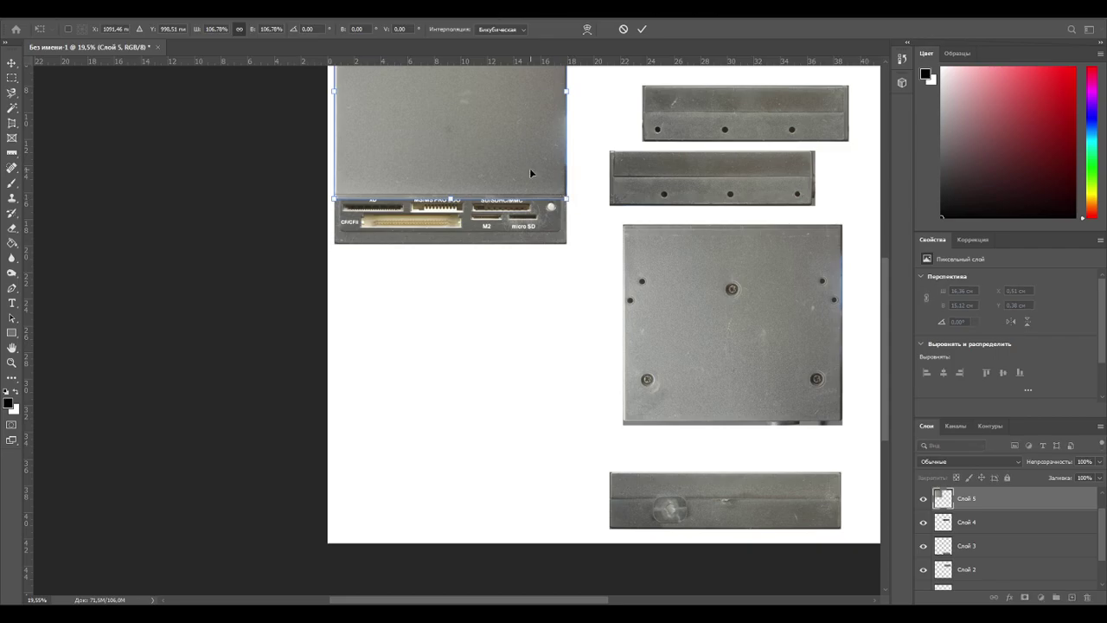
{"action": "key", "text": "Return"}
{"action": "left_click_drag", "start_coordinate": [516, 226], "coordinate": [516, 241]}
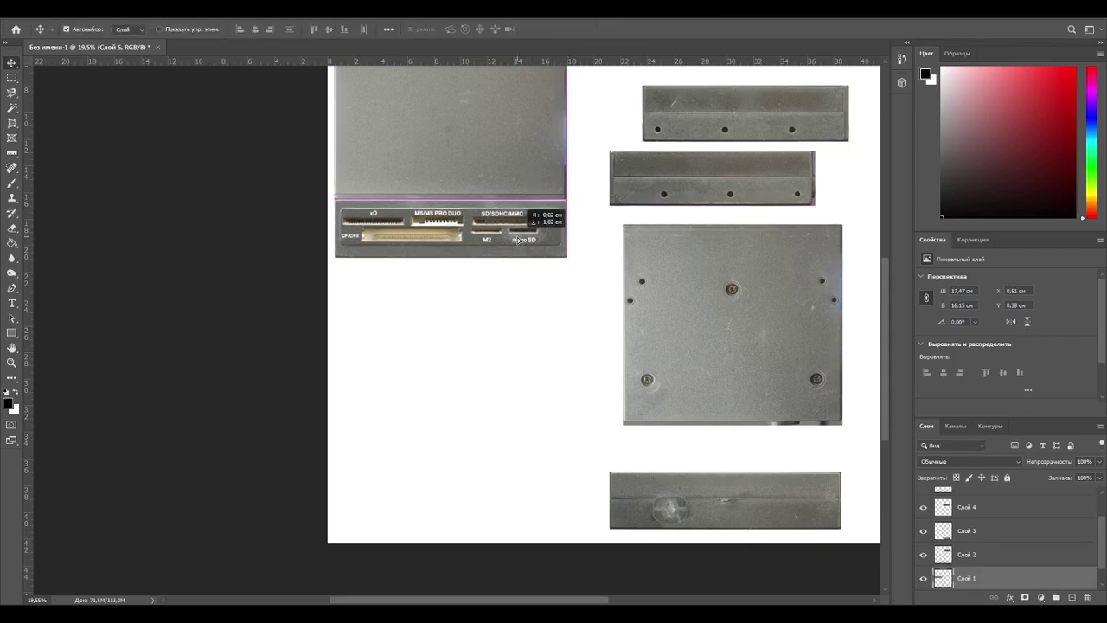
Place the screwed face directly under the card-slot front and scale it to 105.92% to match the front's width.
{"action": "left_click_drag", "start_coordinate": [714, 363], "coordinate": [423, 340]}
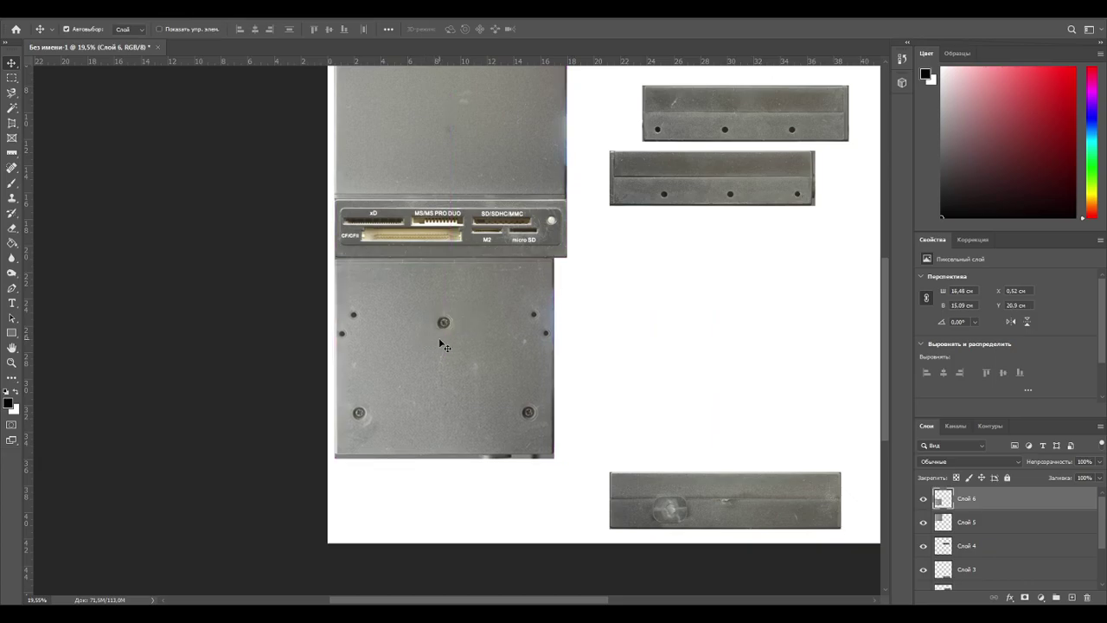
{"action": "key", "text": "ctrl+t"}
{"action": "left_click_drag", "start_coordinate": [554, 458], "coordinate": [566, 468]}
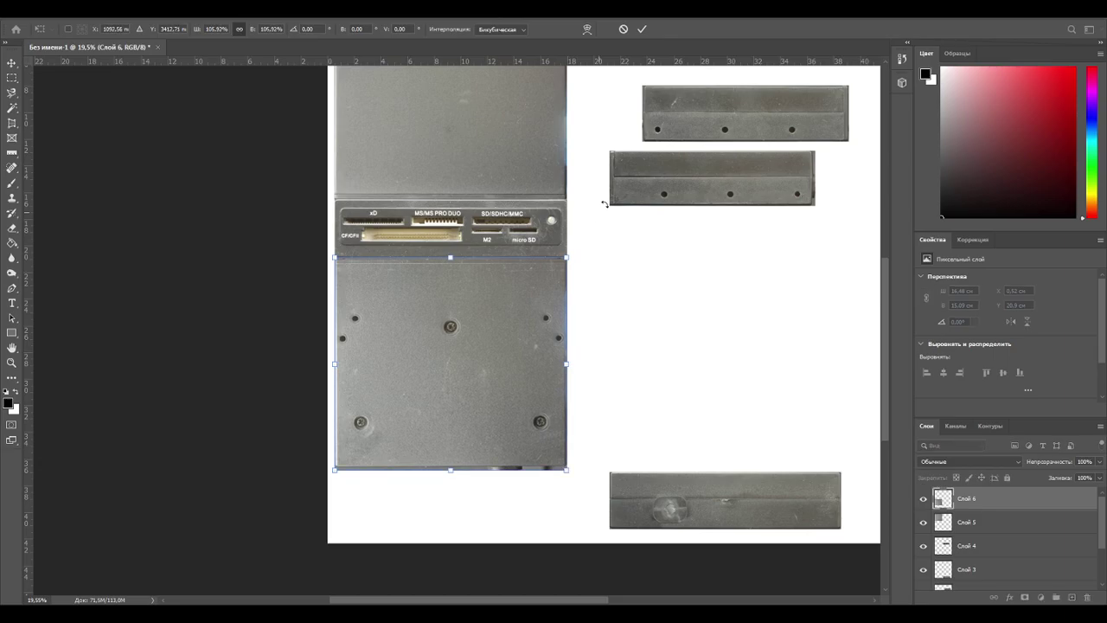
{"action": "scroll", "coordinate": [564, 268], "scroll_direction": "up", "scroll_amount": 5, "text": "alt"}
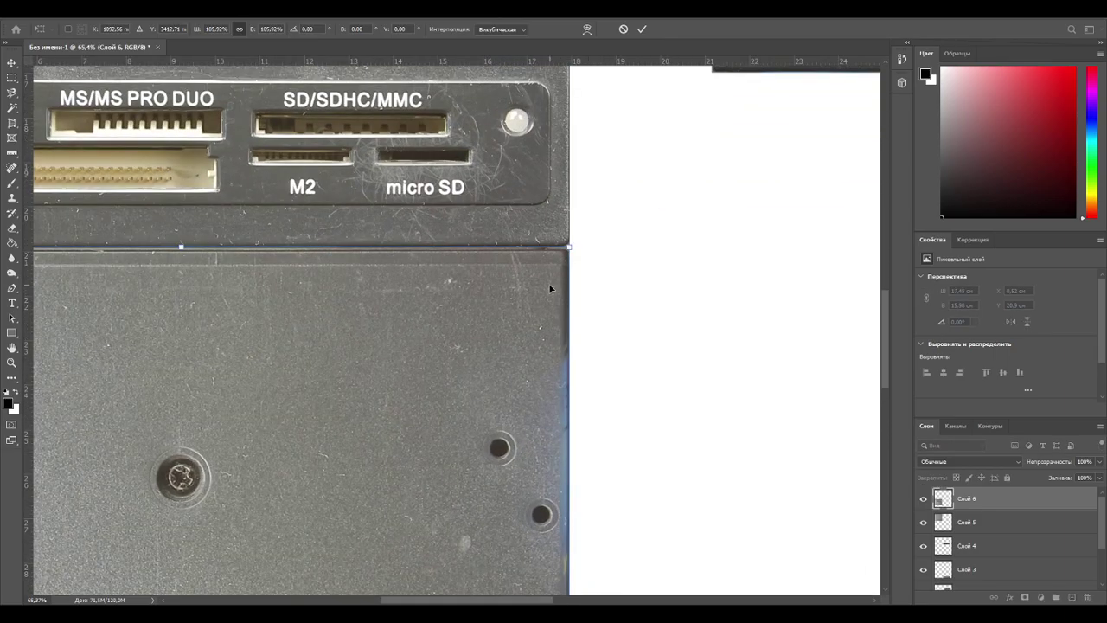
{"action": "key", "text": "Return"}
Place the round-patch panel at the bottom of the column, aligned with the screwed face's left edge and touching its lower edge.
{"action": "scroll", "coordinate": [558, 299], "scroll_direction": "down", "scroll_amount": 2, "text": "alt"}
{"action": "left_click_drag", "start_coordinate": [532, 174], "coordinate": [504, 183]}
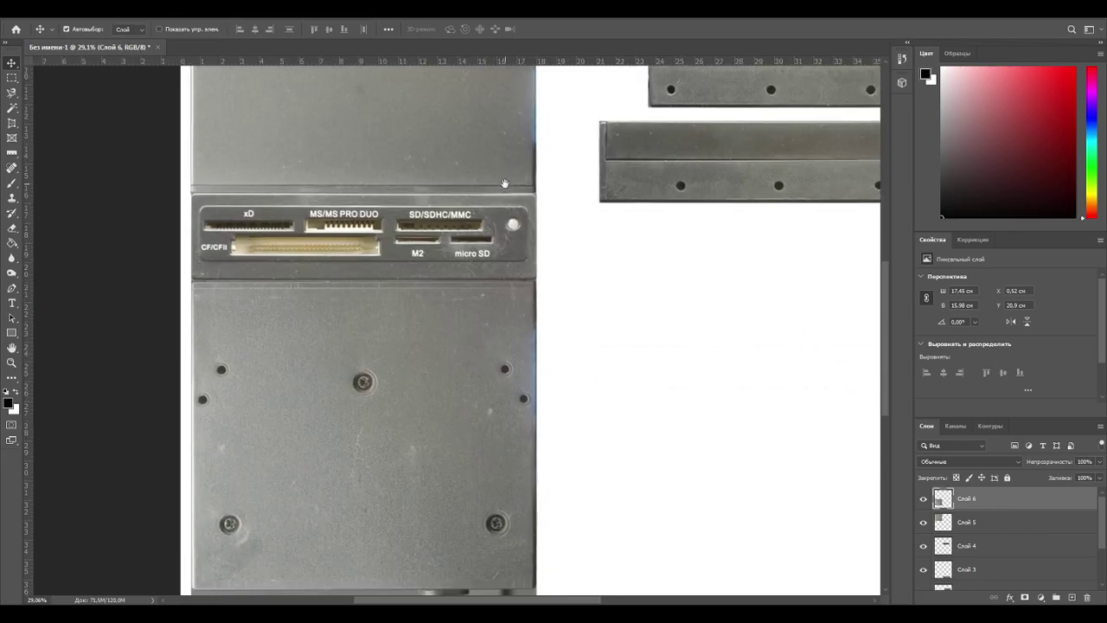
{"action": "key", "text": "ctrl+0"}
{"action": "left_click_drag", "start_coordinate": [563, 555], "coordinate": [315, 555]}
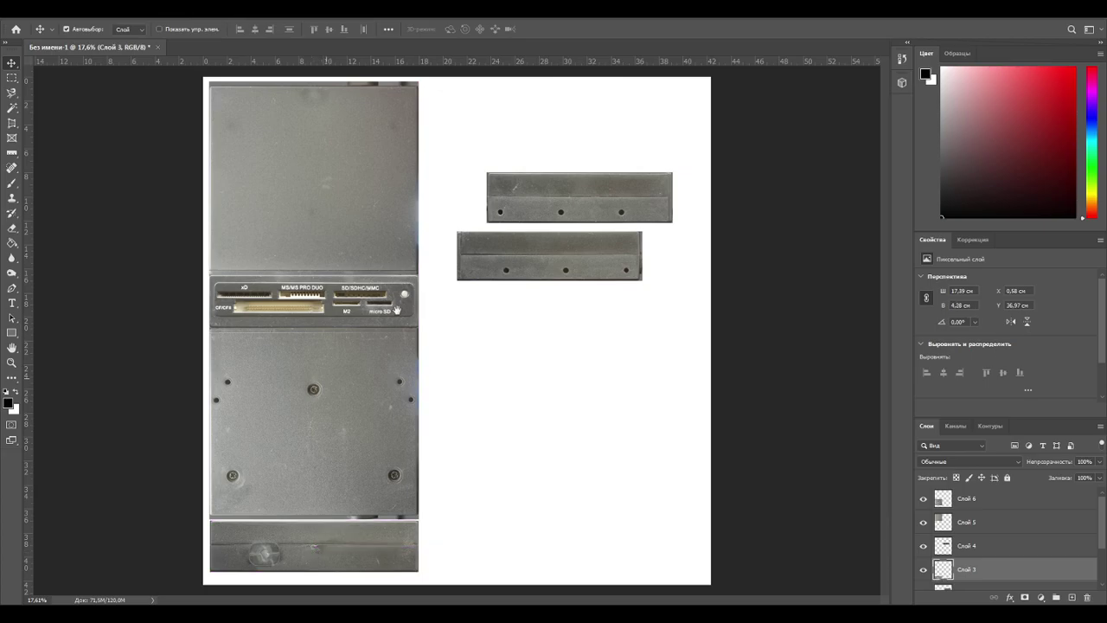
{"action": "scroll", "coordinate": [354, 438], "scroll_direction": "up", "scroll_amount": 3, "text": "alt"}
{"action": "left_click_drag", "start_coordinate": [308, 496], "coordinate": [564, 258]}
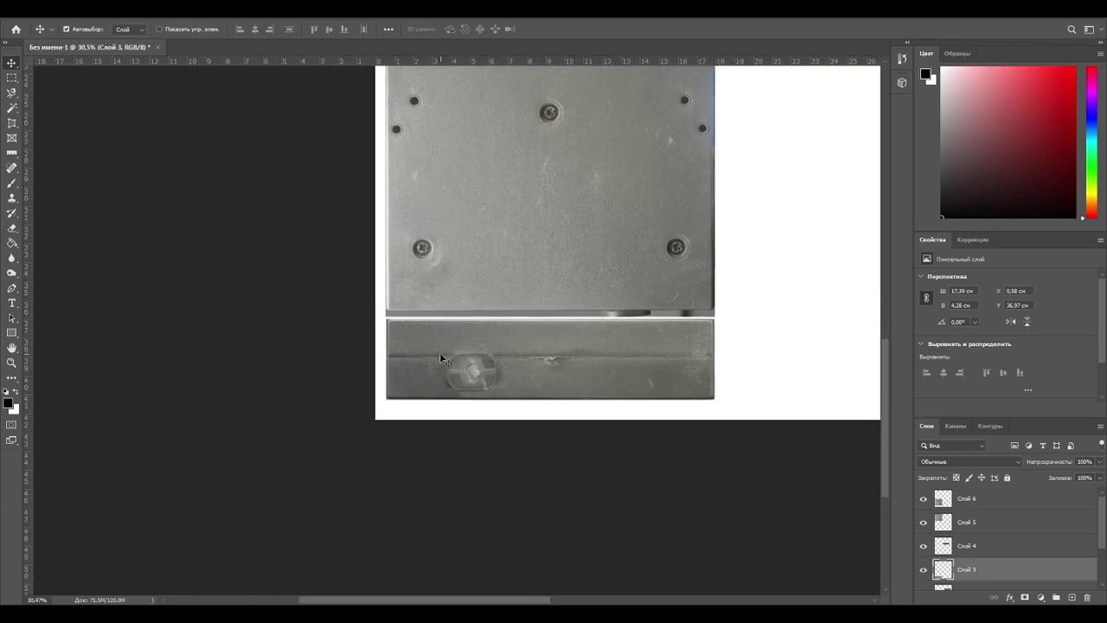
{"action": "scroll", "coordinate": [440, 352], "scroll_direction": "up", "scroll_amount": 2, "text": "alt"}
{"action": "left_click_drag", "start_coordinate": [418, 317], "coordinate": [411, 324]}
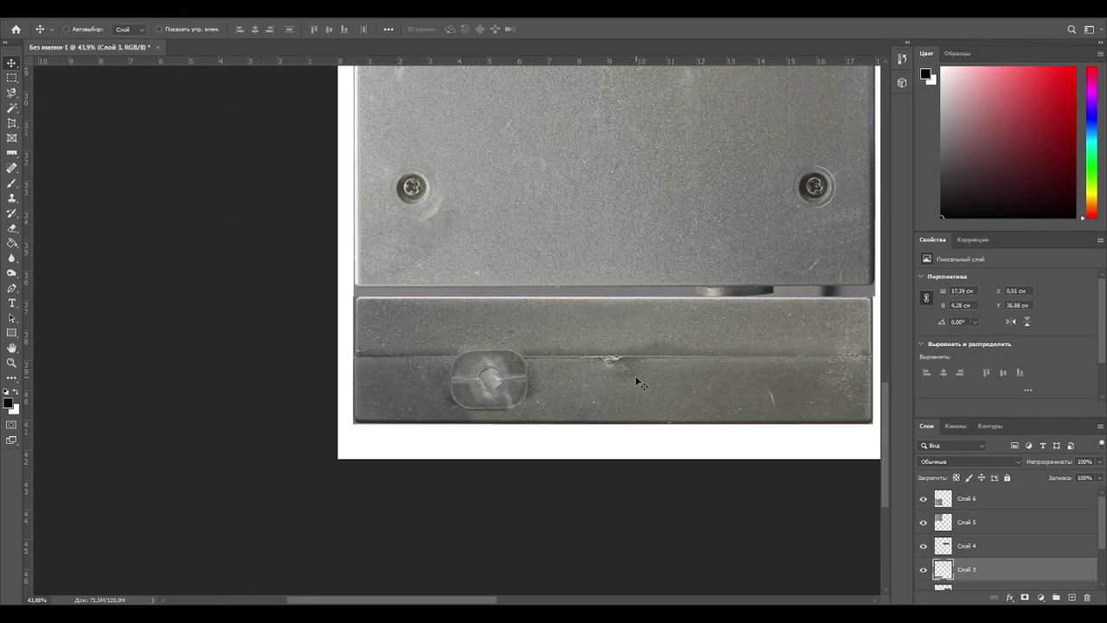
Rotate the round-patch panel 180 degrees and move it down slightly to leave a narrow gap below the screwed face.
{"action": "key", "text": "ctrl+t"}
{"action": "left_click_drag", "start_coordinate": [736, 429], "coordinate": [476, 264]}
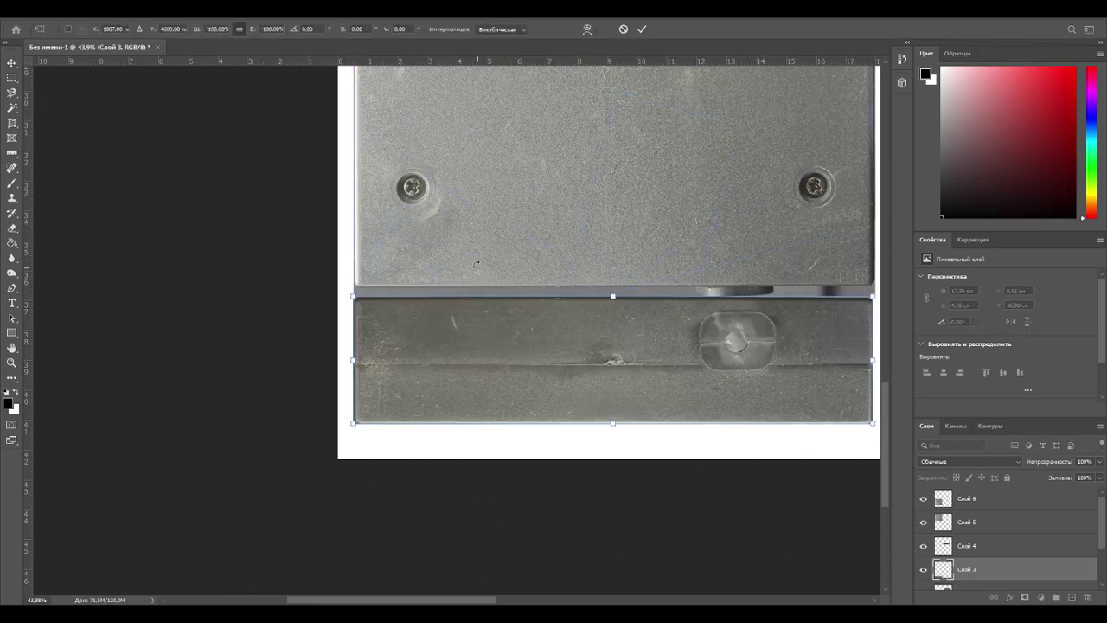
{"action": "left_click_drag", "start_coordinate": [746, 344], "coordinate": [745, 350]}
{"action": "key", "text": "Return"}
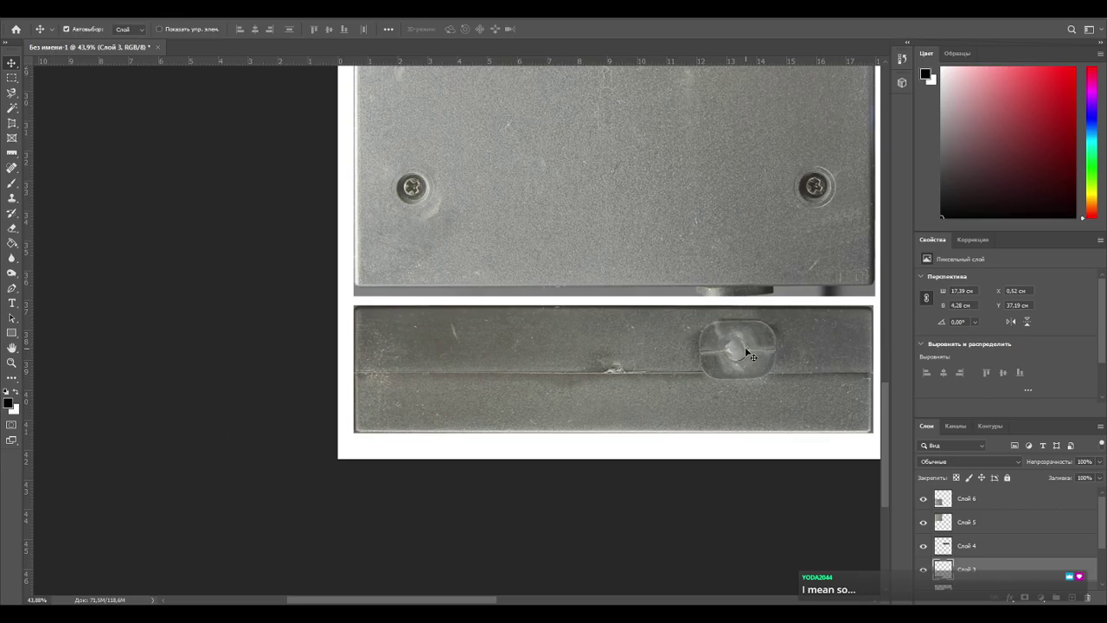
Stack the two three-hole side panels to the right of the plain face, starting level with its upper edge.
{"action": "scroll", "coordinate": [746, 351], "scroll_direction": "down", "scroll_amount": 6, "text": "alt"}
{"action": "left_click_drag", "start_coordinate": [827, 227], "coordinate": [523, 411]}
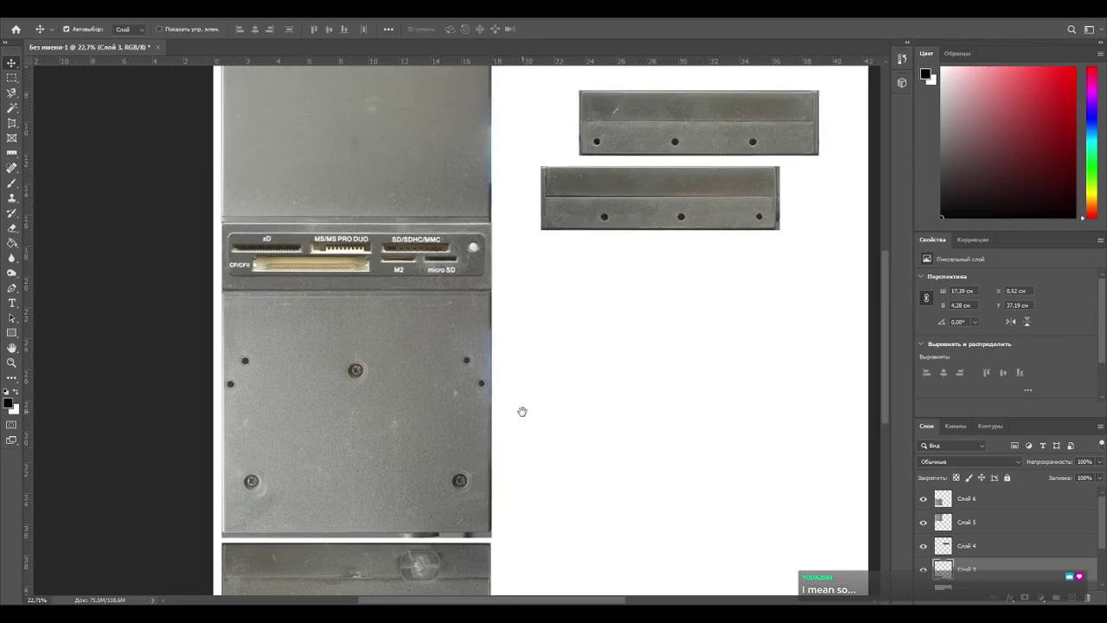
{"action": "left_click_drag", "start_coordinate": [591, 299], "coordinate": [581, 514]}
{"action": "left_click_drag", "start_coordinate": [665, 349], "coordinate": [583, 229]}
{"action": "left_click_drag", "start_coordinate": [651, 414], "coordinate": [608, 295]}
{"action": "left_click", "coordinate": [617, 394]}
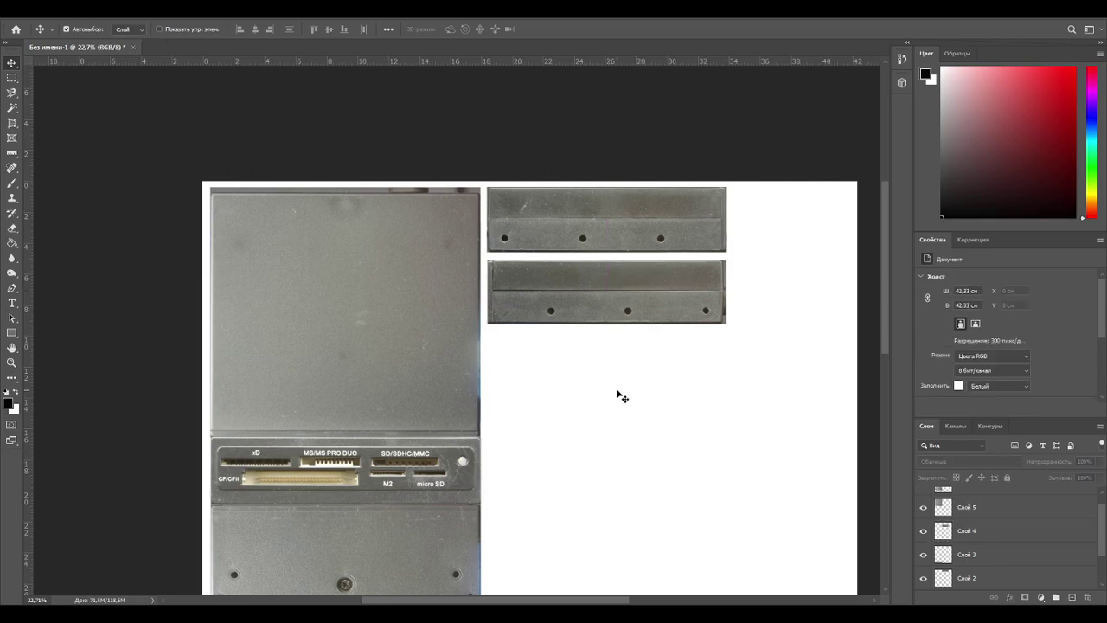
Fill the background layer with a gray sampled from the area of the three-hole side panels.
{"action": "scroll", "coordinate": [618, 395], "scroll_direction": "down", "scroll_amount": 2, "text": "alt"}
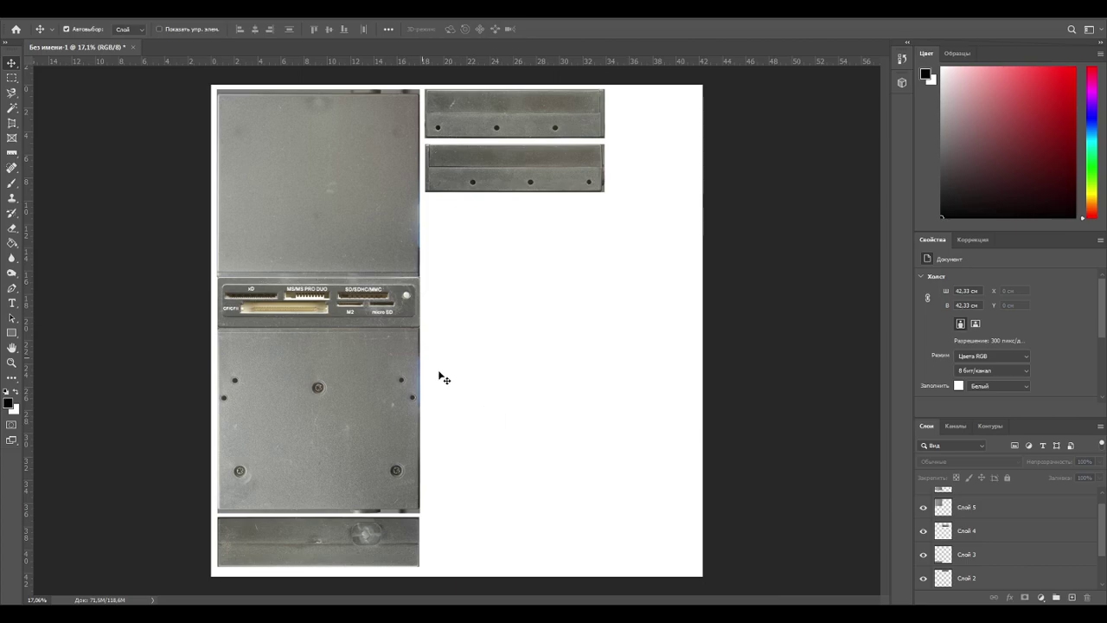
{"action": "scroll", "coordinate": [297, 298], "scroll_direction": "up", "scroll_amount": 2, "text": "alt"}
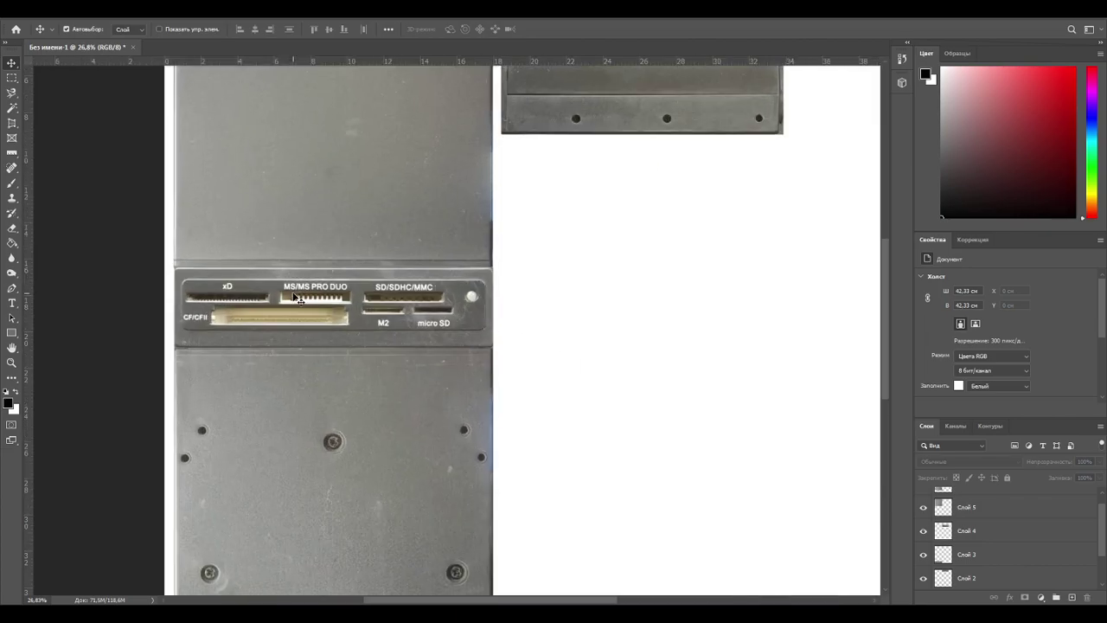
{"action": "scroll", "coordinate": [297, 298], "scroll_direction": "down", "scroll_amount": 2, "text": "alt"}
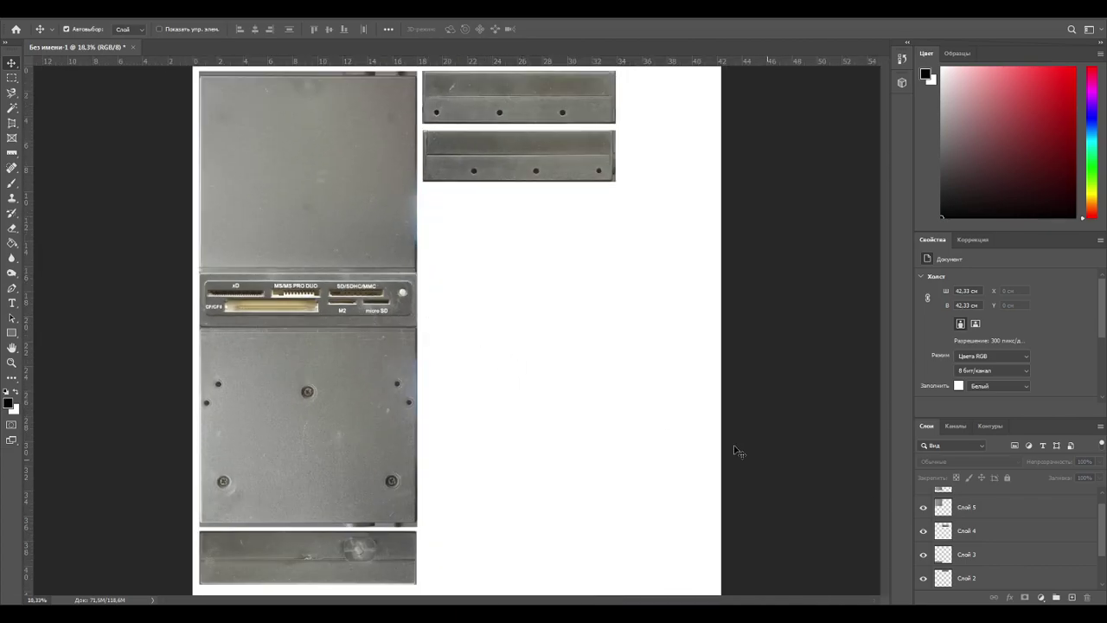
{"action": "left_click_drag", "start_coordinate": [1102, 517], "coordinate": [1100, 576]}
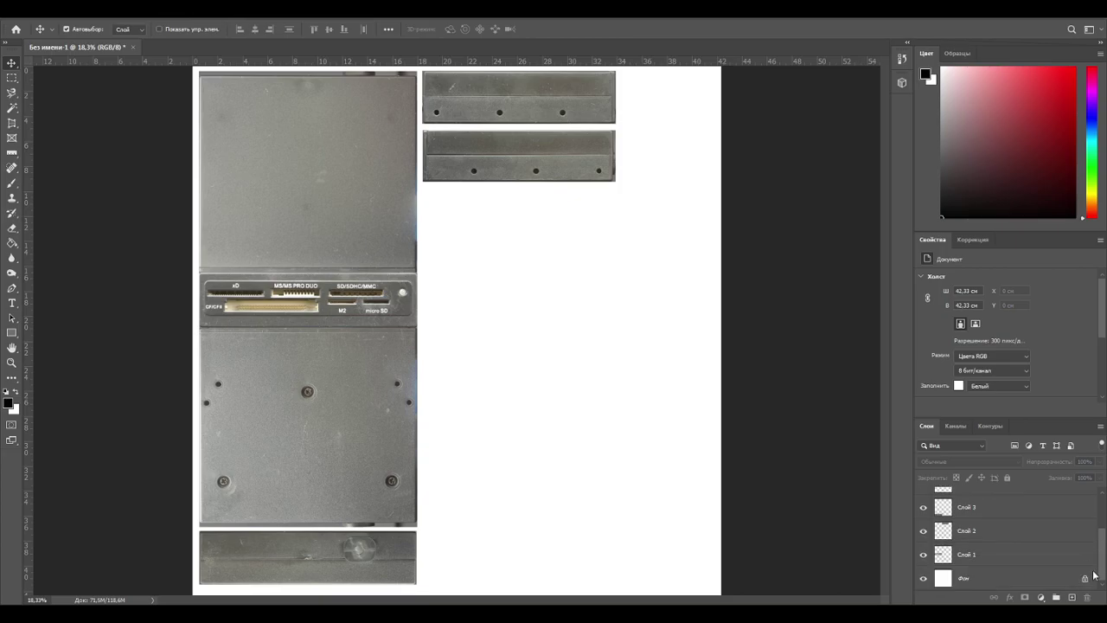
{"action": "left_click", "coordinate": [963, 581]}
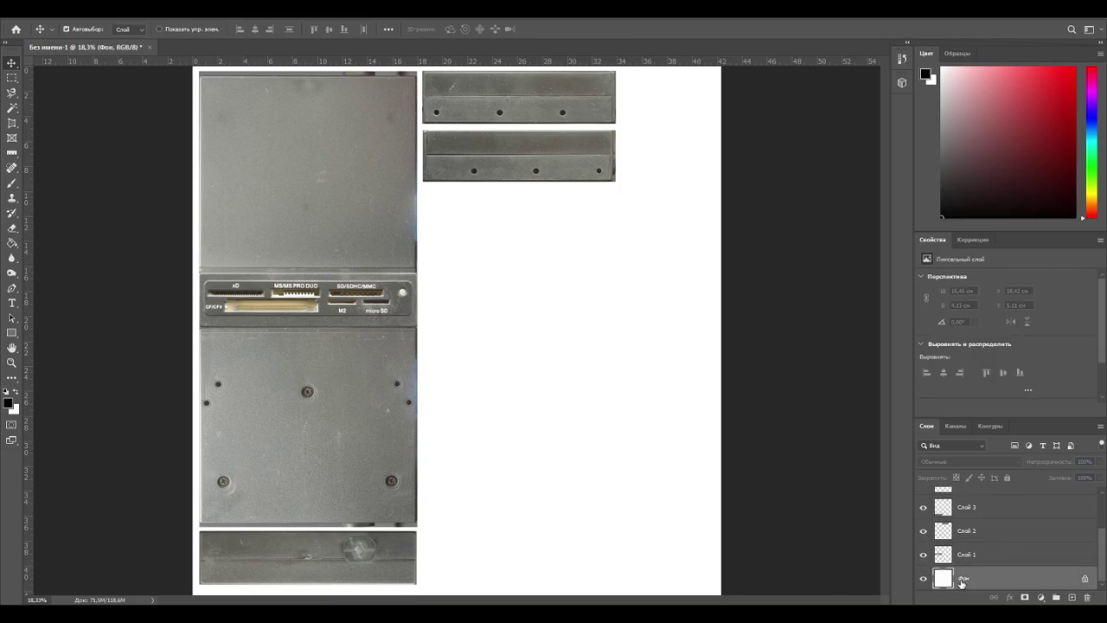
{"action": "left_click", "coordinate": [12, 184]}
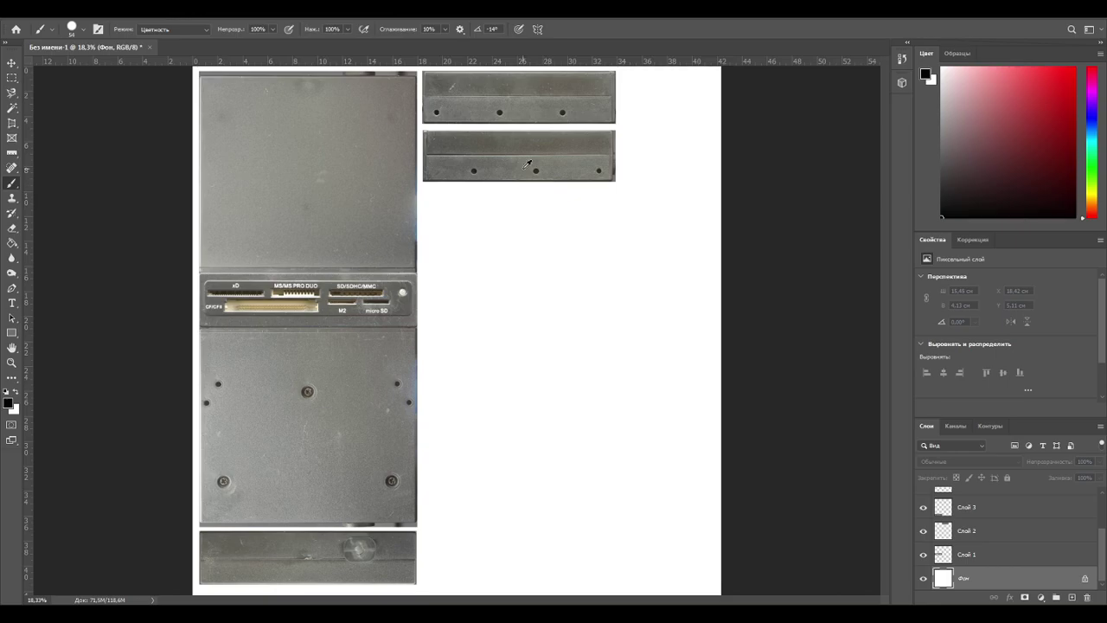
{"action": "left_click", "coordinate": [524, 138], "text": "alt"}
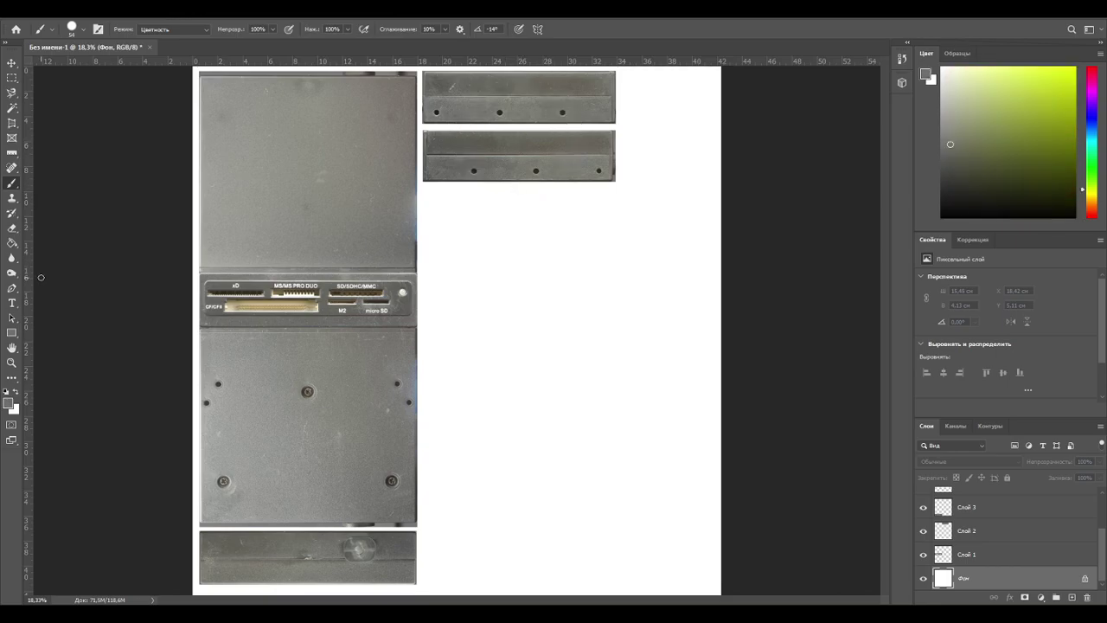
{"action": "left_click", "coordinate": [12, 243]}
{"action": "left_click", "coordinate": [521, 379]}
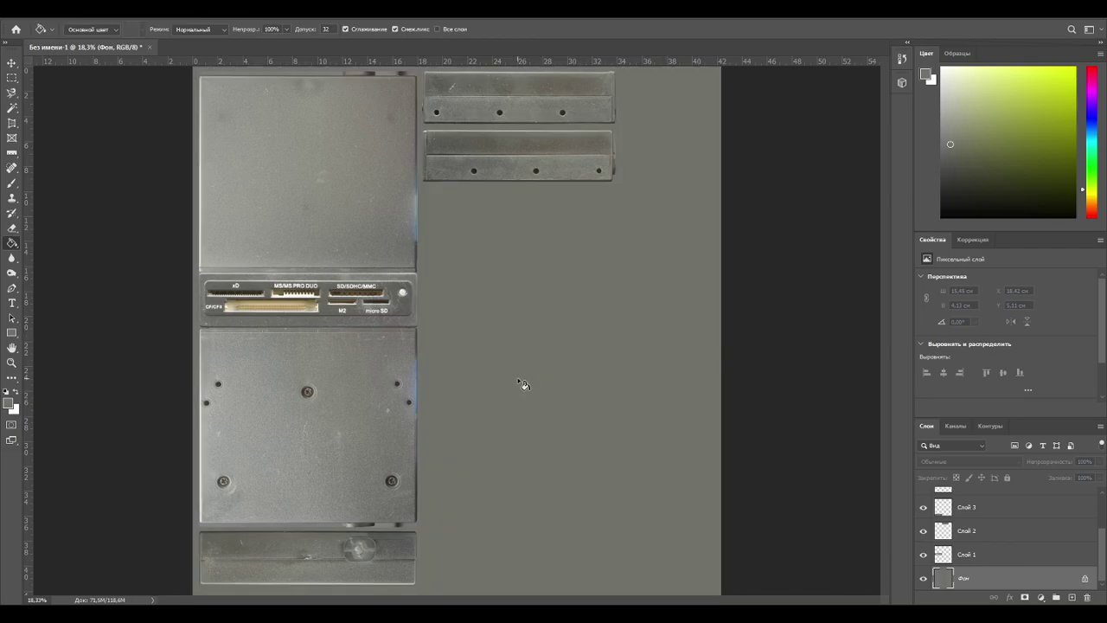
Refill the background layer with a darker gray sampled near the lower edge of the second three-hole side panel.
{"action": "scroll", "coordinate": [400, 386], "scroll_direction": "up", "scroll_amount": 3, "text": "alt"}
{"action": "scroll", "coordinate": [404, 389], "scroll_direction": "down", "scroll_amount": 3, "text": "alt"}
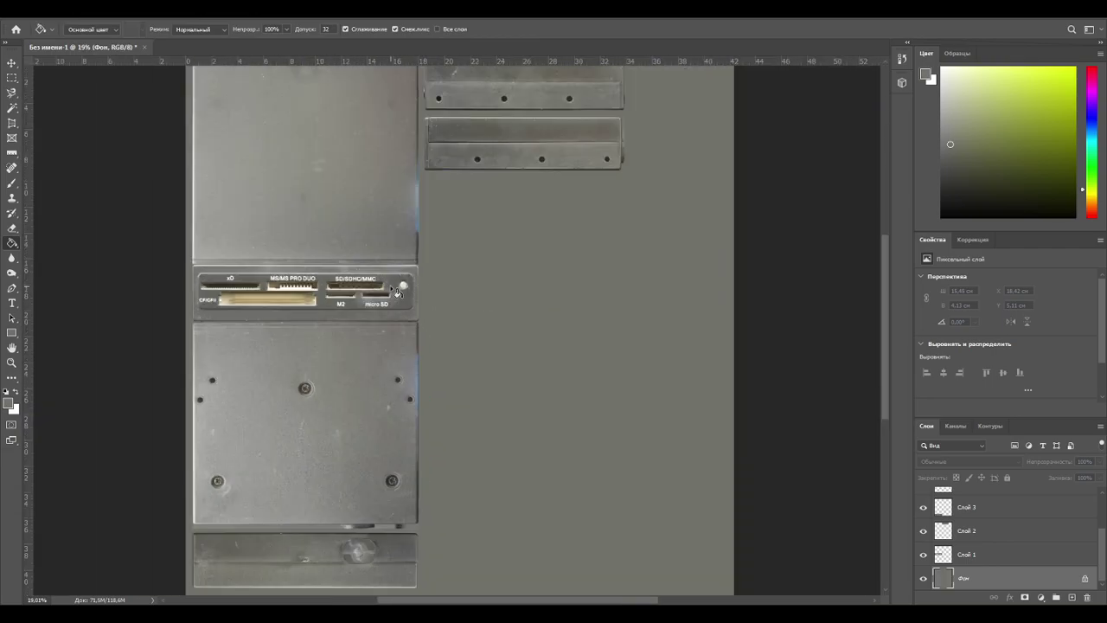
{"action": "scroll", "coordinate": [413, 238], "scroll_direction": "up", "scroll_amount": 4, "text": "alt"}
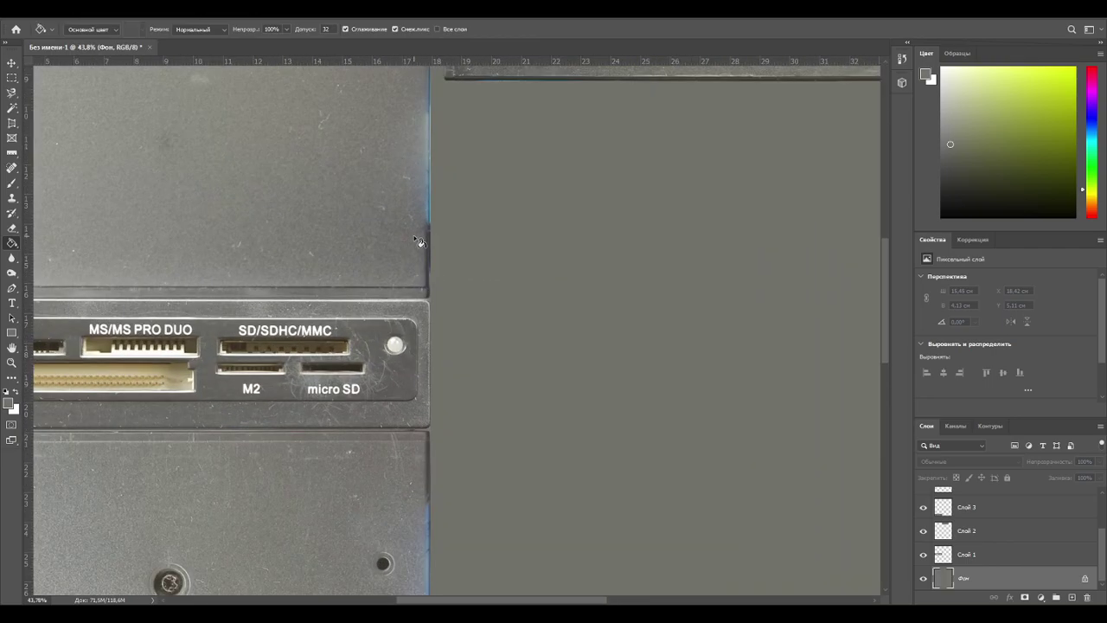
{"action": "scroll", "coordinate": [419, 242], "scroll_direction": "down", "scroll_amount": 1, "text": "alt"}
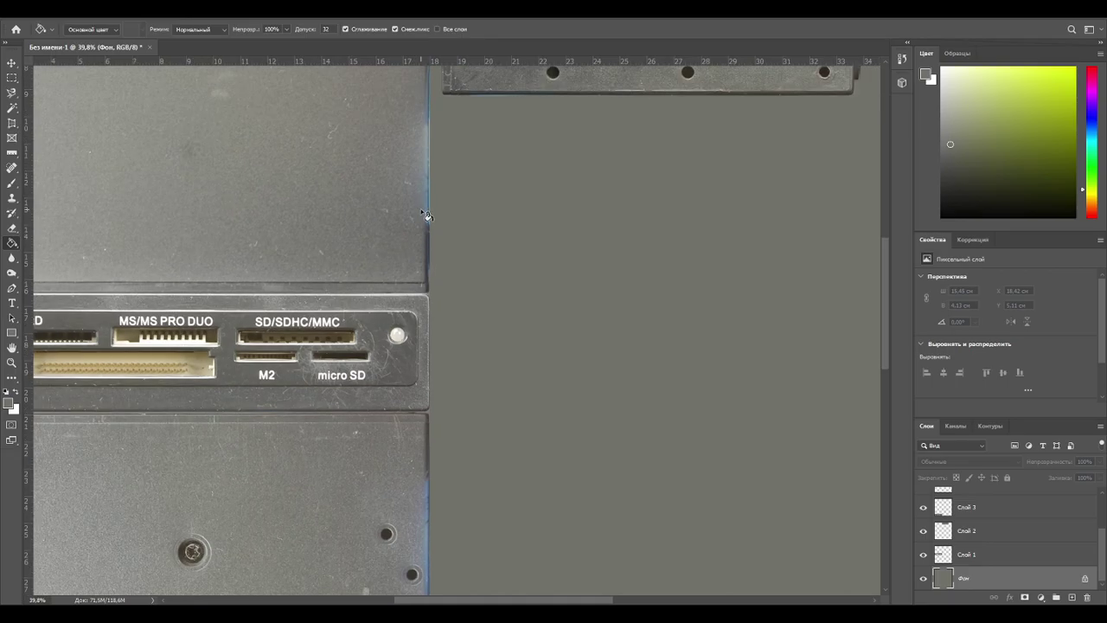
{"action": "scroll", "coordinate": [426, 202], "scroll_direction": "down", "scroll_amount": 2, "text": "alt"}
{"action": "scroll", "coordinate": [489, 126], "scroll_direction": "up", "scroll_amount": 3, "text": "alt"}
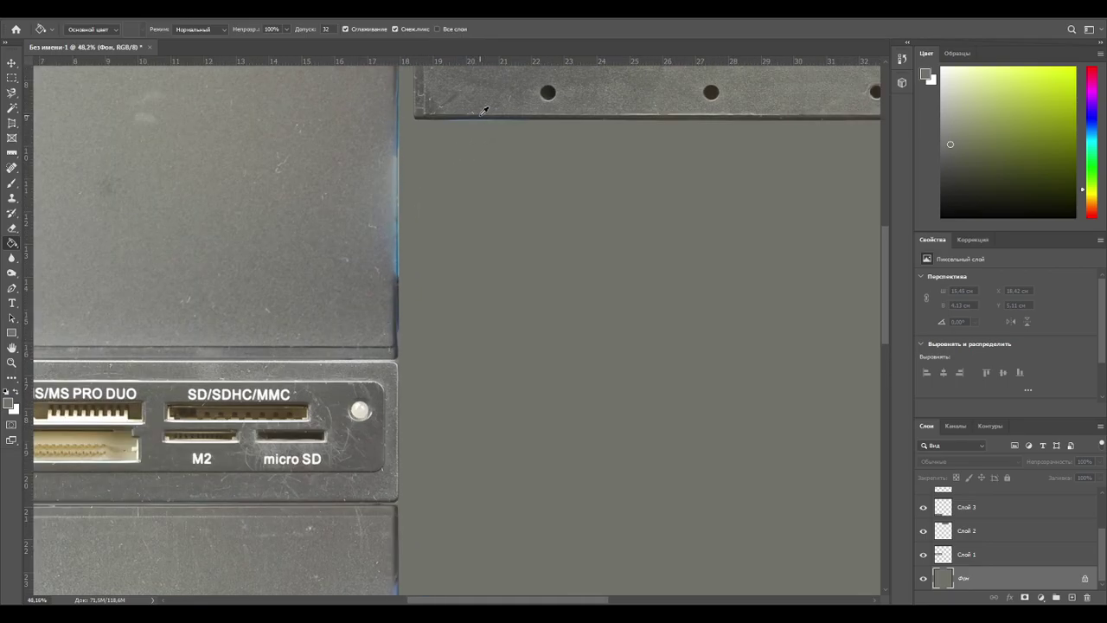
{"action": "left_click", "coordinate": [483, 115], "text": "alt"}
{"action": "left_click", "coordinate": [482, 165]}
{"action": "scroll", "coordinate": [482, 189], "scroll_direction": "down", "scroll_amount": 5, "text": "alt"}
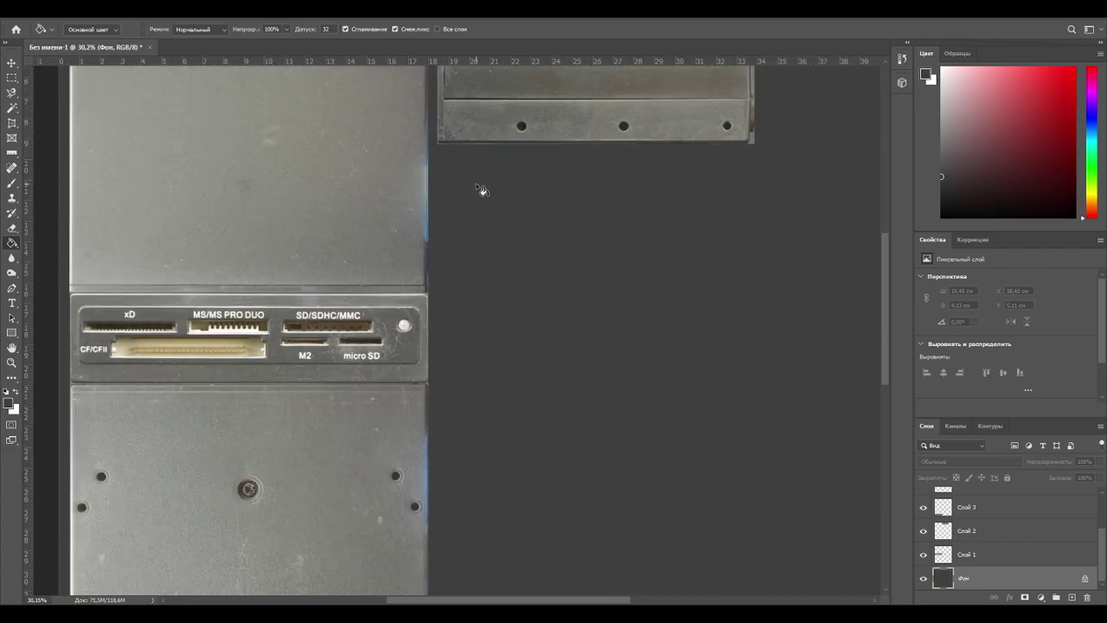
Try several background fills using grays sampled from different spots along the lower strip of the second three-hole side panel.
{"action": "scroll", "coordinate": [468, 144], "scroll_direction": "up", "scroll_amount": 3, "text": "alt"}
{"action": "left_click", "coordinate": [470, 123], "text": "alt"}
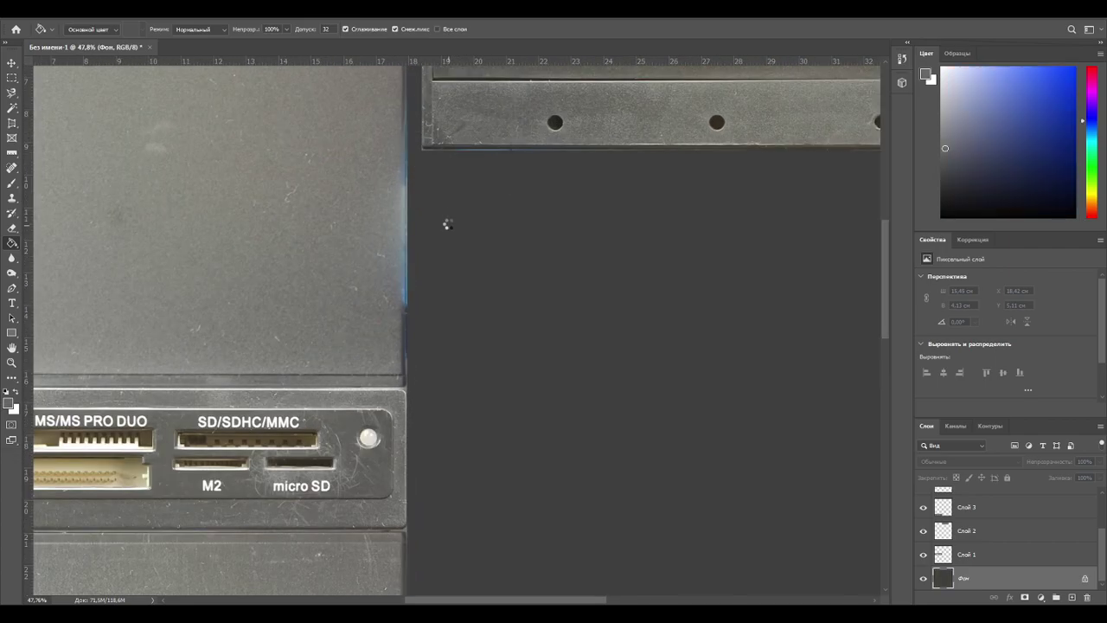
{"action": "left_click", "coordinate": [451, 205]}
{"action": "left_click", "coordinate": [436, 113], "text": "alt"}
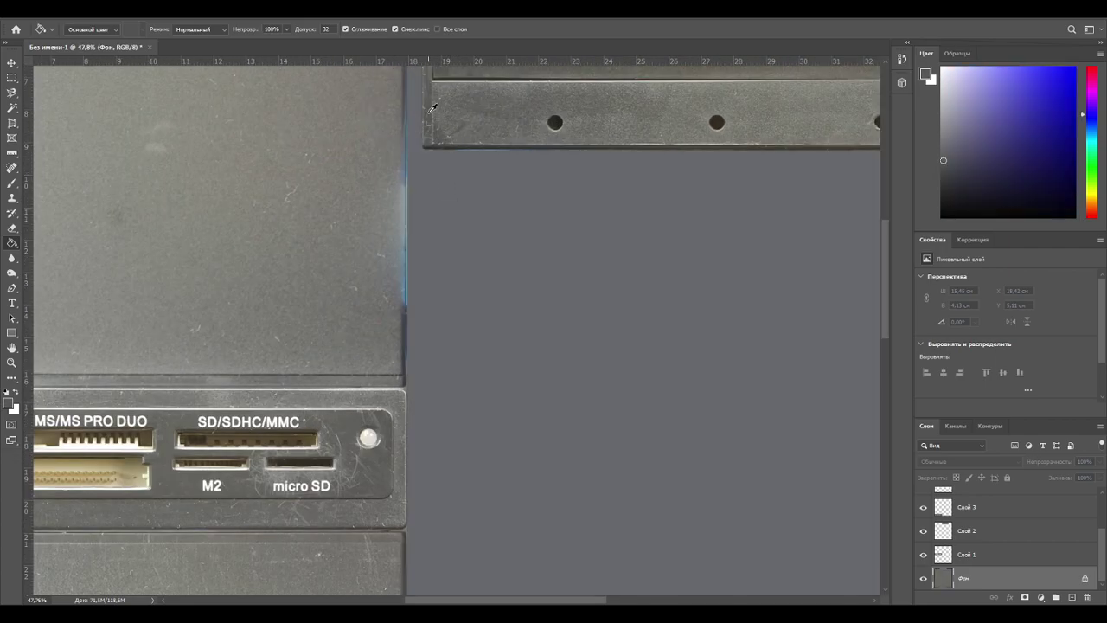
{"action": "left_click", "coordinate": [436, 192]}
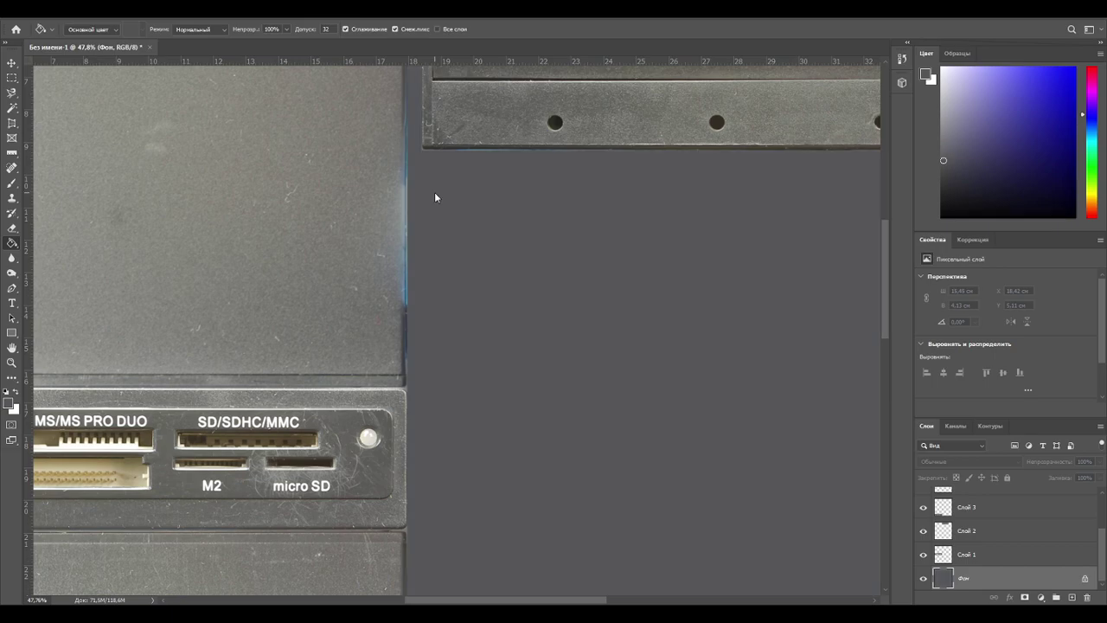
{"action": "left_click", "coordinate": [451, 113], "text": "alt"}
{"action": "left_click", "coordinate": [480, 242]}
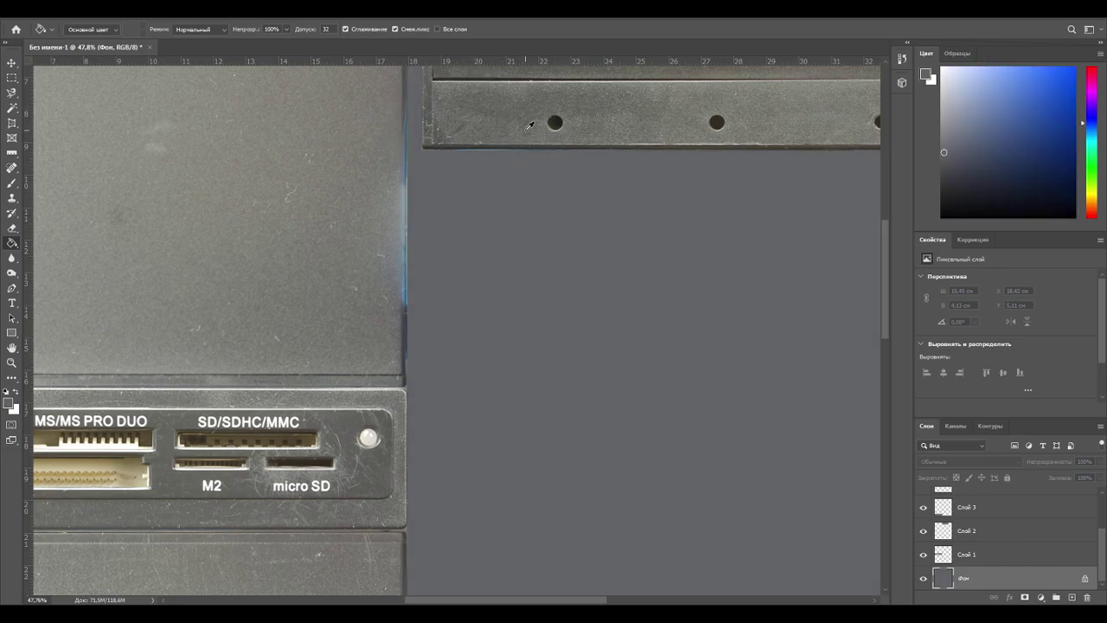
{"action": "left_click", "coordinate": [530, 126], "text": "alt"}
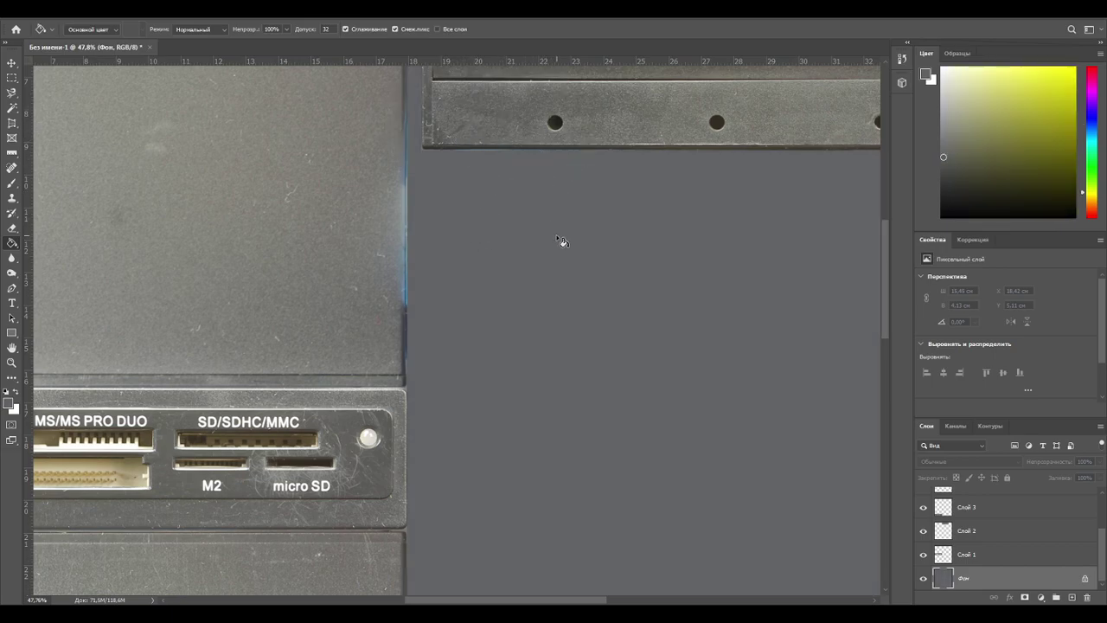
{"action": "left_click", "coordinate": [793, 111], "text": "alt"}
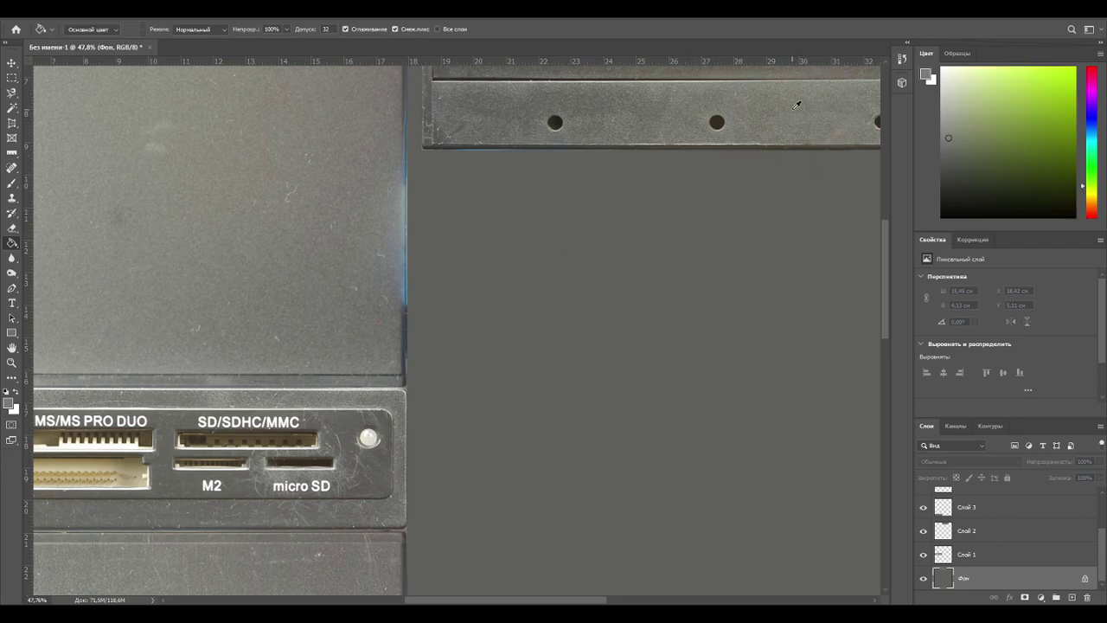
{"action": "left_click", "coordinate": [708, 260]}
{"action": "left_click", "coordinate": [692, 125], "text": "alt"}
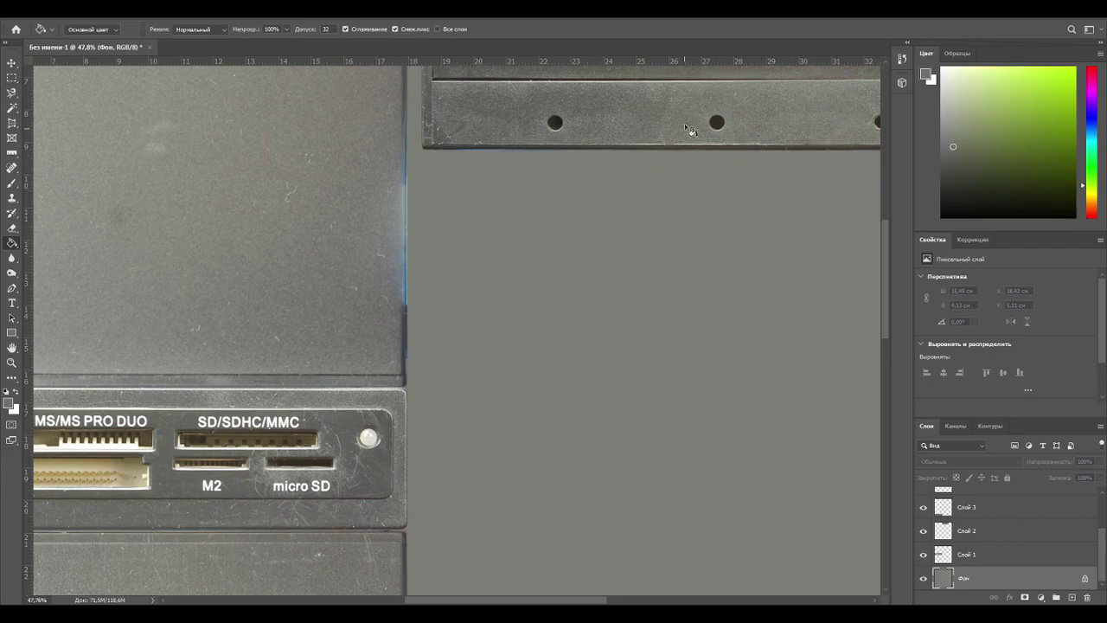
{"action": "left_click", "coordinate": [678, 212]}
{"action": "scroll", "coordinate": [620, 242], "scroll_direction": "down", "scroll_amount": 2, "text": "alt"}
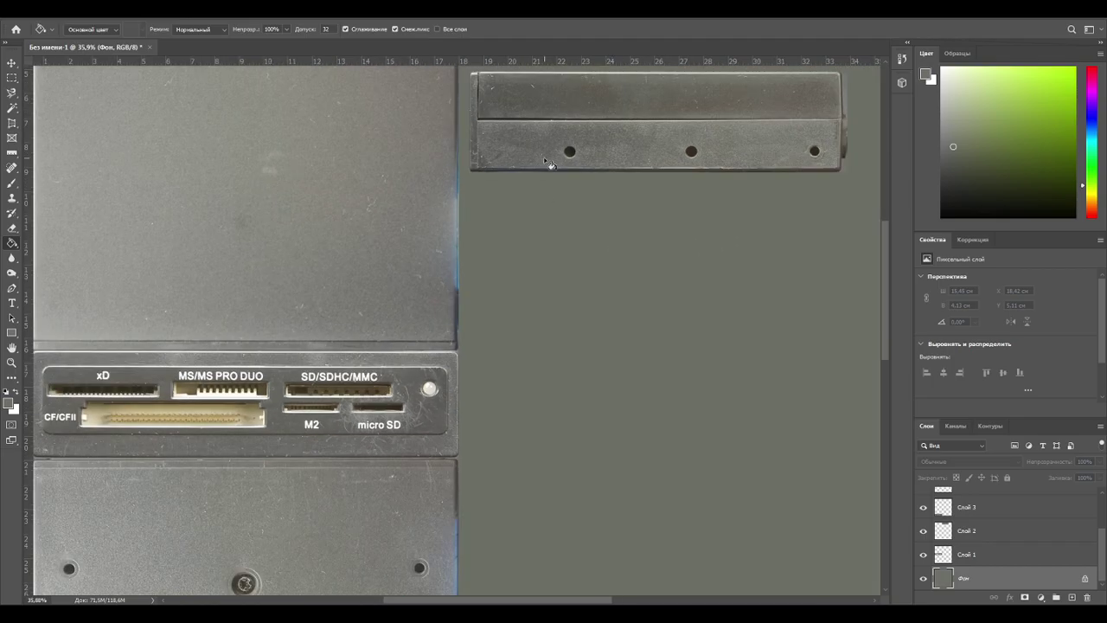
Fill the background layer with a dark olive gray sampled from the upper strip of the second three-hole side panel.
{"action": "left_click", "coordinate": [647, 88], "text": "alt"}
{"action": "left_click", "coordinate": [631, 272]}
{"action": "scroll", "coordinate": [621, 275], "scroll_direction": "down", "scroll_amount": 2, "text": "alt"}
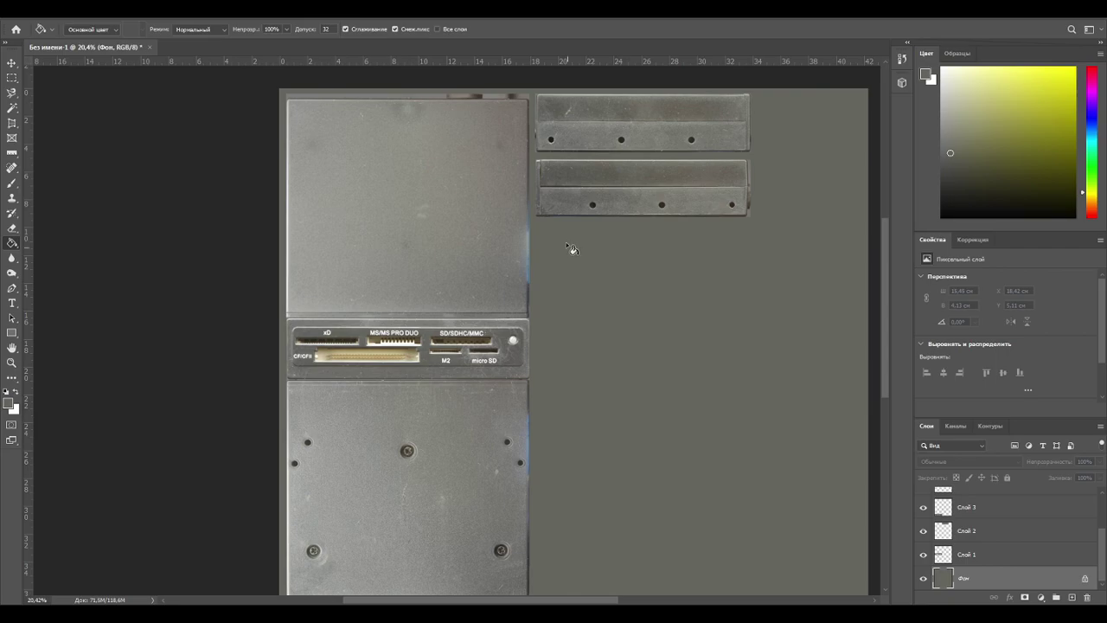
{"action": "scroll", "coordinate": [585, 285], "scroll_direction": "down", "scroll_amount": 2, "text": "alt"}
{"action": "scroll", "coordinate": [427, 350], "scroll_direction": "up", "scroll_amount": 2, "text": "alt"}
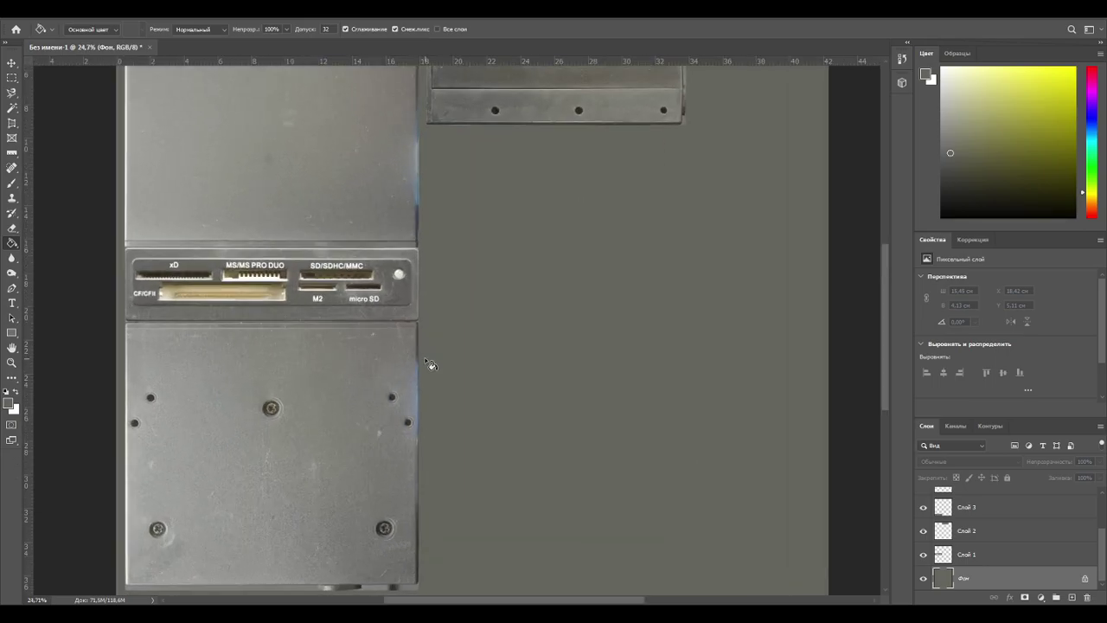
{"action": "scroll", "coordinate": [432, 210], "scroll_direction": "down", "scroll_amount": 2, "text": "alt"}
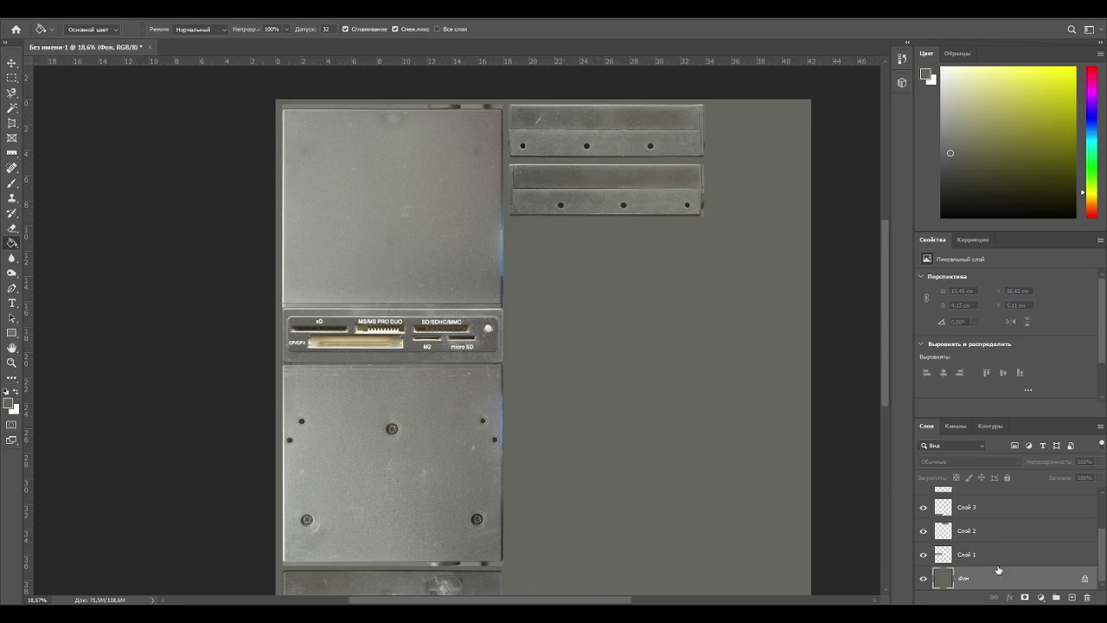
Mask Слой 6 with a rectangular selection about 12.06 × 0.75 cm covering the strip above the plain face, starting at the canvas corner.
{"action": "scroll", "coordinate": [1092, 545], "scroll_direction": "up", "scroll_amount": 3}
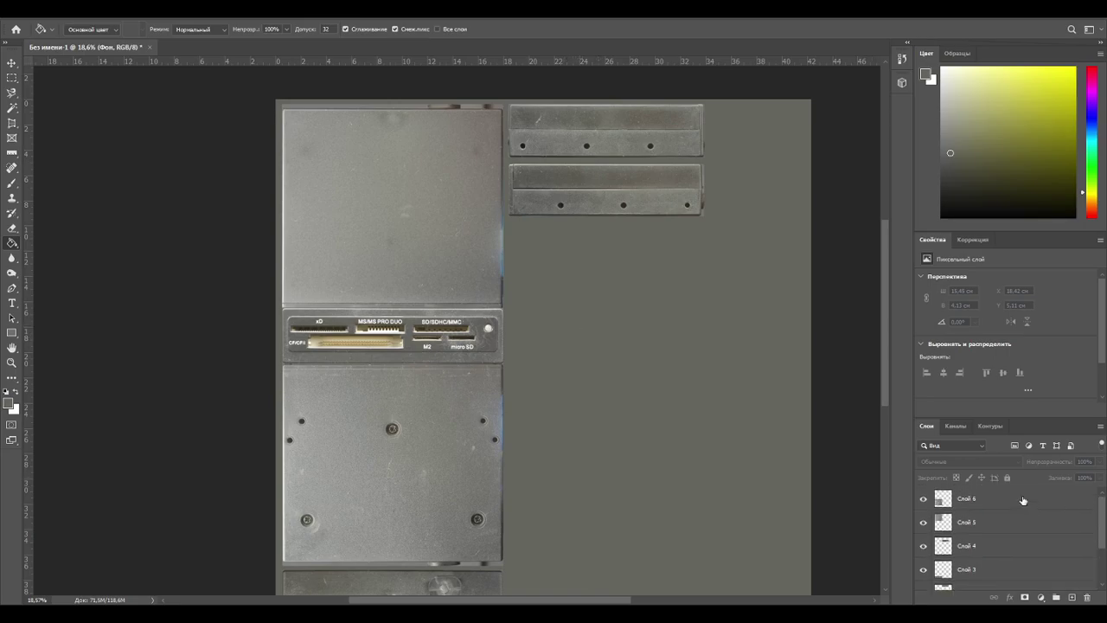
{"action": "left_click", "coordinate": [1023, 500]}
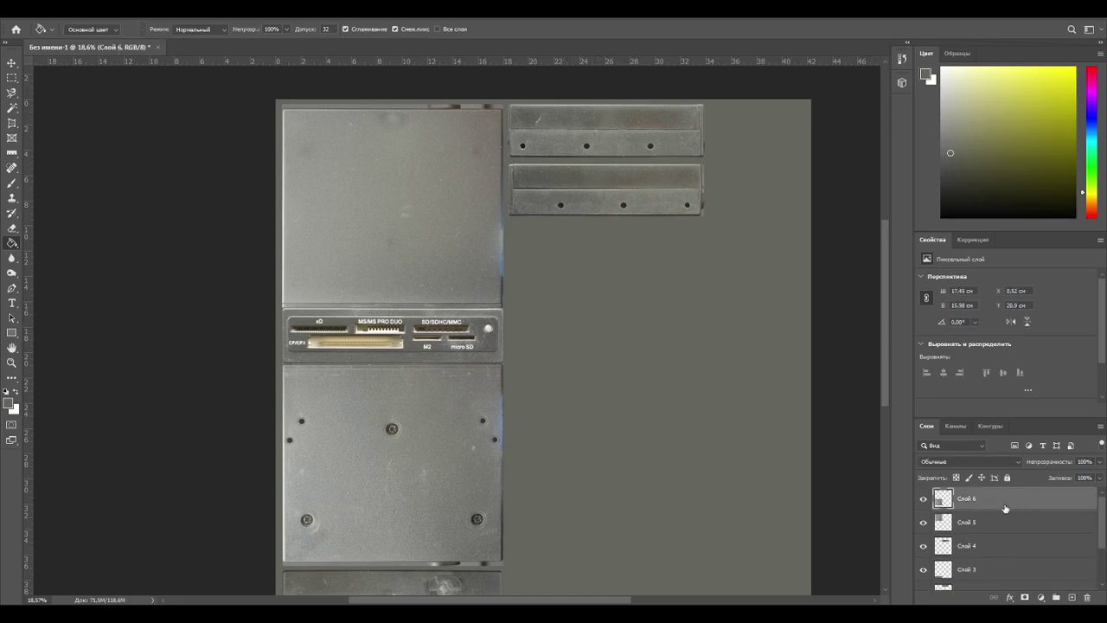
{"action": "left_click", "coordinate": [11, 78]}
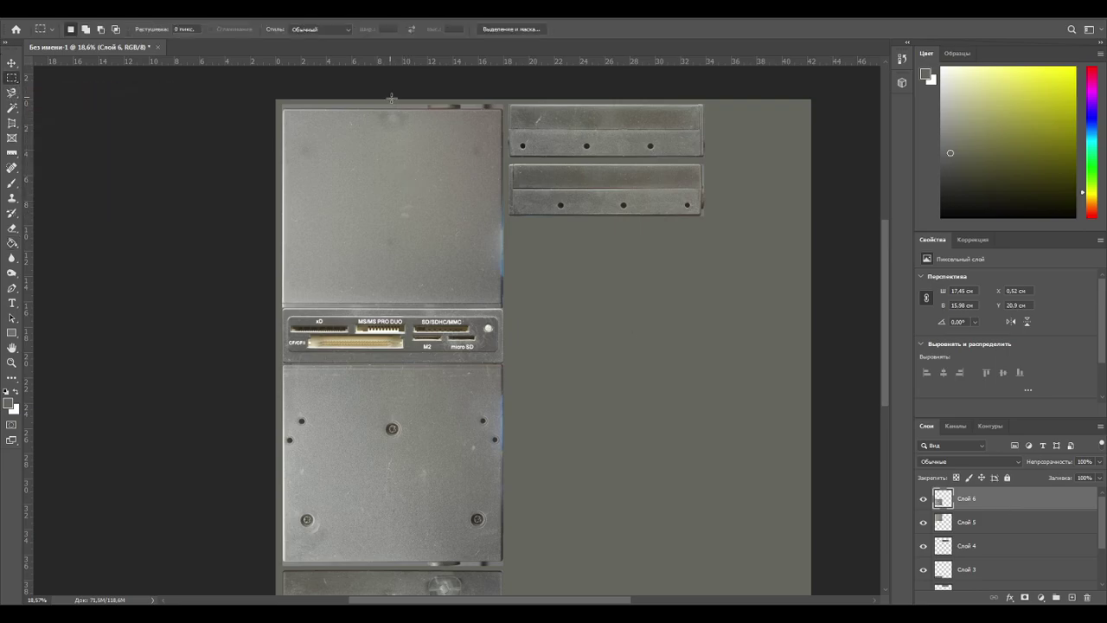
{"action": "scroll", "coordinate": [381, 96], "scroll_direction": "up", "scroll_amount": 5, "text": "alt"}
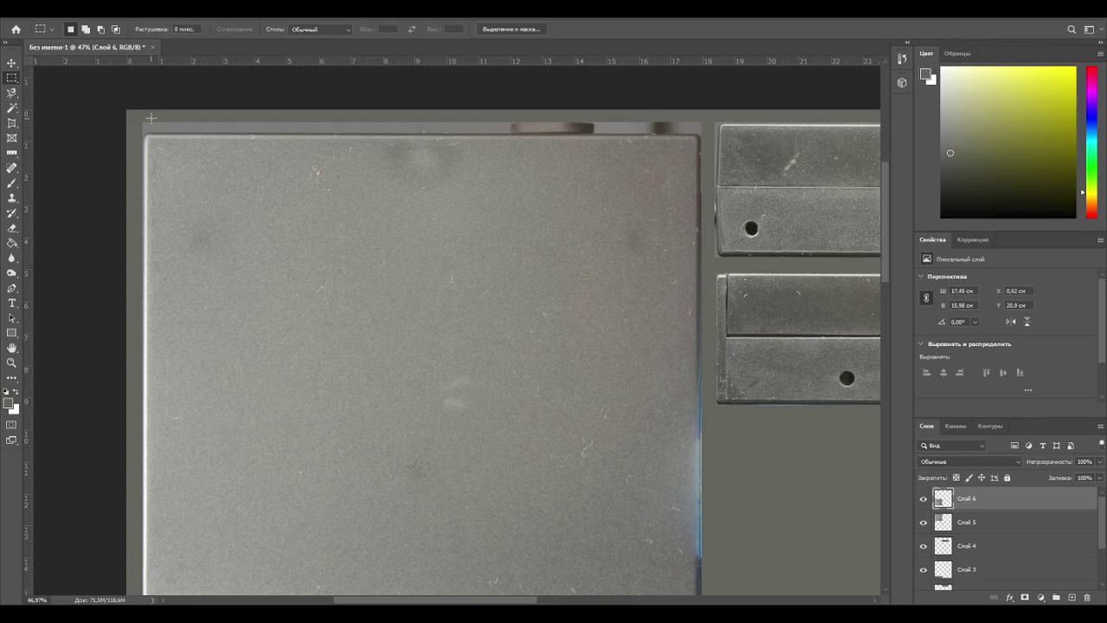
{"action": "left_click_drag", "start_coordinate": [126, 110], "coordinate": [511, 133]}
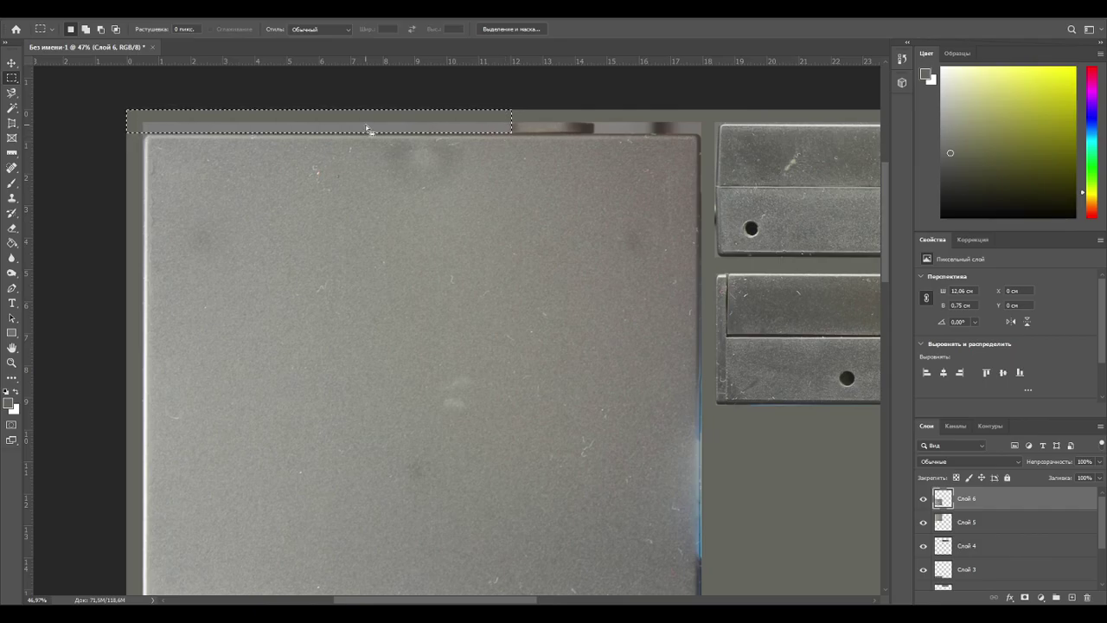
{"action": "key", "text": "d"}
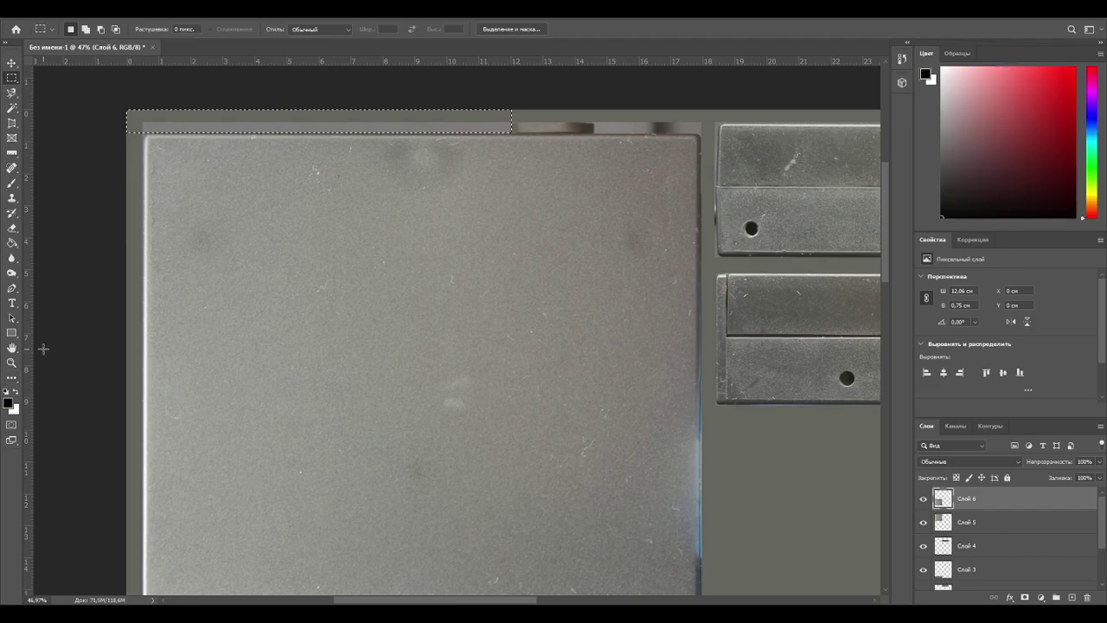
{"action": "key", "text": "b"}
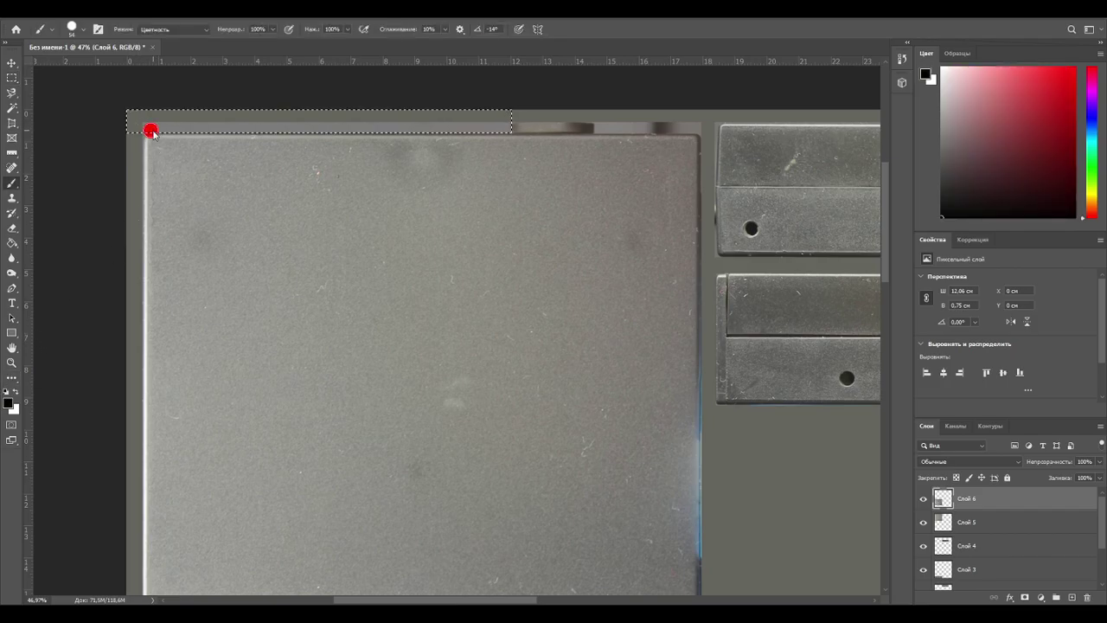
{"action": "left_click_drag", "start_coordinate": [321, 120], "coordinate": [323, 123]}
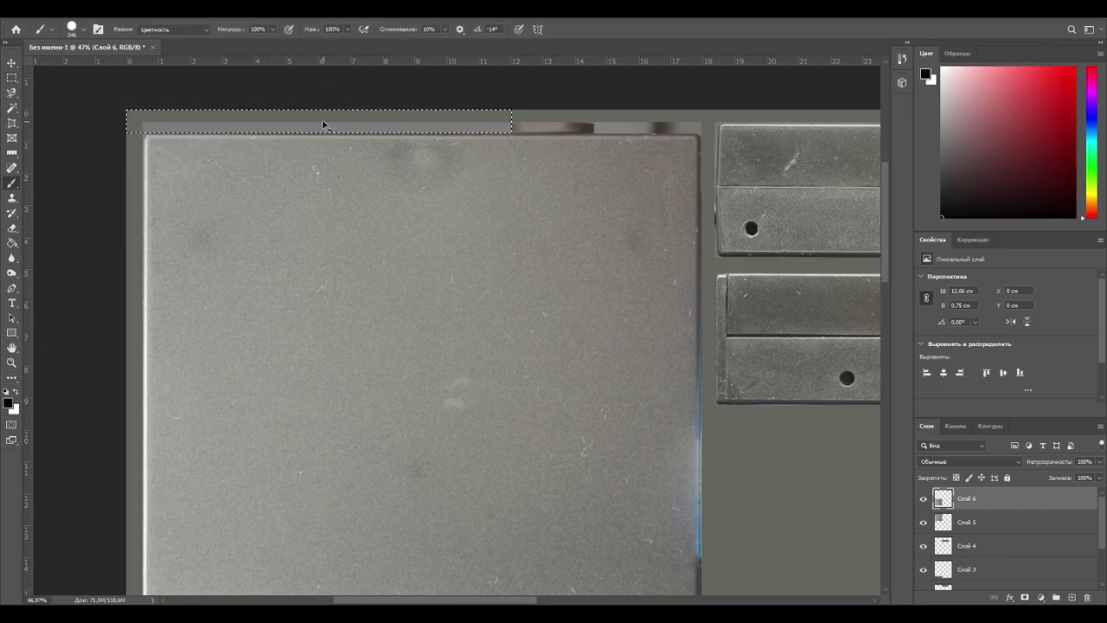
{"action": "left_click", "coordinate": [1026, 597]}
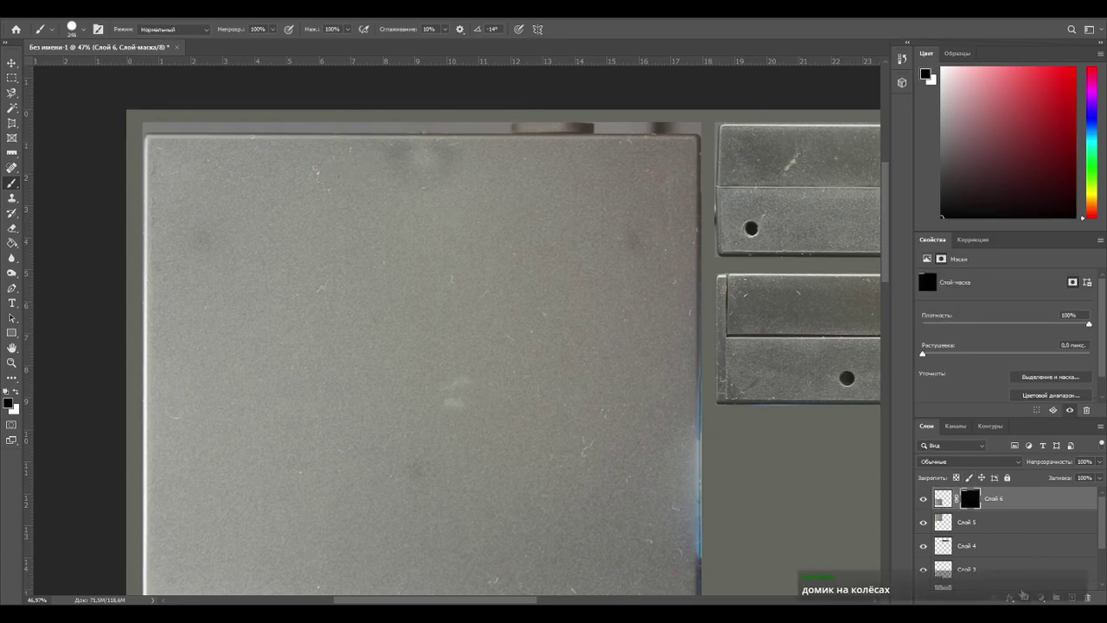
{"action": "left_click", "coordinate": [11, 77]}
{"action": "left_click_drag", "start_coordinate": [126, 109], "coordinate": [510, 133]}
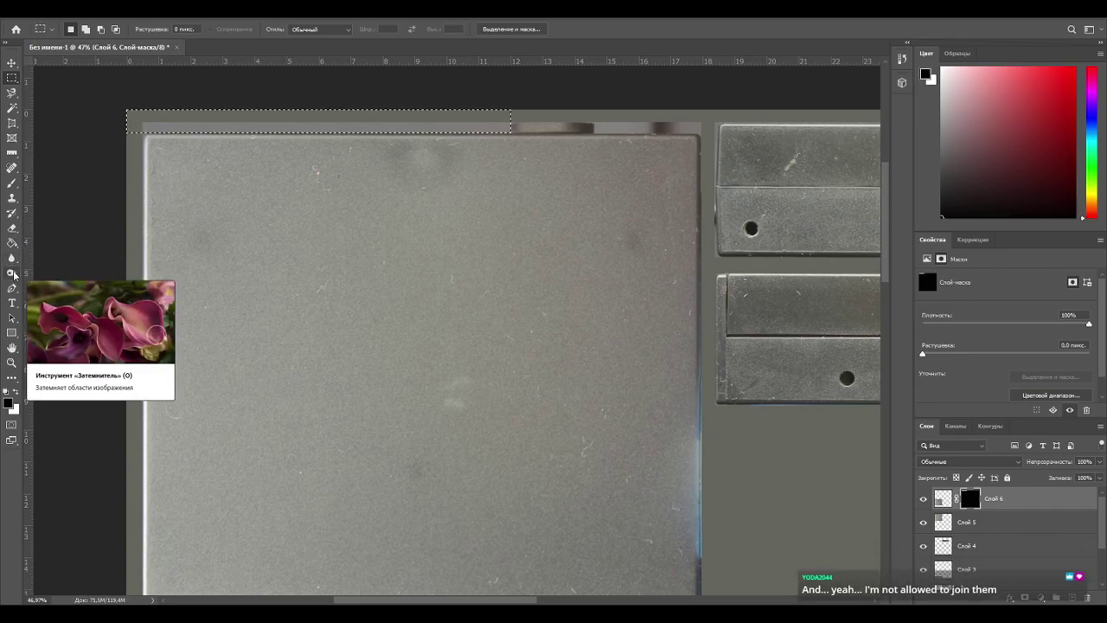
{"action": "key", "text": "b"}
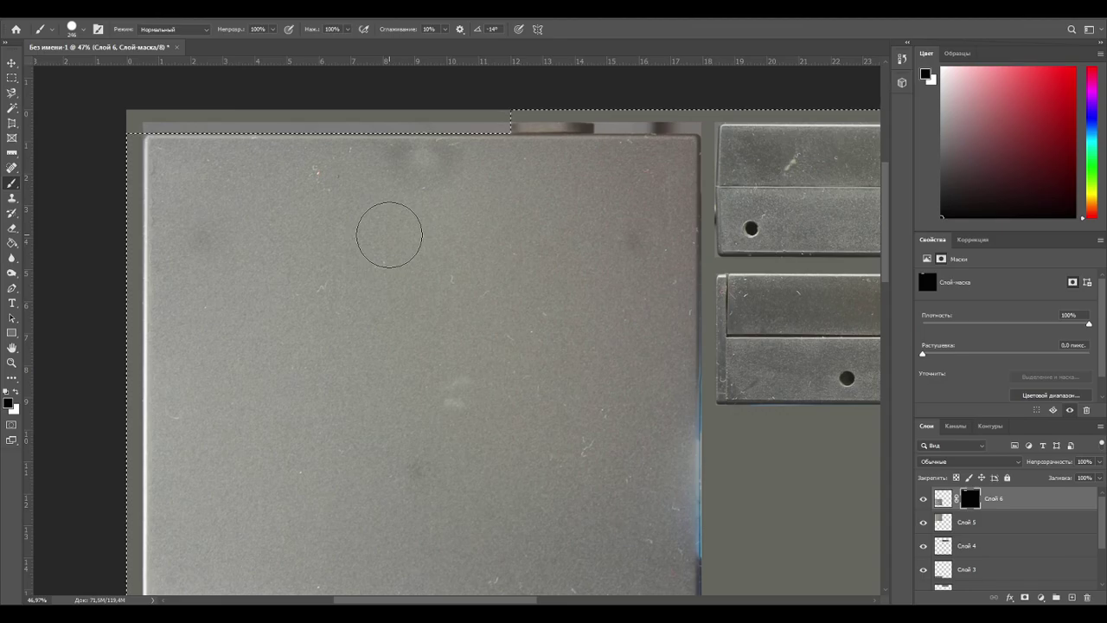
{"action": "key", "text": "ctrl+d"}
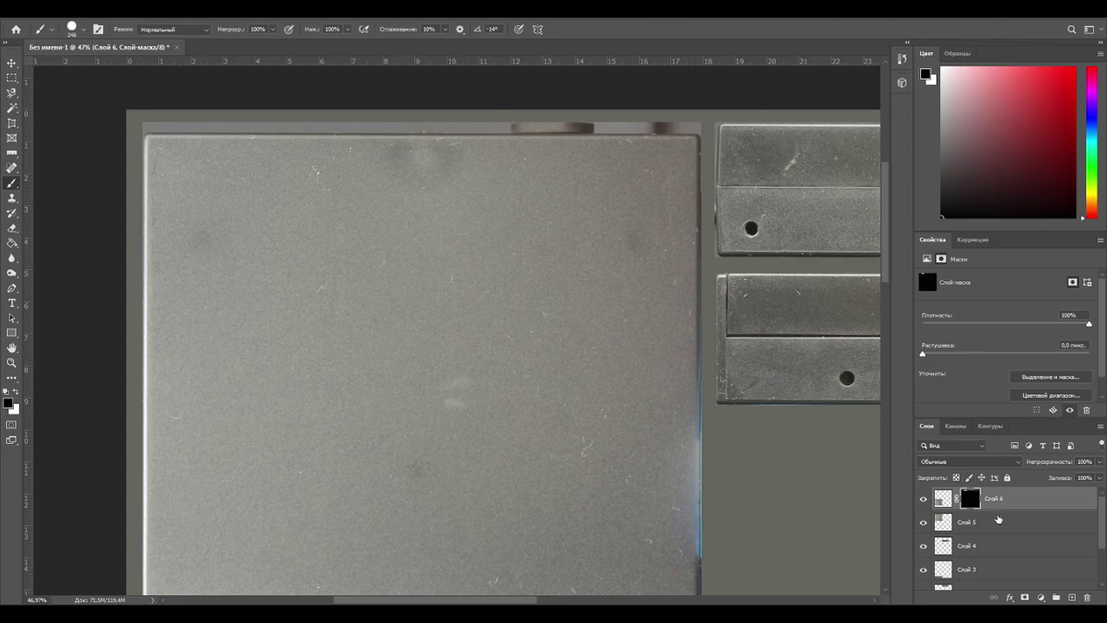
Remove the layer mask from Слой 6, applying it to the layer's pixels.
{"action": "left_click", "coordinate": [1087, 597]}
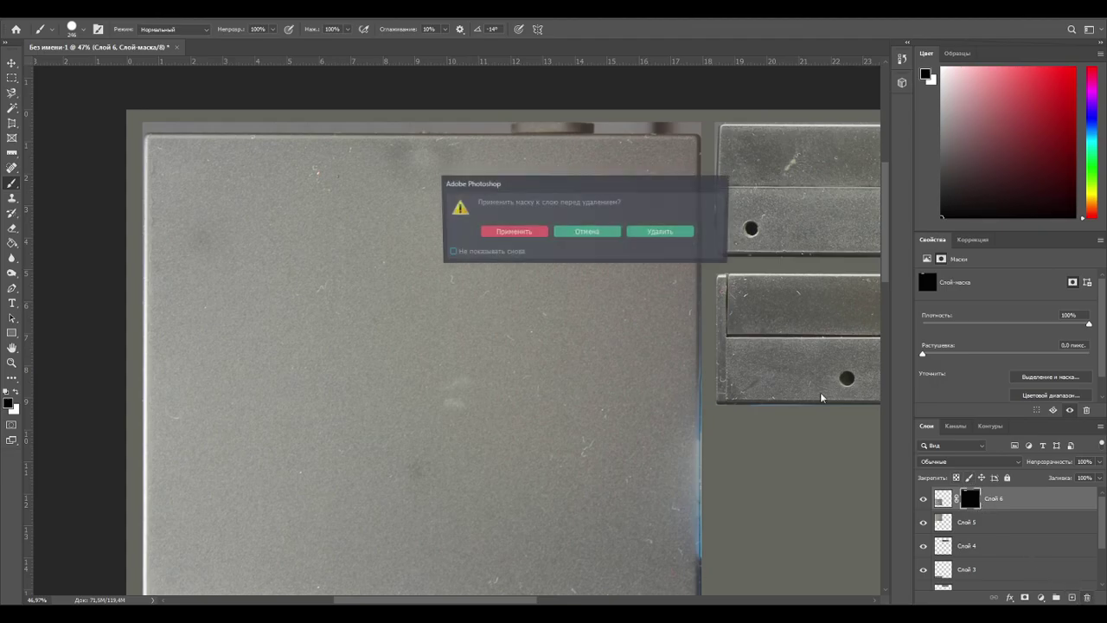
{"action": "left_click", "coordinate": [519, 232]}
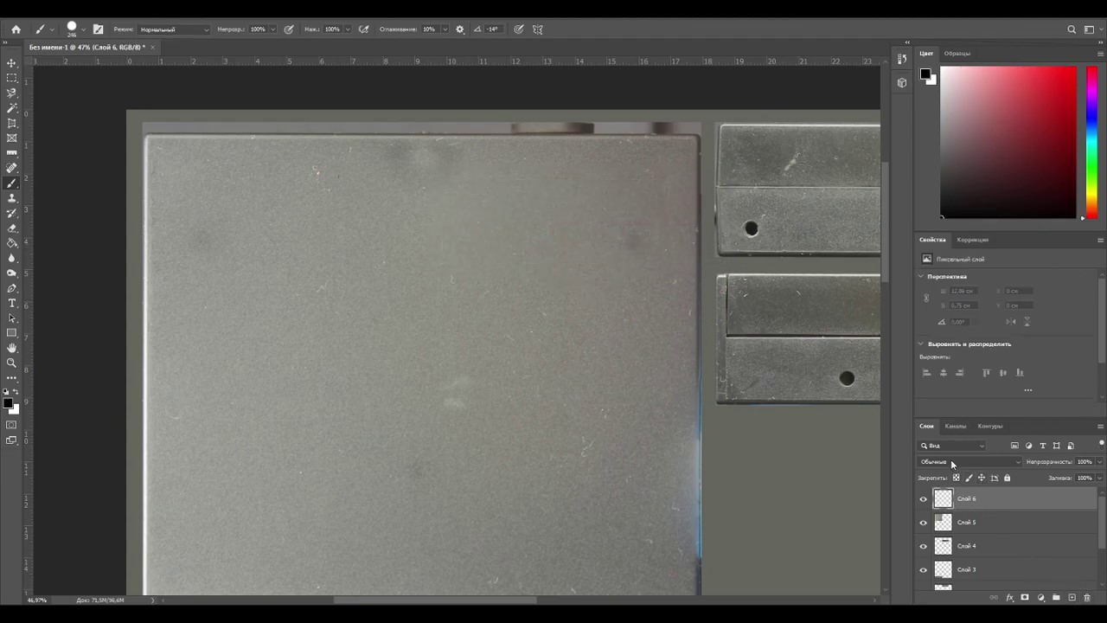
{"action": "left_click", "coordinate": [1026, 596]}
{"action": "right_click_drag", "start_coordinate": [217, 109], "coordinate": [190, 121], "text": "alt"}
{"action": "scroll", "coordinate": [394, 119], "scroll_direction": "up", "scroll_amount": 5, "text": "alt"}
{"action": "left_click_drag", "start_coordinate": [217, 158], "coordinate": [316, 195]}
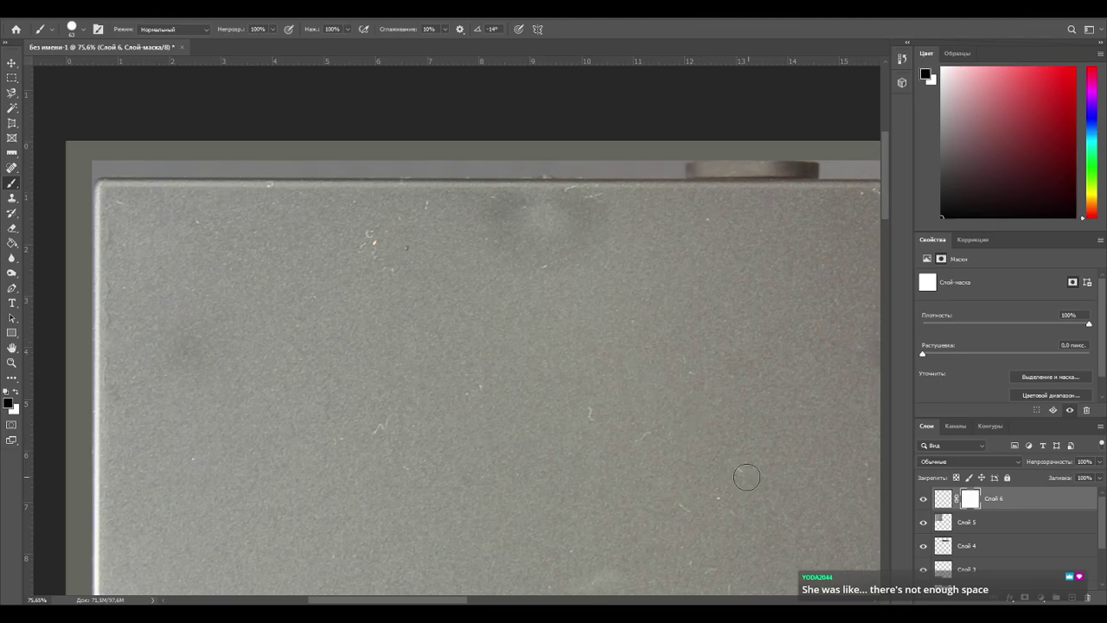
{"action": "left_click", "coordinate": [1088, 598]}
{"action": "left_click", "coordinate": [593, 235]}
{"action": "left_click", "coordinate": [943, 500]}
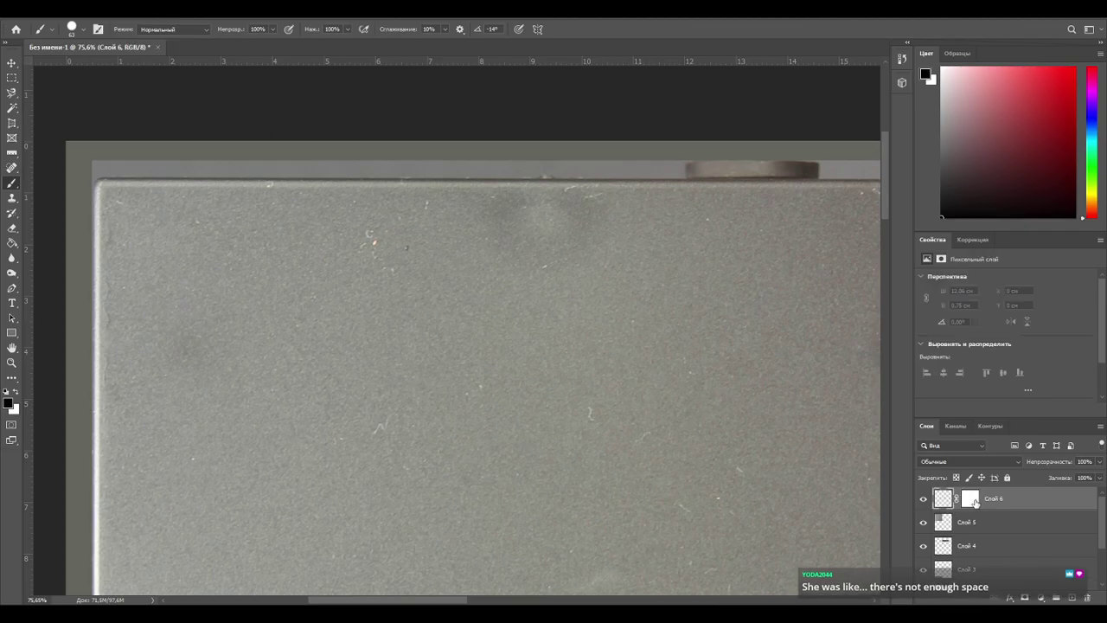
{"action": "left_click", "coordinate": [1086, 597]}
{"action": "left_click", "coordinate": [537, 232]}
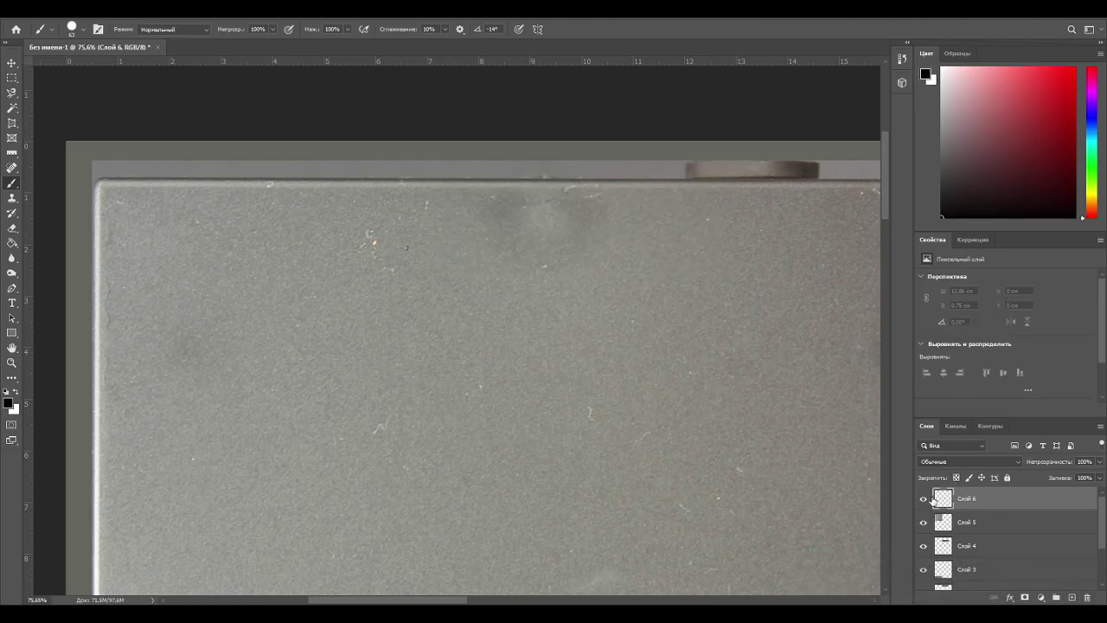
Add a layer mask to Слой 5 and paint out the light gray strip above the plain face, up to the first round foot.
{"action": "scroll", "coordinate": [754, 412], "scroll_direction": "down", "scroll_amount": 2, "text": "alt"}
{"action": "scroll", "coordinate": [754, 412], "scroll_direction": "down", "scroll_amount": 2, "text": "alt"}
{"action": "left_click_drag", "start_coordinate": [754, 426], "coordinate": [549, 222]}
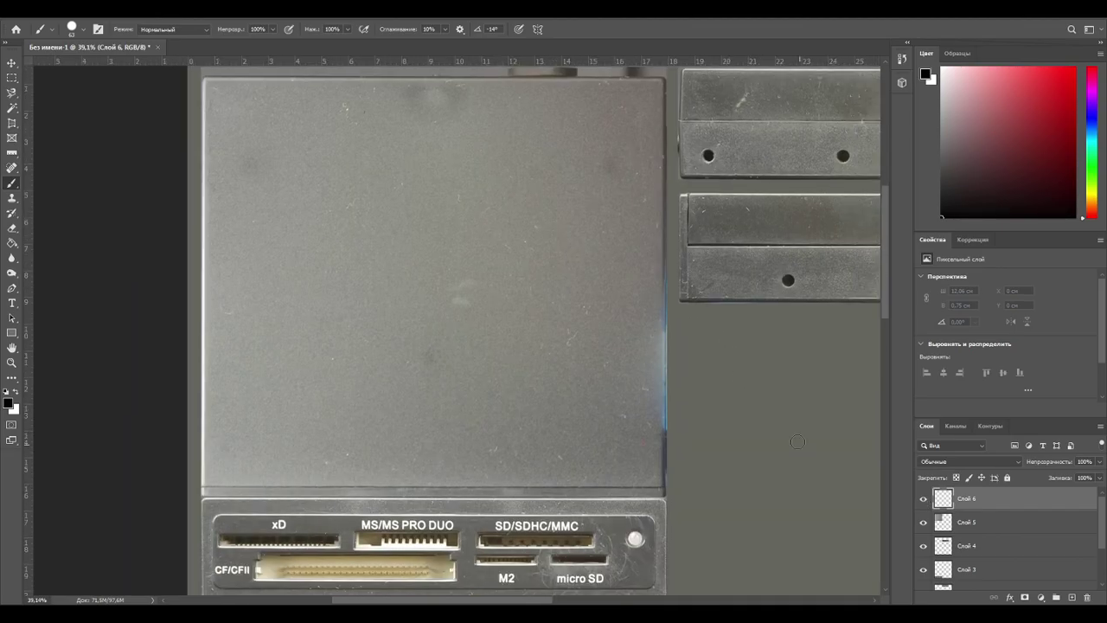
{"action": "left_click", "coordinate": [942, 522]}
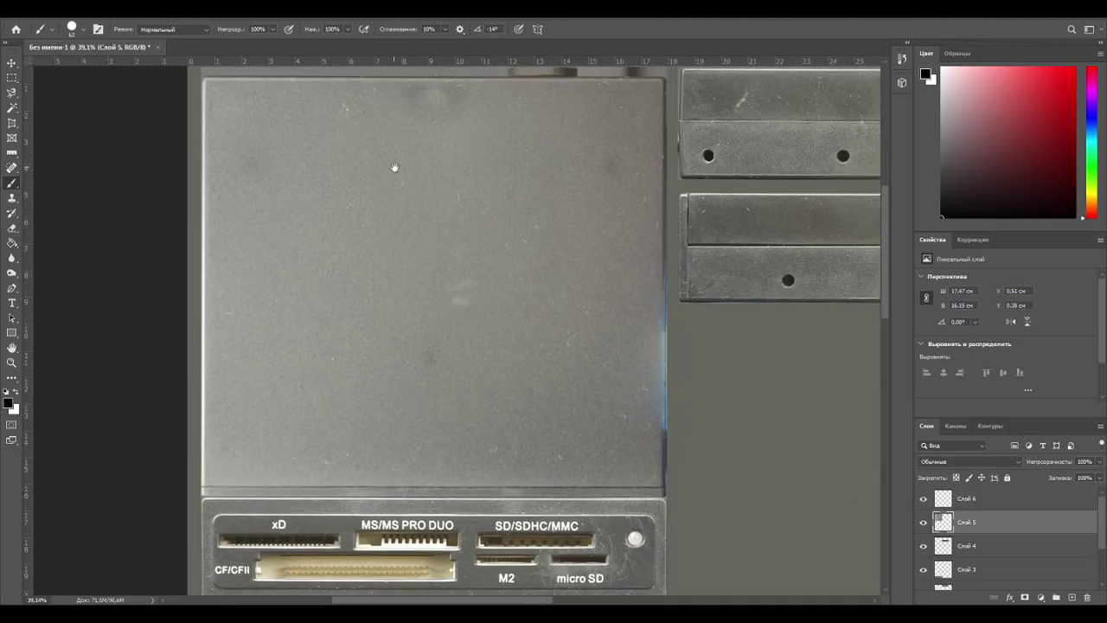
{"action": "left_click_drag", "start_coordinate": [398, 173], "coordinate": [481, 280]}
{"action": "scroll", "coordinate": [447, 264], "scroll_direction": "up", "scroll_amount": 1, "text": "alt"}
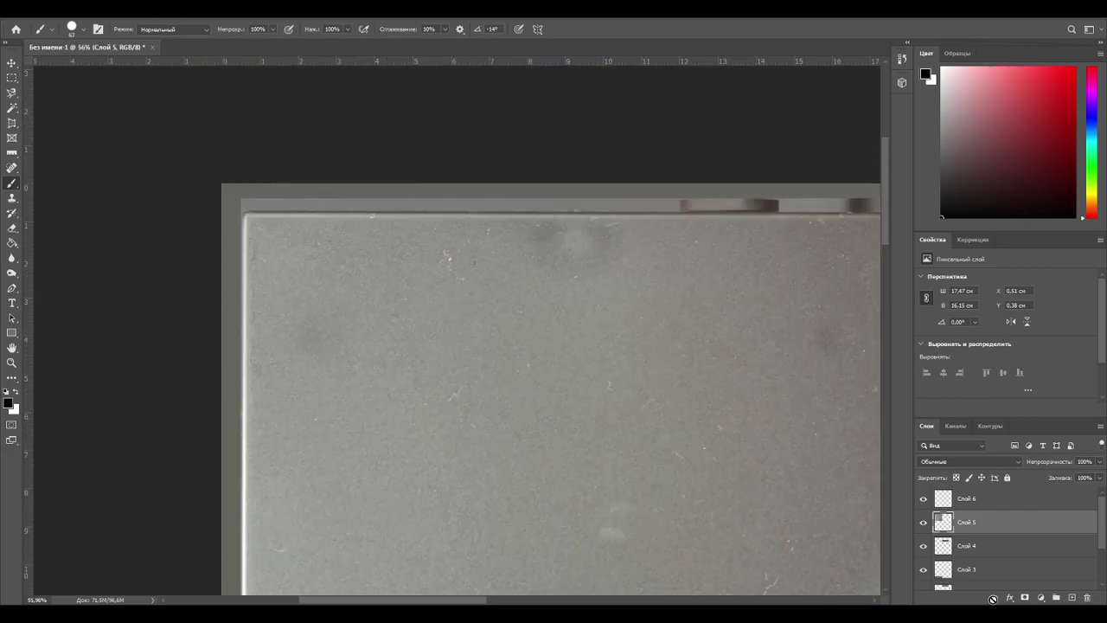
{"action": "left_click", "coordinate": [1025, 598]}
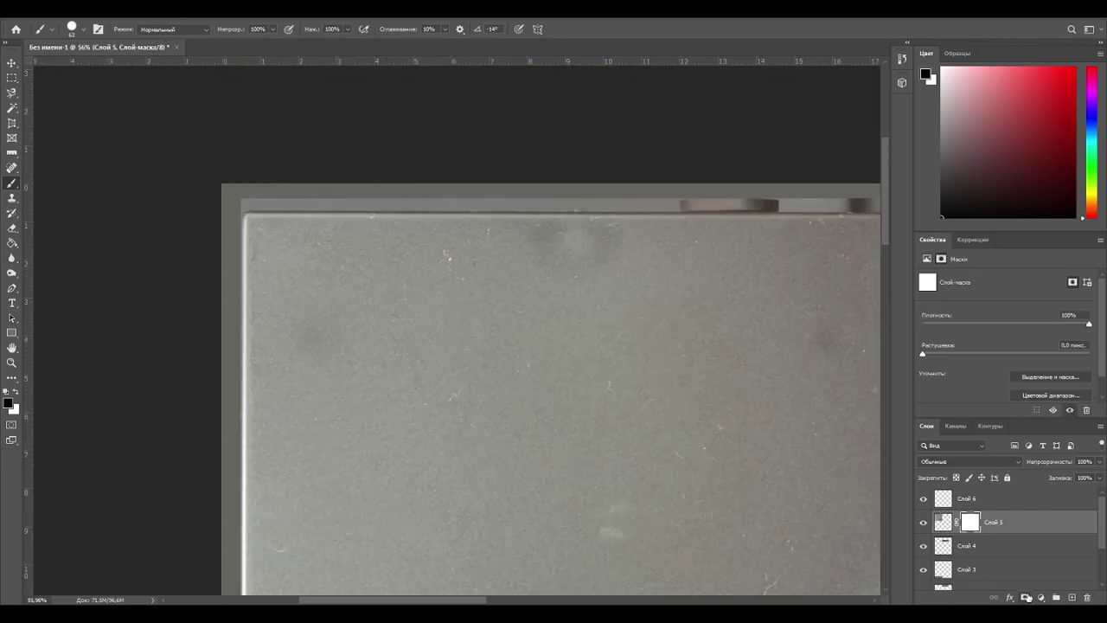
{"action": "left_click", "coordinate": [246, 202]}
{"action": "left_click", "coordinate": [670, 201], "text": "shift"}
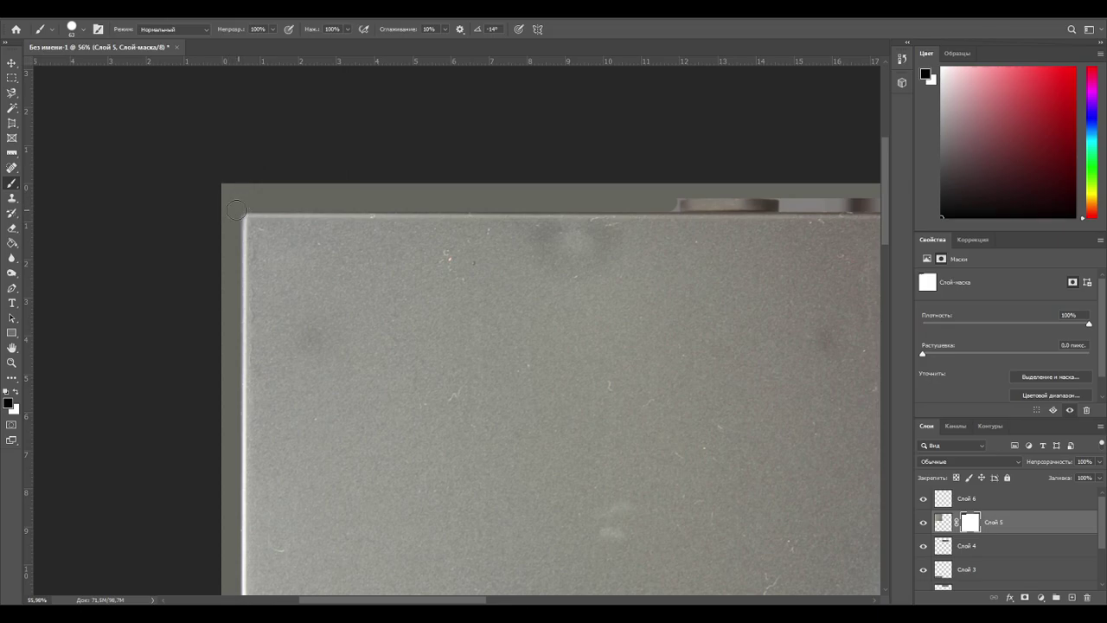
Mask out the leftover gray along the near edge of the first round foot with a smaller brush.
{"action": "scroll", "coordinate": [383, 247], "scroll_direction": "up", "scroll_amount": 5, "text": "alt"}
{"action": "right_click_drag", "start_coordinate": [497, 200], "coordinate": [484, 212], "text": "alt"}
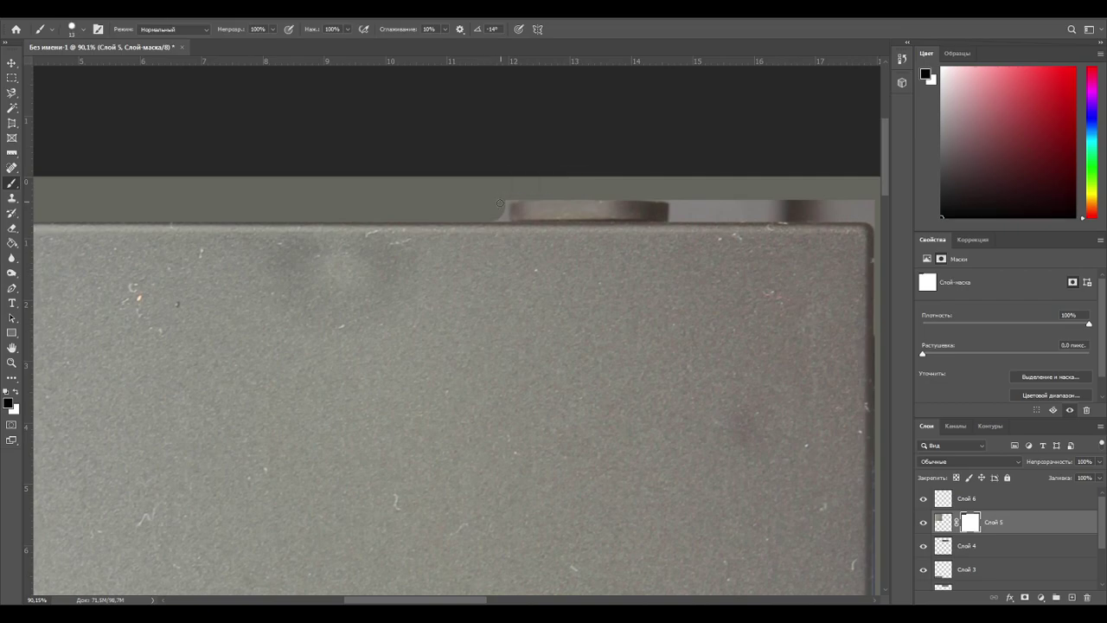
{"action": "left_click_drag", "start_coordinate": [506, 201], "coordinate": [506, 218]}
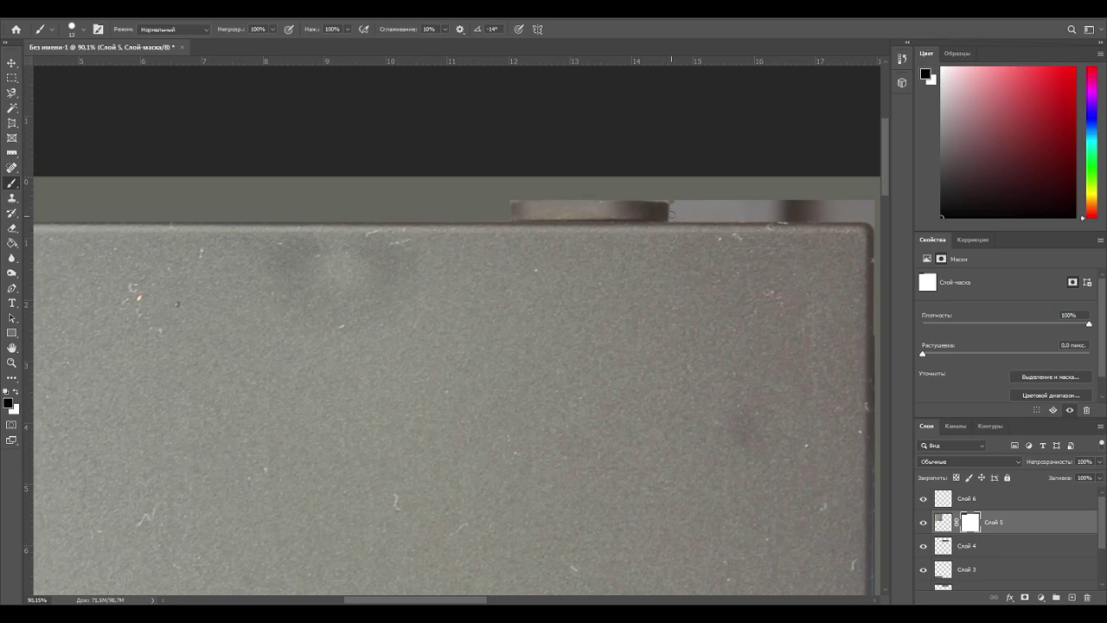
Paint out the gray strip and partial second foot above the plain face on Слой 5's mask, using a 47 px brush.
{"action": "left_click_drag", "start_coordinate": [656, 261], "coordinate": [506, 278]}
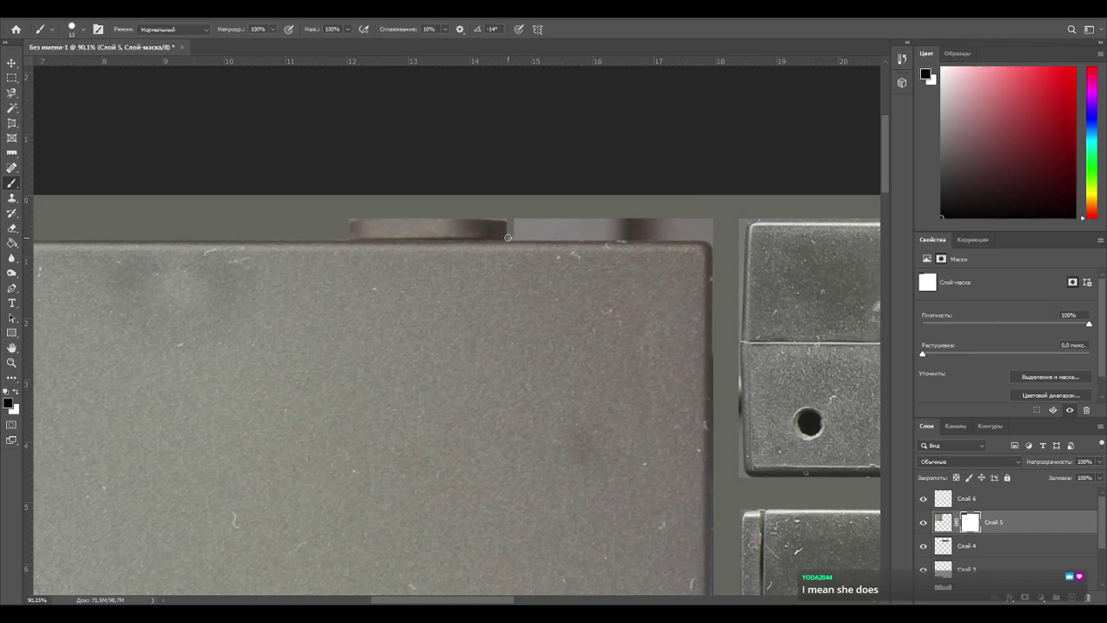
{"action": "left_click", "coordinate": [705, 236], "text": "shift"}
{"action": "right_click_drag", "start_coordinate": [679, 235], "coordinate": [692, 234], "text": "alt"}
{"action": "left_click", "coordinate": [704, 227]}
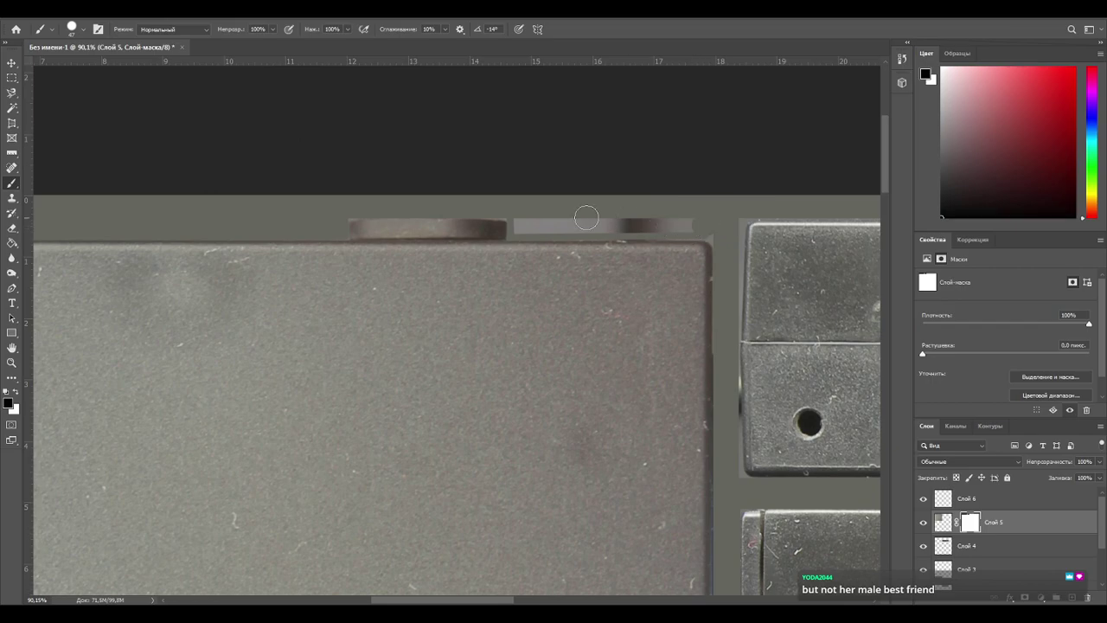
{"action": "left_click", "coordinate": [520, 226], "text": "shift"}
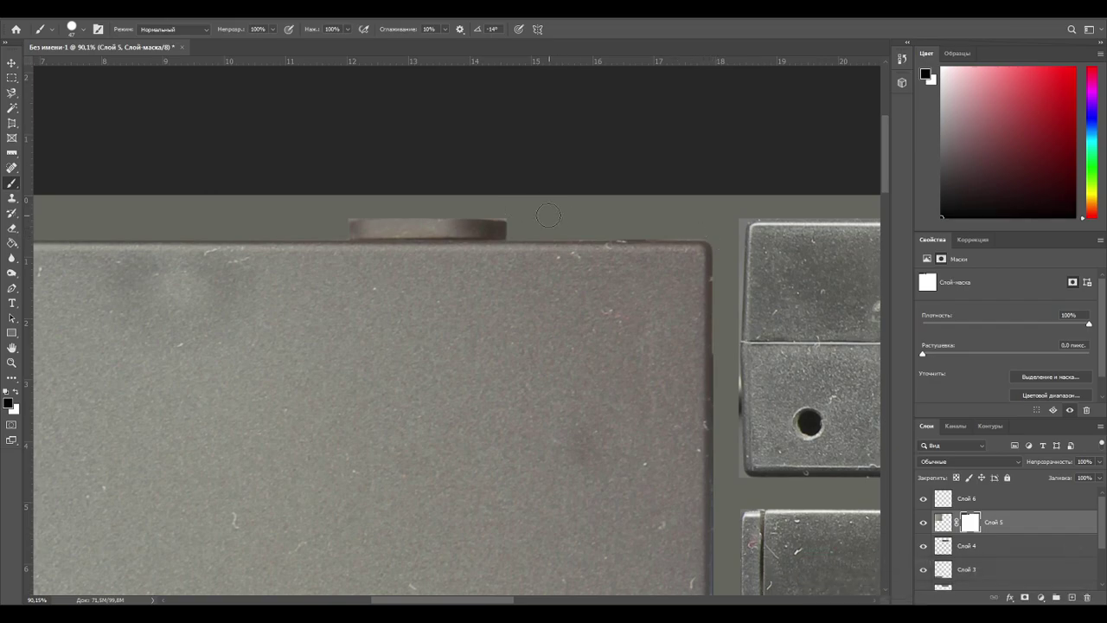
Mask out the thin leftover fringe along the plain face's right edge down to the card slot panel with a 21 px brush.
{"action": "left_click_drag", "start_coordinate": [571, 257], "coordinate": [306, 239]}
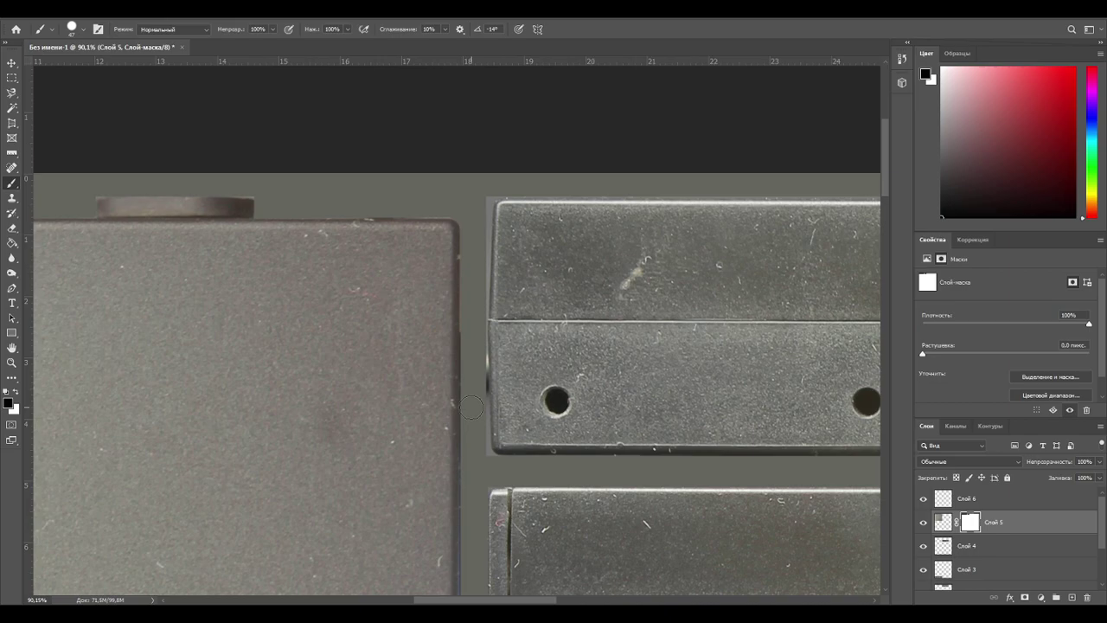
{"action": "scroll", "coordinate": [452, 440], "scroll_direction": "down", "scroll_amount": 7, "text": "alt"}
{"action": "left_click_drag", "start_coordinate": [422, 477], "coordinate": [480, 244]}
{"action": "left_click_drag", "start_coordinate": [487, 425], "coordinate": [465, 434]}
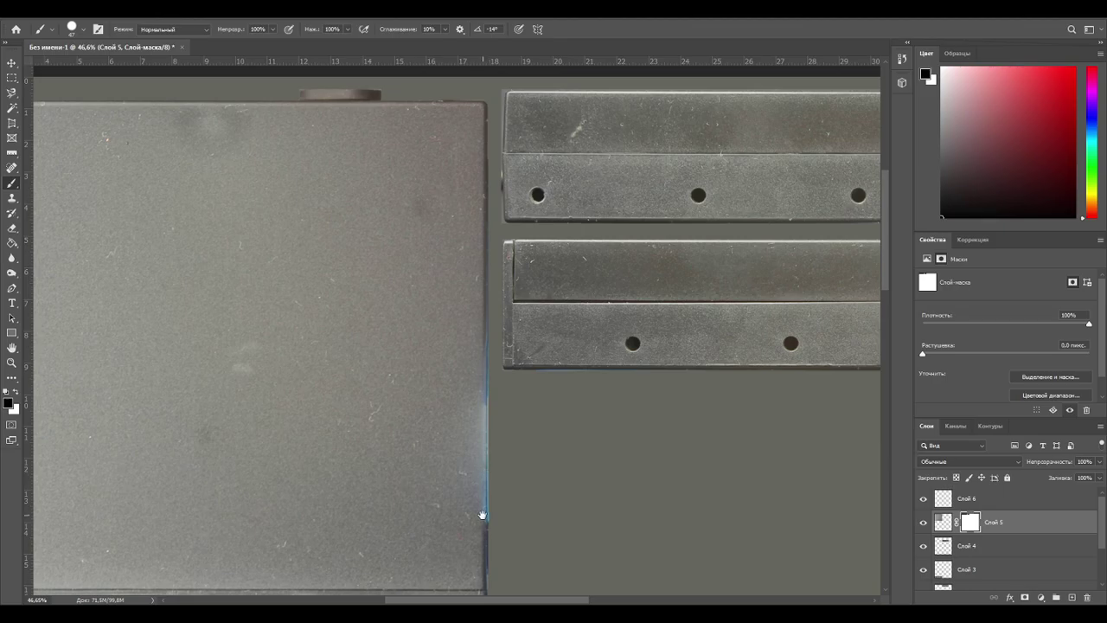
{"action": "left_click_drag", "start_coordinate": [482, 512], "coordinate": [468, 429]}
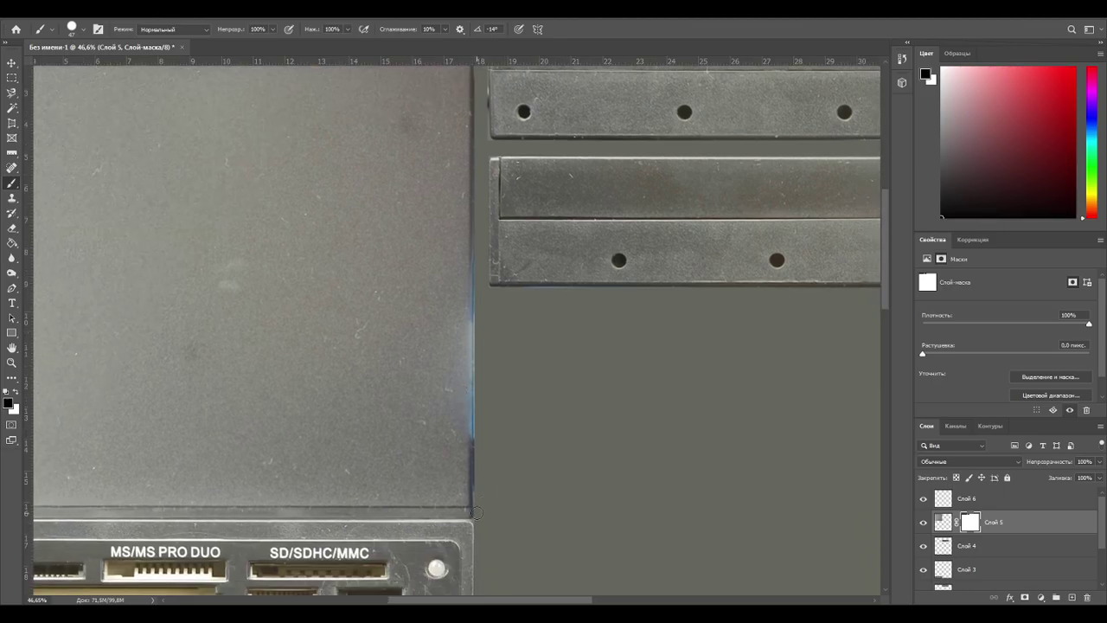
{"action": "right_click_drag", "start_coordinate": [480, 513], "coordinate": [475, 516], "text": "alt"}
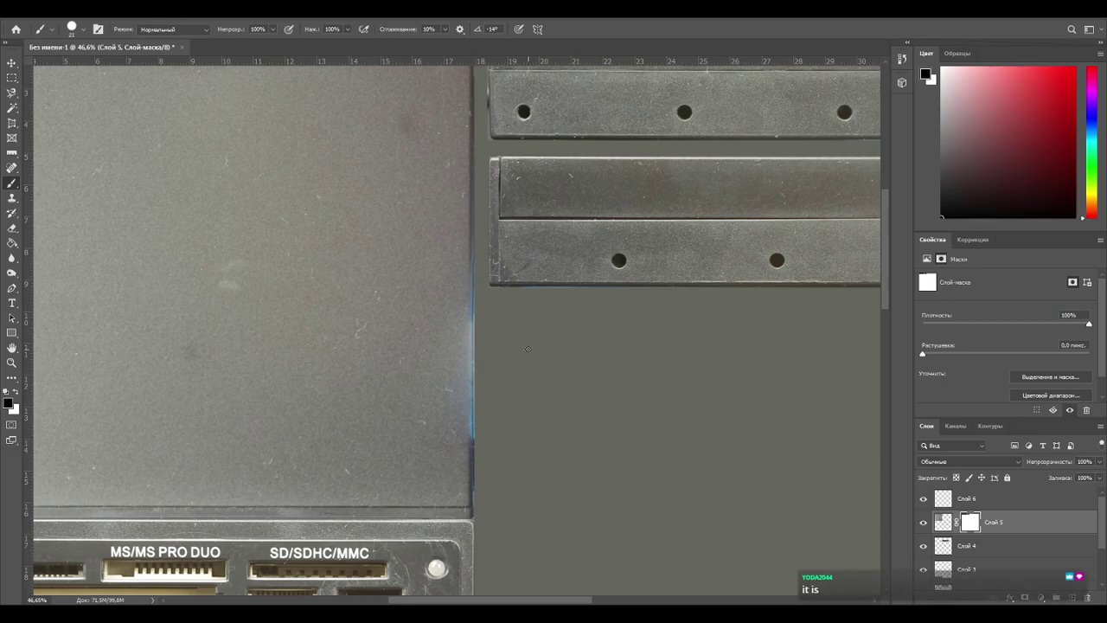
{"action": "scroll", "coordinate": [528, 348], "scroll_direction": "up", "scroll_amount": 3}
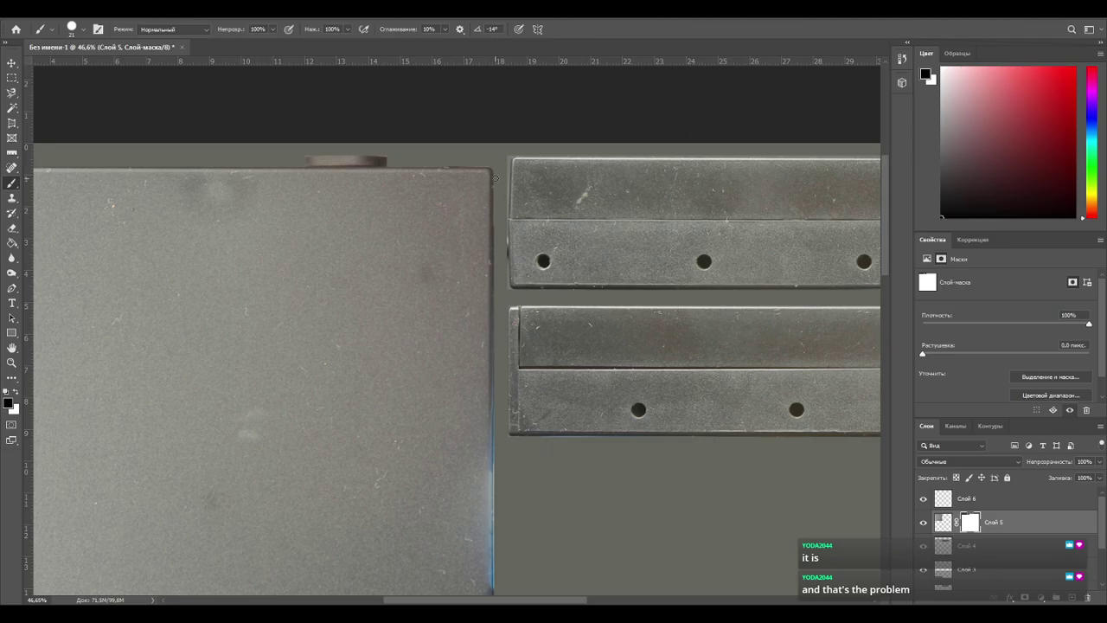
{"action": "left_click_drag", "start_coordinate": [459, 228], "coordinate": [425, 199]}
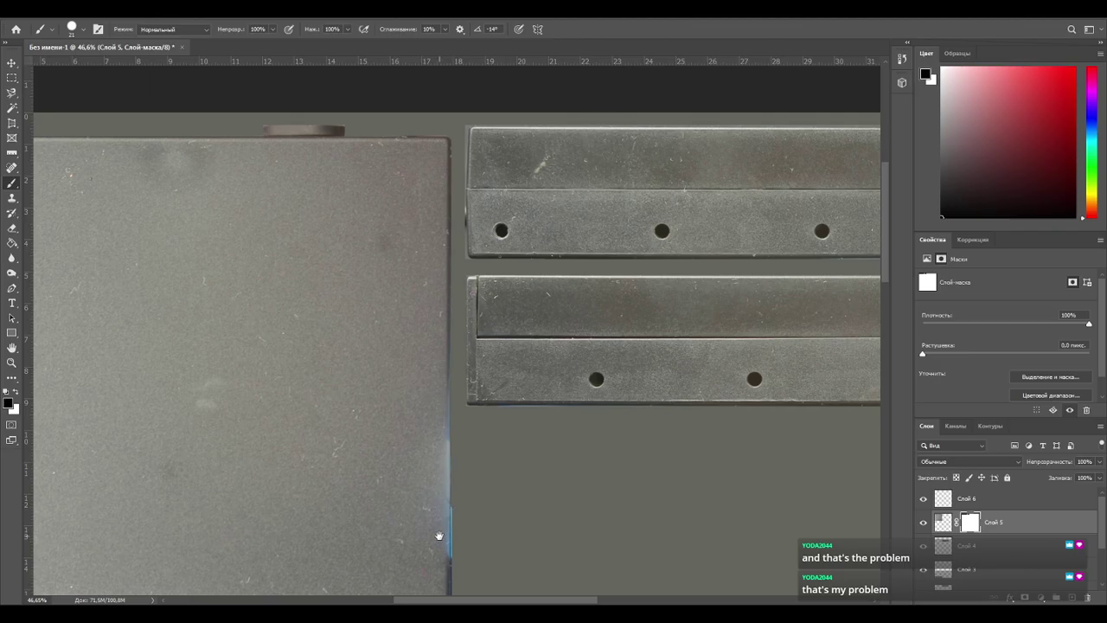
{"action": "left_click_drag", "start_coordinate": [440, 529], "coordinate": [424, 380]}
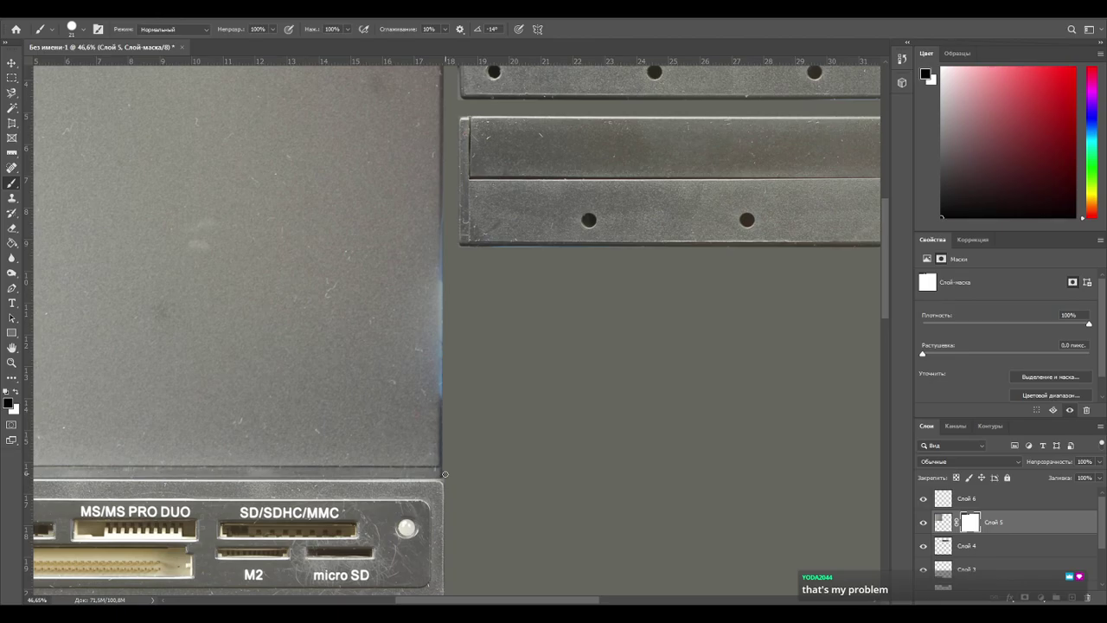
{"action": "left_click_drag", "start_coordinate": [437, 485], "coordinate": [435, 382]}
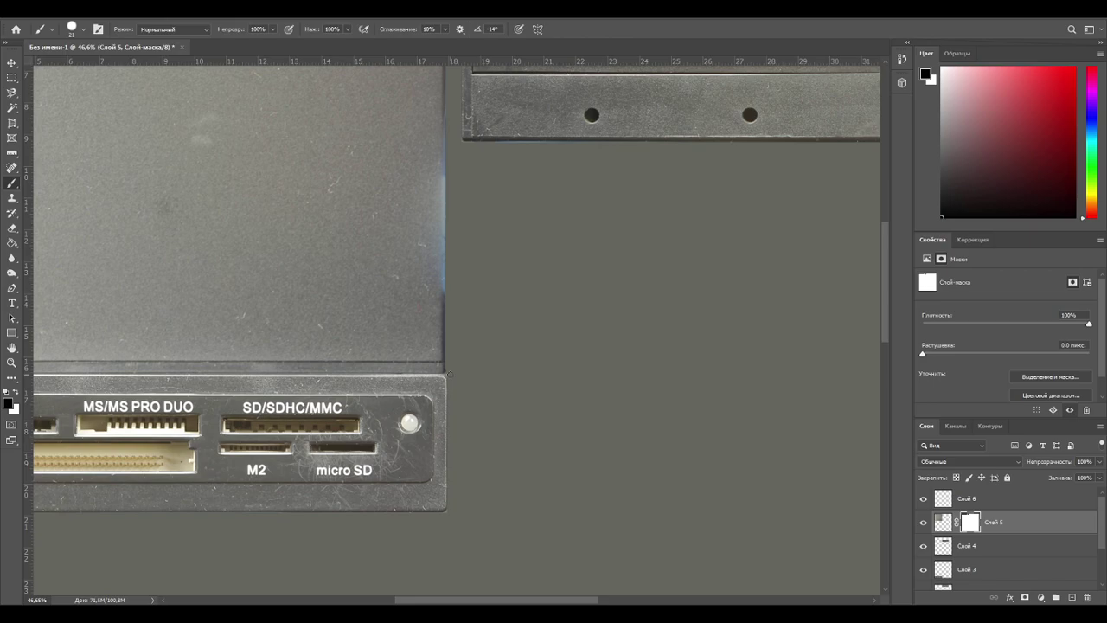
Examine the whole sheet and the layer stack for the missing lower panel, checking the visibility of Фон and the contents of Слой 6.
{"action": "scroll", "coordinate": [448, 373], "scroll_direction": "down", "scroll_amount": 3, "text": "alt"}
{"action": "left_click_drag", "start_coordinate": [375, 462], "coordinate": [412, 280]}
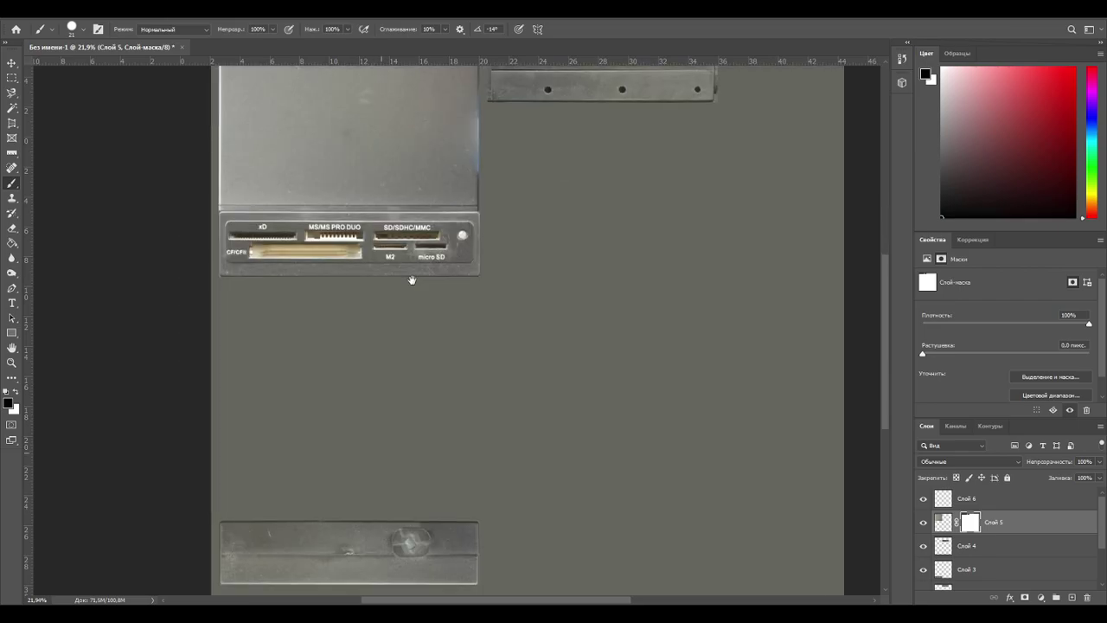
{"action": "left_click_drag", "start_coordinate": [1101, 512], "coordinate": [1102, 513]}
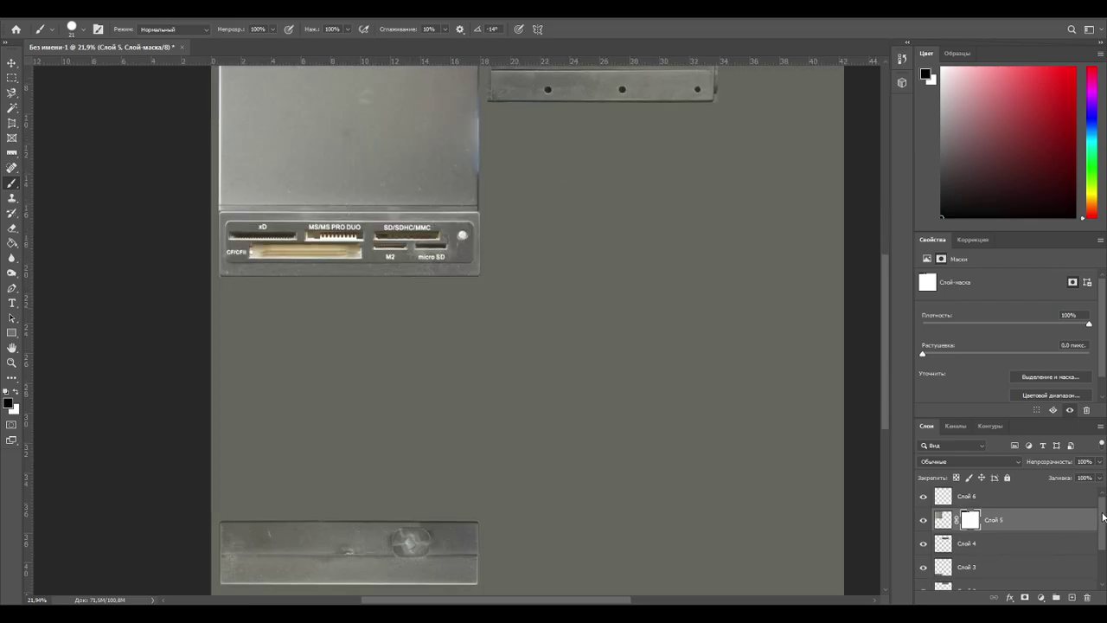
{"action": "scroll", "coordinate": [1103, 517], "scroll_direction": "down", "scroll_amount": 2}
{"action": "scroll", "coordinate": [577, 378], "scroll_direction": "down", "scroll_amount": 2, "text": "alt"}
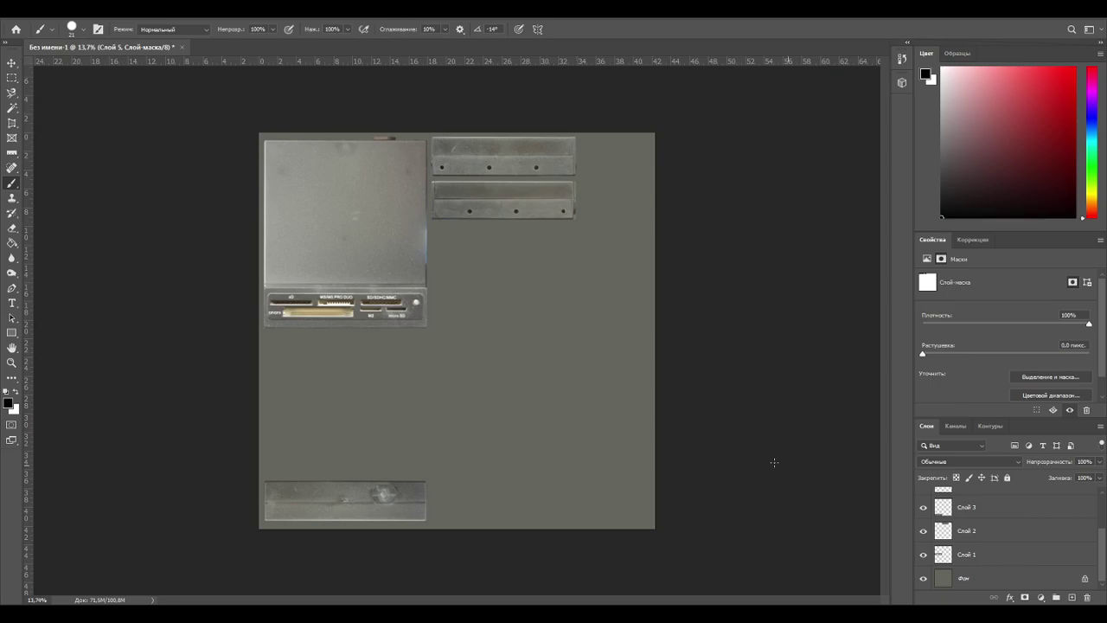
{"action": "scroll", "coordinate": [1100, 560], "scroll_direction": "up", "scroll_amount": 2}
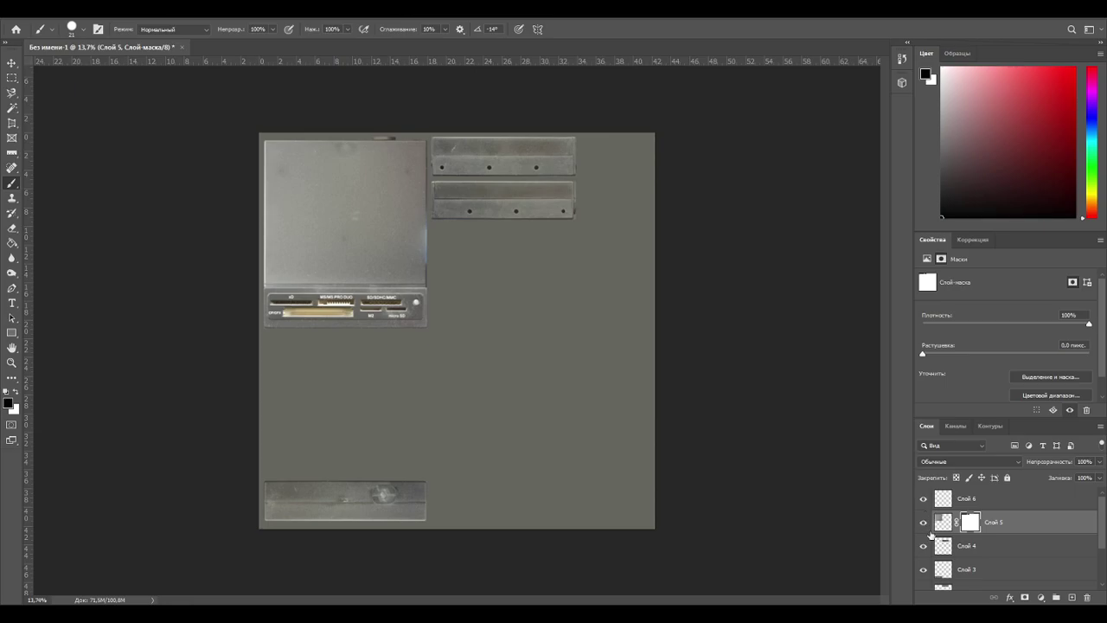
{"action": "left_click_drag", "start_coordinate": [1102, 509], "coordinate": [1103, 568]}
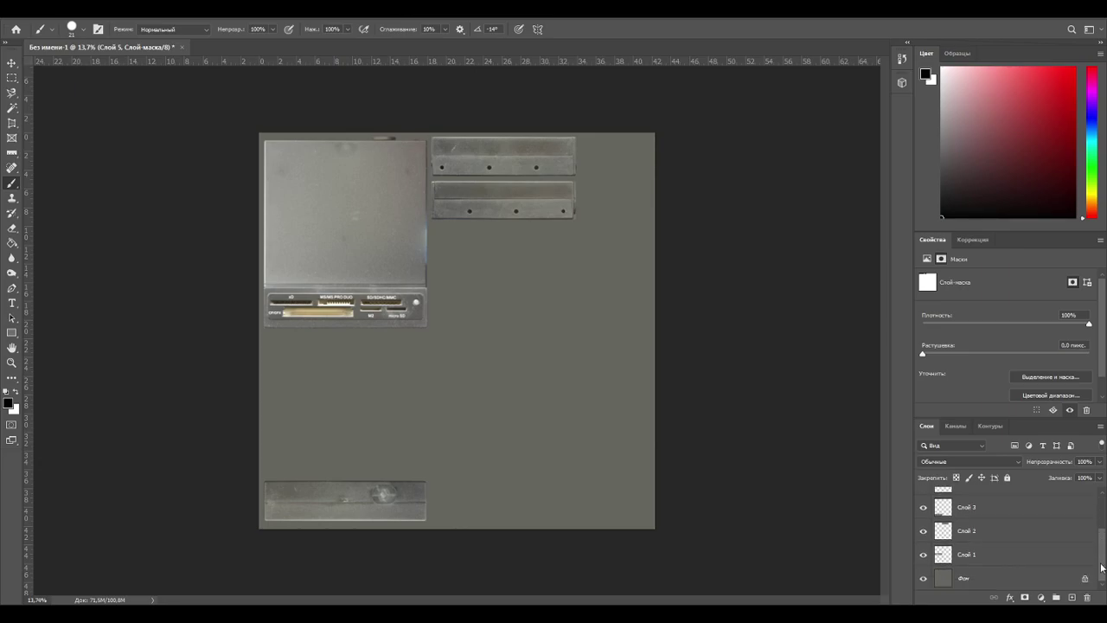
{"action": "left_click", "coordinate": [923, 578]}
{"action": "left_click", "coordinate": [923, 579]}
{"action": "left_click_drag", "start_coordinate": [1103, 556], "coordinate": [1103, 514]}
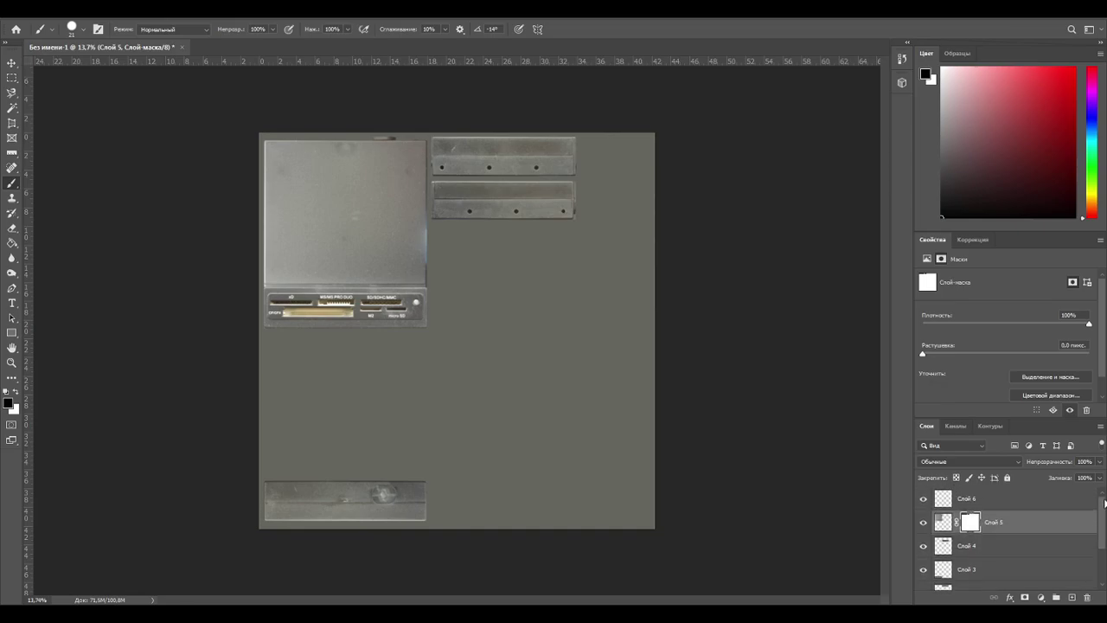
{"action": "left_click", "coordinate": [941, 496]}
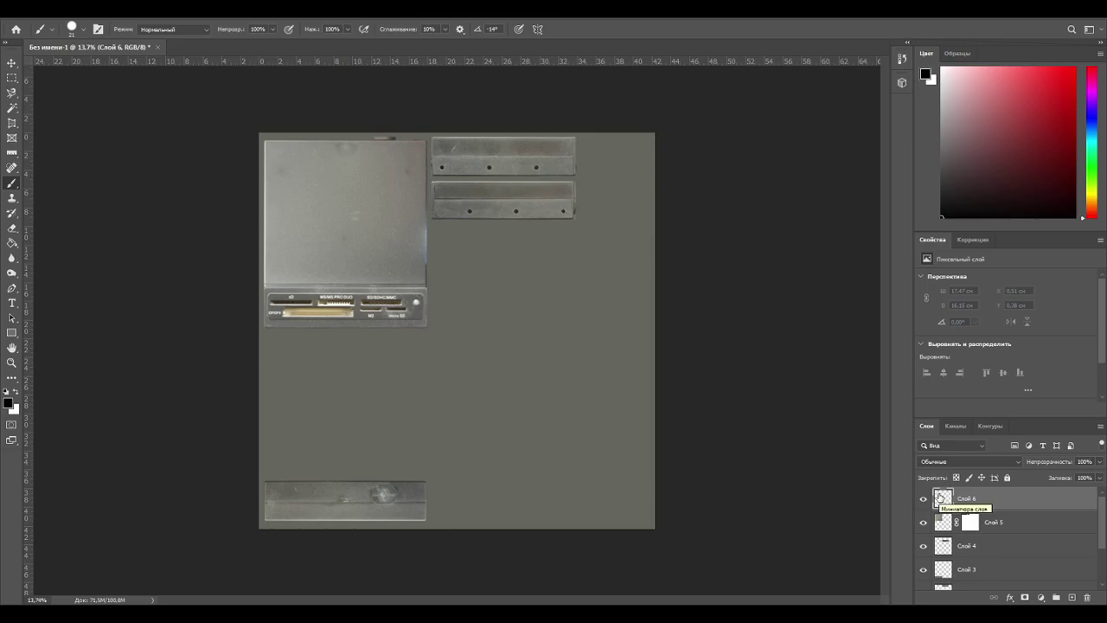
Roll the document history back to the rectangular selection state that precedes the layer masks, and deselect the area.
{"action": "left_click", "coordinate": [902, 59]}
{"action": "left_click_drag", "start_coordinate": [887, 99], "coordinate": [888, 88]}
{"action": "left_click", "coordinate": [851, 78]}
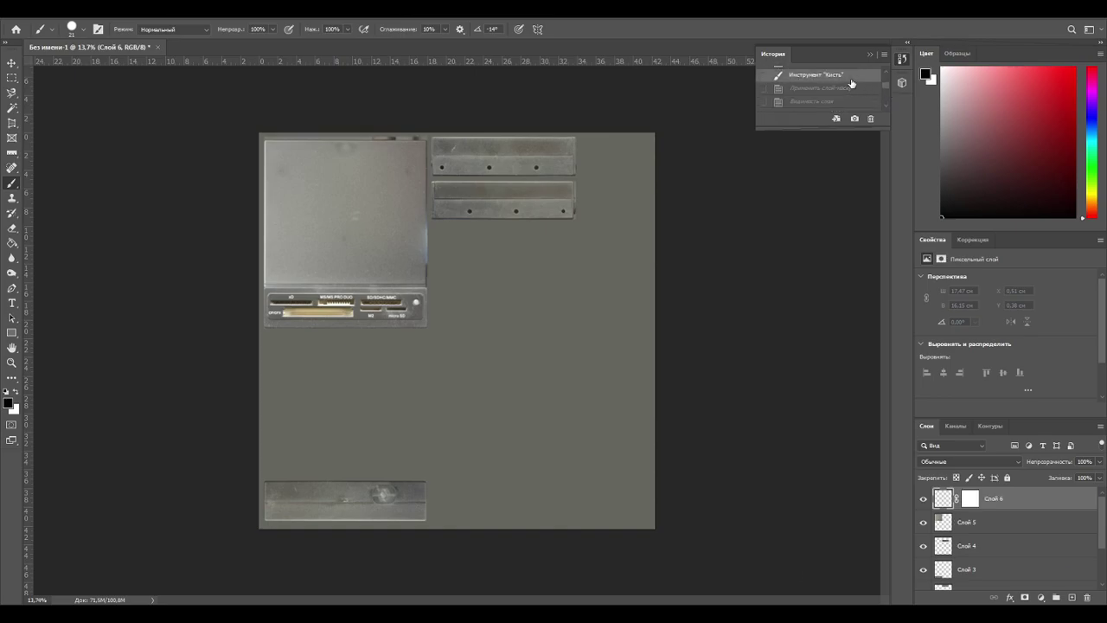
{"action": "scroll", "coordinate": [850, 88], "scroll_direction": "up", "scroll_amount": 1}
{"action": "left_click", "coordinate": [850, 90]}
{"action": "scroll", "coordinate": [849, 90], "scroll_direction": "up", "scroll_amount": 2}
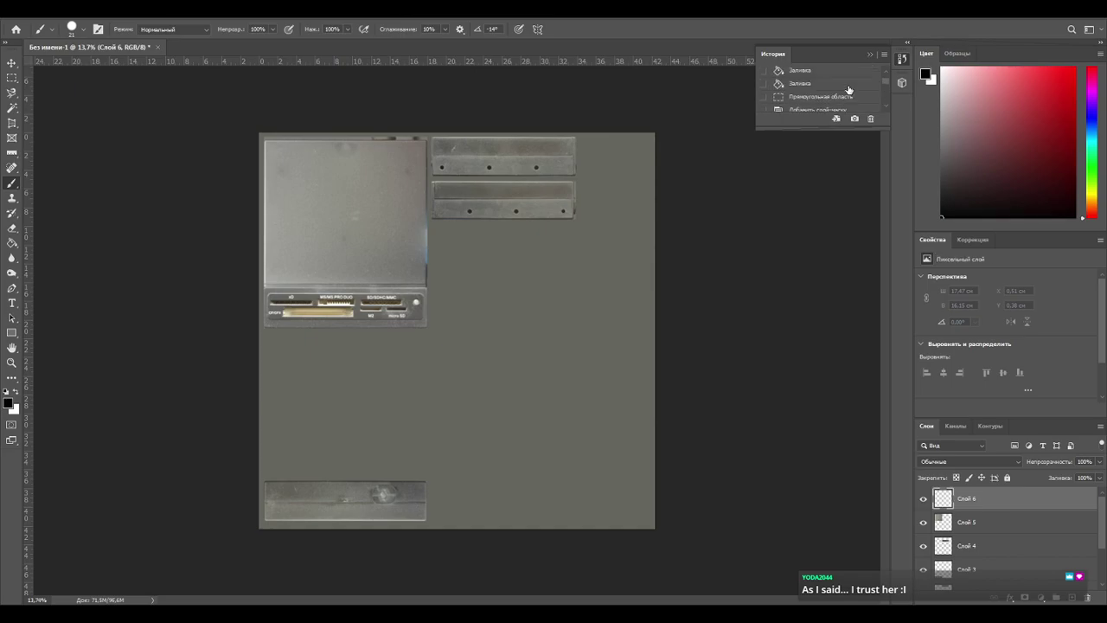
{"action": "left_click", "coordinate": [849, 88]}
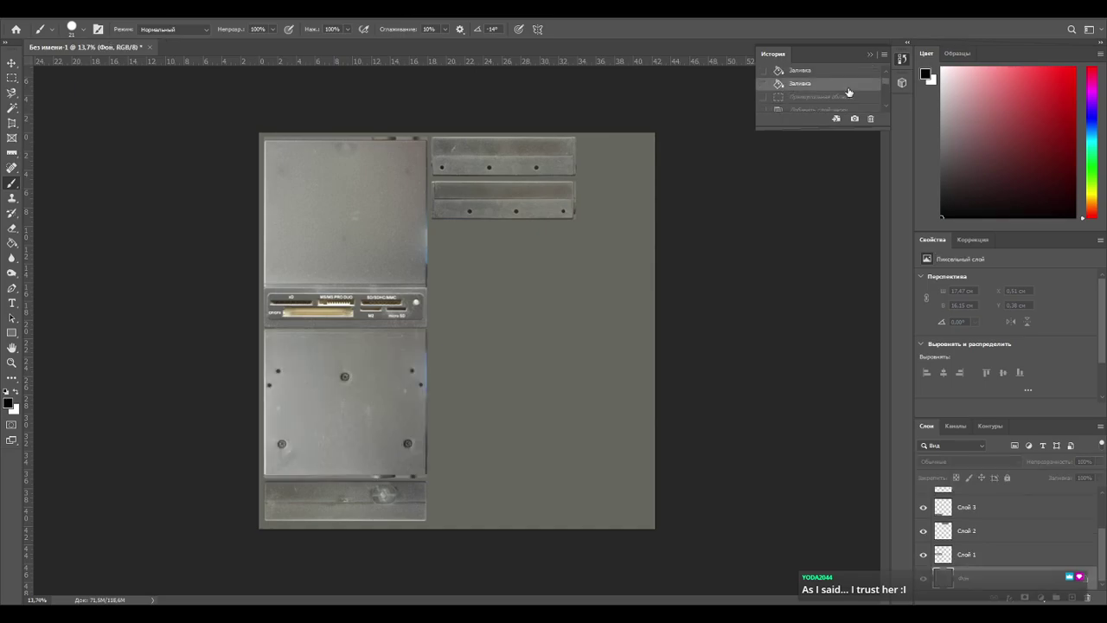
{"action": "left_click", "coordinate": [840, 95]}
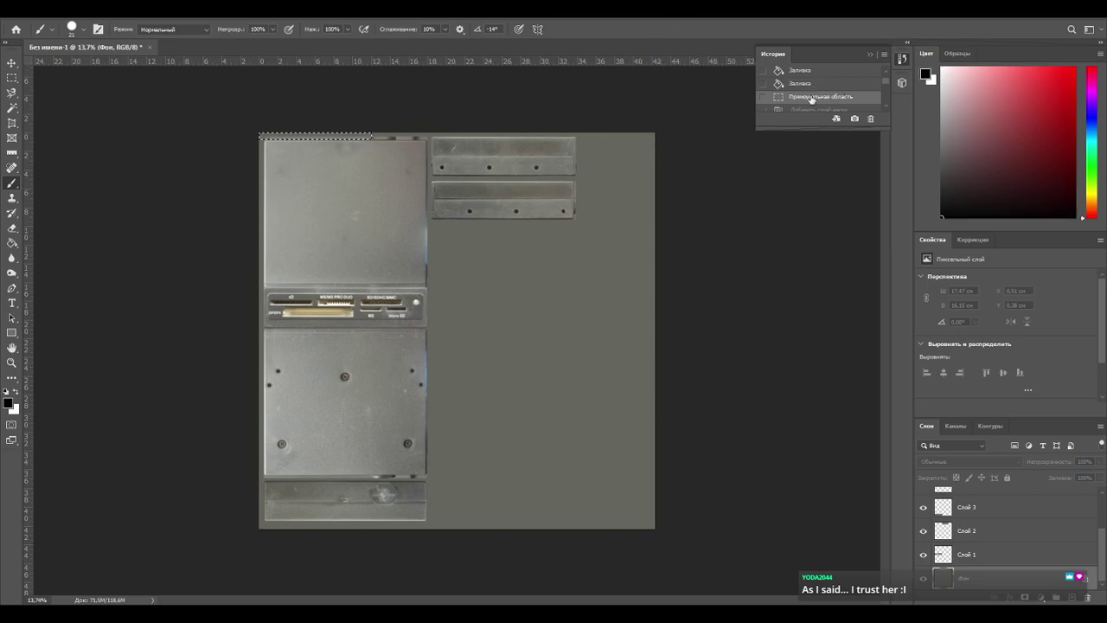
{"action": "key", "text": "ctrl+d"}
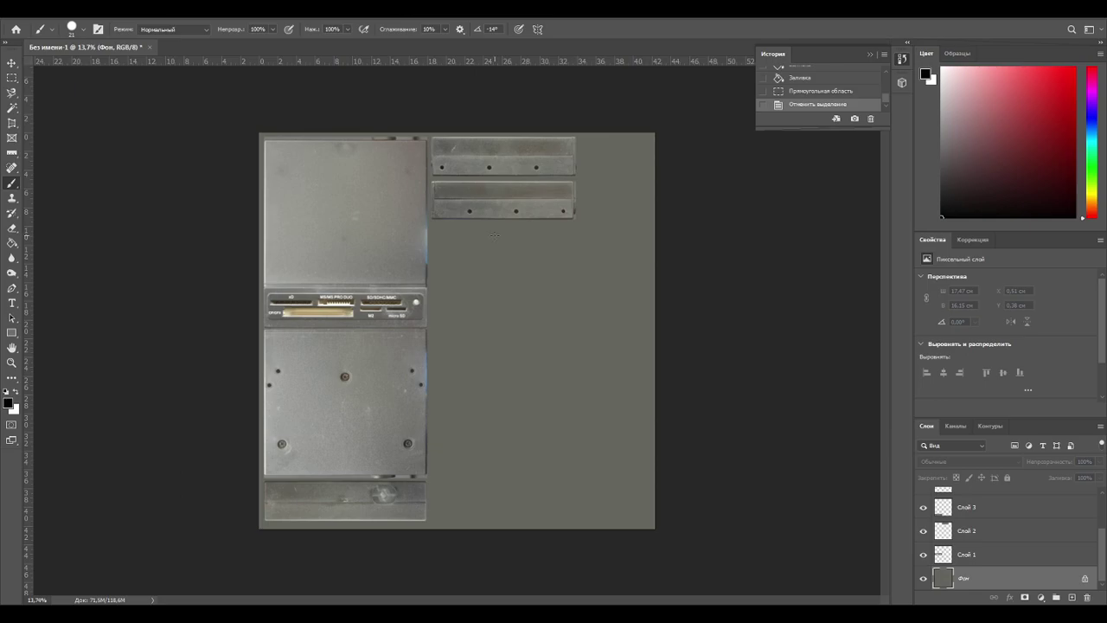
Add a layer mask to Слой 5 and paint out the light gray strip before the first round foot with a 62 px brush.
{"action": "scroll", "coordinate": [378, 224], "scroll_direction": "up", "scroll_amount": 5, "text": "alt"}
{"action": "left_click_drag", "start_coordinate": [259, 148], "coordinate": [453, 269]}
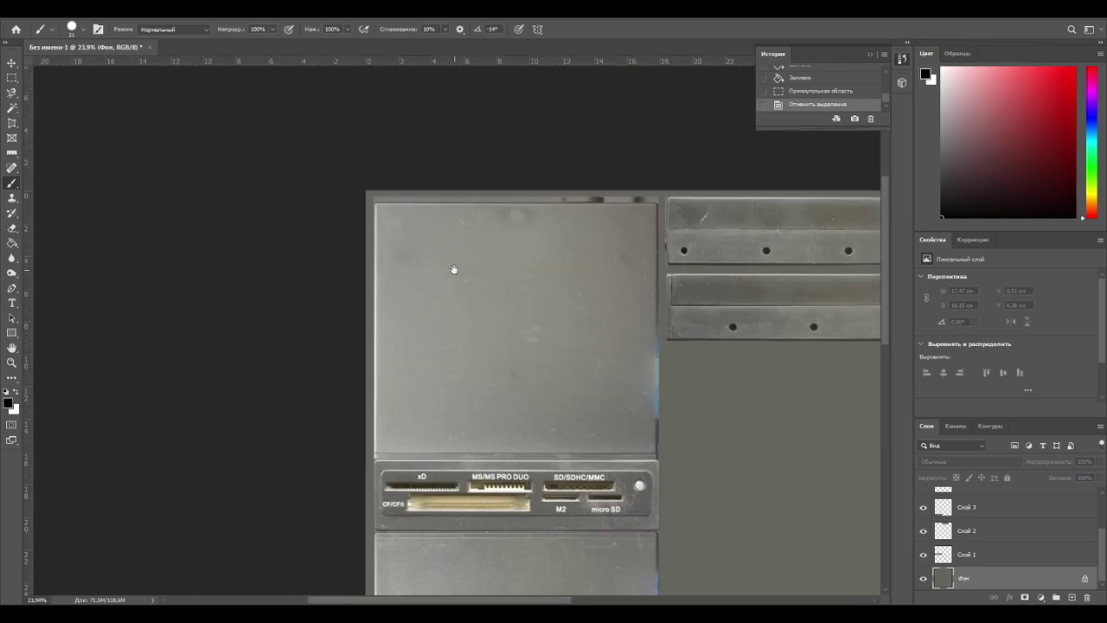
{"action": "scroll", "coordinate": [535, 177], "scroll_direction": "up", "scroll_amount": 4, "text": "alt"}
{"action": "scroll", "coordinate": [572, 214], "scroll_direction": "up", "scroll_amount": 2, "text": "alt"}
{"action": "scroll", "coordinate": [576, 209], "scroll_direction": "up", "scroll_amount": 1, "text": "alt"}
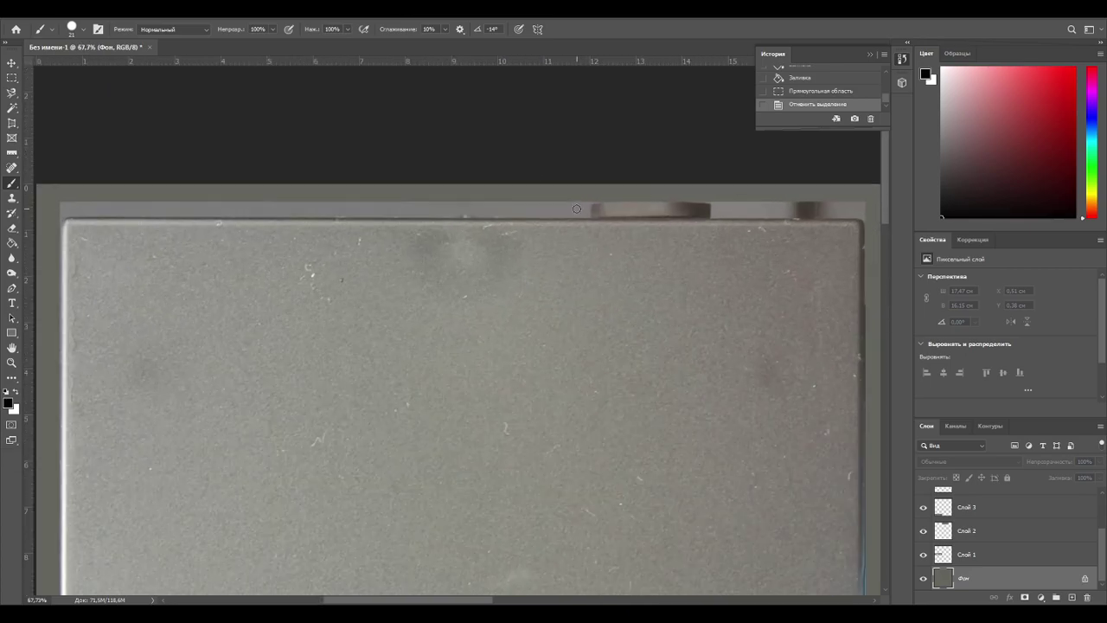
{"action": "right_click_drag", "start_coordinate": [577, 208], "coordinate": [579, 207], "text": "alt"}
{"action": "left_click", "coordinate": [579, 206]}
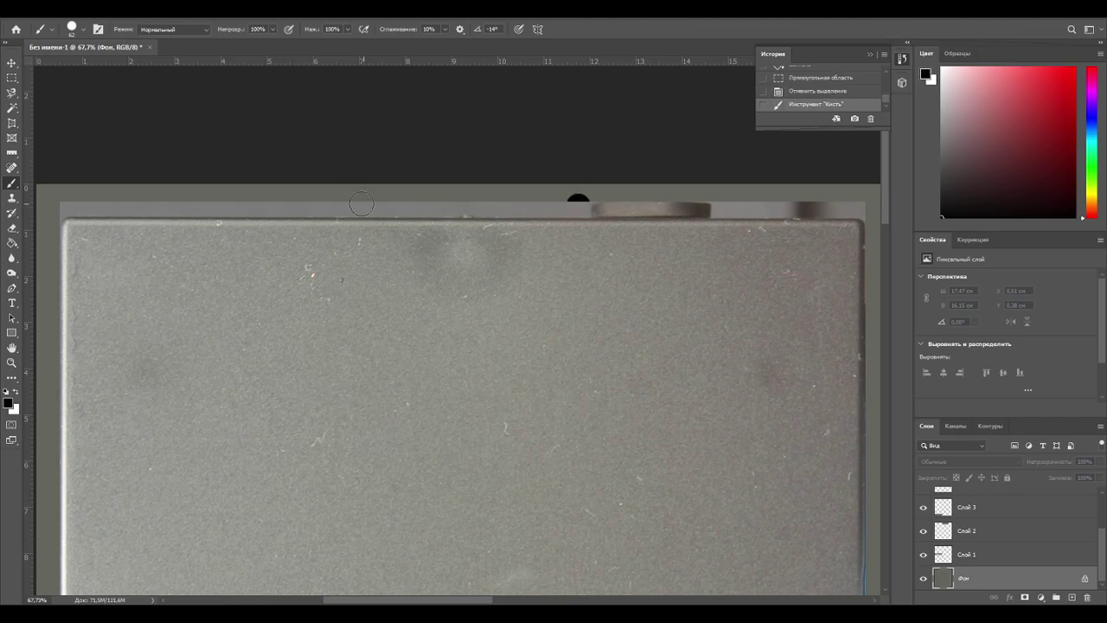
{"action": "key", "text": "ctrl+z"}
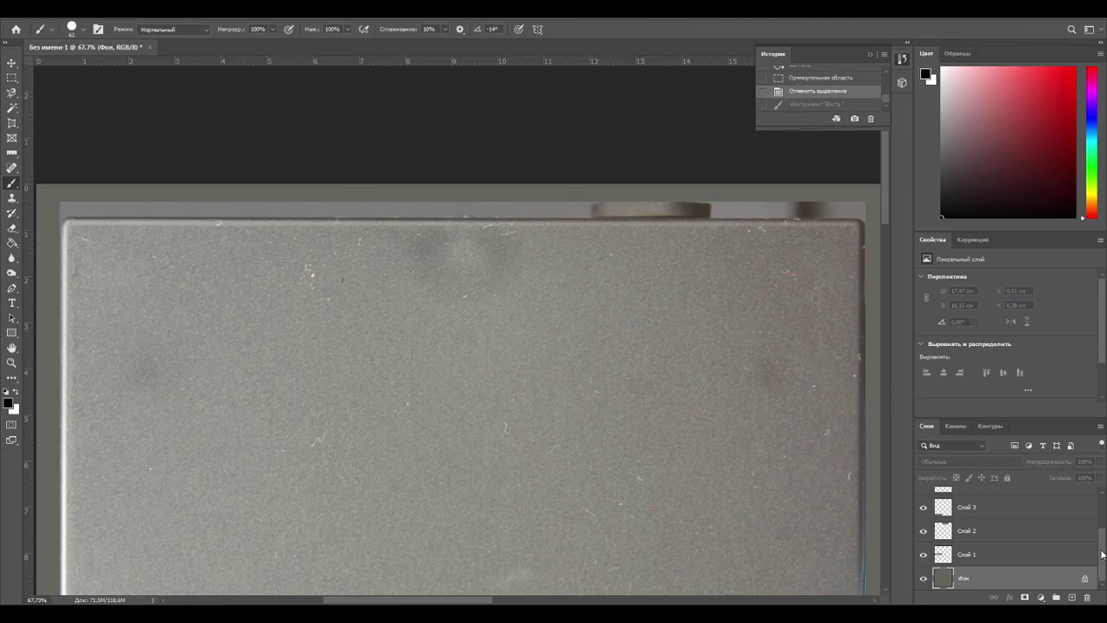
{"action": "left_click_drag", "start_coordinate": [1103, 551], "coordinate": [1096, 501]}
{"action": "left_click", "coordinate": [946, 517]}
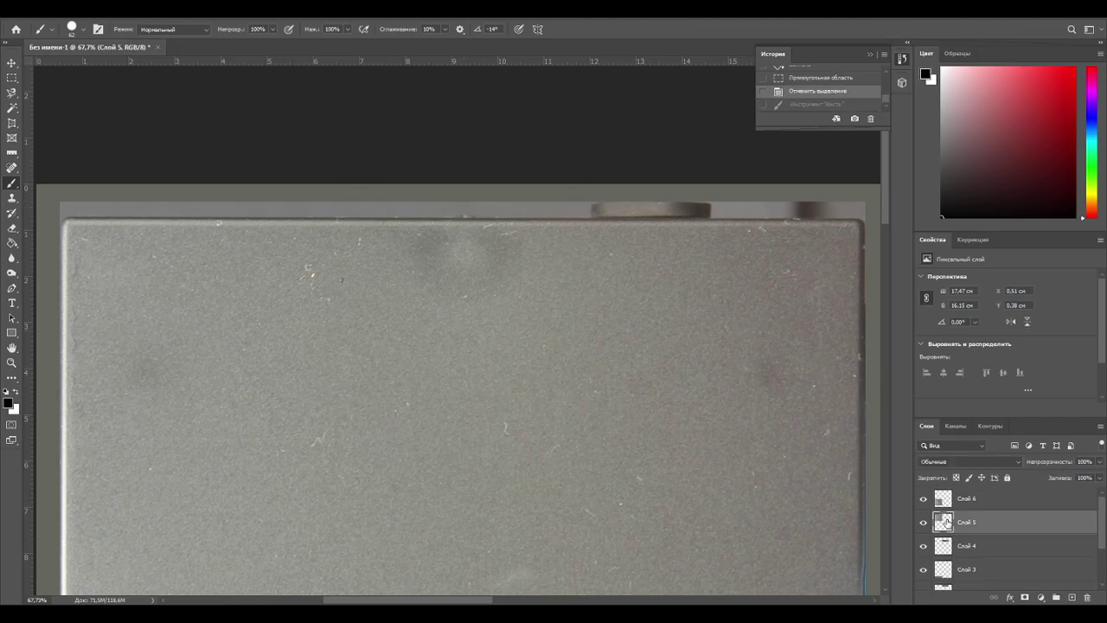
{"action": "left_click", "coordinate": [1025, 598]}
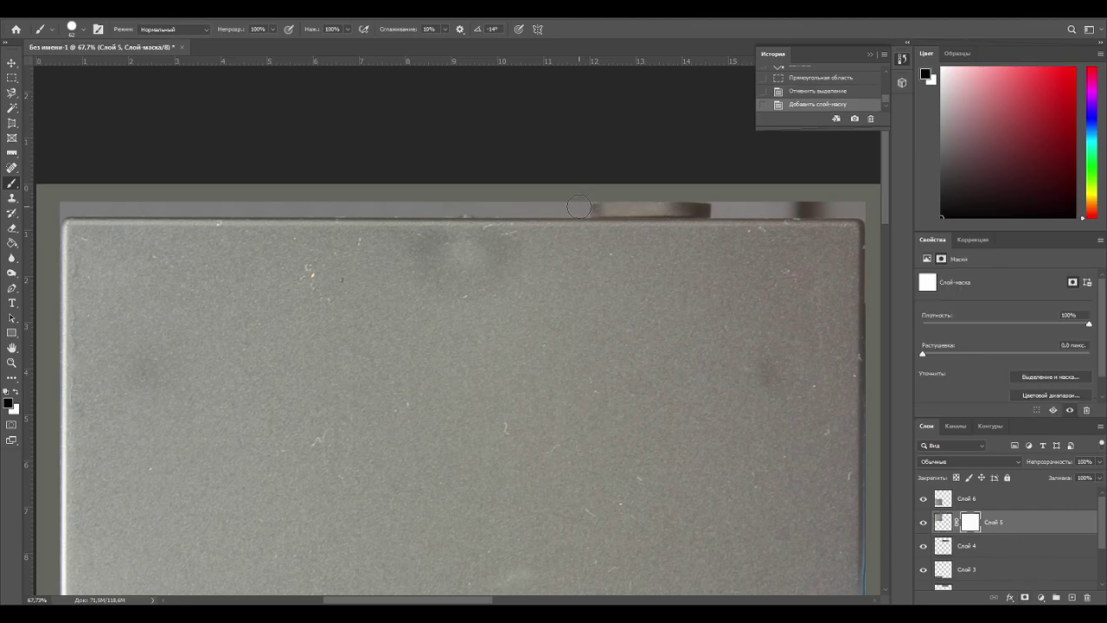
{"action": "left_click", "coordinate": [576, 207]}
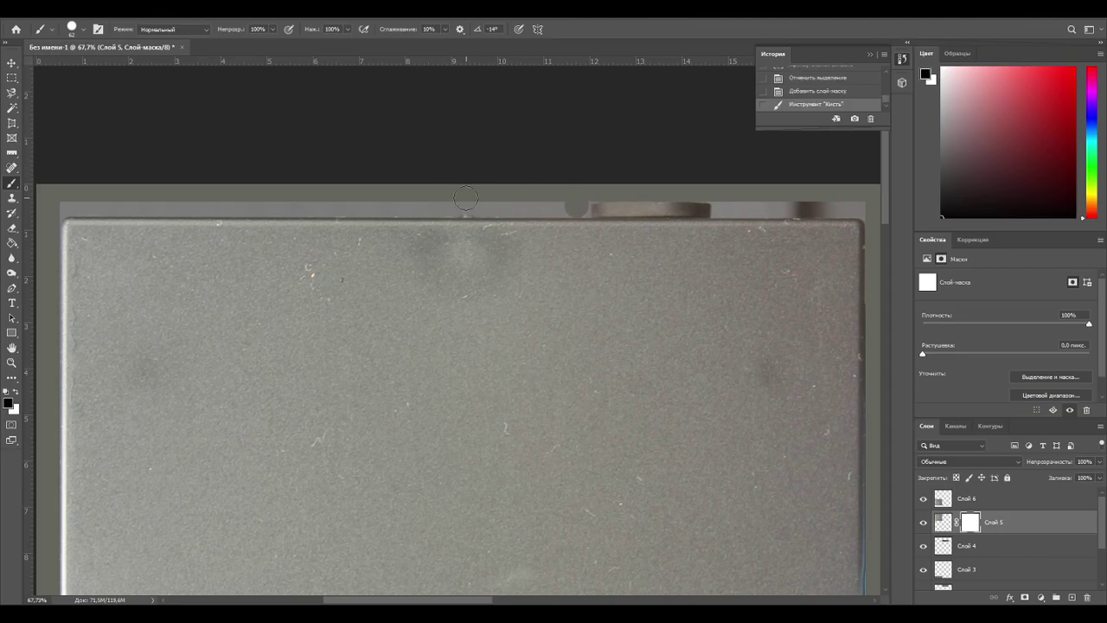
{"action": "left_click", "coordinate": [66, 205], "text": "shift"}
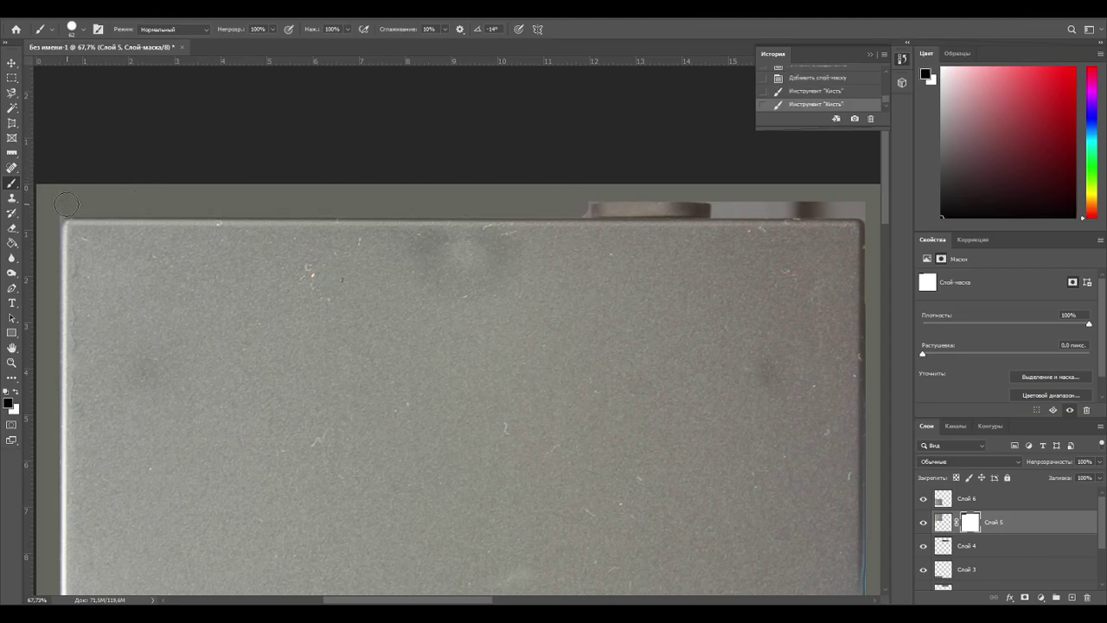
{"action": "left_click", "coordinate": [55, 209]}
Mask out the gray around the first round foot's sides with a 12 px brush and the strip beyond it with a 53 px brush.
{"action": "right_click_drag", "start_coordinate": [561, 196], "coordinate": [558, 203], "text": "alt"}
{"action": "scroll", "coordinate": [730, 210], "scroll_direction": "up", "scroll_amount": 5, "text": "alt"}
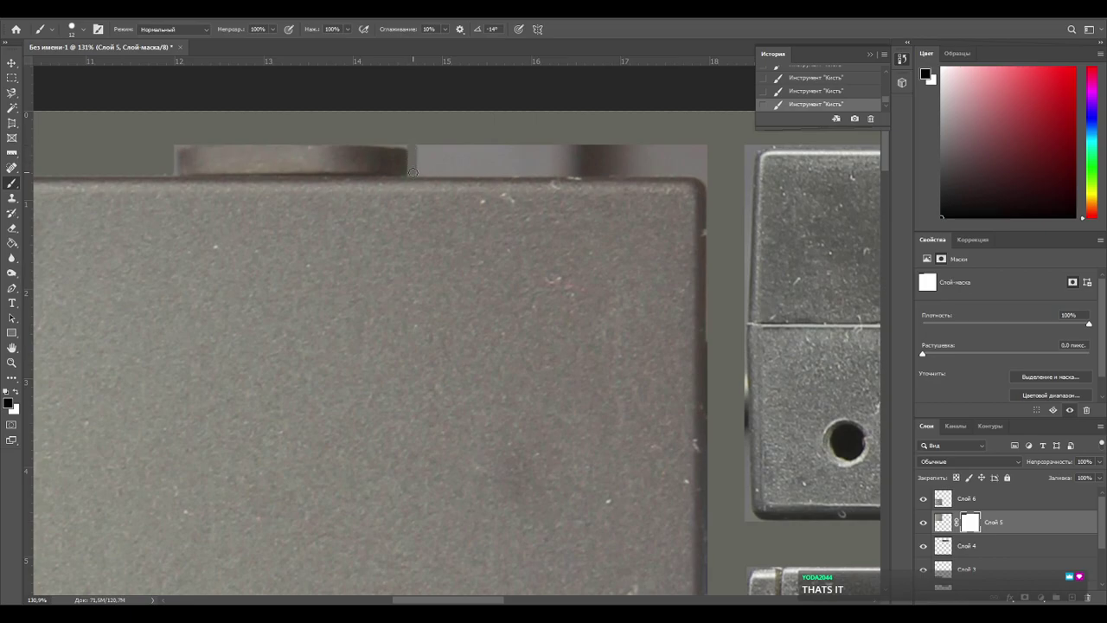
{"action": "mouse_move", "coordinate": [413, 168]}
{"action": "right_mouse_down", "text": "alt"}
{"action": "mouse_move", "coordinate": [438, 164]}
{"action": "mouse_move", "coordinate": [429, 157]}
{"action": "right_mouse_up", "text": "alt"}
{"action": "left_click", "coordinate": [429, 158]}
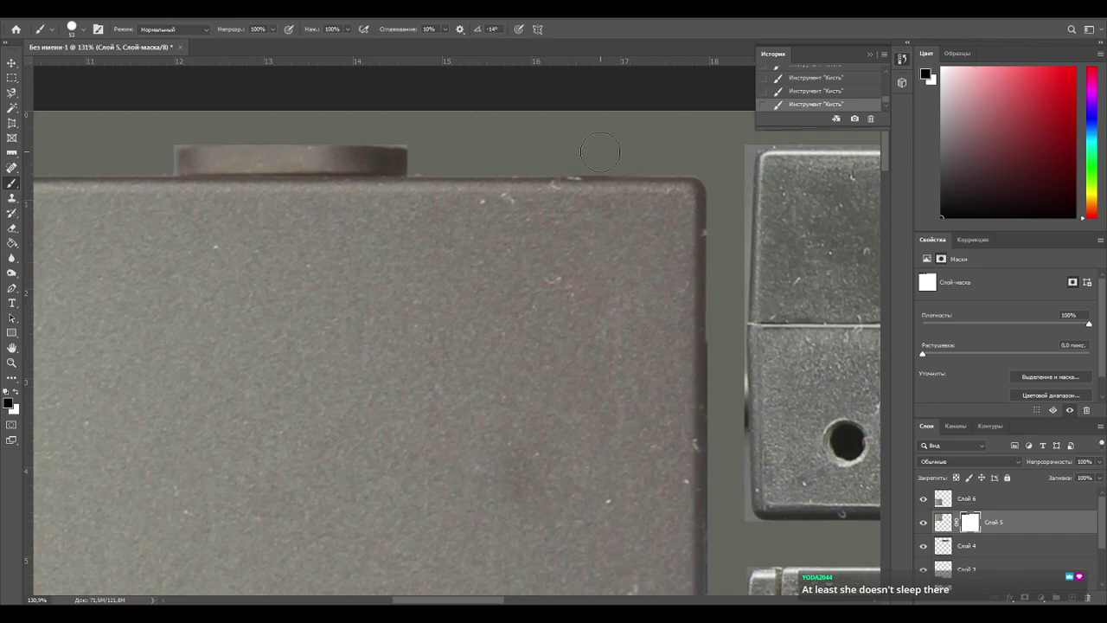
Mask out the thin photo strip along the top panel's right edge on Слой 5 with a 30 px brush.
{"action": "scroll", "coordinate": [467, 181], "scroll_direction": "down", "scroll_amount": 2, "text": "alt"}
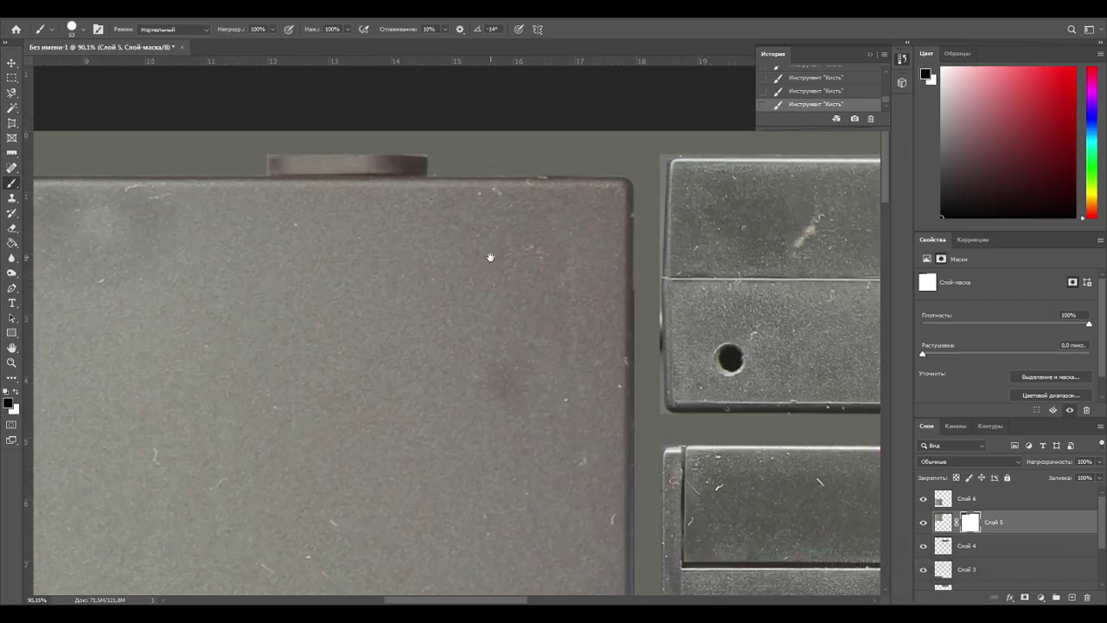
{"action": "left_click_drag", "start_coordinate": [435, 408], "coordinate": [453, 124]}
{"action": "left_click_drag", "start_coordinate": [467, 483], "coordinate": [206, 443]}
{"action": "scroll", "coordinate": [363, 389], "scroll_direction": "left", "scroll_amount": 2}
{"action": "scroll", "coordinate": [395, 425], "scroll_direction": "up", "scroll_amount": 5}
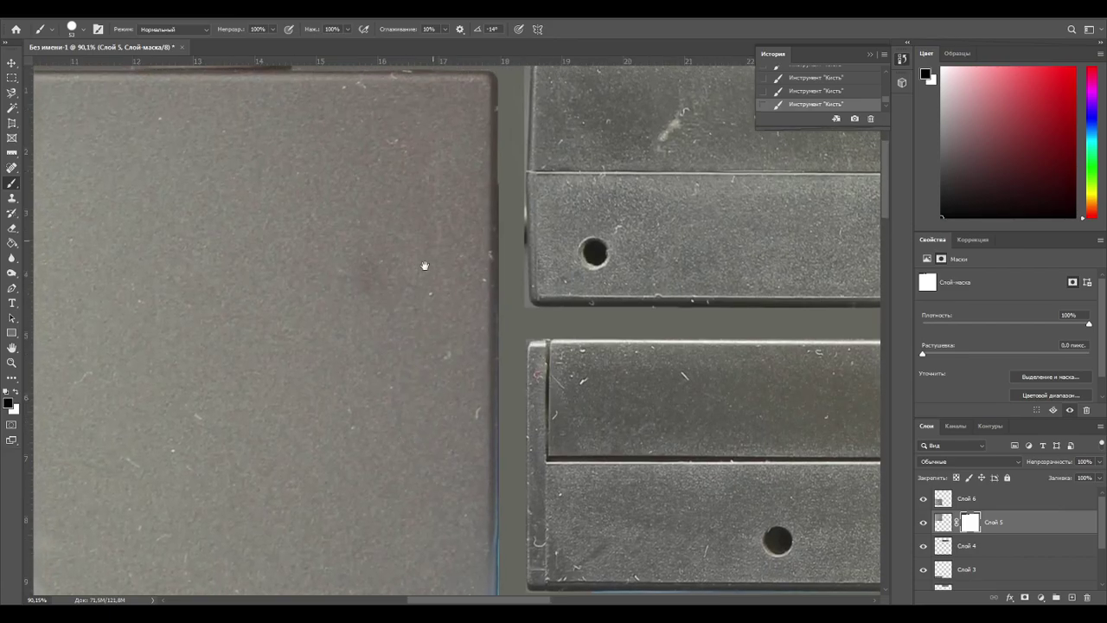
{"action": "scroll", "coordinate": [421, 349], "scroll_direction": "up", "scroll_amount": 2, "text": "alt"}
{"action": "scroll", "coordinate": [418, 348], "scroll_direction": "down", "scroll_amount": 2, "text": "alt"}
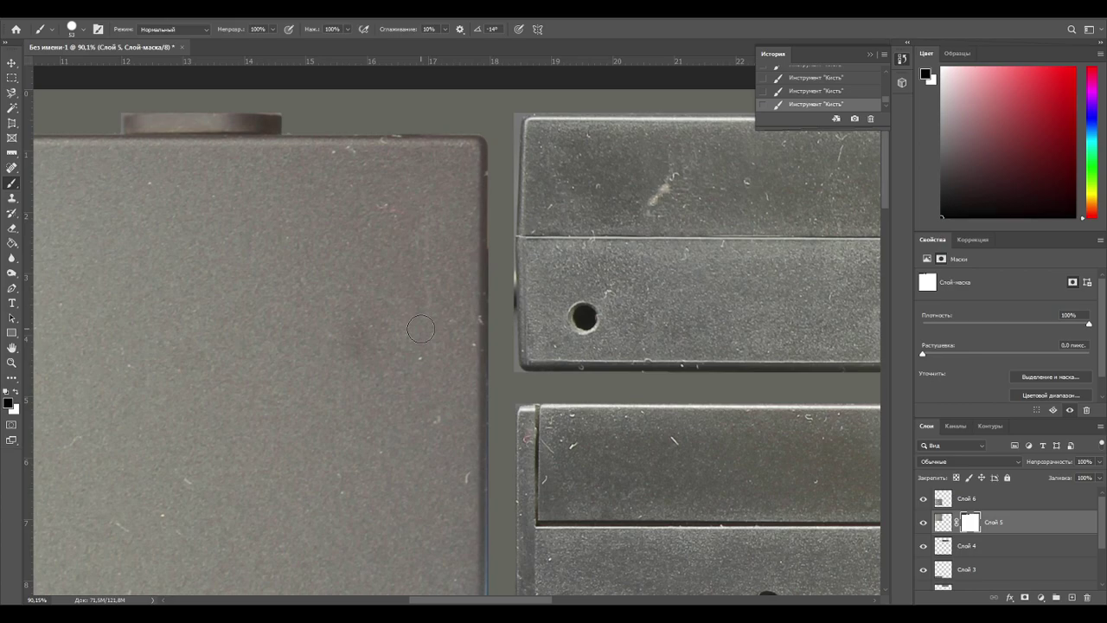
{"action": "scroll", "coordinate": [420, 328], "scroll_direction": "down", "scroll_amount": 4, "text": "alt"}
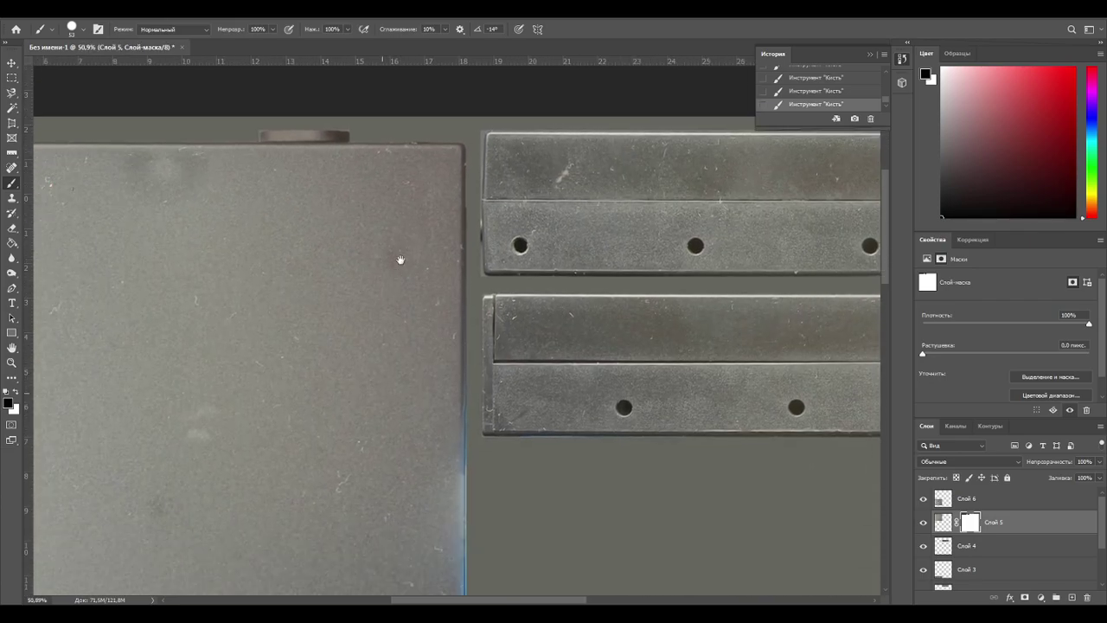
{"action": "right_click_drag", "start_coordinate": [487, 82], "coordinate": [483, 80], "text": "alt"}
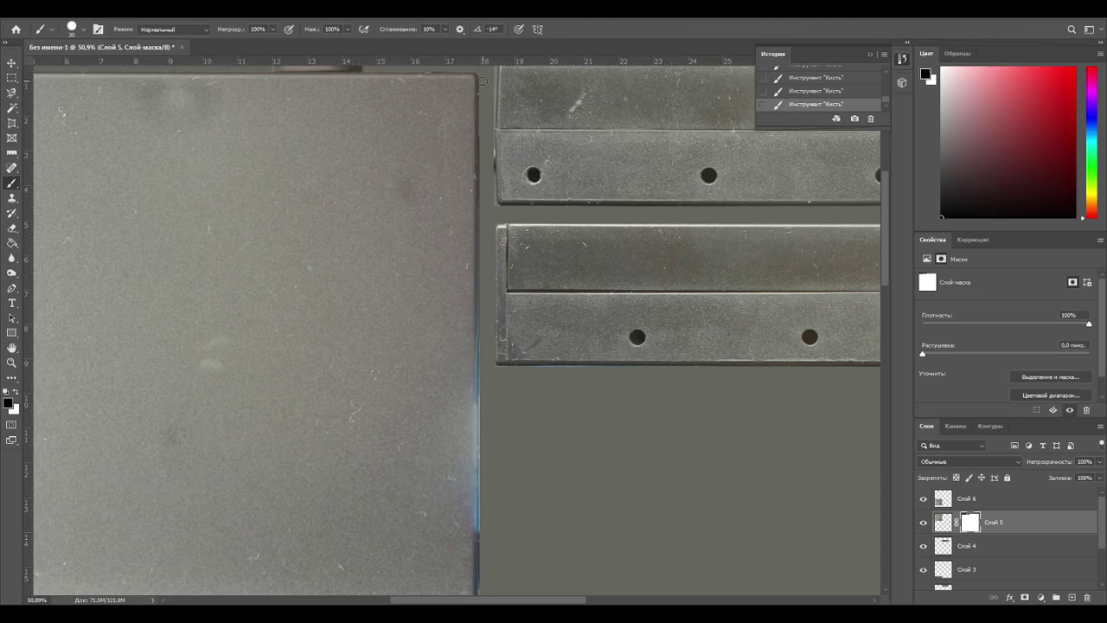
{"action": "left_click_drag", "start_coordinate": [482, 516], "coordinate": [463, 403]}
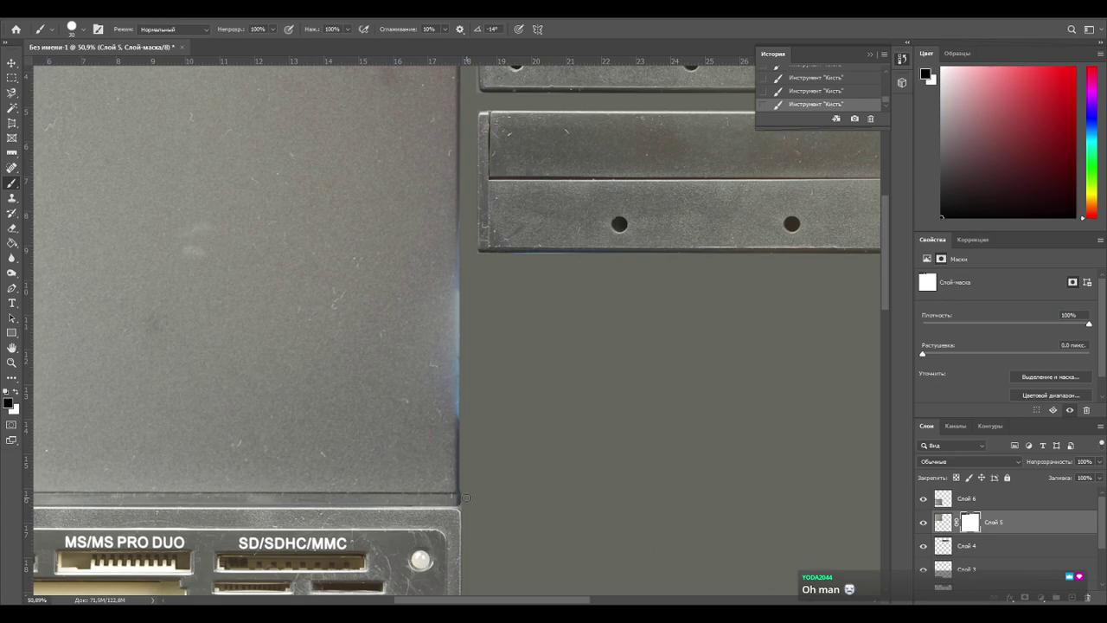
Add a layer mask to Слой 6, the lower panel with the screws.
{"action": "scroll", "coordinate": [463, 490], "scroll_direction": "down", "scroll_amount": 5, "text": "alt"}
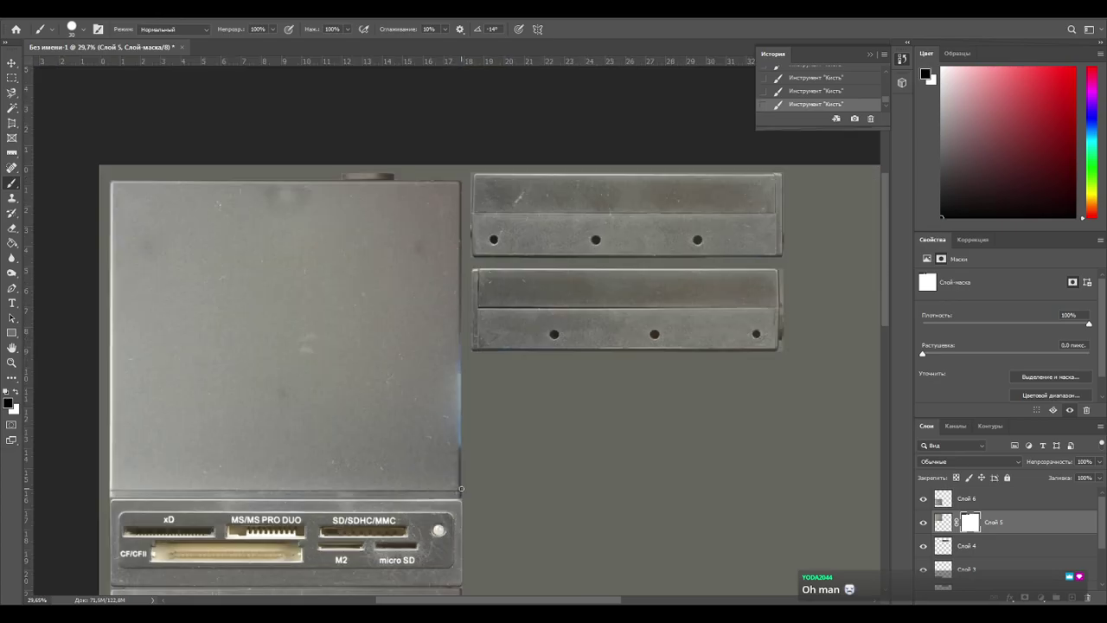
{"action": "left_click_drag", "start_coordinate": [313, 499], "coordinate": [360, 254]}
{"action": "left_click_drag", "start_coordinate": [344, 405], "coordinate": [380, 232]}
{"action": "left_click_drag", "start_coordinate": [379, 475], "coordinate": [387, 288]}
{"action": "scroll", "coordinate": [442, 324], "scroll_direction": "up", "scroll_amount": 5, "text": "alt"}
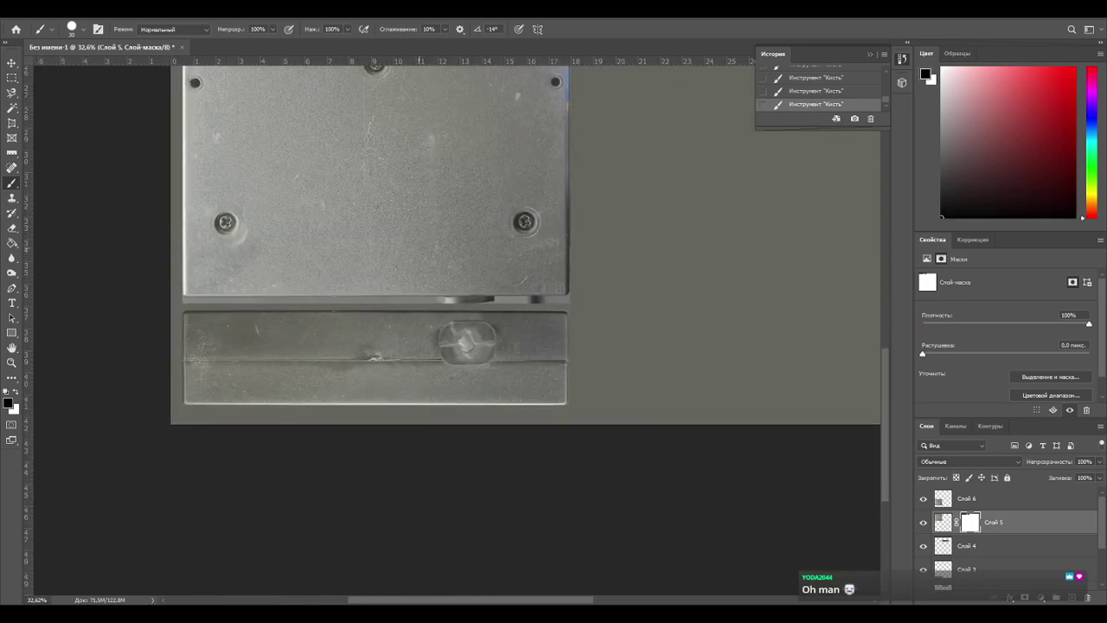
{"action": "left_click", "coordinate": [948, 504]}
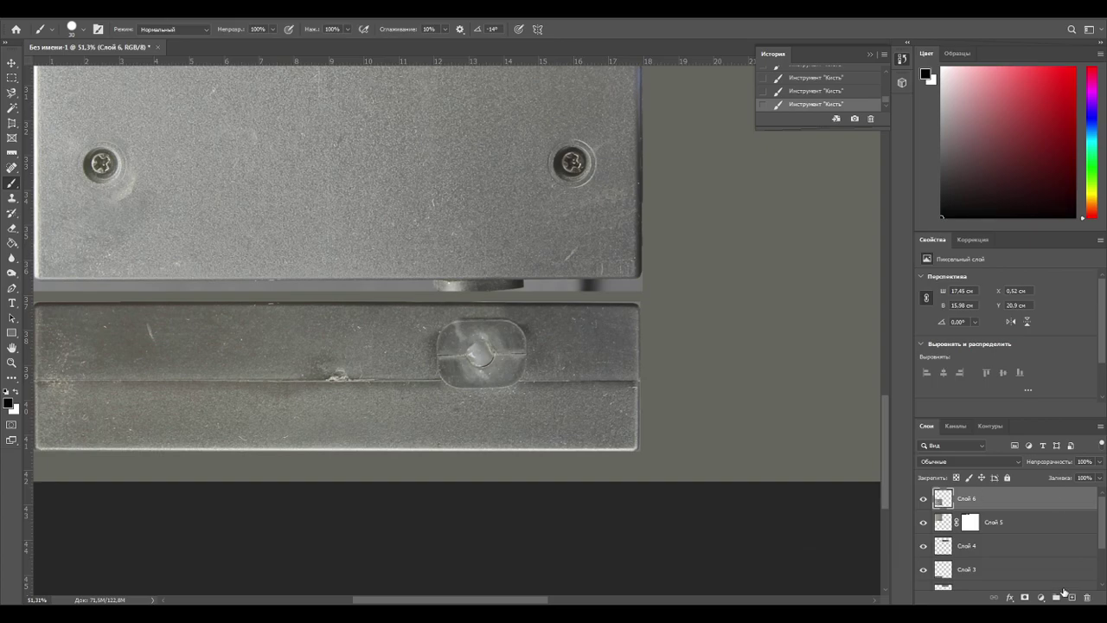
{"action": "left_click", "coordinate": [1025, 597]}
Paint out the gray strip beneath the lower panel on Слой 6's mask, from its left corner to the round foot, with 30 and 57 px brushes.
{"action": "left_click_drag", "start_coordinate": [232, 297], "coordinate": [537, 319]}
{"action": "scroll", "coordinate": [536, 319], "scroll_direction": "up", "scroll_amount": 2, "text": "alt"}
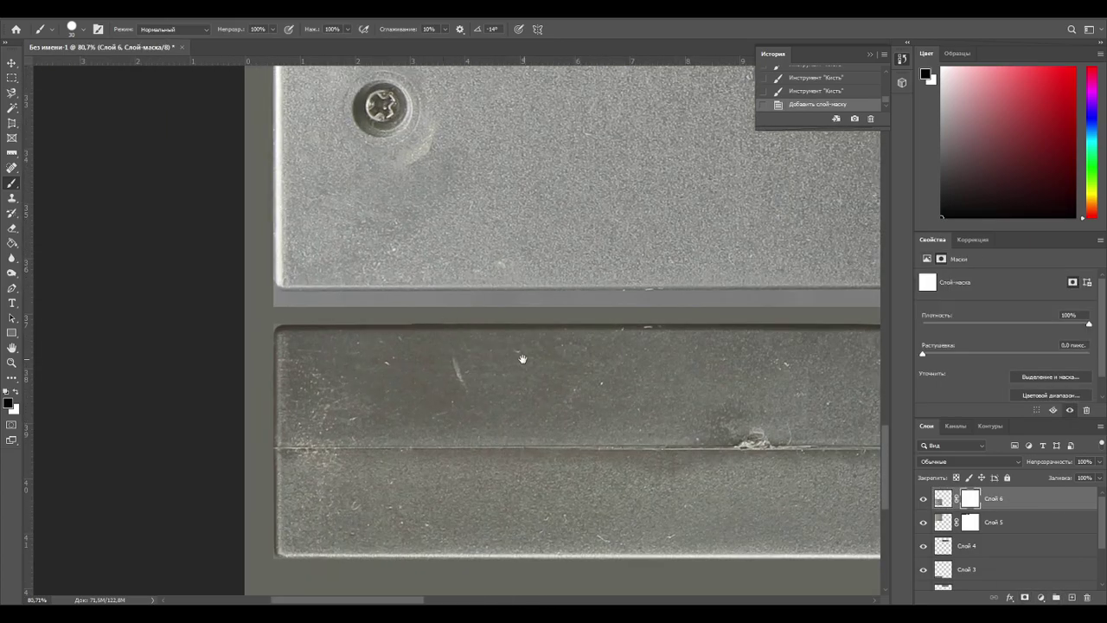
{"action": "scroll", "coordinate": [415, 332], "scroll_direction": "up", "scroll_amount": 2, "text": "alt"}
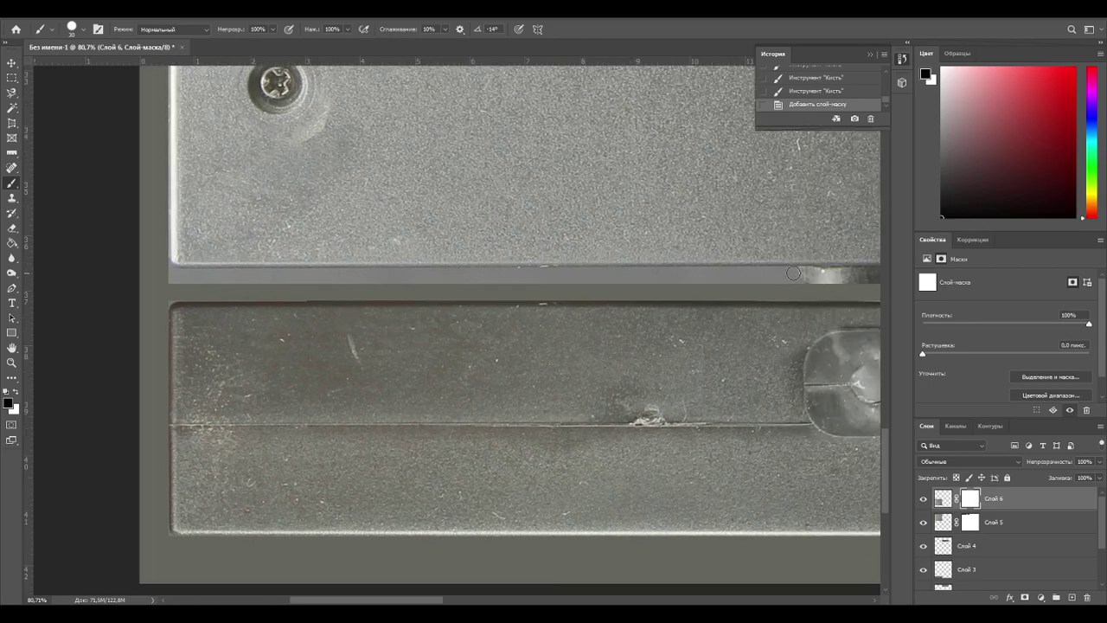
{"action": "left_click", "coordinate": [794, 274]}
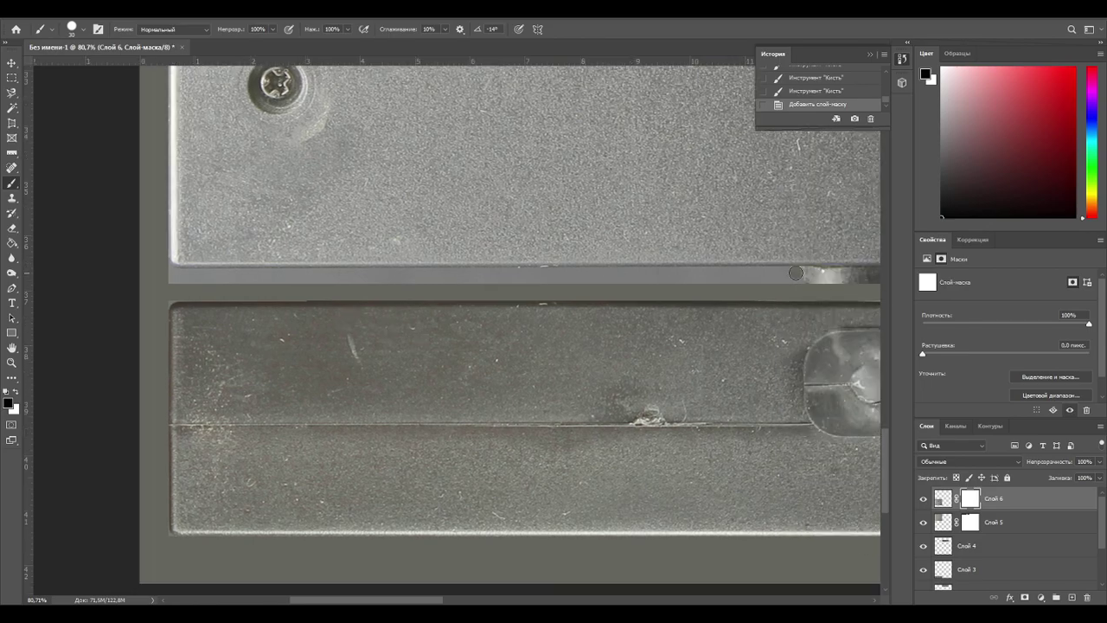
{"action": "left_click", "coordinate": [175, 275], "text": "shift"}
{"action": "right_click_drag", "start_coordinate": [173, 285], "coordinate": [174, 284], "text": "alt"}
{"action": "left_click", "coordinate": [173, 282]}
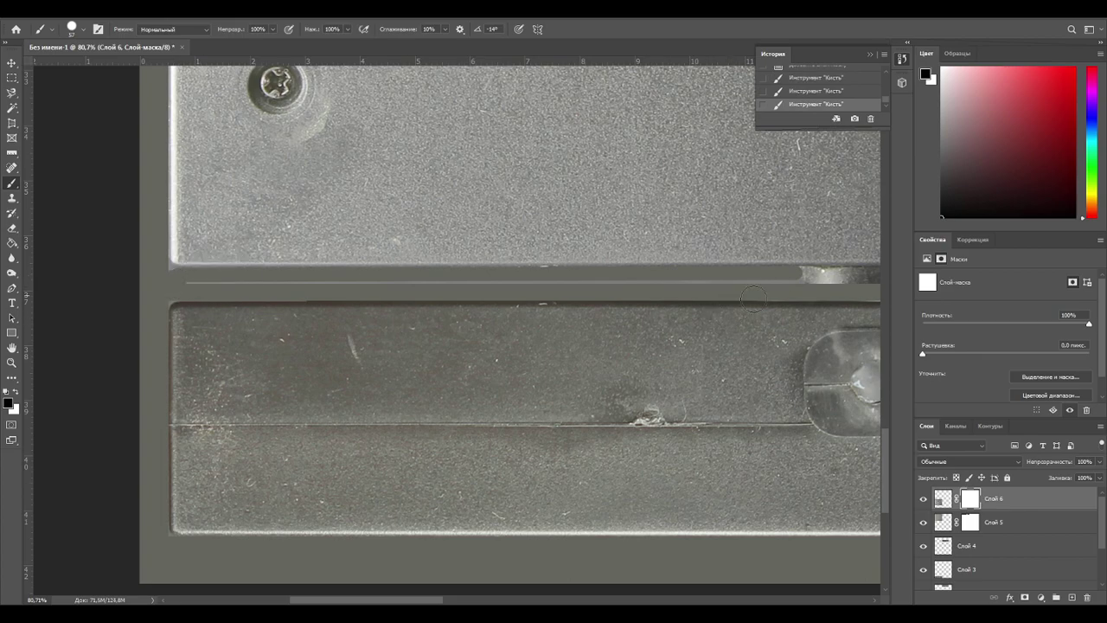
{"action": "left_click", "coordinate": [791, 278], "text": "shift"}
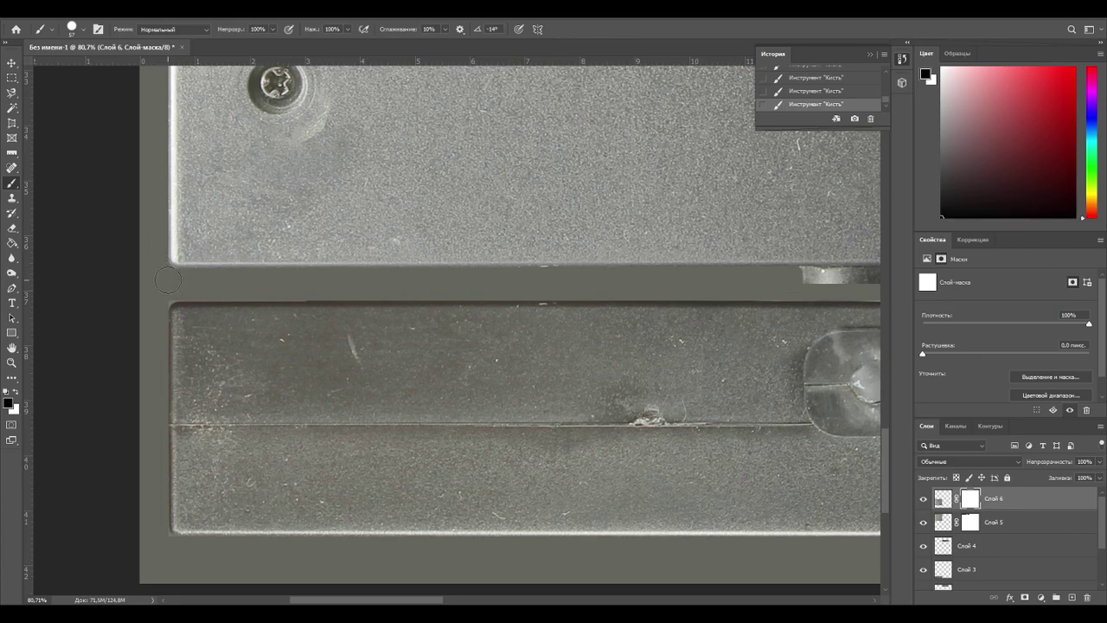
Mask out the remaining gray strip between the lower round foot and the panel's right corner with the 57 px brush.
{"action": "left_click_drag", "start_coordinate": [340, 297], "coordinate": [47, 289]}
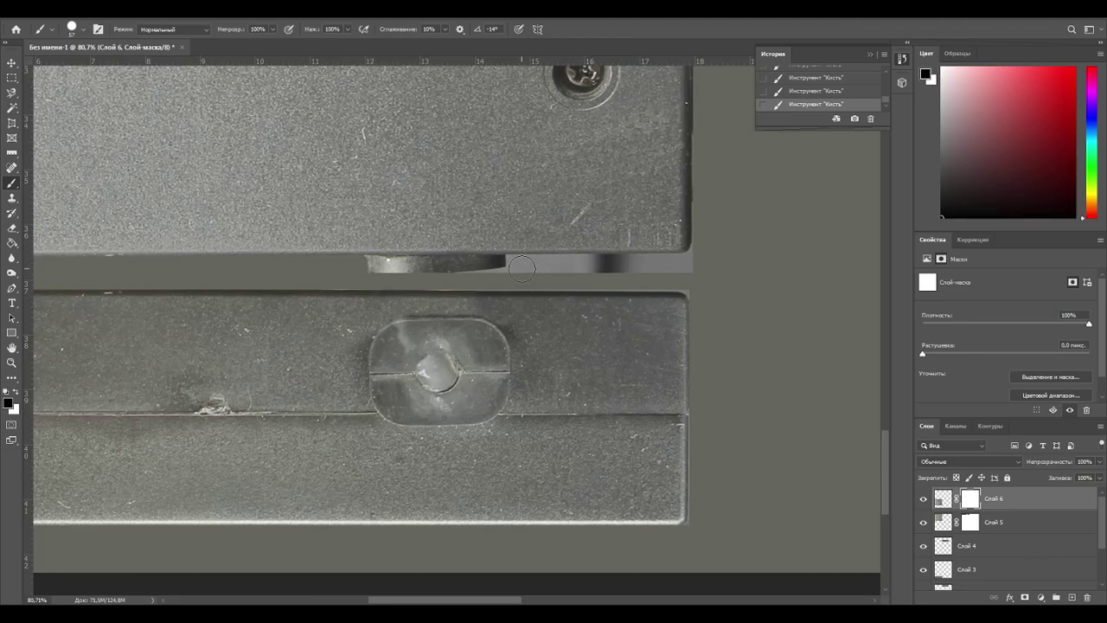
{"action": "left_click", "coordinate": [519, 267]}
{"action": "left_click", "coordinate": [696, 262], "text": "shift"}
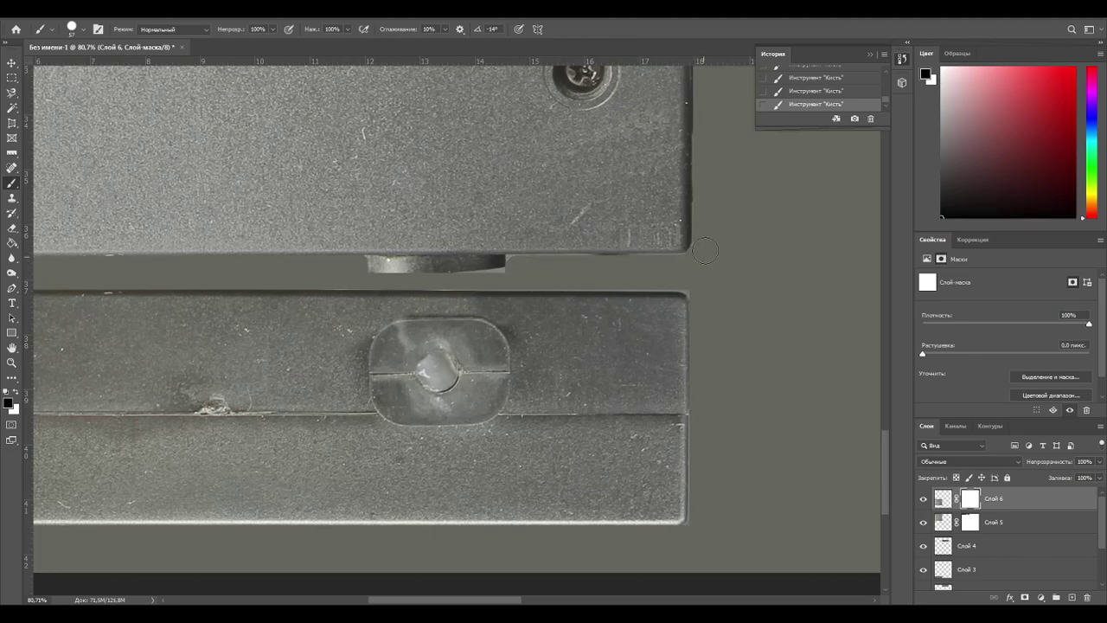
Mask out the thin photo strip along the lower panel's right edge on Слой 6 with a 25 px brush.
{"action": "right_click_drag", "start_coordinate": [530, 273], "coordinate": [510, 262], "text": "alt"}
{"action": "scroll", "coordinate": [684, 257], "scroll_direction": "up", "scroll_amount": 1, "text": "alt"}
{"action": "scroll", "coordinate": [688, 268], "scroll_direction": "down", "scroll_amount": 4, "text": "alt"}
{"action": "scroll", "coordinate": [683, 268], "scroll_direction": "down", "scroll_amount": 1, "text": "alt"}
{"action": "left_click_drag", "start_coordinate": [662, 239], "coordinate": [559, 398]}
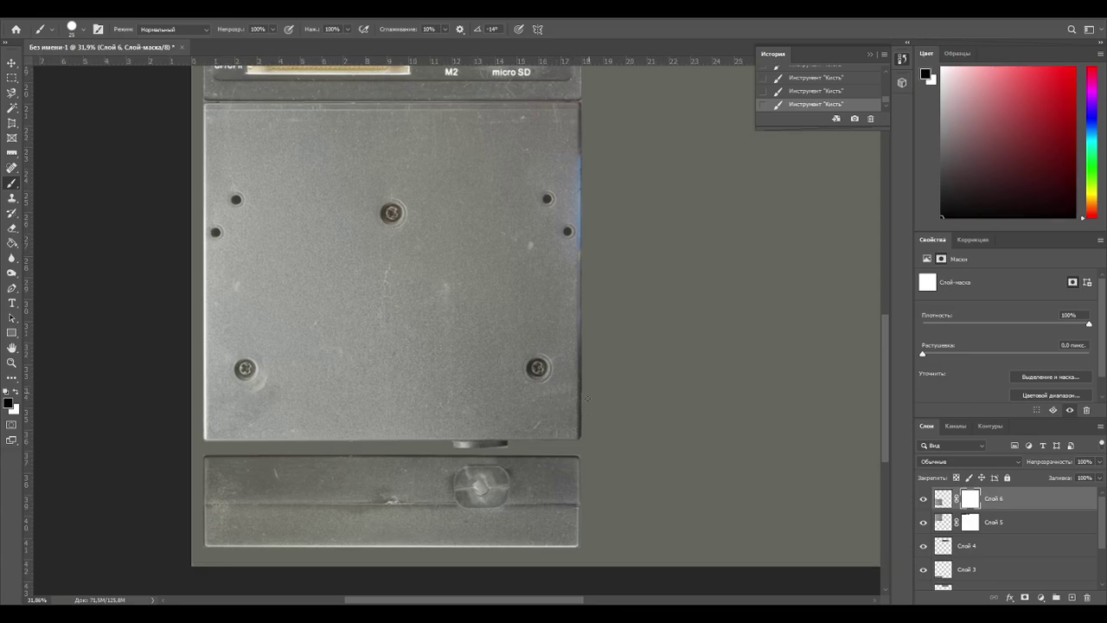
{"action": "scroll", "coordinate": [564, 108], "scroll_direction": "up", "scroll_amount": 4, "text": "alt"}
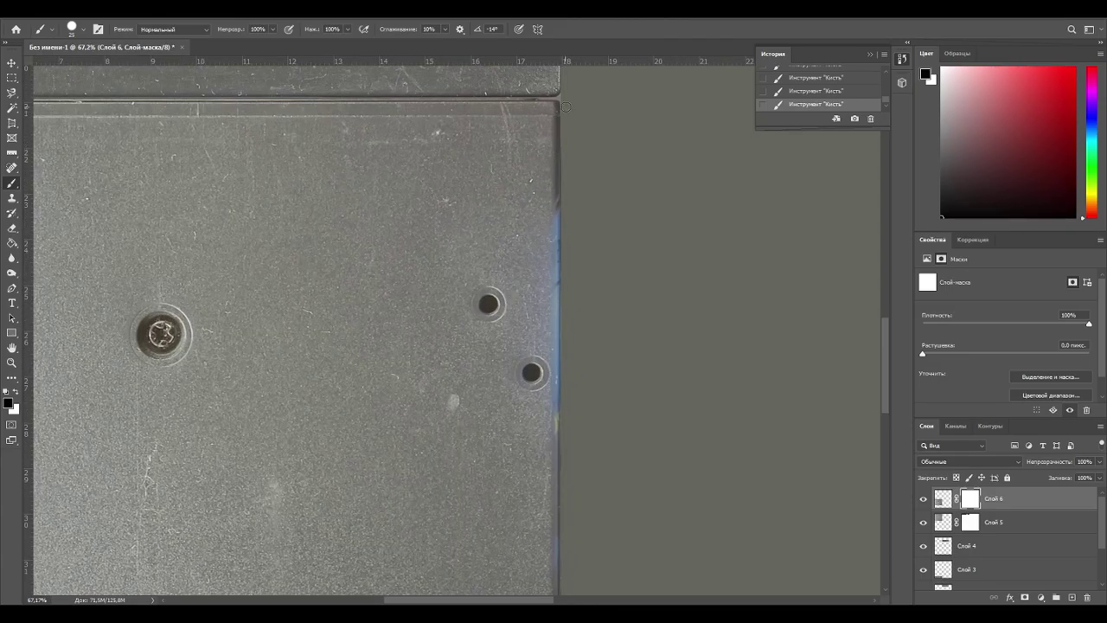
{"action": "left_click_drag", "start_coordinate": [573, 423], "coordinate": [530, 210]}
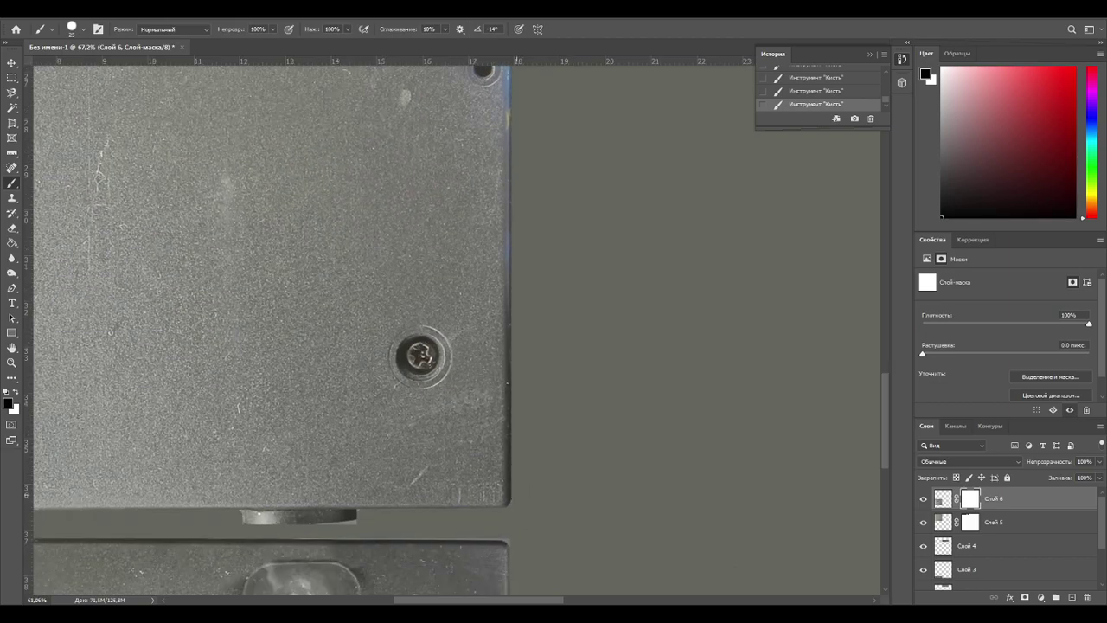
Examine the panel joints around the card slot front and the whole sheet for leftover photo edges.
{"action": "scroll", "coordinate": [517, 494], "scroll_direction": "down", "scroll_amount": 6, "text": "alt"}
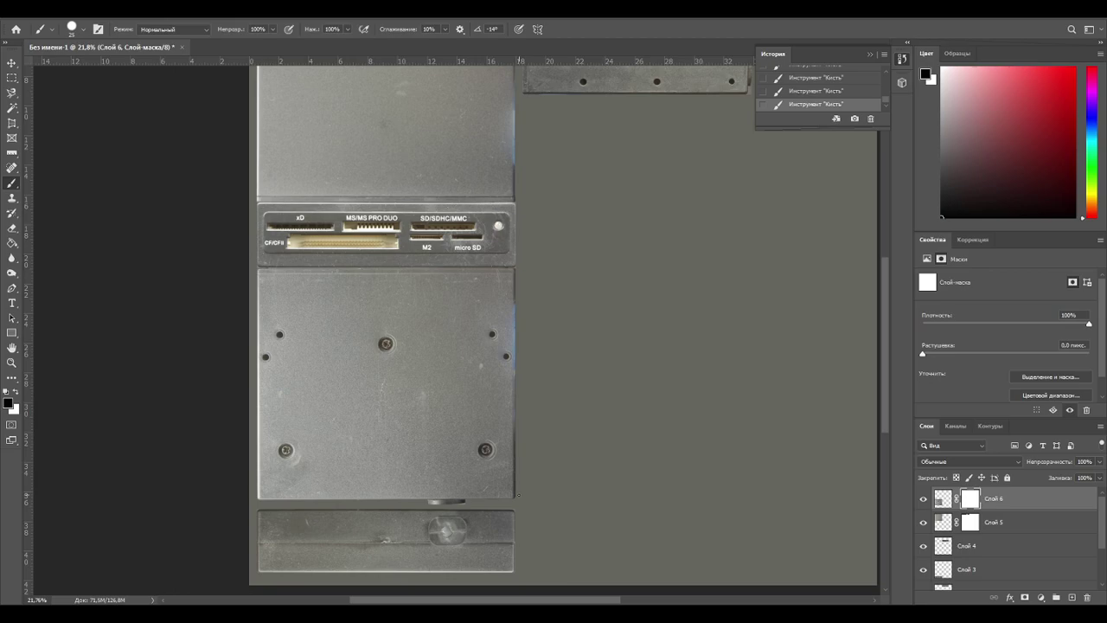
{"action": "scroll", "coordinate": [485, 348], "scroll_direction": "up", "scroll_amount": 3, "text": "alt"}
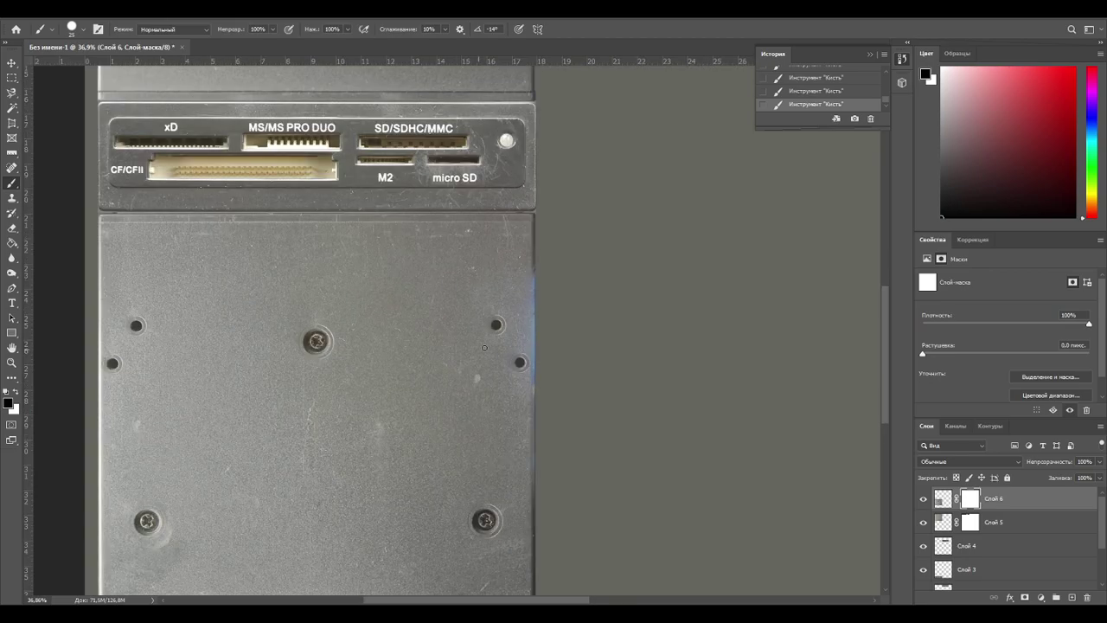
{"action": "left_click_drag", "start_coordinate": [318, 342], "coordinate": [417, 418]}
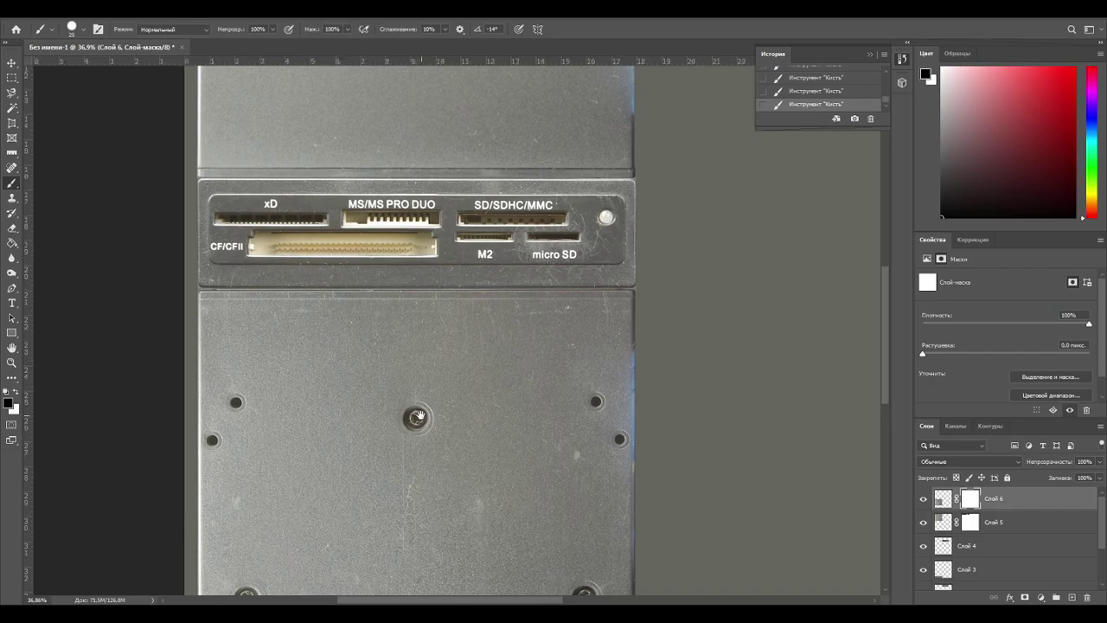
{"action": "left_click_drag", "start_coordinate": [423, 299], "coordinate": [461, 382]}
{"action": "scroll", "coordinate": [653, 320], "scroll_direction": "up", "scroll_amount": 3, "text": "alt"}
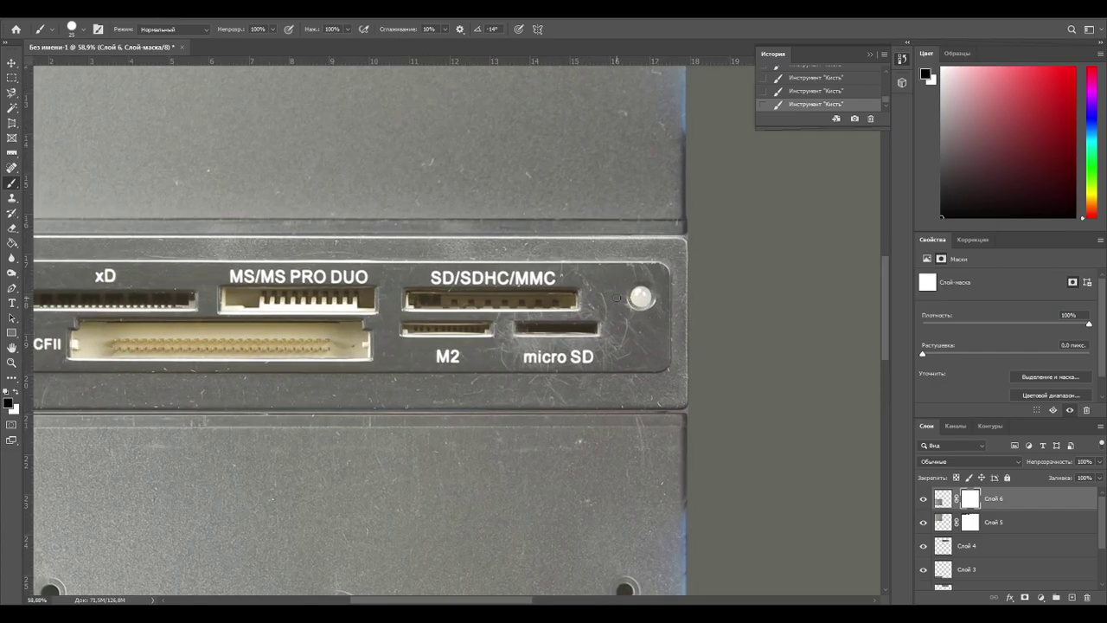
{"action": "scroll", "coordinate": [616, 297], "scroll_direction": "down", "scroll_amount": 12, "text": "alt"}
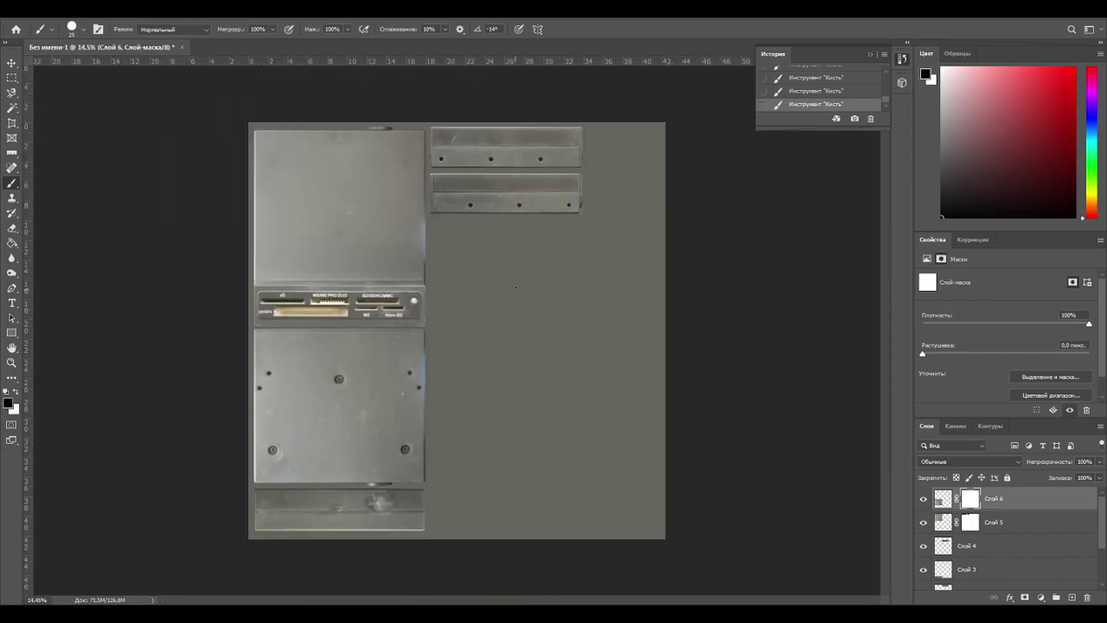
{"action": "scroll", "coordinate": [495, 283], "scroll_direction": "up", "scroll_amount": 3, "text": "alt"}
{"action": "left_click_drag", "start_coordinate": [432, 172], "coordinate": [443, 268]}
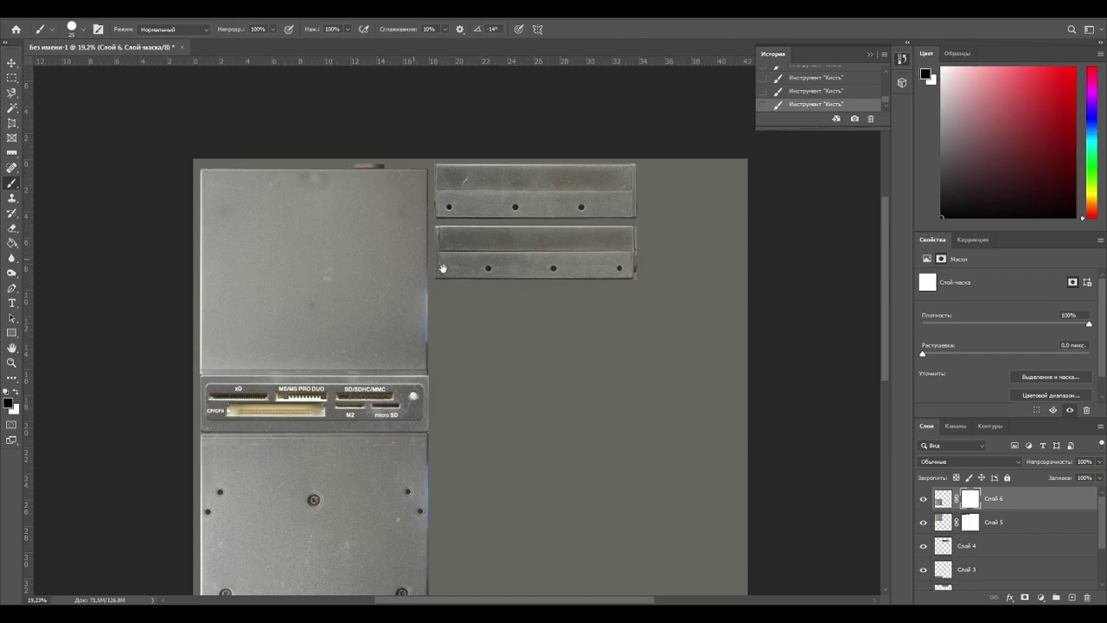
Widen the gap between the two side panels, placing Слой 2 at X 18.34, Y 0.84 cm and Слой 4 at X 18.34, Y 5.85 cm.
{"action": "left_click", "coordinate": [12, 63]}
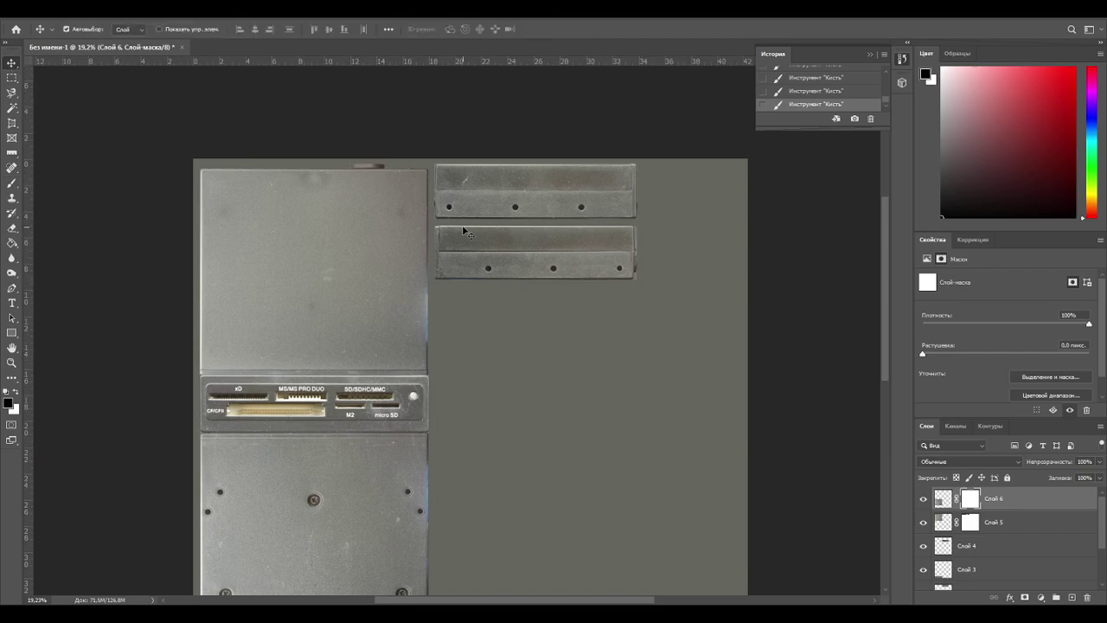
{"action": "scroll", "coordinate": [465, 231], "scroll_direction": "up", "scroll_amount": 2, "text": "alt"}
{"action": "scroll", "coordinate": [465, 231], "scroll_direction": "up", "scroll_amount": 1, "text": "alt"}
{"action": "left_click_drag", "start_coordinate": [459, 248], "coordinate": [447, 273]}
{"action": "mouse_move", "coordinate": [456, 148]}
{"action": "left_mouse_down"}
{"action": "mouse_move", "coordinate": [454, 170]}
{"action": "mouse_move", "coordinate": [454, 161]}
{"action": "left_mouse_up"}
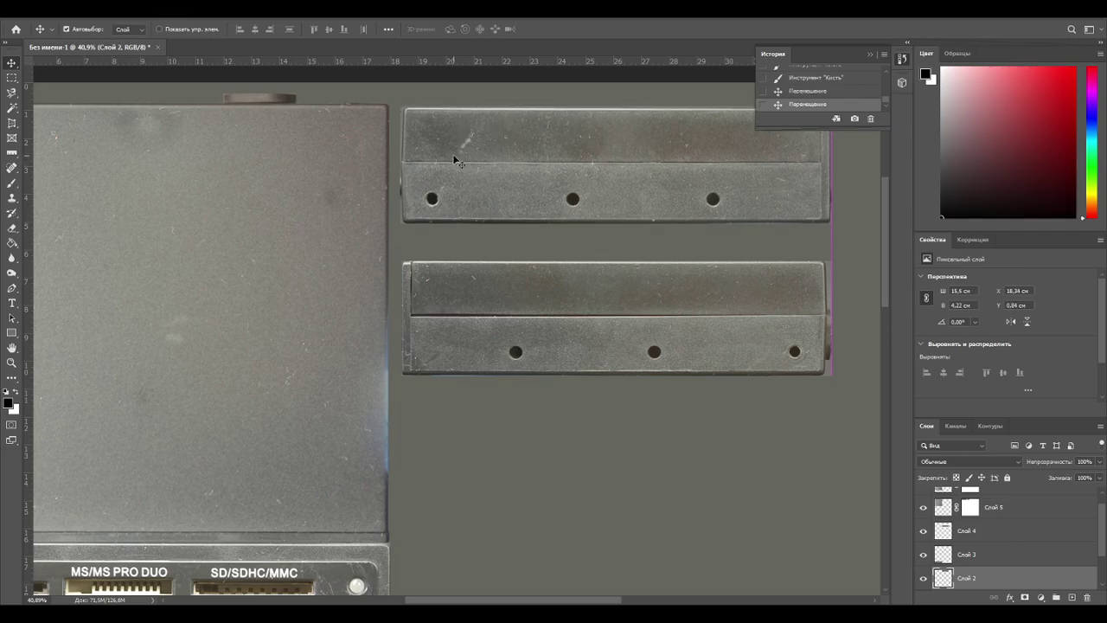
{"action": "left_click_drag", "start_coordinate": [470, 279], "coordinate": [469, 268]}
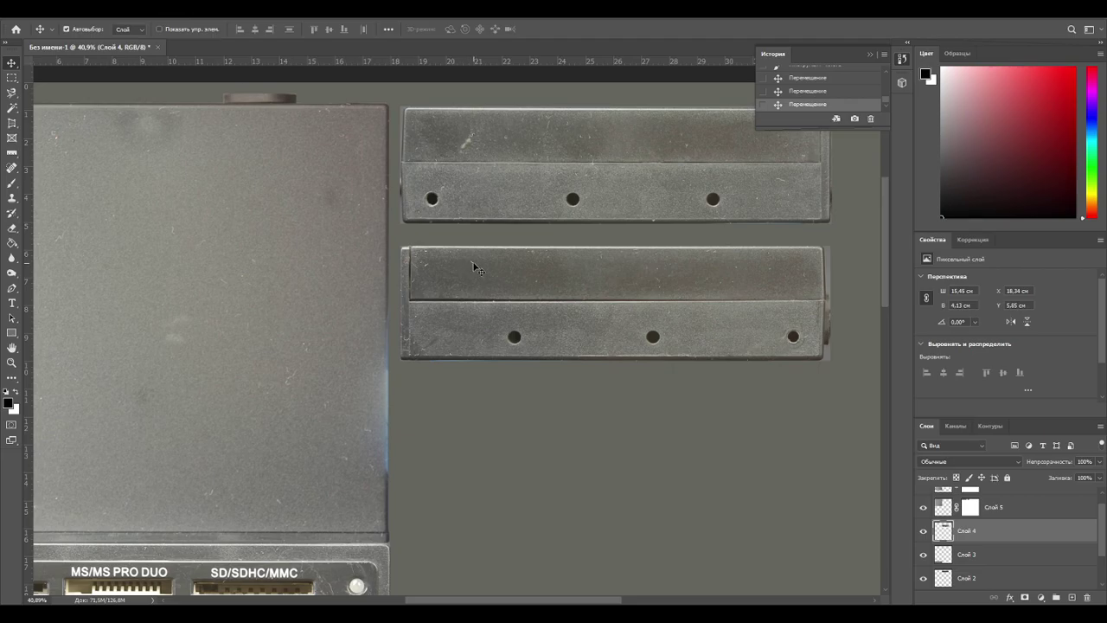
Examine the ends of both side panels and the whole sheet for remaining gray photo edges and spacing.
{"action": "left_click_drag", "start_coordinate": [687, 331], "coordinate": [459, 347]}
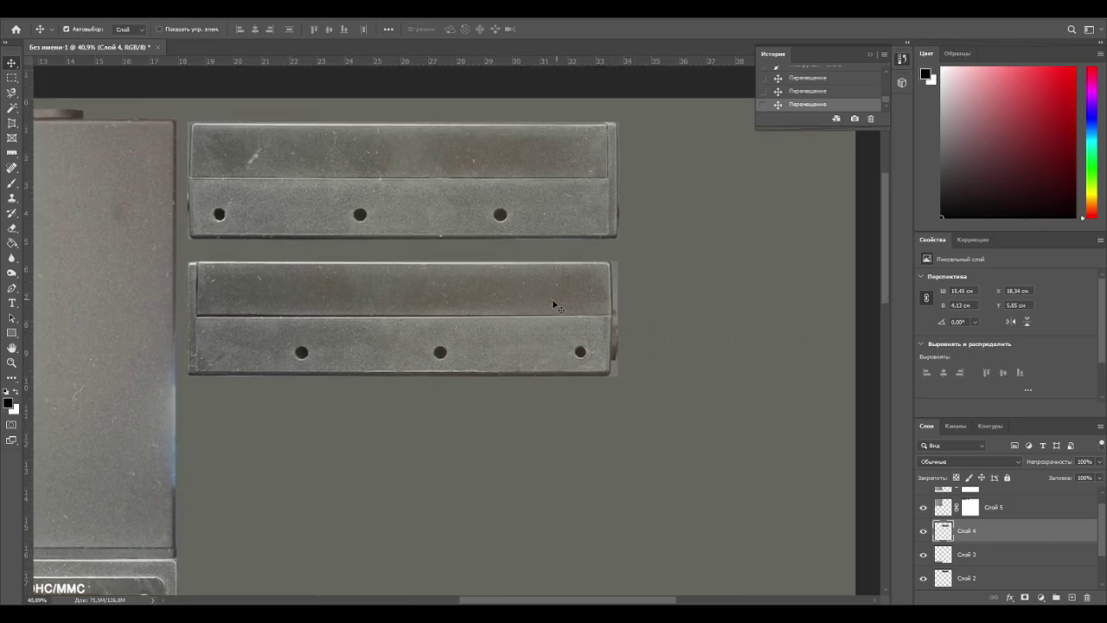
{"action": "scroll", "coordinate": [595, 289], "scroll_direction": "up", "scroll_amount": 8, "text": "alt"}
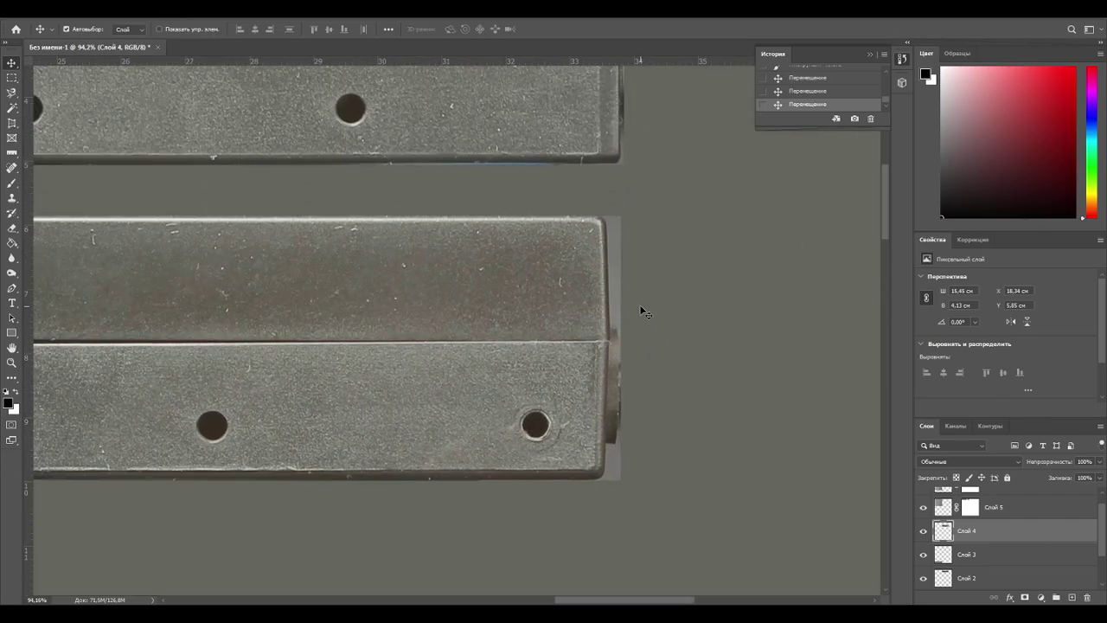
{"action": "scroll", "coordinate": [642, 313], "scroll_direction": "down", "scroll_amount": 2, "text": "alt"}
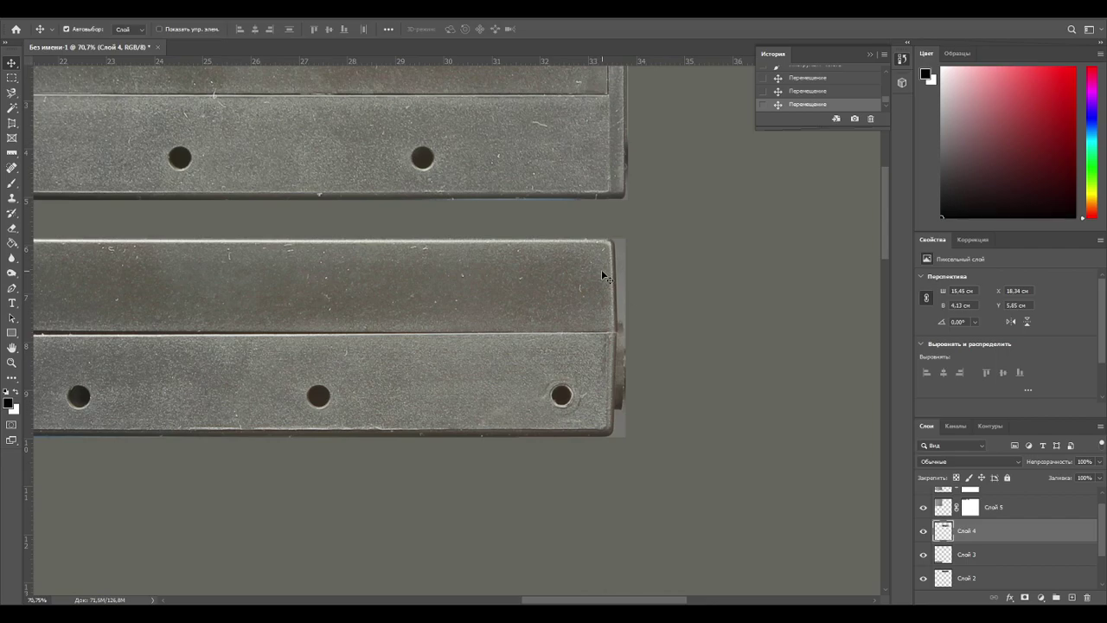
{"action": "scroll", "coordinate": [602, 269], "scroll_direction": "down", "scroll_amount": 3, "text": "alt"}
{"action": "scroll", "coordinate": [438, 255], "scroll_direction": "up", "scroll_amount": 3, "text": "alt"}
{"action": "left_click_drag", "start_coordinate": [327, 314], "coordinate": [366, 395]}
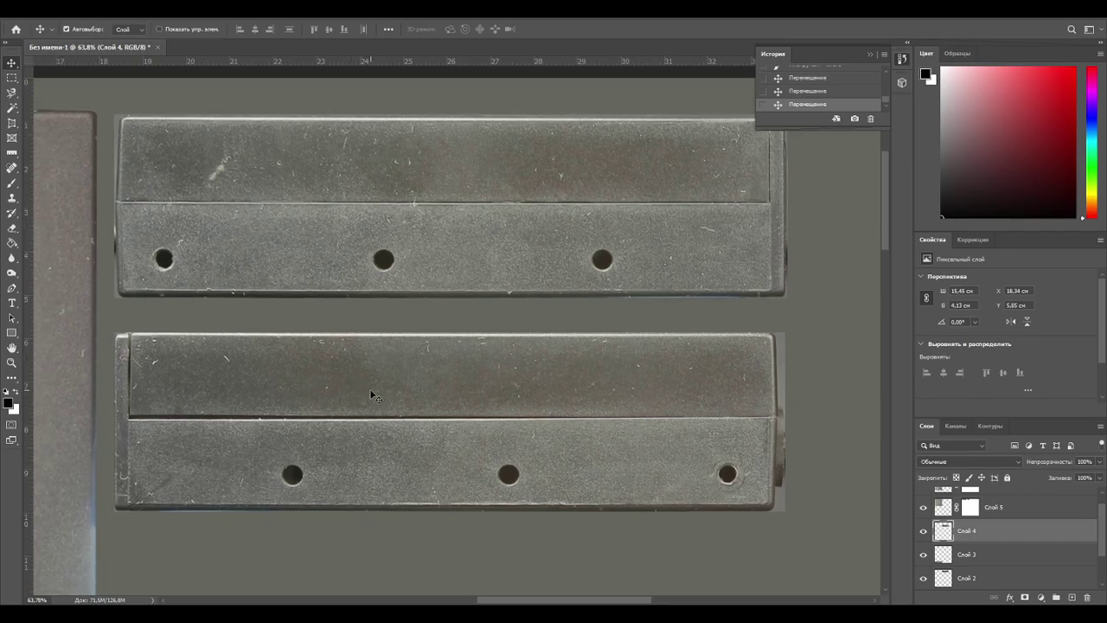
{"action": "scroll", "coordinate": [369, 389], "scroll_direction": "down", "scroll_amount": 3, "text": "alt"}
{"action": "left_click_drag", "start_coordinate": [178, 427], "coordinate": [442, 243]}
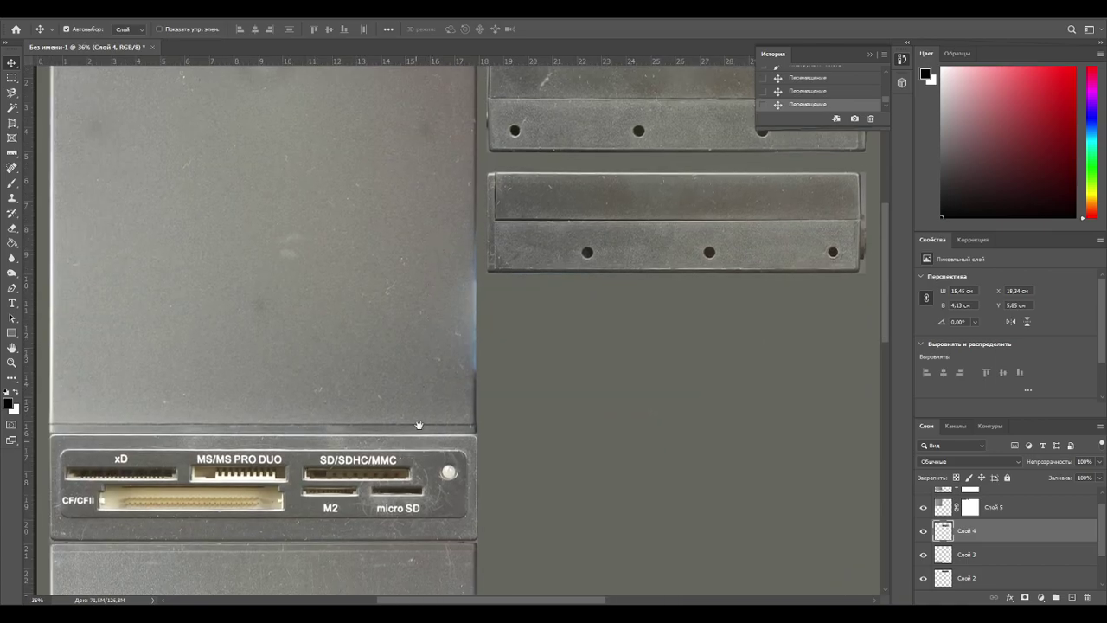
{"action": "left_click_drag", "start_coordinate": [419, 425], "coordinate": [474, 180]}
{"action": "left_click_drag", "start_coordinate": [465, 427], "coordinate": [449, 222]}
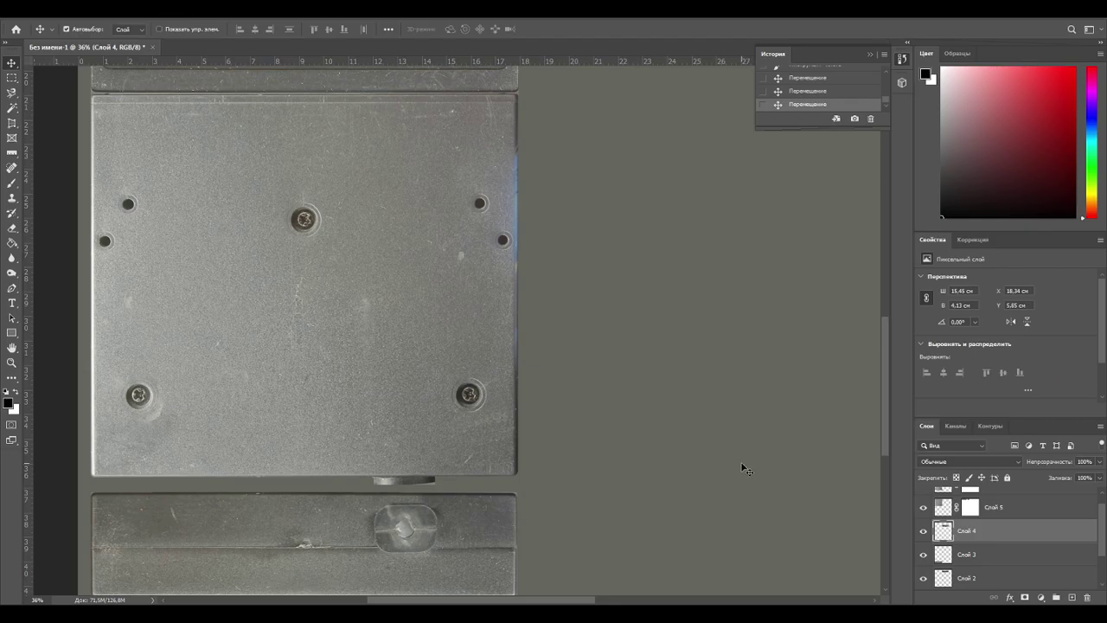
{"action": "scroll", "coordinate": [786, 504], "scroll_direction": "down", "scroll_amount": 3, "text": "alt"}
{"action": "left_click_drag", "start_coordinate": [784, 507], "coordinate": [576, 513]}
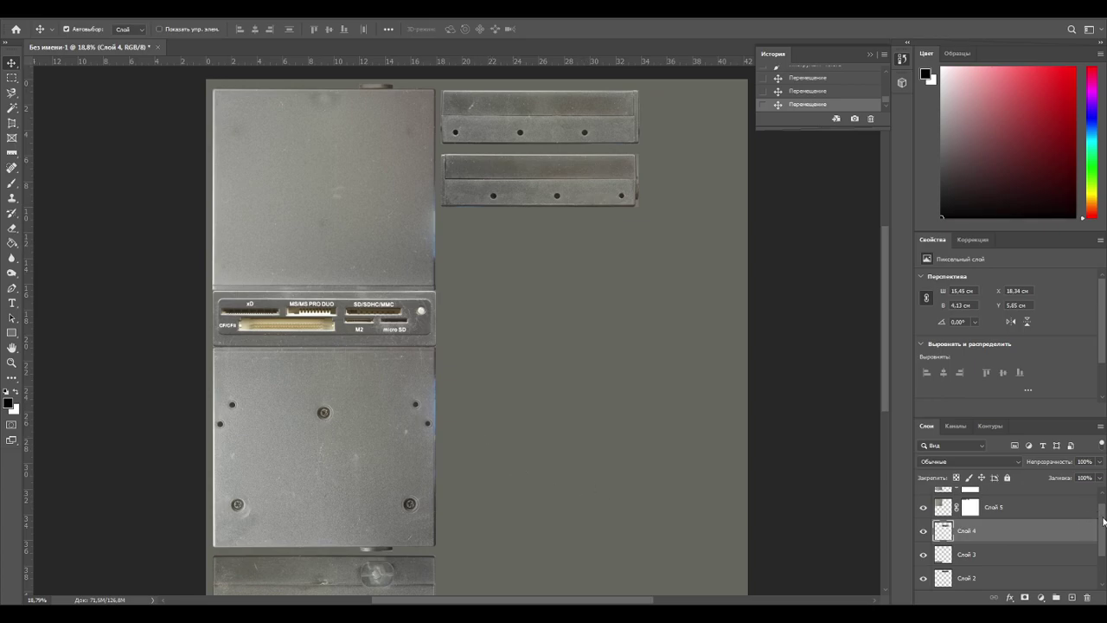
Open the image size settings for the whole sheet with width and height measured in pixels.
{"action": "scroll", "coordinate": [424, 354], "scroll_direction": "down", "scroll_amount": 3, "text": "alt"}
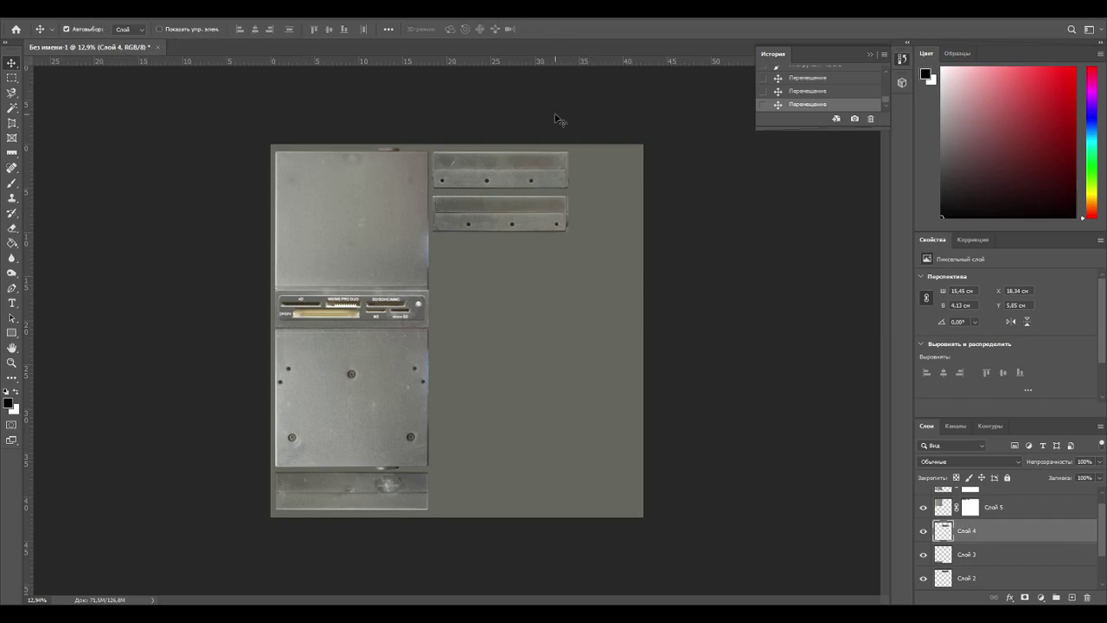
{"action": "scroll", "coordinate": [467, 264], "scroll_direction": "up", "scroll_amount": 1, "text": "alt"}
{"action": "scroll", "coordinate": [467, 264], "scroll_direction": "up", "scroll_amount": 1, "text": "alt"}
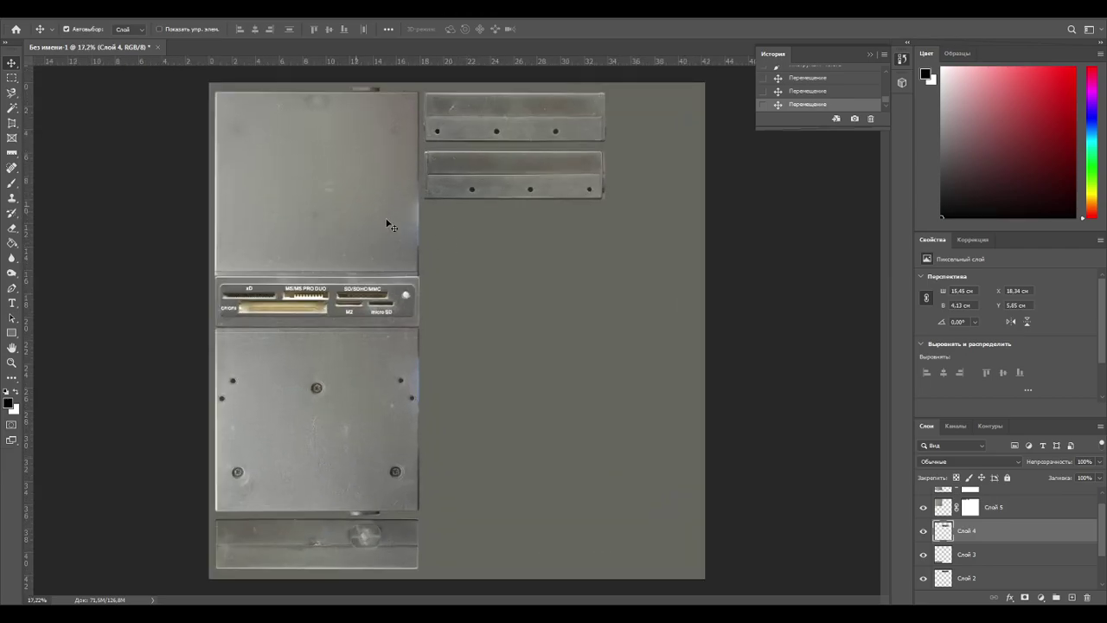
{"action": "left_click", "coordinate": [130, 19]}
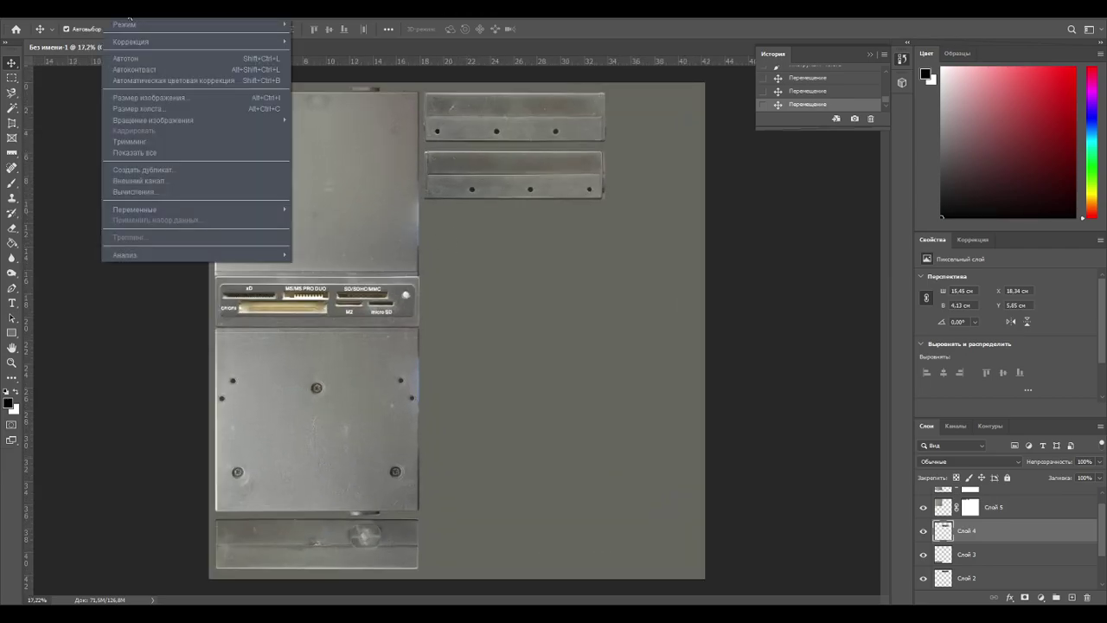
{"action": "left_click", "coordinate": [143, 98]}
{"action": "left_click", "coordinate": [674, 197]}
{"action": "left_click", "coordinate": [660, 206]}
{"action": "left_click", "coordinate": [662, 197]}
{"action": "left_click", "coordinate": [658, 216]}
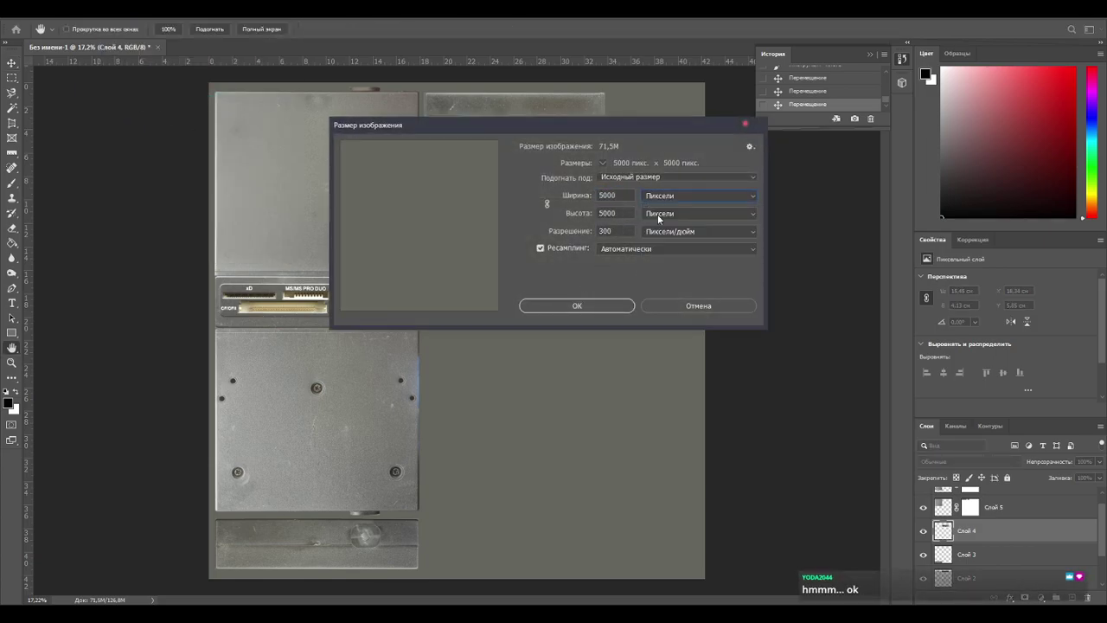
Resize the sheet to 2048 pixels wide by 2048 pixels high with automatic resampling.
{"action": "left_click", "coordinate": [560, 195]}
{"action": "type", "text": "2048"}
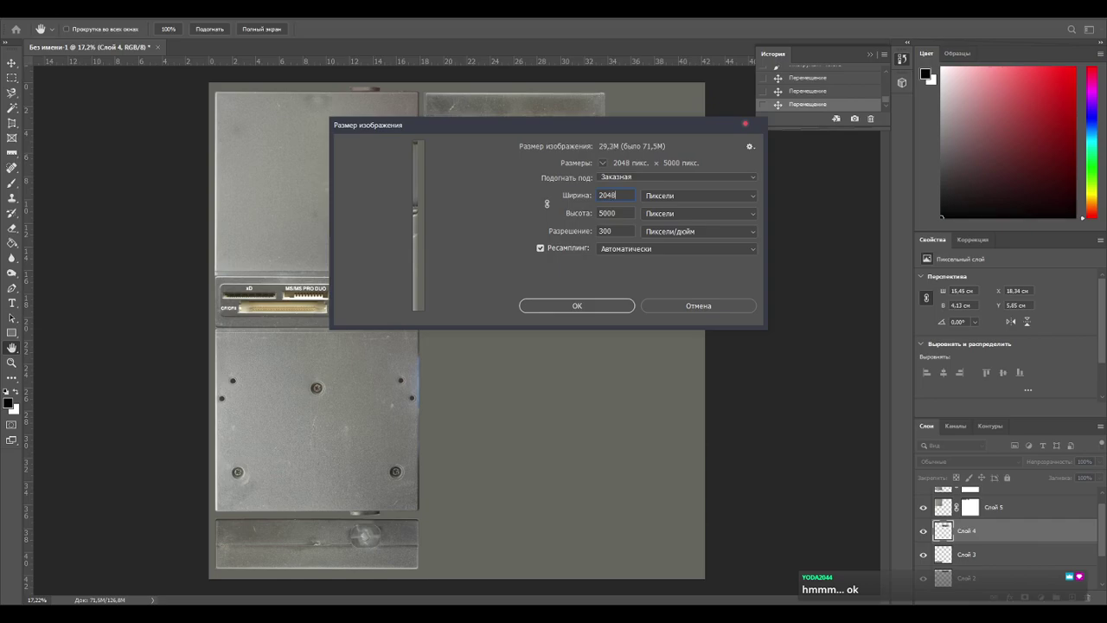
{"action": "key", "text": "Tab"}
{"action": "type", "text": "20"}
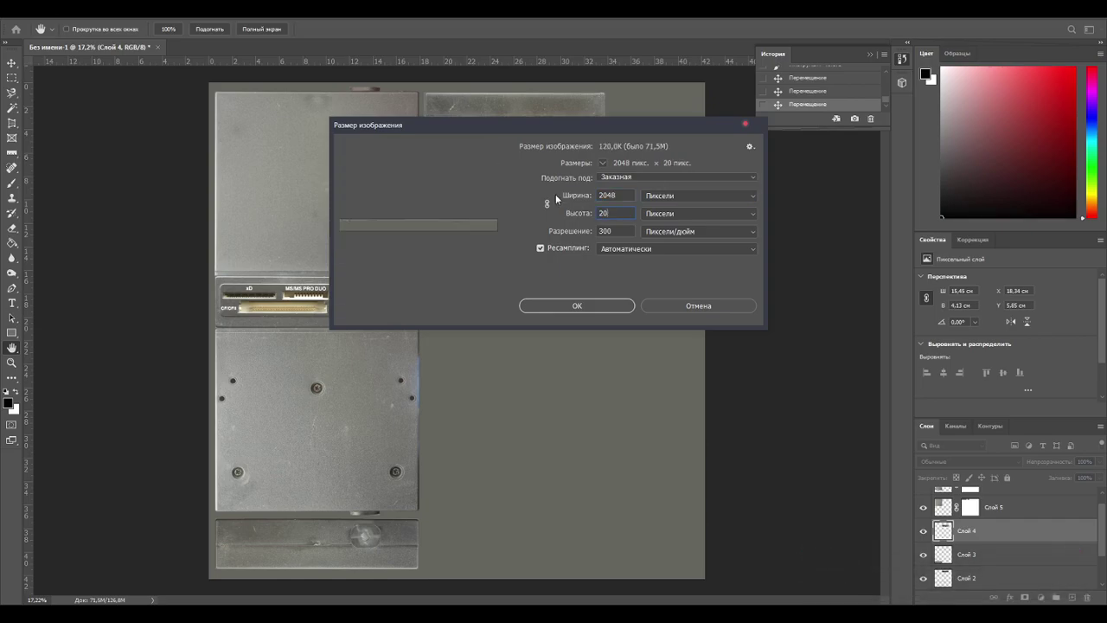
{"action": "type", "text": "88"}
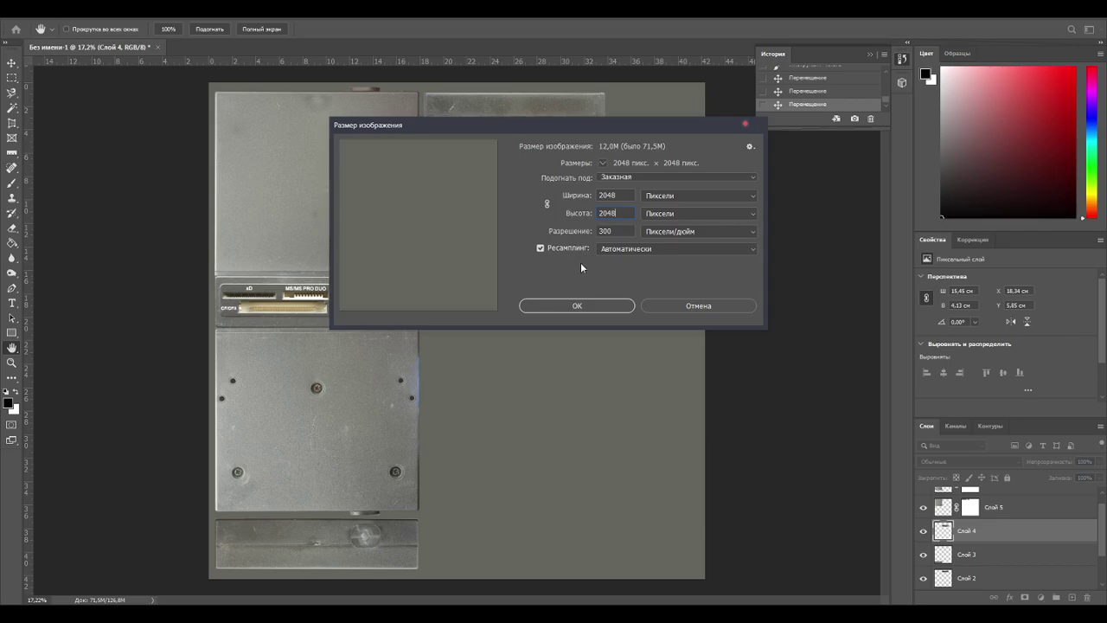
{"action": "left_click", "coordinate": [575, 306]}
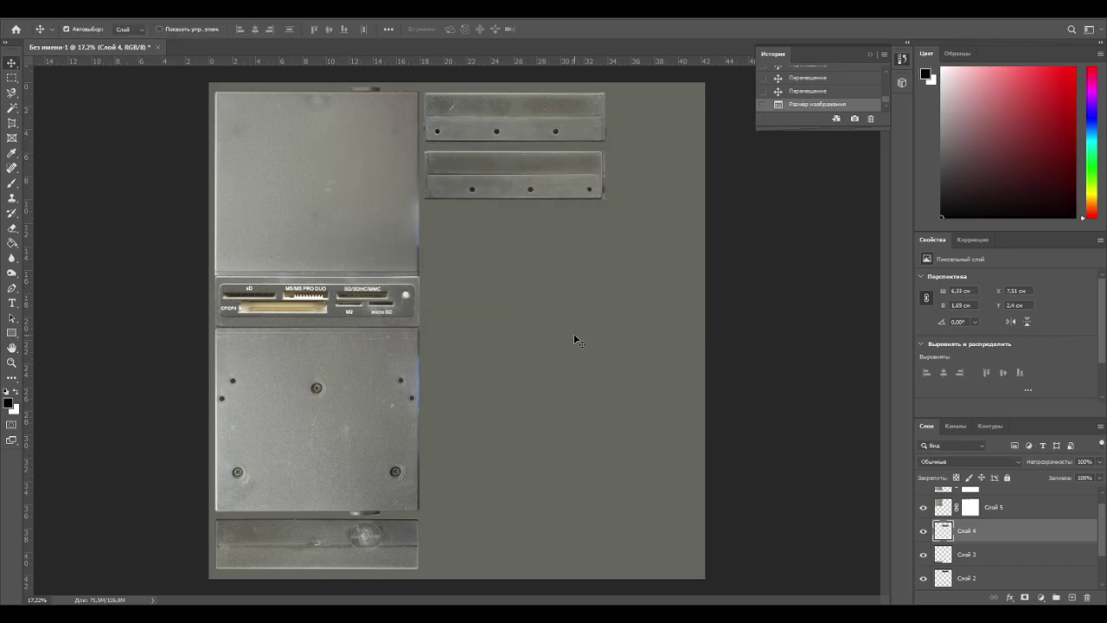
Examine the resized sheet's panels, card slot labels and edges for sharpness and overall layout.
{"action": "scroll", "coordinate": [445, 338], "scroll_direction": "up", "scroll_amount": 5, "text": "alt"}
{"action": "scroll", "coordinate": [393, 365], "scroll_direction": "up", "scroll_amount": 4, "text": "alt"}
{"action": "scroll", "coordinate": [395, 365], "scroll_direction": "down", "scroll_amount": 7, "text": "alt"}
{"action": "scroll", "coordinate": [348, 195], "scroll_direction": "up", "scroll_amount": 4, "text": "alt"}
{"action": "scroll", "coordinate": [349, 198], "scroll_direction": "up", "scroll_amount": 4, "text": "alt"}
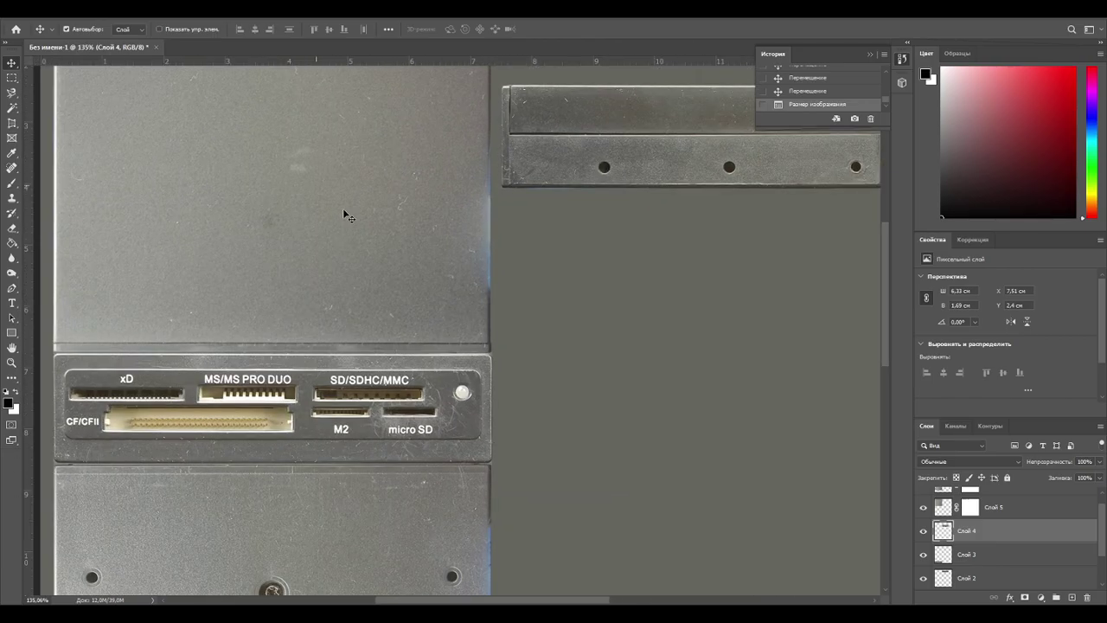
{"action": "scroll", "coordinate": [376, 340], "scroll_direction": "down", "scroll_amount": 4, "text": "alt"}
{"action": "left_click_drag", "start_coordinate": [558, 481], "coordinate": [589, 390]}
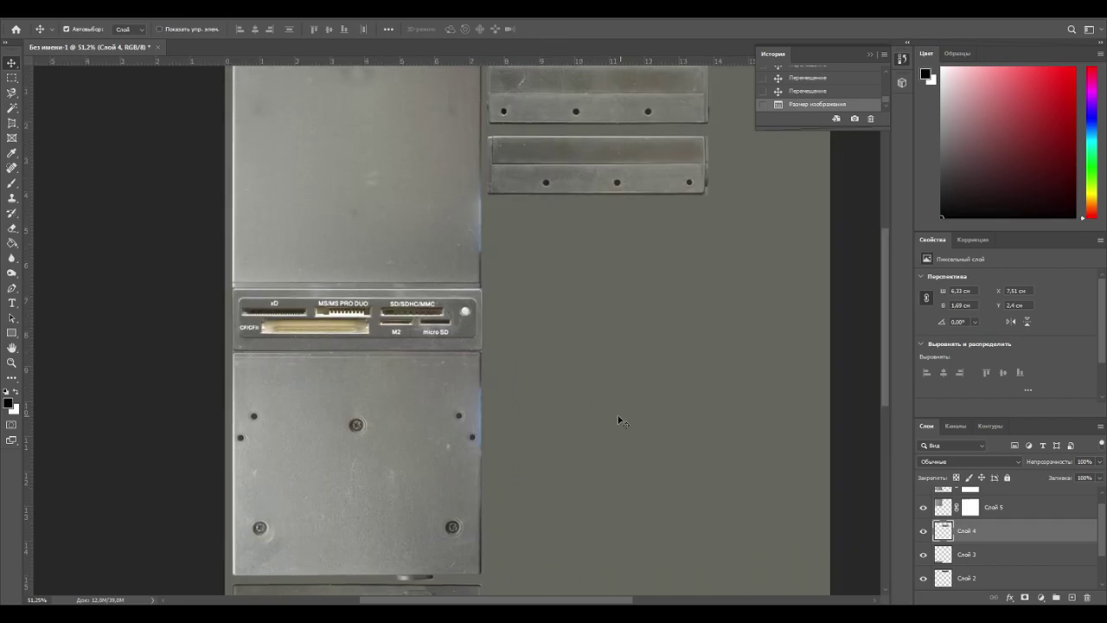
{"action": "scroll", "coordinate": [603, 406], "scroll_direction": "down", "scroll_amount": 1, "text": "alt"}
{"action": "scroll", "coordinate": [126, 83], "scroll_direction": "down", "scroll_amount": 3, "text": "alt"}
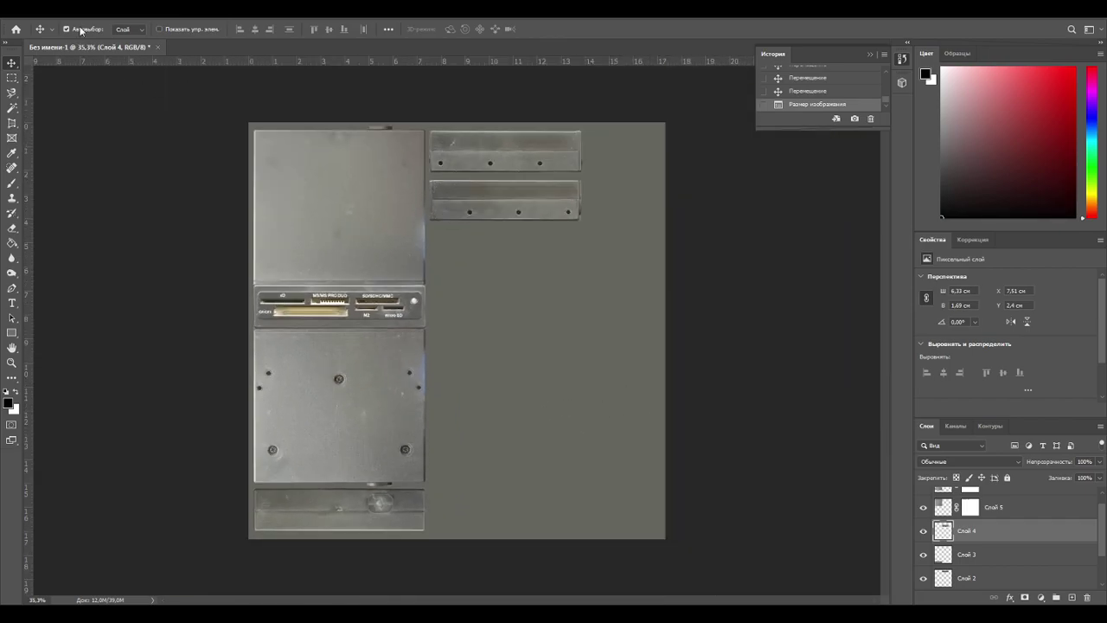
Save the sheet as Card Reader.psd with maximized compatibility.
{"action": "left_click", "coordinate": [26, 8]}
{"action": "left_click", "coordinate": [77, 150]}
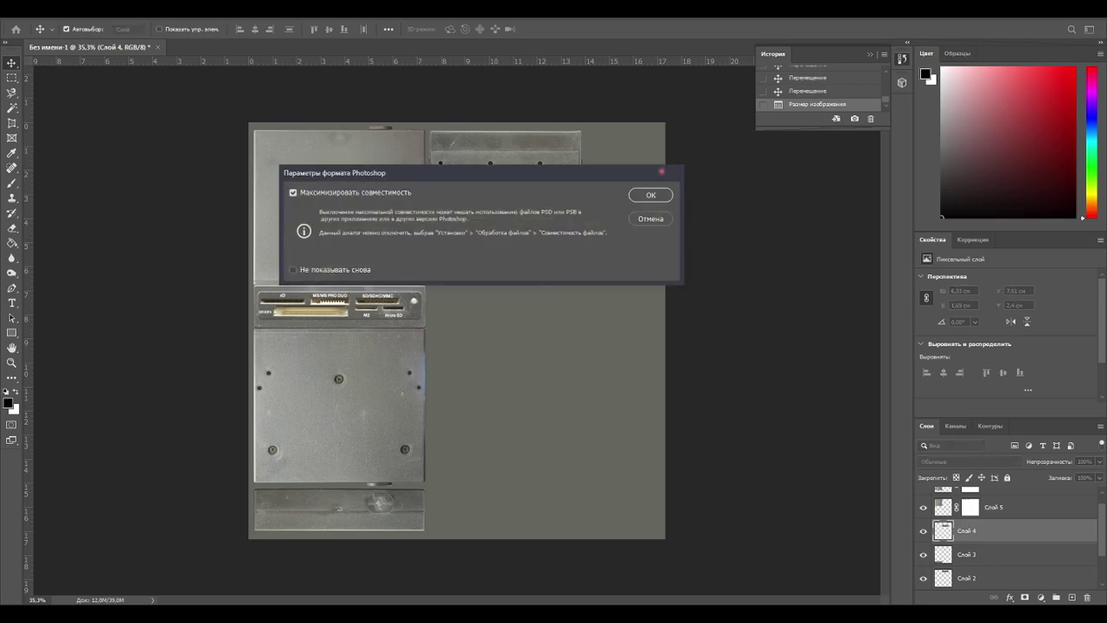
{"action": "left_click", "coordinate": [650, 197]}
Save an additional copy of the finished sheet with Save As.
{"action": "left_click", "coordinate": [32, 12]}
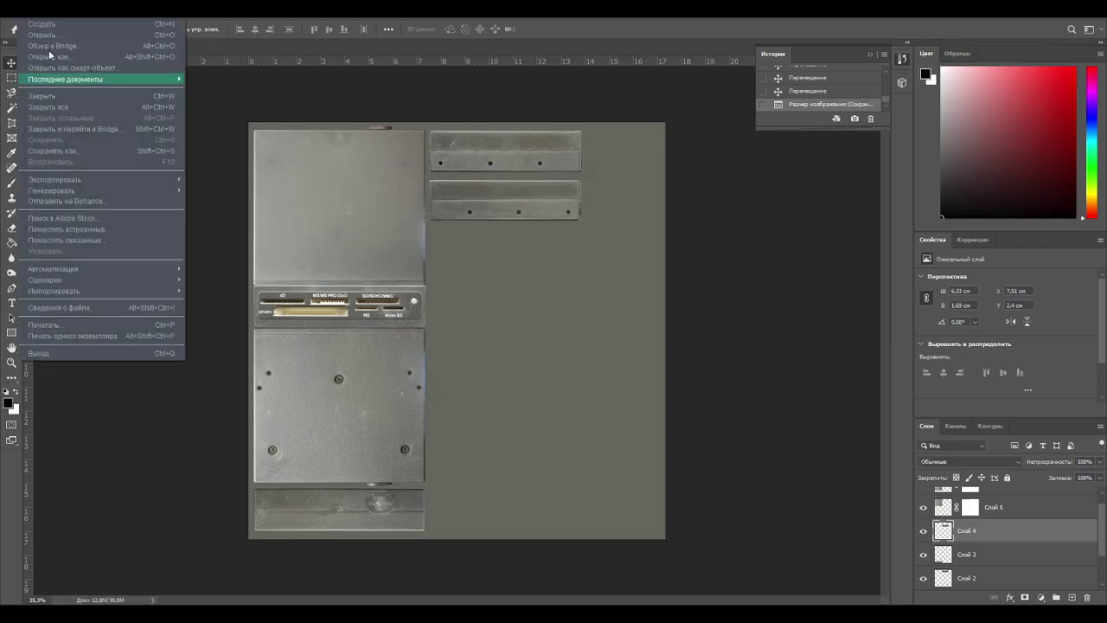
{"action": "left_click", "coordinate": [103, 152]}
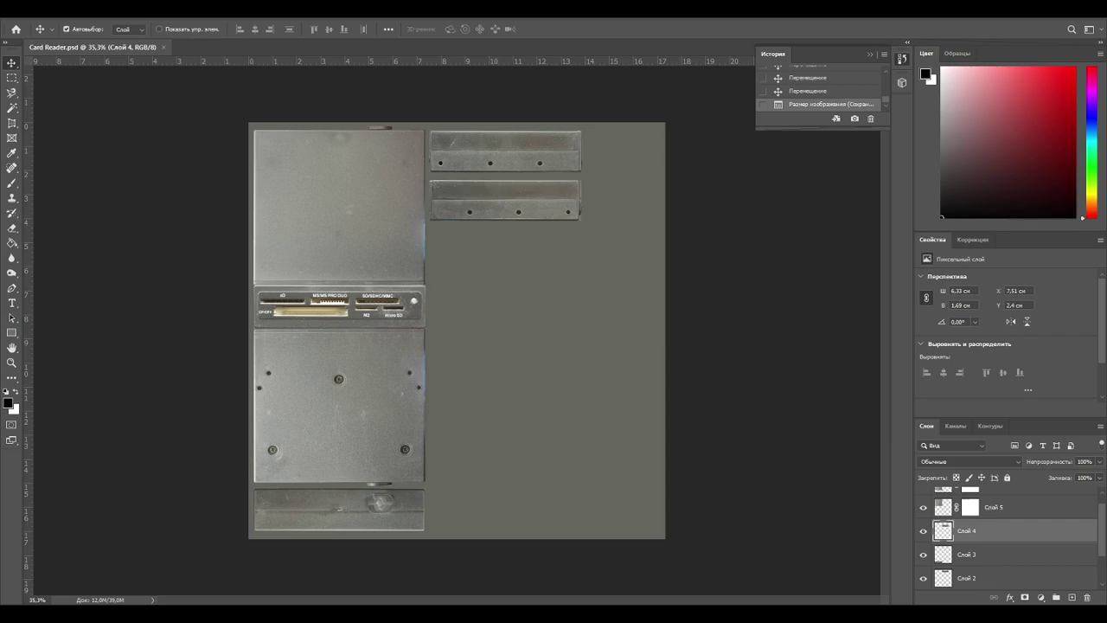
{"action": "left_click", "coordinate": [669, 188]}
Launch 3ds Max from the list of installed programs and bring up its file commands.
{"action": "key", "text": "super"}
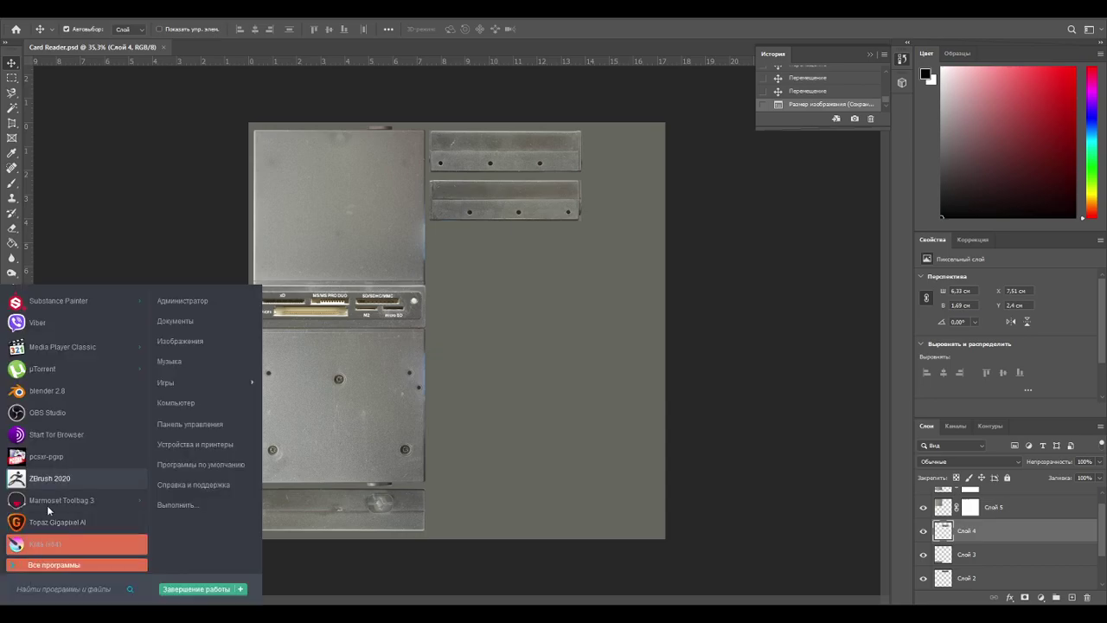
{"action": "left_click", "coordinate": [62, 564]}
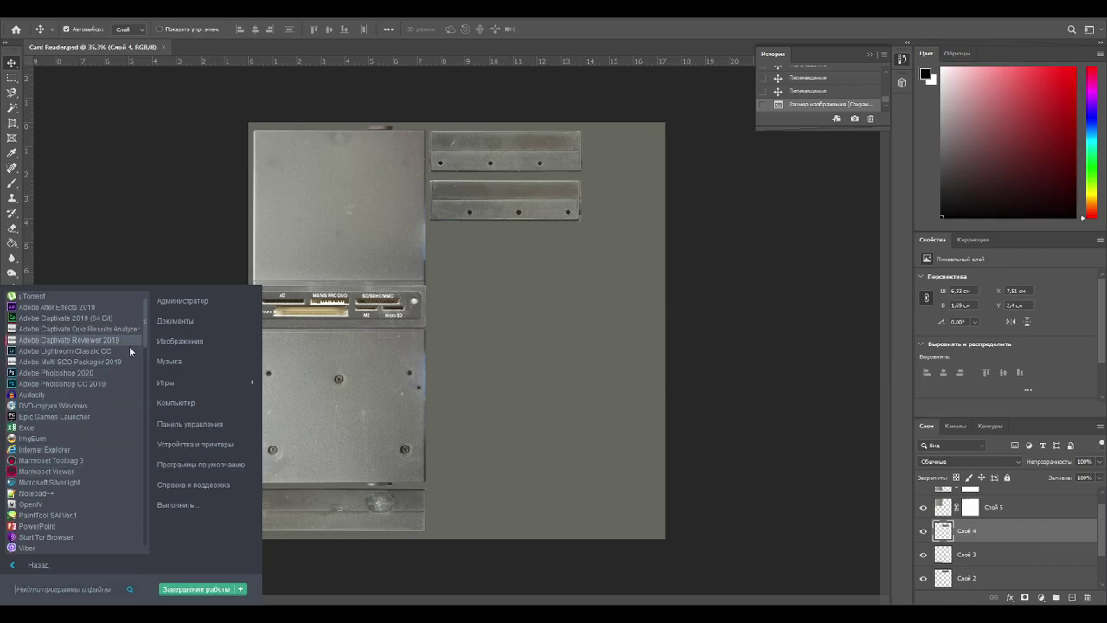
{"action": "left_click_drag", "start_coordinate": [143, 329], "coordinate": [141, 381]}
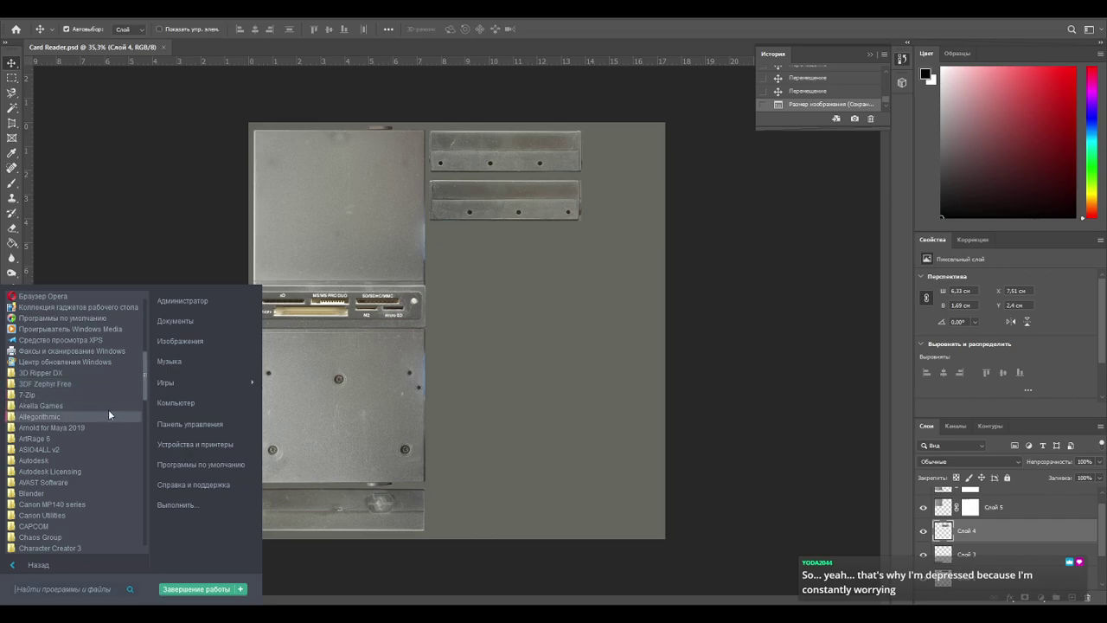
{"action": "left_click", "coordinate": [800, 379]}
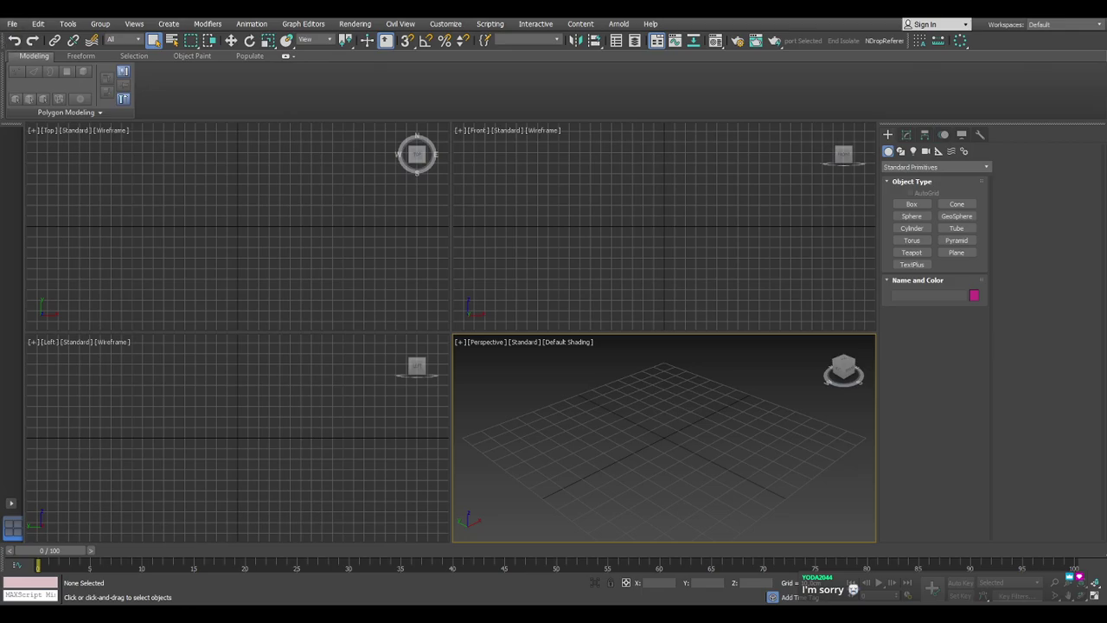
{"action": "left_click", "coordinate": [18, 25]}
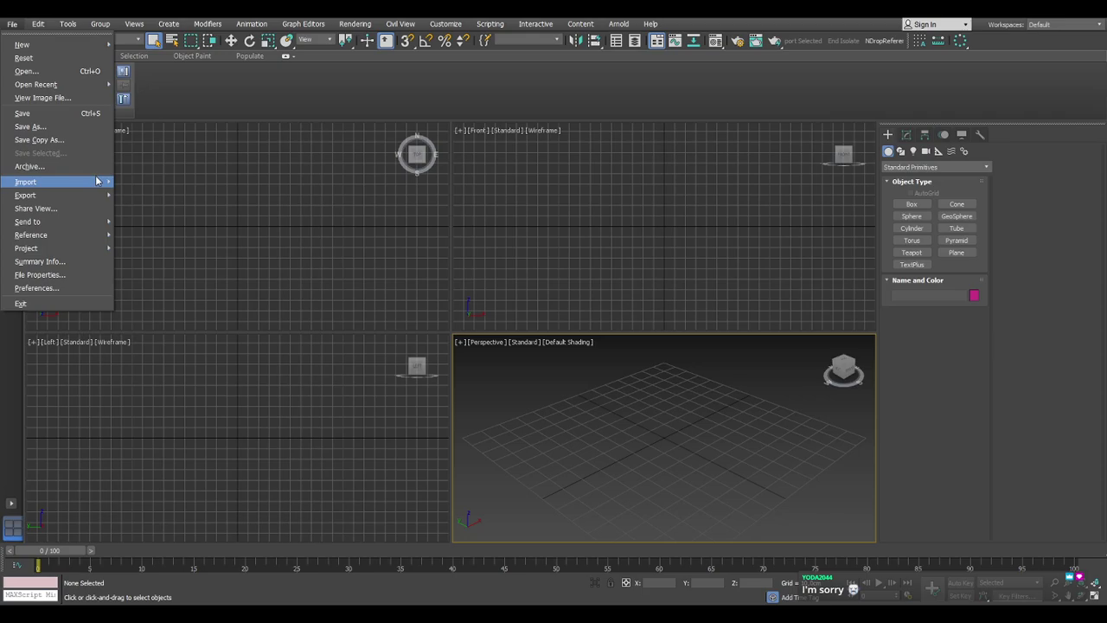
{"action": "mouse_move", "coordinate": [96, 181]}
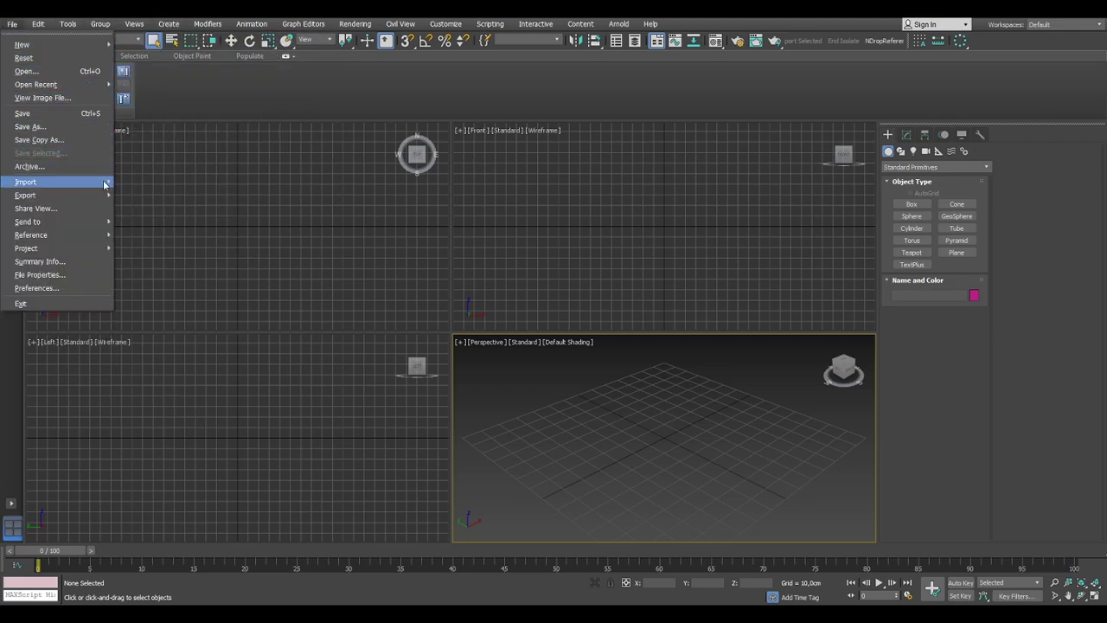
{"action": "left_click", "coordinate": [381, 98]}
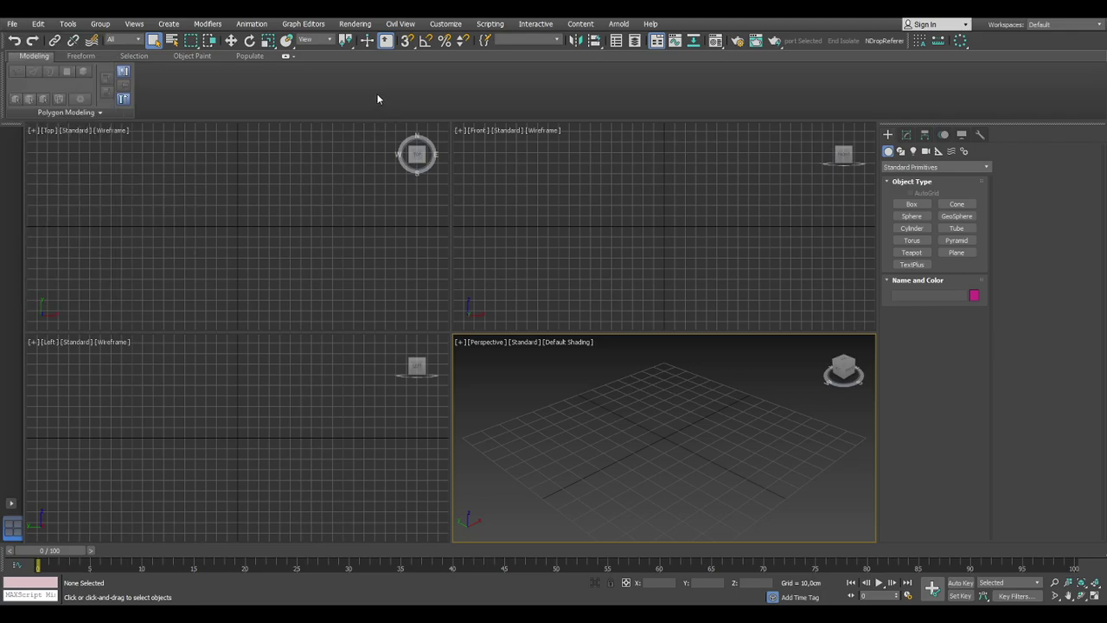
Create a box about 42 cm long, 56 cm wide and 12 cm high on the grid in the Perspective view.
{"action": "left_click", "coordinate": [912, 204]}
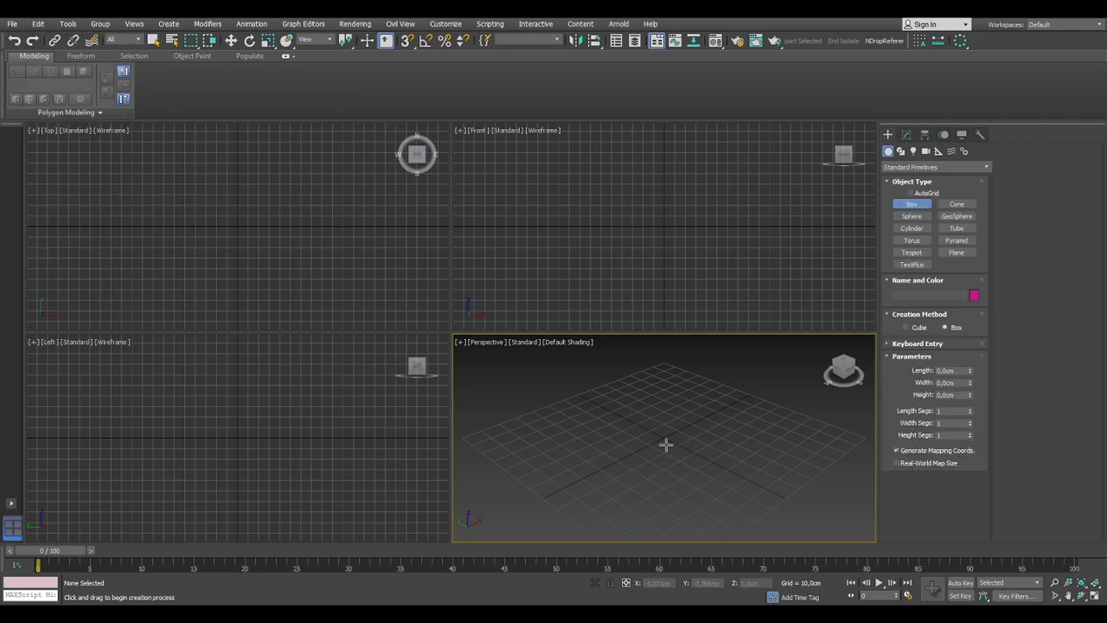
{"action": "mouse_move", "coordinate": [600, 433]}
{"action": "left_mouse_down"}
{"action": "mouse_move", "coordinate": [718, 444]}
{"action": "mouse_move", "coordinate": [740, 424]}
{"action": "left_mouse_up"}
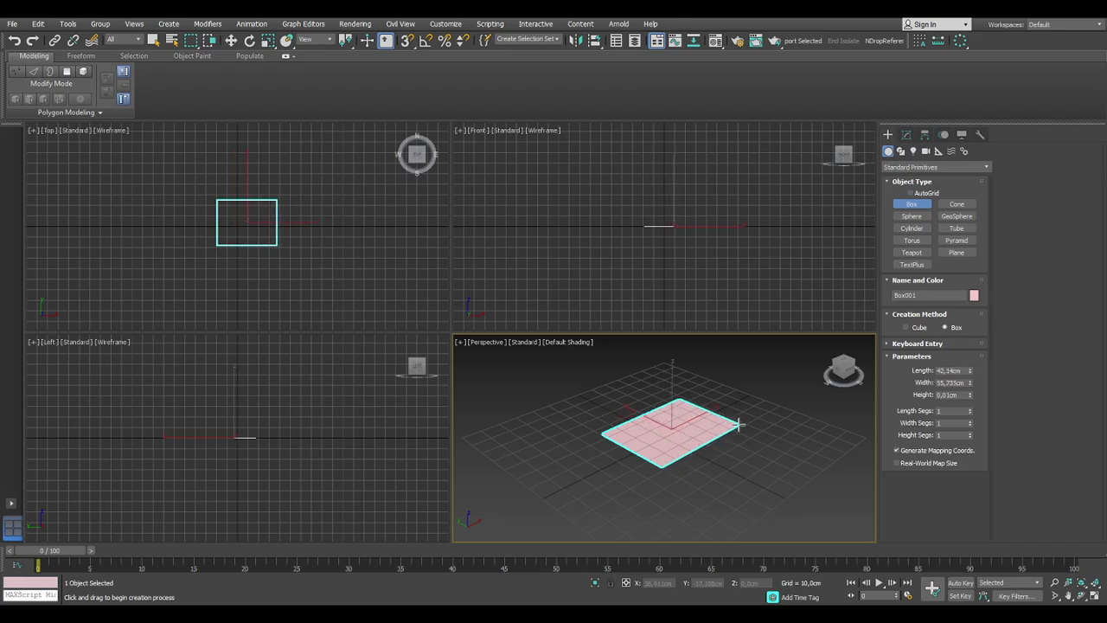
{"action": "left_click", "coordinate": [731, 399]}
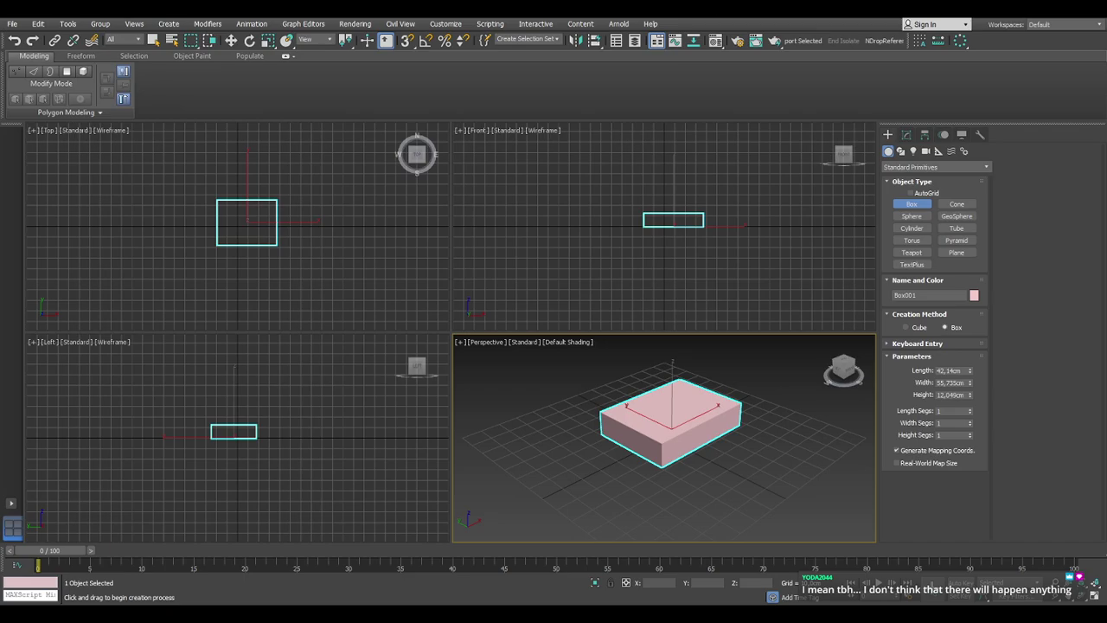
Set the box's length to 9 cm, width to 10 cm and height to 2,5 cm.
{"action": "left_click_drag", "start_coordinate": [963, 370], "coordinate": [896, 369]}
{"action": "type", "text": "9"}
{"action": "key", "text": "Tab"}
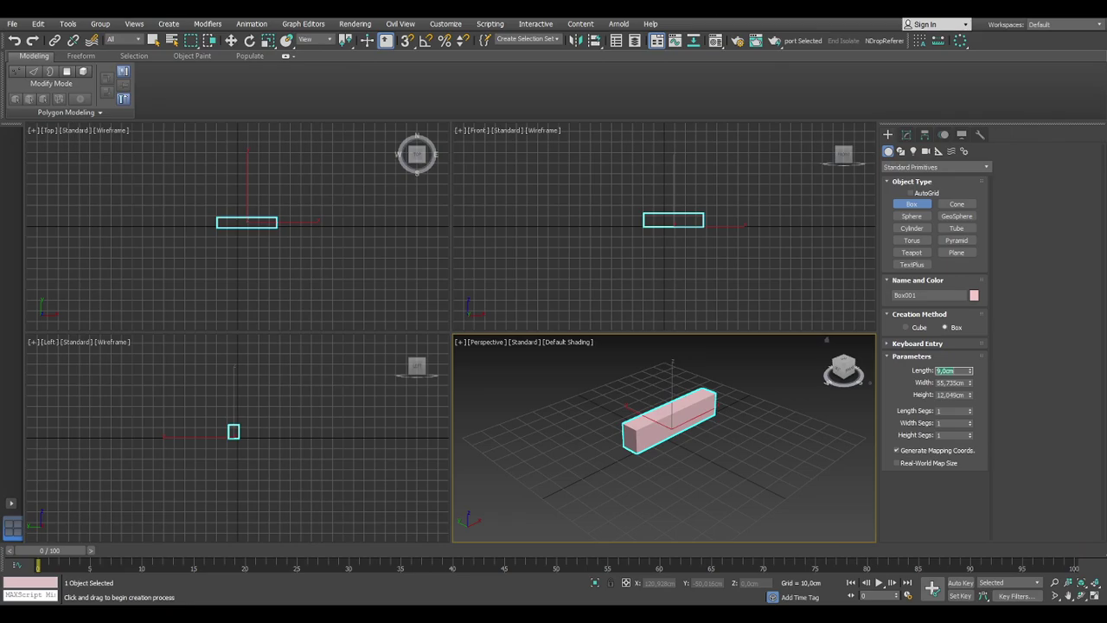
{"action": "type", "text": "10"}
{"action": "key", "text": "Tab"}
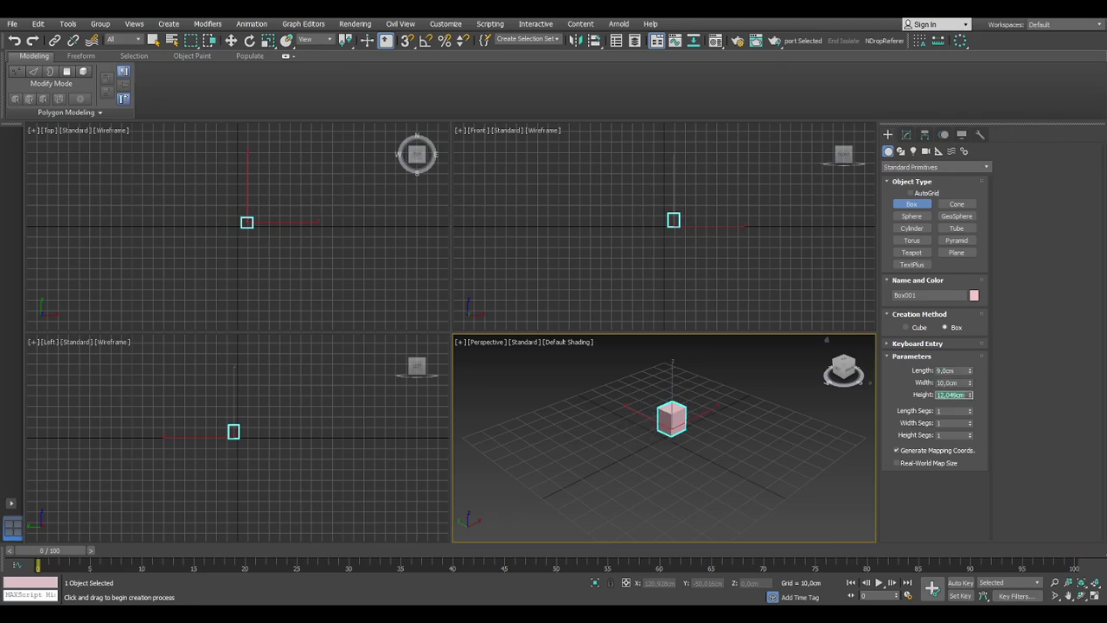
{"action": "type", "text": "2,5"}
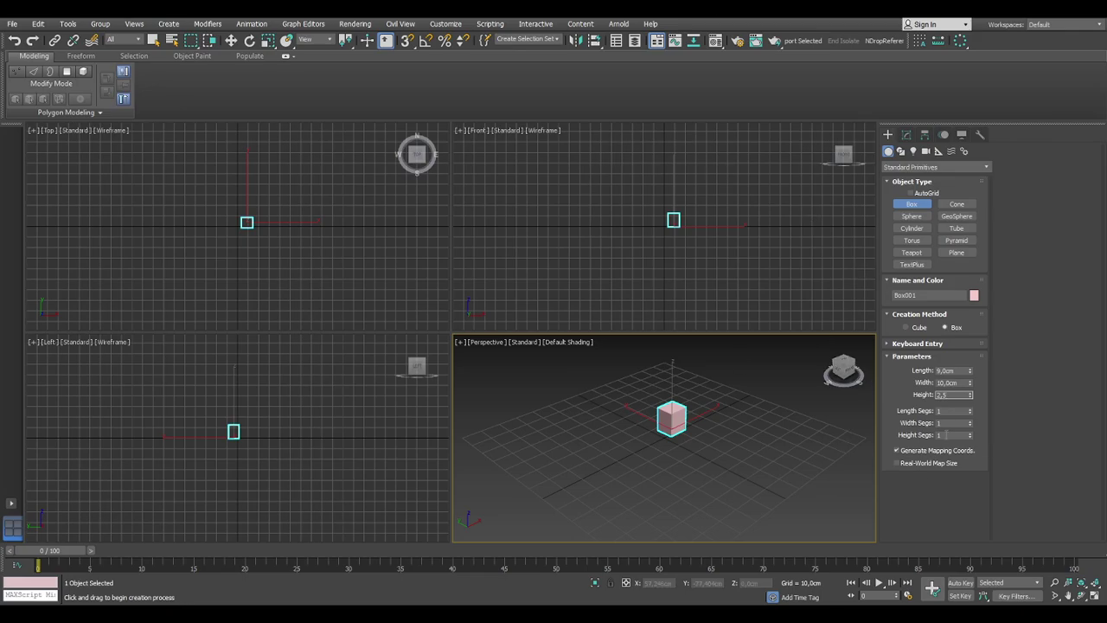
{"action": "key", "text": "Return"}
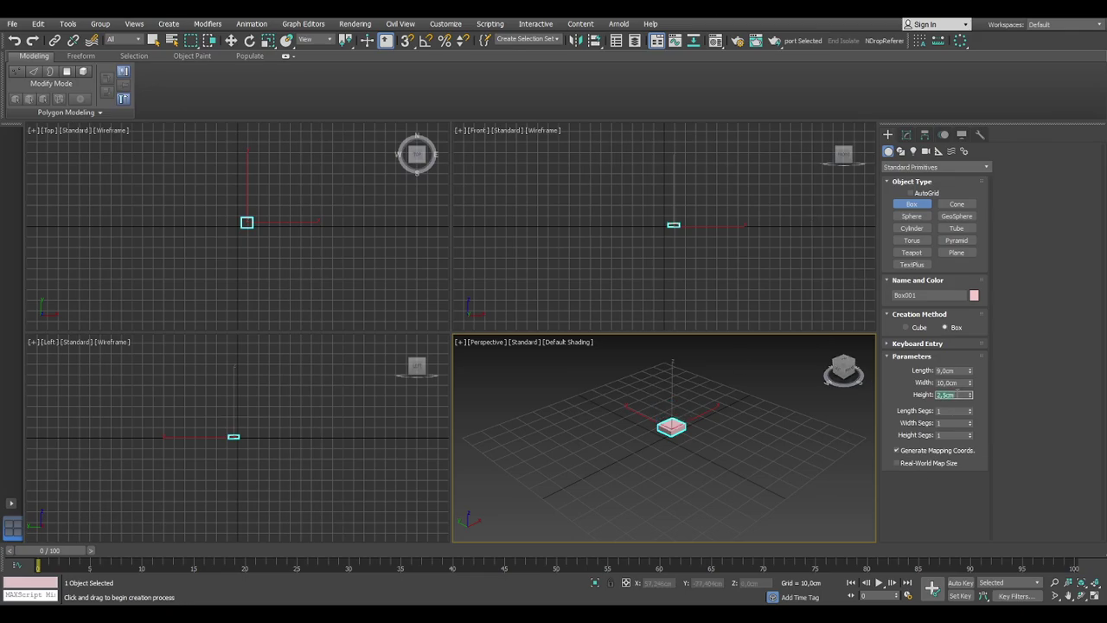
Change the box's object color to gray from the 3ds Max palette.
{"action": "scroll", "coordinate": [645, 464], "scroll_direction": "up", "scroll_amount": 3}
{"action": "middle_click_drag", "start_coordinate": [761, 436], "coordinate": [682, 469]}
{"action": "left_click", "coordinate": [974, 295]}
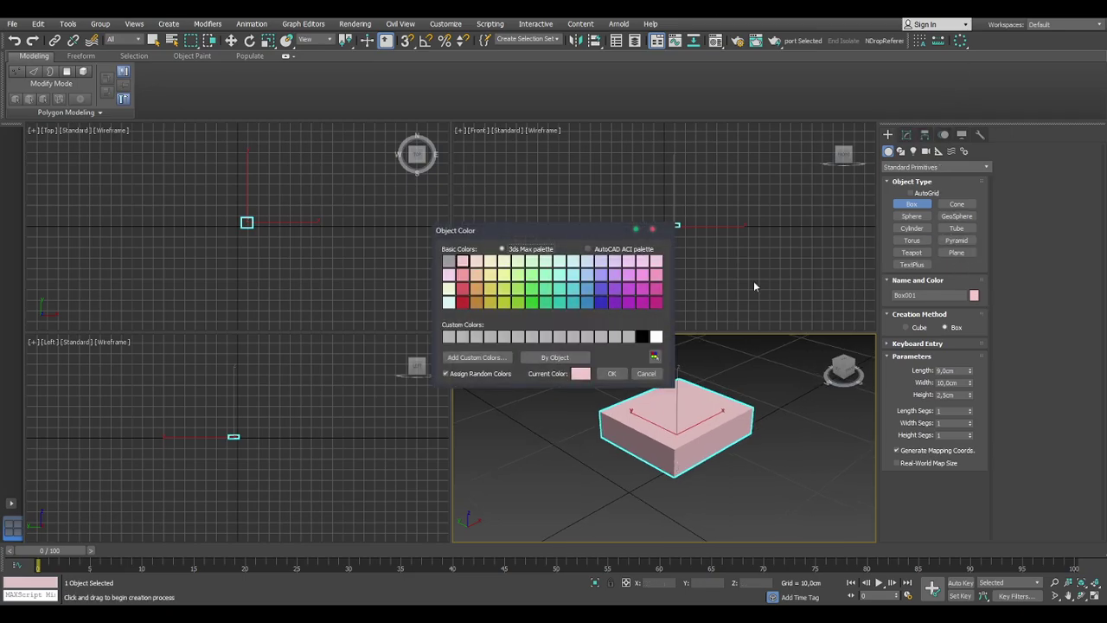
{"action": "left_click", "coordinate": [448, 261]}
{"action": "left_click", "coordinate": [613, 374]}
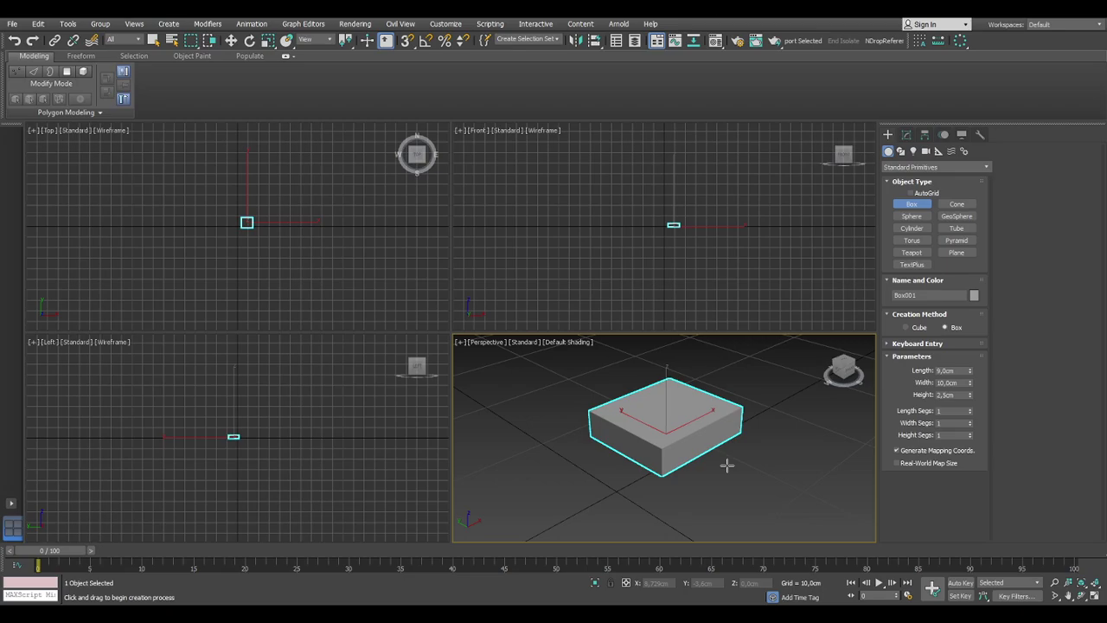
Move the box to the world origin by resetting its X and Y positions to 0.
{"action": "mouse_move", "coordinate": [695, 442]}
{"action": "middle_mouse_down", "text": "alt"}
{"action": "mouse_move", "coordinate": [686, 454]}
{"action": "mouse_move", "coordinate": [713, 446]}
{"action": "mouse_move", "coordinate": [703, 439]}
{"action": "middle_mouse_up", "text": "alt"}
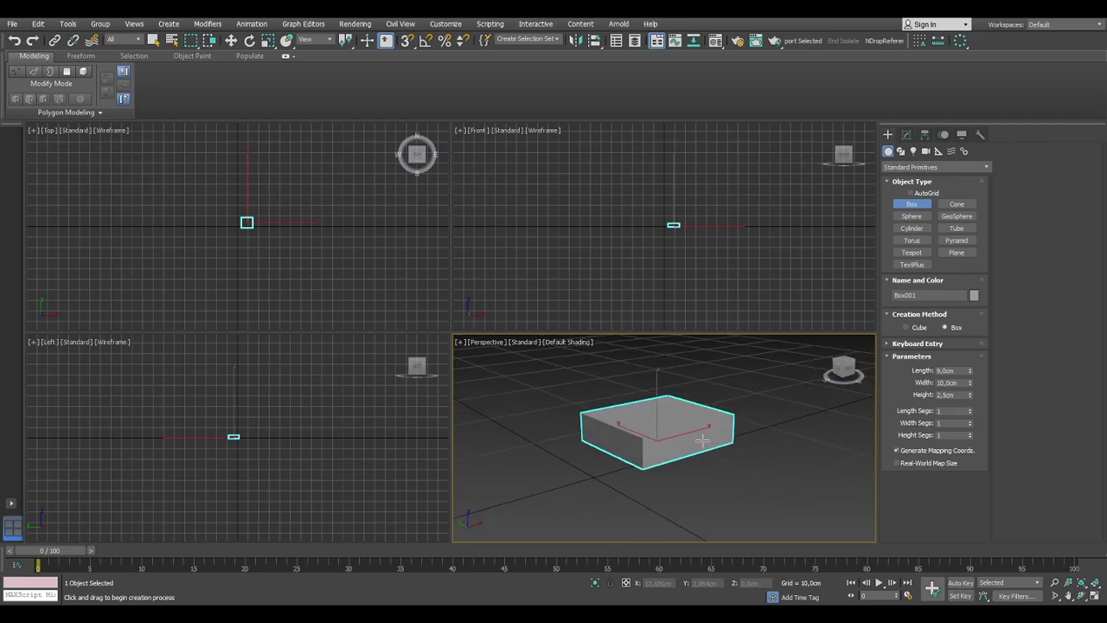
{"action": "scroll", "coordinate": [703, 440], "scroll_direction": "down", "scroll_amount": 3}
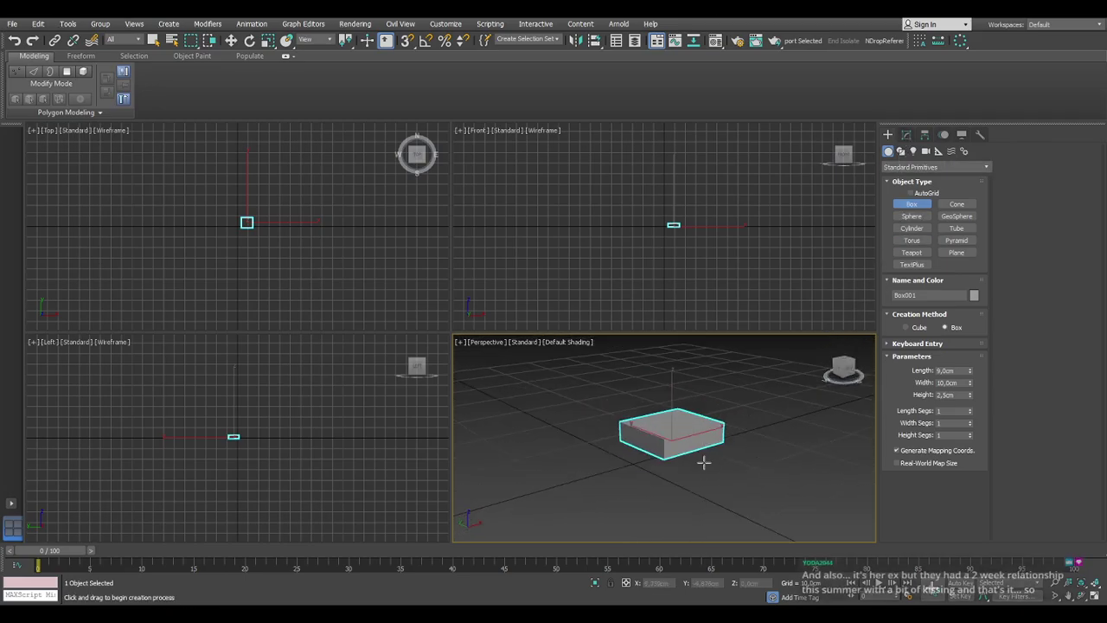
{"action": "key", "text": "w"}
{"action": "right_click", "coordinate": [679, 584]}
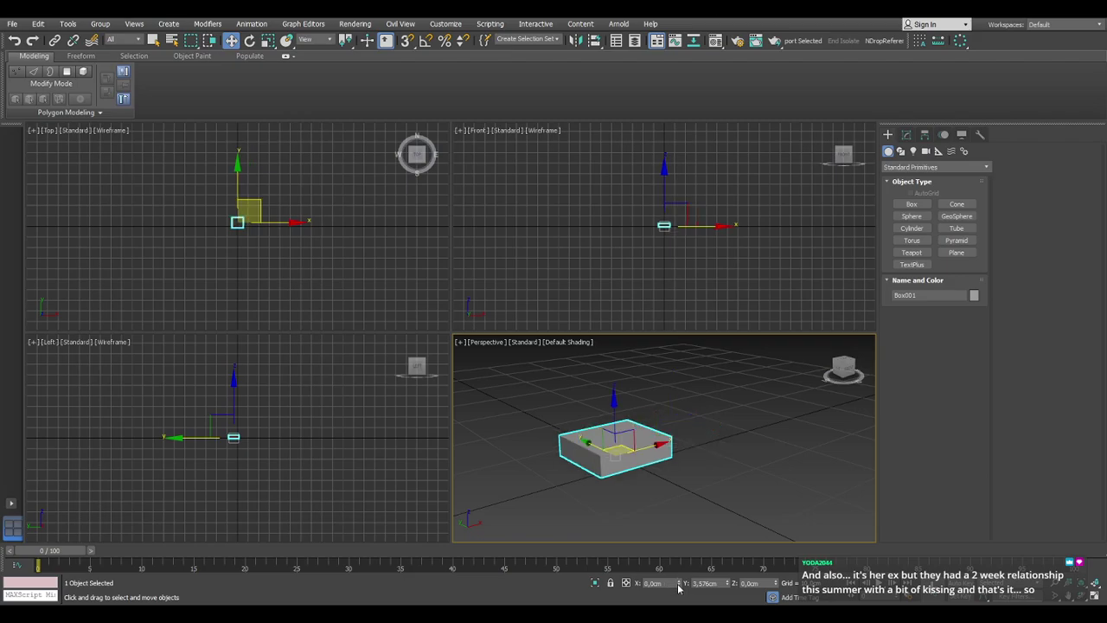
{"action": "right_click", "coordinate": [728, 584]}
{"action": "mouse_move", "coordinate": [678, 499]}
{"action": "middle_mouse_down"}
{"action": "mouse_move", "coordinate": [691, 481]}
{"action": "mouse_move", "coordinate": [674, 516]}
{"action": "middle_mouse_up"}
{"action": "scroll", "coordinate": [662, 467], "scroll_direction": "up", "scroll_amount": 5}
{"action": "scroll", "coordinate": [659, 467], "scroll_direction": "down", "scroll_amount": 3}
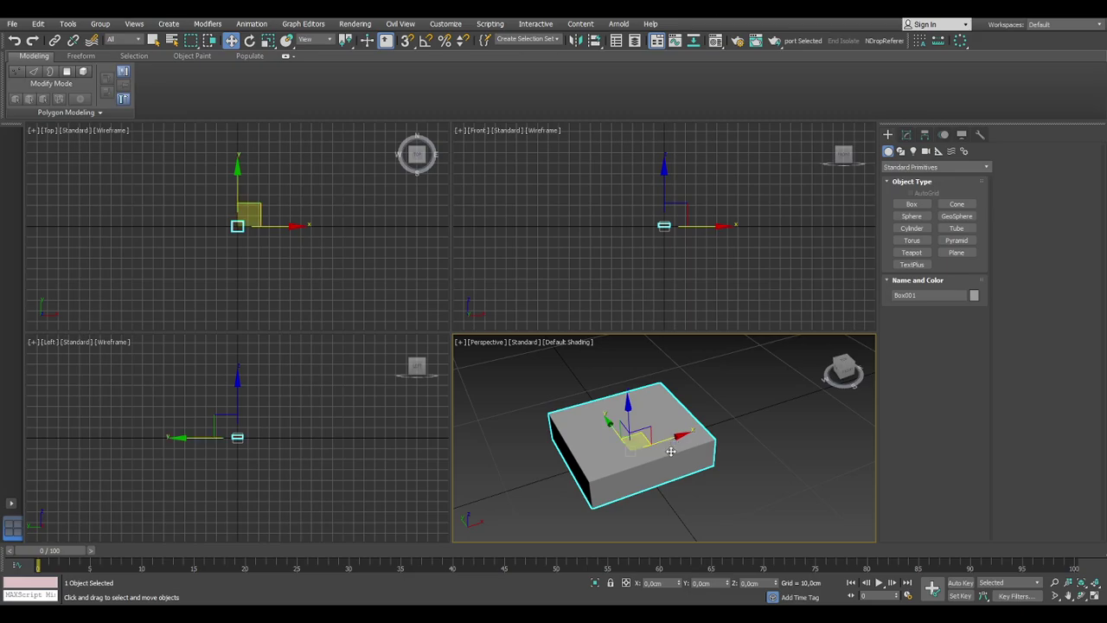
Add an Edit Poly modifier to the box, with an Unwrap UVW modifier above it.
{"action": "middle_click_drag", "start_coordinate": [686, 484], "coordinate": [694, 486]}
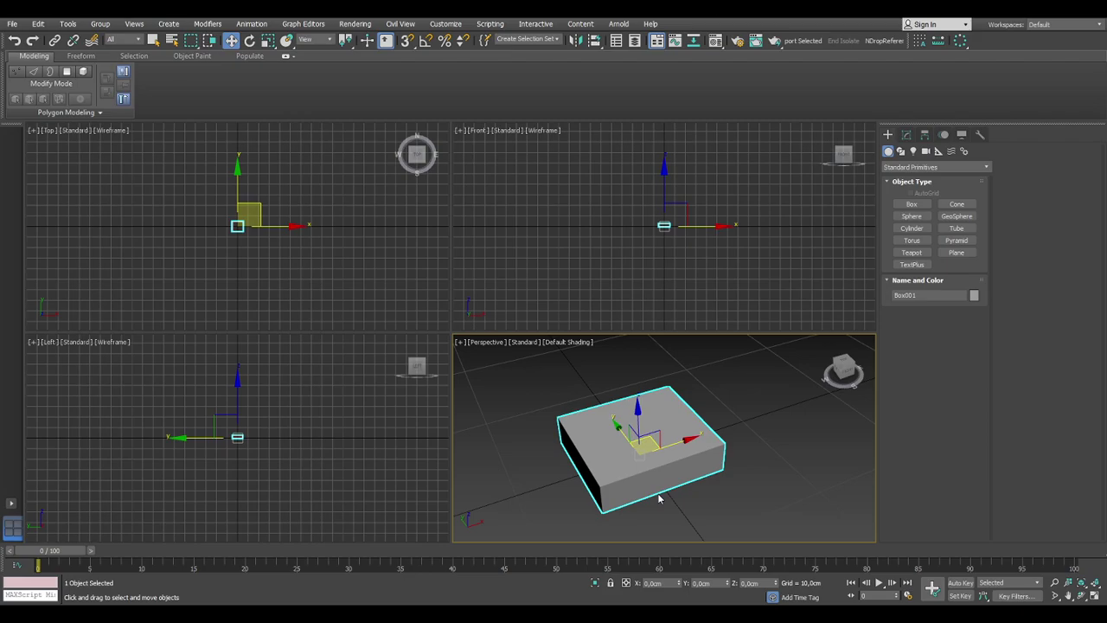
{"action": "middle_click_drag", "start_coordinate": [642, 507], "coordinate": [610, 481], "text": "alt"}
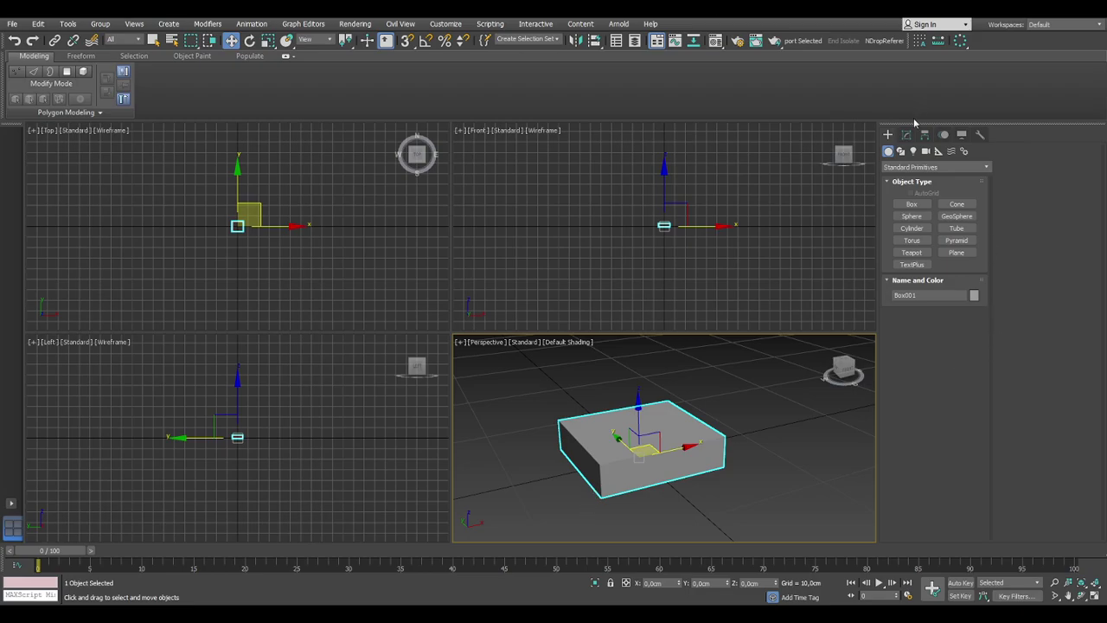
{"action": "left_click", "coordinate": [906, 134]}
{"action": "left_click", "coordinate": [908, 187]}
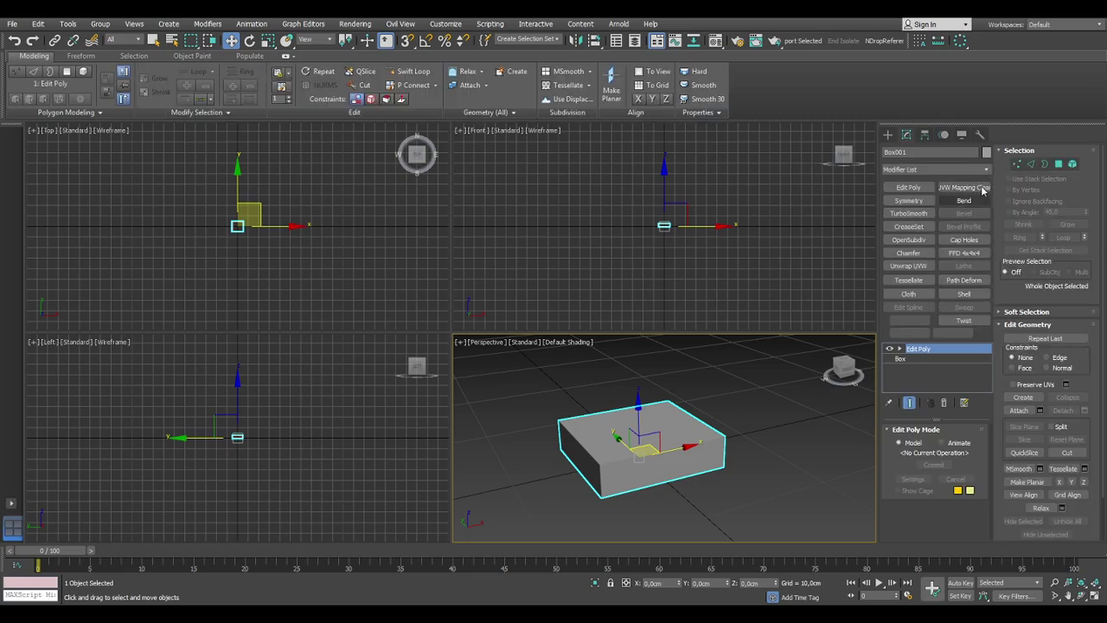
{"action": "left_click", "coordinate": [908, 266]}
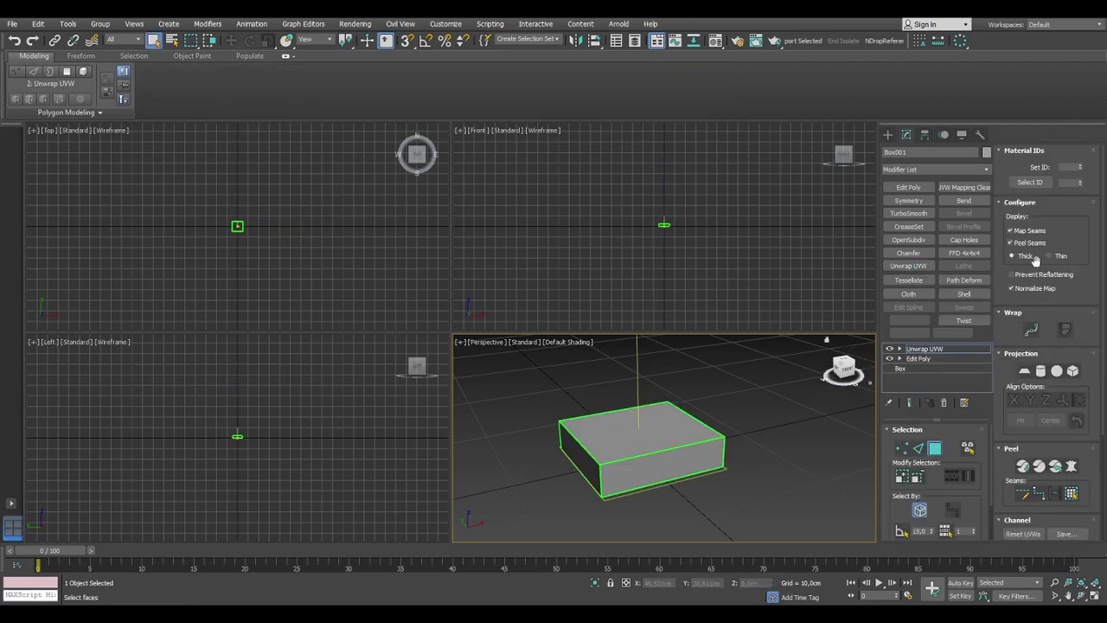
Open the UV editor for the box and pick the Ca...eader.png image as its background texture.
{"action": "scroll", "coordinate": [1081, 346], "scroll_direction": "down", "scroll_amount": 3}
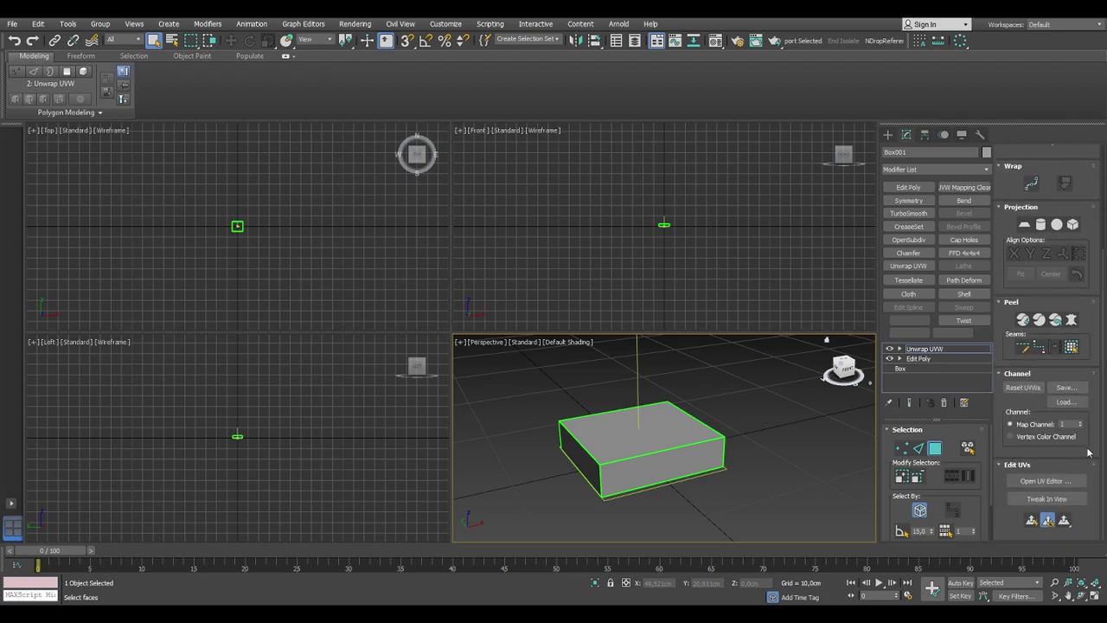
{"action": "left_click", "coordinate": [1066, 482]}
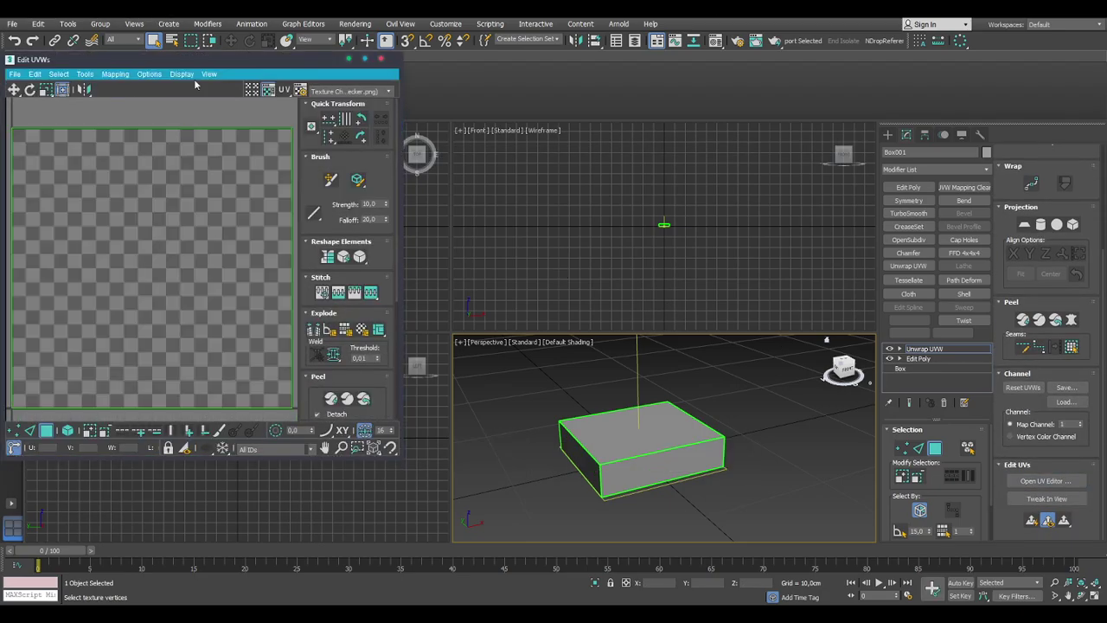
{"action": "left_click_drag", "start_coordinate": [208, 63], "coordinate": [738, 147]}
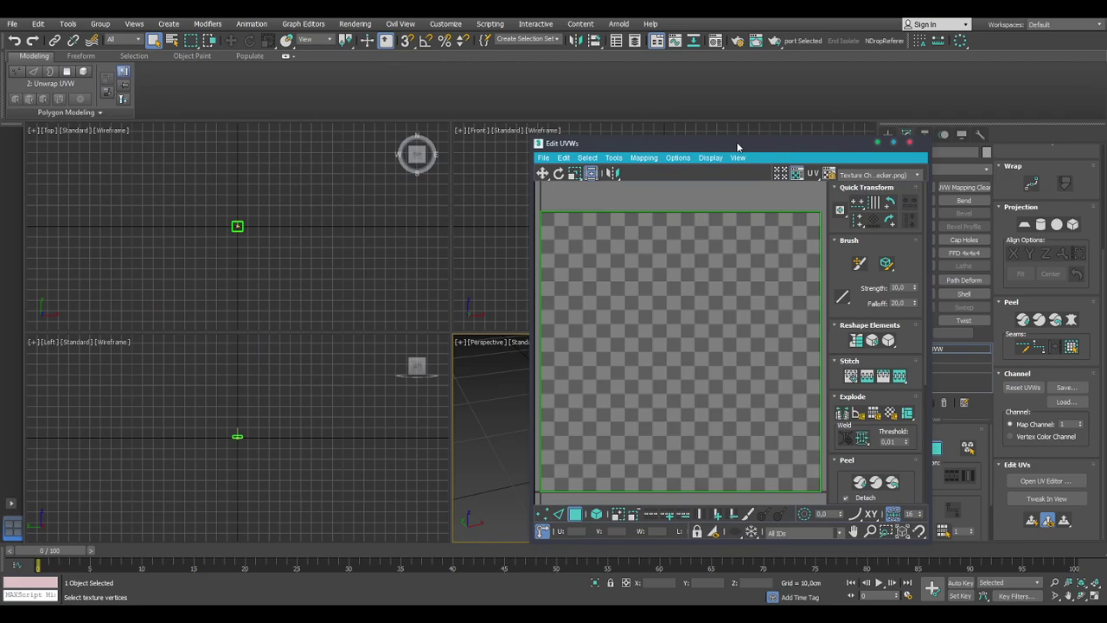
{"action": "left_click", "coordinate": [851, 178]}
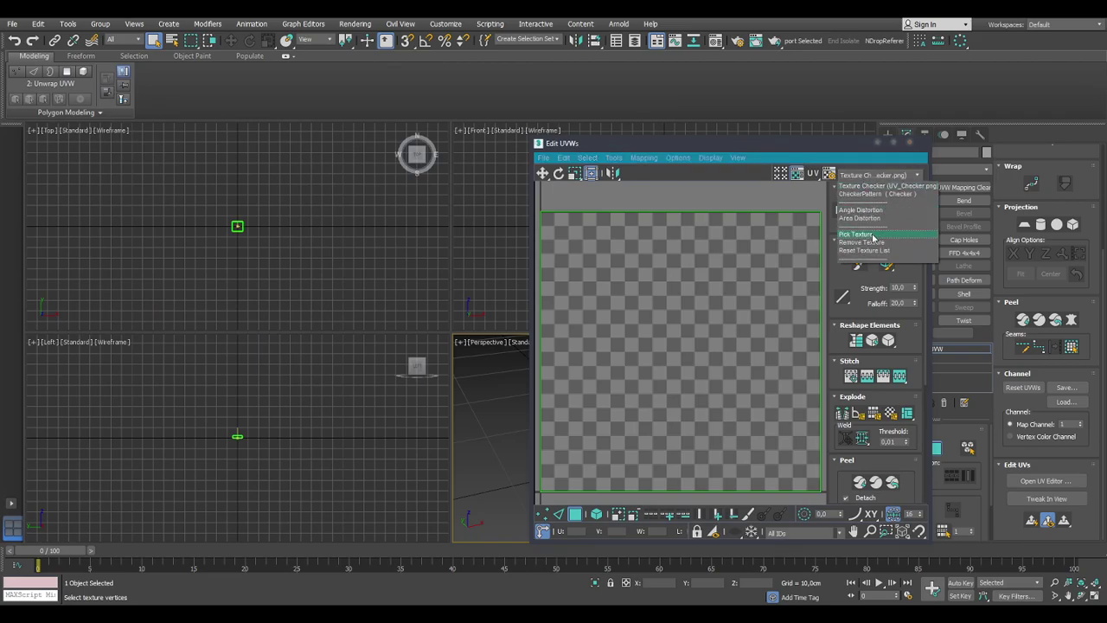
{"action": "left_click", "coordinate": [874, 235]}
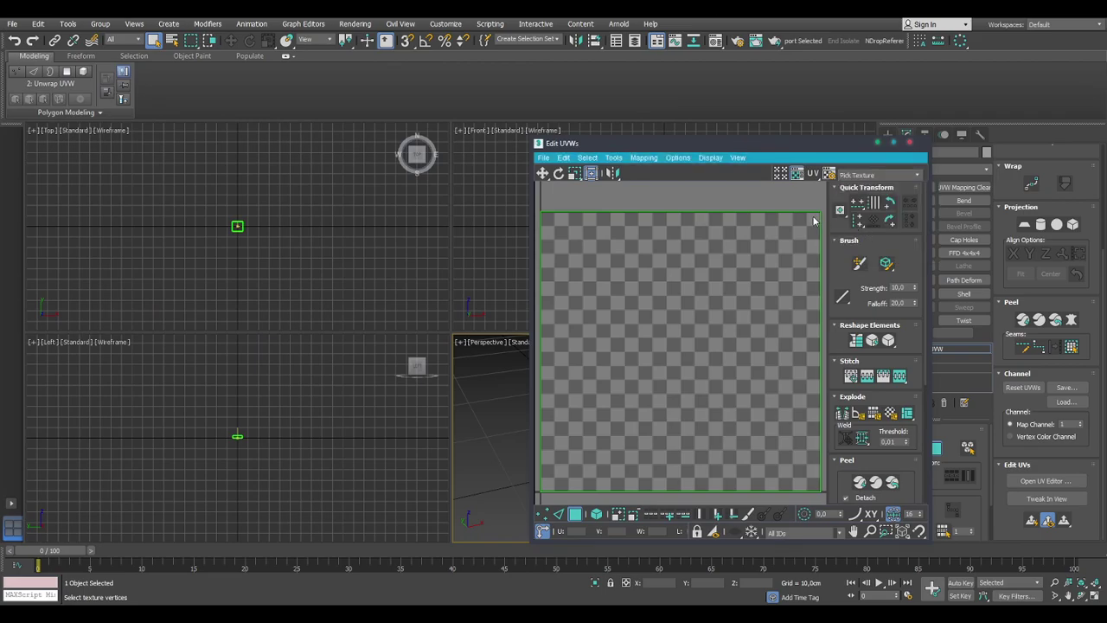
{"action": "left_click_drag", "start_coordinate": [541, 129], "coordinate": [1106, 187]}
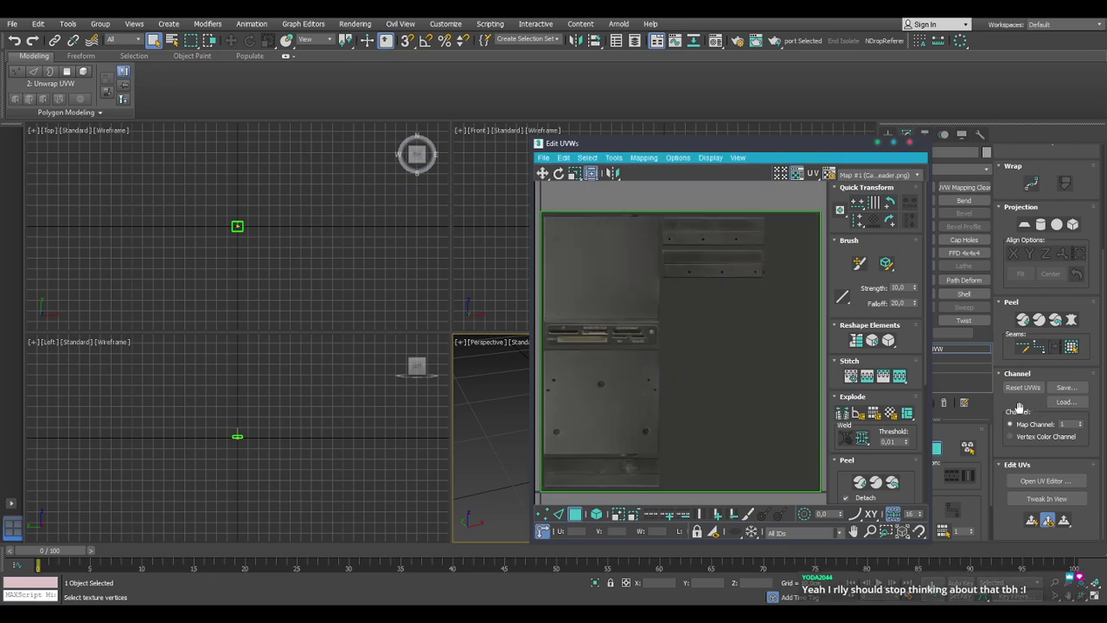
Maximize the UV editor and select all of the box's UV faces.
{"action": "left_click_drag", "start_coordinate": [837, 148], "coordinate": [555, 109]}
{"action": "left_click", "coordinate": [609, 103]}
{"action": "scroll", "coordinate": [365, 269], "scroll_direction": "up", "scroll_amount": 3}
{"action": "scroll", "coordinate": [366, 269], "scroll_direction": "down", "scroll_amount": 2}
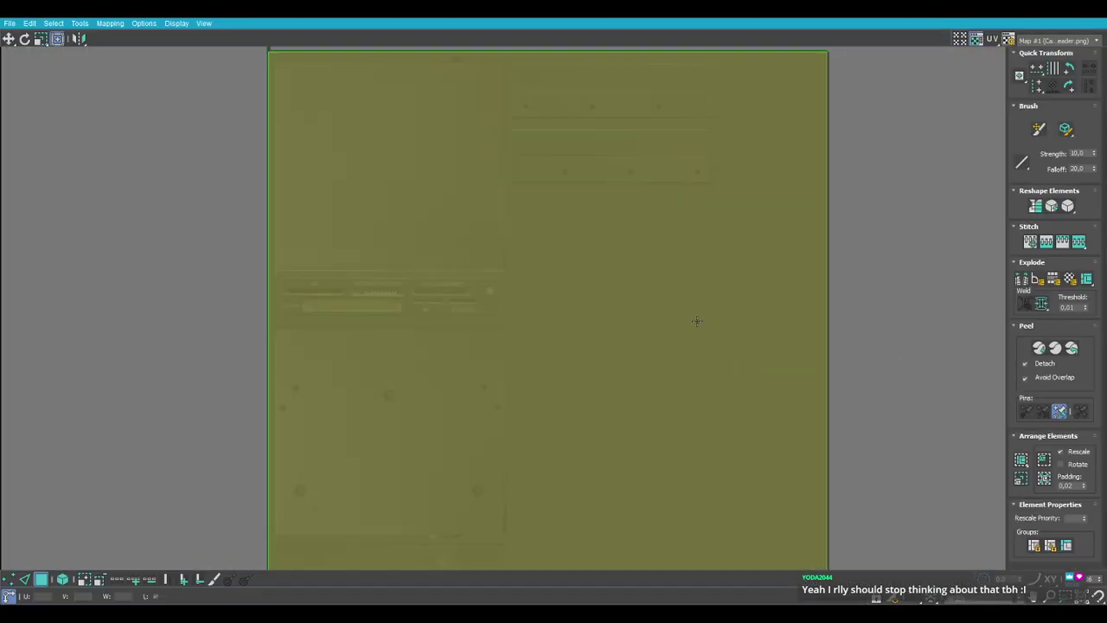
{"action": "left_click", "coordinate": [697, 317]}
{"action": "key", "text": "ctrl+a"}
{"action": "scroll", "coordinate": [930, 363], "scroll_direction": "down", "scroll_amount": 3}
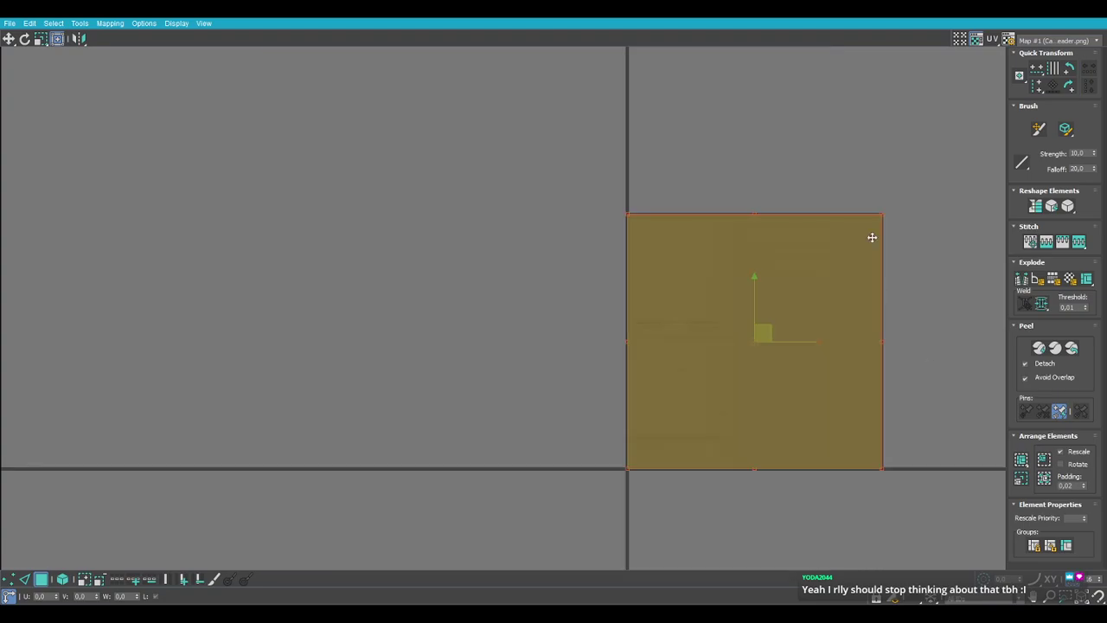
Restore the UV editor to a smaller window, frame the texture in it and place it clear of the box in the Perspective view.
{"action": "left_click_drag", "start_coordinate": [843, 12], "coordinate": [509, 99]}
{"action": "scroll", "coordinate": [483, 289], "scroll_direction": "down", "scroll_amount": 4}
{"action": "middle_click_drag", "start_coordinate": [513, 303], "coordinate": [404, 320]}
{"action": "scroll", "coordinate": [415, 316], "scroll_direction": "up", "scroll_amount": 8}
{"action": "scroll", "coordinate": [469, 345], "scroll_direction": "down", "scroll_amount": 2}
{"action": "middle_click_drag", "start_coordinate": [470, 345], "coordinate": [422, 297]}
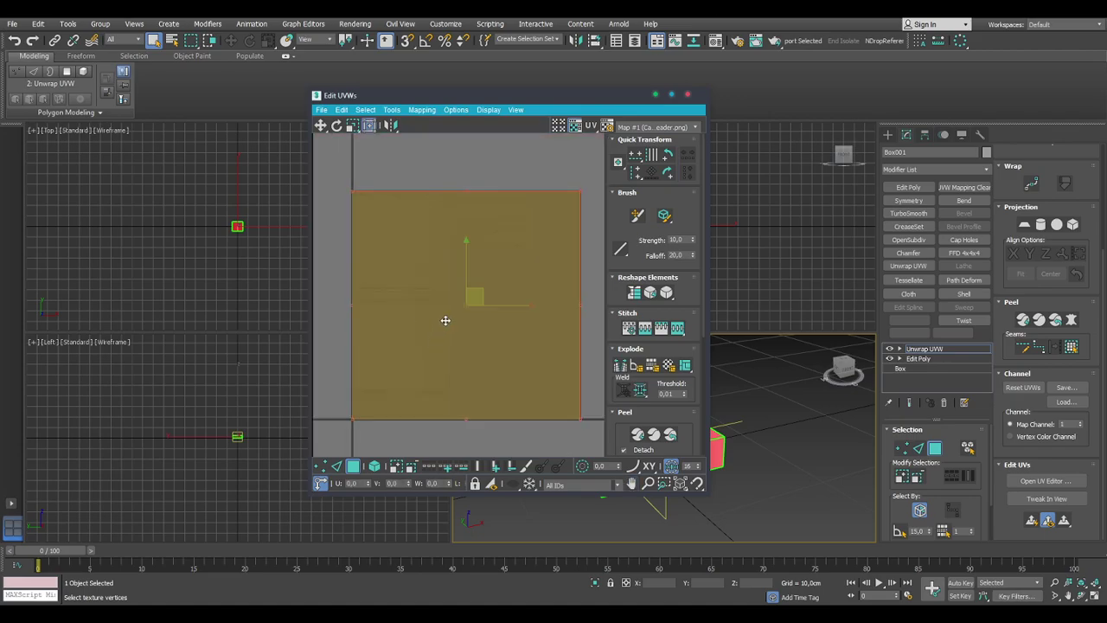
{"action": "left_click_drag", "start_coordinate": [456, 96], "coordinate": [332, 118]}
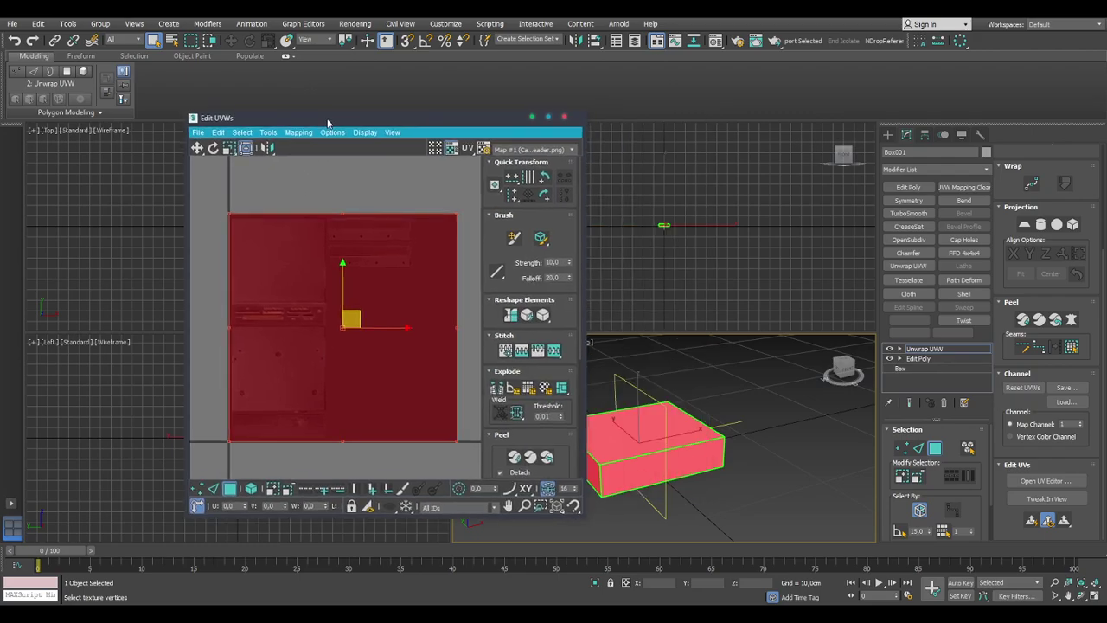
Apply a quick planar map to the box's front side face and move its UV shell above the texture area.
{"action": "middle_click_drag", "start_coordinate": [704, 452], "coordinate": [840, 430]}
{"action": "scroll", "coordinate": [804, 442], "scroll_direction": "up", "scroll_amount": 6}
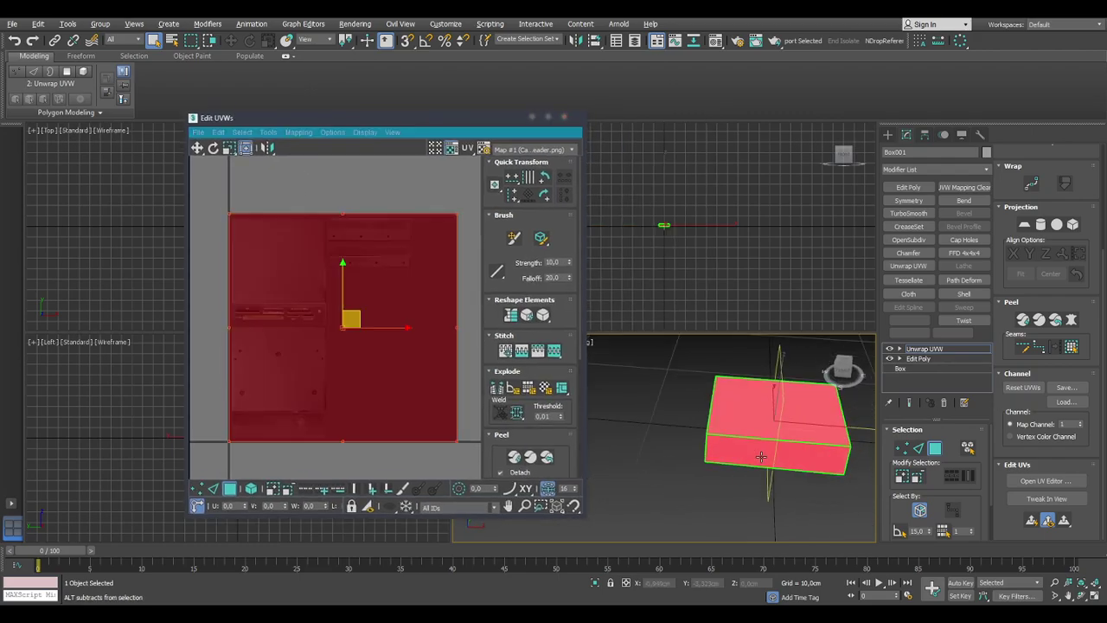
{"action": "left_click", "coordinate": [724, 485]}
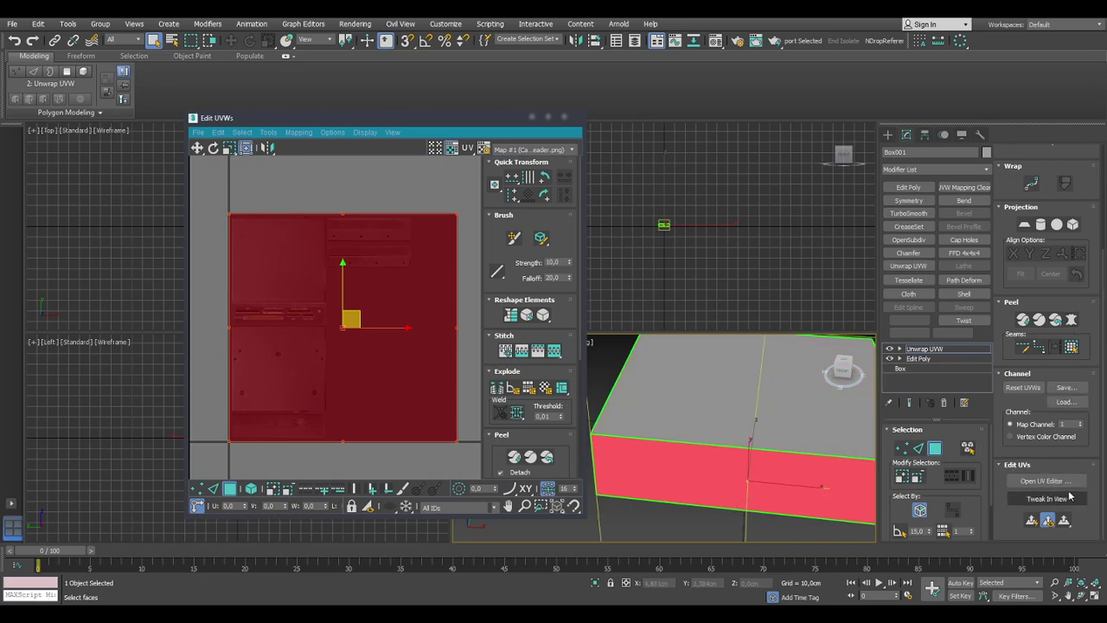
{"action": "left_click", "coordinate": [1032, 520]}
{"action": "middle_click_drag", "start_coordinate": [378, 380], "coordinate": [363, 370]}
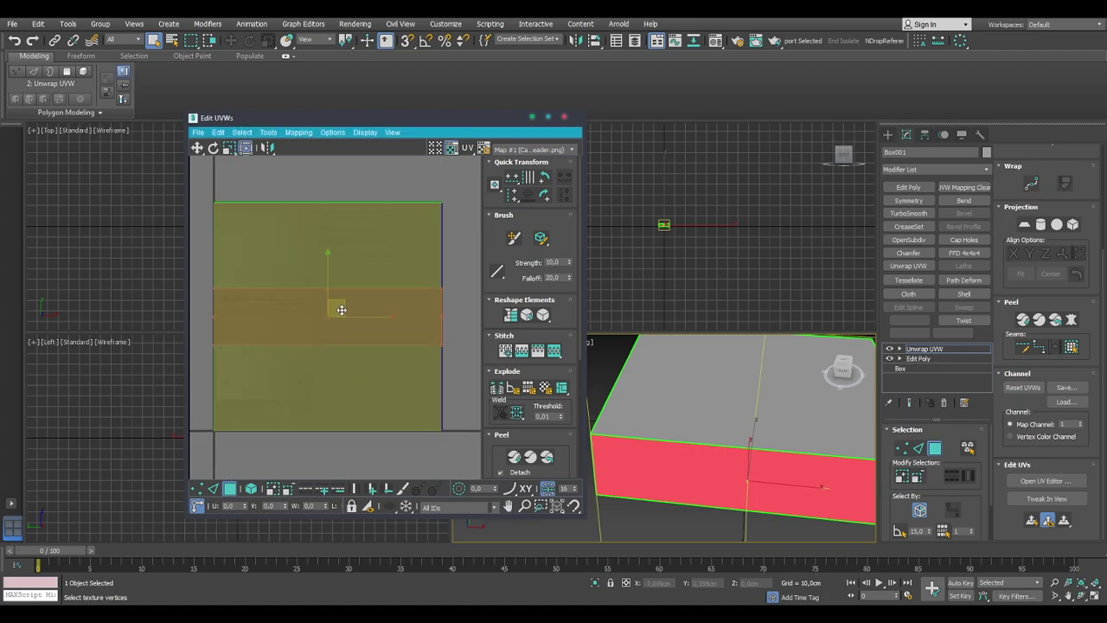
{"action": "left_click_drag", "start_coordinate": [341, 308], "coordinate": [454, 169]}
Quick planar map the next side face of the box and move its UV shell beside the texture, below the first shell.
{"action": "middle_click_drag", "start_coordinate": [768, 462], "coordinate": [727, 493], "text": "alt"}
{"action": "middle_click_drag", "start_coordinate": [837, 510], "coordinate": [726, 445], "text": "alt"}
{"action": "left_click", "coordinate": [724, 441]}
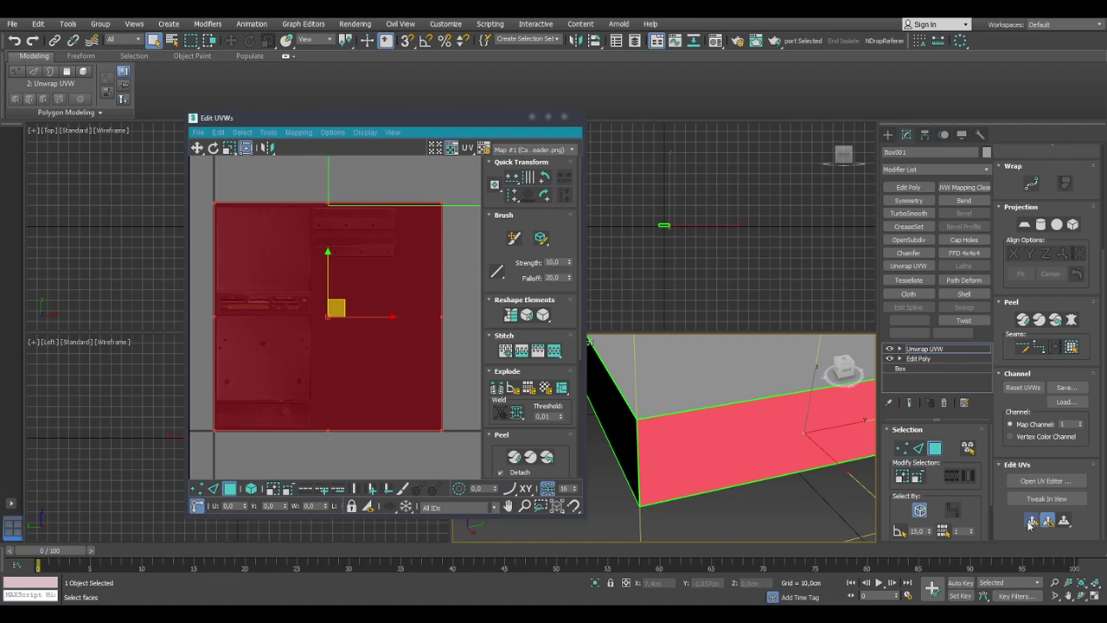
{"action": "left_click", "coordinate": [1032, 522]}
{"action": "scroll", "coordinate": [425, 300], "scroll_direction": "down", "scroll_amount": 2}
{"action": "middle_click_drag", "start_coordinate": [414, 302], "coordinate": [328, 314]}
{"action": "left_click_drag", "start_coordinate": [268, 321], "coordinate": [480, 293]}
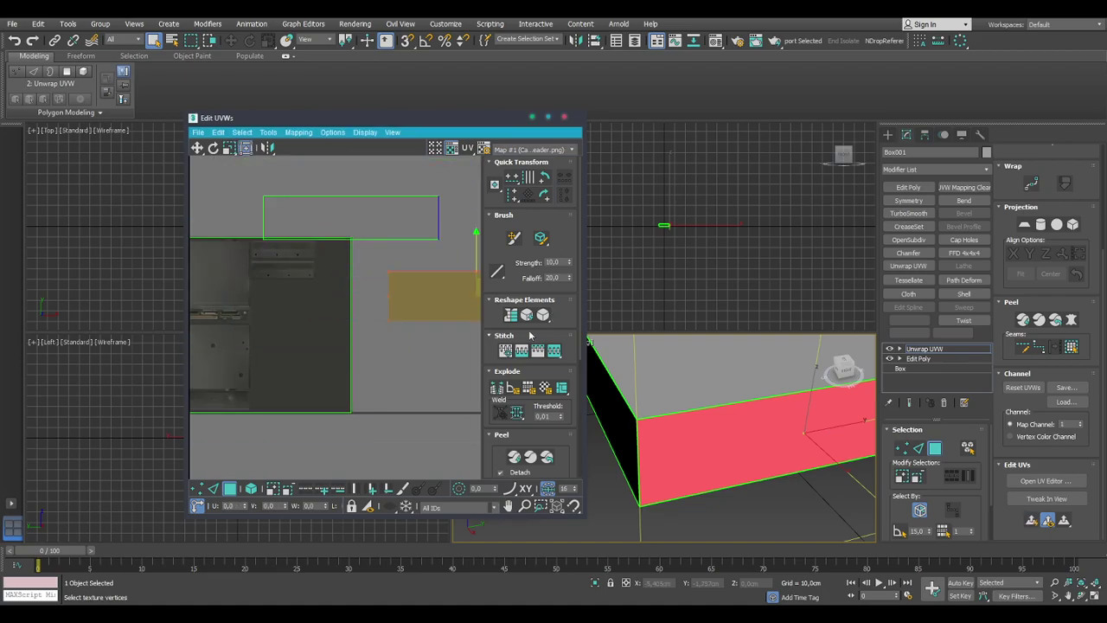
Apply a quick planar map to another side face, the top face and the bottom face of the box.
{"action": "scroll", "coordinate": [795, 441], "scroll_direction": "down", "scroll_amount": 1}
{"action": "middle_click_drag", "start_coordinate": [795, 442], "coordinate": [648, 445], "text": "alt"}
{"action": "middle_click_drag", "start_coordinate": [732, 485], "coordinate": [666, 428]}
{"action": "left_click", "coordinate": [665, 426]}
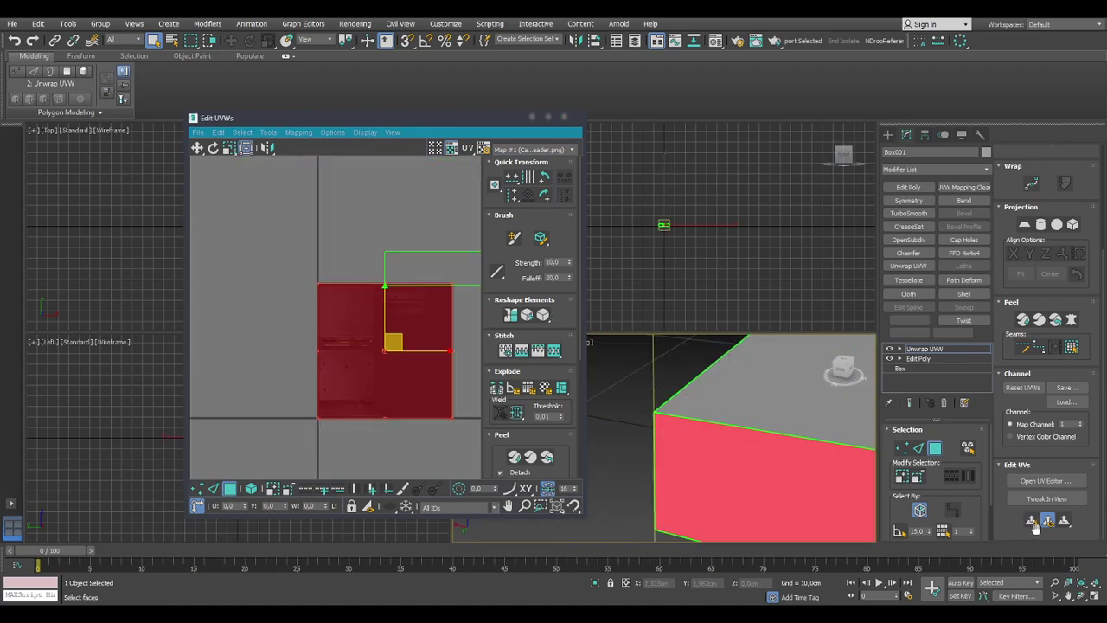
{"action": "left_click", "coordinate": [791, 406]}
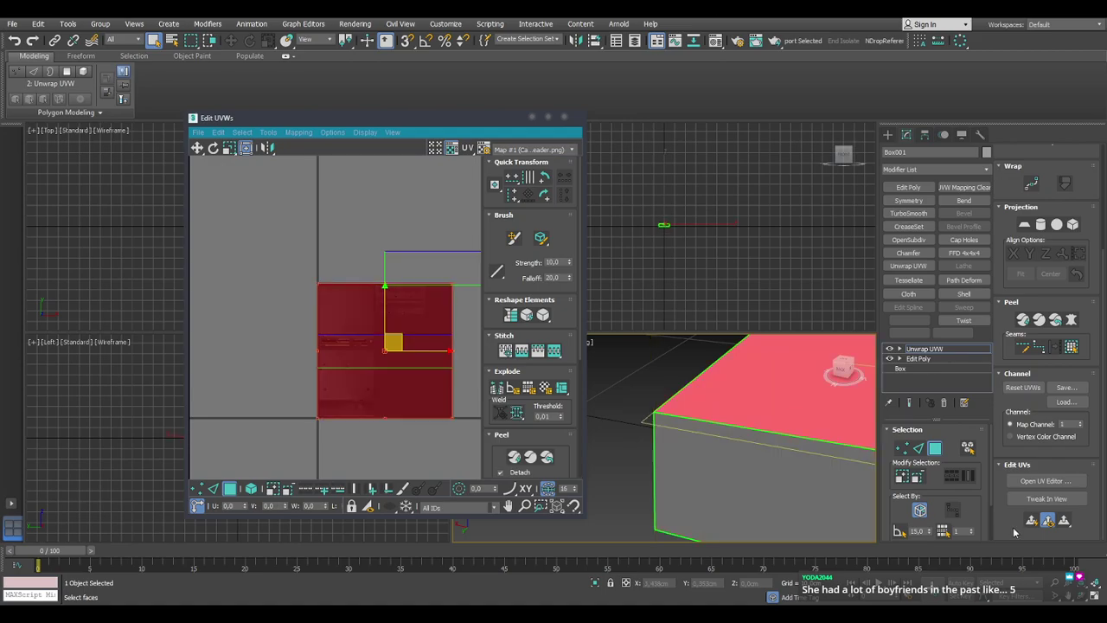
{"action": "middle_click_drag", "start_coordinate": [792, 406], "coordinate": [788, 450], "text": "alt"}
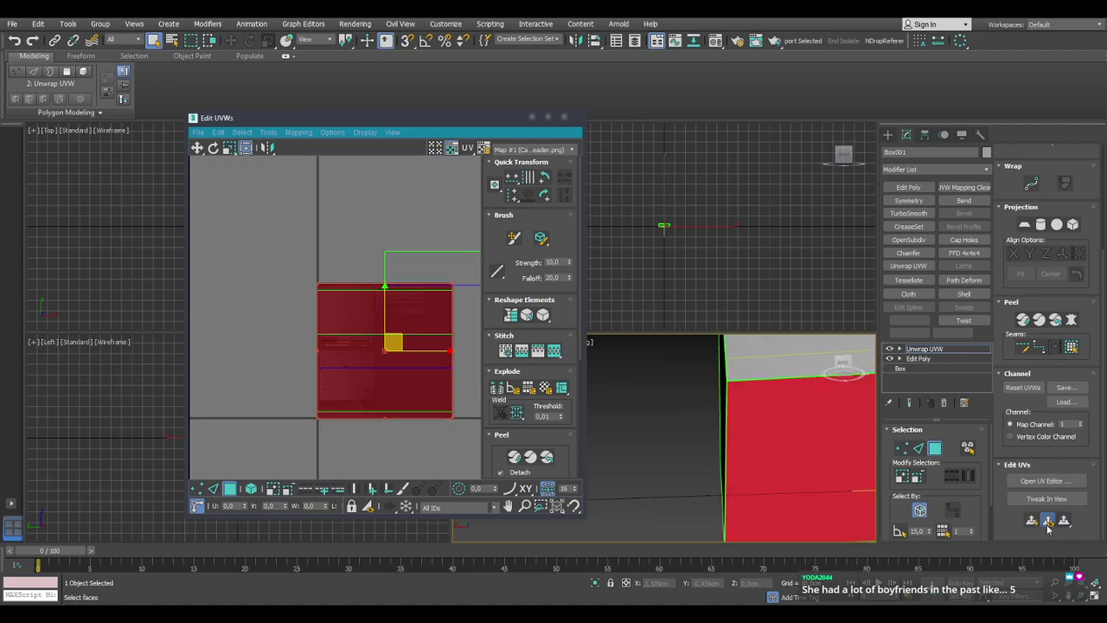
{"action": "middle_click_drag", "start_coordinate": [378, 369], "coordinate": [275, 325]}
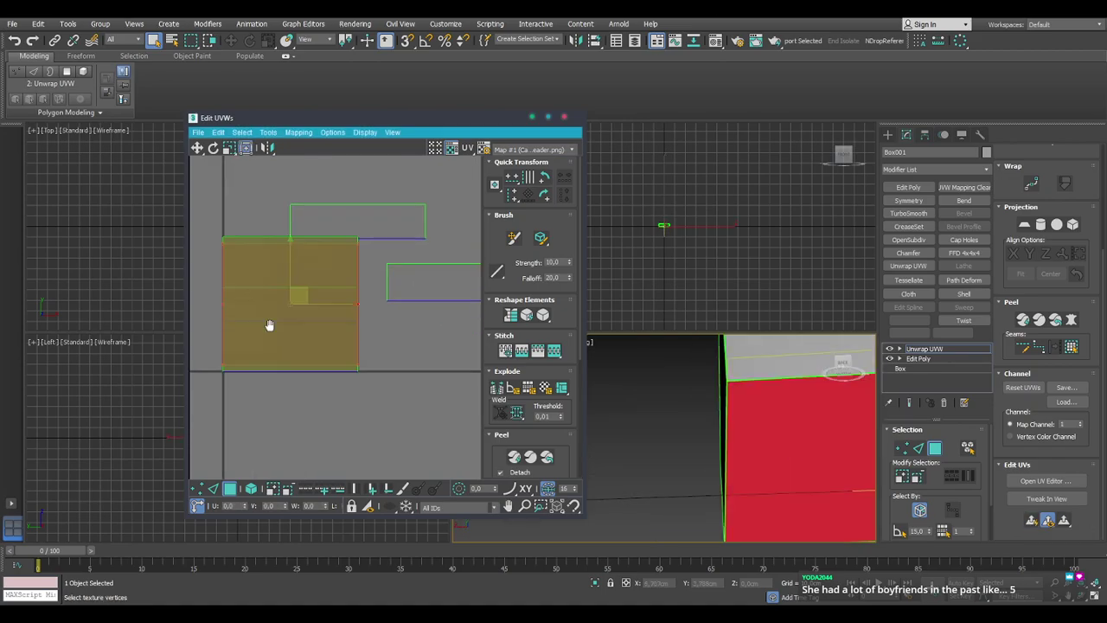
{"action": "left_click", "coordinate": [299, 303]}
Maximize the UV editor and move the square shells stacked on the texture out to its sides.
{"action": "left_click", "coordinate": [546, 117]}
{"action": "scroll", "coordinate": [663, 284], "scroll_direction": "up", "scroll_amount": 5}
{"action": "scroll", "coordinate": [519, 358], "scroll_direction": "down", "scroll_amount": 4}
{"action": "left_click_drag", "start_coordinate": [503, 360], "coordinate": [831, 480]}
{"action": "middle_click_drag", "start_coordinate": [814, 362], "coordinate": [667, 286]}
{"action": "left_click", "coordinate": [435, 205]}
{"action": "left_click_drag", "start_coordinate": [423, 242], "coordinate": [124, 250]}
{"action": "left_click", "coordinate": [392, 326]}
{"action": "left_click_drag", "start_coordinate": [392, 326], "coordinate": [951, 92]}
Reposition the upper-right square shell and move the narrow shell on the texture to just below it.
{"action": "scroll", "coordinate": [839, 206], "scroll_direction": "down", "scroll_amount": 4}
{"action": "scroll", "coordinate": [870, 186], "scroll_direction": "up", "scroll_amount": 3}
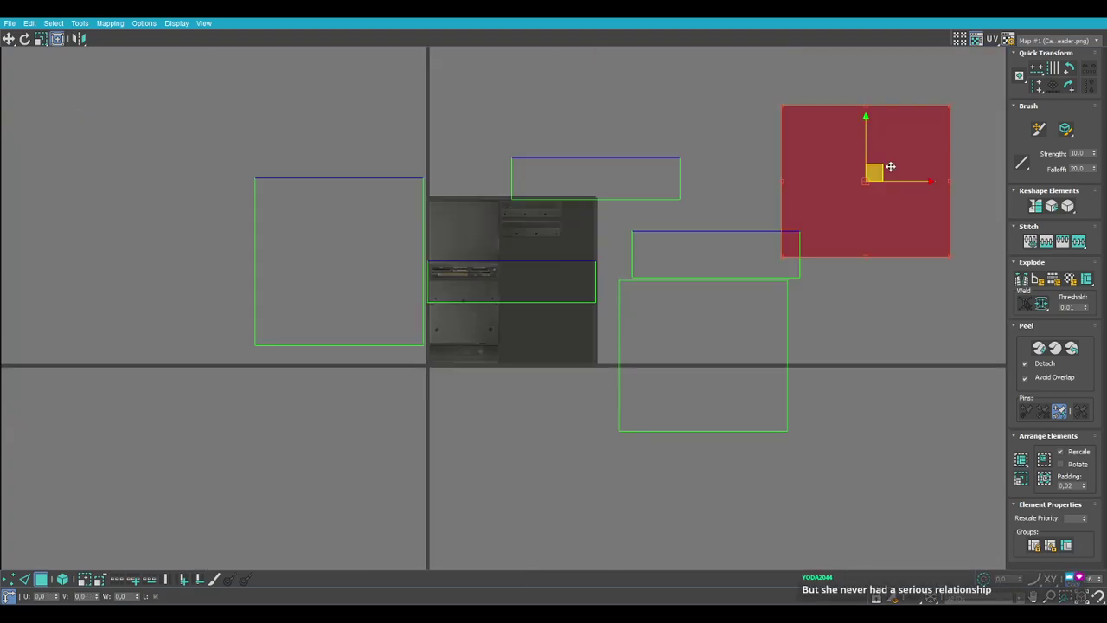
{"action": "left_click_drag", "start_coordinate": [875, 184], "coordinate": [833, 127]}
{"action": "left_click_drag", "start_coordinate": [480, 278], "coordinate": [493, 421]}
{"action": "left_click", "coordinate": [769, 379]}
{"action": "scroll", "coordinate": [766, 381], "scroll_direction": "down", "scroll_amount": 2}
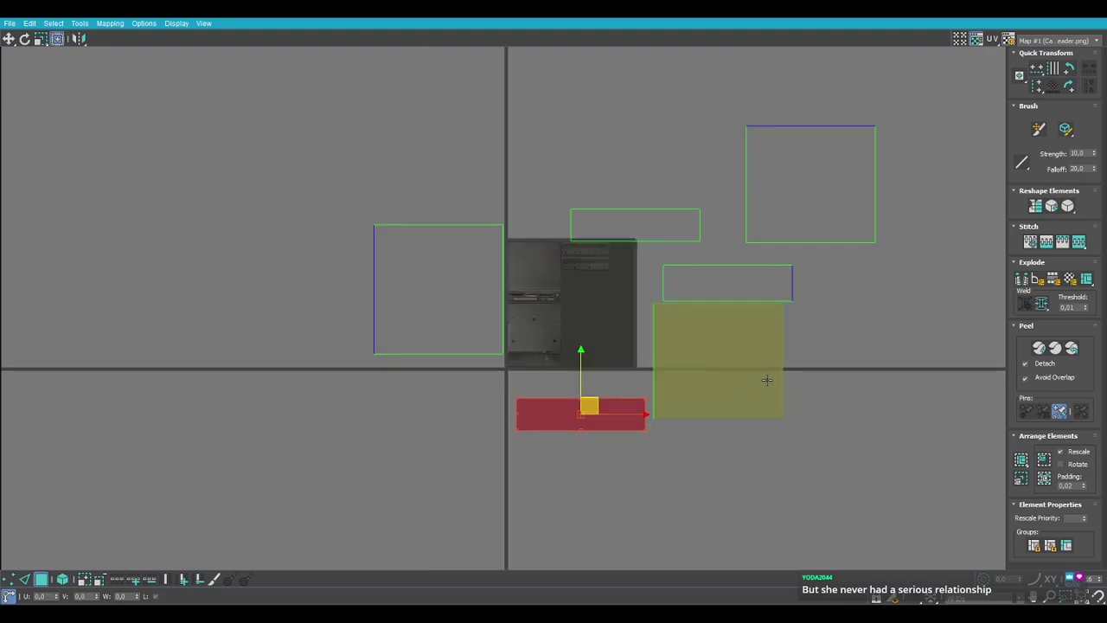
{"action": "left_click", "coordinate": [814, 229]}
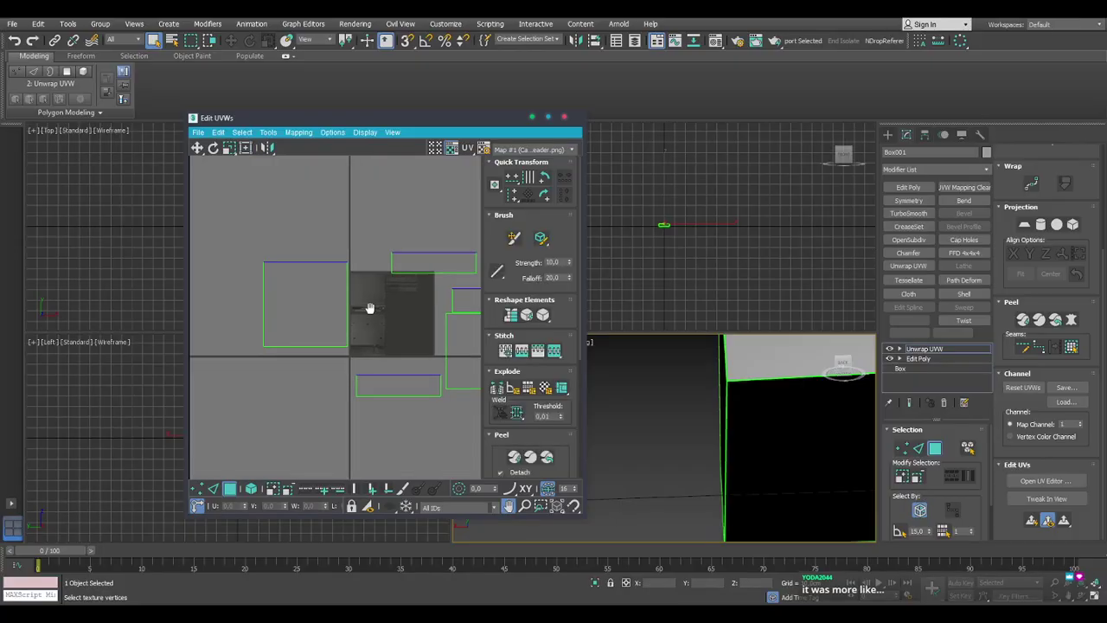
Reapply the quick planar map to the box's top and bottom faces.
{"action": "left_click", "coordinate": [1032, 520]}
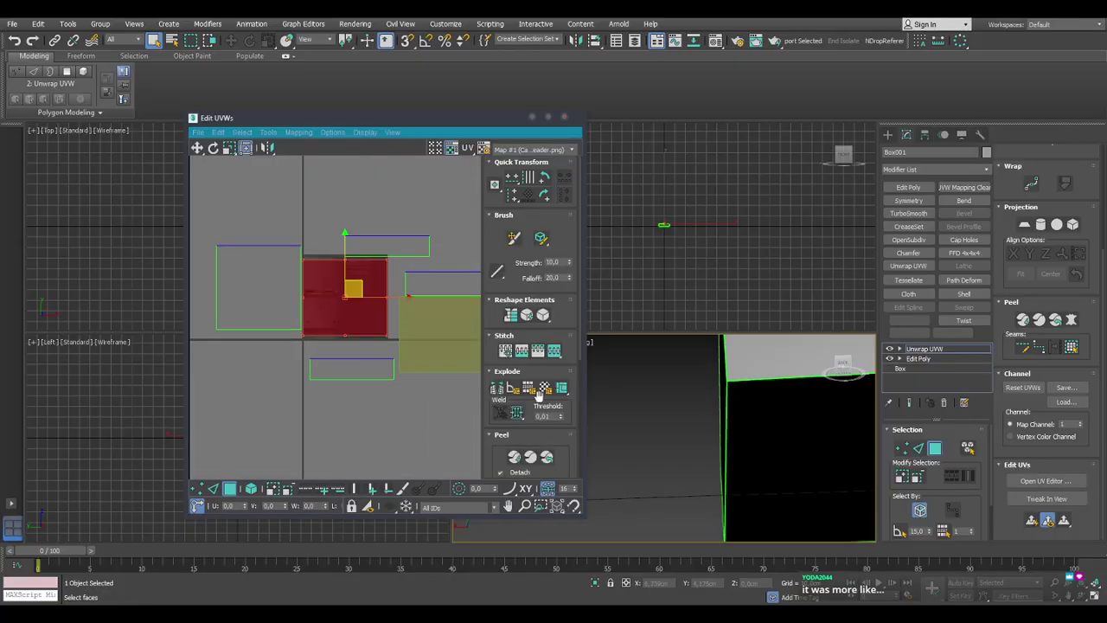
{"action": "left_click", "coordinate": [368, 368]}
{"action": "left_click", "coordinate": [452, 343]}
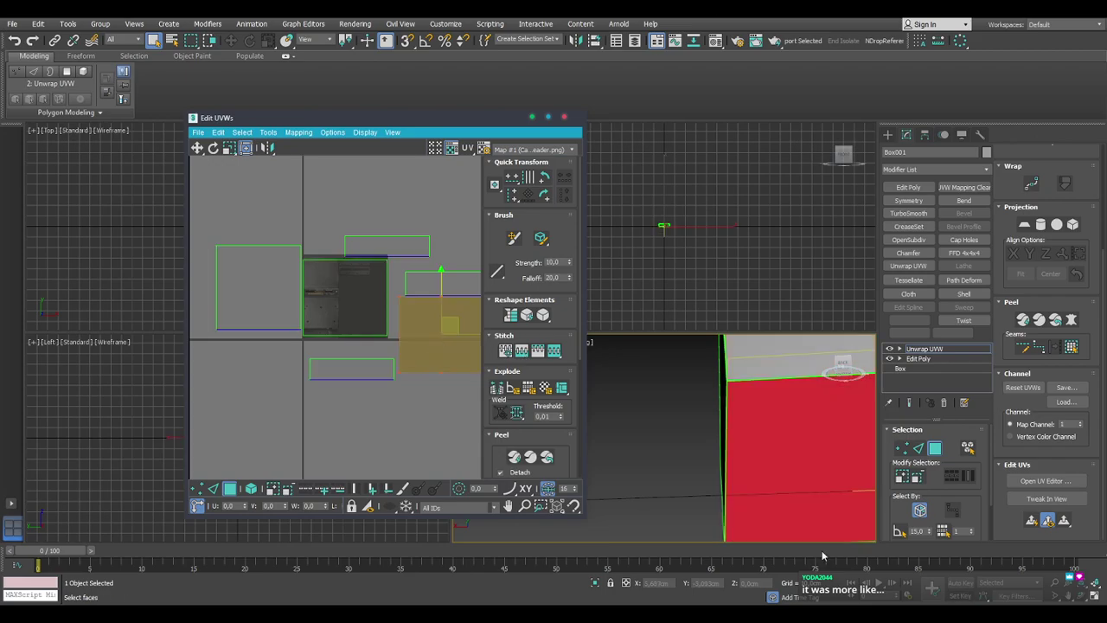
{"action": "left_click", "coordinate": [1031, 520]}
Quick planar map the face still left of the texture, placing its narrow shell above, and move the large shells clear of the texture.
{"action": "left_click", "coordinate": [279, 282]}
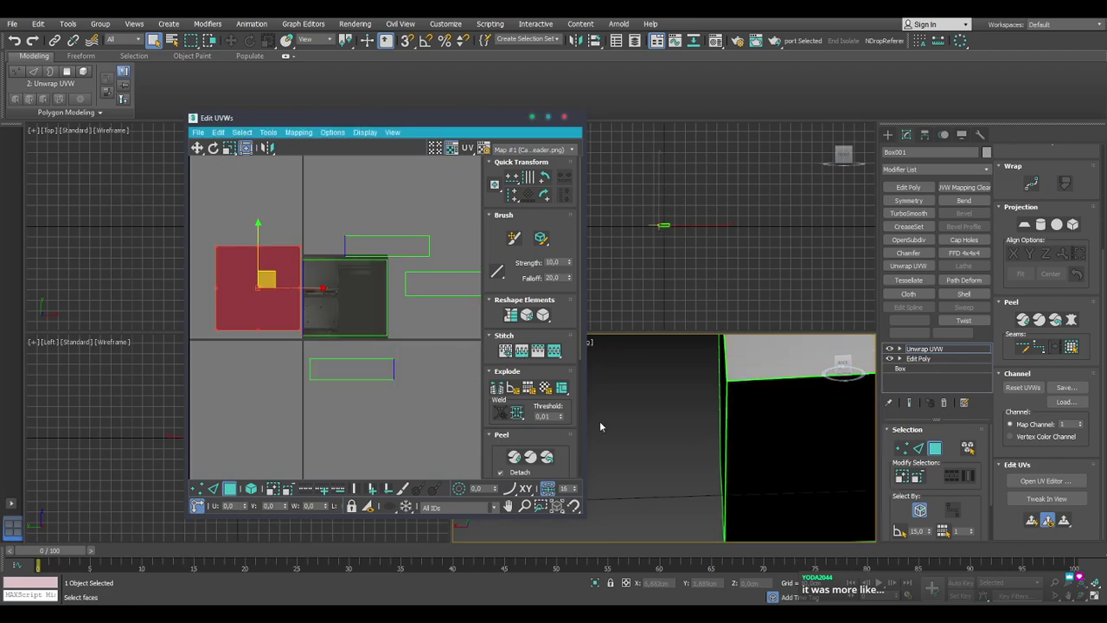
{"action": "left_click", "coordinate": [1030, 520]}
{"action": "left_click_drag", "start_coordinate": [349, 285], "coordinate": [378, 198]}
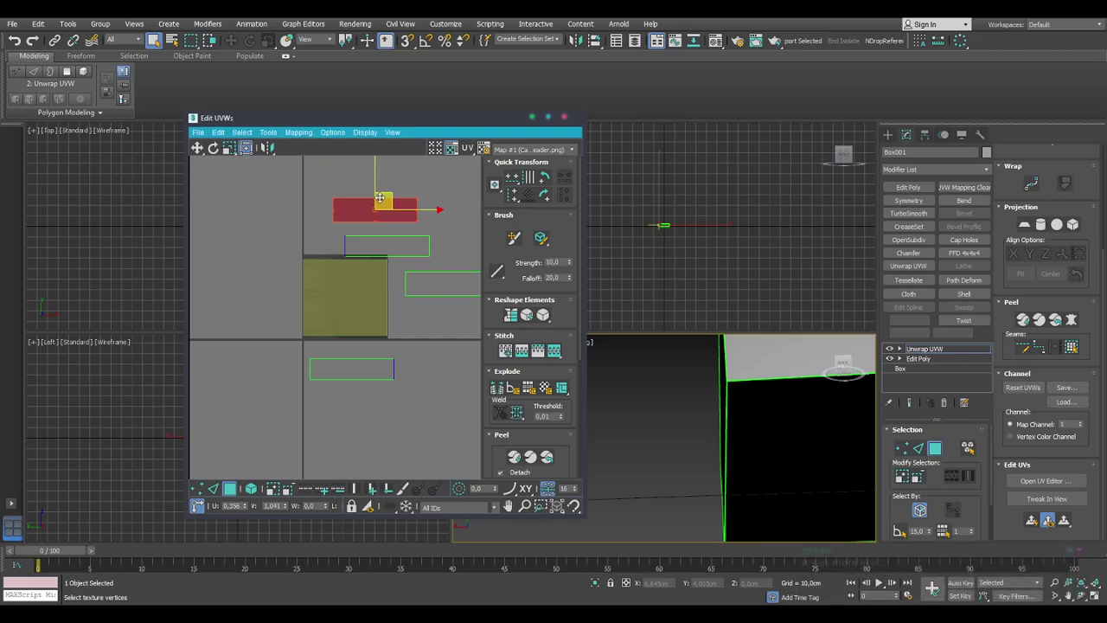
{"action": "left_click", "coordinate": [336, 295]}
{"action": "left_click_drag", "start_coordinate": [349, 295], "coordinate": [476, 406]}
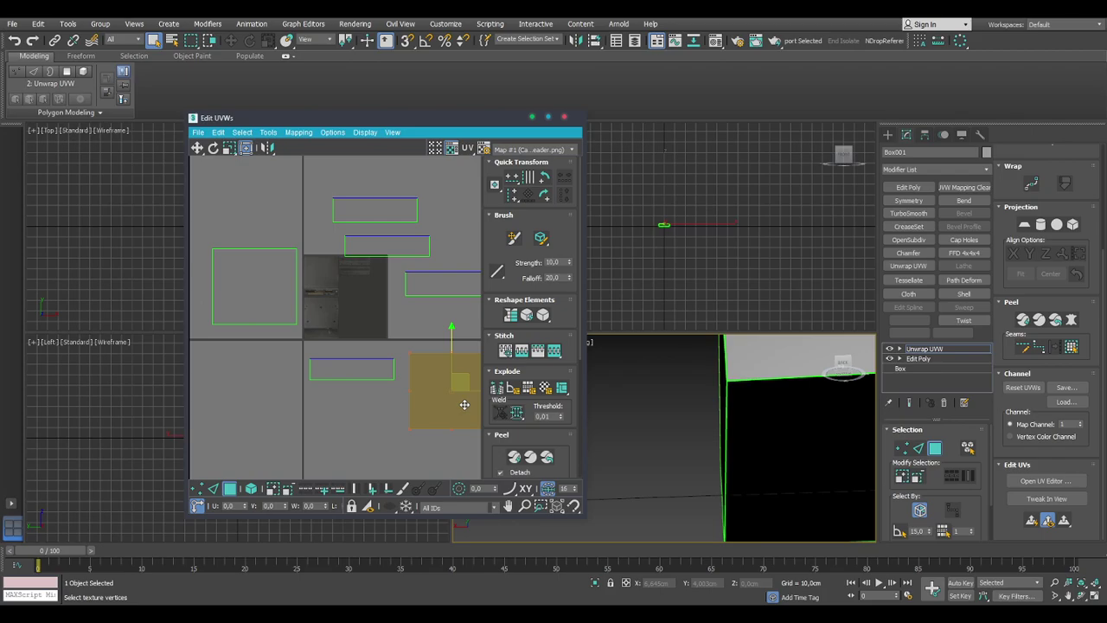
{"action": "left_click", "coordinate": [430, 373]}
{"action": "middle_click_drag", "start_coordinate": [410, 328], "coordinate": [401, 330]}
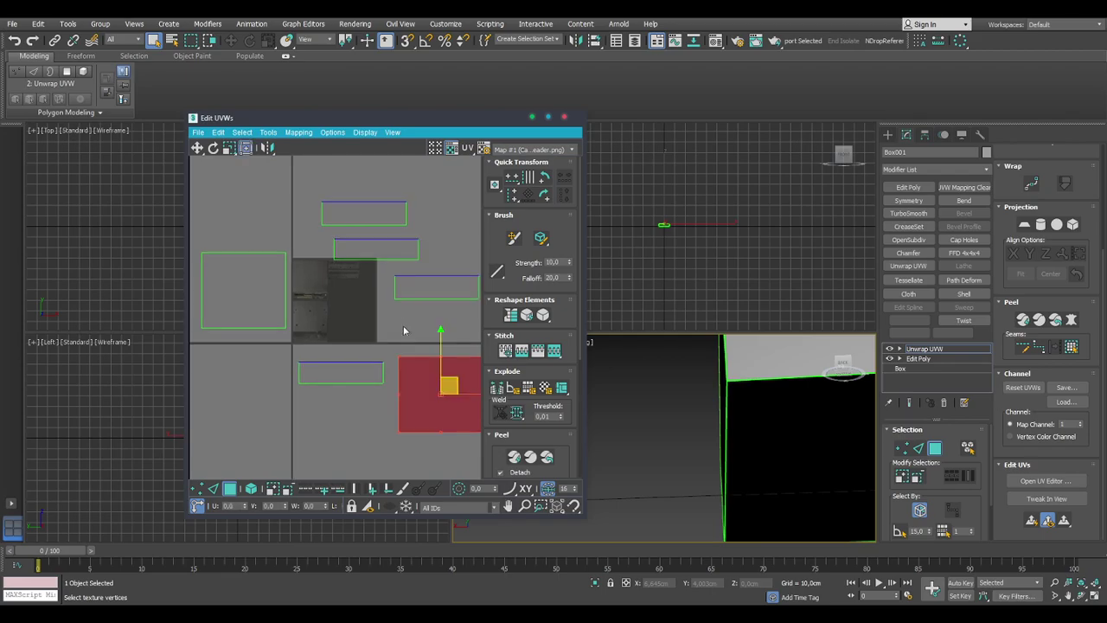
Reapply the quick planar map to the other narrow side shells and stack them to the right of the texture.
{"action": "left_click", "coordinate": [414, 288]}
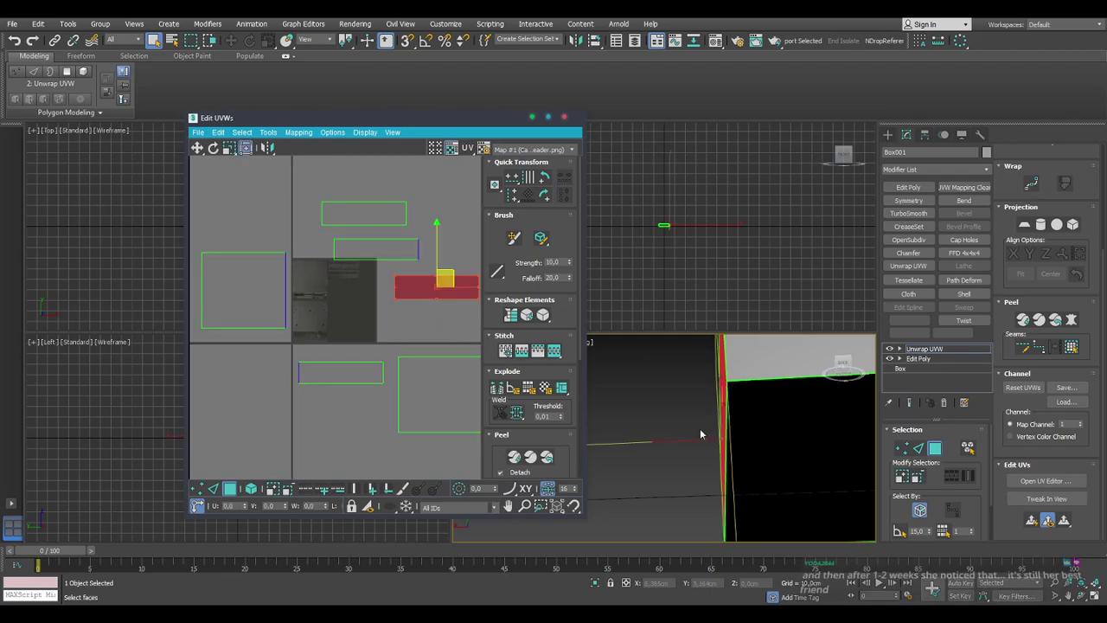
{"action": "left_click", "coordinate": [1031, 519]}
{"action": "left_click_drag", "start_coordinate": [344, 293], "coordinate": [455, 288]}
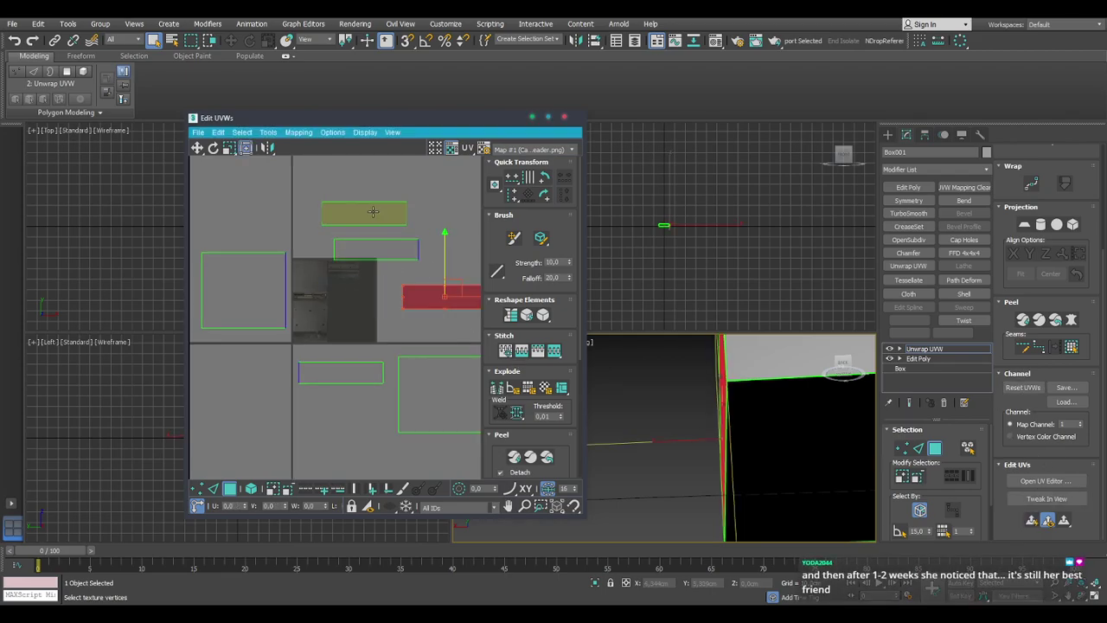
{"action": "left_click", "coordinate": [372, 213]}
{"action": "left_click", "coordinate": [1031, 519]}
{"action": "left_click_drag", "start_coordinate": [339, 291], "coordinate": [406, 240]}
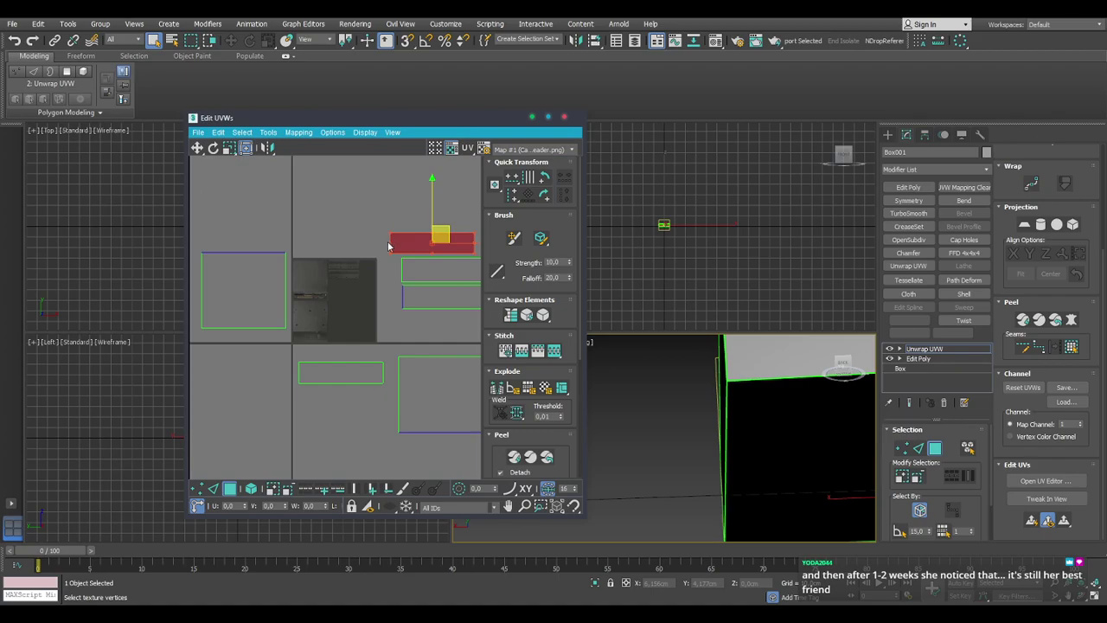
{"action": "left_click", "coordinate": [356, 370]}
{"action": "left_click_drag", "start_coordinate": [343, 350], "coordinate": [422, 227]}
Reapply the quick planar map to the two large shells, moving the first one above the texture.
{"action": "left_click", "coordinate": [418, 363]}
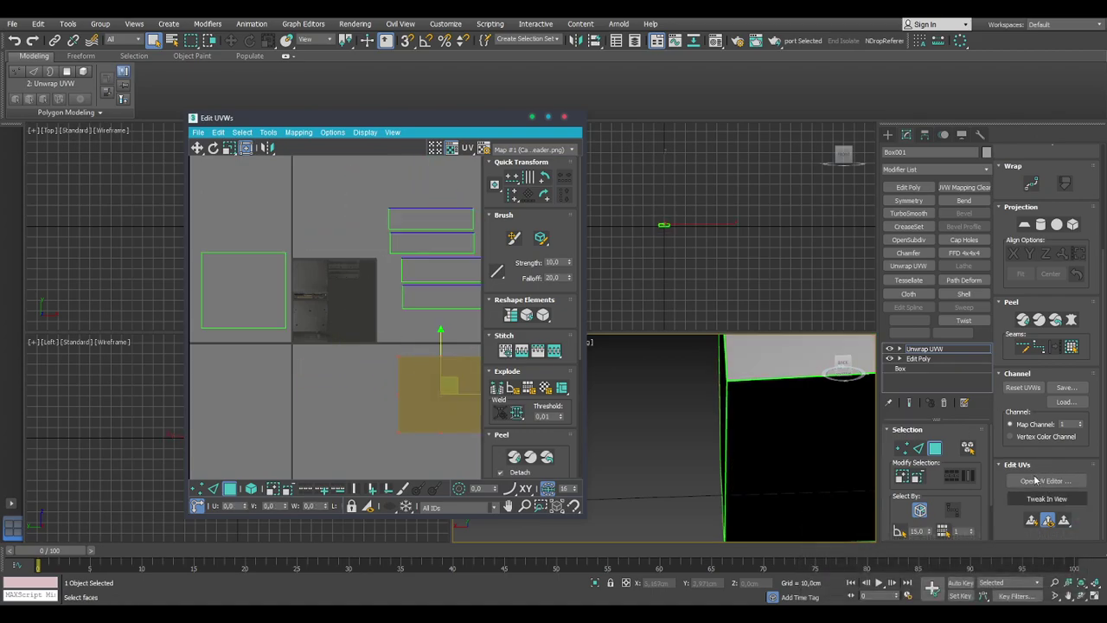
{"action": "left_click", "coordinate": [1031, 521]}
{"action": "left_click_drag", "start_coordinate": [360, 324], "coordinate": [345, 234]}
{"action": "left_click", "coordinate": [240, 298]}
{"action": "left_click", "coordinate": [1032, 519]}
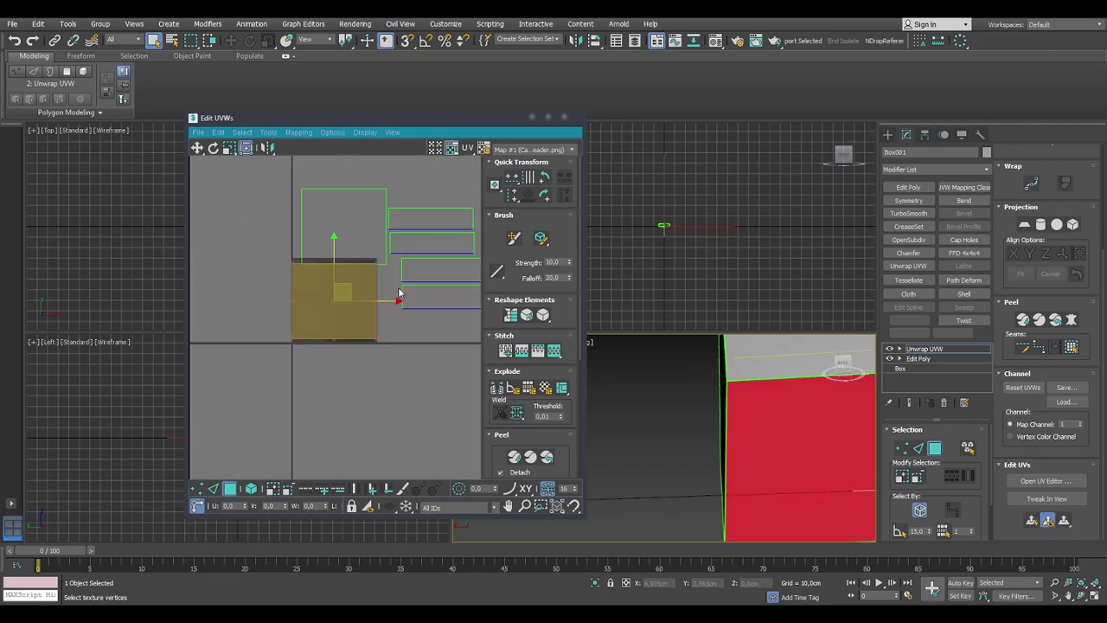
Select the box's top face, move the bottom face's shell off the texture and place the top face's shell over it.
{"action": "middle_click_drag", "start_coordinate": [733, 407], "coordinate": [696, 420]}
{"action": "scroll", "coordinate": [696, 421], "scroll_direction": "down", "scroll_amount": 5}
{"action": "middle_click_drag", "start_coordinate": [732, 491], "coordinate": [704, 494], "text": "alt"}
{"action": "scroll", "coordinate": [737, 427], "scroll_direction": "up", "scroll_amount": 6}
{"action": "left_click", "coordinate": [763, 363]}
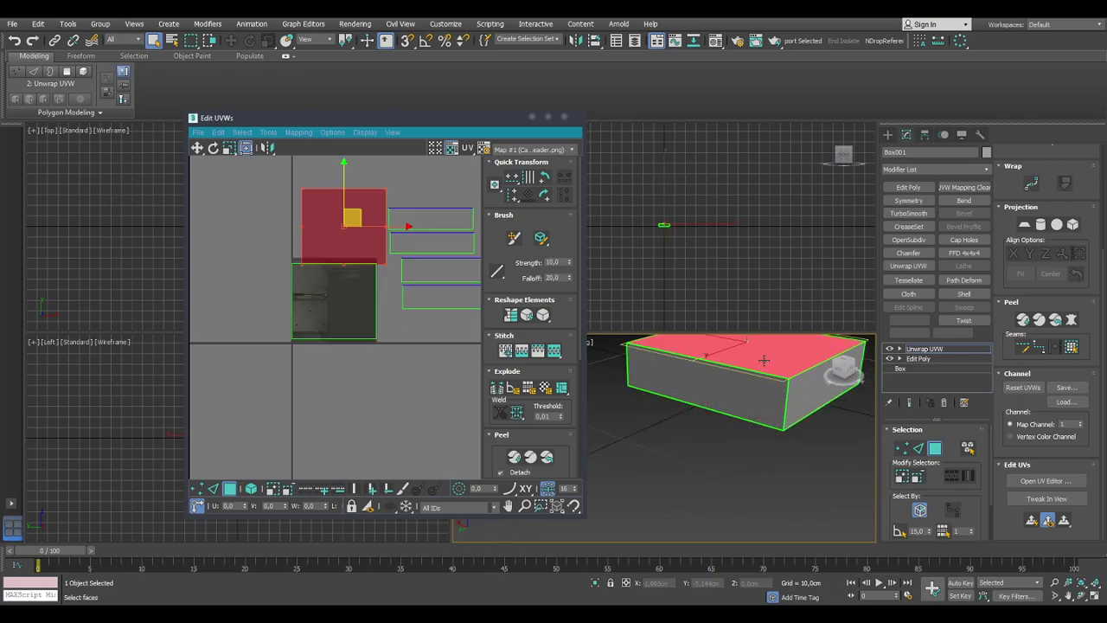
{"action": "middle_click_drag", "start_coordinate": [338, 291], "coordinate": [344, 315]}
{"action": "scroll", "coordinate": [294, 327], "scroll_direction": "up", "scroll_amount": 3}
{"action": "left_click_drag", "start_coordinate": [445, 339], "coordinate": [207, 418]}
{"action": "left_click", "coordinate": [455, 231]}
{"action": "middle_click_drag", "start_coordinate": [435, 213], "coordinate": [361, 279]}
{"action": "left_click_drag", "start_coordinate": [378, 248], "coordinate": [358, 408]}
{"action": "middle_click_drag", "start_coordinate": [358, 407], "coordinate": [344, 303]}
Scale the top face's shell down to roughly fit the plain panel in the texture's upper-left corner.
{"action": "left_click", "coordinate": [406, 396]}
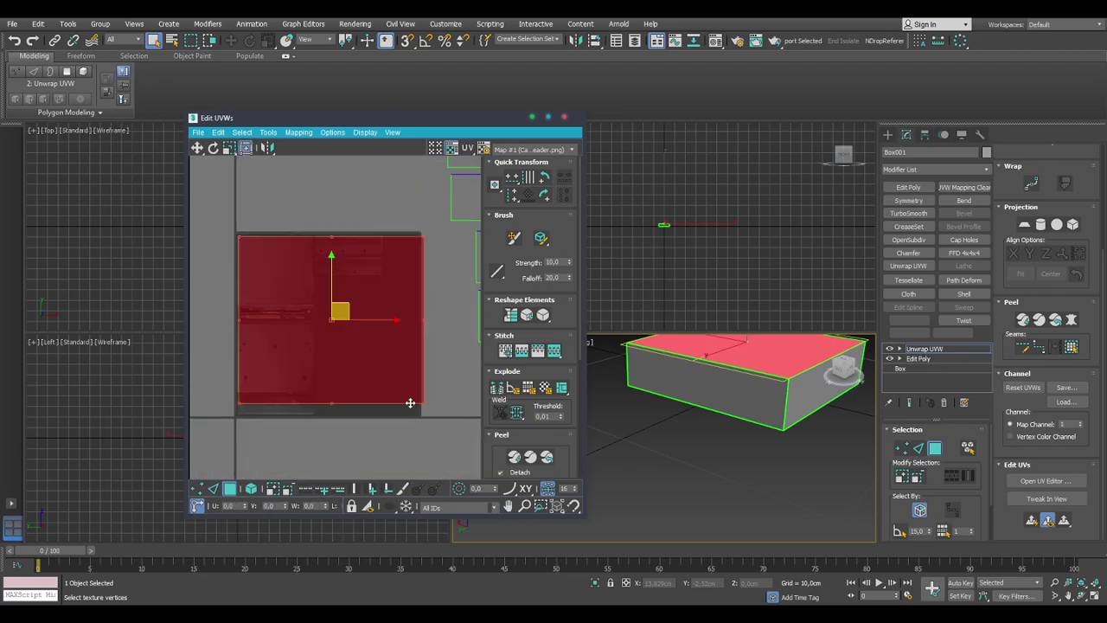
{"action": "left_click_drag", "start_coordinate": [420, 403], "coordinate": [317, 314]}
{"action": "key", "text": "ctrl+z"}
{"action": "left_click_drag", "start_coordinate": [423, 403], "coordinate": [302, 295]}
{"action": "scroll", "coordinate": [304, 297], "scroll_direction": "up", "scroll_amount": 5}
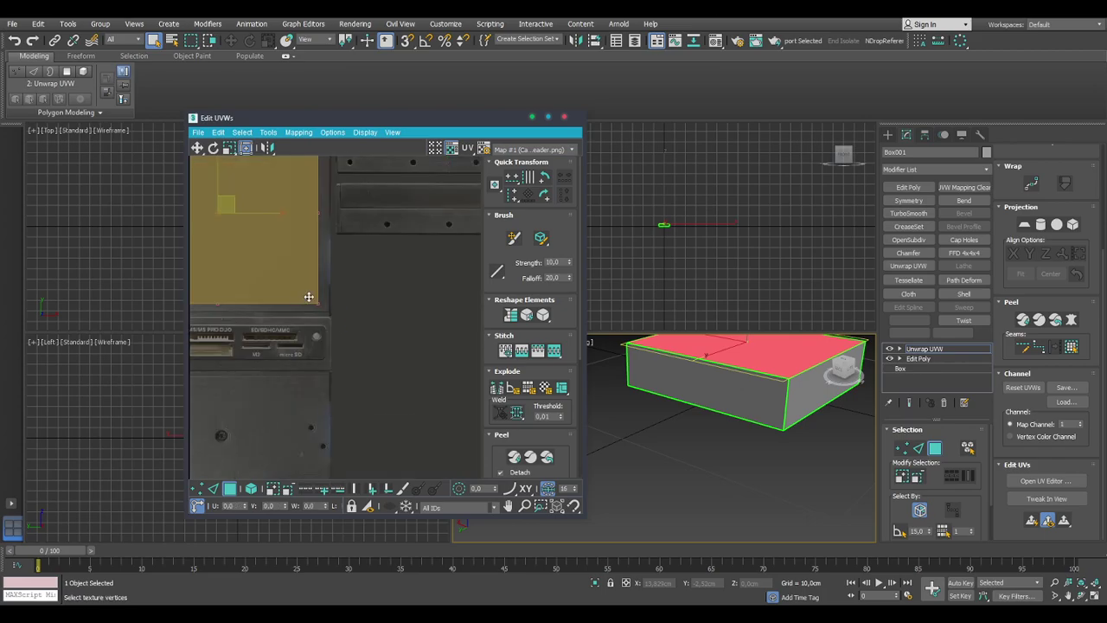
Maximize the UV editor, align the top shell with the upper-left panel's corner and stretch it to the panel's edges.
{"action": "left_click", "coordinate": [534, 116]}
{"action": "scroll", "coordinate": [452, 281], "scroll_direction": "down", "scroll_amount": 4}
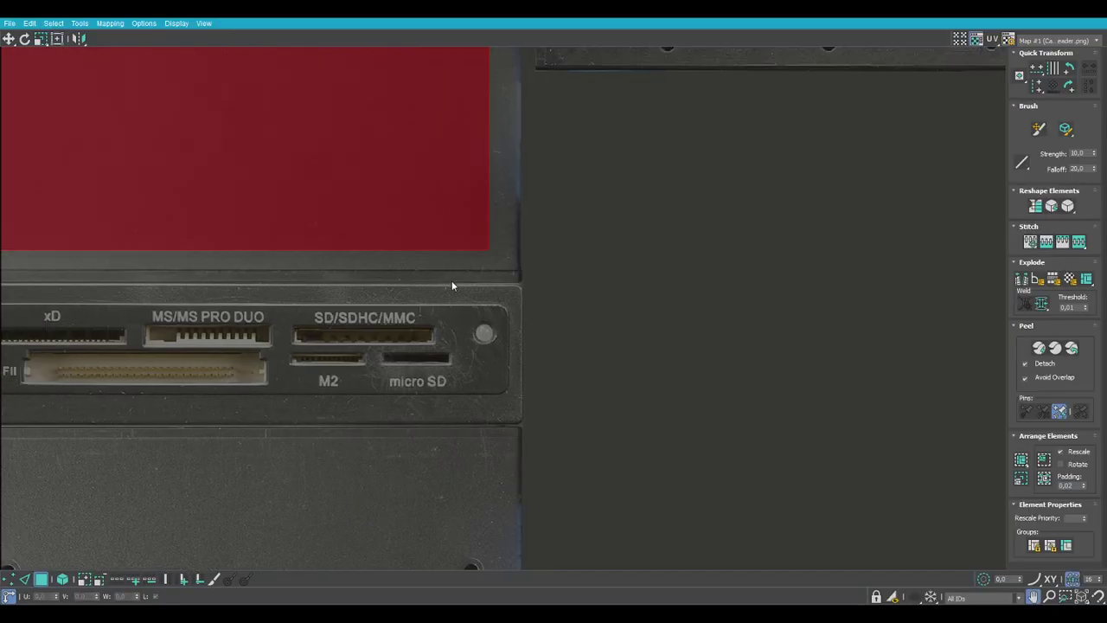
{"action": "middle_click_drag", "start_coordinate": [514, 209], "coordinate": [507, 302]}
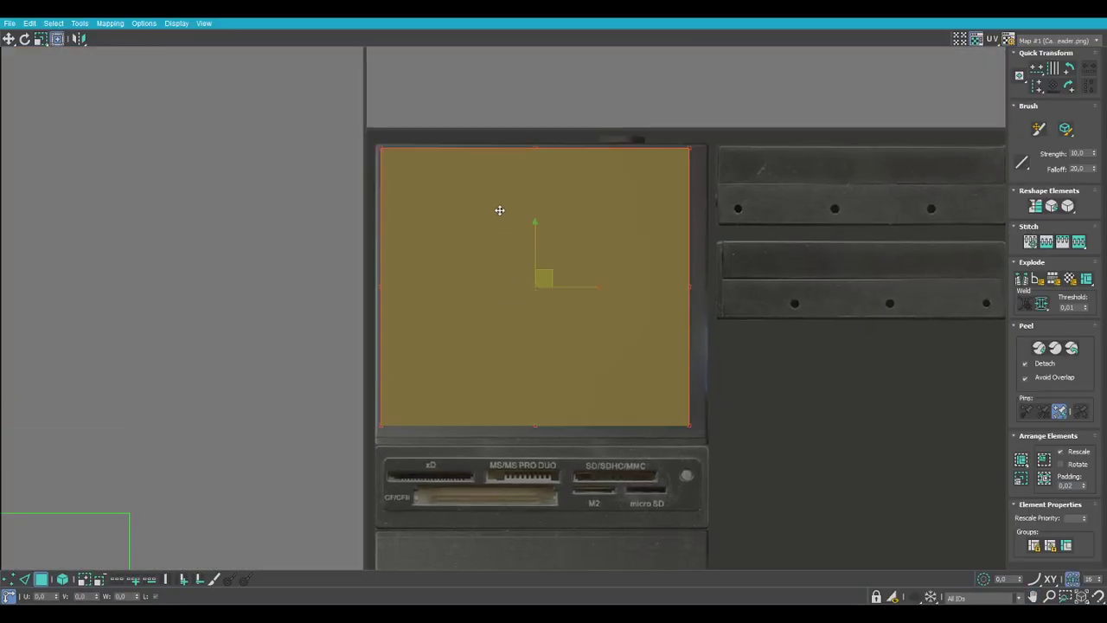
{"action": "scroll", "coordinate": [459, 188], "scroll_direction": "up", "scroll_amount": 3}
{"action": "left_click_drag", "start_coordinate": [458, 188], "coordinate": [455, 185]}
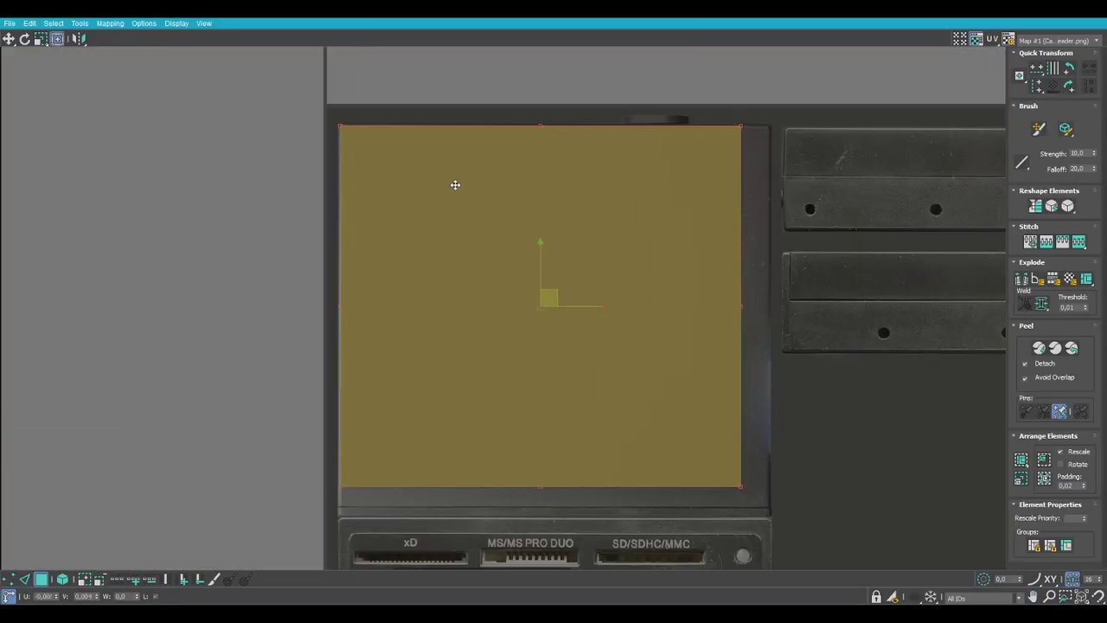
{"action": "left_click", "coordinate": [741, 486]}
{"action": "left_click_drag", "start_coordinate": [741, 486], "coordinate": [771, 517]}
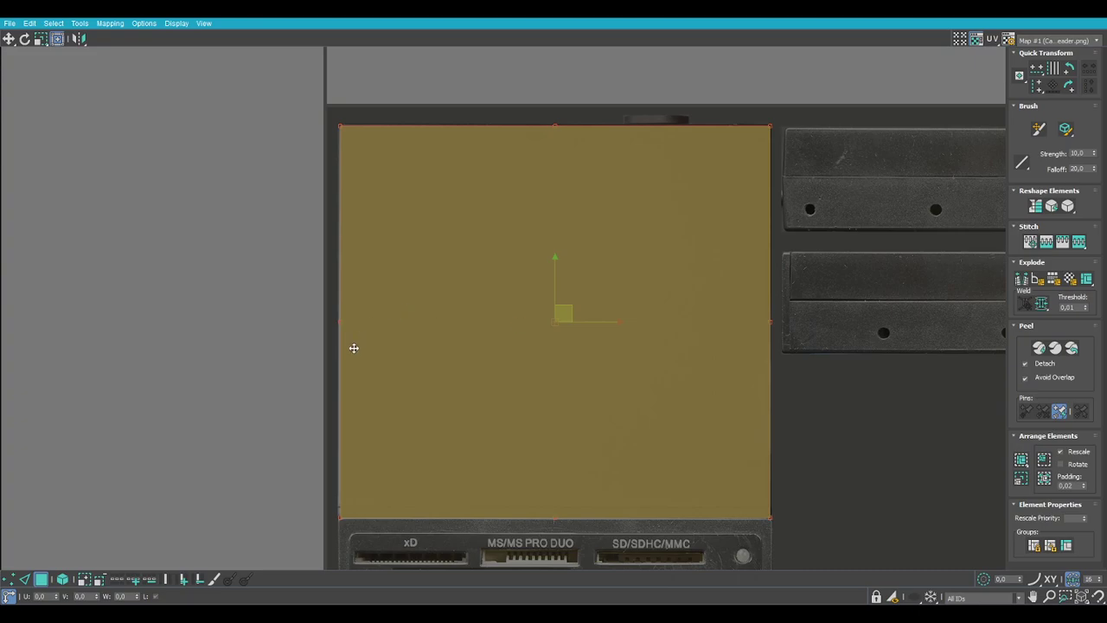
{"action": "left_click_drag", "start_coordinate": [337, 514], "coordinate": [338, 515]}
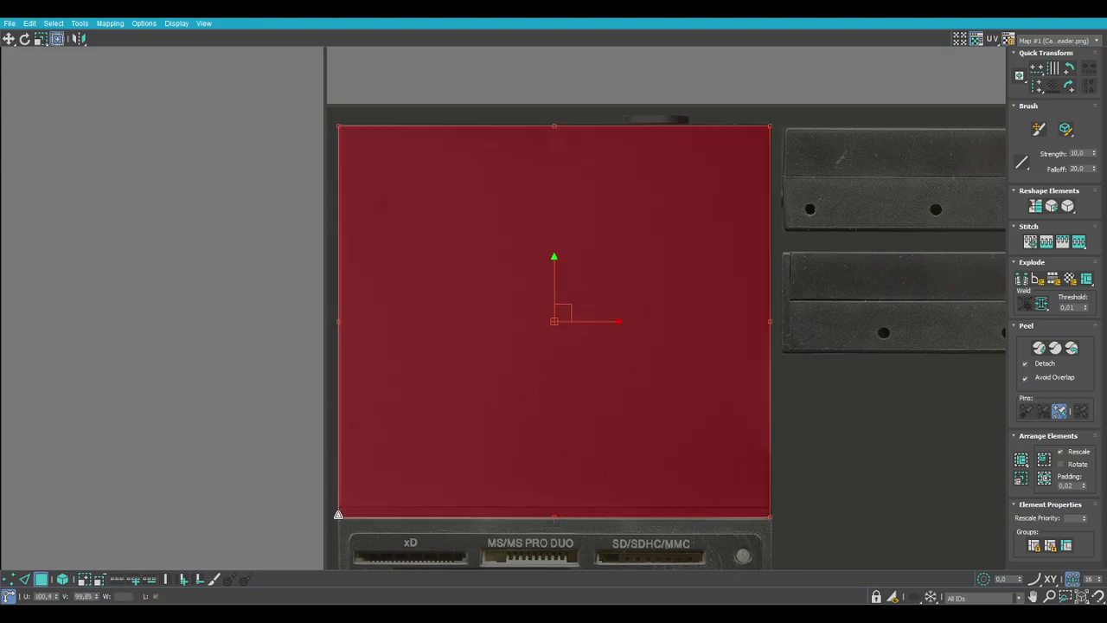
Check the top shell's corners up close and adjust its lower-right corner to the panel's edge above the card slots.
{"action": "scroll", "coordinate": [372, 123], "scroll_direction": "up", "scroll_amount": 4}
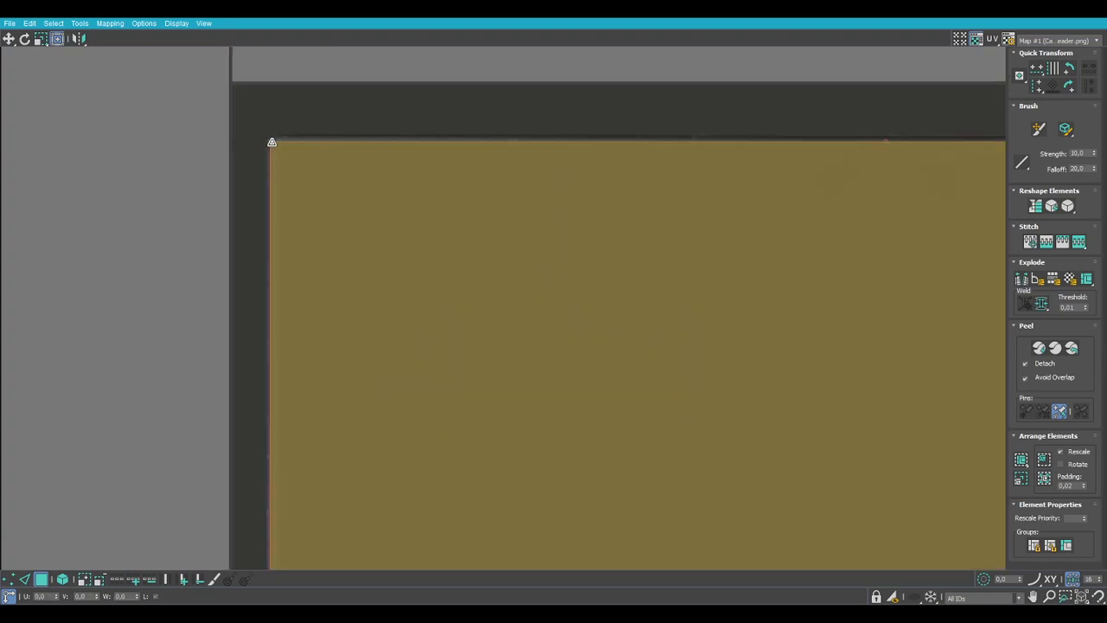
{"action": "scroll", "coordinate": [344, 154], "scroll_direction": "down", "scroll_amount": 2}
{"action": "middle_click_drag", "start_coordinate": [782, 366], "coordinate": [418, 250]}
{"action": "scroll", "coordinate": [470, 264], "scroll_direction": "down", "scroll_amount": 3}
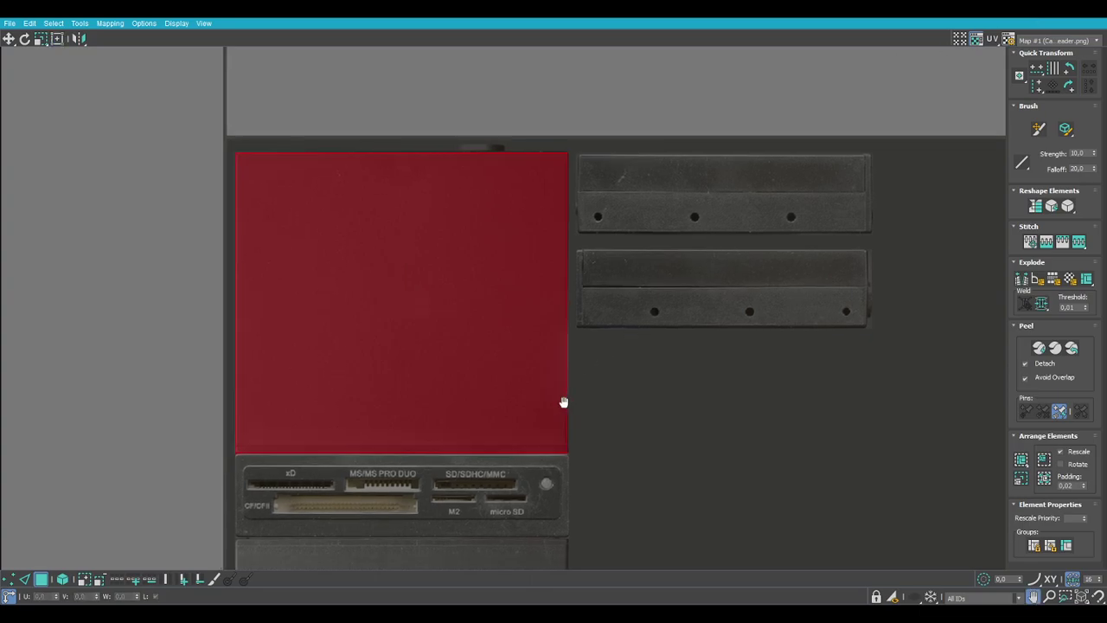
{"action": "scroll", "coordinate": [571, 398], "scroll_direction": "up", "scroll_amount": 6}
{"action": "scroll", "coordinate": [625, 396], "scroll_direction": "down", "scroll_amount": 4}
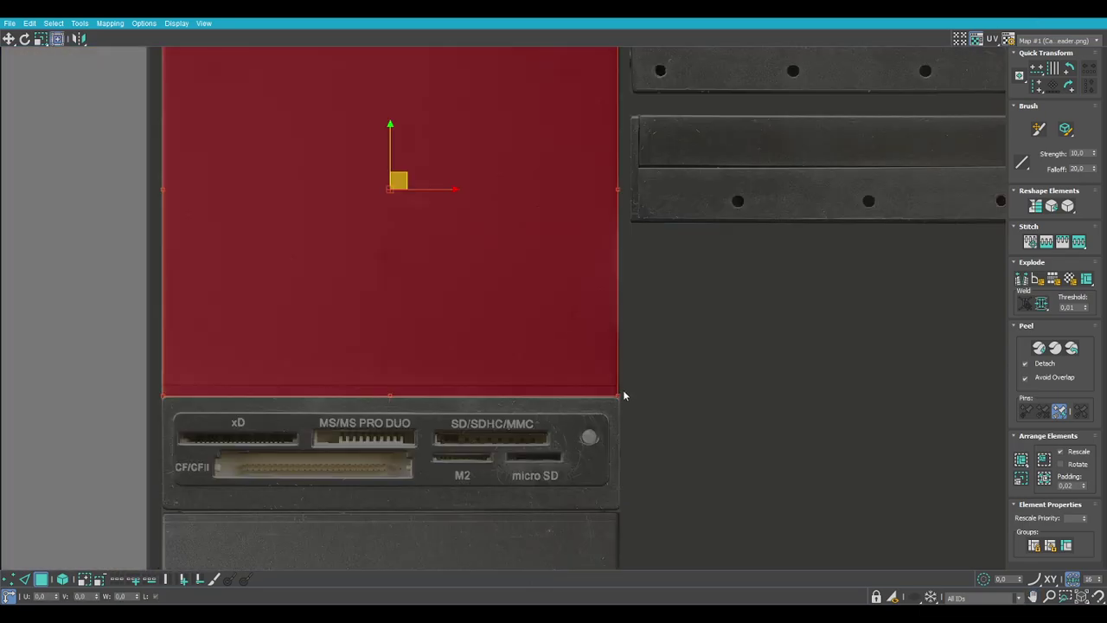
{"action": "scroll", "coordinate": [617, 394], "scroll_direction": "up", "scroll_amount": 3}
{"action": "left_click_drag", "start_coordinate": [619, 403], "coordinate": [616, 396]}
{"action": "scroll", "coordinate": [618, 386], "scroll_direction": "down", "scroll_amount": 4}
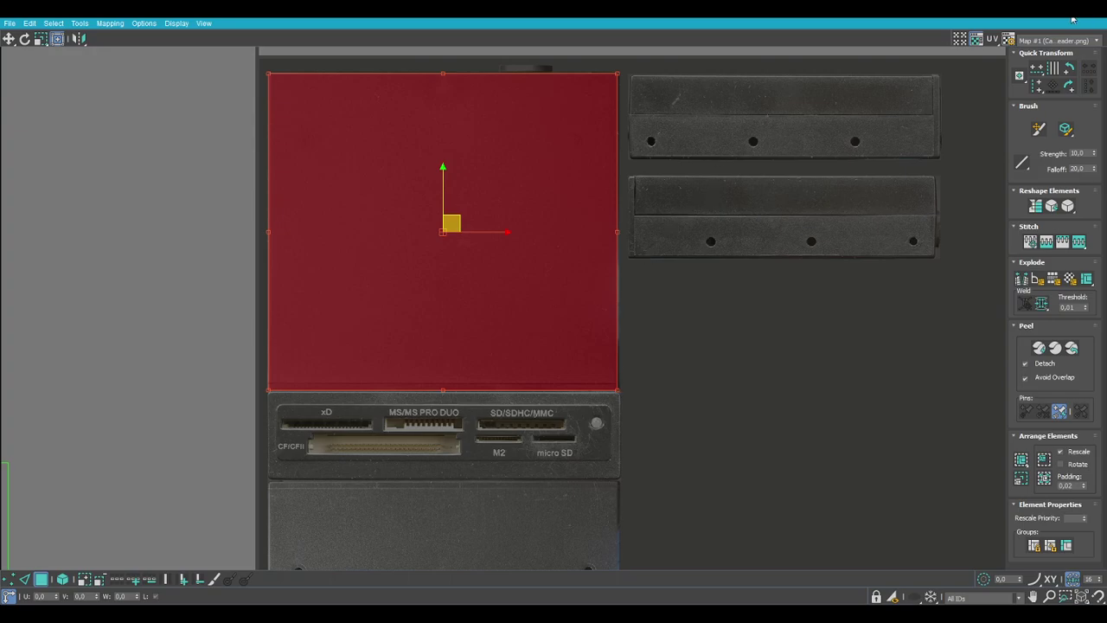
Restore the UV editor to a smaller window and examine the texture on the box's top face in the Perspective view.
{"action": "left_click", "coordinate": [1073, 16]}
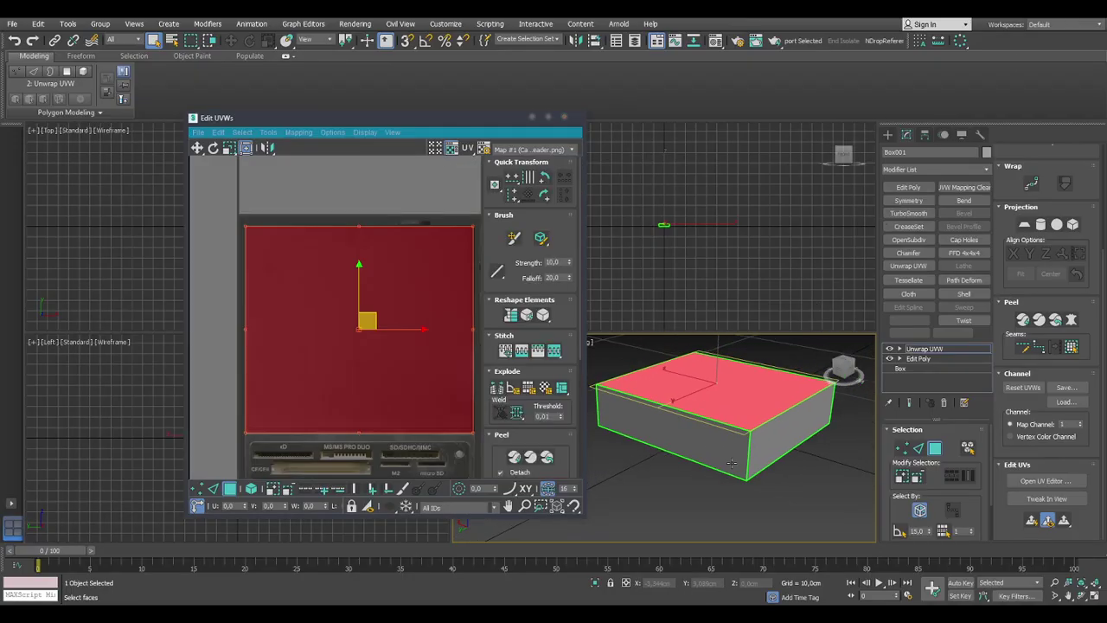
{"action": "middle_click_drag", "start_coordinate": [748, 430], "coordinate": [884, 469], "text": "alt"}
{"action": "scroll", "coordinate": [817, 439], "scroll_direction": "up", "scroll_amount": 3}
{"action": "scroll", "coordinate": [761, 456], "scroll_direction": "down", "scroll_amount": 5}
{"action": "scroll", "coordinate": [758, 446], "scroll_direction": "up", "scroll_amount": 6}
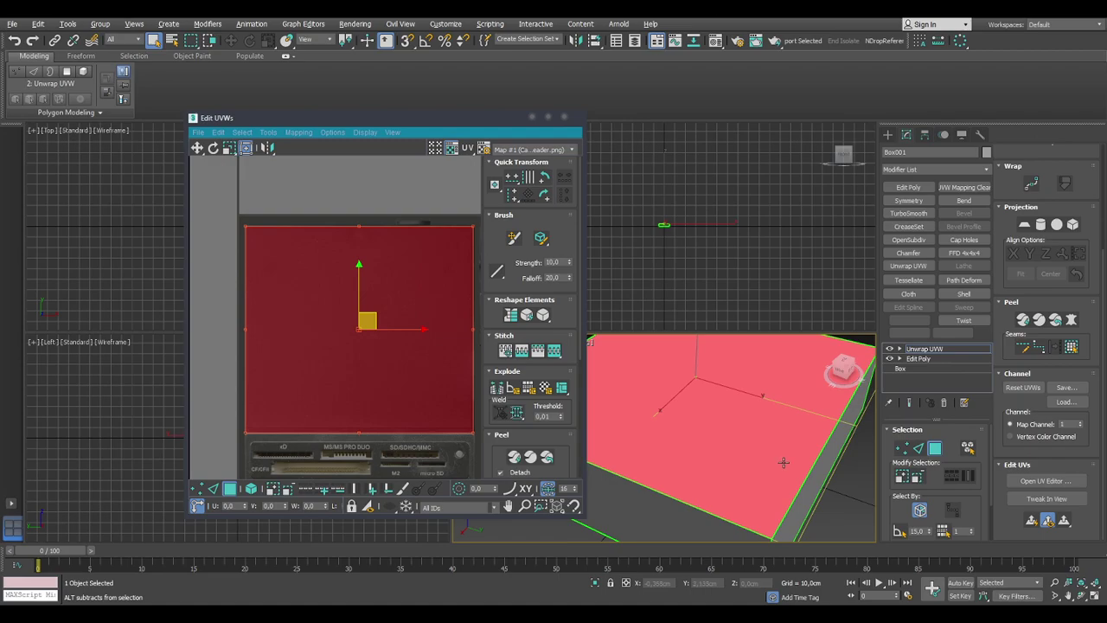
{"action": "left_click", "coordinate": [823, 508]}
{"action": "left_click", "coordinate": [752, 458]}
{"action": "middle_click_drag", "start_coordinate": [749, 452], "coordinate": [749, 420], "text": "alt"}
Move the UV editor window clear of the box in the Perspective view and check the 100CANON reference photo folder.
{"action": "left_click", "coordinate": [429, 119]}
{"action": "left_click_drag", "start_coordinate": [428, 120], "coordinate": [340, 95]}
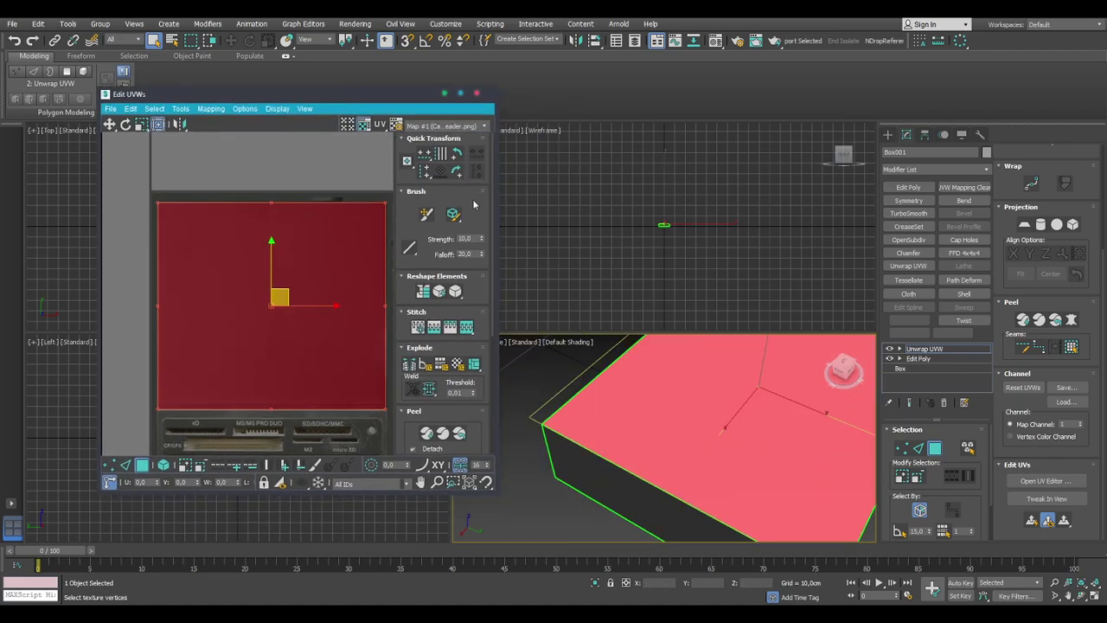
{"action": "key", "text": "alt+Tab"}
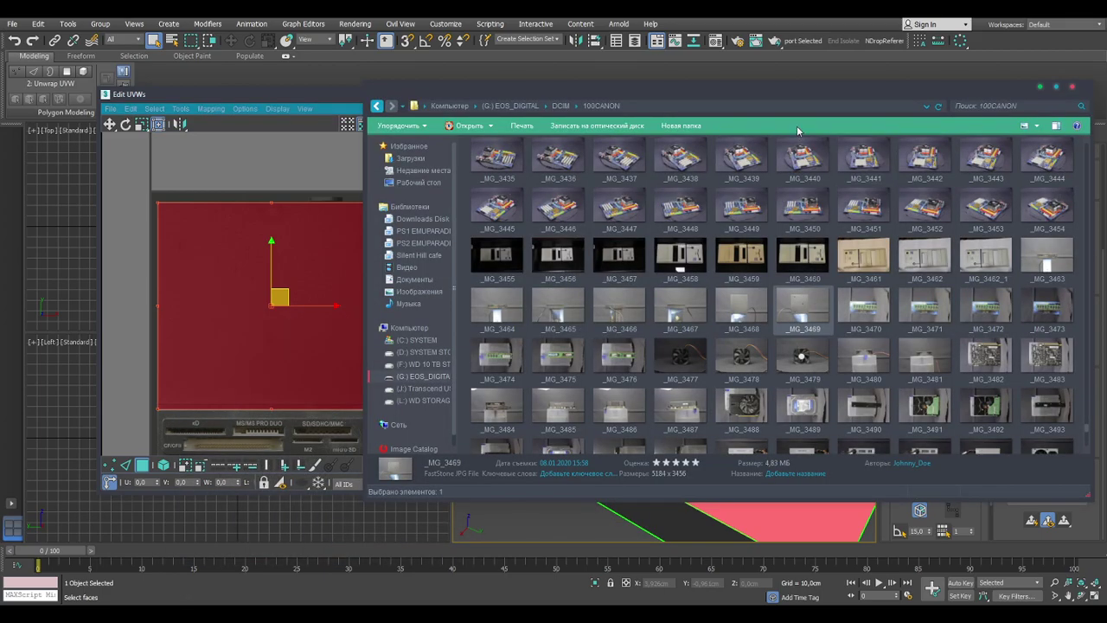
{"action": "key", "text": "alt+Tab"}
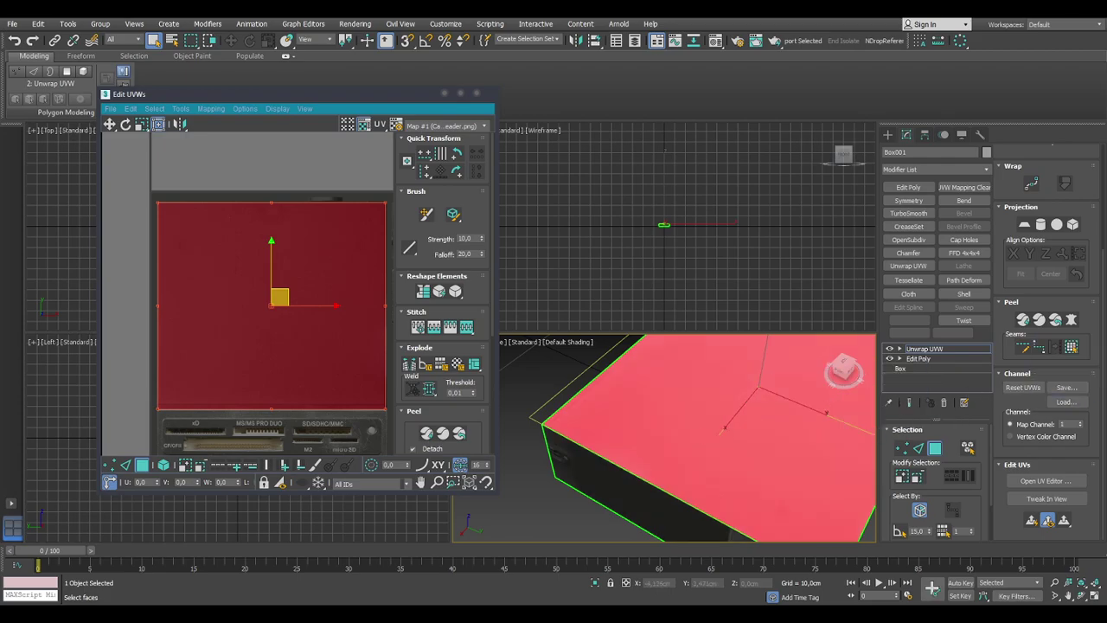
Examine the texture on the box's top face in the Perspective view with its UV shell deselected.
{"action": "scroll", "coordinate": [788, 465], "scroll_direction": "down", "scroll_amount": 5}
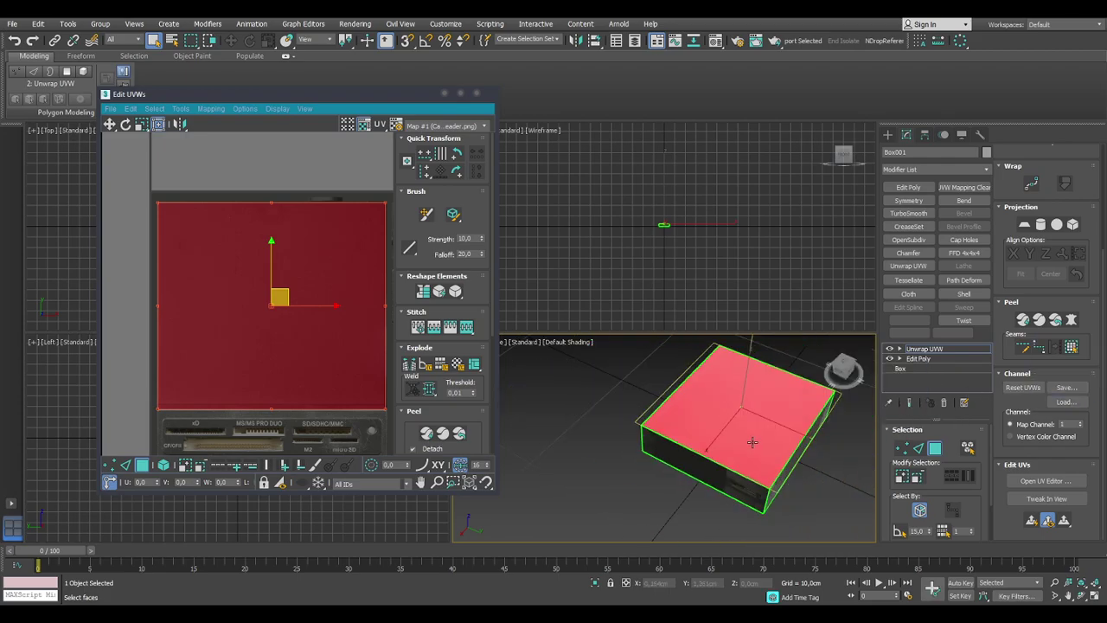
{"action": "left_click", "coordinate": [806, 495]}
{"action": "middle_click_drag", "start_coordinate": [788, 489], "coordinate": [793, 512], "text": "alt"}
{"action": "scroll", "coordinate": [762, 468], "scroll_direction": "up", "scroll_amount": 6}
{"action": "scroll", "coordinate": [762, 468], "scroll_direction": "down", "scroll_amount": 5}
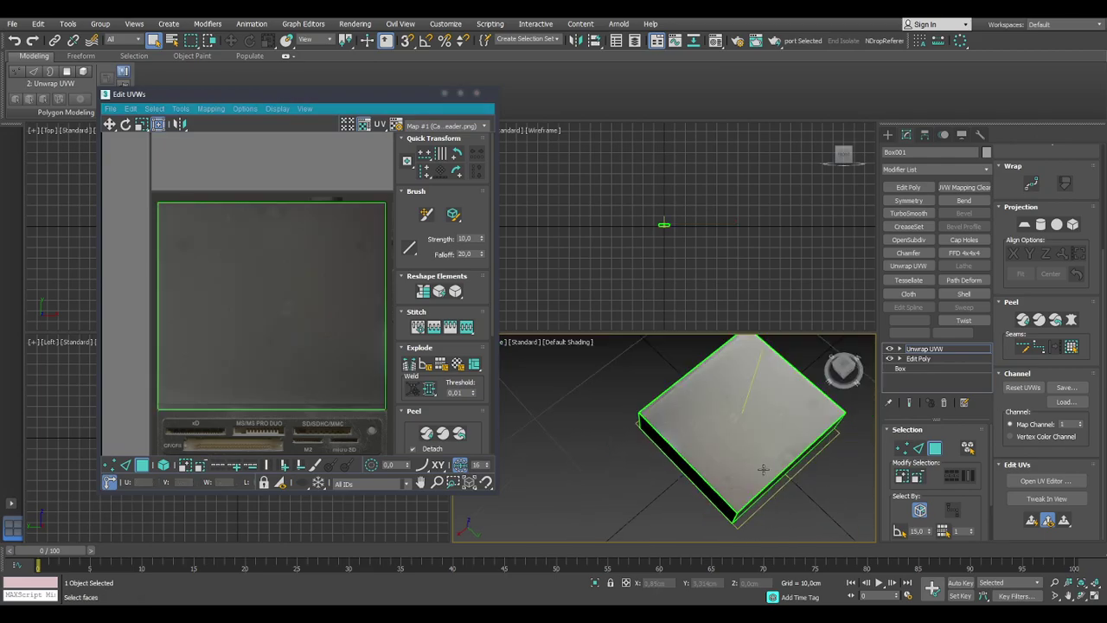
{"action": "left_click", "coordinate": [361, 376]}
{"action": "middle_click_drag", "start_coordinate": [656, 461], "coordinate": [677, 450]}
{"action": "scroll", "coordinate": [685, 464], "scroll_direction": "up", "scroll_amount": 5}
{"action": "left_click", "coordinate": [805, 517]}
{"action": "scroll", "coordinate": [718, 452], "scroll_direction": "down", "scroll_amount": 1}
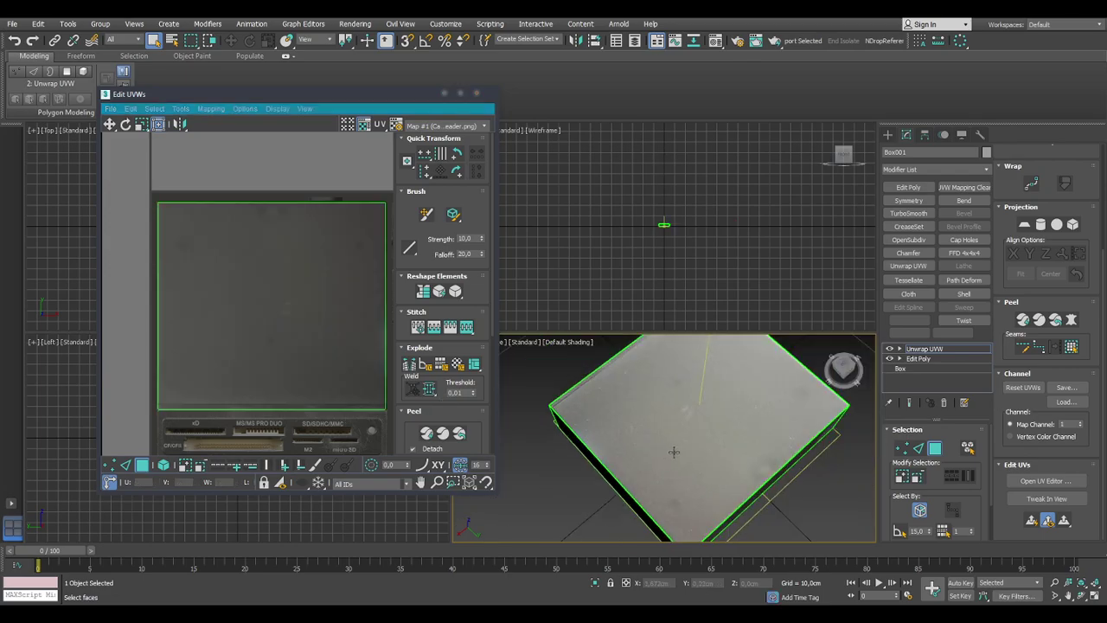
{"action": "left_click", "coordinate": [311, 315]}
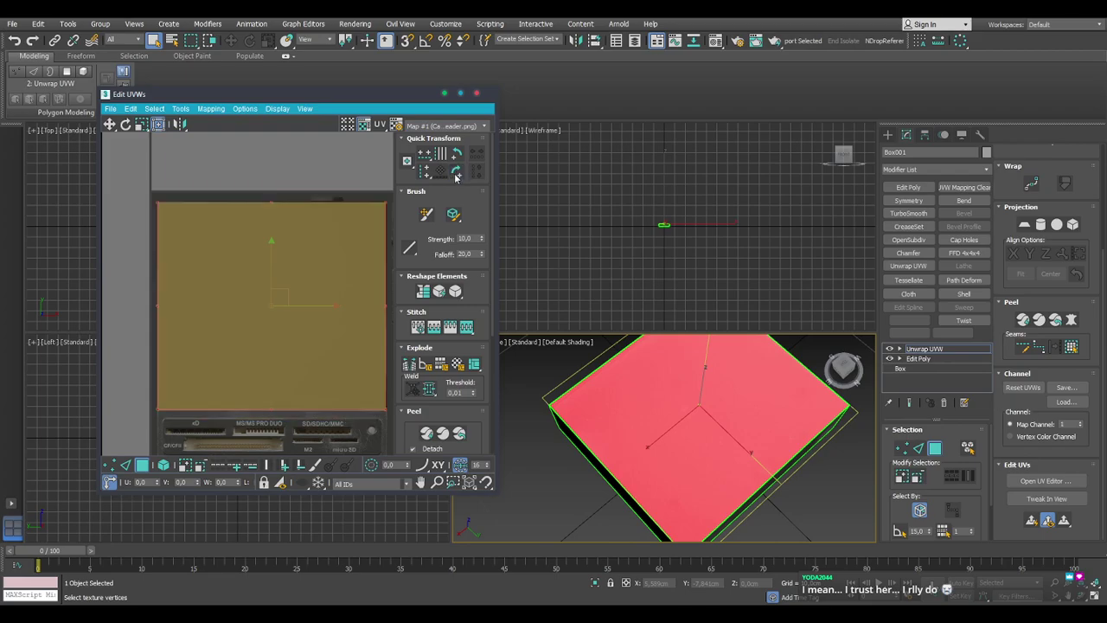
{"action": "left_click", "coordinate": [277, 169]}
Select the box's front face and shrink its UV shell onto the card-slot panel below the top shell.
{"action": "middle_click_drag", "start_coordinate": [775, 456], "coordinate": [739, 419]}
{"action": "middle_click_drag", "start_coordinate": [693, 487], "coordinate": [695, 423], "text": "alt"}
{"action": "left_click", "coordinate": [694, 423]}
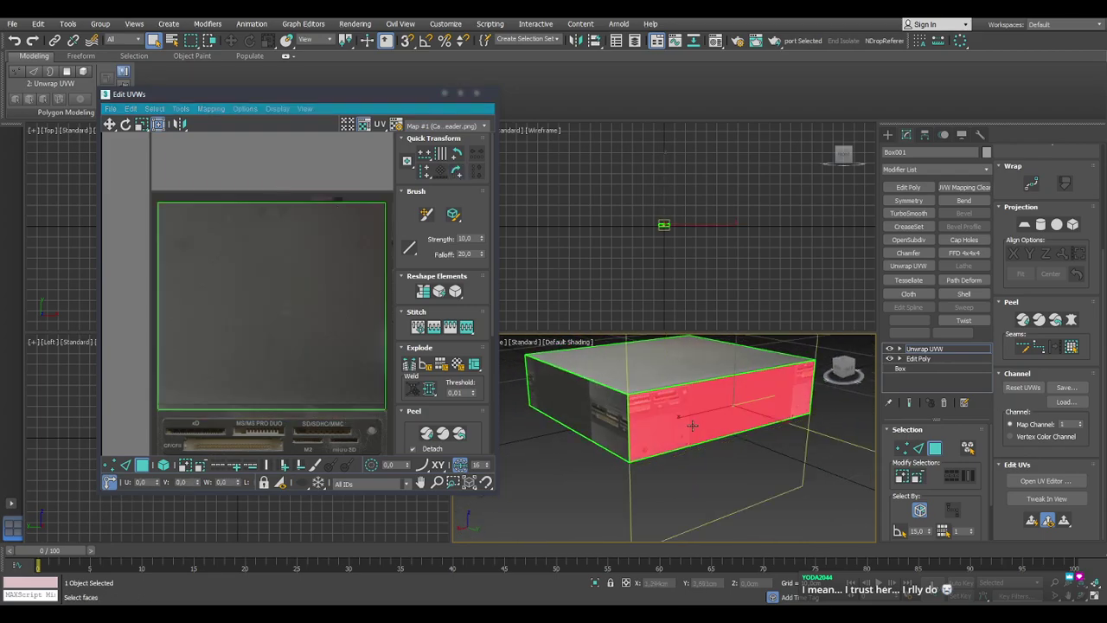
{"action": "middle_click_drag", "start_coordinate": [352, 430], "coordinate": [352, 431]}
{"action": "scroll", "coordinate": [254, 314], "scroll_direction": "down", "scroll_amount": 5}
{"action": "middle_click_drag", "start_coordinate": [340, 299], "coordinate": [283, 327]}
{"action": "left_click_drag", "start_coordinate": [358, 200], "coordinate": [201, 364]}
{"action": "left_click_drag", "start_coordinate": [253, 198], "coordinate": [240, 350]}
{"action": "left_click_drag", "start_coordinate": [304, 377], "coordinate": [217, 355]}
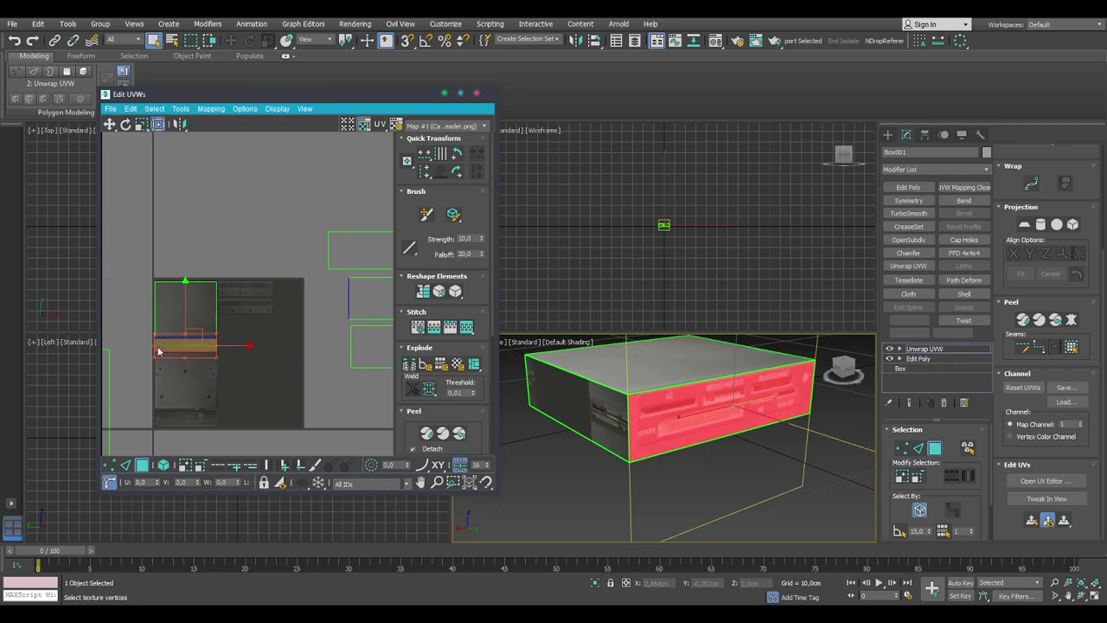
Maximize the UV editor and align the front shell's left corners with the edges of the card-slot panel.
{"action": "scroll", "coordinate": [182, 350], "scroll_direction": "up", "scroll_amount": 6}
{"action": "middle_click_drag", "start_coordinate": [194, 345], "coordinate": [222, 320]}
{"action": "left_click_drag", "start_coordinate": [225, 293], "coordinate": [237, 264]}
{"action": "left_click", "coordinate": [459, 94]}
{"action": "middle_click_drag", "start_coordinate": [585, 210], "coordinate": [776, 273]}
{"action": "scroll", "coordinate": [786, 277], "scroll_direction": "down", "scroll_amount": 3}
{"action": "middle_click_drag", "start_coordinate": [683, 366], "coordinate": [625, 289]}
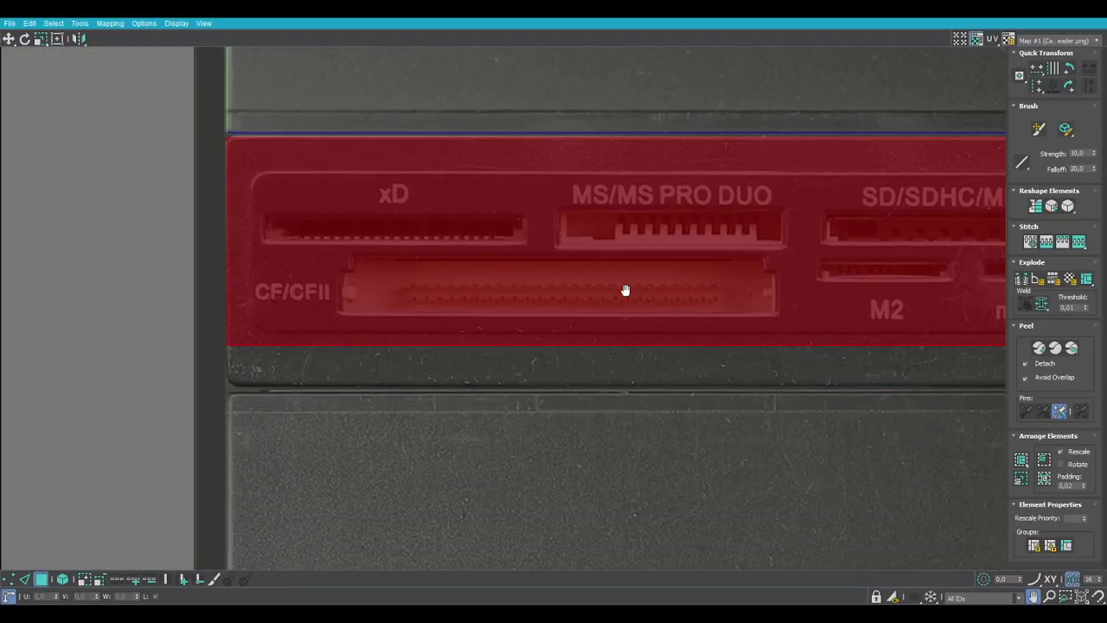
{"action": "left_click_drag", "start_coordinate": [230, 350], "coordinate": [224, 392]}
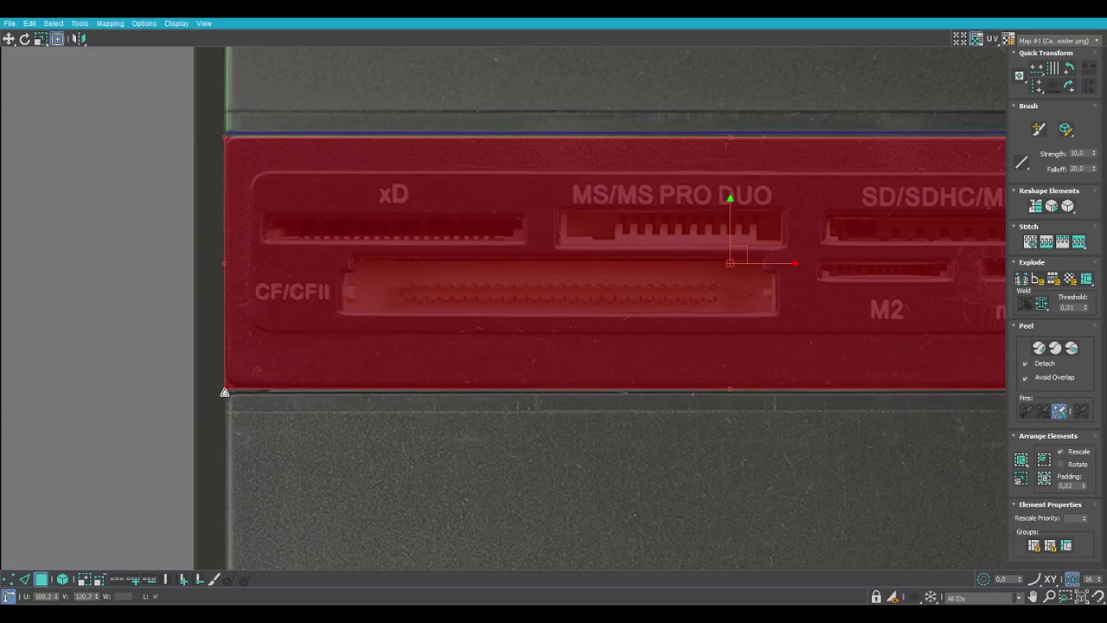
Adjust the front shell's upper-right and lower-right corners to the card-slot panel's edges.
{"action": "middle_click_drag", "start_coordinate": [647, 302], "coordinate": [220, 343]}
{"action": "scroll", "coordinate": [699, 195], "scroll_direction": "up", "scroll_amount": 4}
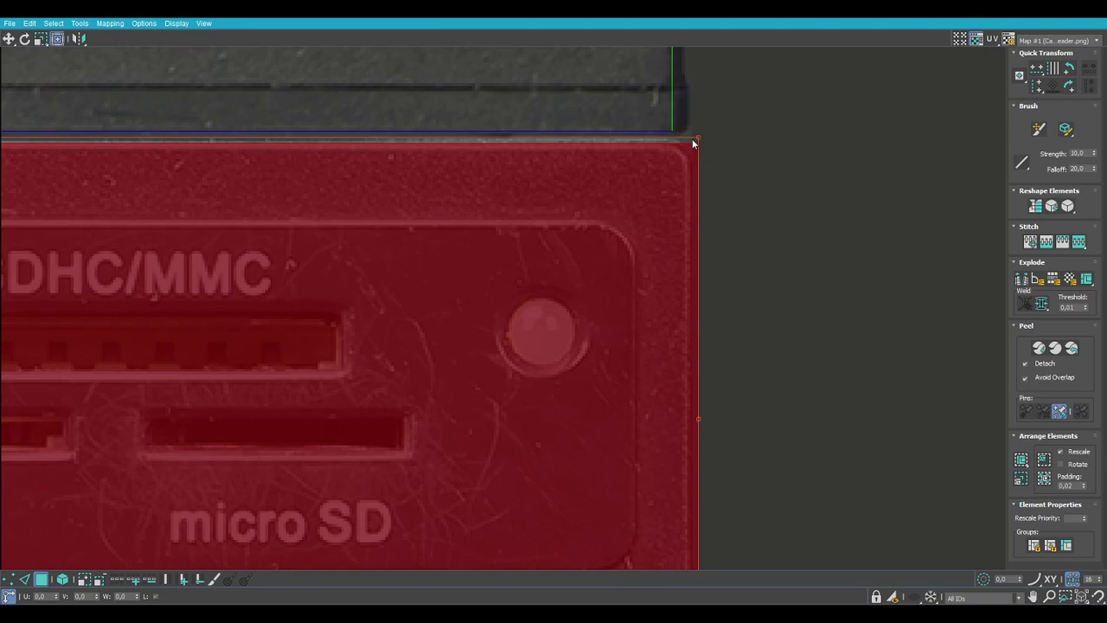
{"action": "left_click_drag", "start_coordinate": [700, 140], "coordinate": [692, 134]}
{"action": "middle_click_drag", "start_coordinate": [662, 419], "coordinate": [706, 251]}
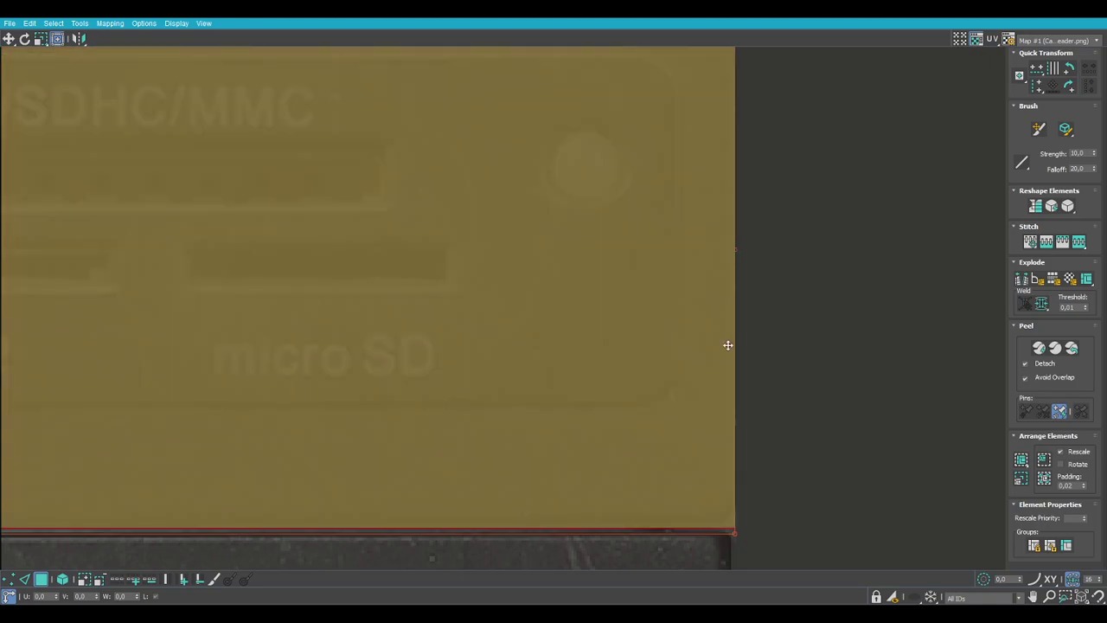
{"action": "middle_click_drag", "start_coordinate": [727, 343], "coordinate": [718, 277]}
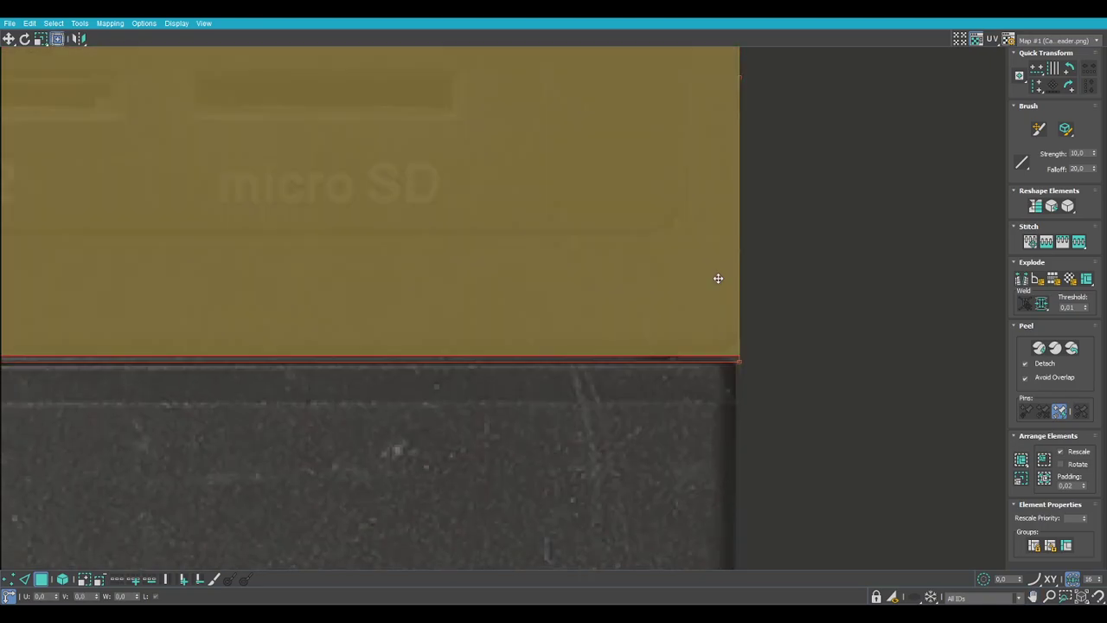
{"action": "left_click_drag", "start_coordinate": [741, 364], "coordinate": [738, 355]}
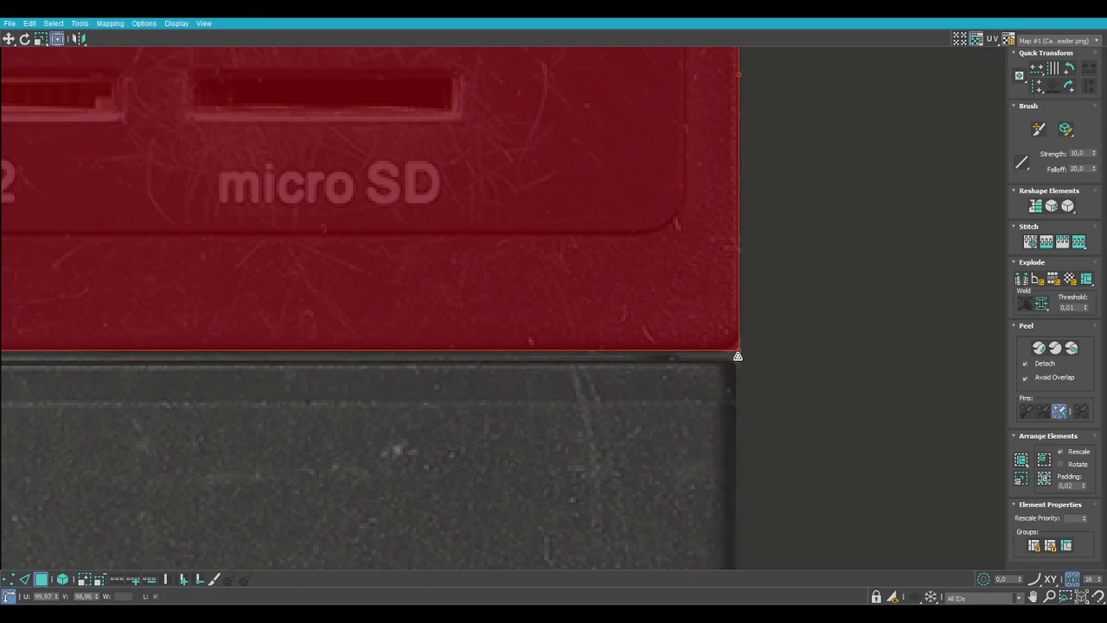
Restore the UV editor to a smaller window and select the side face adjacent to the card-slot face in the Perspective view.
{"action": "scroll", "coordinate": [737, 355], "scroll_direction": "down", "scroll_amount": 5}
{"action": "middle_click_drag", "start_coordinate": [334, 326], "coordinate": [419, 383]}
{"action": "left_click", "coordinate": [1071, 16]}
{"action": "middle_click_drag", "start_coordinate": [751, 447], "coordinate": [709, 454], "text": "alt"}
{"action": "left_click", "coordinate": [610, 486]}
{"action": "middle_click_drag", "start_coordinate": [610, 486], "coordinate": [730, 457], "text": "alt"}
{"action": "left_click", "coordinate": [730, 455]}
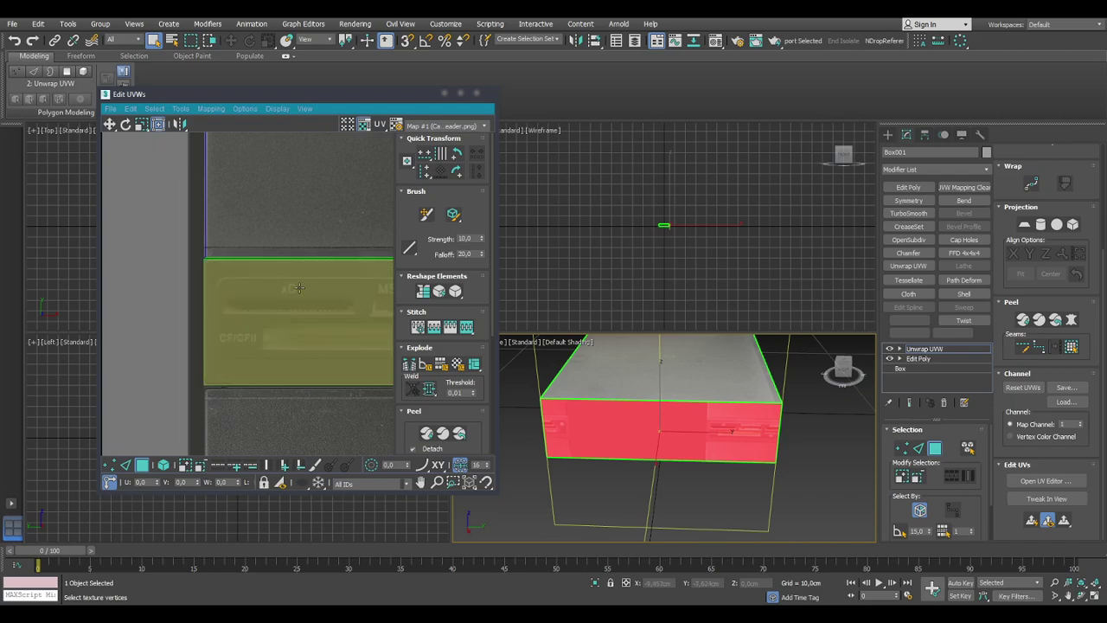
Move the side face's UV shell to the texture's upper three-hole panel and shrink it to roughly the panel's size.
{"action": "scroll", "coordinate": [299, 288], "scroll_direction": "down", "scroll_amount": 6}
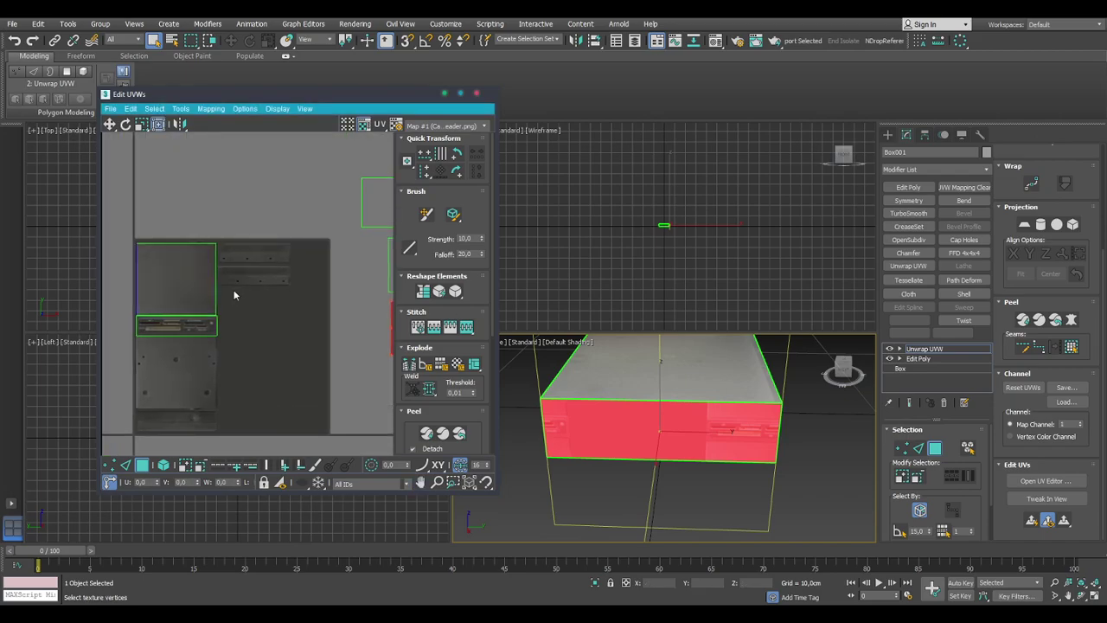
{"action": "scroll", "coordinate": [258, 275], "scroll_direction": "down", "scroll_amount": 5}
{"action": "left_click_drag", "start_coordinate": [348, 285], "coordinate": [291, 252]}
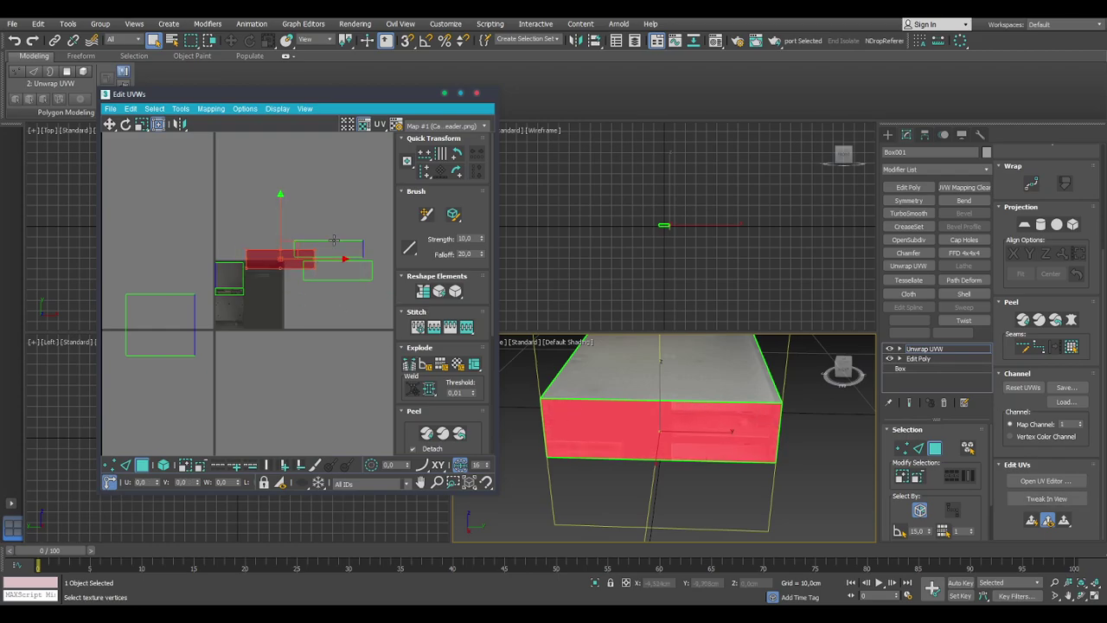
{"action": "scroll", "coordinate": [239, 306], "scroll_direction": "up", "scroll_amount": 3}
{"action": "middle_click_drag", "start_coordinate": [299, 250], "coordinate": [182, 329]}
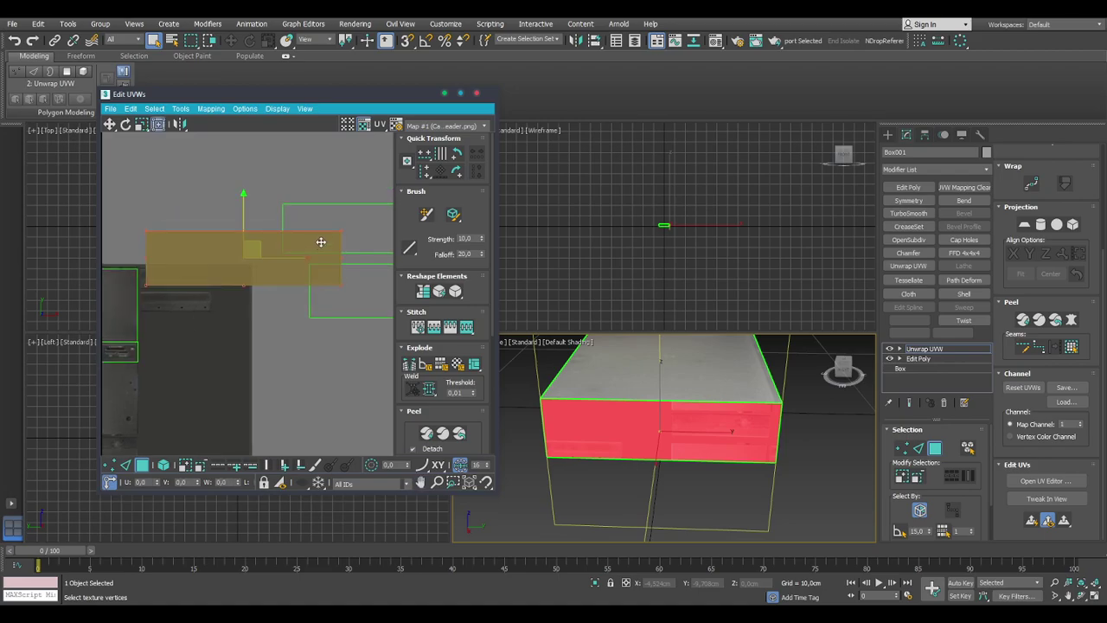
{"action": "left_click_drag", "start_coordinate": [339, 231], "coordinate": [203, 269]}
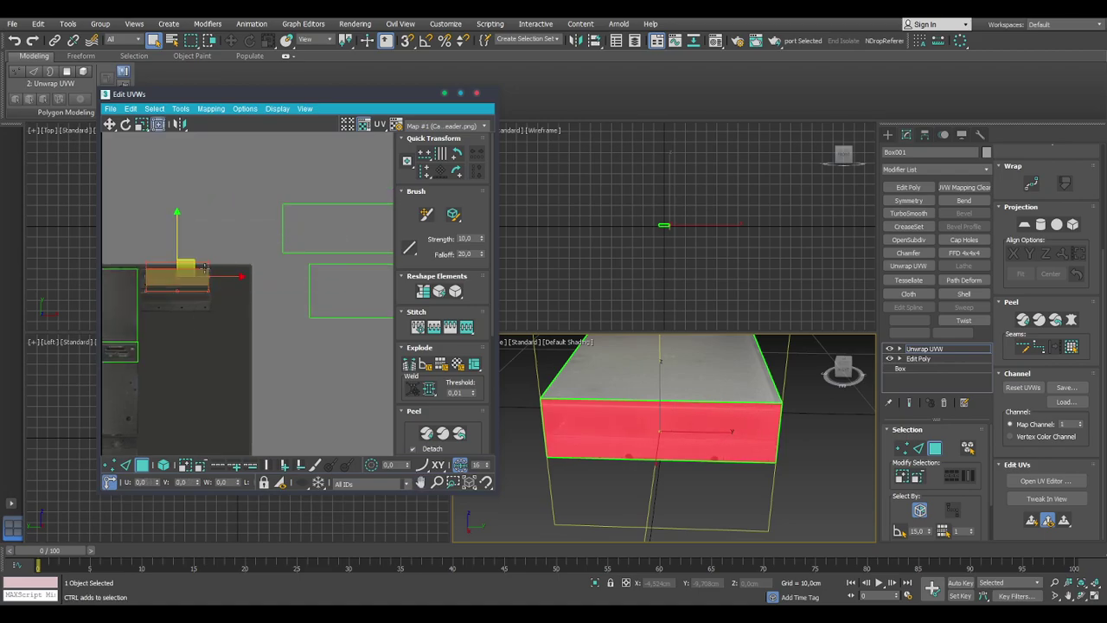
Align the side shell with the upper three-hole panel's left and top edges in the maximized UV editor.
{"action": "middle_click_drag", "start_coordinate": [158, 282], "coordinate": [166, 302]}
{"action": "scroll", "coordinate": [166, 302], "scroll_direction": "up", "scroll_amount": 5}
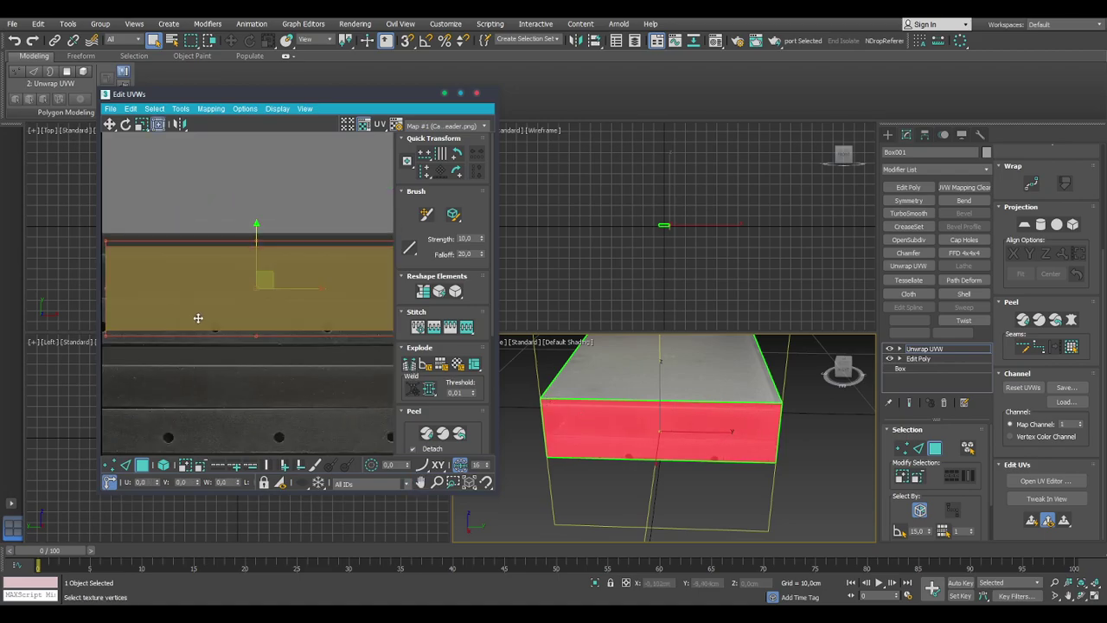
{"action": "scroll", "coordinate": [213, 347], "scroll_direction": "down", "scroll_amount": 3}
{"action": "middle_click_drag", "start_coordinate": [211, 365], "coordinate": [219, 286]}
{"action": "mouse_move", "coordinate": [254, 229]}
{"action": "left_mouse_down"}
{"action": "mouse_move", "coordinate": [243, 286]}
{"action": "mouse_move", "coordinate": [246, 239]}
{"action": "left_mouse_up"}
{"action": "left_click", "coordinate": [461, 93]}
{"action": "scroll", "coordinate": [642, 187], "scroll_direction": "up", "scroll_amount": 2}
{"action": "middle_click_drag", "start_coordinate": [641, 187], "coordinate": [621, 209]}
{"action": "scroll", "coordinate": [530, 198], "scroll_direction": "up", "scroll_amount": 4}
{"action": "middle_click_drag", "start_coordinate": [418, 167], "coordinate": [438, 273]}
{"action": "left_click_drag", "start_coordinate": [450, 235], "coordinate": [454, 214]}
{"action": "left_click_drag", "start_coordinate": [139, 320], "coordinate": [60, 338]}
Fine-tune the side shell's right corners to the upper three-hole panel and check its right edge up close.
{"action": "scroll", "coordinate": [423, 148], "scroll_direction": "up", "scroll_amount": 5}
{"action": "scroll", "coordinate": [683, 191], "scroll_direction": "down", "scroll_amount": 3}
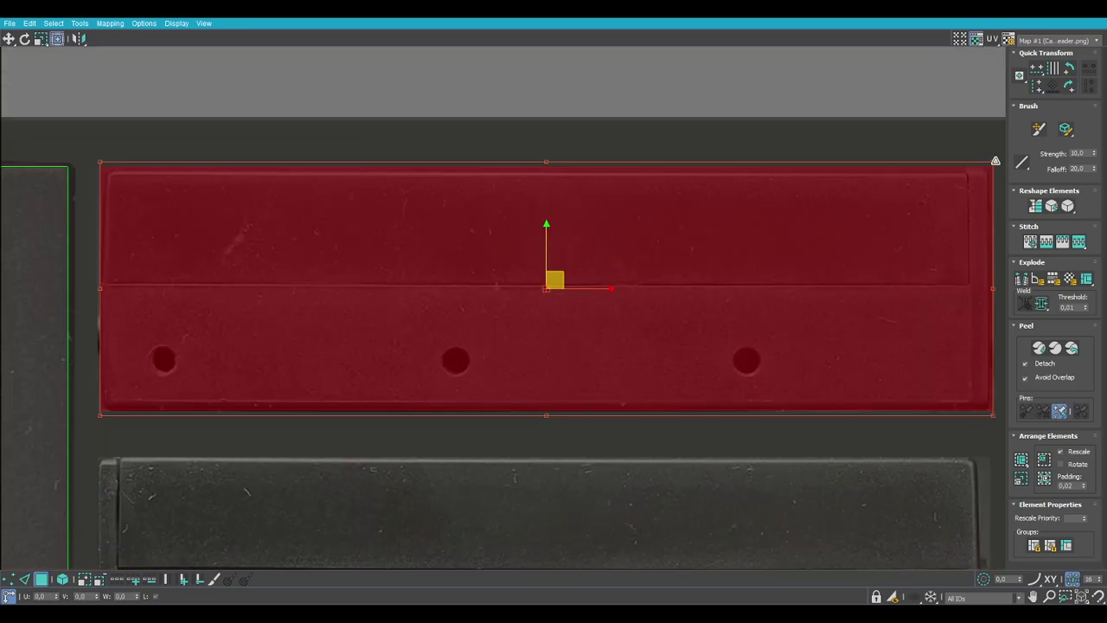
{"action": "left_click_drag", "start_coordinate": [994, 161], "coordinate": [992, 161]}
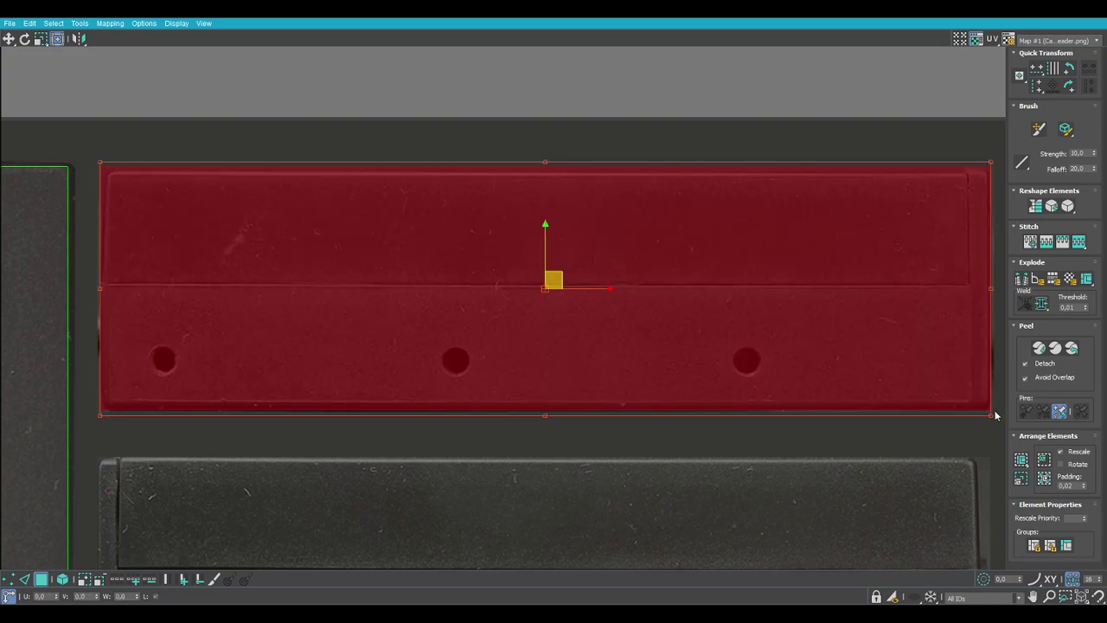
{"action": "left_click_drag", "start_coordinate": [990, 412], "coordinate": [991, 418]}
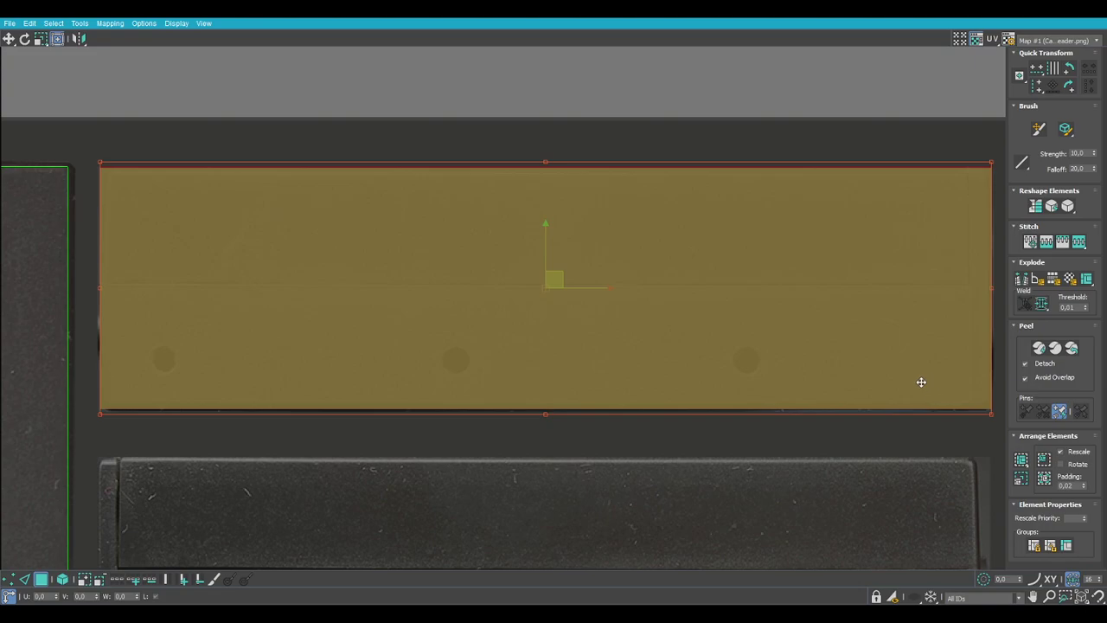
{"action": "middle_click_drag", "start_coordinate": [922, 382], "coordinate": [680, 384]}
{"action": "scroll", "coordinate": [768, 311], "scroll_direction": "up", "scroll_amount": 5}
{"action": "scroll", "coordinate": [725, 277], "scroll_direction": "down", "scroll_amount": 5}
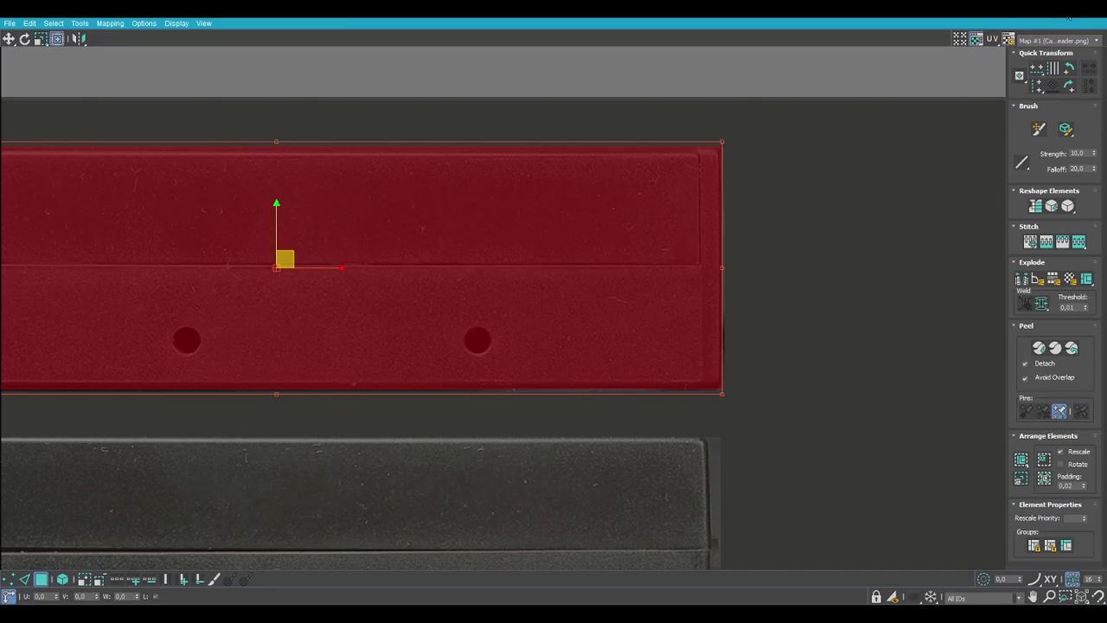
Restore the smaller UV editor window, select the opposite side face and move its UV shell over the lower three-hole panel.
{"action": "left_click", "coordinate": [1066, 17]}
{"action": "left_click", "coordinate": [807, 442]}
{"action": "middle_click_drag", "start_coordinate": [810, 437], "coordinate": [649, 394], "text": "alt"}
{"action": "left_click", "coordinate": [644, 390]}
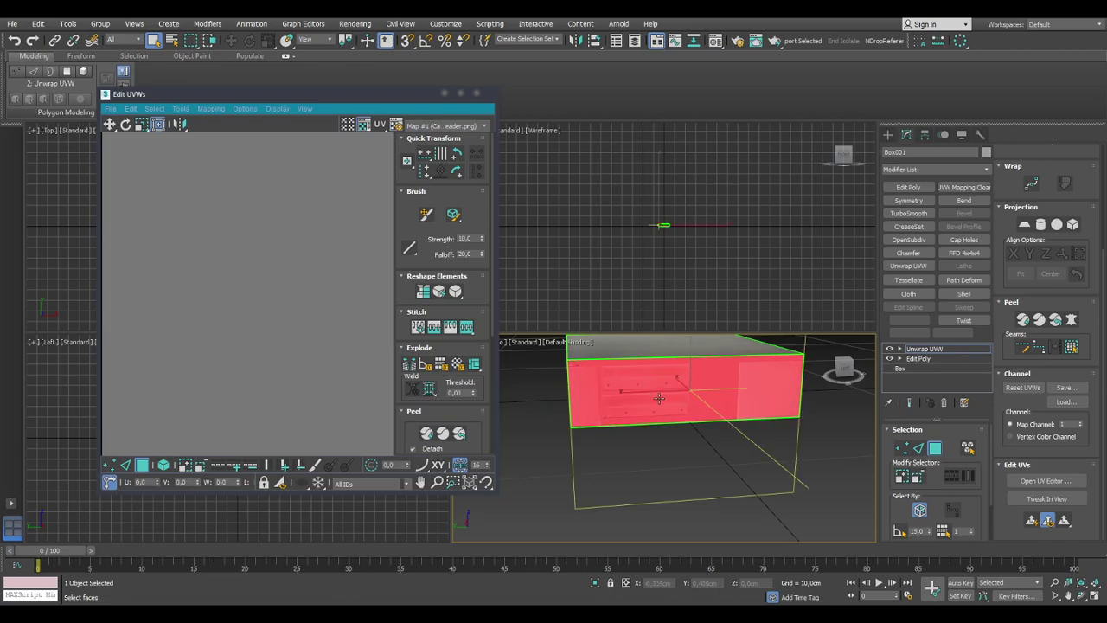
{"action": "middle_click_drag", "start_coordinate": [293, 328], "coordinate": [257, 239]}
{"action": "scroll", "coordinate": [265, 288], "scroll_direction": "down", "scroll_amount": 5}
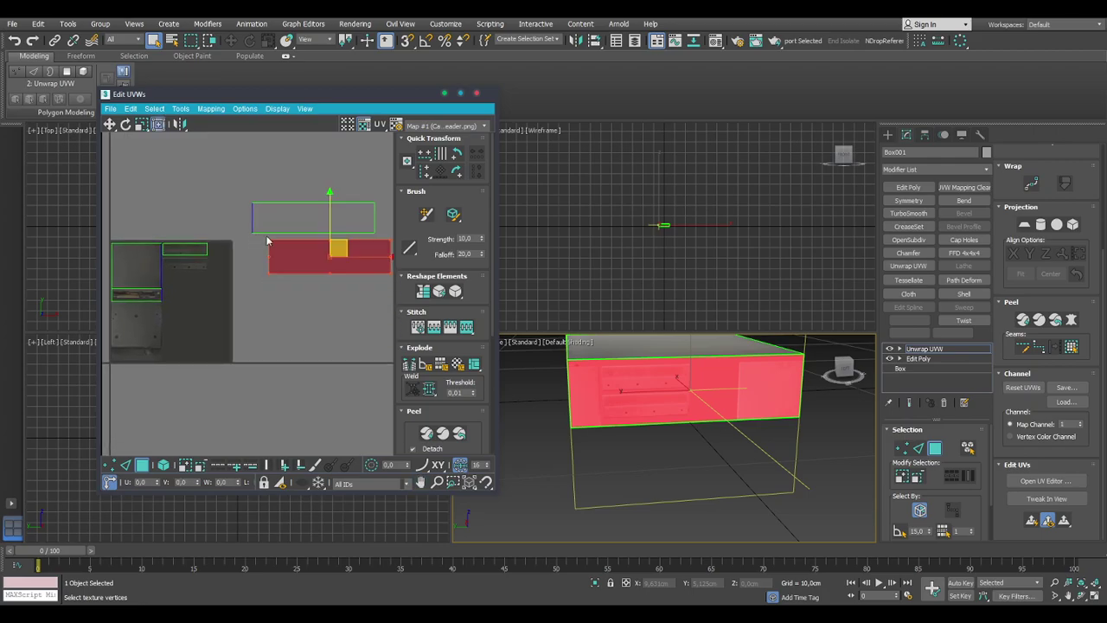
{"action": "left_click_drag", "start_coordinate": [355, 247], "coordinate": [239, 265]}
{"action": "middle_click_drag", "start_coordinate": [241, 230], "coordinate": [264, 225]}
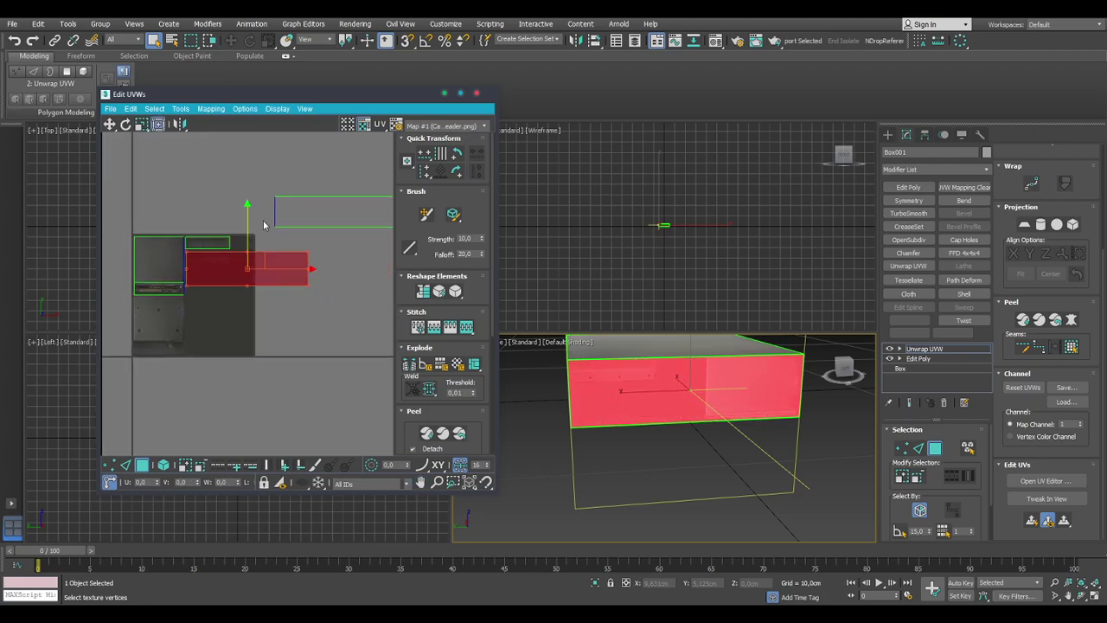
Maximize the UV editor, shrink the opposite side's shell to the lower three-hole panel and align it with the panel's upper-left corner.
{"action": "left_click", "coordinate": [460, 93]}
{"action": "scroll", "coordinate": [583, 243], "scroll_direction": "up", "scroll_amount": 5}
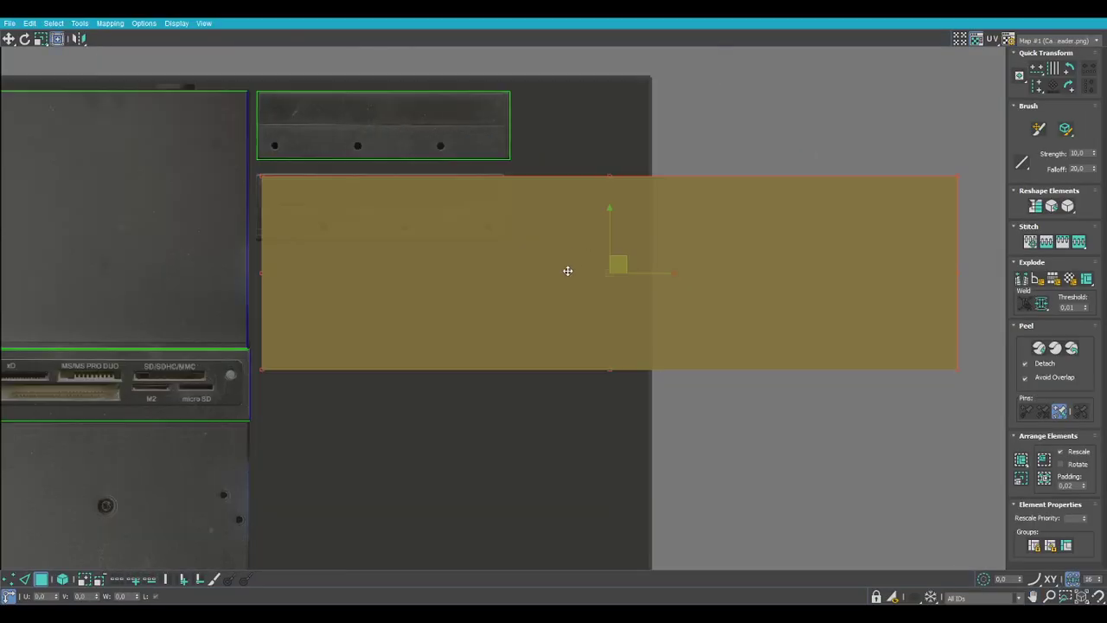
{"action": "left_click_drag", "start_coordinate": [958, 370], "coordinate": [506, 248]}
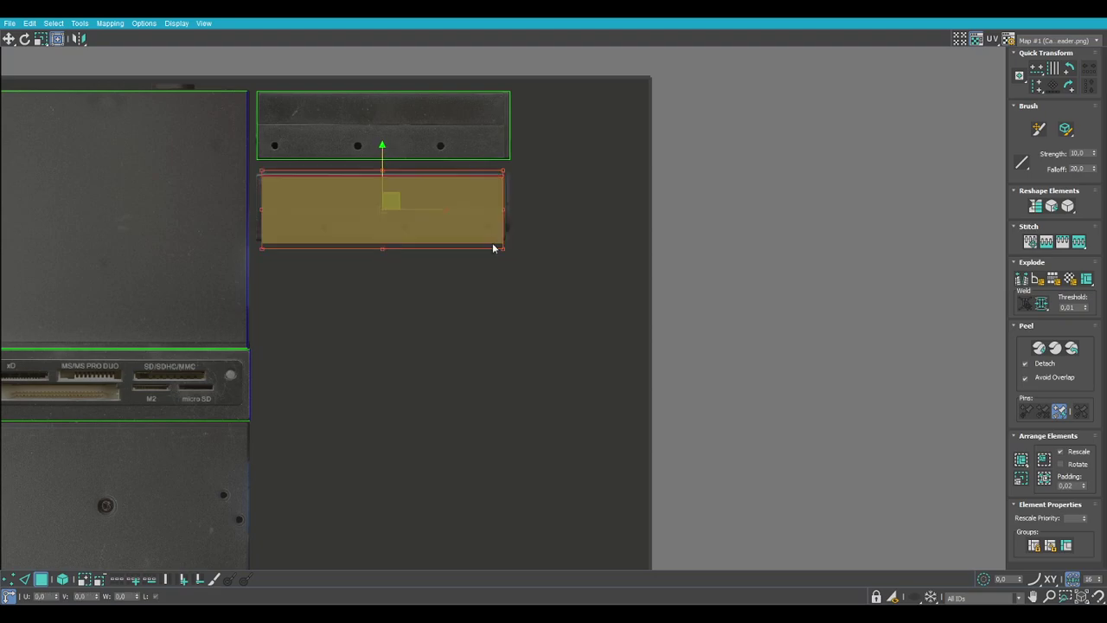
{"action": "scroll", "coordinate": [494, 244], "scroll_direction": "up", "scroll_amount": 5}
{"action": "middle_click_drag", "start_coordinate": [517, 213], "coordinate": [515, 278]}
{"action": "middle_click_drag", "start_coordinate": [416, 317], "coordinate": [892, 340]}
{"action": "middle_click_drag", "start_coordinate": [182, 294], "coordinate": [468, 298]}
{"action": "left_click_drag", "start_coordinate": [456, 274], "coordinate": [435, 260]}
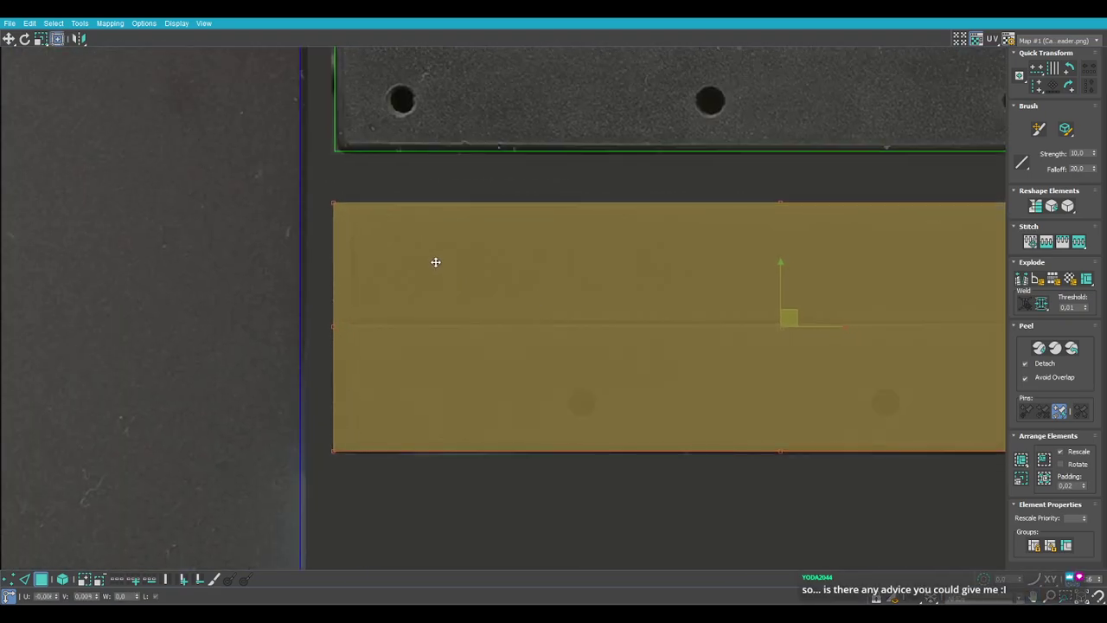
Stretch the opposite side's shell to the lower three-hole panel's right edge, check its fit and deselect it.
{"action": "middle_click_drag", "start_coordinate": [885, 302], "coordinate": [472, 274]}
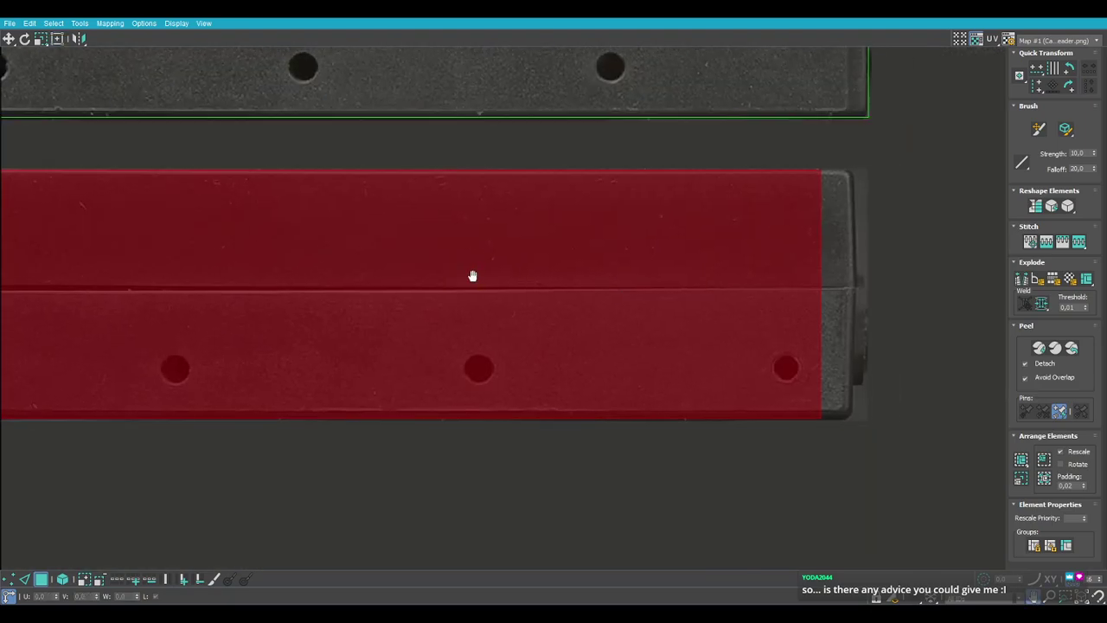
{"action": "left_click_drag", "start_coordinate": [813, 428], "coordinate": [844, 429]}
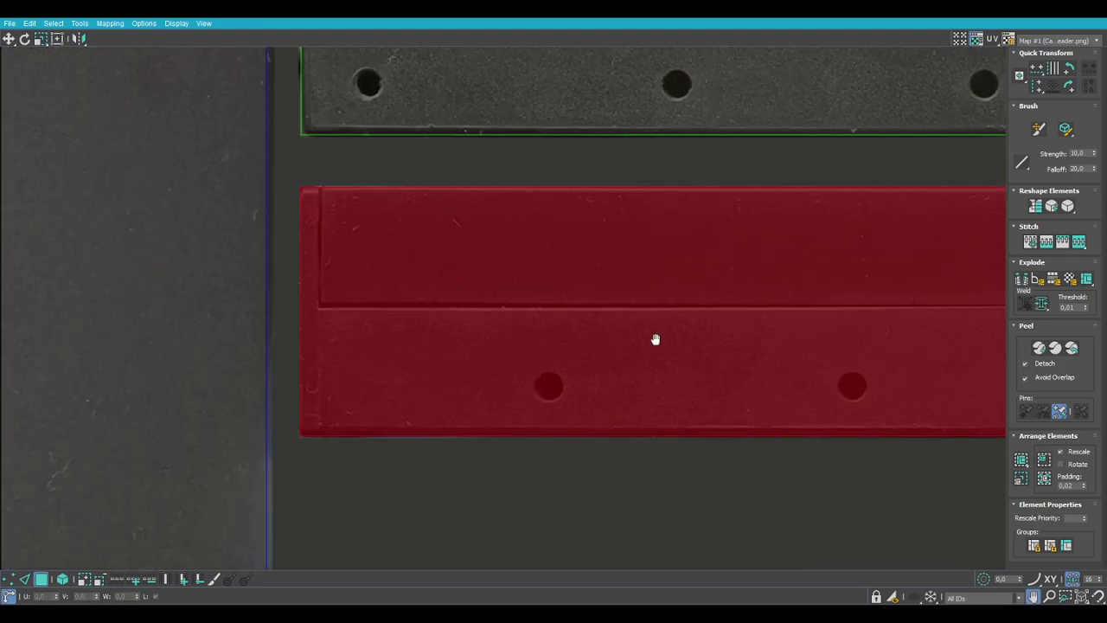
{"action": "middle_click_drag", "start_coordinate": [813, 334], "coordinate": [445, 316]}
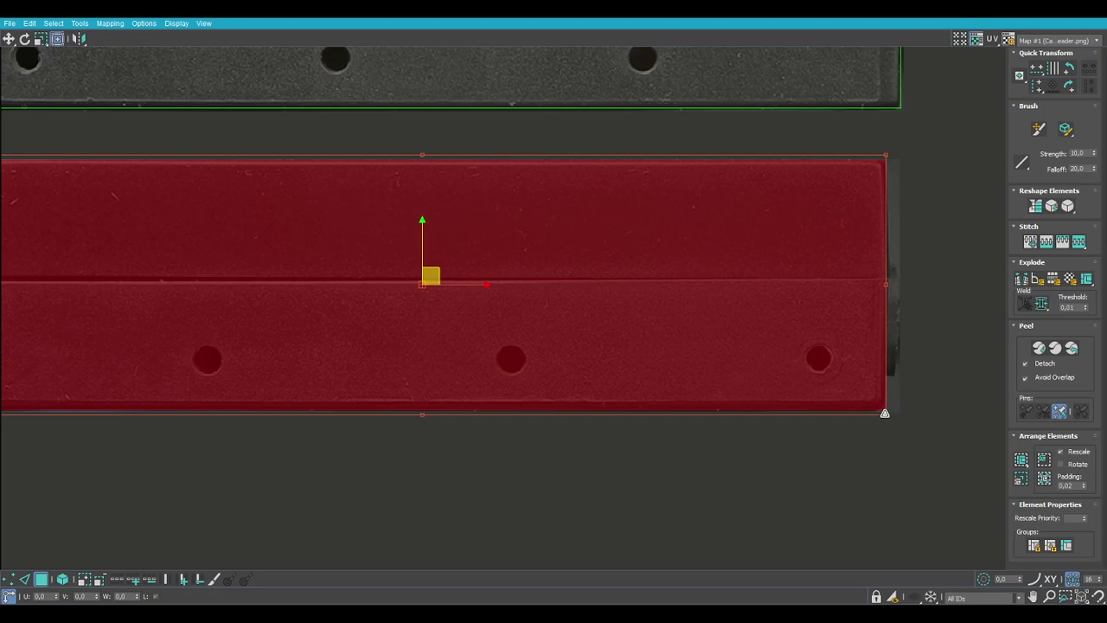
{"action": "scroll", "coordinate": [883, 412], "scroll_direction": "down", "scroll_amount": 2}
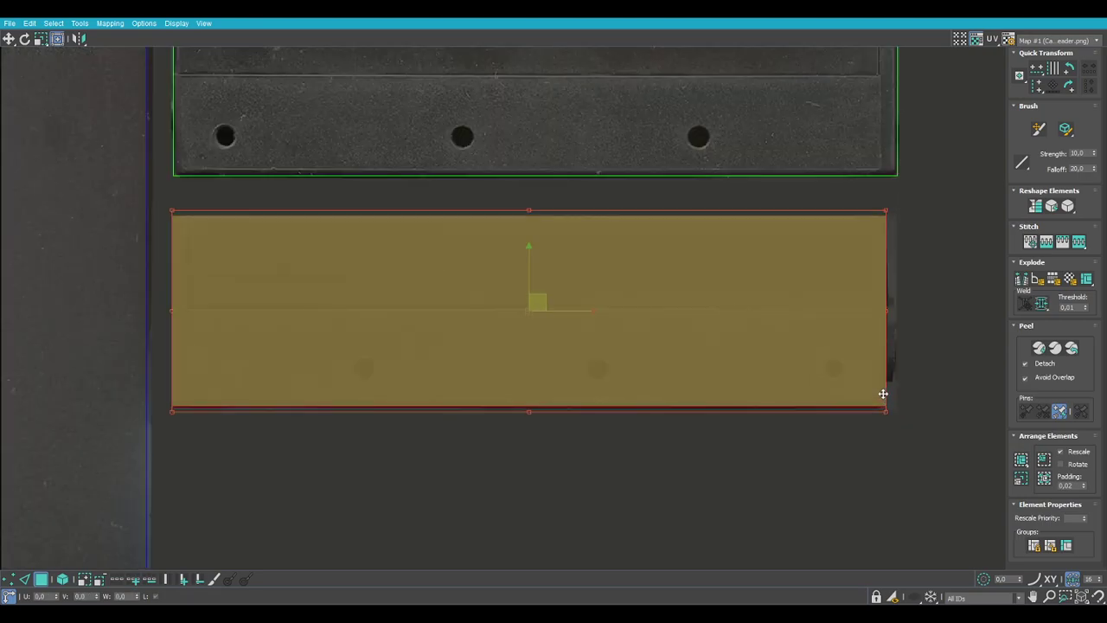
{"action": "scroll", "coordinate": [896, 262], "scroll_direction": "up", "scroll_amount": 3}
{"action": "scroll", "coordinate": [880, 173], "scroll_direction": "down", "scroll_amount": 4}
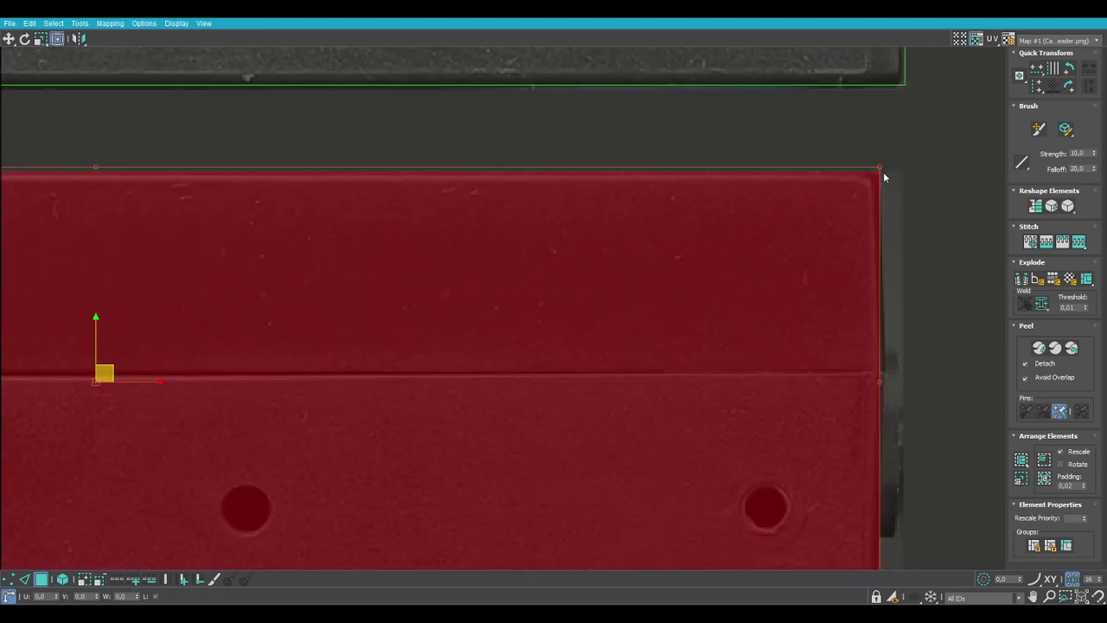
{"action": "left_click", "coordinate": [440, 225]}
{"action": "left_click", "coordinate": [950, 183]}
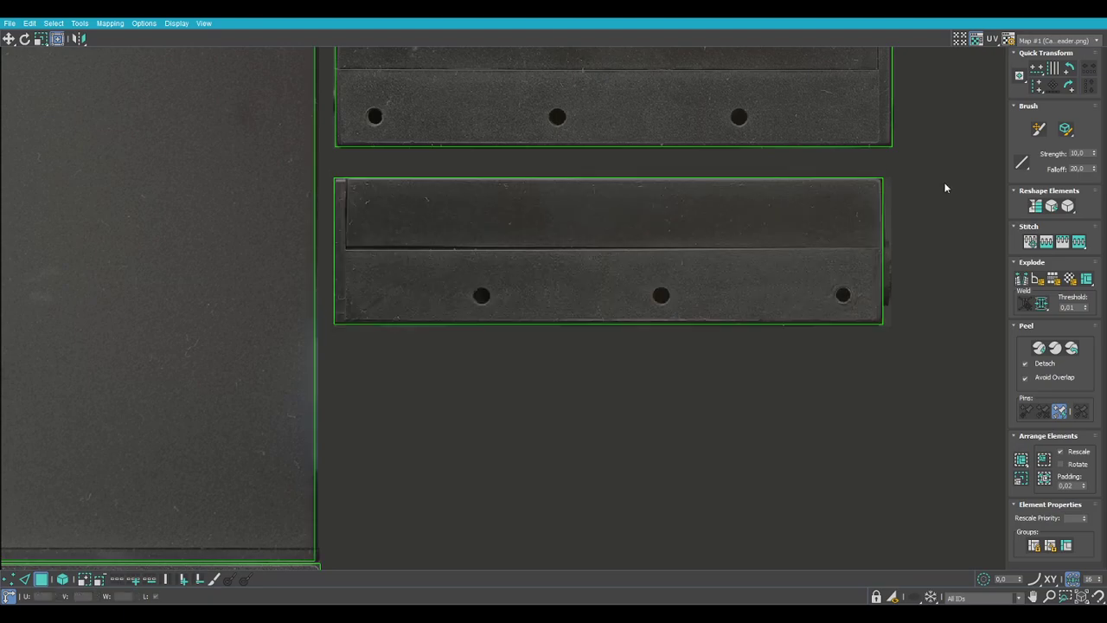
{"action": "middle_click_drag", "start_coordinate": [938, 203], "coordinate": [852, 352]}
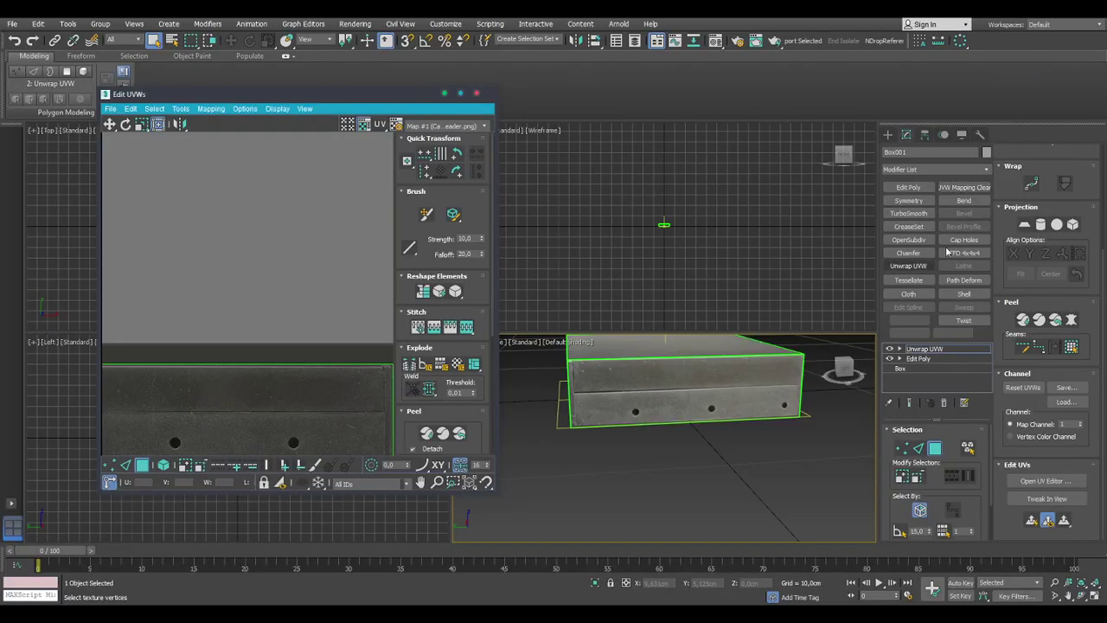
Check the textured side face, select the box's underside face and move its UV shell over the lower half of the texture.
{"action": "middle_click_drag", "start_coordinate": [751, 445], "coordinate": [747, 444], "text": "alt"}
{"action": "scroll", "coordinate": [699, 415], "scroll_direction": "up", "scroll_amount": 3}
{"action": "scroll", "coordinate": [691, 413], "scroll_direction": "down", "scroll_amount": 5}
{"action": "middle_click_drag", "start_coordinate": [689, 413], "coordinate": [635, 437], "text": "alt"}
{"action": "scroll", "coordinate": [671, 412], "scroll_direction": "up", "scroll_amount": 6}
{"action": "scroll", "coordinate": [668, 479], "scroll_direction": "down", "scroll_amount": 6}
{"action": "middle_click_drag", "start_coordinate": [669, 478], "coordinate": [758, 377], "text": "alt"}
{"action": "left_click", "coordinate": [759, 375]}
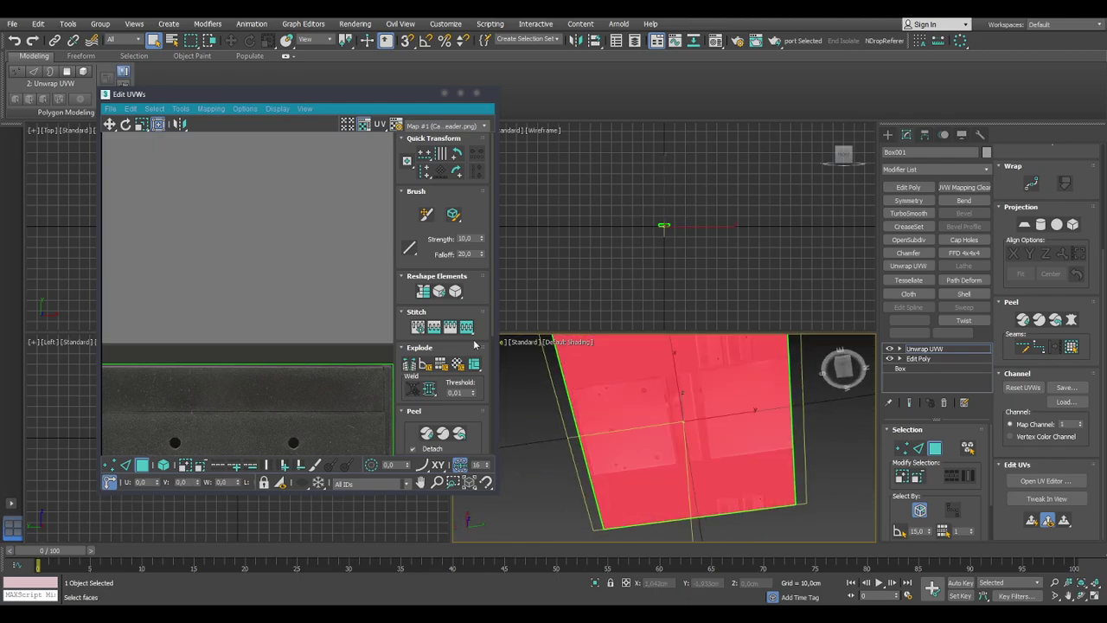
{"action": "middle_click_drag", "start_coordinate": [311, 313], "coordinate": [274, 208]}
{"action": "scroll", "coordinate": [279, 210], "scroll_direction": "down", "scroll_amount": 6}
{"action": "middle_click_drag", "start_coordinate": [243, 329], "coordinate": [281, 356]}
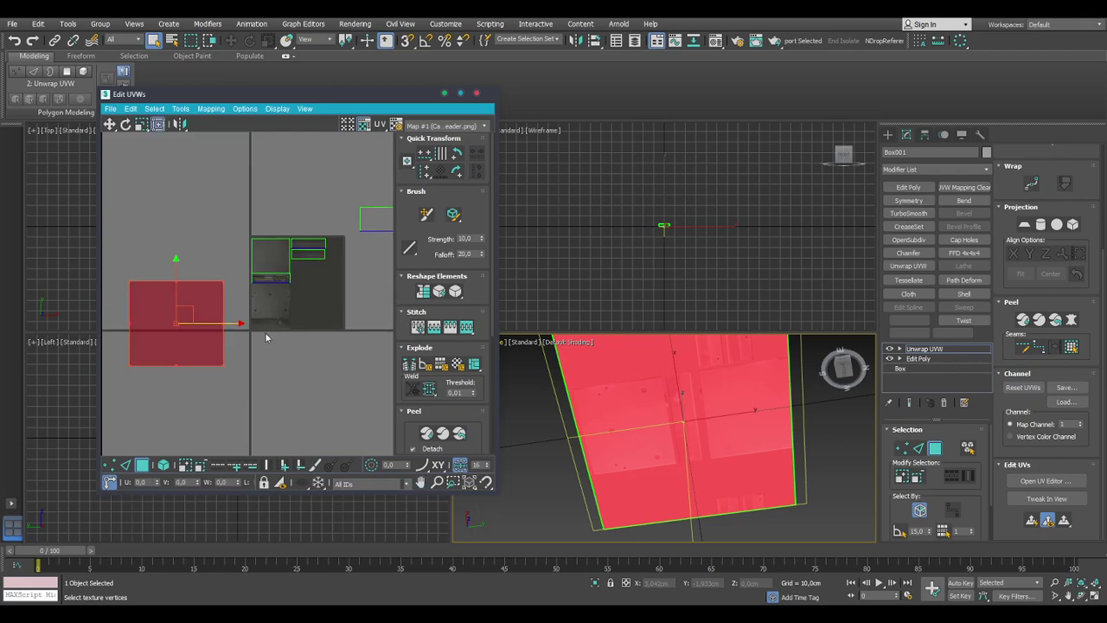
{"action": "left_click_drag", "start_coordinate": [187, 309], "coordinate": [309, 318]}
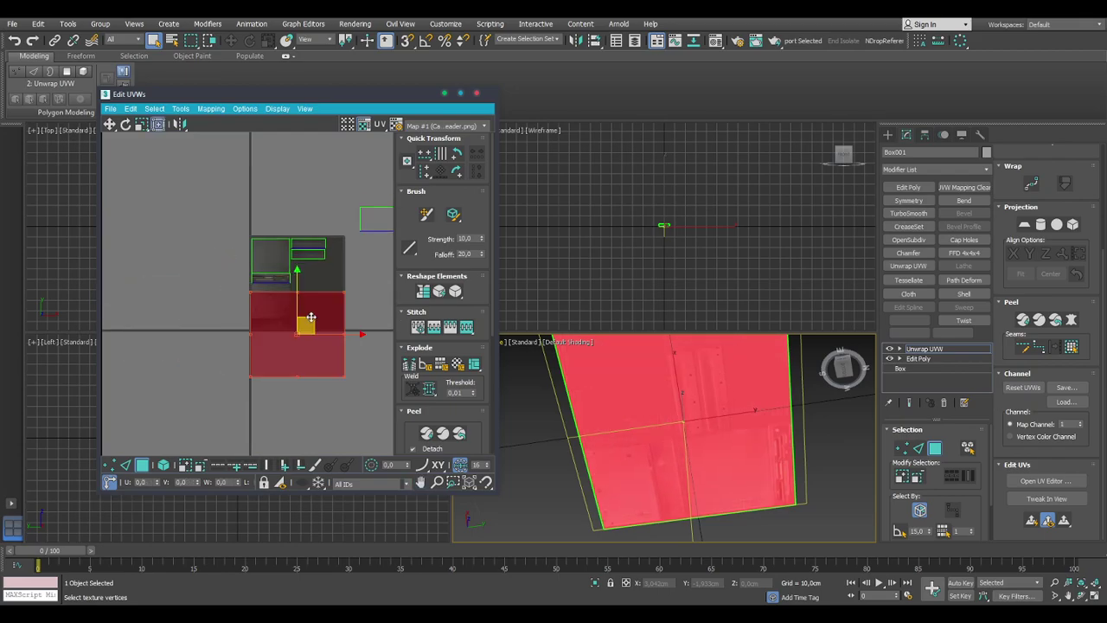
Maximize the UV editor, shrink the underside's shell and move it onto the screw-hole panel below the card-slot panel.
{"action": "left_click", "coordinate": [460, 93]}
{"action": "scroll", "coordinate": [551, 341], "scroll_direction": "up", "scroll_amount": 5}
{"action": "middle_click_drag", "start_coordinate": [600, 455], "coordinate": [599, 280]}
{"action": "left_click_drag", "start_coordinate": [766, 450], "coordinate": [522, 227]}
{"action": "middle_click_drag", "start_coordinate": [595, 165], "coordinate": [593, 322]}
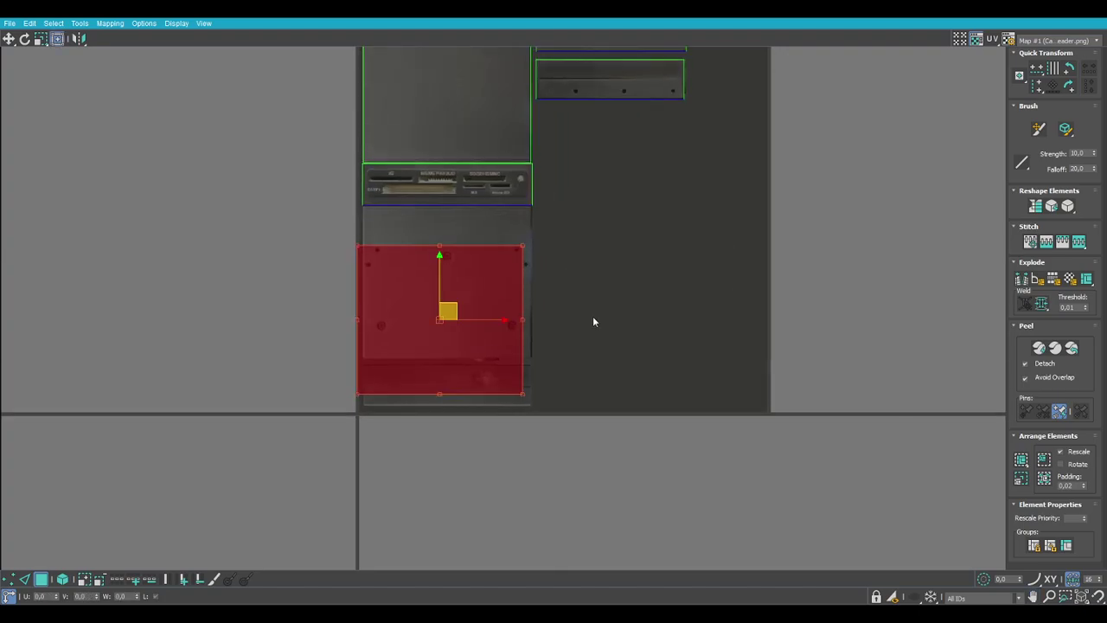
{"action": "left_click_drag", "start_coordinate": [449, 279], "coordinate": [448, 257]}
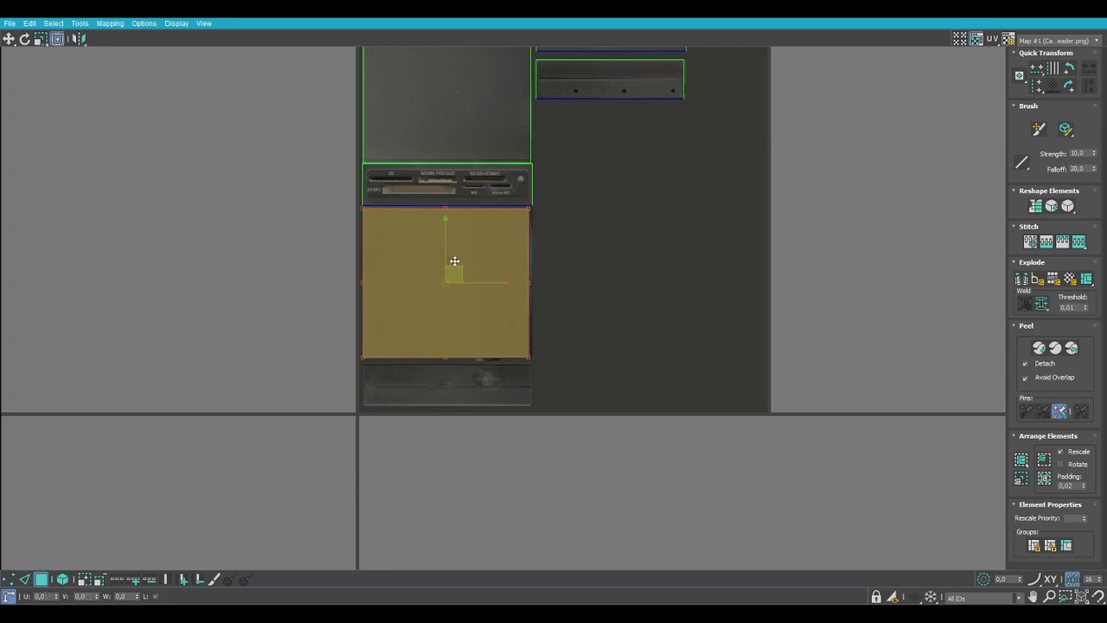
Align the underside shell's upper edge with the screw-hole panel and stretch its lower-right corner to the panel's corner.
{"action": "scroll", "coordinate": [459, 260], "scroll_direction": "up", "scroll_amount": 4}
{"action": "scroll", "coordinate": [550, 392], "scroll_direction": "up", "scroll_amount": 2}
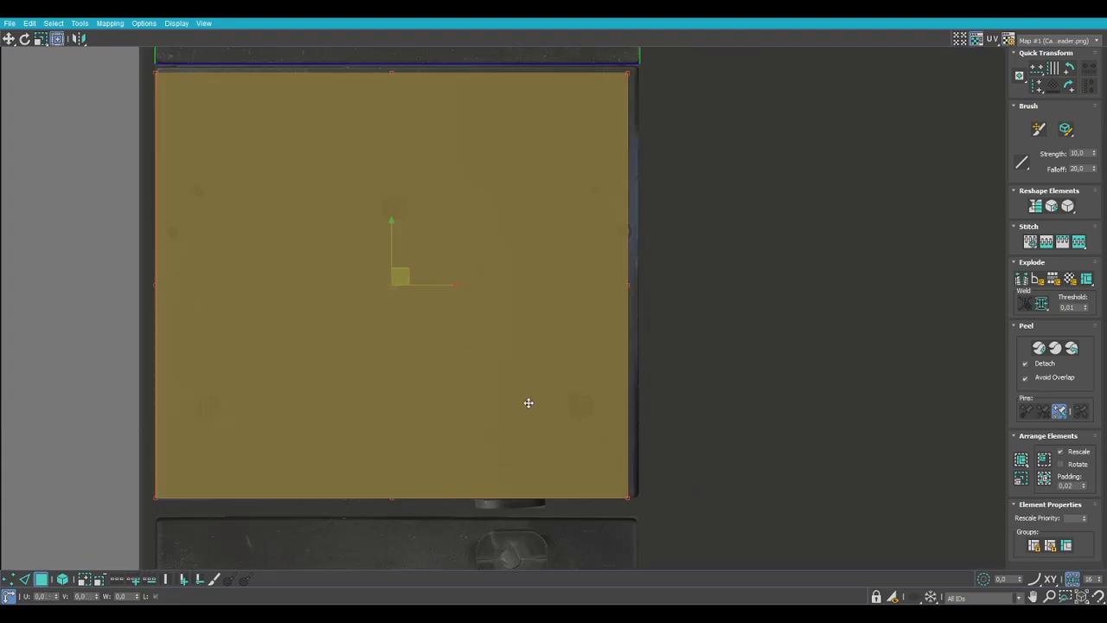
{"action": "left_click_drag", "start_coordinate": [413, 302], "coordinate": [401, 269]}
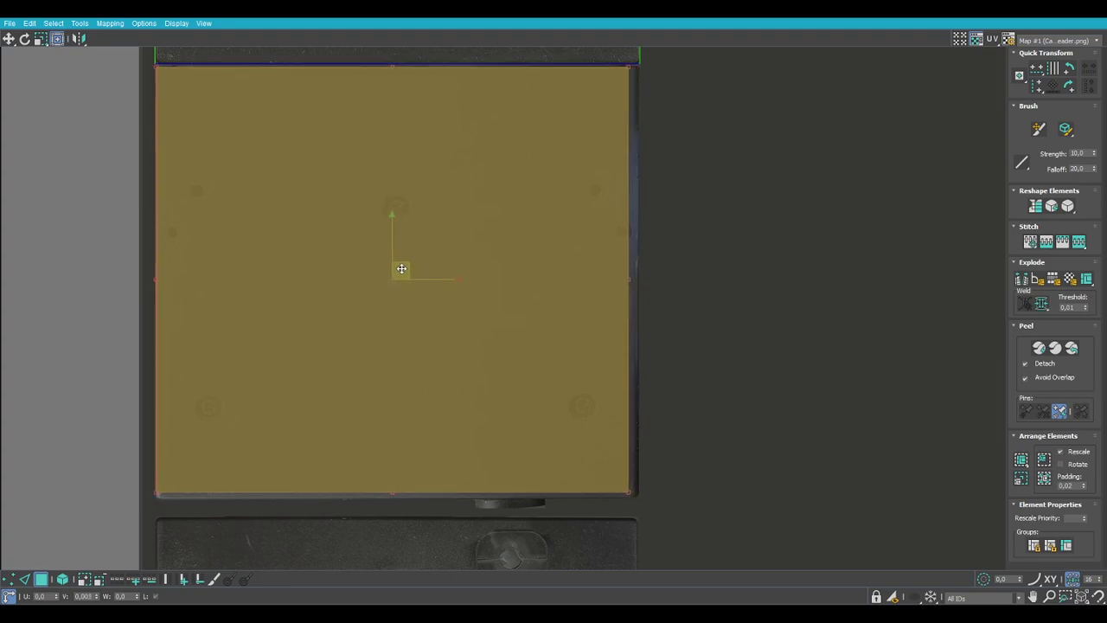
{"action": "left_click_drag", "start_coordinate": [630, 497], "coordinate": [637, 497]}
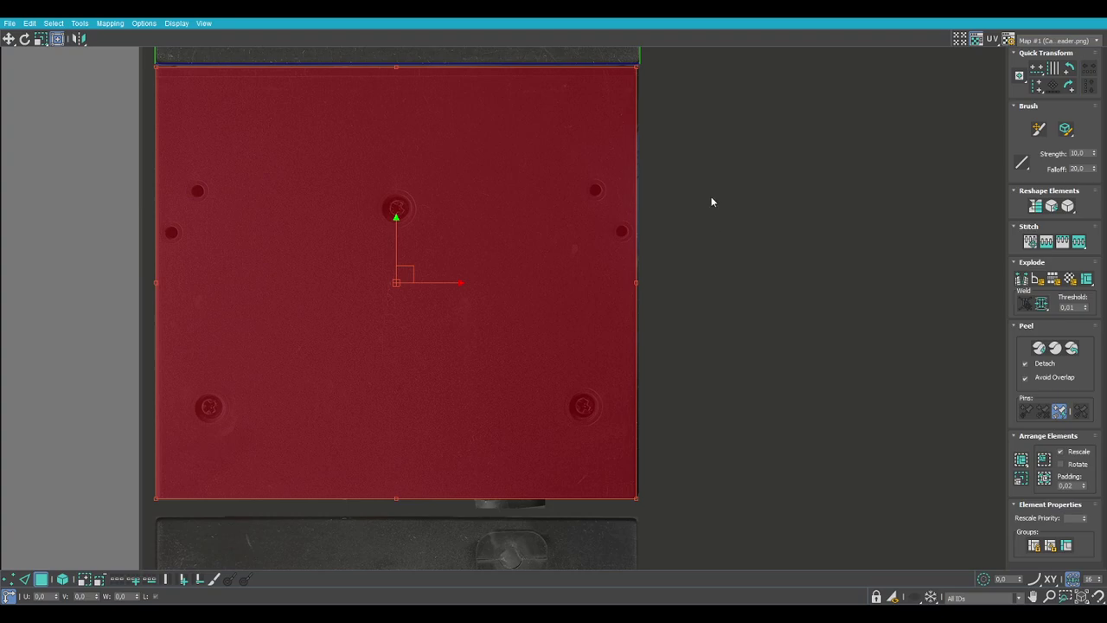
Fine-tune the underside shell's upper-right and upper-left corners to the screw-hole panel.
{"action": "middle_click_drag", "start_coordinate": [680, 147], "coordinate": [688, 295]}
{"action": "scroll", "coordinate": [639, 220], "scroll_direction": "up", "scroll_amount": 5}
{"action": "left_click_drag", "start_coordinate": [652, 230], "coordinate": [664, 219]}
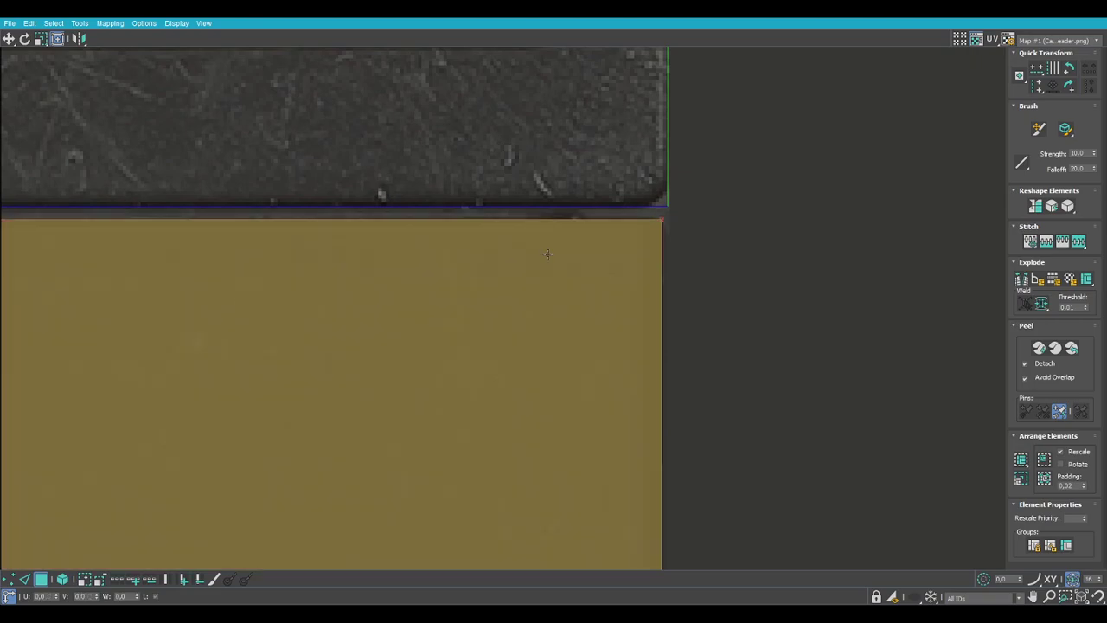
{"action": "middle_click_drag", "start_coordinate": [210, 318], "coordinate": [845, 334]}
{"action": "scroll", "coordinate": [796, 334], "scroll_direction": "down", "scroll_amount": 5}
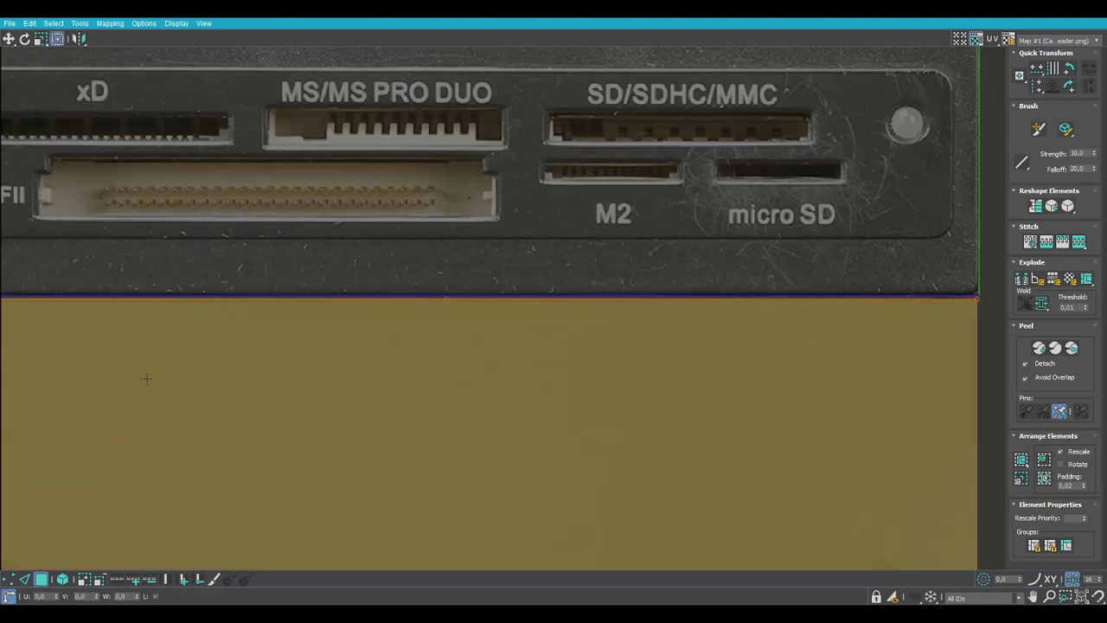
{"action": "middle_click_drag", "start_coordinate": [146, 378], "coordinate": [753, 363]}
{"action": "scroll", "coordinate": [610, 295], "scroll_direction": "up", "scroll_amount": 3}
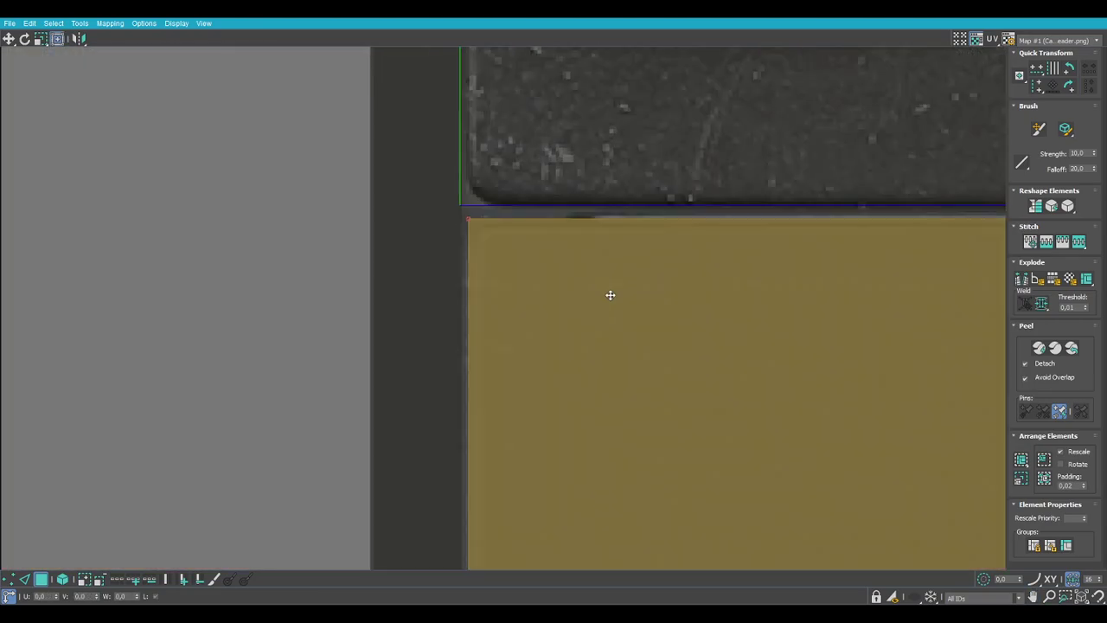
{"action": "left_click", "coordinate": [471, 224]}
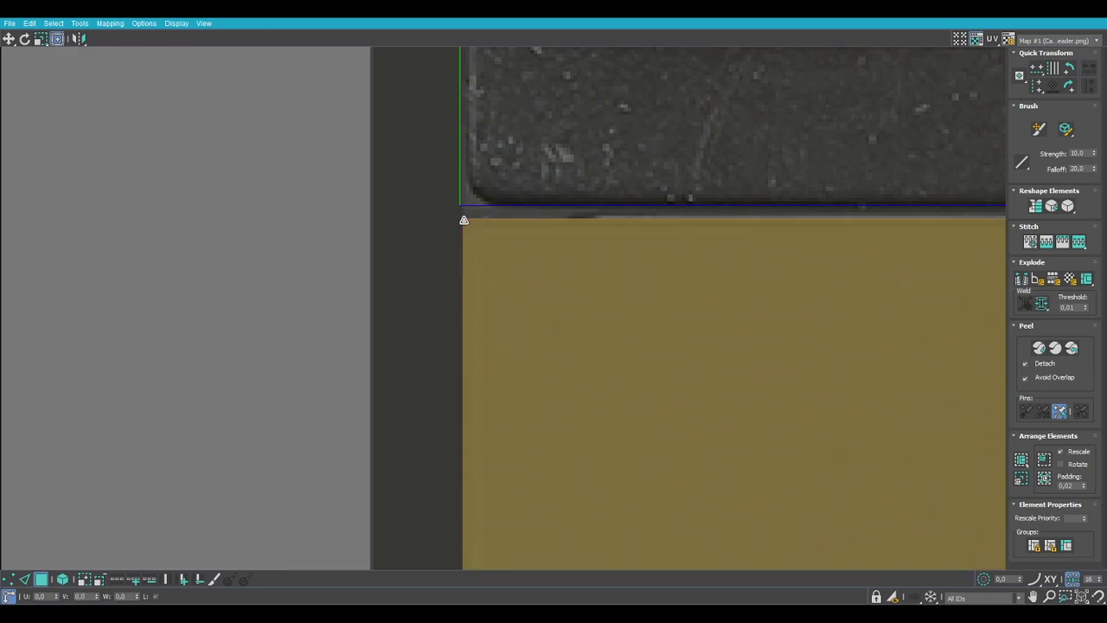
{"action": "scroll", "coordinate": [463, 220], "scroll_direction": "down", "scroll_amount": 3}
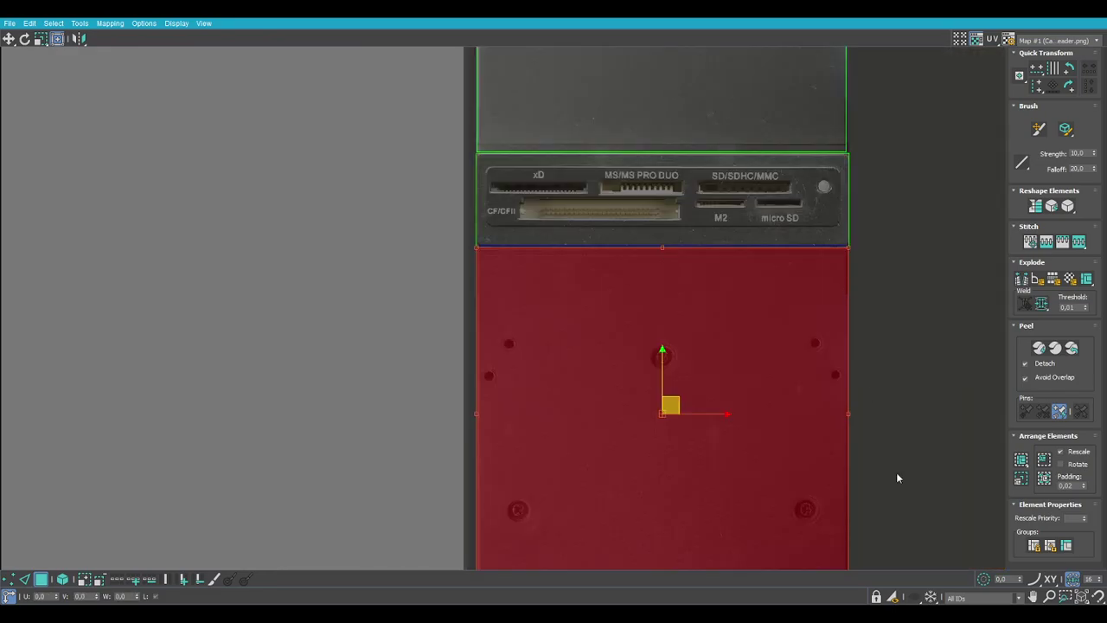
Adjust the underside shell's lower-right corner to the screw-hole panel's corner.
{"action": "middle_click_drag", "start_coordinate": [906, 522], "coordinate": [786, 294]}
{"action": "scroll", "coordinate": [731, 371], "scroll_direction": "up", "scroll_amount": 5}
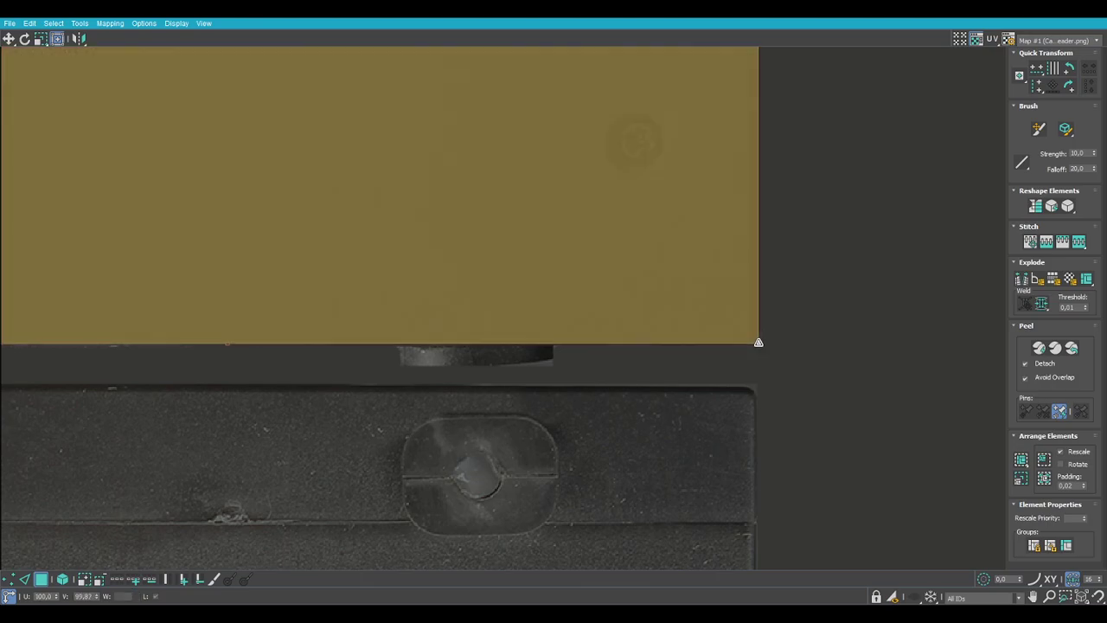
{"action": "left_click_drag", "start_coordinate": [759, 343], "coordinate": [757, 343]}
{"action": "middle_click_drag", "start_coordinate": [918, 370], "coordinate": [712, 354]}
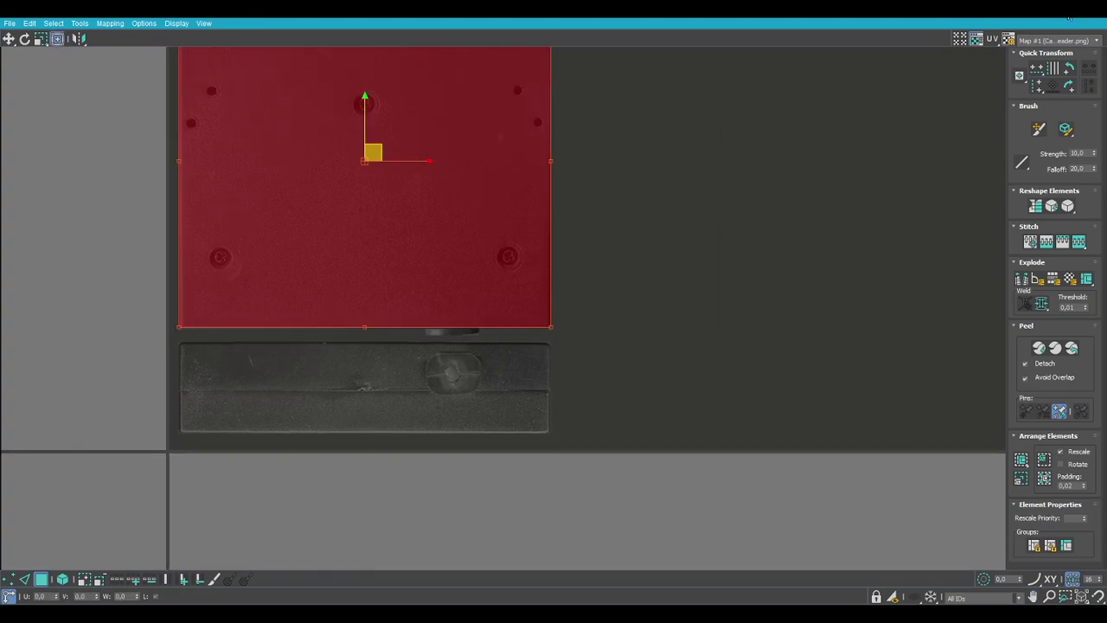
Restore the smaller UV editor window, rotate the underside's UV shell by 180 degrees and deselect it.
{"action": "left_click", "coordinate": [1069, 15]}
{"action": "middle_click_drag", "start_coordinate": [770, 435], "coordinate": [783, 457]}
{"action": "scroll", "coordinate": [792, 449], "scroll_direction": "down", "scroll_amount": 3}
{"action": "scroll", "coordinate": [806, 439], "scroll_direction": "up", "scroll_amount": 4}
{"action": "left_click", "coordinate": [807, 436]}
{"action": "middle_click_drag", "start_coordinate": [743, 386], "coordinate": [809, 416]}
{"action": "left_click", "coordinate": [276, 175]}
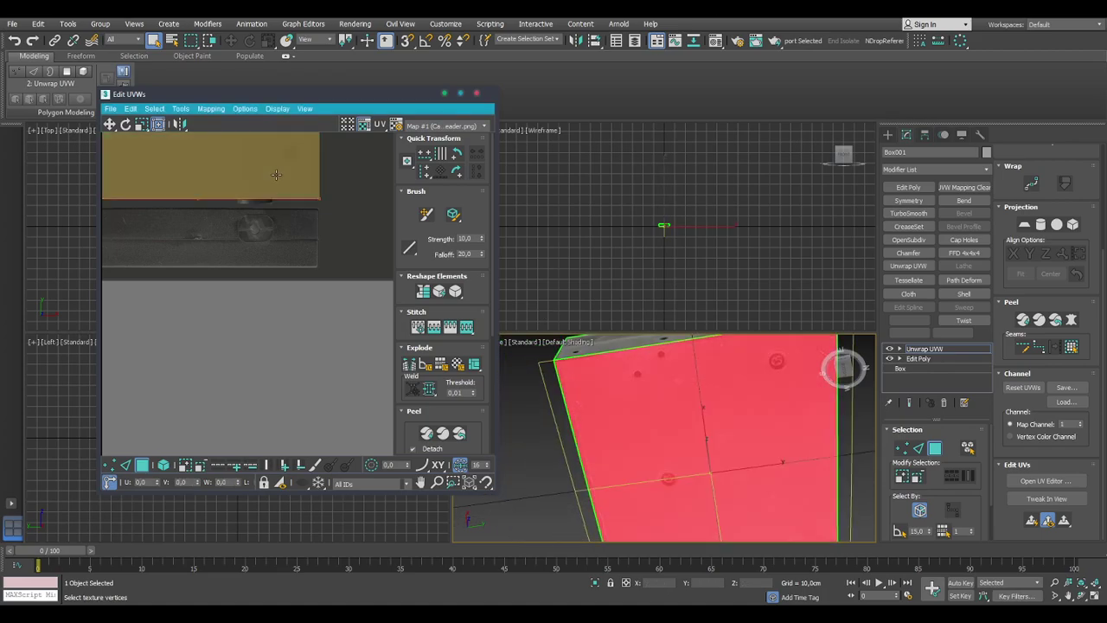
{"action": "left_click", "coordinate": [457, 173]}
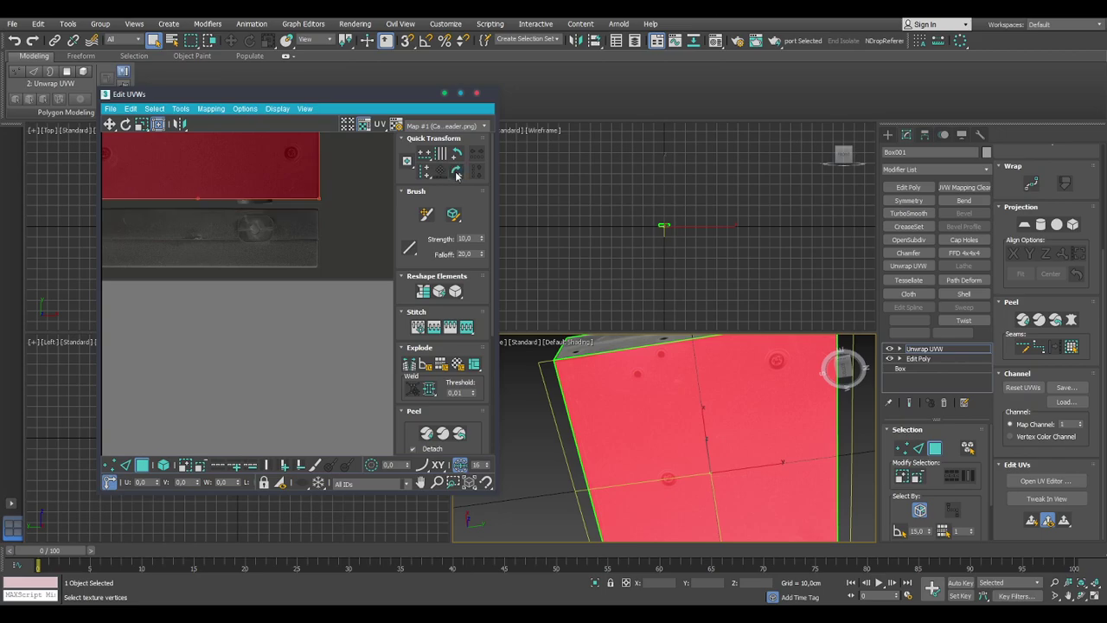
{"action": "left_click", "coordinate": [457, 155]}
{"action": "left_click", "coordinate": [570, 323]}
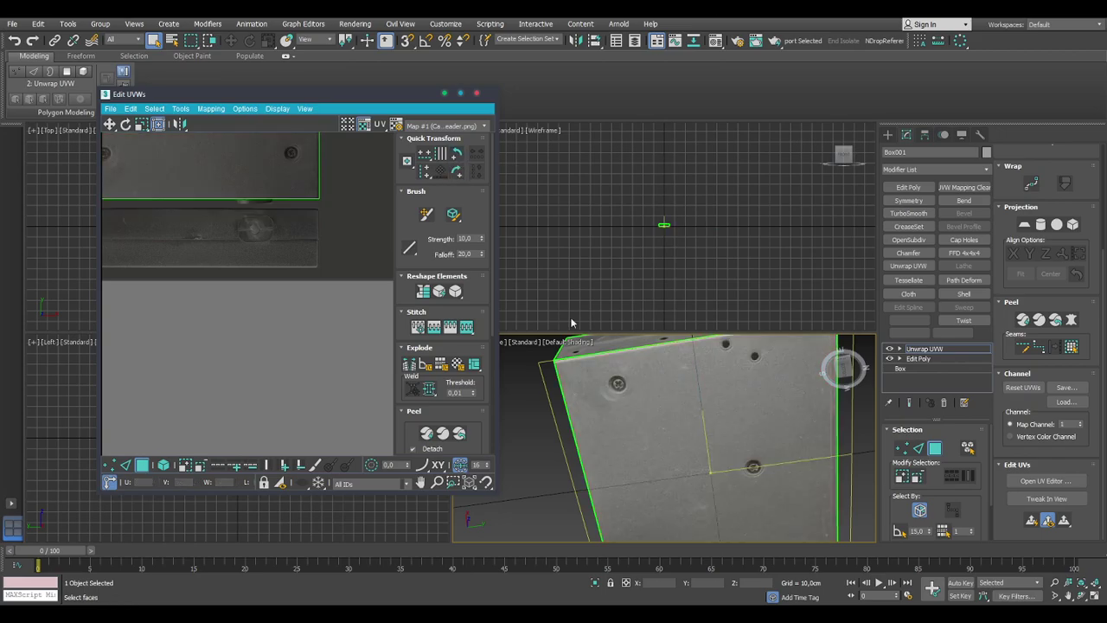
Select the untextured rear face and move its UV shell over the lowest panel of the texture.
{"action": "middle_click_drag", "start_coordinate": [785, 467], "coordinate": [727, 498], "text": "alt"}
{"action": "middle_click_drag", "start_coordinate": [784, 410], "coordinate": [620, 375], "text": "alt"}
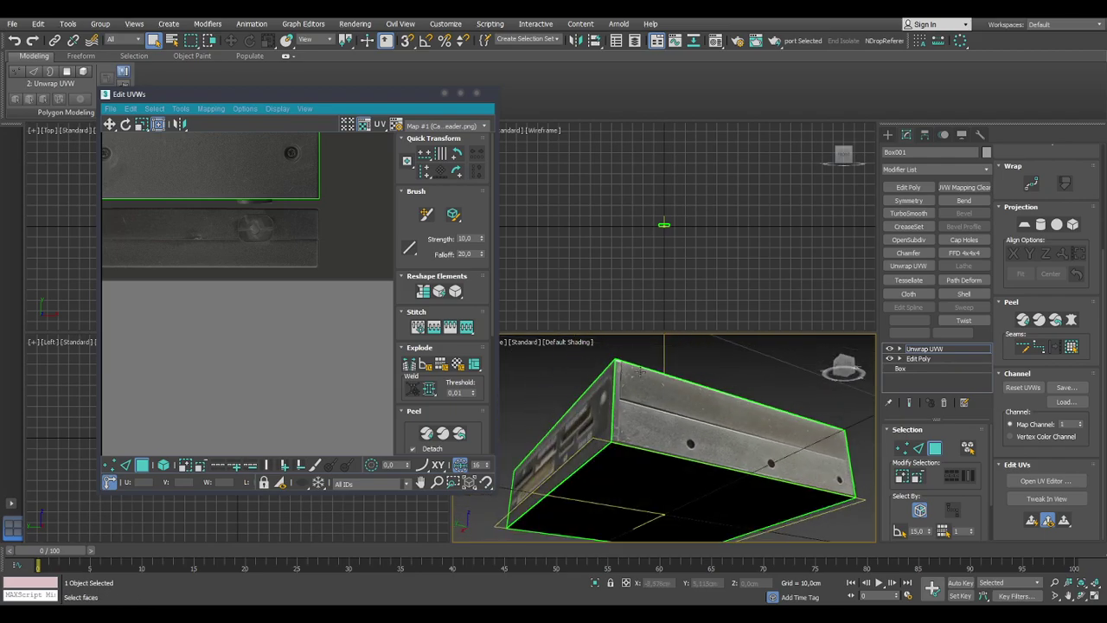
{"action": "middle_click_drag", "start_coordinate": [689, 372], "coordinate": [597, 406], "text": "alt"}
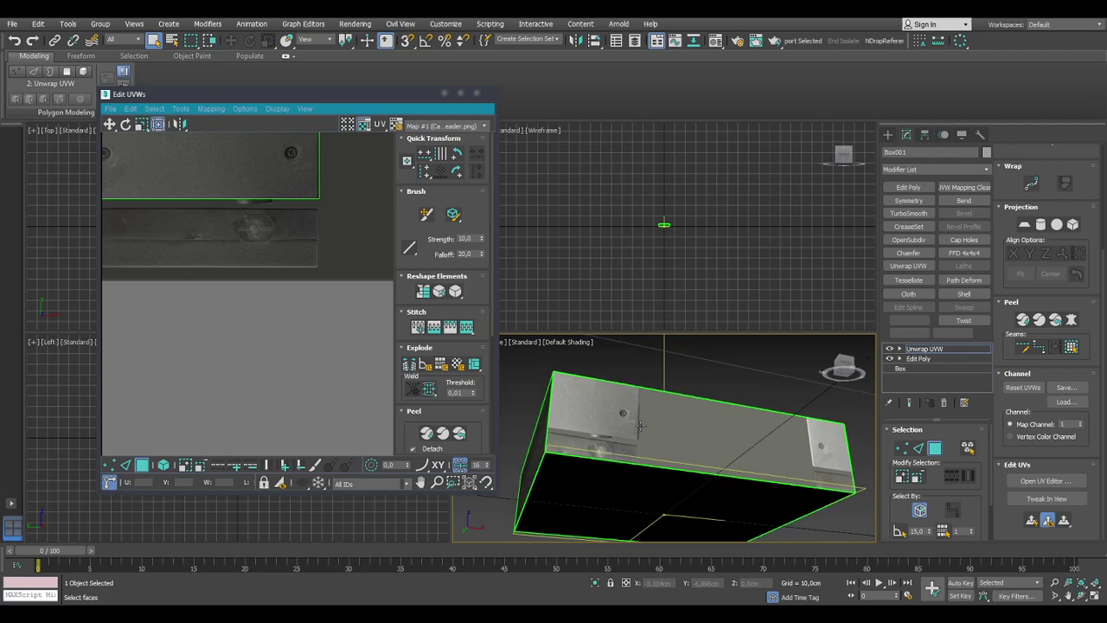
{"action": "left_click", "coordinate": [582, 413]}
{"action": "middle_click_drag", "start_coordinate": [292, 294], "coordinate": [268, 383]}
{"action": "scroll", "coordinate": [316, 244], "scroll_direction": "down", "scroll_amount": 4}
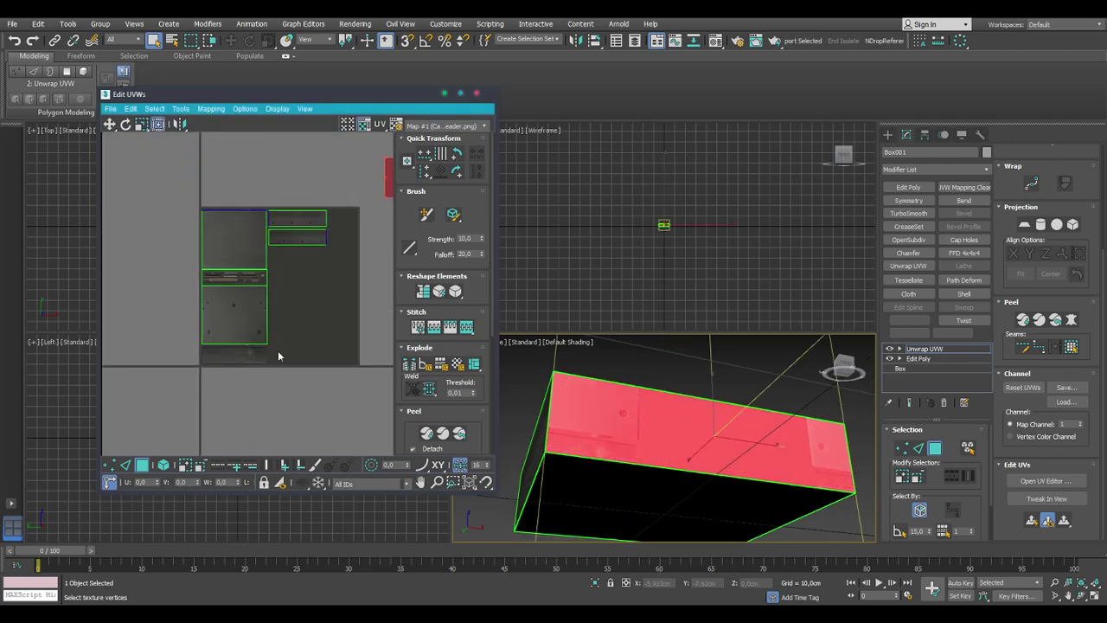
{"action": "left_click_drag", "start_coordinate": [390, 186], "coordinate": [215, 372]}
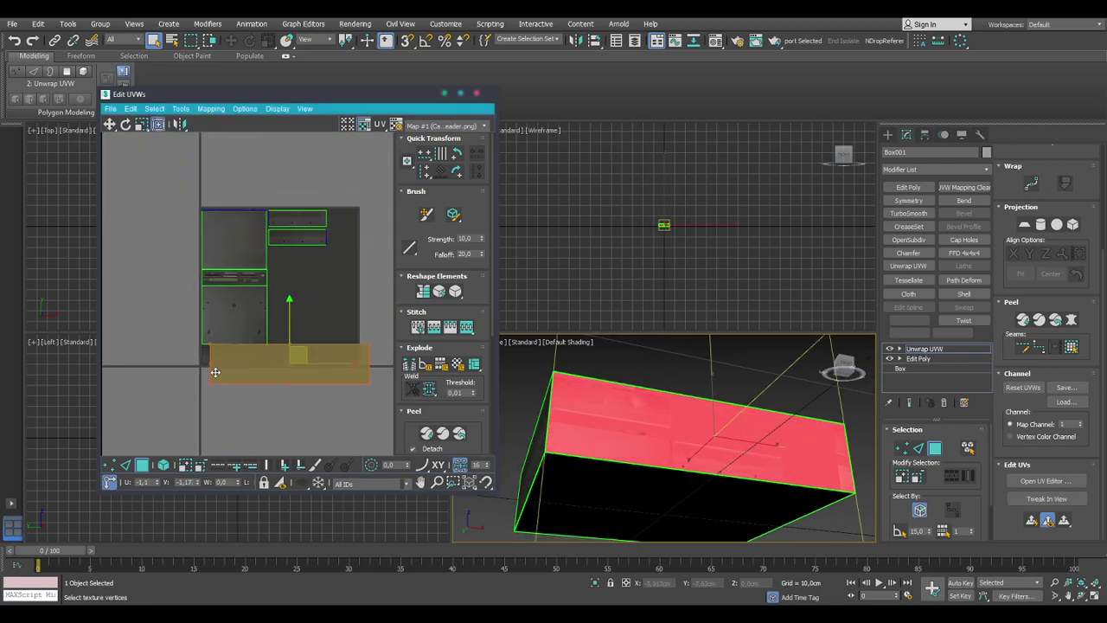
Align the rear face's shell with the lowest panel's left edge and shrink it to about the panel's size.
{"action": "scroll", "coordinate": [229, 291], "scroll_direction": "up", "scroll_amount": 4}
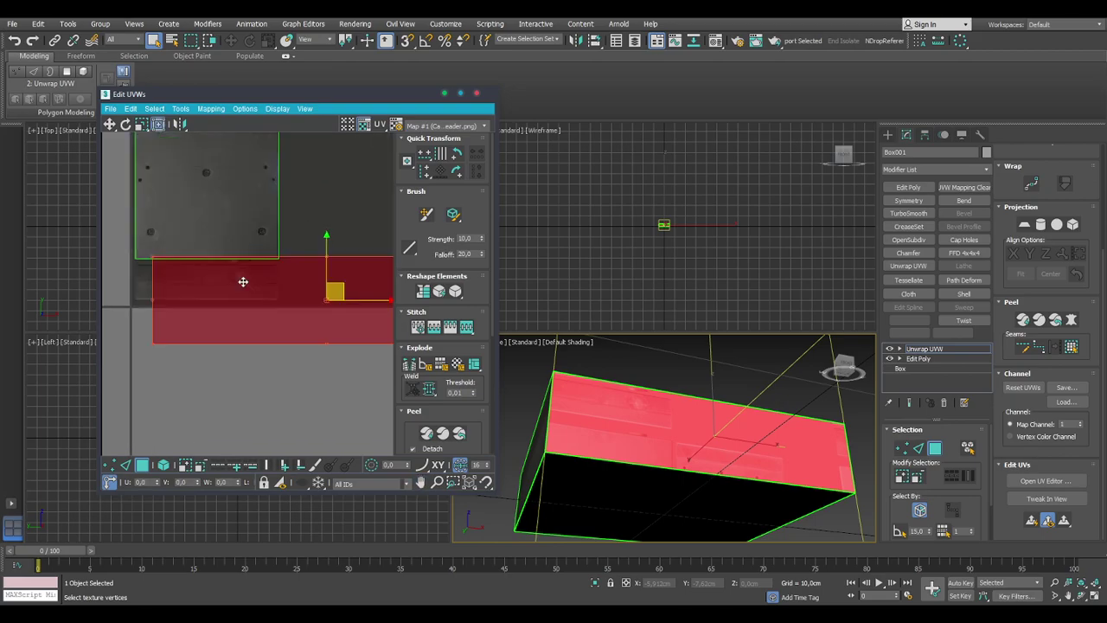
{"action": "left_click_drag", "start_coordinate": [213, 301], "coordinate": [208, 298]}
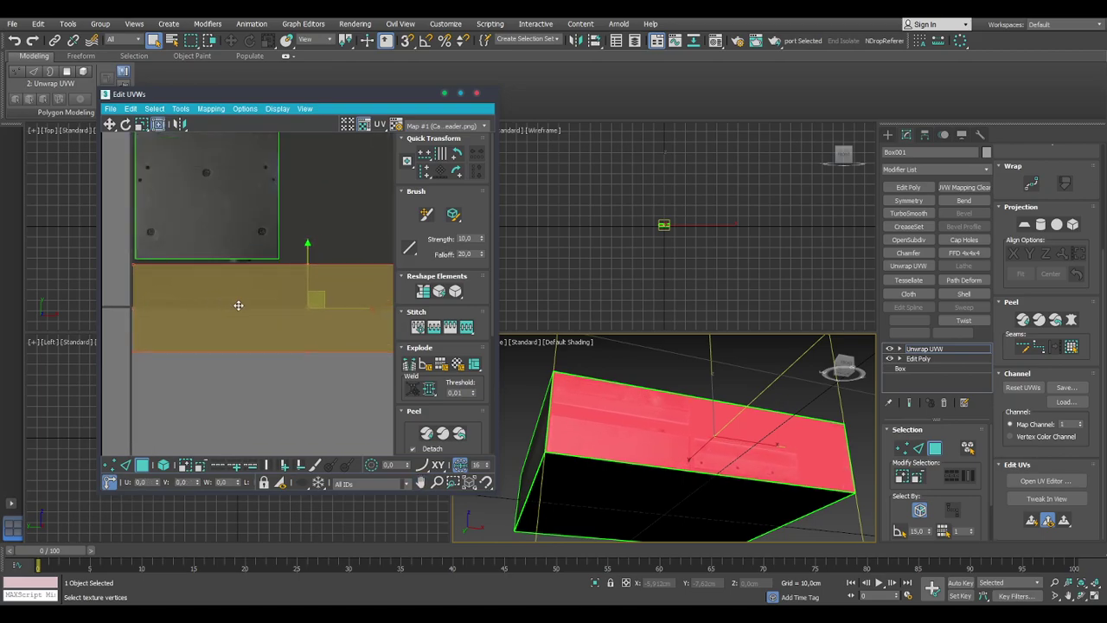
{"action": "scroll", "coordinate": [229, 300], "scroll_direction": "down", "scroll_amount": 4}
{"action": "left_click_drag", "start_coordinate": [243, 311], "coordinate": [212, 300]}
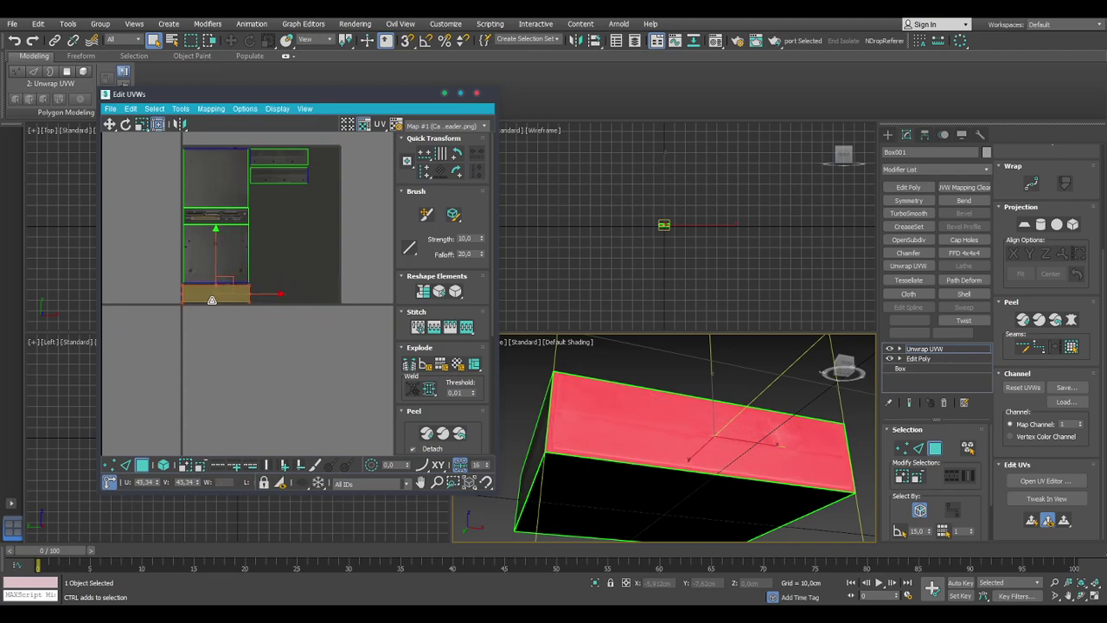
{"action": "scroll", "coordinate": [325, 235], "scroll_direction": "up", "scroll_amount": 2}
{"action": "scroll", "coordinate": [325, 235], "scroll_direction": "up", "scroll_amount": 3}
{"action": "middle_click_drag", "start_coordinate": [222, 317], "coordinate": [343, 218]}
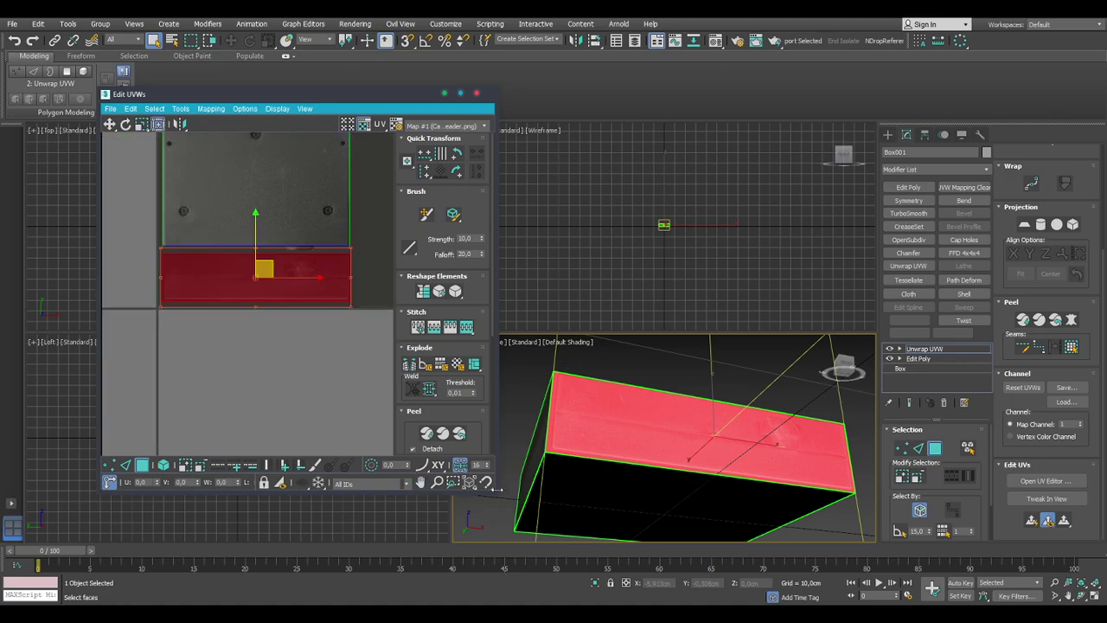
Widen the UV editor window, rotate the rear face's shell by 180 degrees and check its orientation on the box.
{"action": "left_click_drag", "start_coordinate": [495, 490], "coordinate": [655, 489]}
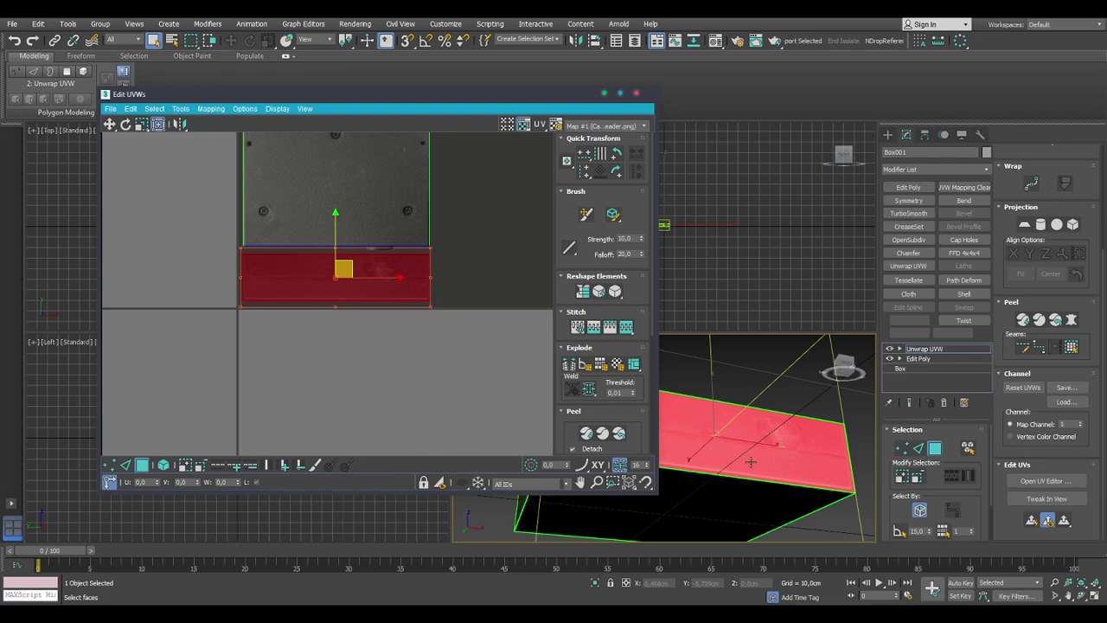
{"action": "left_click", "coordinate": [617, 171]}
{"action": "left_click", "coordinate": [617, 171]}
{"action": "left_click", "coordinate": [494, 275]}
{"action": "left_click", "coordinate": [399, 280]}
{"action": "left_click", "coordinate": [399, 279]}
{"action": "middle_click_drag", "start_coordinate": [804, 450], "coordinate": [811, 474]}
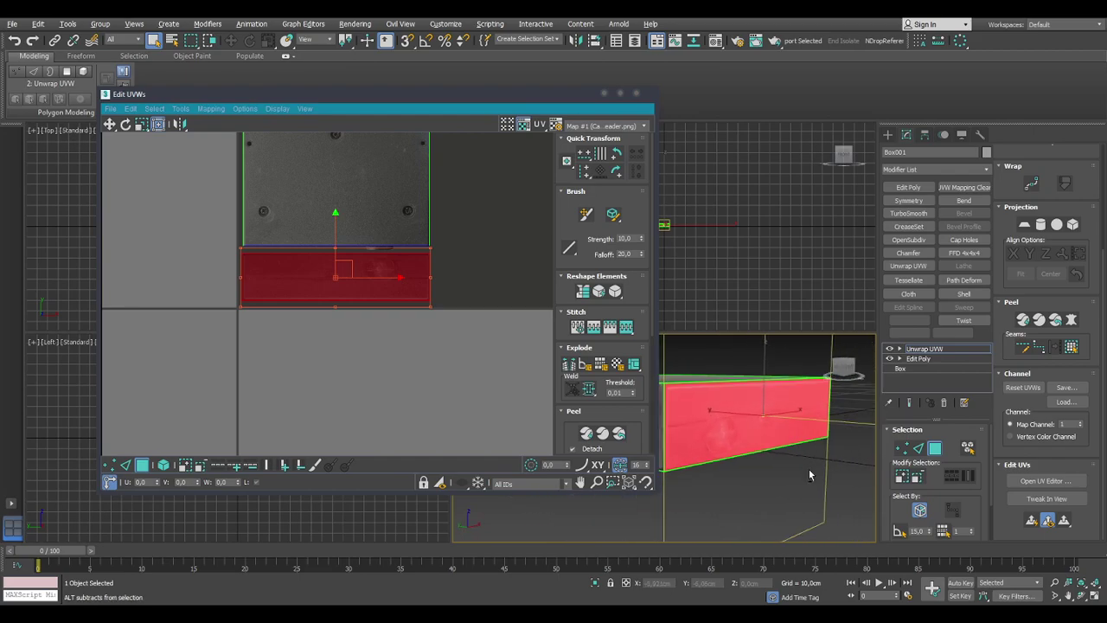
Maximize the UV editor, scale the rear face's shell down and align it with the lowest panel's left edge.
{"action": "middle_click_drag", "start_coordinate": [319, 306], "coordinate": [323, 317]}
{"action": "scroll", "coordinate": [304, 304], "scroll_direction": "up", "scroll_amount": 3}
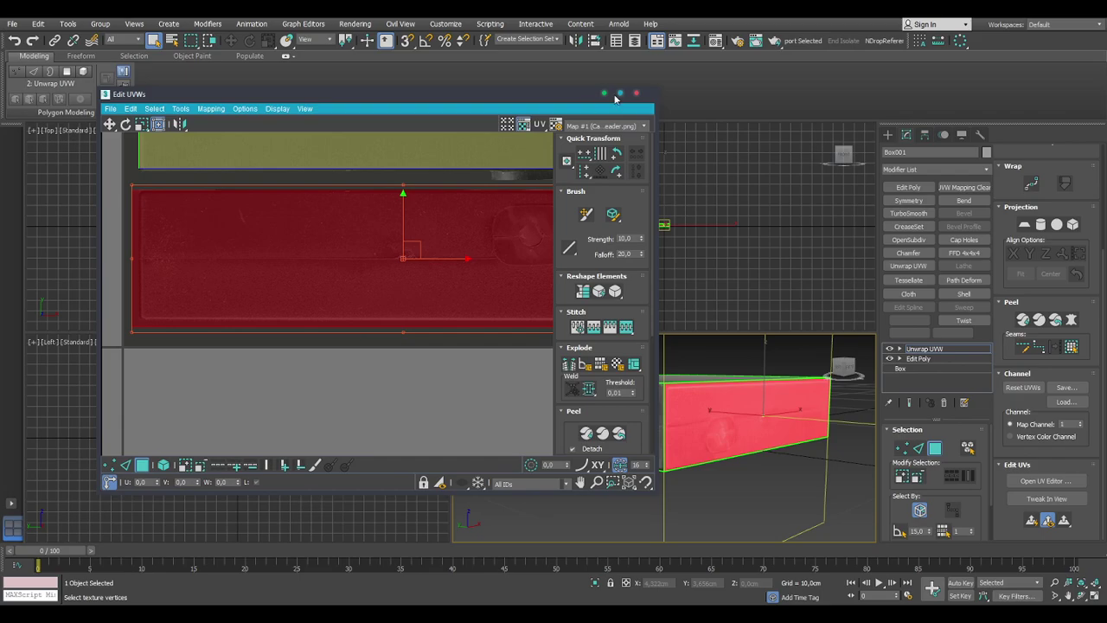
{"action": "left_click", "coordinate": [620, 93]}
{"action": "middle_click_drag", "start_coordinate": [254, 312], "coordinate": [555, 191]}
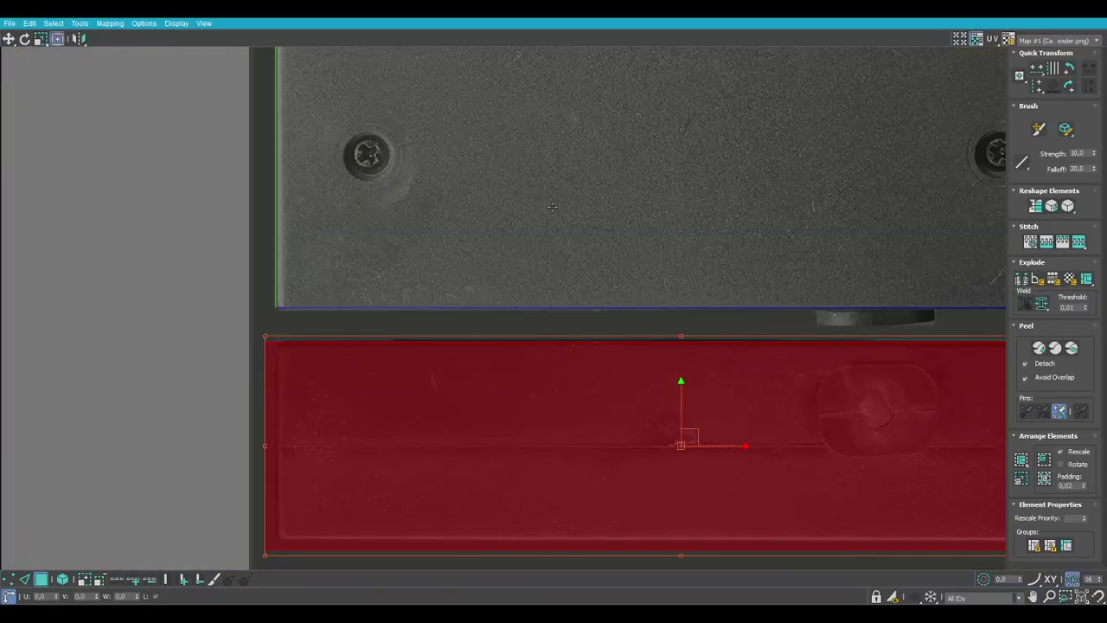
{"action": "middle_click_drag", "start_coordinate": [399, 447], "coordinate": [382, 286]}
{"action": "scroll", "coordinate": [326, 296], "scroll_direction": "up", "scroll_amount": 2}
{"action": "left_click_drag", "start_coordinate": [327, 309], "coordinate": [349, 284], "text": "shift"}
{"action": "left_click_drag", "start_coordinate": [241, 424], "coordinate": [287, 406]}
{"action": "left_click_drag", "start_coordinate": [366, 344], "coordinate": [316, 344]}
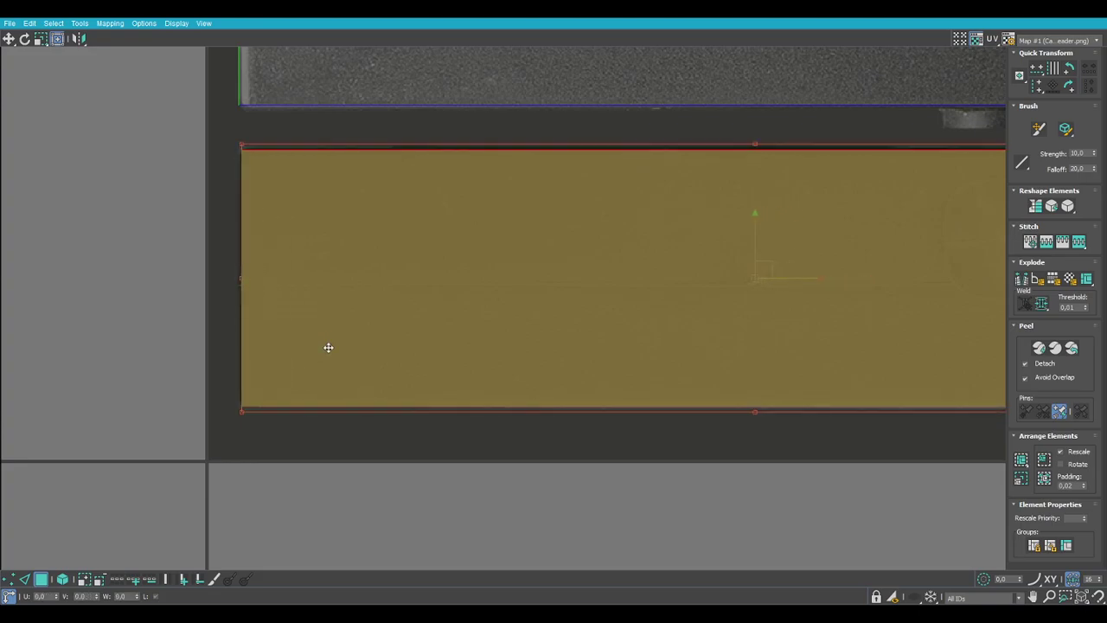
Stretch the rear face's UV shell to the right end of the lowest panel and fit its height to the panel.
{"action": "middle_click_drag", "start_coordinate": [728, 429], "coordinate": [284, 402]}
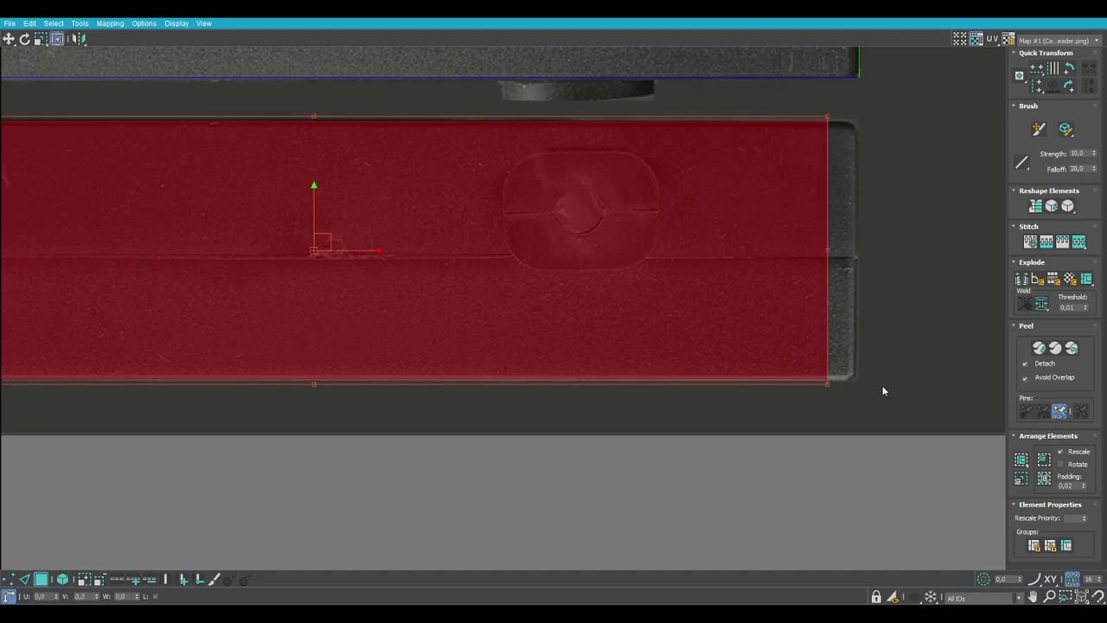
{"action": "left_click_drag", "start_coordinate": [829, 381], "coordinate": [856, 383]}
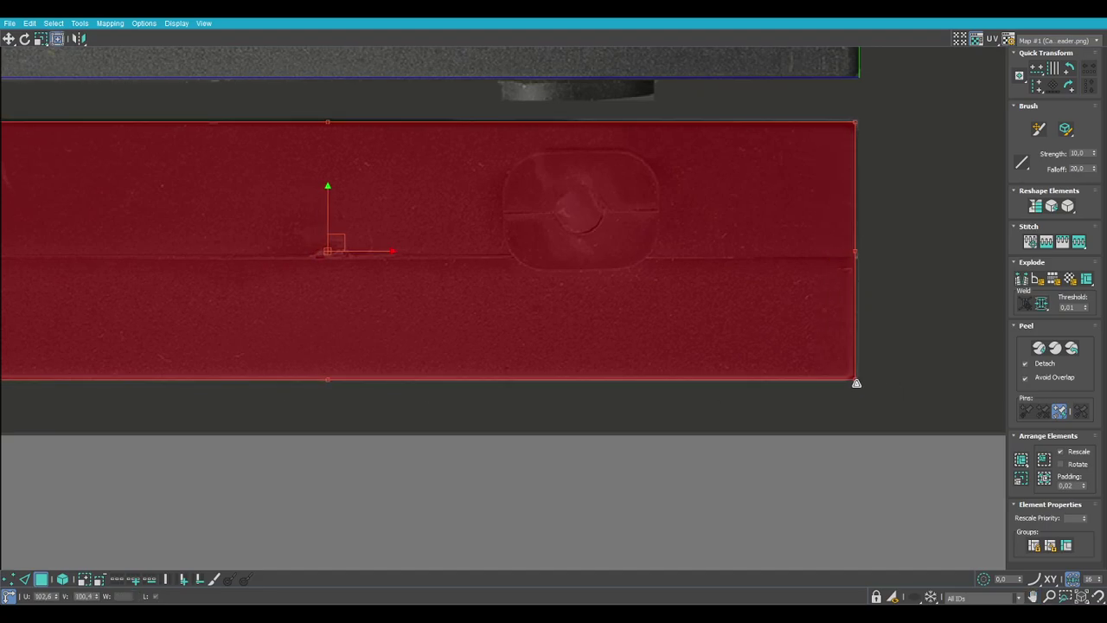
{"action": "left_click_drag", "start_coordinate": [719, 378], "coordinate": [719, 378]}
{"action": "middle_click_drag", "start_coordinate": [539, 350], "coordinate": [620, 431]}
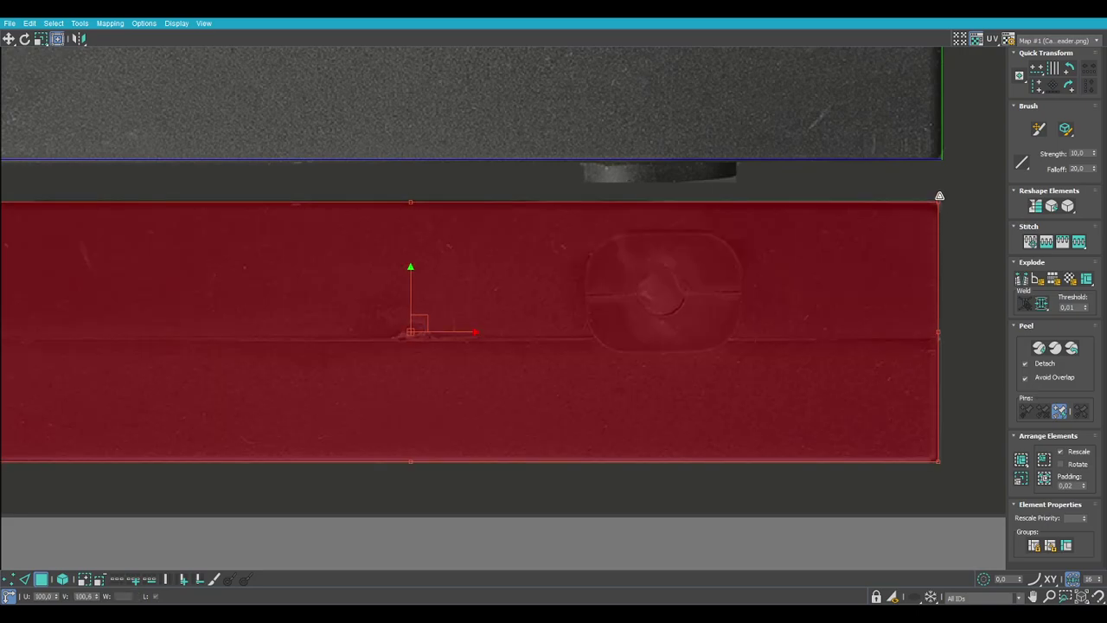
Nudge the lower-left corner of the rear face's shell onto the panel's edge and deselect the shell.
{"action": "scroll", "coordinate": [856, 220], "scroll_direction": "down", "scroll_amount": 2}
{"action": "scroll", "coordinate": [346, 338], "scroll_direction": "up", "scroll_amount": 3}
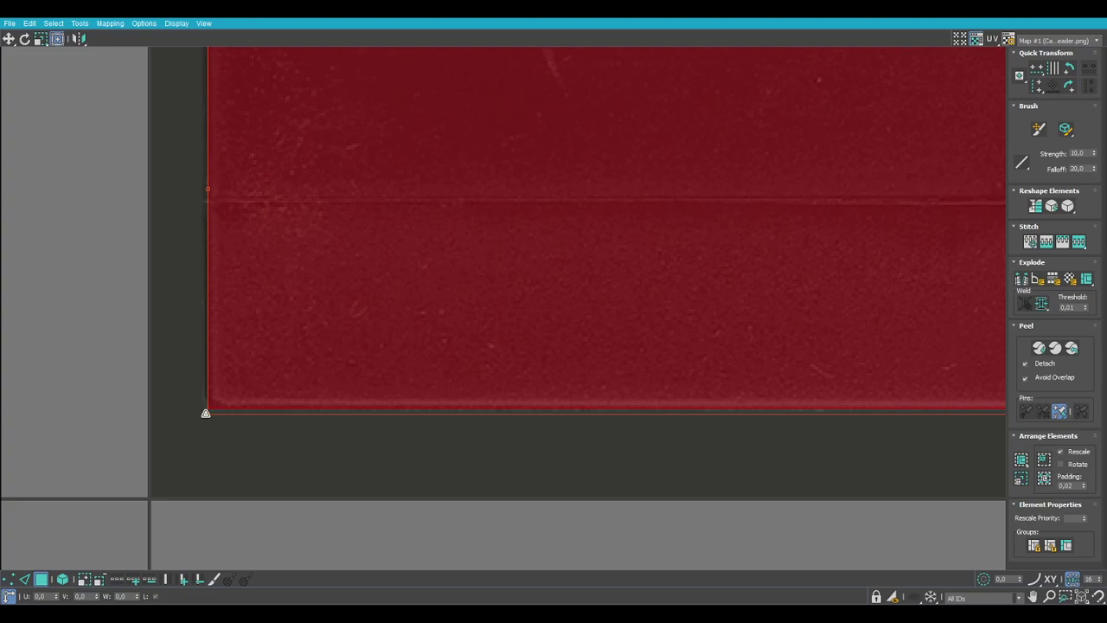
{"action": "left_click_drag", "start_coordinate": [206, 413], "coordinate": [208, 403]}
{"action": "left_click", "coordinate": [346, 446]}
{"action": "middle_click_drag", "start_coordinate": [755, 409], "coordinate": [702, 413]}
{"action": "scroll", "coordinate": [702, 417], "scroll_direction": "down", "scroll_amount": 5}
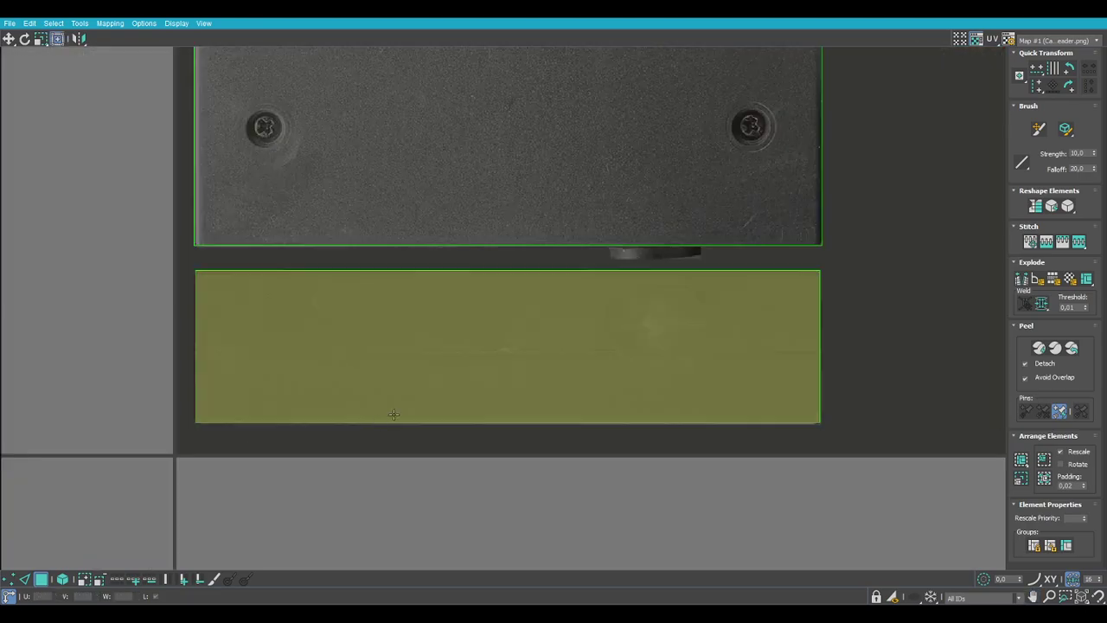
Close the UV editor and add an Edit Poly modifier above Unwrap UVW.
{"action": "left_click", "coordinate": [1072, 17]}
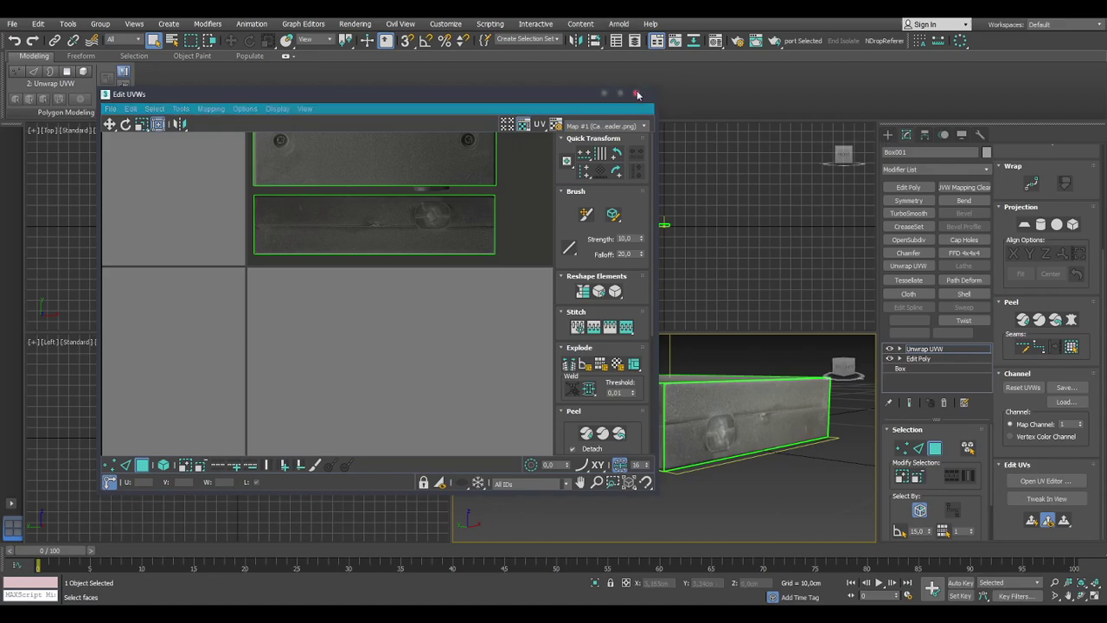
{"action": "left_click", "coordinate": [637, 94]}
{"action": "middle_click_drag", "start_coordinate": [632, 481], "coordinate": [761, 484], "text": "alt"}
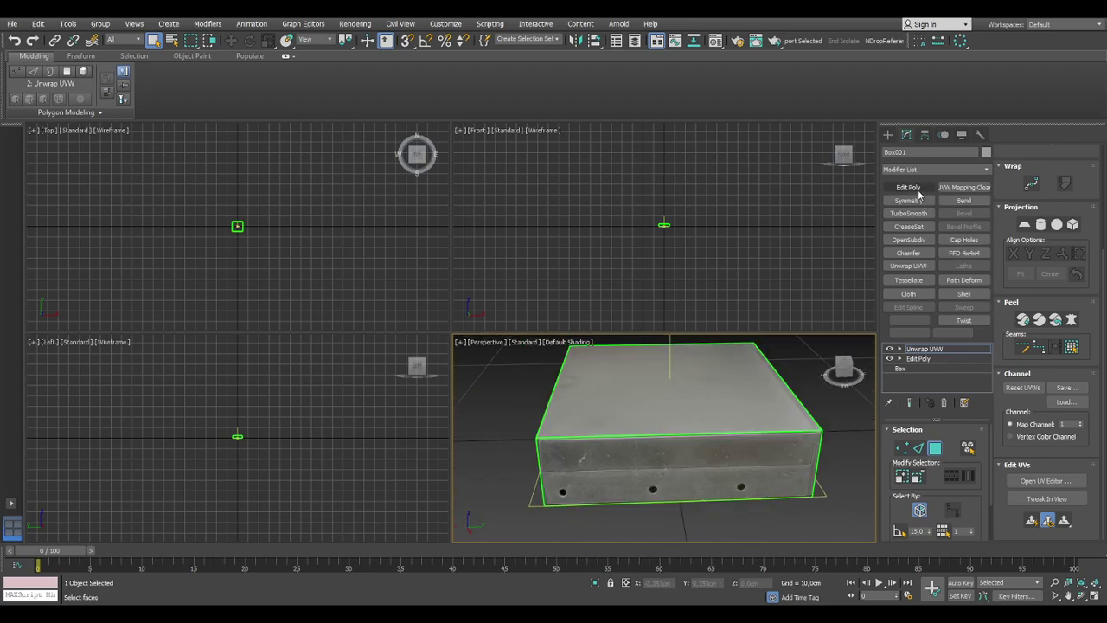
{"action": "left_click", "coordinate": [909, 186]}
{"action": "middle_click_drag", "start_coordinate": [795, 442], "coordinate": [761, 458], "text": "alt"}
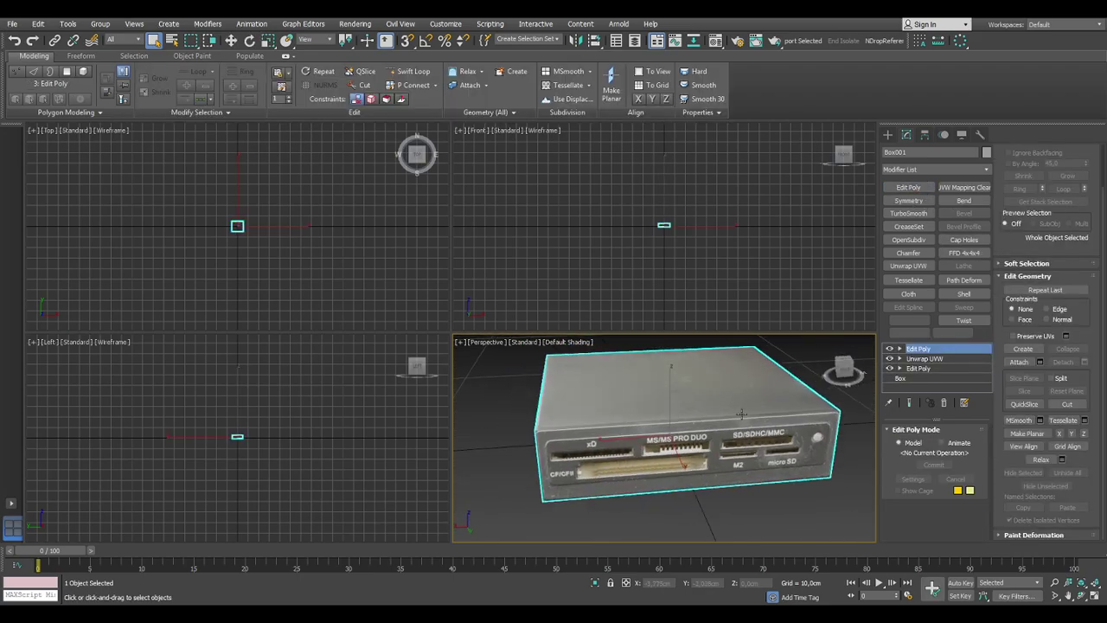
Maximize the perspective viewport and inspect the texture on the box's front and side faces.
{"action": "key", "text": "alt+w"}
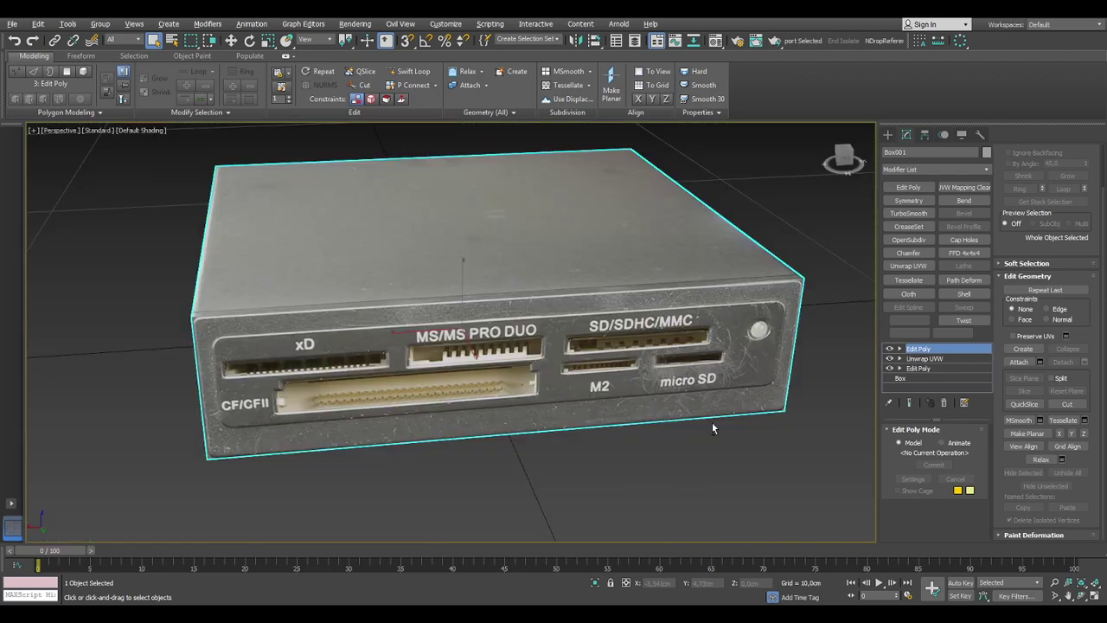
{"action": "middle_click_drag", "start_coordinate": [721, 437], "coordinate": [720, 472], "text": "alt"}
{"action": "middle_click_drag", "start_coordinate": [722, 467], "coordinate": [645, 349], "text": "alt"}
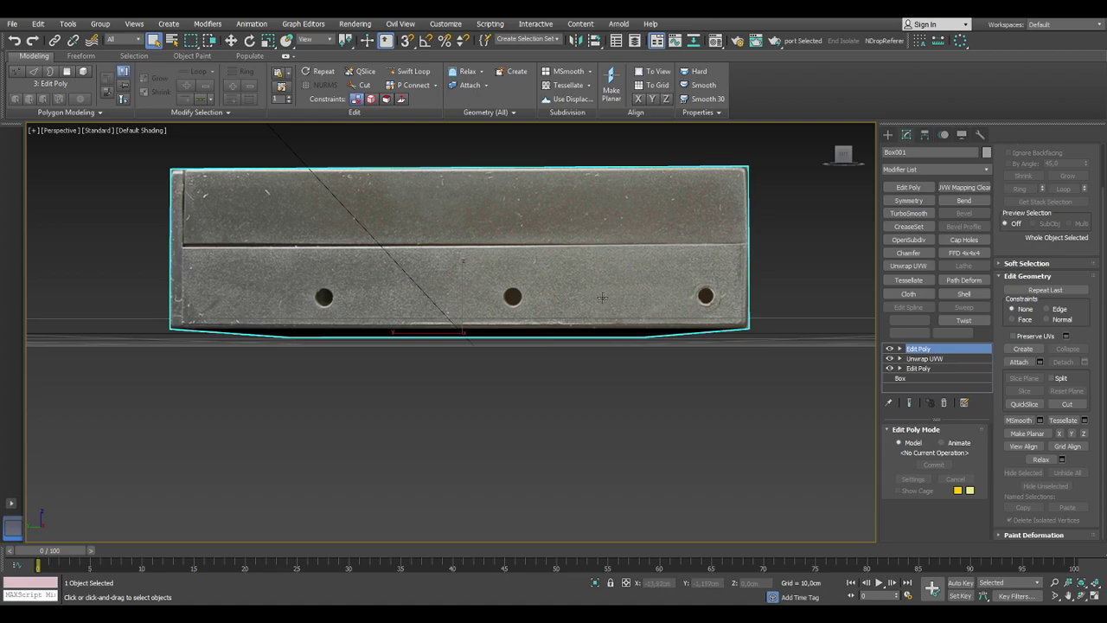
{"action": "middle_click_drag", "start_coordinate": [340, 378], "coordinate": [521, 396], "text": "alt"}
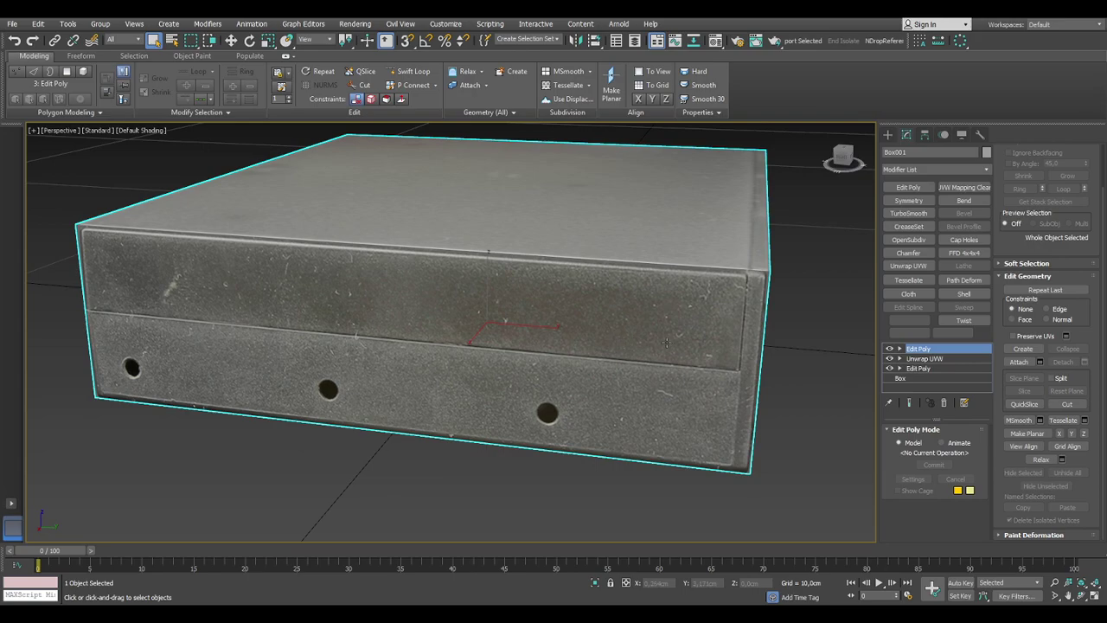
Reopen the UV editor from the Unwrap UVW modifier, select the right side face and locate its shell.
{"action": "left_click", "coordinate": [941, 362]}
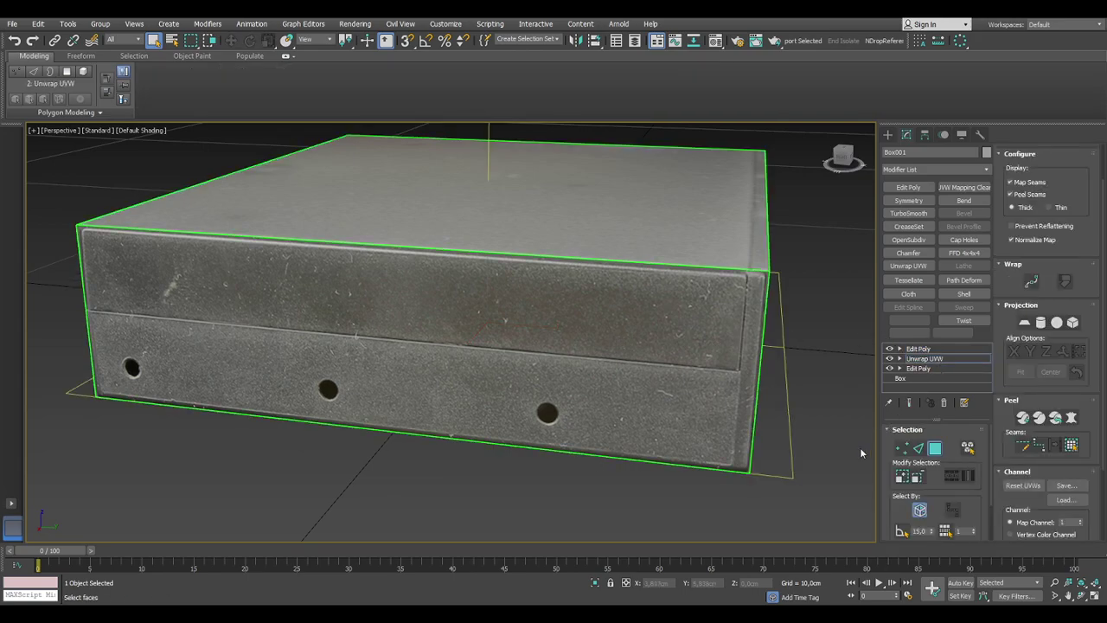
{"action": "left_click_drag", "start_coordinate": [1088, 424], "coordinate": [1088, 326]}
{"action": "left_click", "coordinate": [1046, 480]}
{"action": "middle_click_drag", "start_coordinate": [438, 361], "coordinate": [382, 470]}
{"action": "left_click", "coordinate": [721, 345]}
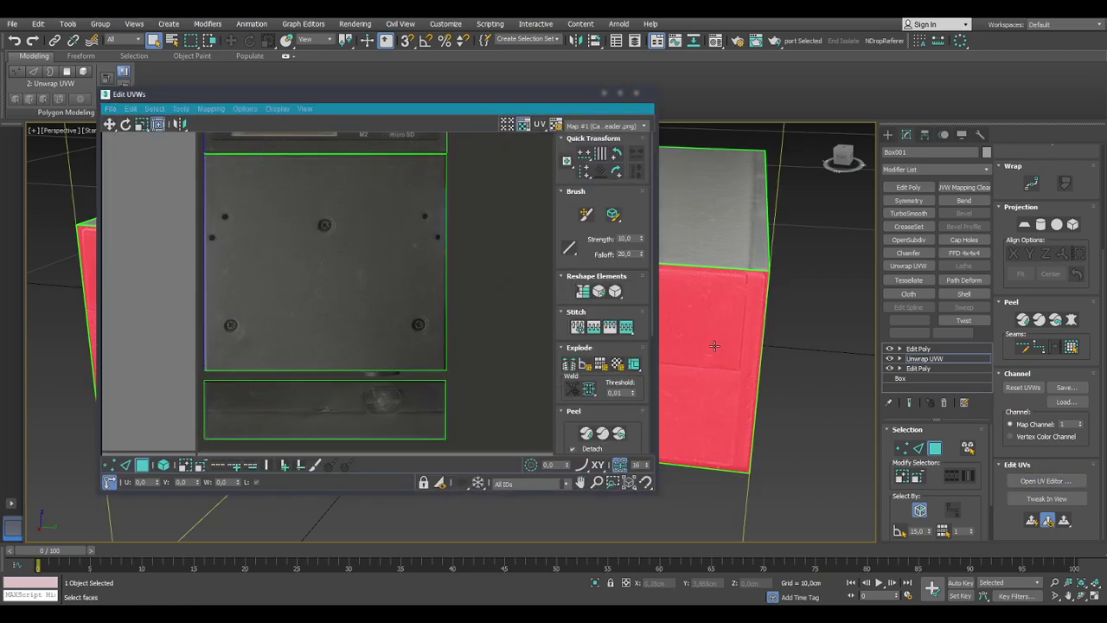
{"action": "middle_click_drag", "start_coordinate": [475, 251], "coordinate": [471, 493]}
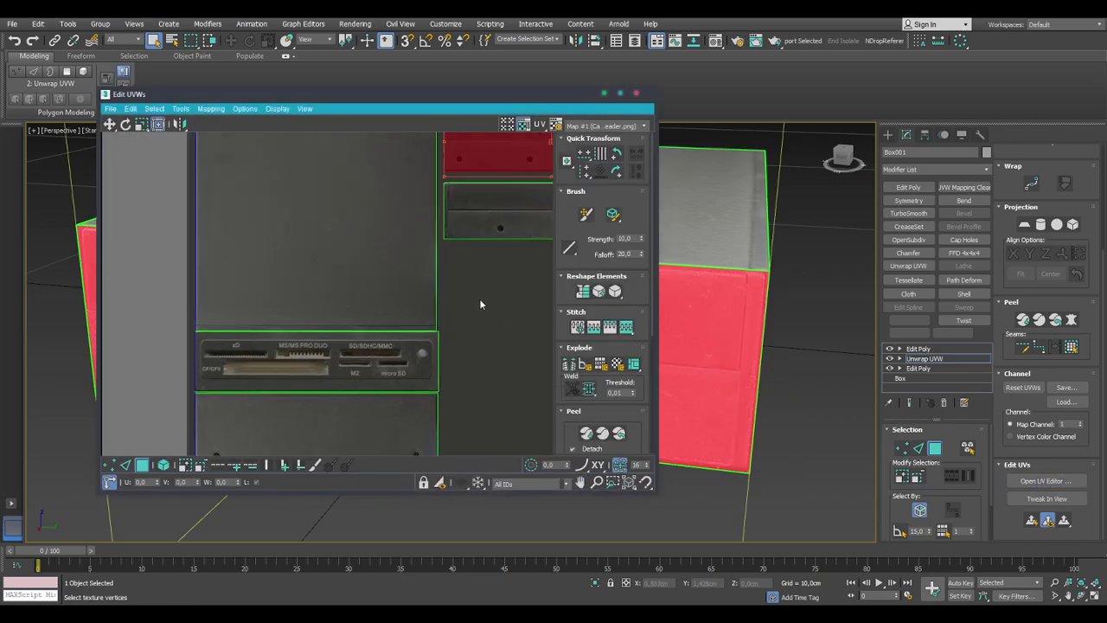
{"action": "middle_click_drag", "start_coordinate": [479, 299], "coordinate": [309, 423]}
Pull the upper-right corner of the side face's shell slightly inward to match the panel's edge.
{"action": "scroll", "coordinate": [482, 250], "scroll_direction": "up", "scroll_amount": 6}
{"action": "scroll", "coordinate": [516, 319], "scroll_direction": "up", "scroll_amount": 2}
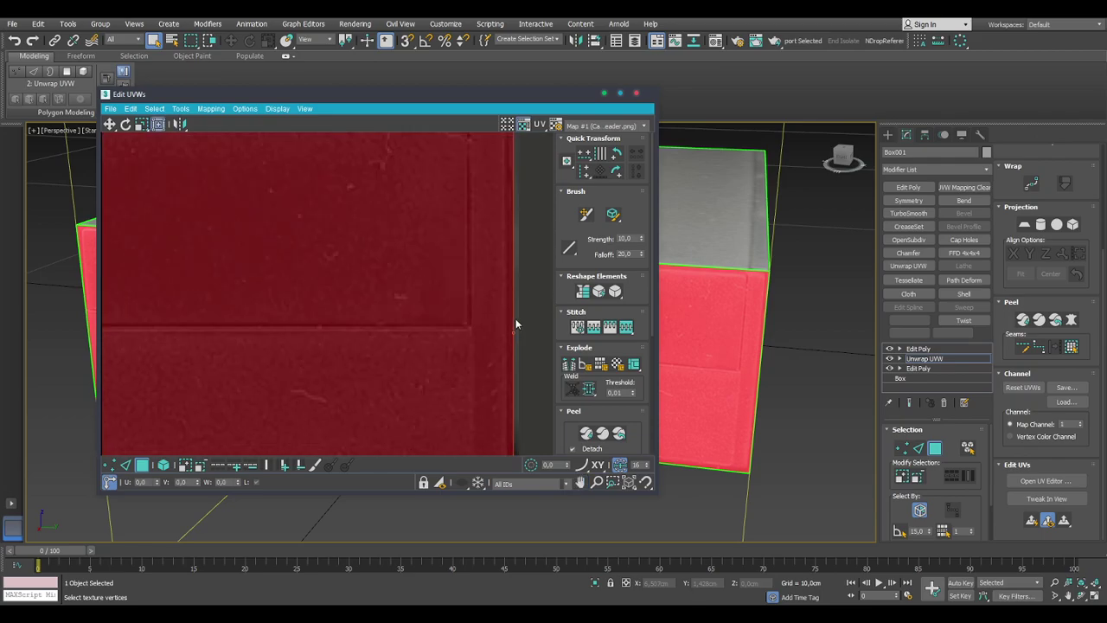
{"action": "middle_click_drag", "start_coordinate": [499, 236], "coordinate": [462, 358]}
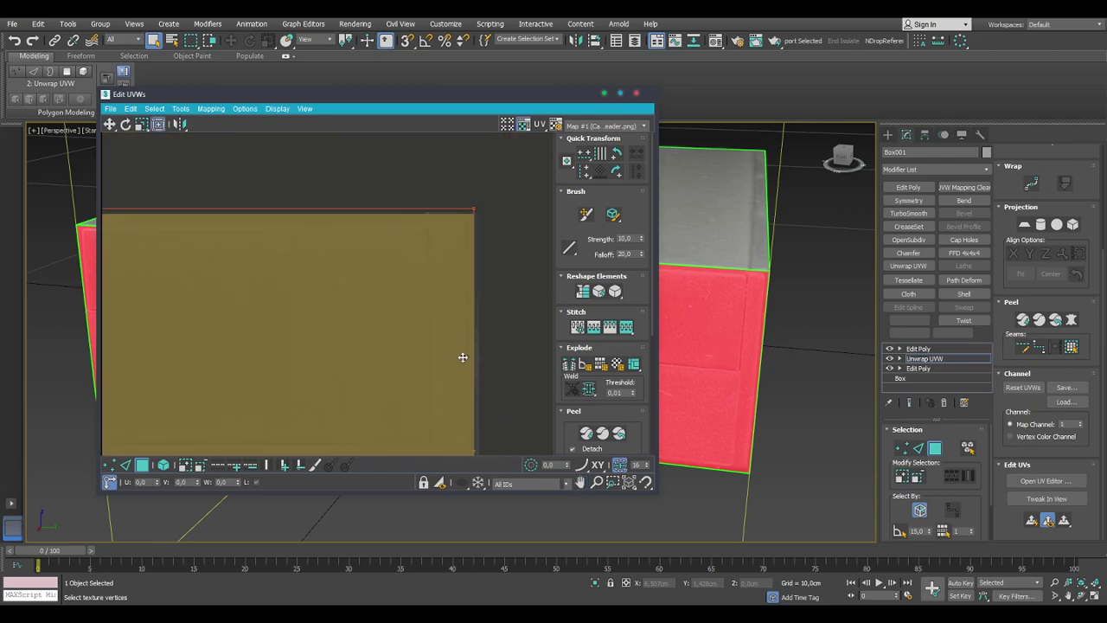
{"action": "left_click_drag", "start_coordinate": [477, 208], "coordinate": [467, 206]}
{"action": "scroll", "coordinate": [435, 216], "scroll_direction": "down", "scroll_amount": 3}
Fine-tune the right-hand corners of the side face's shell and check its left end against the panel.
{"action": "left_click", "coordinate": [435, 234]}
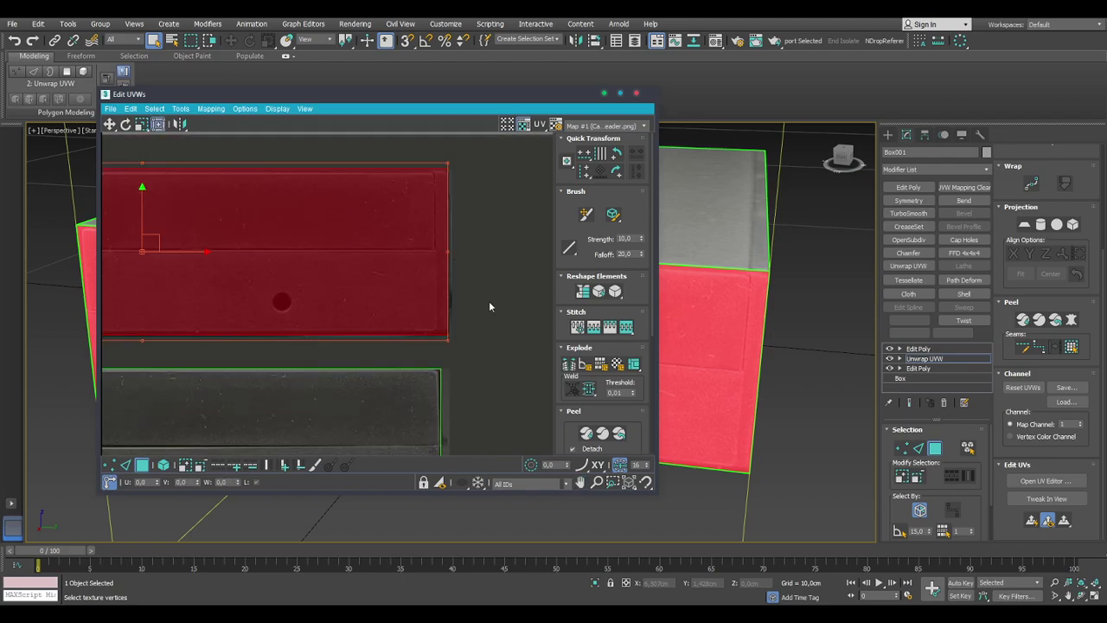
{"action": "left_click", "coordinate": [502, 262]}
{"action": "left_click", "coordinate": [395, 297]}
{"action": "left_click_drag", "start_coordinate": [447, 338], "coordinate": [446, 337]}
{"action": "left_click_drag", "start_coordinate": [448, 162], "coordinate": [447, 163]}
{"action": "middle_click_drag", "start_coordinate": [256, 279], "coordinate": [373, 309]}
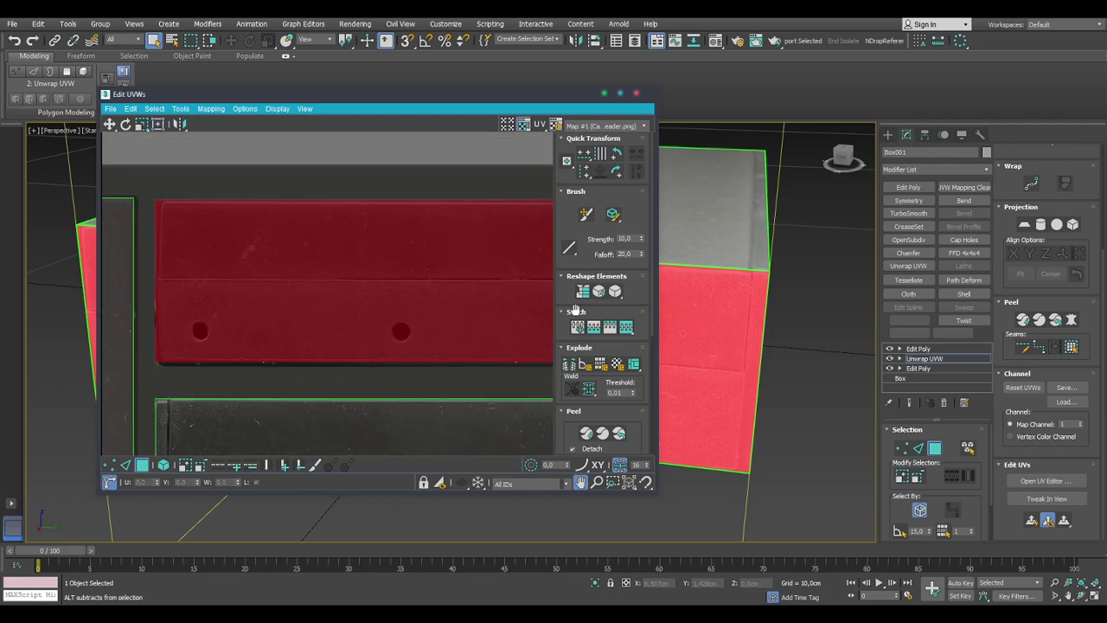
{"action": "middle_click_drag", "start_coordinate": [575, 309], "coordinate": [553, 309]}
{"action": "left_click", "coordinate": [549, 308]}
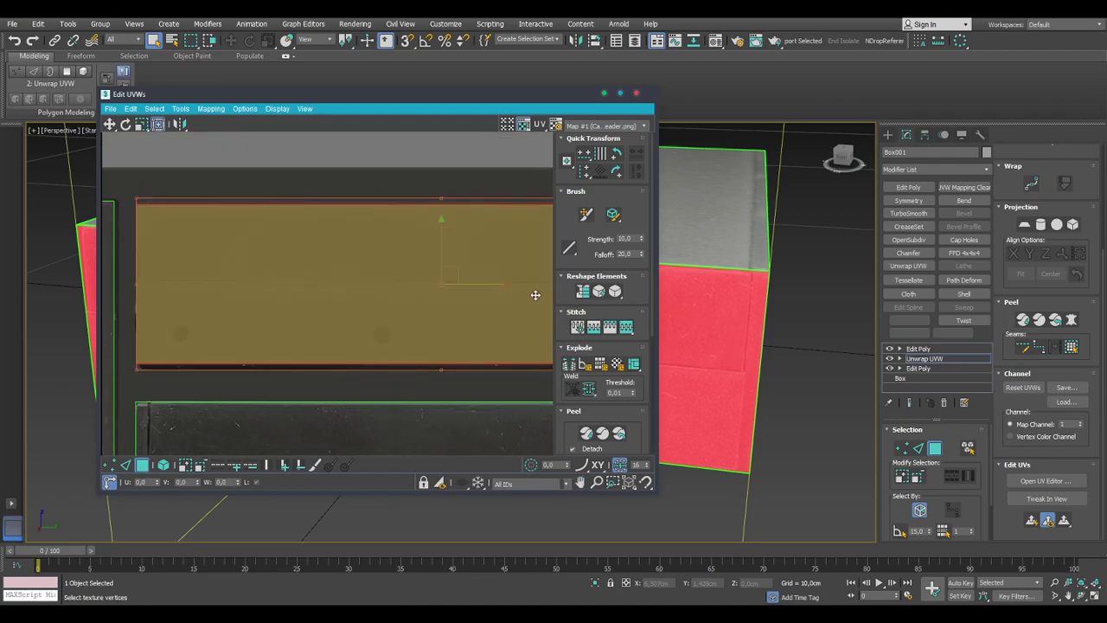
Deselect the side face and close the UV editor.
{"action": "middle_click_drag", "start_coordinate": [725, 365], "coordinate": [752, 445]}
{"action": "scroll", "coordinate": [763, 365], "scroll_direction": "down", "scroll_amount": 1}
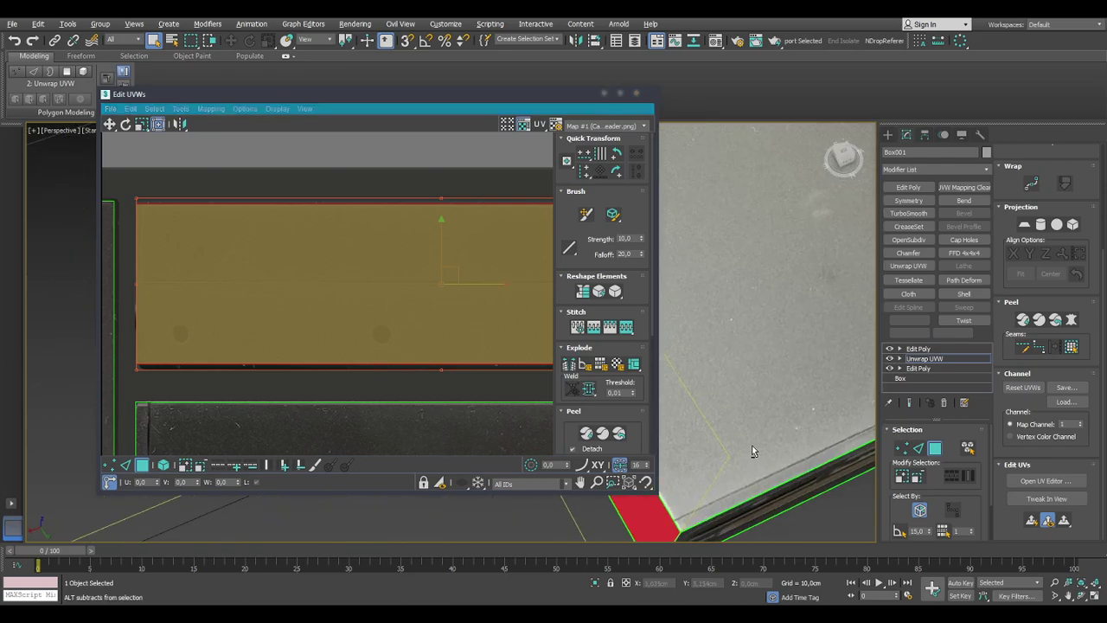
{"action": "left_click", "coordinate": [791, 530]}
{"action": "left_click", "coordinate": [636, 93]}
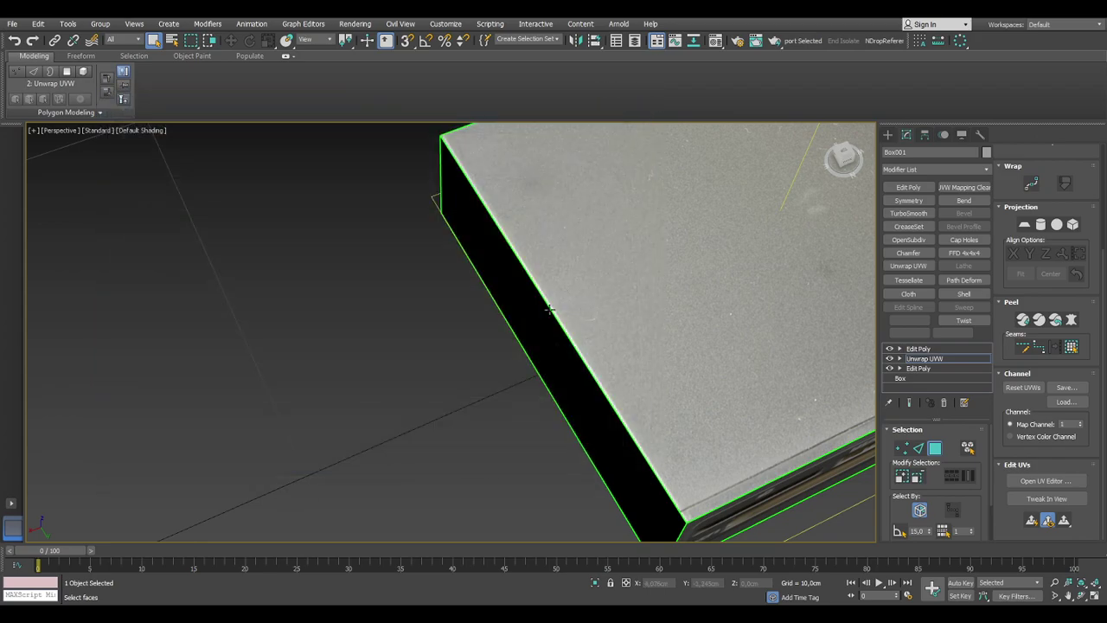
Examine the textured box from several angles, checking the card-slot front and both sides with screw holes.
{"action": "middle_click_drag", "start_coordinate": [452, 395], "coordinate": [523, 353], "text": "alt"}
{"action": "scroll", "coordinate": [524, 354], "scroll_direction": "down", "scroll_amount": 4}
{"action": "middle_click_drag", "start_coordinate": [416, 363], "coordinate": [489, 369], "text": "alt"}
{"action": "scroll", "coordinate": [489, 369], "scroll_direction": "up", "scroll_amount": 5}
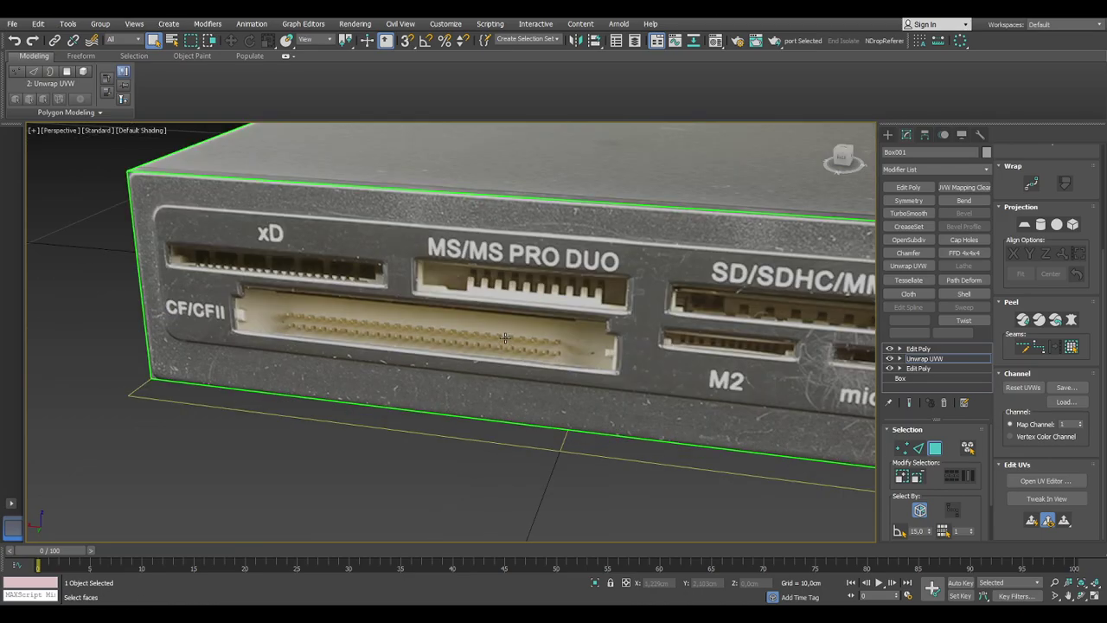
{"action": "scroll", "coordinate": [505, 337], "scroll_direction": "down", "scroll_amount": 4}
{"action": "middle_click_drag", "start_coordinate": [407, 294], "coordinate": [466, 344], "text": "alt"}
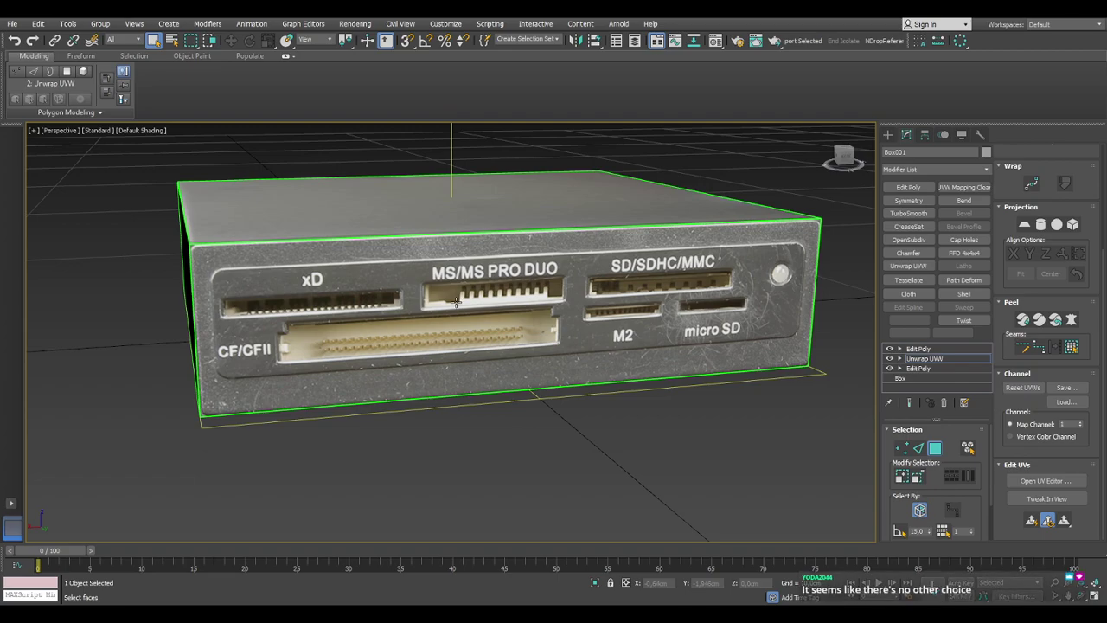
{"action": "left_click", "coordinate": [846, 160]}
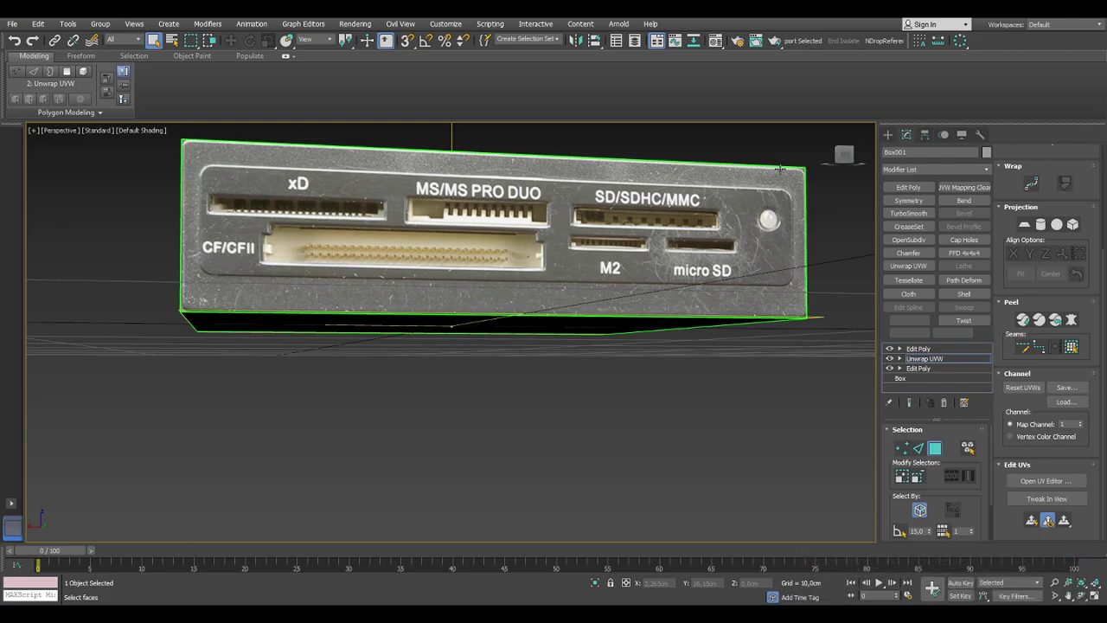
{"action": "left_click", "coordinate": [849, 152]}
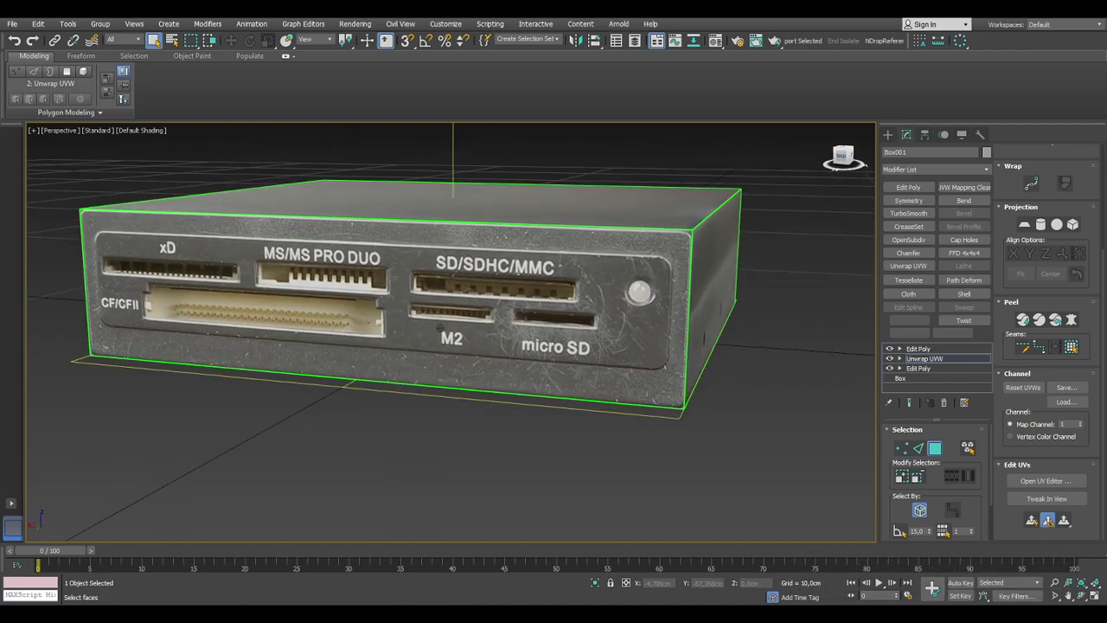
{"action": "middle_click_drag", "start_coordinate": [441, 327], "coordinate": [442, 271], "text": "alt"}
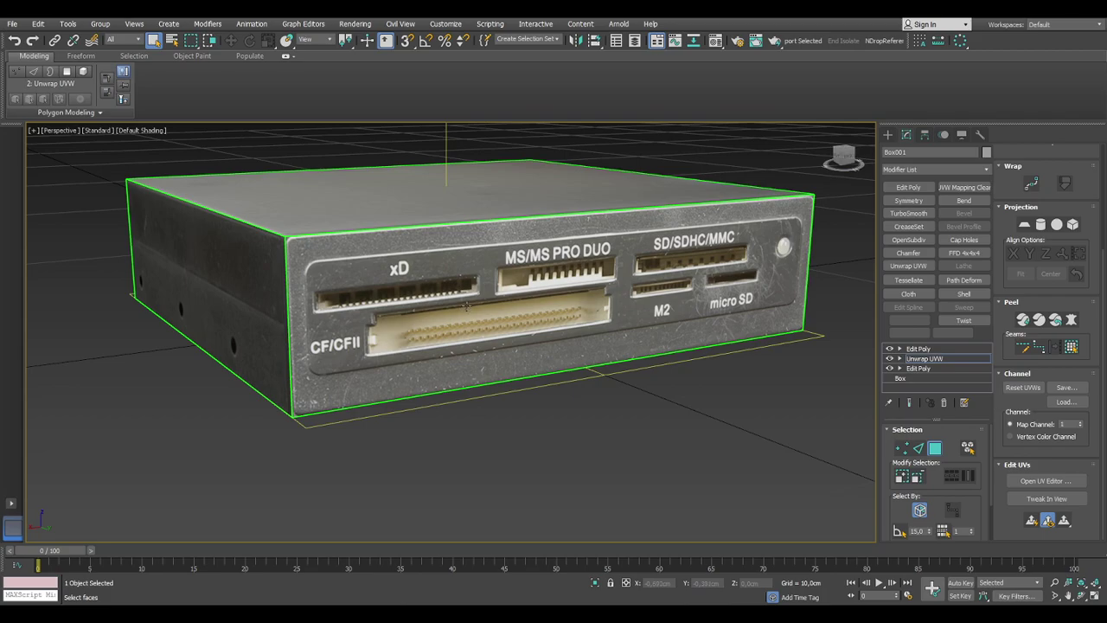
{"action": "left_click", "coordinate": [840, 156]}
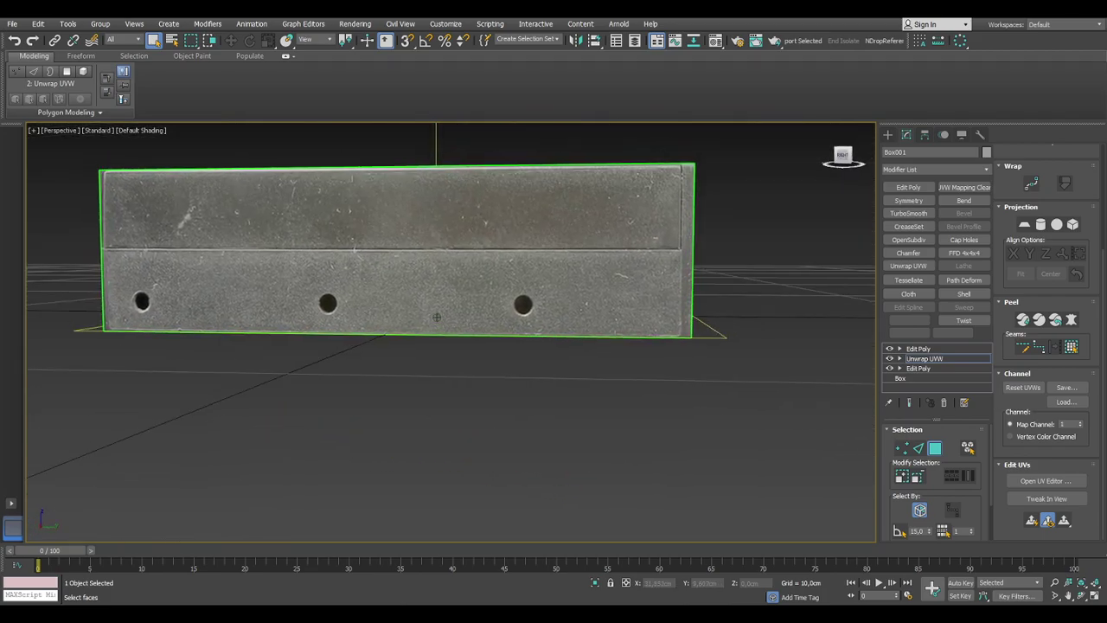
{"action": "middle_click_drag", "start_coordinate": [436, 318], "coordinate": [437, 317], "text": "alt"}
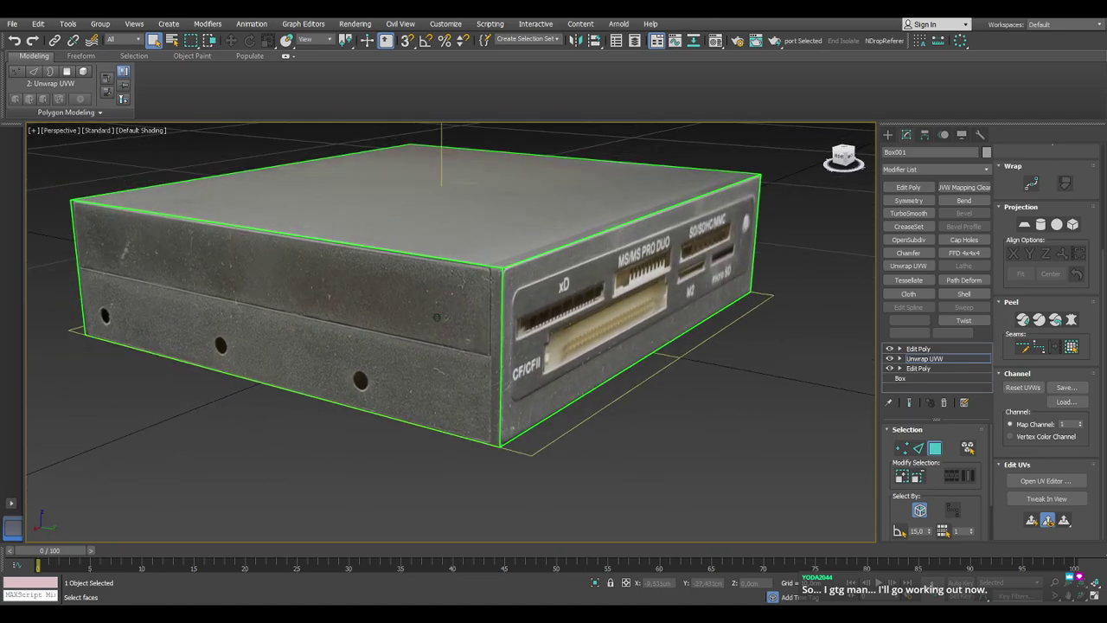
In the top Edit Poly modifier, insert a Swift Loop edge loop around the box just behind the front face.
{"action": "left_click", "coordinate": [951, 348]}
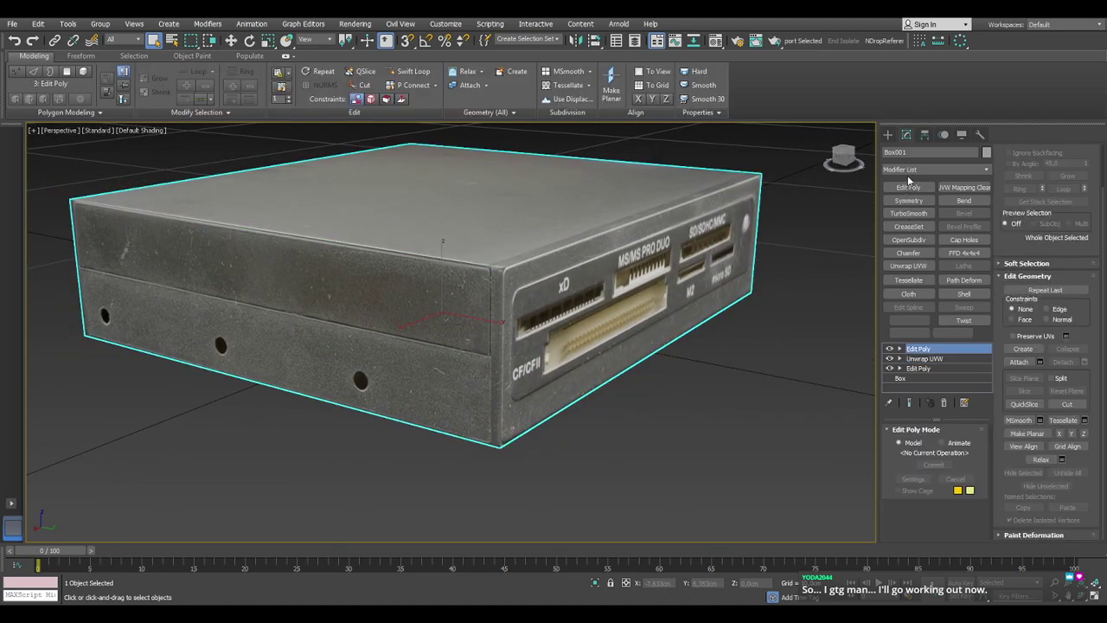
{"action": "left_click", "coordinate": [413, 71]}
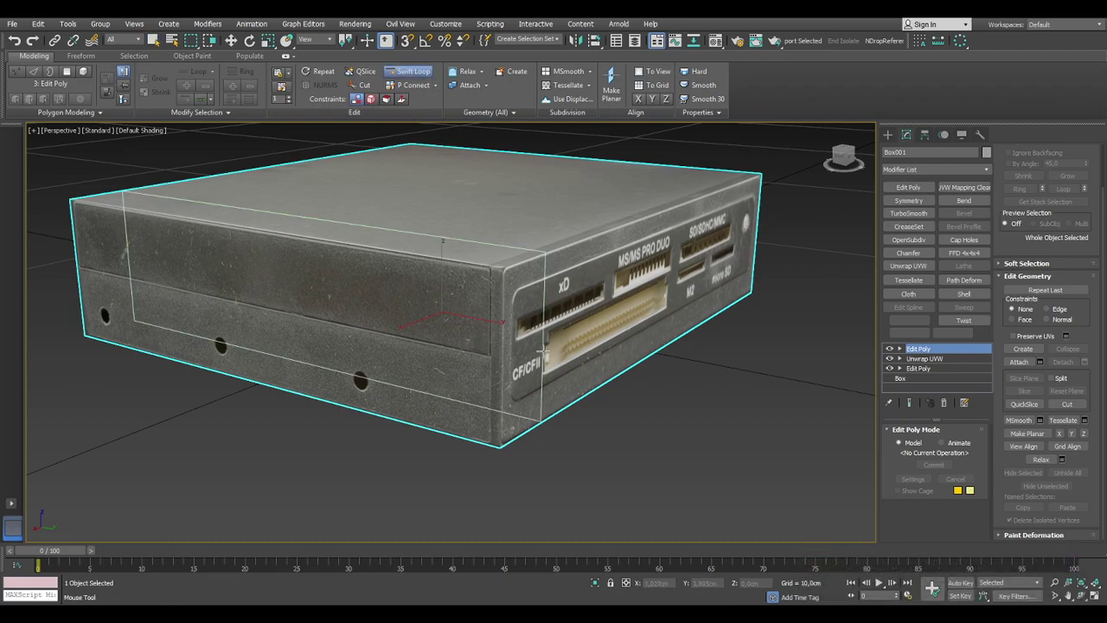
{"action": "left_click", "coordinate": [490, 271]}
{"action": "middle_click_drag", "start_coordinate": [680, 386], "coordinate": [626, 450], "text": "alt"}
{"action": "key", "text": "ctrl+z"}
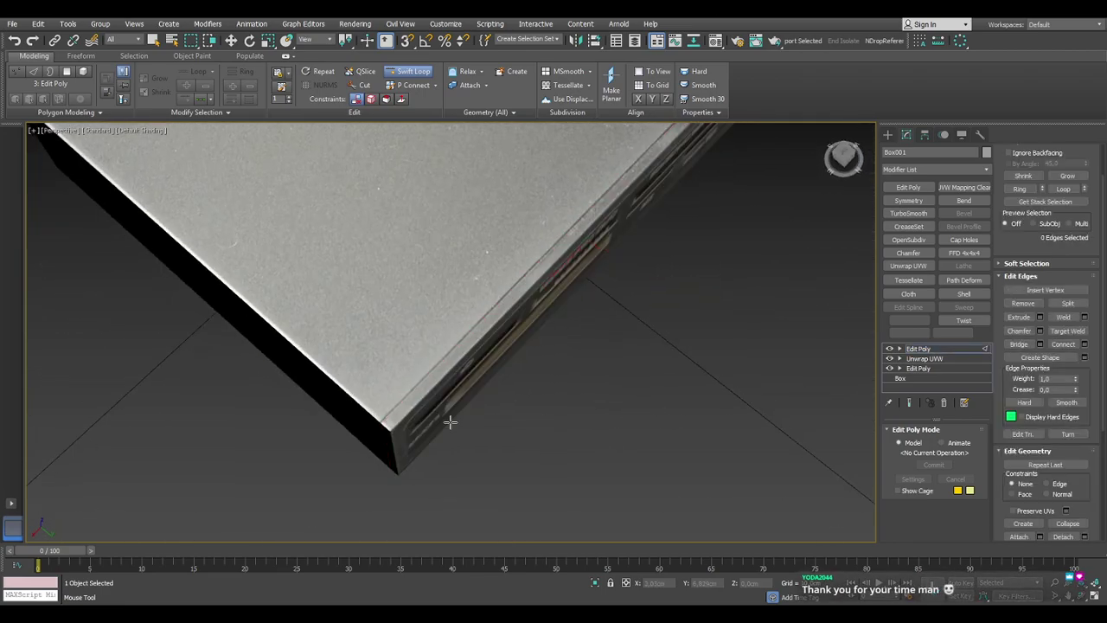
{"action": "left_click", "coordinate": [384, 428]}
{"action": "scroll", "coordinate": [383, 427], "scroll_direction": "down", "scroll_amount": 2}
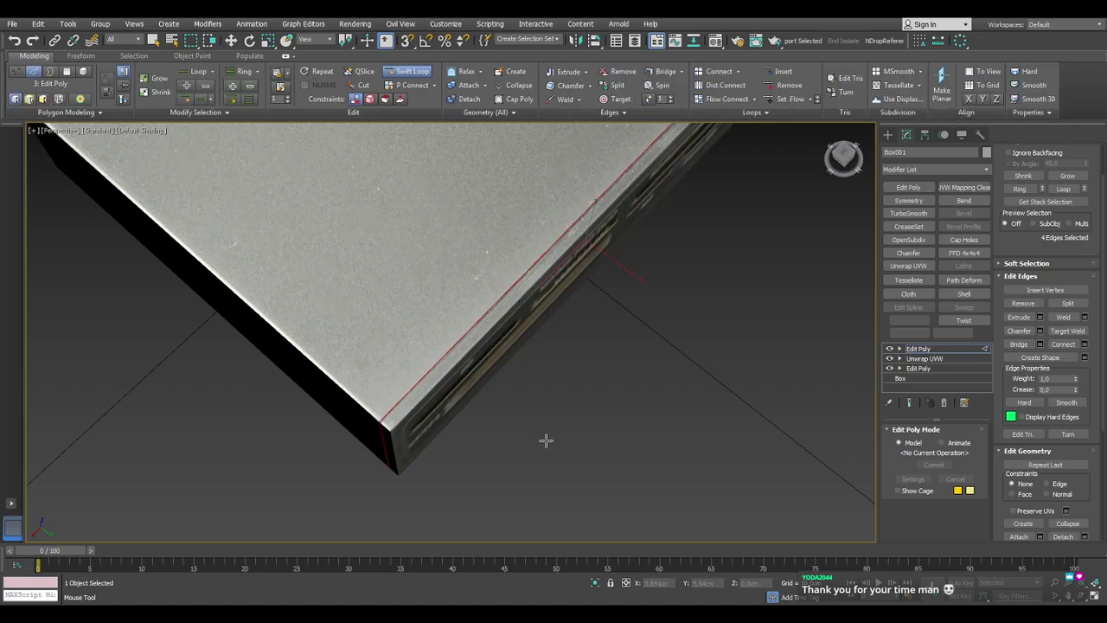
{"action": "middle_click_drag", "start_coordinate": [517, 455], "coordinate": [668, 467], "text": "alt"}
{"action": "scroll", "coordinate": [505, 291], "scroll_direction": "up", "scroll_amount": 4}
{"action": "left_click", "coordinate": [631, 435]}
{"action": "middle_click_drag", "start_coordinate": [653, 371], "coordinate": [600, 418], "text": "alt"}
{"action": "middle_click_drag", "start_coordinate": [531, 412], "coordinate": [625, 284]}
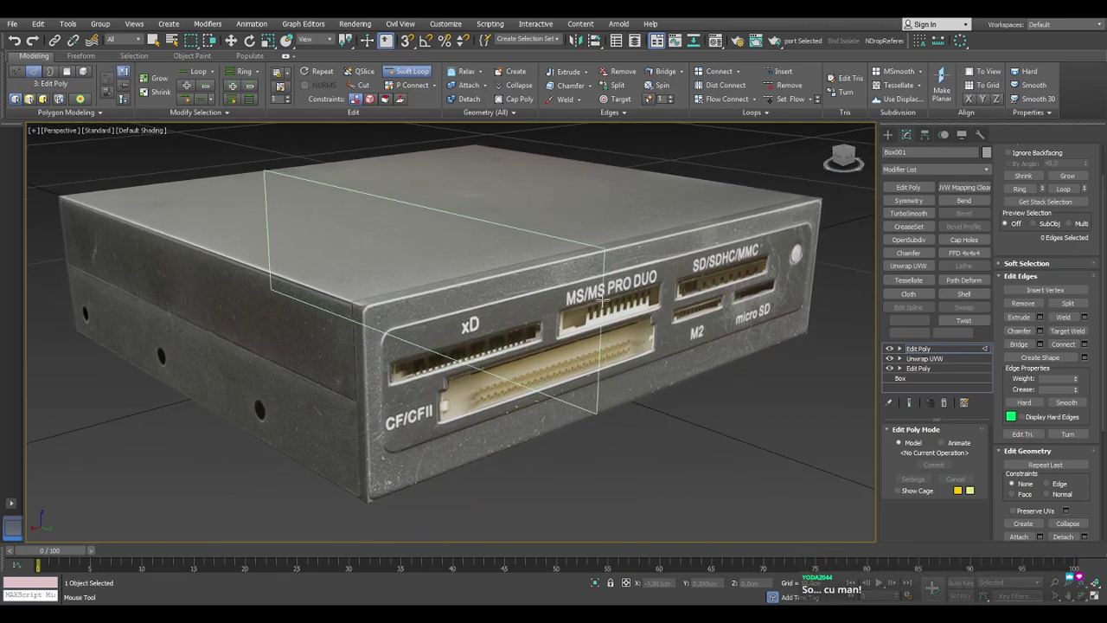
{"action": "middle_click_drag", "start_coordinate": [493, 351], "coordinate": [431, 338], "text": "alt"}
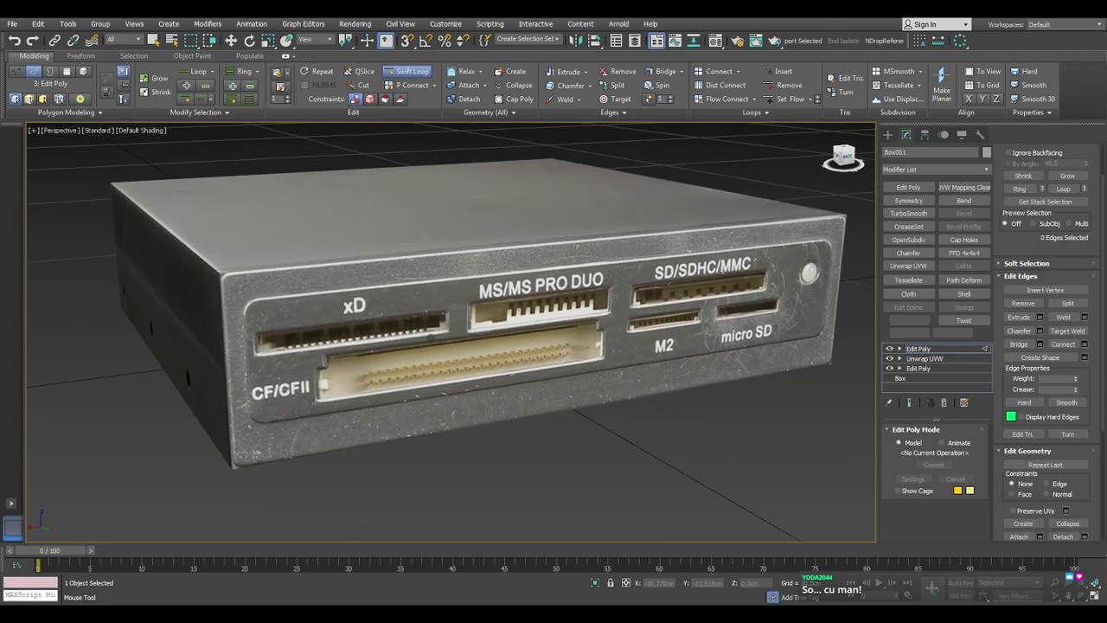
{"action": "scroll", "coordinate": [781, 185], "scroll_direction": "down", "scroll_amount": 3}
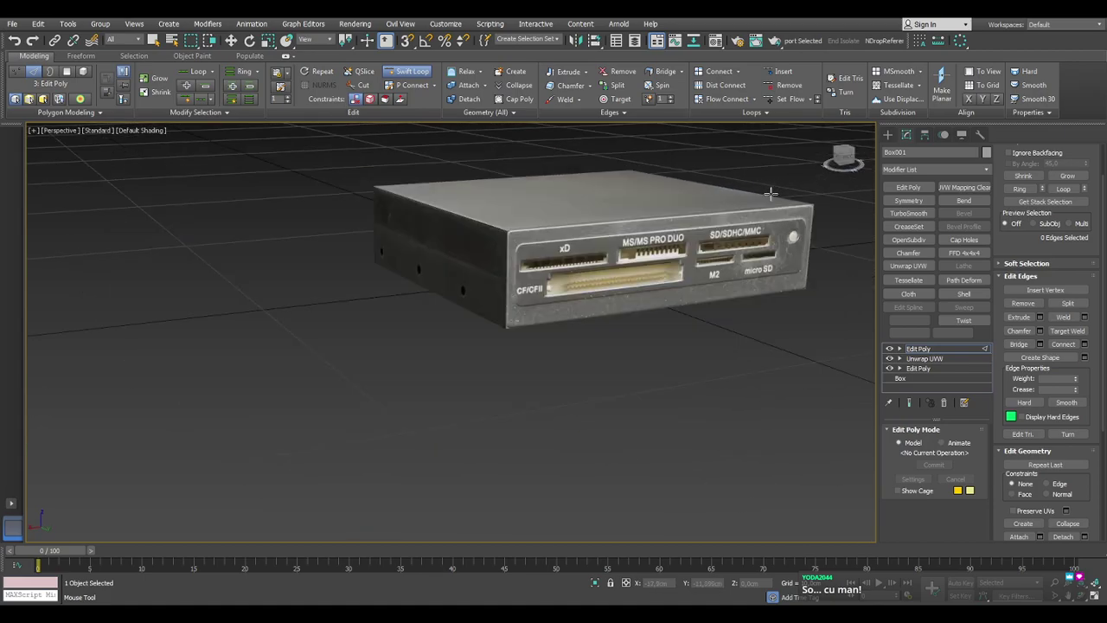
Leave Swift Loop and examine the card-slot front face head-on, checking the slot outlines, labels and borders up close.
{"action": "middle_click_drag", "start_coordinate": [757, 208], "coordinate": [633, 332]}
{"action": "scroll", "coordinate": [533, 342], "scroll_direction": "up", "scroll_amount": 3}
{"action": "middle_click_drag", "start_coordinate": [534, 339], "coordinate": [549, 280]}
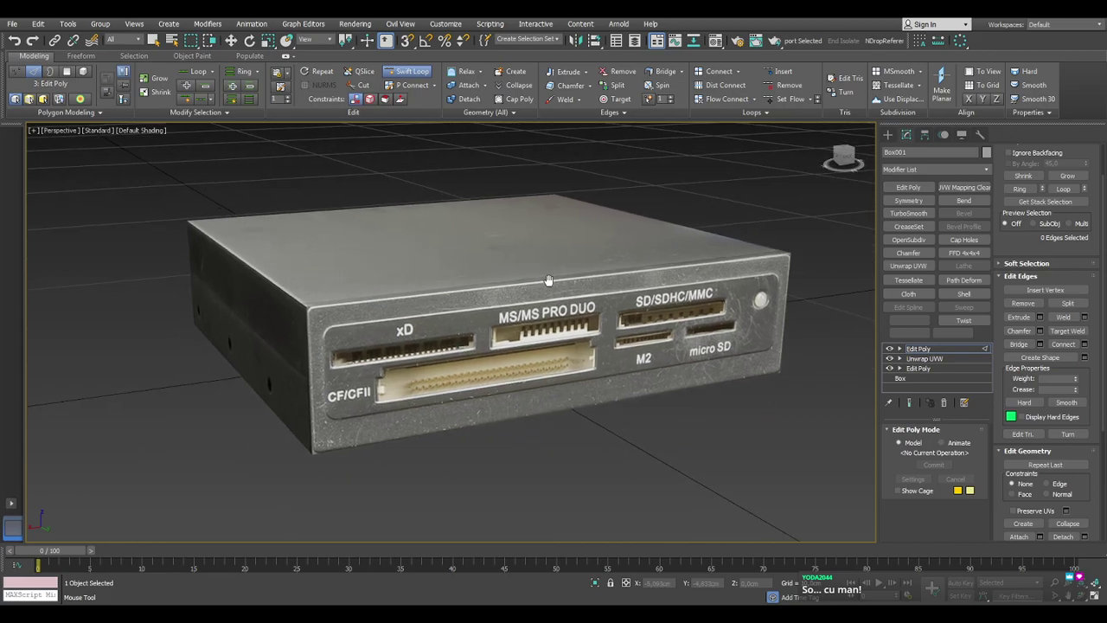
{"action": "key", "text": "w"}
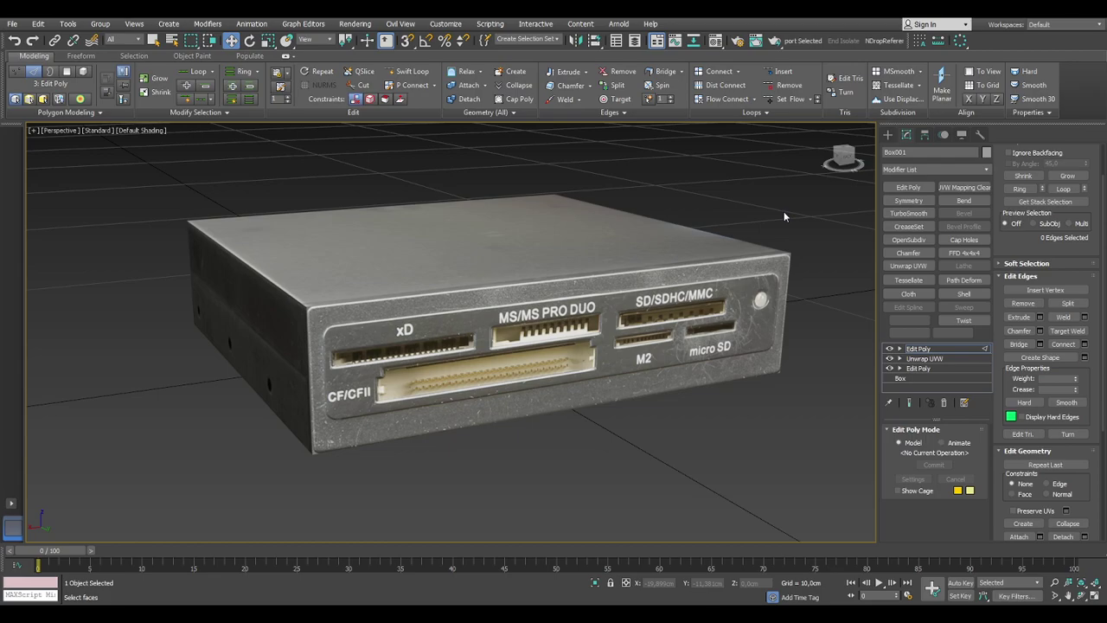
{"action": "middle_click_drag", "start_coordinate": [645, 254], "coordinate": [518, 342], "text": "alt"}
{"action": "scroll", "coordinate": [351, 258], "scroll_direction": "up", "scroll_amount": 3}
{"action": "scroll", "coordinate": [408, 268], "scroll_direction": "down", "scroll_amount": 1}
{"action": "middle_click_drag", "start_coordinate": [525, 303], "coordinate": [429, 320]}
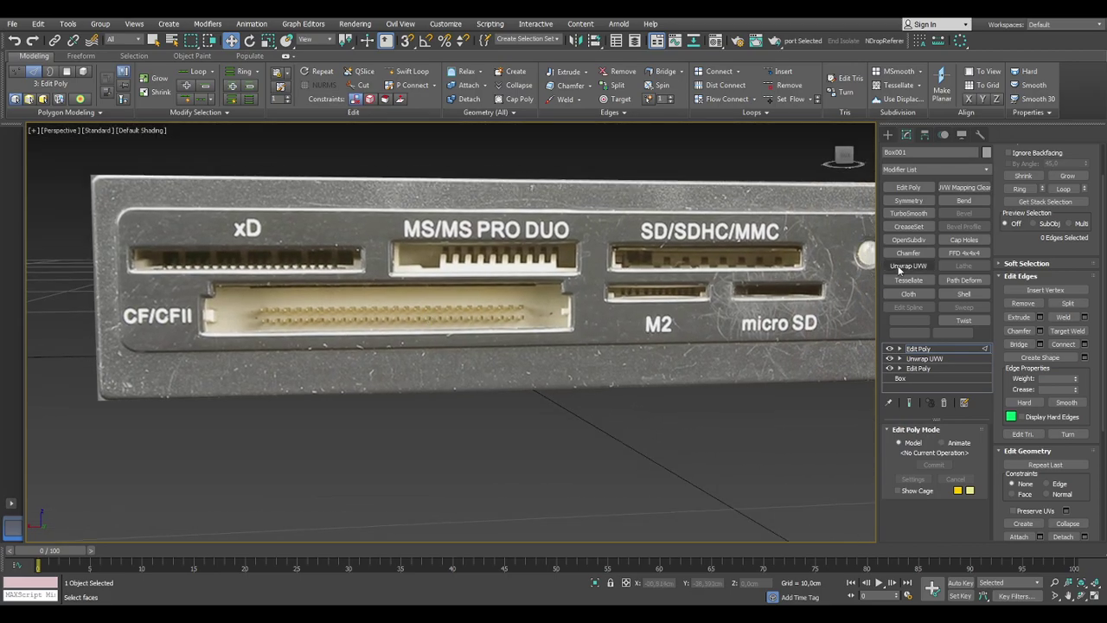
{"action": "scroll", "coordinate": [1104, 396], "scroll_direction": "up", "scroll_amount": 3}
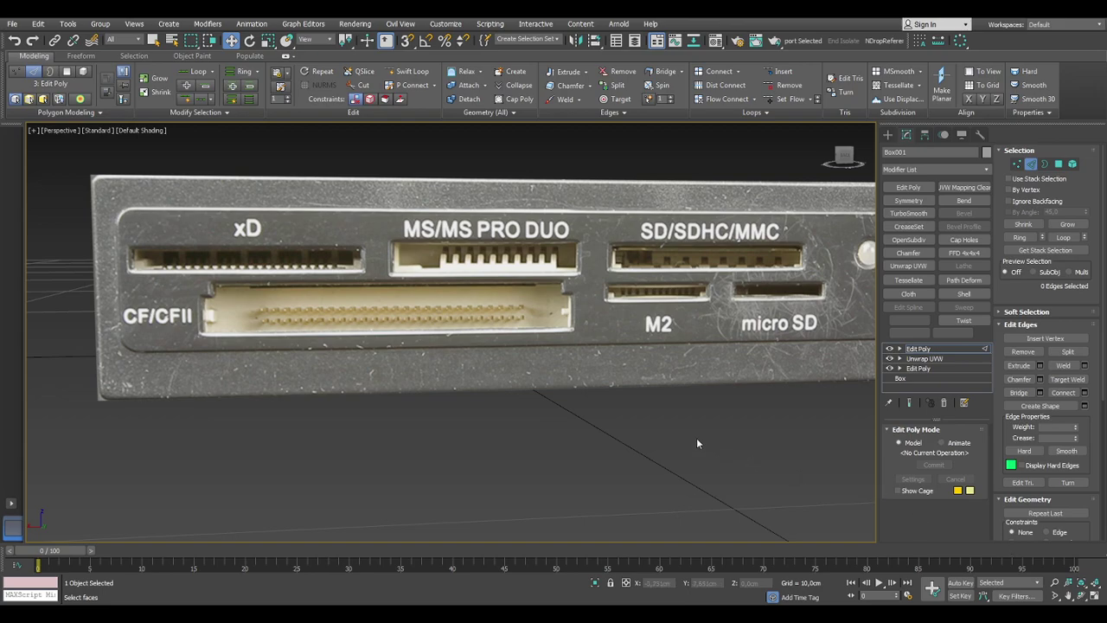
{"action": "middle_click_drag", "start_coordinate": [703, 445], "coordinate": [686, 441]}
{"action": "middle_click_drag", "start_coordinate": [586, 423], "coordinate": [577, 418]}
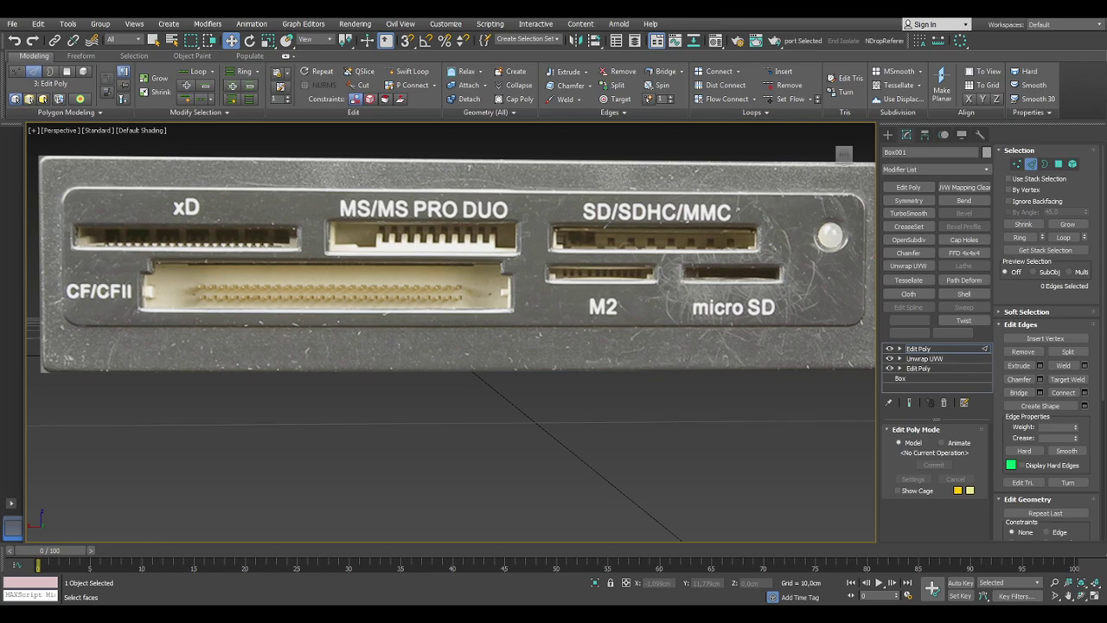
{"action": "middle_click_drag", "start_coordinate": [348, 409], "coordinate": [362, 420]}
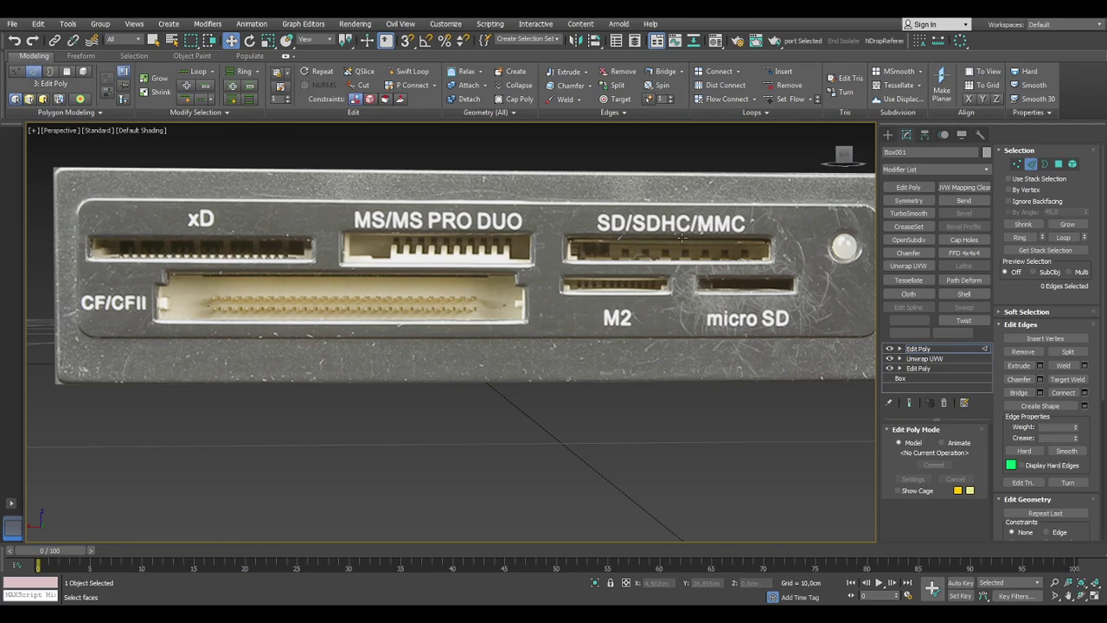
{"action": "scroll", "coordinate": [696, 236], "scroll_direction": "down", "scroll_amount": 2}
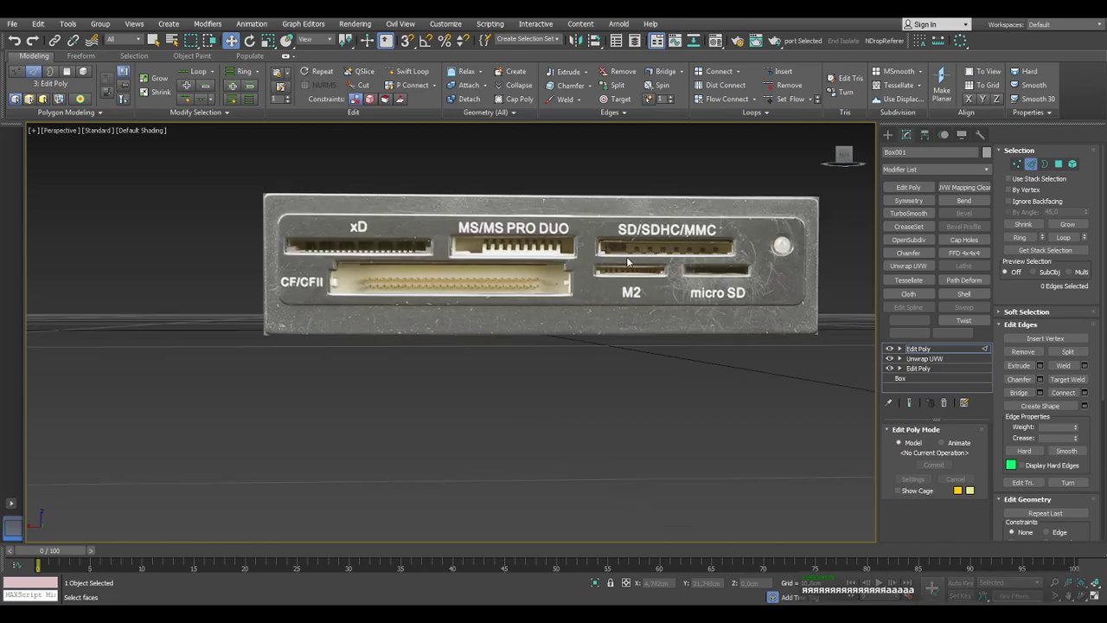
{"action": "middle_click_drag", "start_coordinate": [595, 262], "coordinate": [550, 285]}
{"action": "scroll", "coordinate": [569, 287], "scroll_direction": "up", "scroll_amount": 2}
{"action": "scroll", "coordinate": [564, 279], "scroll_direction": "down", "scroll_amount": 2}
{"action": "scroll", "coordinate": [547, 294], "scroll_direction": "up", "scroll_amount": 2}
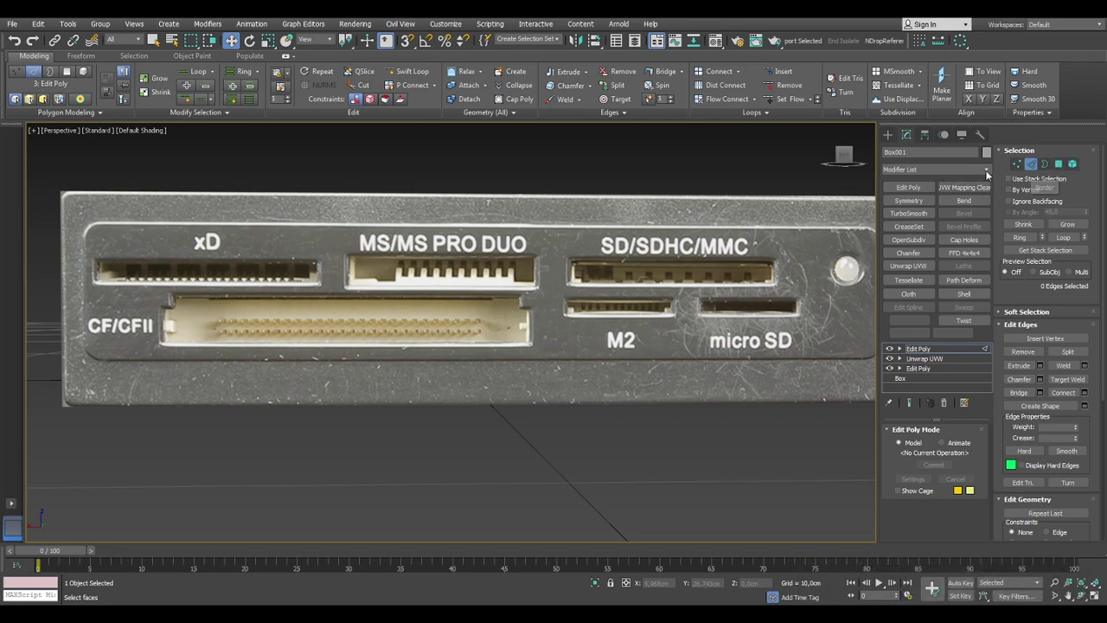
{"action": "scroll", "coordinate": [470, 300], "scroll_direction": "down", "scroll_amount": 2}
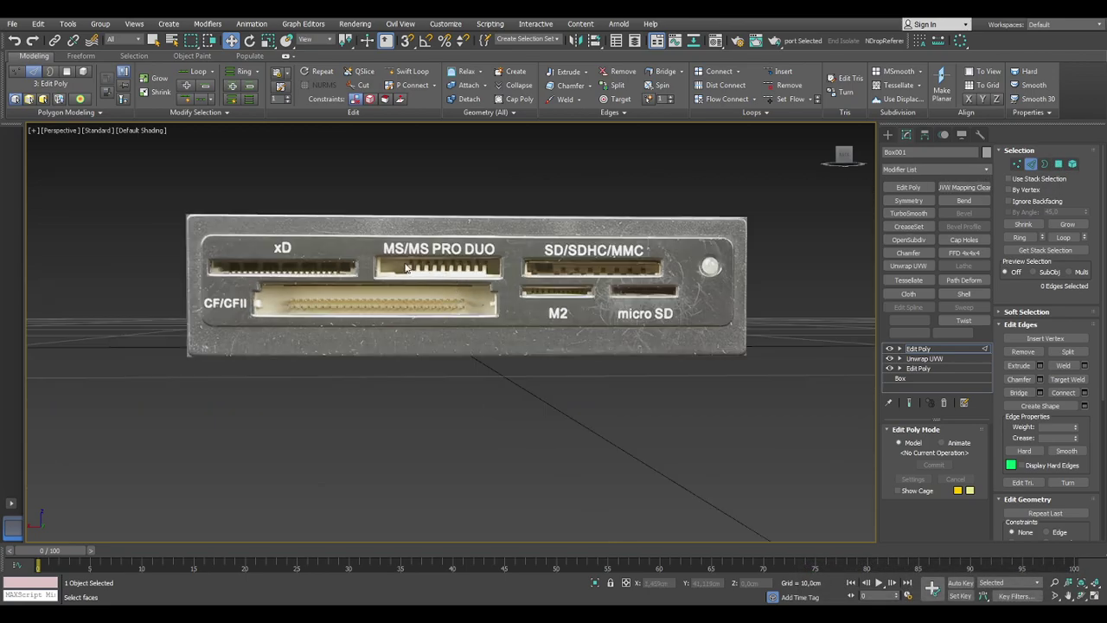
Enable Preserve UVs in the top Edit Poly modifier's geometry settings.
{"action": "middle_click_drag", "start_coordinate": [372, 265], "coordinate": [416, 295], "text": "alt"}
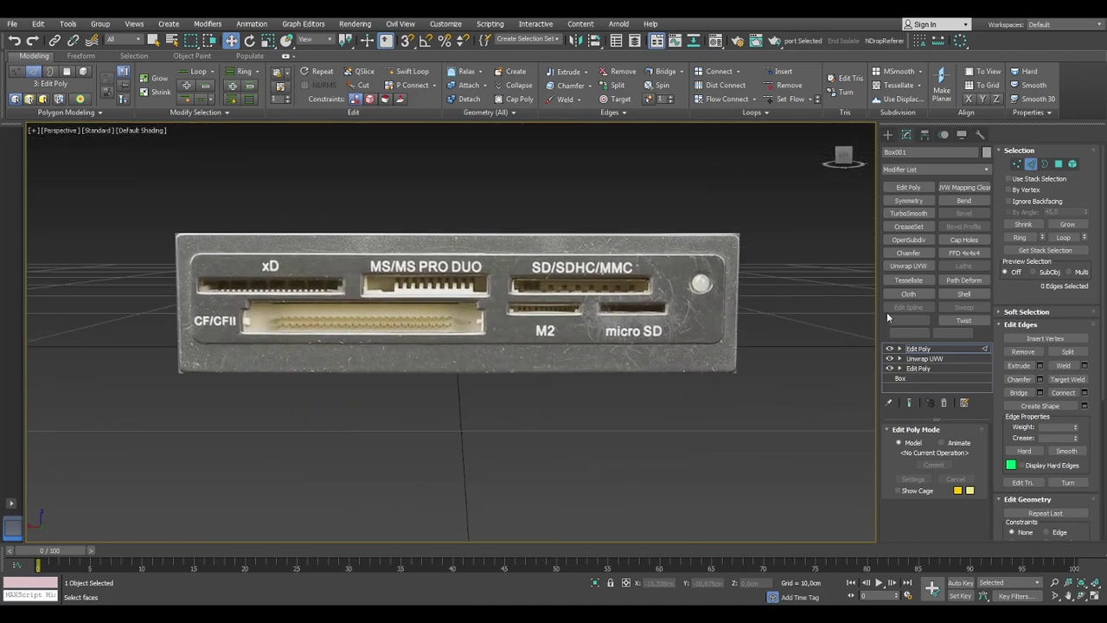
{"action": "scroll", "coordinate": [1084, 385], "scroll_direction": "down", "scroll_amount": 5}
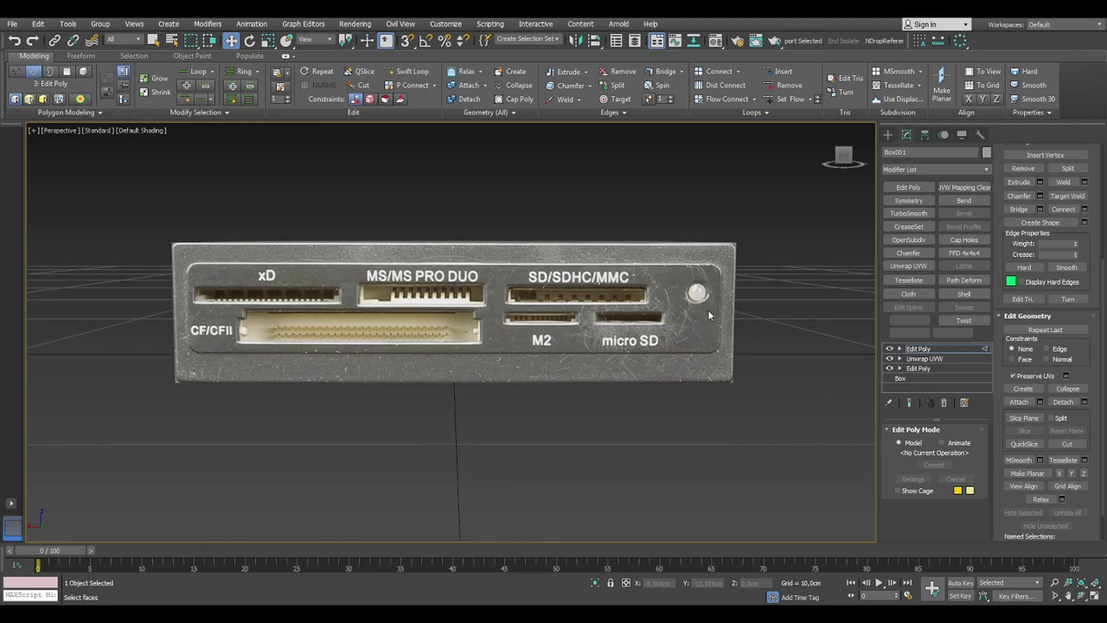
{"action": "scroll", "coordinate": [708, 308], "scroll_direction": "up", "scroll_amount": 5}
{"action": "scroll", "coordinate": [709, 311], "scroll_direction": "down", "scroll_amount": 6}
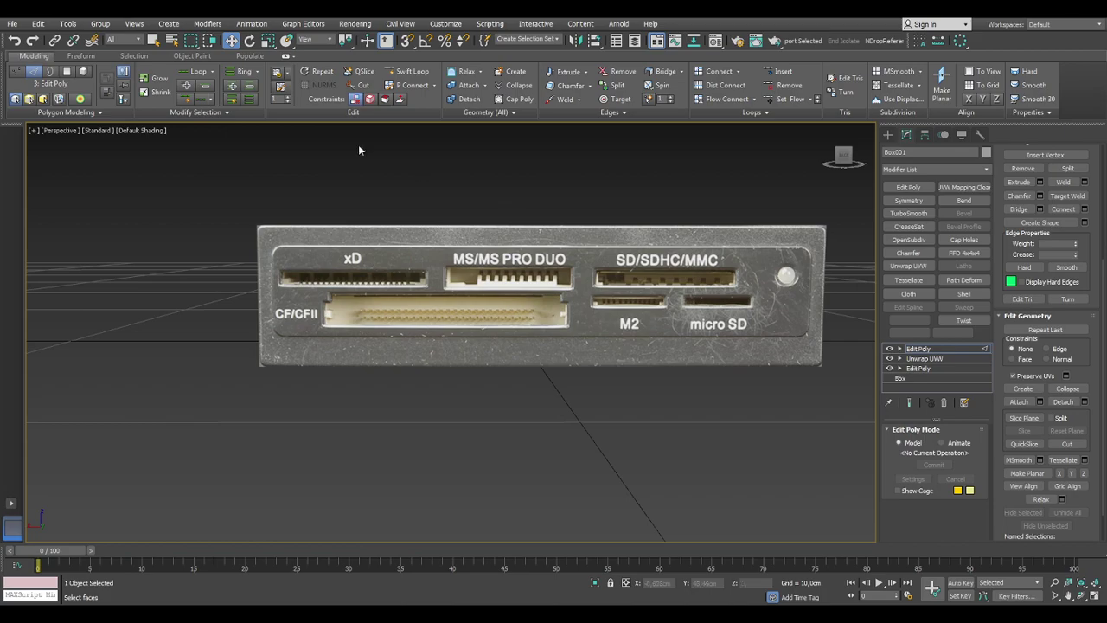
Activate Swift Loop, switch to the four-viewport layout and frame the box in the front, top and left views.
{"action": "left_click", "coordinate": [409, 71]}
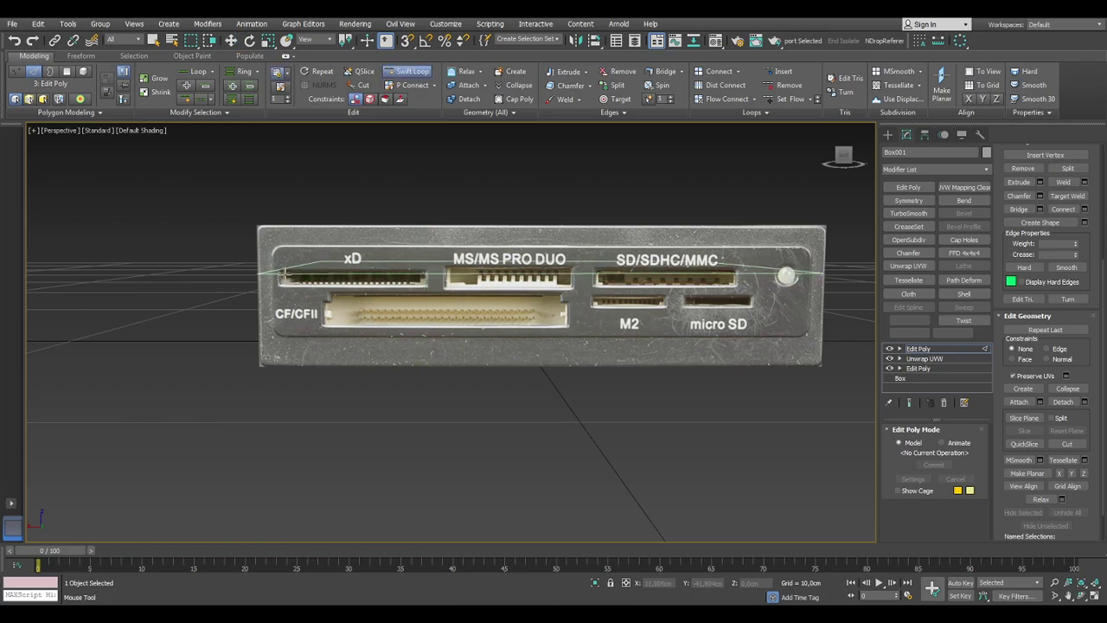
{"action": "key", "text": "alt+w"}
{"action": "middle_click", "coordinate": [608, 252]}
{"action": "key", "text": "z"}
{"action": "middle_click", "coordinate": [269, 245]}
{"action": "key", "text": "z"}
{"action": "right_click", "coordinate": [262, 420]}
{"action": "key", "text": "z"}
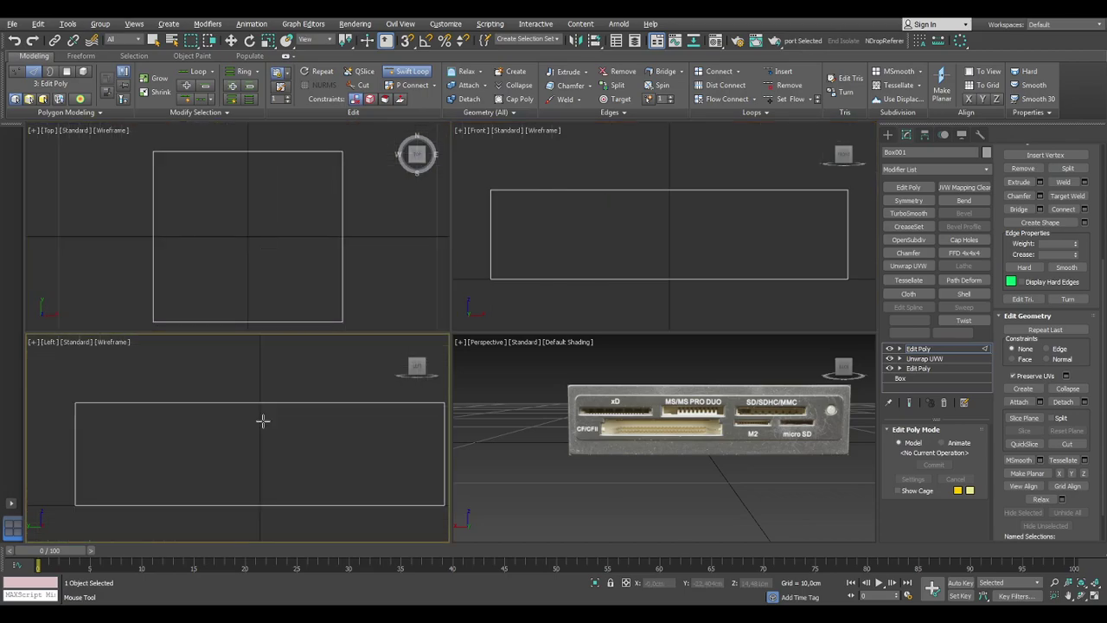
Set the front viewport to Default Shading and turn it to an orthographic view of the card-slot face.
{"action": "left_click", "coordinate": [541, 130]}
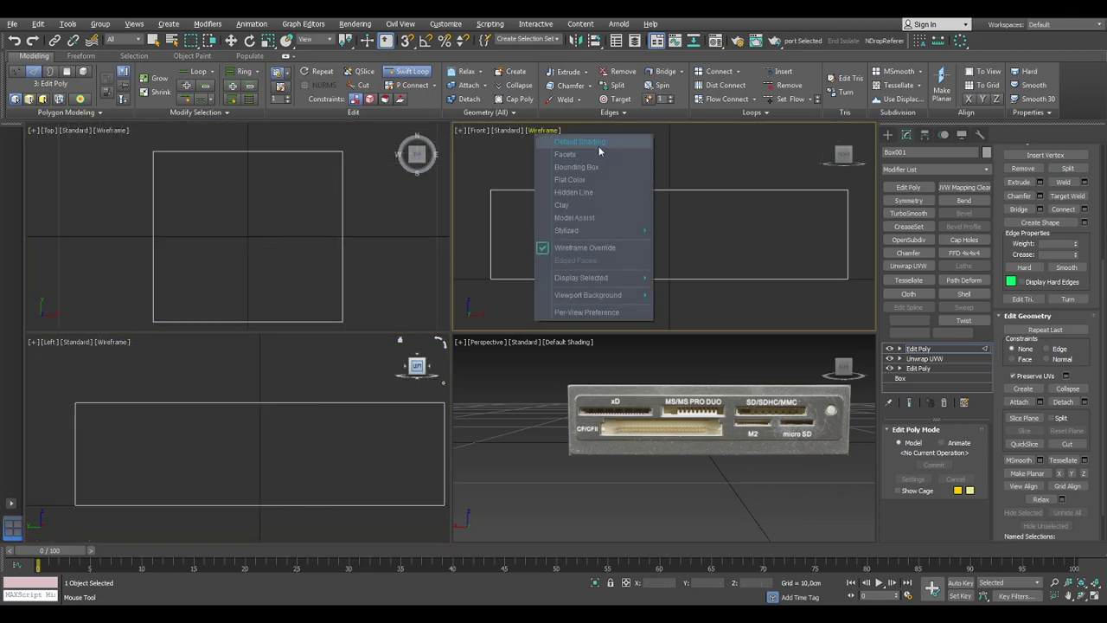
{"action": "left_click", "coordinate": [579, 142]}
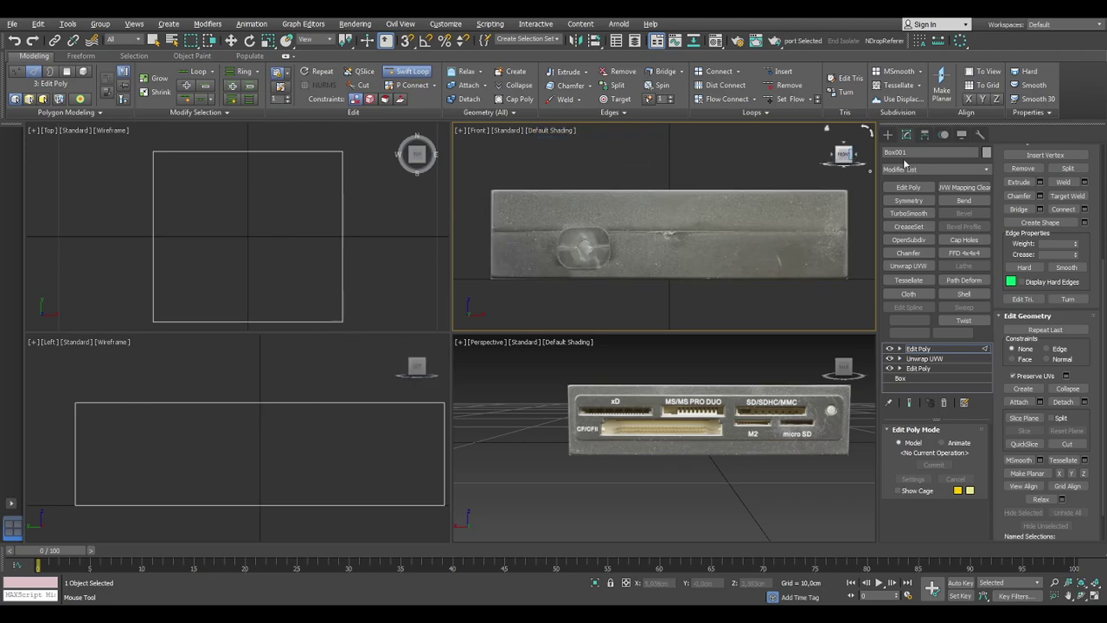
{"action": "left_click_drag", "start_coordinate": [856, 154], "coordinate": [816, 166]}
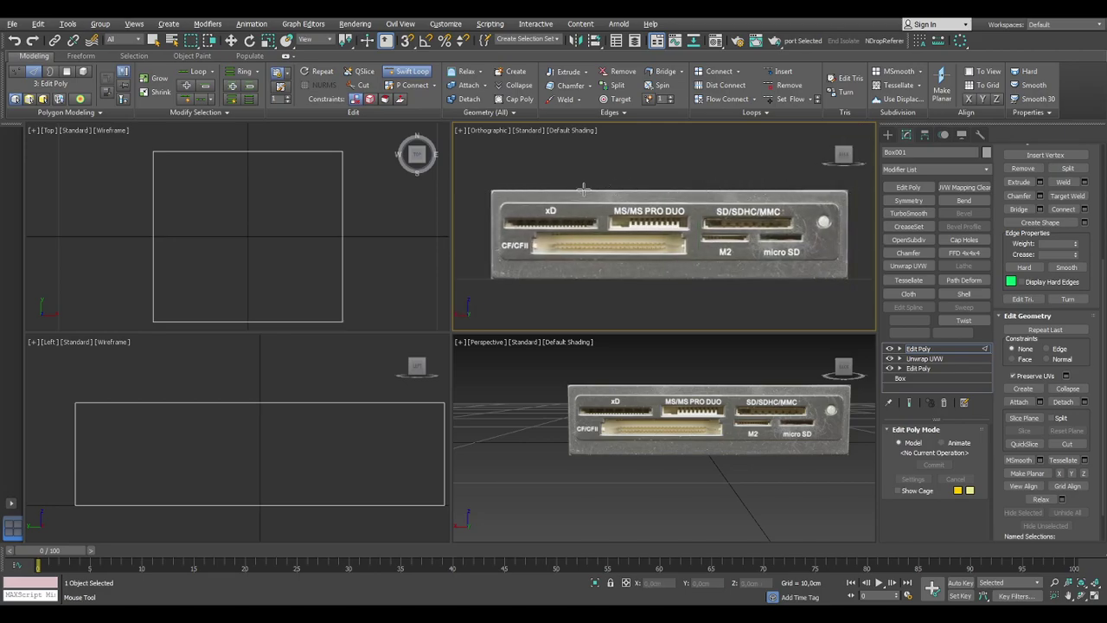
{"action": "scroll", "coordinate": [502, 215], "scroll_direction": "up", "scroll_amount": 4}
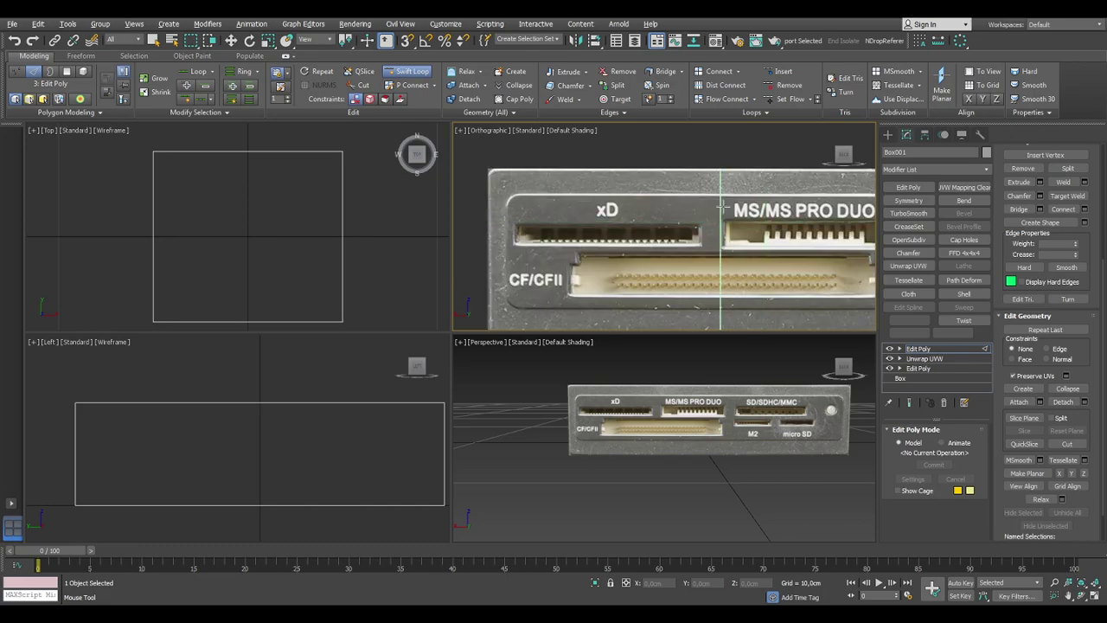
Try the orthographic projection in the perspective viewport while orbiting the box, and restore the perspective projection.
{"action": "middle_click_drag", "start_coordinate": [683, 457], "coordinate": [649, 463]}
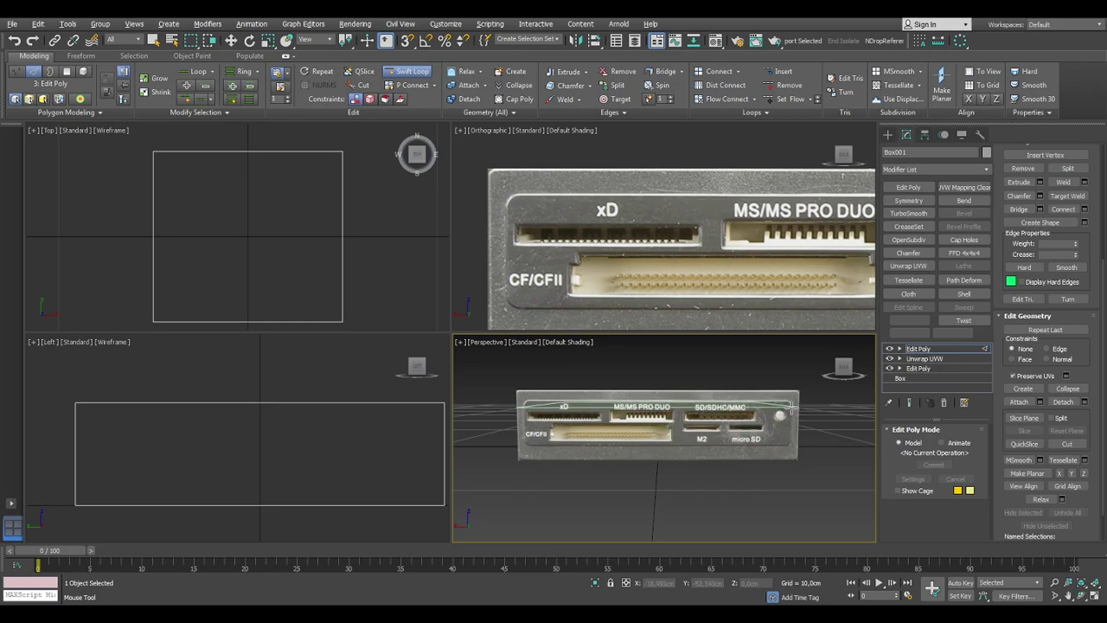
{"action": "middle_click_drag", "start_coordinate": [708, 407], "coordinate": [715, 419]}
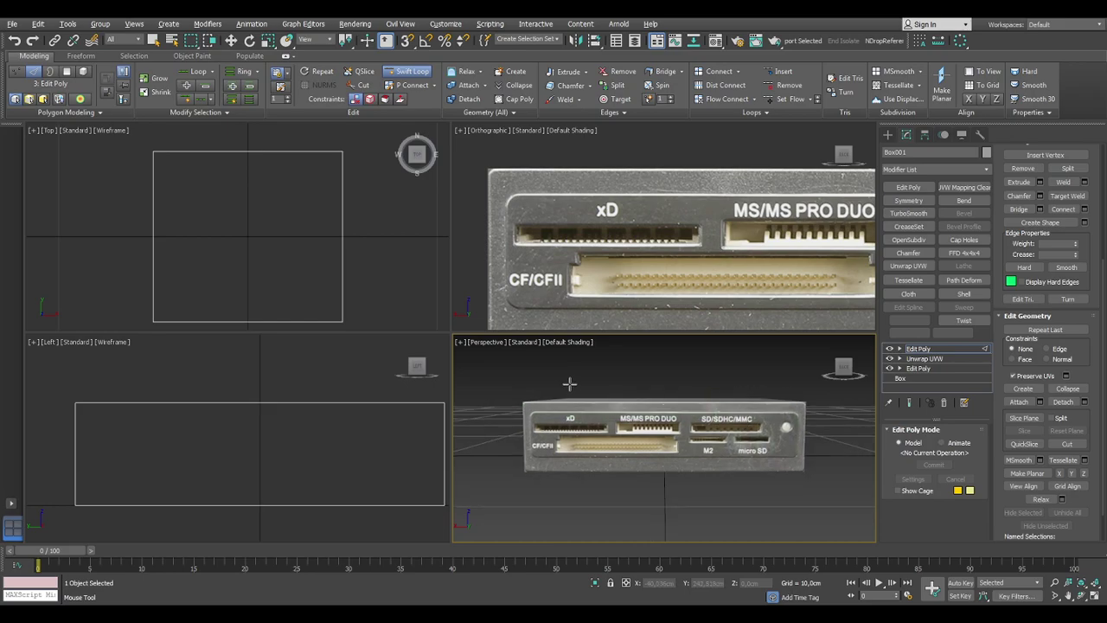
{"action": "left_click", "coordinate": [492, 343]}
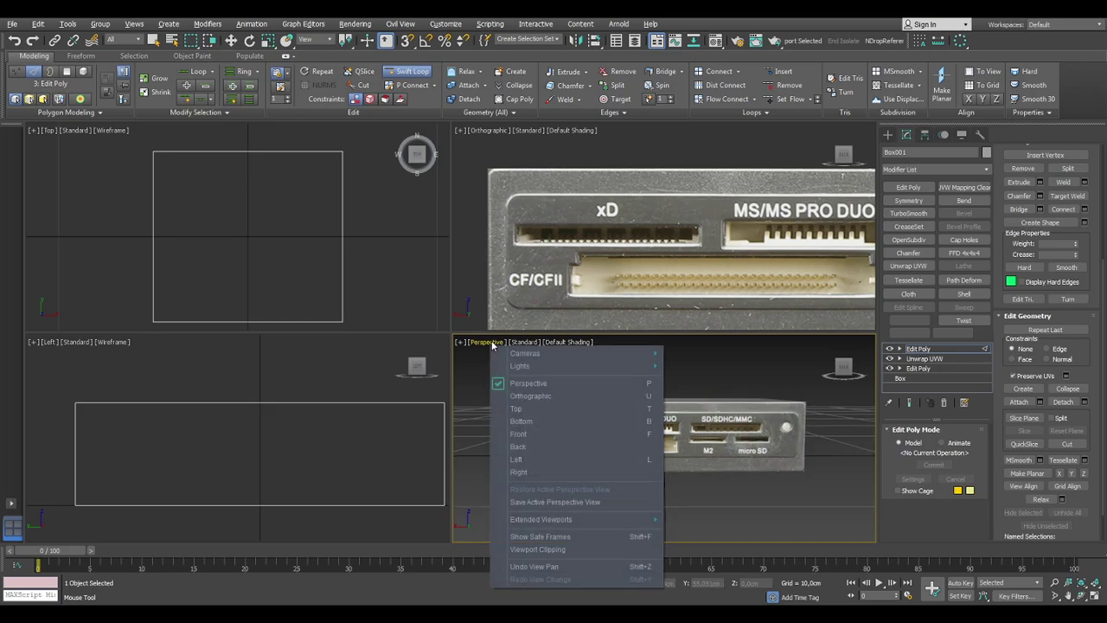
{"action": "left_click", "coordinate": [542, 397]}
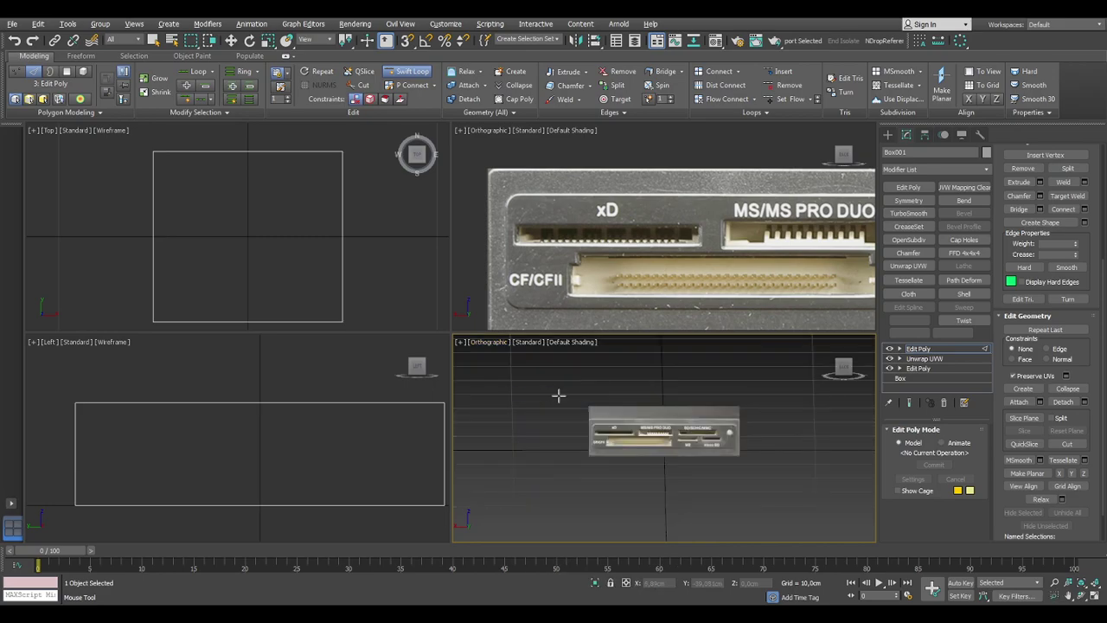
{"action": "middle_click_drag", "start_coordinate": [557, 392], "coordinate": [624, 336], "text": "alt"}
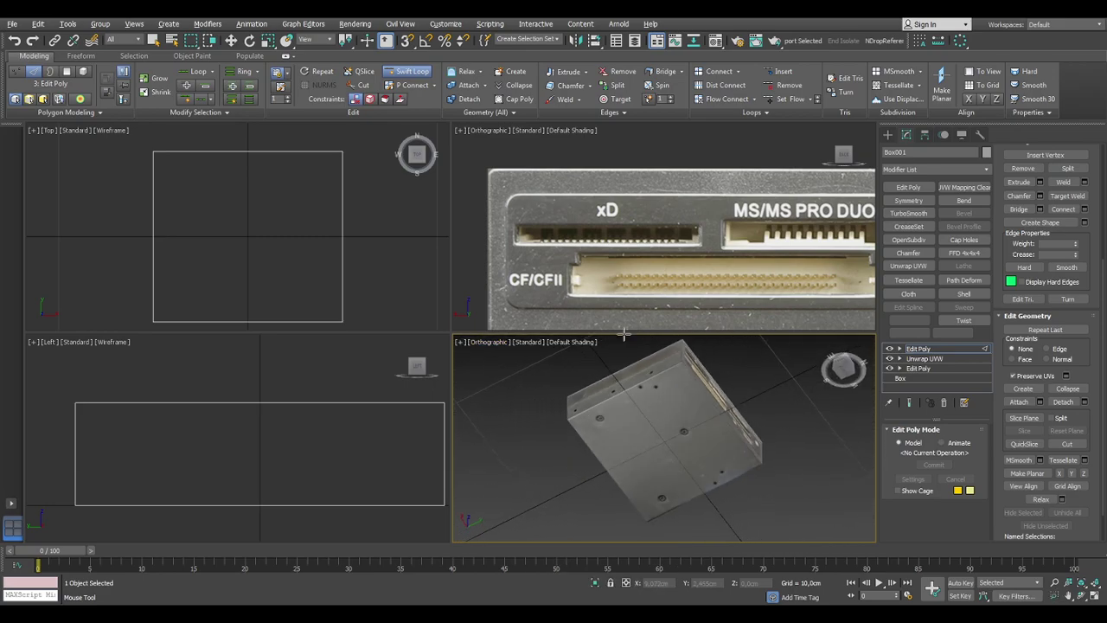
{"action": "middle_click_drag", "start_coordinate": [647, 384], "coordinate": [568, 416], "text": "alt"}
{"action": "key", "text": "alt+w"}
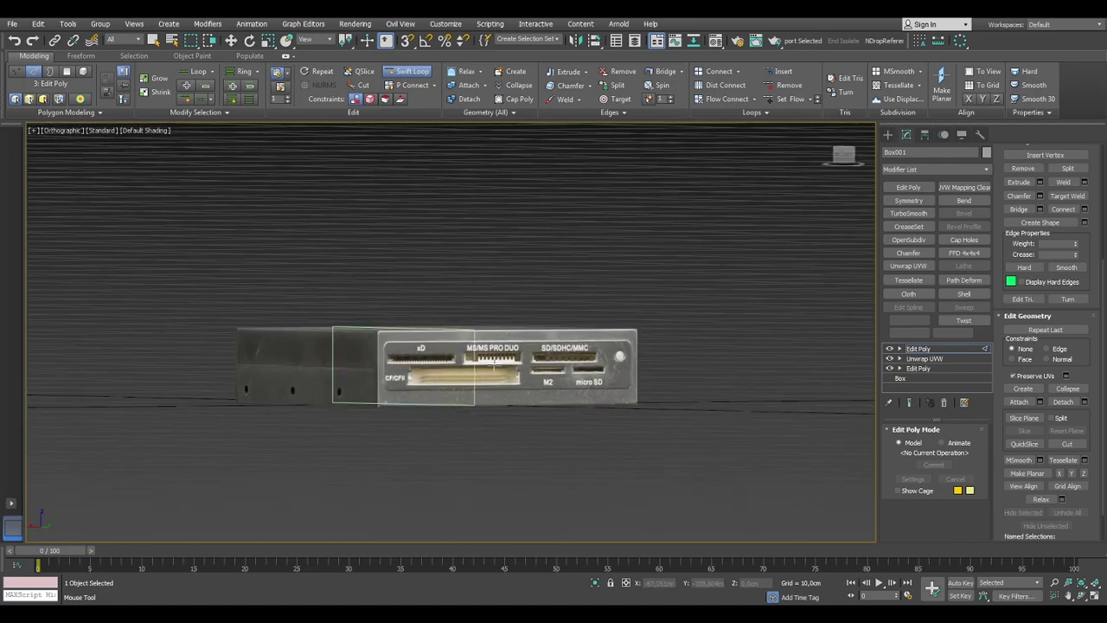
{"action": "left_click", "coordinate": [63, 132]}
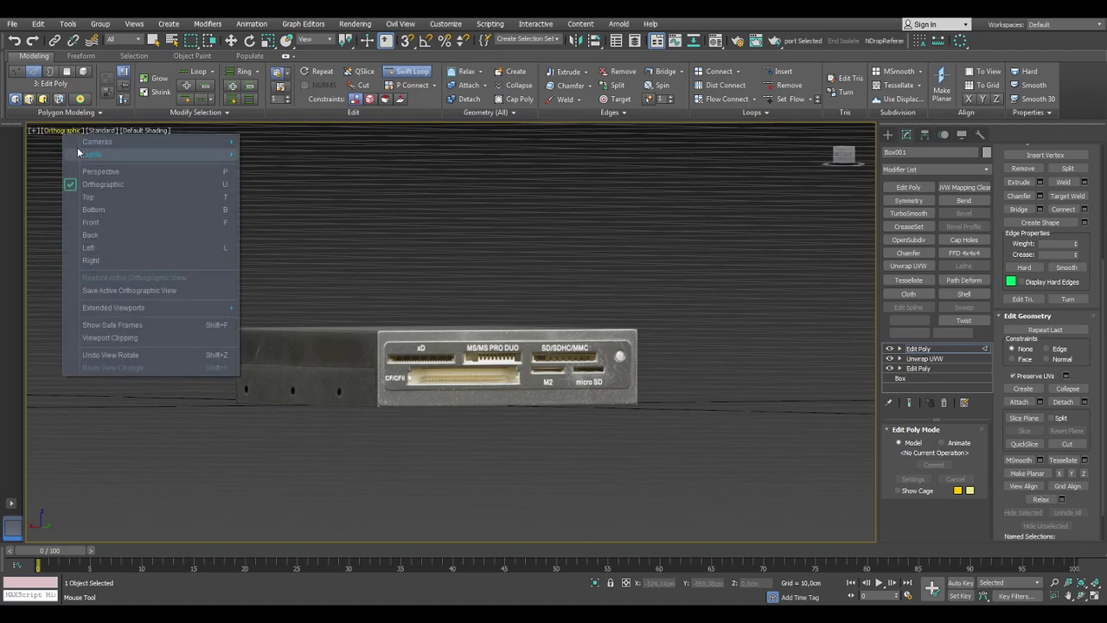
{"action": "left_click", "coordinate": [86, 174]}
{"action": "middle_click_drag", "start_coordinate": [366, 272], "coordinate": [496, 313], "text": "alt"}
{"action": "scroll", "coordinate": [352, 335], "scroll_direction": "down", "scroll_amount": 4}
{"action": "scroll", "coordinate": [552, 377], "scroll_direction": "up", "scroll_amount": 2}
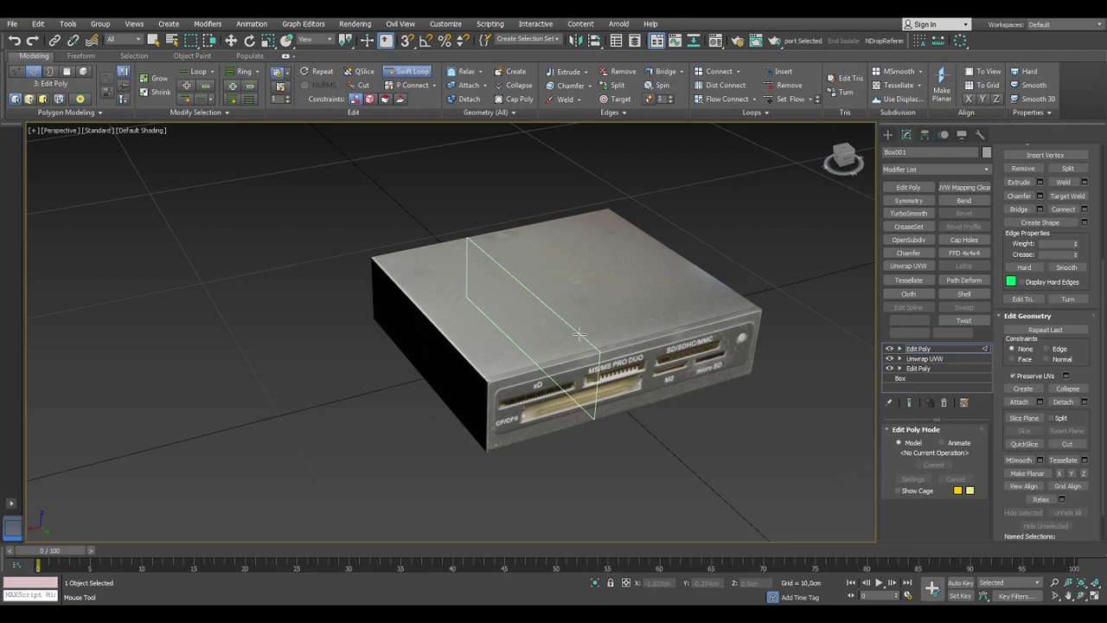
{"action": "middle_click_drag", "start_coordinate": [532, 392], "coordinate": [502, 385]}
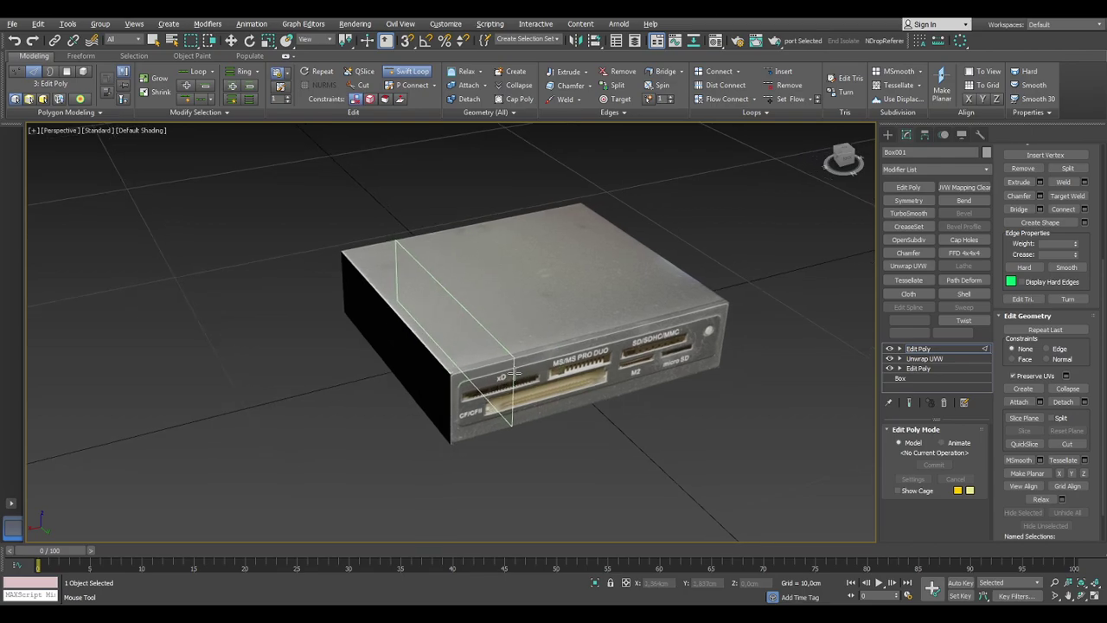
In the maximized orthographic front view, insert horizontal edge loops along the xD slot's upper and lower edges and display edged faces.
{"action": "key", "text": "alt+w"}
{"action": "key", "text": "alt+w"}
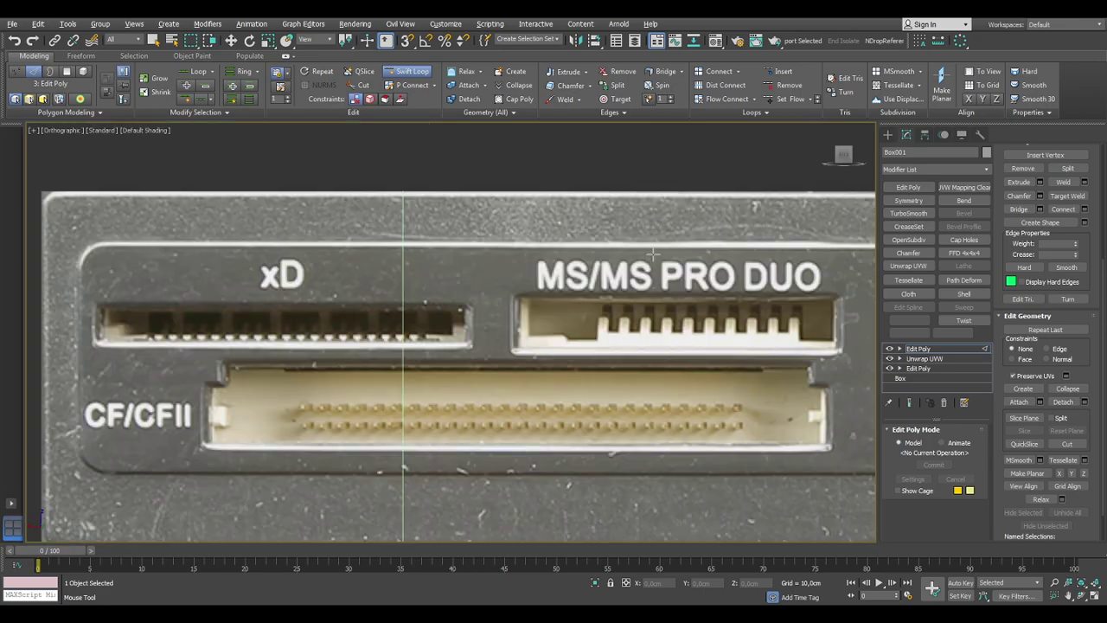
{"action": "scroll", "coordinate": [524, 275], "scroll_direction": "down", "scroll_amount": 4}
{"action": "scroll", "coordinate": [522, 275], "scroll_direction": "up", "scroll_amount": 4}
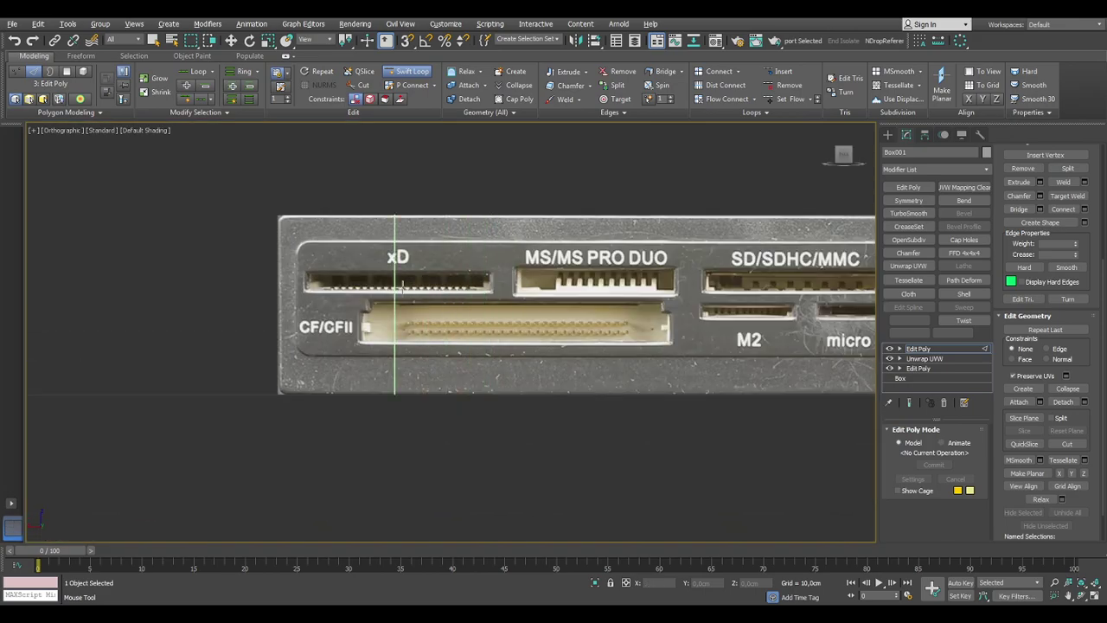
{"action": "left_click", "coordinate": [297, 273]}
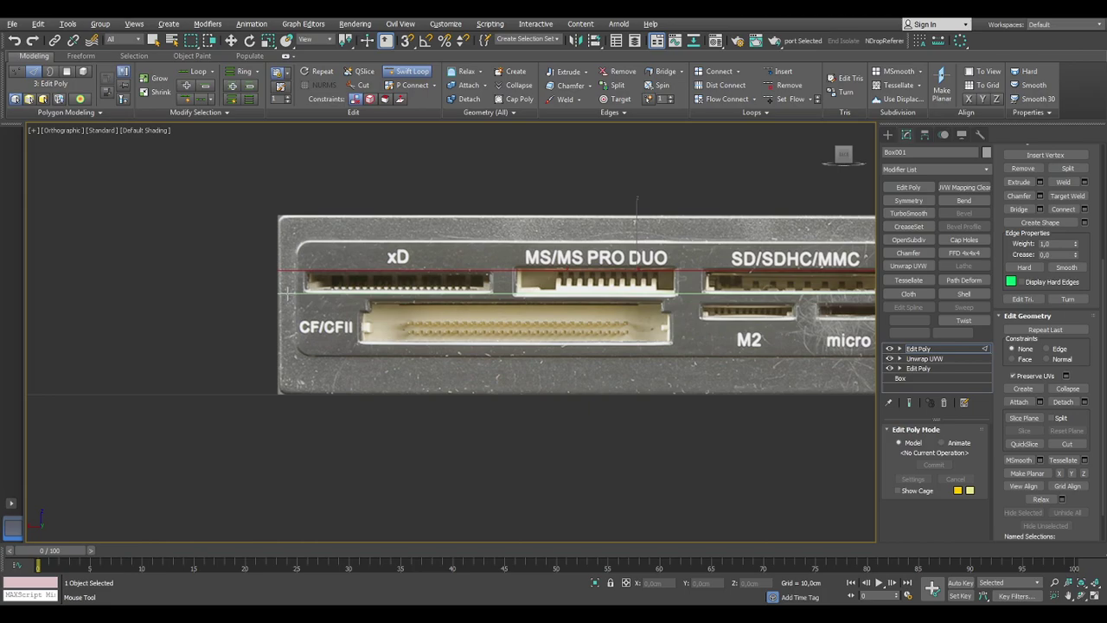
{"action": "left_click", "coordinate": [289, 293]}
{"action": "key", "text": "F4"}
Insert horizontal edge loops along the CF/CFII slot's lower edge and just above its upper edge.
{"action": "middle_click_drag", "start_coordinate": [406, 293], "coordinate": [274, 294]}
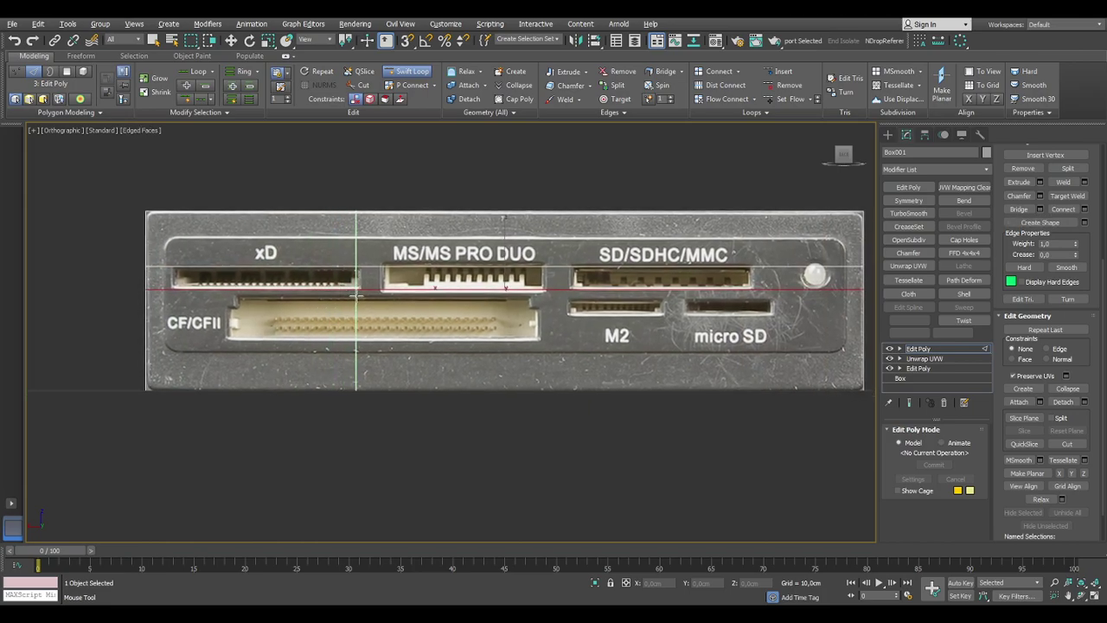
{"action": "left_click", "coordinate": [161, 340]}
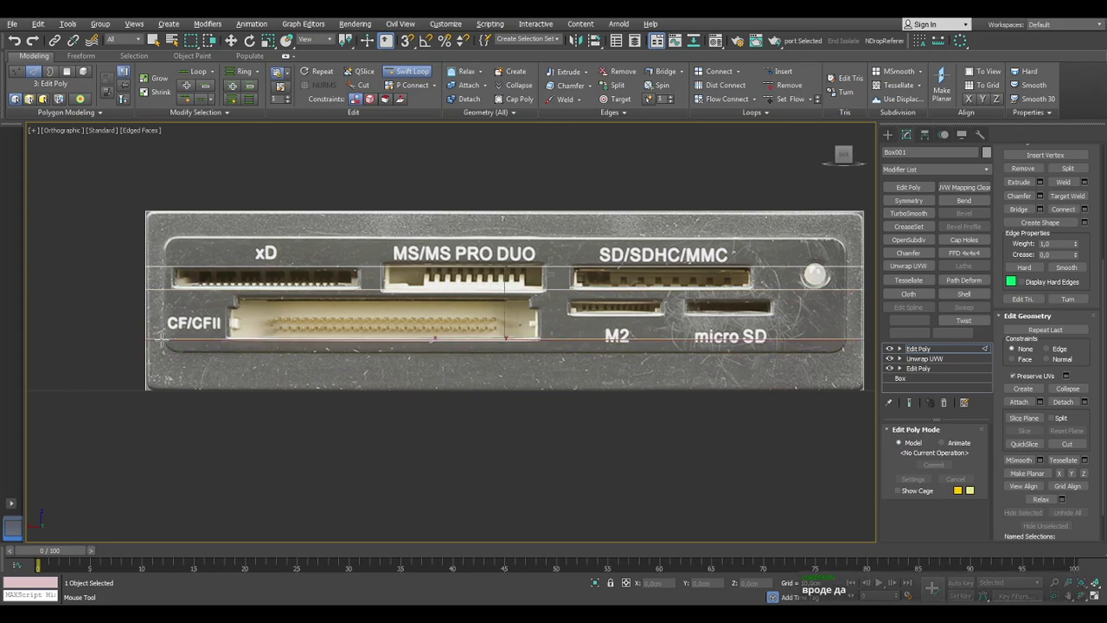
{"action": "left_click", "coordinate": [145, 295]}
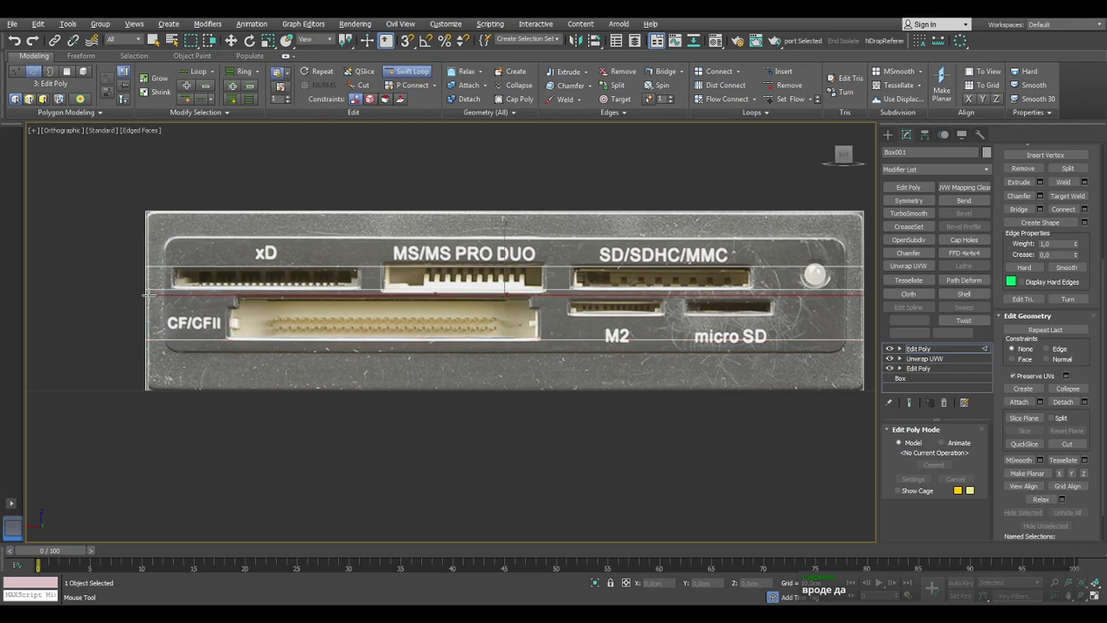
{"action": "middle_click_drag", "start_coordinate": [602, 320], "coordinate": [505, 302]}
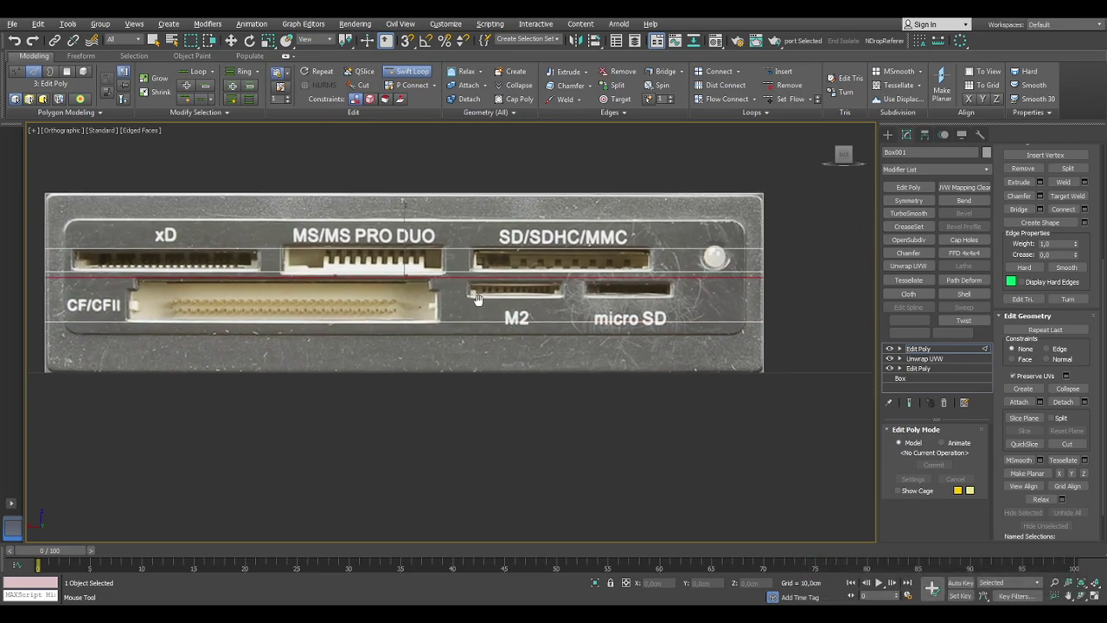
{"action": "scroll", "coordinate": [475, 285], "scroll_direction": "up", "scroll_amount": 4}
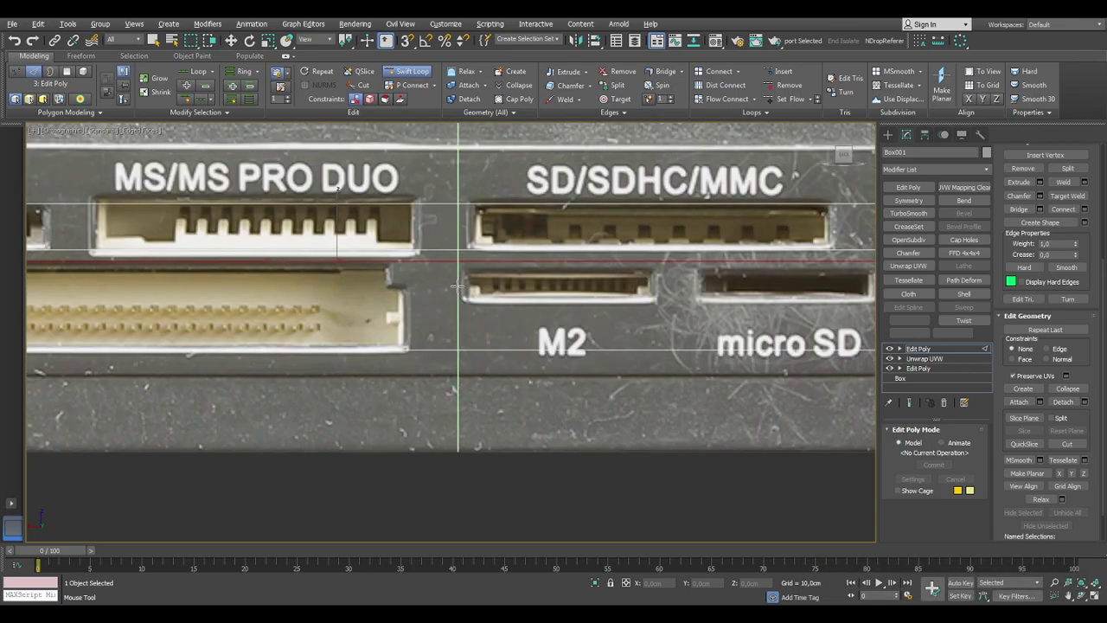
Insert vertical edge loops at both ends of the SD/SDHC/MMC slot and a horizontal loop along the M2 and micro SD slots' lower edge.
{"action": "left_click", "coordinate": [466, 285]}
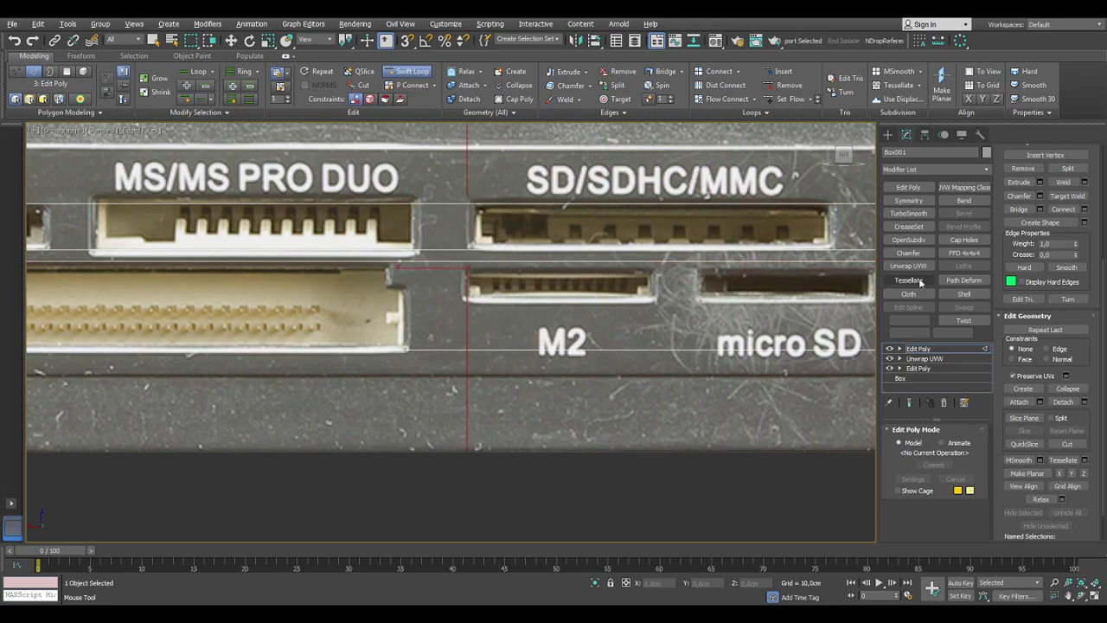
{"action": "middle_click_drag", "start_coordinate": [835, 273], "coordinate": [673, 302]}
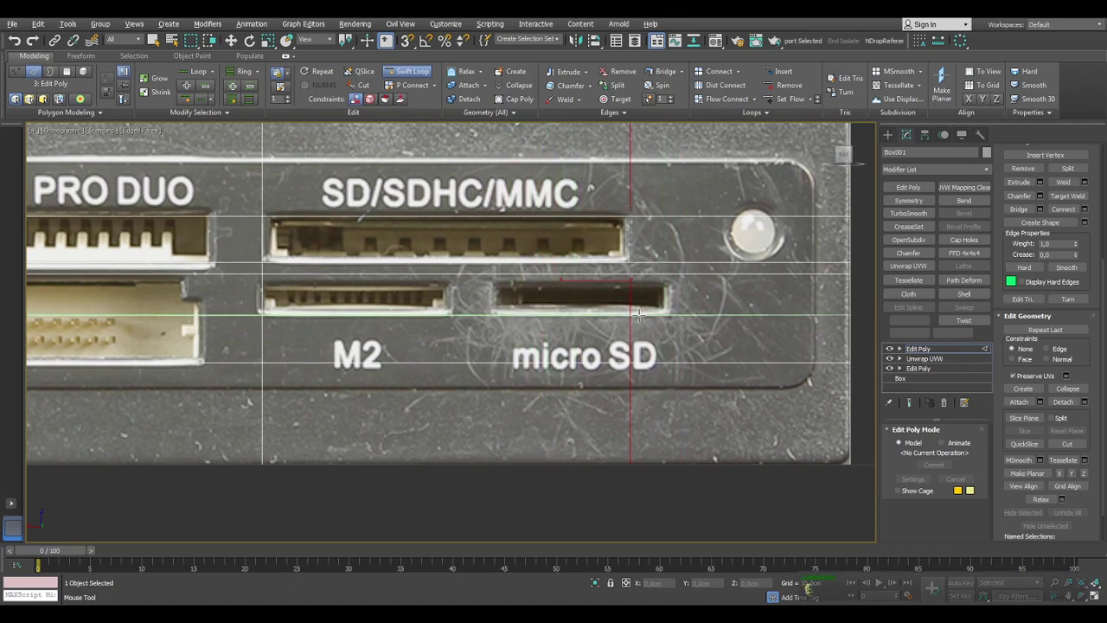
{"action": "left_click", "coordinate": [638, 314]}
Insert a vertical edge loop at the left end of the CF/CFII slot.
{"action": "middle_click_drag", "start_coordinate": [401, 321], "coordinate": [870, 357]}
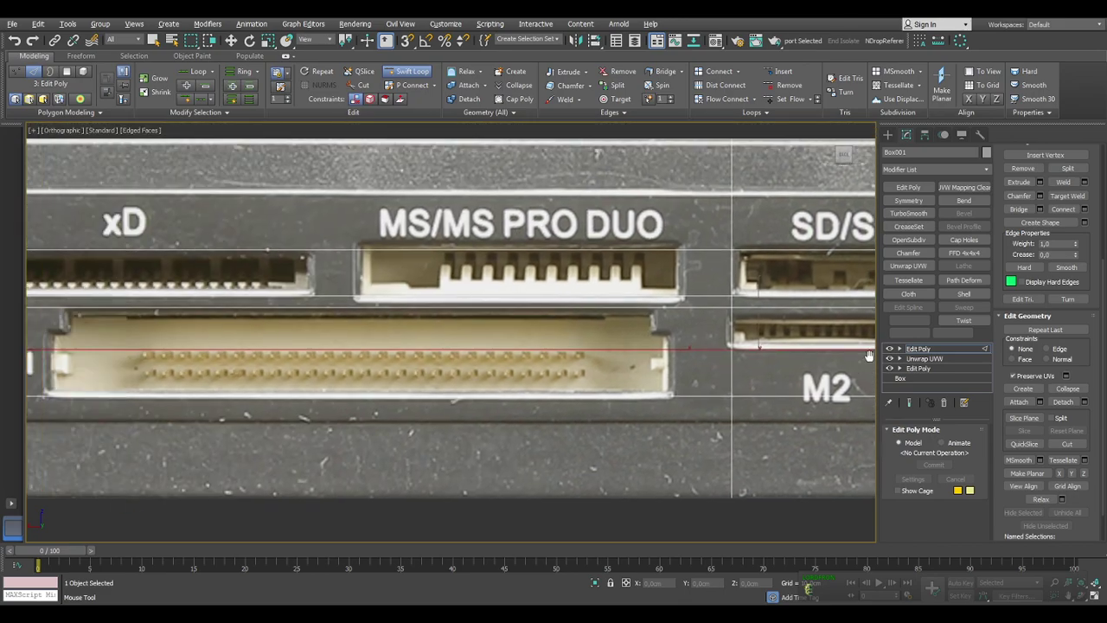
{"action": "scroll", "coordinate": [645, 348], "scroll_direction": "down", "scroll_amount": 4}
{"action": "scroll", "coordinate": [511, 364], "scroll_direction": "up", "scroll_amount": 2}
{"action": "scroll", "coordinate": [337, 365], "scroll_direction": "up", "scroll_amount": 1}
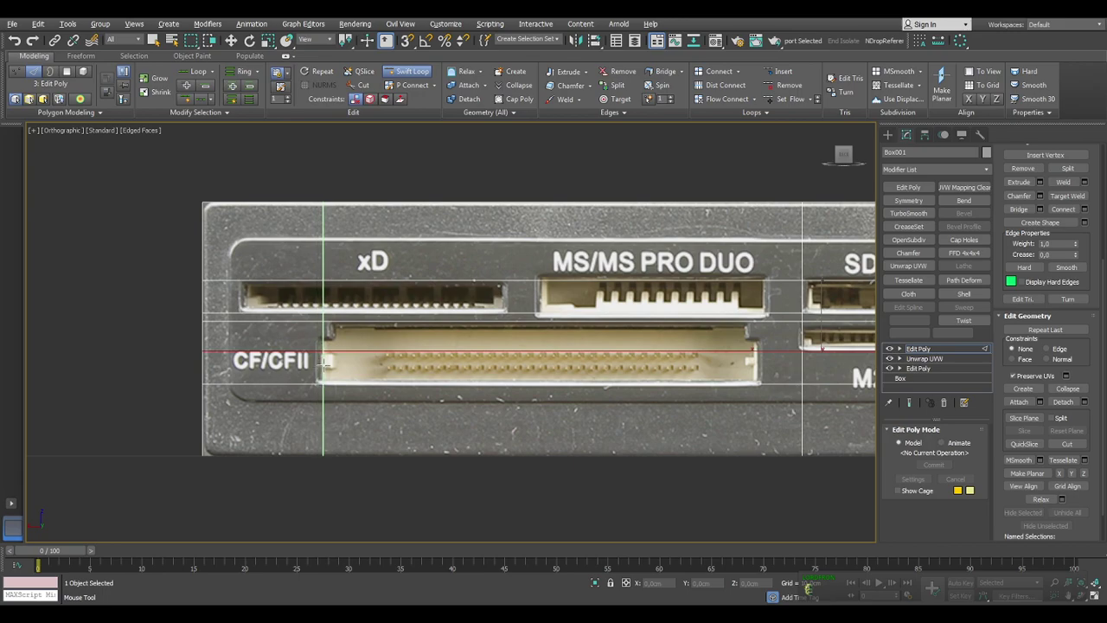
{"action": "middle_click_drag", "start_coordinate": [321, 369], "coordinate": [329, 346]}
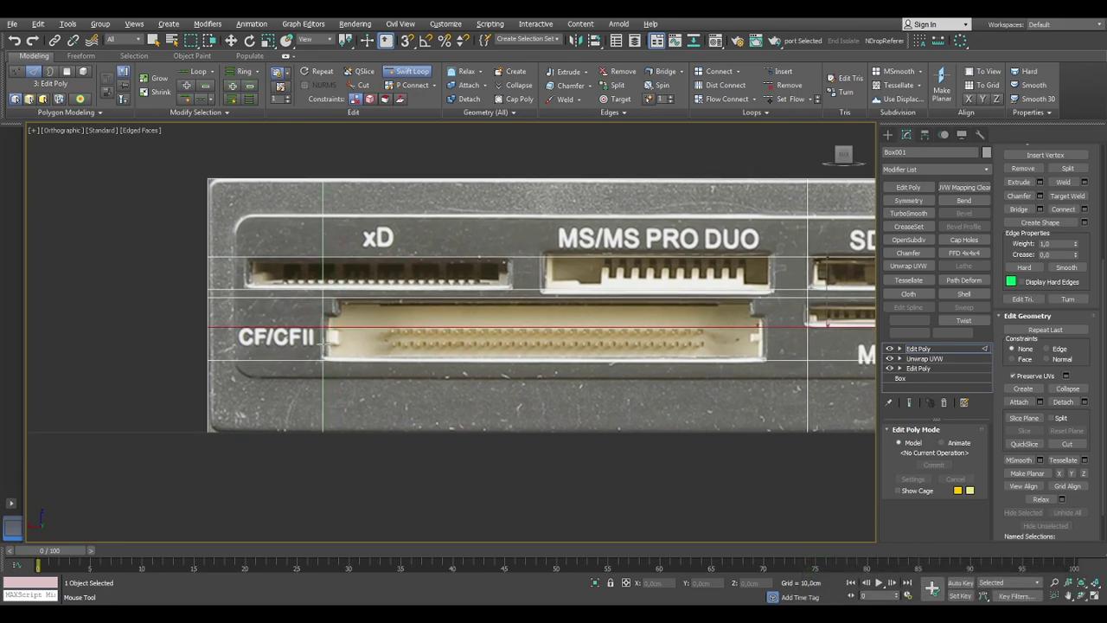
{"action": "middle_click_drag", "start_coordinate": [290, 345], "coordinate": [281, 345]}
{"action": "scroll", "coordinate": [310, 344], "scroll_direction": "up", "scroll_amount": 2}
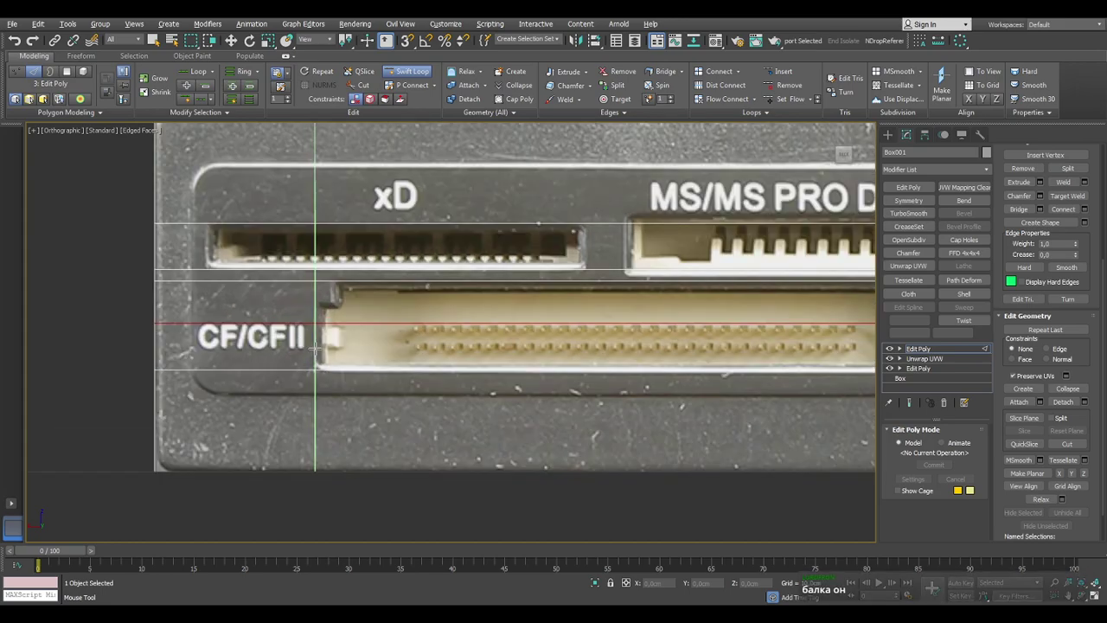
{"action": "left_click", "coordinate": [316, 349]}
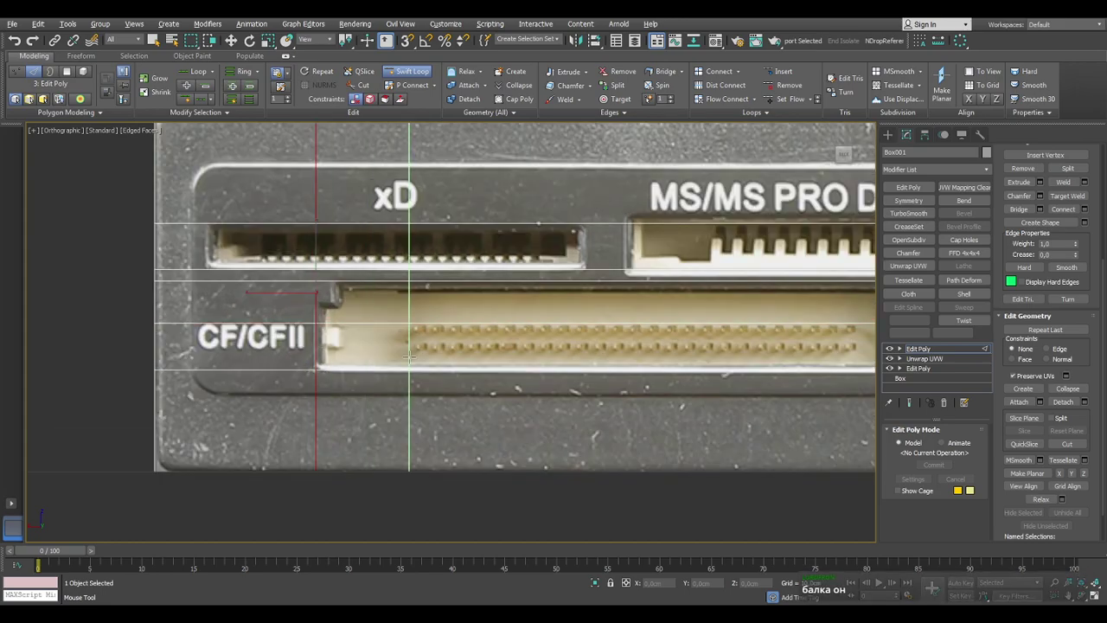
Insert vertical edge loops at both ends of the xD slot and at the left end of the MS/MS PRO DUO slot.
{"action": "scroll", "coordinate": [371, 350], "scroll_direction": "up", "scroll_amount": 2}
{"action": "middle_click_drag", "start_coordinate": [510, 372], "coordinate": [272, 362]}
{"action": "scroll", "coordinate": [264, 357], "scroll_direction": "down", "scroll_amount": 4}
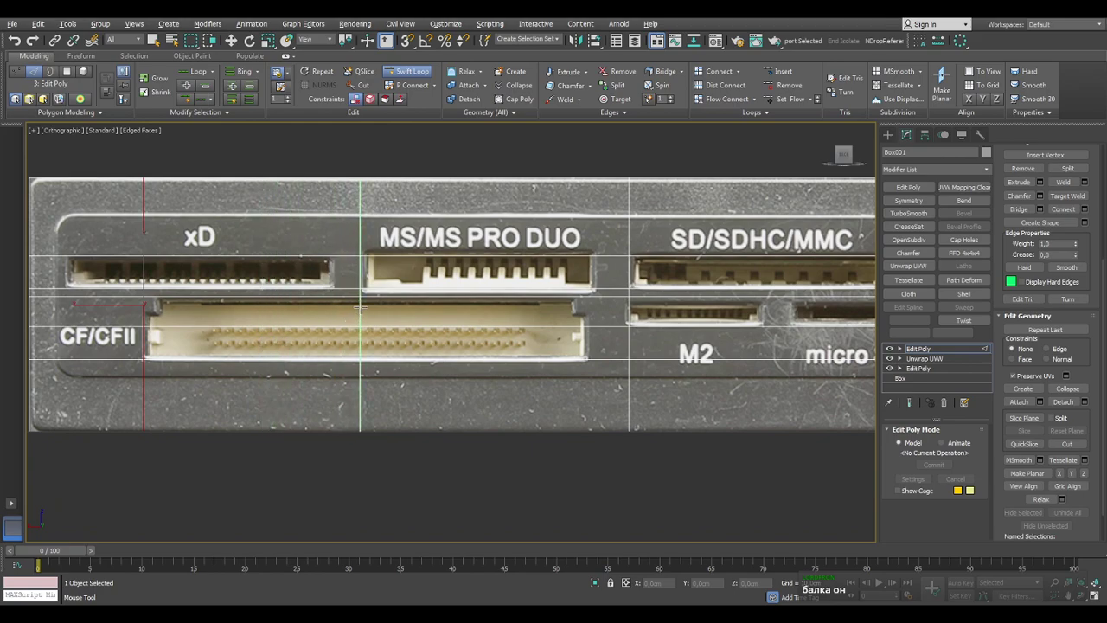
{"action": "middle_click_drag", "start_coordinate": [430, 311], "coordinate": [673, 341]}
{"action": "scroll", "coordinate": [590, 308], "scroll_direction": "up", "scroll_amount": 2}
{"action": "left_click", "coordinate": [579, 306]}
{"action": "left_click", "coordinate": [617, 307]}
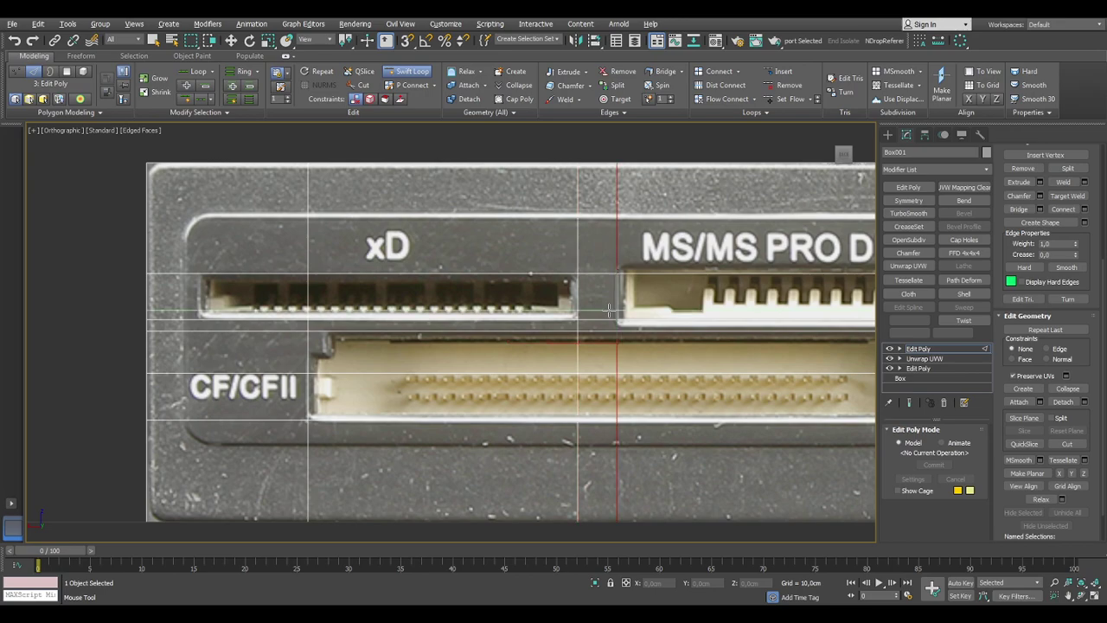
{"action": "left_click", "coordinate": [198, 308]}
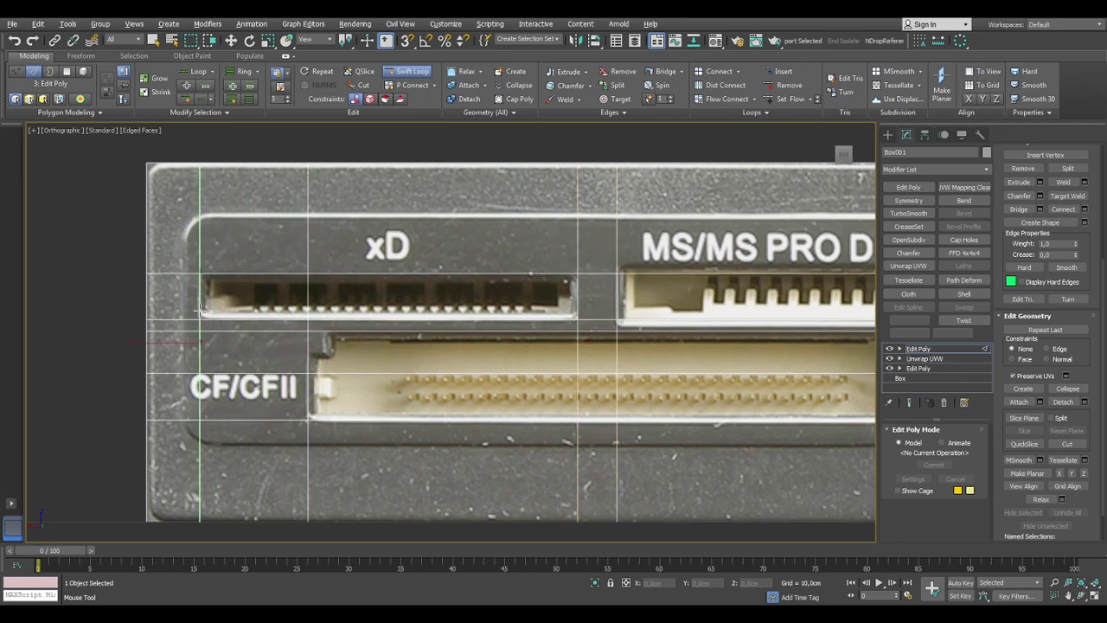
Insert vertical edge loops at the CF/CFII slot's right end, the micro SD slot's left end and the M2 slot's right end.
{"action": "middle_click_drag", "start_coordinate": [651, 355], "coordinate": [132, 337]}
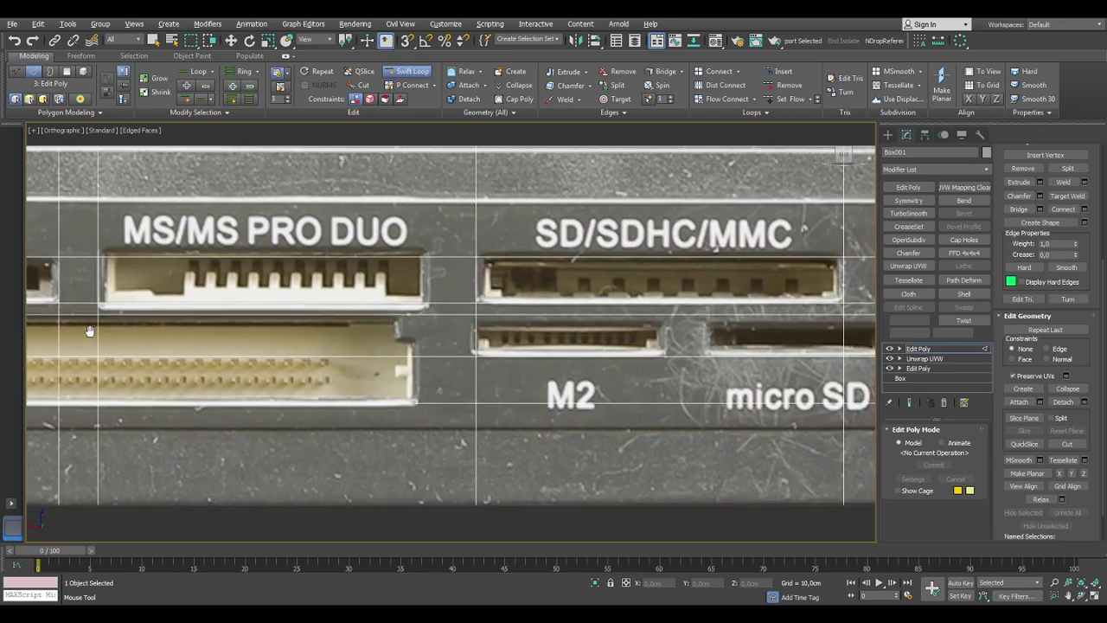
{"action": "left_click", "coordinate": [418, 403]}
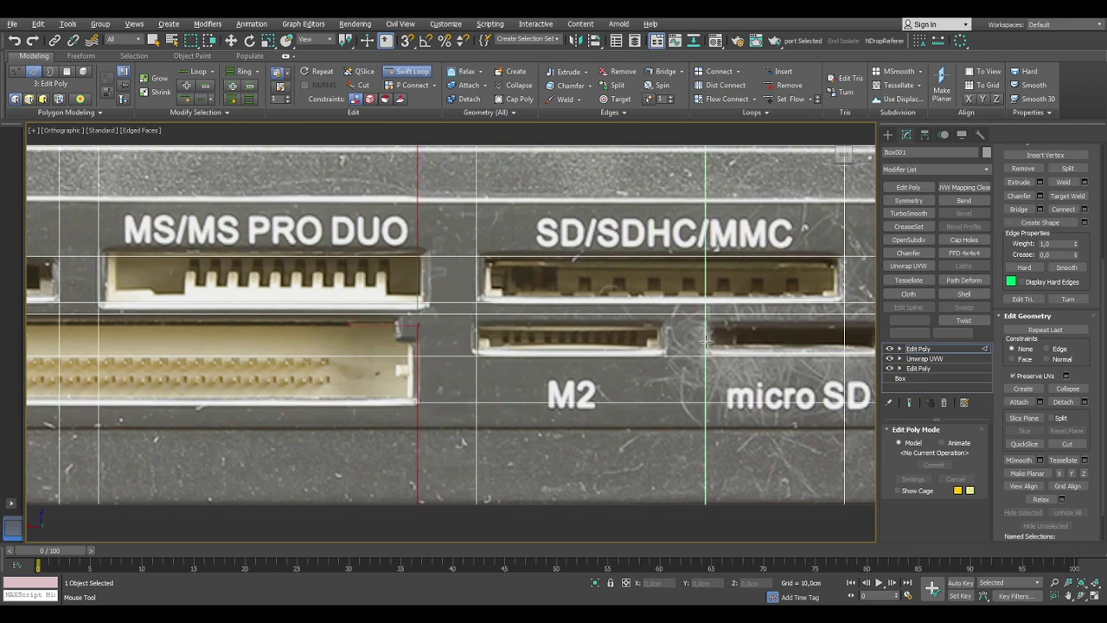
{"action": "middle_click_drag", "start_coordinate": [708, 354], "coordinate": [555, 315]}
{"action": "left_click", "coordinate": [513, 315]}
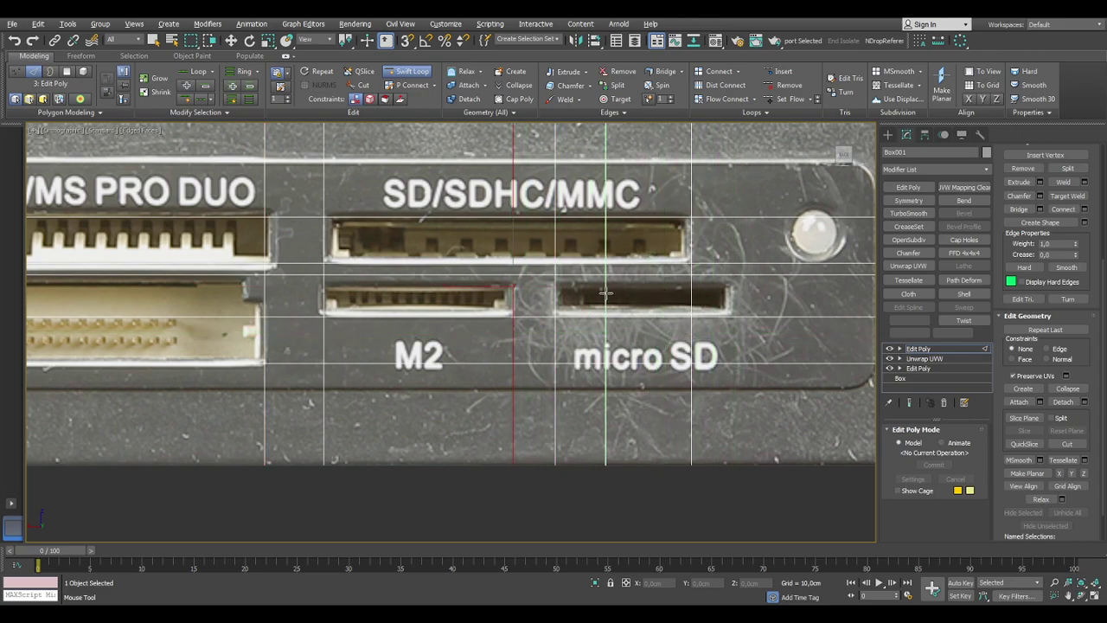
Move the right edge beside the micro SD slot out to the slot's end and lower its top edge onto the slot's upper border.
{"action": "key", "text": "w"}
{"action": "middle_click_drag", "start_coordinate": [697, 314], "coordinate": [551, 321]}
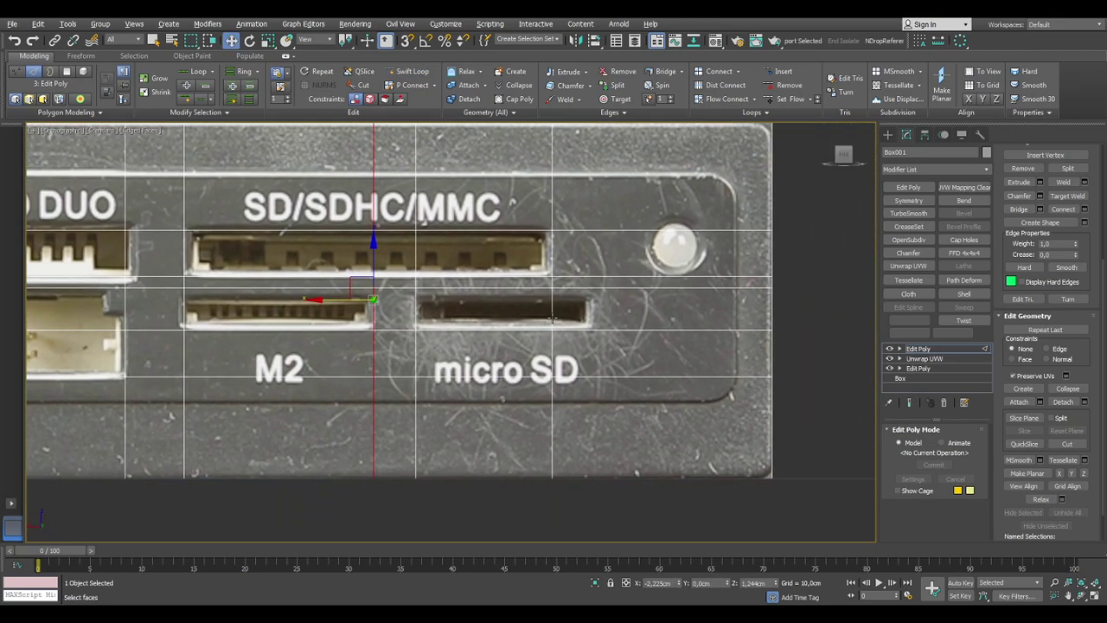
{"action": "left_click", "coordinate": [551, 313]}
{"action": "left_click_drag", "start_coordinate": [496, 307], "coordinate": [535, 310]}
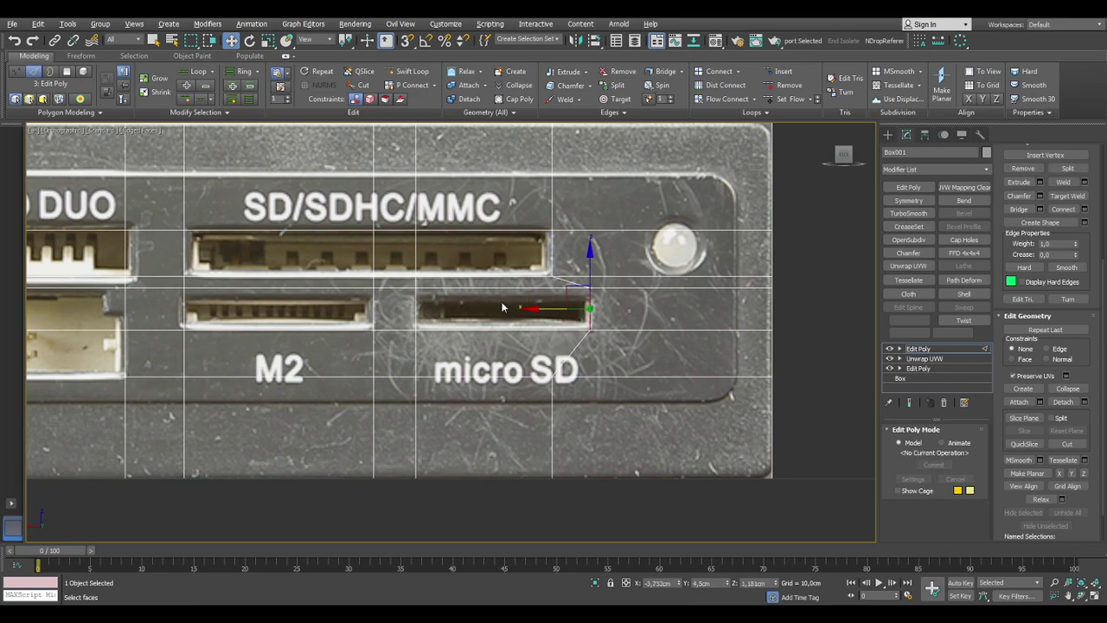
{"action": "left_click", "coordinate": [510, 287]}
{"action": "left_click_drag", "start_coordinate": [503, 246], "coordinate": [502, 255]}
Lower the edge above the M2 slot onto the slot's upper border.
{"action": "middle_click_drag", "start_coordinate": [675, 323], "coordinate": [724, 324]}
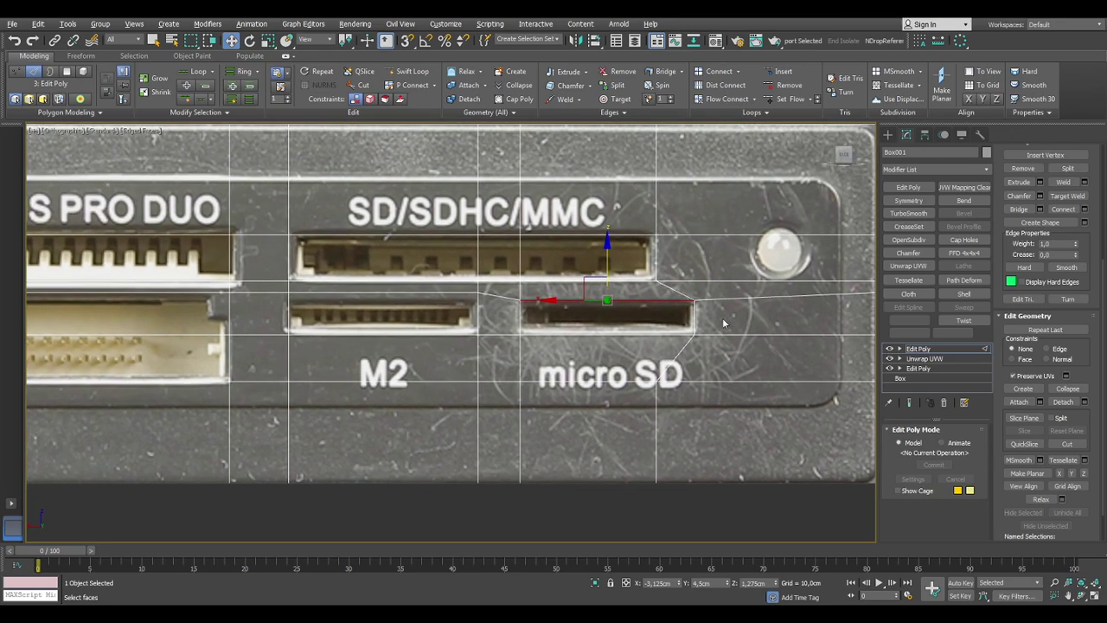
{"action": "left_click", "coordinate": [446, 291]}
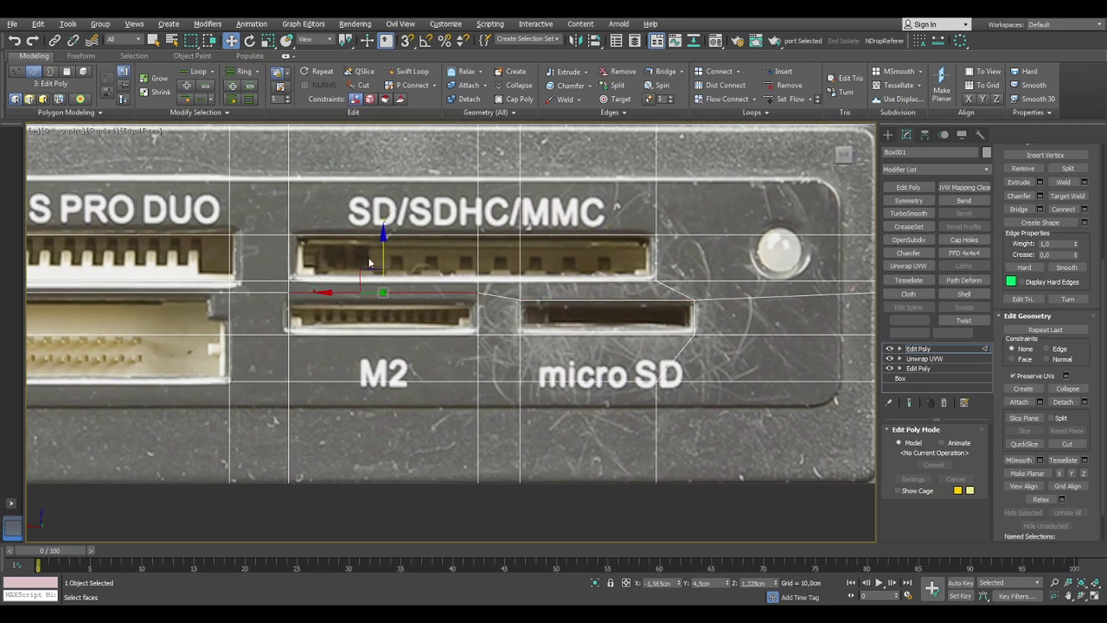
{"action": "left_click_drag", "start_coordinate": [384, 243], "coordinate": [385, 248]}
Move the right, upper and lower edges around the MS/MS PRO DUO slot outward to match the slot's borders.
{"action": "middle_click_drag", "start_coordinate": [411, 287], "coordinate": [619, 327]}
{"action": "middle_click_drag", "start_coordinate": [333, 334], "coordinate": [484, 322]}
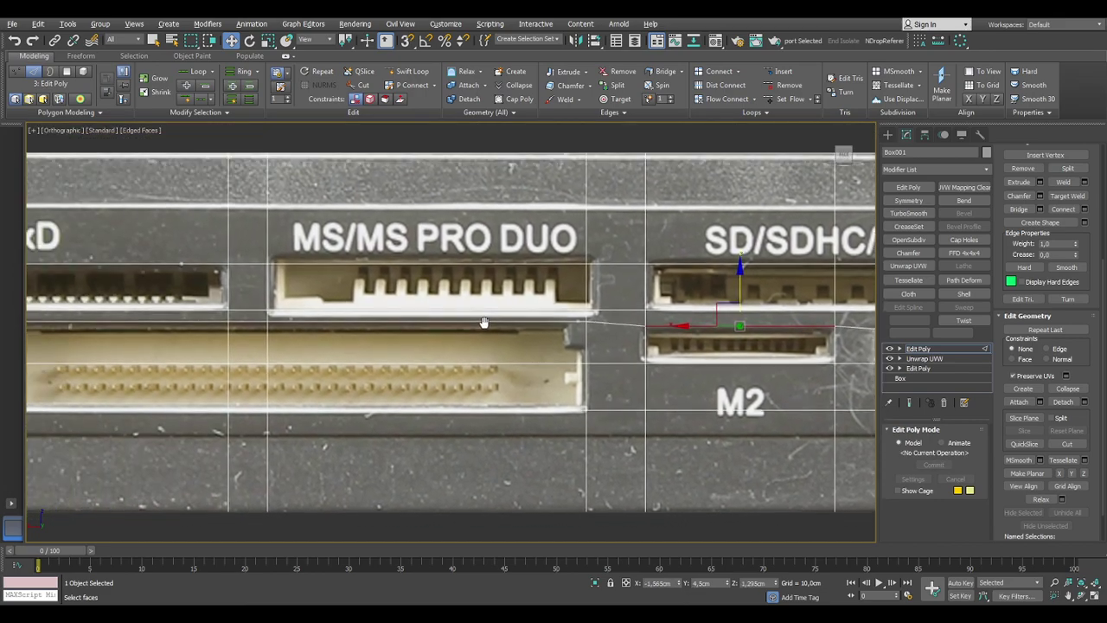
{"action": "left_click", "coordinate": [587, 287]}
{"action": "left_click_drag", "start_coordinate": [548, 288], "coordinate": [560, 288]}
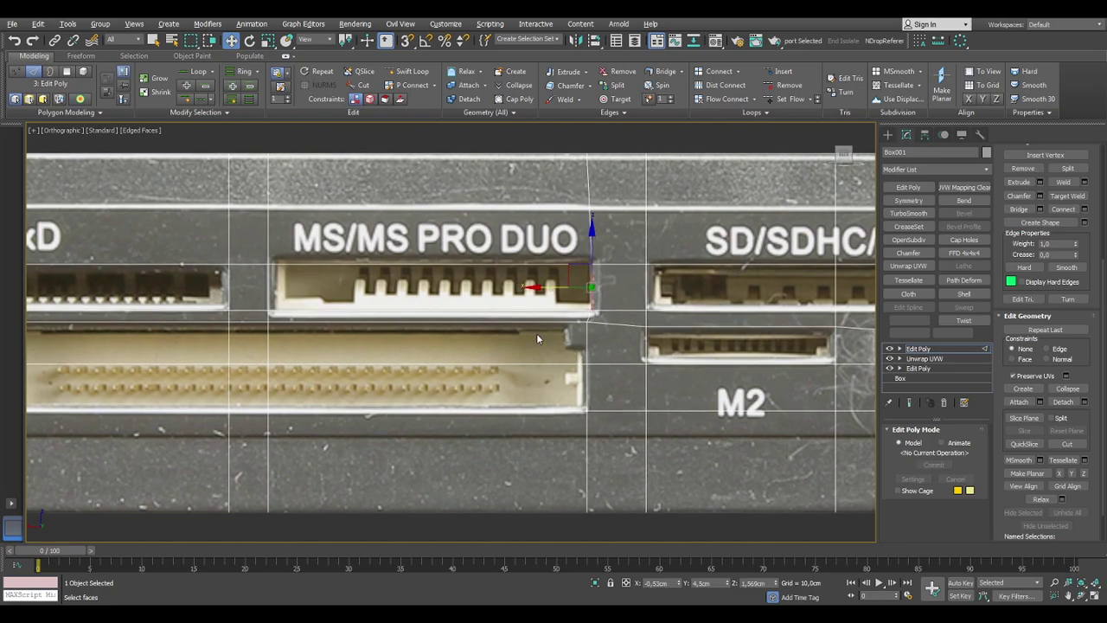
{"action": "middle_click_drag", "start_coordinate": [537, 338], "coordinate": [647, 378]}
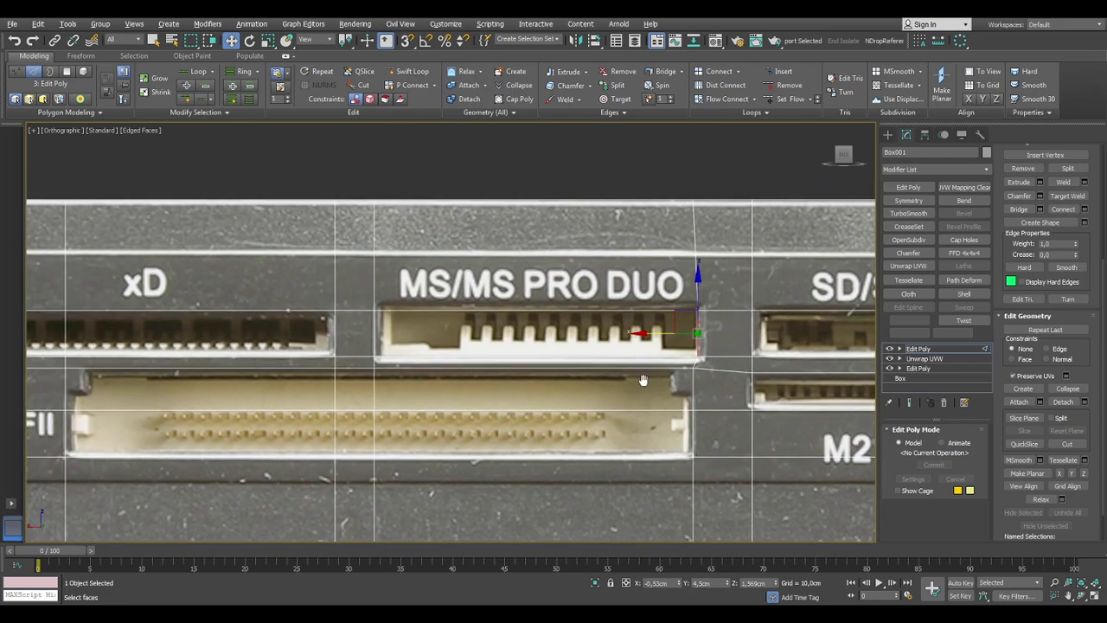
{"action": "left_click", "coordinate": [432, 310]}
{"action": "left_click_drag", "start_coordinate": [537, 270], "coordinate": [537, 267]}
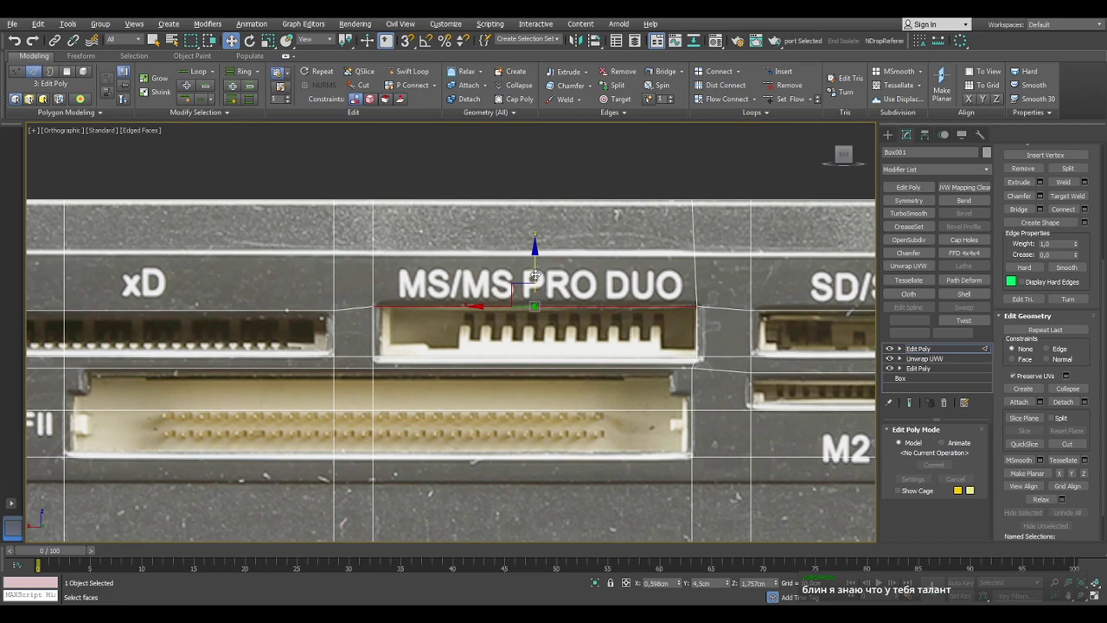
{"action": "middle_click_drag", "start_coordinate": [536, 345], "coordinate": [538, 286]}
{"action": "left_click", "coordinate": [532, 298]}
{"action": "left_click", "coordinate": [536, 265]}
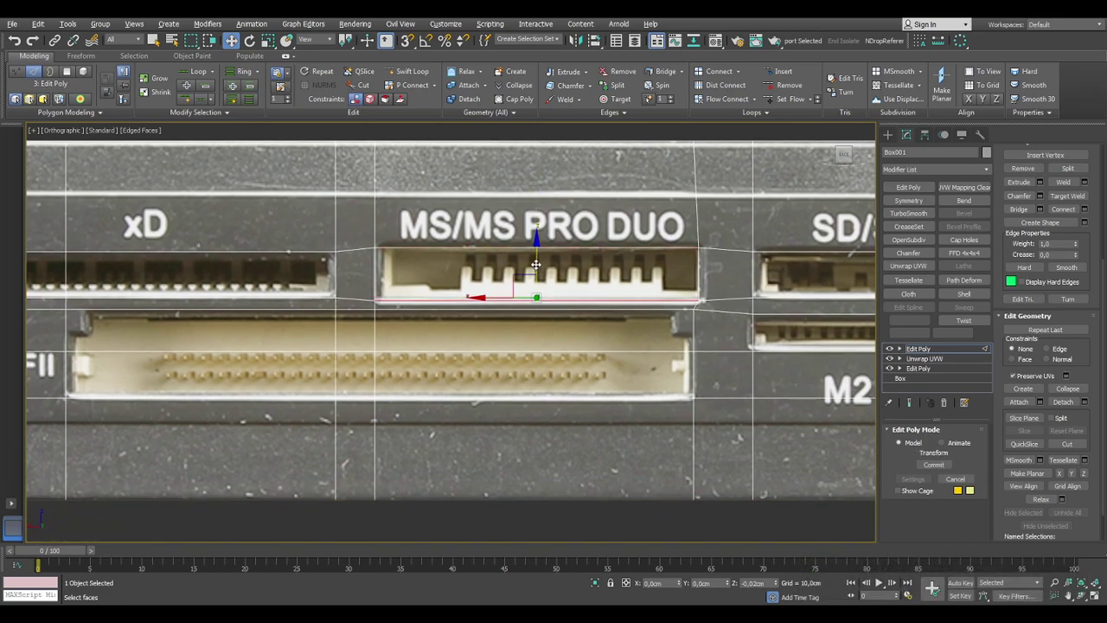
{"action": "left_click_drag", "start_coordinate": [537, 264], "coordinate": [536, 265]}
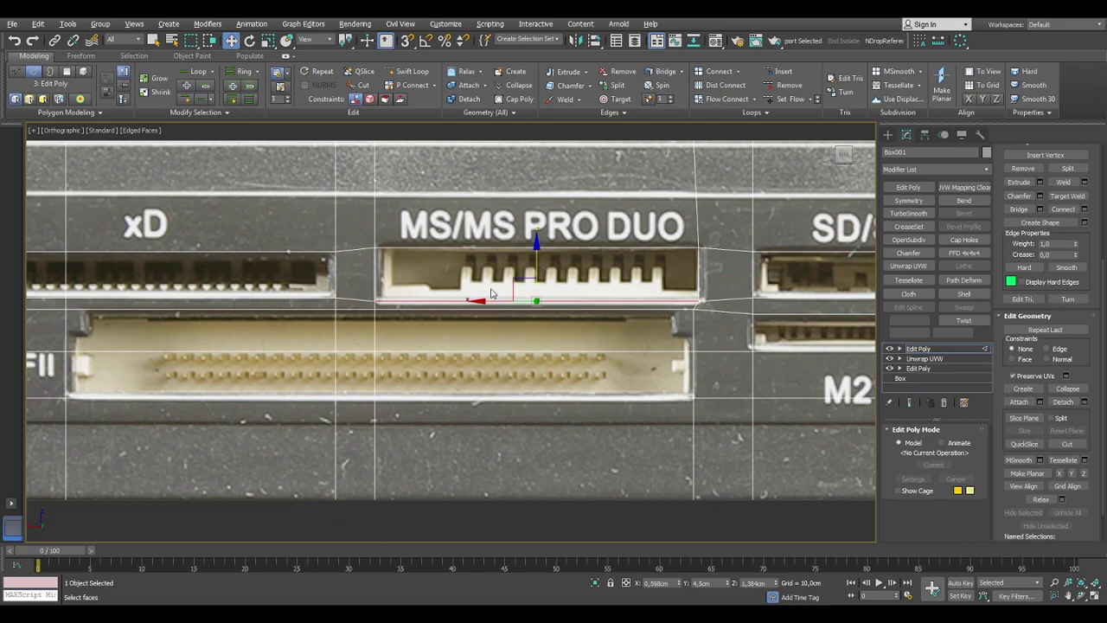
Insert a horizontal edge loop at the height of the CF/CFII slot's corner notches and vertical loops at the left and right notches.
{"action": "middle_click_drag", "start_coordinate": [480, 297], "coordinate": [571, 267]}
{"action": "mouse_move", "coordinate": [440, 306]}
{"action": "middle_mouse_down"}
{"action": "mouse_move", "coordinate": [514, 297]}
{"action": "mouse_move", "coordinate": [424, 292]}
{"action": "middle_mouse_up"}
{"action": "middle_click_drag", "start_coordinate": [562, 326], "coordinate": [595, 344]}
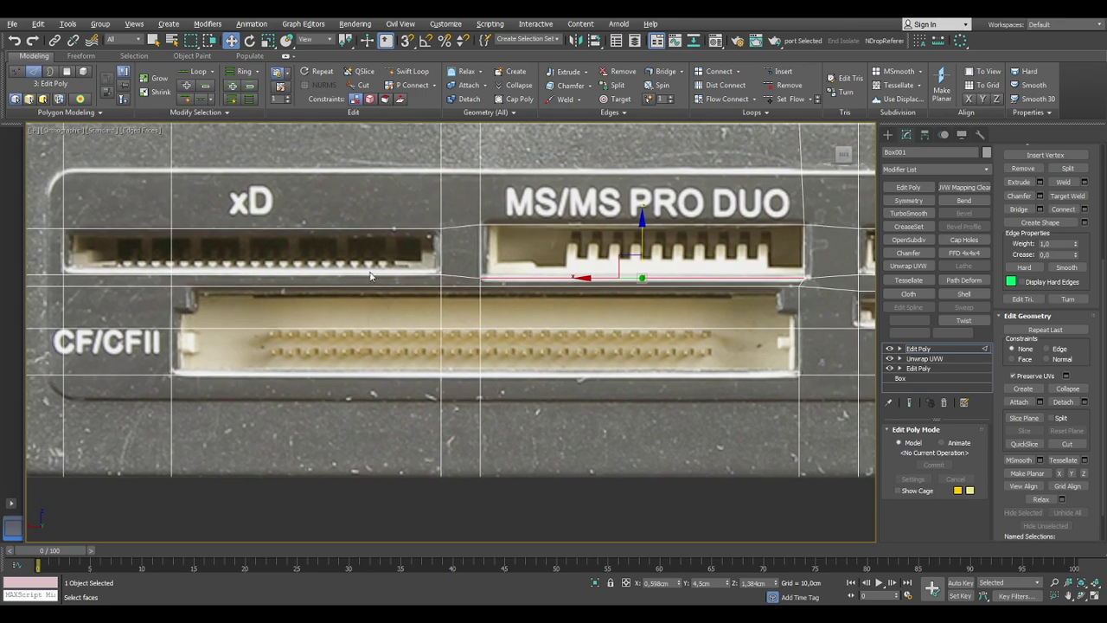
{"action": "middle_click_drag", "start_coordinate": [355, 266], "coordinate": [500, 305]}
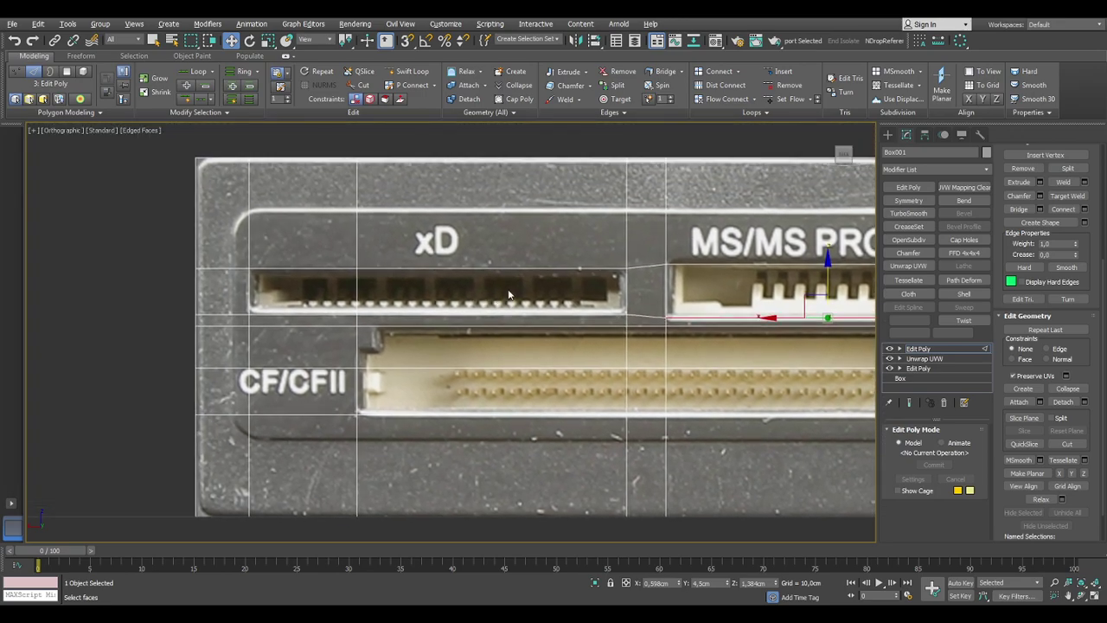
{"action": "middle_click_drag", "start_coordinate": [543, 354], "coordinate": [435, 314]}
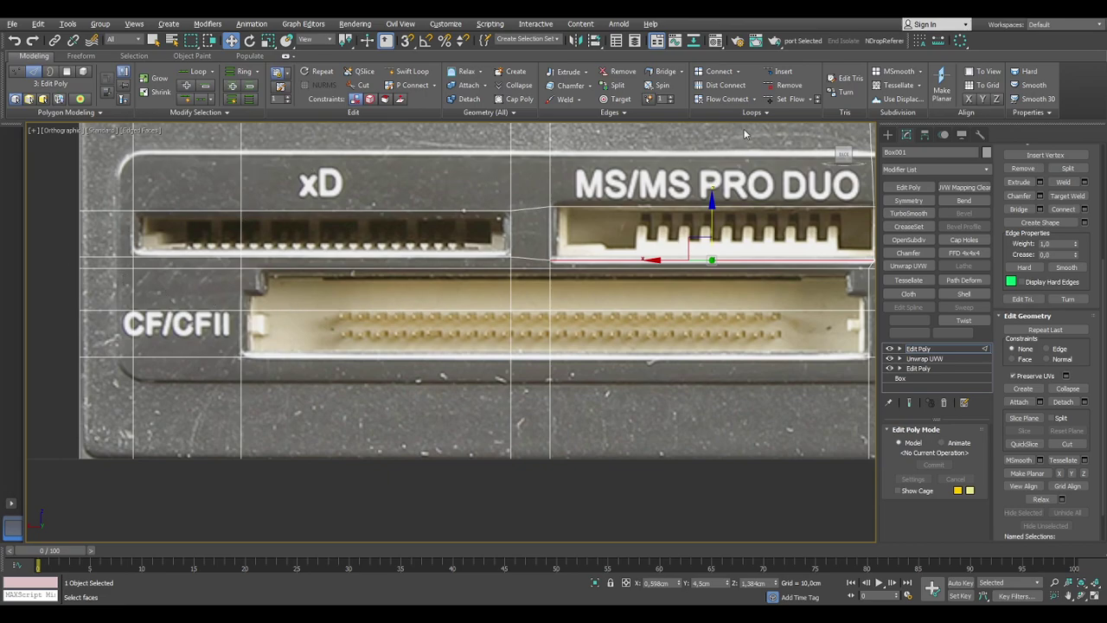
{"action": "left_click", "coordinate": [412, 71]}
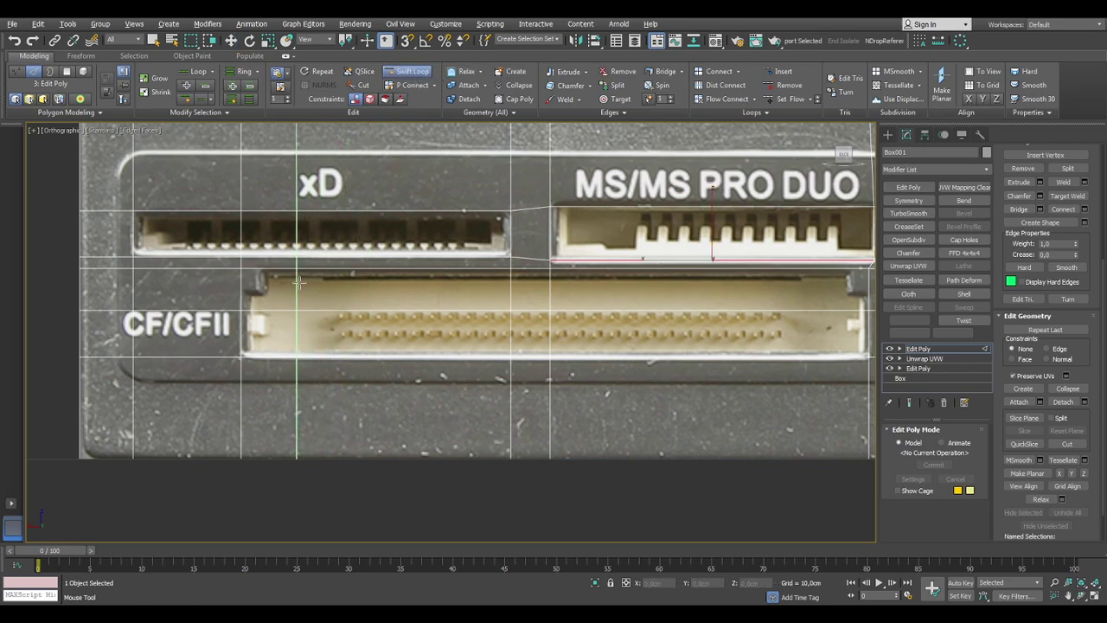
{"action": "left_click", "coordinate": [240, 291]}
{"action": "middle_click_drag", "start_coordinate": [351, 304], "coordinate": [303, 312]}
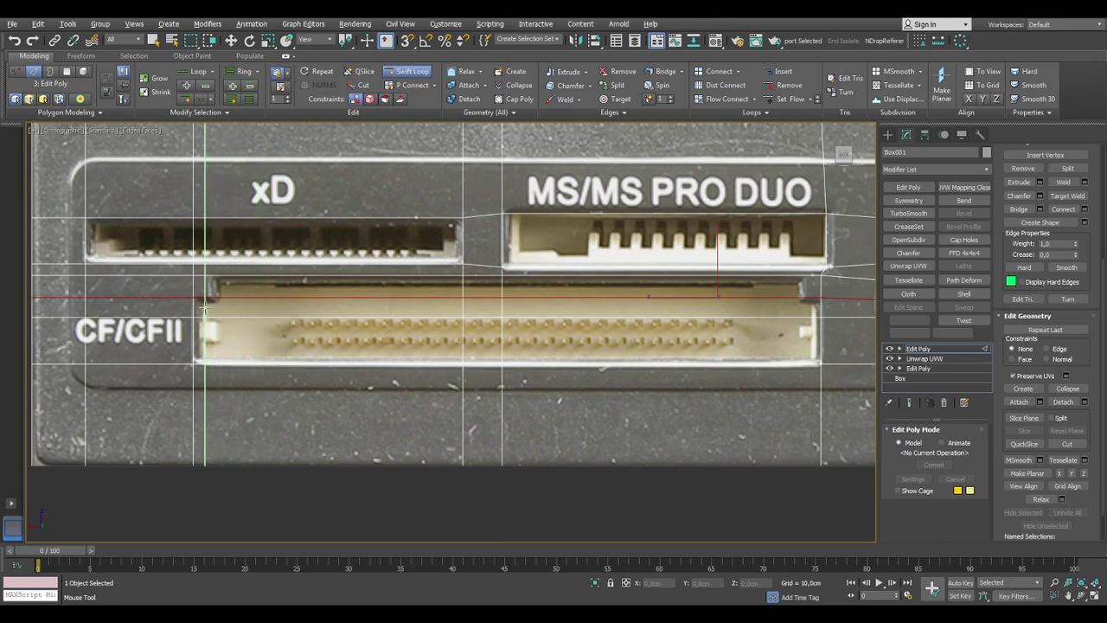
{"action": "left_click", "coordinate": [212, 312]}
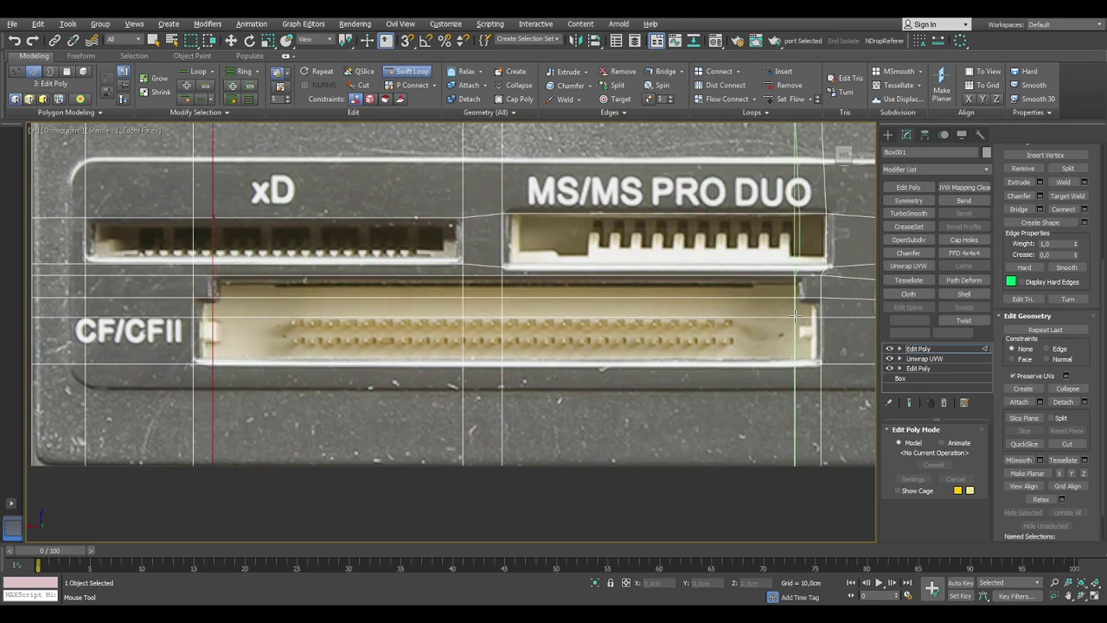
{"action": "left_click", "coordinate": [808, 242]}
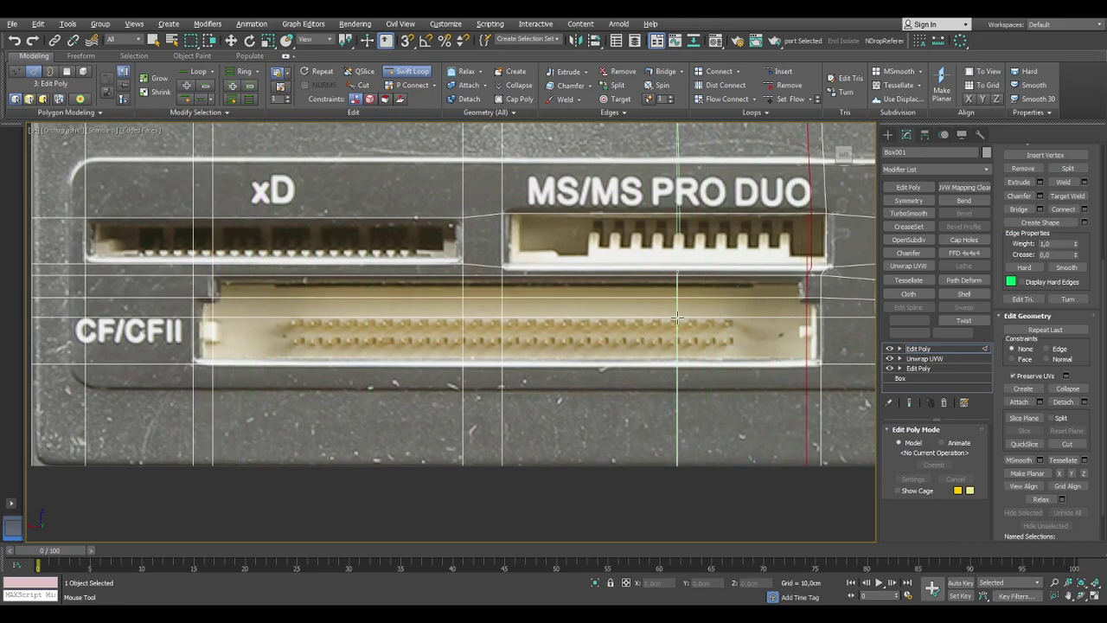
Shift the vertical edge loop at the CF/CFII slot's left notch slightly outward to line up with the notch.
{"action": "key", "text": "w"}
{"action": "left_click", "coordinate": [212, 287]}
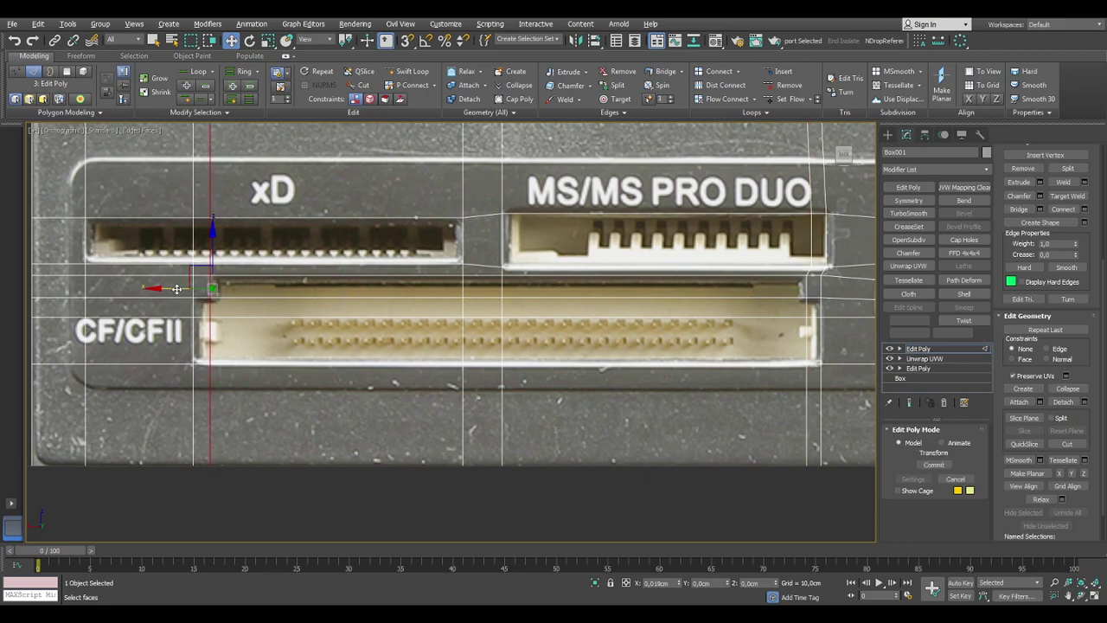
{"action": "middle_click_drag", "start_coordinate": [434, 346], "coordinate": [373, 336]}
{"action": "scroll", "coordinate": [441, 325], "scroll_direction": "down", "scroll_amount": 3}
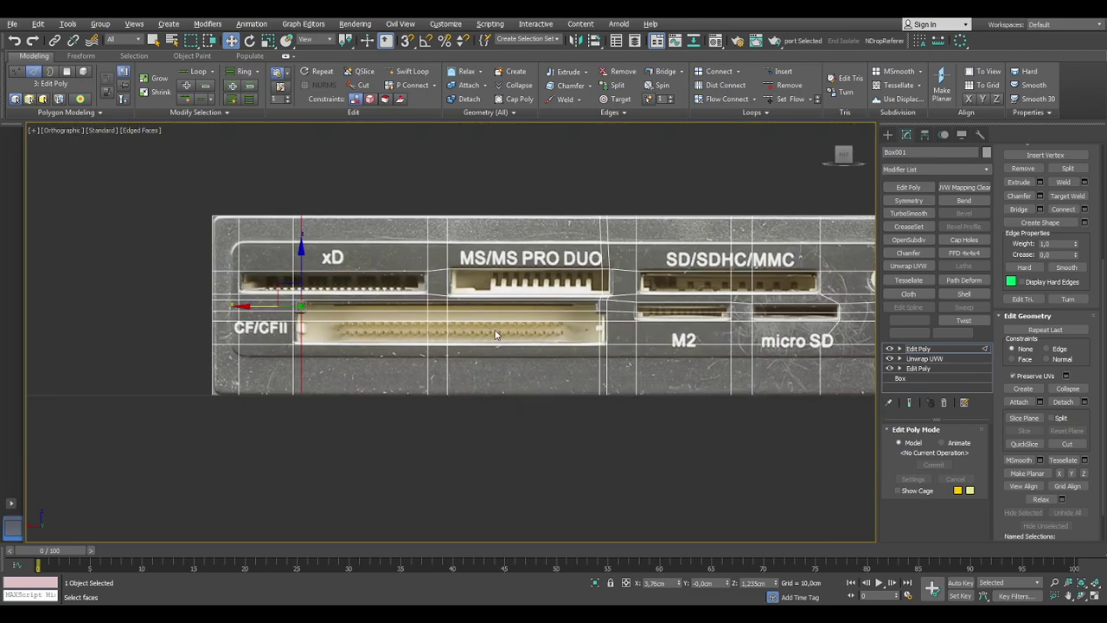
{"action": "scroll", "coordinate": [621, 339], "scroll_direction": "up", "scroll_amount": 5}
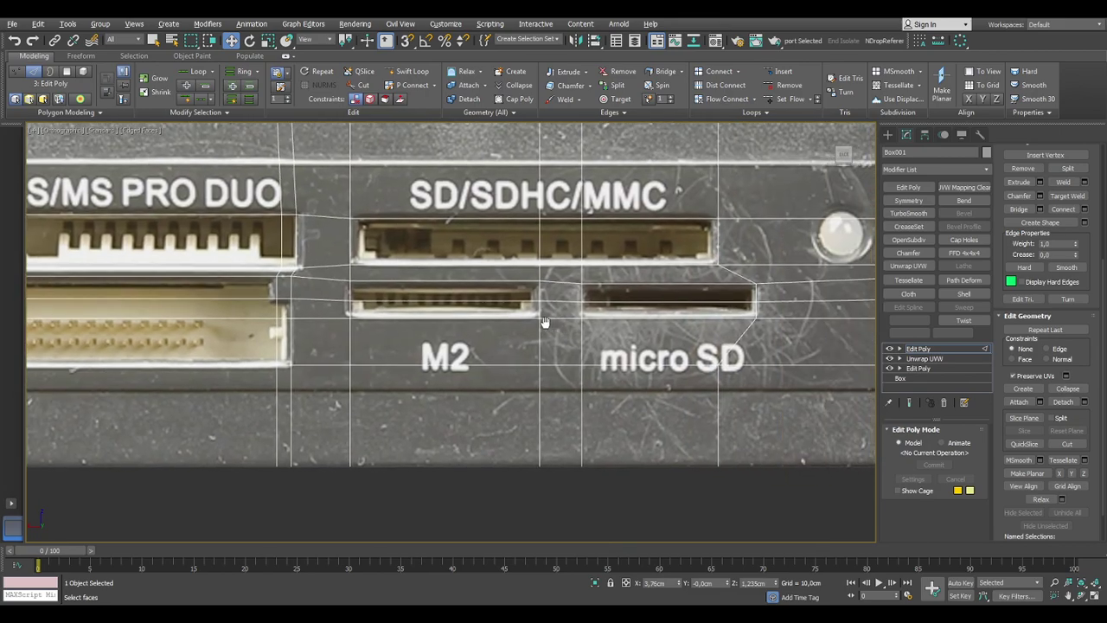
{"action": "scroll", "coordinate": [546, 319], "scroll_direction": "down", "scroll_amount": 4}
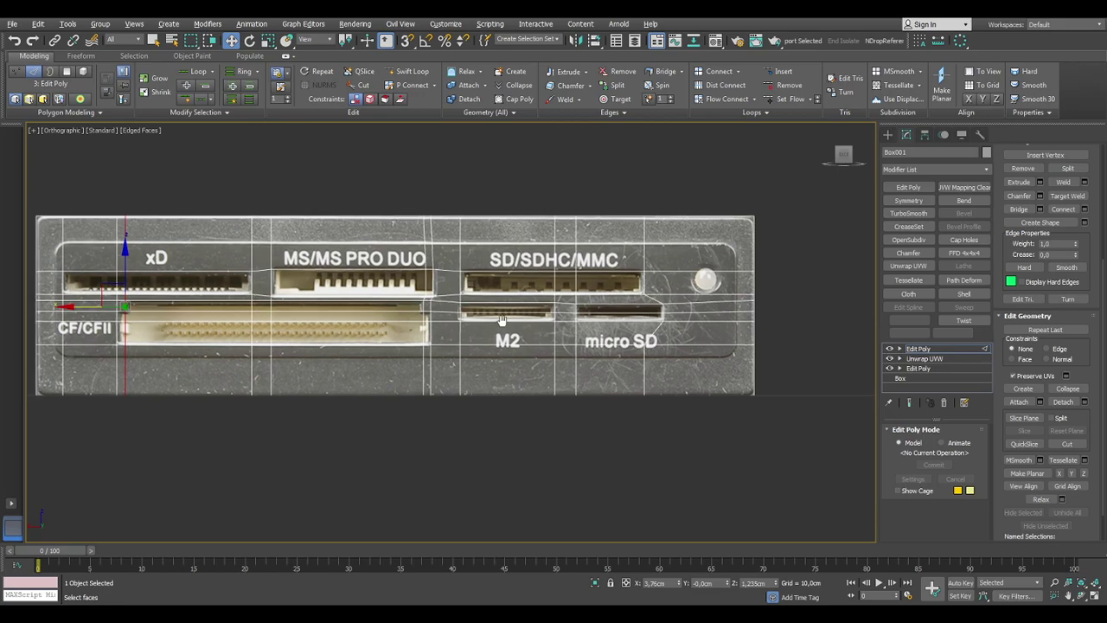
{"action": "scroll", "coordinate": [554, 309], "scroll_direction": "down", "scroll_amount": 3}
{"action": "middle_click_drag", "start_coordinate": [449, 335], "coordinate": [514, 334], "text": "alt"}
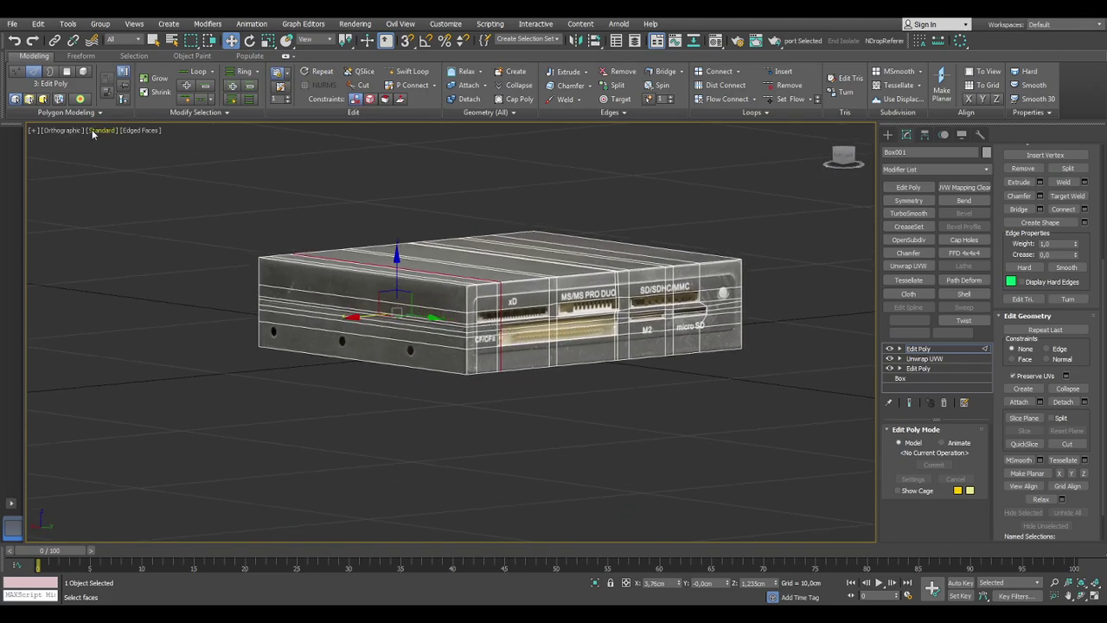
Undo the last edge operations on the card reader's front slot face.
{"action": "key", "text": "alt+w"}
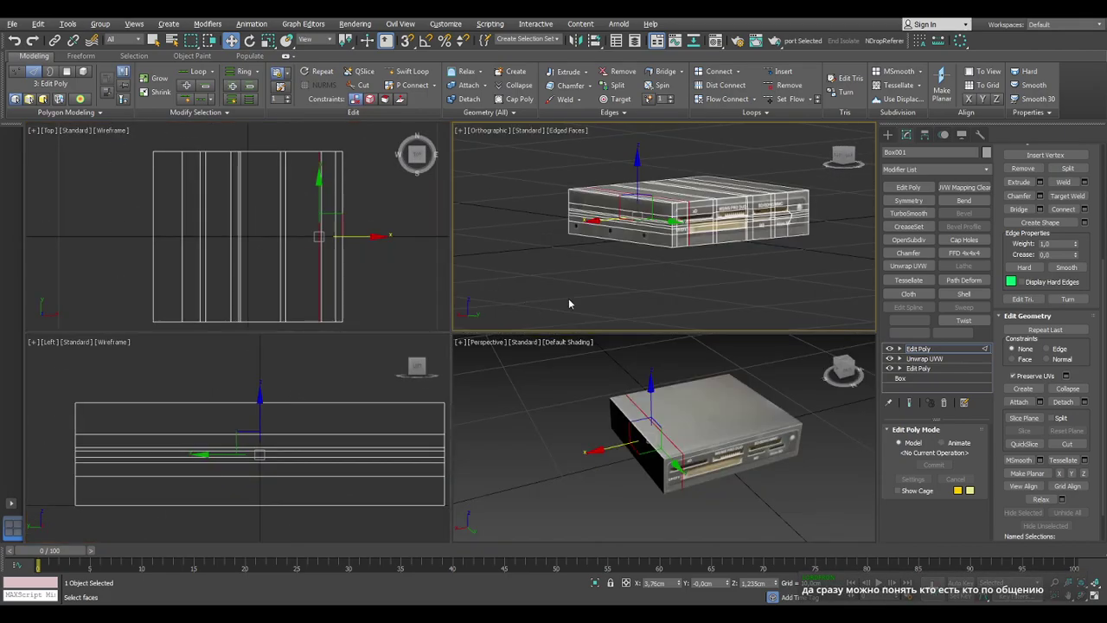
{"action": "left_click", "coordinate": [844, 156]}
{"action": "middle_click_drag", "start_coordinate": [762, 264], "coordinate": [649, 271]}
{"action": "scroll", "coordinate": [568, 225], "scroll_direction": "up", "scroll_amount": 3}
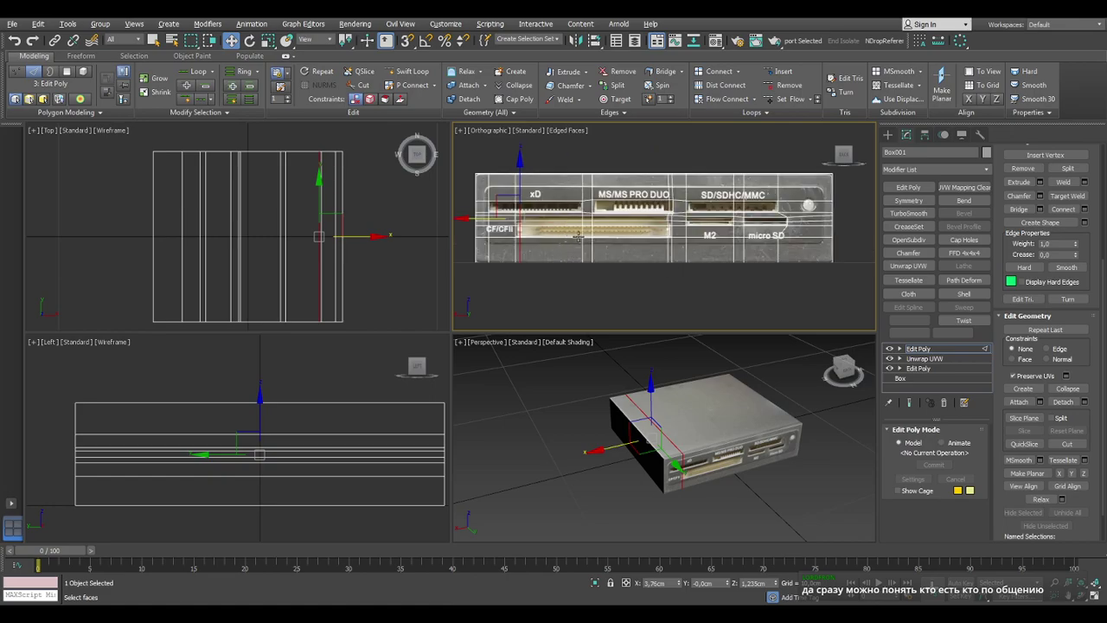
{"action": "left_click", "coordinate": [582, 234]}
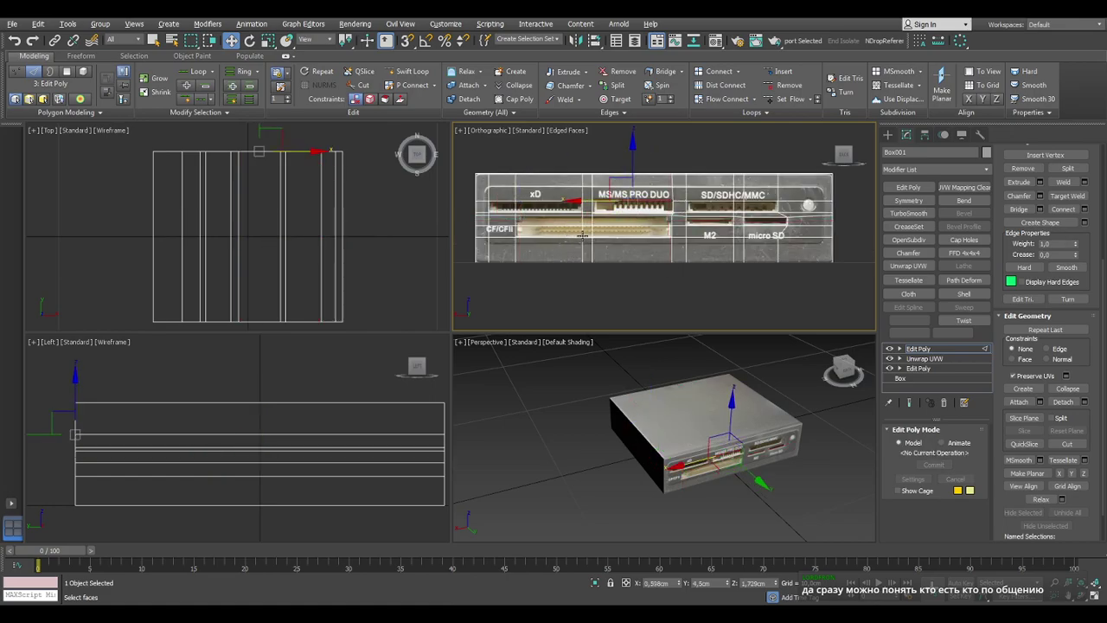
{"action": "key", "text": "ctrl+z"}
{"action": "key", "text": "ctrl+z"}
{"action": "key", "text": "ctrl+z"}
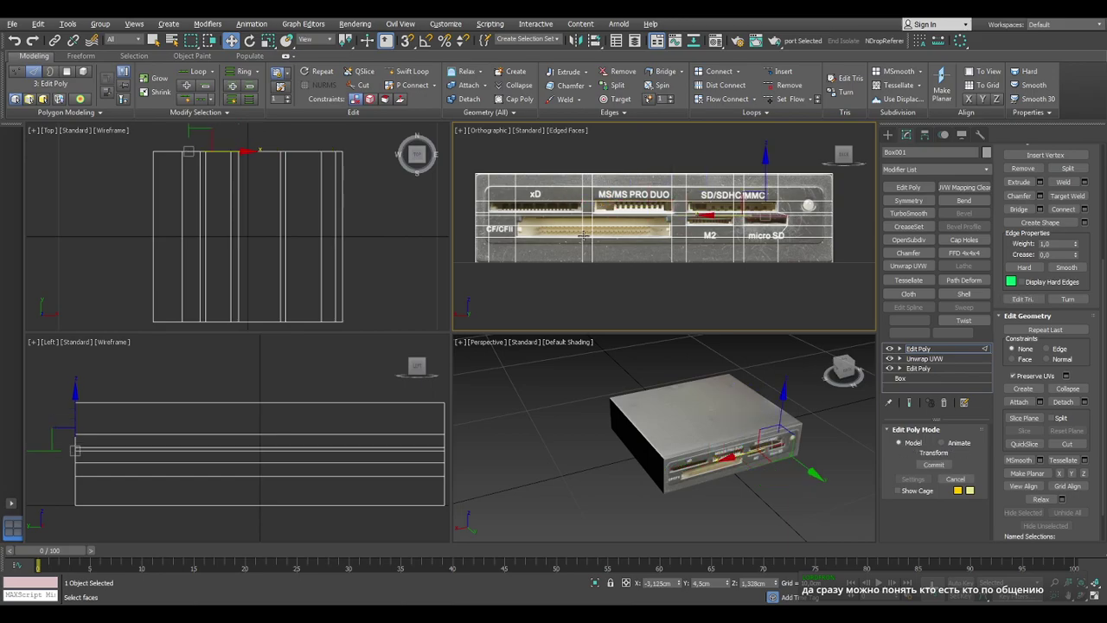
Remove the vertical edge loops at the SD/SDHC/MMC, M2 and micro SD slots.
{"action": "middle_click_drag", "start_coordinate": [776, 215], "coordinate": [772, 243]}
{"action": "double_click", "coordinate": [775, 215]}
{"action": "key", "text": "ctrl+BackSpace"}
{"action": "double_click", "coordinate": [799, 228]}
{"action": "key", "text": "ctrl+BackSpace"}
{"action": "double_click", "coordinate": [739, 212]}
{"action": "key", "text": "ctrl+BackSpace"}
{"action": "double_click", "coordinate": [729, 219]}
{"action": "key", "text": "ctrl+BackSpace"}
Remove the vertical edge loops at the MS/MS PRO DUO and CF/CFII slots.
{"action": "left_click", "coordinate": [681, 218]}
{"action": "key", "text": "BackSpace"}
{"action": "left_click", "coordinate": [666, 223]}
{"action": "key", "text": "BackSpace"}
{"action": "left_click", "coordinate": [589, 223]}
{"action": "key", "text": "BackSpace"}
{"action": "left_click", "coordinate": [578, 223]}
{"action": "key", "text": "BackSpace"}
{"action": "left_click", "coordinate": [511, 235]}
{"action": "key", "text": "BackSpace"}
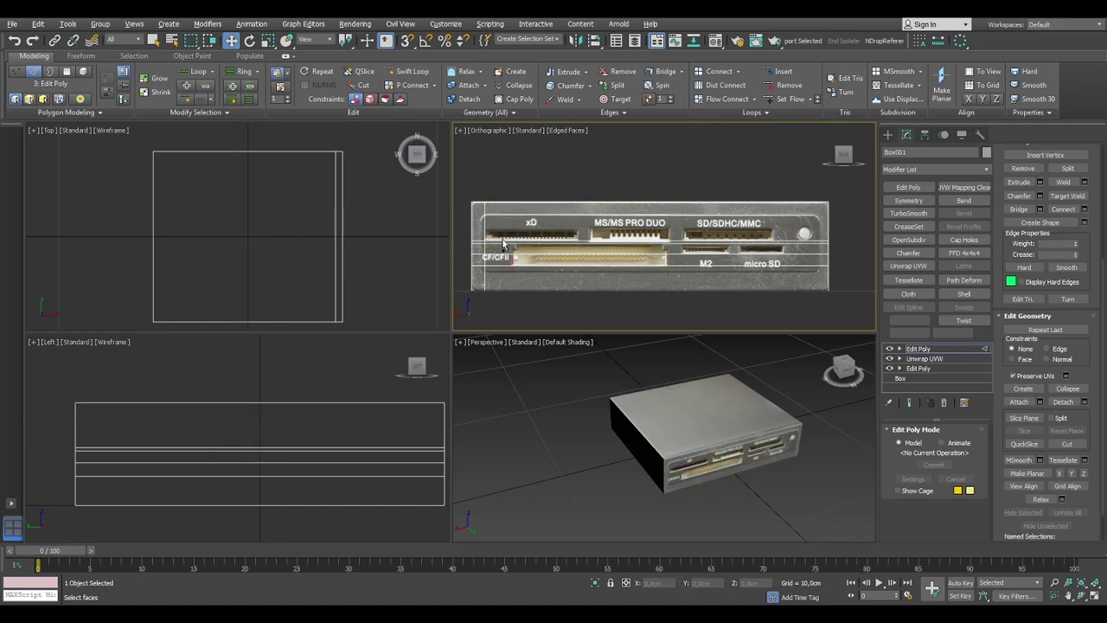
Remove the vertical edge loop beside the xD slot and the horizontal loops crossing the front above the CF/CFII slot's lower border.
{"action": "left_click", "coordinate": [485, 244]}
{"action": "key", "text": "BackSpace"}
{"action": "left_click", "coordinate": [517, 241]}
{"action": "key", "text": "BackSpace"}
{"action": "left_click", "coordinate": [520, 244]}
{"action": "key", "text": "BackSpace"}
{"action": "left_click", "coordinate": [519, 253]}
{"action": "key", "text": "BackSpace"}
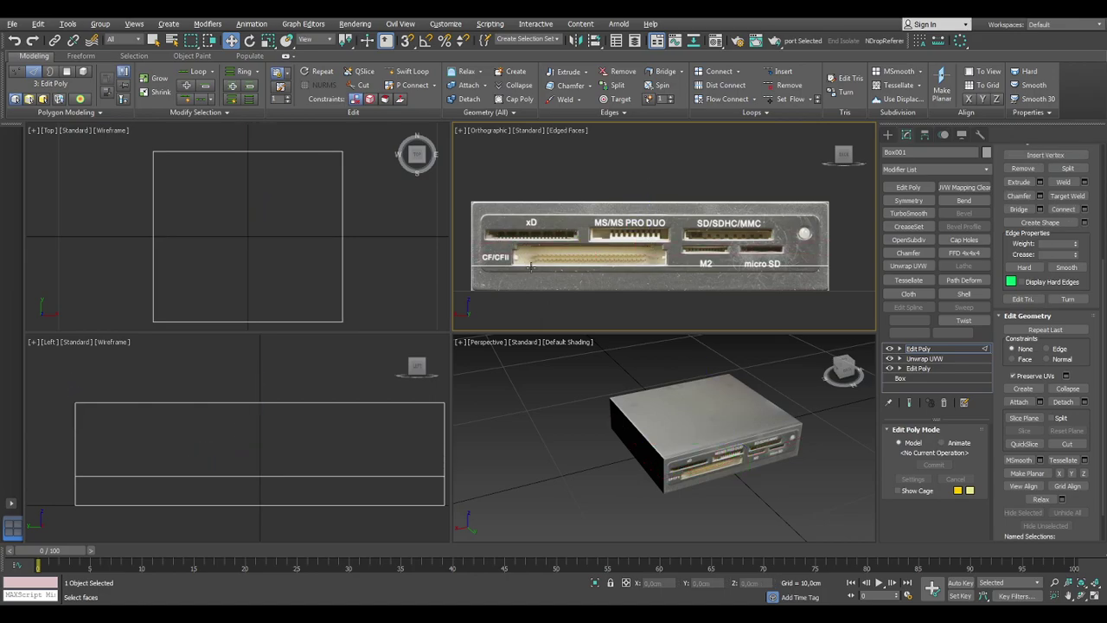
Add another Edit Poly modifier on top of the card reader box's stack.
{"action": "middle_click_drag", "start_coordinate": [669, 260], "coordinate": [674, 262]}
{"action": "middle_click_drag", "start_coordinate": [791, 537], "coordinate": [773, 517]}
{"action": "middle_click_drag", "start_coordinate": [710, 462], "coordinate": [826, 431], "text": "alt"}
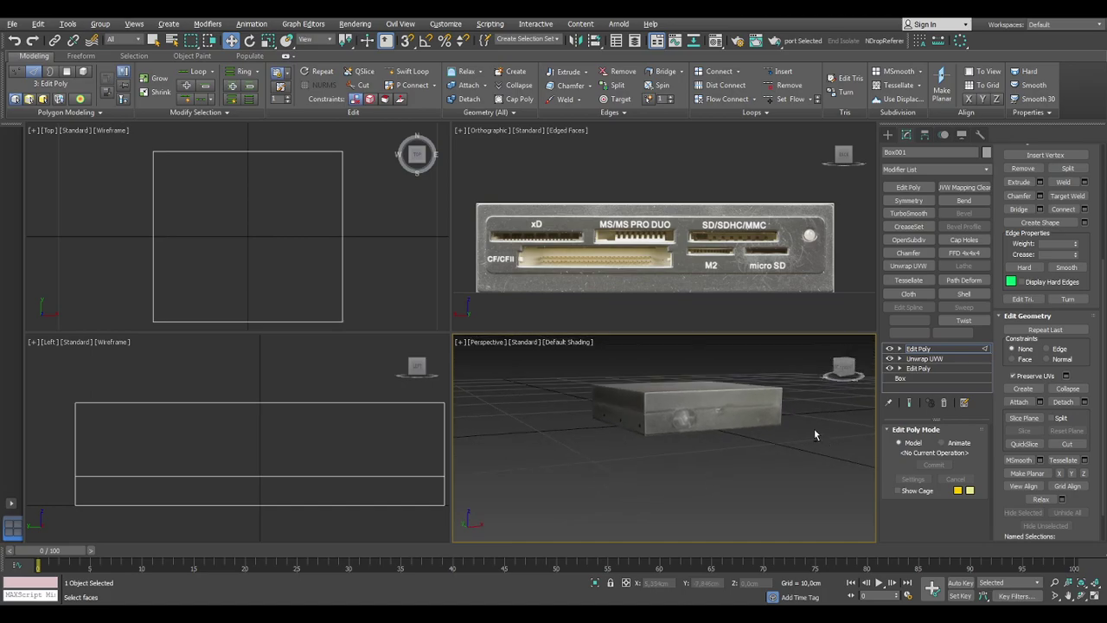
{"action": "scroll", "coordinate": [694, 426], "scroll_direction": "up", "scroll_amount": 3}
{"action": "middle_click_drag", "start_coordinate": [683, 442], "coordinate": [680, 395], "text": "alt"}
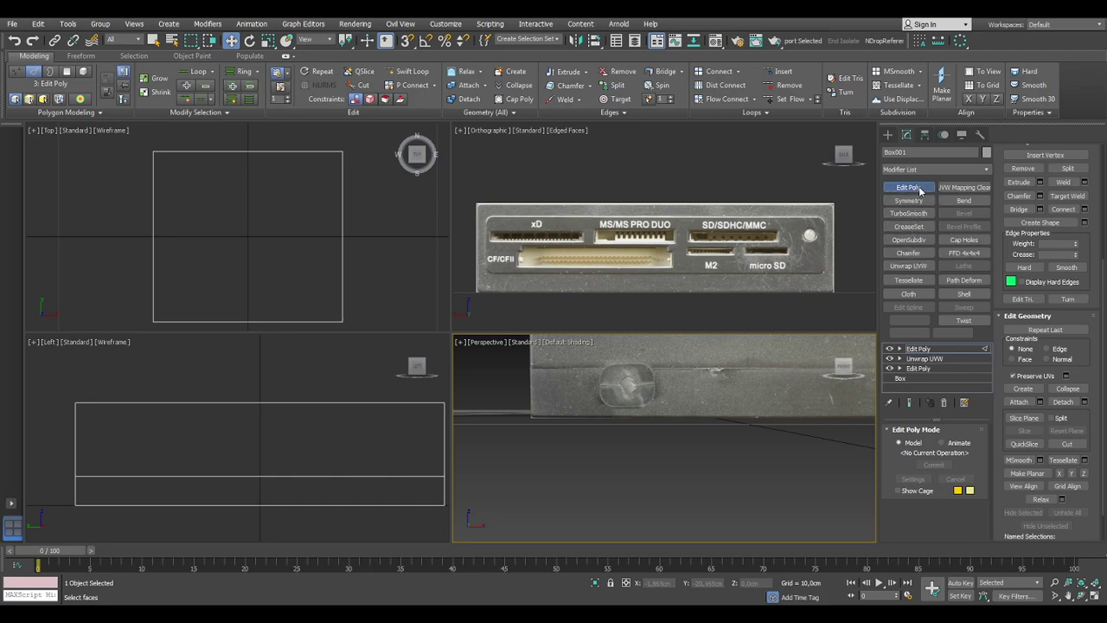
{"action": "left_click", "coordinate": [909, 187]}
{"action": "key", "text": "alt+w"}
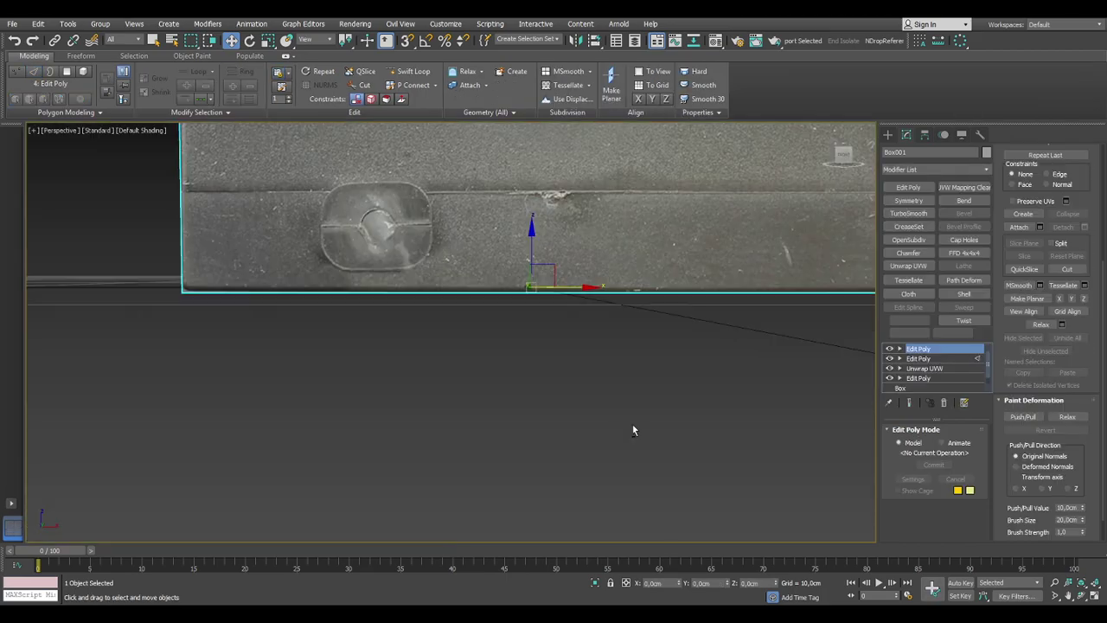
{"action": "mouse_move", "coordinate": [523, 377]}
{"action": "middle_mouse_down", "text": "alt"}
{"action": "mouse_move", "coordinate": [559, 401]}
{"action": "mouse_move", "coordinate": [543, 372]}
{"action": "middle_mouse_up", "text": "alt"}
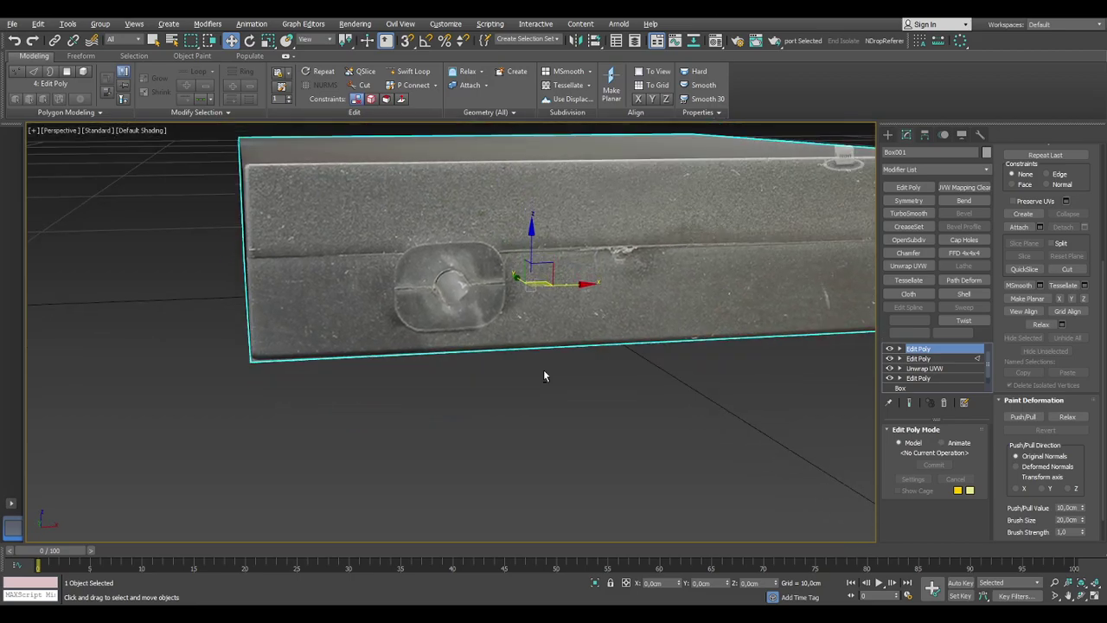
{"action": "key", "text": "alt+w"}
{"action": "left_click", "coordinate": [853, 160]}
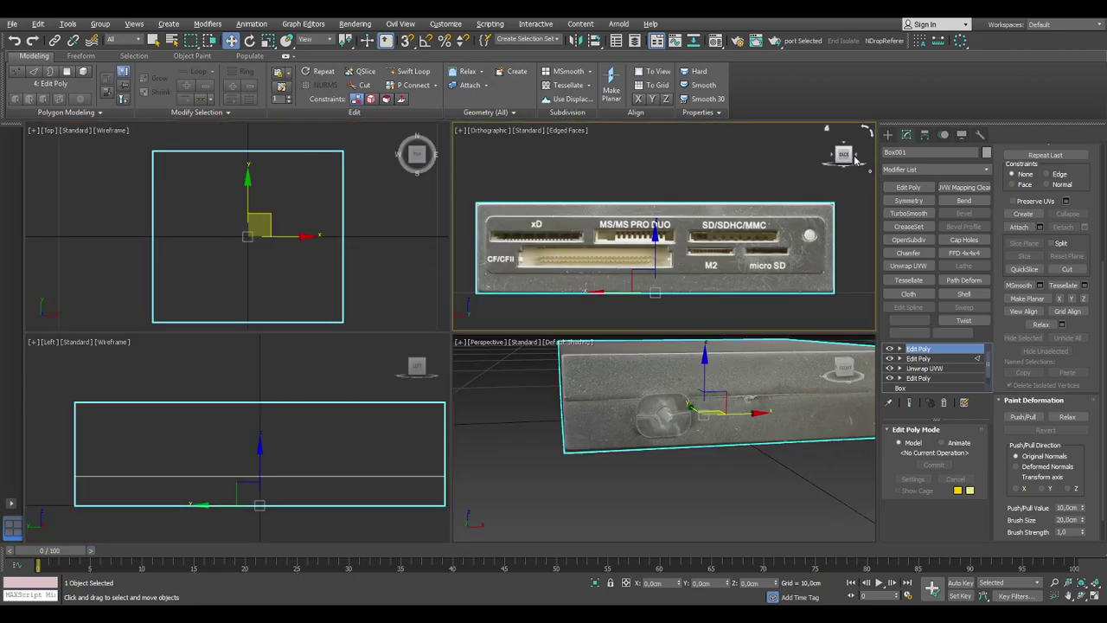
{"action": "left_click", "coordinate": [858, 158]}
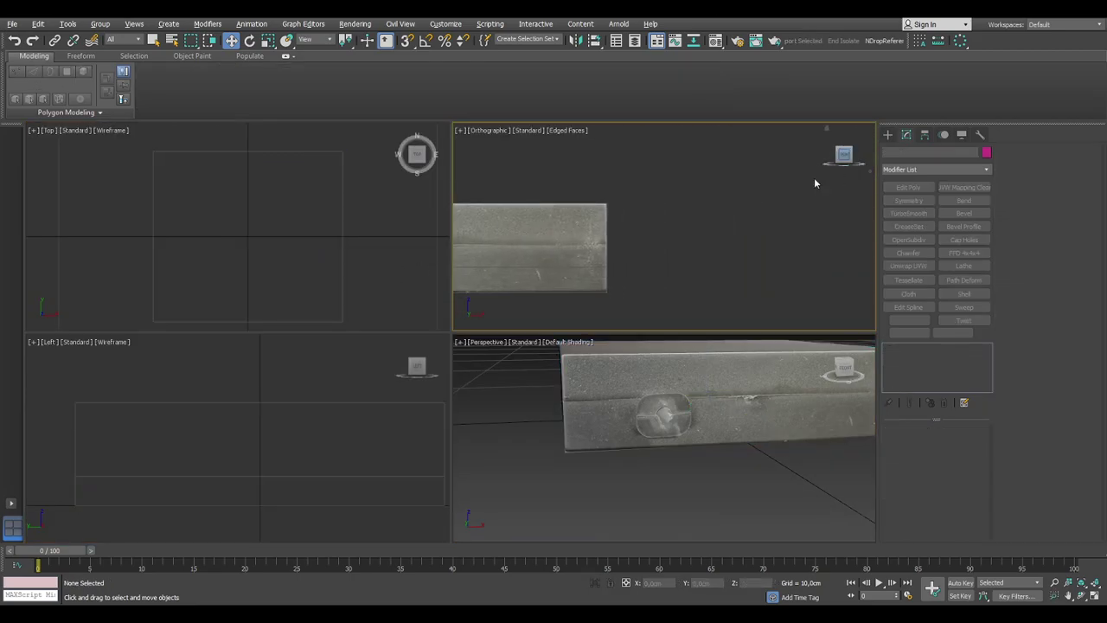
{"action": "scroll", "coordinate": [673, 275], "scroll_direction": "up", "scroll_amount": 5}
{"action": "scroll", "coordinate": [683, 261], "scroll_direction": "down", "scroll_amount": 3}
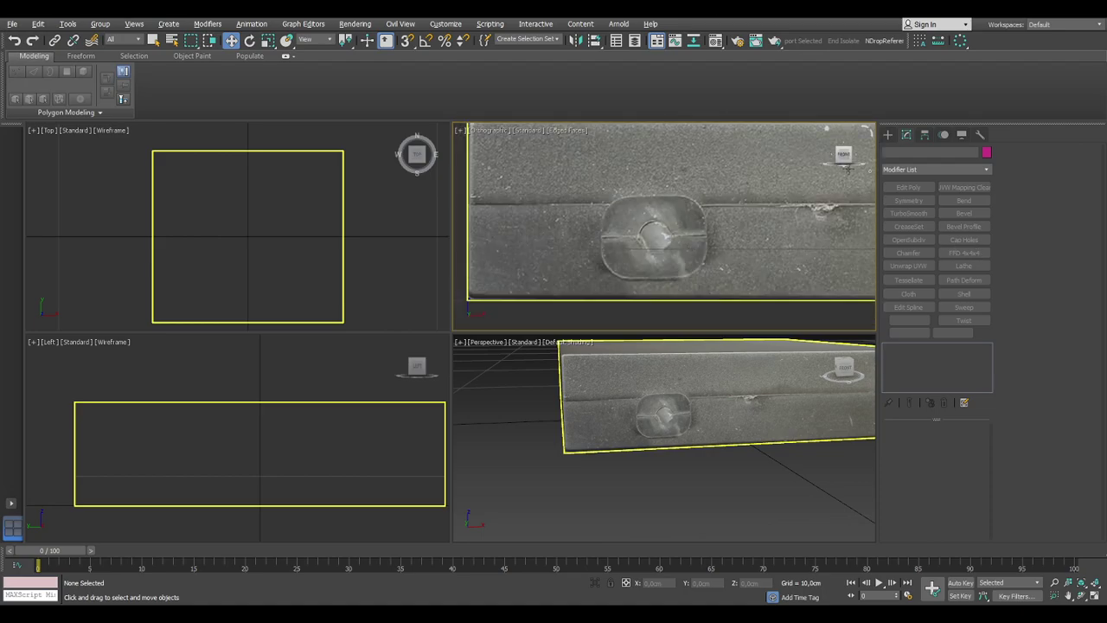
{"action": "left_click", "coordinate": [887, 134]}
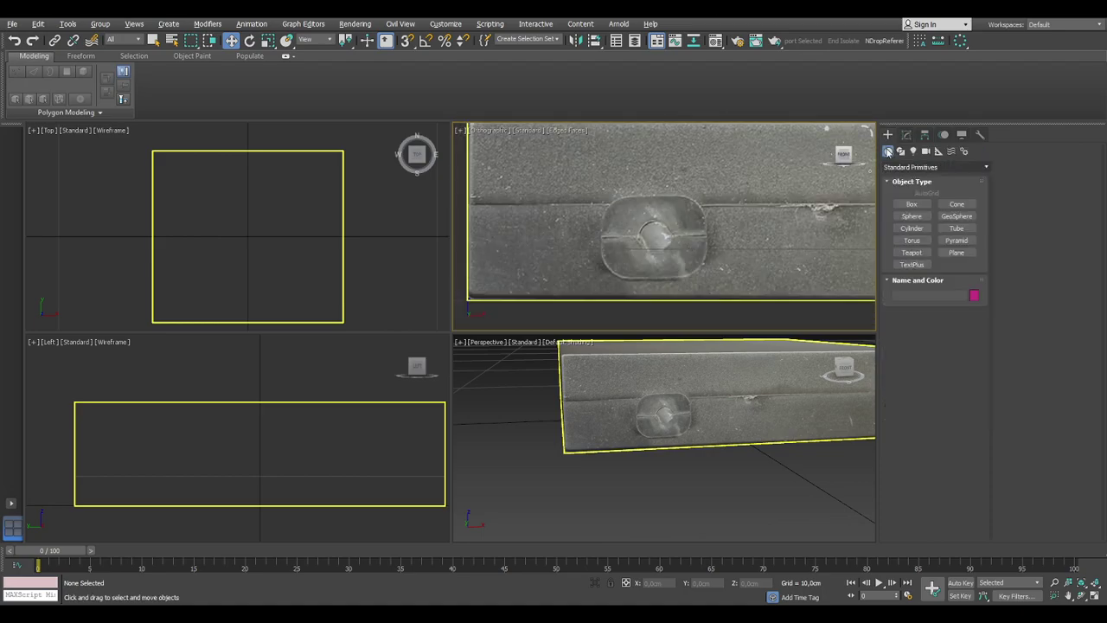
{"action": "left_click", "coordinate": [922, 208]}
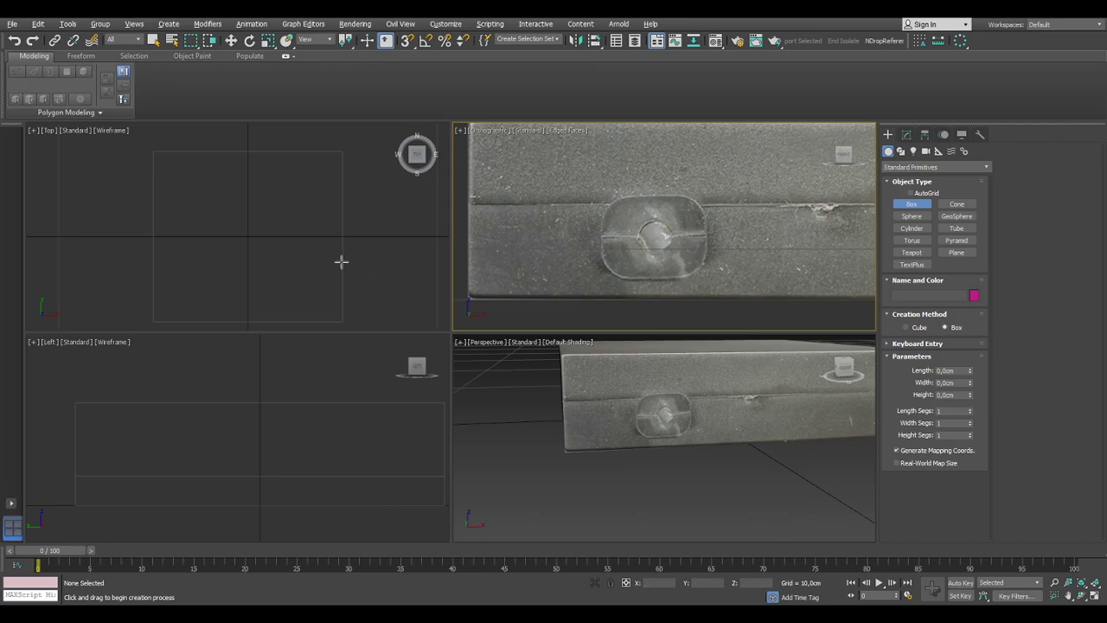
{"action": "right_click", "coordinate": [319, 249]}
{"action": "right_click", "coordinate": [586, 241]}
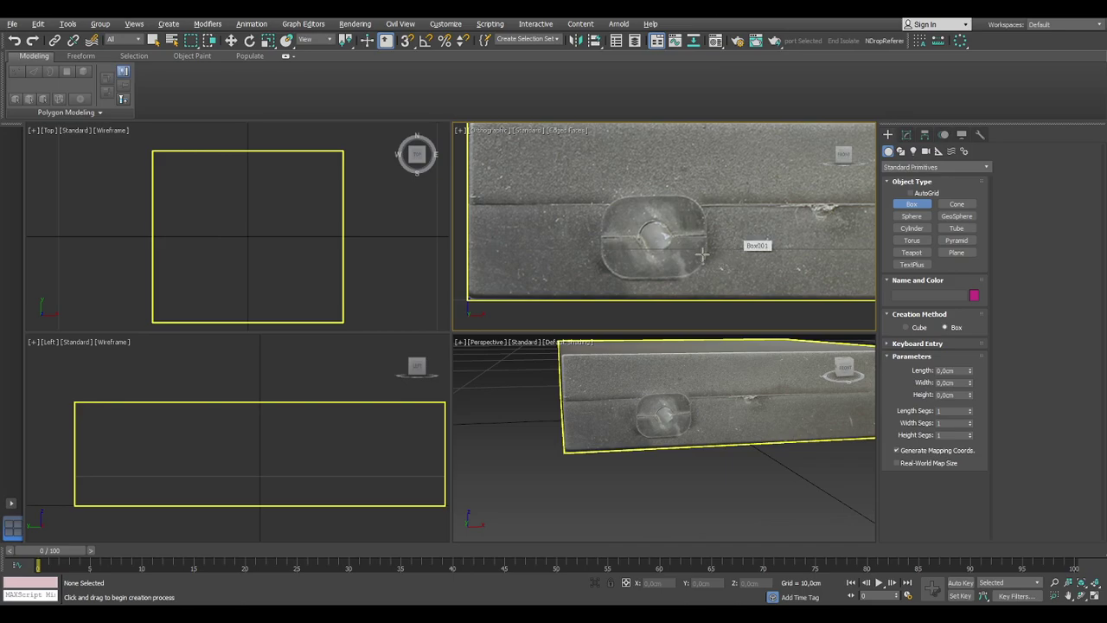
{"action": "left_click", "coordinate": [698, 314]}
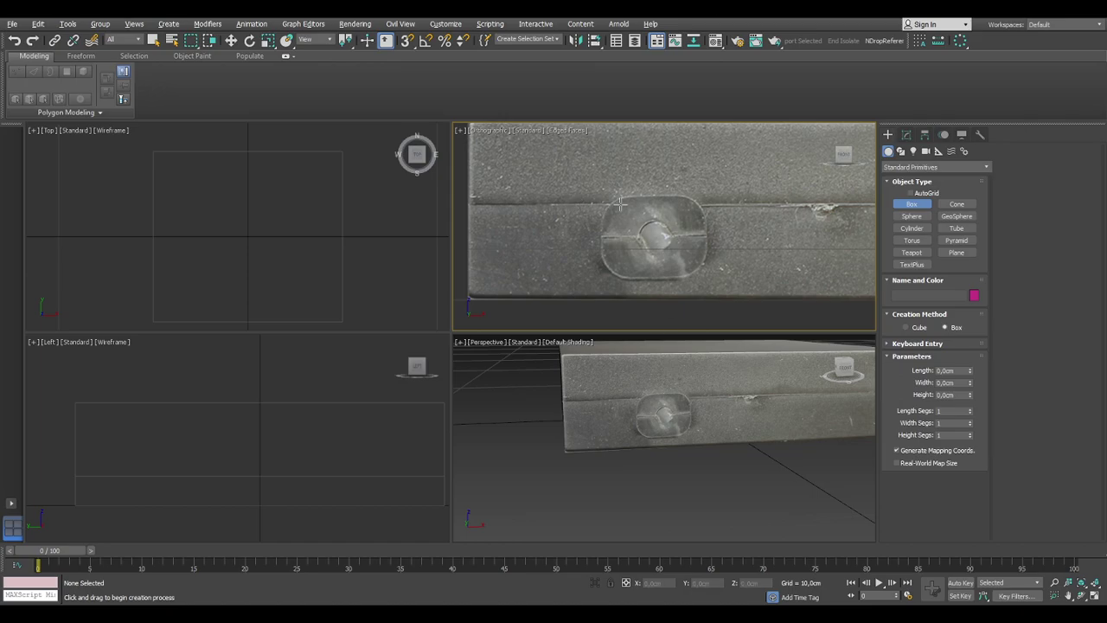
Start a Plane, add a second four-viewport layout, and show the framed box in Default Shading in the Front view.
{"action": "left_click", "coordinate": [951, 251]}
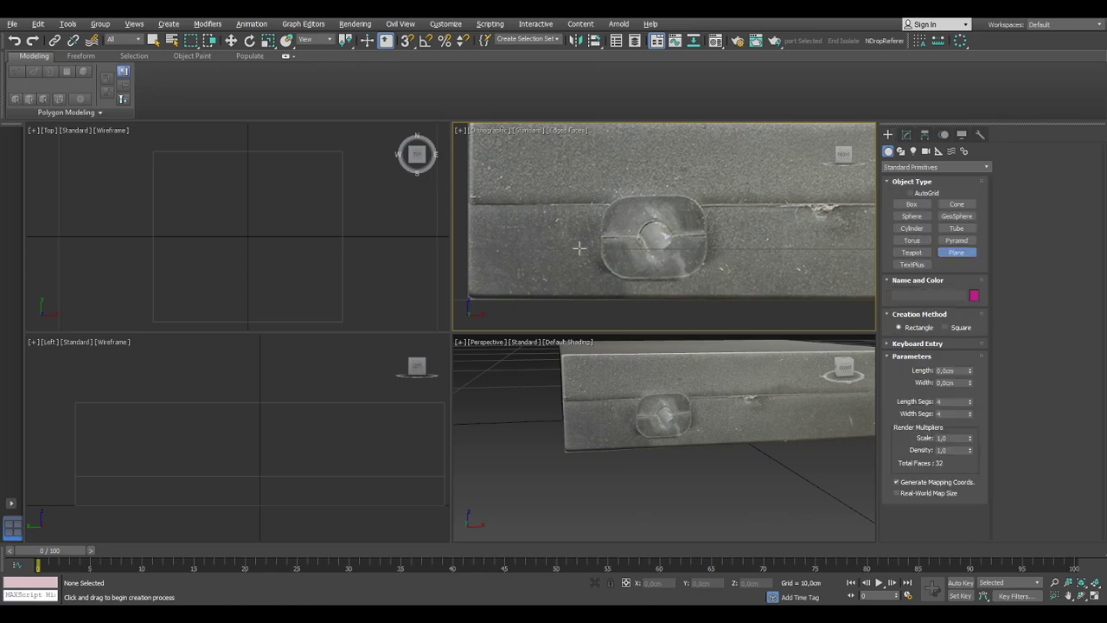
{"action": "left_click", "coordinate": [12, 507]}
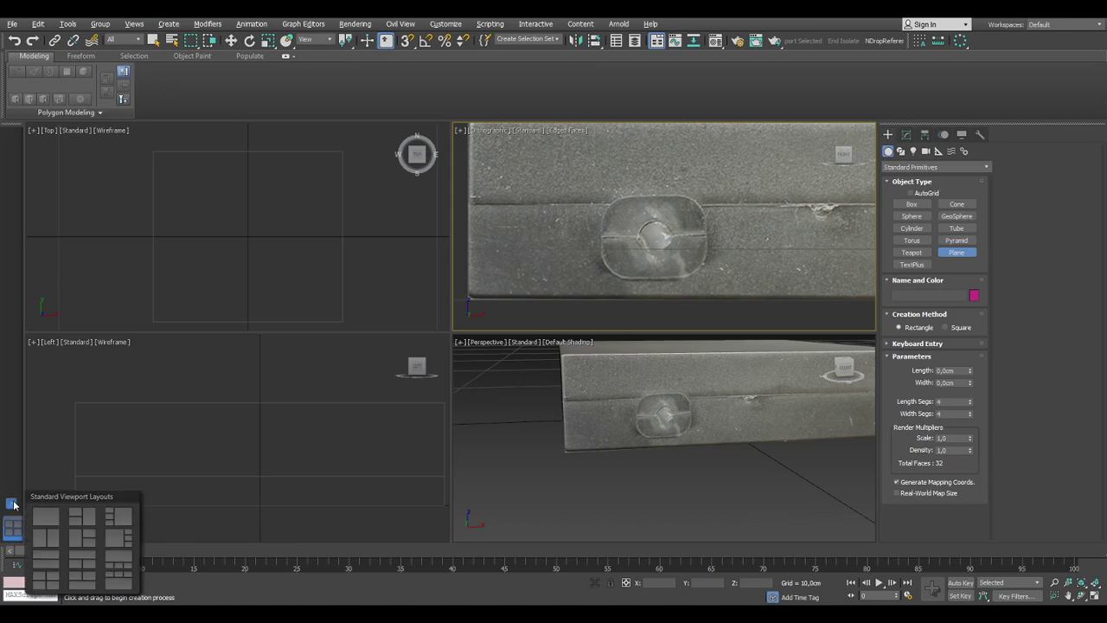
{"action": "left_click", "coordinate": [46, 582]}
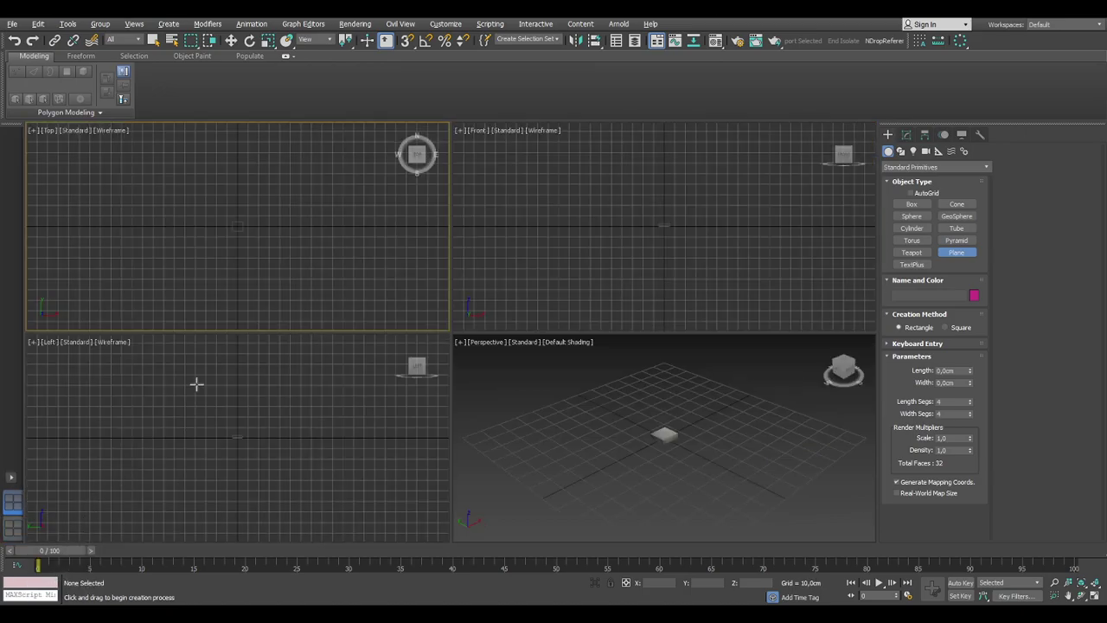
{"action": "left_click", "coordinate": [661, 292]}
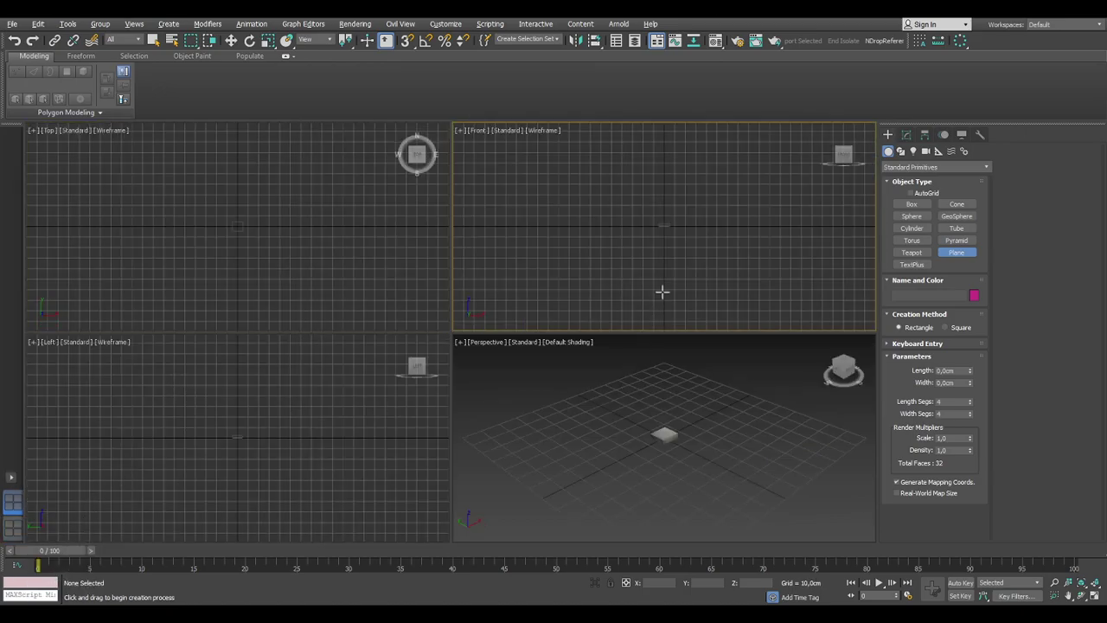
{"action": "key", "text": "z"}
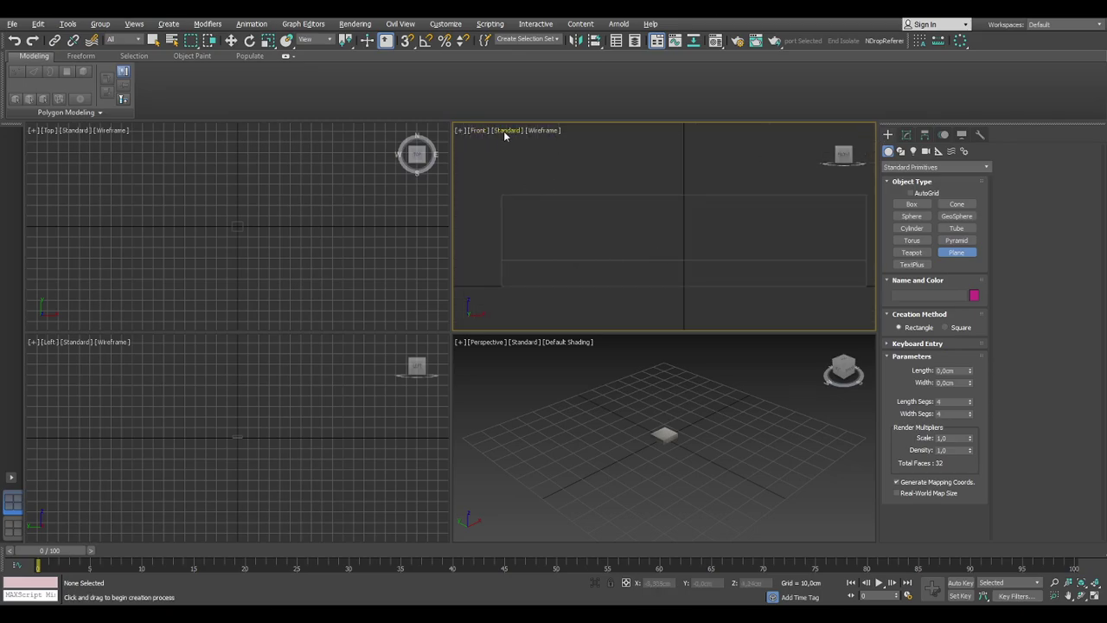
{"action": "left_click", "coordinate": [544, 131]}
{"action": "left_click", "coordinate": [558, 142]}
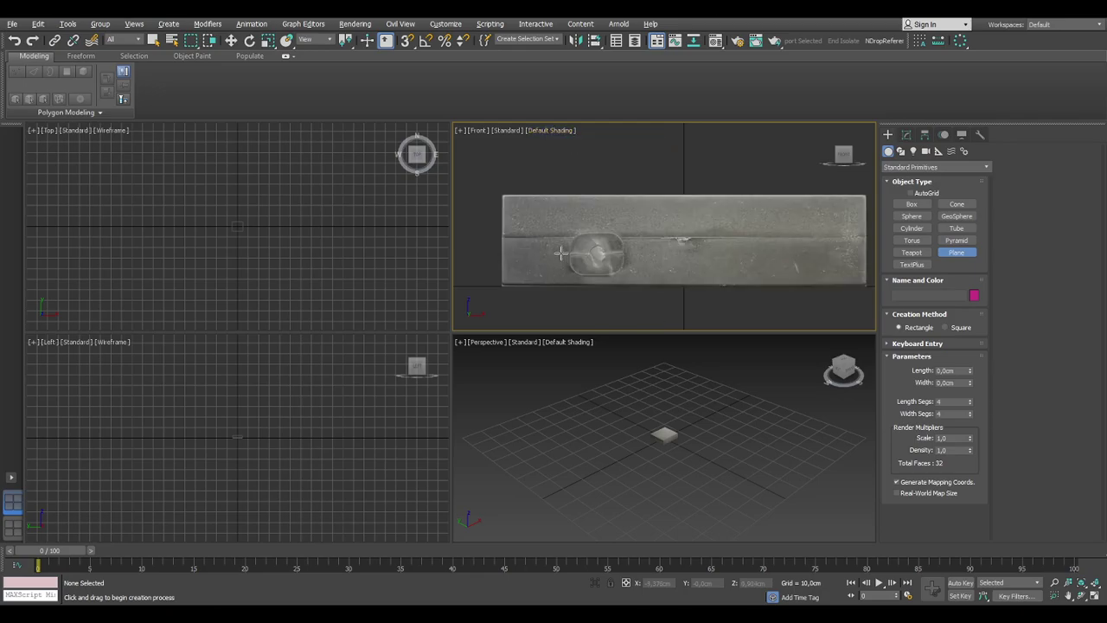
Draw a plane about 1.26 cm long and 1.81 cm wide over the rounded plug, with one length and one width segment.
{"action": "middle_click_drag", "start_coordinate": [611, 250], "coordinate": [630, 231]}
{"action": "scroll", "coordinate": [630, 231], "scroll_direction": "up", "scroll_amount": 4}
{"action": "mouse_move", "coordinate": [541, 197]}
{"action": "left_mouse_down"}
{"action": "mouse_move", "coordinate": [694, 279]}
{"action": "mouse_move", "coordinate": [675, 290]}
{"action": "left_mouse_up"}
{"action": "middle_click_drag", "start_coordinate": [617, 259], "coordinate": [679, 221]}
{"action": "scroll", "coordinate": [664, 238], "scroll_direction": "up", "scroll_amount": 2}
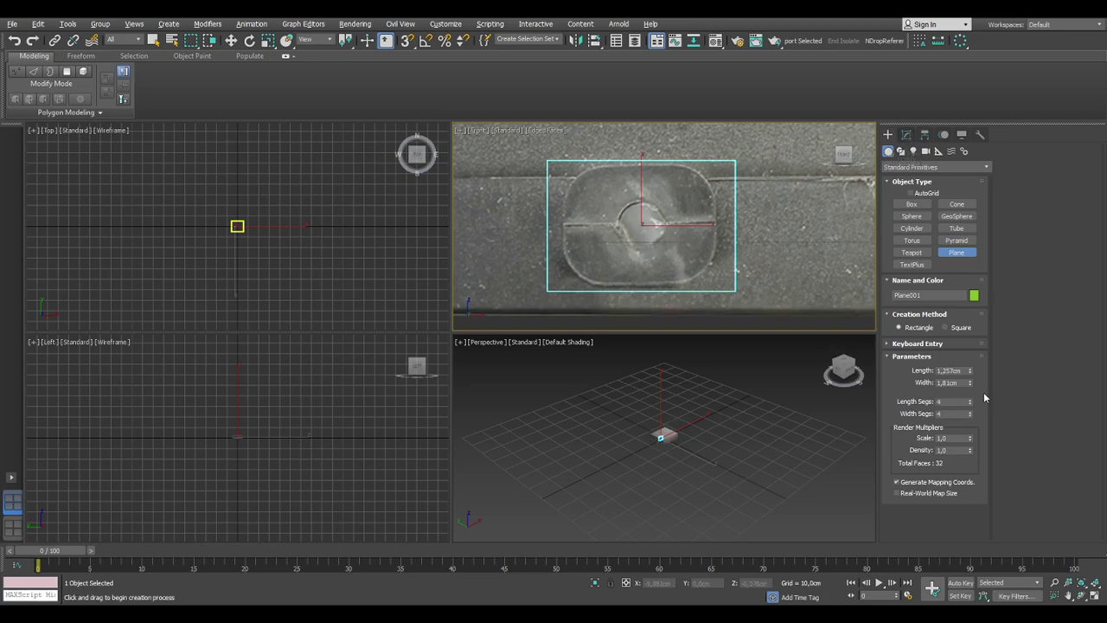
{"action": "right_click", "coordinate": [969, 402]}
{"action": "right_click", "coordinate": [970, 413]}
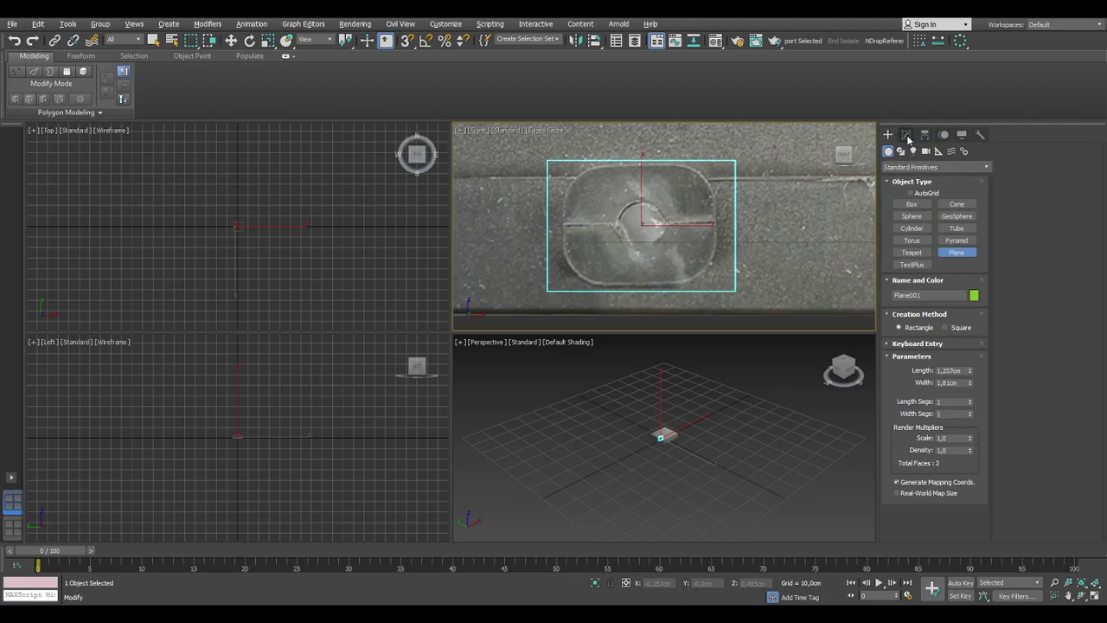
Add an Edit Poly modifier to the plane and move it in front of the box's plug side, to Y about -4.7 cm.
{"action": "left_click", "coordinate": [906, 136]}
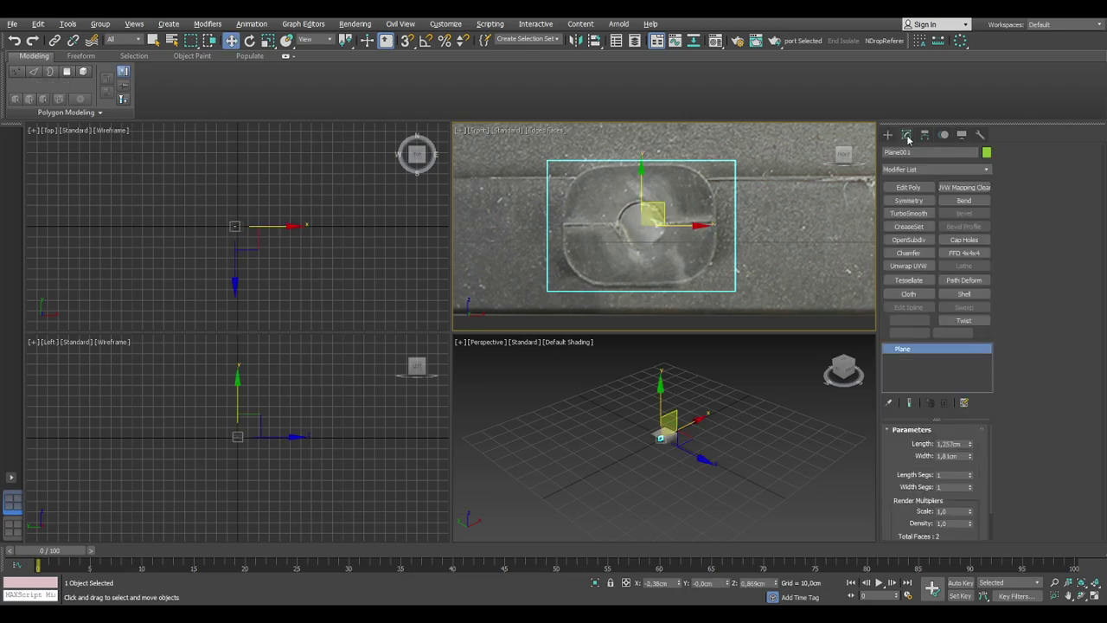
{"action": "left_click", "coordinate": [908, 187]}
{"action": "left_click", "coordinate": [667, 415]}
{"action": "scroll", "coordinate": [666, 414], "scroll_direction": "up", "scroll_amount": 8}
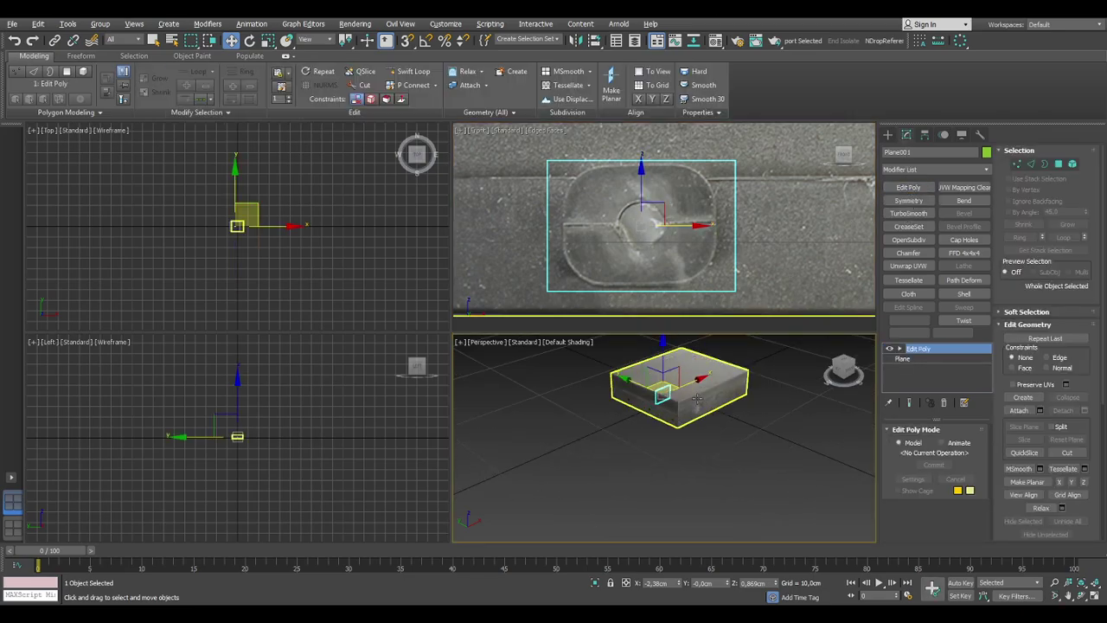
{"action": "left_click_drag", "start_coordinate": [613, 379], "coordinate": [667, 400]}
Make the plane see-through so the plug texture behind it can be traced.
{"action": "middle_click_drag", "start_coordinate": [610, 247], "coordinate": [635, 251]}
{"action": "key", "text": "alt+x"}
{"action": "scroll", "coordinate": [635, 252], "scroll_direction": "up", "scroll_amount": 2}
{"action": "scroll", "coordinate": [636, 258], "scroll_direction": "down", "scroll_amount": 3}
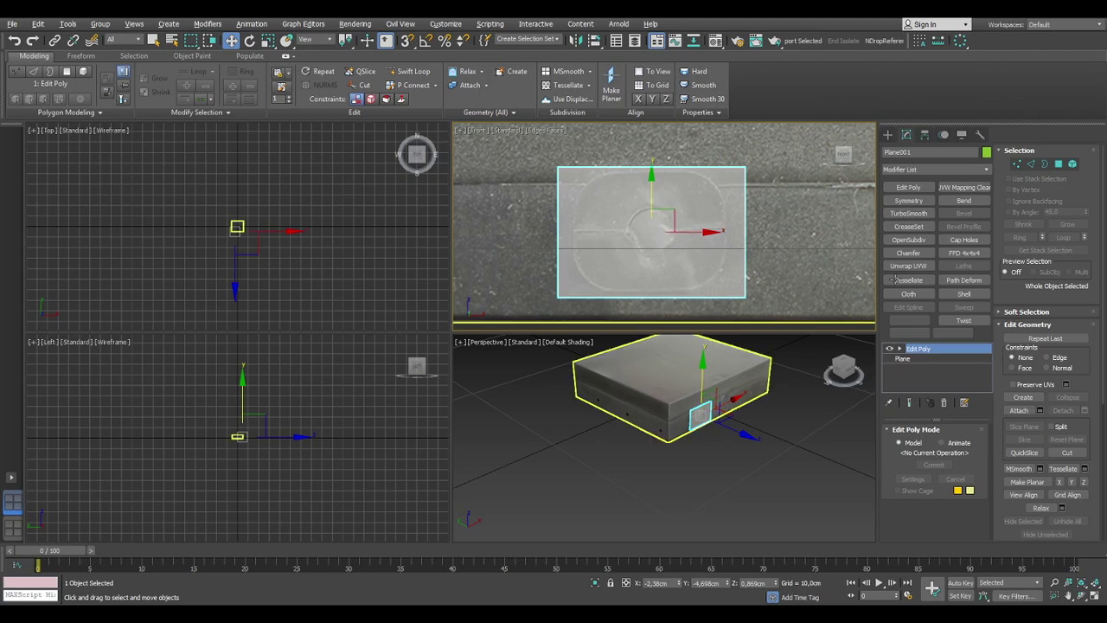
Move the plane's upper and lower vertex pairs inward to the upper and lower borders of the rounded plug.
{"action": "left_click", "coordinate": [1017, 164]}
{"action": "left_click_drag", "start_coordinate": [543, 164], "coordinate": [777, 204]}
{"action": "left_click_drag", "start_coordinate": [658, 145], "coordinate": [658, 150]}
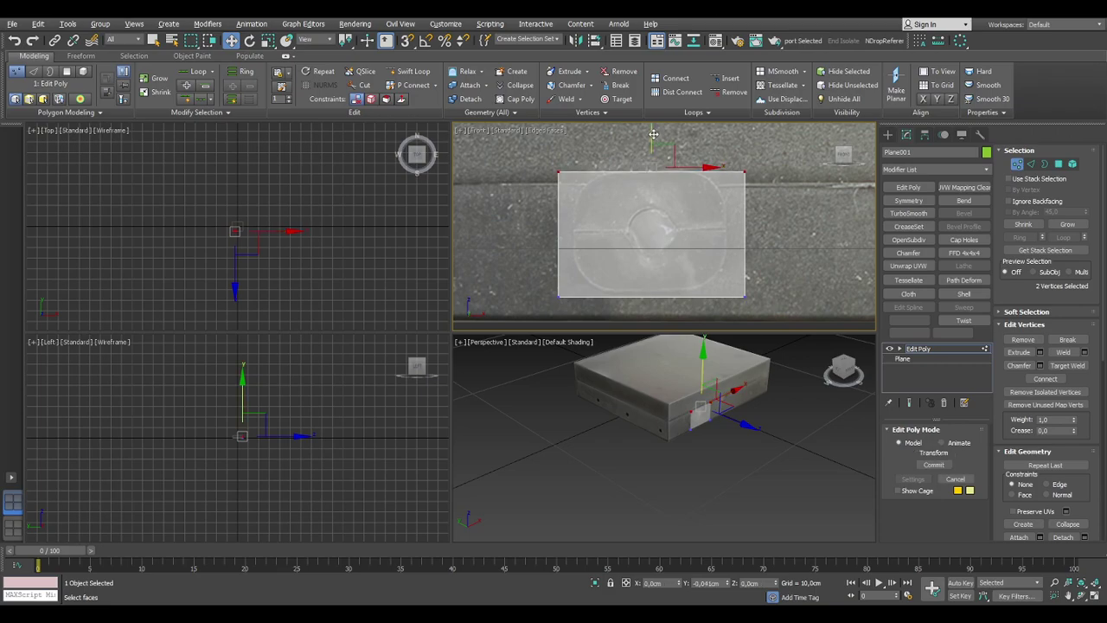
{"action": "left_click_drag", "start_coordinate": [527, 273], "coordinate": [770, 315]}
{"action": "left_click_drag", "start_coordinate": [653, 251], "coordinate": [655, 238]}
Move the plane's left and right vertex pairs inward to the side borders of the rounded plug.
{"action": "left_click_drag", "start_coordinate": [549, 205], "coordinate": [587, 318]}
{"action": "left_click_drag", "start_coordinate": [603, 232], "coordinate": [629, 230]}
{"action": "left_click_drag", "start_coordinate": [725, 150], "coordinate": [733, 231]}
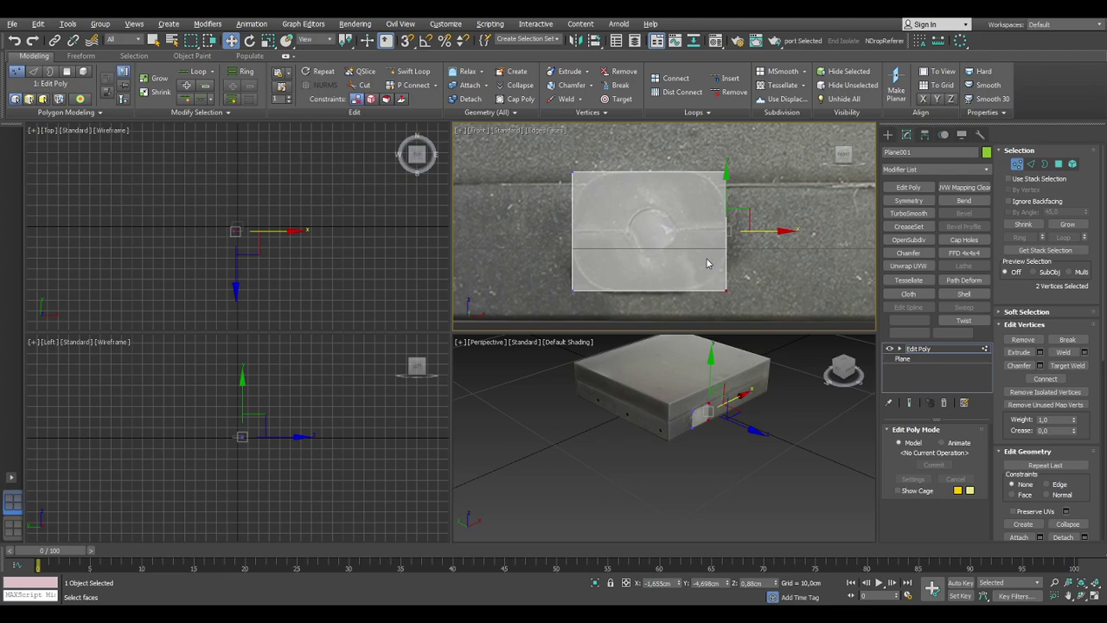
{"action": "middle_click_drag", "start_coordinate": [736, 261], "coordinate": [748, 246]}
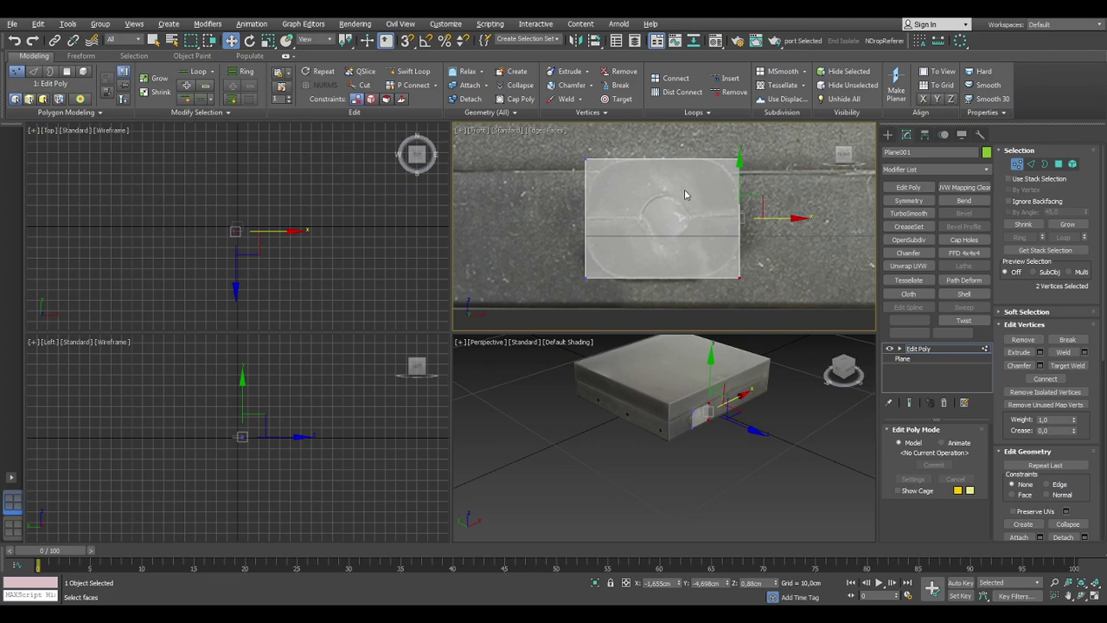
{"action": "left_click", "coordinate": [12, 478]}
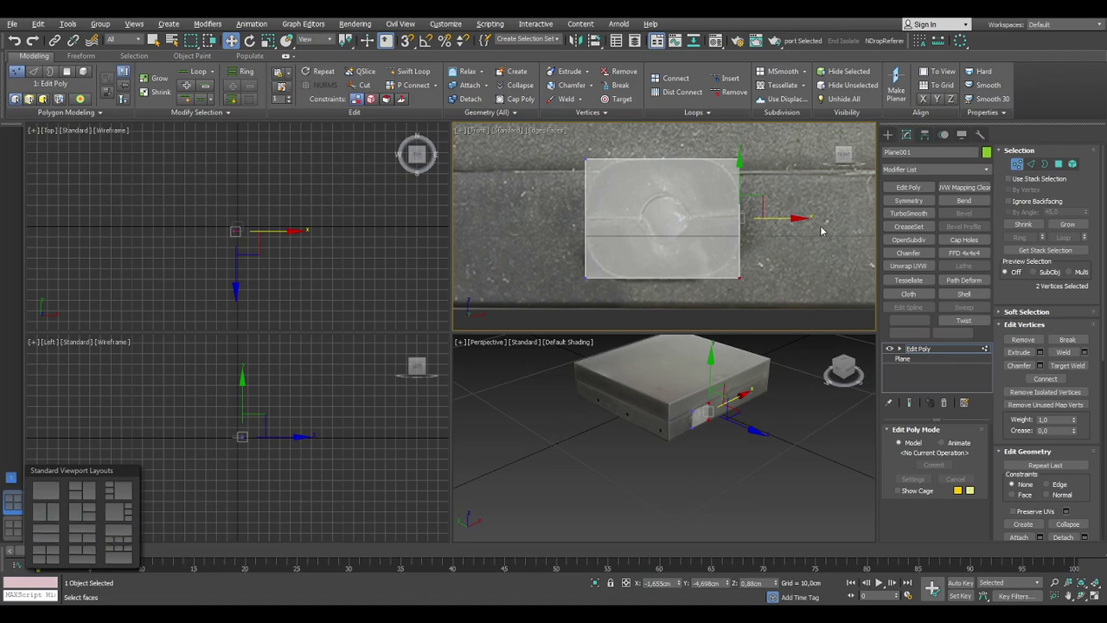
{"action": "left_click", "coordinate": [794, 387]}
{"action": "middle_click_drag", "start_coordinate": [671, 221], "coordinate": [683, 229]}
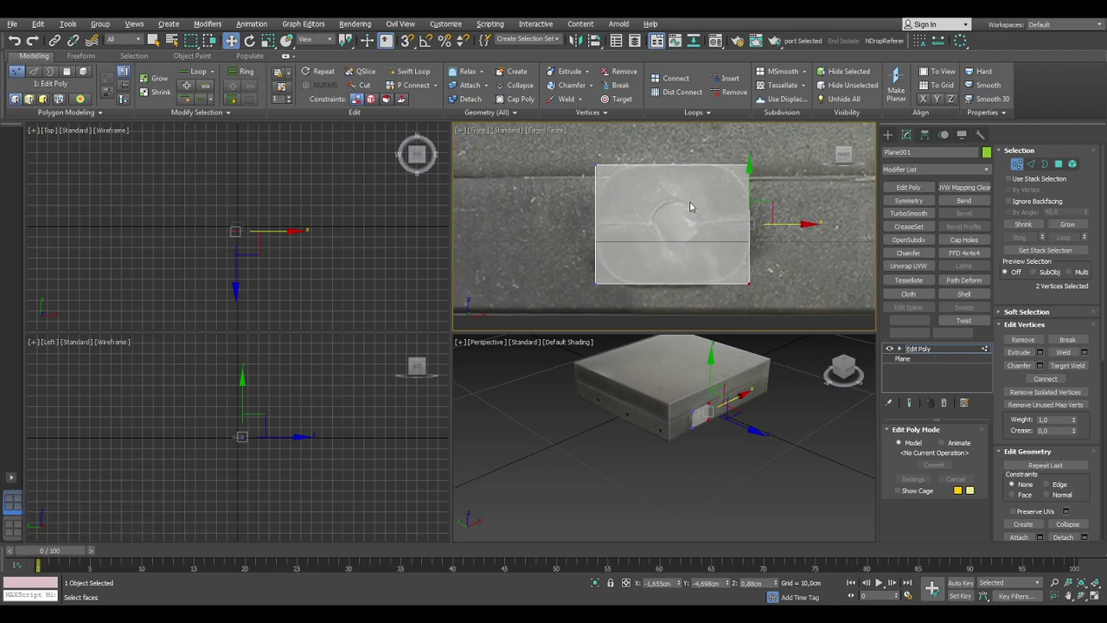
{"action": "scroll", "coordinate": [691, 204], "scroll_direction": "up", "scroll_amount": 4}
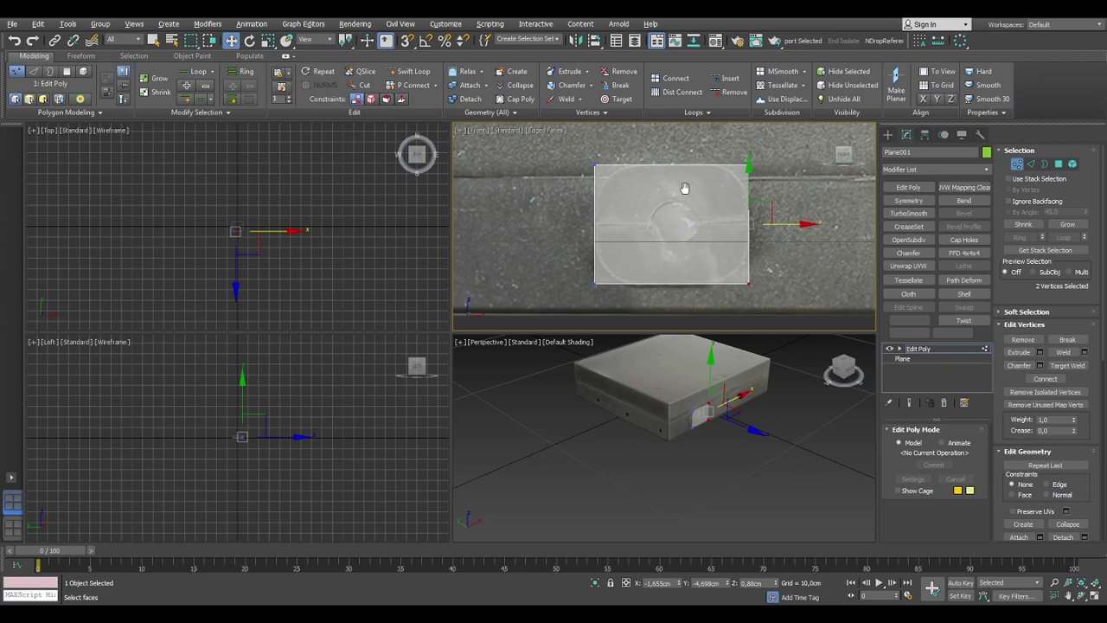
{"action": "scroll", "coordinate": [688, 193], "scroll_direction": "down", "scroll_amount": 2}
{"action": "middle_click_drag", "start_coordinate": [686, 197], "coordinate": [684, 192]}
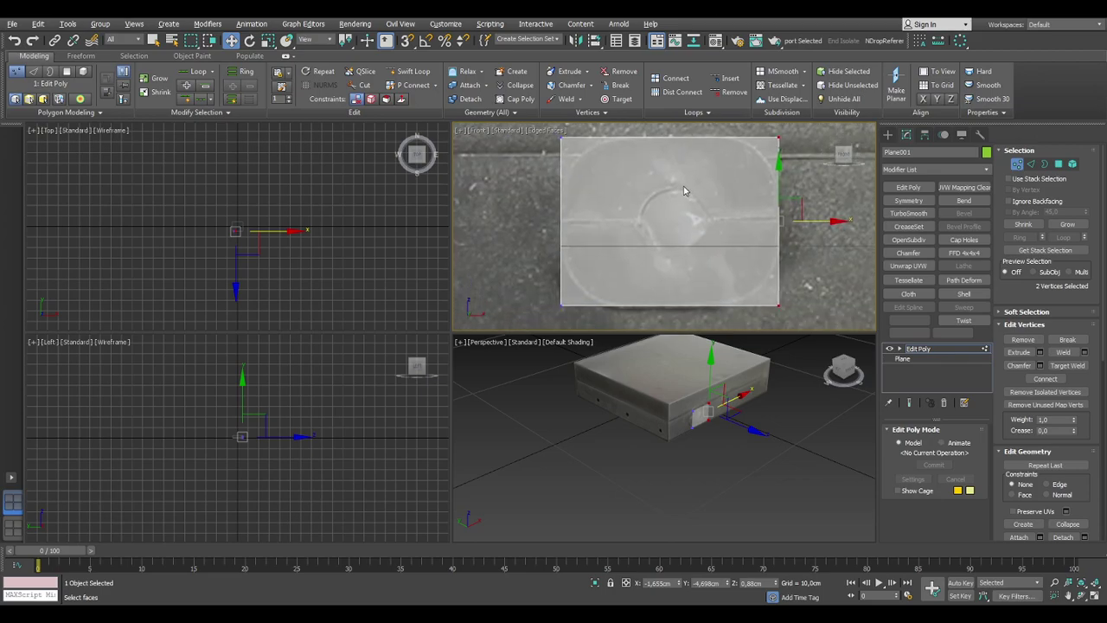
Select the two vertical side edges of the tracing plane.
{"action": "left_click", "coordinate": [1031, 164]}
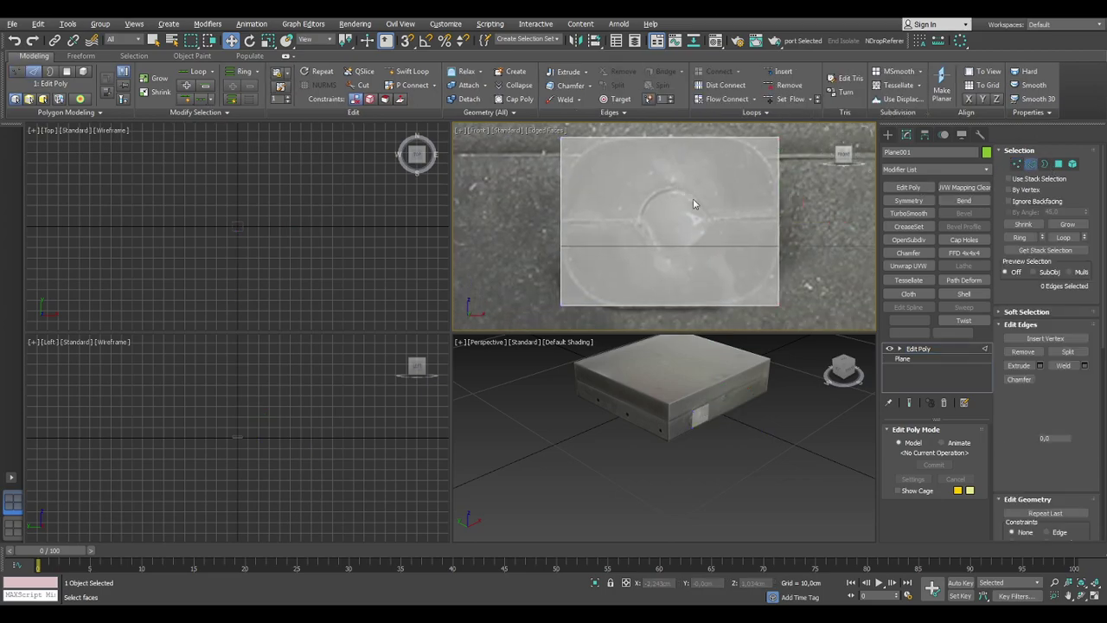
{"action": "left_click_drag", "start_coordinate": [514, 199], "coordinate": [852, 246]}
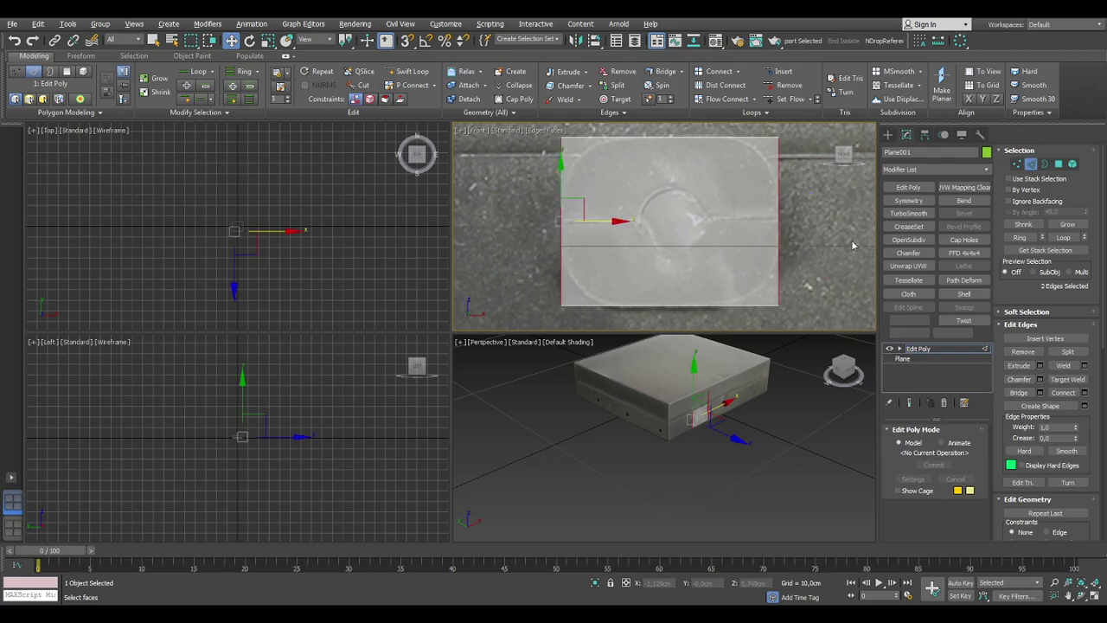
{"action": "left_click", "coordinate": [1084, 392]}
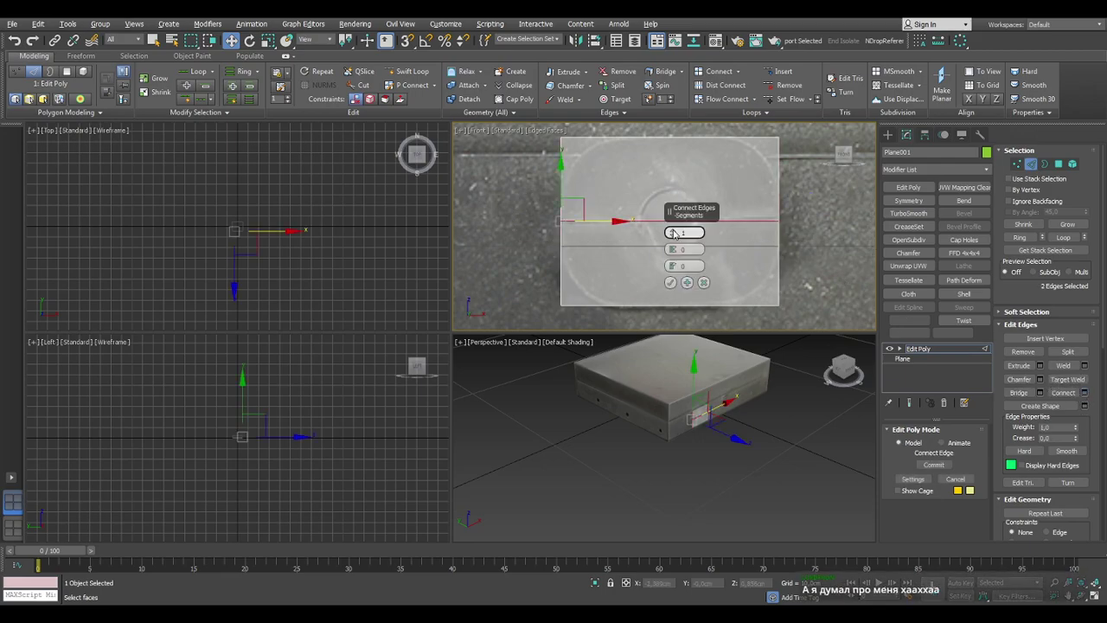
{"action": "left_click", "coordinate": [673, 230]}
{"action": "left_click", "coordinate": [673, 230]}
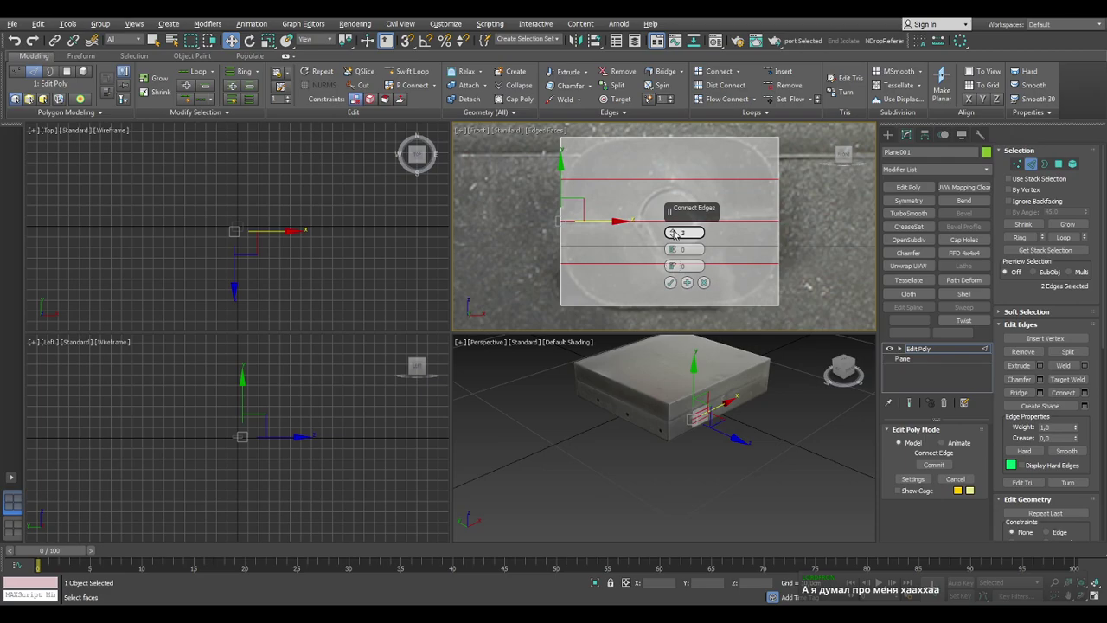
{"action": "left_click", "coordinate": [671, 283]}
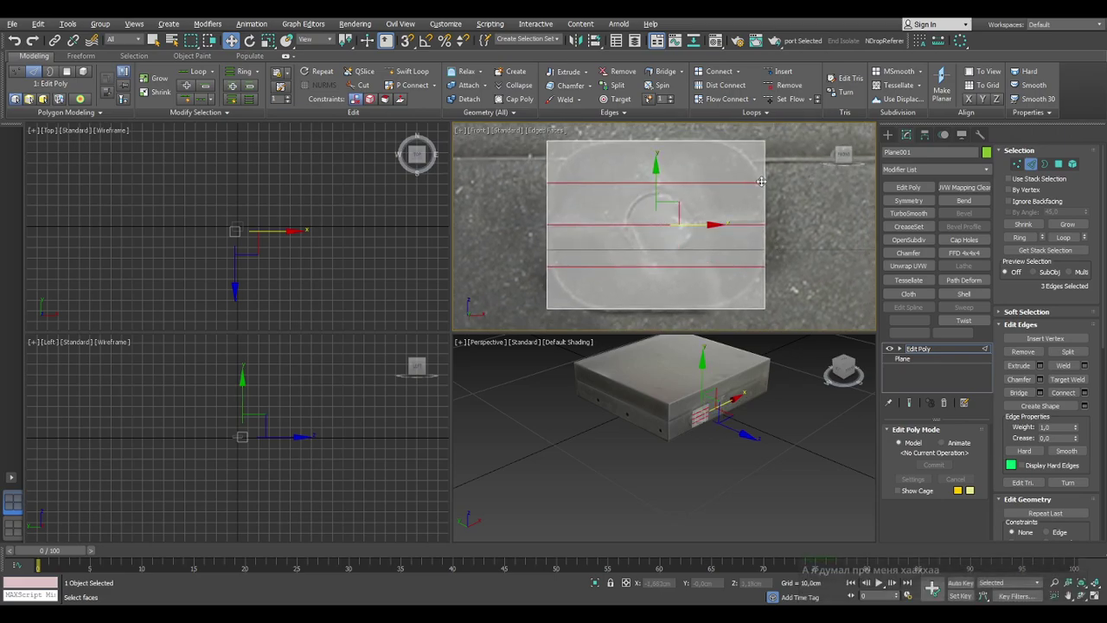
{"action": "left_click", "coordinate": [653, 183]}
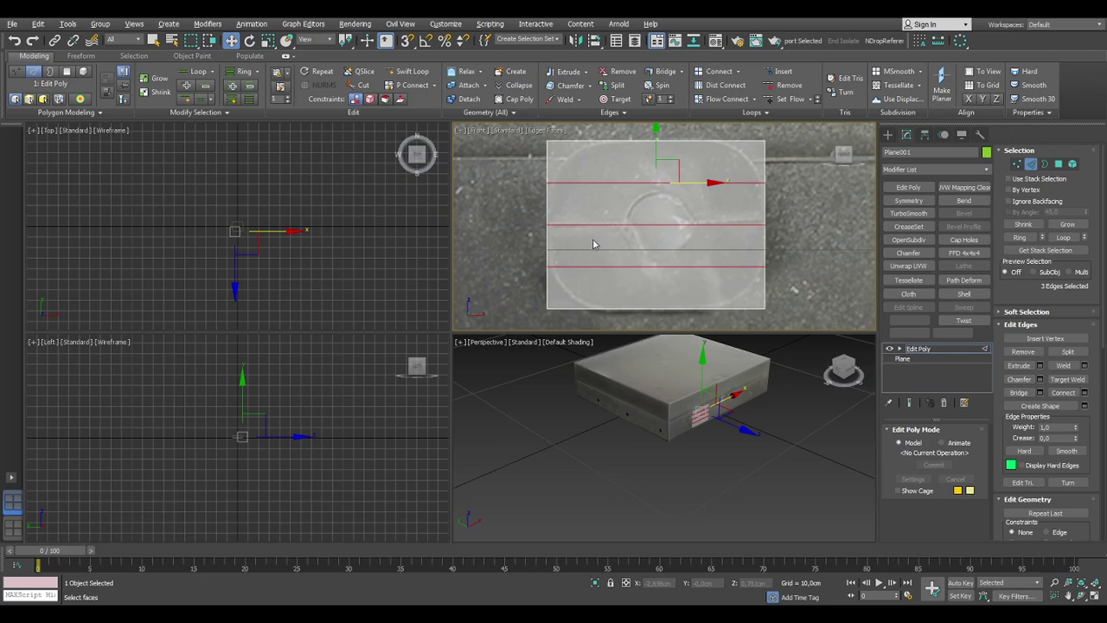
{"action": "key", "text": "ctrl+z"}
{"action": "key", "text": "ctrl+z"}
{"action": "key", "text": "ctrl+z"}
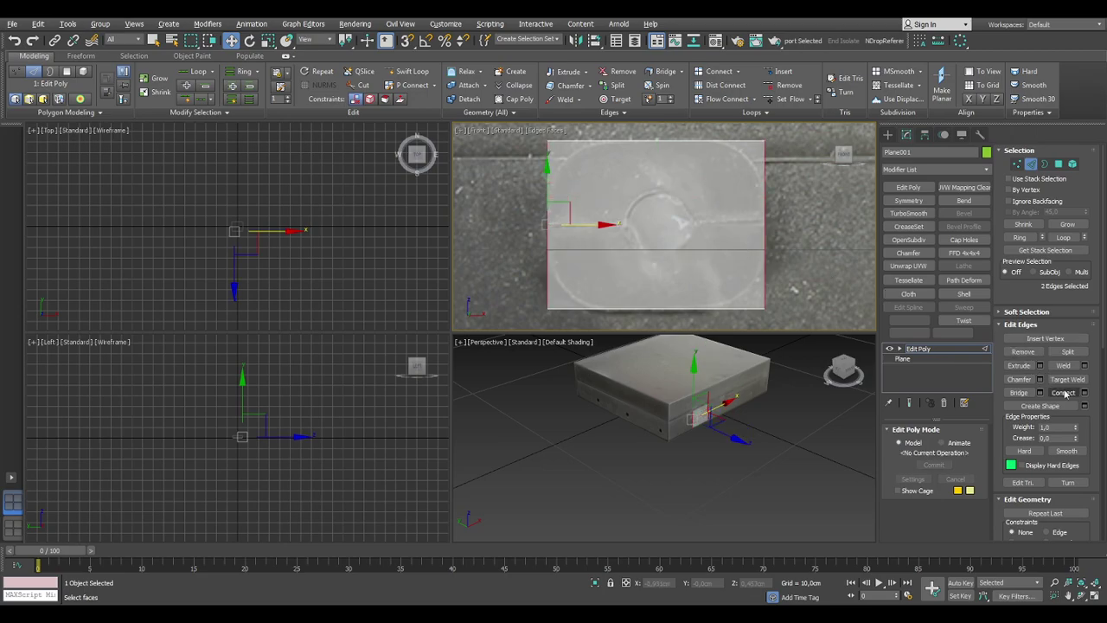
Connect the plane's two side edges with 4 segments to divide it into horizontal strips.
{"action": "left_click", "coordinate": [1084, 392]}
{"action": "left_click_drag", "start_coordinate": [673, 233], "coordinate": [674, 235]}
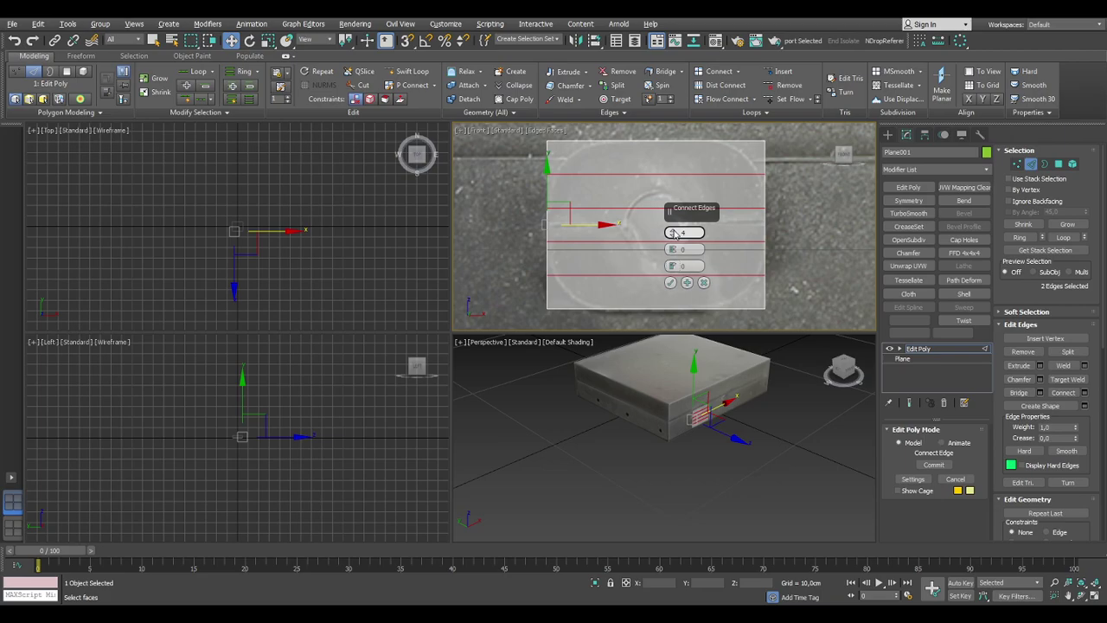
{"action": "left_click", "coordinate": [670, 282]}
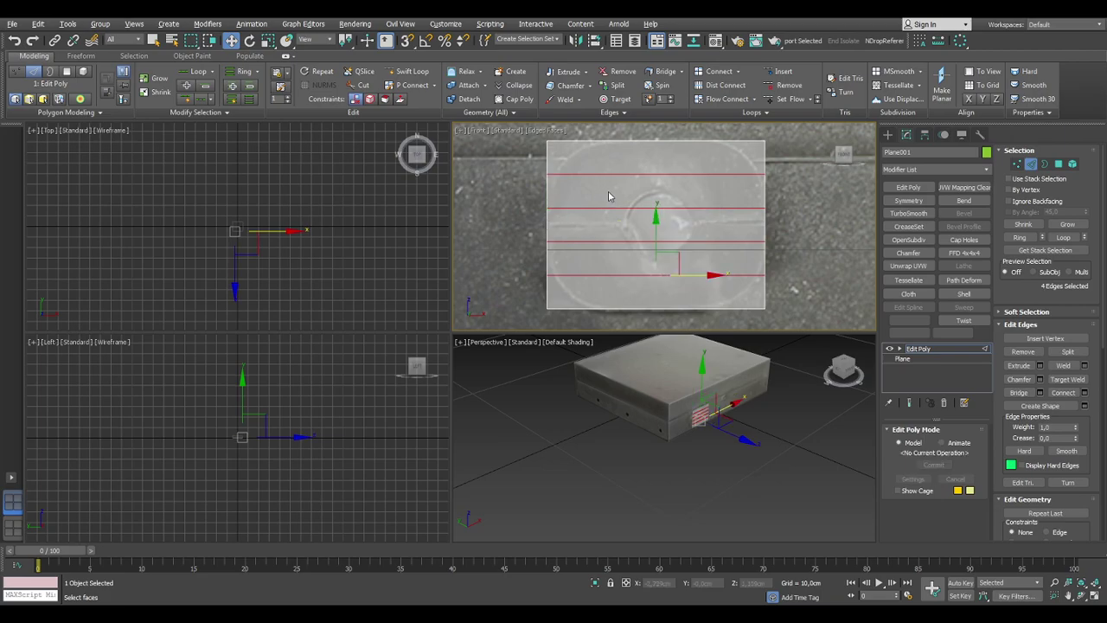
{"action": "left_click_drag", "start_coordinate": [516, 164], "coordinate": [791, 237]}
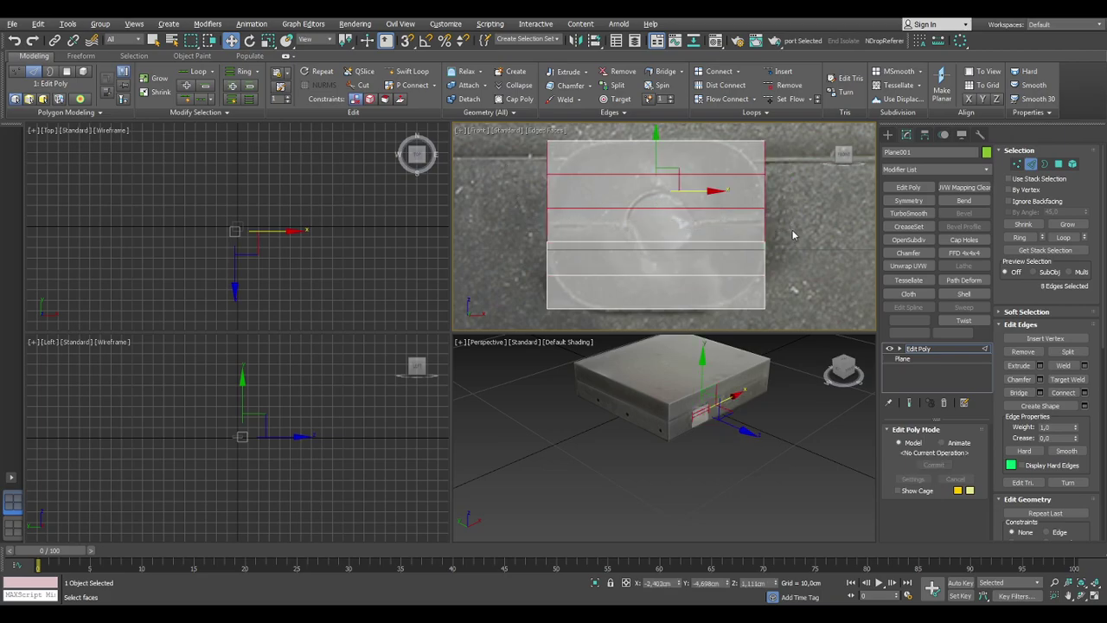
Move the two upper inserted vertex rows up toward the plane's upper edge.
{"action": "left_click", "coordinate": [1017, 163]}
{"action": "left_click_drag", "start_coordinate": [524, 162], "coordinate": [788, 220]}
{"action": "left_click_drag", "start_coordinate": [663, 150], "coordinate": [660, 124]}
{"action": "left_click_drag", "start_coordinate": [527, 174], "coordinate": [840, 212]}
{"action": "left_click_drag", "start_coordinate": [657, 149], "coordinate": [657, 129]}
Move the two lower inserted vertex rows down, with the inner row where the plug's lower corners start to curve.
{"action": "left_click_drag", "start_coordinate": [536, 221], "coordinate": [797, 275]}
{"action": "left_click_drag", "start_coordinate": [657, 208], "coordinate": [656, 236]}
{"action": "left_click_drag", "start_coordinate": [523, 258], "coordinate": [804, 282]}
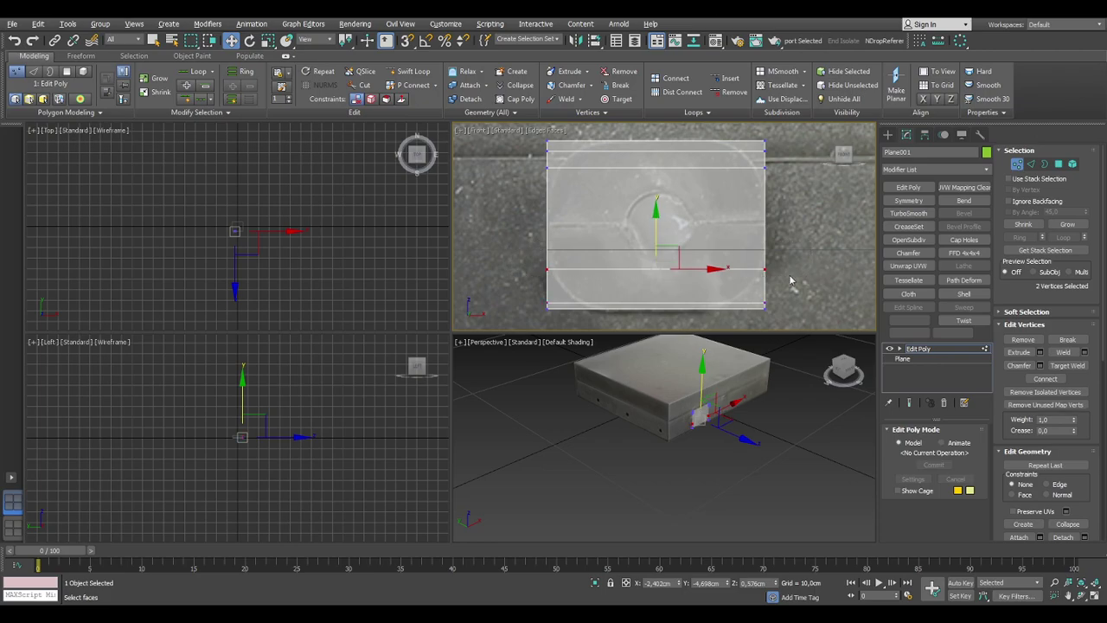
{"action": "left_click_drag", "start_coordinate": [657, 232], "coordinate": [657, 223]}
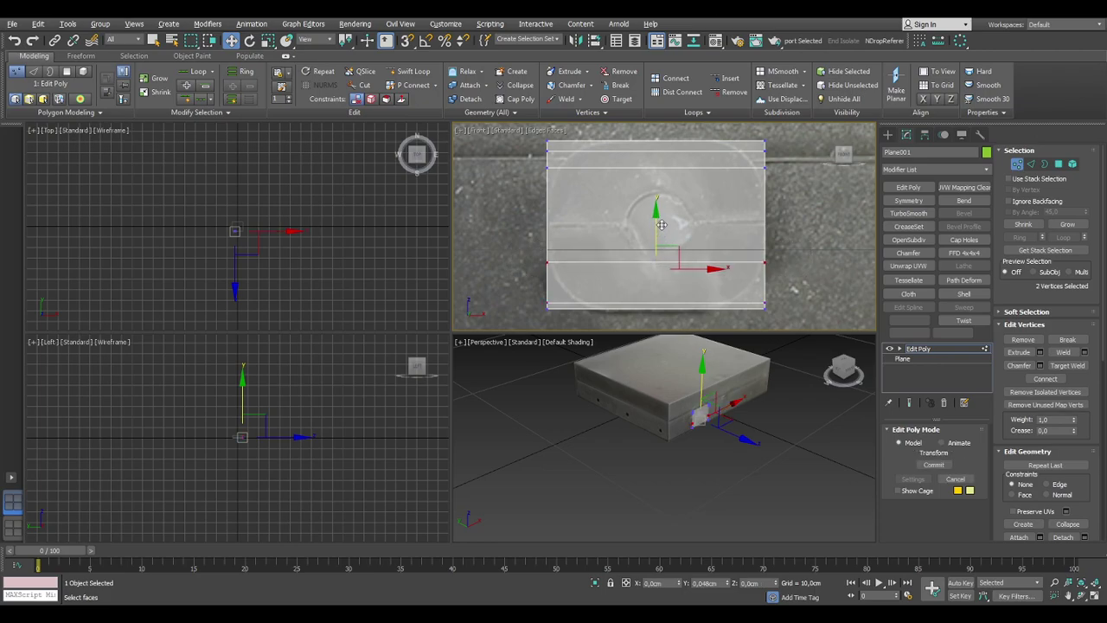
Lower both upper inserted vertex rows so they line up with the curvature of the plug's upper corners.
{"action": "left_click_drag", "start_coordinate": [539, 166], "coordinate": [815, 221]}
{"action": "left_click_drag", "start_coordinate": [655, 130], "coordinate": [654, 147]}
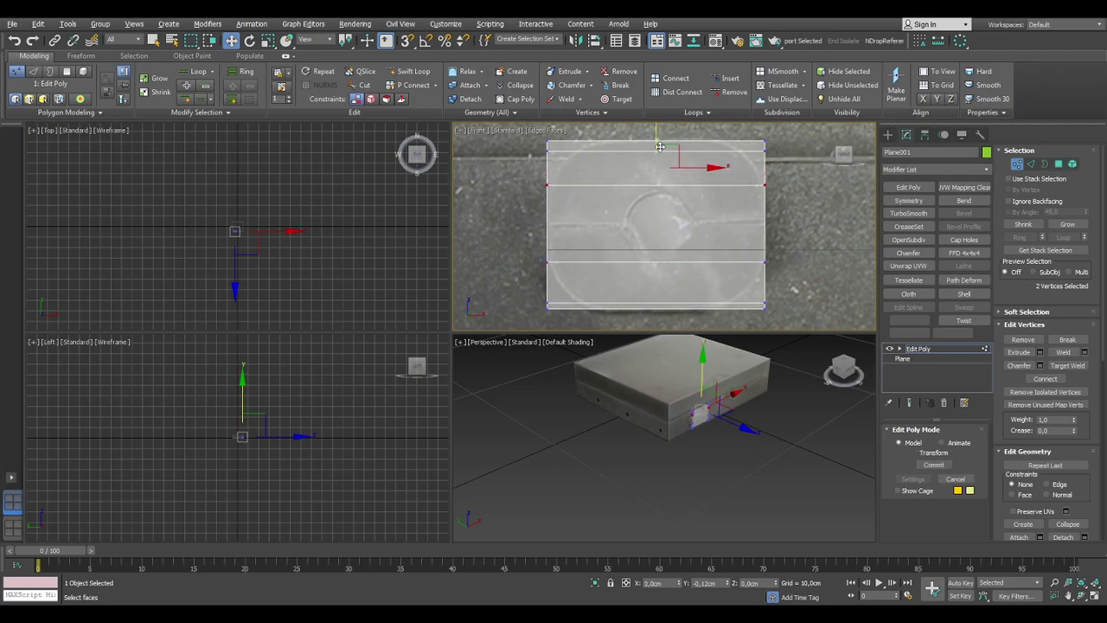
{"action": "left_click_drag", "start_coordinate": [536, 148], "coordinate": [777, 177]}
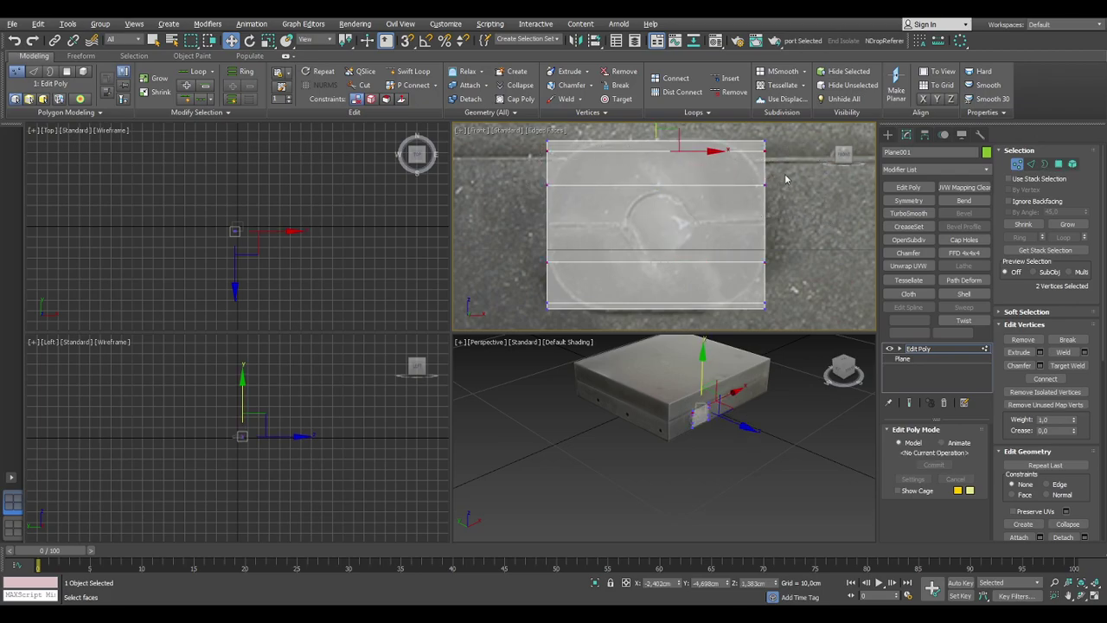
{"action": "middle_click_drag", "start_coordinate": [777, 214], "coordinate": [780, 234]}
{"action": "left_click_drag", "start_coordinate": [662, 137], "coordinate": [664, 147]}
Move the vertices at both upper corners inward to follow the plug's rounded outline.
{"action": "left_click_drag", "start_coordinate": [533, 150], "coordinate": [644, 175]}
{"action": "left_click", "coordinate": [566, 163]}
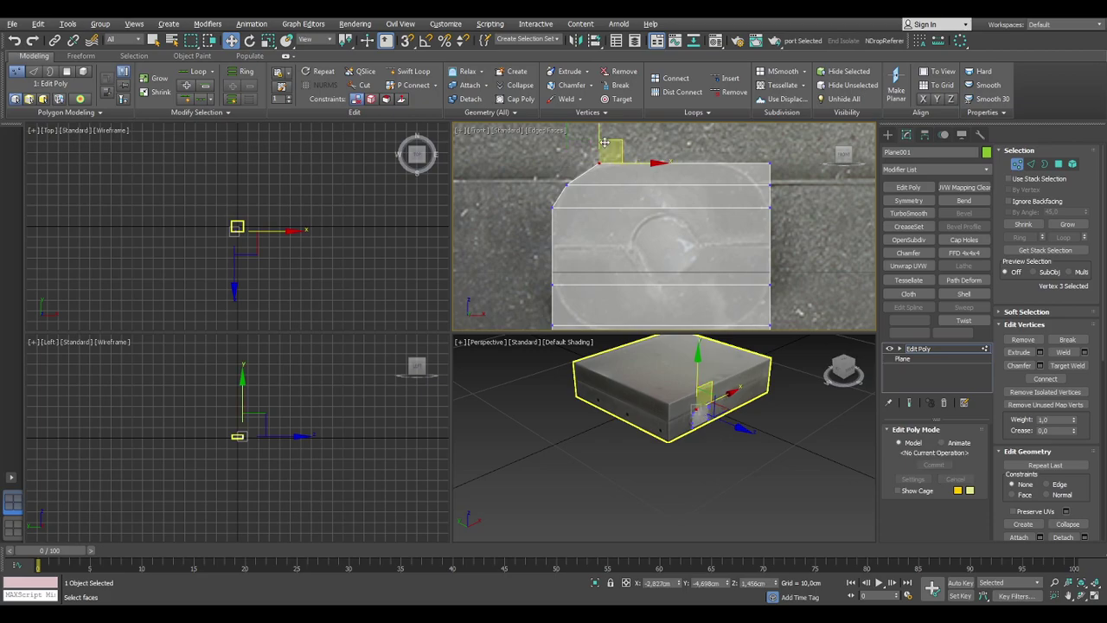
{"action": "mouse_move", "coordinate": [790, 178]}
{"action": "left_mouse_down"}
{"action": "mouse_move", "coordinate": [778, 171]}
{"action": "mouse_move", "coordinate": [773, 181]}
{"action": "mouse_move", "coordinate": [784, 191]}
{"action": "mouse_move", "coordinate": [803, 185]}
{"action": "left_mouse_up"}
{"action": "left_click_drag", "start_coordinate": [712, 152], "coordinate": [767, 164]}
{"action": "middle_click_drag", "start_coordinate": [714, 200], "coordinate": [721, 136]}
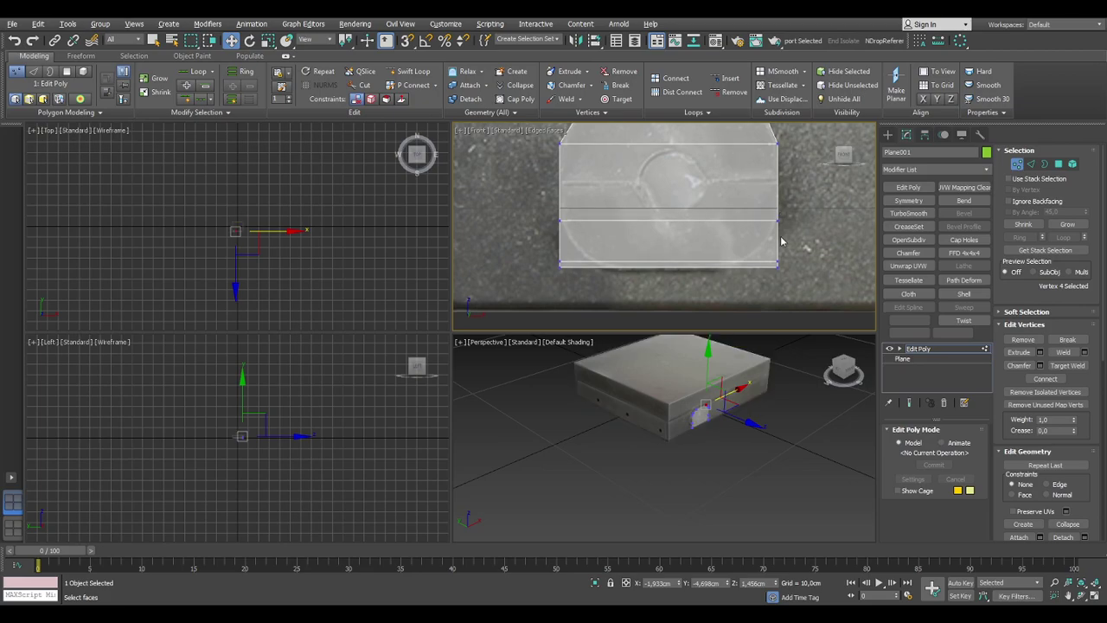
Raise the lowest inserted vertex pair to the middle of the plug's lower corner curves.
{"action": "left_click_drag", "start_coordinate": [532, 243], "coordinate": [600, 250]}
{"action": "left_click", "coordinate": [561, 261]}
{"action": "left_click", "coordinate": [774, 262], "text": "ctrl"}
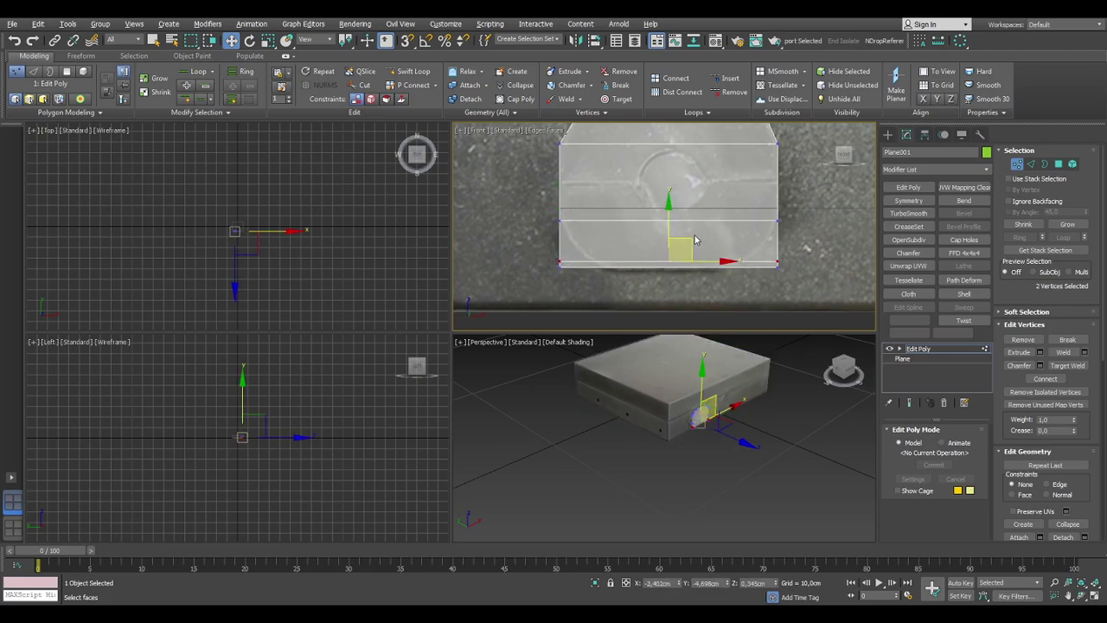
{"action": "left_click_drag", "start_coordinate": [670, 222], "coordinate": [670, 205]}
Move the lower-right corner vertices inward to match the plug's rounded outline.
{"action": "left_click", "coordinate": [776, 245]}
{"action": "left_click_drag", "start_coordinate": [811, 245], "coordinate": [766, 265]}
{"action": "left_click", "coordinate": [775, 266]}
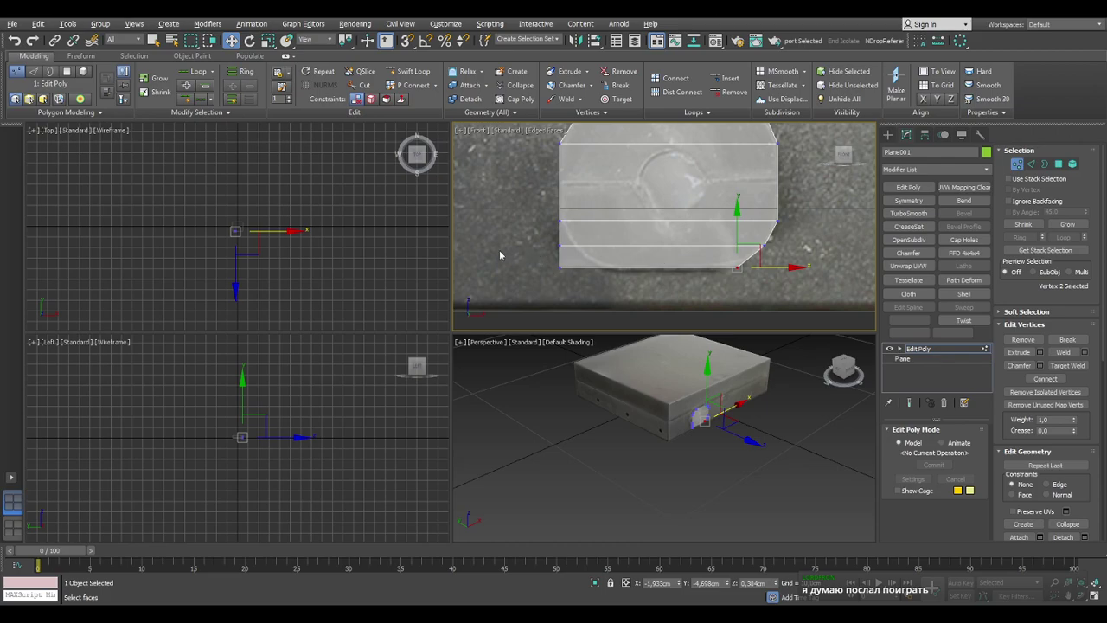
Move the lower-left corner vertices inward to match the plug's rounded outline.
{"action": "left_click_drag", "start_coordinate": [543, 241], "coordinate": [620, 255]}
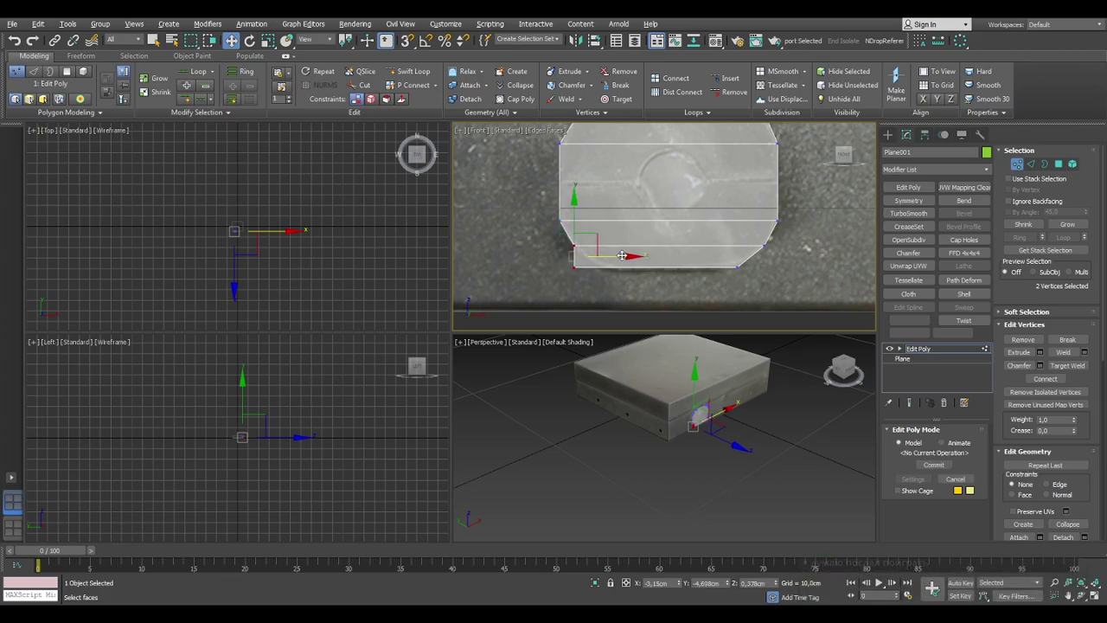
{"action": "left_click", "coordinate": [572, 268]}
{"action": "left_click_drag", "start_coordinate": [619, 266], "coordinate": [651, 269]}
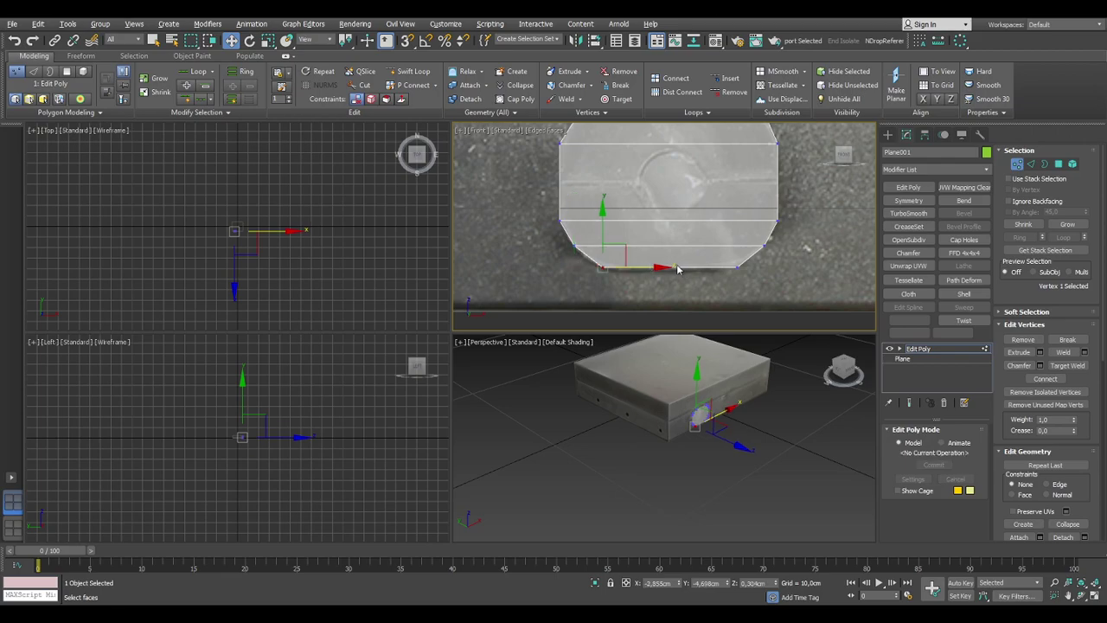
{"action": "middle_click_drag", "start_coordinate": [692, 229], "coordinate": [683, 291]}
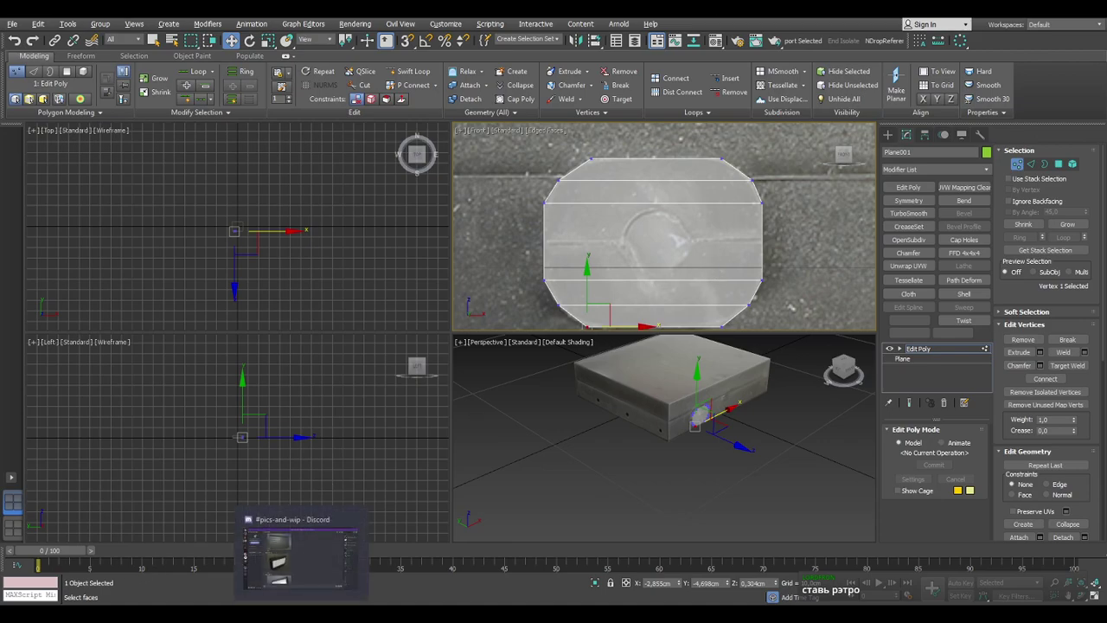
Nudge the middle vertex of the upper-right corner slightly inward onto the plug's border.
{"action": "mouse_move", "coordinate": [336, 616]}
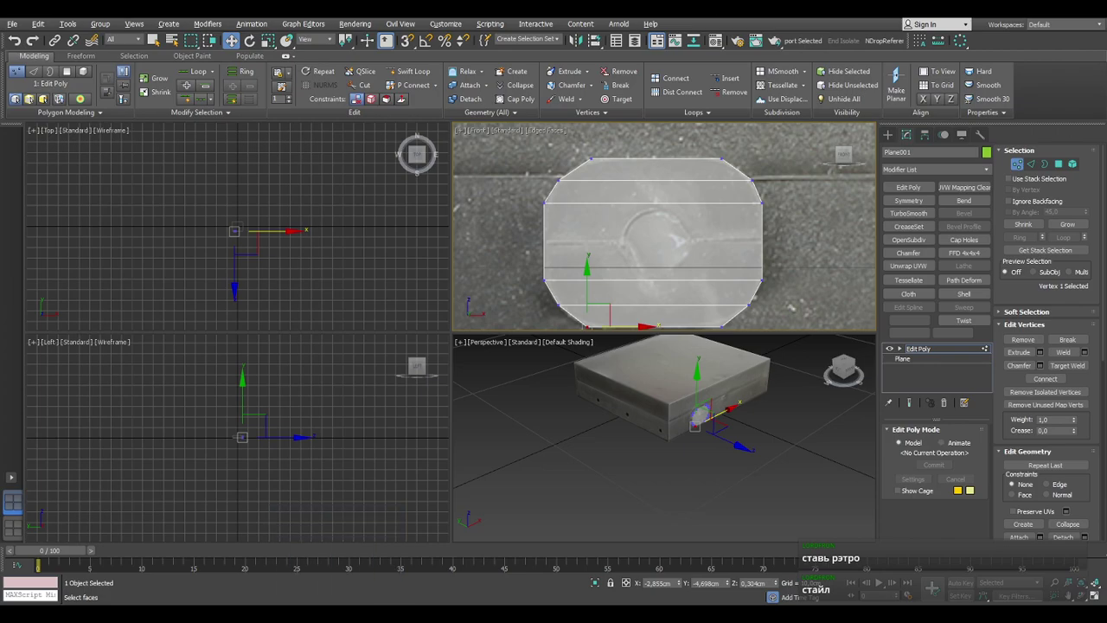
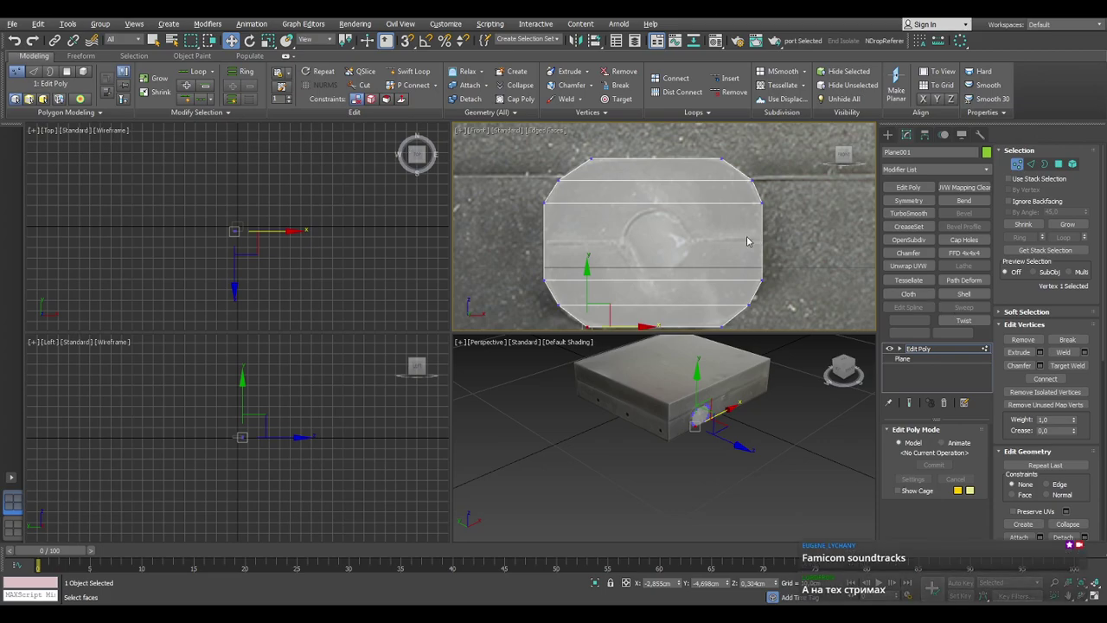
{"action": "middle_click_drag", "start_coordinate": [747, 241], "coordinate": [753, 230]}
{"action": "left_click", "coordinate": [751, 171]}
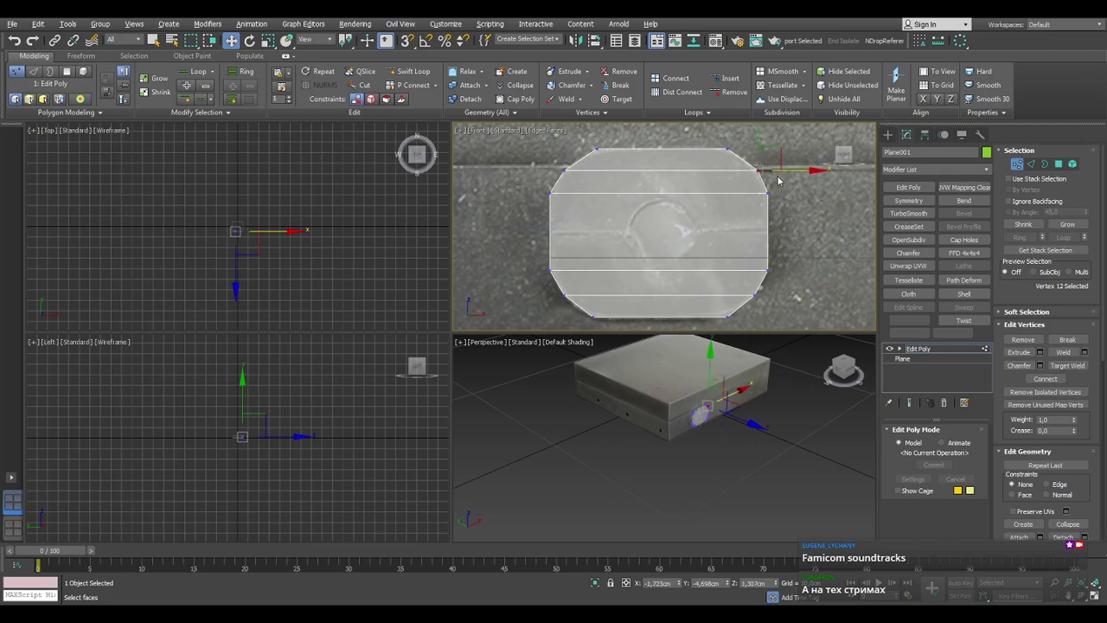
{"action": "left_click_drag", "start_coordinate": [792, 170], "coordinate": [792, 170]}
{"action": "middle_click_drag", "start_coordinate": [759, 314], "coordinate": [758, 299]}
{"action": "left_click_drag", "start_coordinate": [716, 288], "coordinate": [734, 322]}
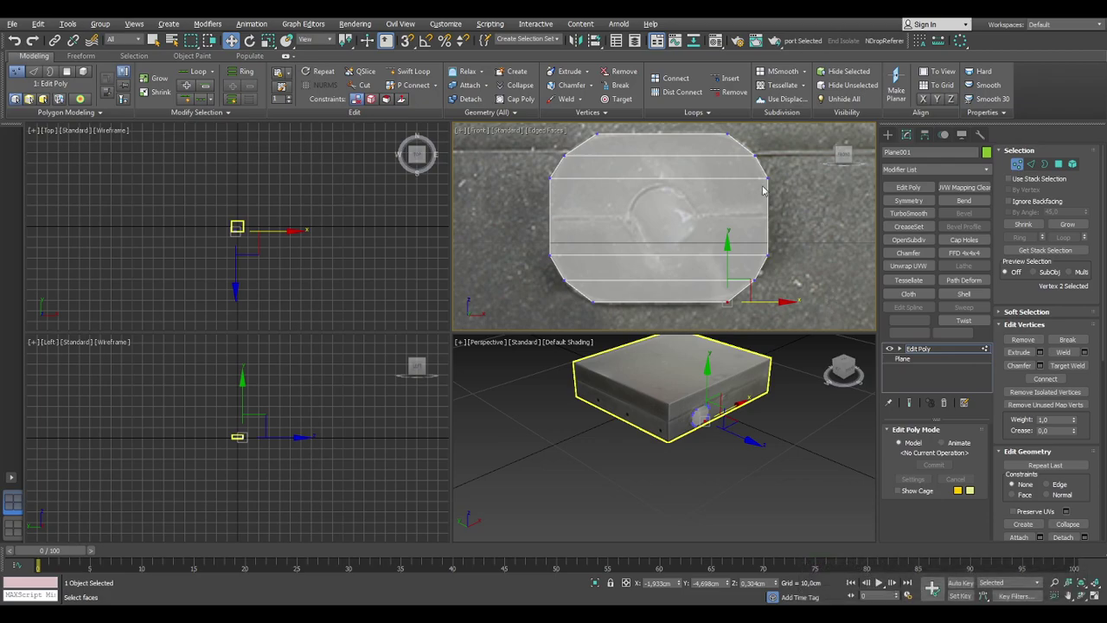
Add four horizontal edge loops with Swift Loop, one across each slanted segment of the upper and lower corners.
{"action": "left_click", "coordinate": [411, 71]}
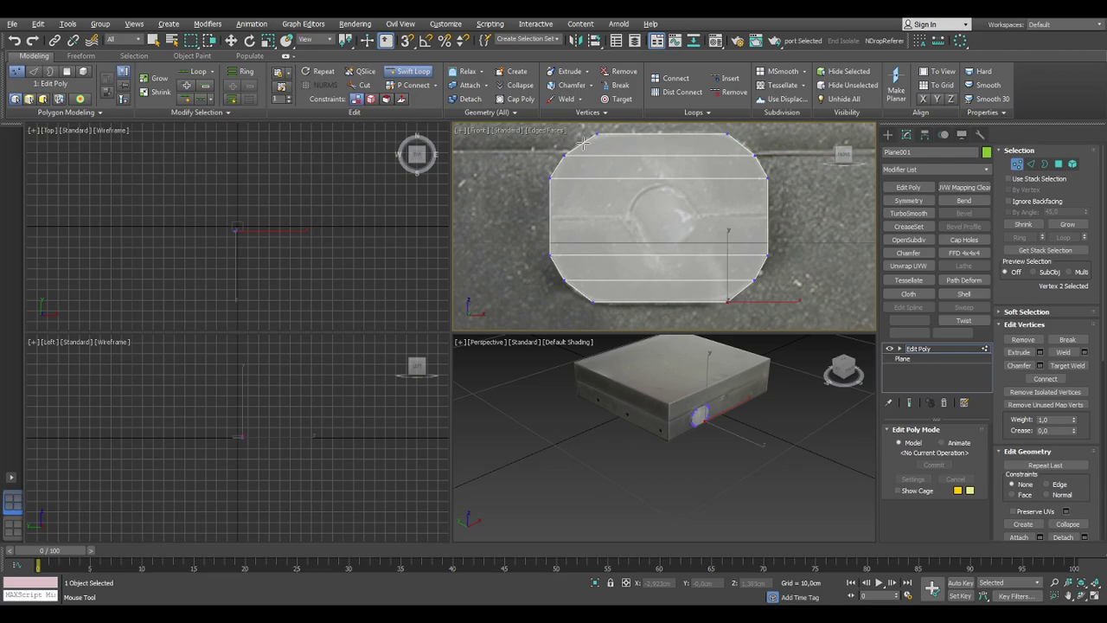
{"action": "left_click", "coordinate": [586, 142]}
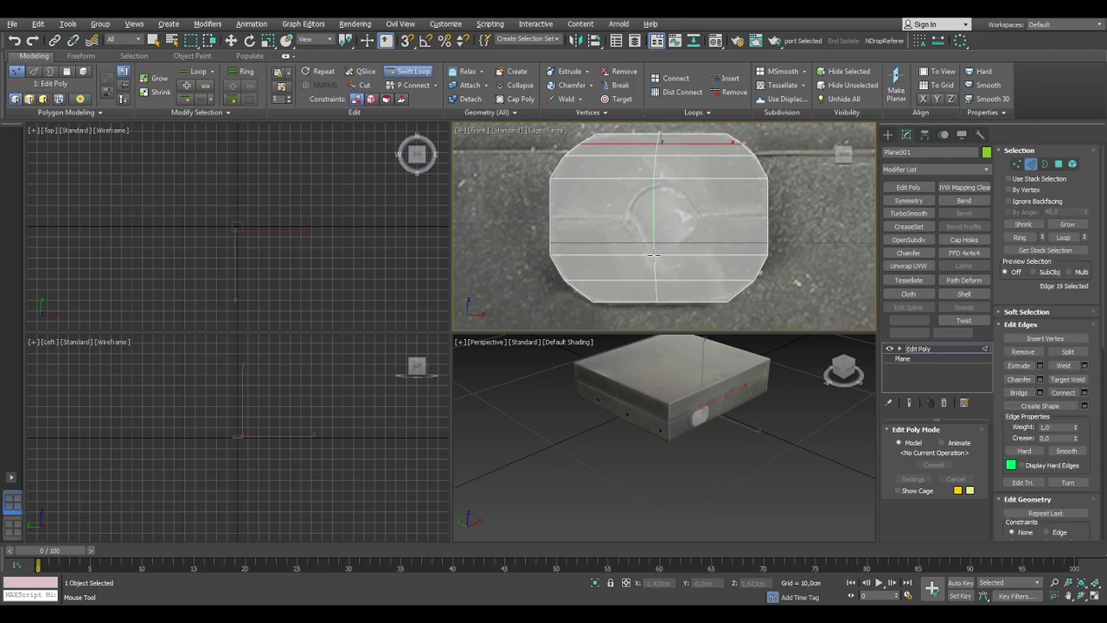
{"action": "left_click", "coordinate": [740, 293]}
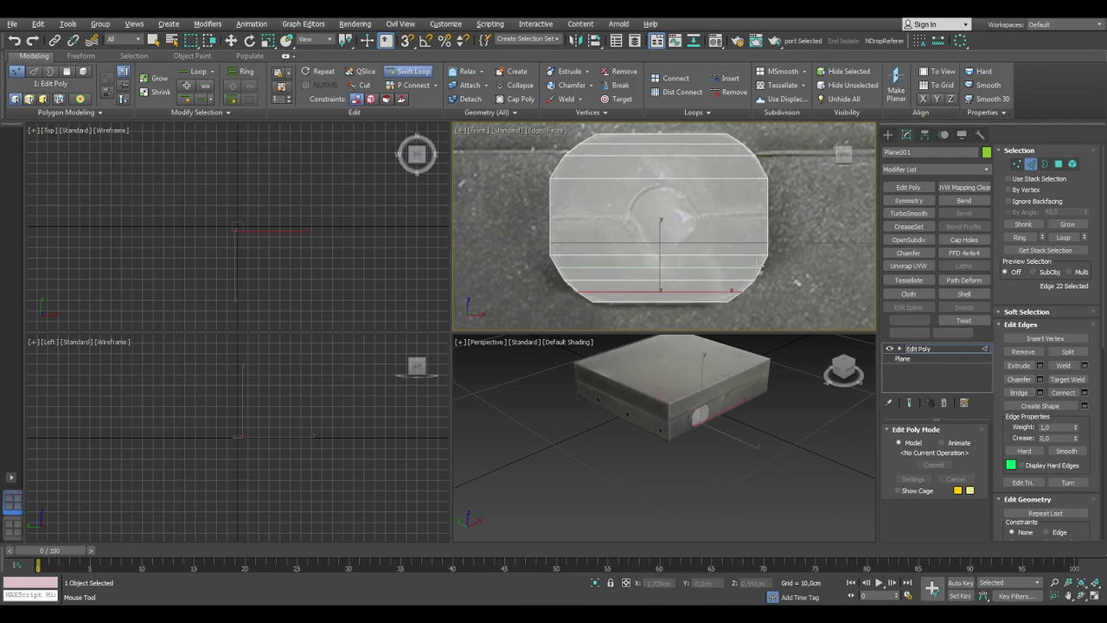
{"action": "left_click", "coordinate": [756, 270]}
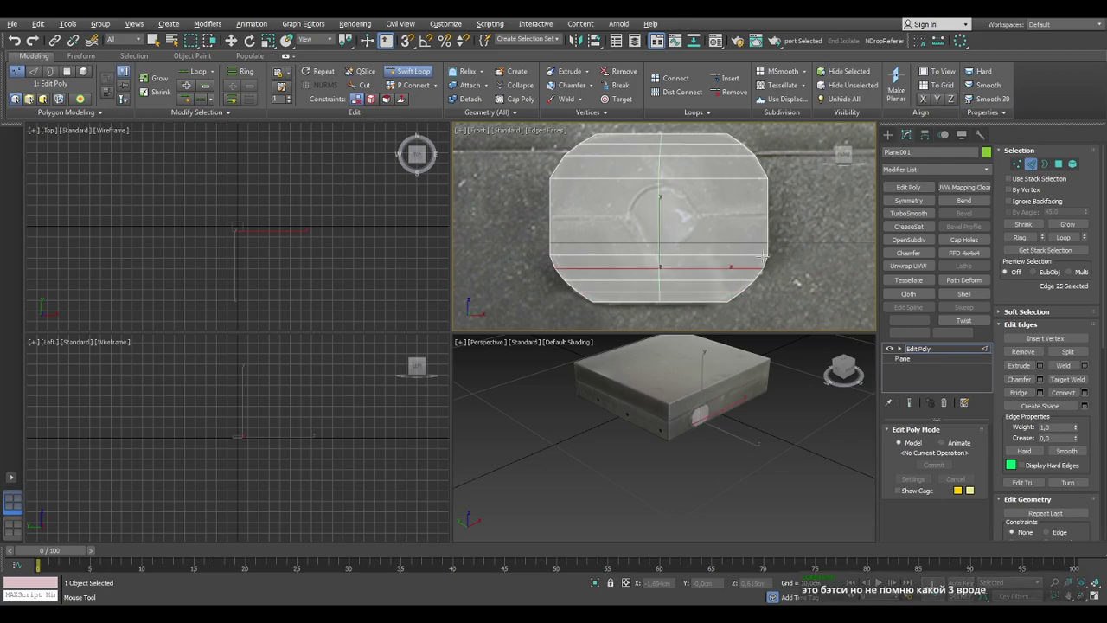
{"action": "left_click", "coordinate": [759, 170]}
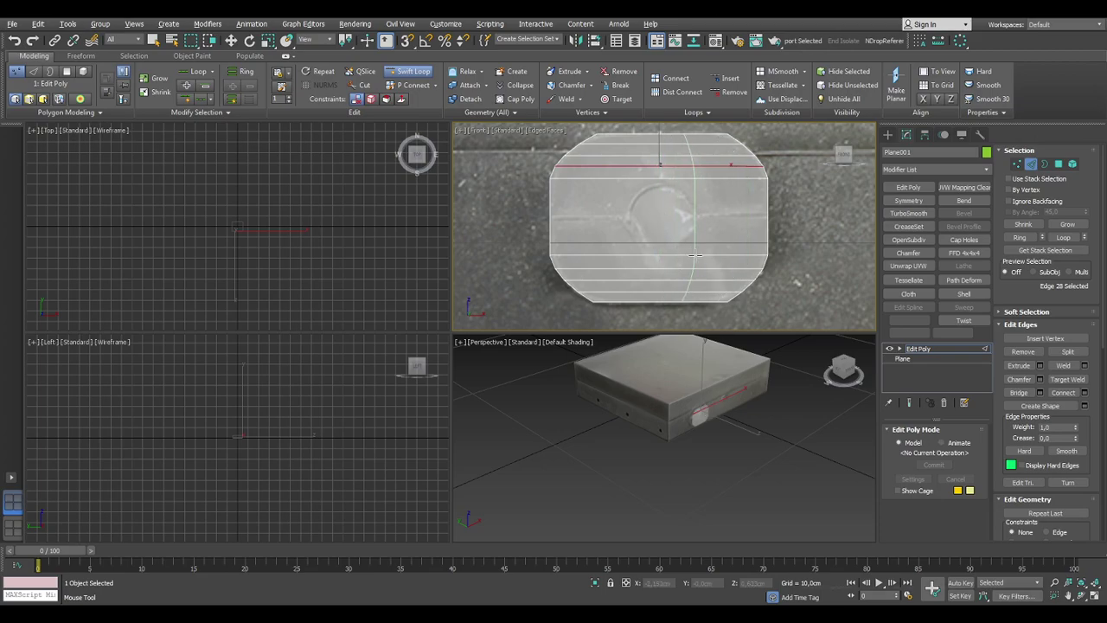
Examine the plane's rounded outline on the box side and its lower-right corner against the plug texture.
{"action": "middle_click_drag", "start_coordinate": [747, 443], "coordinate": [744, 448]}
{"action": "scroll", "coordinate": [724, 425], "scroll_direction": "up", "scroll_amount": 4}
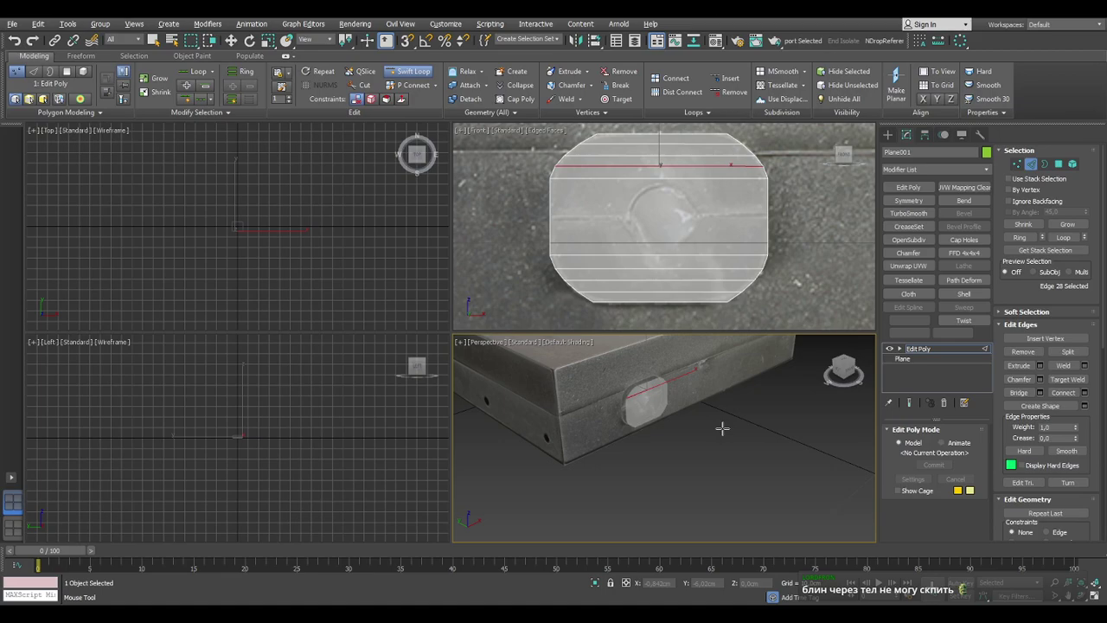
{"action": "middle_click_drag", "start_coordinate": [666, 420], "coordinate": [683, 476]}
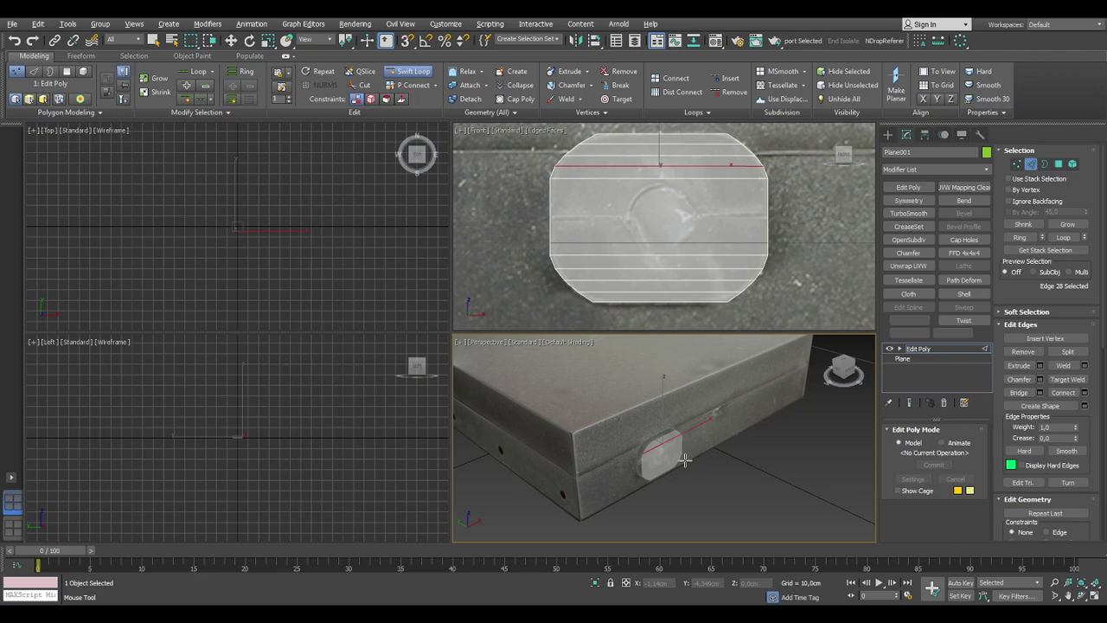
{"action": "middle_click_drag", "start_coordinate": [663, 456], "coordinate": [671, 453]}
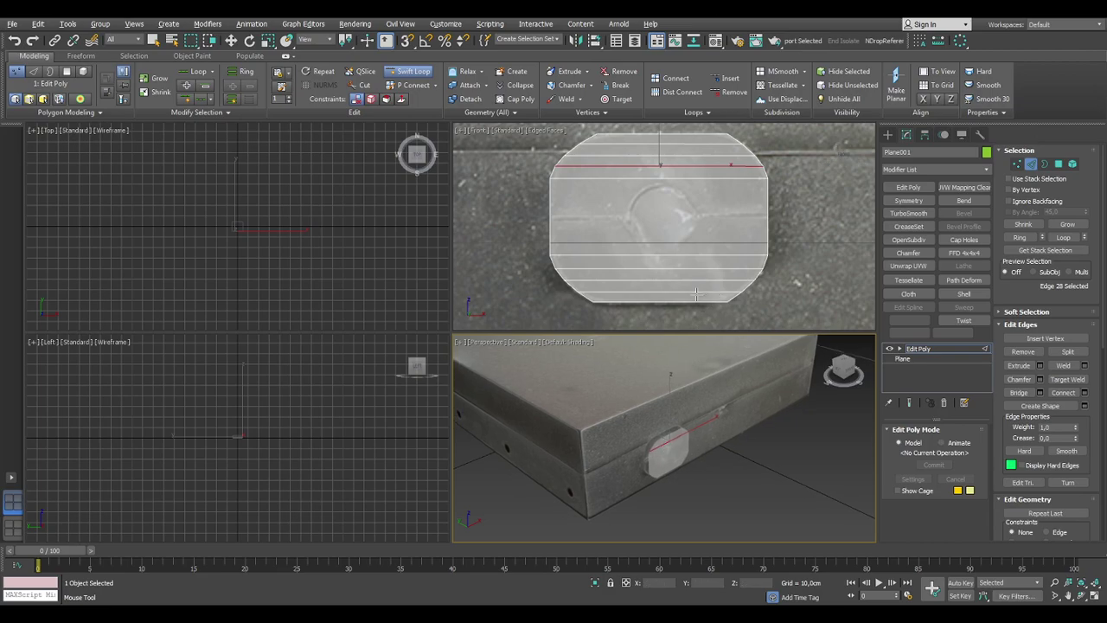
{"action": "scroll", "coordinate": [696, 294], "scroll_direction": "up", "scroll_amount": 5}
{"action": "key", "text": "2"}
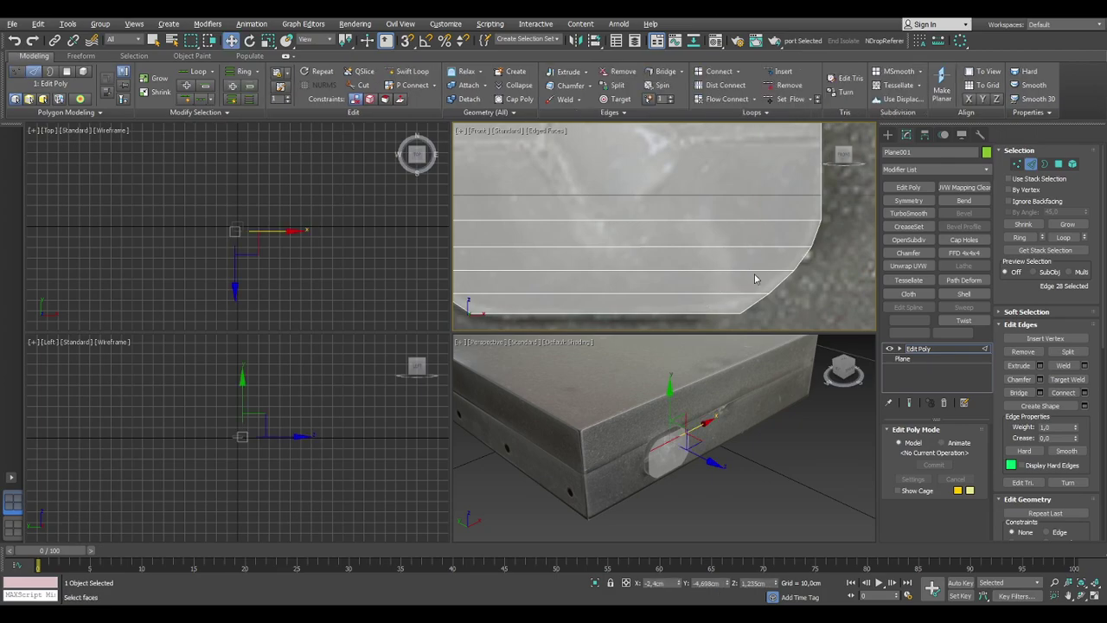
{"action": "scroll", "coordinate": [754, 279], "scroll_direction": "down", "scroll_amount": 4}
{"action": "scroll", "coordinate": [756, 268], "scroll_direction": "up", "scroll_amount": 1}
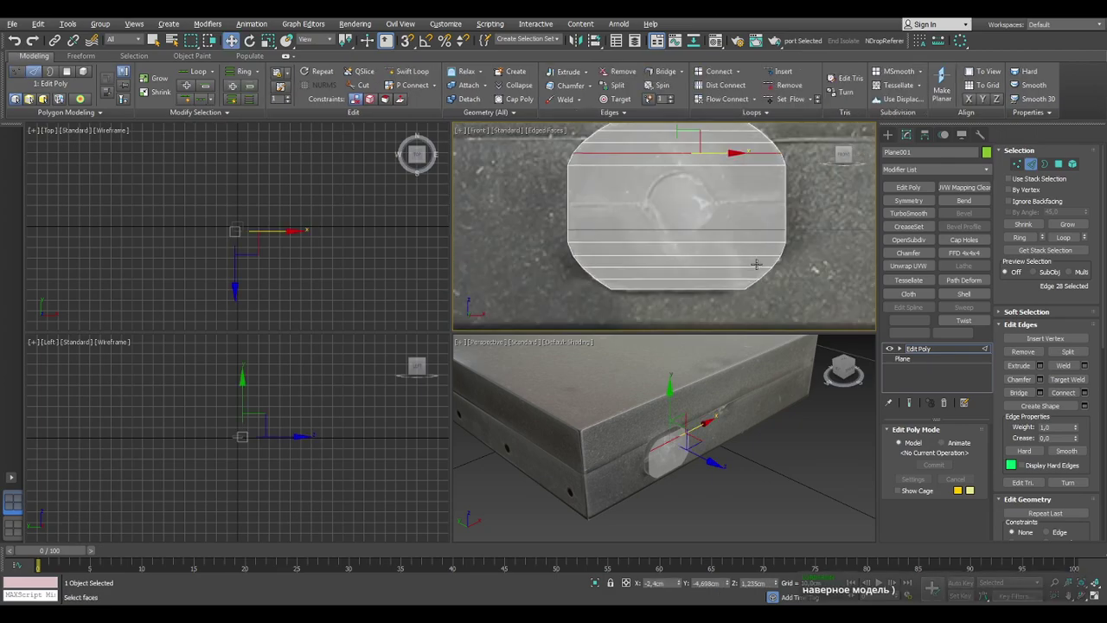
Apply Set Flow to the four short edges along the plane's lower-right corner and clear the edge selection.
{"action": "left_click", "coordinate": [782, 250]}
{"action": "left_click", "coordinate": [777, 260], "text": "ctrl"}
{"action": "left_click", "coordinate": [766, 274], "text": "ctrl"}
{"action": "left_click", "coordinate": [749, 284], "text": "ctrl"}
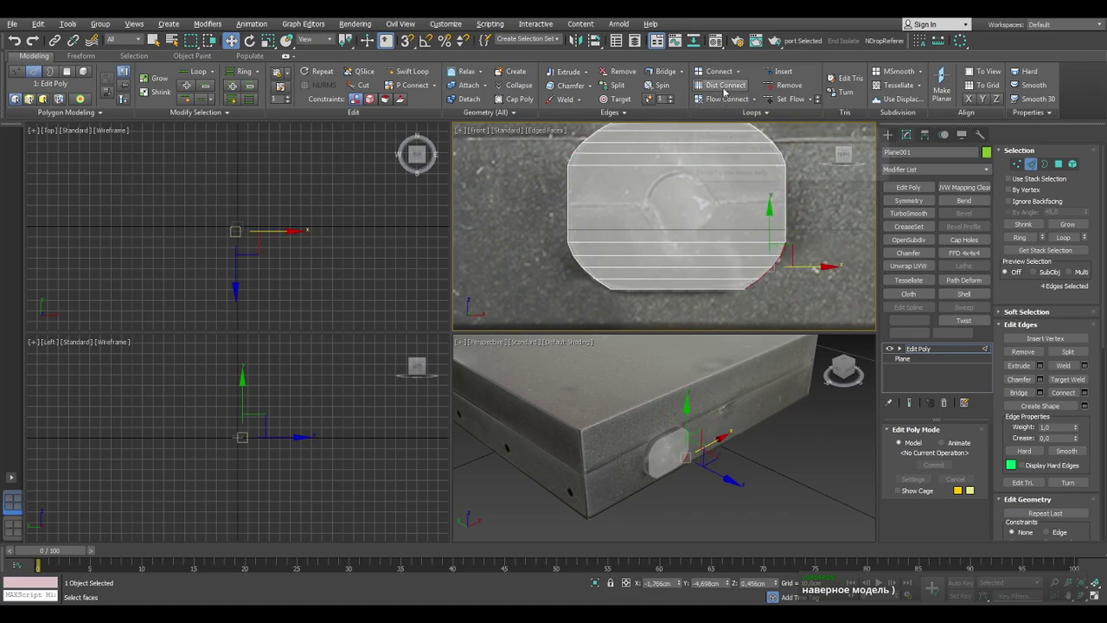
{"action": "left_click", "coordinate": [787, 101]}
{"action": "left_click", "coordinate": [602, 282]}
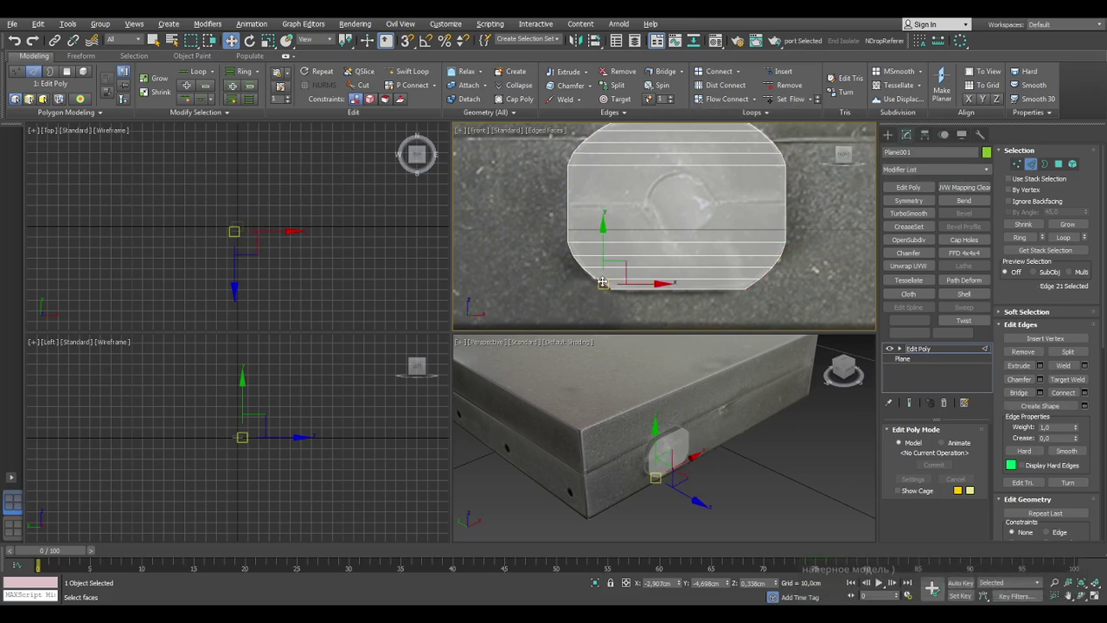
{"action": "left_click", "coordinate": [767, 304]}
Examine the plug plane's upper outline and the textured box from several sides, including the side with the card slots.
{"action": "middle_click_drag", "start_coordinate": [708, 189], "coordinate": [692, 268]}
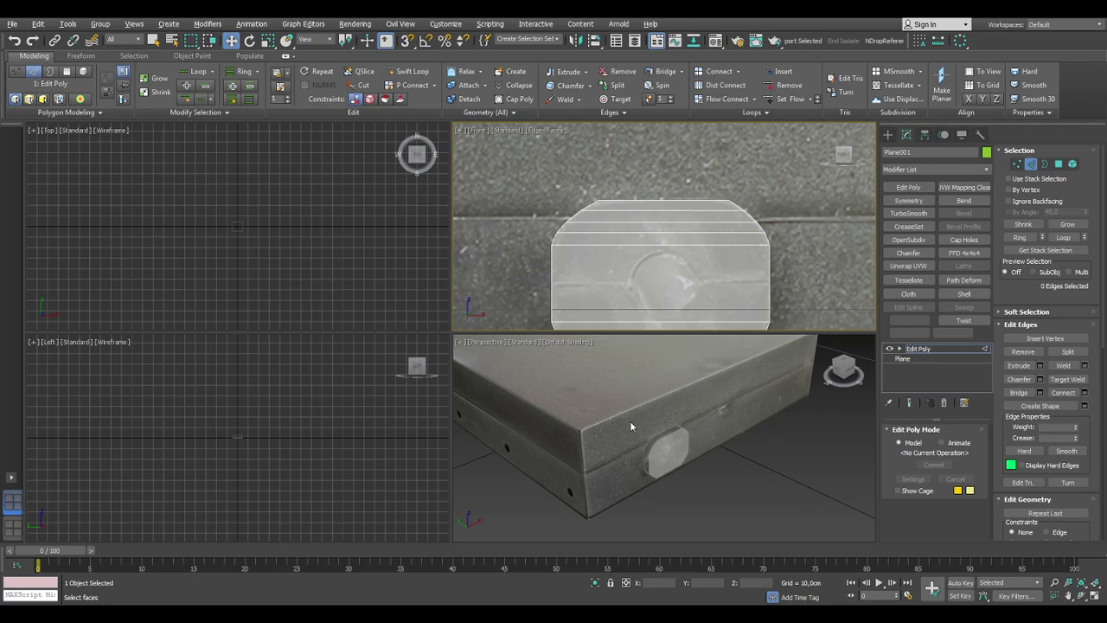
{"action": "scroll", "coordinate": [676, 414], "scroll_direction": "down", "scroll_amount": 5}
{"action": "middle_click_drag", "start_coordinate": [581, 430], "coordinate": [714, 425], "text": "alt"}
{"action": "scroll", "coordinate": [689, 403], "scroll_direction": "up", "scroll_amount": 3}
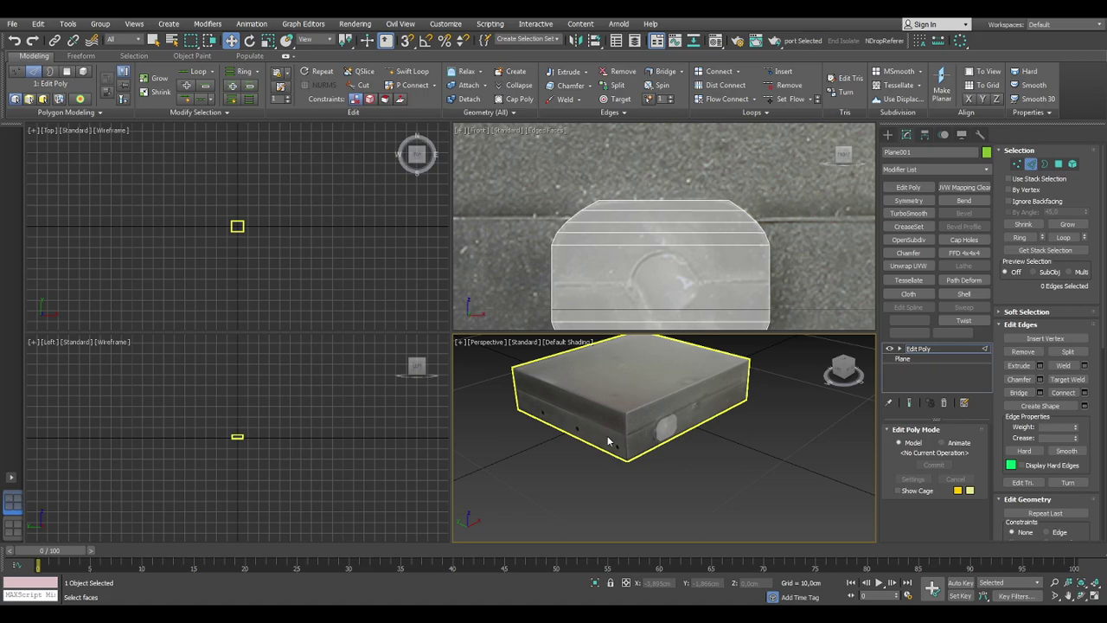
{"action": "left_click", "coordinate": [761, 451]}
{"action": "middle_click_drag", "start_coordinate": [761, 451], "coordinate": [783, 430]}
{"action": "middle_click_drag", "start_coordinate": [698, 431], "coordinate": [731, 427]}
{"action": "scroll", "coordinate": [732, 427], "scroll_direction": "up", "scroll_amount": 1}
{"action": "scroll", "coordinate": [662, 429], "scroll_direction": "down", "scroll_amount": 1}
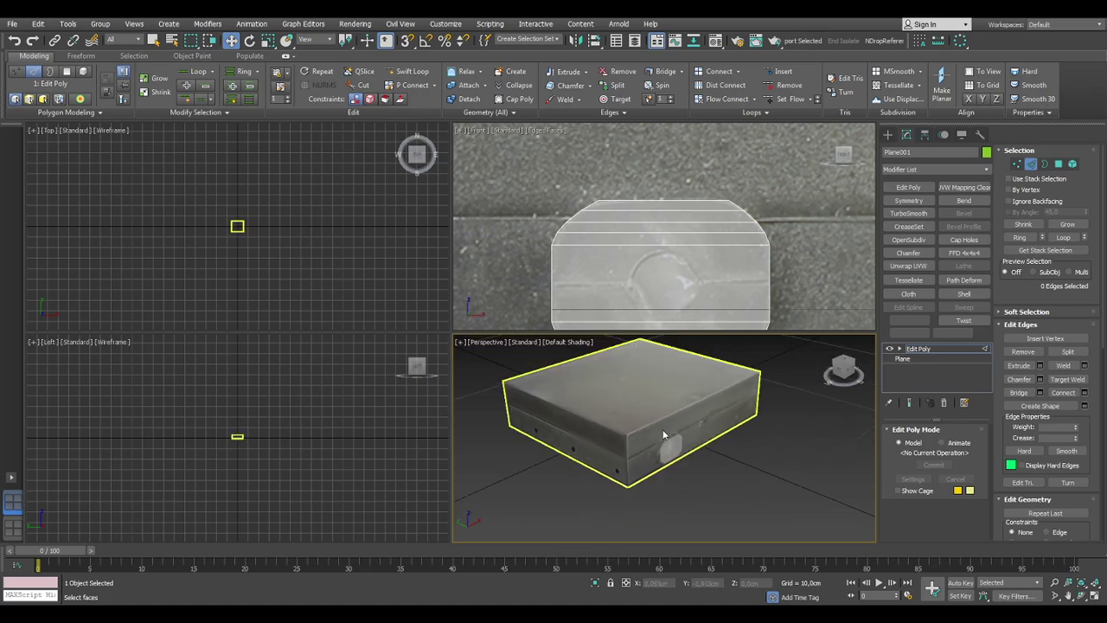
{"action": "middle_click_drag", "start_coordinate": [628, 451], "coordinate": [779, 389], "text": "alt"}
{"action": "scroll", "coordinate": [754, 427], "scroll_direction": "down", "scroll_amount": 4}
{"action": "left_click", "coordinate": [796, 420]}
{"action": "left_click", "coordinate": [711, 428]}
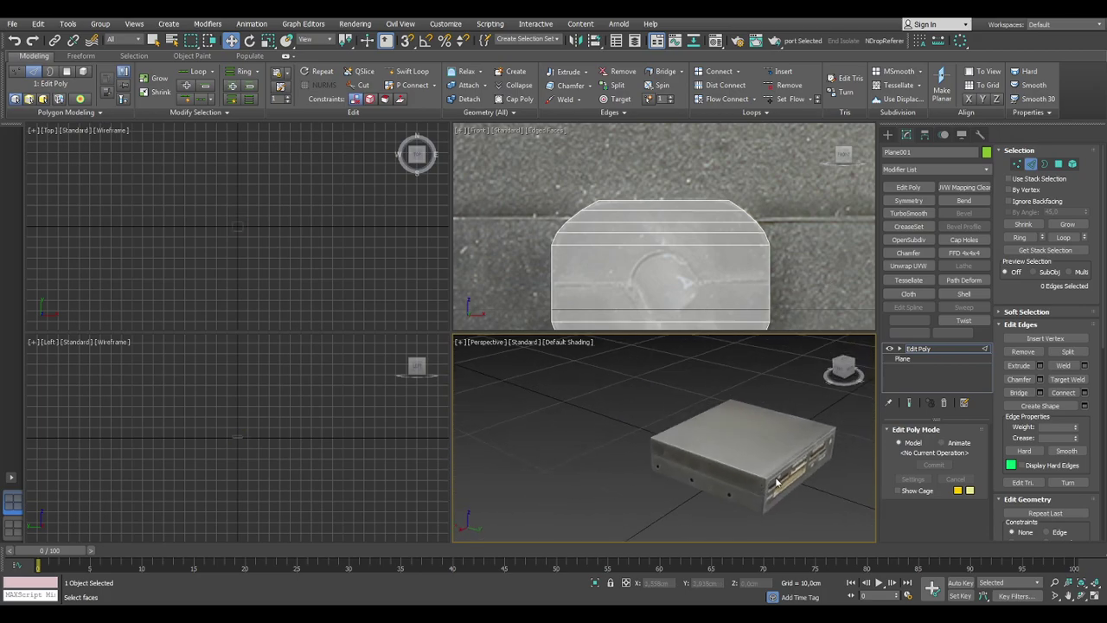
Select the plug plane's open outer border at Border level on the side of the box.
{"action": "left_click", "coordinate": [1059, 165]}
{"action": "left_click", "coordinate": [1044, 164]}
{"action": "middle_click_drag", "start_coordinate": [753, 442], "coordinate": [716, 428]}
{"action": "scroll", "coordinate": [716, 429], "scroll_direction": "down", "scroll_amount": 3}
{"action": "middle_click_drag", "start_coordinate": [652, 451], "coordinate": [866, 454], "text": "alt"}
{"action": "middle_click_drag", "start_coordinate": [683, 429], "coordinate": [711, 464], "text": "alt"}
{"action": "scroll", "coordinate": [696, 416], "scroll_direction": "up", "scroll_amount": 2}
{"action": "scroll", "coordinate": [696, 416], "scroll_direction": "up", "scroll_amount": 5}
{"action": "left_click", "coordinate": [696, 420]}
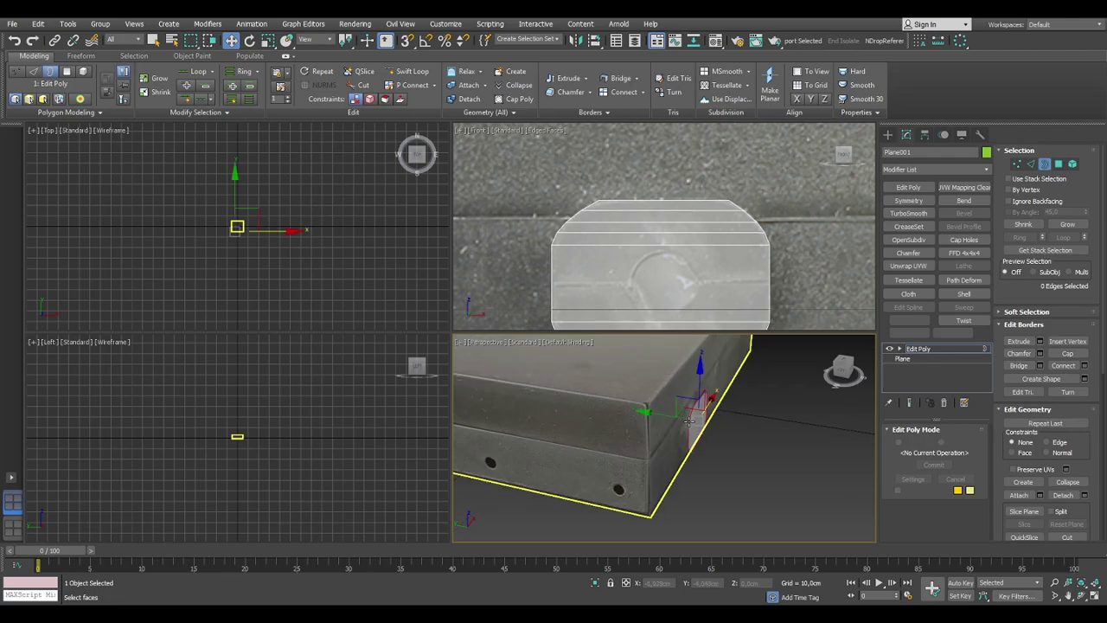
Extend the green plate's selected border edges back toward the metal box to give the plate thickness, disable see-through display and fine-tune the depth.
{"action": "left_click_drag", "start_coordinate": [666, 416], "coordinate": [662, 415], "text": "shift"}
{"action": "key", "text": "alt+x"}
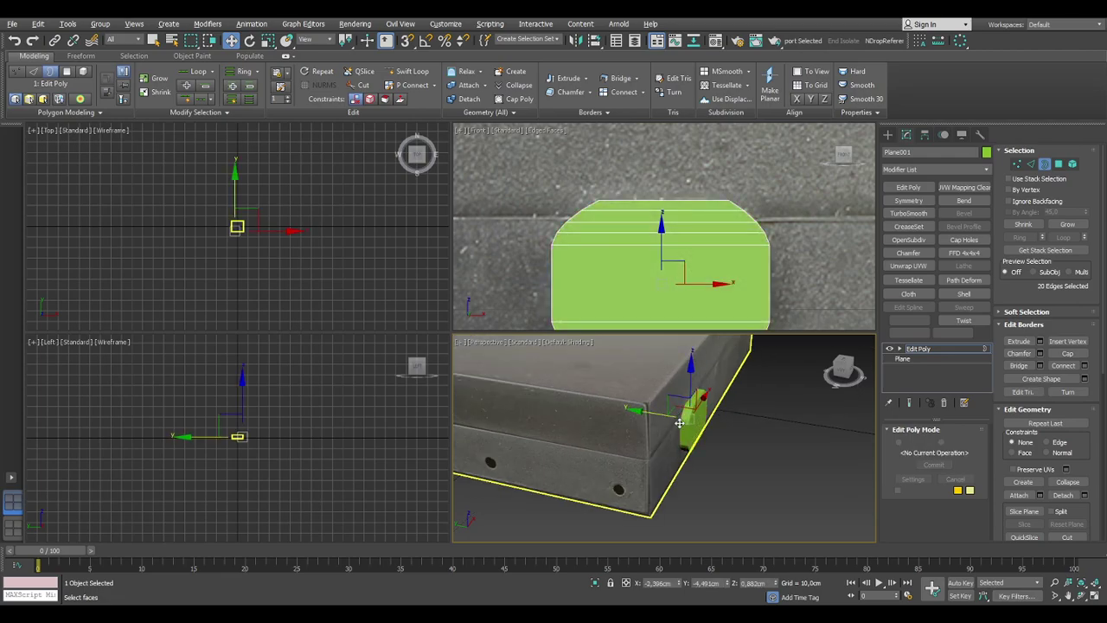
{"action": "middle_click_drag", "start_coordinate": [720, 448], "coordinate": [697, 446], "text": "alt"}
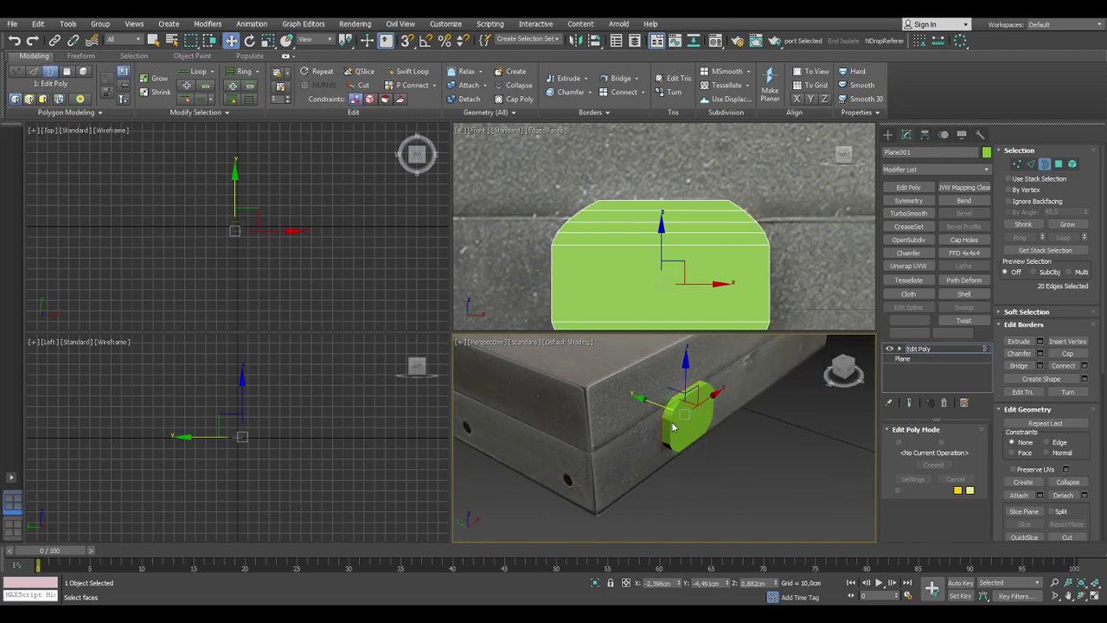
{"action": "left_click_drag", "start_coordinate": [656, 403], "coordinate": [651, 399]}
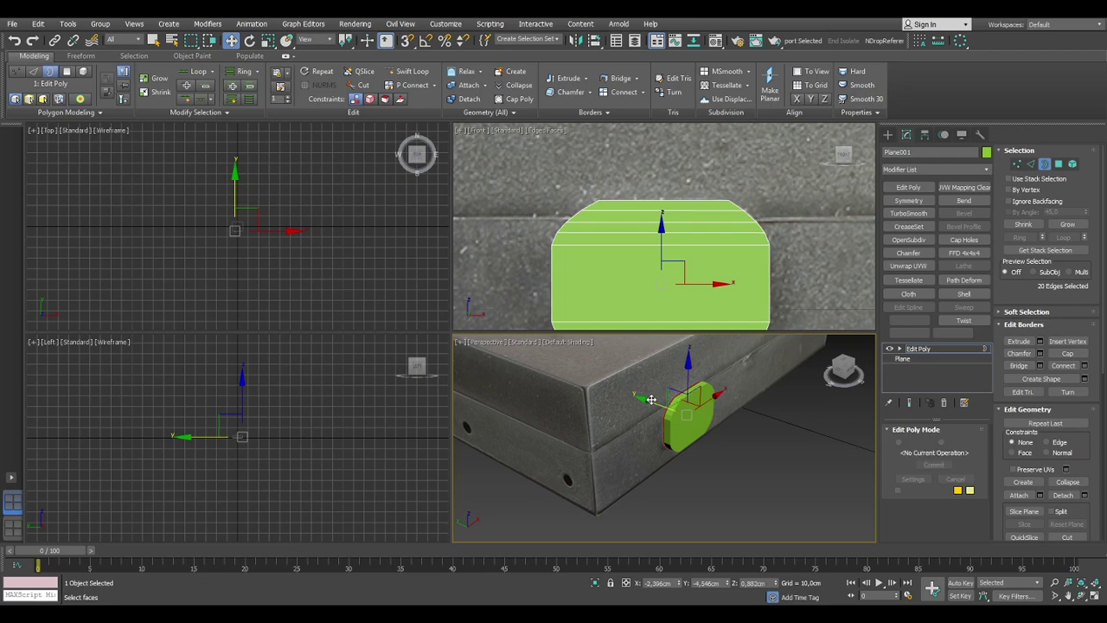
{"action": "middle_click_drag", "start_coordinate": [697, 433], "coordinate": [719, 440], "text": "alt"}
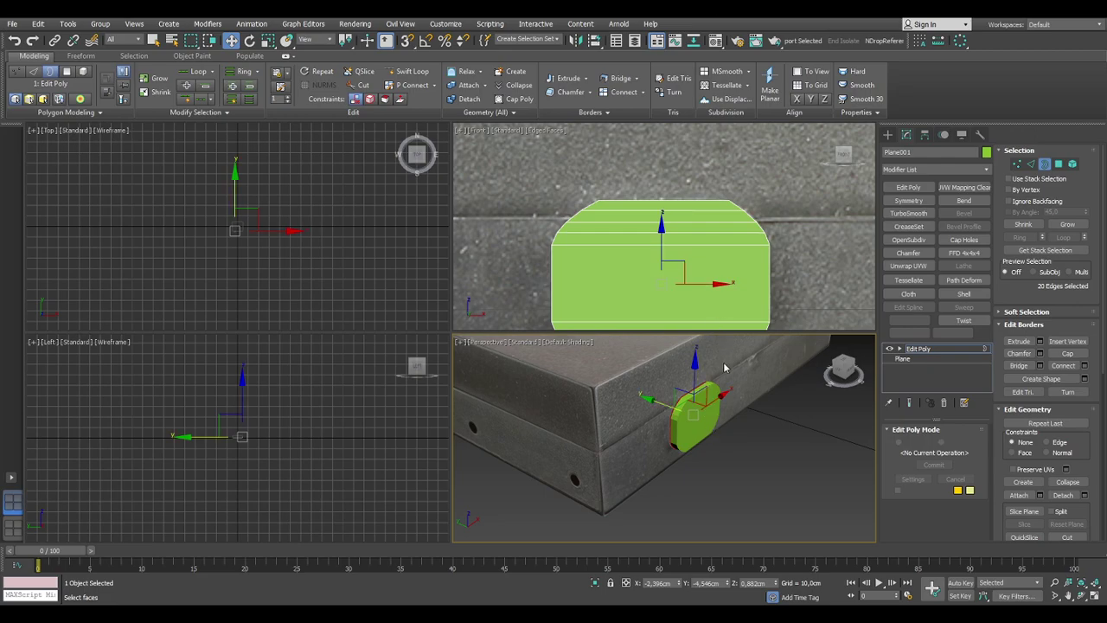
{"action": "middle_click_drag", "start_coordinate": [724, 367], "coordinate": [709, 433], "text": "alt"}
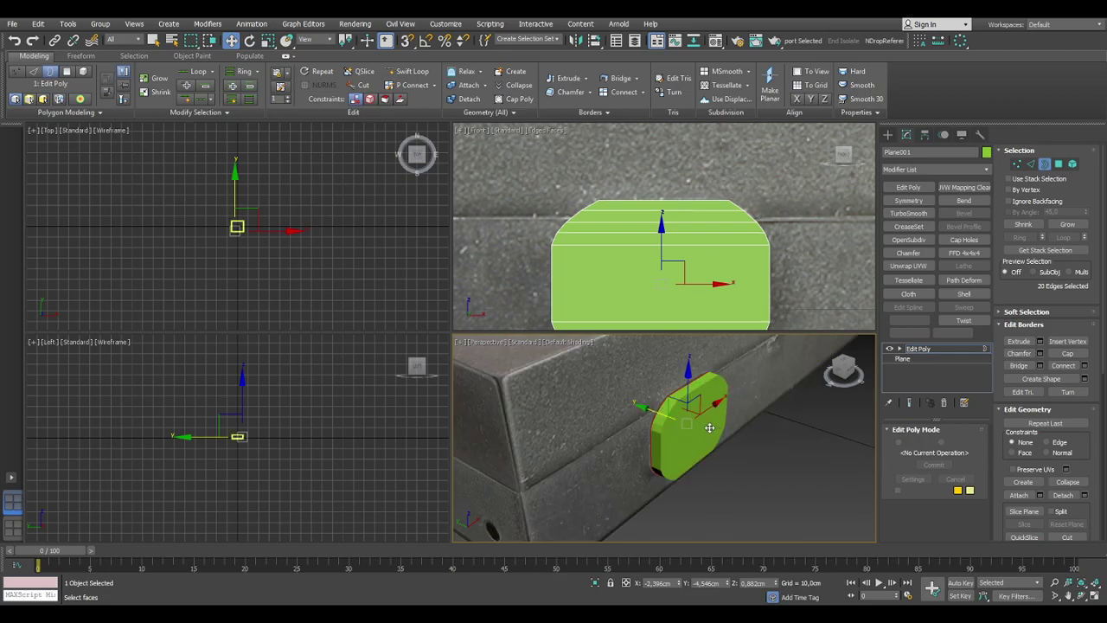
{"action": "left_click", "coordinate": [888, 135]}
{"action": "left_click", "coordinate": [786, 449]}
{"action": "left_click", "coordinate": [773, 389]}
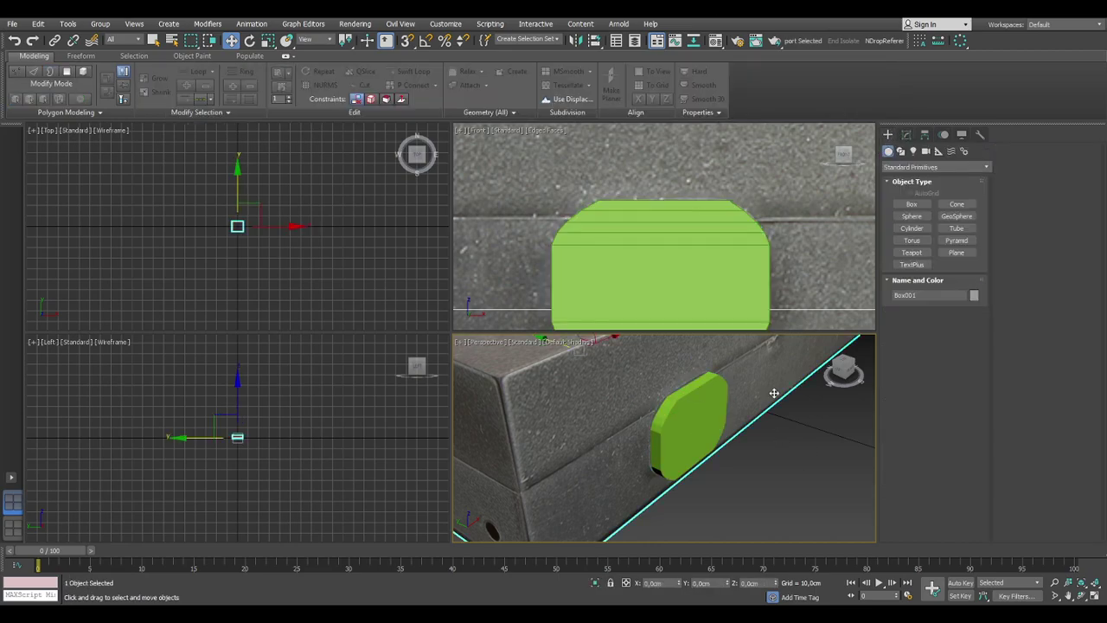
{"action": "left_click", "coordinate": [909, 138]}
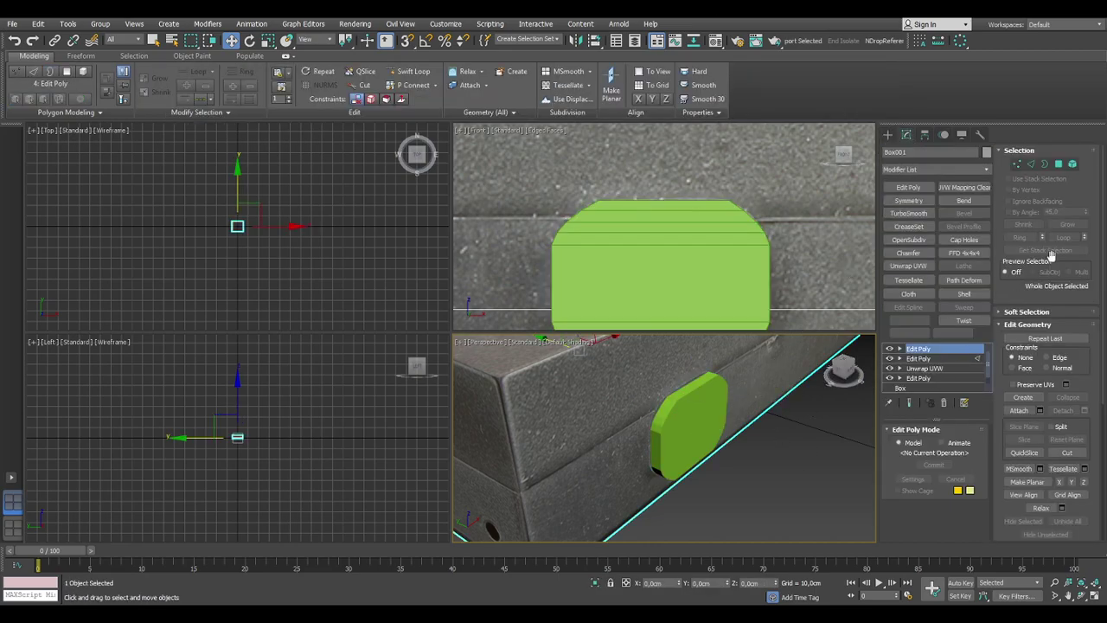
{"action": "left_click", "coordinate": [1019, 410]}
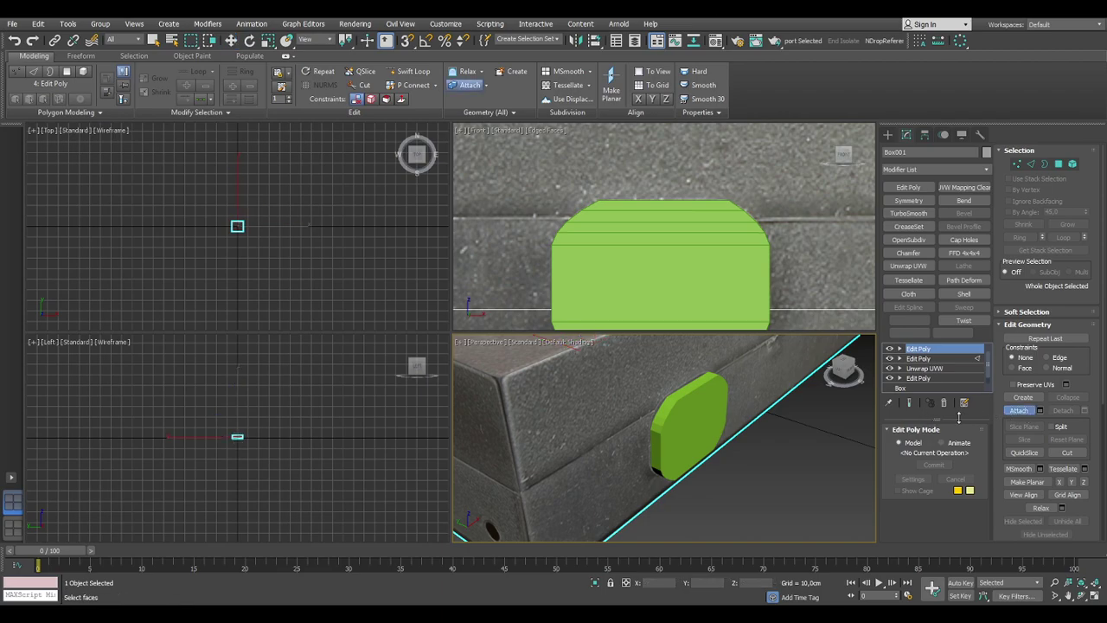
{"action": "left_click", "coordinate": [1019, 410]}
{"action": "left_click", "coordinate": [759, 452]}
Apply an Unwrap UVW modifier to the green plate and open its UV editor.
{"action": "left_click", "coordinate": [694, 418]}
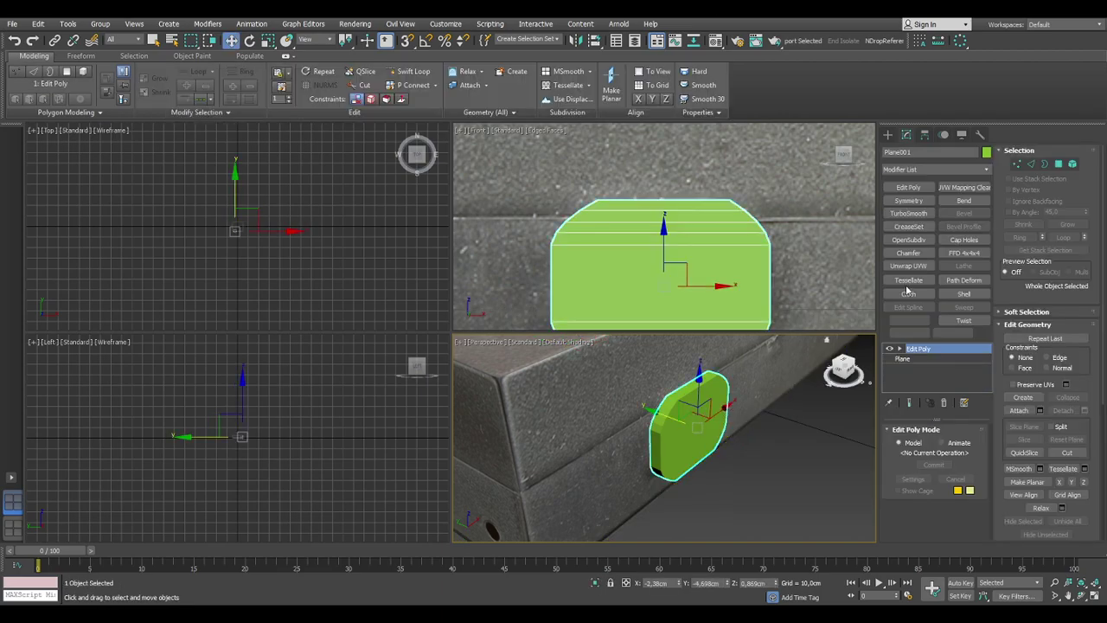
{"action": "left_click", "coordinate": [922, 214]}
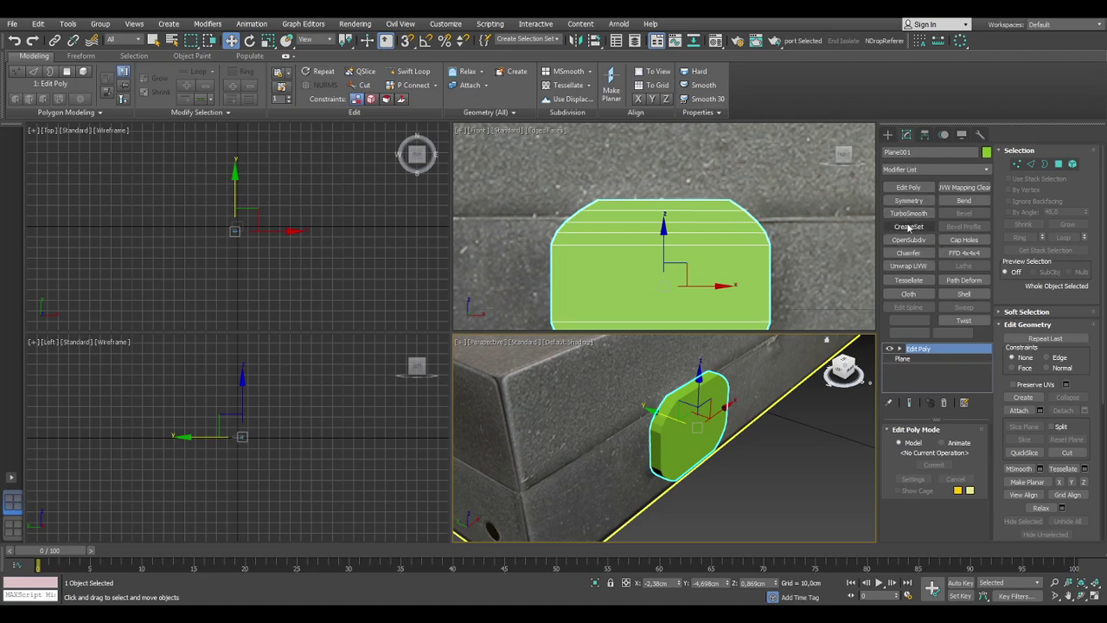
{"action": "left_click", "coordinate": [918, 268]}
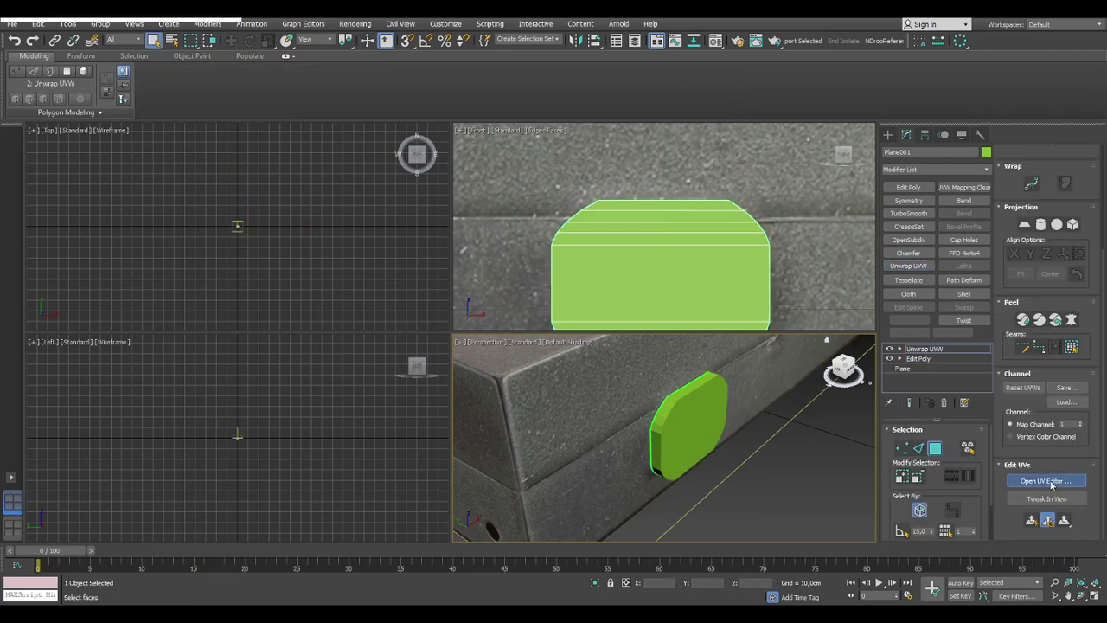
{"action": "left_click", "coordinate": [1045, 481]}
{"action": "scroll", "coordinate": [219, 246], "scroll_direction": "down", "scroll_amount": 5}
{"action": "middle_click_drag", "start_coordinate": [218, 258], "coordinate": [195, 277]}
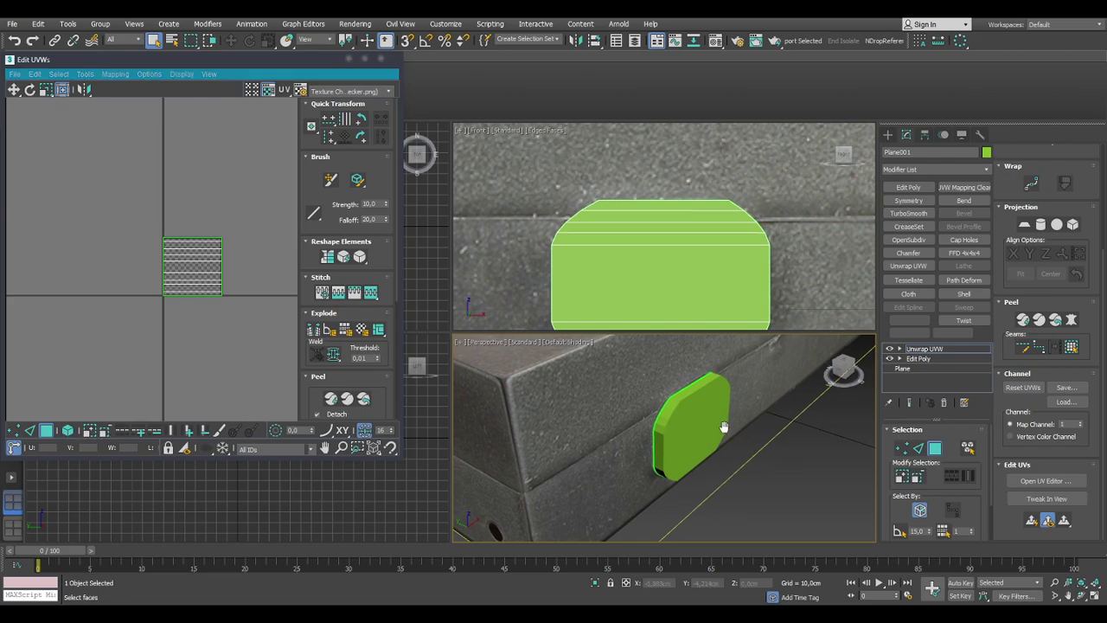
Select the plate's front faces by planar angle, quick planar map them, and move their island outside the checker square.
{"action": "left_click", "coordinate": [693, 427]}
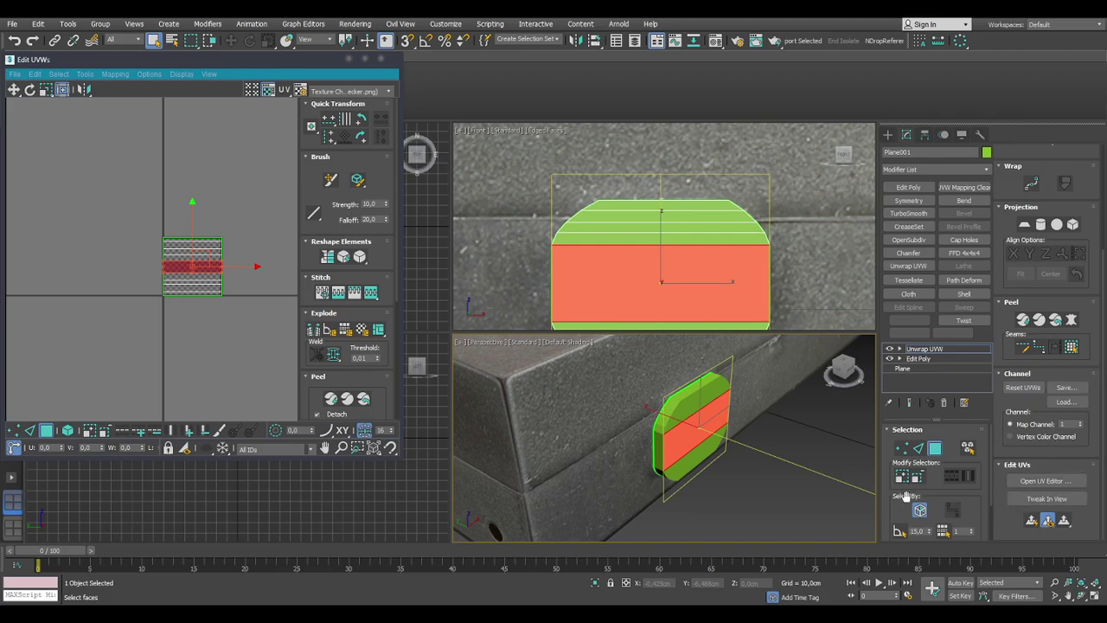
{"action": "left_click", "coordinate": [900, 531]}
{"action": "left_click", "coordinate": [694, 416]}
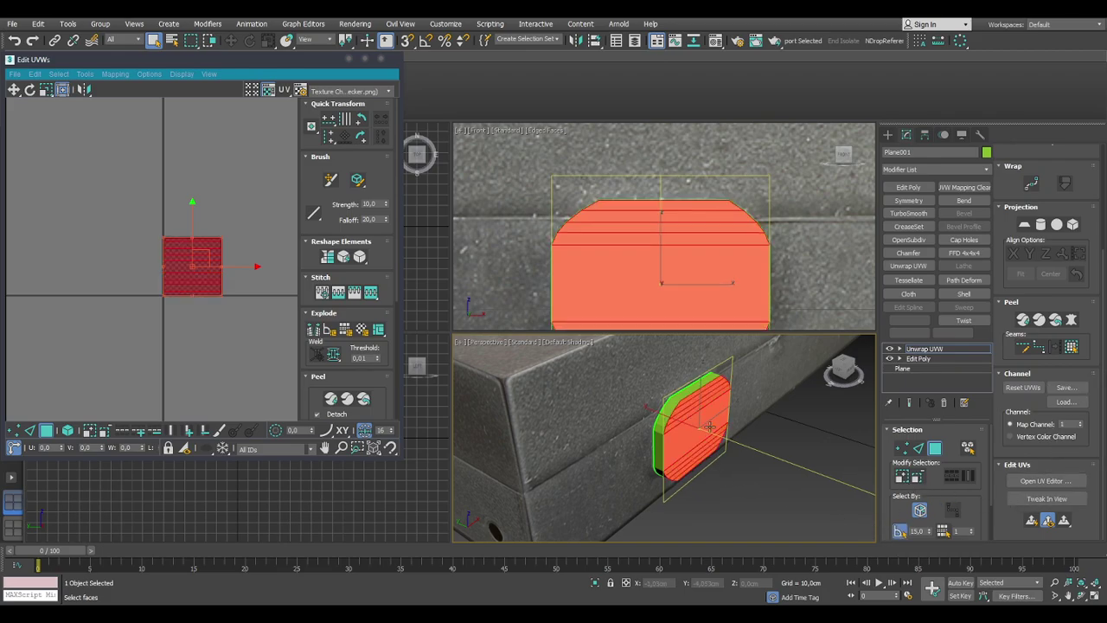
{"action": "left_click", "coordinate": [900, 531]}
{"action": "left_click", "coordinate": [1032, 520]}
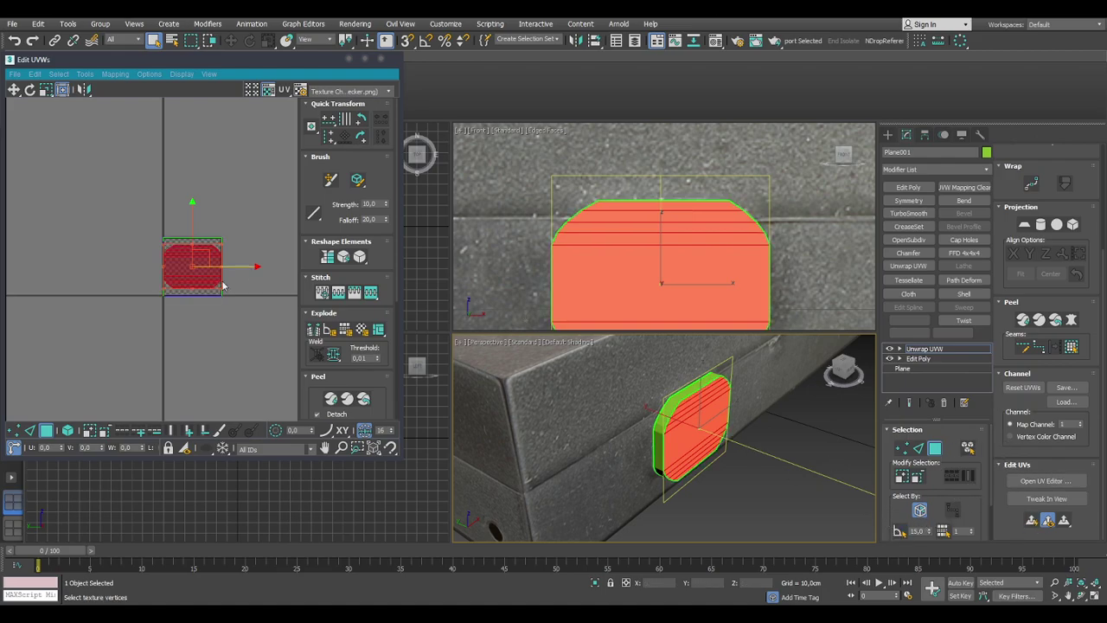
{"action": "middle_click_drag", "start_coordinate": [209, 281], "coordinate": [217, 273]}
{"action": "left_click_drag", "start_coordinate": [210, 256], "coordinate": [281, 208]}
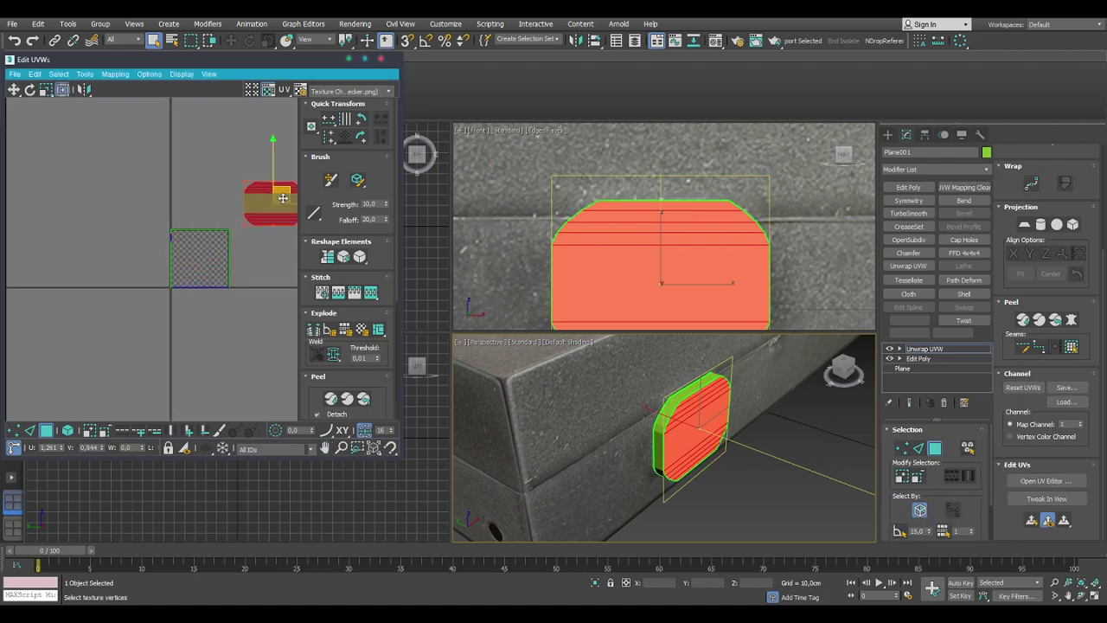
Convert a single edge crossing the plate's side rim, at the start of the rounded corner, into a peel seam.
{"action": "left_click", "coordinate": [662, 416]}
{"action": "middle_click_drag", "start_coordinate": [679, 446], "coordinate": [690, 419], "text": "alt"}
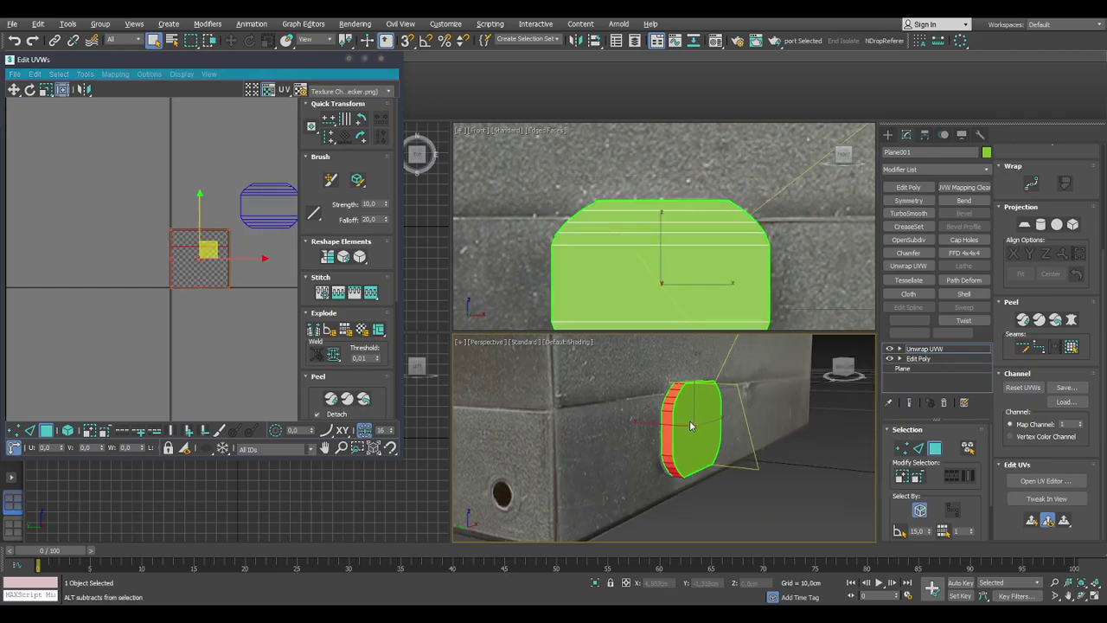
{"action": "scroll", "coordinate": [690, 423], "scroll_direction": "up", "scroll_amount": 5}
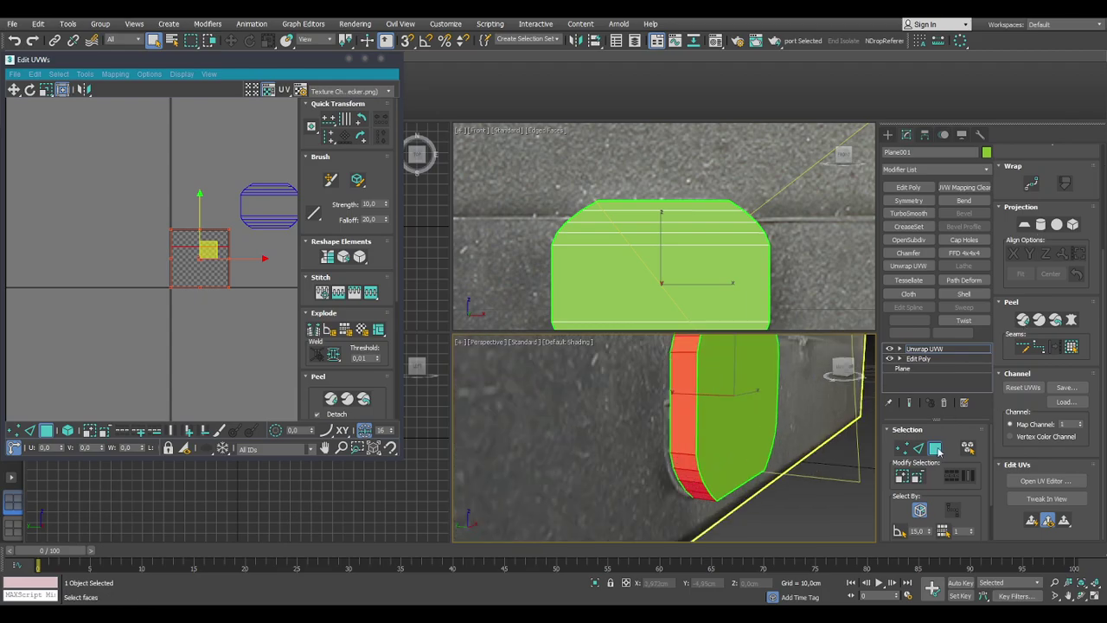
{"action": "left_click", "coordinate": [919, 448]}
{"action": "left_click", "coordinate": [682, 449]}
{"action": "middle_click_drag", "start_coordinate": [712, 461], "coordinate": [541, 388], "text": "alt"}
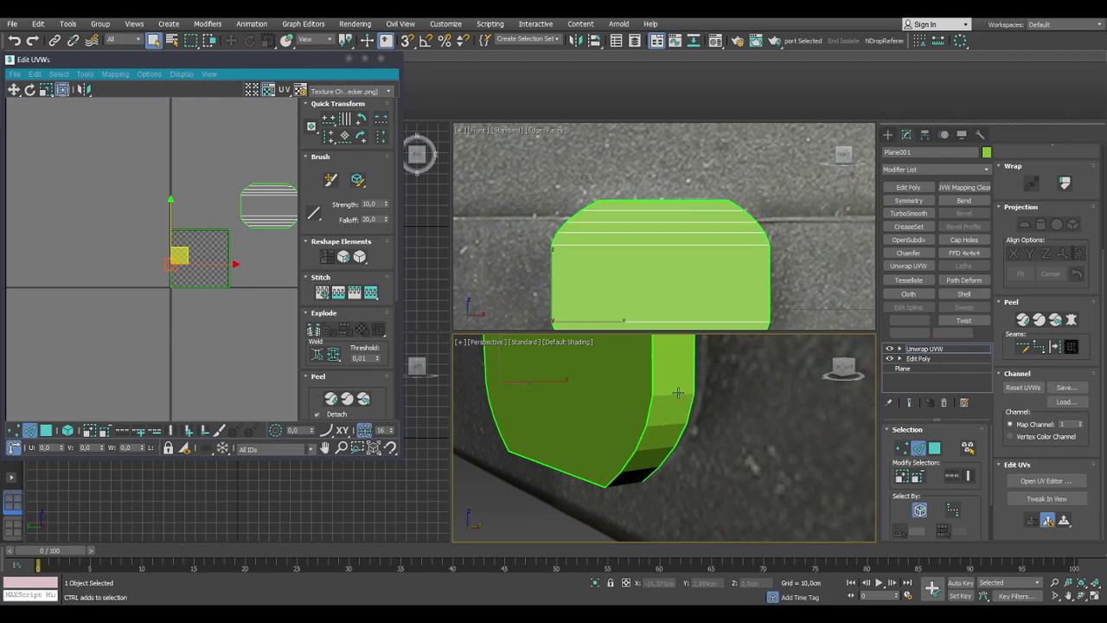
{"action": "middle_click_drag", "start_coordinate": [678, 393], "coordinate": [704, 448], "text": "alt"}
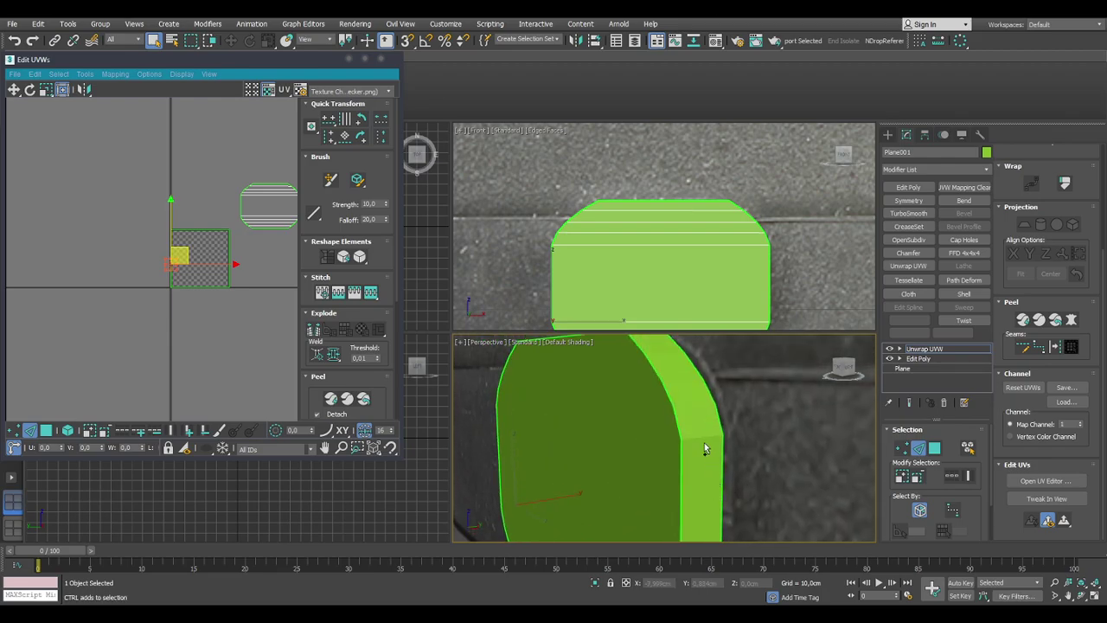
{"action": "left_click", "coordinate": [703, 436]}
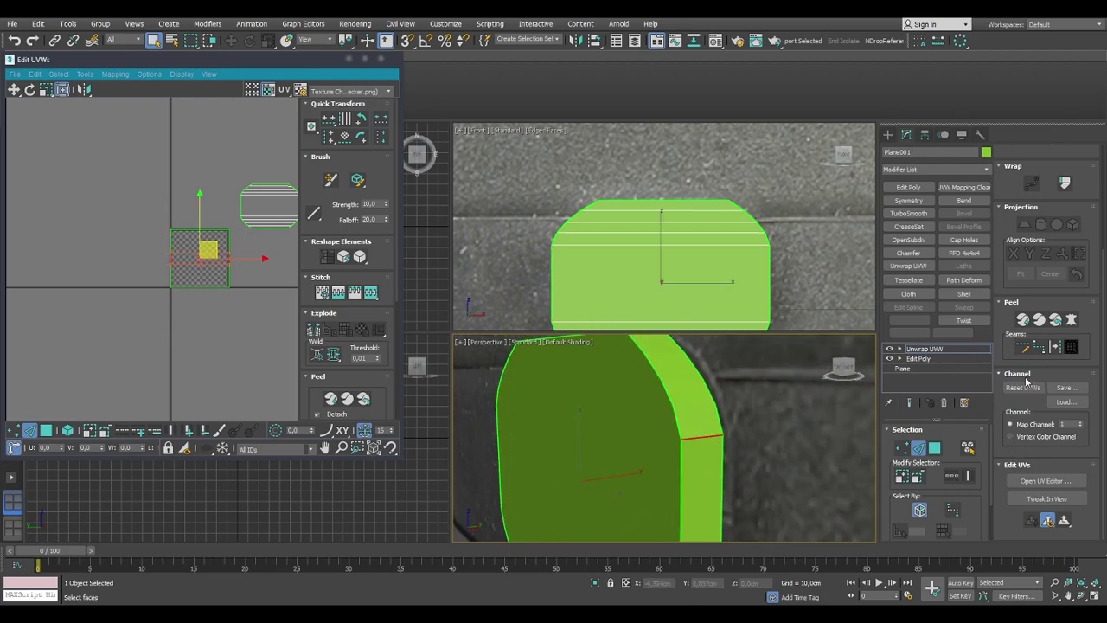
{"action": "left_click", "coordinate": [1054, 348]}
Select all faces of the plate's side rim, quick planar map them, and move the strip above the checker square.
{"action": "middle_click_drag", "start_coordinate": [692, 459], "coordinate": [739, 467], "text": "alt"}
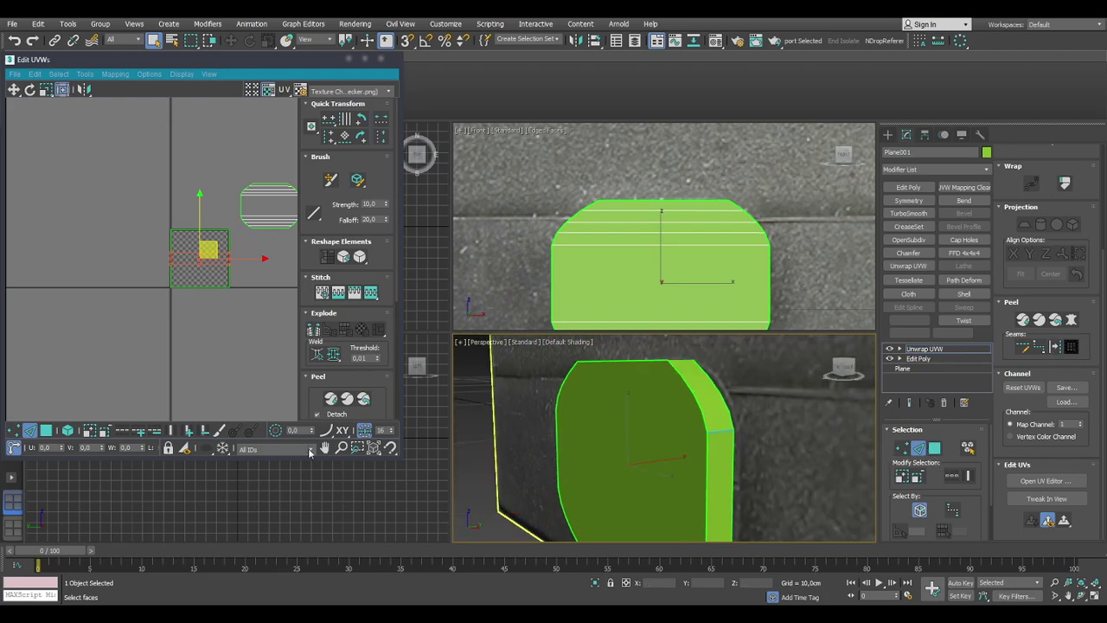
{"action": "key", "text": "3"}
{"action": "left_click", "coordinate": [709, 421]}
{"action": "left_click", "coordinate": [710, 404], "text": "shift"}
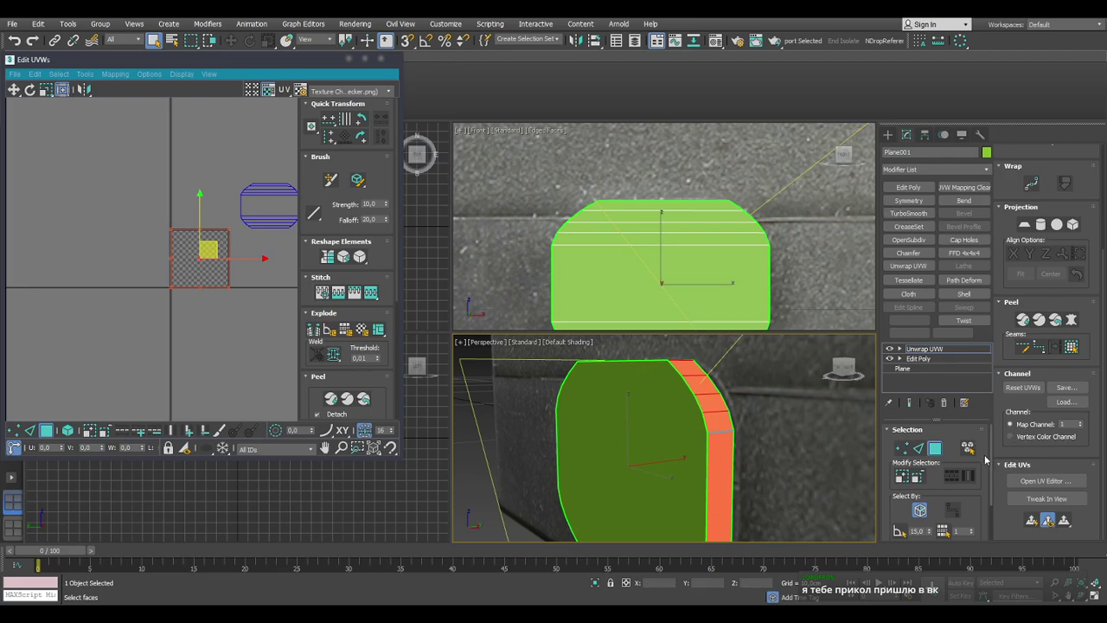
{"action": "left_click", "coordinate": [1033, 522]}
{"action": "scroll", "coordinate": [197, 242], "scroll_direction": "up", "scroll_amount": 3}
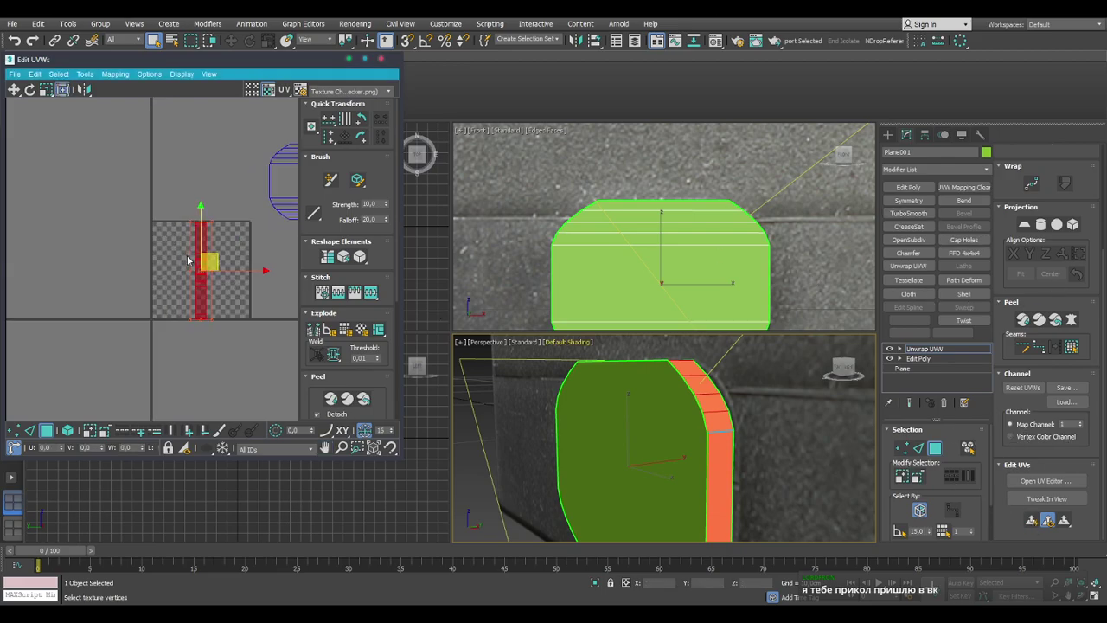
{"action": "left_click_drag", "start_coordinate": [211, 257], "coordinate": [245, 163]}
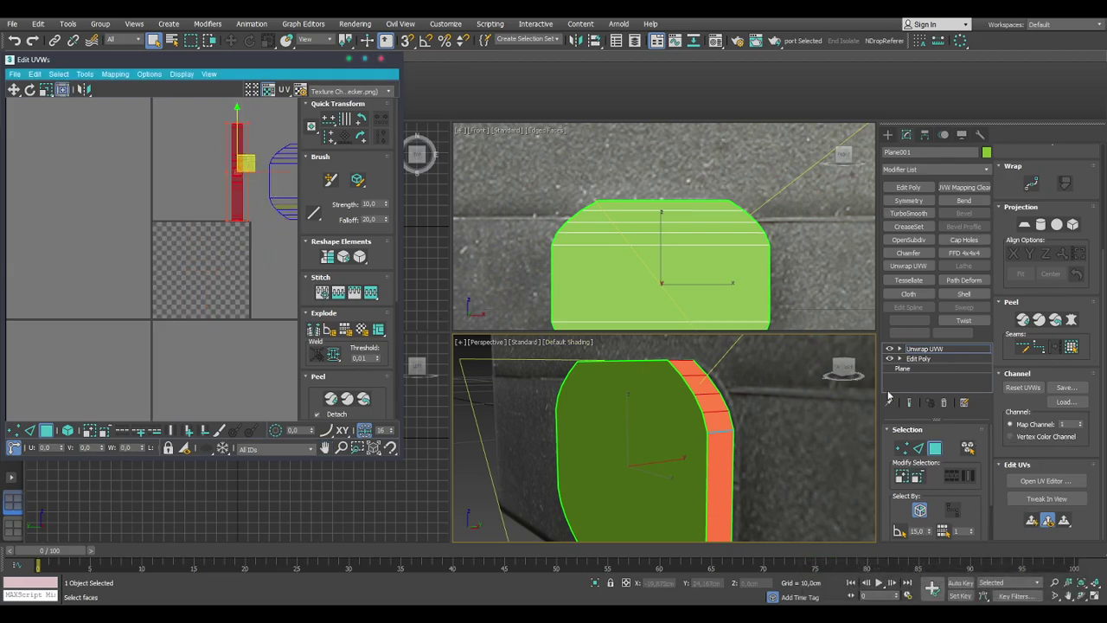
Unfold the rim faces with Pelt Map, relax and commit the result, and move the long strip clear of the other islands.
{"action": "left_click", "coordinate": [1072, 320]}
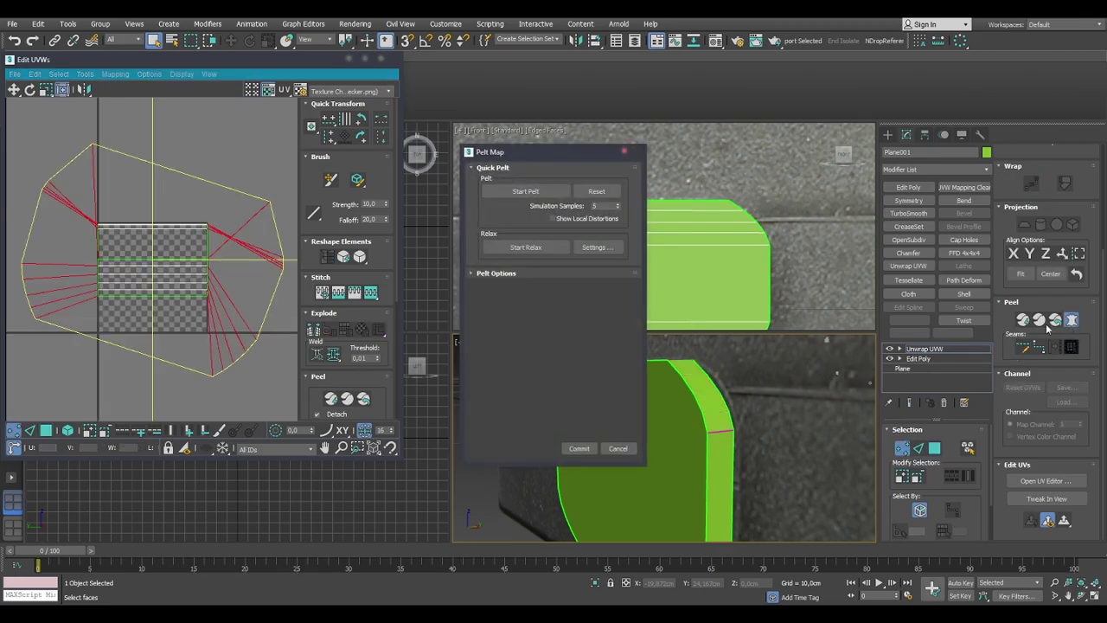
{"action": "left_click", "coordinate": [525, 191]}
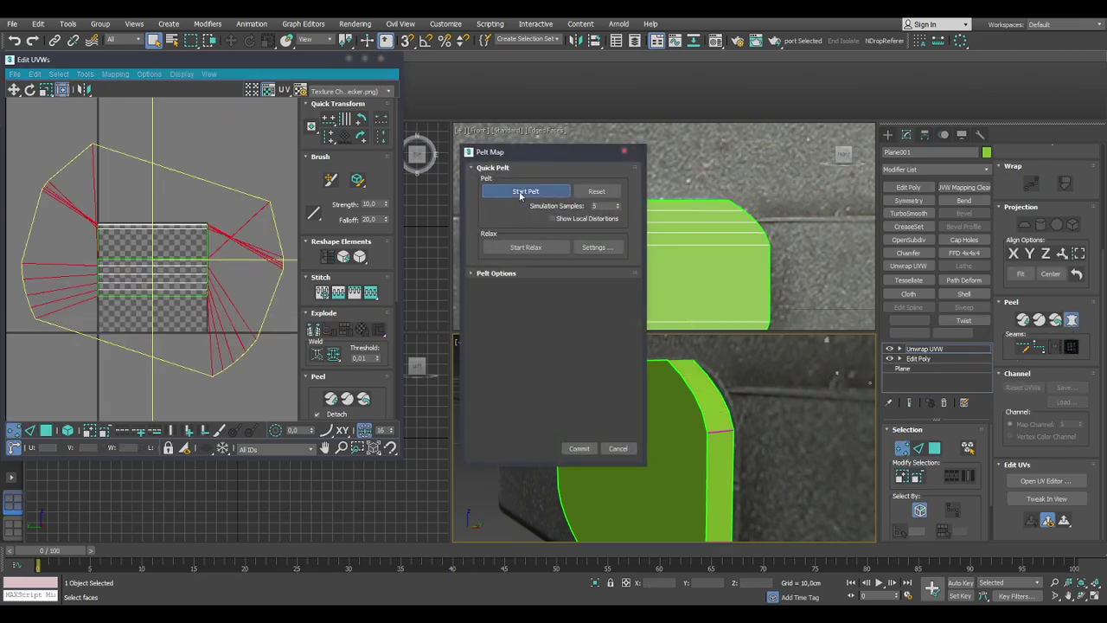
{"action": "left_click", "coordinate": [525, 247]}
{"action": "left_click", "coordinate": [579, 448]}
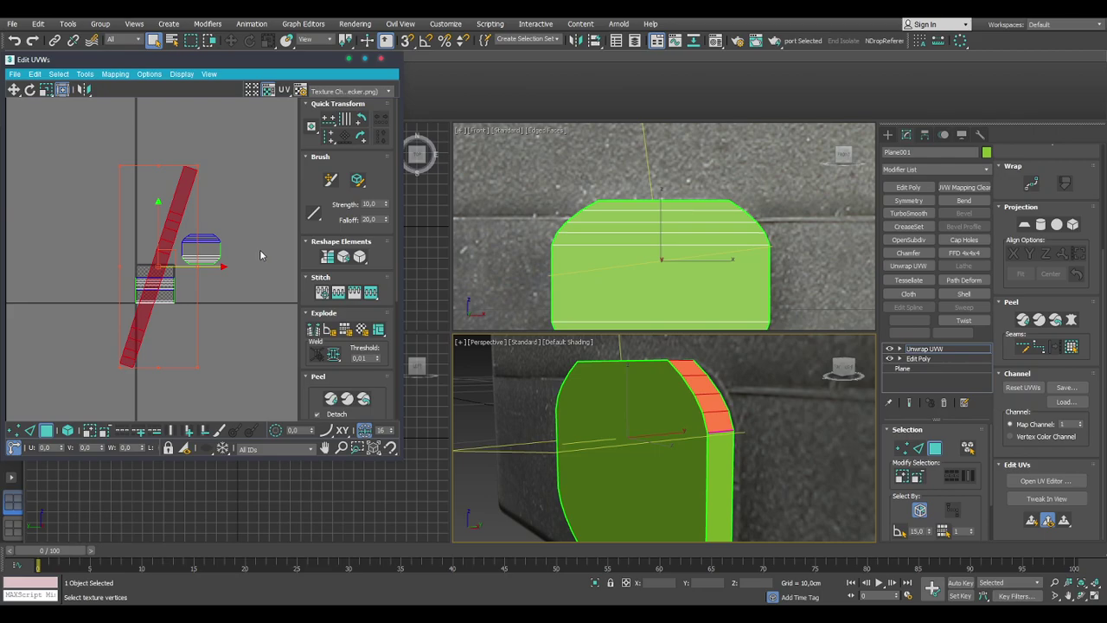
{"action": "middle_click_drag", "start_coordinate": [119, 282], "coordinate": [111, 305]}
{"action": "left_click_drag", "start_coordinate": [163, 274], "coordinate": [276, 217]}
Select the remaining faces in the checker square, quick planar map them, and move their island above the front-face island.
{"action": "left_click_drag", "start_coordinate": [123, 292], "coordinate": [165, 362]}
{"action": "middle_click_drag", "start_coordinate": [696, 446], "coordinate": [696, 397]}
{"action": "scroll", "coordinate": [696, 398], "scroll_direction": "down", "scroll_amount": 2}
{"action": "middle_click_drag", "start_coordinate": [645, 473], "coordinate": [806, 452], "text": "alt"}
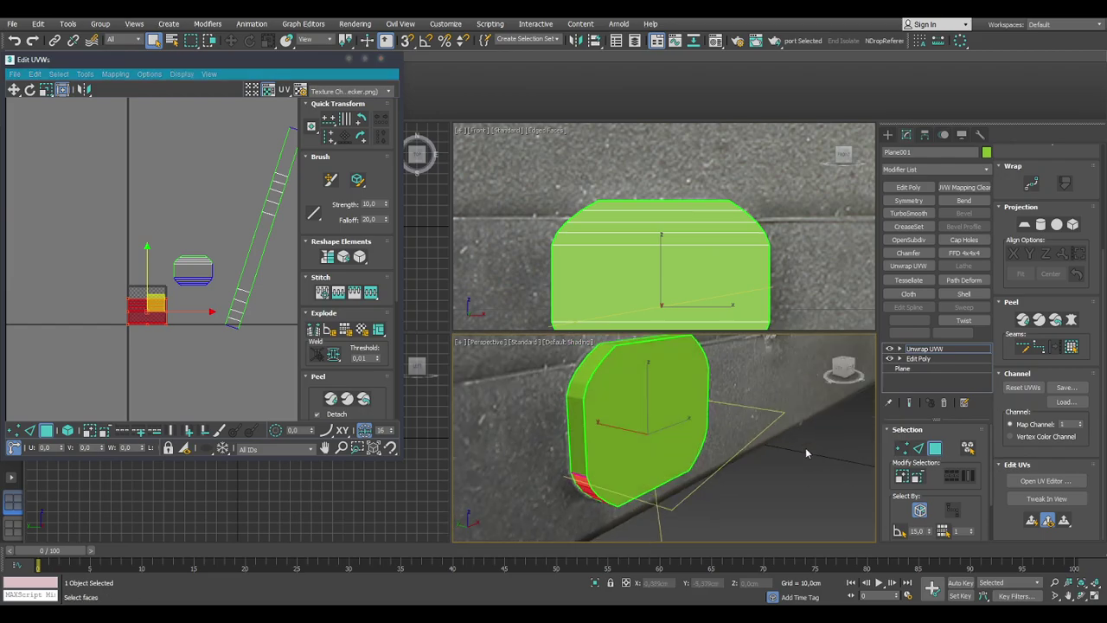
{"action": "left_click", "coordinate": [1031, 520]}
{"action": "left_click_drag", "start_coordinate": [152, 295], "coordinate": [208, 204]}
{"action": "scroll", "coordinate": [208, 205], "scroll_direction": "up", "scroll_amount": 3}
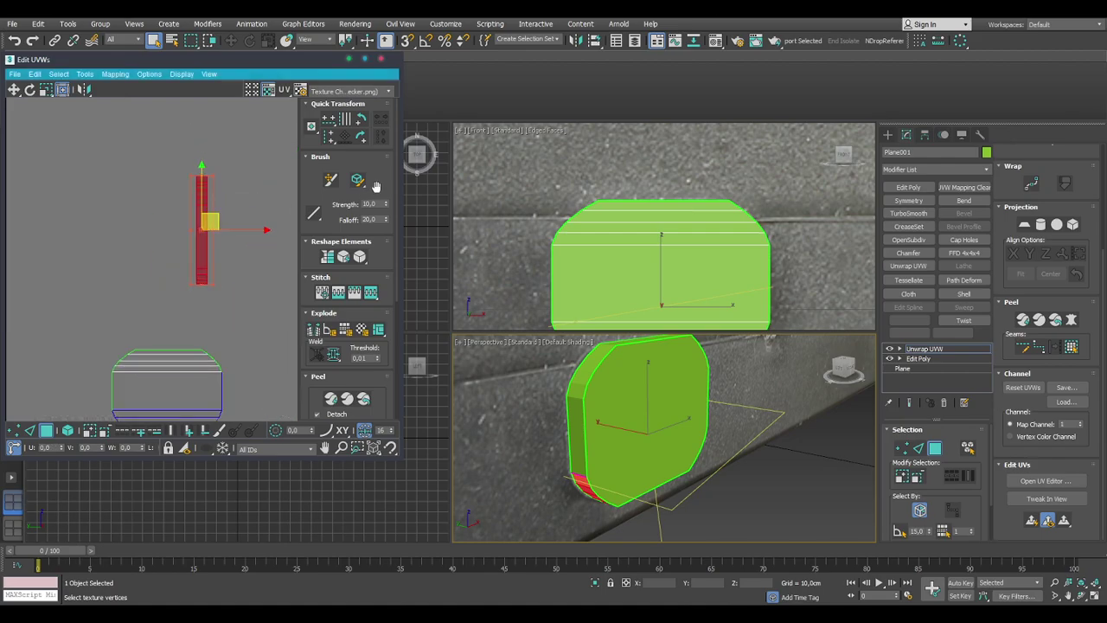
Run the Relax tool with Relax By Polygon Angles on the small strip island.
{"action": "left_click_drag", "start_coordinate": [359, 257], "coordinate": [363, 274]}
{"action": "left_click", "coordinate": [138, 158]}
{"action": "left_click", "coordinate": [153, 158]}
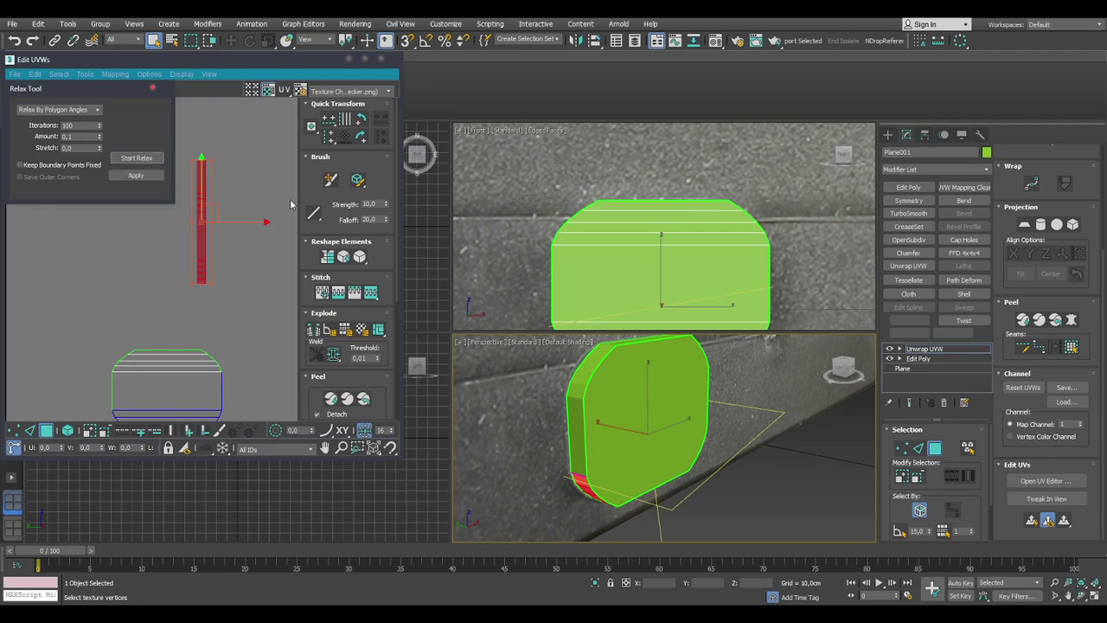
Relax the entire long rim strip by polygon angles, clear the selection, and switch the UV editor to edge selection.
{"action": "scroll", "coordinate": [200, 245], "scroll_direction": "down", "scroll_amount": 3}
{"action": "left_click_drag", "start_coordinate": [260, 293], "coordinate": [264, 337]}
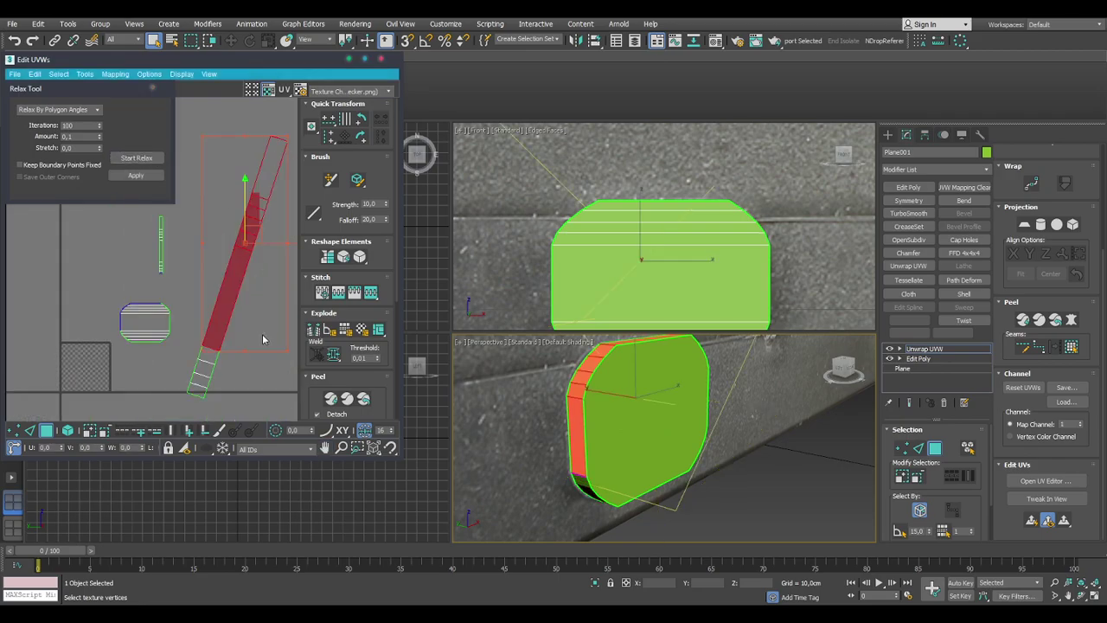
{"action": "scroll", "coordinate": [244, 344], "scroll_direction": "down", "scroll_amount": 3}
{"action": "left_click_drag", "start_coordinate": [273, 392], "coordinate": [209, 202]}
{"action": "left_click", "coordinate": [157, 160]}
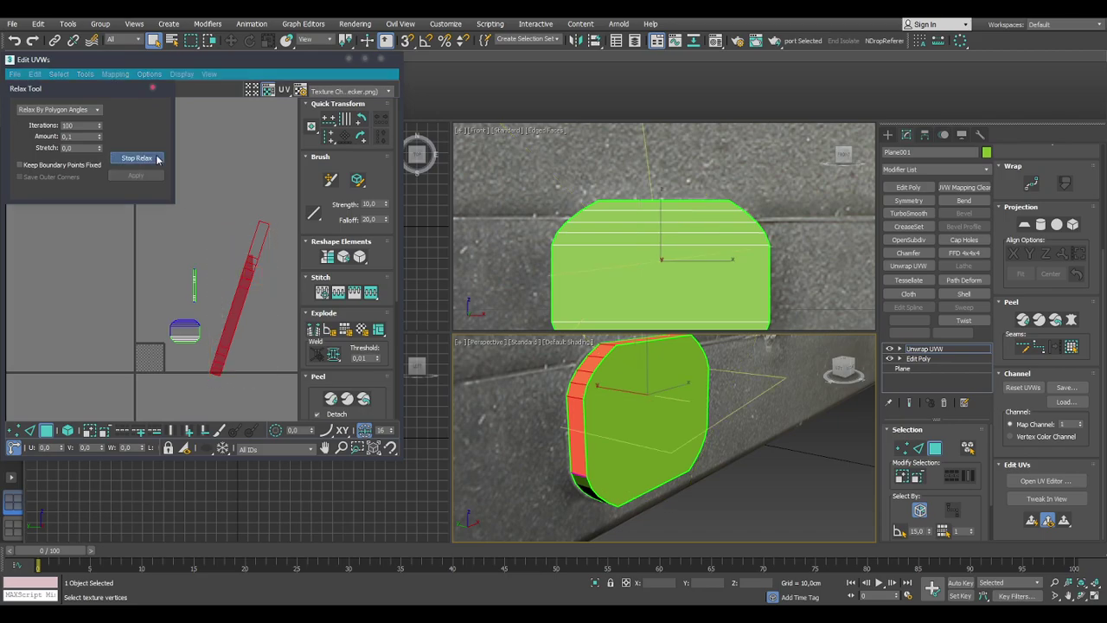
{"action": "left_click", "coordinate": [286, 277]}
{"action": "scroll", "coordinate": [247, 263], "scroll_direction": "up", "scroll_amount": 3}
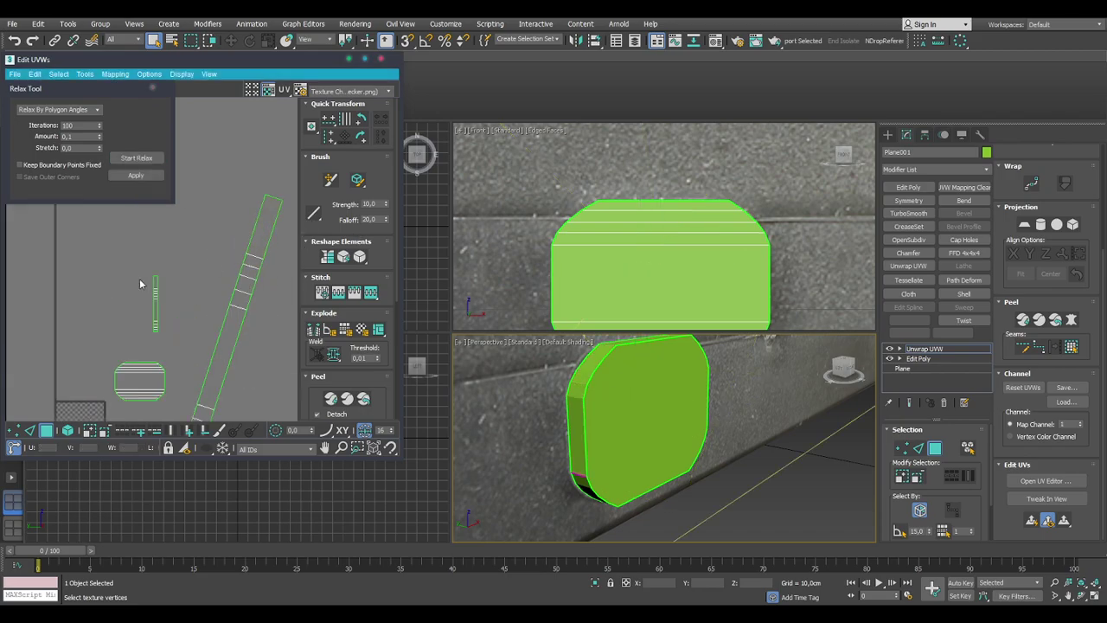
{"action": "left_click", "coordinate": [30, 430]}
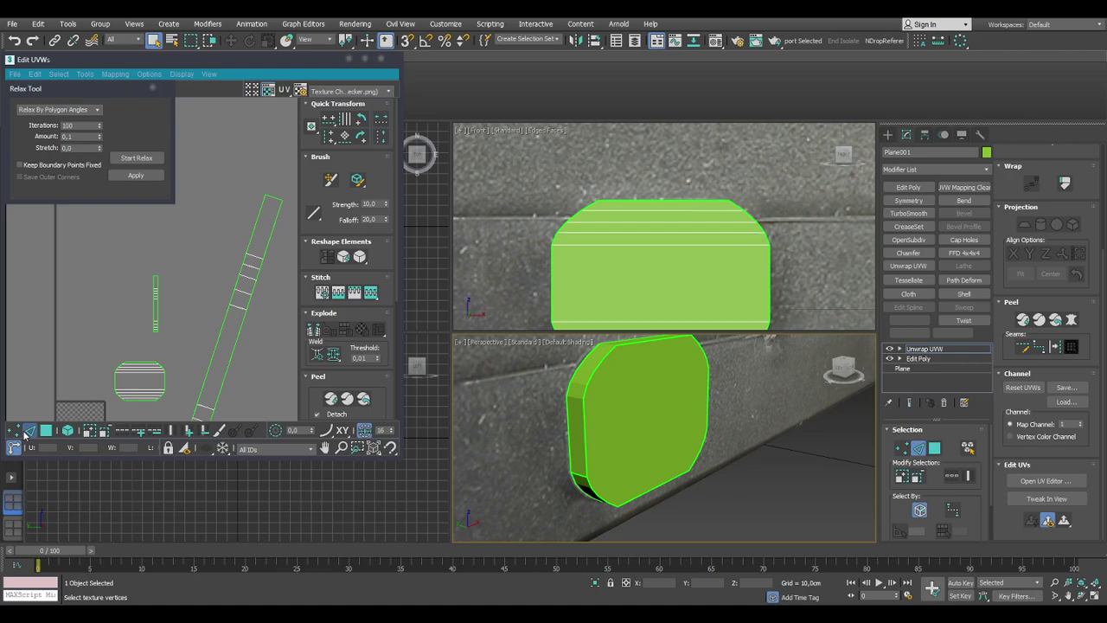
Straighten the long rim strip to vertical using its short end edge, and place it beside the small strip.
{"action": "left_click", "coordinate": [274, 196]}
{"action": "left_click", "coordinate": [344, 137]}
{"action": "middle_click_drag", "start_coordinate": [242, 250], "coordinate": [238, 251]}
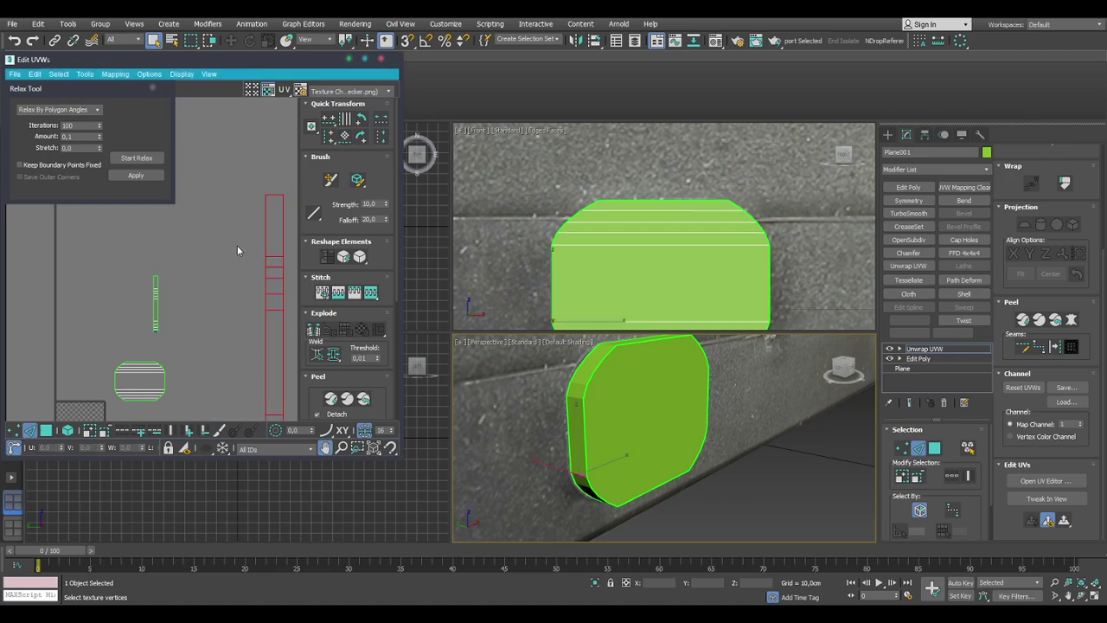
{"action": "scroll", "coordinate": [195, 213], "scroll_direction": "down", "scroll_amount": 2}
{"action": "left_click_drag", "start_coordinate": [210, 164], "coordinate": [160, 218], "text": "ctrl"}
{"action": "scroll", "coordinate": [160, 218], "scroll_direction": "up", "scroll_amount": 3}
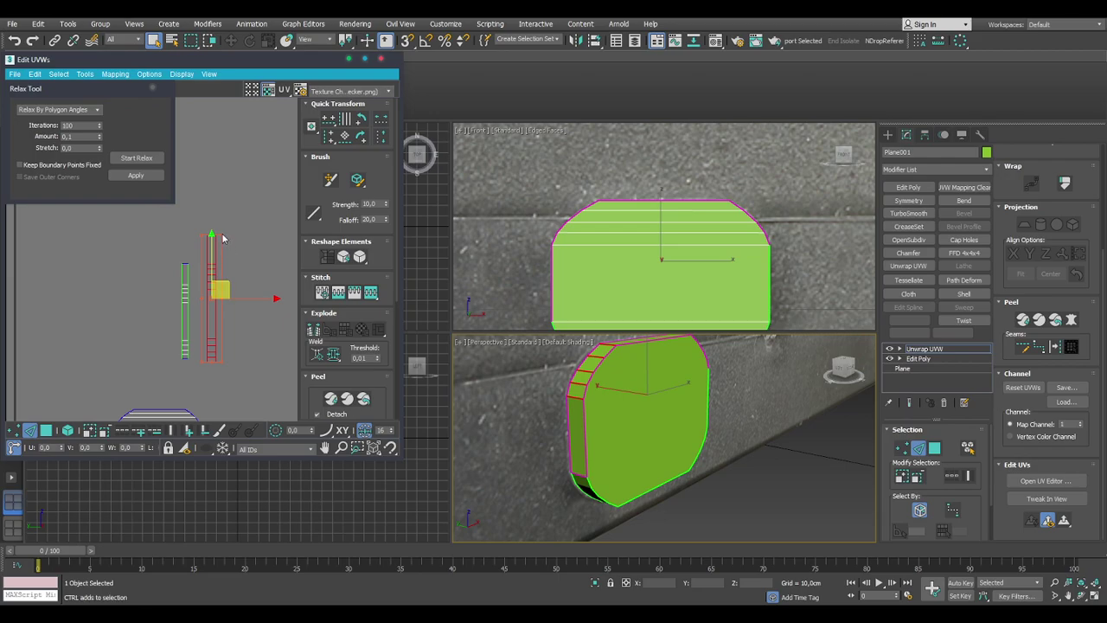
Select both rim strips and rescale the elements to a matching texel scale.
{"action": "left_click_drag", "start_coordinate": [149, 255], "coordinate": [252, 363]}
{"action": "left_click_drag", "start_coordinate": [396, 227], "coordinate": [392, 374]}
{"action": "left_click", "coordinate": [314, 337]}
{"action": "left_click", "coordinate": [249, 351]}
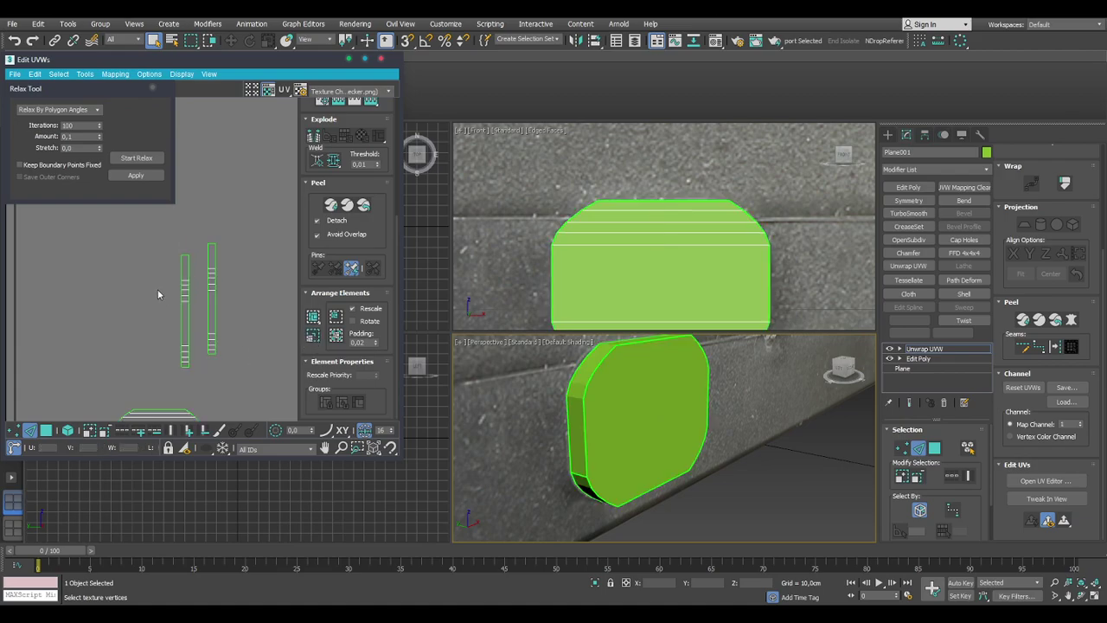
{"action": "scroll", "coordinate": [161, 294], "scroll_direction": "down", "scroll_amount": 5}
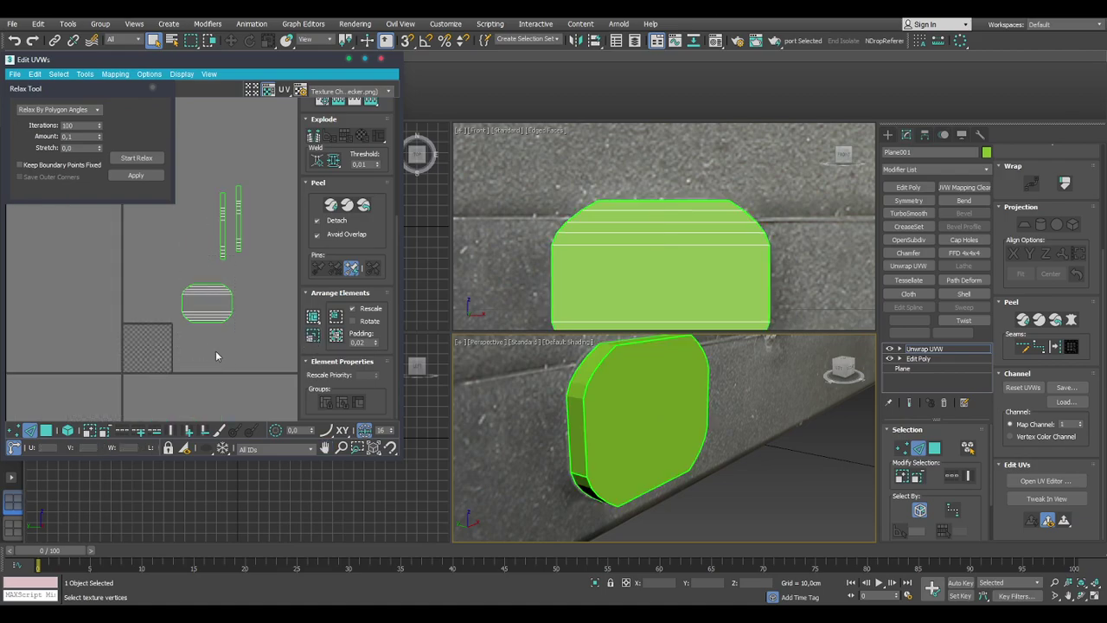
Close the Relax tool and switch the UV editor to polygon selection.
{"action": "left_click_drag", "start_coordinate": [177, 252], "coordinate": [200, 347]}
{"action": "left_click", "coordinate": [154, 88]}
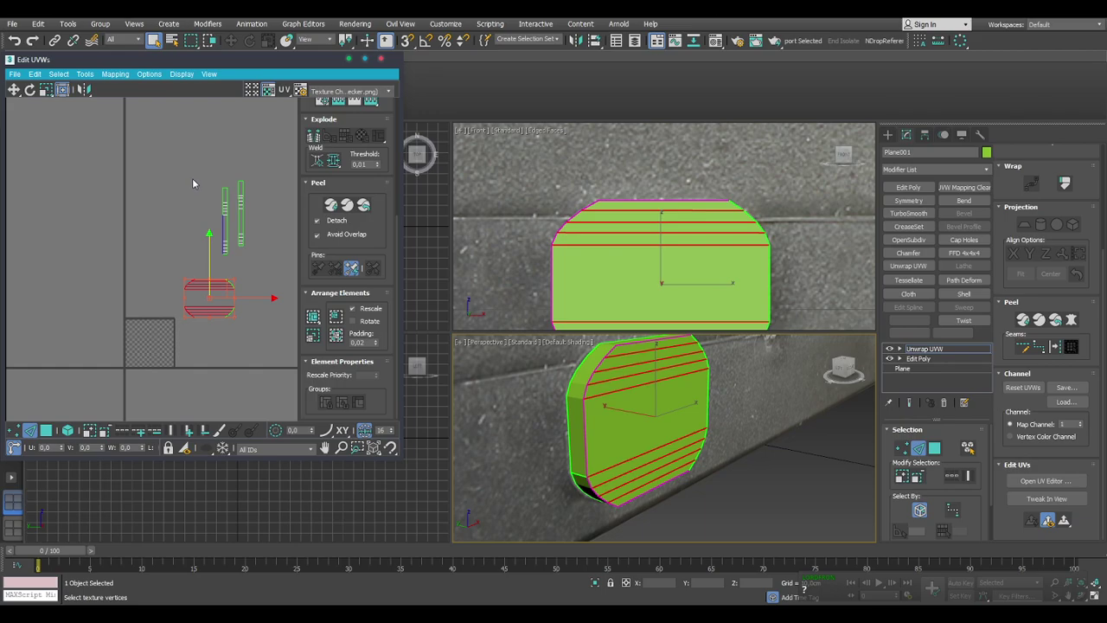
{"action": "middle_click_drag", "start_coordinate": [268, 256], "coordinate": [266, 265]}
{"action": "left_click", "coordinate": [217, 298]}
{"action": "left_click", "coordinate": [48, 430]}
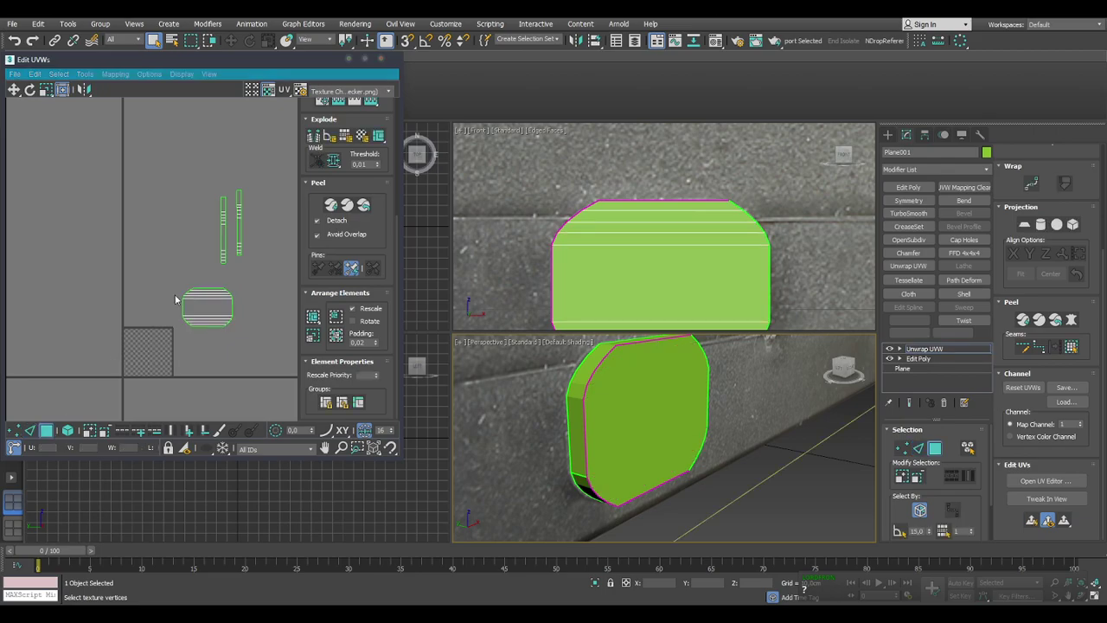
Move the left rim strip close alongside the other strip and line up their ends.
{"action": "left_click", "coordinate": [224, 257]}
{"action": "left_click_drag", "start_coordinate": [232, 222], "coordinate": [238, 215]}
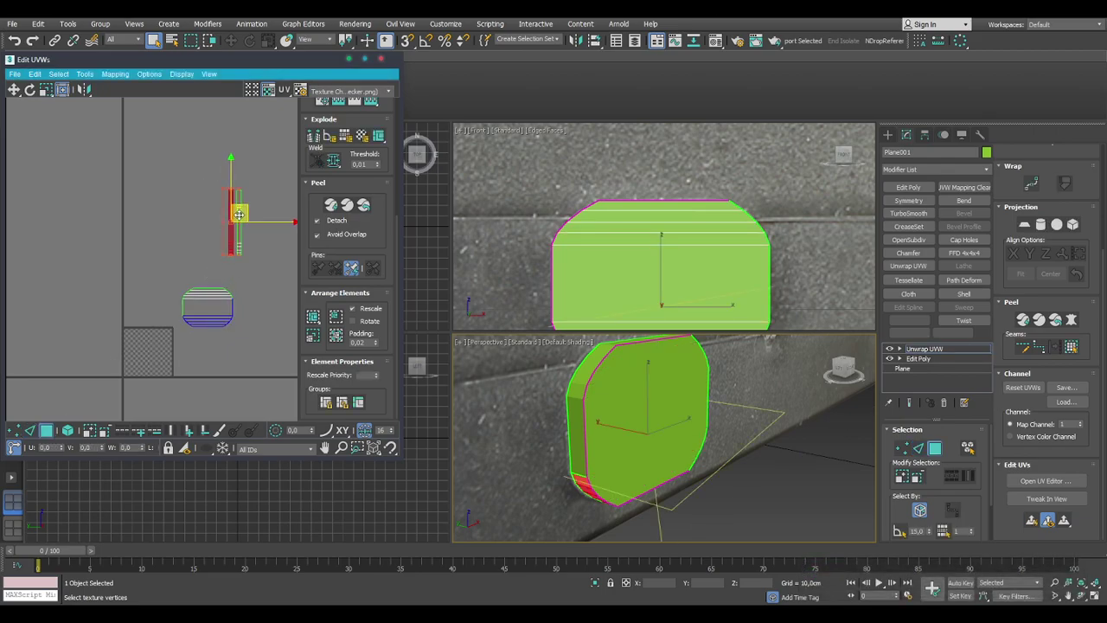
{"action": "left_click", "coordinate": [255, 250]}
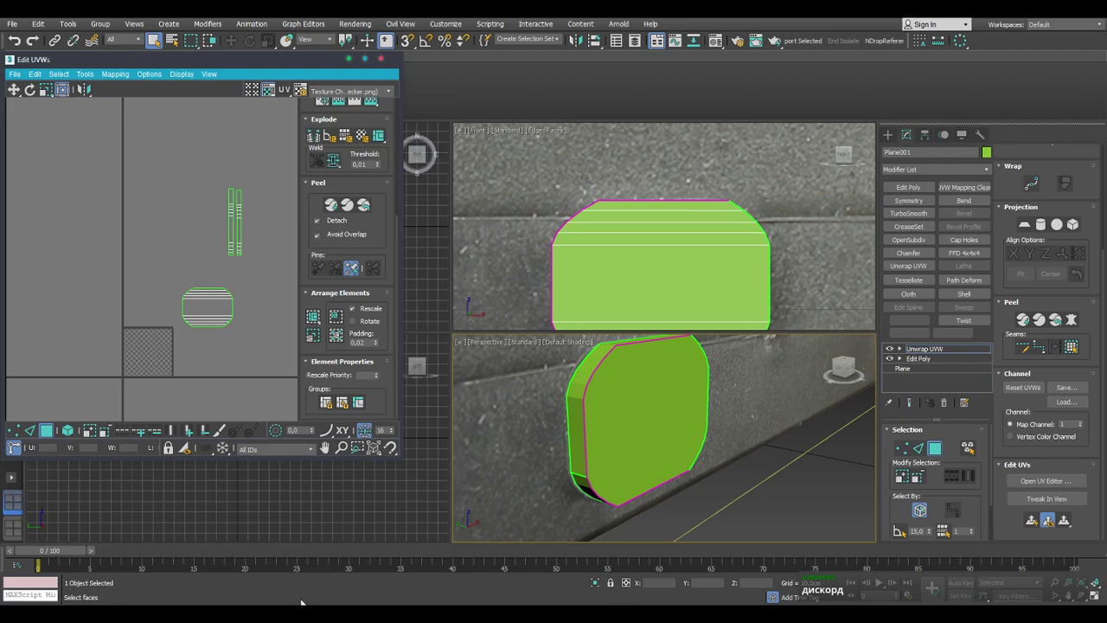
{"action": "scroll", "coordinate": [232, 260], "scroll_direction": "up", "scroll_amount": 5}
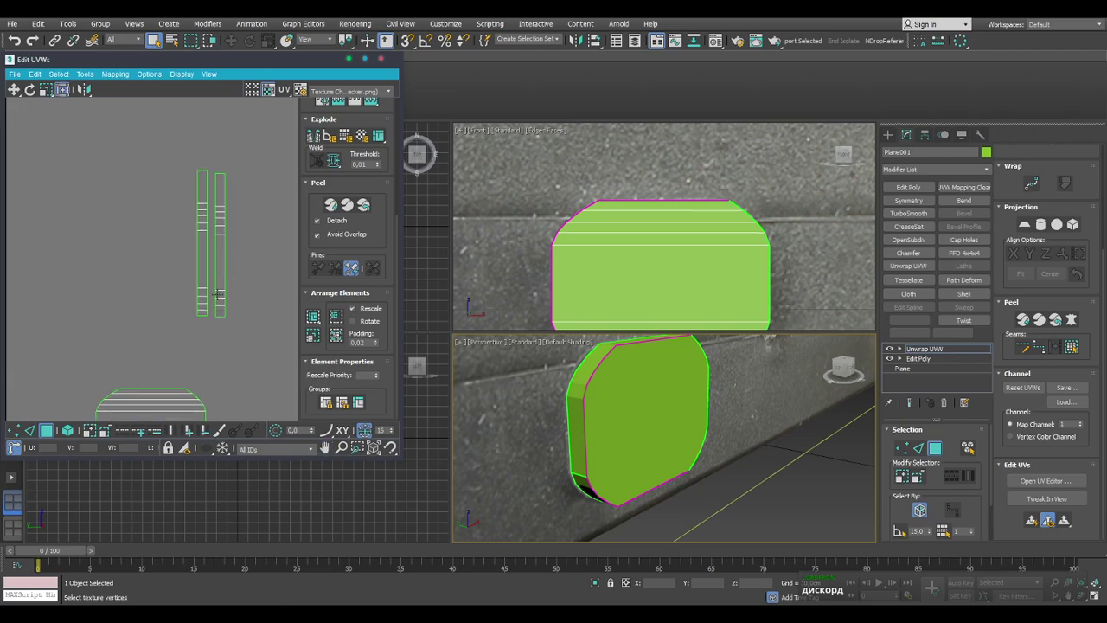
{"action": "left_click_drag", "start_coordinate": [176, 159], "coordinate": [209, 332]}
{"action": "left_click_drag", "start_coordinate": [209, 237], "coordinate": [214, 236]}
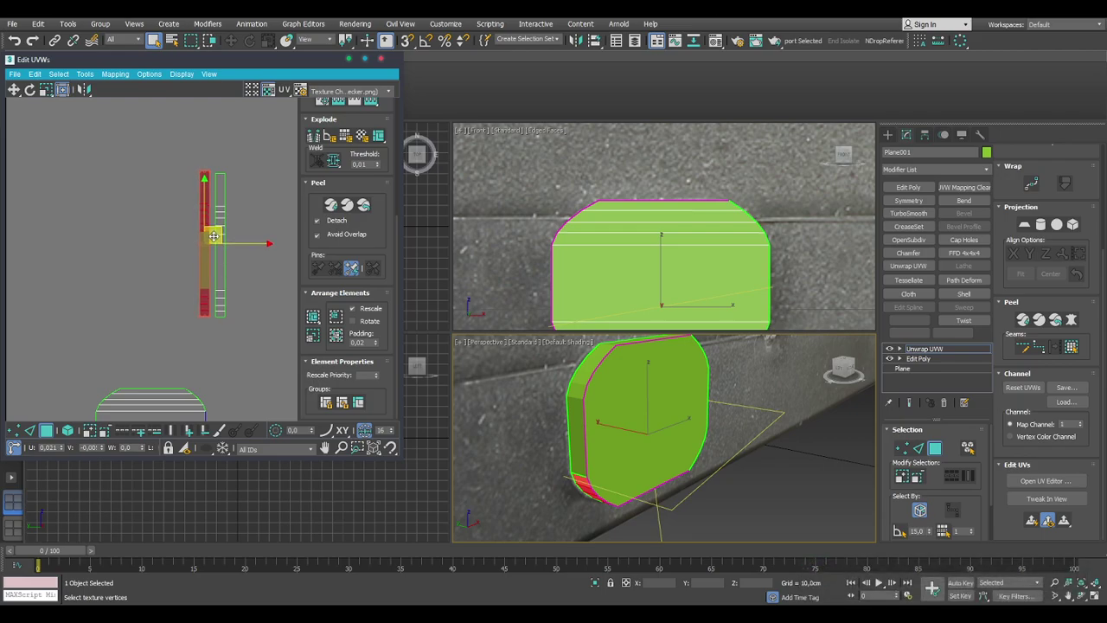
{"action": "left_click", "coordinate": [257, 293]}
{"action": "scroll", "coordinate": [247, 350], "scroll_direction": "down", "scroll_amount": 4}
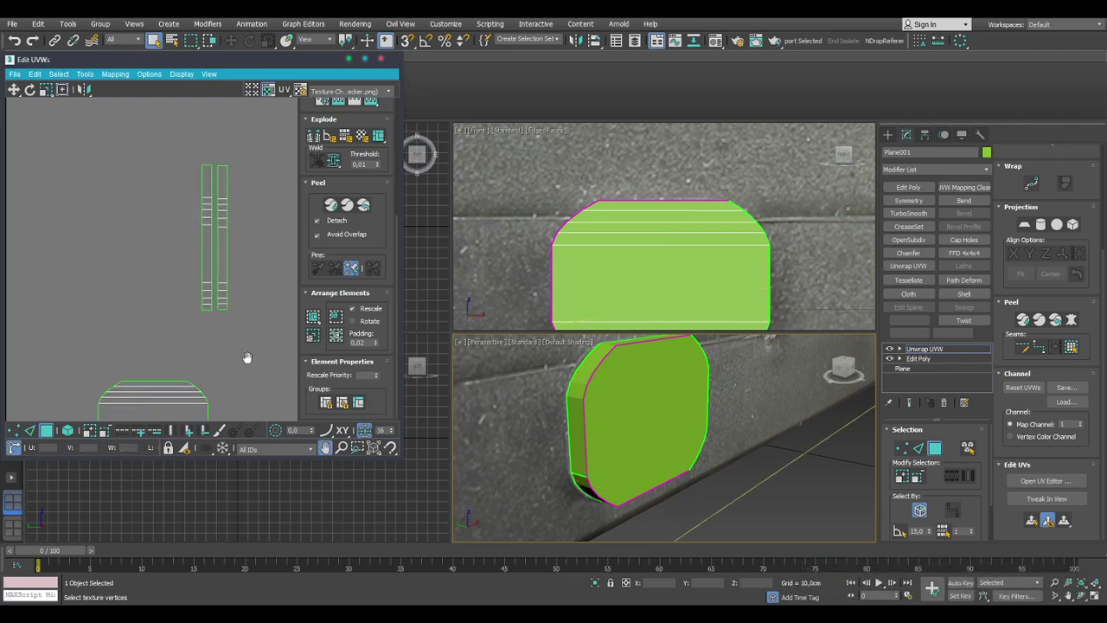
Relax the front-face island by polygon angles and close the Relax tool.
{"action": "middle_click_drag", "start_coordinate": [241, 363], "coordinate": [220, 279]}
{"action": "left_click_drag", "start_coordinate": [79, 249], "coordinate": [230, 358]}
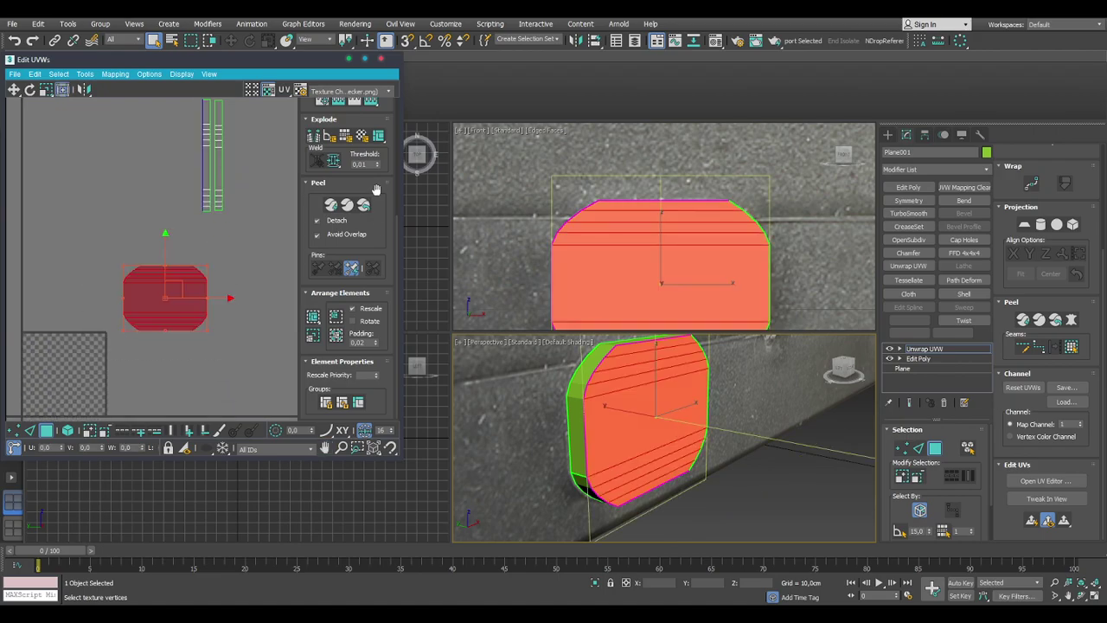
{"action": "scroll", "coordinate": [346, 207], "scroll_direction": "up", "scroll_amount": 4}
{"action": "left_click_drag", "start_coordinate": [359, 257], "coordinate": [362, 277]}
{"action": "left_click", "coordinate": [130, 159]}
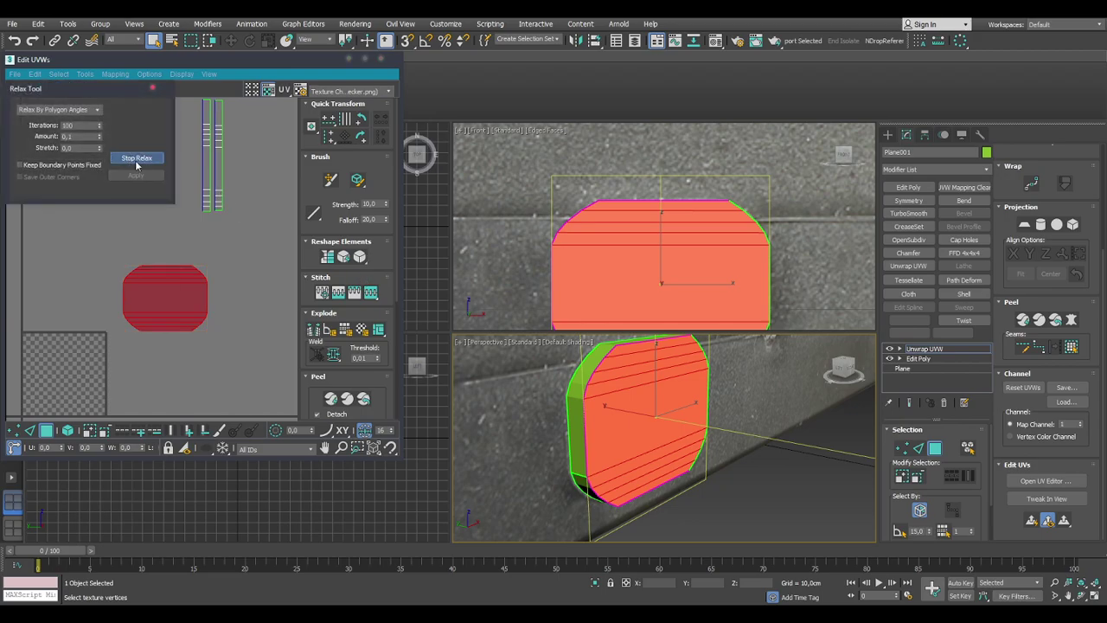
{"action": "left_click", "coordinate": [152, 88]}
{"action": "scroll", "coordinate": [199, 320], "scroll_direction": "down", "scroll_amount": 2}
{"action": "scroll", "coordinate": [200, 319], "scroll_direction": "down", "scroll_amount": 1}
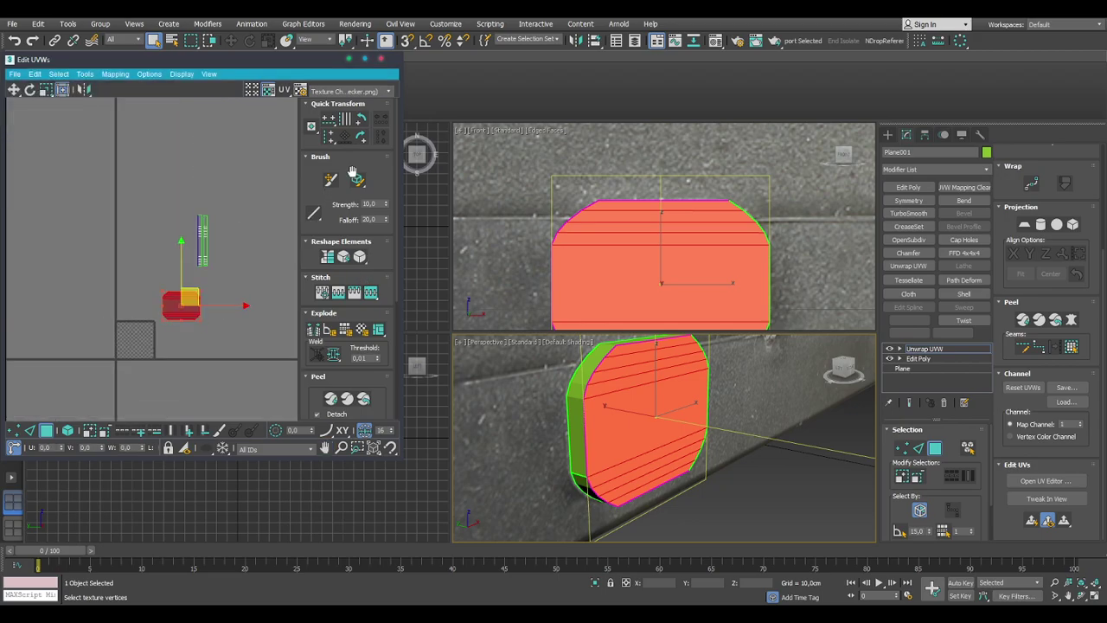
Close the UV editor and collapse the plate's Unwrap UVW modifier into an Editable Poly.
{"action": "middle_click_drag", "start_coordinate": [235, 277], "coordinate": [230, 222]}
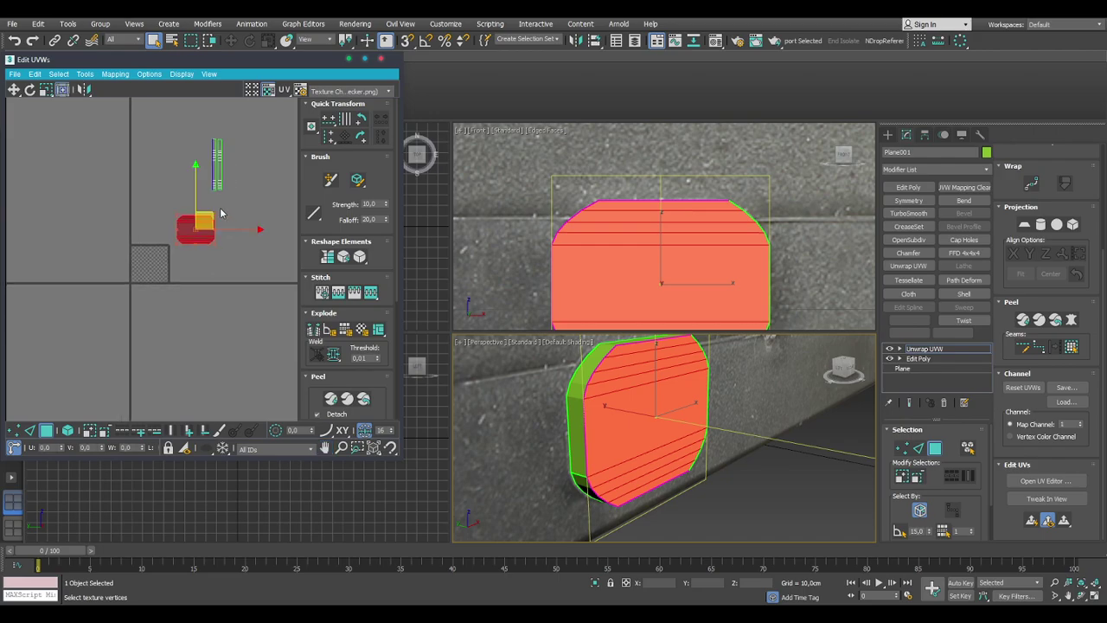
{"action": "left_click", "coordinate": [379, 60]}
{"action": "right_click", "coordinate": [925, 348]}
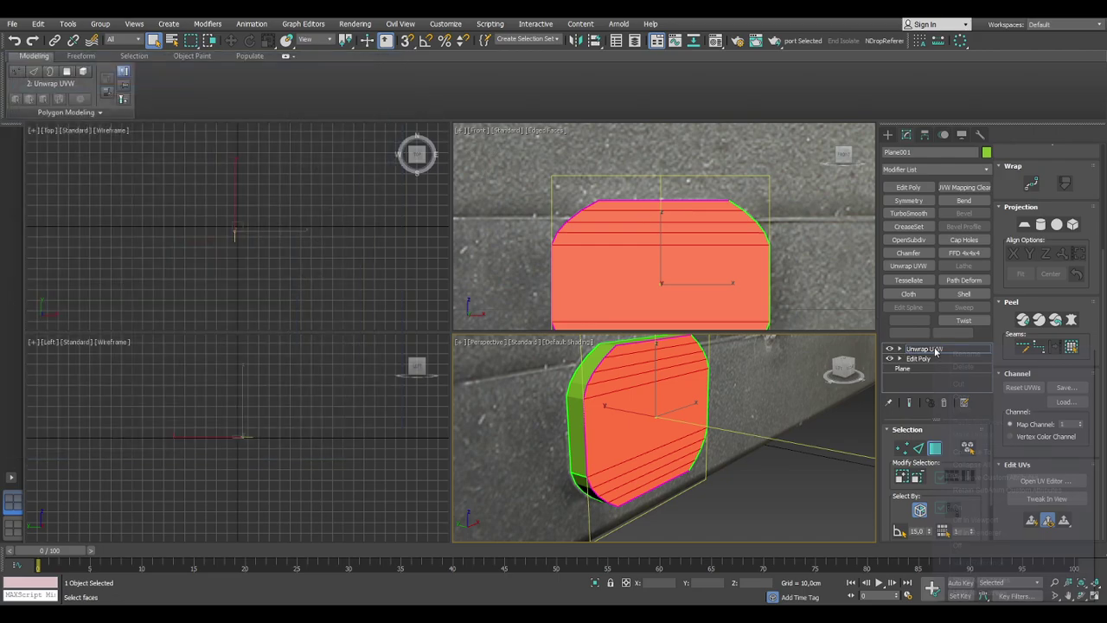
{"action": "left_click", "coordinate": [966, 468]}
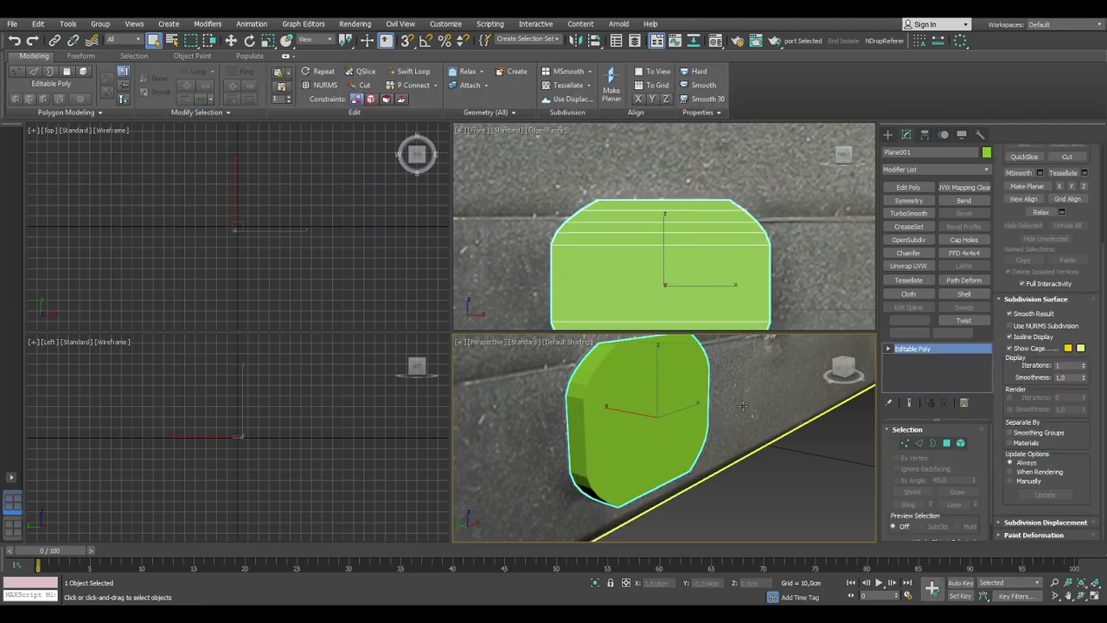
Select the metal box and attach the rounded plate to it.
{"action": "left_click", "coordinate": [761, 406]}
{"action": "left_click", "coordinate": [1018, 276]}
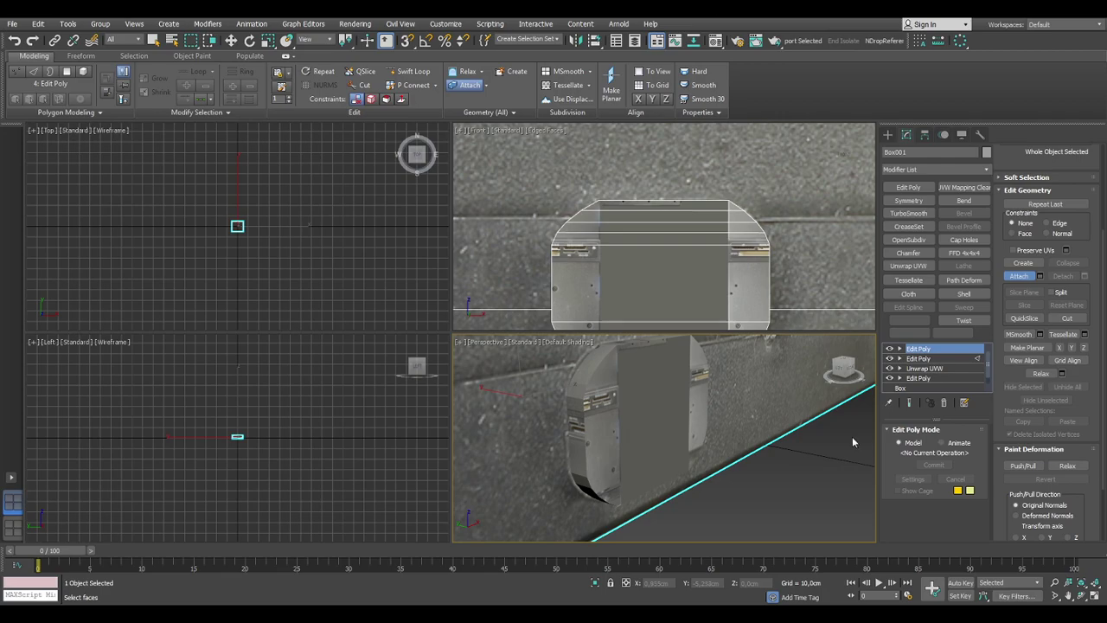
{"action": "left_click", "coordinate": [1019, 276]}
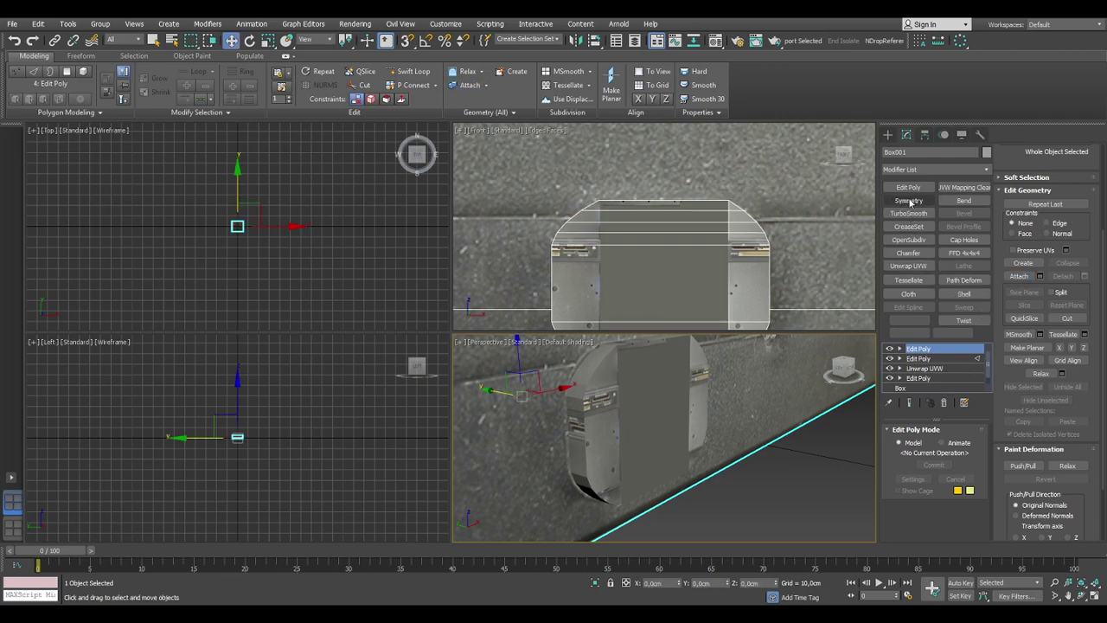
Add an Unwrap UVW modifier to the combined box, open its UV editor, and show Map #2 (Card Reader.png) as background.
{"action": "left_click", "coordinate": [910, 266]}
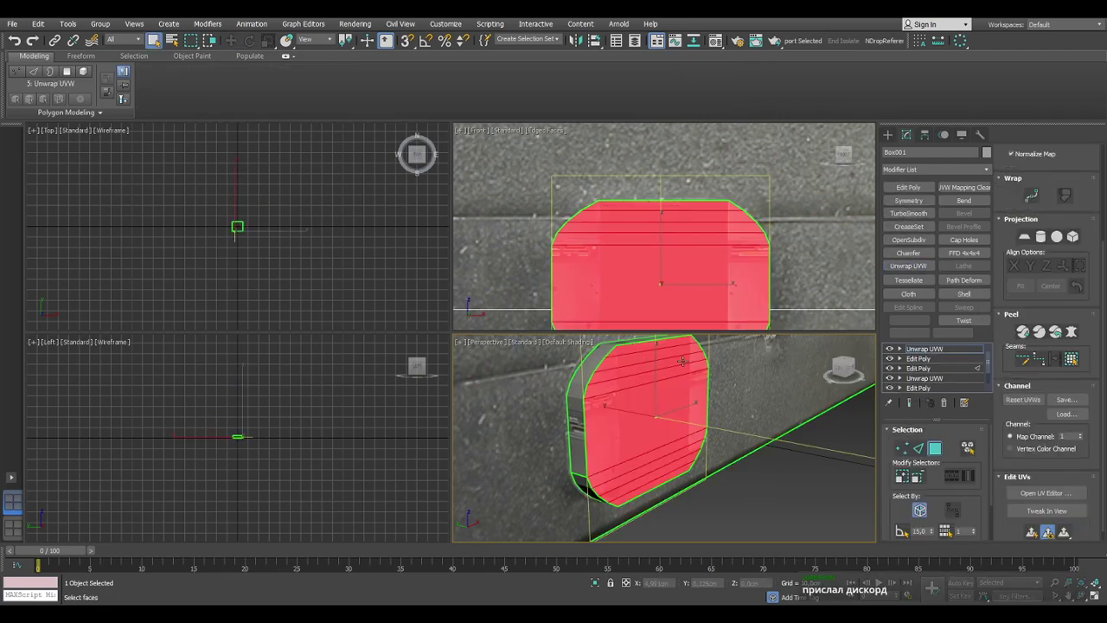
{"action": "left_click", "coordinate": [1047, 493]}
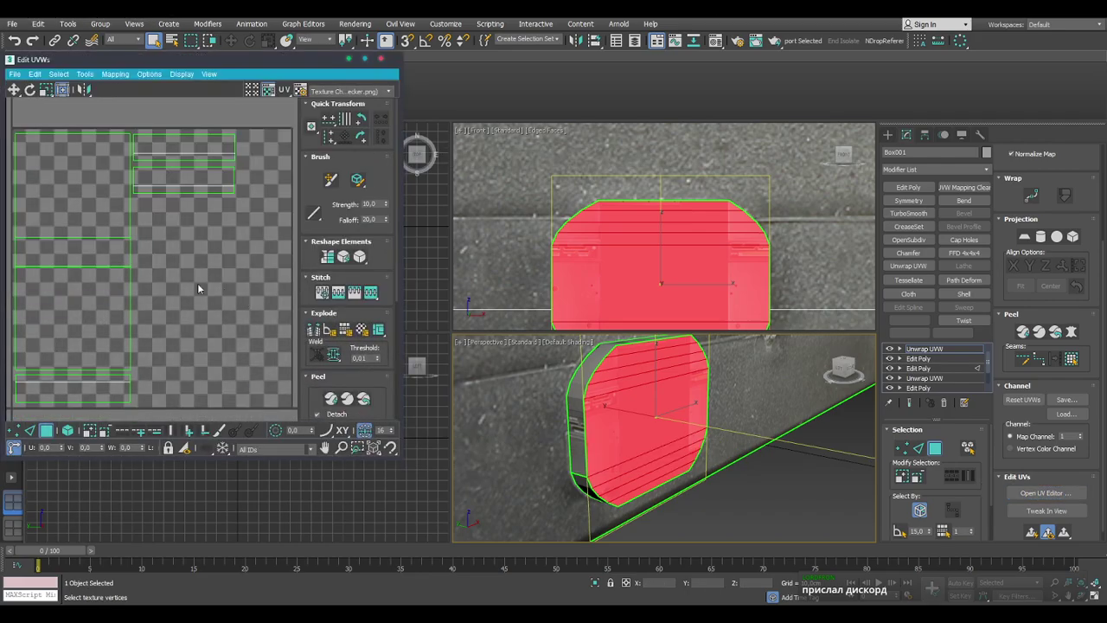
{"action": "left_click", "coordinate": [346, 91]}
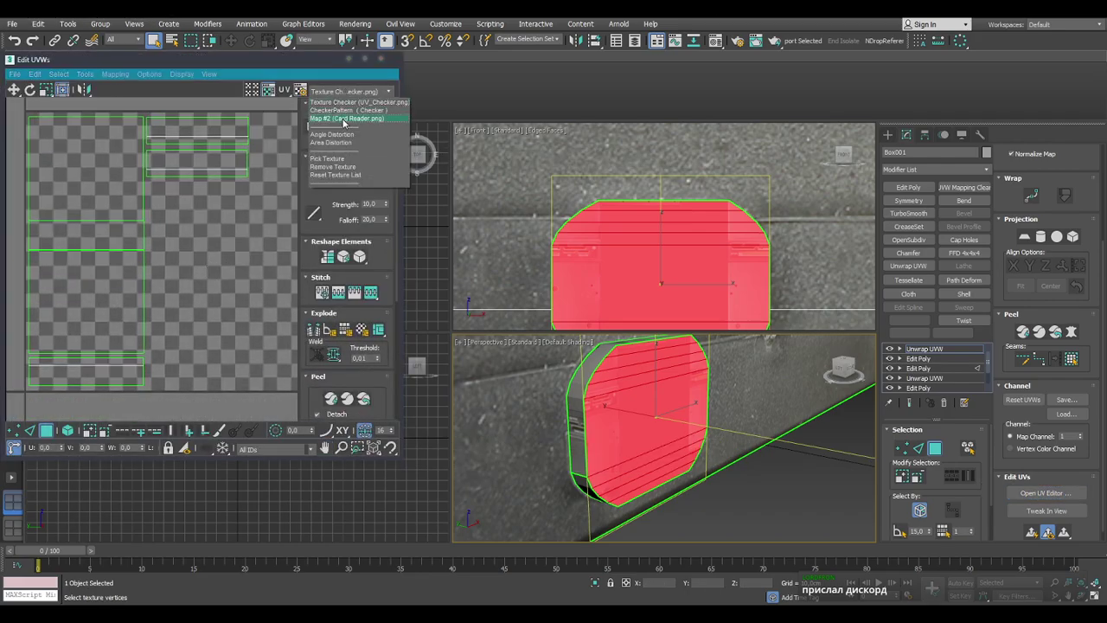
{"action": "left_click", "coordinate": [353, 121]}
{"action": "middle_click_drag", "start_coordinate": [203, 269], "coordinate": [175, 270]}
{"action": "scroll", "coordinate": [213, 254], "scroll_direction": "down", "scroll_amount": 5}
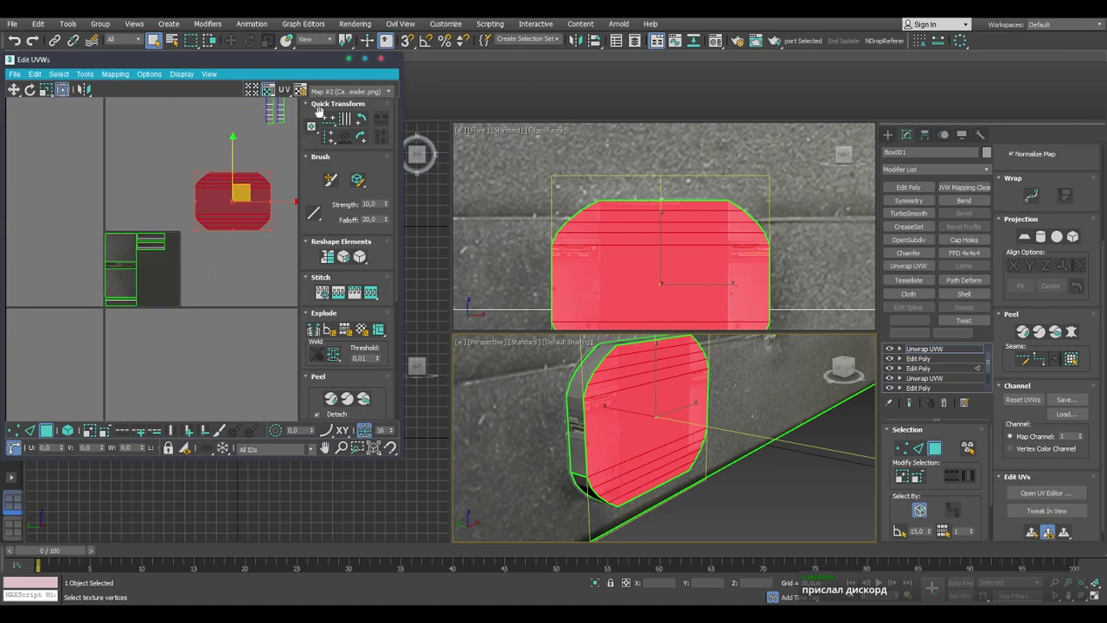
Maximize the UV editor, scale down the front-face island, and move it onto the lower side strip of the card reader texture.
{"action": "left_click", "coordinate": [364, 58]}
{"action": "middle_click_drag", "start_coordinate": [600, 300], "coordinate": [683, 272]}
{"action": "left_click_drag", "start_coordinate": [758, 161], "coordinate": [614, 329]}
{"action": "scroll", "coordinate": [575, 348], "scroll_direction": "up", "scroll_amount": 10}
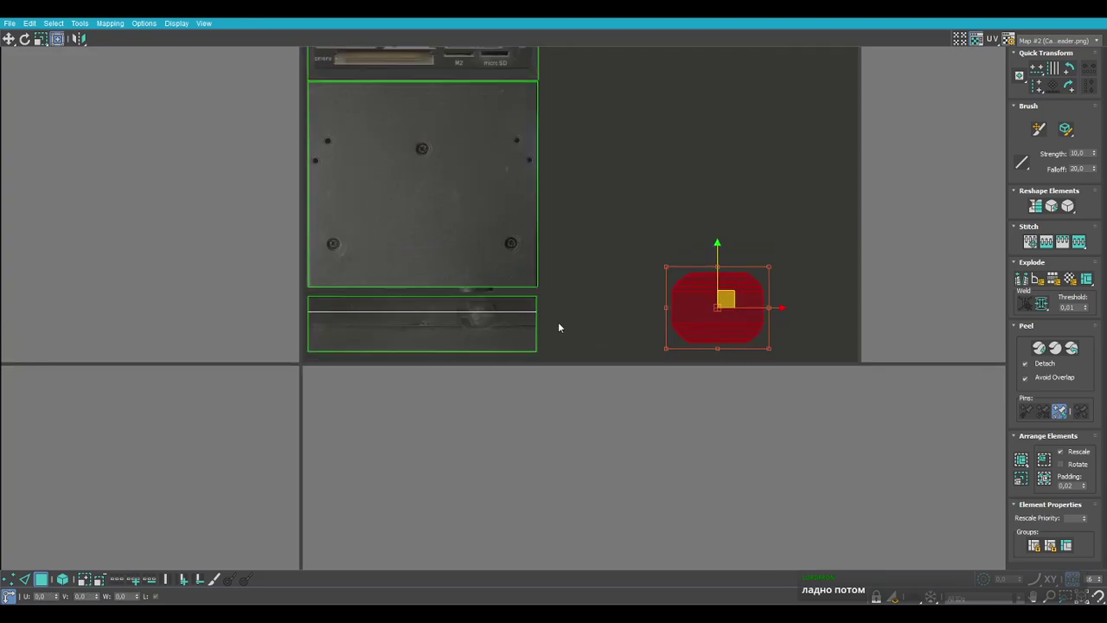
{"action": "left_click_drag", "start_coordinate": [848, 306], "coordinate": [462, 346]}
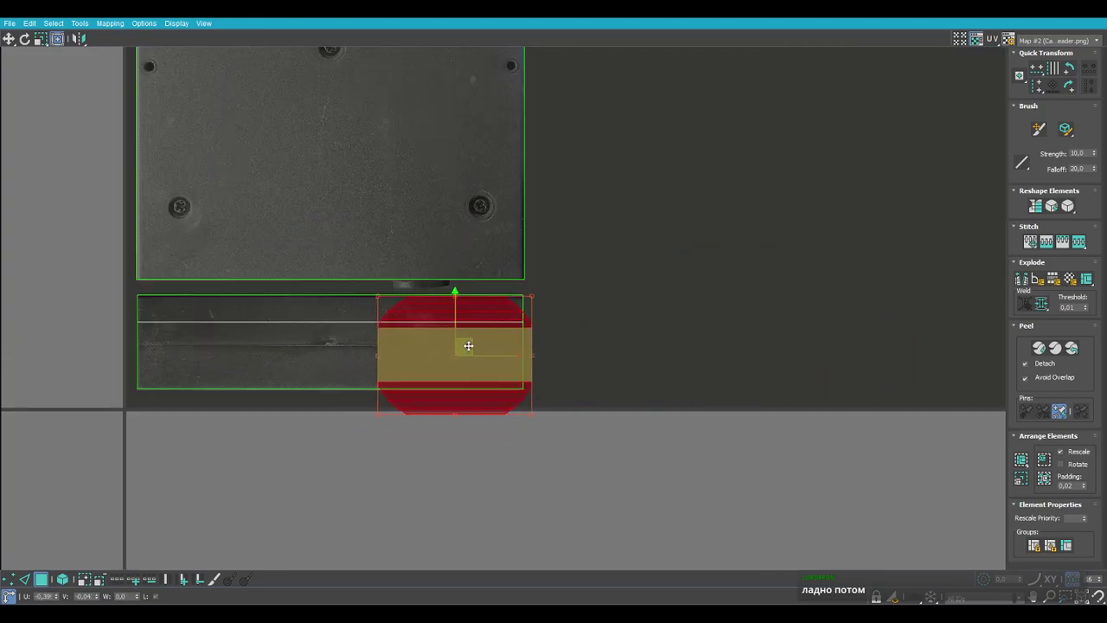
{"action": "scroll", "coordinate": [428, 338], "scroll_direction": "up", "scroll_amount": 5}
Scale and position the front-face island to fit the rounded plate photographed in the side strip.
{"action": "left_click_drag", "start_coordinate": [744, 560], "coordinate": [445, 325]}
{"action": "left_click_drag", "start_coordinate": [378, 257], "coordinate": [423, 298]}
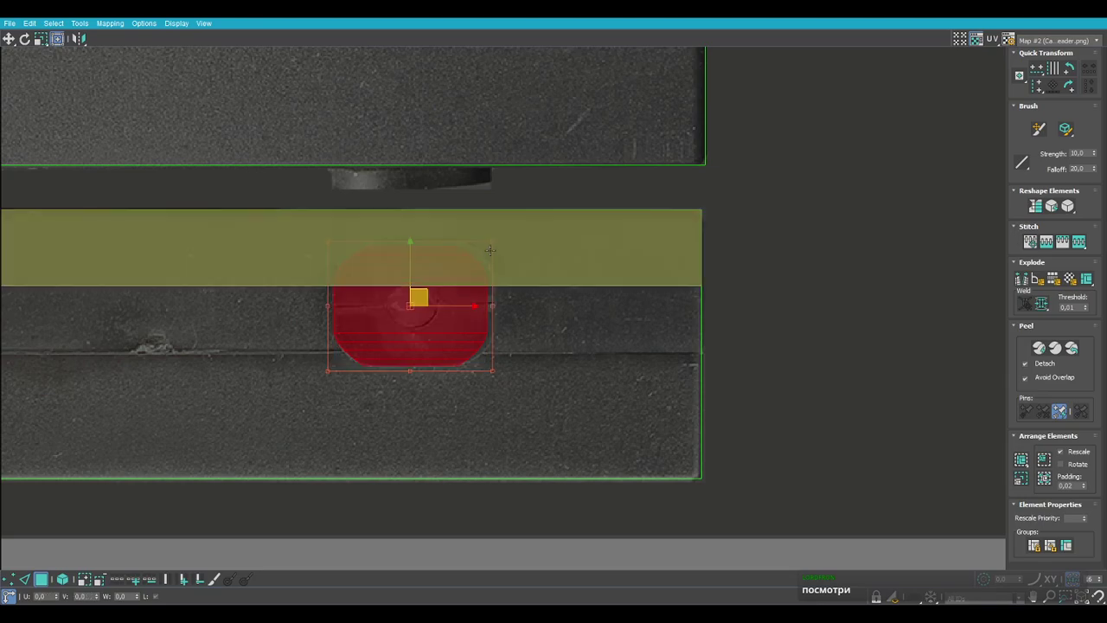
{"action": "left_click_drag", "start_coordinate": [494, 239], "coordinate": [501, 234]}
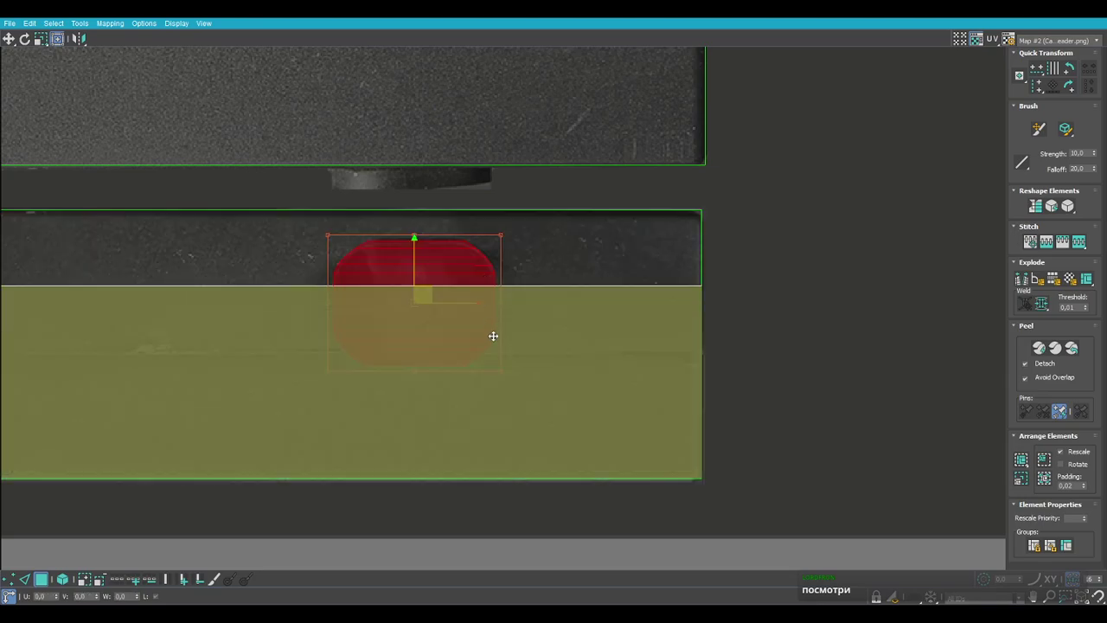
{"action": "scroll", "coordinate": [498, 339], "scroll_direction": "up", "scroll_amount": 4}
{"action": "scroll", "coordinate": [510, 389], "scroll_direction": "down", "scroll_amount": 2}
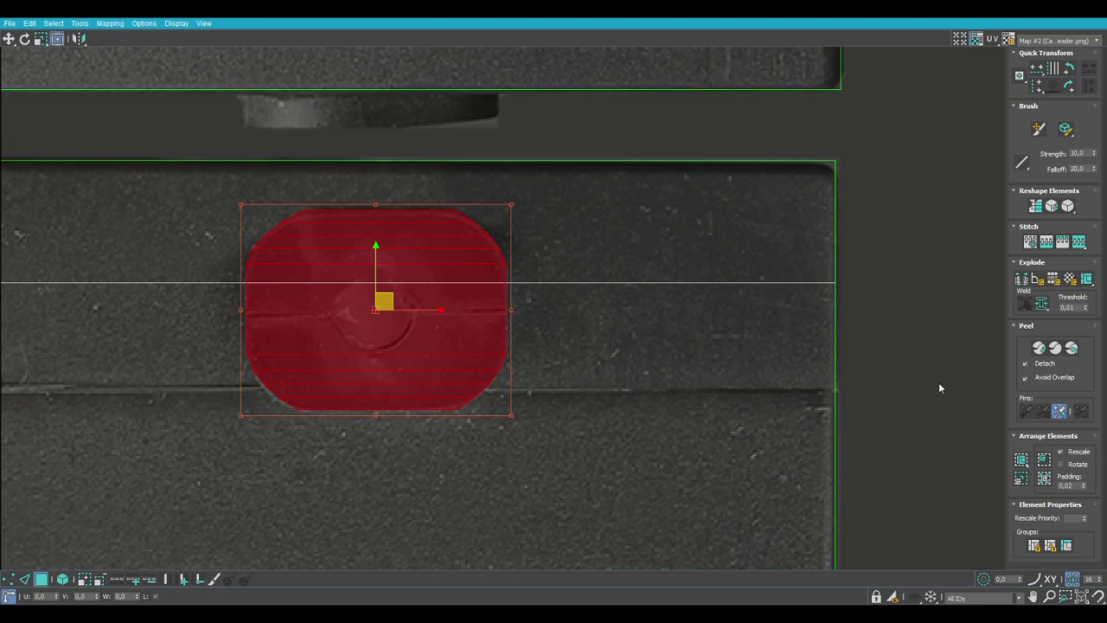
Select both rim strips, rotate them 90 degrees to horizontal, scale them down, and move them into the texture's empty dark area.
{"action": "scroll", "coordinate": [936, 383], "scroll_direction": "down", "scroll_amount": 5}
{"action": "scroll", "coordinate": [939, 381], "scroll_direction": "down", "scroll_amount": 2}
{"action": "middle_click_drag", "start_coordinate": [945, 379], "coordinate": [469, 410]}
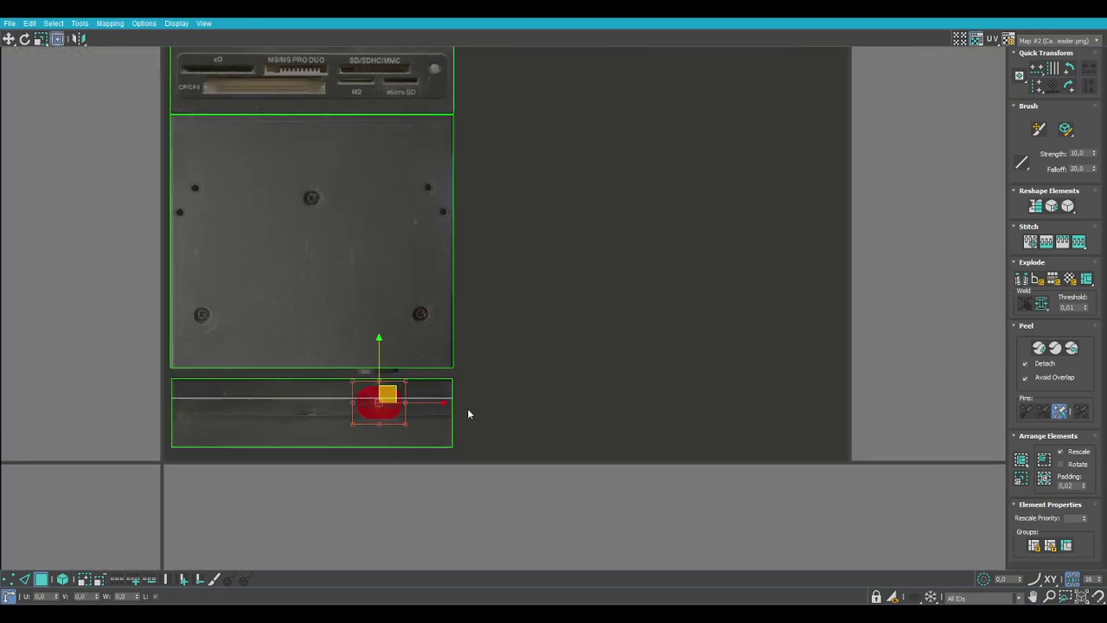
{"action": "scroll", "coordinate": [479, 405], "scroll_direction": "down", "scroll_amount": 4}
{"action": "scroll", "coordinate": [505, 229], "scroll_direction": "up", "scroll_amount": 3}
{"action": "scroll", "coordinate": [505, 228], "scroll_direction": "down", "scroll_amount": 6}
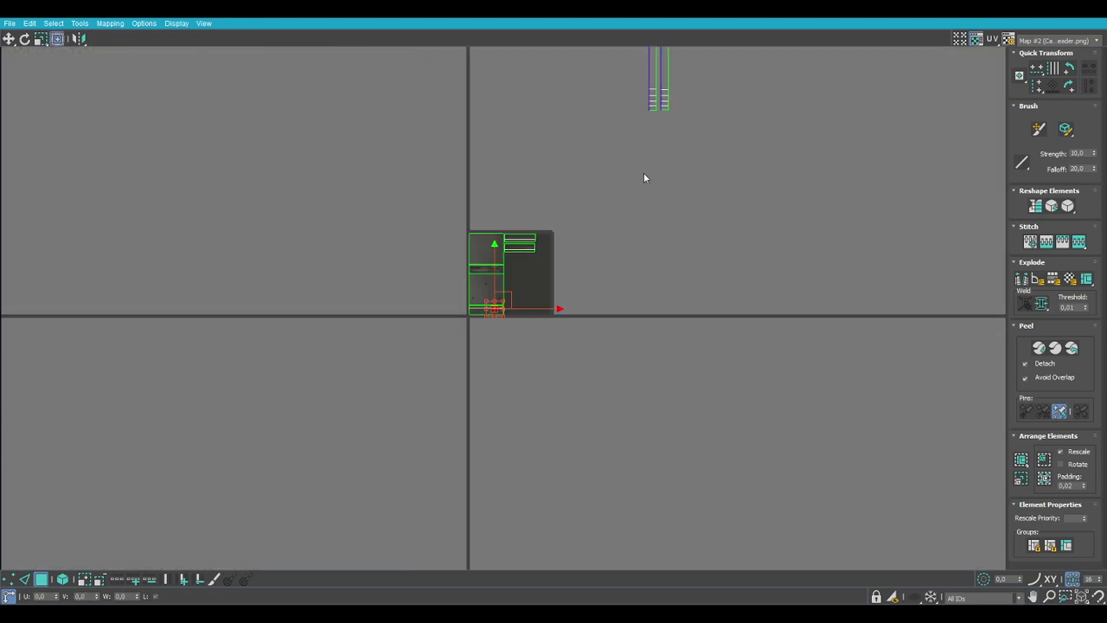
{"action": "middle_click_drag", "start_coordinate": [642, 181], "coordinate": [609, 305]}
{"action": "left_click_drag", "start_coordinate": [698, 284], "coordinate": [597, 173]}
{"action": "left_click", "coordinate": [1068, 87]}
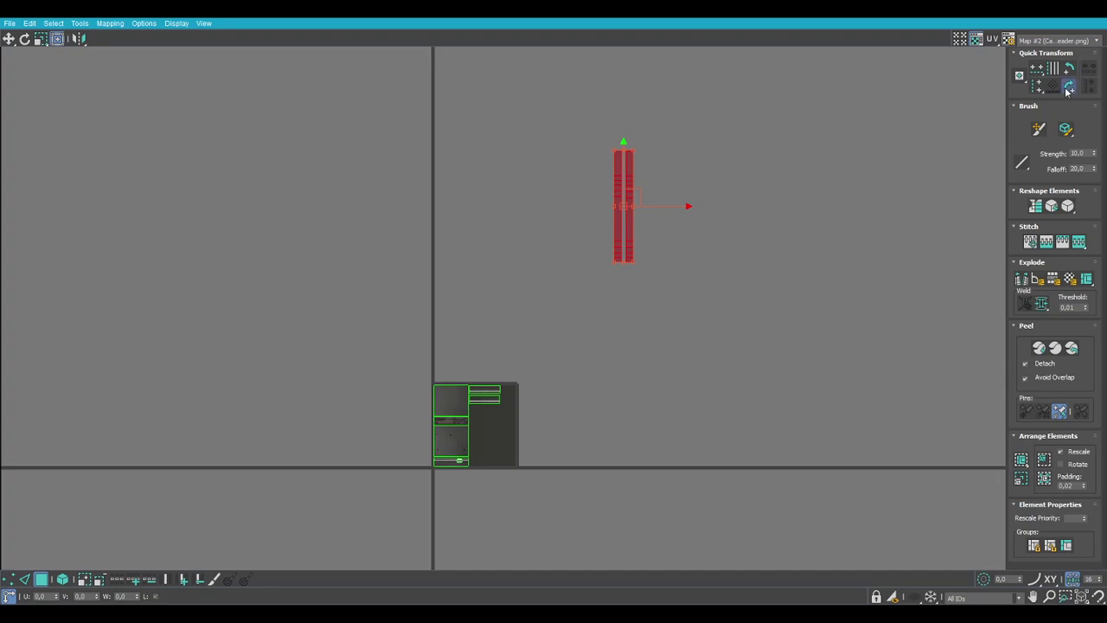
{"action": "left_click_drag", "start_coordinate": [648, 198], "coordinate": [635, 222]}
{"action": "left_click_drag", "start_coordinate": [637, 274], "coordinate": [499, 446]}
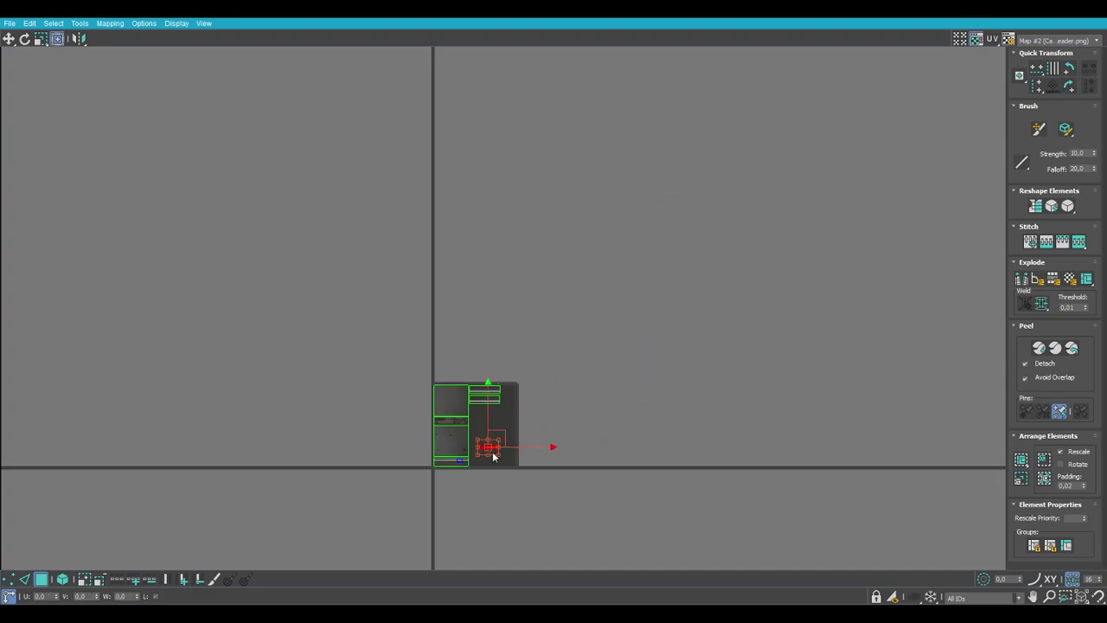
Select only the lower rim strip island and scale it down slightly in width in the texture's empty dark area.
{"action": "scroll", "coordinate": [481, 451], "scroll_direction": "up", "scroll_amount": 7}
{"action": "middle_click_drag", "start_coordinate": [306, 435], "coordinate": [662, 317]}
{"action": "scroll", "coordinate": [663, 363], "scroll_direction": "up", "scroll_amount": 4}
{"action": "middle_click_drag", "start_coordinate": [773, 372], "coordinate": [699, 411]}
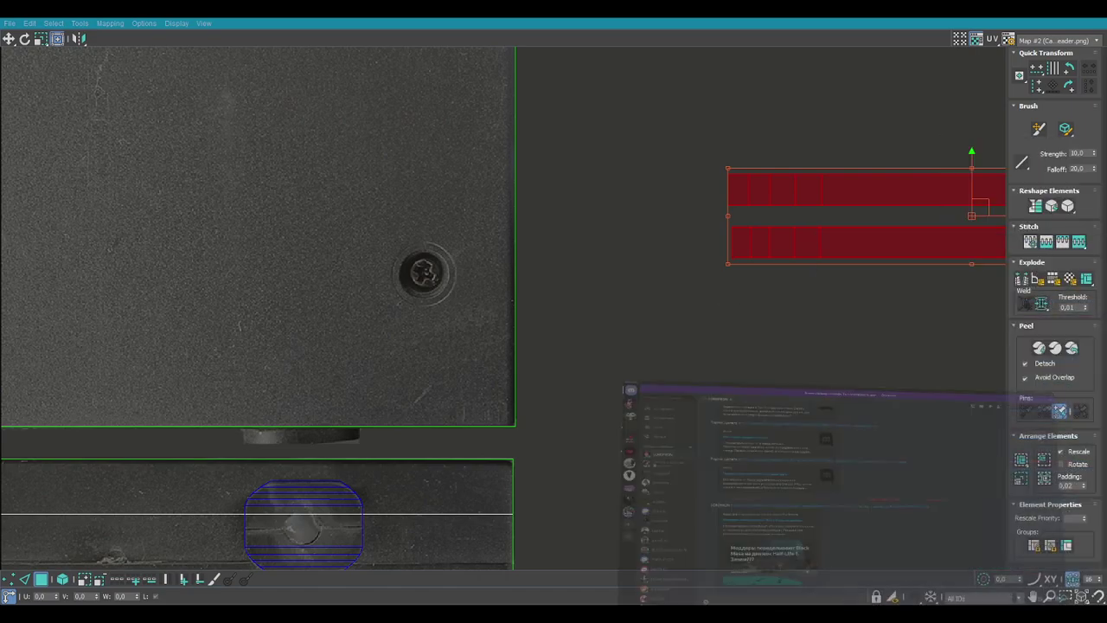
{"action": "middle_click_drag", "start_coordinate": [640, 489], "coordinate": [673, 319]}
{"action": "scroll", "coordinate": [672, 319], "scroll_direction": "down", "scroll_amount": 2}
{"action": "left_click", "coordinate": [726, 307]}
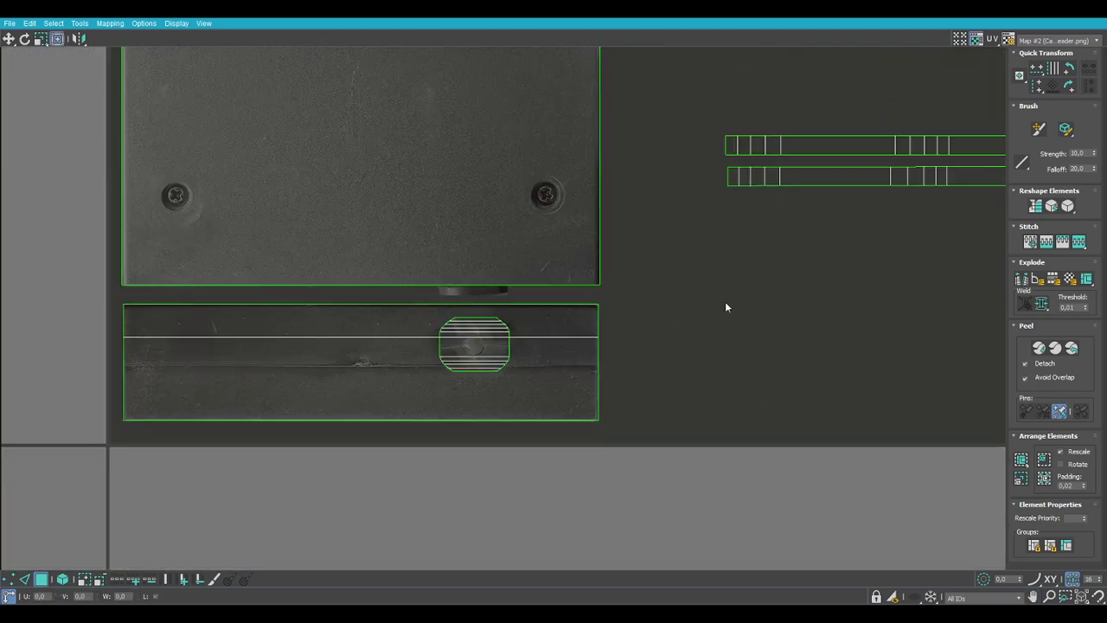
{"action": "left_click", "coordinate": [903, 176]}
{"action": "middle_click_drag", "start_coordinate": [845, 243], "coordinate": [544, 250]}
{"action": "left_click_drag", "start_coordinate": [487, 234], "coordinate": [736, 200]}
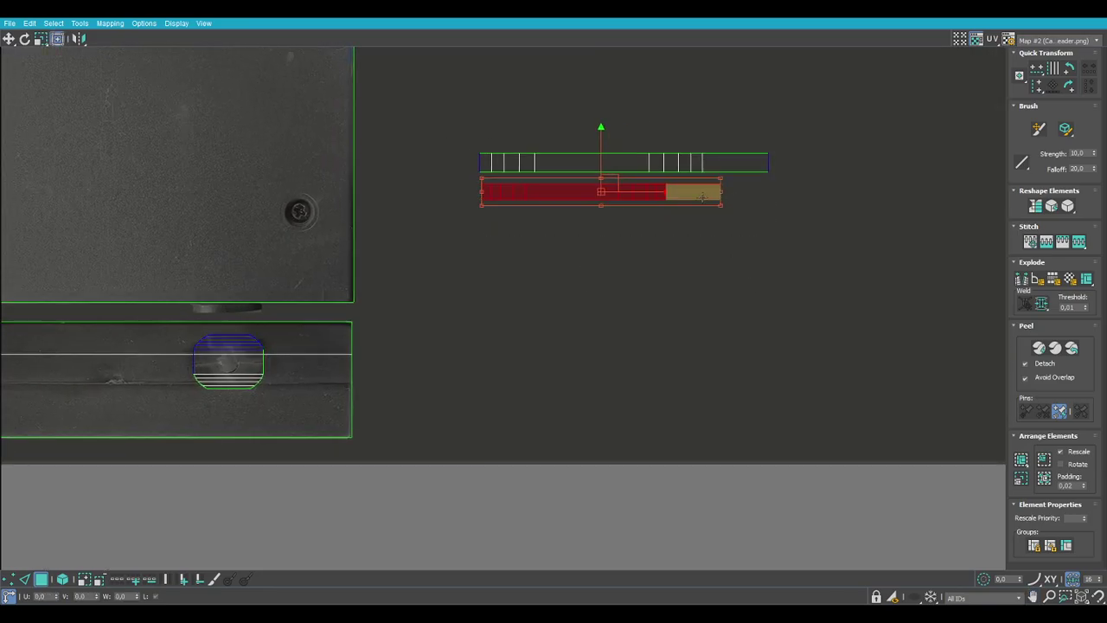
Try to shrink and fit the lower rim strip over the plate edge photographed between the box islands, and undo it.
{"action": "left_click_drag", "start_coordinate": [609, 183], "coordinate": [322, 303]}
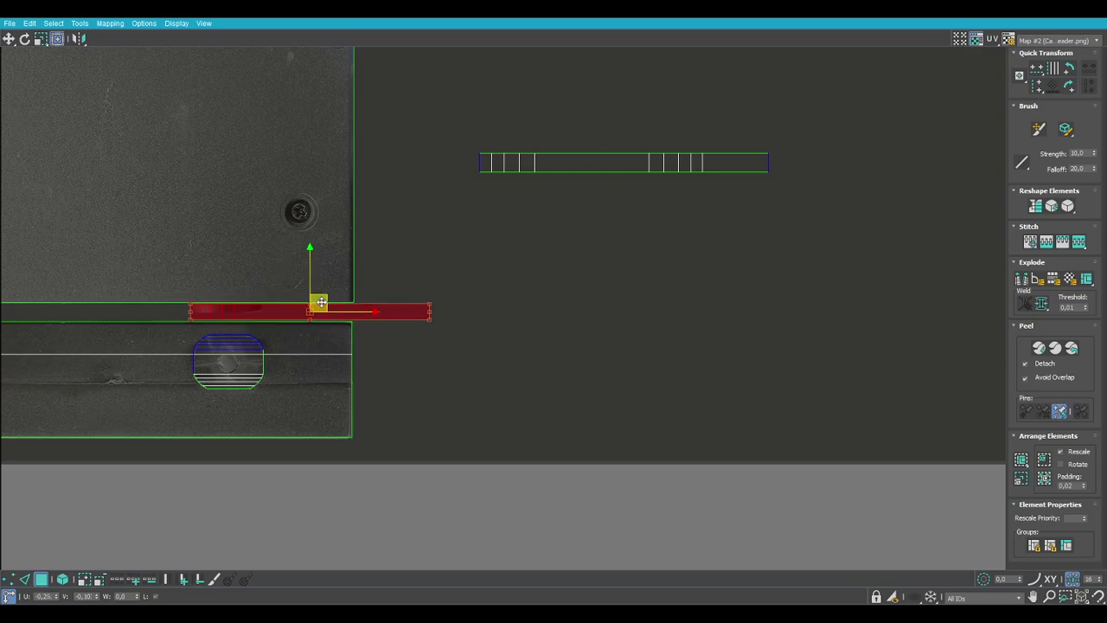
{"action": "left_click_drag", "start_coordinate": [429, 324], "coordinate": [265, 306]}
{"action": "middle_click_drag", "start_coordinate": [219, 316], "coordinate": [237, 317]}
{"action": "scroll", "coordinate": [508, 245], "scroll_direction": "up", "scroll_amount": 6}
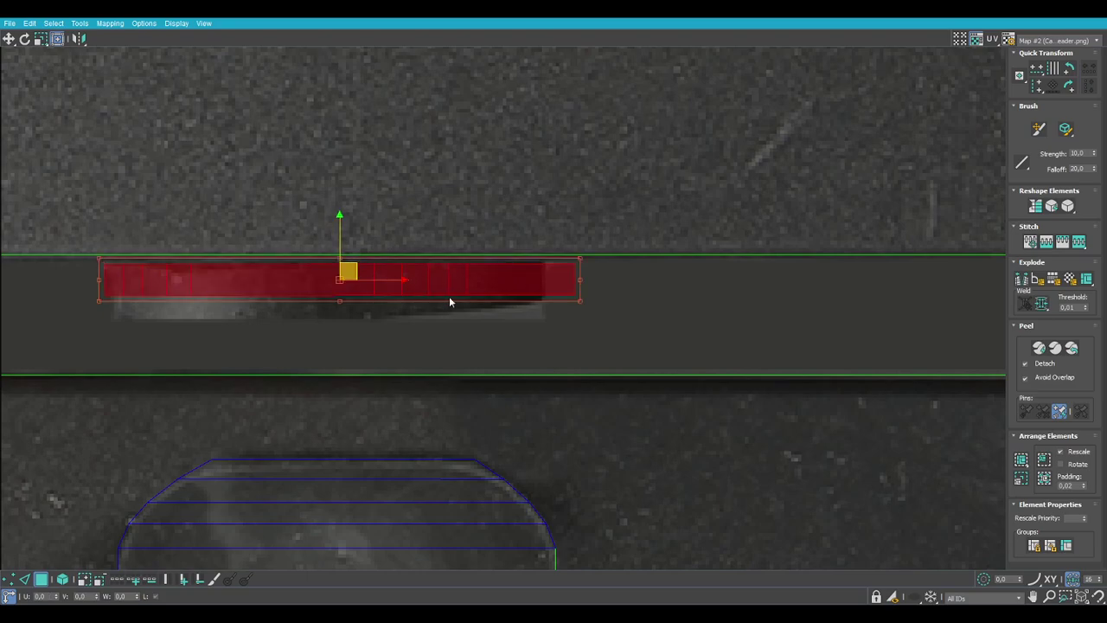
{"action": "scroll", "coordinate": [502, 298], "scroll_direction": "down", "scroll_amount": 5}
{"action": "left_click_drag", "start_coordinate": [488, 289], "coordinate": [667, 358]}
{"action": "key", "text": "ctrl+z"}
Move the lower rim strip to the dark area beside the bottom side strip, and scale and place the other strip directly above it.
{"action": "left_click_drag", "start_coordinate": [558, 293], "coordinate": [706, 389]}
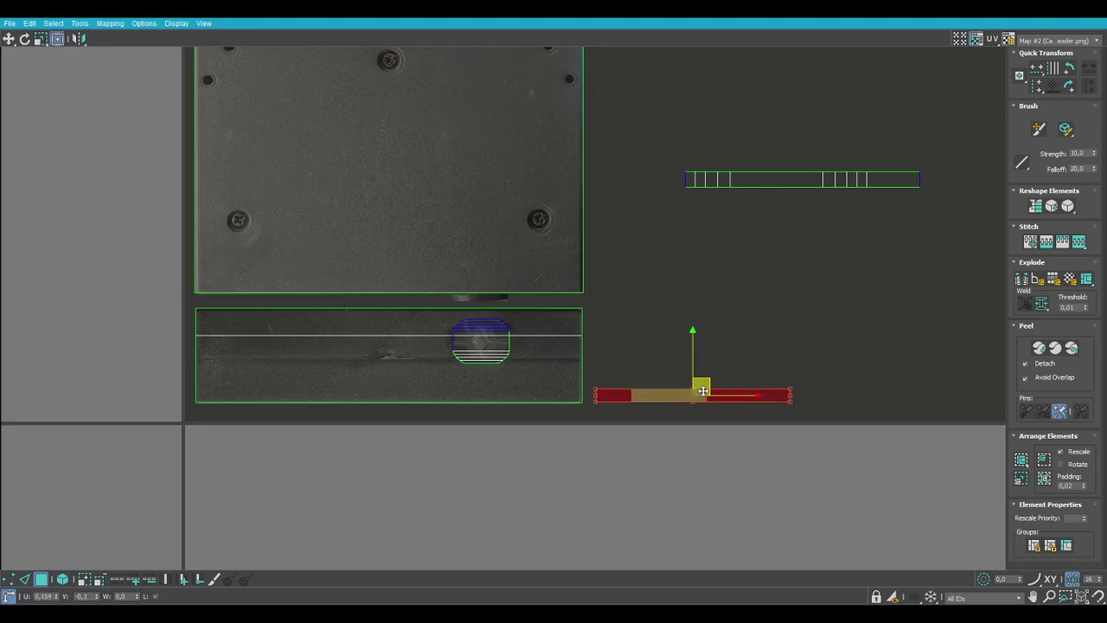
{"action": "left_click", "coordinate": [840, 179]}
{"action": "left_click_drag", "start_coordinate": [808, 173], "coordinate": [715, 309]}
{"action": "left_click_drag", "start_coordinate": [829, 315], "coordinate": [769, 318]}
{"action": "left_click_drag", "start_coordinate": [690, 313], "coordinate": [697, 368]}
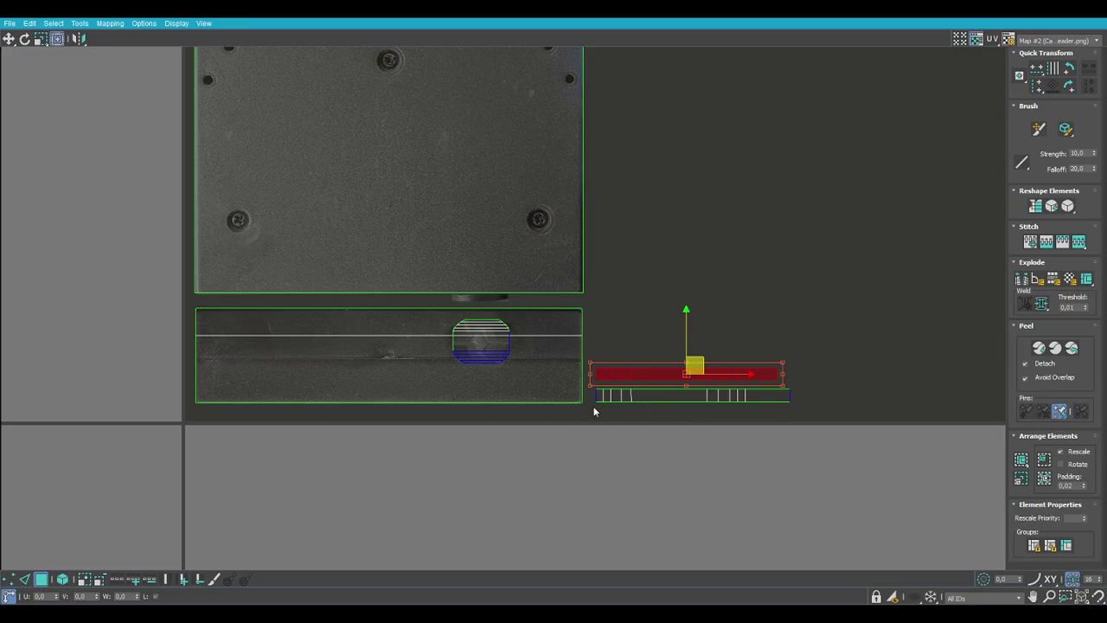
Adjust the lower rim strip's position and size so it lines up with the strip above it.
{"action": "left_click", "coordinate": [695, 395]}
{"action": "scroll", "coordinate": [695, 391], "scroll_direction": "up", "scroll_amount": 3}
{"action": "left_click_drag", "start_coordinate": [705, 393], "coordinate": [705, 392]}
{"action": "left_click_drag", "start_coordinate": [857, 416], "coordinate": [843, 413]}
{"action": "left_click", "coordinate": [869, 422]}
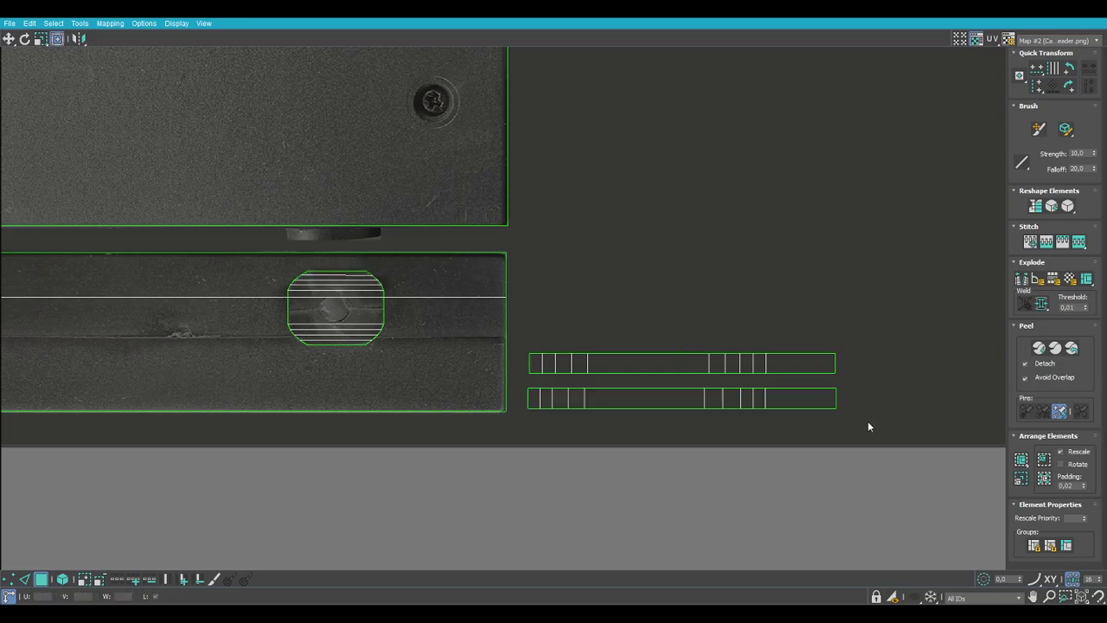
Close the UV editor and collapse the box's modifier stack into an editable poly.
{"action": "middle_click_drag", "start_coordinate": [886, 400], "coordinate": [799, 392]}
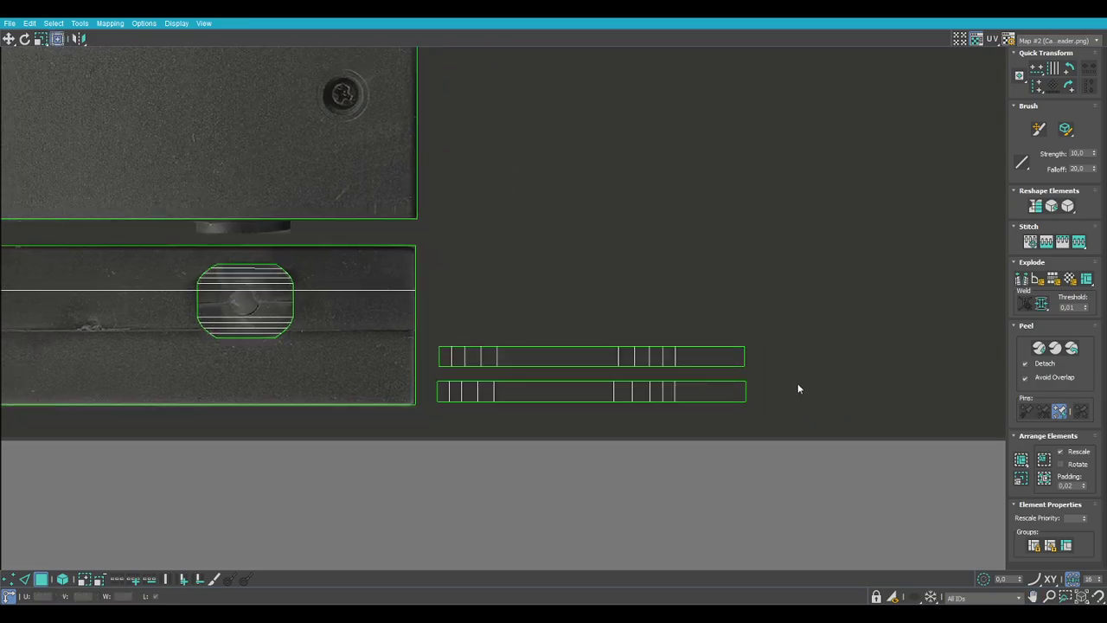
{"action": "scroll", "coordinate": [799, 388], "scroll_direction": "down", "scroll_amount": 3}
{"action": "middle_click_drag", "start_coordinate": [798, 279], "coordinate": [730, 341]}
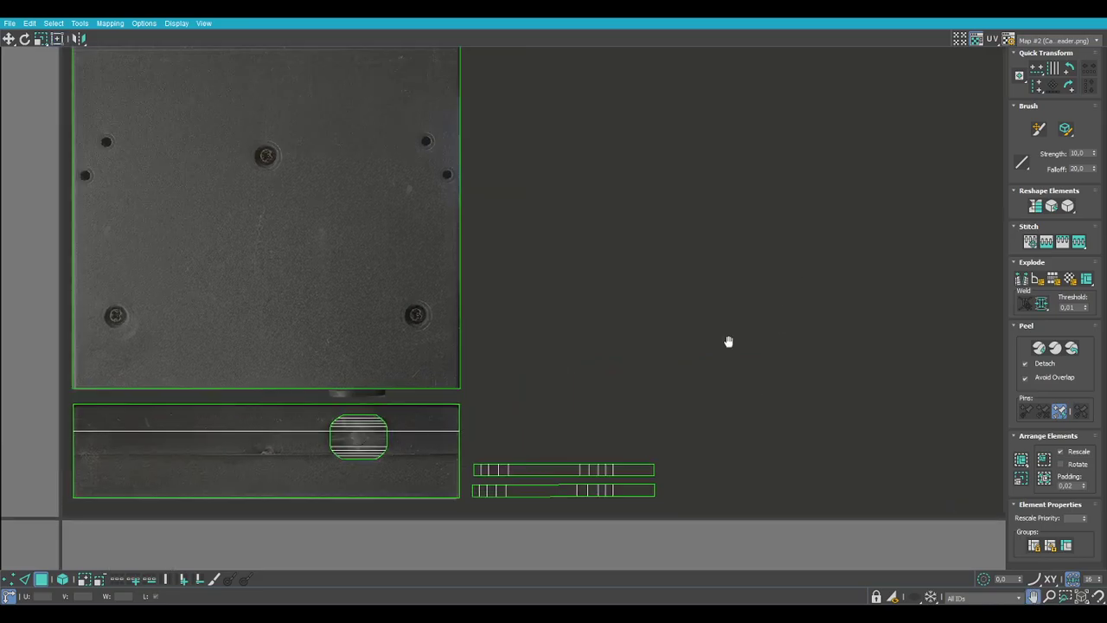
{"action": "scroll", "coordinate": [605, 424], "scroll_direction": "down", "scroll_amount": 4}
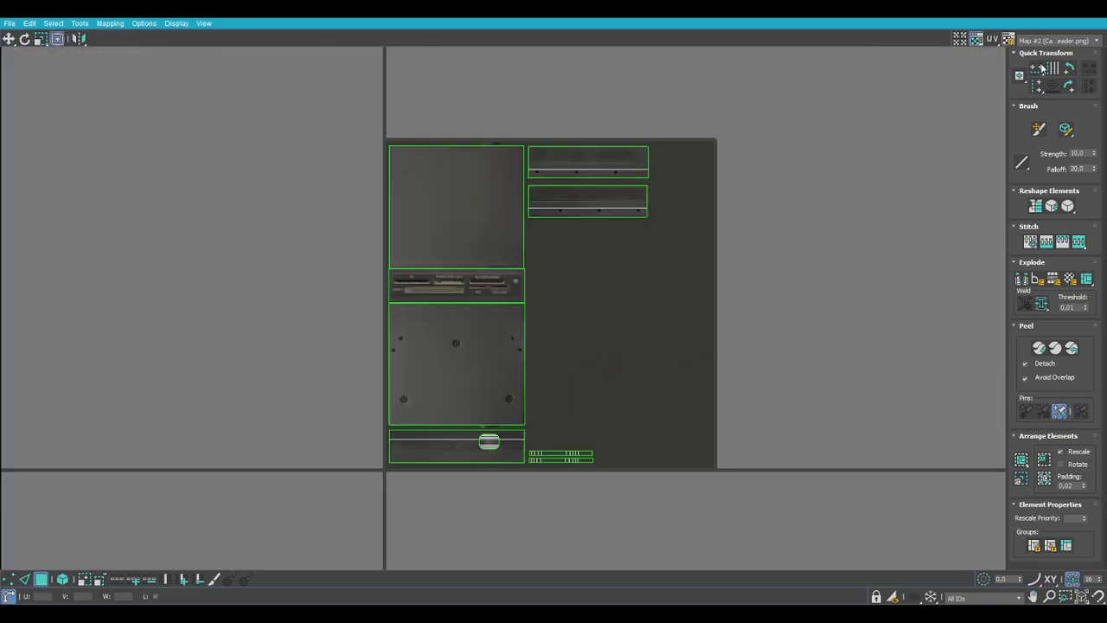
{"action": "left_click", "coordinate": [1098, 23]}
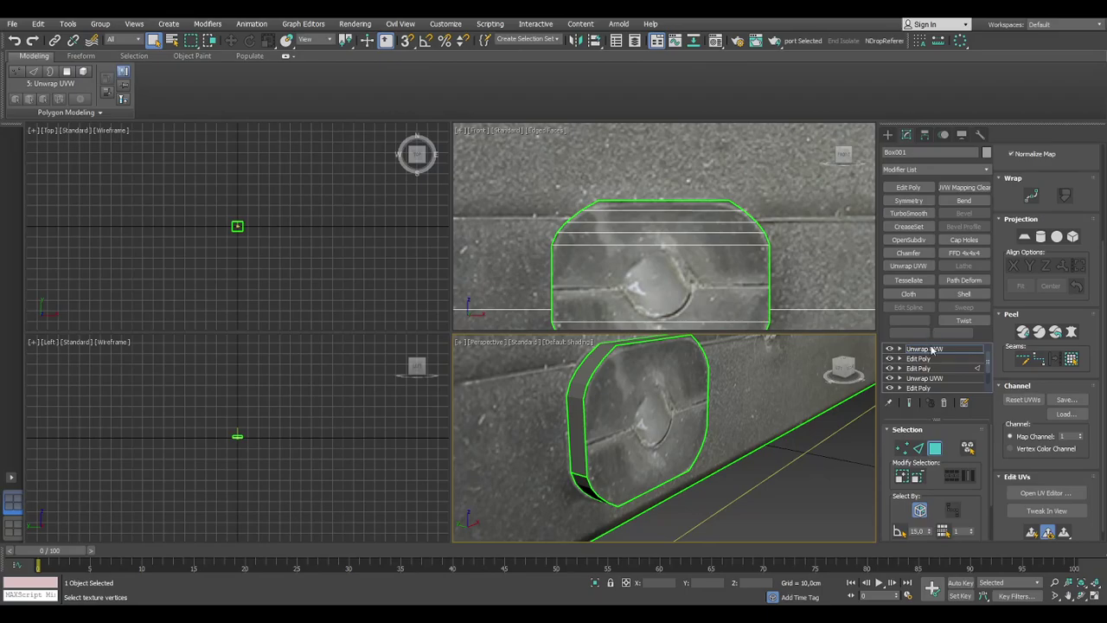
{"action": "right_click", "coordinate": [932, 349]}
{"action": "left_click", "coordinate": [960, 466]}
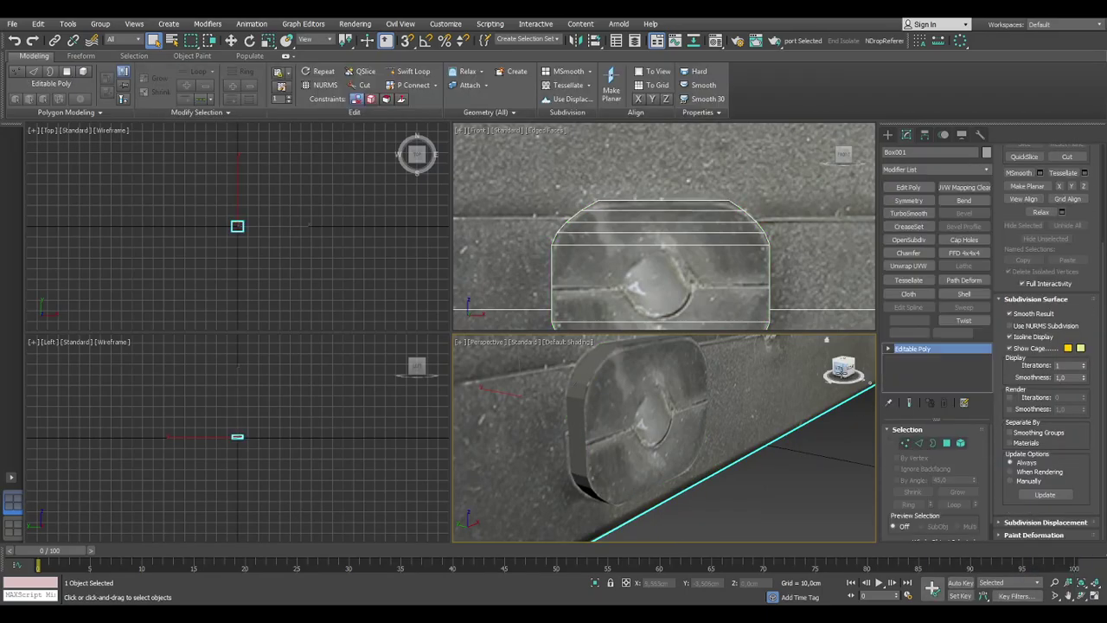
Examine the texture on the box and its attached rounded plate from several angles and distances.
{"action": "scroll", "coordinate": [759, 435], "scroll_direction": "down", "scroll_amount": 5}
{"action": "scroll", "coordinate": [758, 432], "scroll_direction": "up", "scroll_amount": 2}
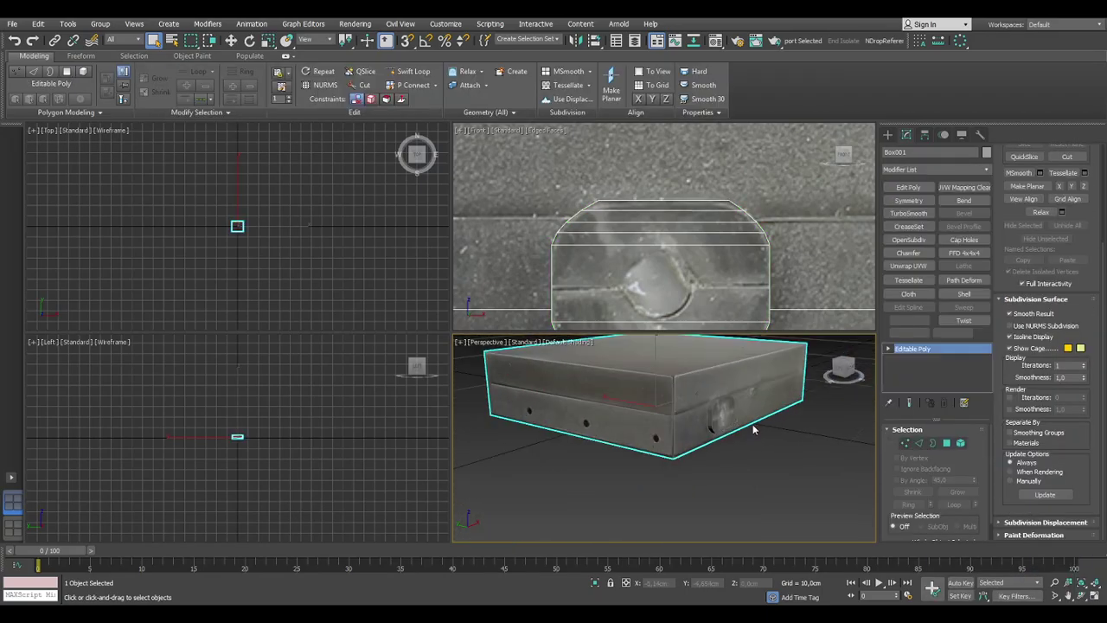
{"action": "scroll", "coordinate": [746, 426], "scroll_direction": "up", "scroll_amount": 6}
{"action": "middle_click_drag", "start_coordinate": [739, 440], "coordinate": [859, 446], "text": "alt"}
{"action": "scroll", "coordinate": [740, 432], "scroll_direction": "down", "scroll_amount": 5}
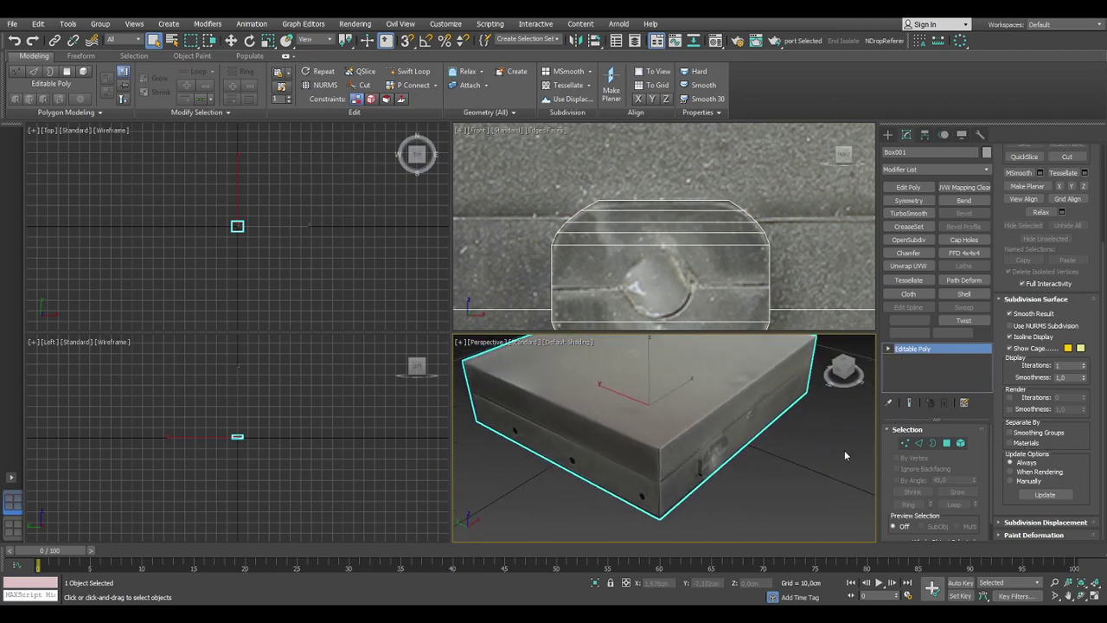
{"action": "scroll", "coordinate": [740, 437], "scroll_direction": "up", "scroll_amount": 5}
{"action": "mouse_move", "coordinate": [740, 431]}
{"action": "middle_mouse_down", "text": "alt"}
{"action": "mouse_move", "coordinate": [754, 444]}
{"action": "mouse_move", "coordinate": [759, 433]}
{"action": "middle_mouse_up", "text": "alt"}
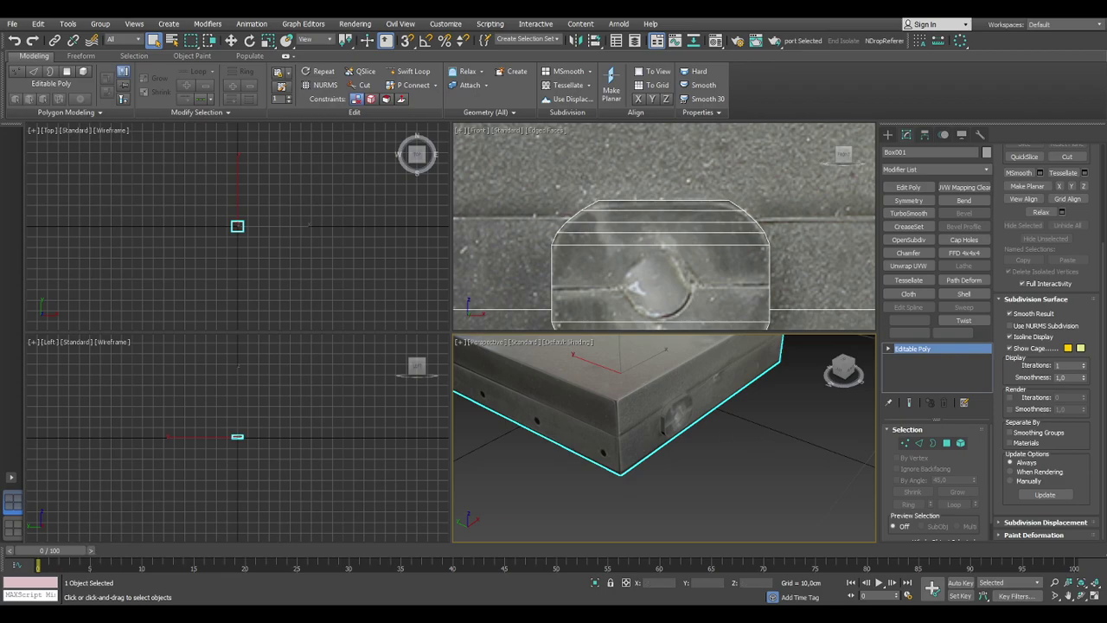
Launch Substance Painter in the background and rename the box object Card_reader.
{"action": "key", "text": "super"}
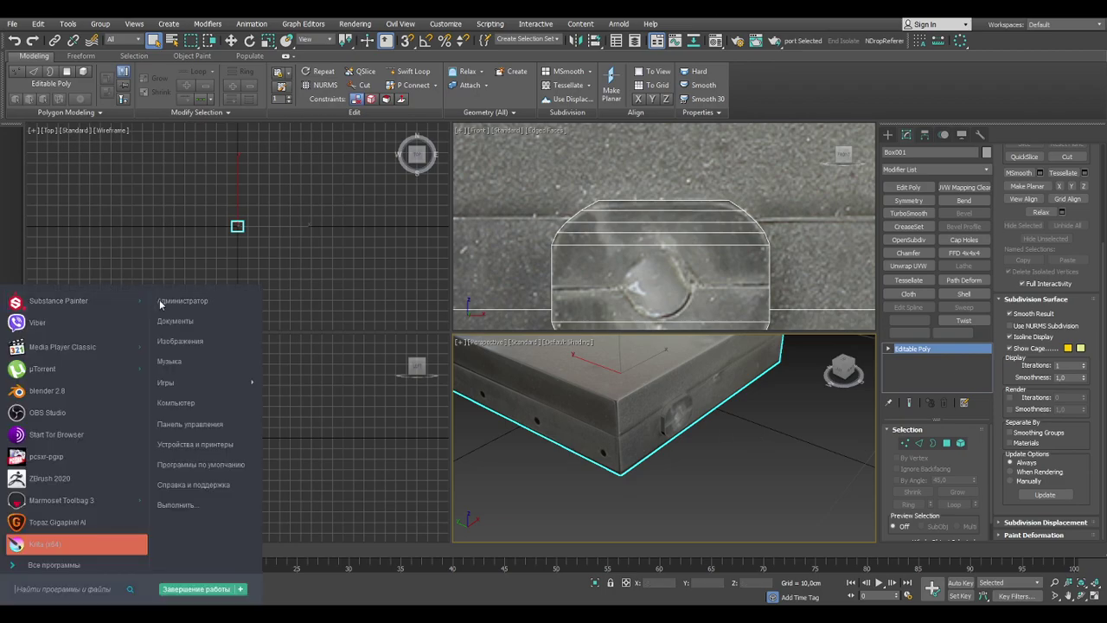
{"action": "left_click", "coordinate": [103, 301]}
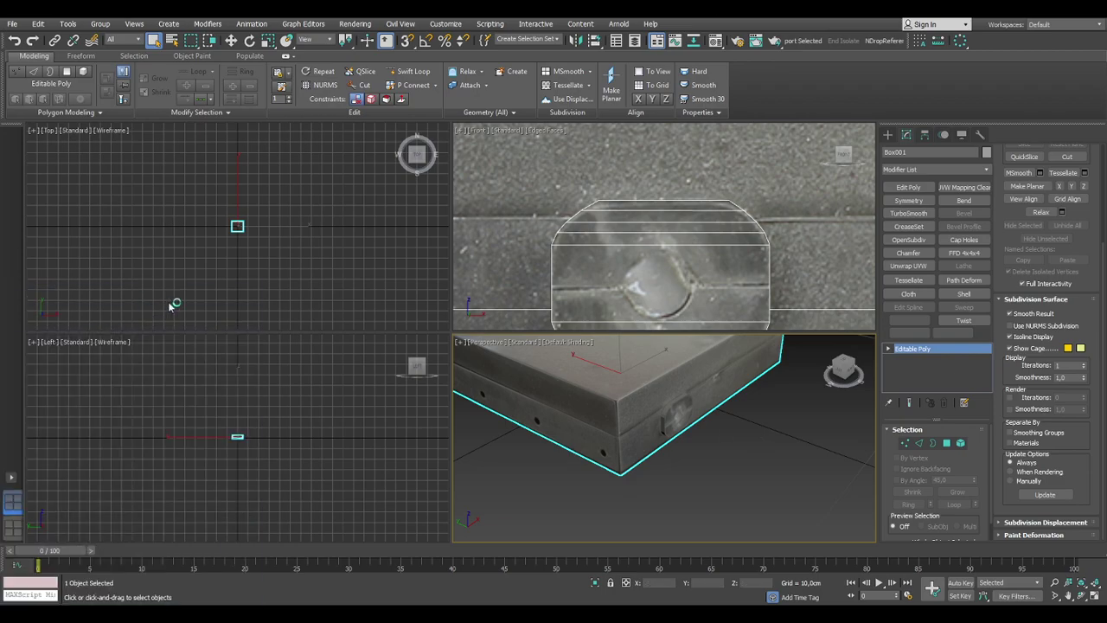
{"action": "left_click", "coordinate": [12, 23]}
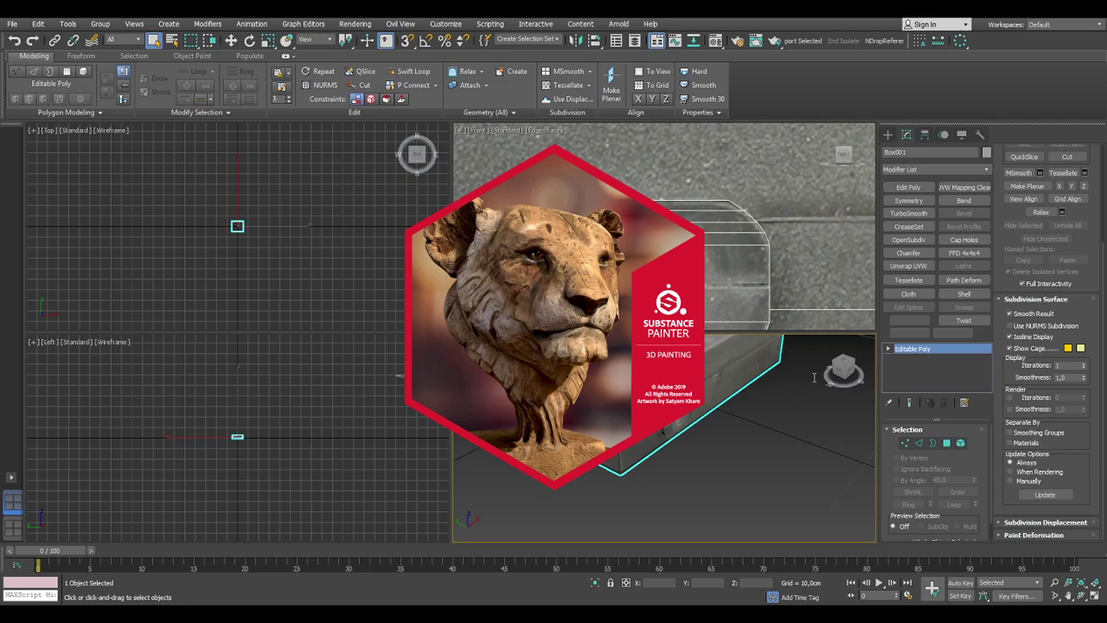
{"action": "left_click", "coordinate": [917, 152]}
{"action": "type", "text": "Card_reader"}
{"action": "key", "text": "Return"}
Save the scene and export the model to the desktop as Card_reader.FBX with the existing FBX options.
{"action": "left_click", "coordinate": [12, 24]}
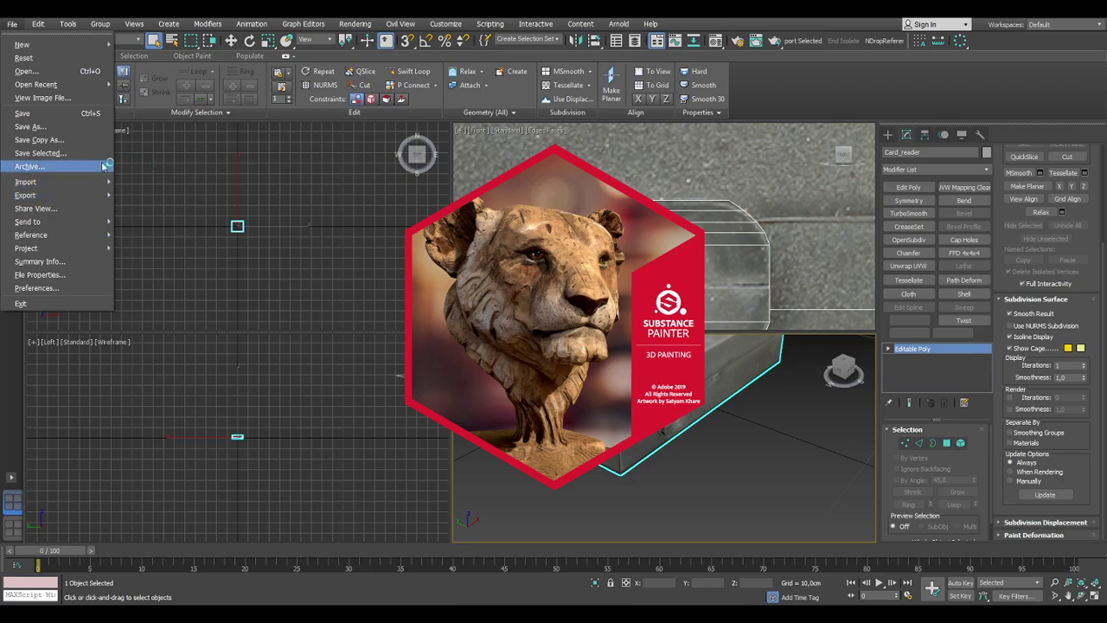
{"action": "left_click", "coordinate": [41, 114]}
{"action": "left_click", "coordinate": [13, 25]}
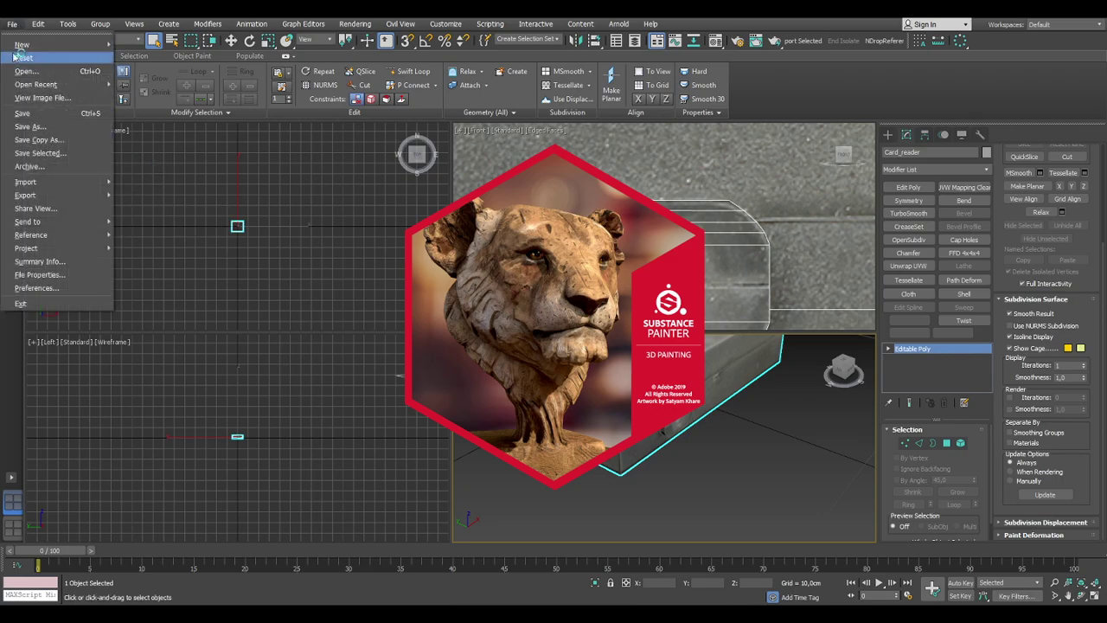
{"action": "mouse_move", "coordinate": [86, 195]}
{"action": "left_click", "coordinate": [152, 199]}
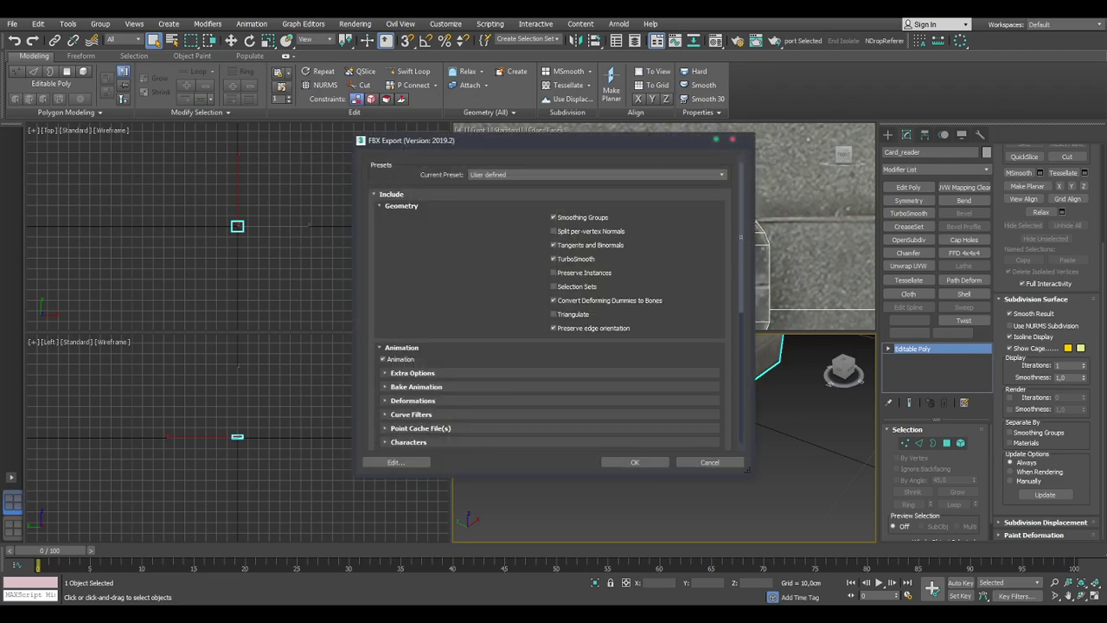
{"action": "left_click", "coordinate": [630, 463]}
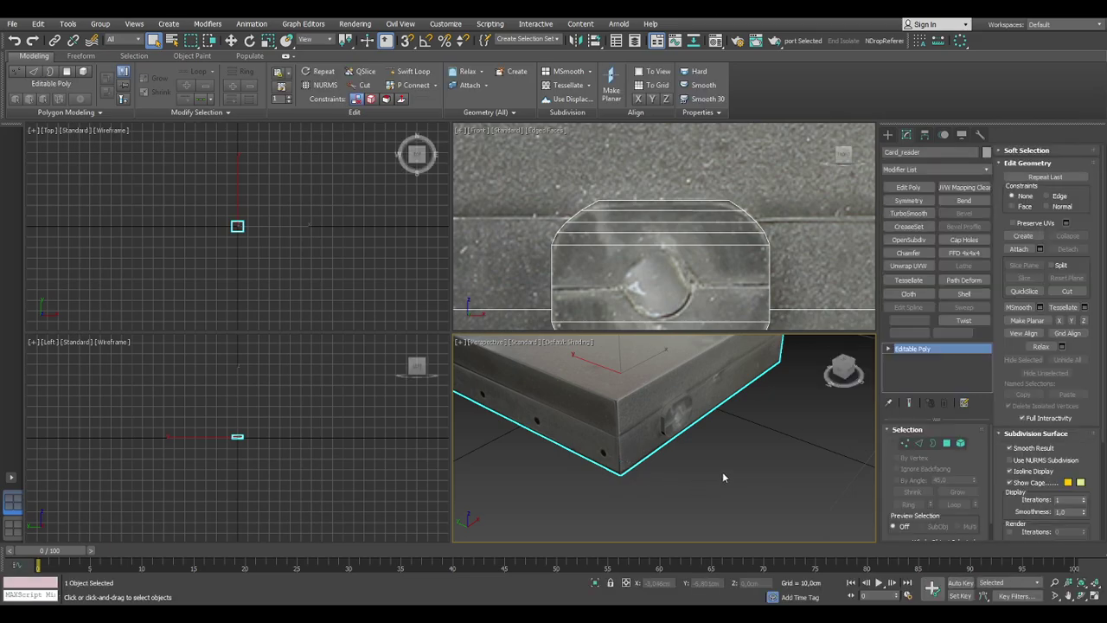
{"action": "middle_click_drag", "start_coordinate": [730, 470], "coordinate": [740, 474]}
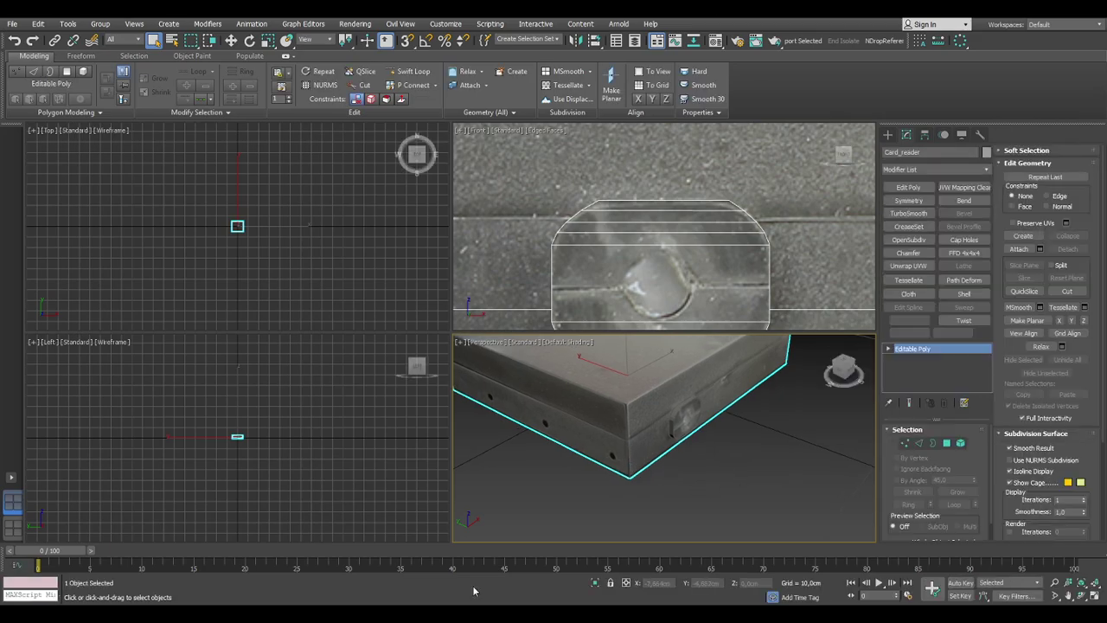
Switch to Substance Painter, dismiss its welcome windows, and start a new project.
{"action": "mouse_move", "coordinate": [459, 595]}
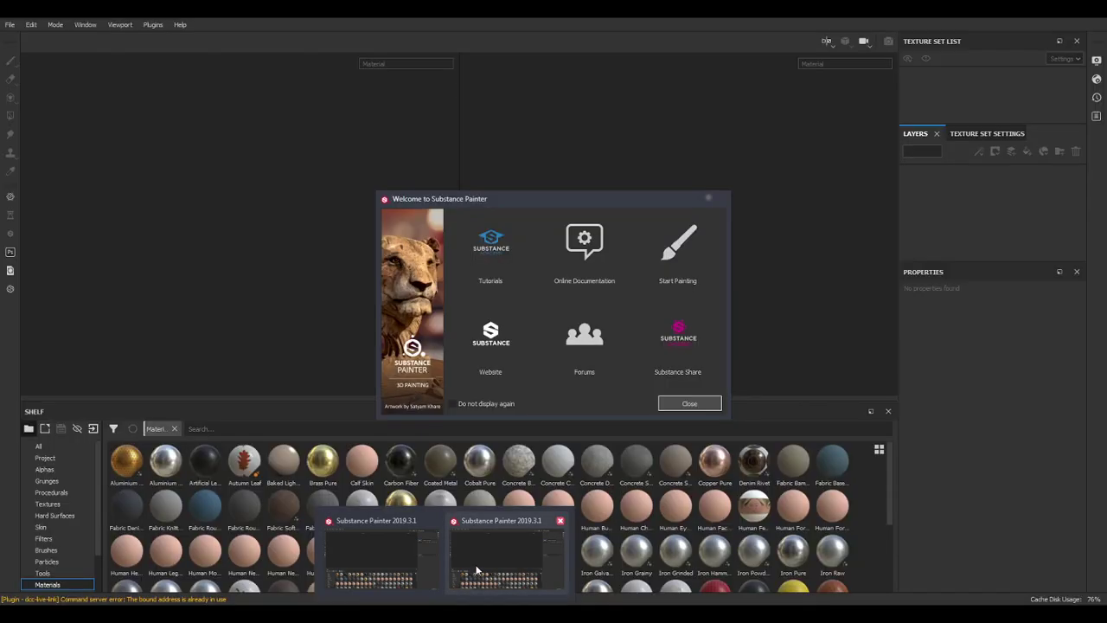
{"action": "left_click", "coordinate": [475, 571]}
{"action": "left_click", "coordinate": [690, 403]}
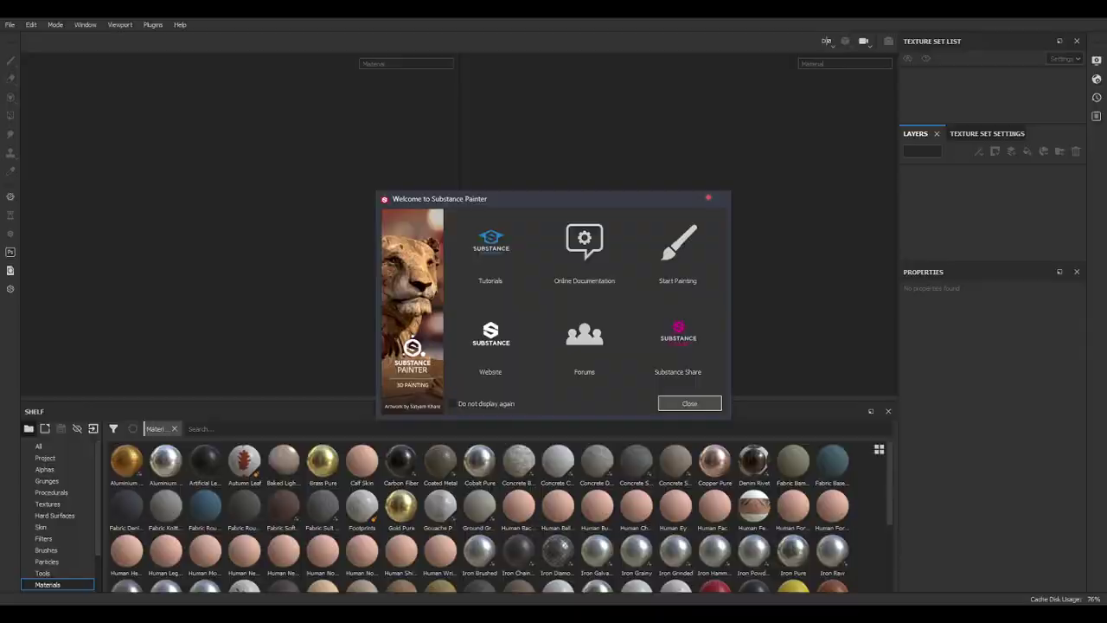
{"action": "left_click", "coordinate": [689, 403]}
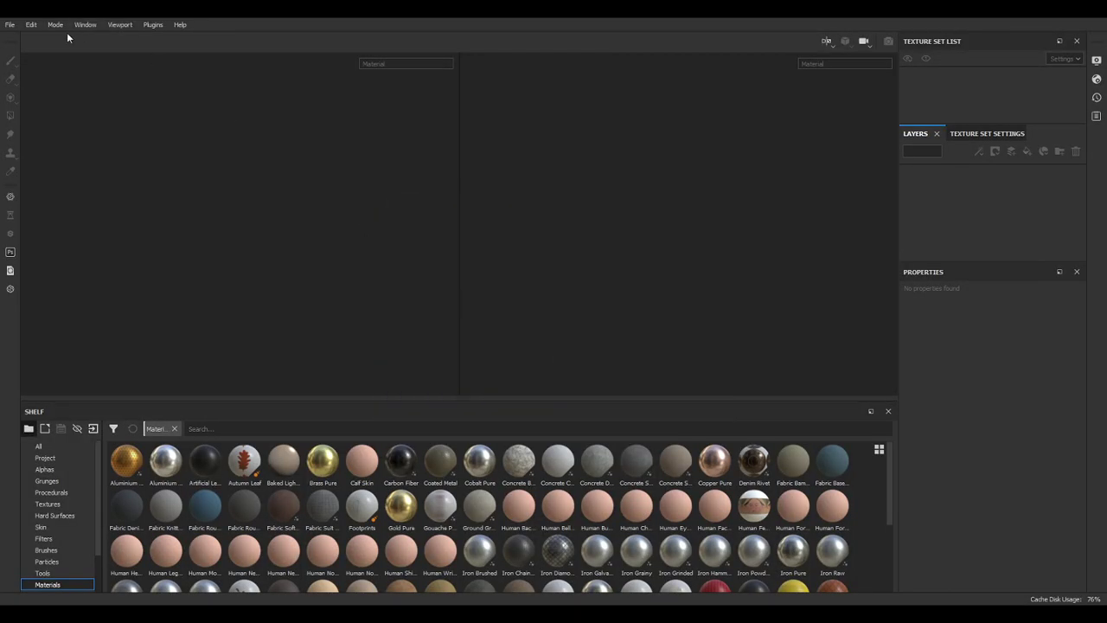
{"action": "left_click", "coordinate": [9, 24]}
{"action": "key", "text": "Escape"}
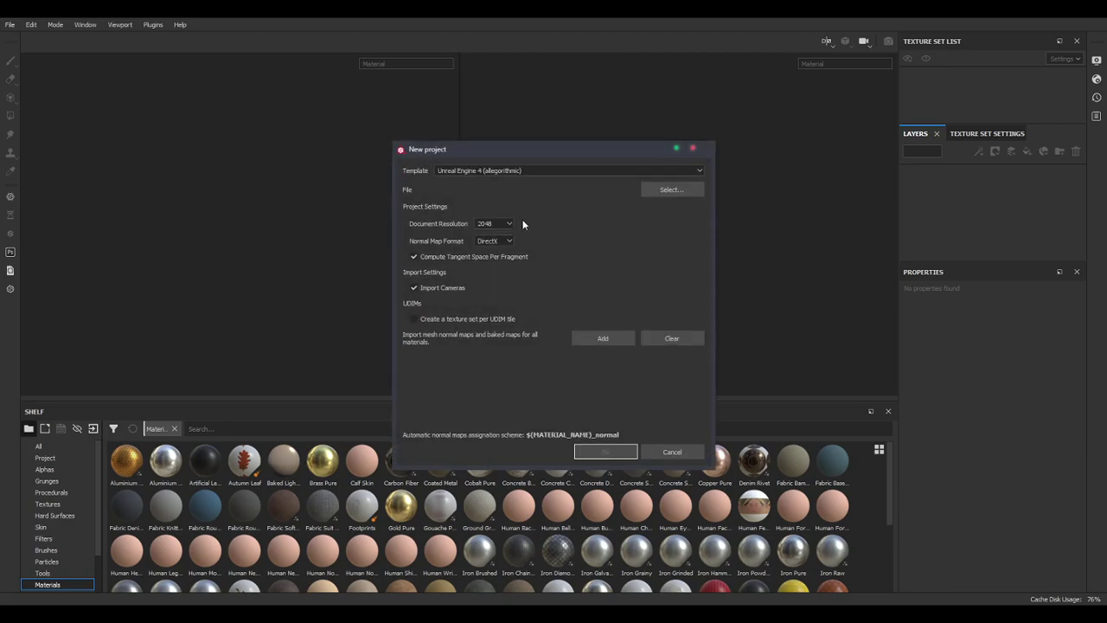
Create the project from Card_reader.FBX with the Unreal Engine 4 template at 2048 resolution, importing Card Reader.png alongside the mesh.
{"action": "left_click", "coordinate": [668, 189]}
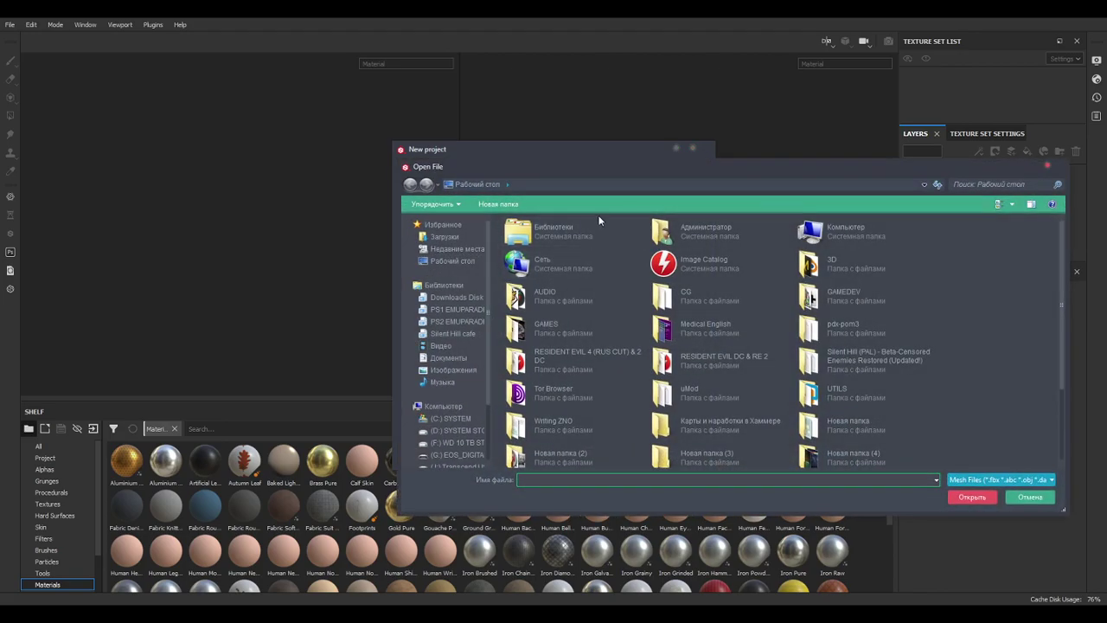
{"action": "left_click_drag", "start_coordinate": [608, 167], "coordinate": [1106, 212]}
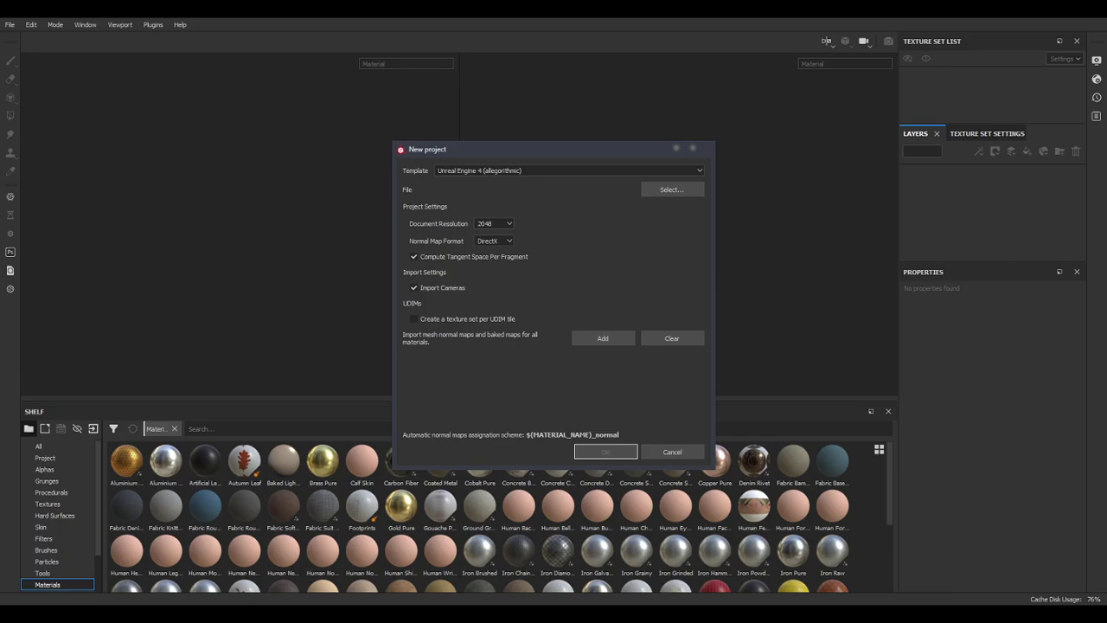
{"action": "left_click", "coordinate": [617, 455]}
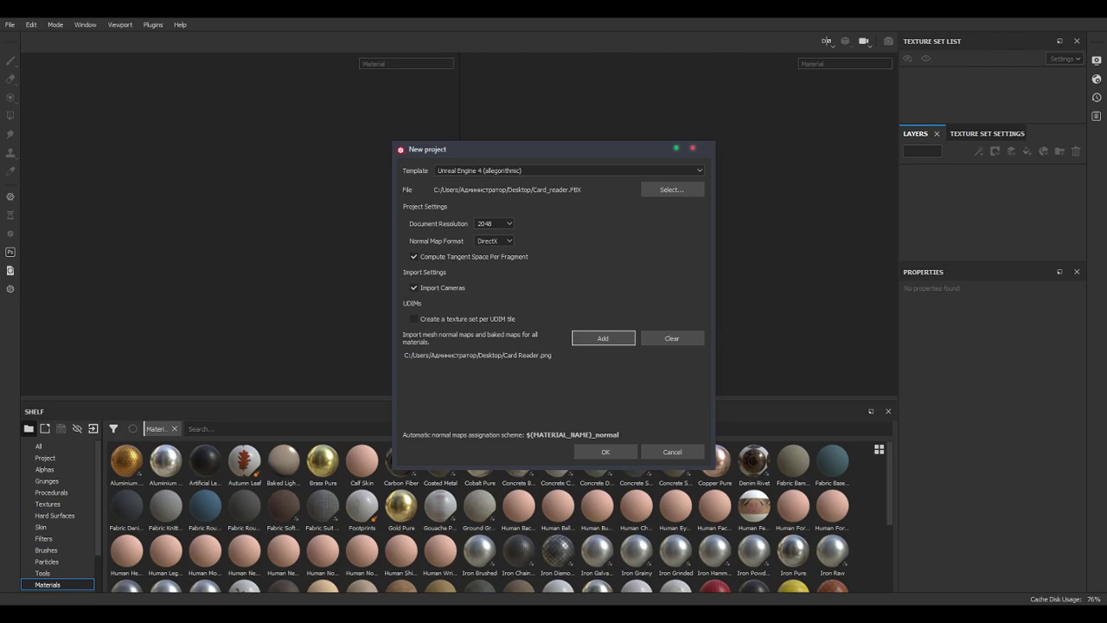
{"action": "left_click", "coordinate": [605, 453]}
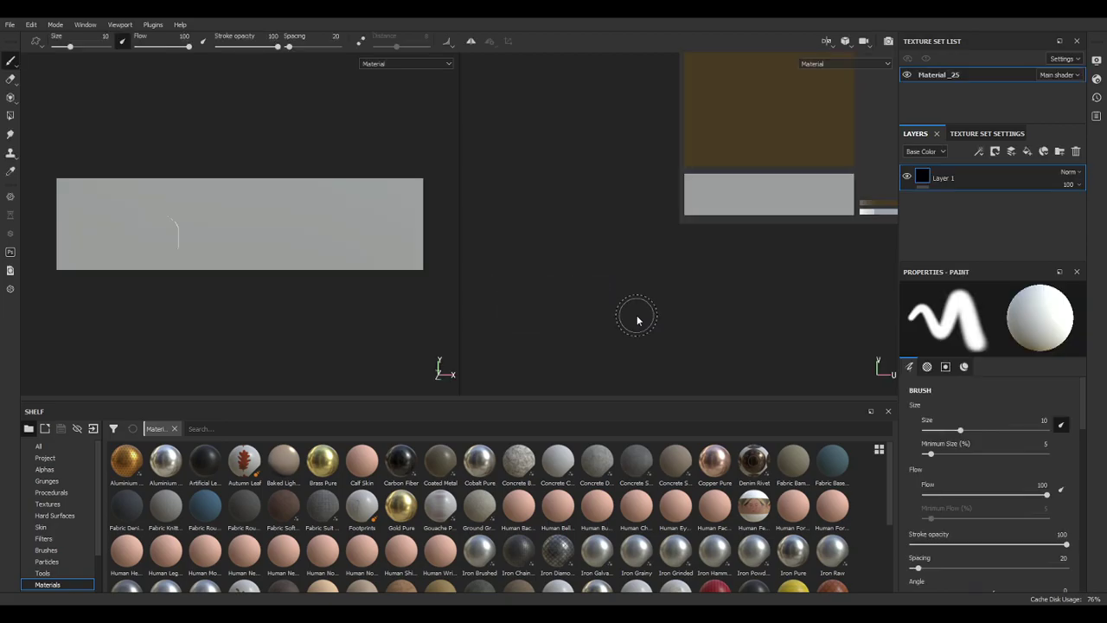
Add a fill layer above Layer 1 and show the shelf's Textures category containing the Card Reader image.
{"action": "left_click_drag", "start_coordinate": [396, 185], "coordinate": [319, 246], "text": "alt"}
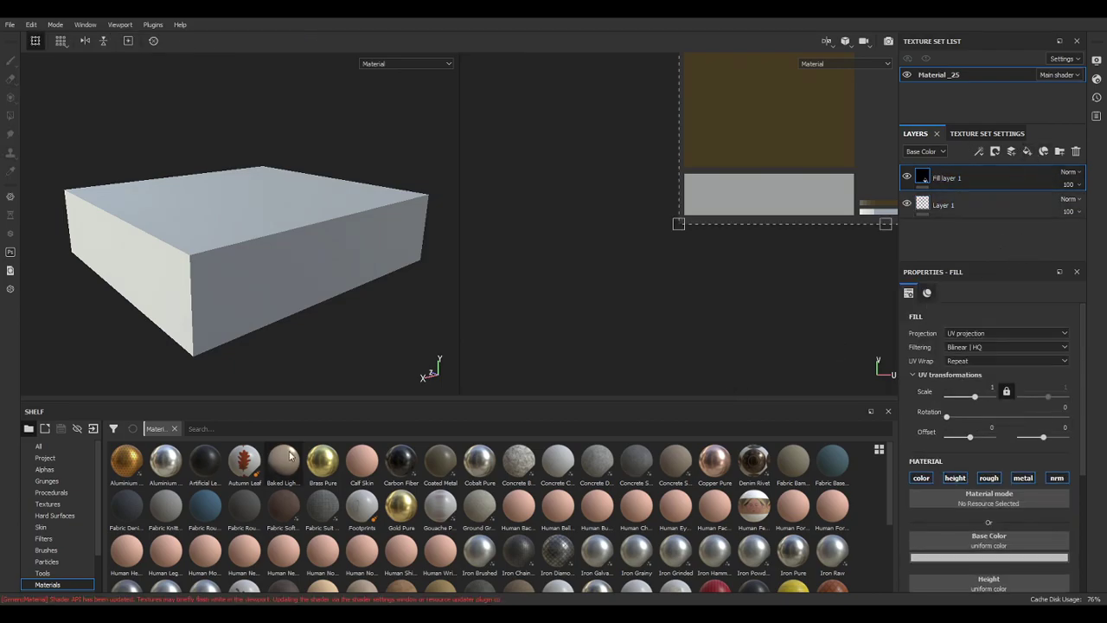
{"action": "left_click_drag", "start_coordinate": [887, 482], "coordinate": [880, 554]}
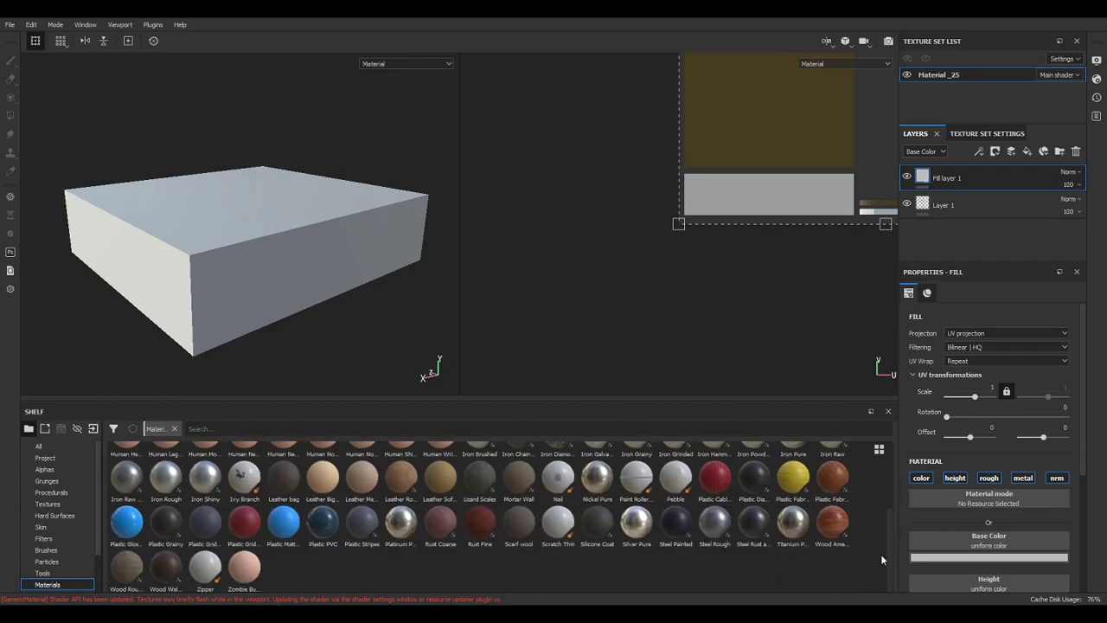
{"action": "left_click", "coordinate": [62, 505]}
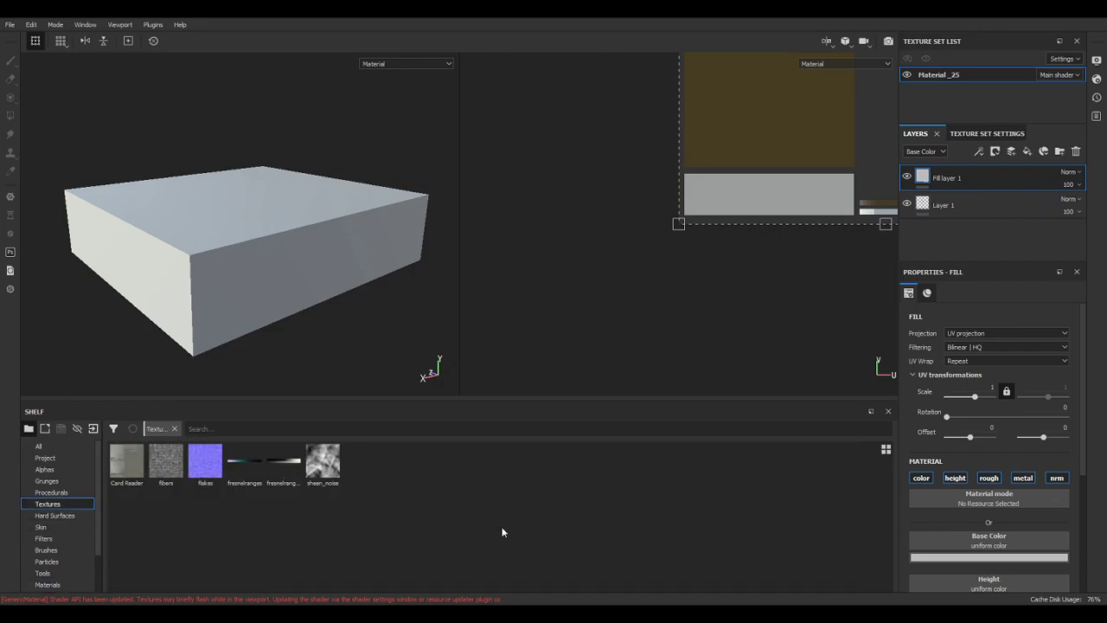
Assign the Card Reader image to Fill layer 1's base color and disable its height, rough, metal and nrm channels.
{"action": "left_click_drag", "start_coordinate": [126, 463], "coordinate": [943, 544]}
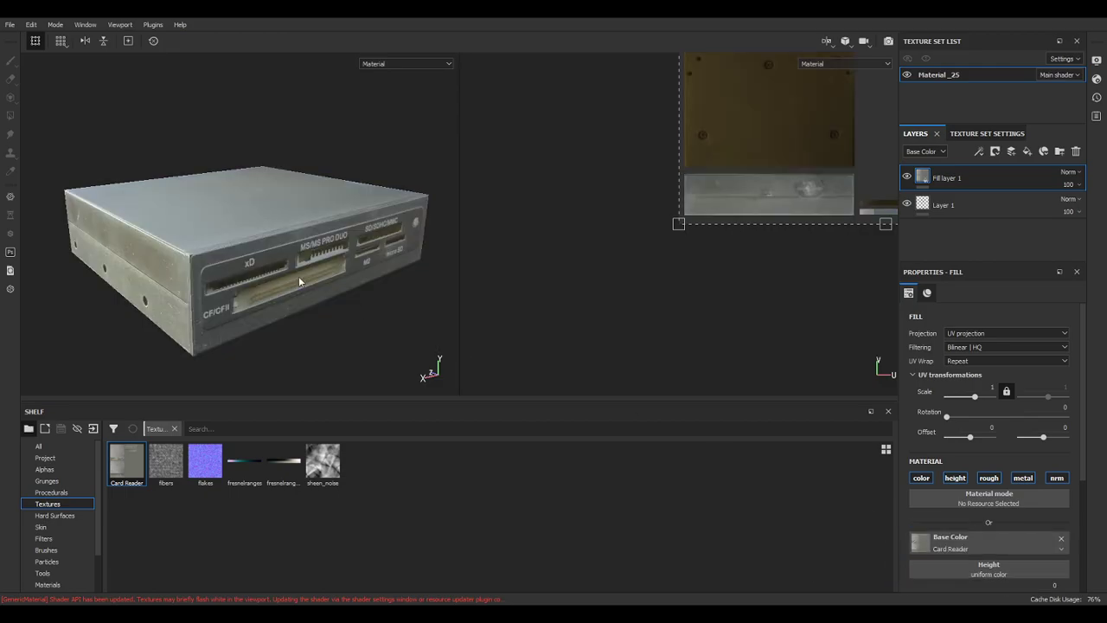
{"action": "left_click_drag", "start_coordinate": [337, 296], "coordinate": [319, 339], "text": "alt"}
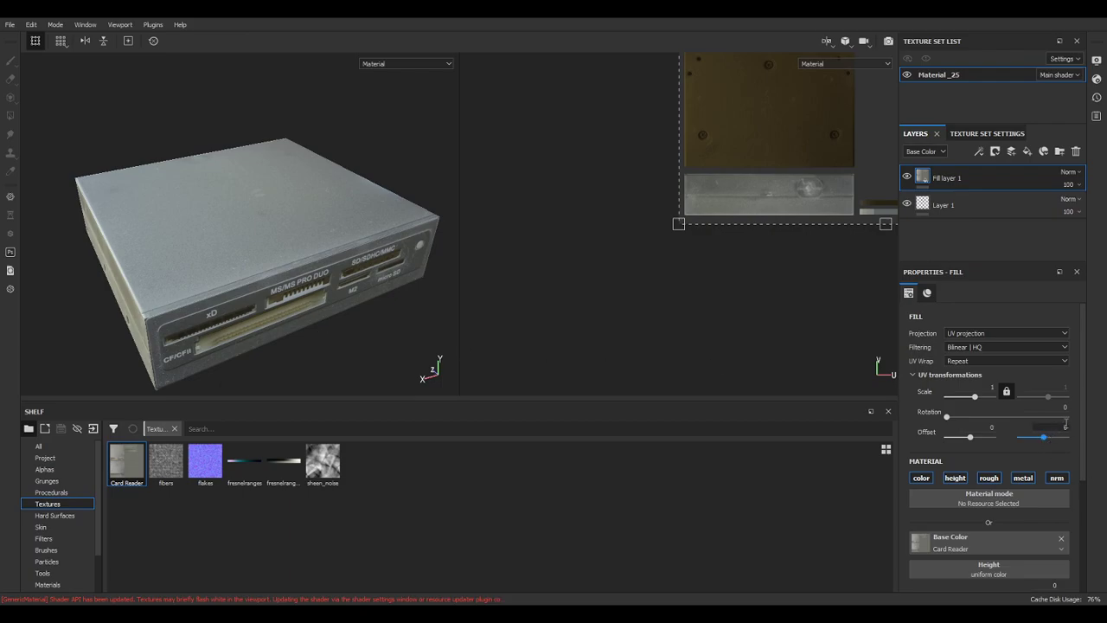
{"action": "left_click_drag", "start_coordinate": [1078, 400], "coordinate": [1081, 480]}
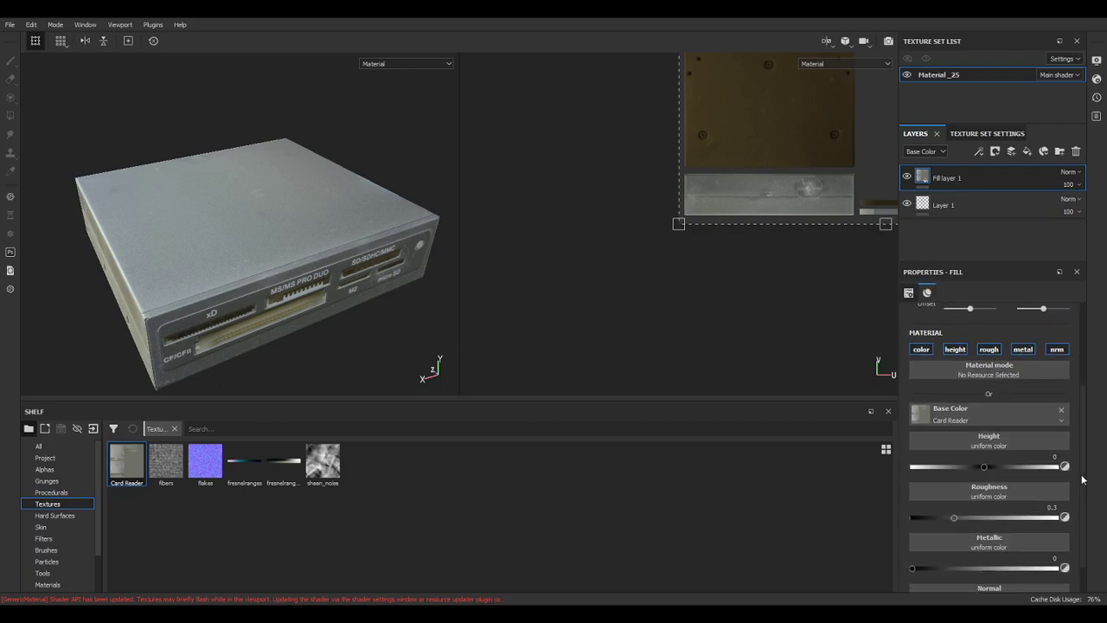
{"action": "scroll", "coordinate": [1081, 479], "scroll_direction": "up", "scroll_amount": 3}
{"action": "left_click", "coordinate": [955, 477]}
{"action": "left_click", "coordinate": [989, 478]}
{"action": "left_click", "coordinate": [1023, 477]}
{"action": "left_click", "coordinate": [1056, 478]}
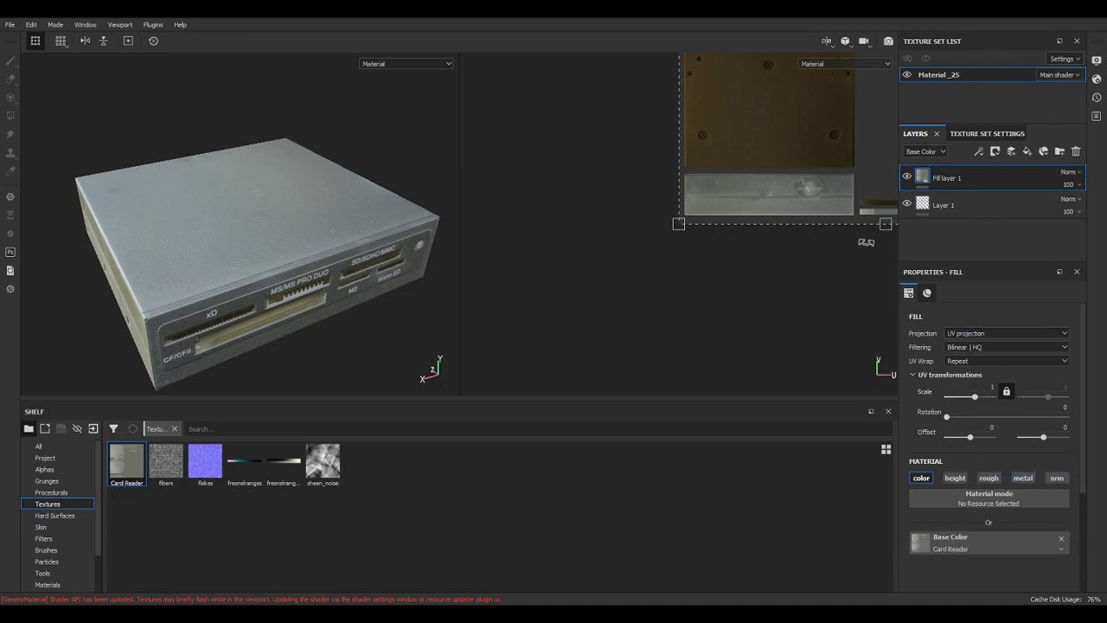
Add a second fill layer above Fill layer 1.
{"action": "left_click", "coordinate": [1027, 152]}
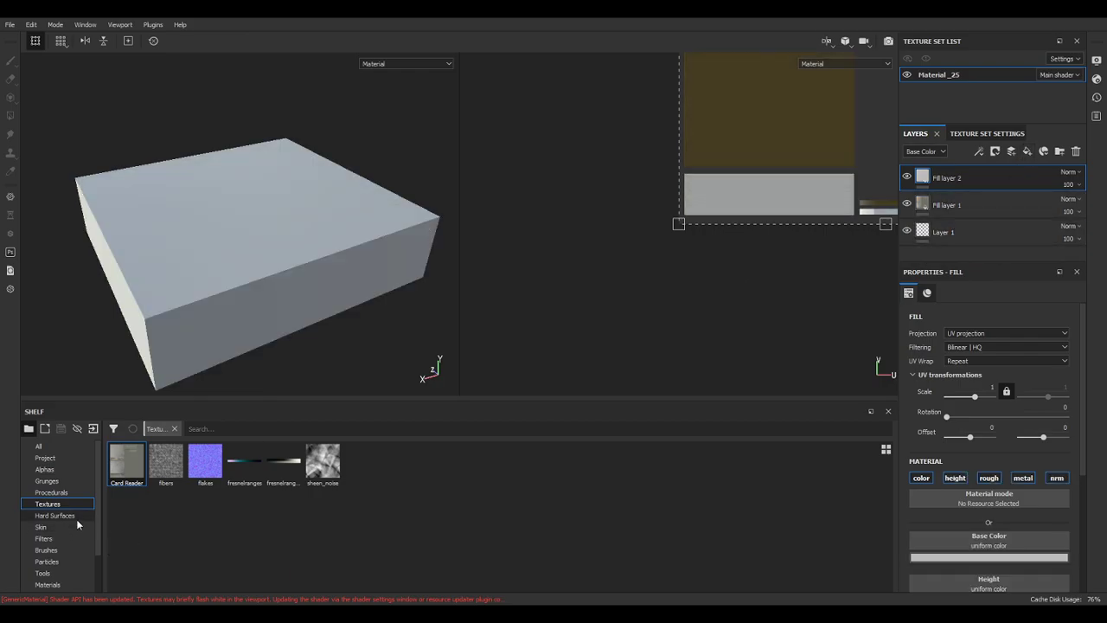
Show the shelf's Smart materials category and examine the previews of its plastic materials.
{"action": "scroll", "coordinate": [91, 554], "scroll_direction": "down", "scroll_amount": 1}
{"action": "scroll", "coordinate": [91, 561], "scroll_direction": "down", "scroll_amount": 1}
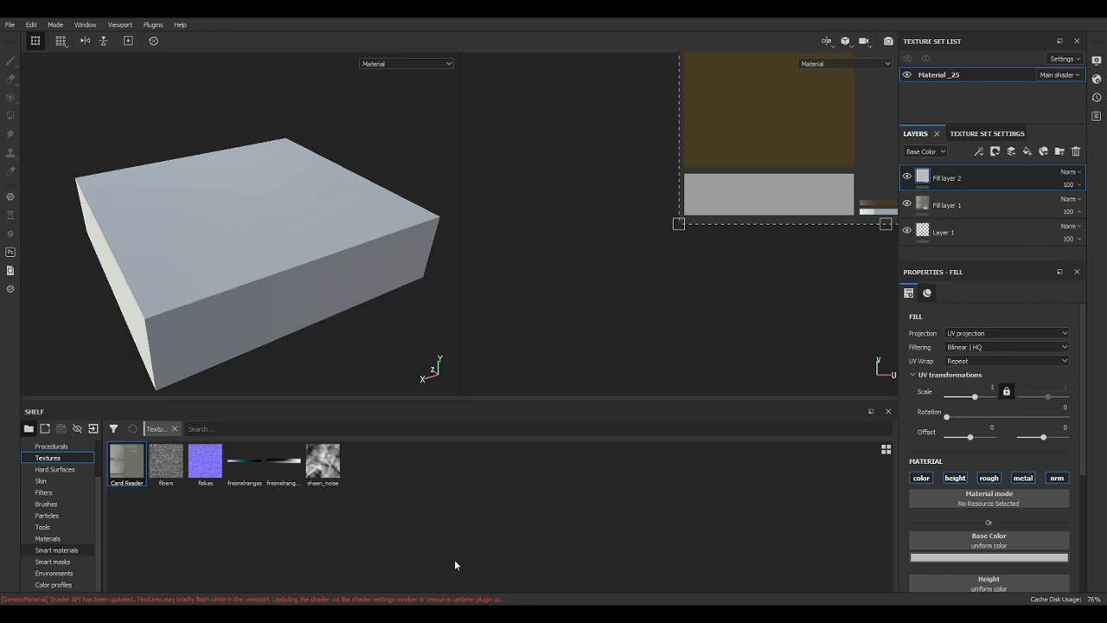
{"action": "left_click", "coordinate": [56, 550]}
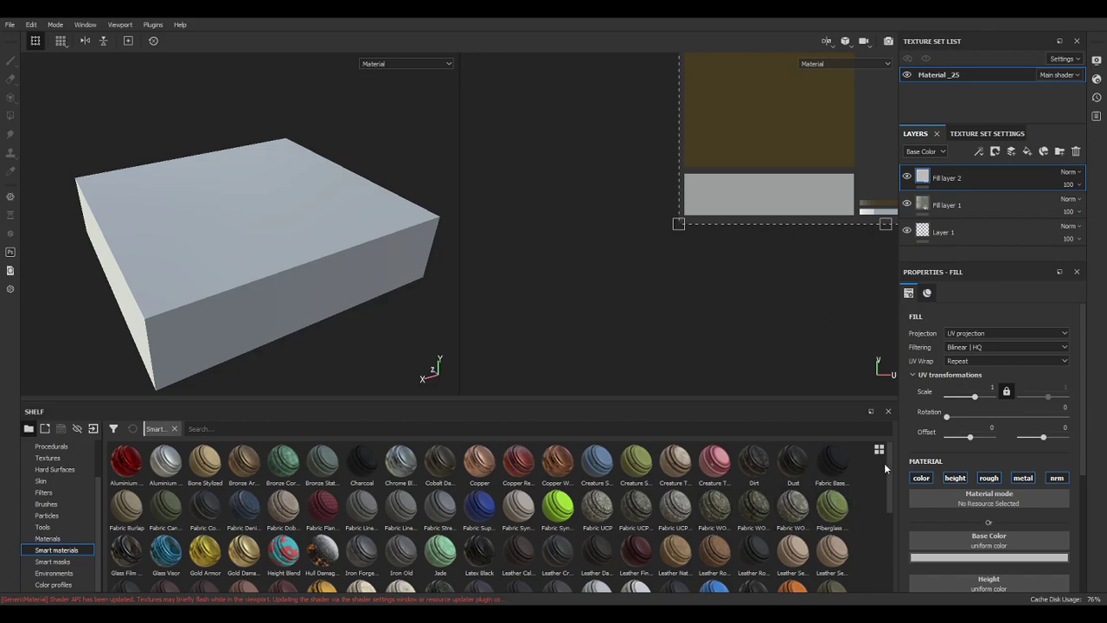
{"action": "scroll", "coordinate": [881, 509], "scroll_direction": "down", "scroll_amount": 1}
{"action": "scroll", "coordinate": [880, 513], "scroll_direction": "down", "scroll_amount": 1}
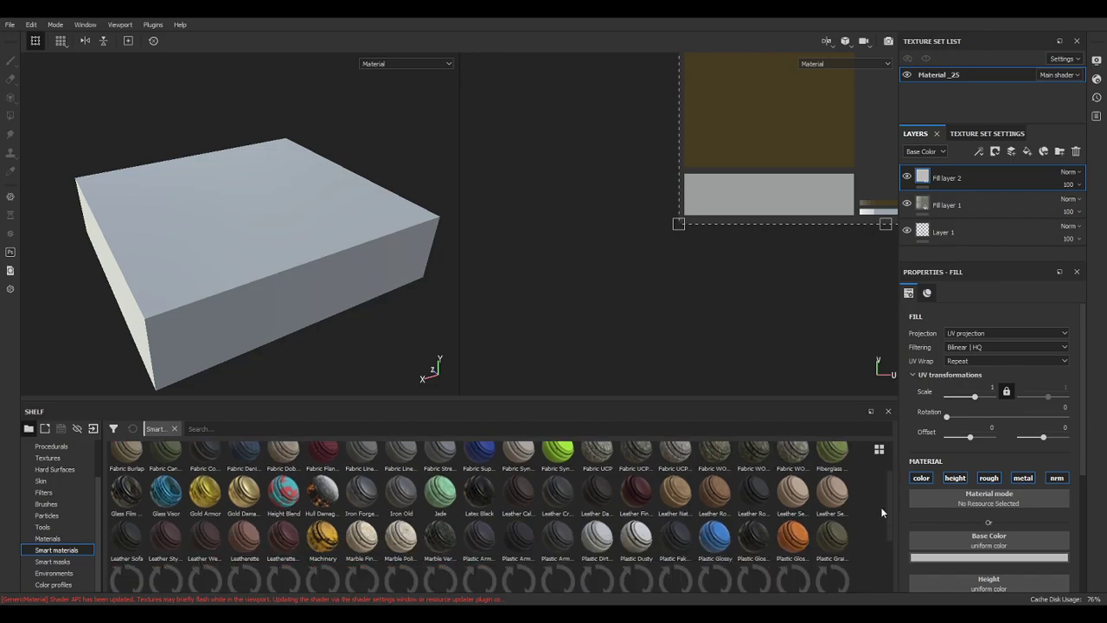
{"action": "scroll", "coordinate": [870, 513], "scroll_direction": "down", "scroll_amount": 1}
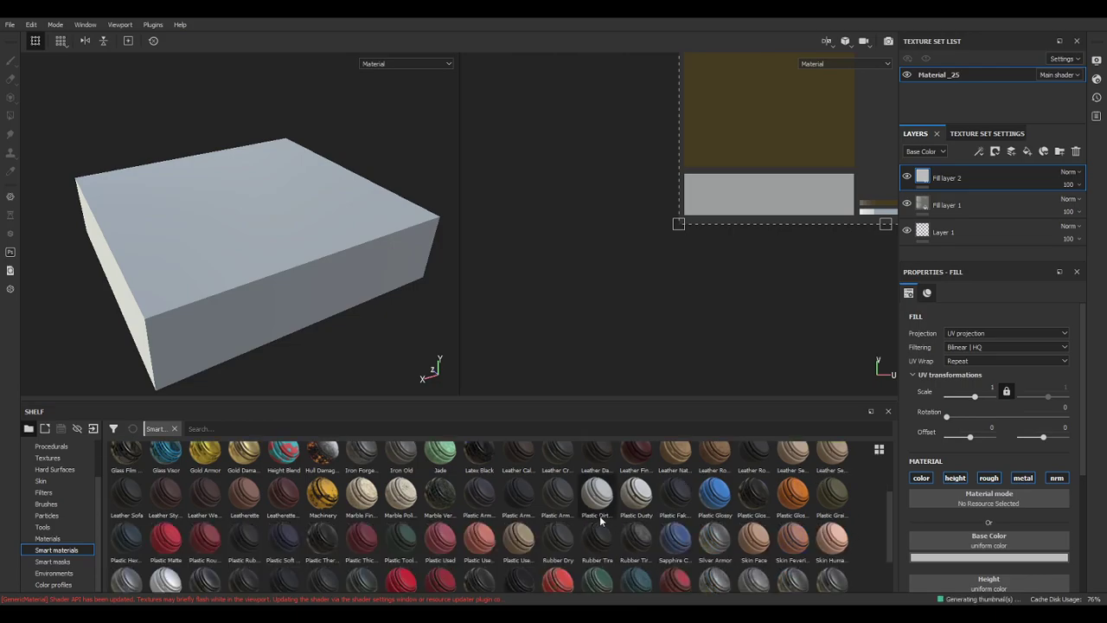
{"action": "mouse_move", "coordinate": [491, 504]}
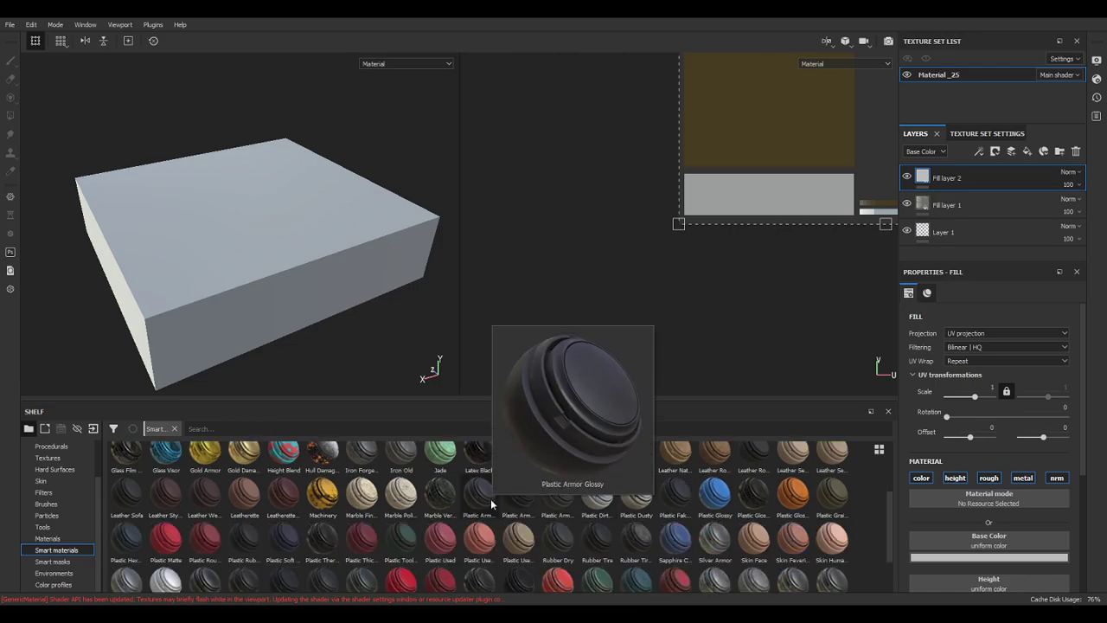
{"action": "mouse_move", "coordinate": [549, 513]}
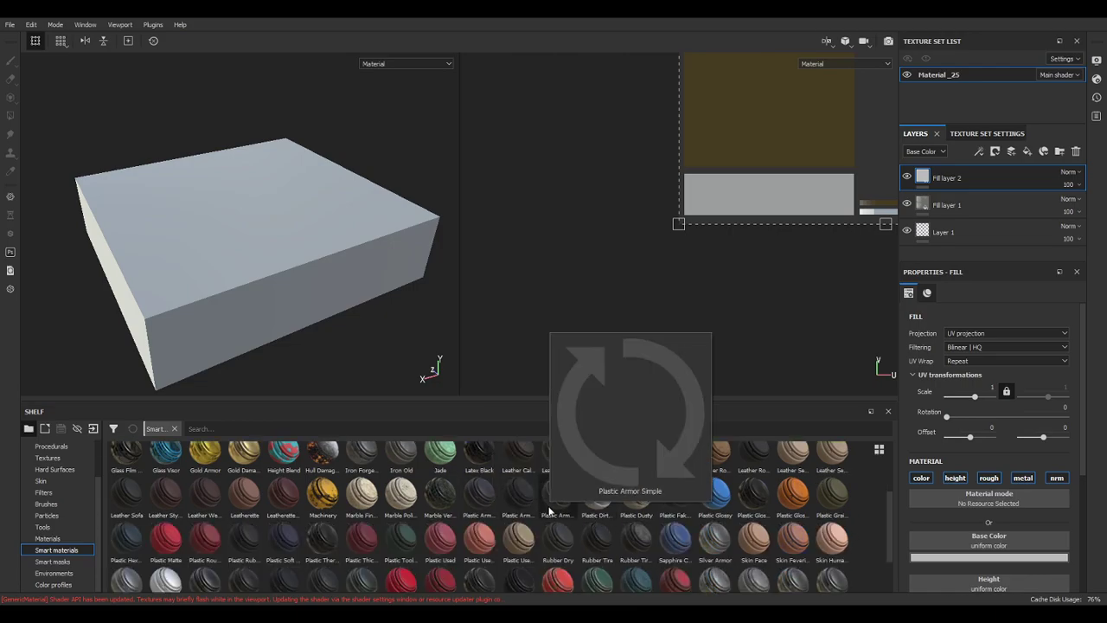
{"action": "mouse_move", "coordinate": [592, 516]}
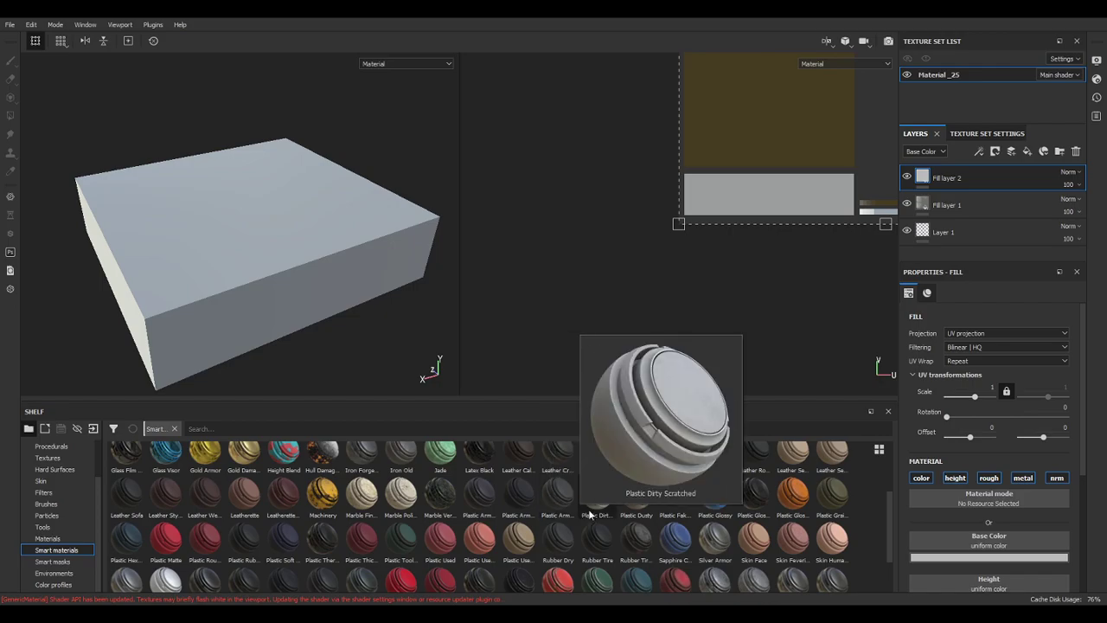
{"action": "mouse_move", "coordinate": [644, 520]}
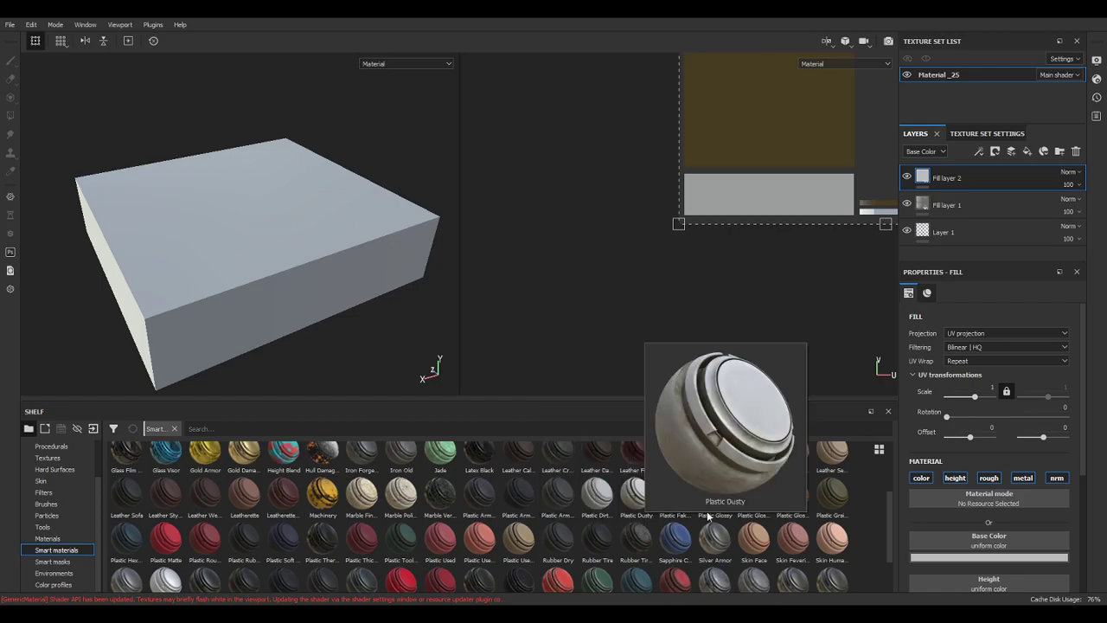
{"action": "mouse_move", "coordinate": [767, 515]}
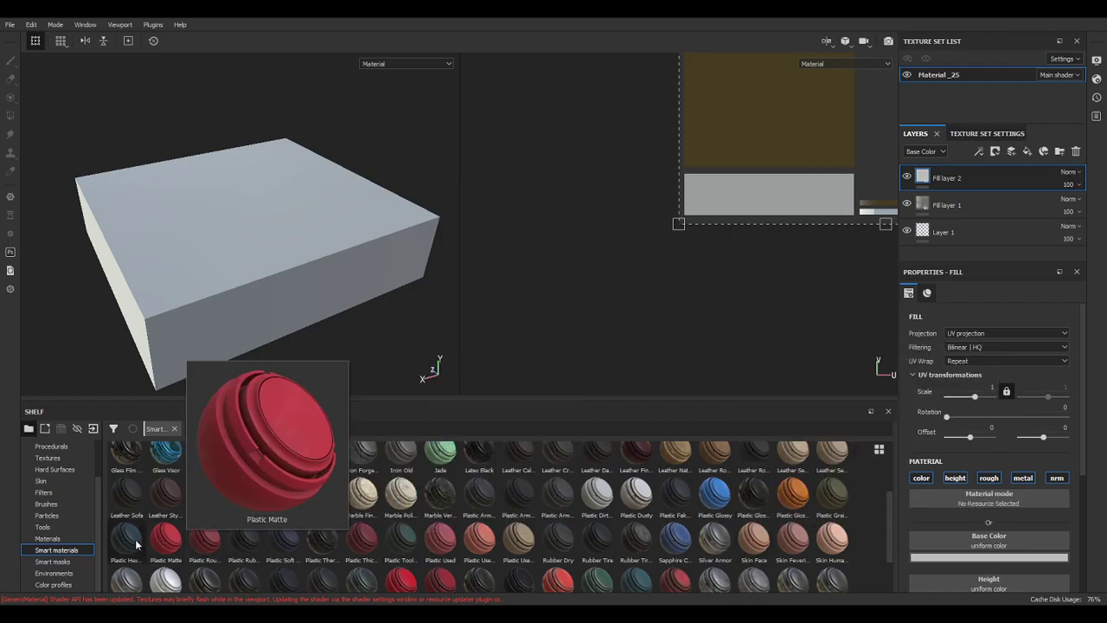
{"action": "mouse_move", "coordinate": [829, 509]}
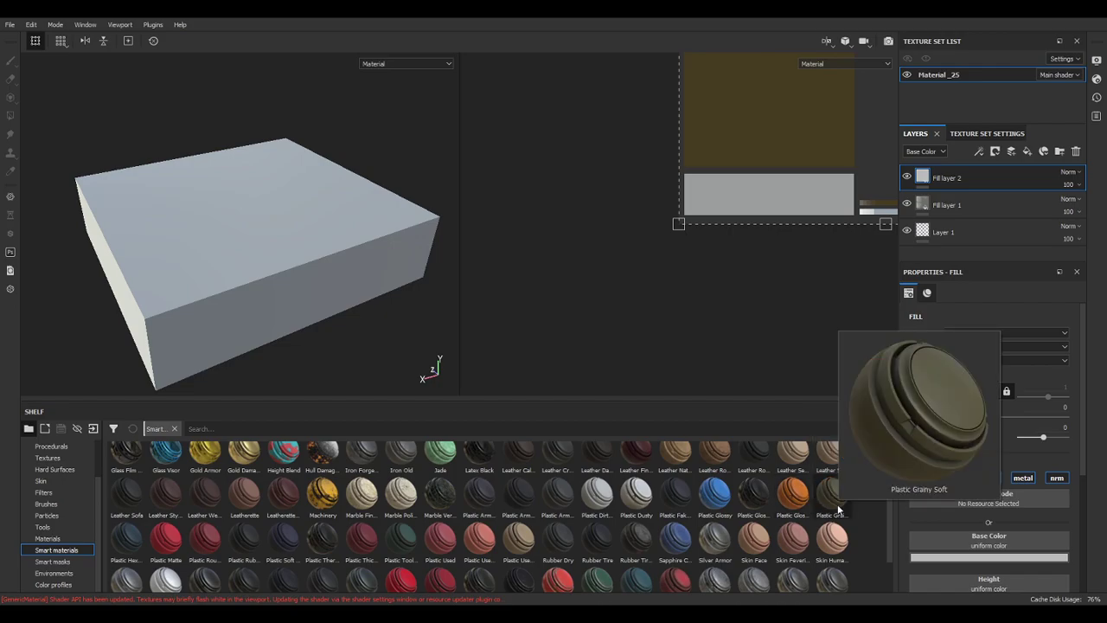
Try the Plastic Grainy Soft smart material above Fill layer 2, and delete both that material and Fill layer 2.
{"action": "left_click_drag", "start_coordinate": [837, 510], "coordinate": [1005, 173]}
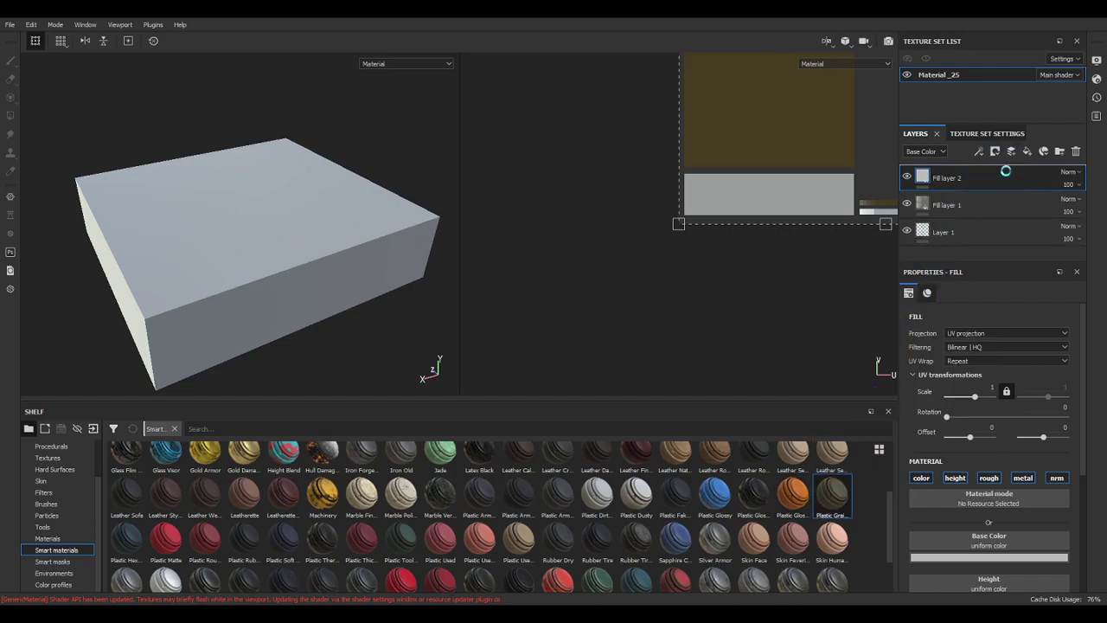
{"action": "left_click_drag", "start_coordinate": [281, 279], "coordinate": [330, 313], "text": "alt"}
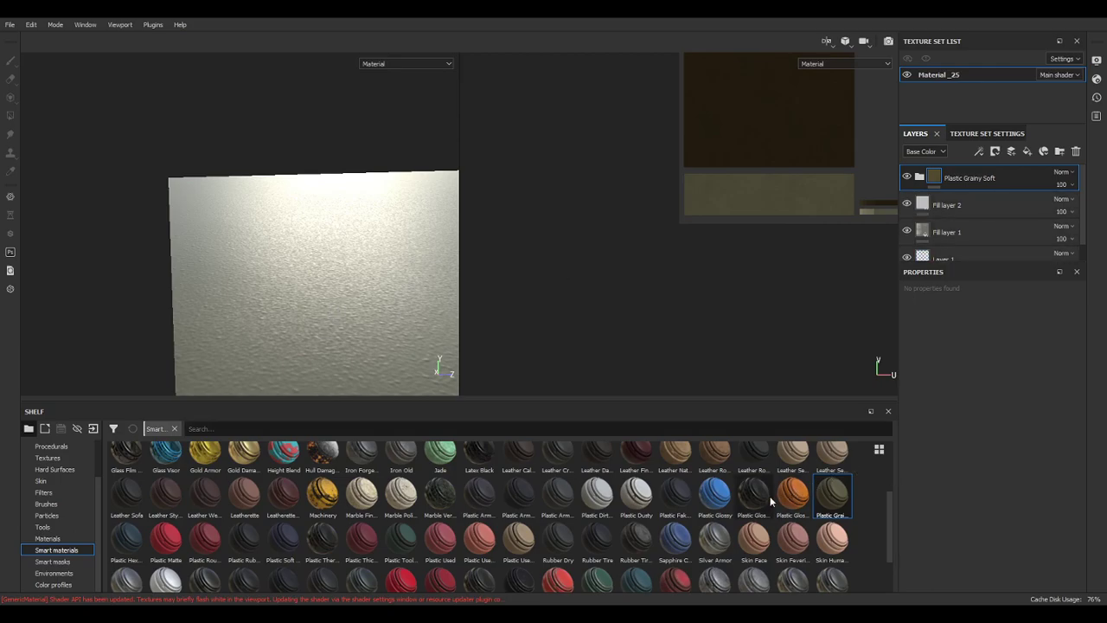
{"action": "left_click", "coordinate": [1076, 151]}
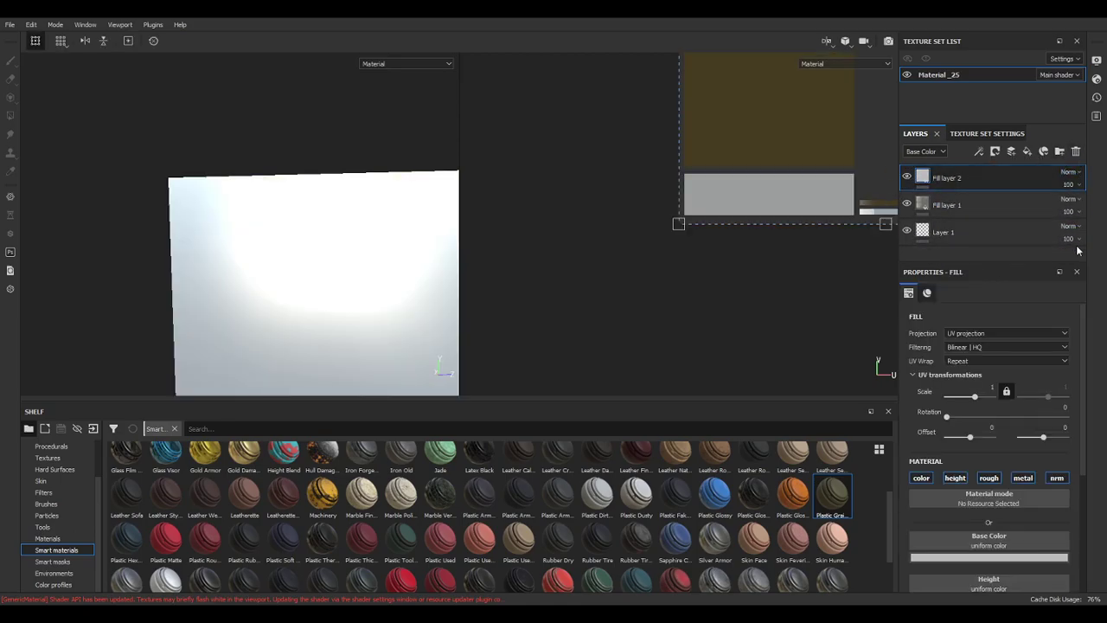
{"action": "left_click", "coordinate": [1076, 152]}
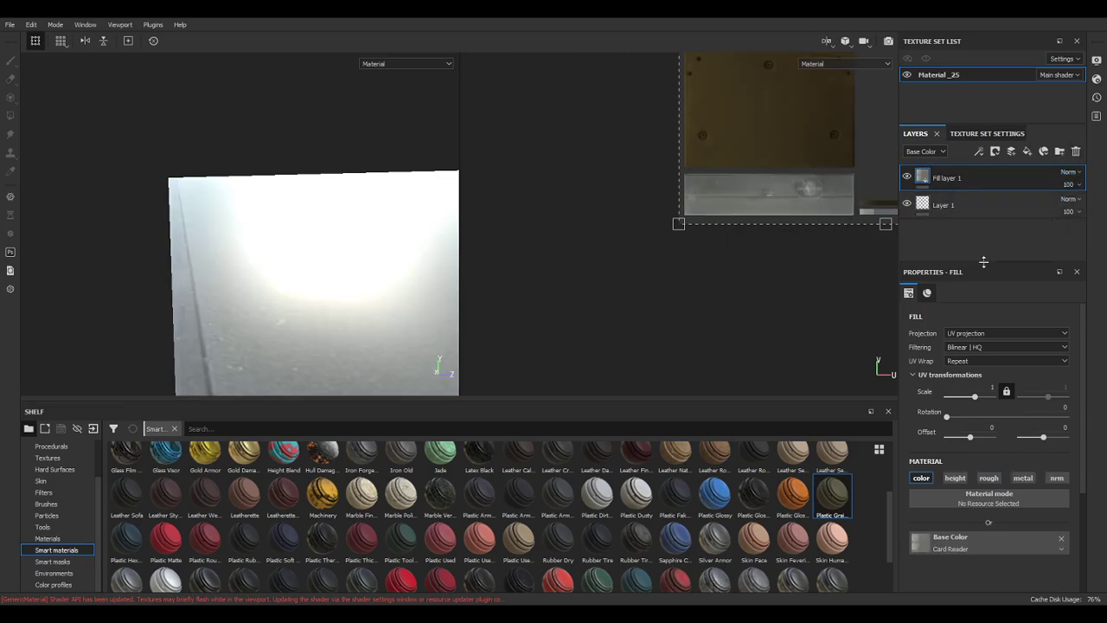
{"action": "left_click_drag", "start_coordinate": [404, 345], "coordinate": [272, 271], "text": "alt"}
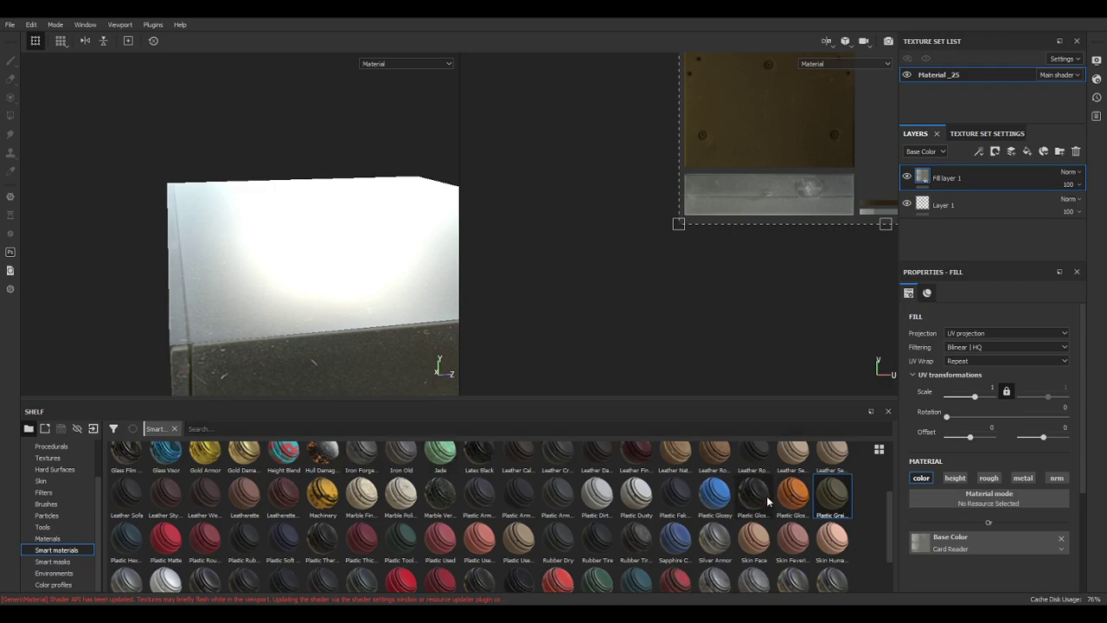
Try the Plastic Dirty Scratched smart material above Fill layer 1, inspect it on the model, and delete it.
{"action": "mouse_move", "coordinate": [671, 494]}
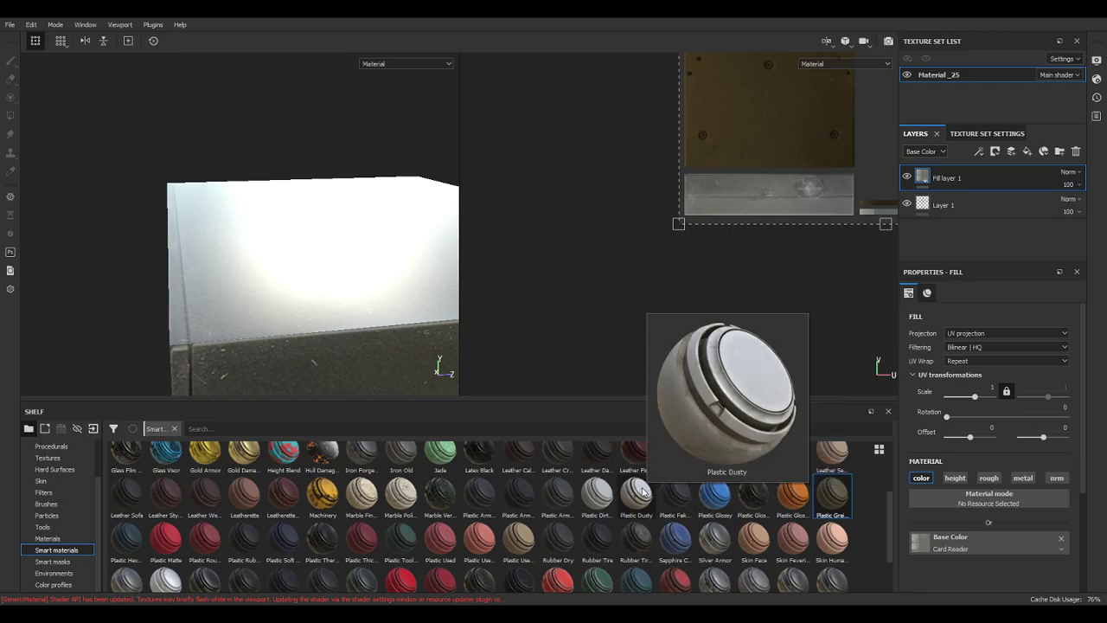
{"action": "mouse_move", "coordinate": [614, 495]}
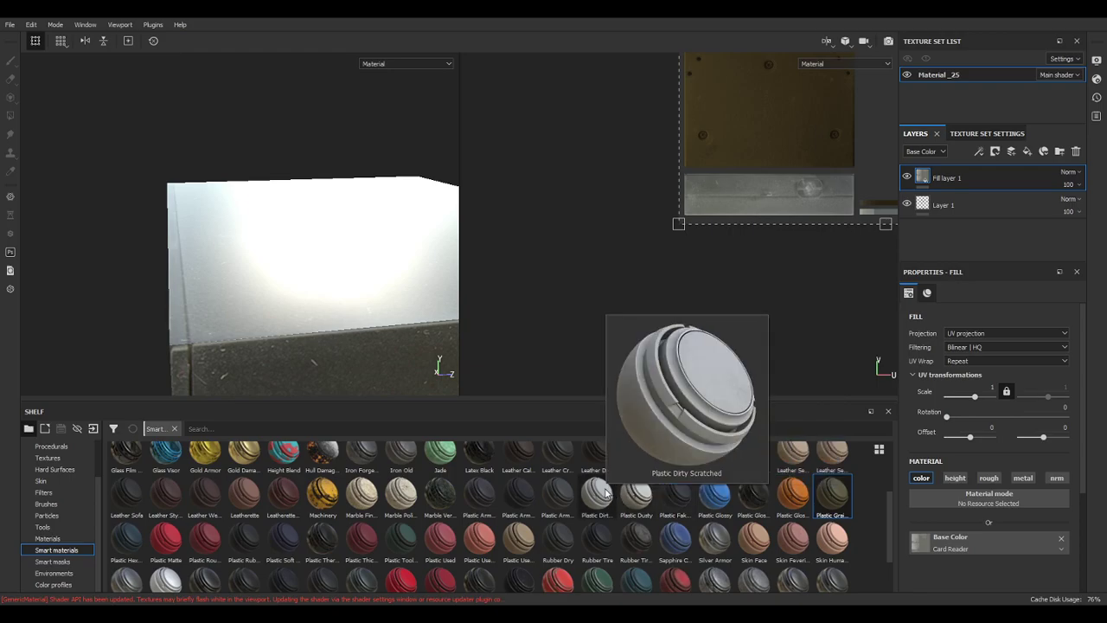
{"action": "left_click_drag", "start_coordinate": [608, 493], "coordinate": [1001, 172]}
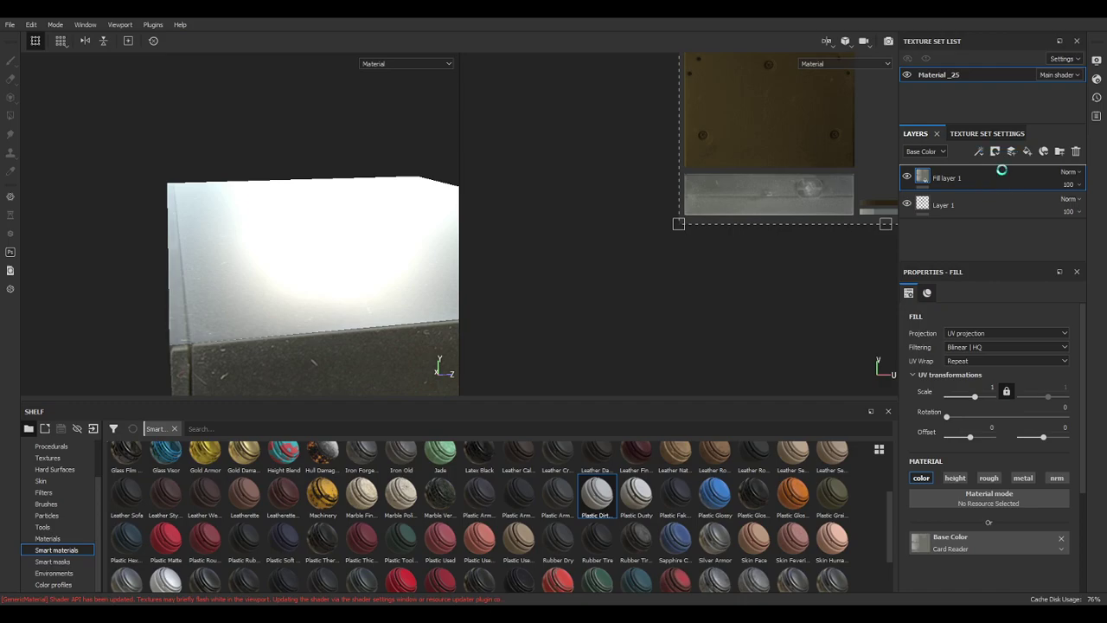
{"action": "mouse_move", "coordinate": [279, 254]}
{"action": "left_mouse_down", "text": "alt"}
{"action": "mouse_move", "coordinate": [362, 285]}
{"action": "mouse_move", "coordinate": [196, 361]}
{"action": "mouse_move", "coordinate": [252, 265]}
{"action": "mouse_move", "coordinate": [329, 254]}
{"action": "mouse_move", "coordinate": [335, 283]}
{"action": "left_mouse_up", "text": "alt"}
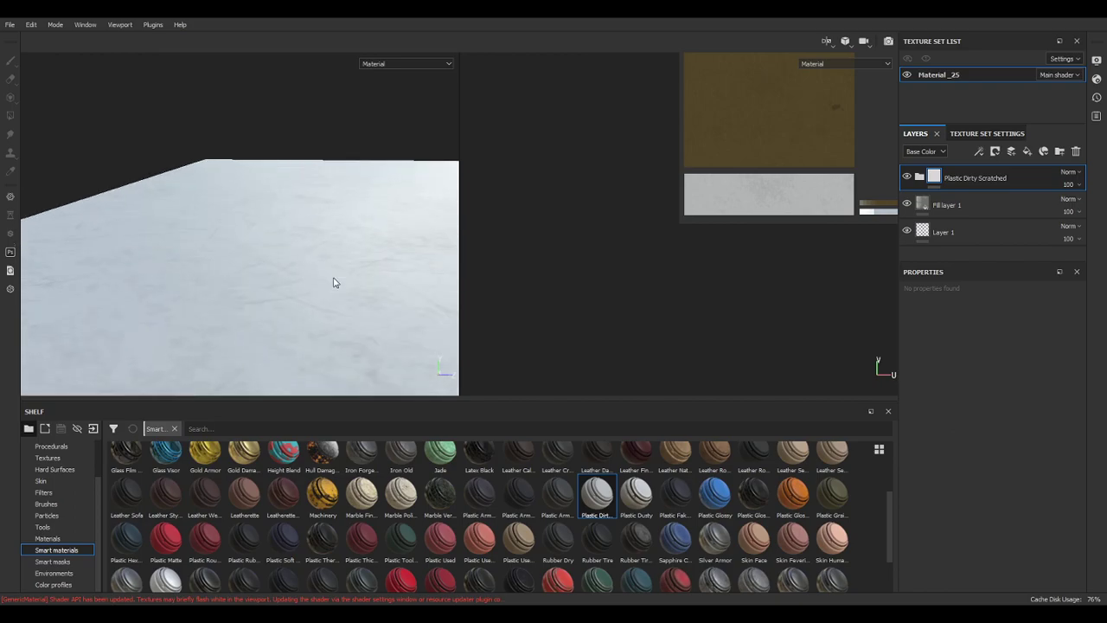
{"action": "left_click", "coordinate": [1076, 152]}
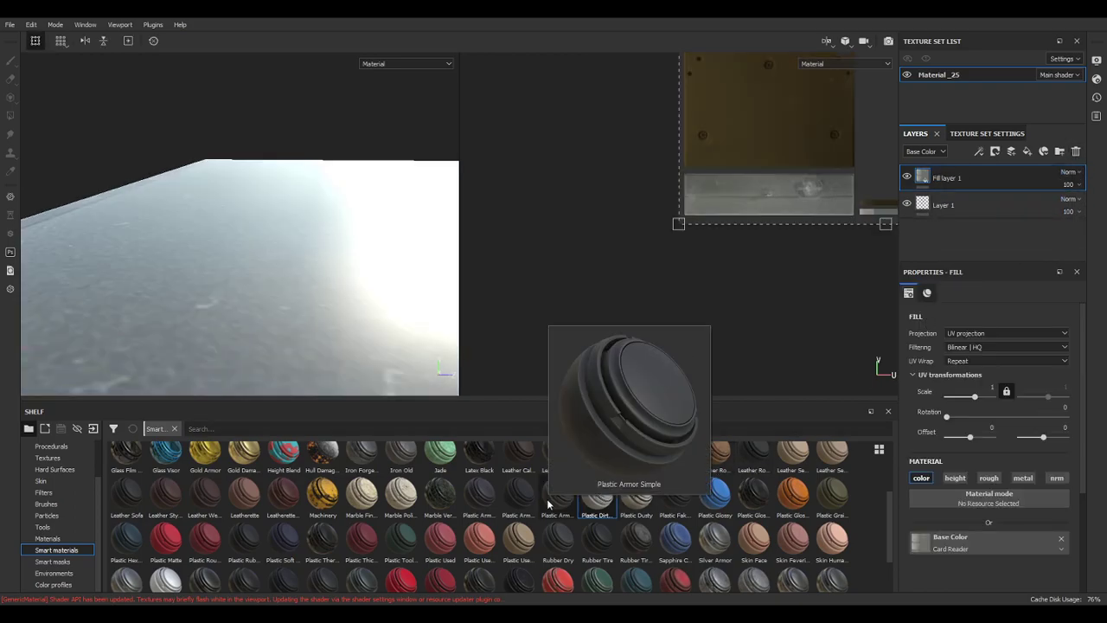
Try the Plastic Armor Simple smart material above Fill layer 1, inspect it on the model, and delete it.
{"action": "left_click_drag", "start_coordinate": [550, 504], "coordinate": [1006, 179]}
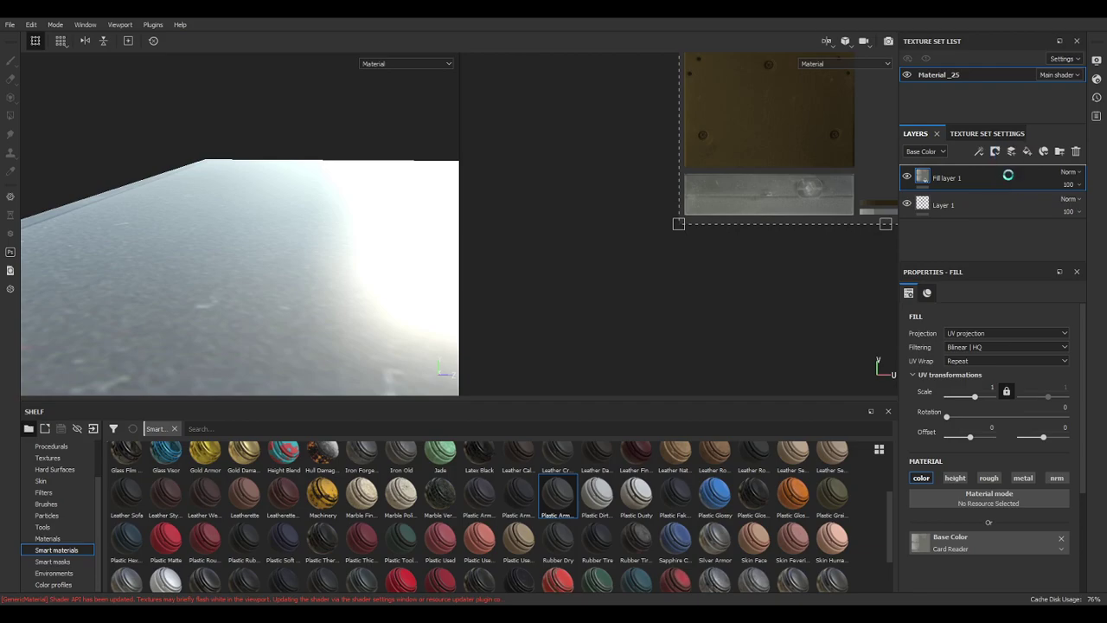
{"action": "left_click_drag", "start_coordinate": [375, 223], "coordinate": [422, 268], "text": "alt"}
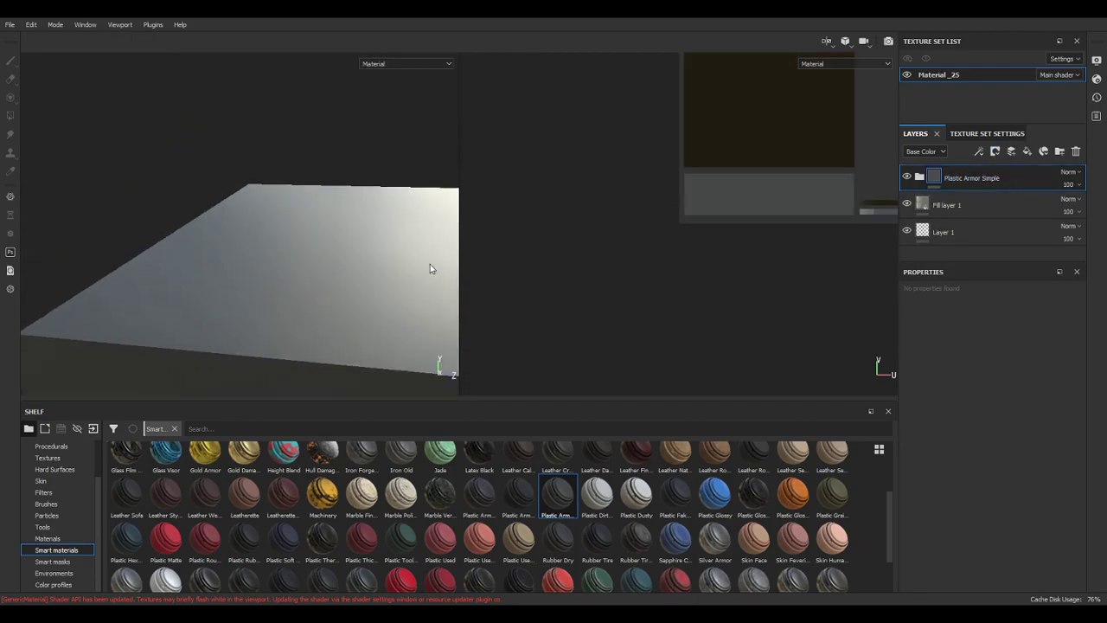
{"action": "left_click", "coordinate": [1076, 152]}
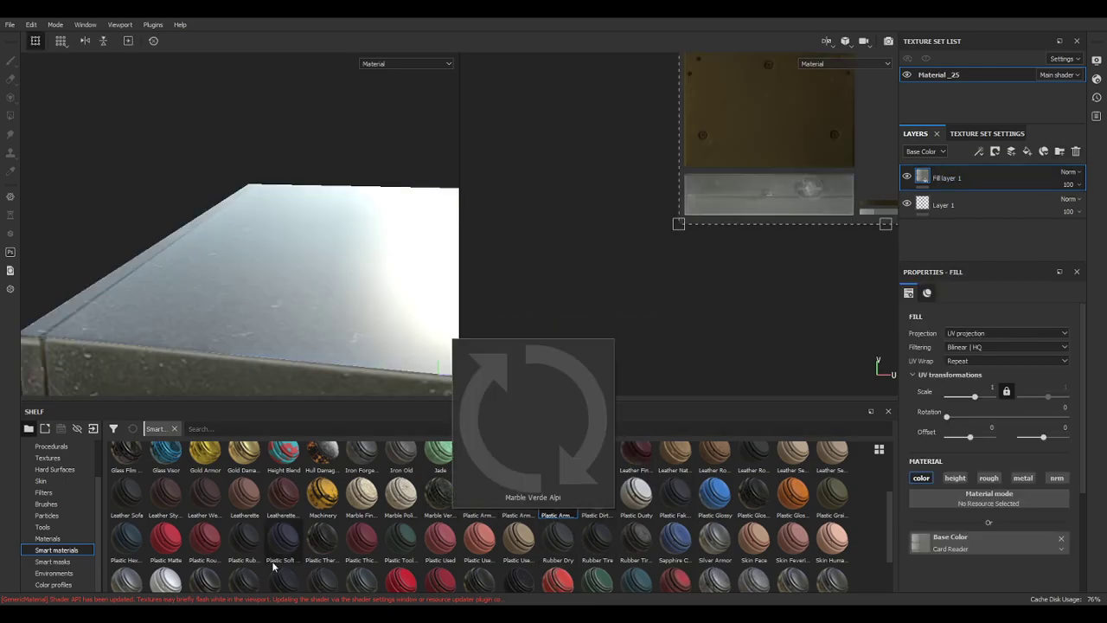
Try the Plastic Rubber and Plastic Soft Dirty smart materials in turn above Fill layer 1, deleting each one.
{"action": "mouse_move", "coordinate": [125, 562]}
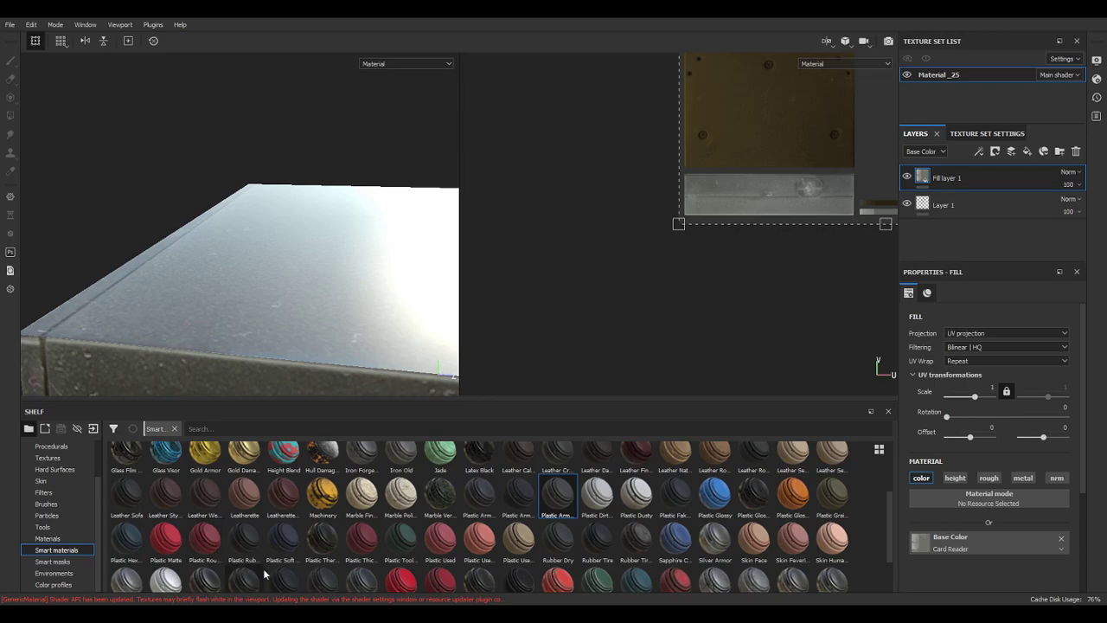
{"action": "mouse_move", "coordinate": [249, 542]}
{"action": "left_click_drag", "start_coordinate": [248, 542], "coordinate": [1058, 173]}
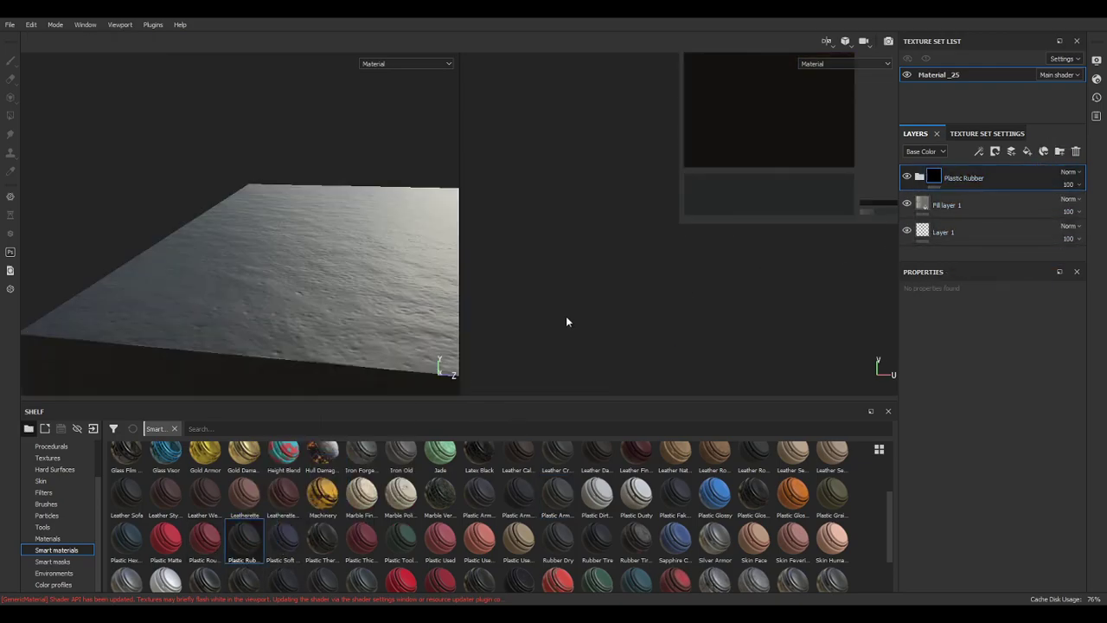
{"action": "left_click", "coordinate": [1076, 151]}
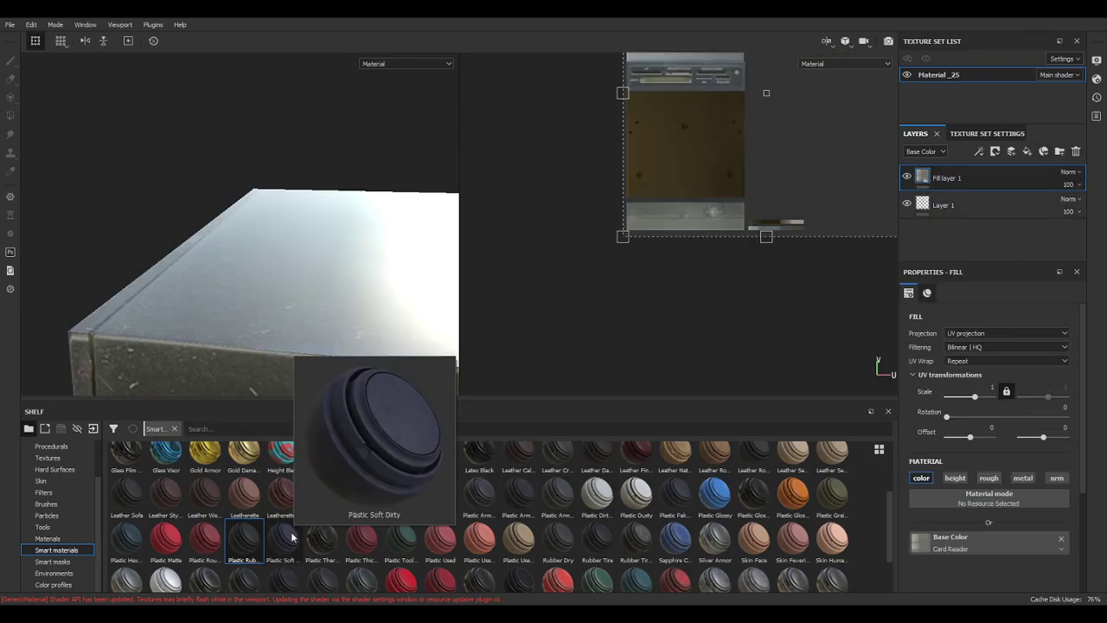
{"action": "left_click_drag", "start_coordinate": [288, 541], "coordinate": [985, 166]}
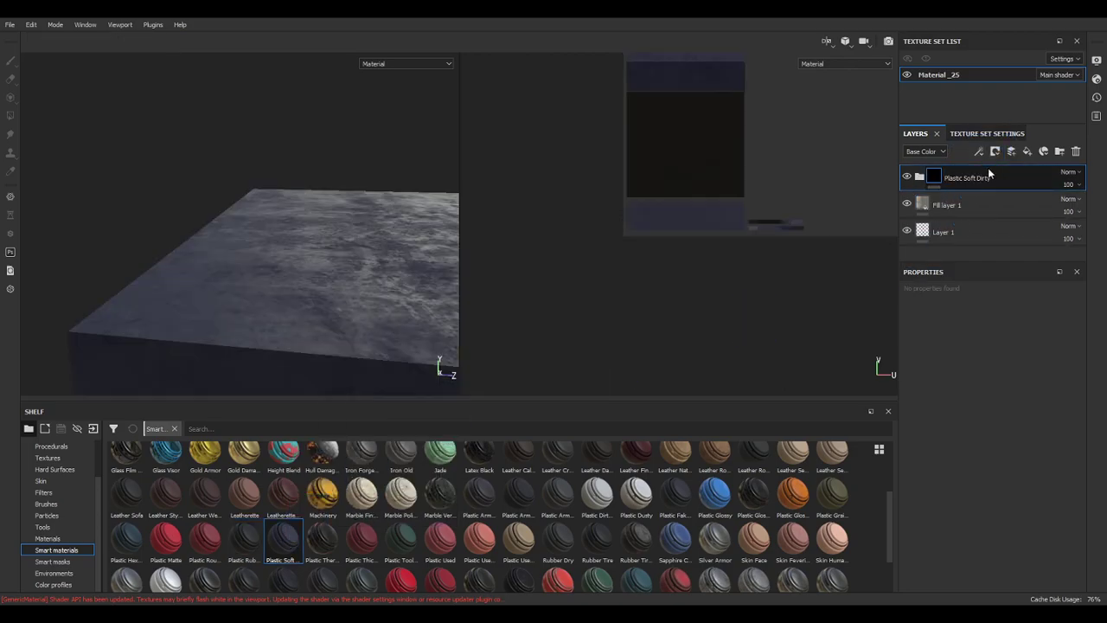
{"action": "left_click", "coordinate": [1077, 152]}
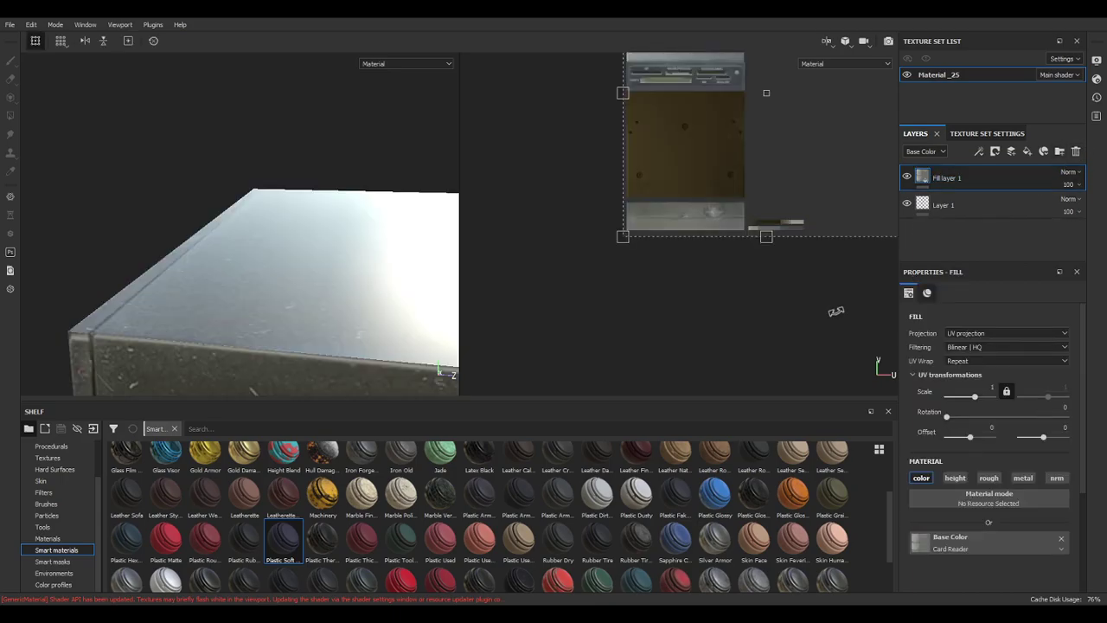
Preview the plastic and rubber smart materials and add Plastic Grainy Soft above Fill layer 1.
{"action": "mouse_move", "coordinate": [374, 555]}
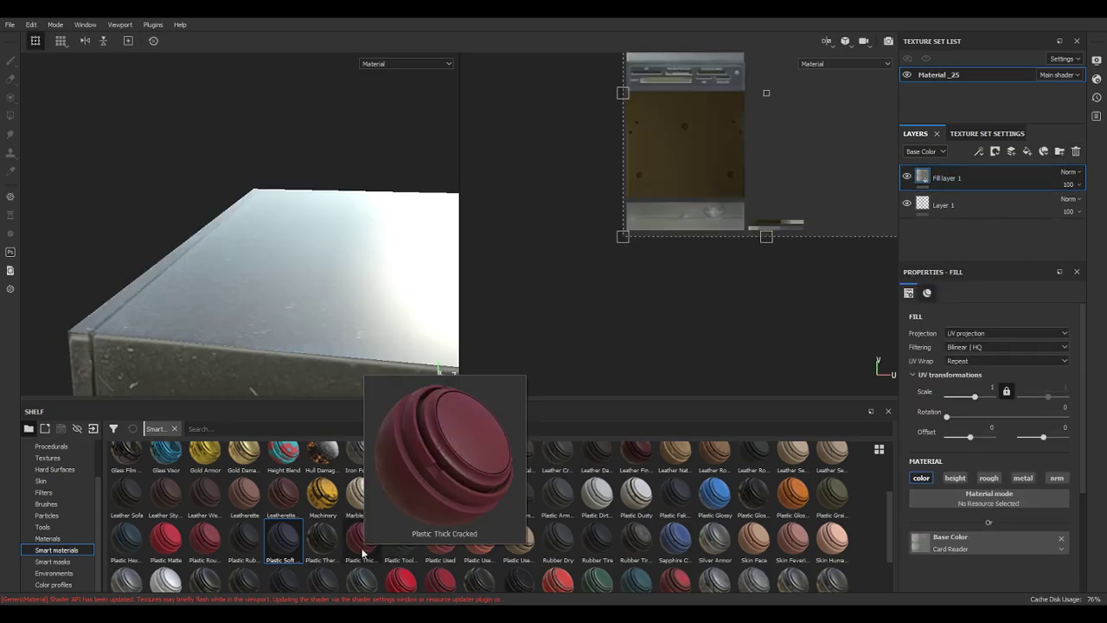
{"action": "mouse_move", "coordinate": [429, 561]}
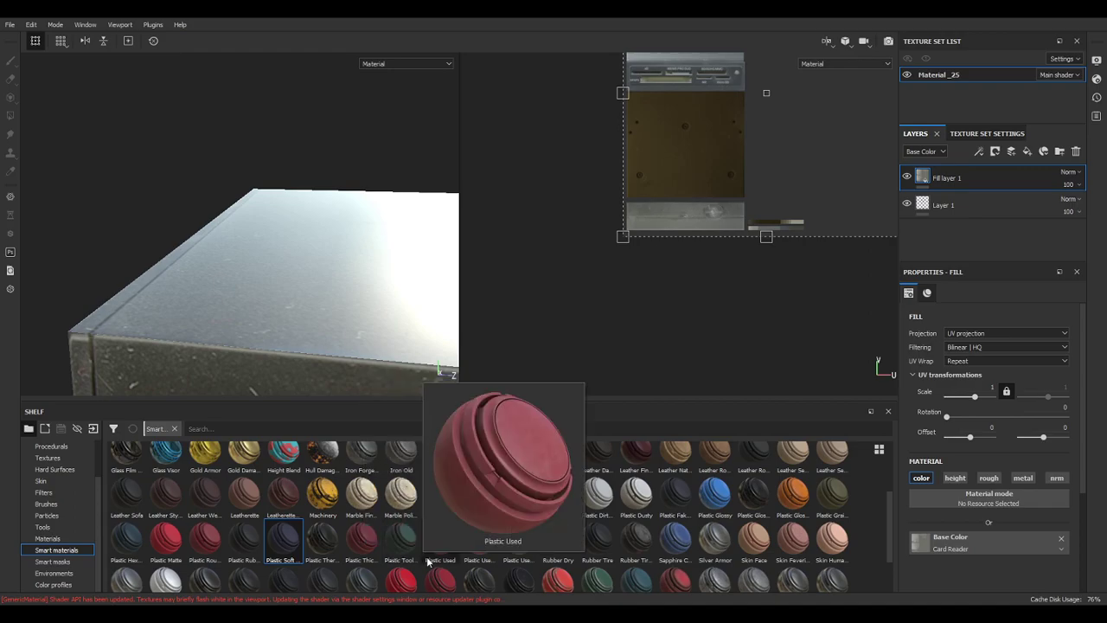
{"action": "mouse_move", "coordinate": [468, 563]}
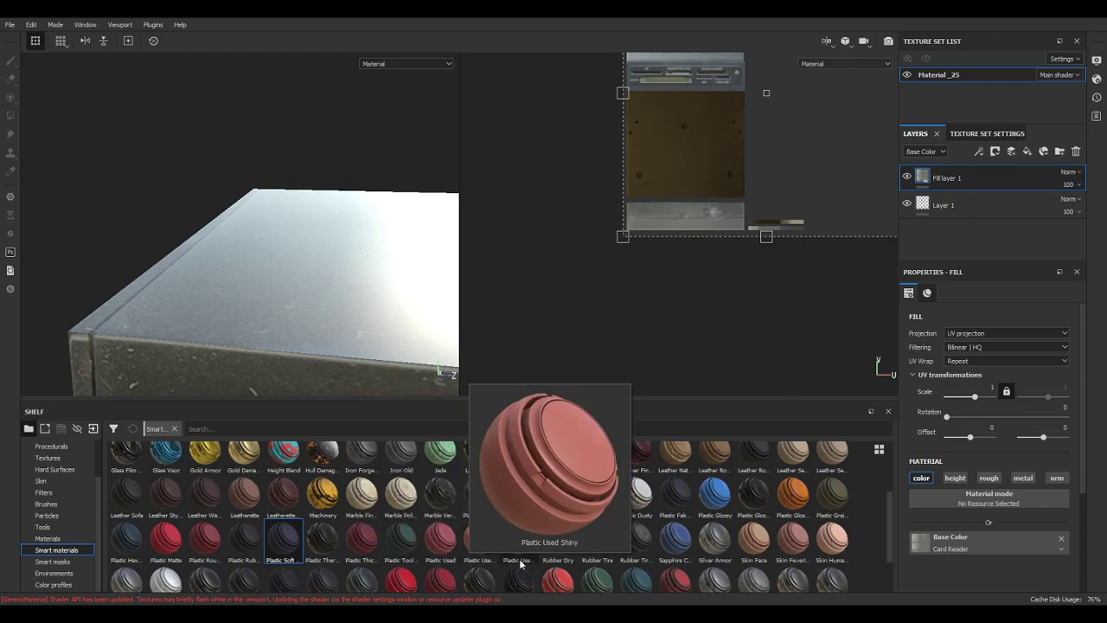
{"action": "mouse_move", "coordinate": [570, 561]}
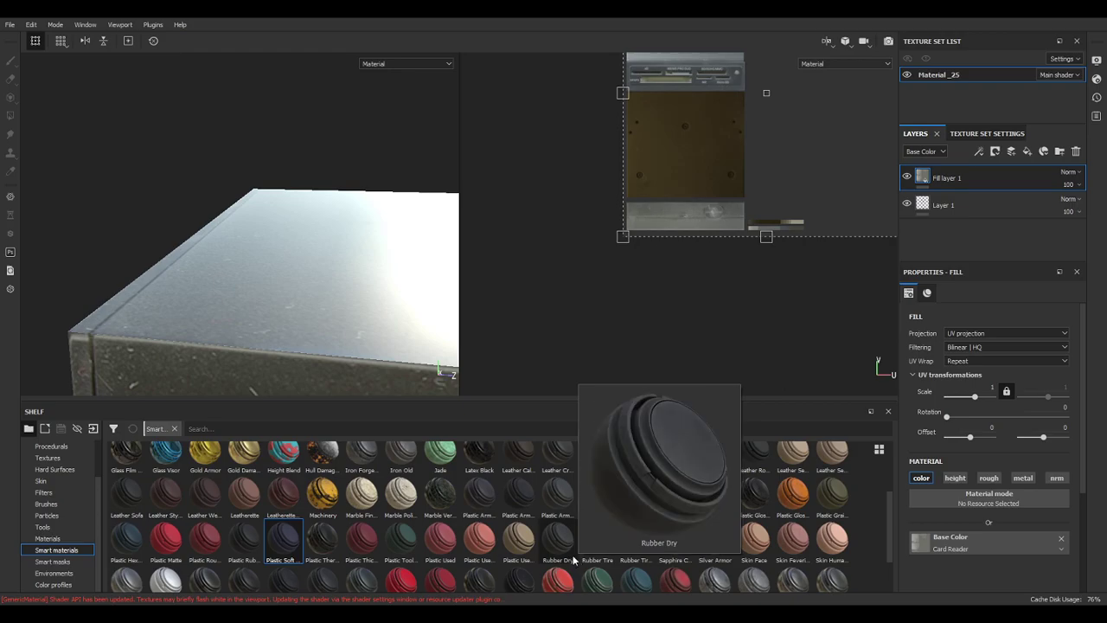
{"action": "mouse_move", "coordinate": [608, 551]}
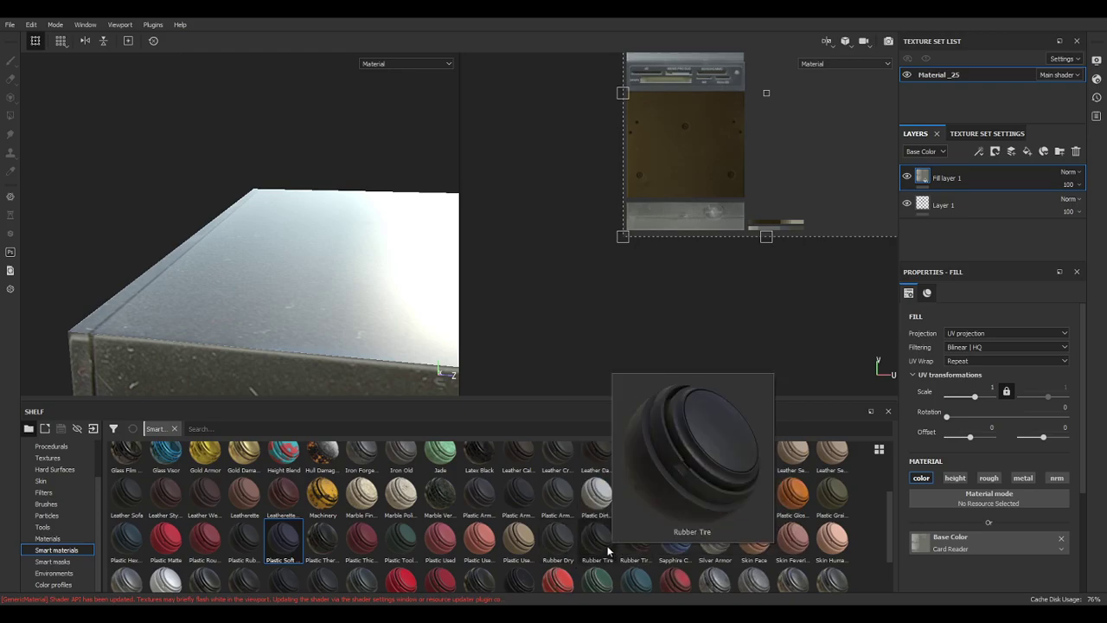
{"action": "mouse_move", "coordinate": [846, 514]}
{"action": "left_click_drag", "start_coordinate": [837, 505], "coordinate": [1009, 176]}
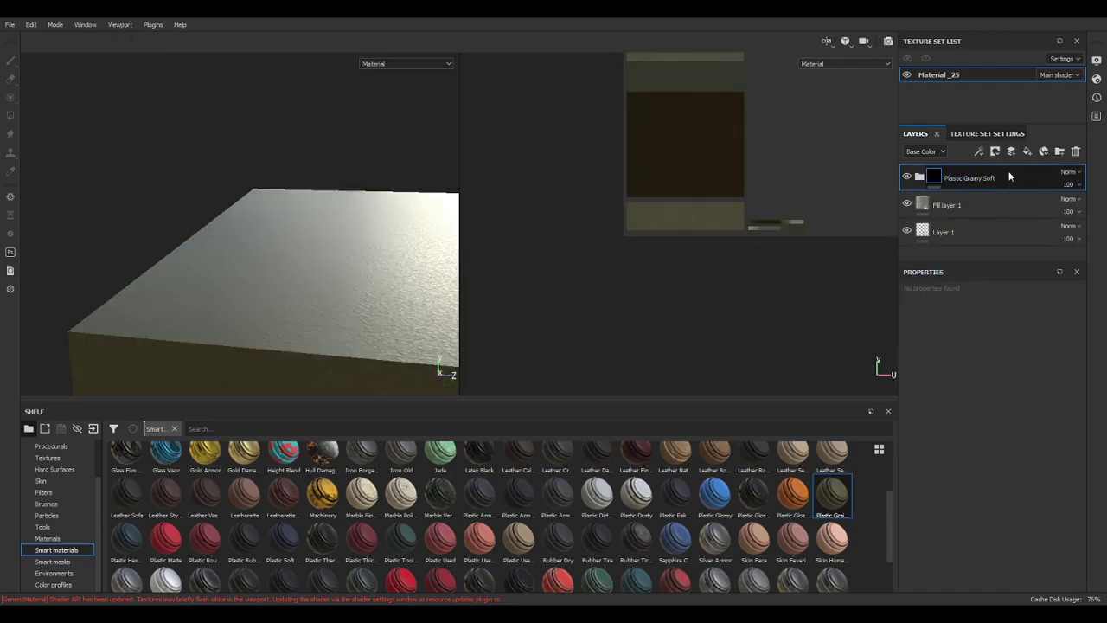
Expand the Plastic Grainy Soft folder and turn off the color channel of its Base layer.
{"action": "left_click", "coordinate": [919, 178]}
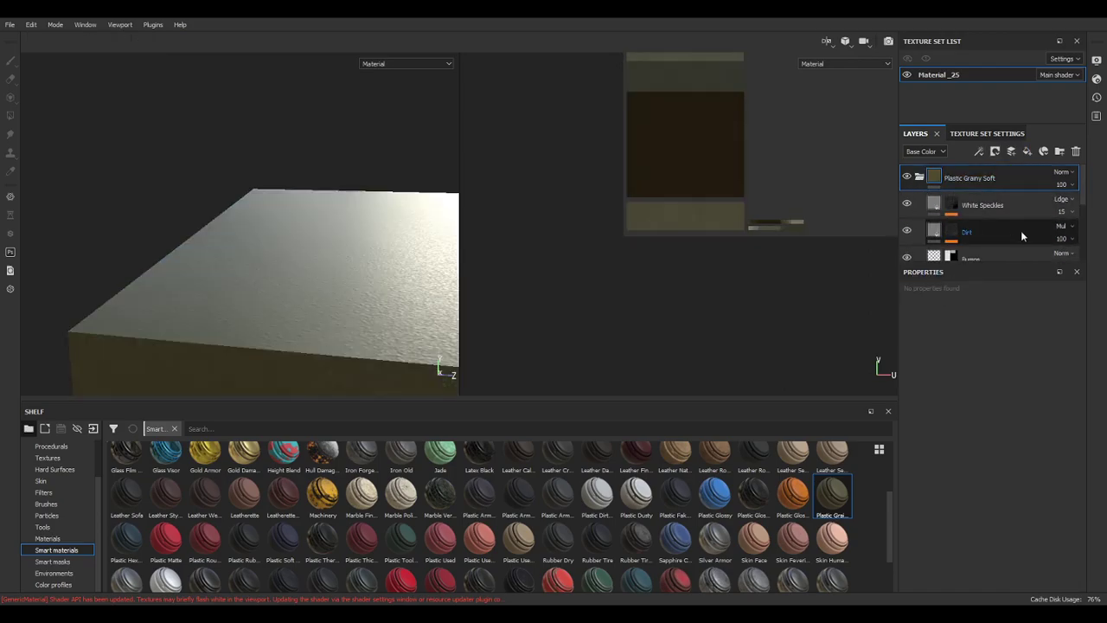
{"action": "mouse_move", "coordinate": [1080, 185]}
{"action": "left_mouse_down"}
{"action": "mouse_move", "coordinate": [1078, 229]}
{"action": "mouse_move", "coordinate": [1089, 185]}
{"action": "left_mouse_up"}
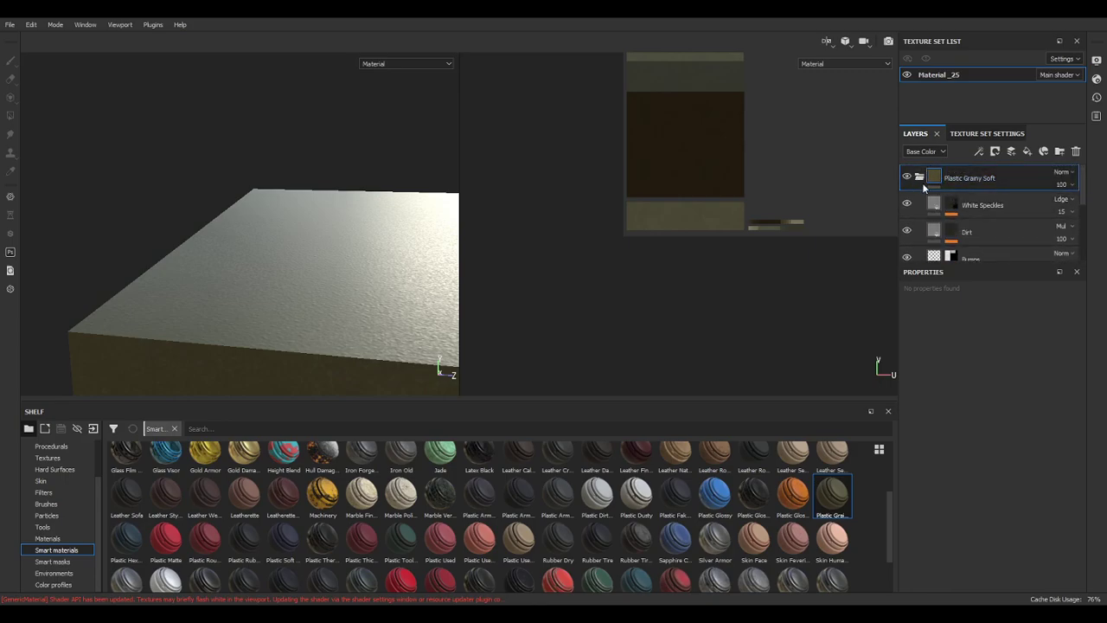
{"action": "mouse_move", "coordinate": [932, 176]}
{"action": "left_click_drag", "start_coordinate": [1080, 193], "coordinate": [1077, 236]}
{"action": "left_click", "coordinate": [950, 219]}
{"action": "left_click", "coordinate": [922, 479]}
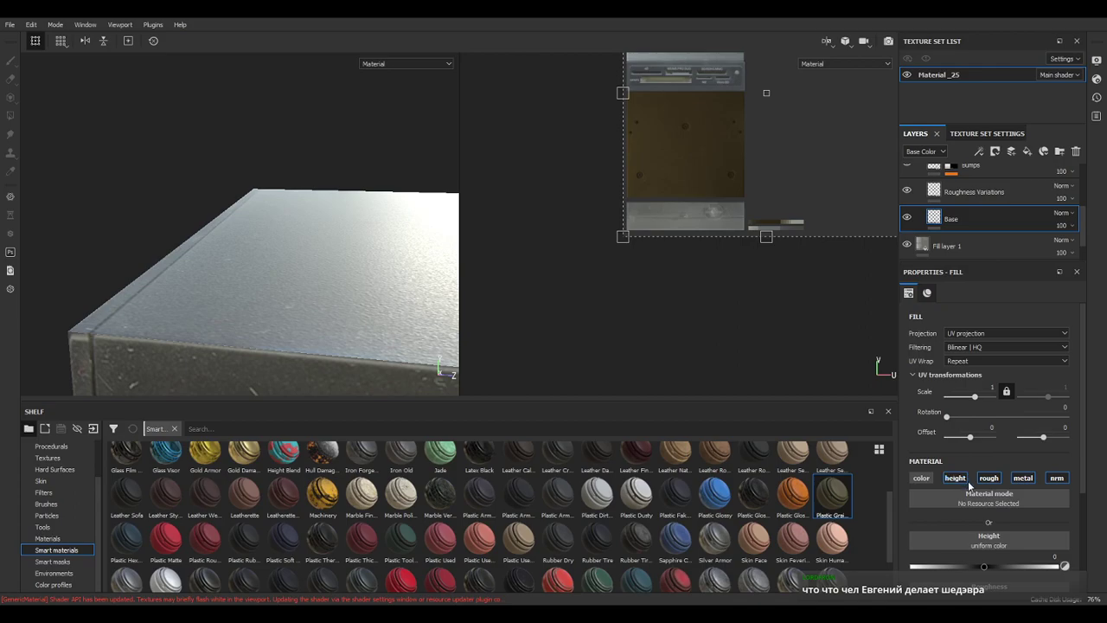
Increase the roughness of the Plastic Grainy Soft Base layer and inspect the card reader's top and front.
{"action": "scroll", "coordinate": [257, 326], "scroll_direction": "down", "scroll_amount": 3}
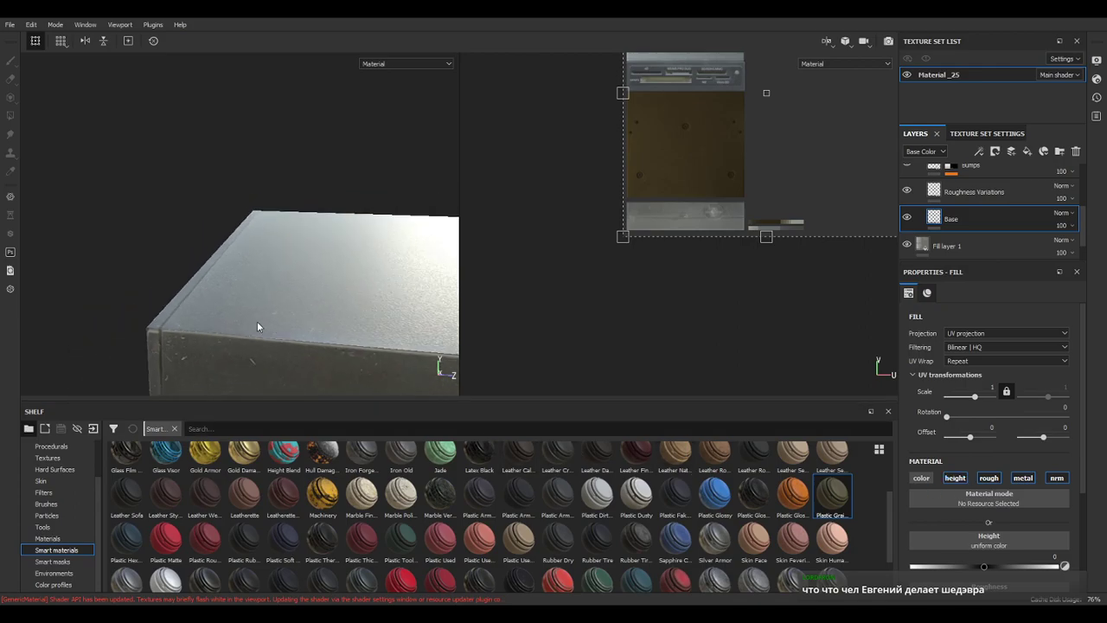
{"action": "middle_click_drag", "start_coordinate": [344, 319], "coordinate": [227, 200], "text": "alt"}
{"action": "left_click_drag", "start_coordinate": [227, 199], "coordinate": [412, 302], "text": "alt"}
{"action": "scroll", "coordinate": [375, 319], "scroll_direction": "down", "scroll_amount": 4}
{"action": "middle_click_drag", "start_coordinate": [258, 343], "coordinate": [377, 259], "text": "alt"}
{"action": "right_click_drag", "start_coordinate": [250, 289], "coordinate": [295, 298], "text": "shift"}
{"action": "left_click_drag", "start_coordinate": [295, 298], "coordinate": [807, 308], "text": "alt"}
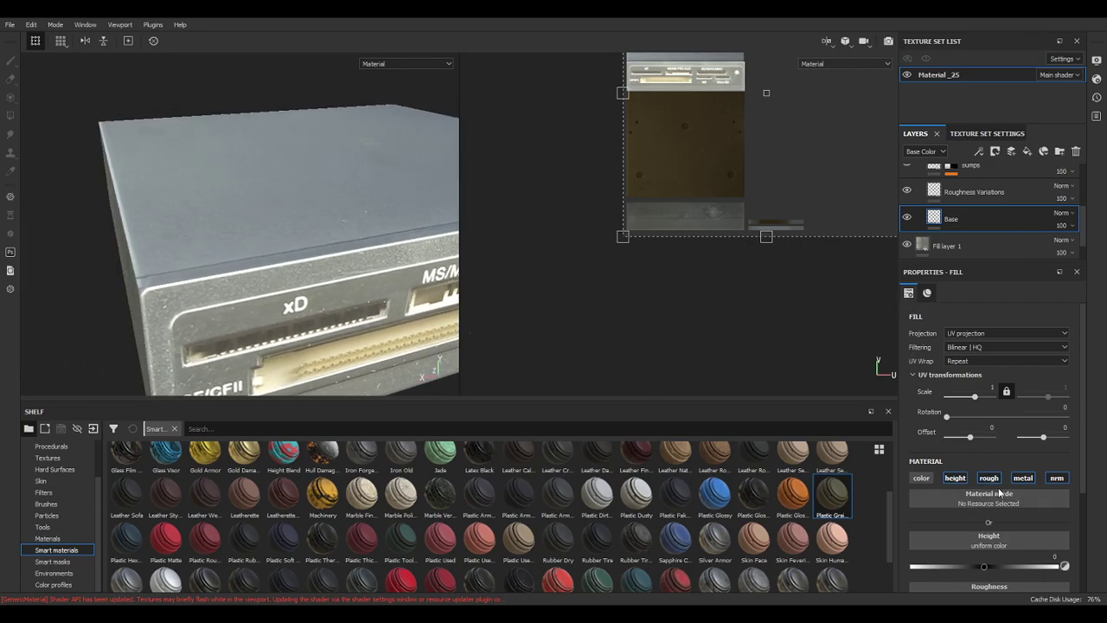
{"action": "scroll", "coordinate": [996, 502], "scroll_direction": "down", "scroll_amount": 3}
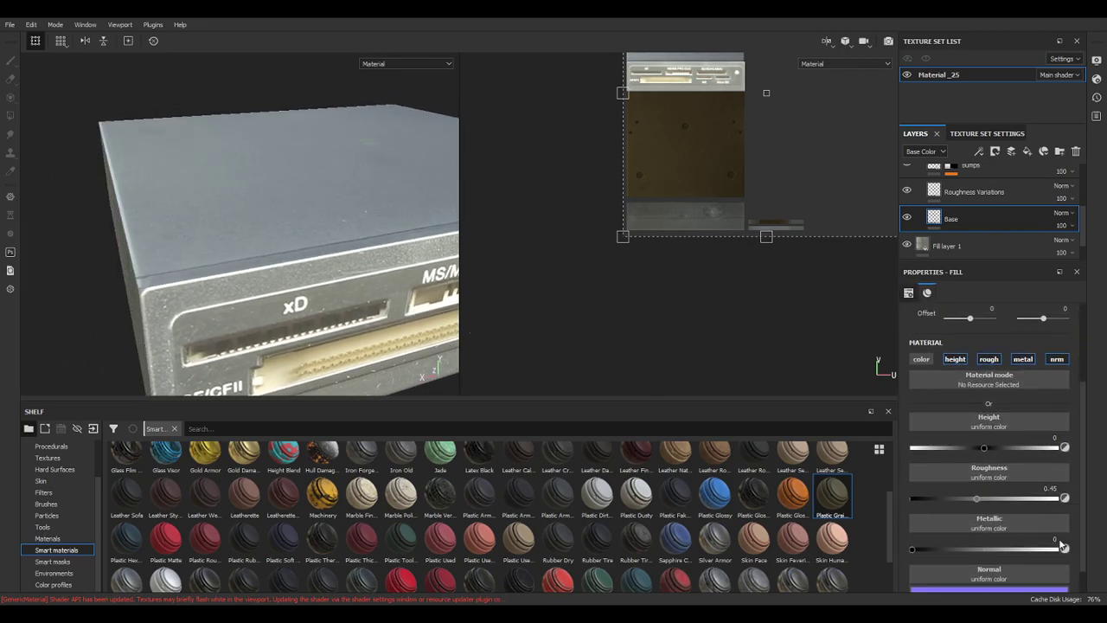
{"action": "left_click_drag", "start_coordinate": [976, 499], "coordinate": [1018, 501]}
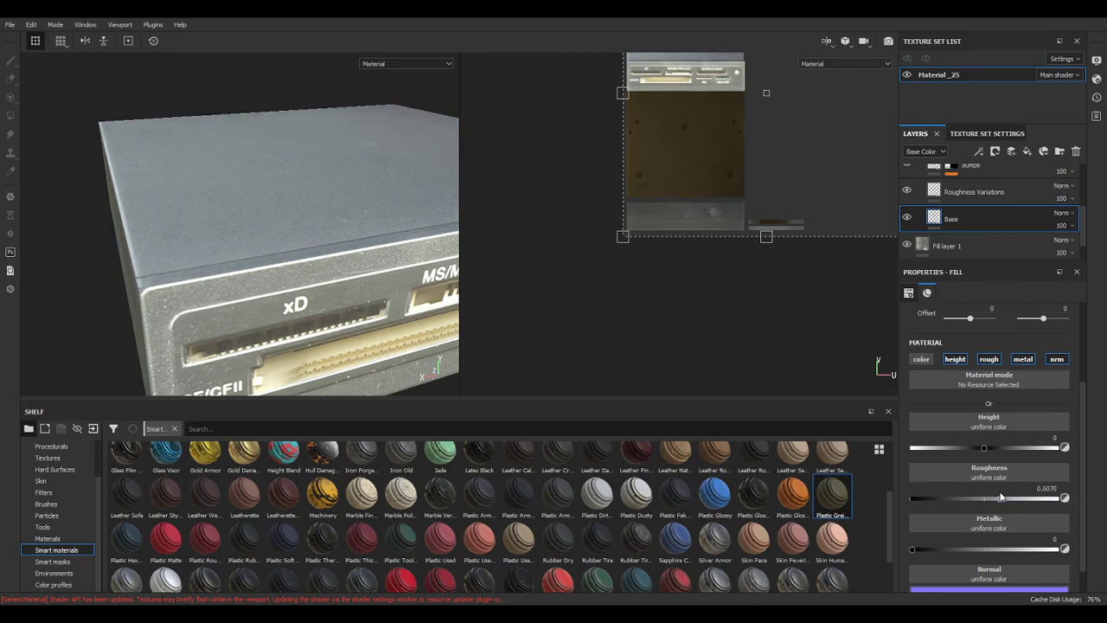
{"action": "left_click_drag", "start_coordinate": [260, 284], "coordinate": [303, 324], "text": "alt"}
{"action": "right_click_drag", "start_coordinate": [259, 256], "coordinate": [266, 224], "text": "shift"}
{"action": "left_click_drag", "start_coordinate": [345, 279], "coordinate": [327, 240], "text": "alt"}
Add a Levels effect to Fill layer 1's base color with the black input at 0.021 and the midtones at about 1.1.
{"action": "left_click", "coordinate": [942, 249]}
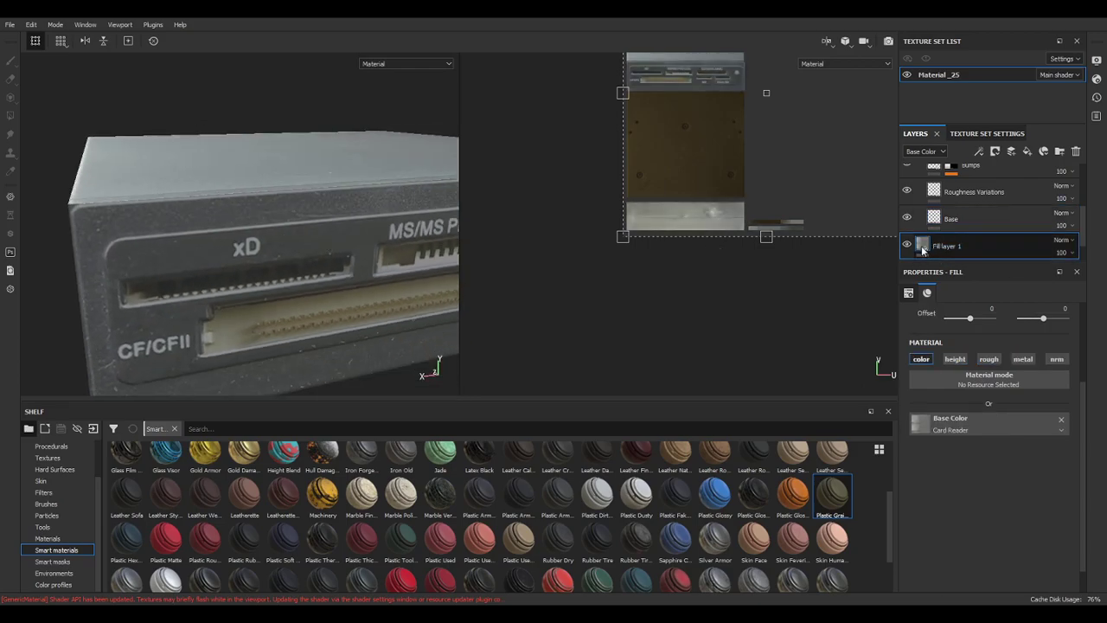
{"action": "right_click", "coordinate": [922, 250]}
{"action": "left_click", "coordinate": [959, 527]}
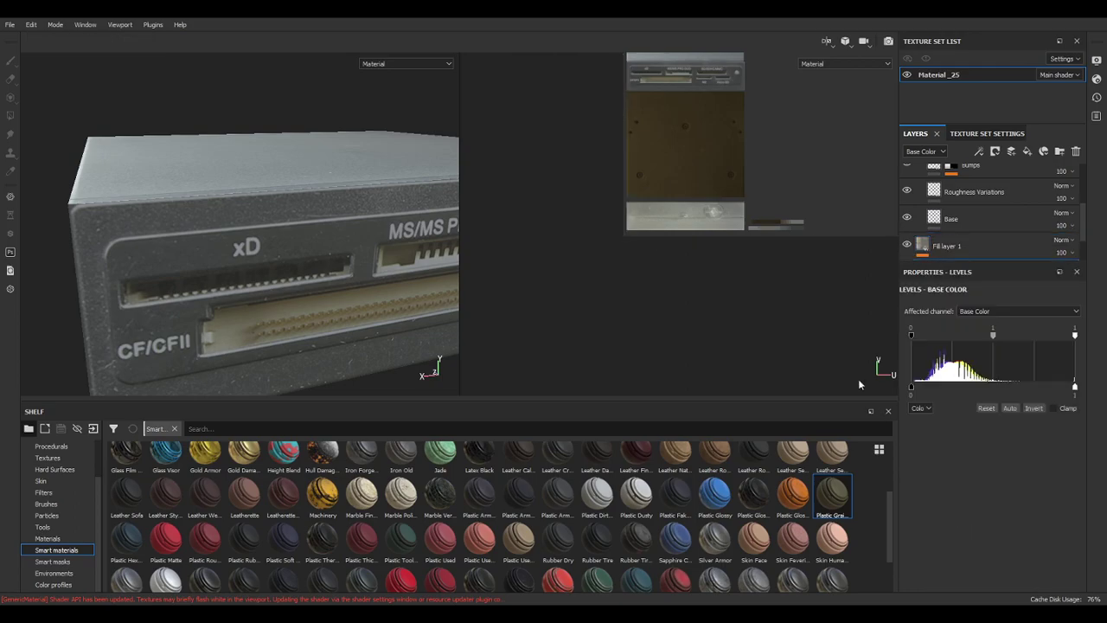
{"action": "left_click_drag", "start_coordinate": [909, 335], "coordinate": [914, 334]}
{"action": "left_click_drag", "start_coordinate": [996, 334], "coordinate": [995, 336]}
{"action": "scroll", "coordinate": [288, 273], "scroll_direction": "down", "scroll_amount": 3}
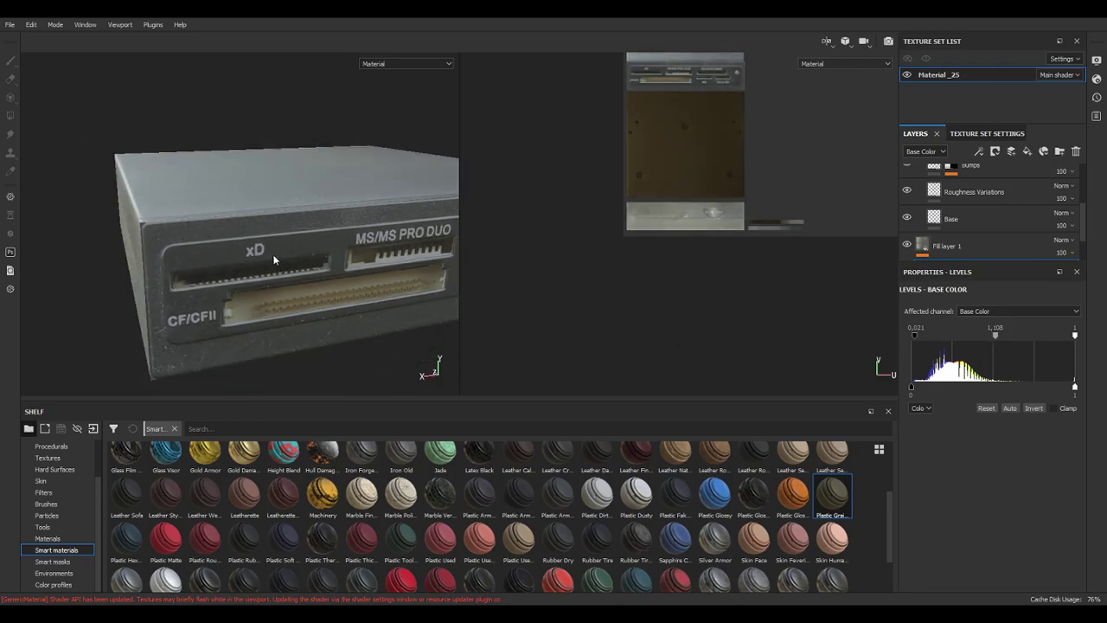
{"action": "left_click_drag", "start_coordinate": [288, 274], "coordinate": [227, 268], "text": "alt"}
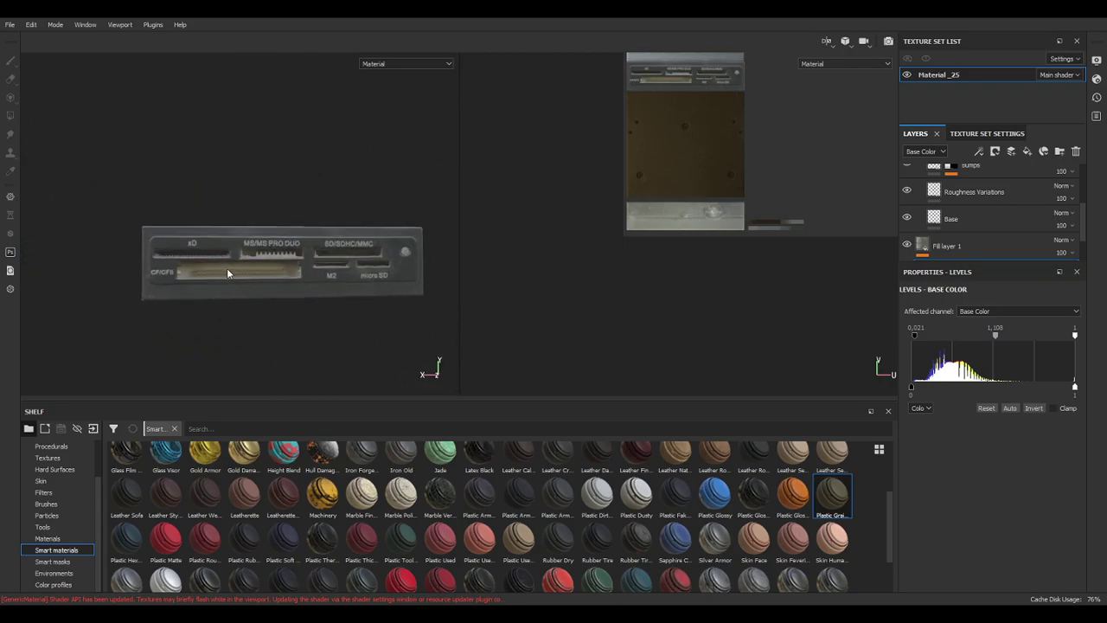
Hide the White Speckles and Dirt layers of Plastic Grainy Soft and inspect the card reader's front slots.
{"action": "right_click_drag", "start_coordinate": [226, 268], "coordinate": [644, 280], "text": "alt"}
{"action": "left_click_drag", "start_coordinate": [1082, 224], "coordinate": [1083, 192]}
{"action": "left_click", "coordinate": [907, 231]}
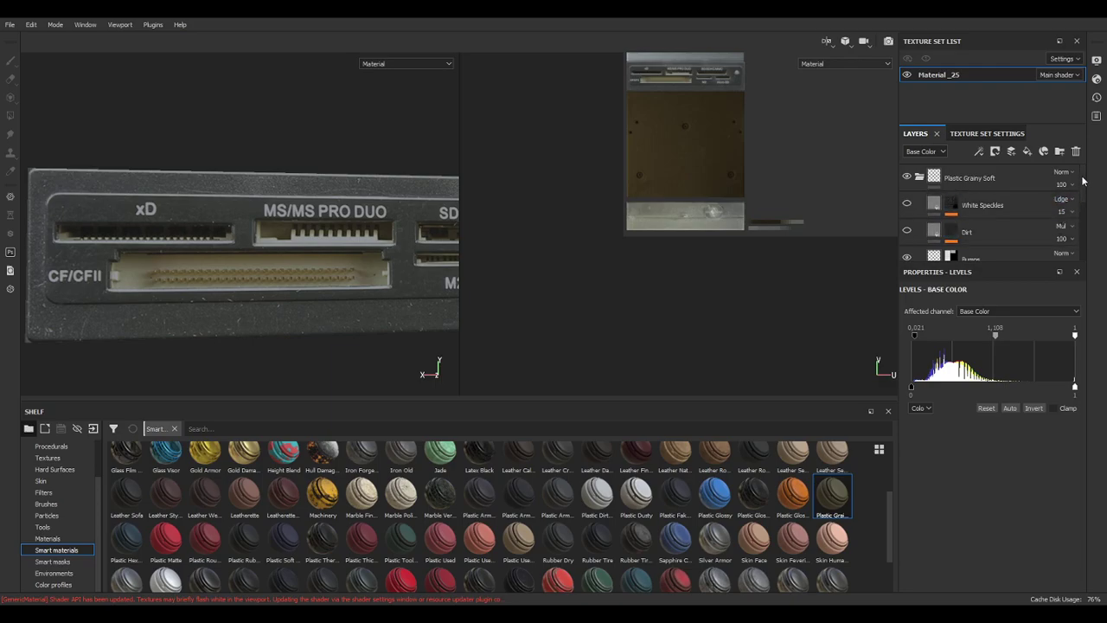
{"action": "left_click_drag", "start_coordinate": [378, 231], "coordinate": [320, 211], "text": "alt"}
{"action": "middle_click_drag", "start_coordinate": [185, 264], "coordinate": [370, 192], "text": "alt"}
{"action": "scroll", "coordinate": [179, 264], "scroll_direction": "down", "scroll_amount": 3}
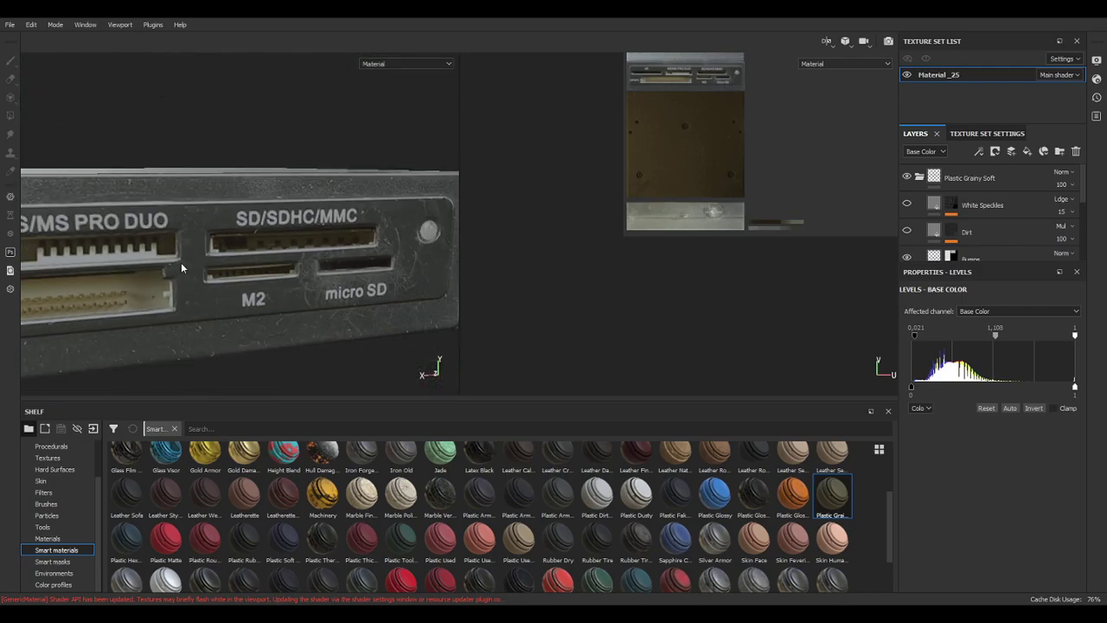
{"action": "left_click_drag", "start_coordinate": [176, 278], "coordinate": [190, 260], "text": "alt"}
Delete the Plastic Grainy Soft material and remove the Levels effect from Fill layer 1.
{"action": "left_click", "coordinate": [1005, 176]}
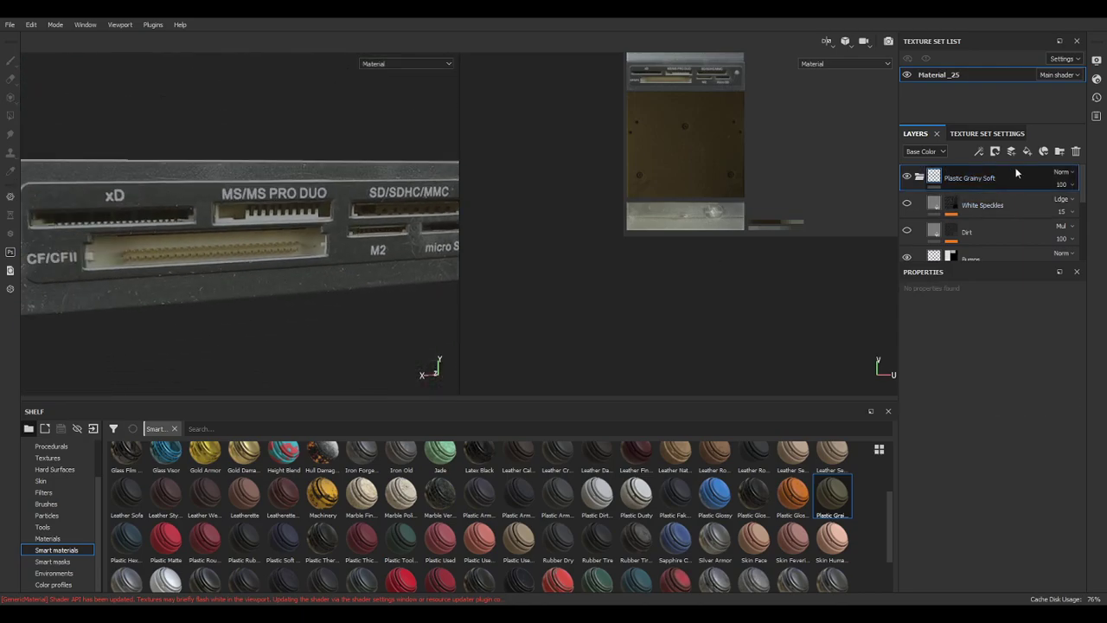
{"action": "left_click", "coordinate": [1076, 153]}
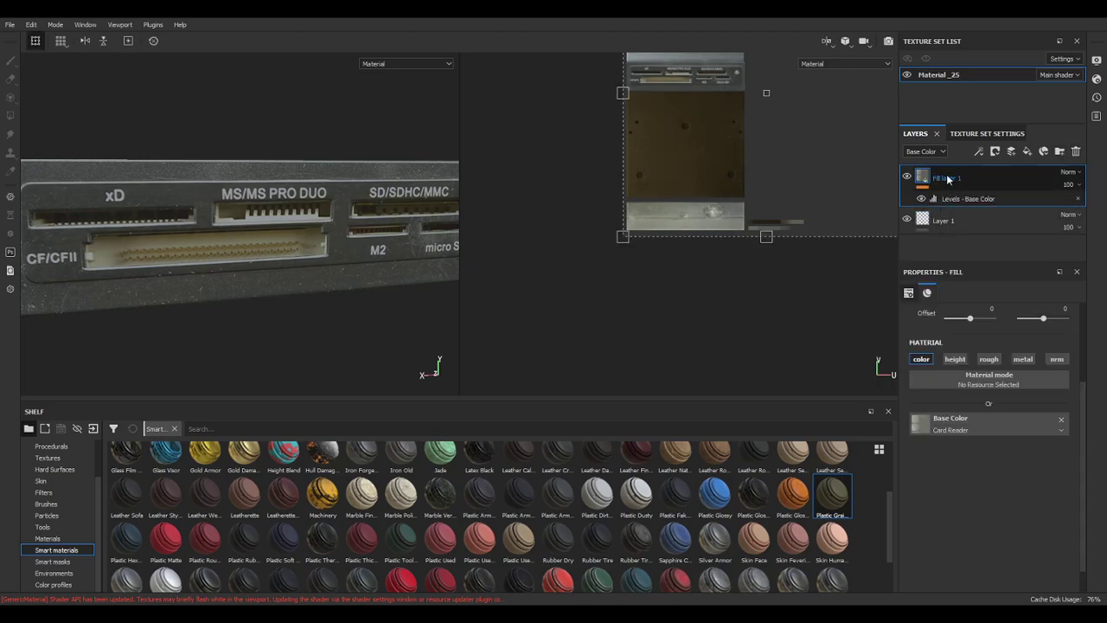
{"action": "left_click", "coordinate": [1077, 199]}
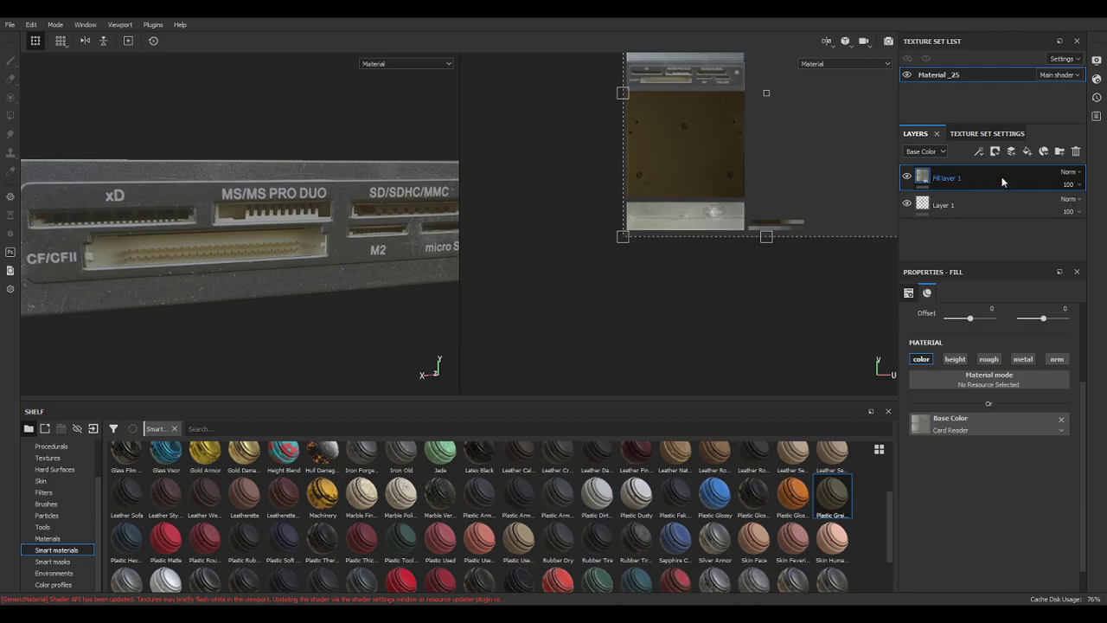
Add a new fill layer above Fill layer 1 with only the height, roughness and normal channels enabled.
{"action": "left_click", "coordinate": [1027, 153]}
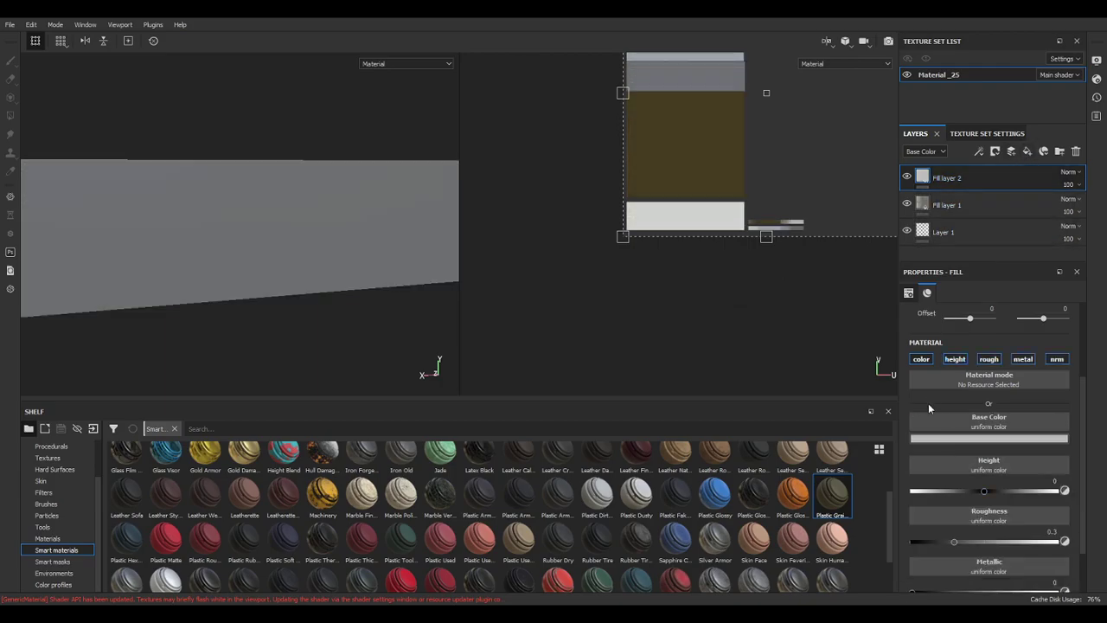
{"action": "left_click", "coordinate": [928, 362]}
{"action": "left_click", "coordinate": [993, 363]}
{"action": "left_click", "coordinate": [996, 361]}
{"action": "left_click", "coordinate": [1024, 359]}
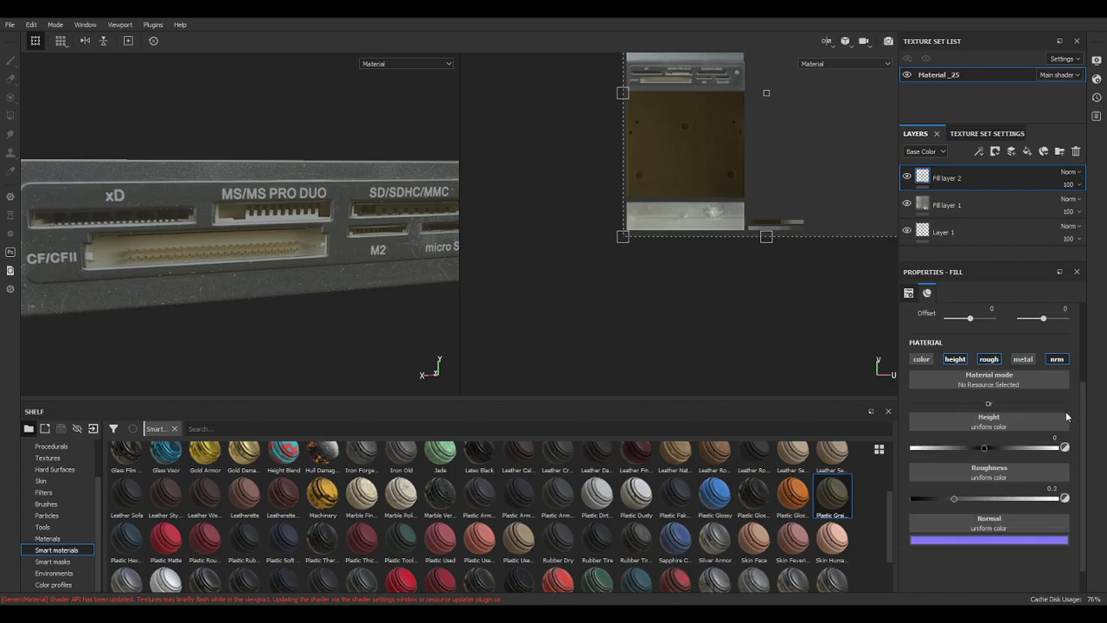
Assign the Blue Noise Fast procedural texture to Fill layer 2's height channel and check it on the model's top surface.
{"action": "left_click", "coordinate": [988, 422]}
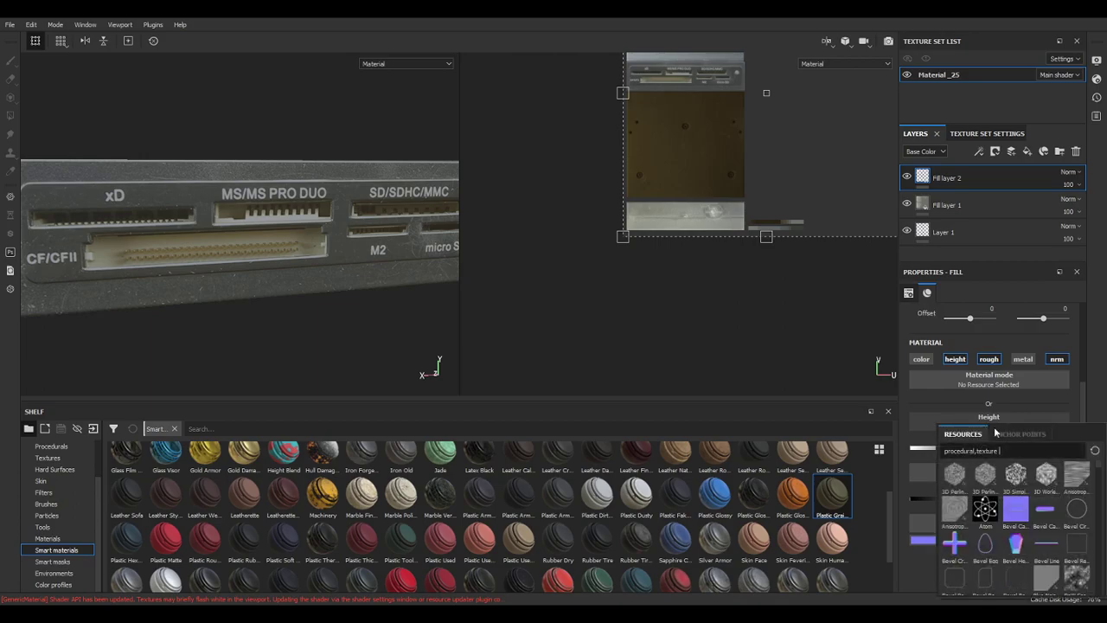
{"action": "mouse_move", "coordinate": [992, 490]}
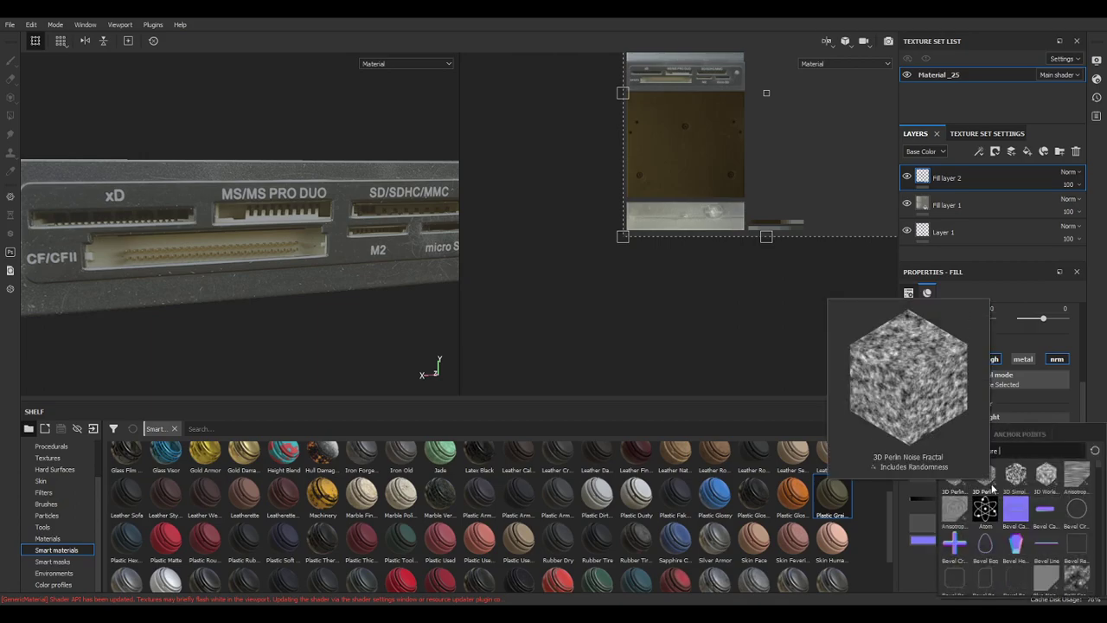
{"action": "mouse_move", "coordinate": [954, 470]}
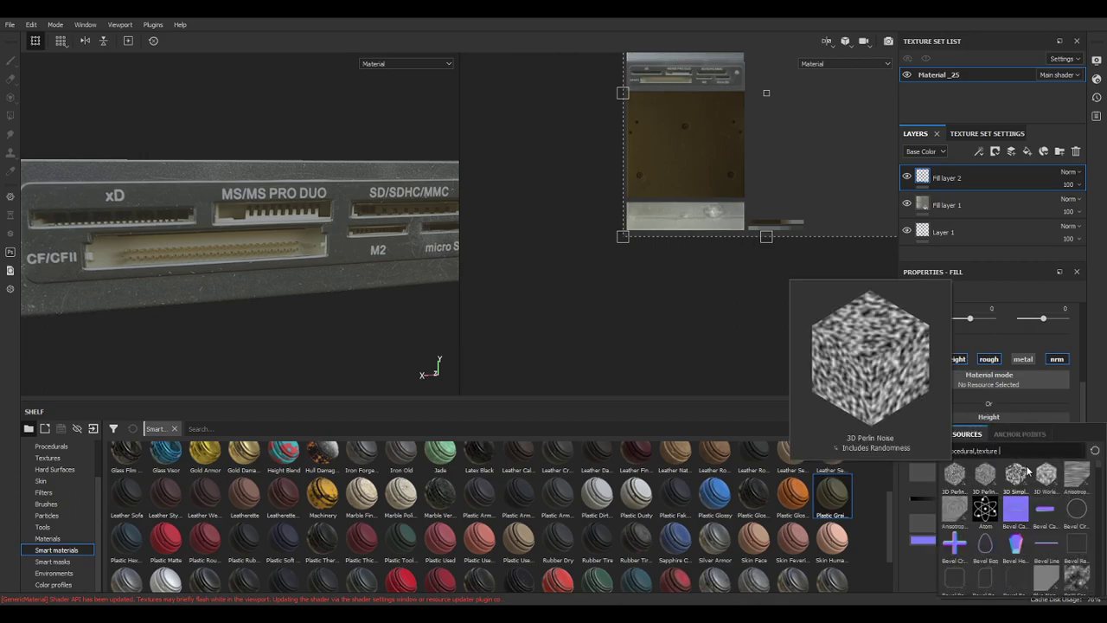
{"action": "mouse_move", "coordinate": [1049, 474]}
{"action": "mouse_move", "coordinate": [1089, 478]}
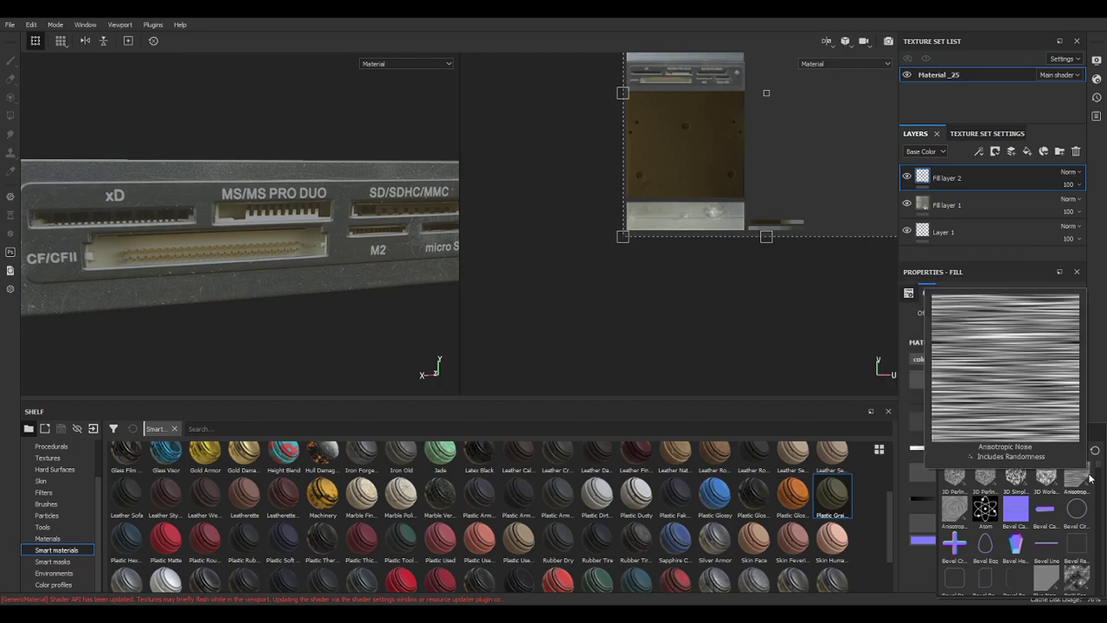
{"action": "scroll", "coordinate": [1067, 536], "scroll_direction": "down", "scroll_amount": 3}
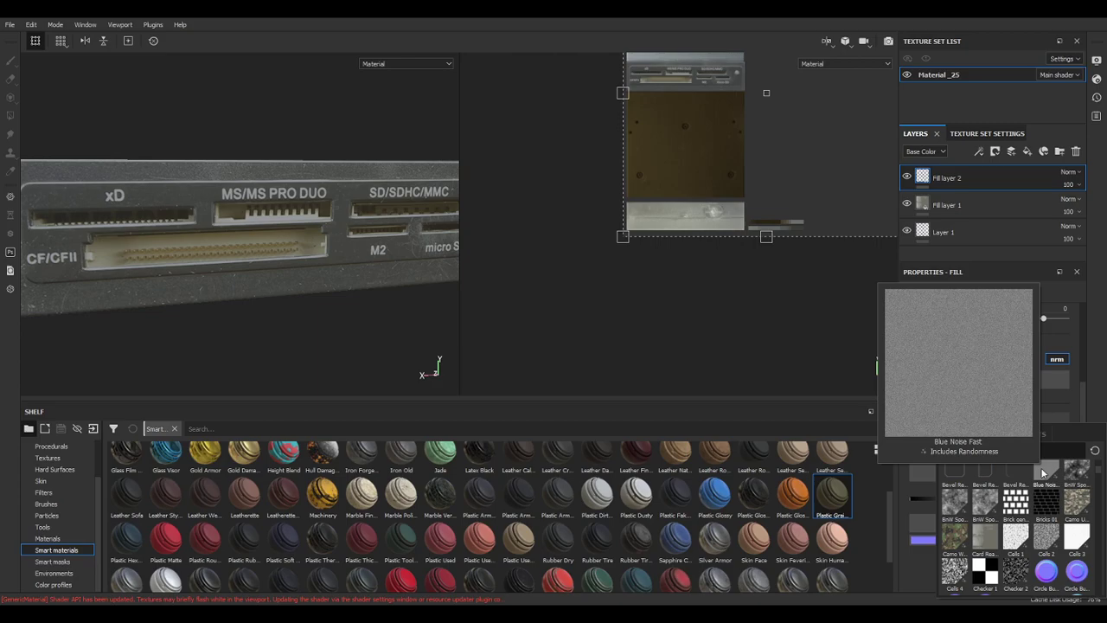
{"action": "left_click", "coordinate": [1043, 473]}
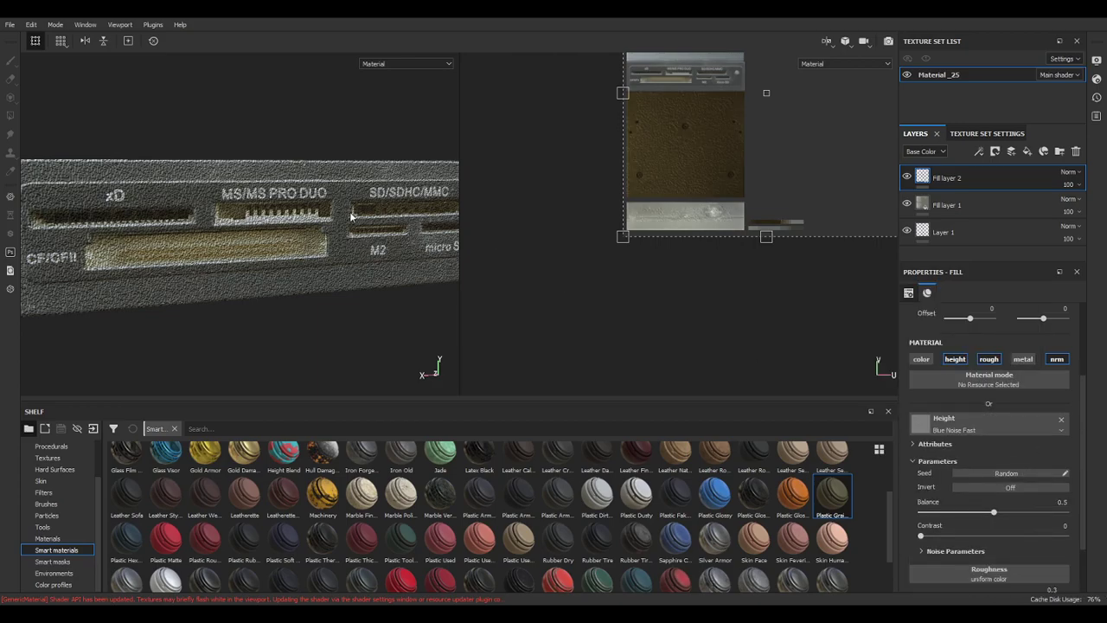
{"action": "left_click_drag", "start_coordinate": [343, 153], "coordinate": [473, 258], "text": "alt"}
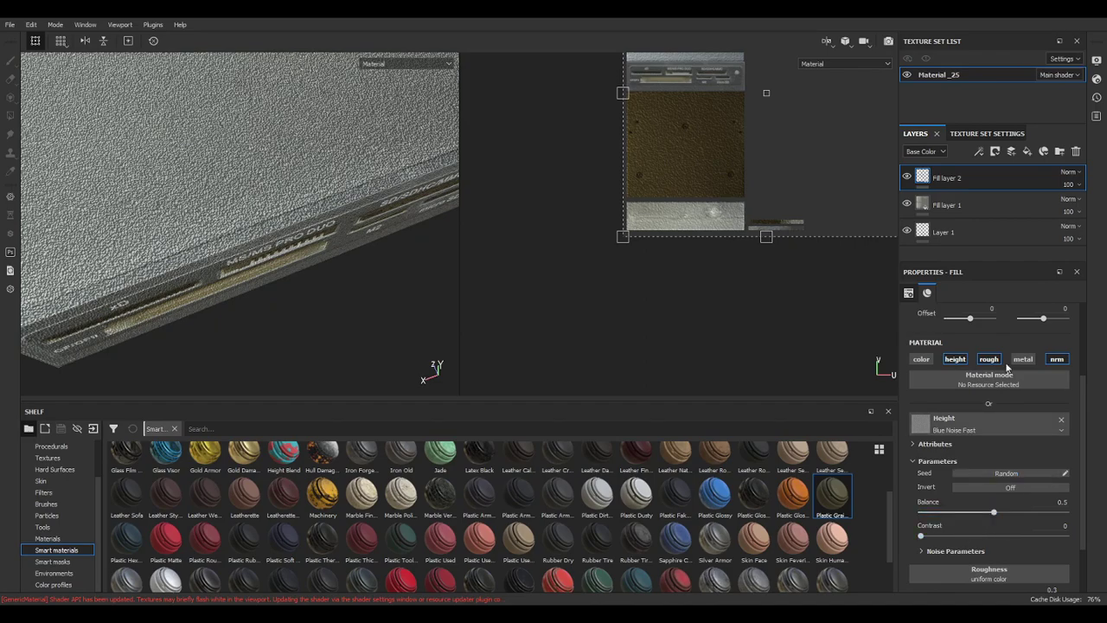
Set the noise balance to 0.08 and Fill layer 2's roughness to about 0.5, trying contrast 0.53 before returning it to 0.
{"action": "mouse_move", "coordinate": [1081, 440]}
{"action": "left_mouse_down"}
{"action": "mouse_move", "coordinate": [1081, 401]}
{"action": "mouse_move", "coordinate": [1079, 440]}
{"action": "left_mouse_up"}
{"action": "left_click_drag", "start_coordinate": [1002, 517], "coordinate": [934, 535]}
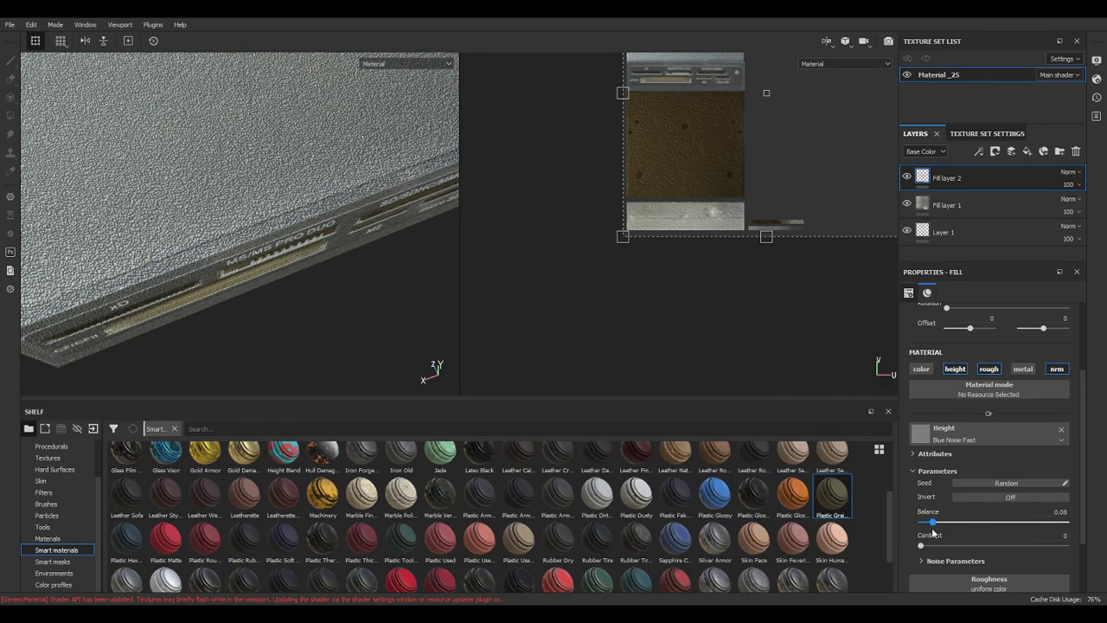
{"action": "left_click_drag", "start_coordinate": [1087, 440], "coordinate": [1080, 489]}
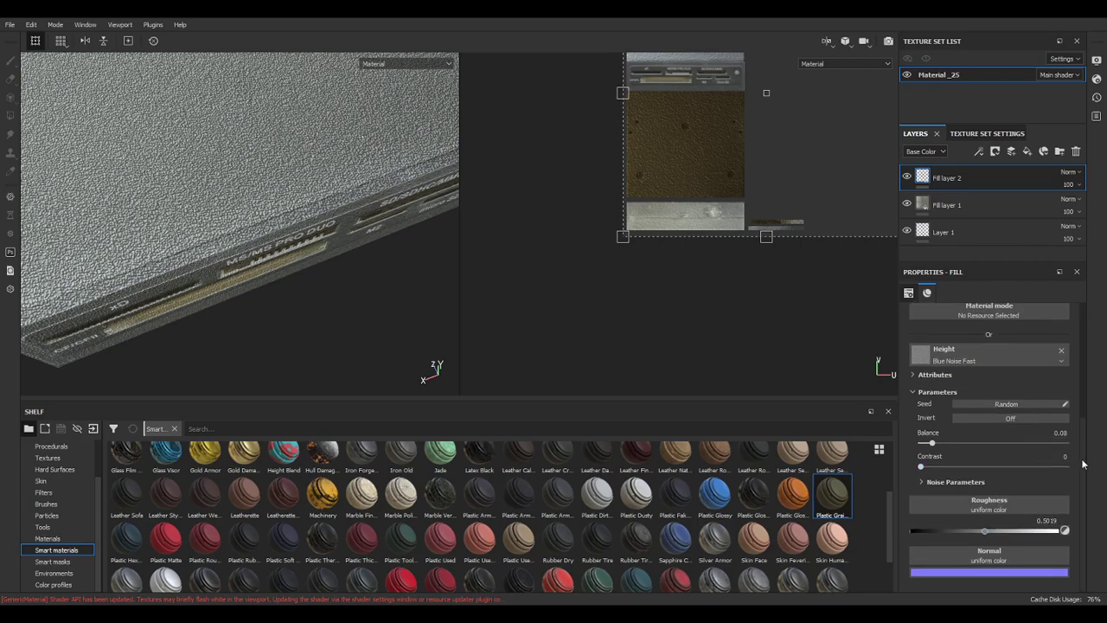
{"action": "left_click_drag", "start_coordinate": [922, 468], "coordinate": [999, 468]}
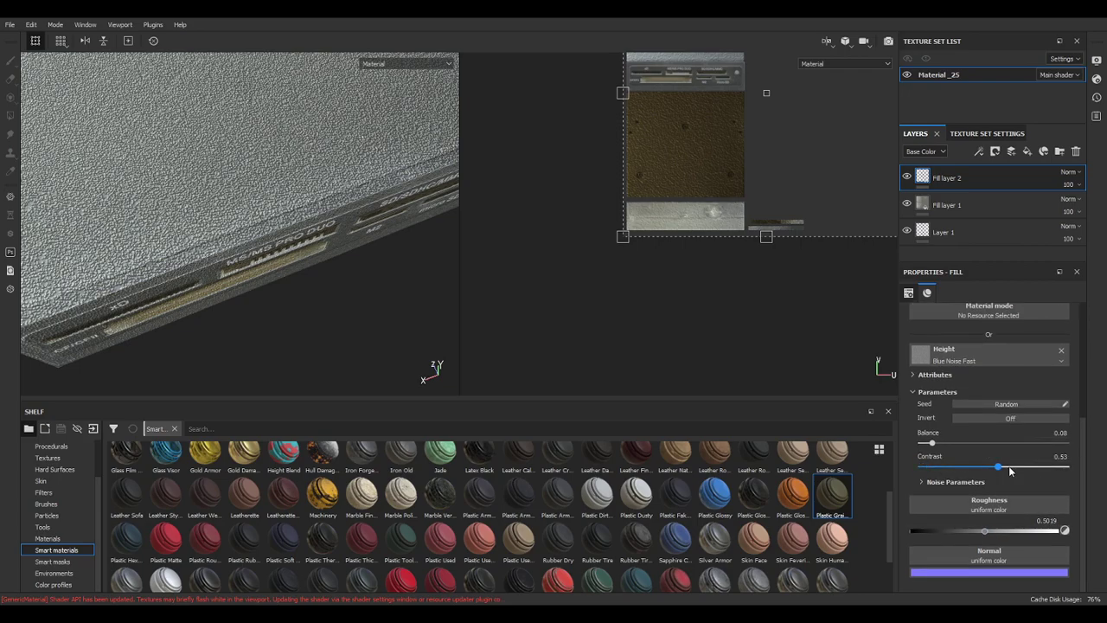
{"action": "left_click_drag", "start_coordinate": [1090, 474], "coordinate": [773, 441]}
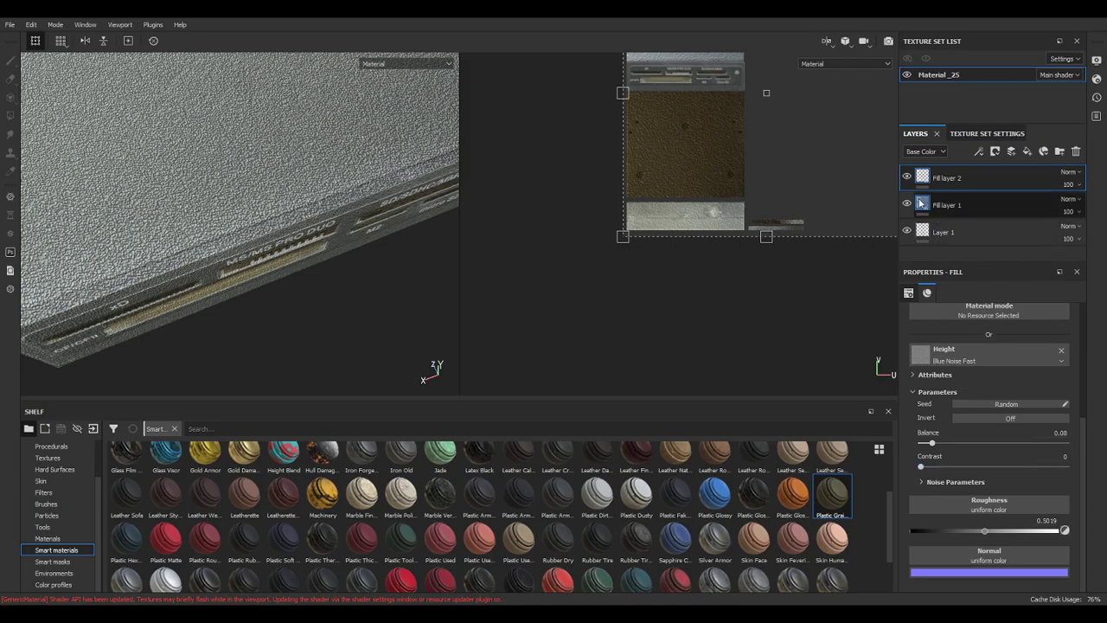
Add a Blur filter to Fill layer 2 and set its blur intensity to 0.57.
{"action": "right_click", "coordinate": [987, 182]}
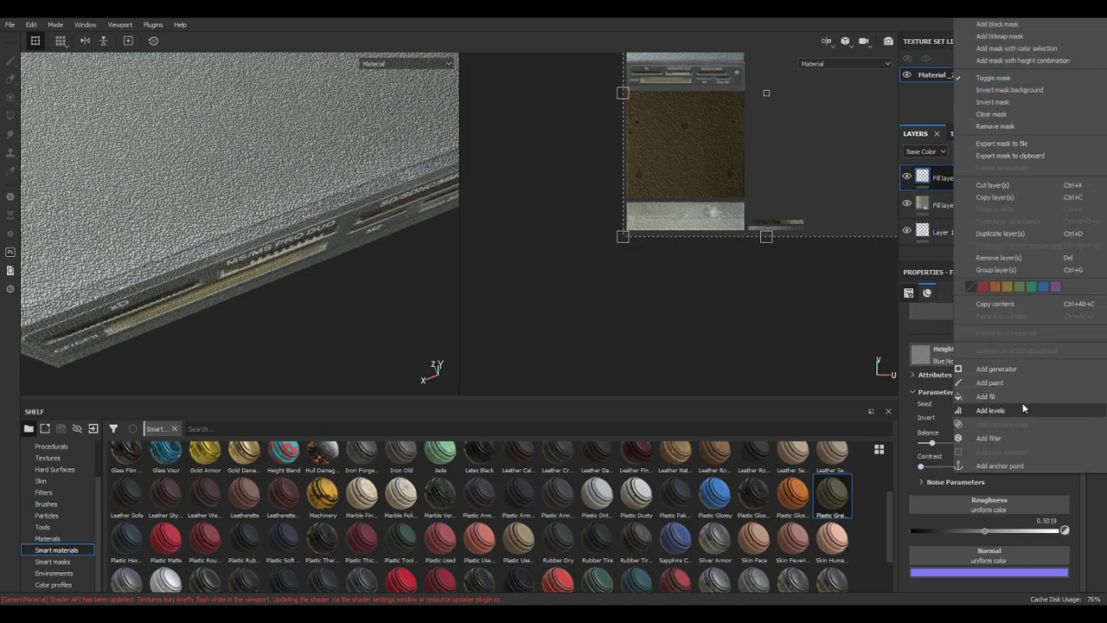
{"action": "left_click", "coordinate": [1017, 437]}
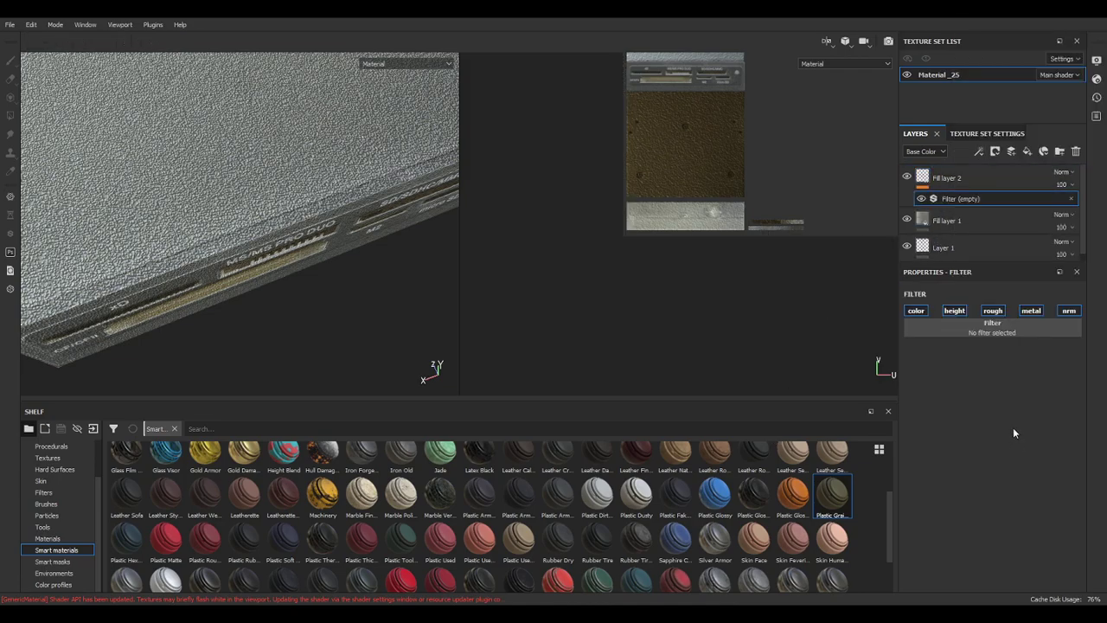
{"action": "left_click", "coordinate": [995, 330]}
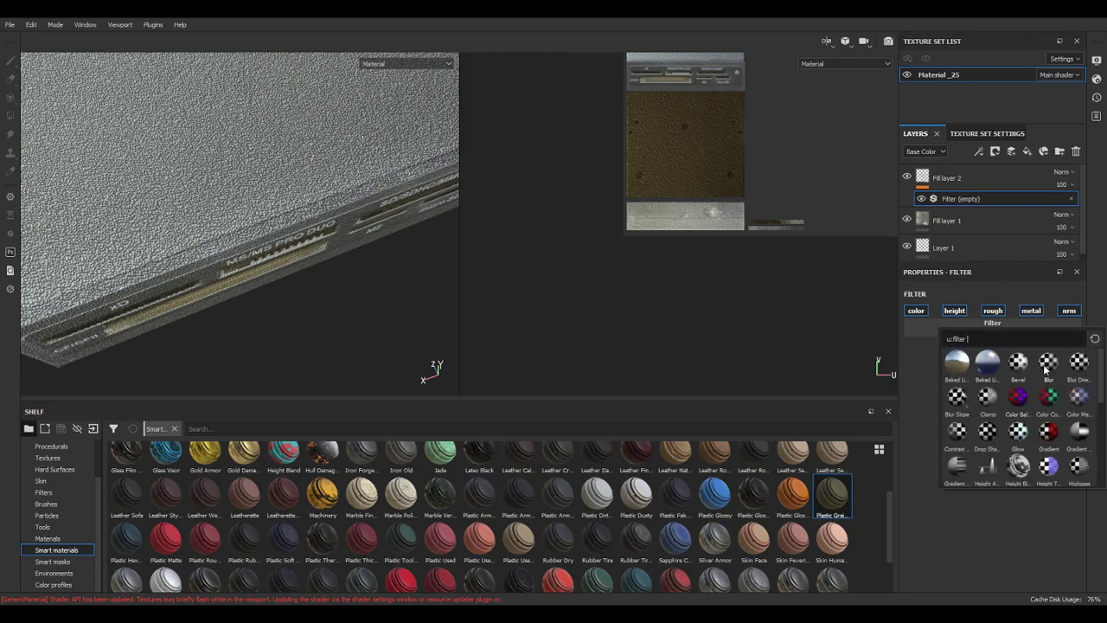
{"action": "left_click", "coordinate": [1047, 367]}
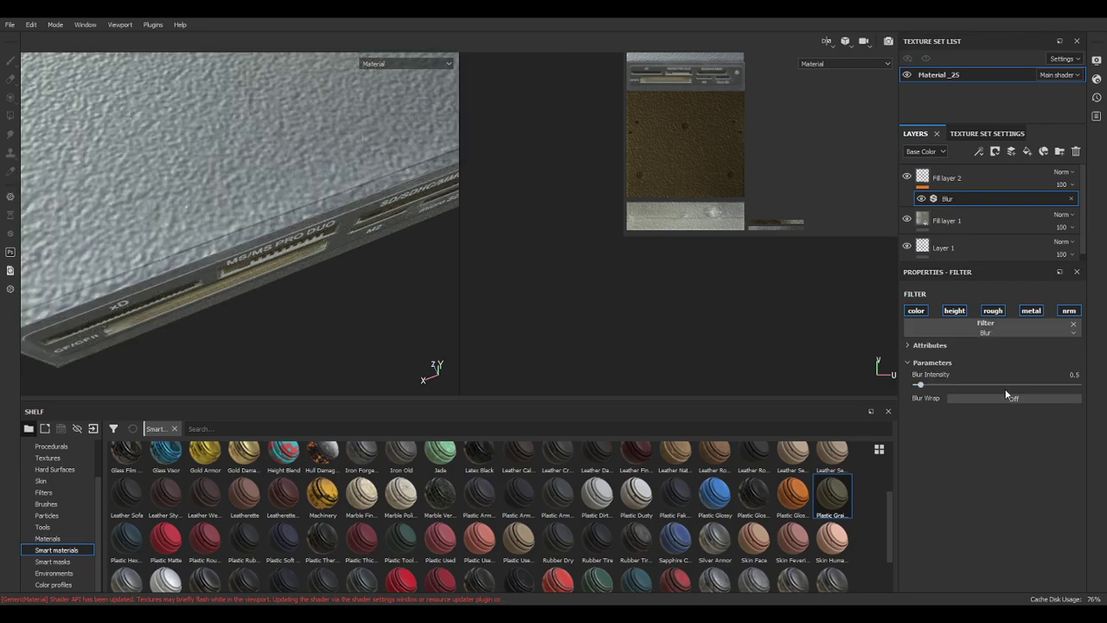
{"action": "mouse_move", "coordinate": [921, 386]}
{"action": "left_mouse_down"}
{"action": "mouse_move", "coordinate": [980, 390]}
{"action": "mouse_move", "coordinate": [919, 388]}
{"action": "left_mouse_up"}
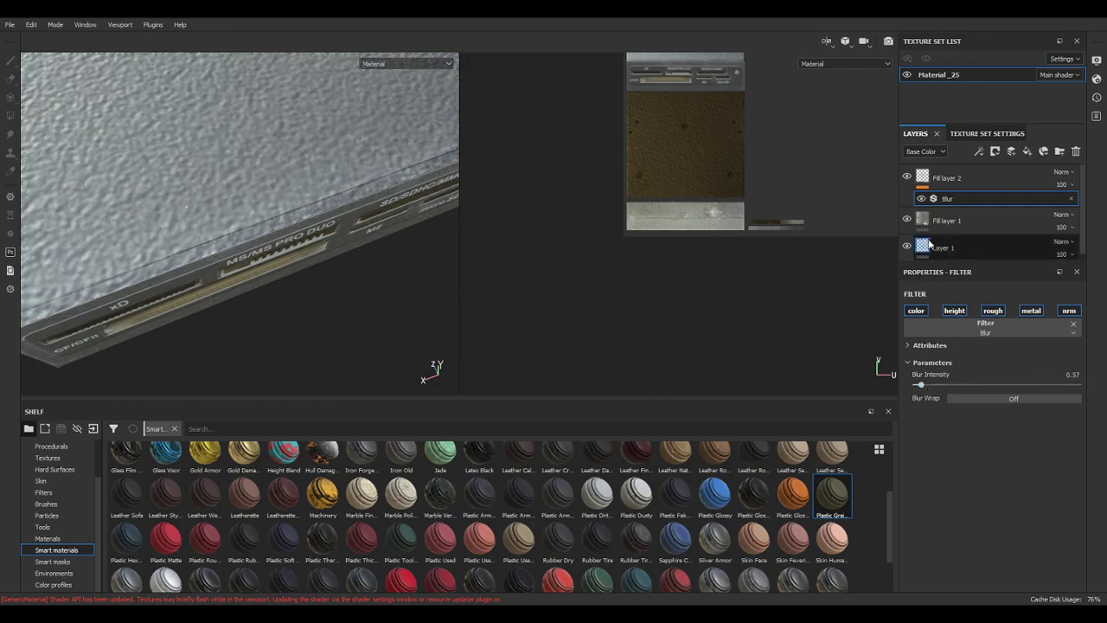
Set Fill layer 2's UV scale to 6.33 and its height noise to balance 0.4 and contrast 0.07.
{"action": "left_click", "coordinate": [932, 178]}
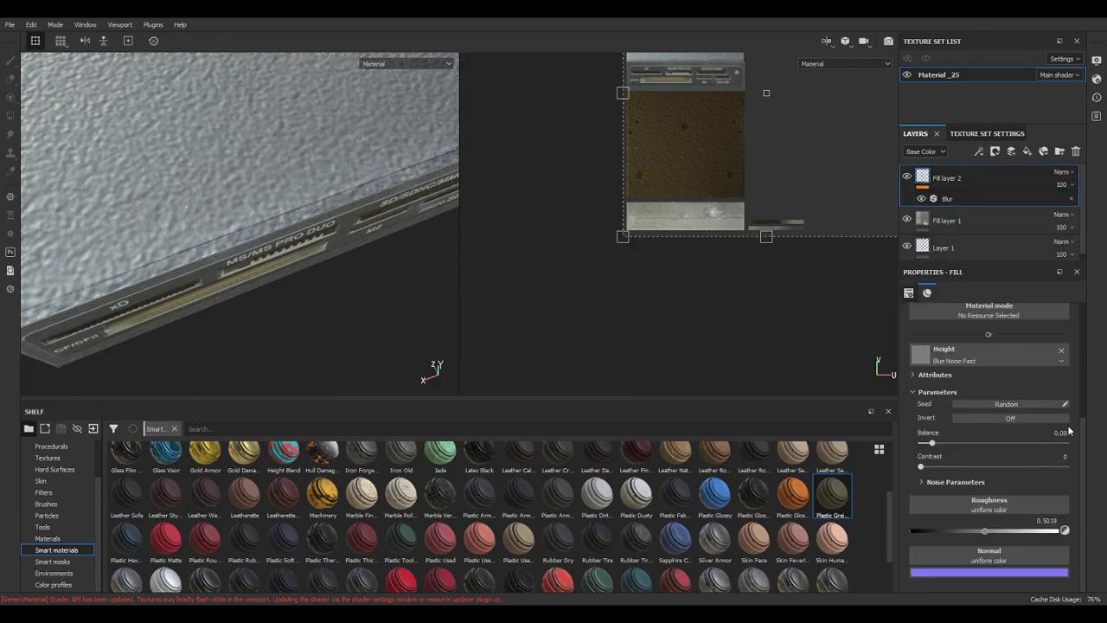
{"action": "scroll", "coordinate": [995, 381], "scroll_direction": "up", "scroll_amount": 5}
{"action": "left_click_drag", "start_coordinate": [976, 398], "coordinate": [979, 399]}
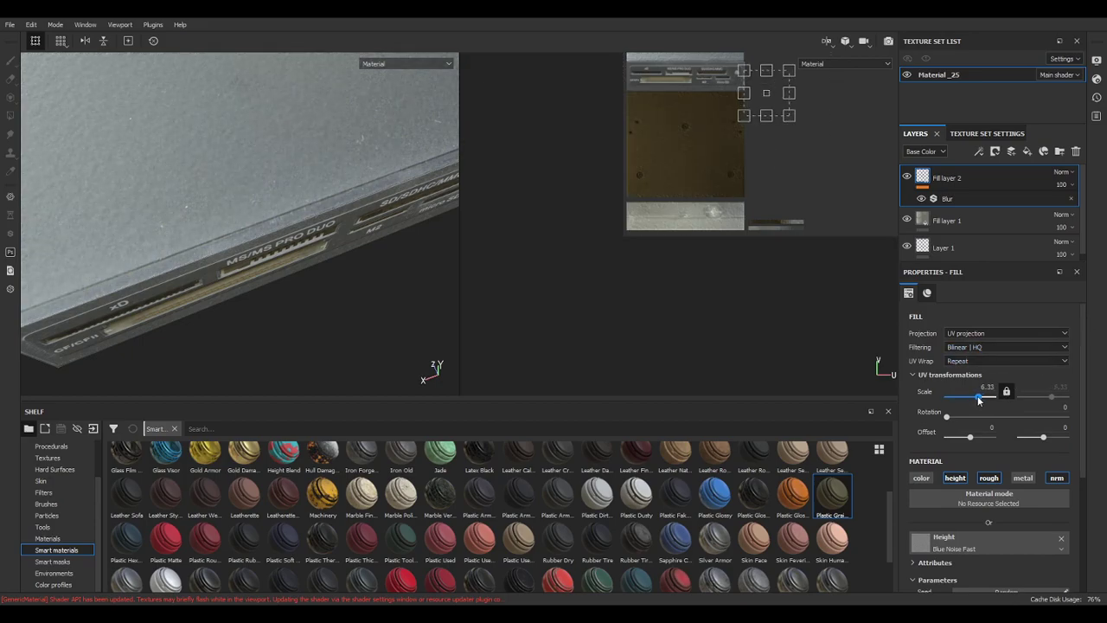
{"action": "left_click", "coordinate": [957, 200]}
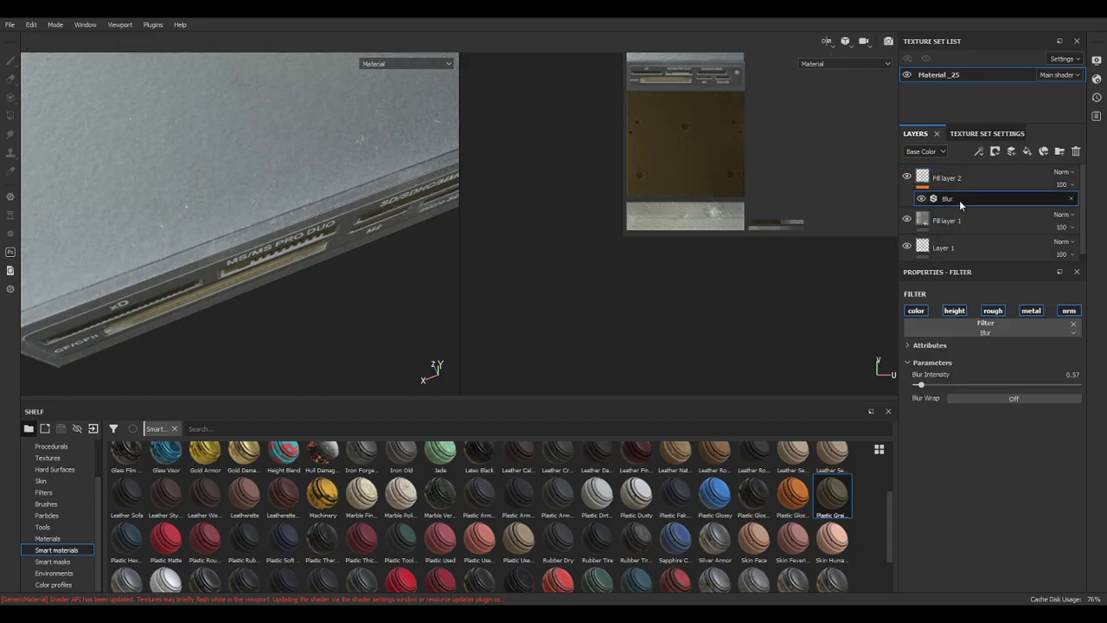
{"action": "left_click", "coordinate": [960, 179]}
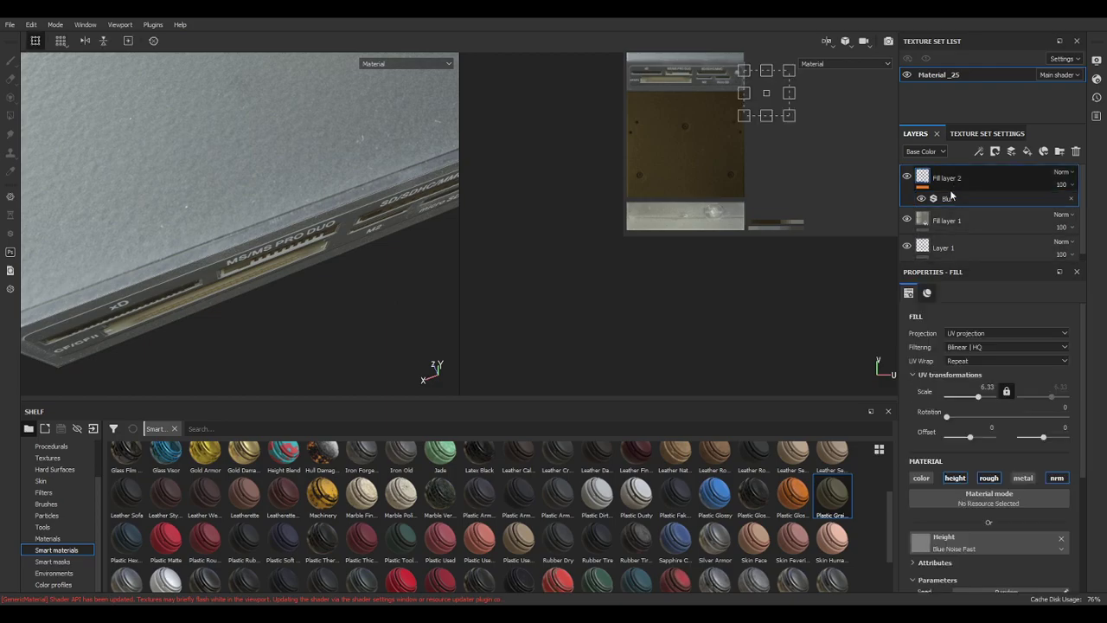
{"action": "scroll", "coordinate": [1085, 455], "scroll_direction": "down", "scroll_amount": 3}
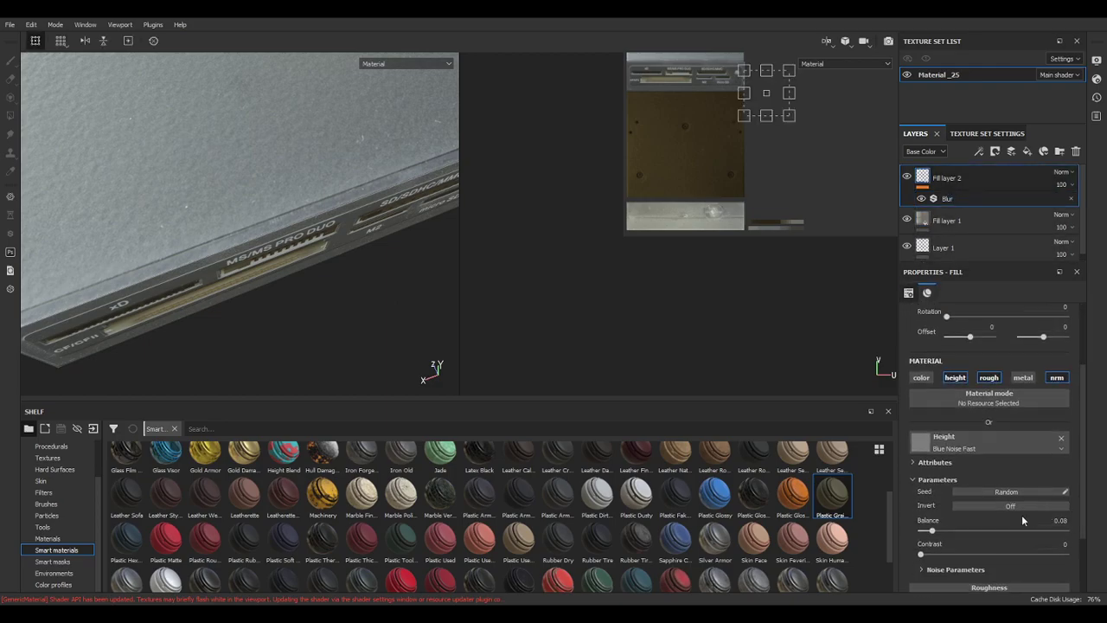
{"action": "left_click_drag", "start_coordinate": [934, 534], "coordinate": [990, 537]}
Set the Blur filter's intensity to 0.11 and Fill layer 2's UV scale to 13.15, then check the grain on the model.
{"action": "left_click", "coordinate": [946, 199]}
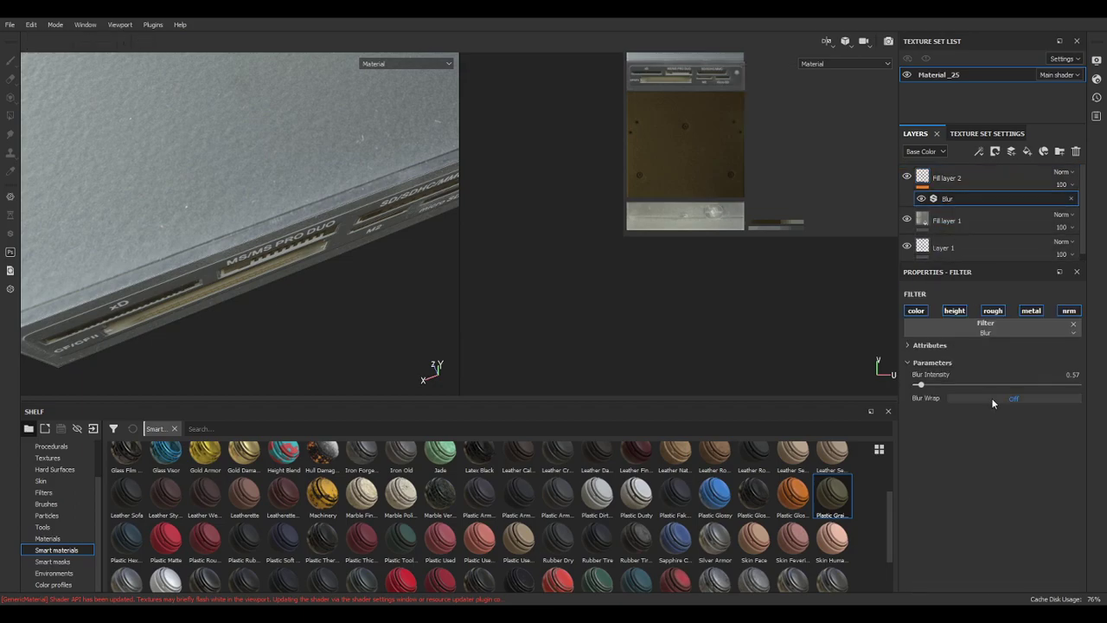
{"action": "left_click_drag", "start_coordinate": [923, 388], "coordinate": [920, 388]}
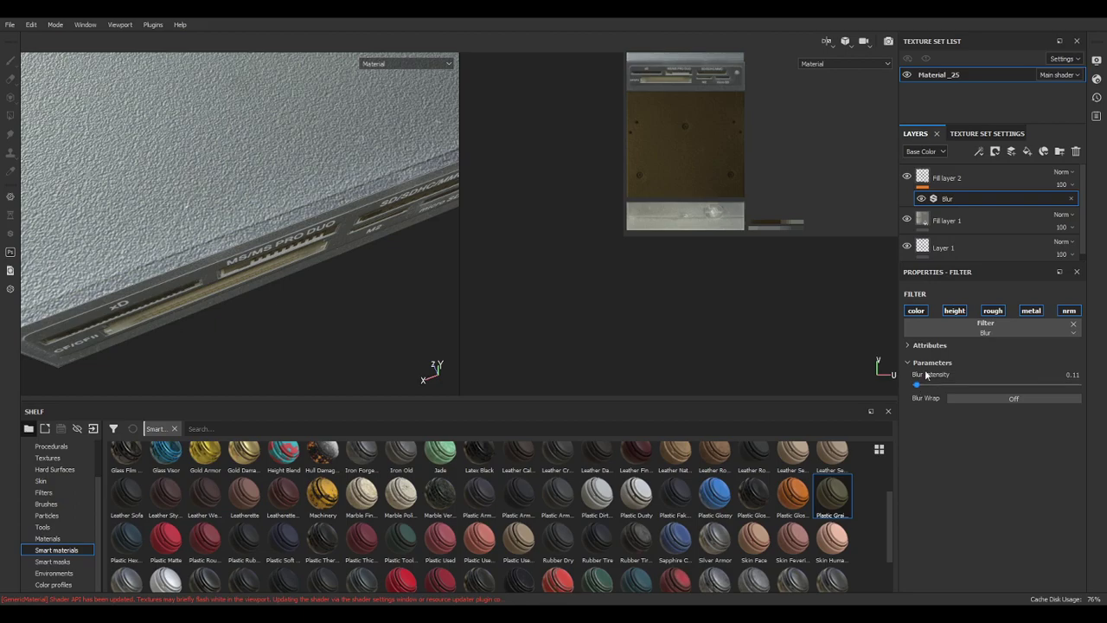
{"action": "left_click", "coordinate": [943, 179]}
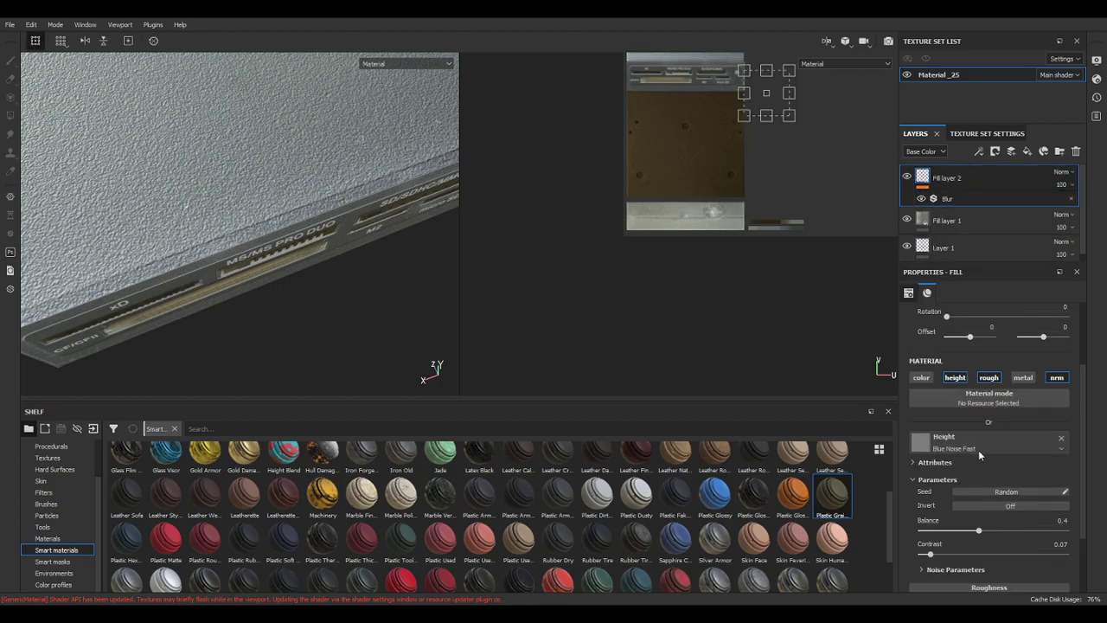
{"action": "scroll", "coordinate": [977, 424], "scroll_direction": "up", "scroll_amount": 2}
{"action": "left_click_drag", "start_coordinate": [976, 399], "coordinate": [981, 400]}
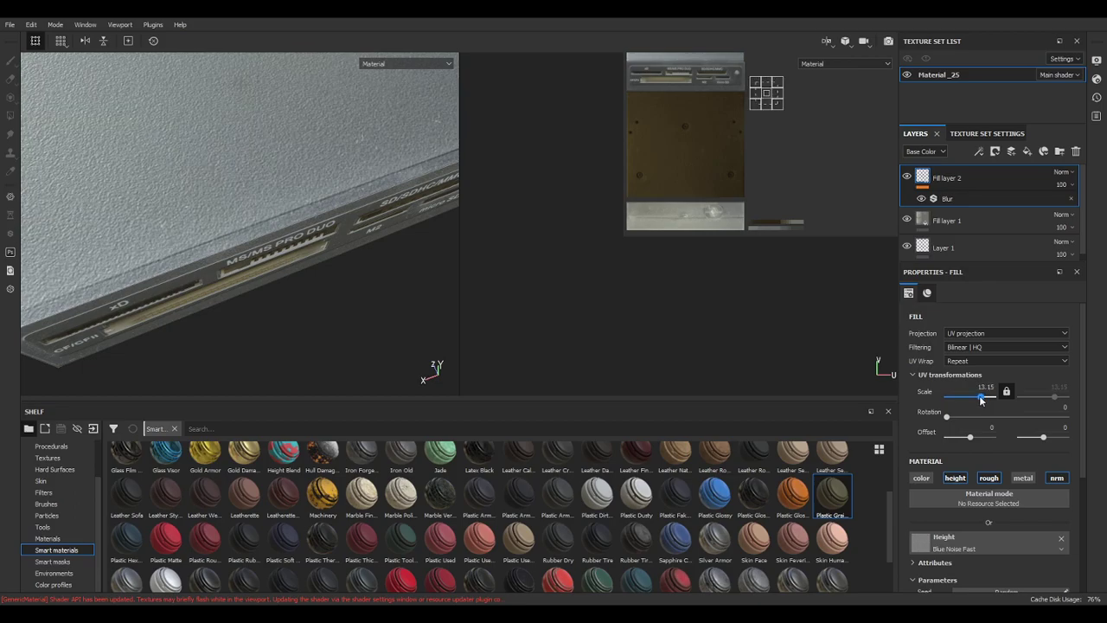
{"action": "scroll", "coordinate": [183, 246], "scroll_direction": "down", "scroll_amount": 3}
{"action": "left_click_drag", "start_coordinate": [281, 249], "coordinate": [223, 245], "text": "alt"}
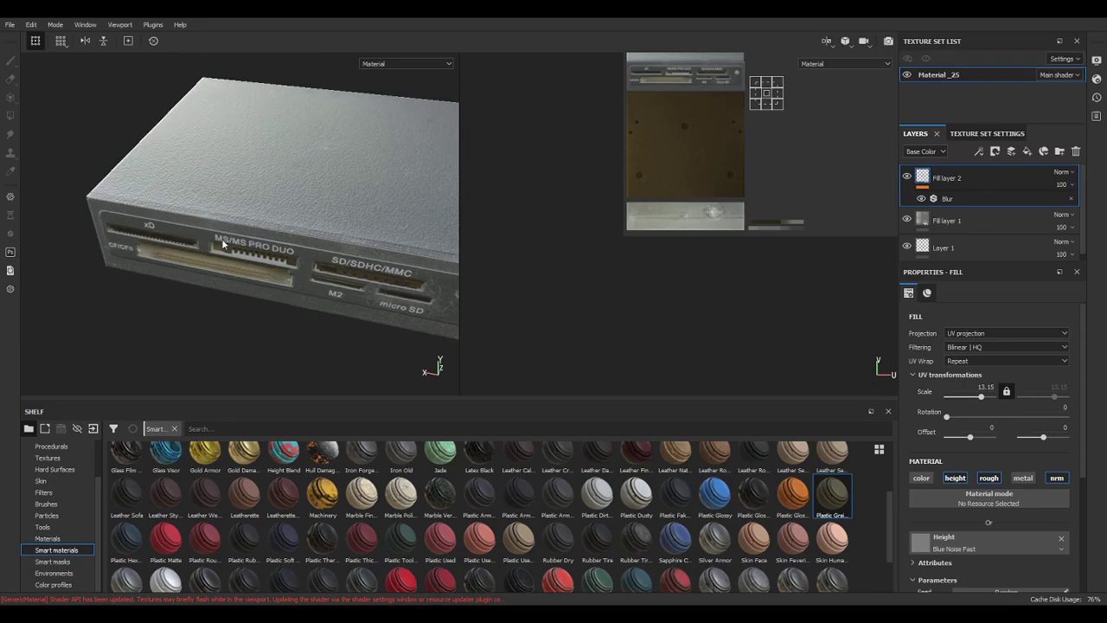
{"action": "scroll", "coordinate": [229, 216], "scroll_direction": "up", "scroll_amount": 6}
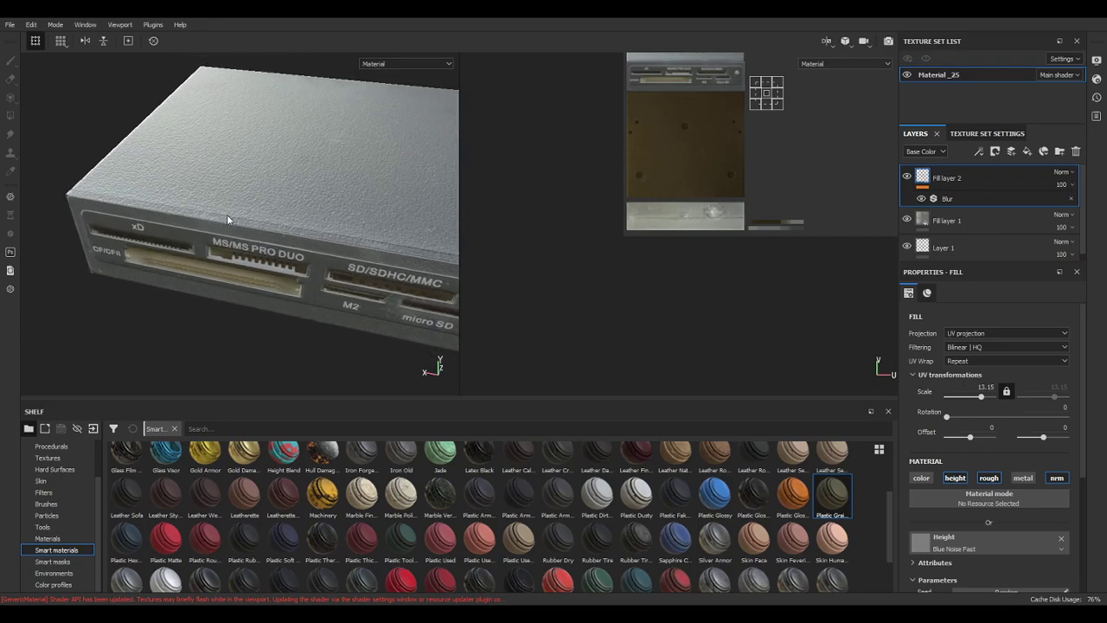
{"action": "scroll", "coordinate": [230, 219], "scroll_direction": "down", "scroll_amount": 3}
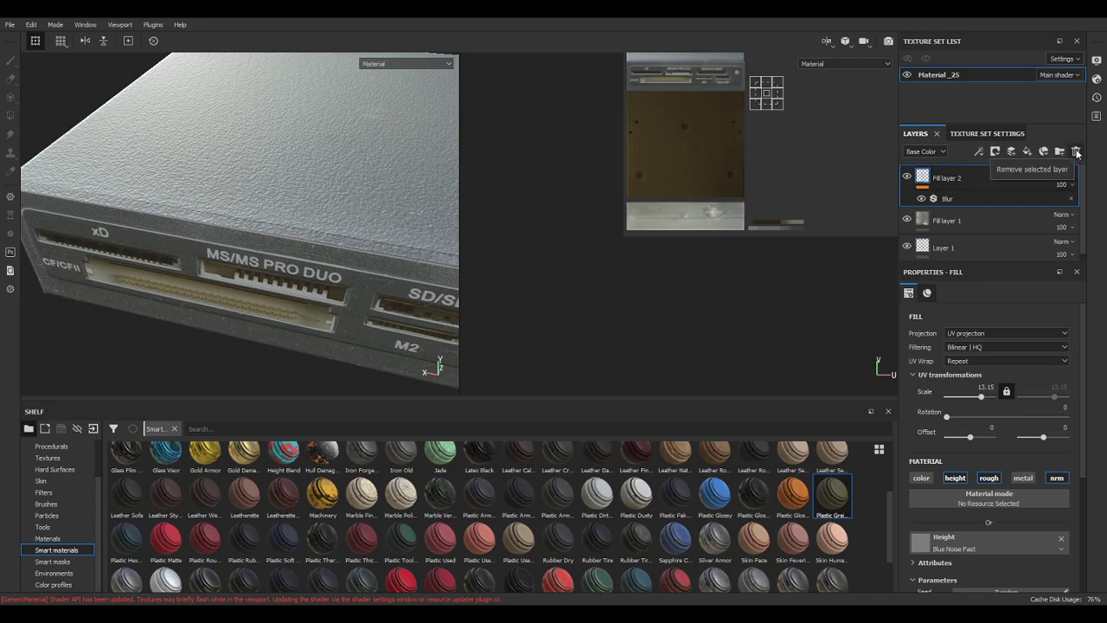
Disable Fill layer 2's height channel and assign the Blue Noise Fast texture to its roughness channel.
{"action": "left_click", "coordinate": [956, 478]}
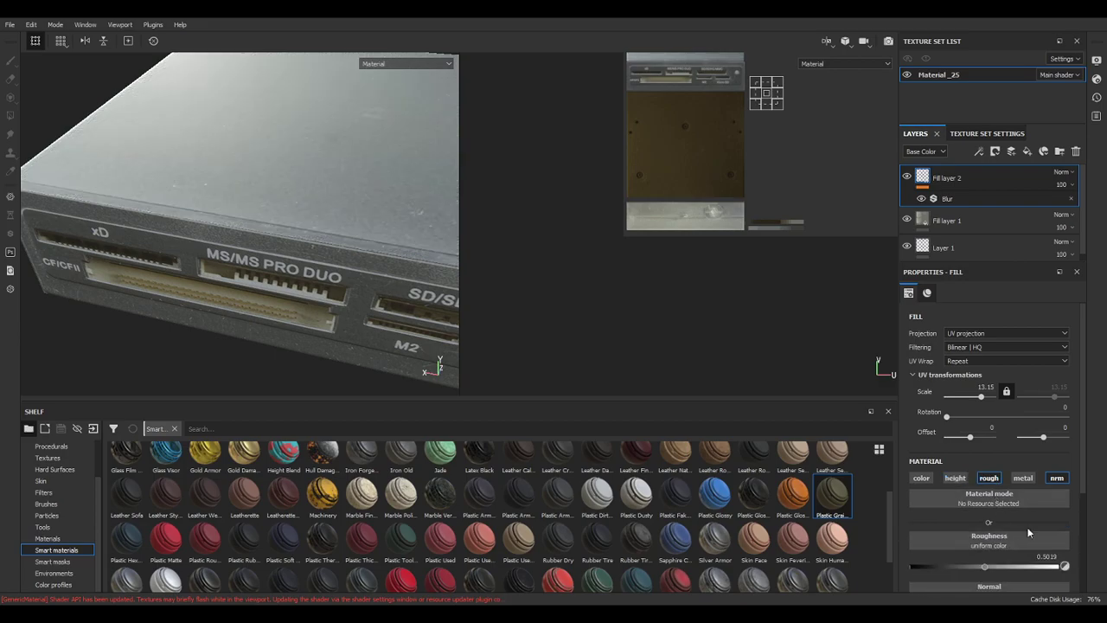
{"action": "left_click", "coordinate": [1001, 541]}
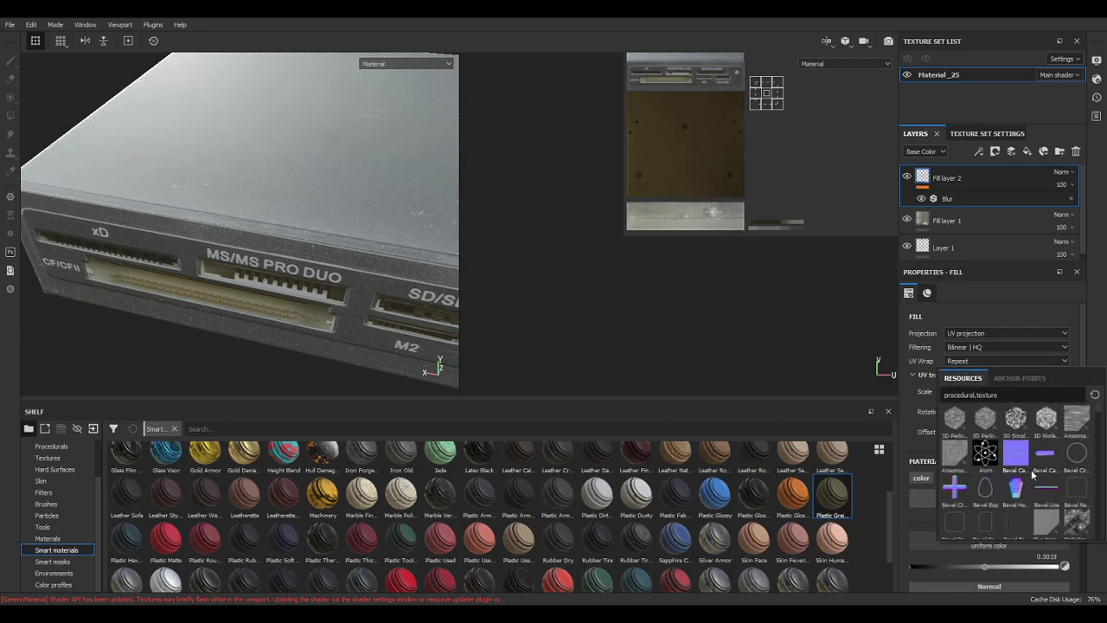
{"action": "scroll", "coordinate": [1073, 459], "scroll_direction": "down", "scroll_amount": 3}
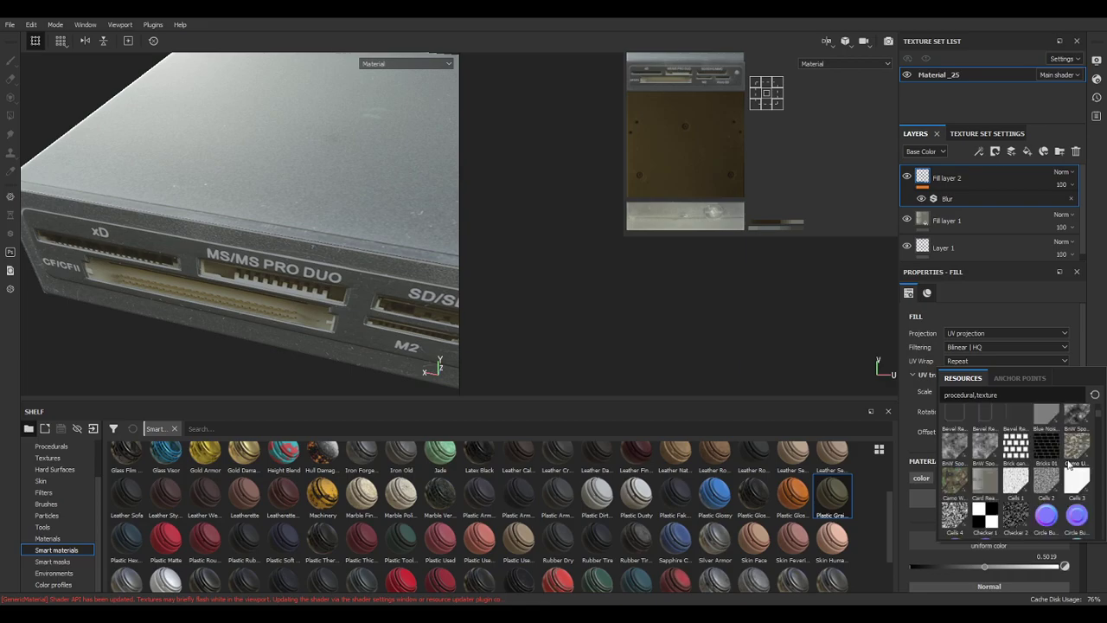
{"action": "left_click", "coordinate": [1047, 420]}
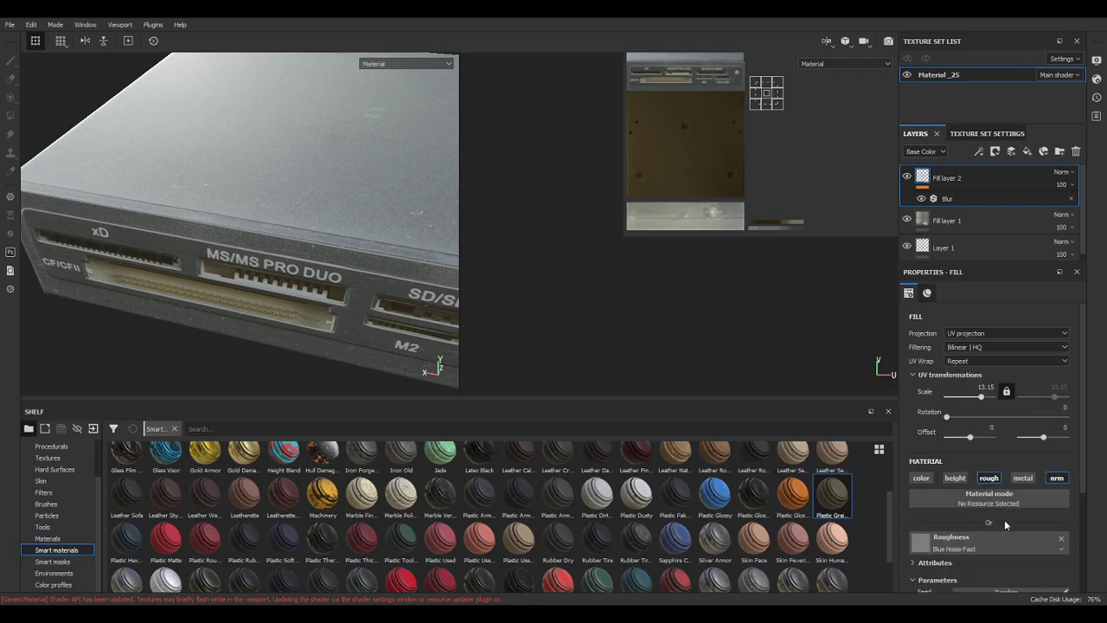
Set the roughness noise balance to 0.57 after trying 0.82, and remove the Blur filter from Fill layer 2.
{"action": "scroll", "coordinate": [1004, 510], "scroll_direction": "down", "scroll_amount": 2}
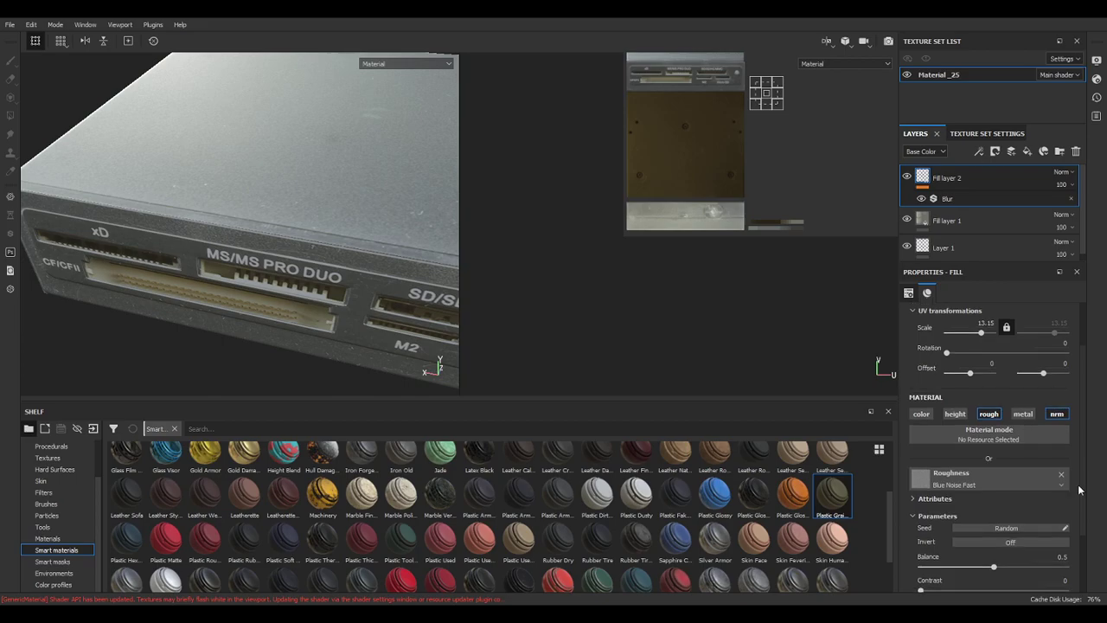
{"action": "left_click_drag", "start_coordinate": [997, 555], "coordinate": [1028, 564]}
{"action": "left_click_drag", "start_coordinate": [304, 284], "coordinate": [219, 253], "text": "alt"}
{"action": "mouse_move", "coordinate": [218, 253]}
{"action": "right_mouse_down", "text": "shift"}
{"action": "mouse_move", "coordinate": [289, 245]}
{"action": "mouse_move", "coordinate": [234, 252]}
{"action": "right_mouse_up", "text": "shift"}
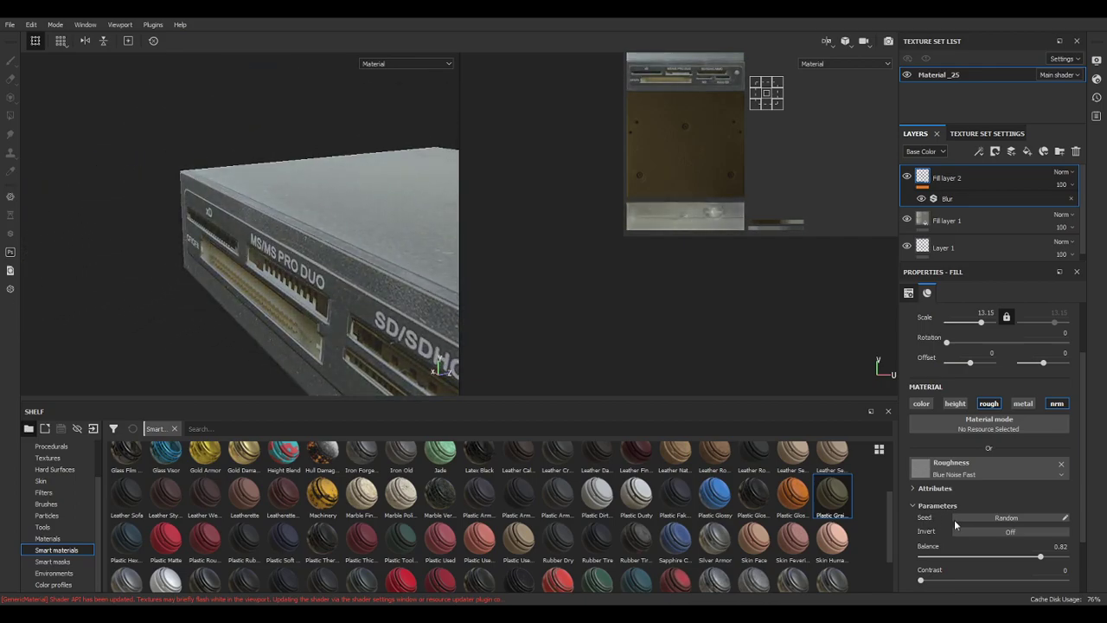
{"action": "left_click", "coordinate": [1004, 557]}
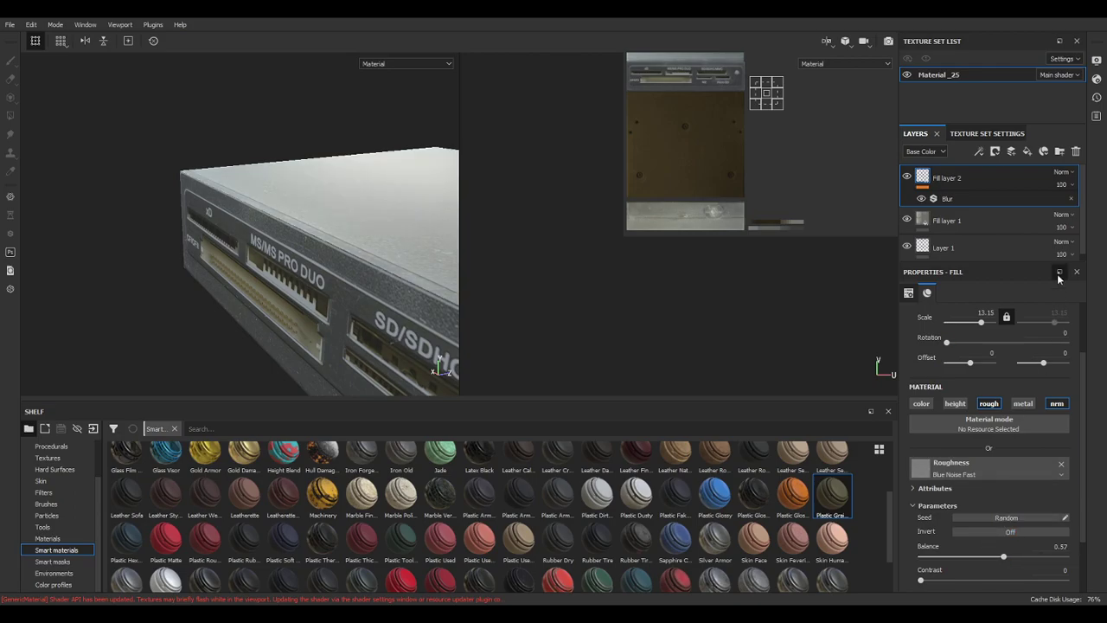
{"action": "left_click", "coordinate": [1070, 199]}
{"action": "left_click_drag", "start_coordinate": [365, 254], "coordinate": [286, 269], "text": "alt"}
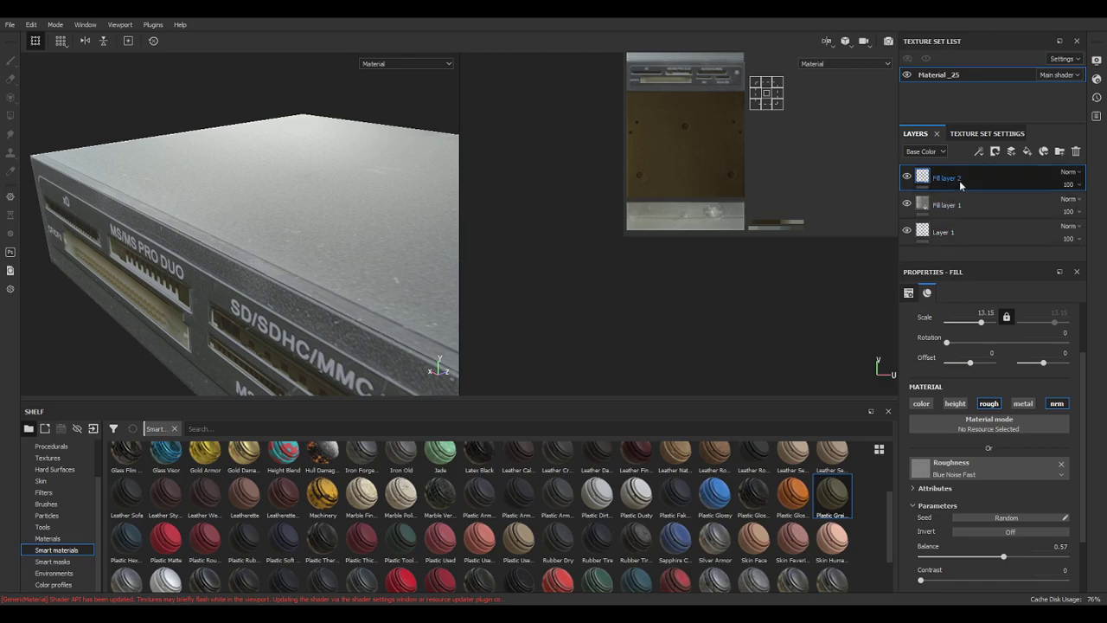
Invert Fill layer 2's roughness noise, set its balance to 0.54 and contrast to 1, and inspect the model's surface.
{"action": "left_click", "coordinate": [1001, 533]}
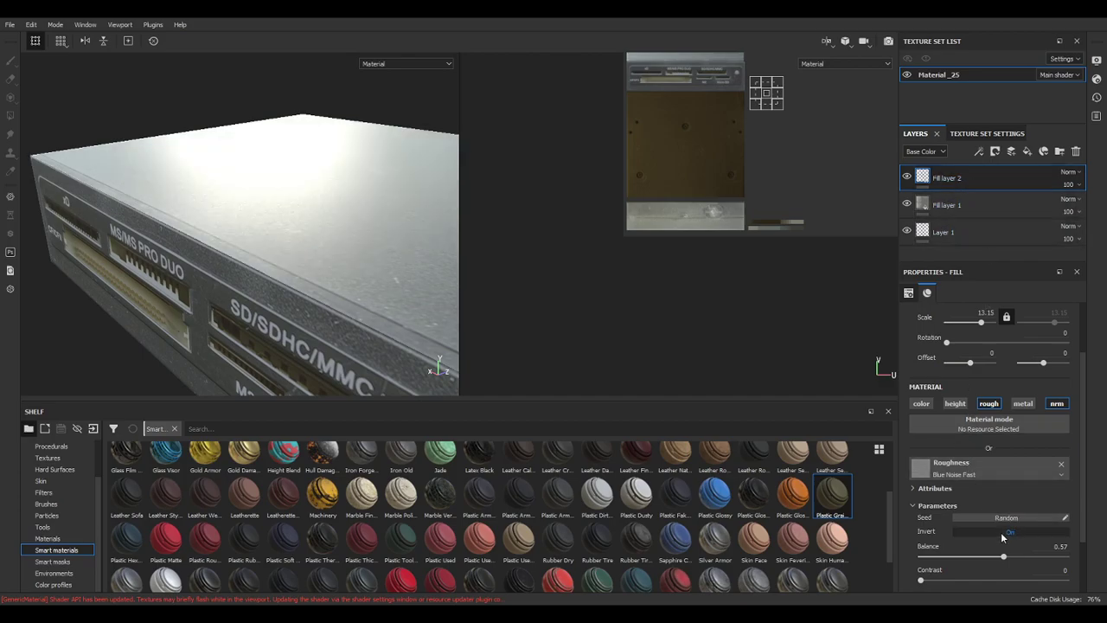
{"action": "mouse_move", "coordinate": [1003, 551]}
{"action": "left_mouse_down"}
{"action": "mouse_move", "coordinate": [1033, 558]}
{"action": "mouse_move", "coordinate": [989, 559]}
{"action": "mouse_move", "coordinate": [1001, 562]}
{"action": "left_mouse_up"}
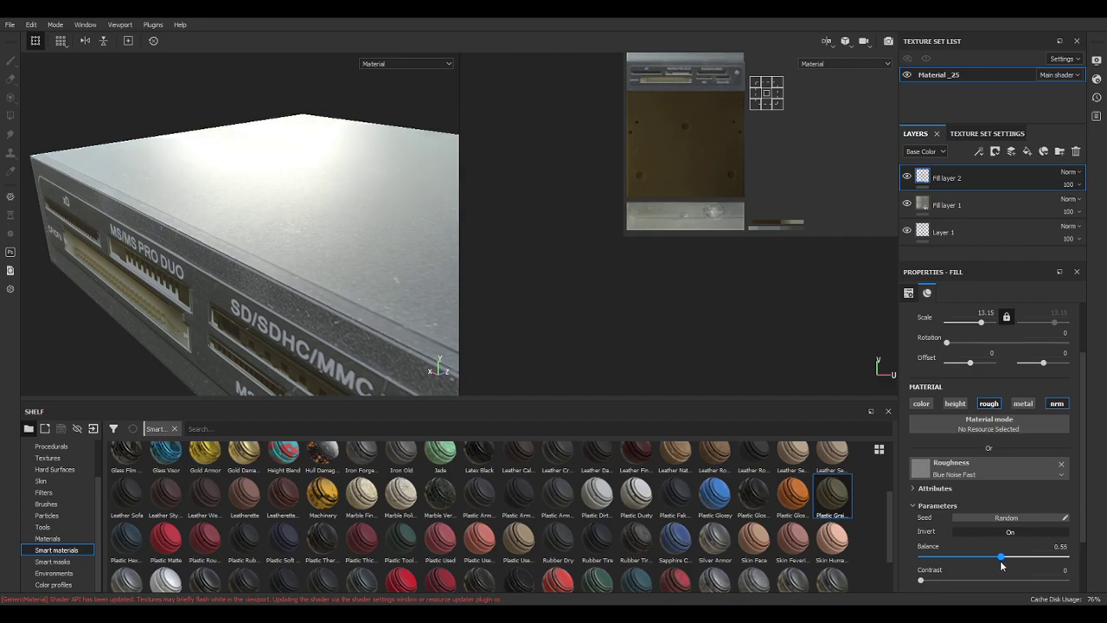
{"action": "left_click_drag", "start_coordinate": [922, 580], "coordinate": [970, 585]}
{"action": "left_click_drag", "start_coordinate": [1067, 589], "coordinate": [1071, 589]}
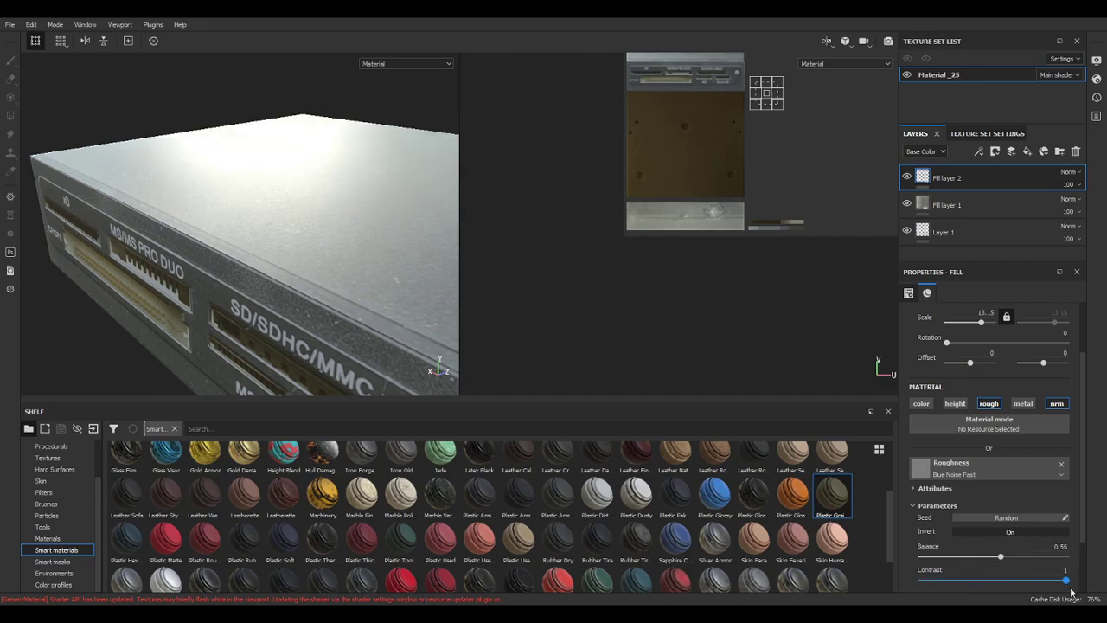
{"action": "mouse_move", "coordinate": [1001, 556]}
{"action": "left_mouse_down"}
{"action": "mouse_move", "coordinate": [1030, 560]}
{"action": "mouse_move", "coordinate": [1000, 559]}
{"action": "left_mouse_up"}
{"action": "left_click_drag", "start_coordinate": [377, 251], "coordinate": [476, 208], "text": "alt"}
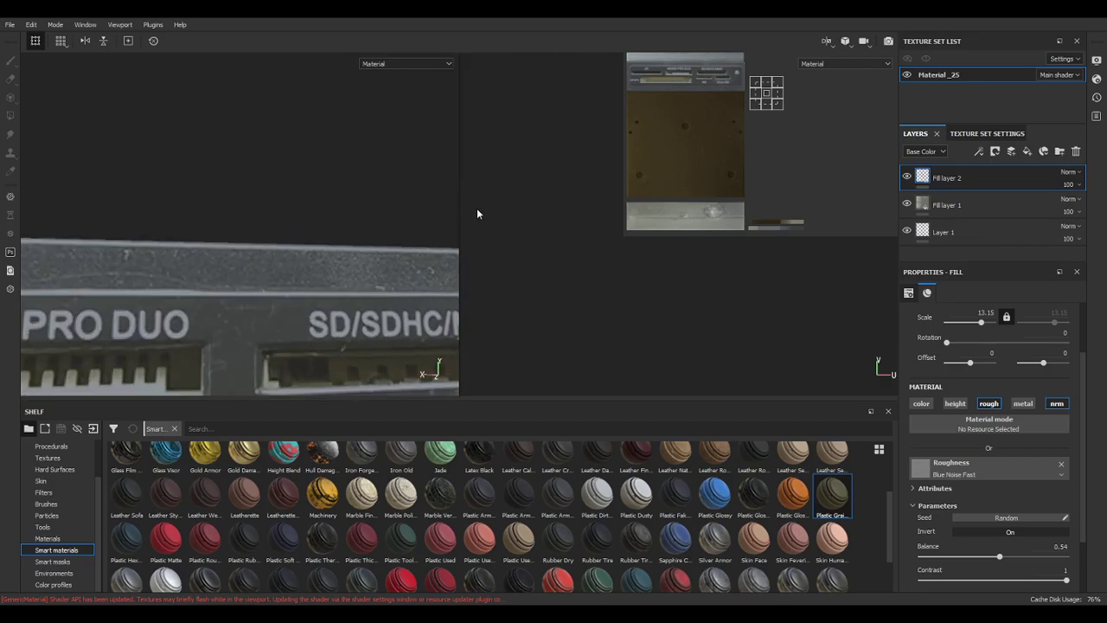
{"action": "scroll", "coordinate": [308, 296], "scroll_direction": "down", "scroll_amount": 3}
Add a new fill layer above Fill layer 2 with only the height channel enabled and a height of 0.3930.
{"action": "left_click_drag", "start_coordinate": [308, 299], "coordinate": [257, 230], "text": "alt"}
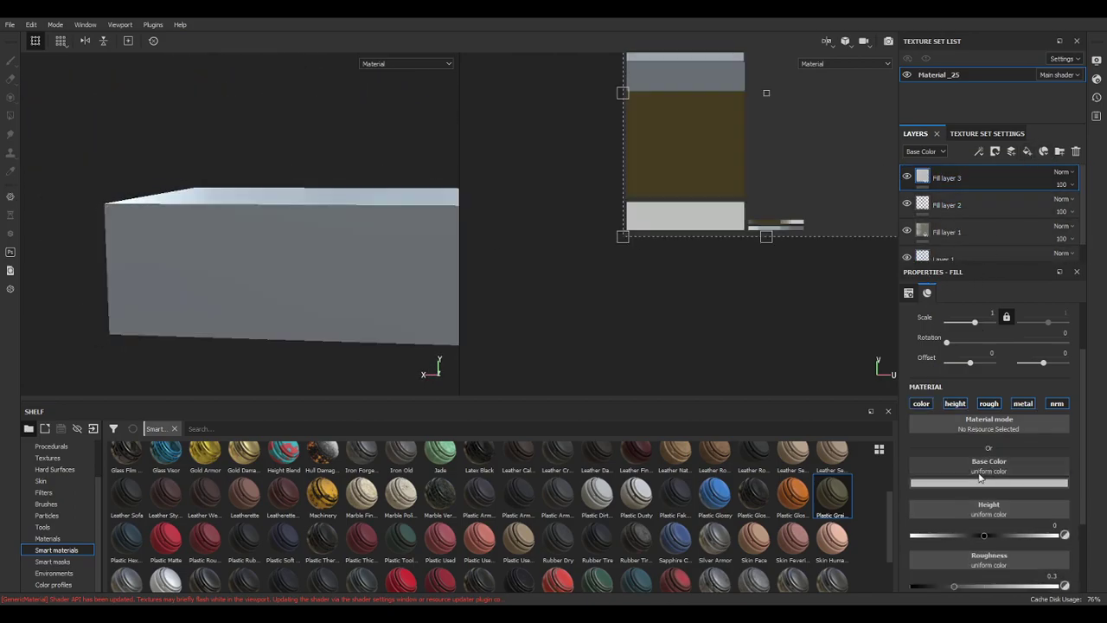
{"action": "left_click", "coordinate": [922, 404]}
{"action": "left_click", "coordinate": [988, 404]}
{"action": "left_click", "coordinate": [1021, 404]}
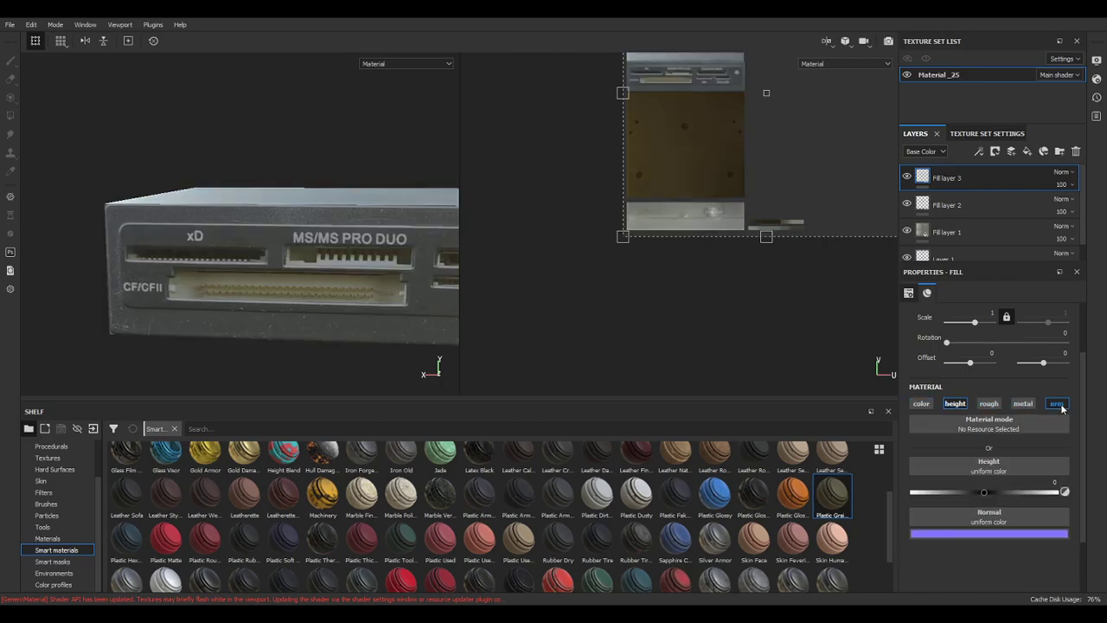
{"action": "left_click", "coordinate": [1056, 404]}
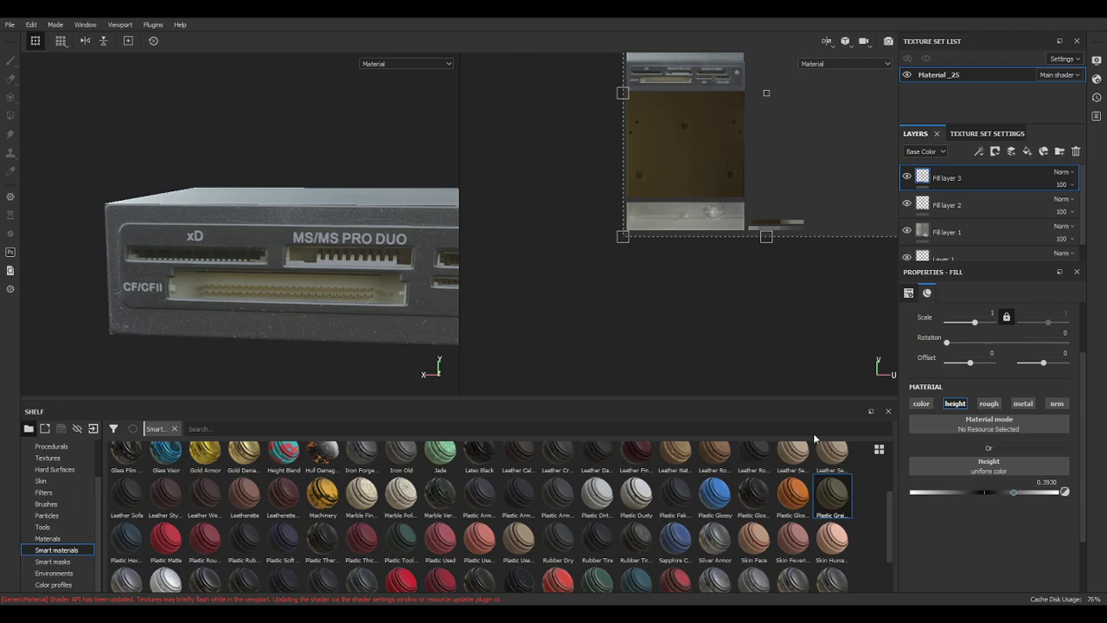
Add a black mask to Fill layer 3 and frame the card reader's front face in the 2D view.
{"action": "middle_click_drag", "start_coordinate": [370, 293], "coordinate": [298, 284]}
{"action": "right_click", "coordinate": [998, 176]}
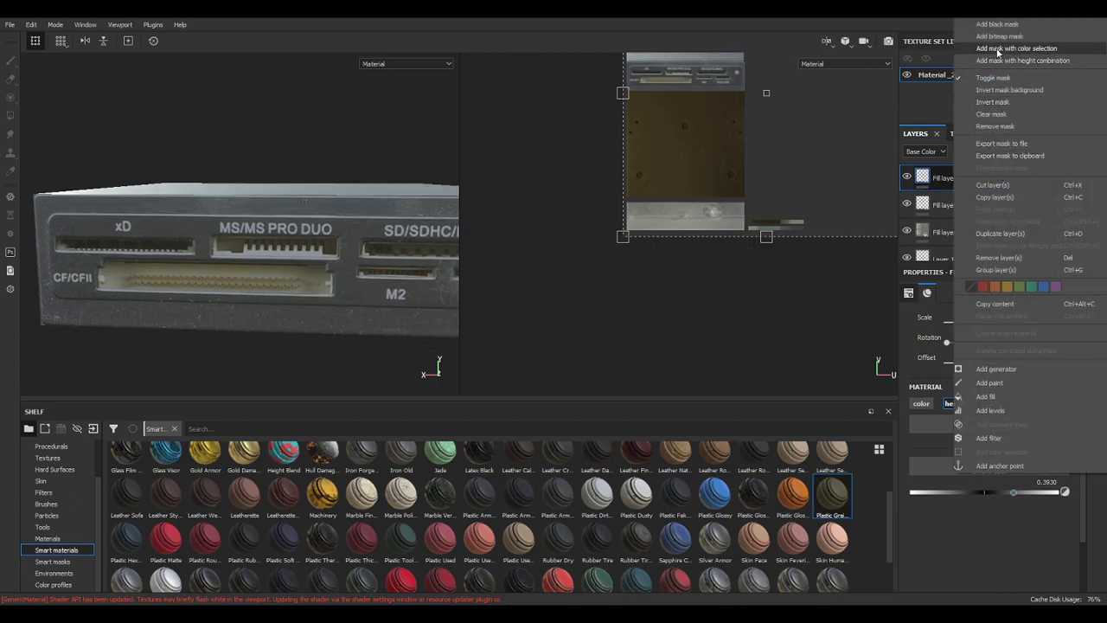
{"action": "left_click", "coordinate": [998, 26]}
{"action": "scroll", "coordinate": [687, 246], "scroll_direction": "up", "scroll_amount": 6}
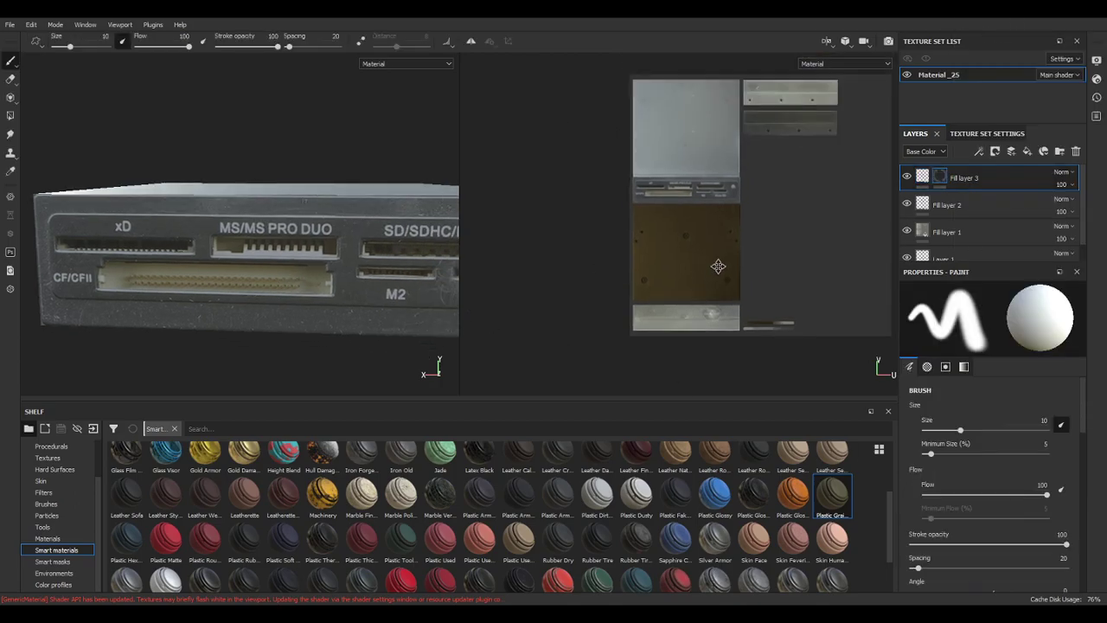
{"action": "middle_click_drag", "start_coordinate": [663, 322], "coordinate": [754, 121], "text": "alt"}
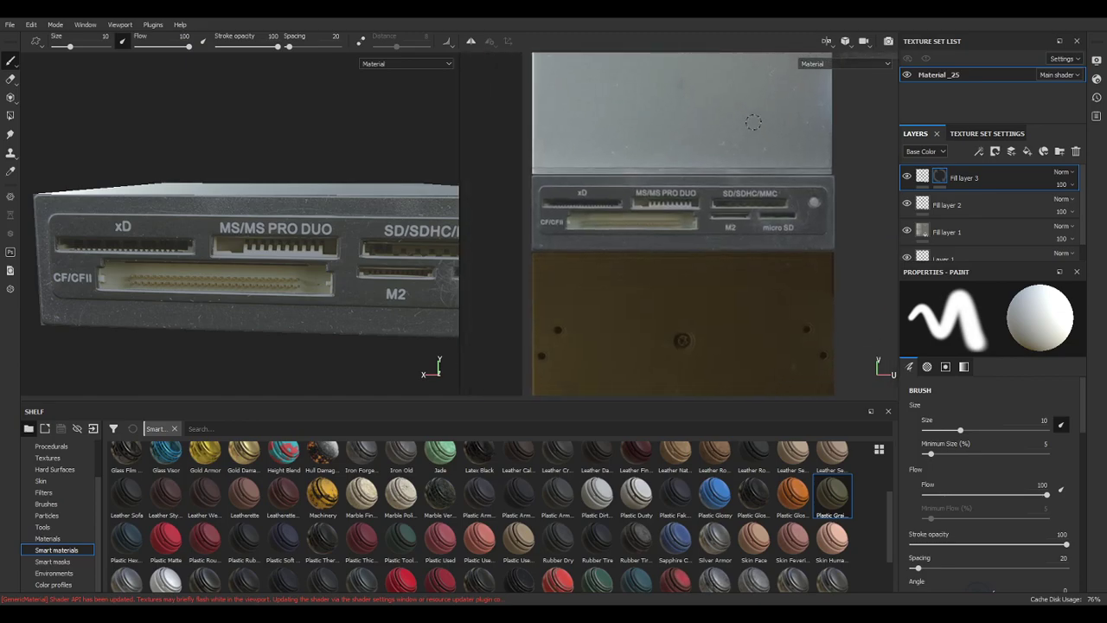
Paint a straight stroke in Fill layer 3's mask along the front panel's upper edge above the xD slot, using brush size 6.18.
{"action": "scroll", "coordinate": [590, 201], "scroll_direction": "up", "scroll_amount": 2}
{"action": "scroll", "coordinate": [536, 183], "scroll_direction": "up", "scroll_amount": 2}
{"action": "scroll", "coordinate": [536, 183], "scroll_direction": "up", "scroll_amount": 2}
{"action": "mouse_move", "coordinate": [545, 185]}
{"action": "right_mouse_down", "text": "ctrl"}
{"action": "mouse_move", "coordinate": [510, 186]}
{"action": "mouse_move", "coordinate": [542, 184]}
{"action": "right_mouse_up", "text": "ctrl"}
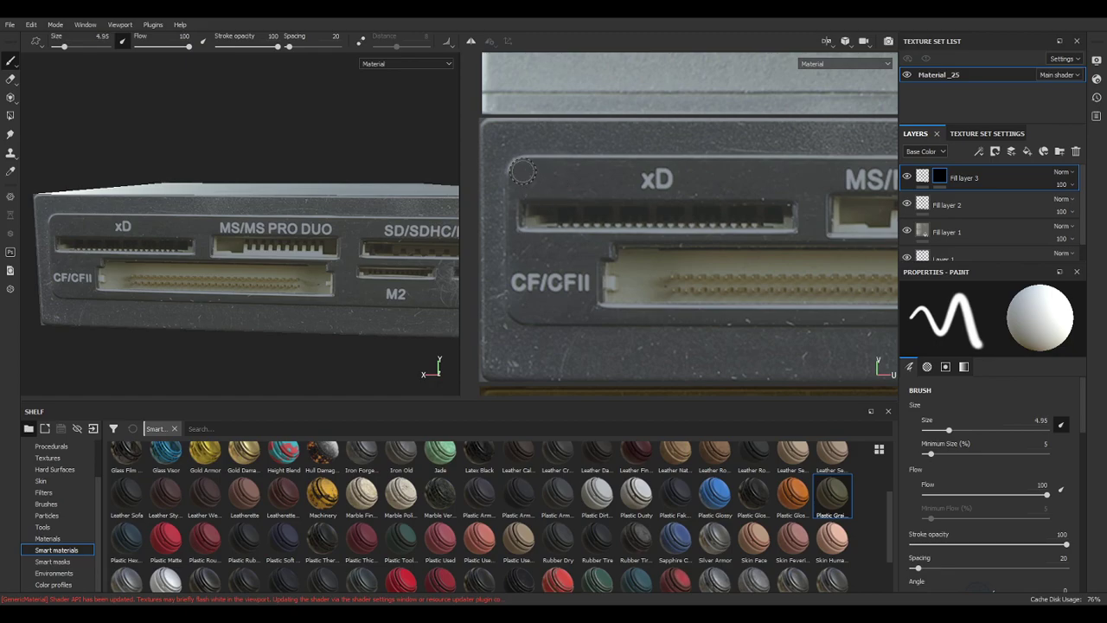
{"action": "right_click_drag", "start_coordinate": [522, 170], "coordinate": [522, 172], "text": "ctrl"}
{"action": "left_click", "coordinate": [521, 171]}
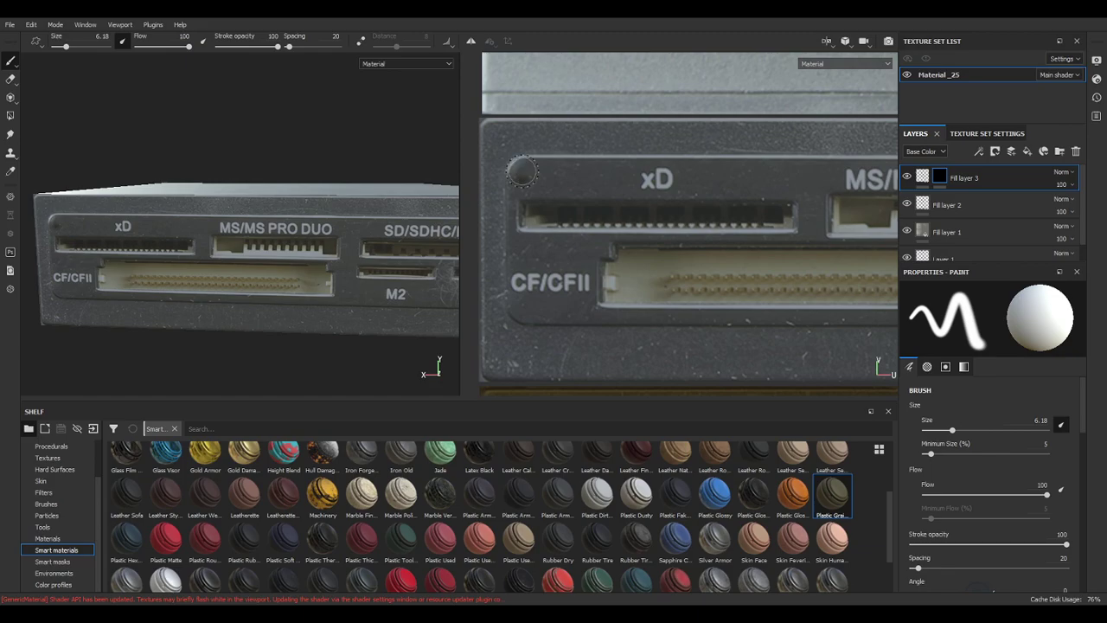
{"action": "left_click", "coordinate": [791, 170], "text": "shift"}
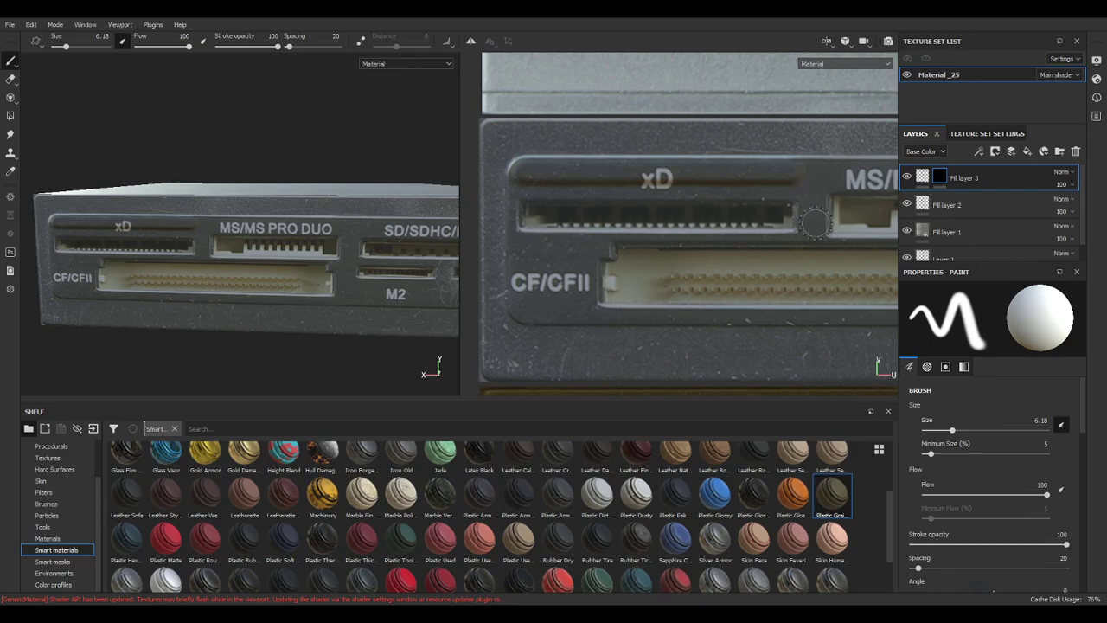
Set the brush size to 6.69 and paint straight mask strokes along the entire upper edge of the front panel to the corner beside the round button.
{"action": "middle_click_drag", "start_coordinate": [817, 224], "coordinate": [656, 214], "text": "alt"}
{"action": "scroll", "coordinate": [637, 217], "scroll_direction": "up", "scroll_amount": 1}
{"action": "scroll", "coordinate": [634, 216], "scroll_direction": "down", "scroll_amount": 3}
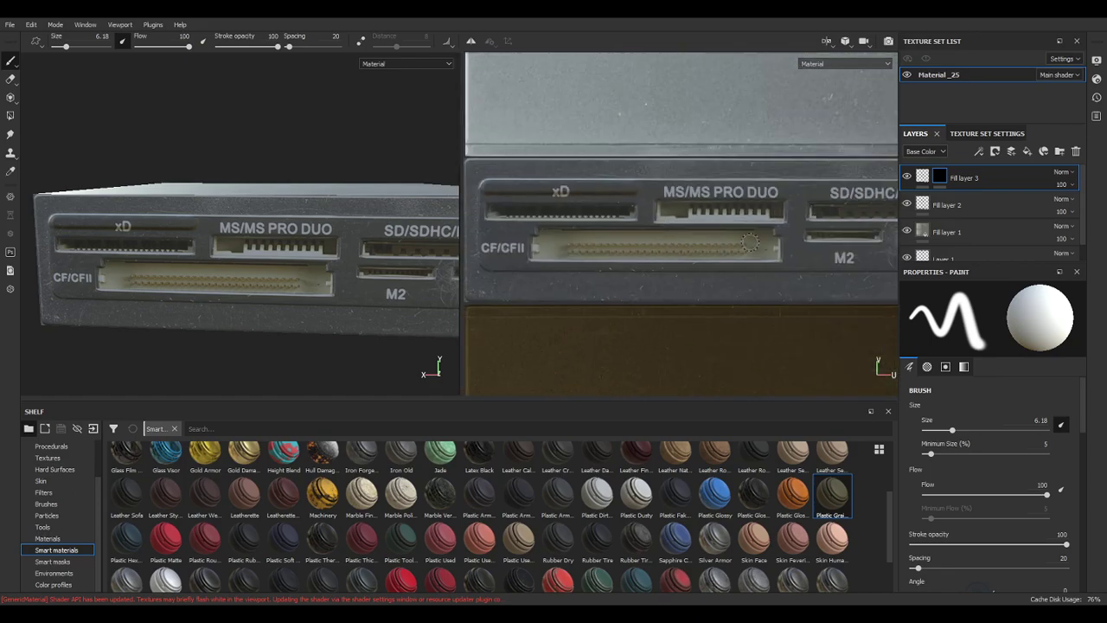
{"action": "middle_click_drag", "start_coordinate": [753, 227], "coordinate": [609, 227]}
{"action": "right_click_drag", "start_coordinate": [570, 186], "coordinate": [572, 182], "text": "ctrl"}
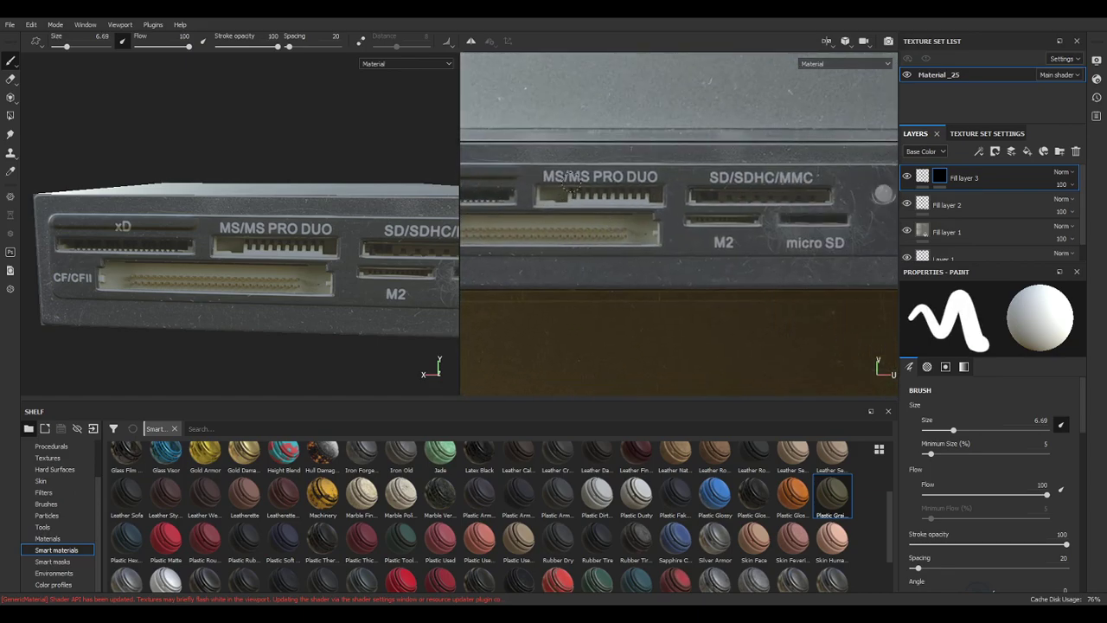
{"action": "middle_click_drag", "start_coordinate": [571, 193], "coordinate": [620, 235]}
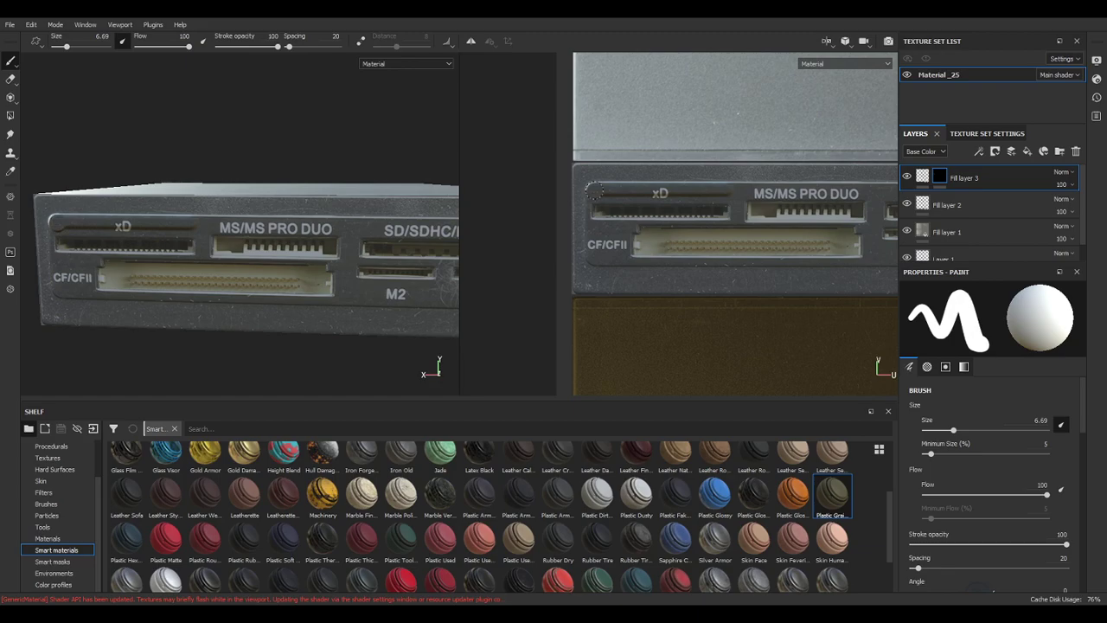
{"action": "left_click", "coordinate": [845, 185], "text": "shift"}
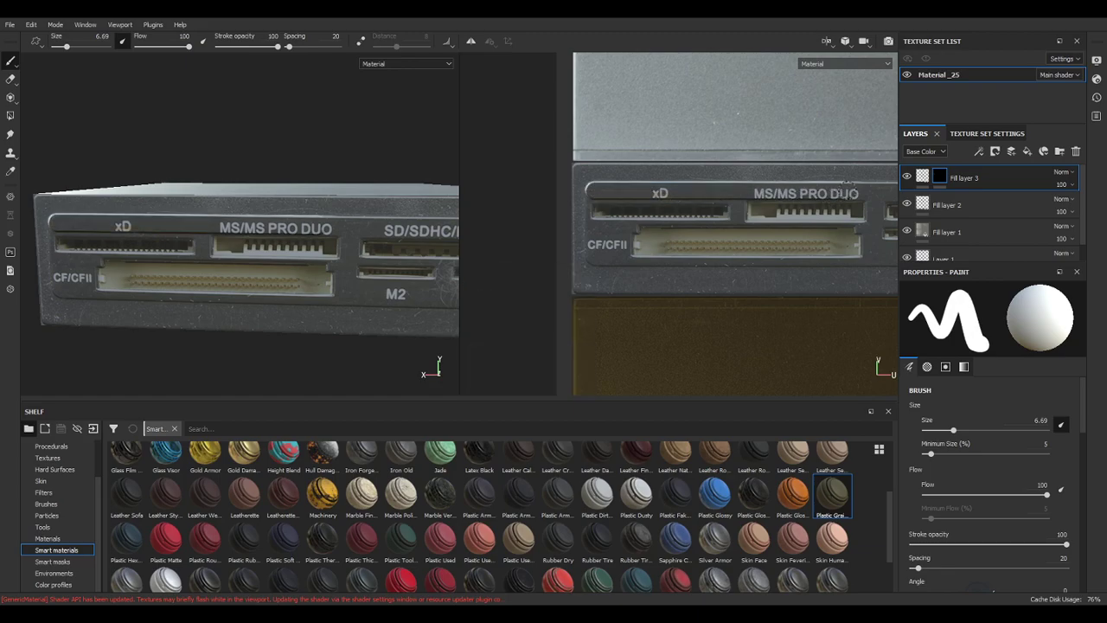
{"action": "mouse_move", "coordinate": [856, 240]}
{"action": "middle_mouse_down"}
{"action": "mouse_move", "coordinate": [660, 208]}
{"action": "mouse_move", "coordinate": [571, 223]}
{"action": "middle_mouse_up"}
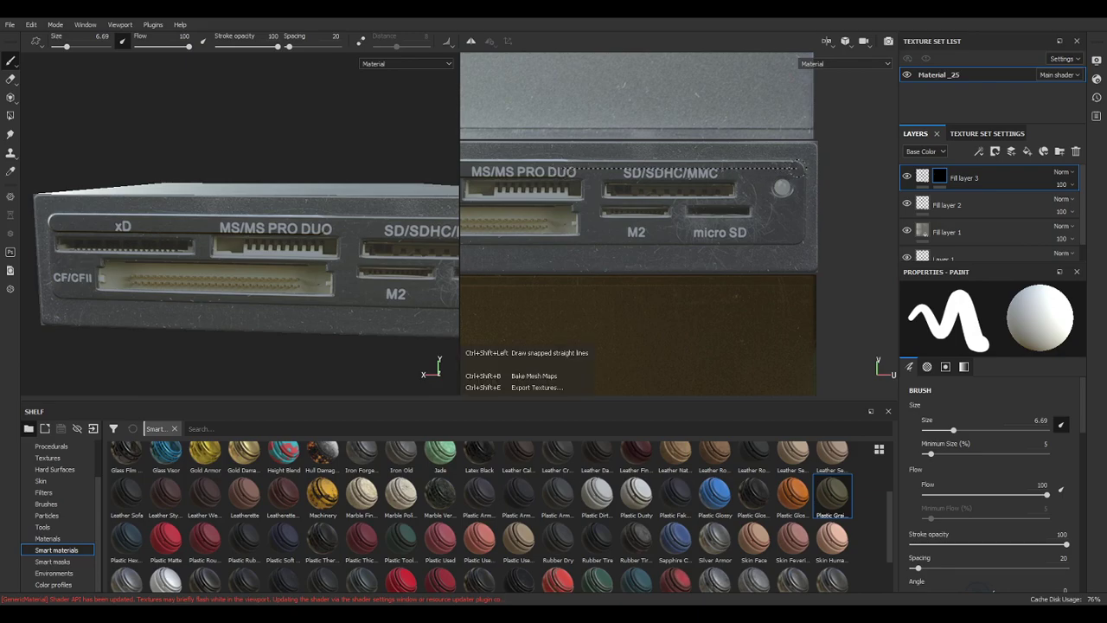
{"action": "left_click", "coordinate": [799, 170], "text": "shift"}
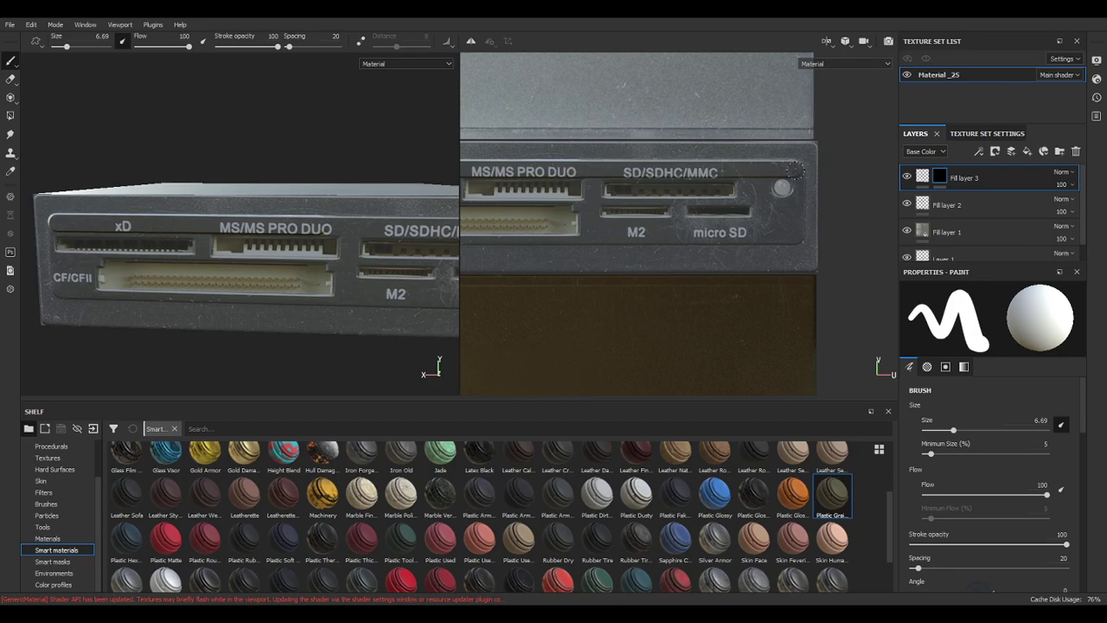
Continue the mask outline with straight strokes down the button side, along the lower edge and up the xD side of the panel.
{"action": "left_click", "coordinate": [795, 234], "text": "shift"}
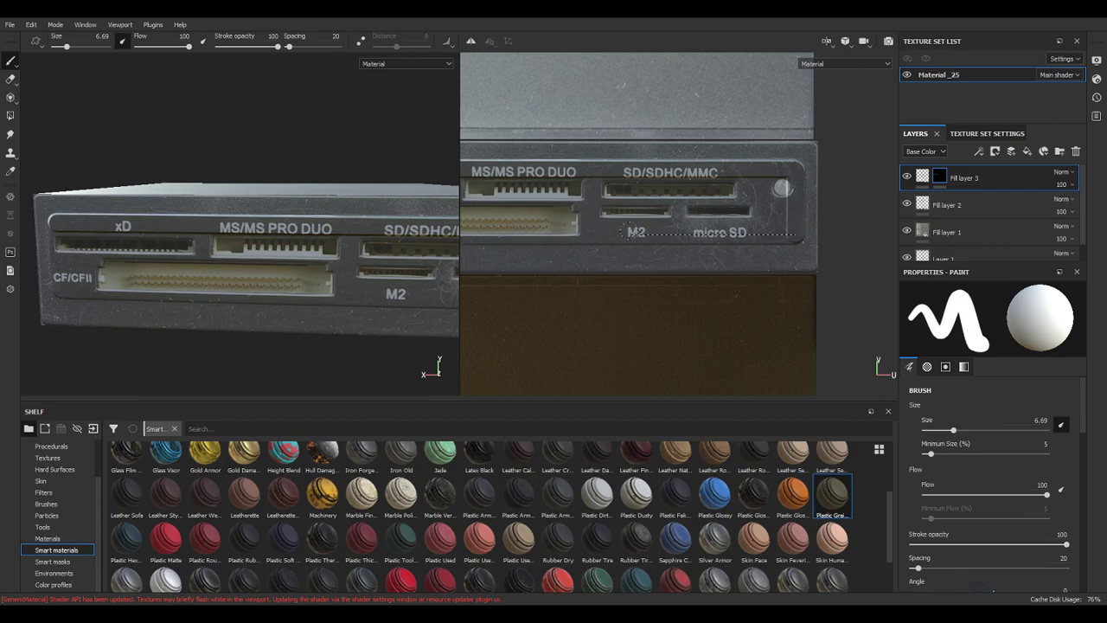
{"action": "left_click", "coordinate": [506, 235], "text": "shift"}
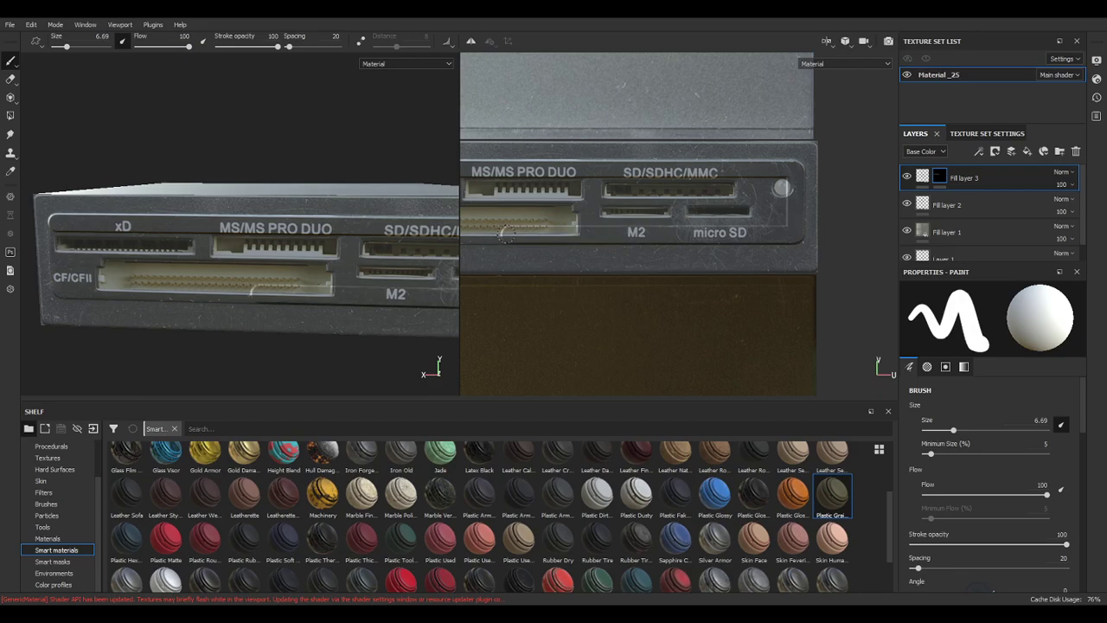
{"action": "middle_click_drag", "start_coordinate": [508, 235], "coordinate": [692, 242]}
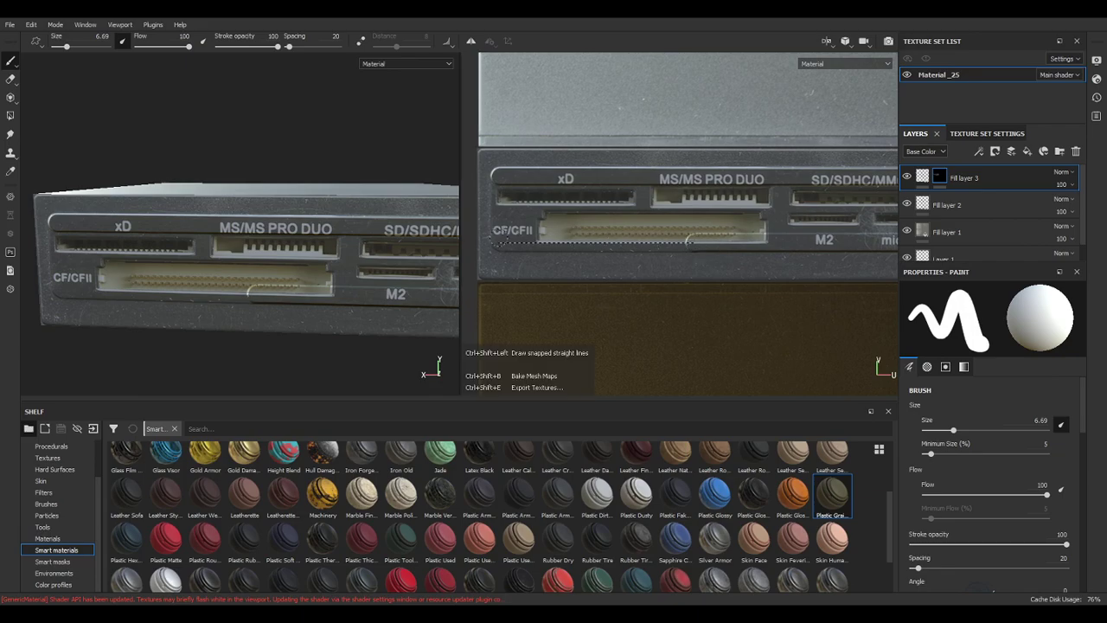
{"action": "left_click", "coordinate": [500, 243], "text": "ctrl+shift"}
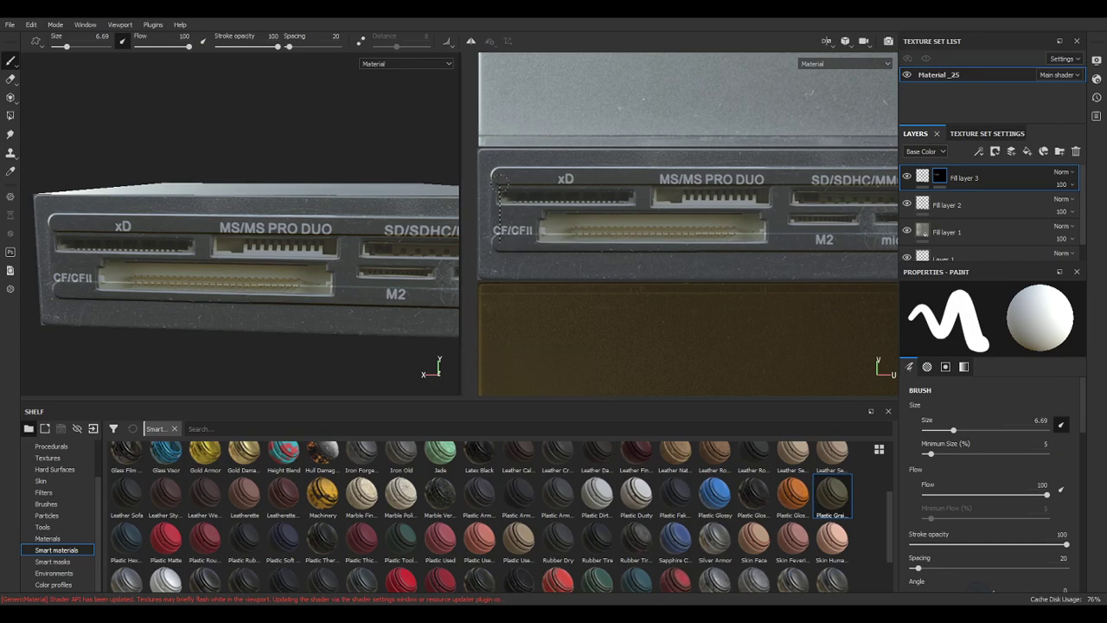
{"action": "scroll", "coordinate": [583, 216], "scroll_direction": "up", "scroll_amount": 2}
{"action": "scroll", "coordinate": [583, 216], "scroll_direction": "down", "scroll_amount": 3}
Enlarge the brush to 13 and fill the inside of the outlined front panel in the mask with straight strokes.
{"action": "right_click_drag", "start_coordinate": [561, 224], "coordinate": [596, 224], "text": "ctrl"}
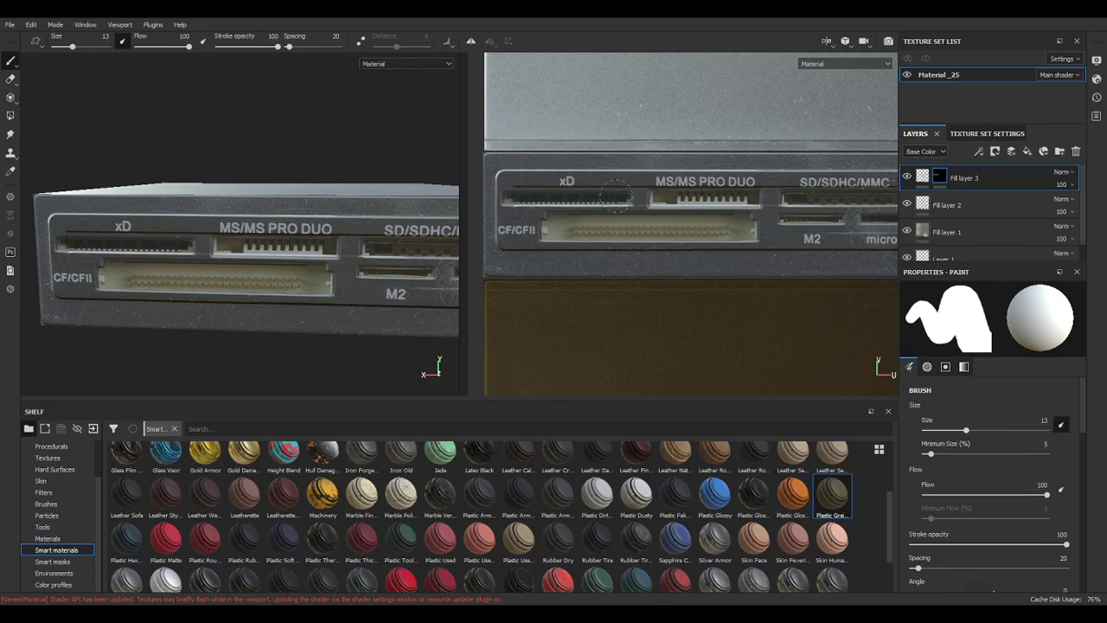
{"action": "left_click", "coordinate": [791, 201], "text": "shift"}
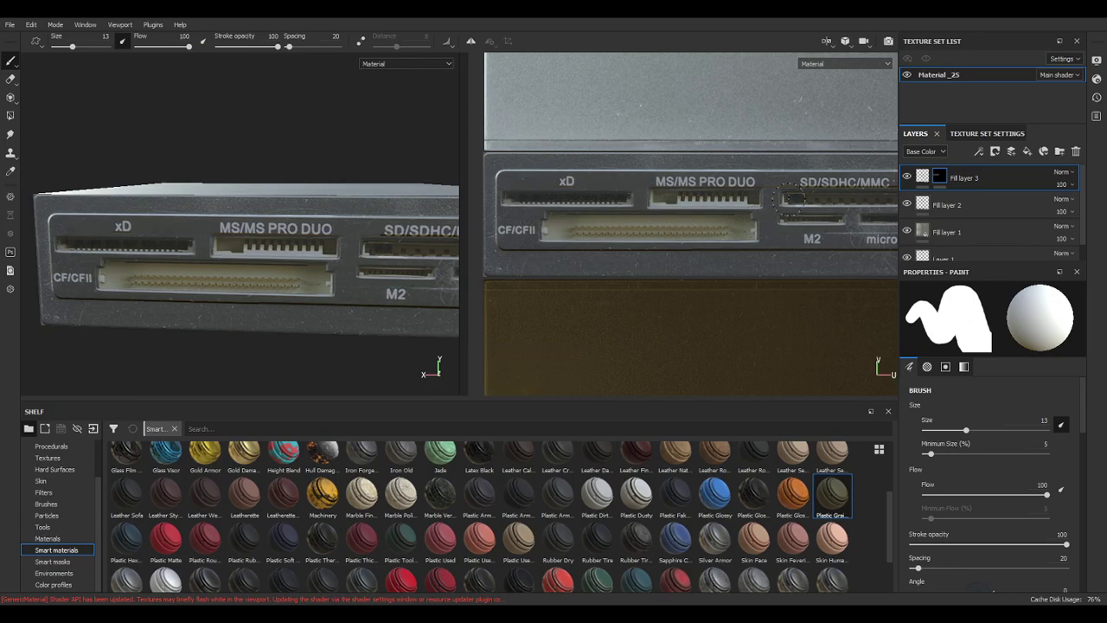
{"action": "middle_click_drag", "start_coordinate": [806, 244], "coordinate": [638, 216]}
{"action": "left_click", "coordinate": [778, 186], "text": "shift"}
{"action": "left_click", "coordinate": [778, 186], "text": "shift"}
{"action": "mouse_move", "coordinate": [349, 320]}
{"action": "left_mouse_down", "text": "alt"}
{"action": "mouse_move", "coordinate": [415, 301]}
{"action": "mouse_move", "coordinate": [339, 303]}
{"action": "left_mouse_up", "text": "alt"}
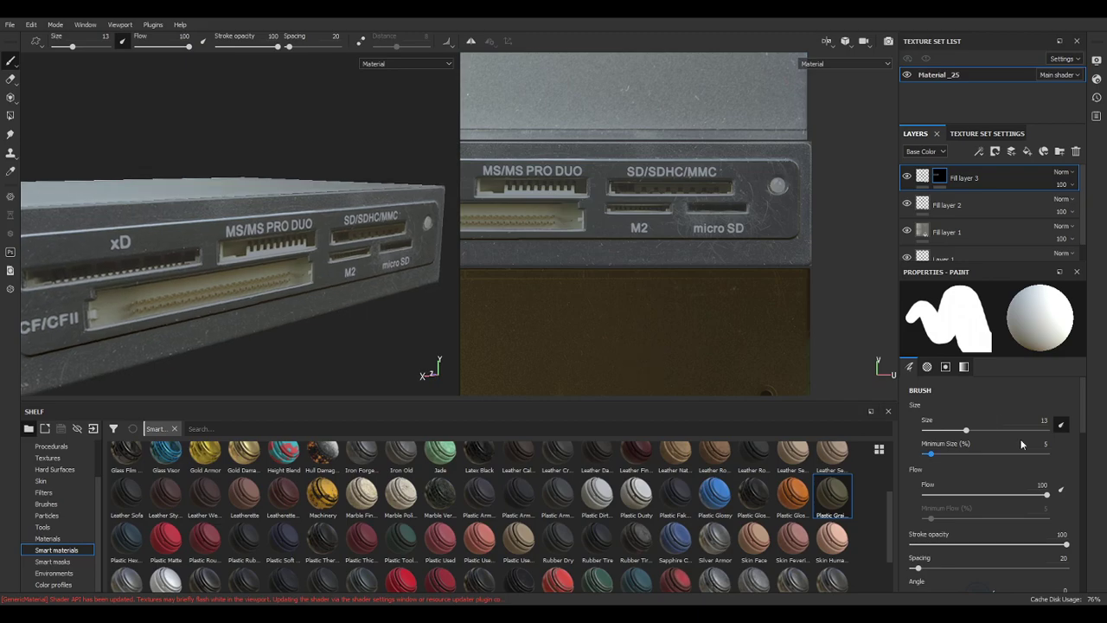
Set the height of Fill layer 3 to 0.9533.
{"action": "left_click", "coordinate": [922, 177]}
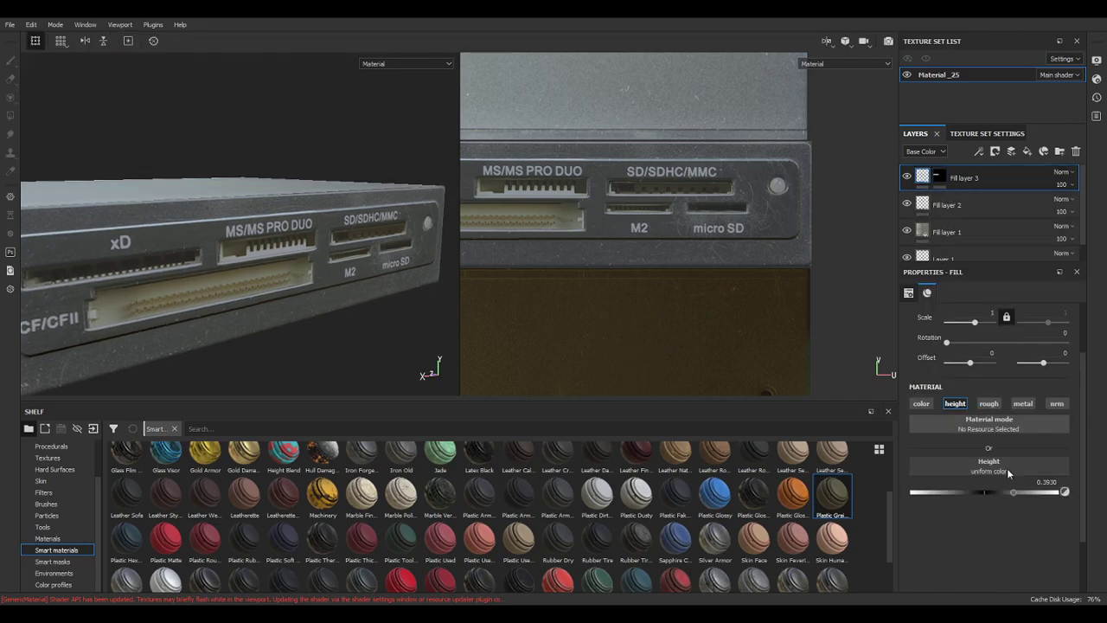
{"action": "left_click_drag", "start_coordinate": [1014, 491], "coordinate": [1058, 493]}
{"action": "scroll", "coordinate": [268, 277], "scroll_direction": "down", "scroll_amount": 3}
Examine the front panel's relief on the 3D model from several angles and under changed lighting.
{"action": "left_click_drag", "start_coordinate": [267, 276], "coordinate": [196, 255], "text": "alt"}
{"action": "right_click_drag", "start_coordinate": [218, 263], "coordinate": [244, 264], "text": "shift"}
{"action": "left_click_drag", "start_coordinate": [246, 269], "coordinate": [239, 319], "text": "alt"}
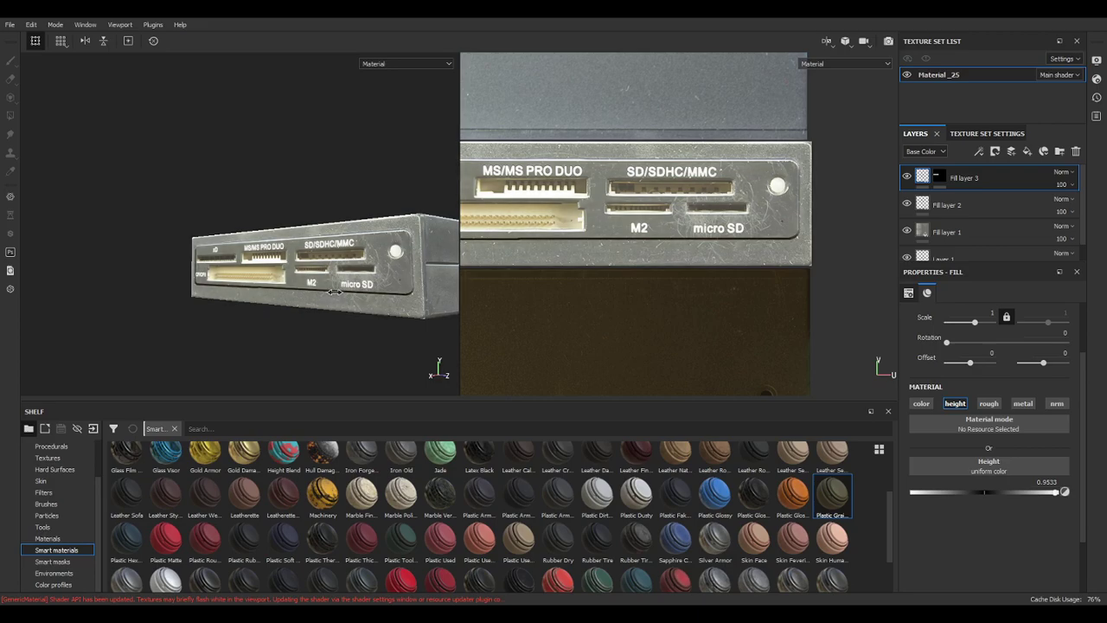
{"action": "left_click_drag", "start_coordinate": [333, 295], "coordinate": [333, 347], "text": "alt"}
{"action": "middle_click_drag", "start_coordinate": [344, 299], "coordinate": [297, 296], "text": "alt"}
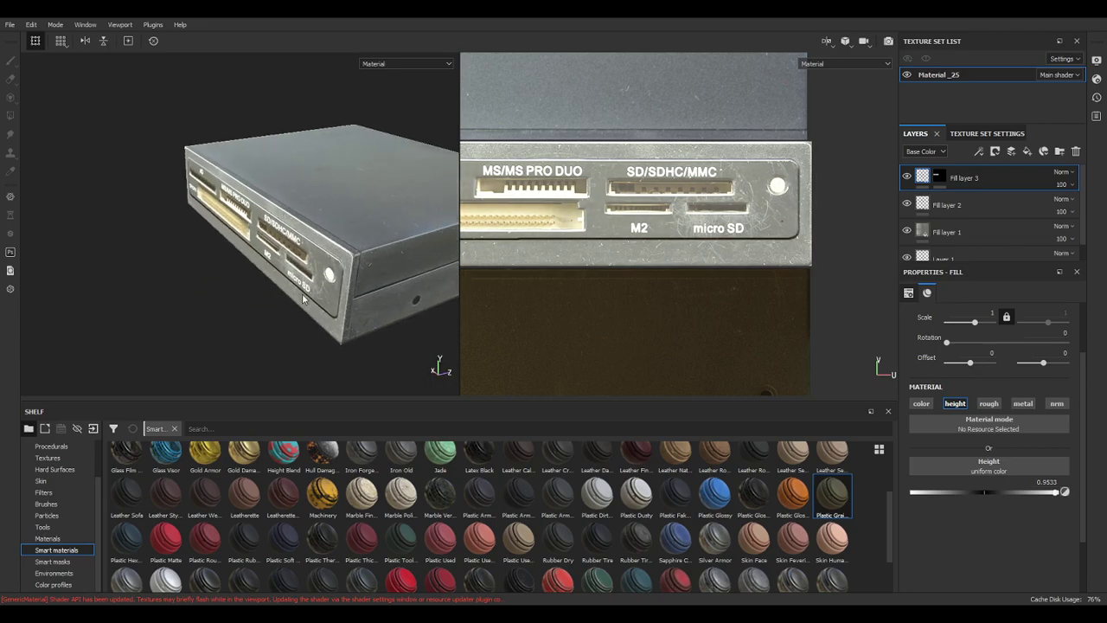
{"action": "scroll", "coordinate": [339, 296], "scroll_direction": "up", "scroll_amount": 2}
{"action": "left_click_drag", "start_coordinate": [319, 307], "coordinate": [403, 296], "text": "alt"}
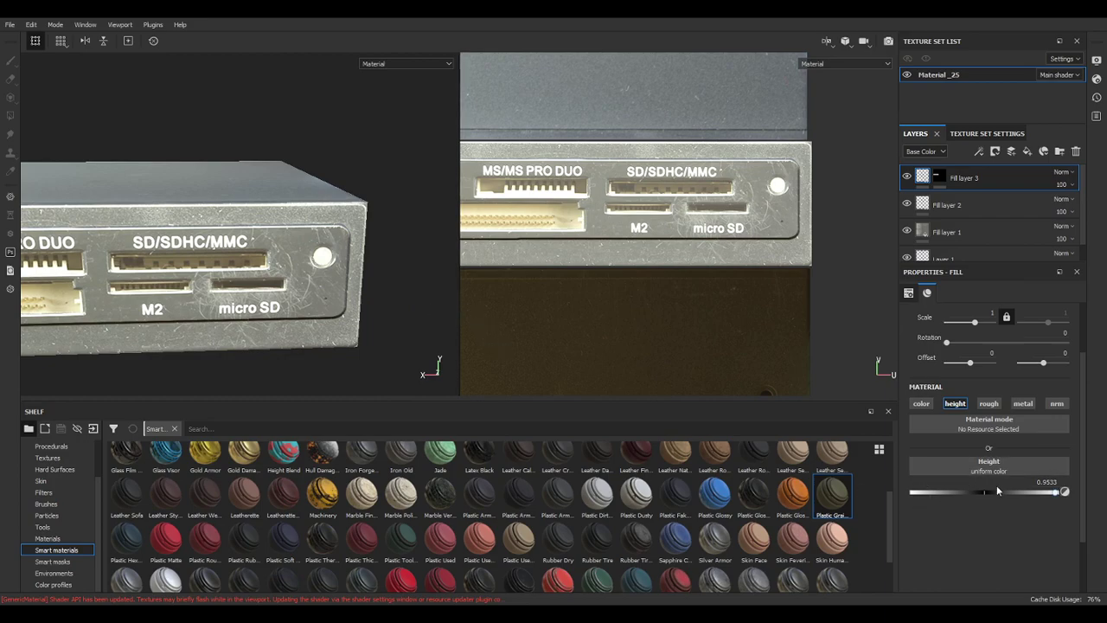
{"action": "scroll", "coordinate": [213, 311], "scroll_direction": "down", "scroll_amount": 2}
{"action": "middle_click_drag", "start_coordinate": [180, 320], "coordinate": [380, 299], "text": "alt"}
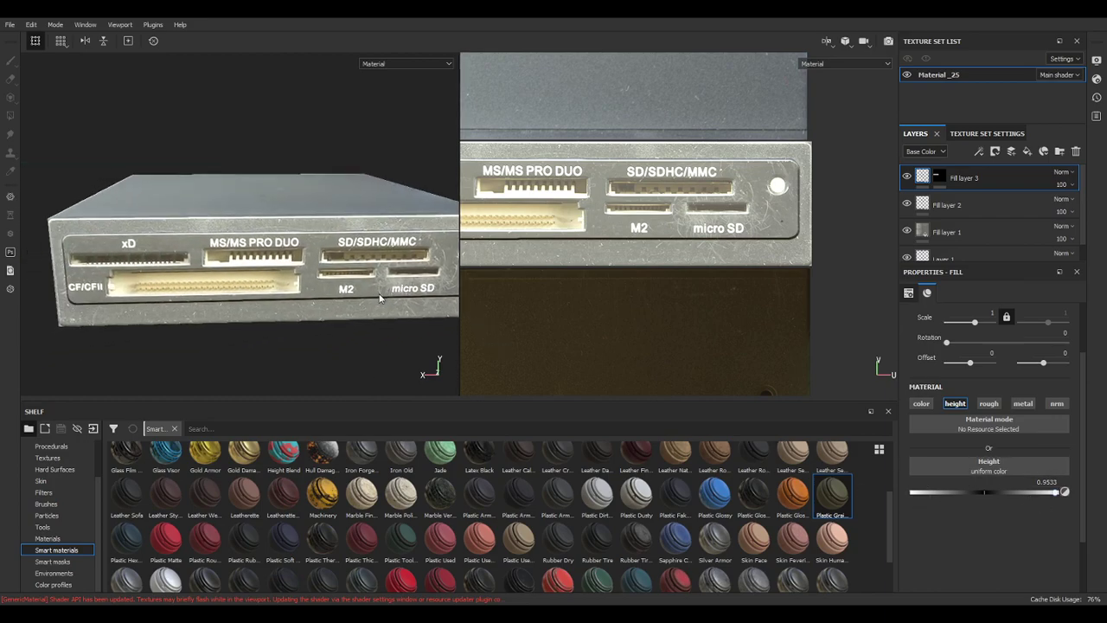
{"action": "left_click_drag", "start_coordinate": [380, 299], "coordinate": [321, 289], "text": "alt"}
{"action": "middle_click_drag", "start_coordinate": [321, 289], "coordinate": [109, 273], "text": "alt"}
{"action": "left_click_drag", "start_coordinate": [109, 274], "coordinate": [142, 251], "text": "alt"}
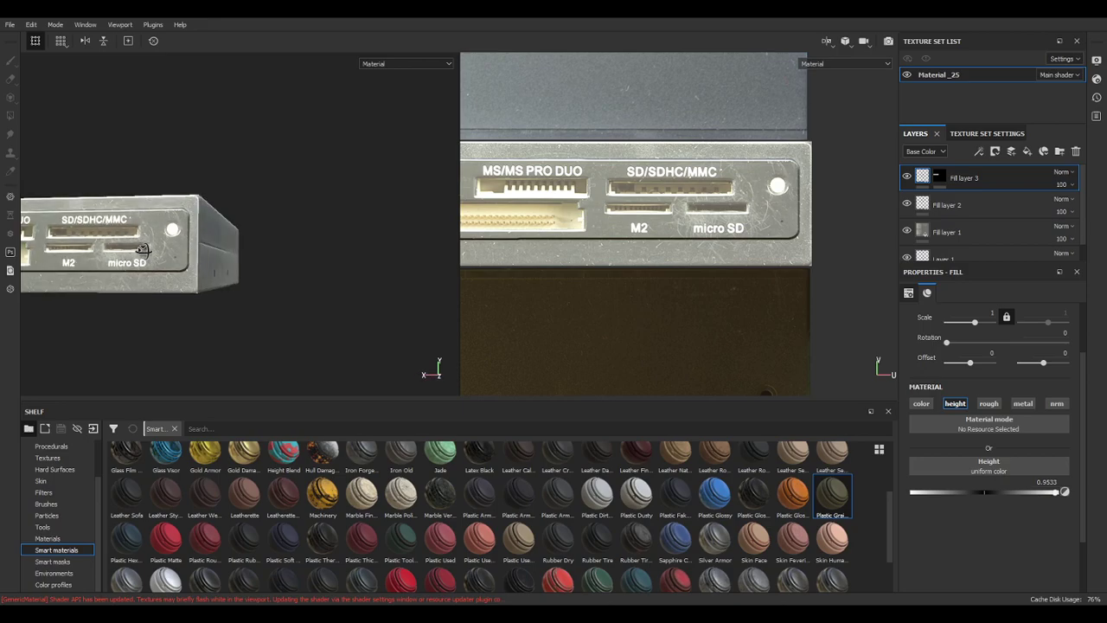
Paint black in Fill layer 3's mask over the round button and its surrounding ring, using brush size 7.55.
{"action": "scroll", "coordinate": [666, 255], "scroll_direction": "up", "scroll_amount": 5}
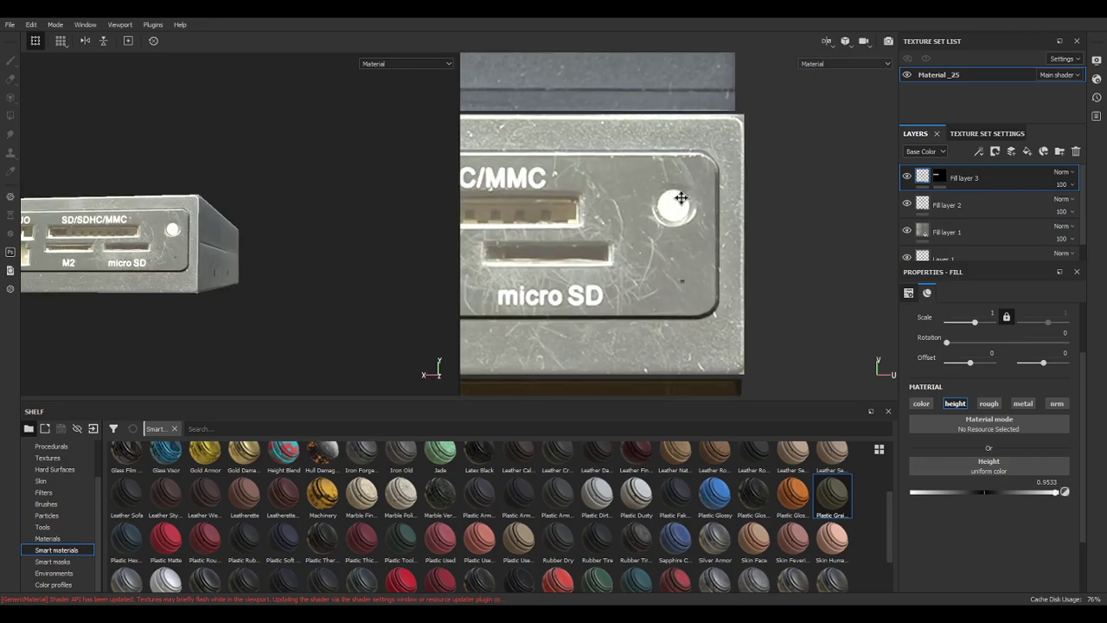
{"action": "scroll", "coordinate": [674, 221], "scroll_direction": "down", "scroll_amount": 2}
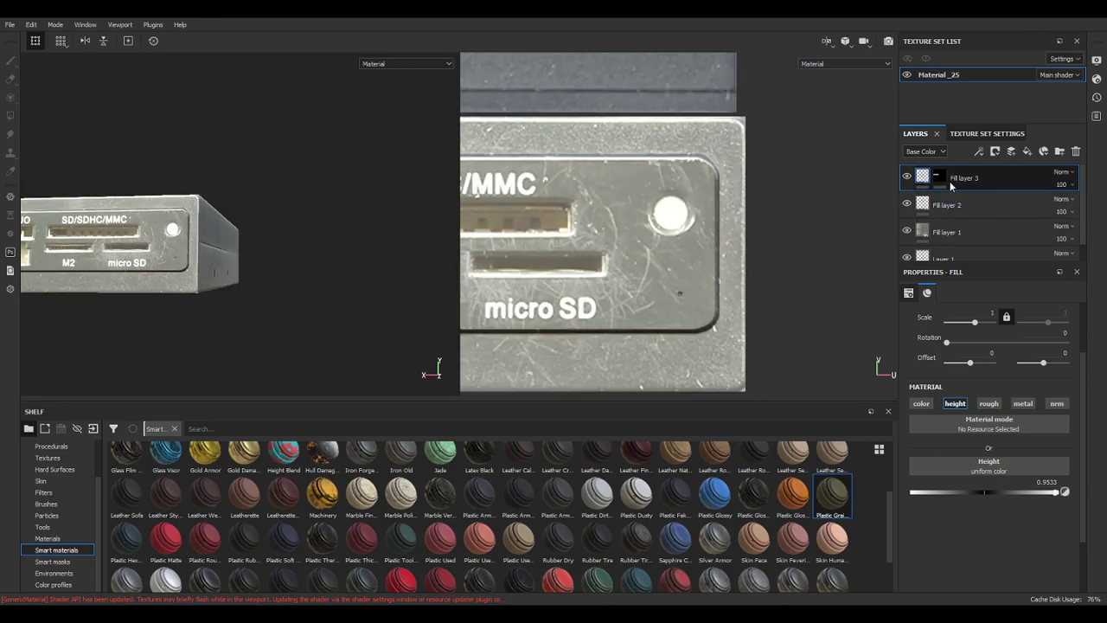
{"action": "key", "text": "p"}
{"action": "right_click_drag", "start_coordinate": [664, 222], "coordinate": [626, 222], "text": "ctrl"}
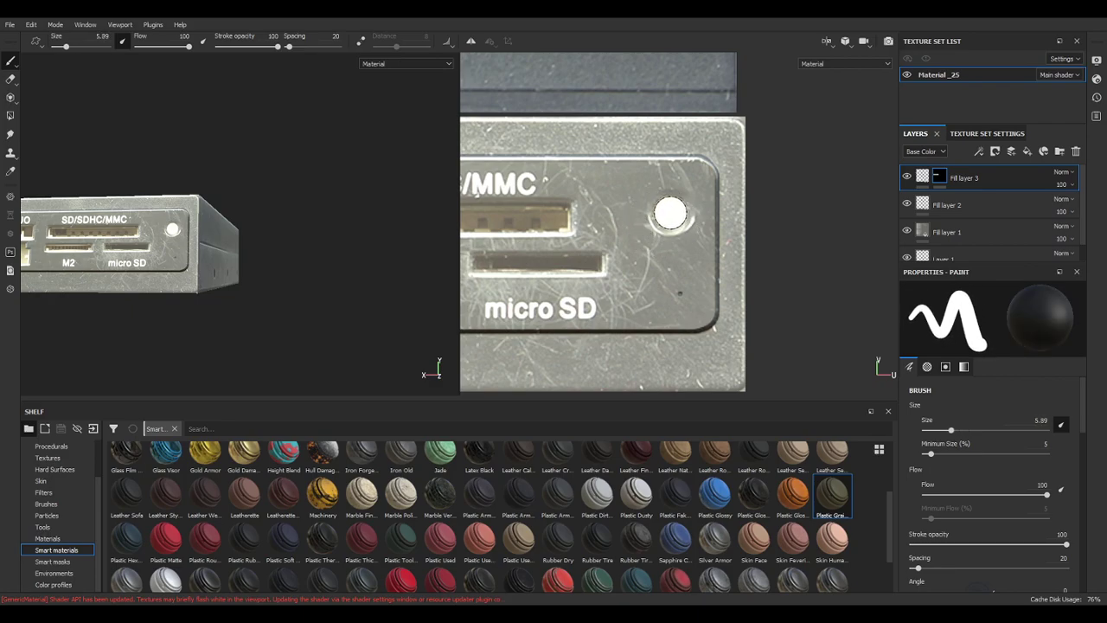
{"action": "key", "text": "bracketright"}
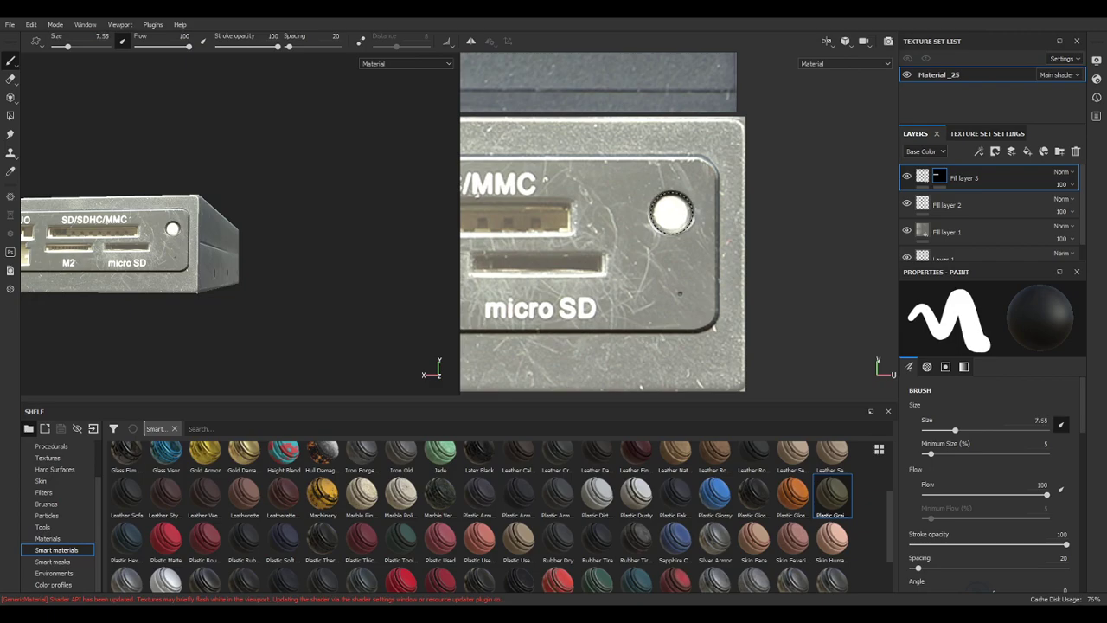
{"action": "left_click_drag", "start_coordinate": [168, 256], "coordinate": [359, 243], "text": "alt"}
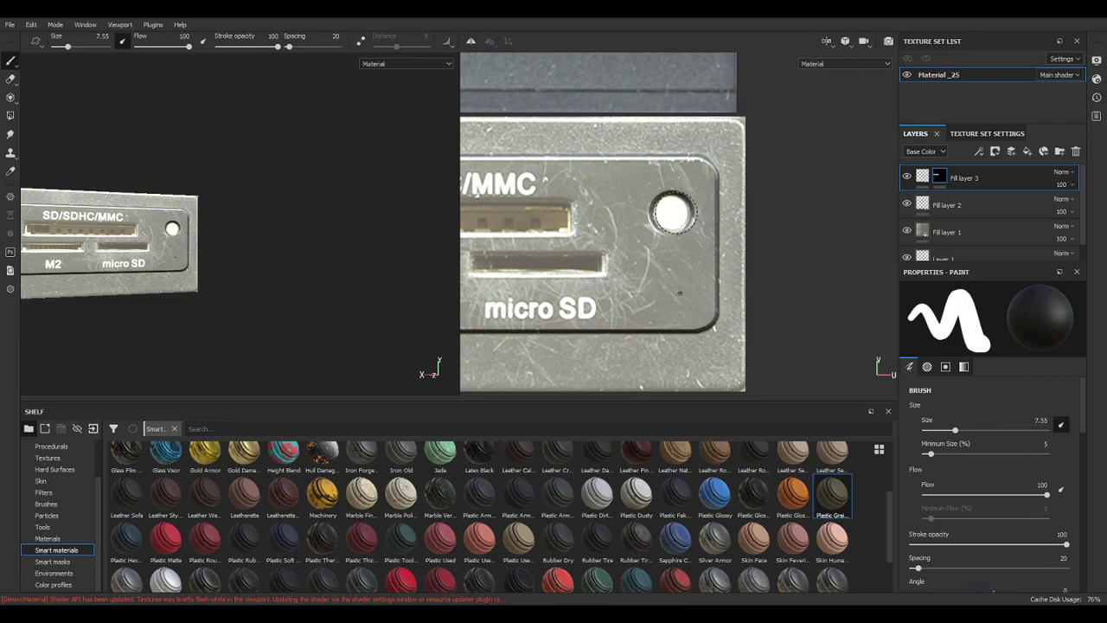
Switch the mask colour to white, set the brush size to 6.09 and stamp the centre of the round button.
{"action": "key", "text": "x"}
{"action": "right_click_drag", "start_coordinate": [677, 213], "coordinate": [670, 213], "text": "ctrl"}
{"action": "left_click", "coordinate": [671, 213]}
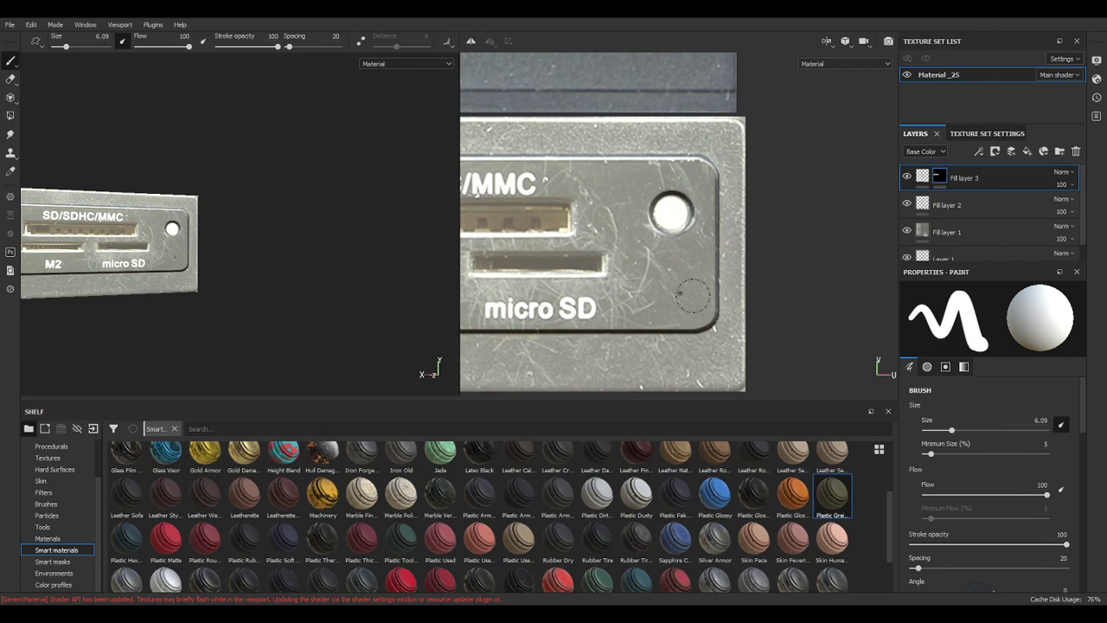
Try stamping the "Circle Inve..." gradient alpha on the round button in the mask, and undo the stamp.
{"action": "scroll", "coordinate": [86, 483], "scroll_direction": "up", "scroll_amount": 2}
{"action": "left_click", "coordinate": [64, 469]}
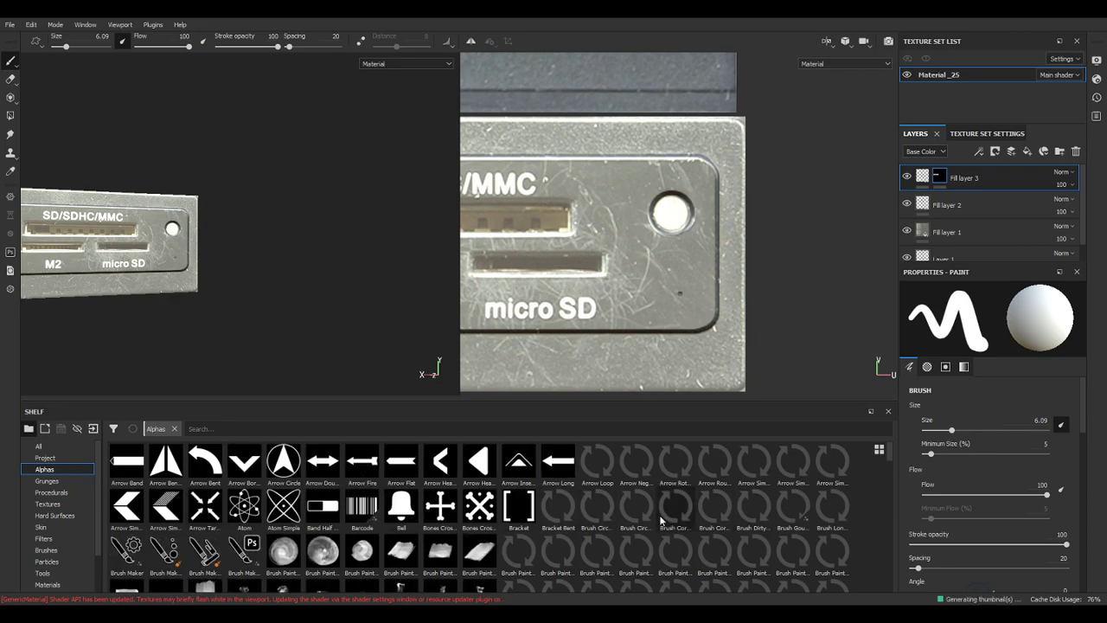
{"action": "left_click_drag", "start_coordinate": [888, 458], "coordinate": [886, 477]}
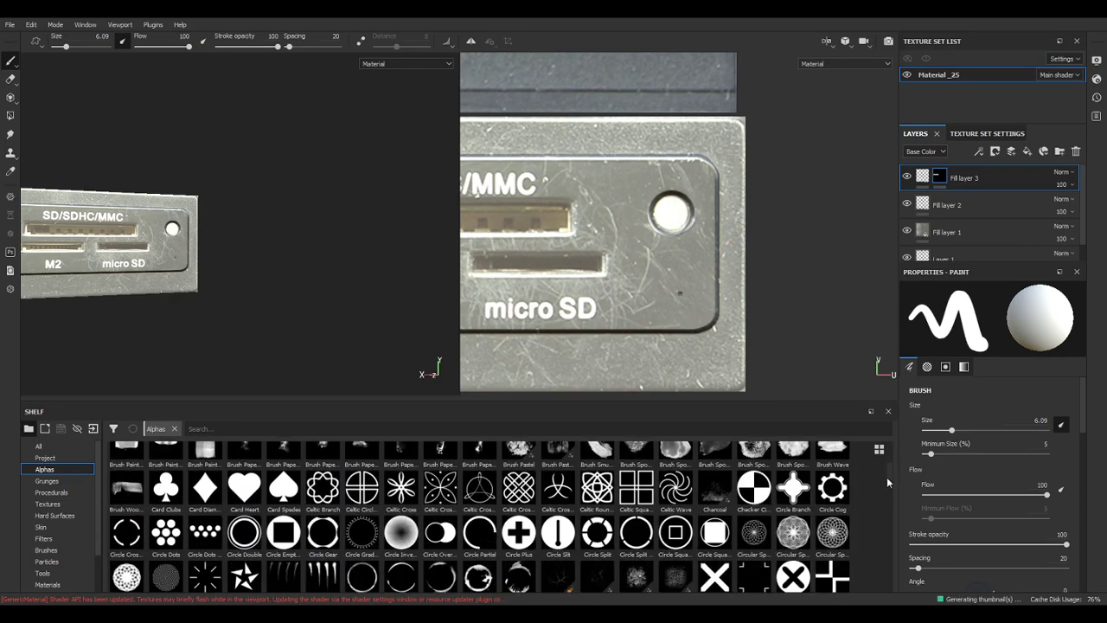
{"action": "left_click", "coordinate": [394, 530]}
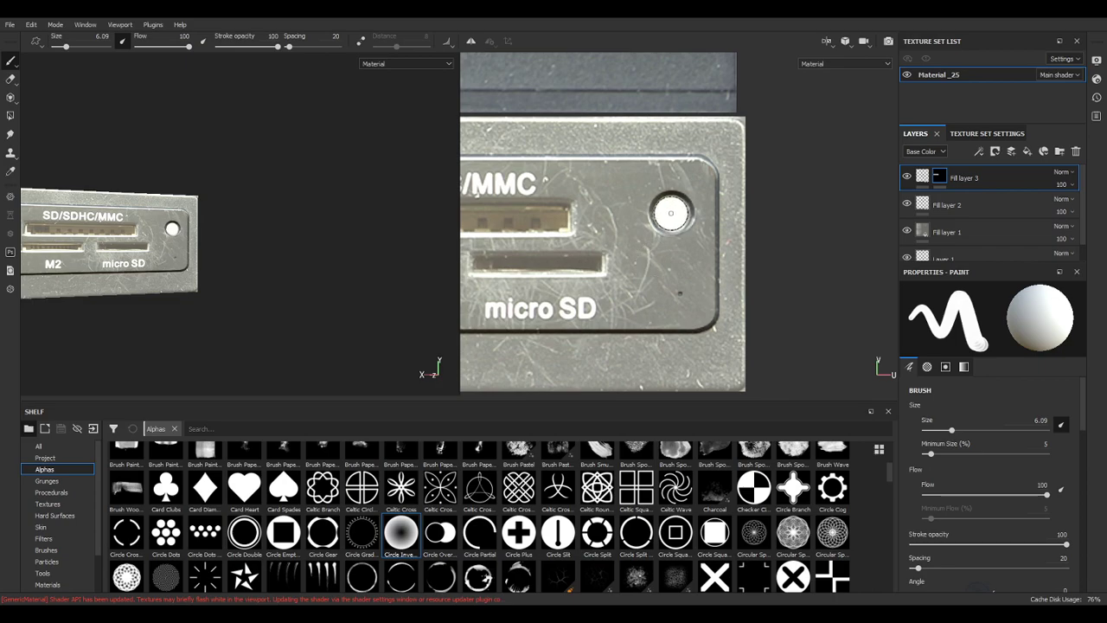
{"action": "left_click", "coordinate": [671, 213]}
{"action": "key", "text": "ctrl+z"}
Choose the "Shape Para..." alpha for the brush and stamp it on the round button to give it a domed height.
{"action": "left_click_drag", "start_coordinate": [888, 468], "coordinate": [884, 514]}
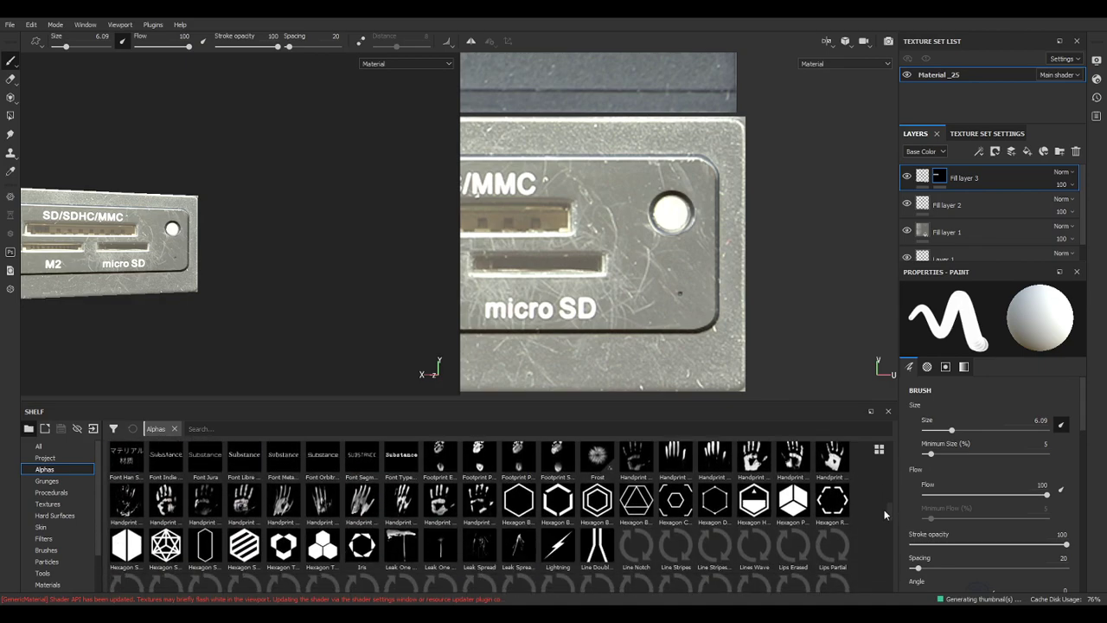
{"action": "left_click_drag", "start_coordinate": [886, 510], "coordinate": [873, 522]}
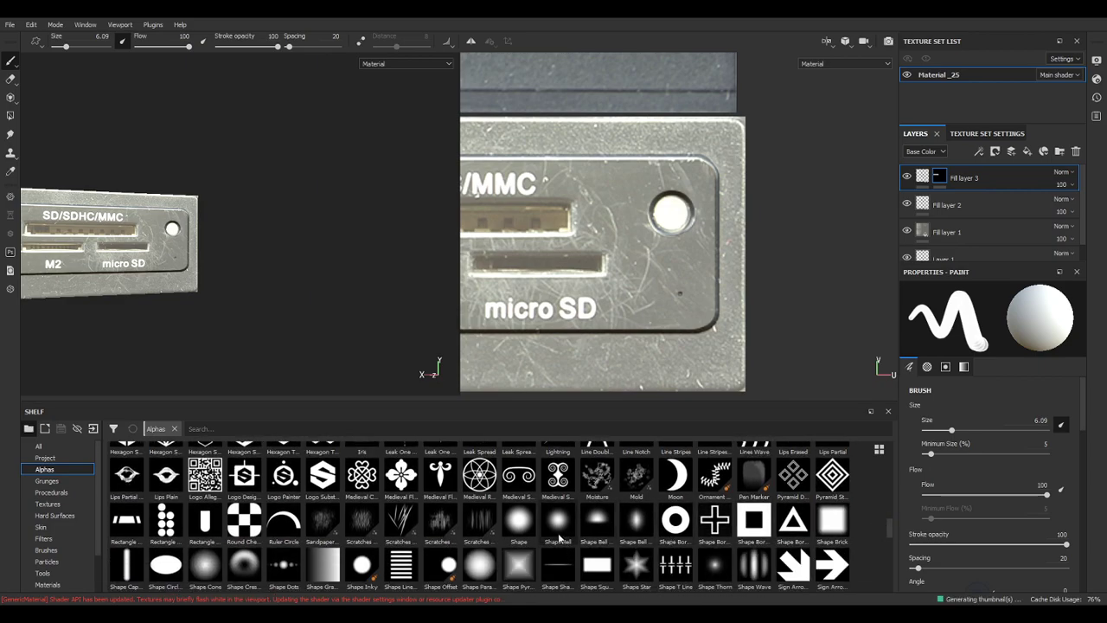
{"action": "left_click", "coordinate": [479, 565]}
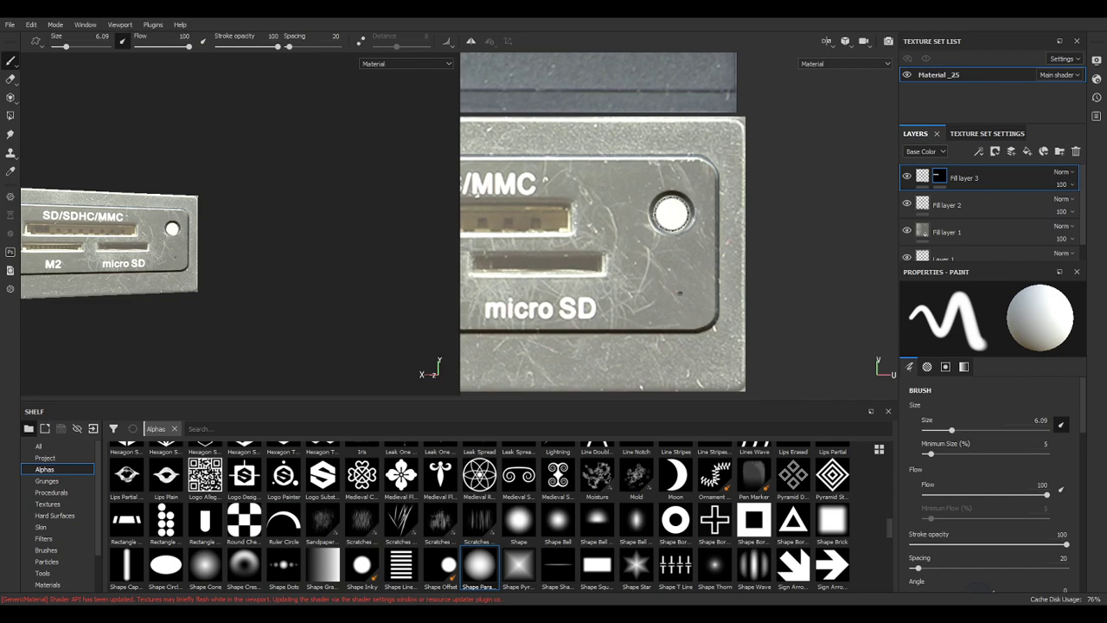
{"action": "left_click", "coordinate": [672, 214]}
{"action": "scroll", "coordinate": [161, 268], "scroll_direction": "down", "scroll_amount": 1}
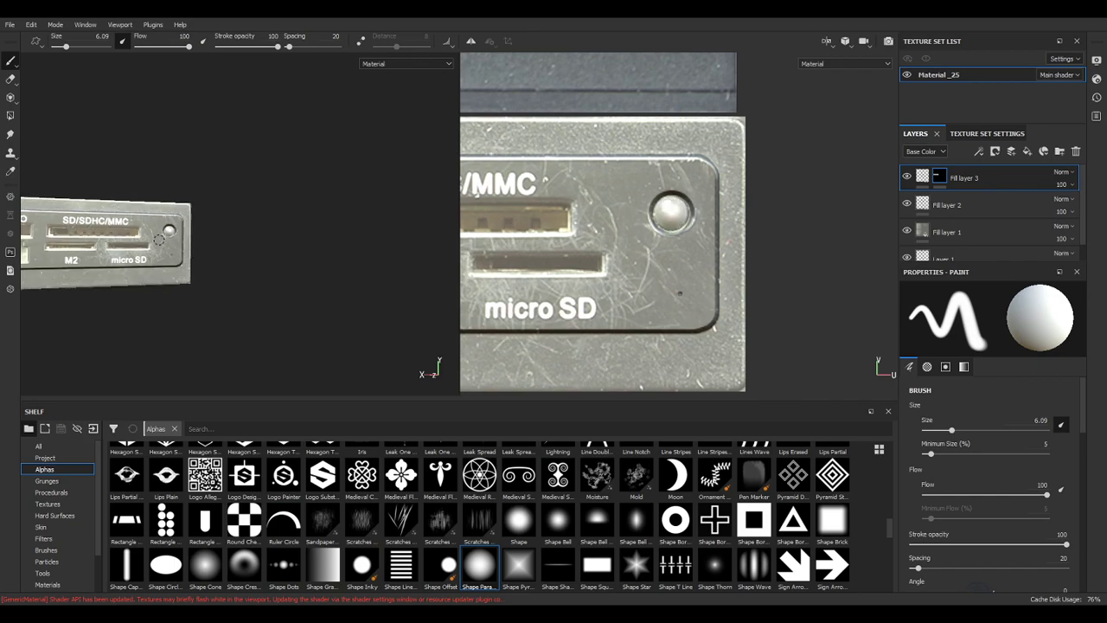
Try stamping the "Sign Minus" alpha on the micro SD slot in the mask at brush size 22.91, and undo the stamp.
{"action": "scroll", "coordinate": [173, 231], "scroll_direction": "up", "scroll_amount": 4}
{"action": "left_click_drag", "start_coordinate": [247, 289], "coordinate": [213, 279], "text": "alt"}
{"action": "middle_click_drag", "start_coordinate": [213, 280], "coordinate": [373, 269], "text": "alt"}
{"action": "scroll", "coordinate": [228, 273], "scroll_direction": "down", "scroll_amount": 2}
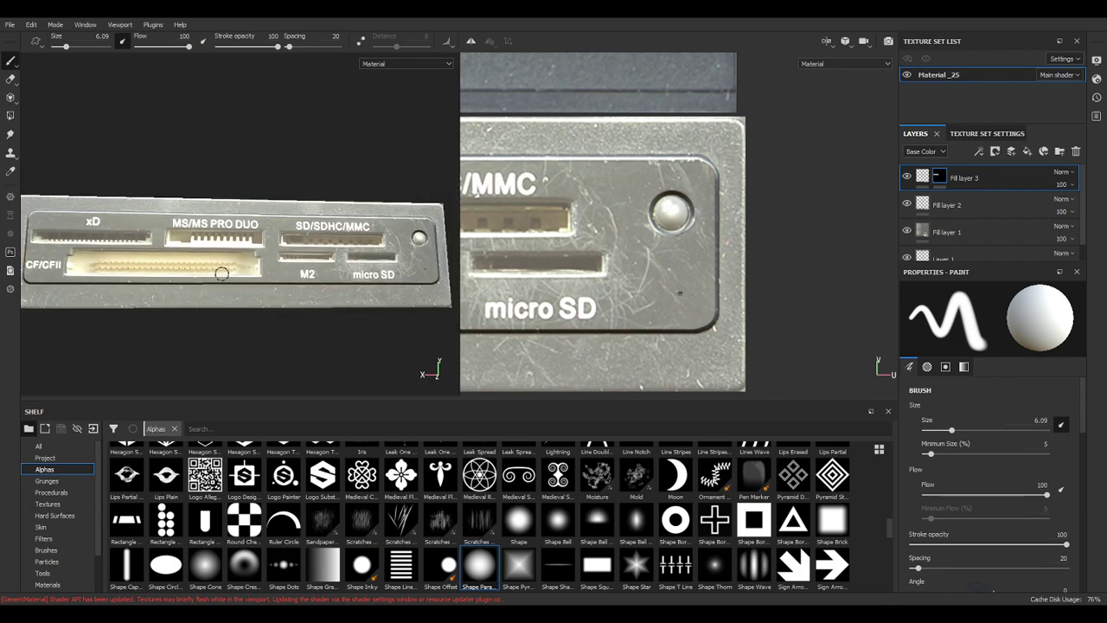
{"action": "middle_click_drag", "start_coordinate": [147, 276], "coordinate": [218, 270], "text": "alt"}
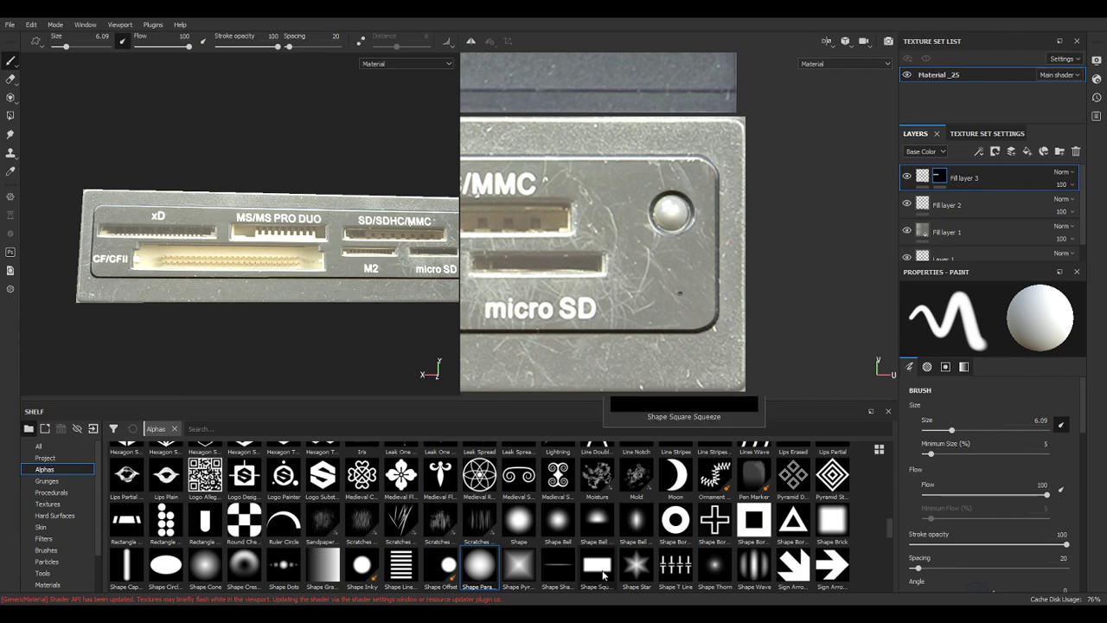
{"action": "left_click", "coordinate": [603, 571]}
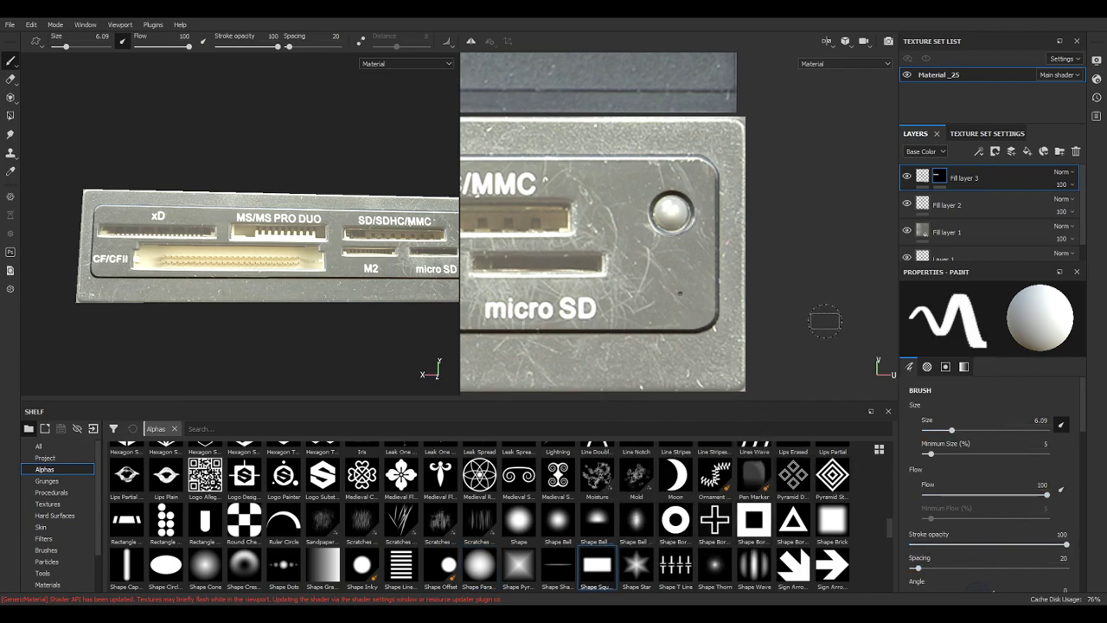
{"action": "scroll", "coordinate": [886, 537], "scroll_direction": "down", "scroll_amount": 3}
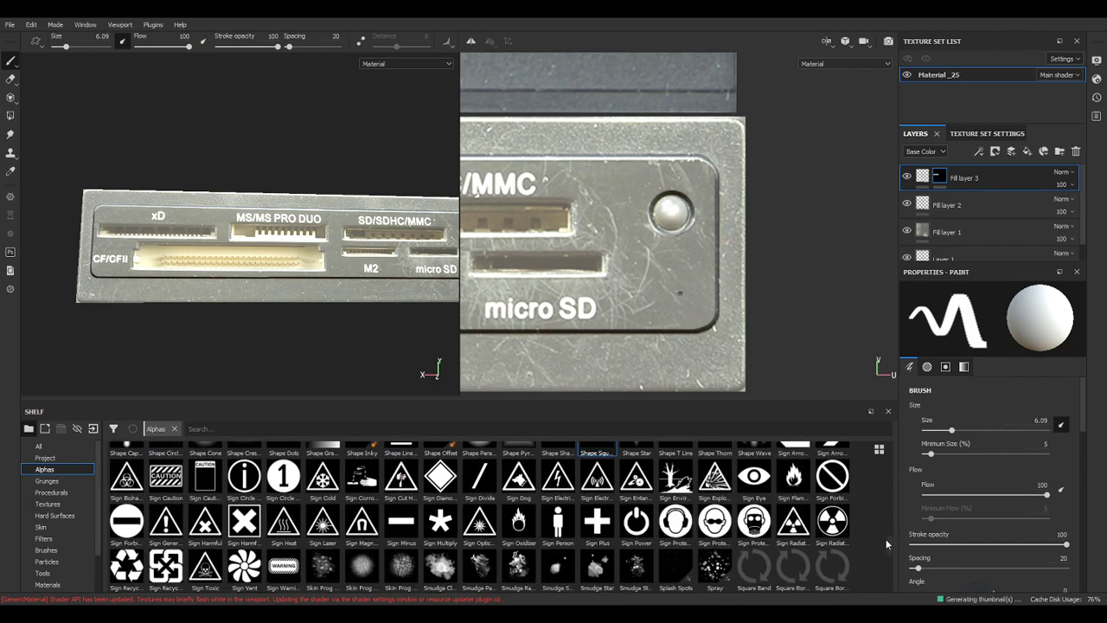
{"action": "left_click", "coordinate": [400, 517]}
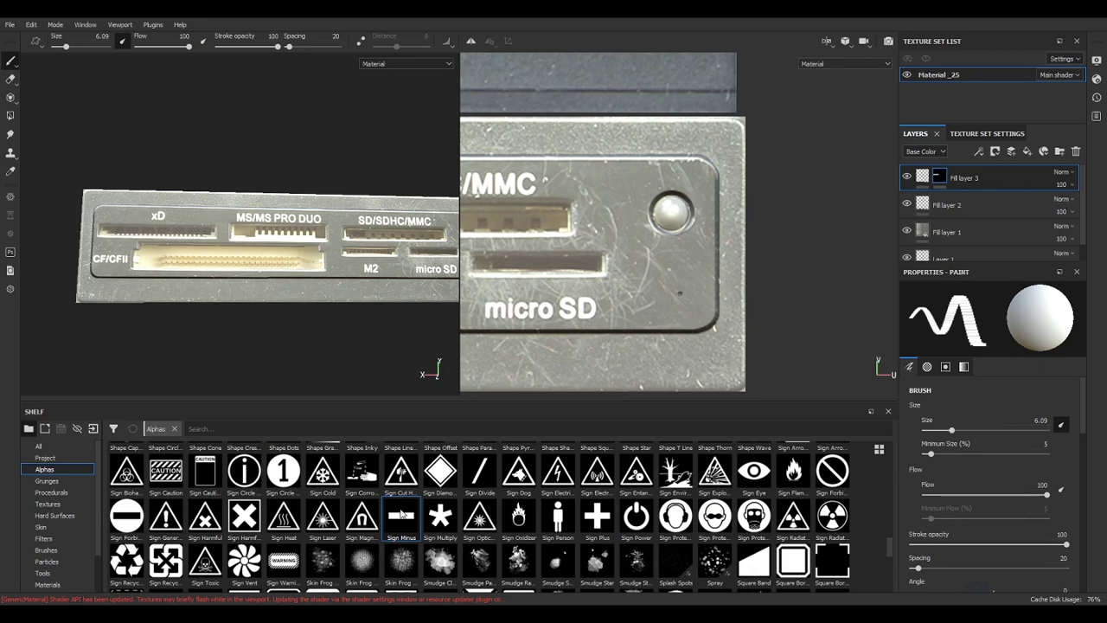
{"action": "right_click_drag", "start_coordinate": [521, 222], "coordinate": [610, 221], "text": "ctrl"}
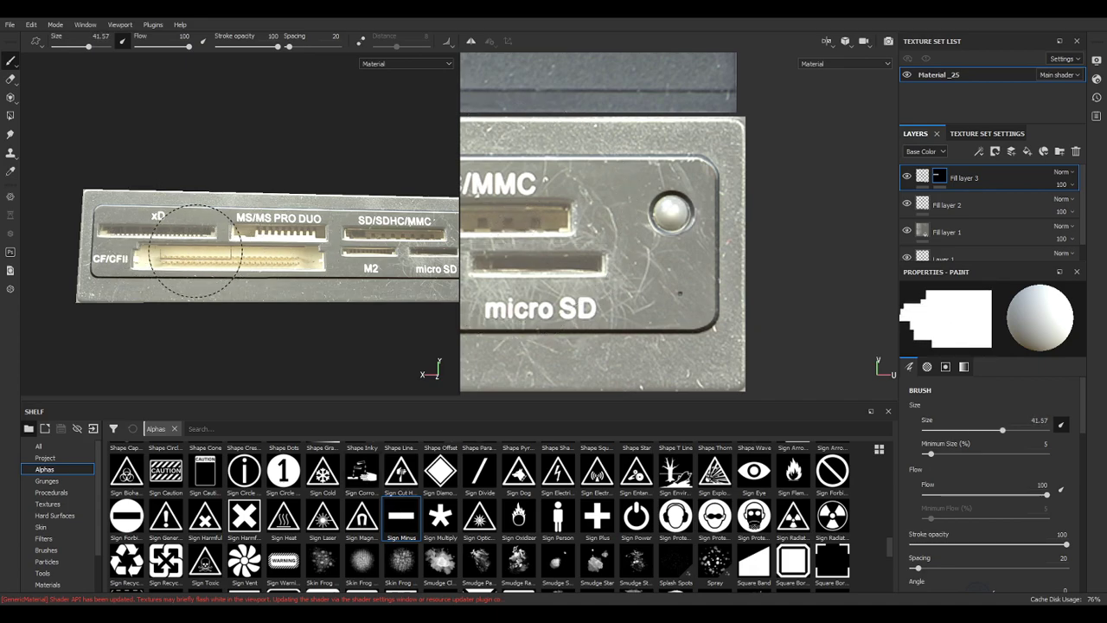
{"action": "middle_click_drag", "start_coordinate": [552, 273], "coordinate": [698, 258]}
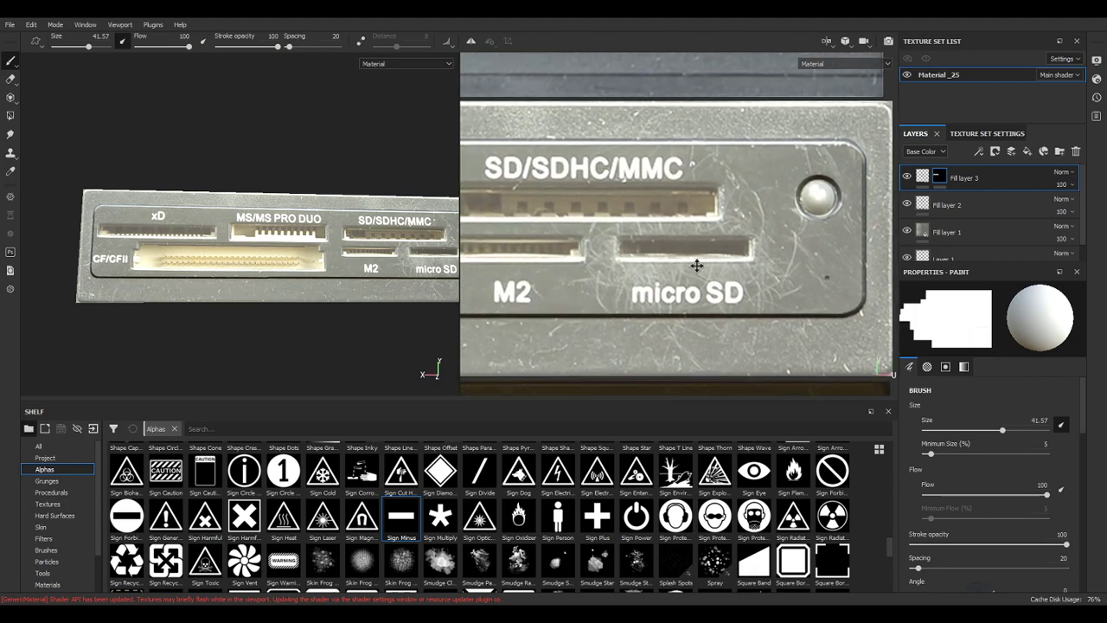
{"action": "mouse_move", "coordinate": [699, 251]}
{"action": "right_mouse_down", "text": "ctrl"}
{"action": "mouse_move", "coordinate": [664, 251]}
{"action": "mouse_move", "coordinate": [691, 249]}
{"action": "right_mouse_up", "text": "ctrl"}
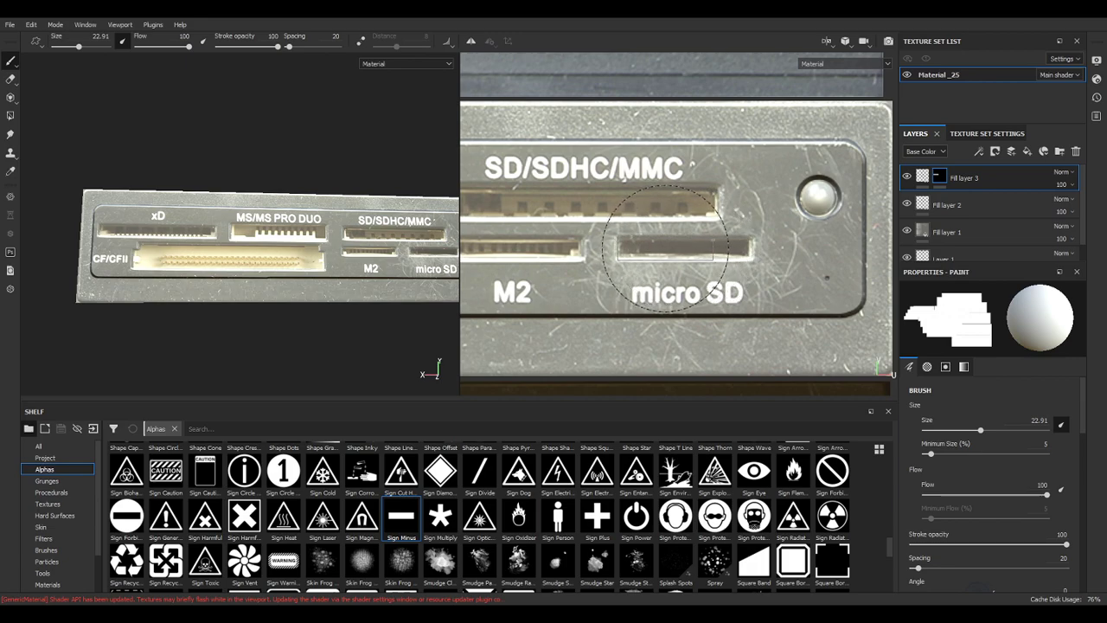
{"action": "left_click", "coordinate": [664, 249]}
{"action": "key", "text": "ctrl+z"}
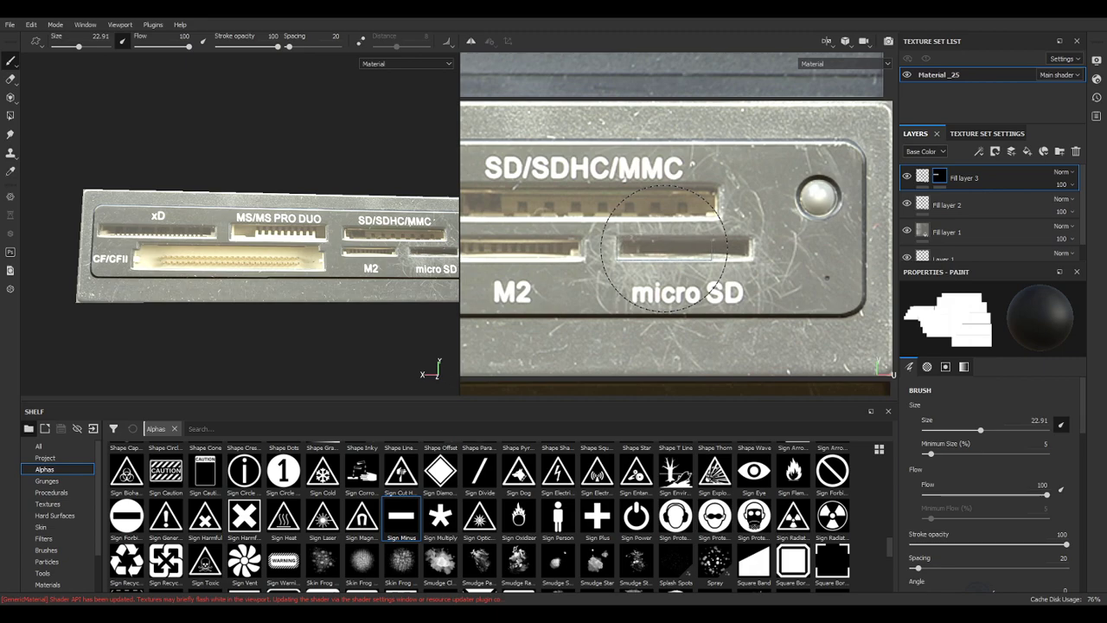
Set the brush spacing to 21 and choose the "Square Rectangle" alpha for the brush.
{"action": "right_click_drag", "start_coordinate": [664, 249], "coordinate": [654, 248], "text": "ctrl"}
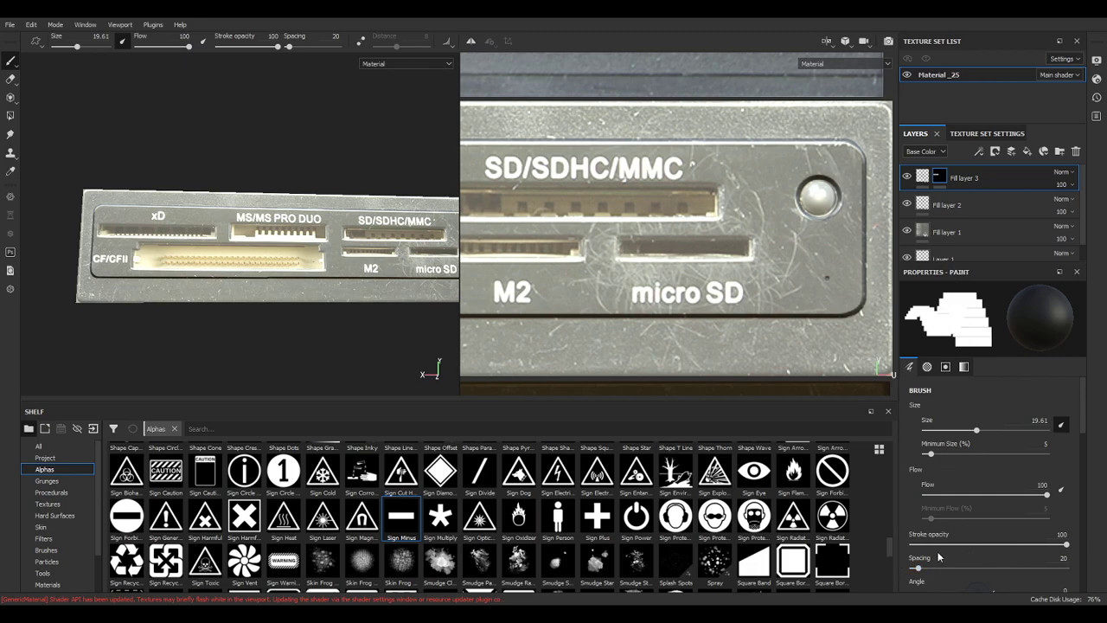
{"action": "left_click_drag", "start_coordinate": [918, 569], "coordinate": [920, 569]}
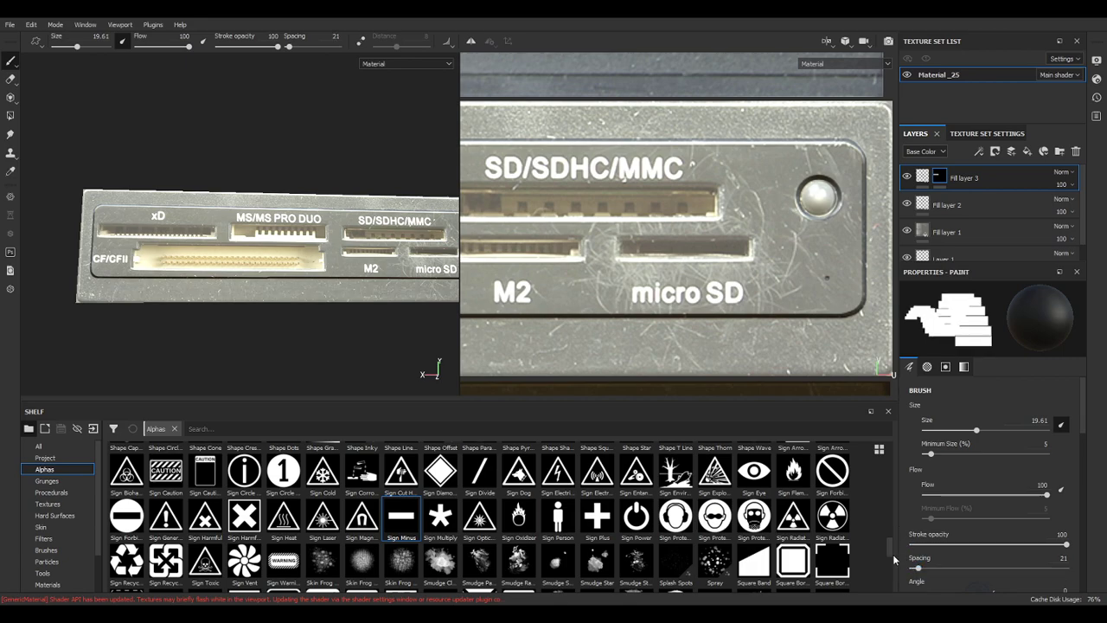
{"action": "scroll", "coordinate": [888, 552], "scroll_direction": "down", "scroll_amount": 5}
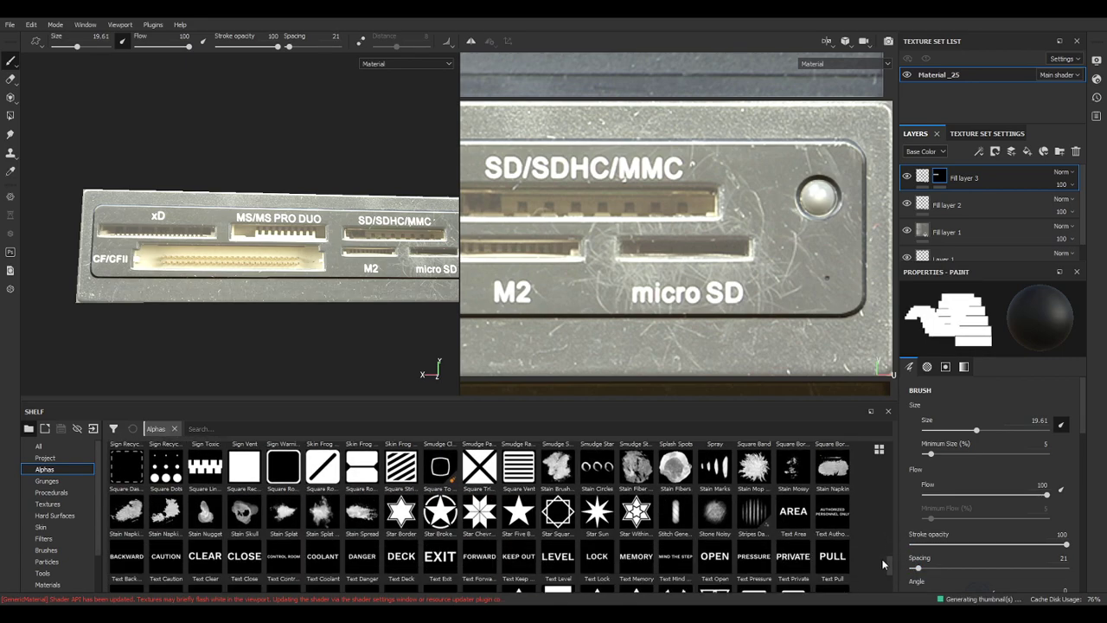
{"action": "left_click", "coordinate": [244, 467]}
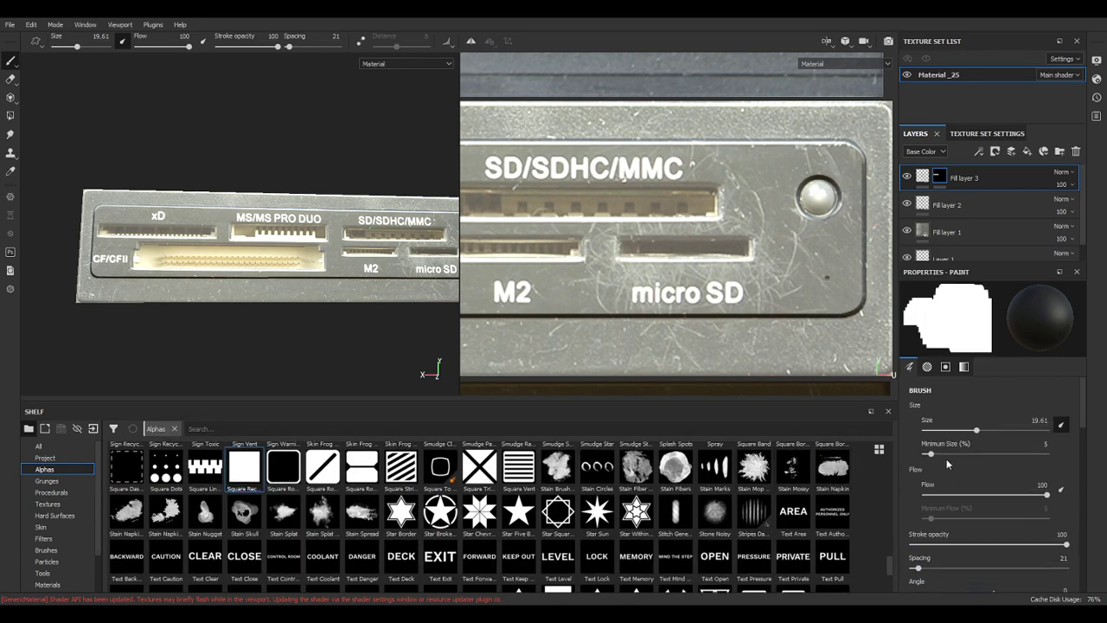
{"action": "scroll", "coordinate": [1085, 426], "scroll_direction": "down", "scroll_amount": 5}
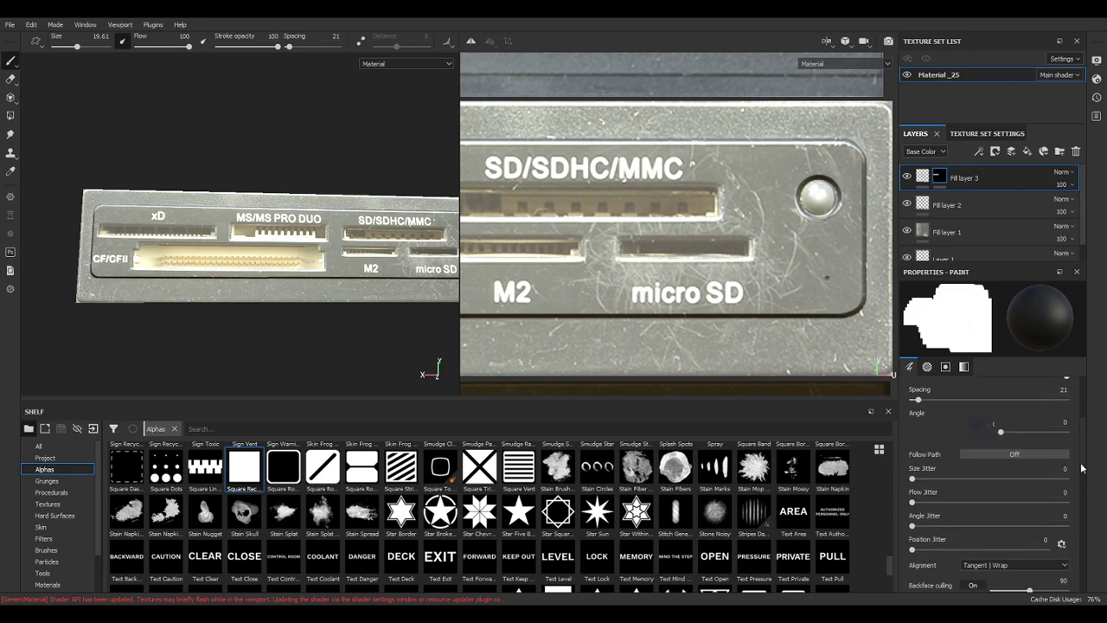
{"action": "scroll", "coordinate": [1077, 499], "scroll_direction": "down", "scroll_amount": 2}
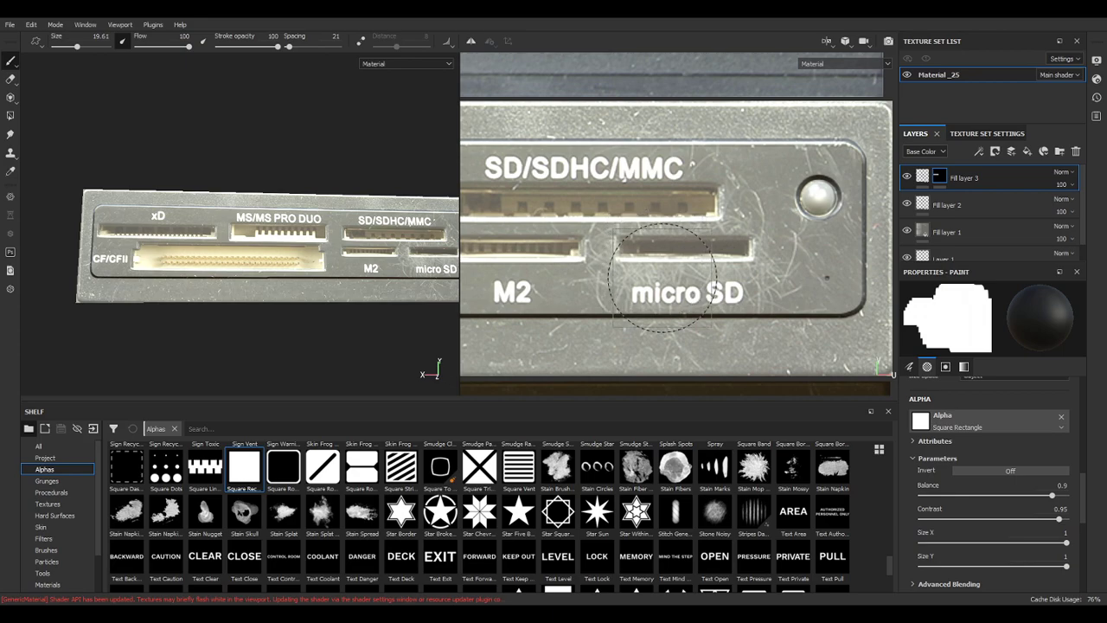
Try painting a straight black line along the micro SD slot at brush size 2.05, and undo the line.
{"action": "right_click_drag", "start_coordinate": [669, 273], "coordinate": [616, 273], "text": "ctrl"}
{"action": "key", "text": "bracketleft"}
{"action": "key", "text": "bracketleft"}
{"action": "key", "text": "bracketleft"}
{"action": "key", "text": "bracketleft"}
{"action": "key", "text": "bracketleft"}
{"action": "key", "text": "bracketleft"}
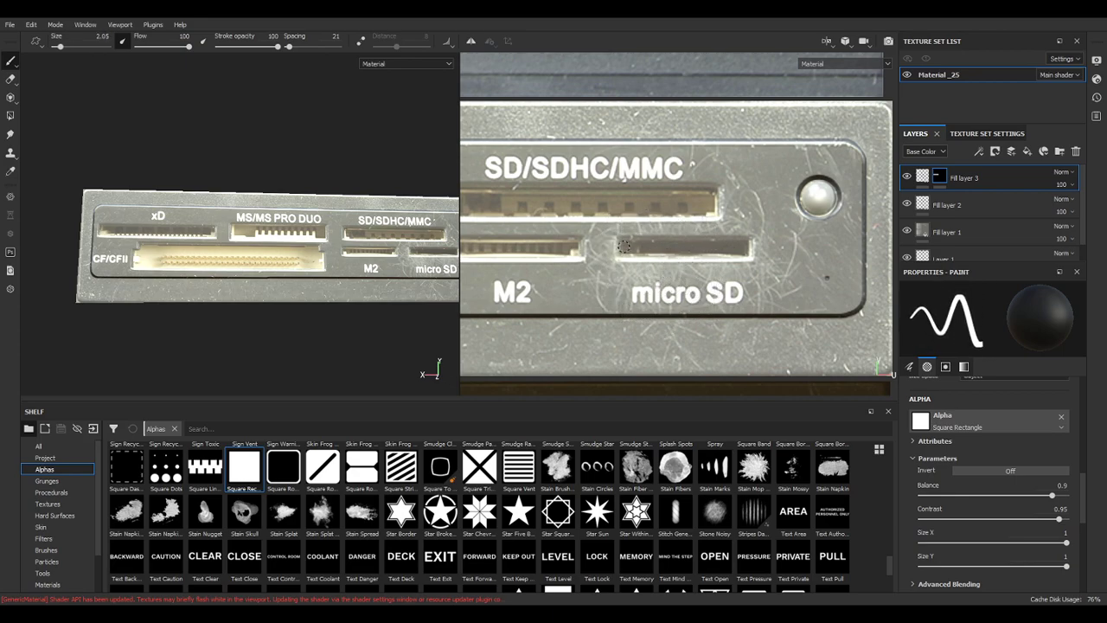
{"action": "key", "text": "ctrl+shift"}
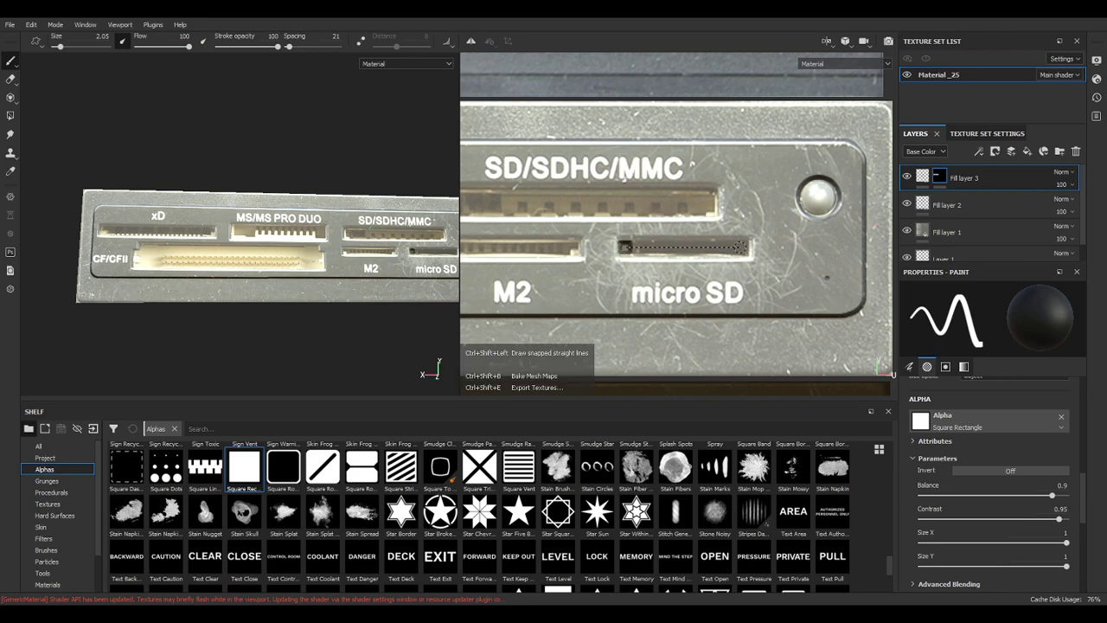
{"action": "left_click", "coordinate": [746, 248], "text": "ctrl+shift"}
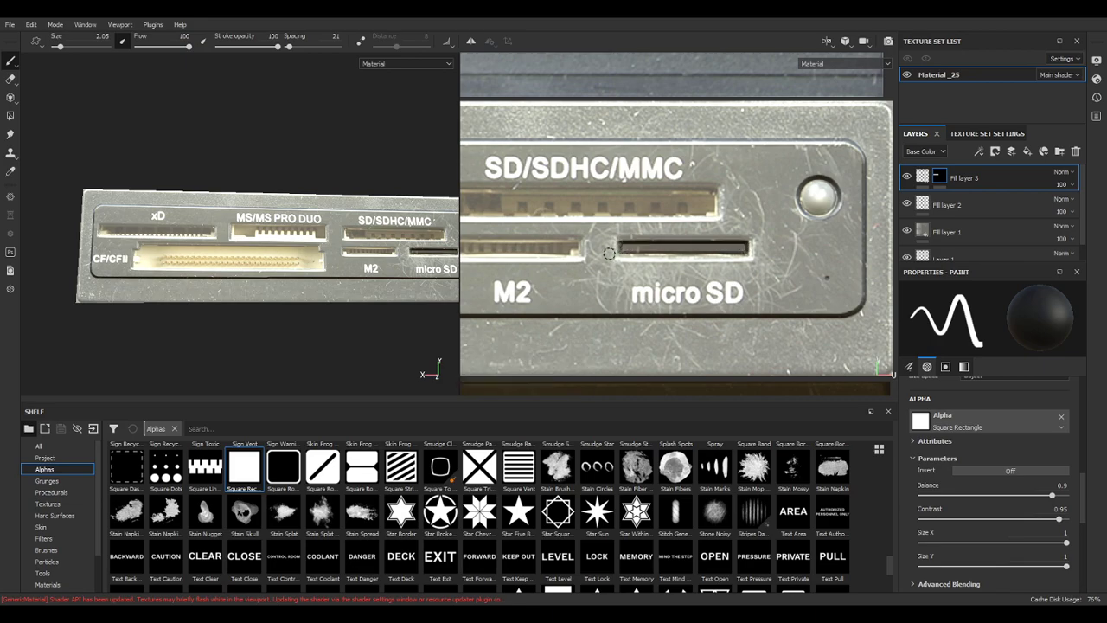
{"action": "key", "text": "ctrl+z"}
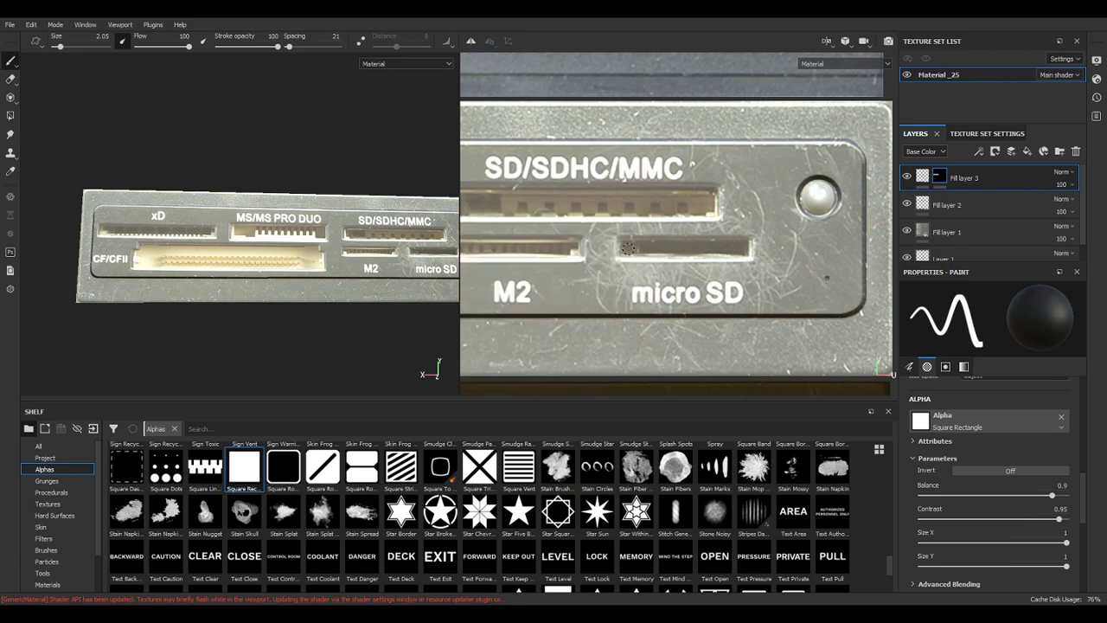
Enlarge the brush to size 4.2 so that it covers the height of the micro SD slot.
{"action": "key", "text": "bracketright"}
{"action": "key", "text": "bracketright"}
{"action": "right_click_drag", "start_coordinate": [628, 248], "coordinate": [636, 248], "text": "ctrl"}
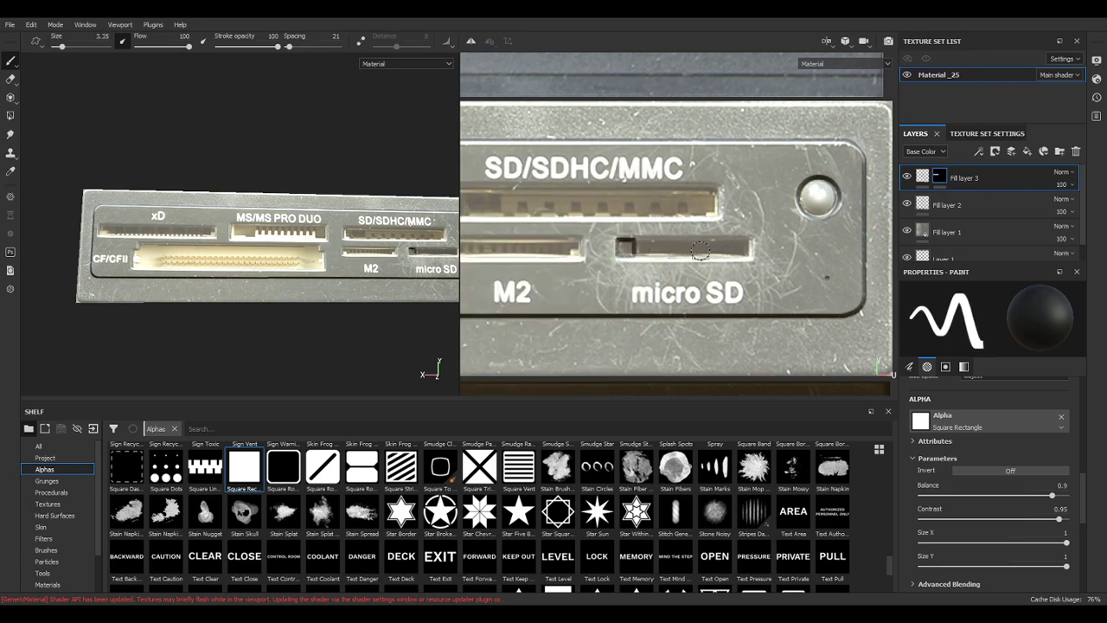
{"action": "right_click_drag", "start_coordinate": [624, 249], "coordinate": [649, 248], "text": "ctrl"}
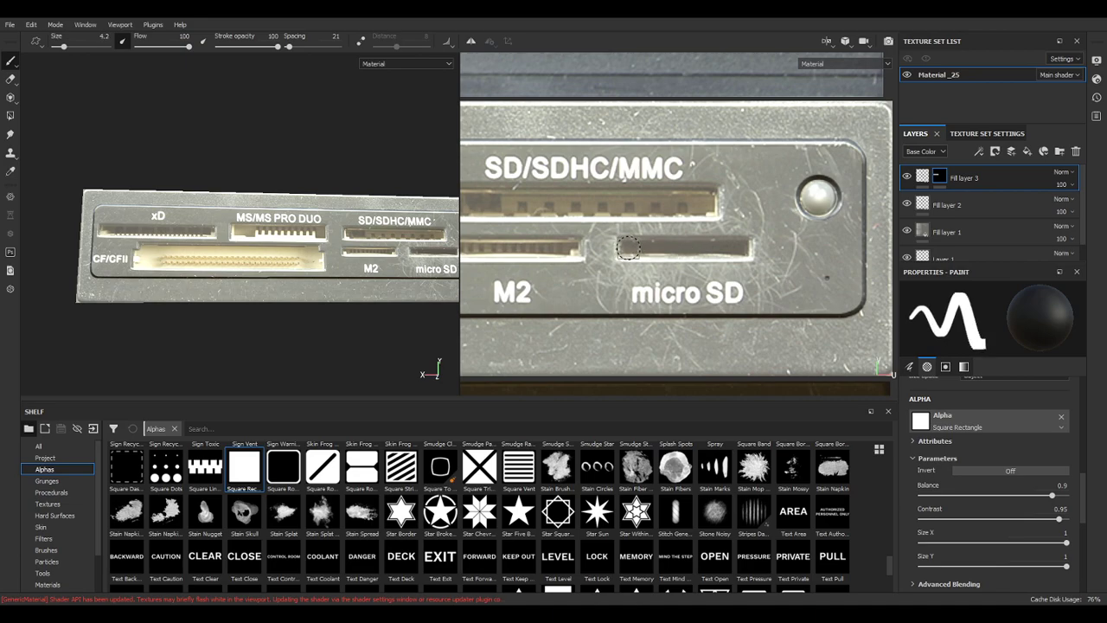
Try painting a straight black line across the whole micro SD slot in Fill layer 3's mask, and undo it.
{"action": "left_click", "coordinate": [628, 249]}
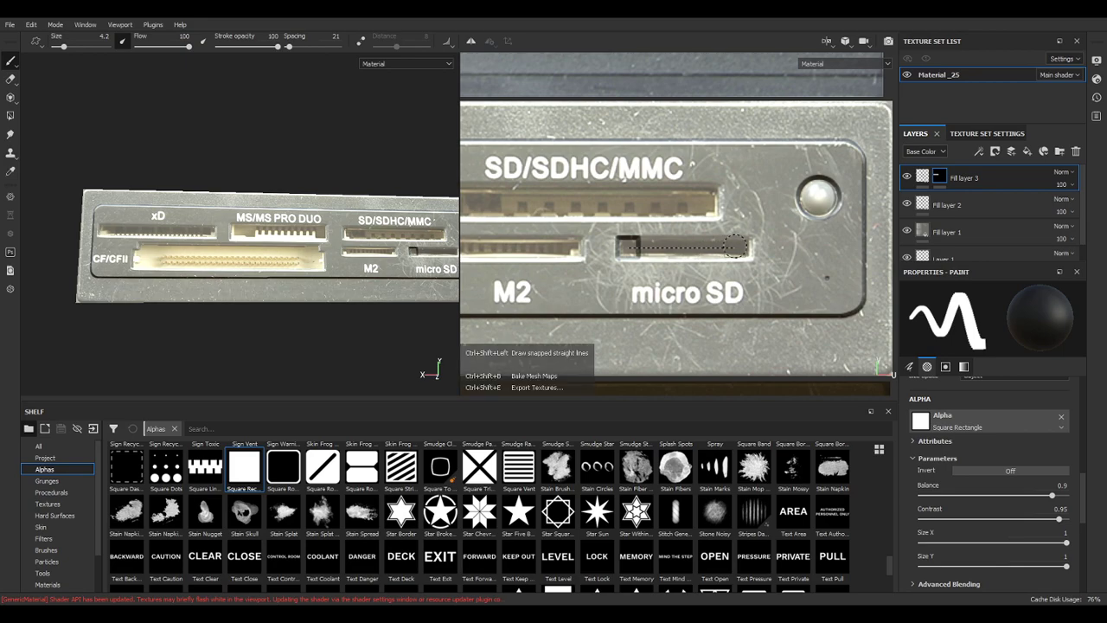
{"action": "left_click", "coordinate": [744, 249], "text": "shift"}
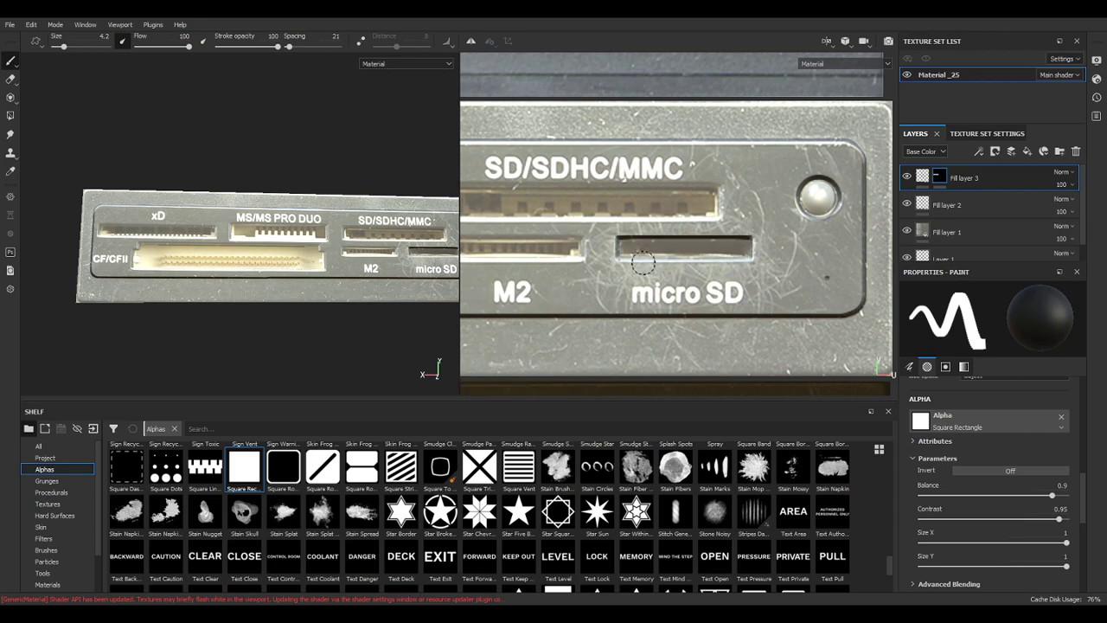
{"action": "scroll", "coordinate": [653, 268], "scroll_direction": "down", "scroll_amount": 2}
{"action": "left_click_drag", "start_coordinate": [442, 290], "coordinate": [420, 308], "text": "alt"}
{"action": "scroll", "coordinate": [623, 256], "scroll_direction": "up", "scroll_amount": 2}
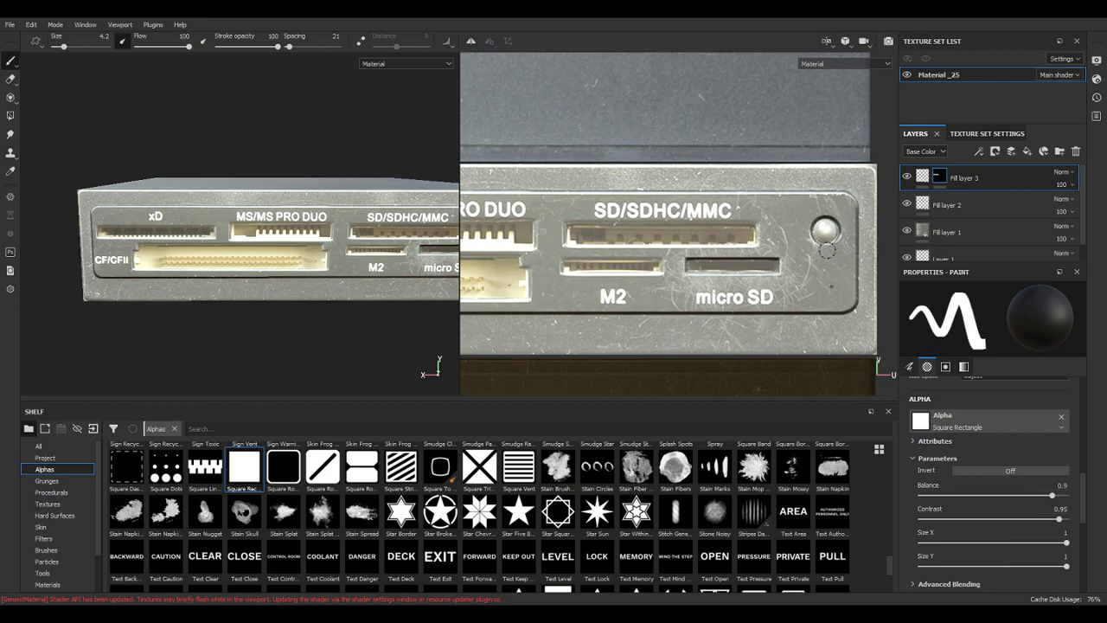
{"action": "key", "text": "ctrl+z"}
{"action": "key", "text": "ctrl+z"}
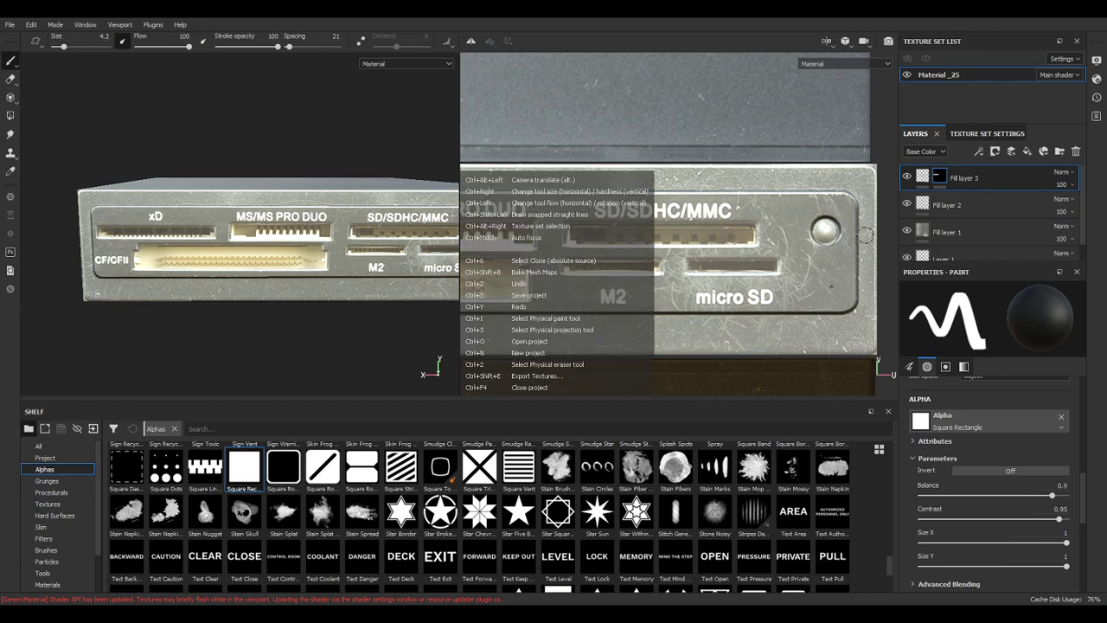
Add a fill layer above Fill layer 3 and switch off its color, rough, metal and nrm channels, leaving only height.
{"action": "left_click", "coordinate": [1028, 152]}
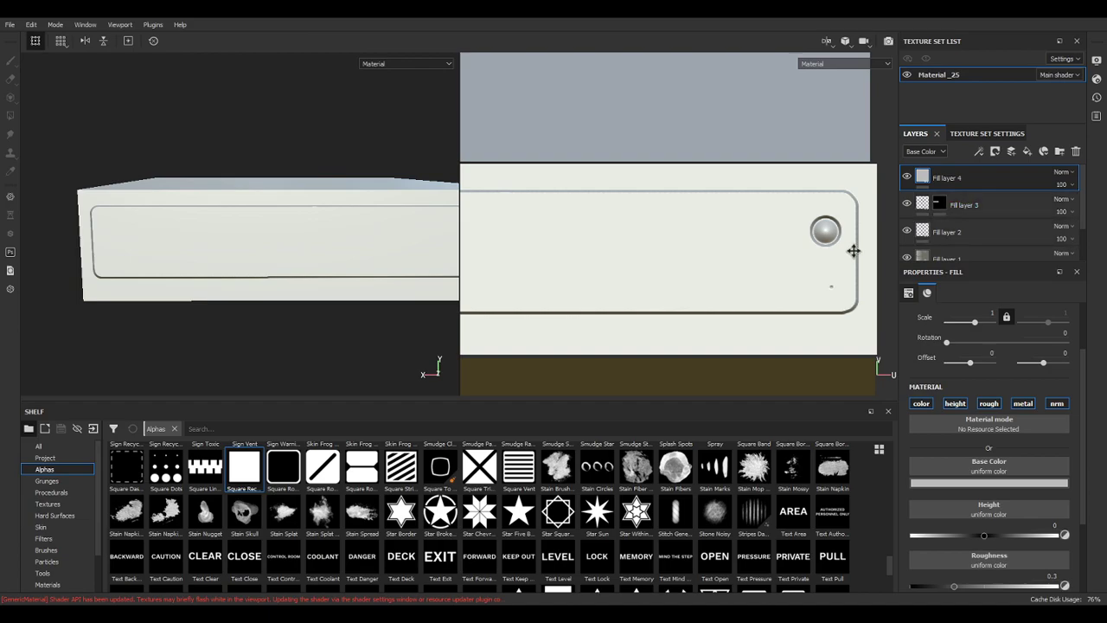
{"action": "left_click", "coordinate": [936, 207]}
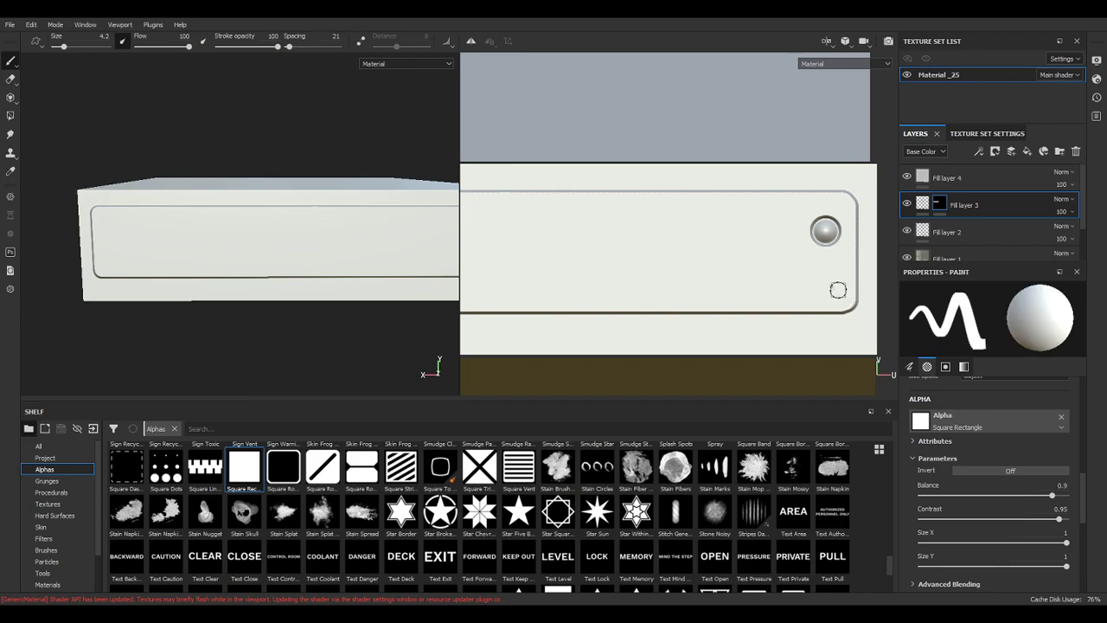
{"action": "scroll", "coordinate": [795, 275], "scroll_direction": "down", "scroll_amount": 2}
{"action": "mouse_move", "coordinate": [657, 254]}
{"action": "middle_mouse_down", "text": "alt"}
{"action": "mouse_move", "coordinate": [870, 246]}
{"action": "mouse_move", "coordinate": [732, 240]}
{"action": "middle_mouse_up", "text": "alt"}
{"action": "left_click", "coordinate": [951, 178]}
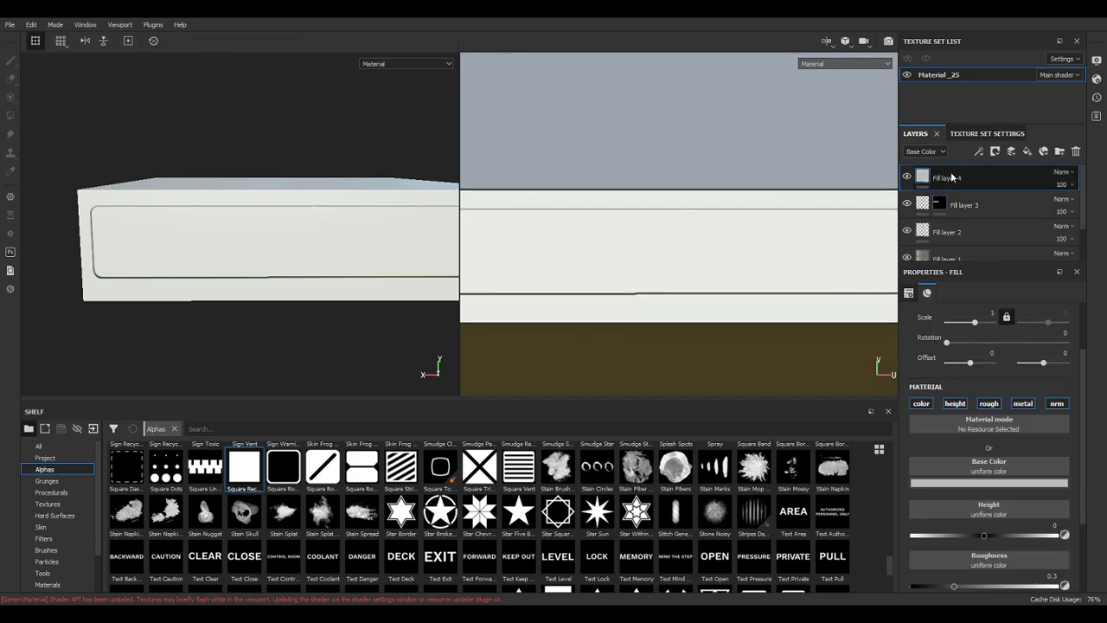
{"action": "left_click", "coordinate": [927, 404]}
{"action": "left_click", "coordinate": [995, 404]}
{"action": "left_click", "coordinate": [1029, 404]}
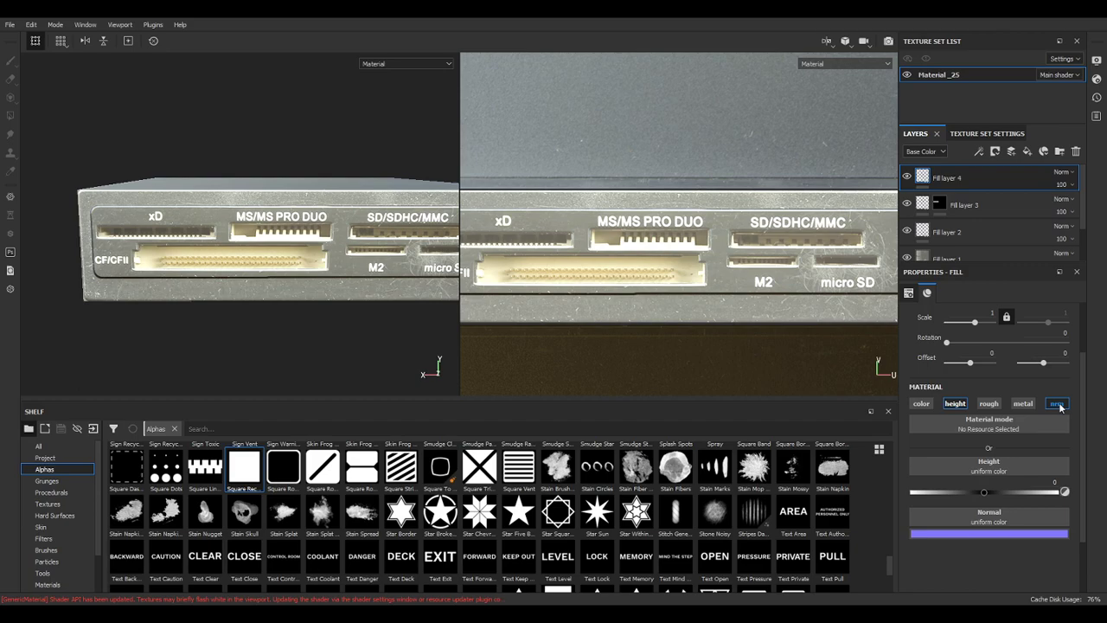
{"action": "left_click", "coordinate": [1058, 404]}
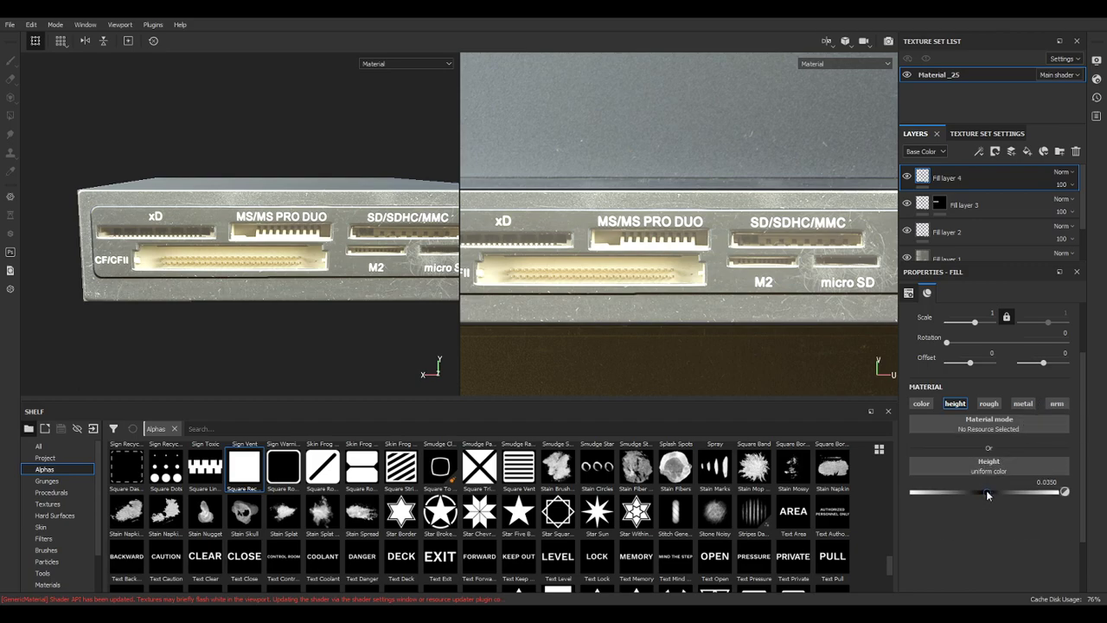
Set Fill layer 4's height to -1 and add a black mask to the layer.
{"action": "left_click_drag", "start_coordinate": [985, 492], "coordinate": [873, 481]}
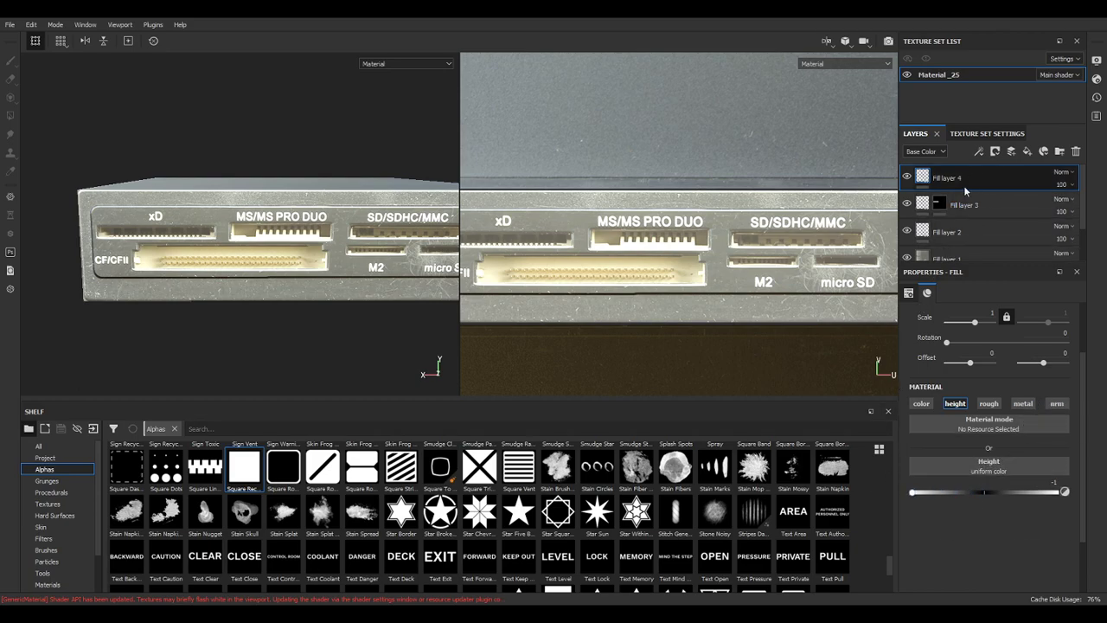
{"action": "right_click", "coordinate": [963, 179]}
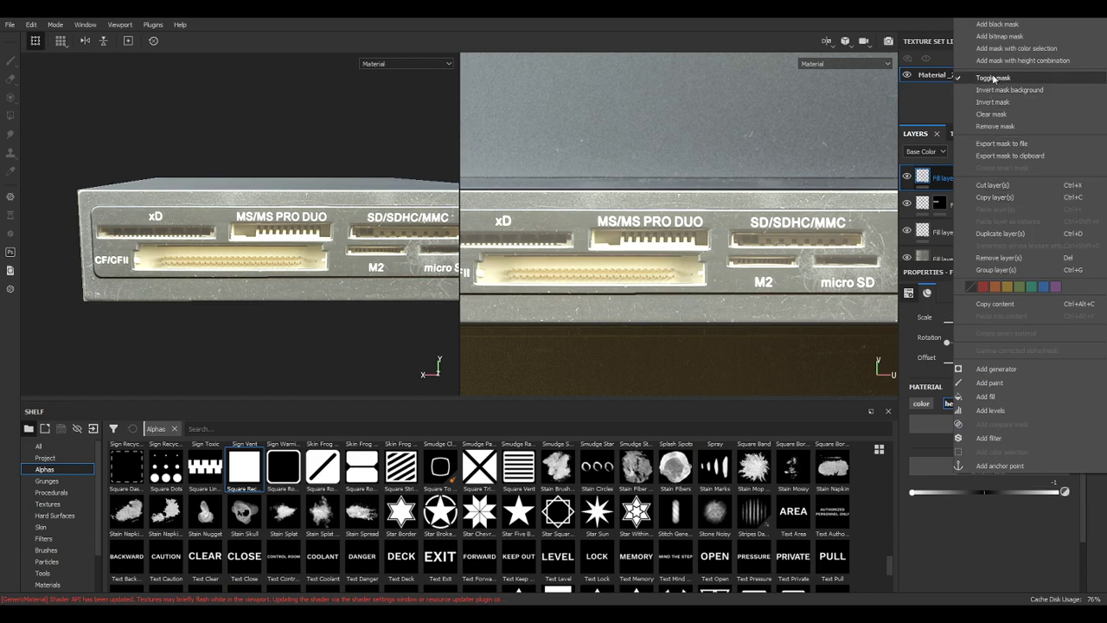
{"action": "left_click", "coordinate": [998, 24]}
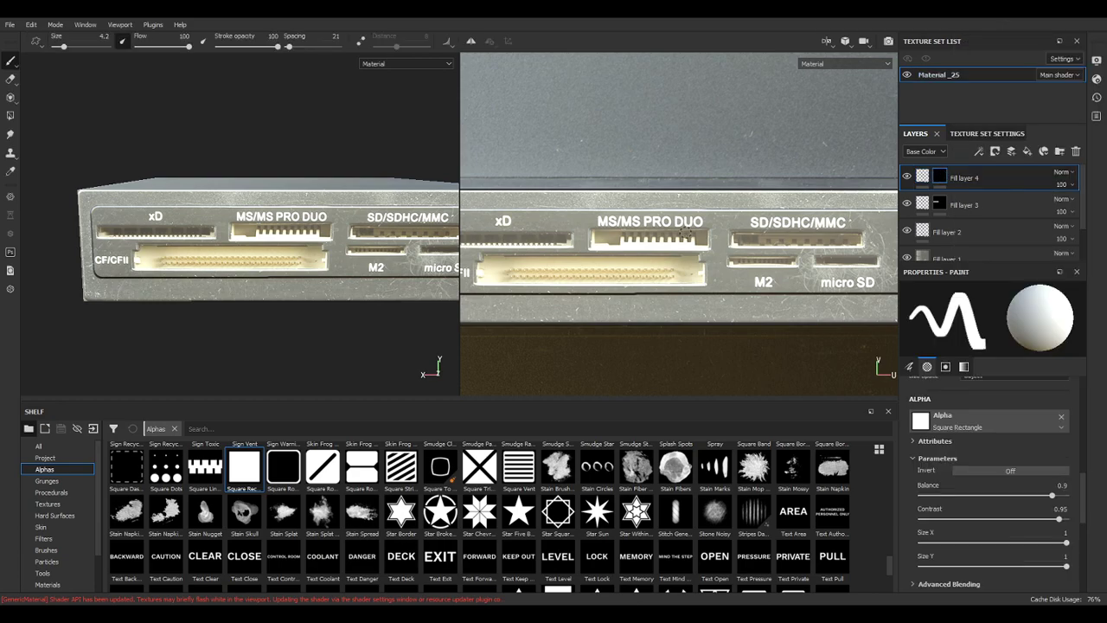
Paint a straight white line across the whole micro SD slot in Fill layer 4's mask at brush size 4.2.
{"action": "left_click_drag", "start_coordinate": [718, 228], "coordinate": [788, 262]}
{"action": "scroll", "coordinate": [861, 275], "scroll_direction": "up", "scroll_amount": 4}
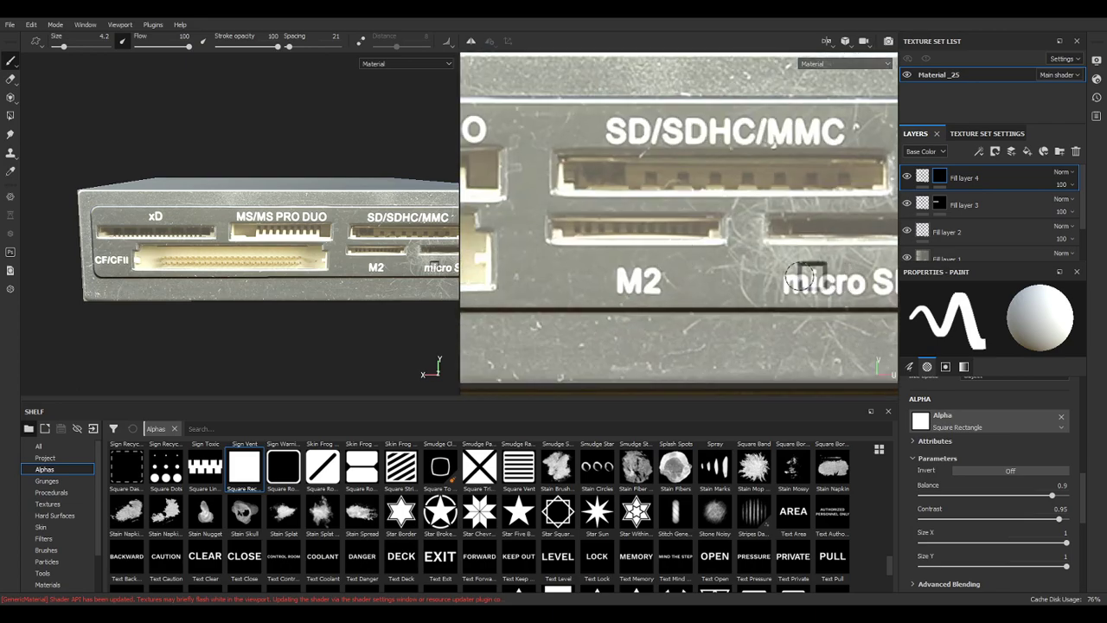
{"action": "middle_click_drag", "start_coordinate": [777, 265], "coordinate": [663, 262]}
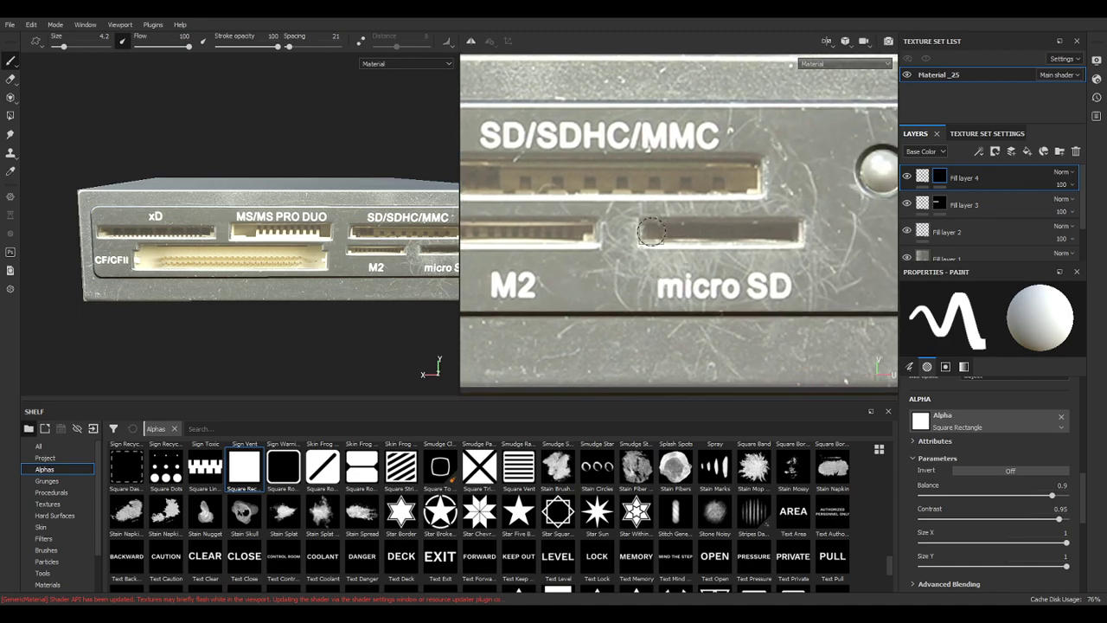
{"action": "left_click", "coordinate": [652, 232]}
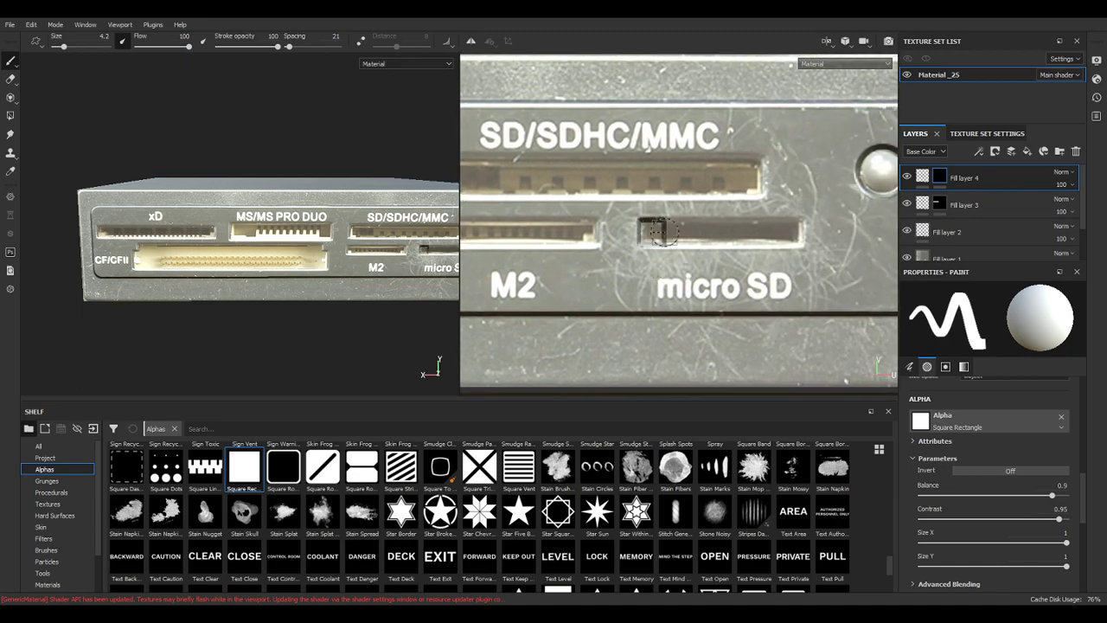
{"action": "left_click", "coordinate": [788, 231], "text": "shift"}
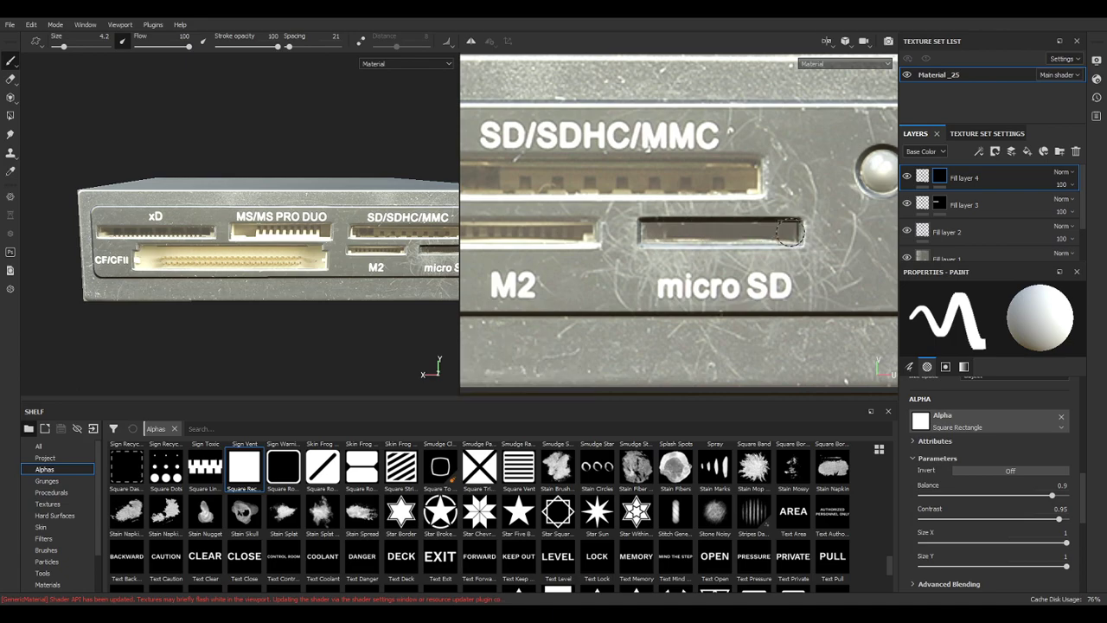
{"action": "scroll", "coordinate": [786, 251], "scroll_direction": "down", "scroll_amount": 2}
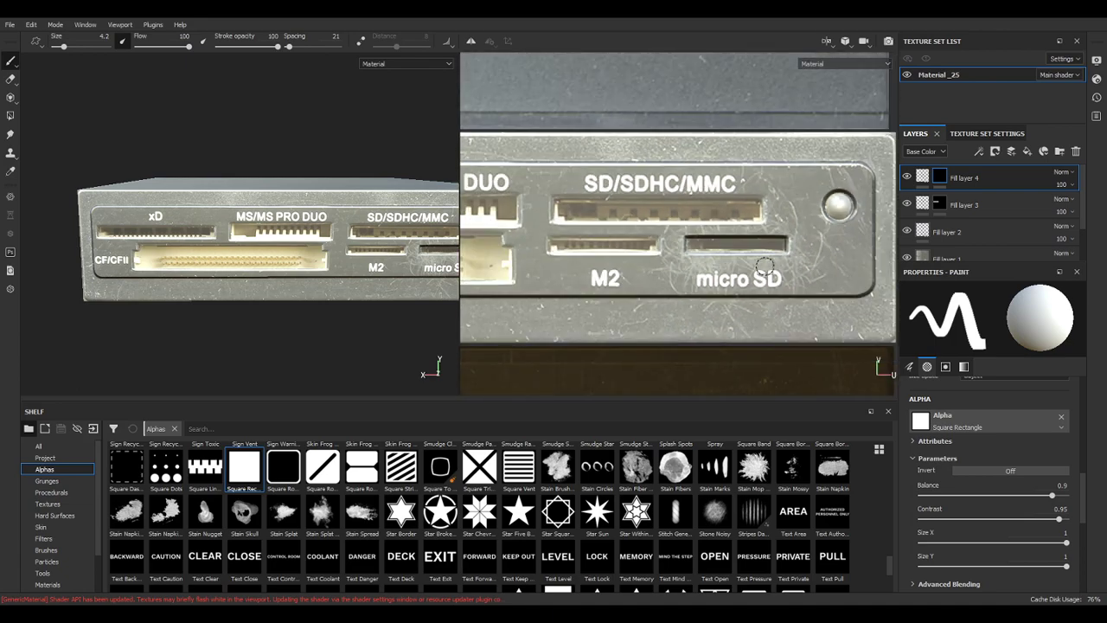
Paint a straight white line across the whole M2 slot in Fill layer 4's mask with the same brush.
{"action": "scroll", "coordinate": [646, 245], "scroll_direction": "up", "scroll_amount": 3}
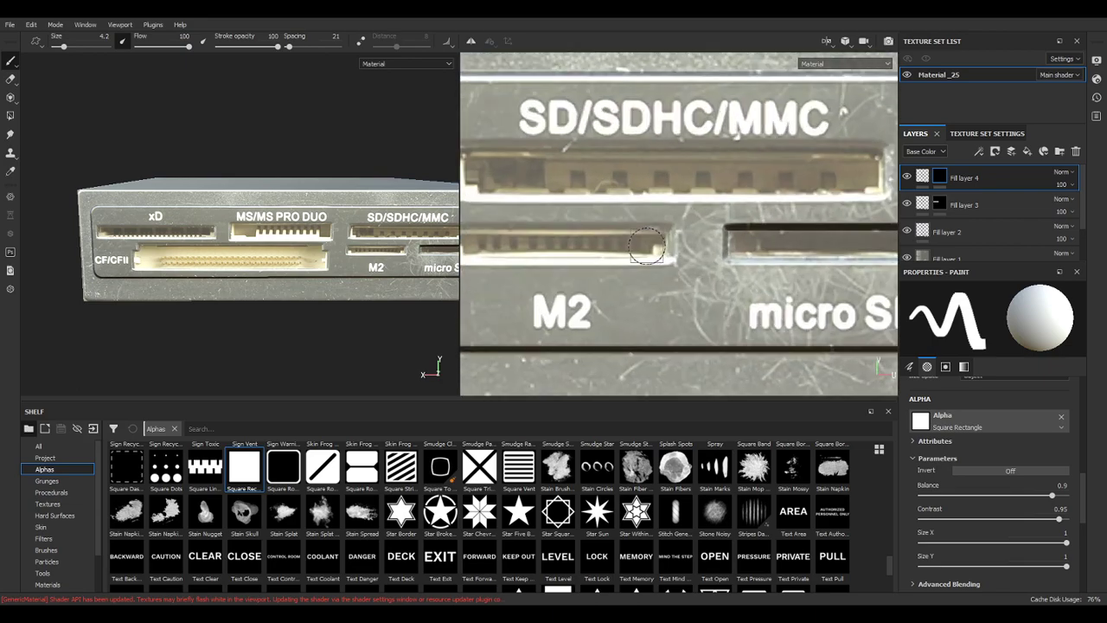
{"action": "scroll", "coordinate": [640, 249], "scroll_direction": "down", "scroll_amount": 1}
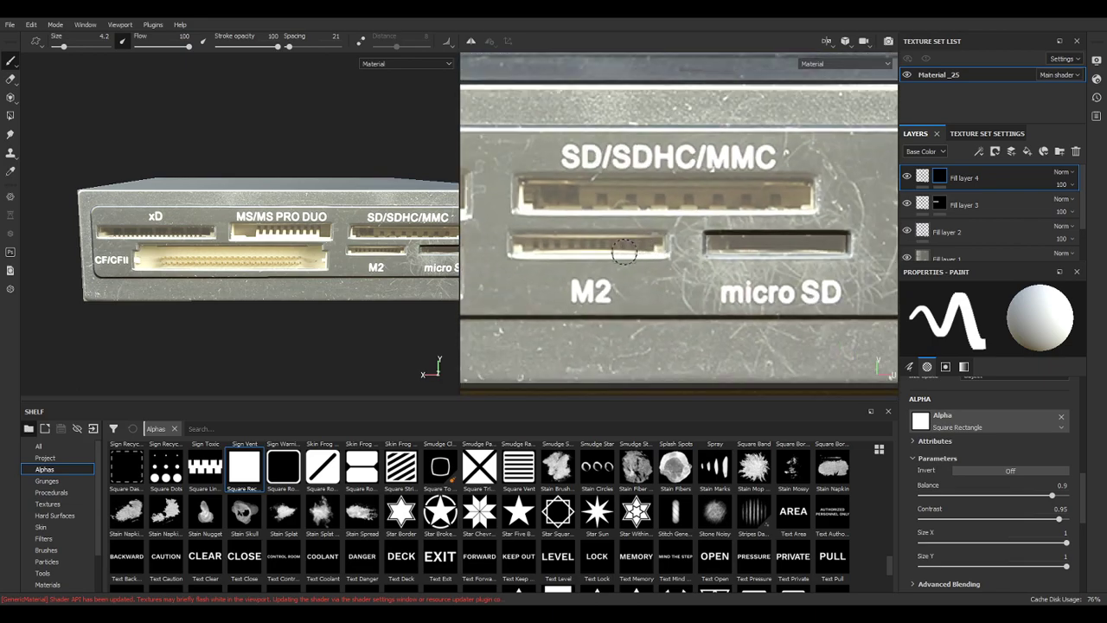
{"action": "middle_click_drag", "start_coordinate": [625, 252], "coordinate": [682, 255]}
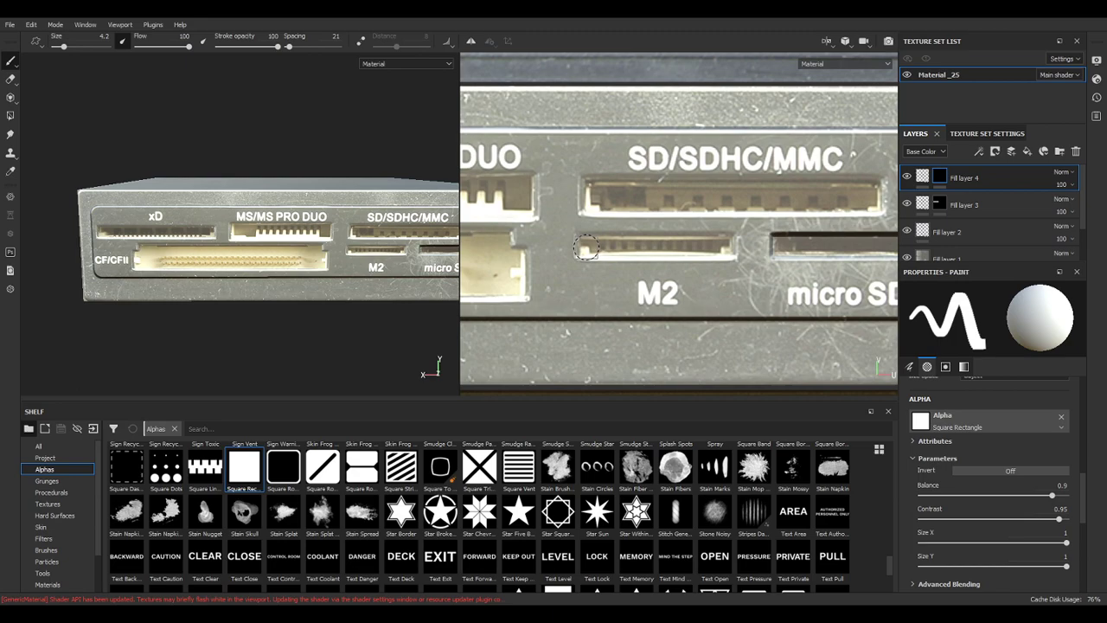
{"action": "left_click", "coordinate": [586, 246]}
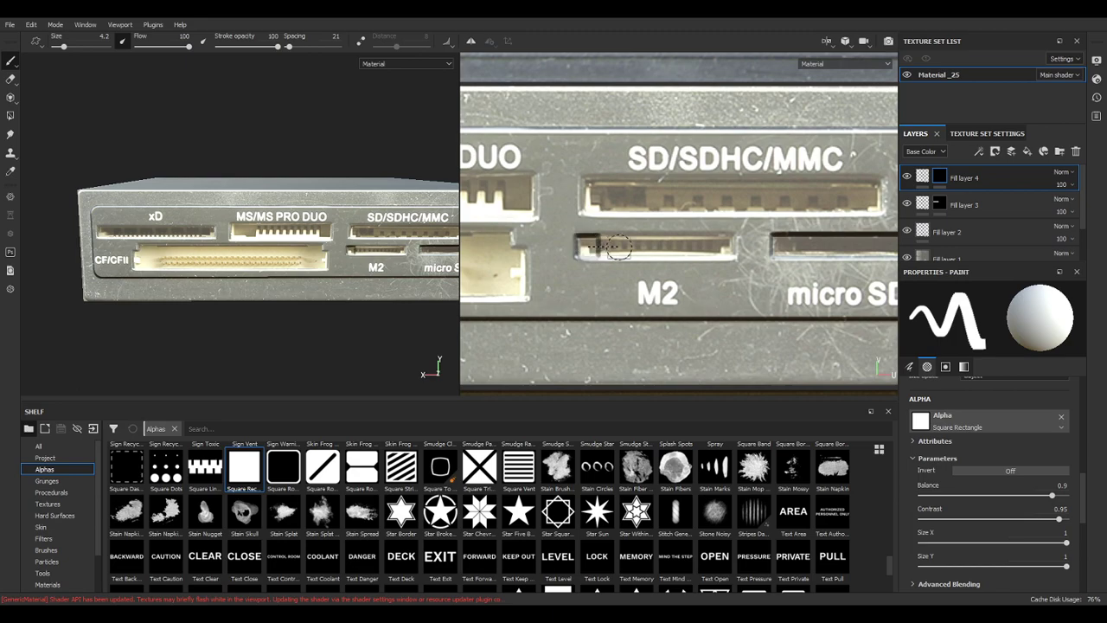
{"action": "left_click", "coordinate": [725, 247], "text": "shift"}
Try painting the SD/SDHC/MMC slot in Fill layer 4's mask with the brush at size 7.56, and undo it.
{"action": "scroll", "coordinate": [683, 259], "scroll_direction": "down", "scroll_amount": 1}
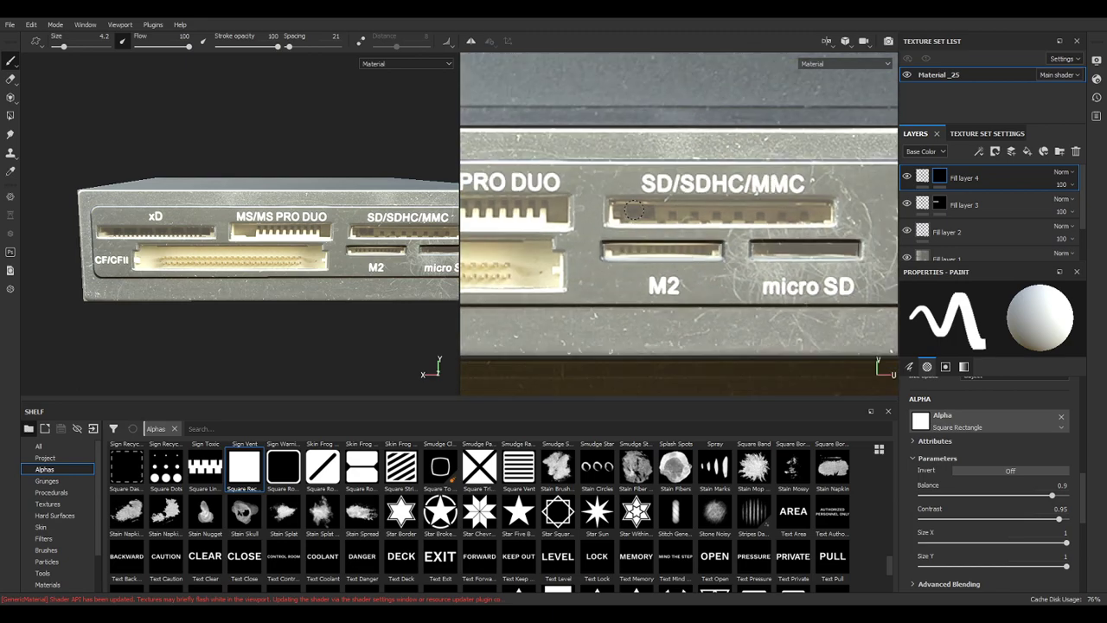
{"action": "right_click_drag", "start_coordinate": [612, 207], "coordinate": [619, 212], "text": "ctrl"}
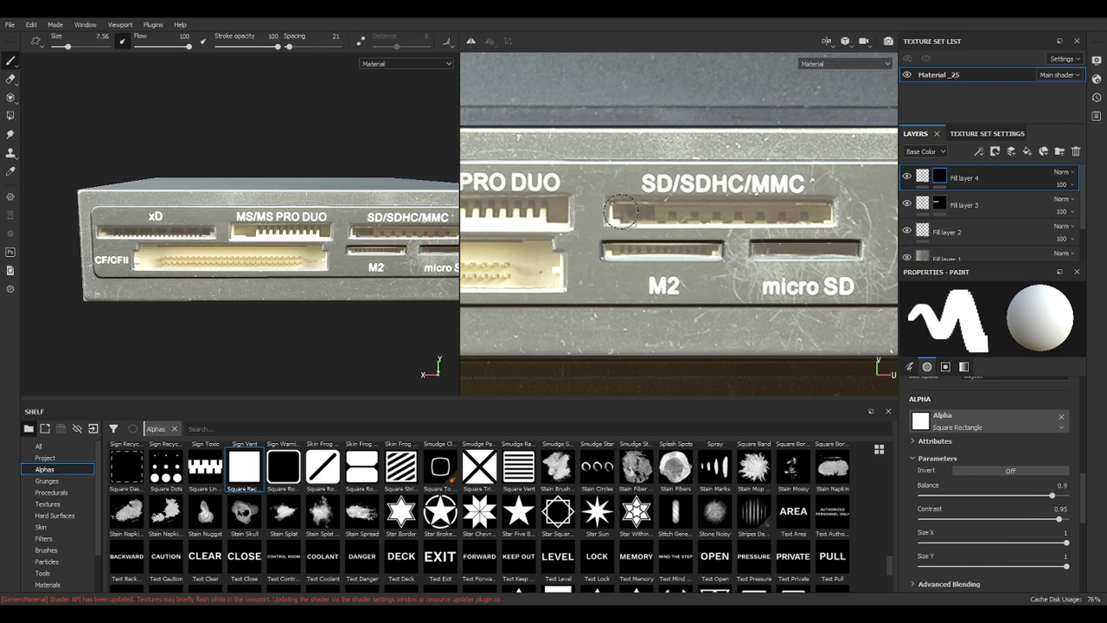
{"action": "left_click", "coordinate": [620, 212]}
{"action": "key", "text": "ctrl+z"}
{"action": "left_click", "coordinate": [621, 212]}
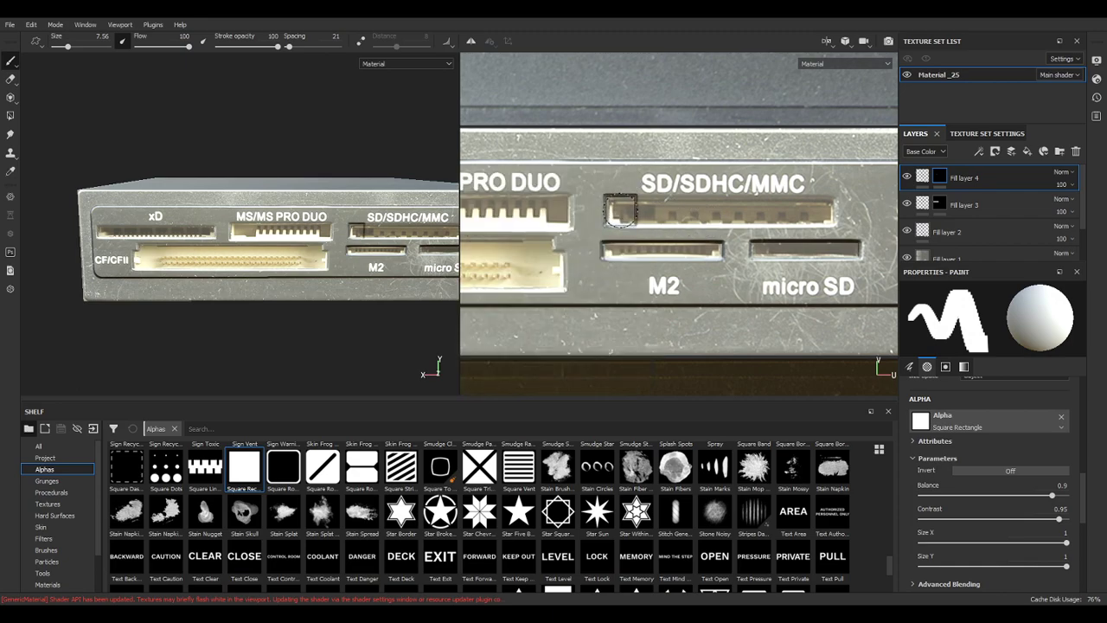
{"action": "left_click", "coordinate": [820, 213], "text": "ctrl+shift"}
{"action": "key", "text": "ctrl+z"}
Reduce the brush to size 6.59 and paint a straight white line across the whole SD/SDHC/MMC slot in the mask.
{"action": "key", "text": "bracketleft"}
{"action": "key", "text": "bracketleft"}
{"action": "key", "text": "bracketleft"}
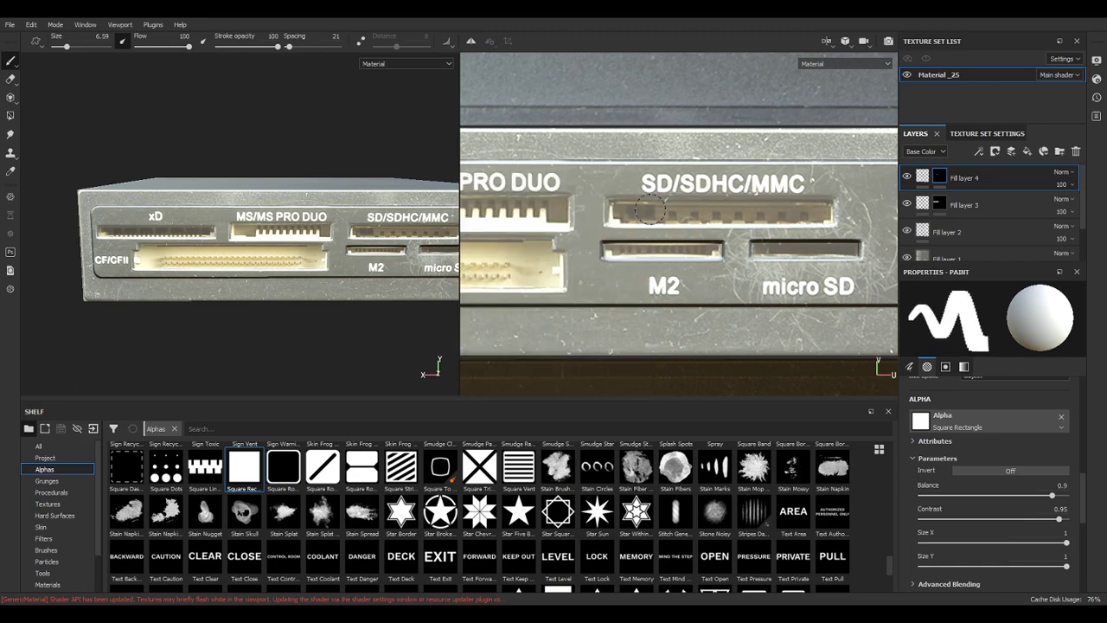
{"action": "left_click", "coordinate": [619, 212]}
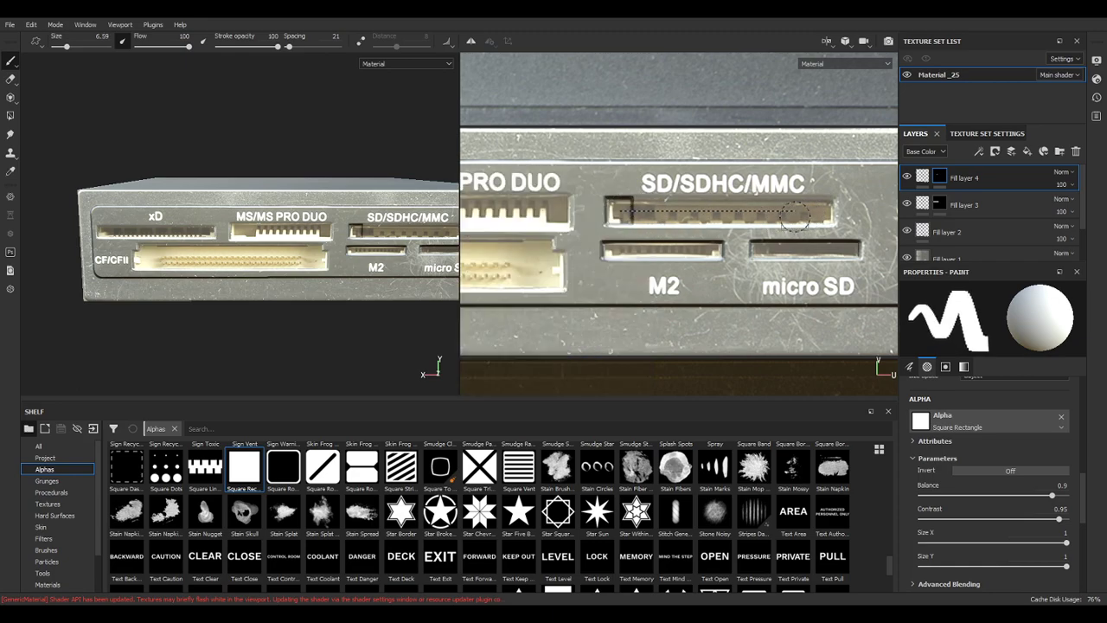
{"action": "left_click", "coordinate": [822, 211], "text": "shift"}
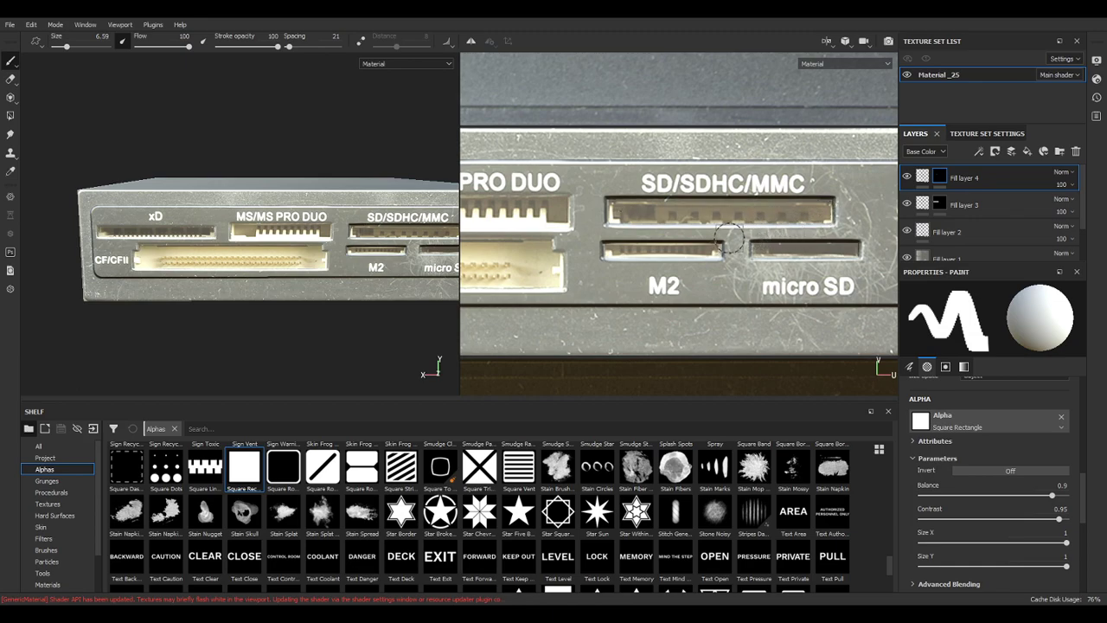
Enlarge the brush to size 9.06 and mask the MS/MS PRO DUO slot with a straight white line, undoing any surplus strokes.
{"action": "middle_click_drag", "start_coordinate": [527, 283], "coordinate": [749, 282]}
{"action": "right_click_drag", "start_coordinate": [760, 221], "coordinate": [779, 221], "text": "ctrl"}
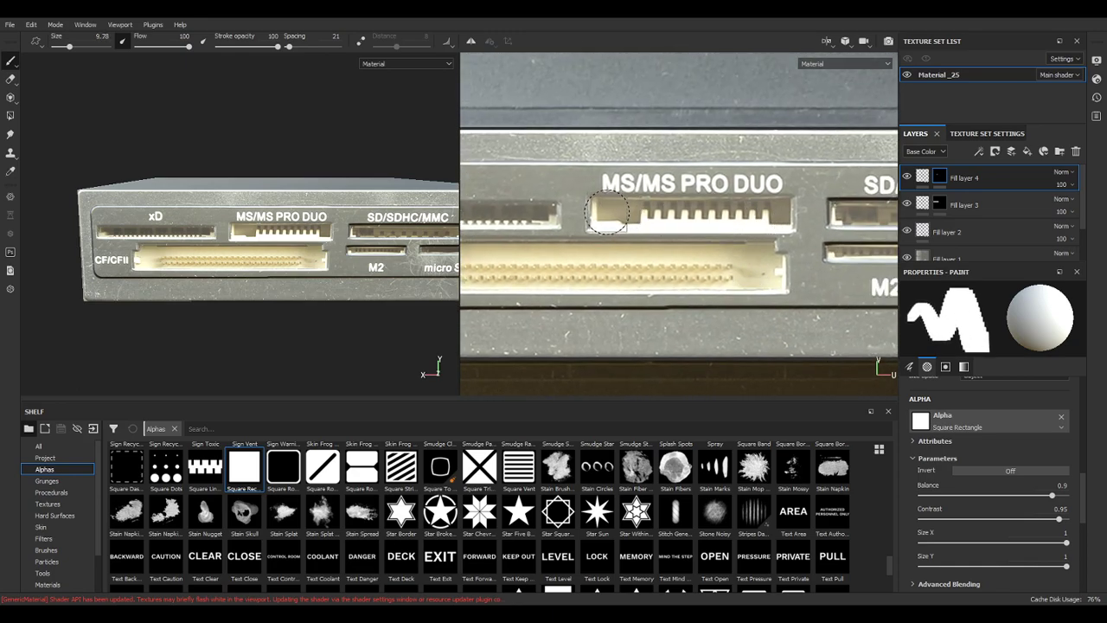
{"action": "key", "text": "bracketleft"}
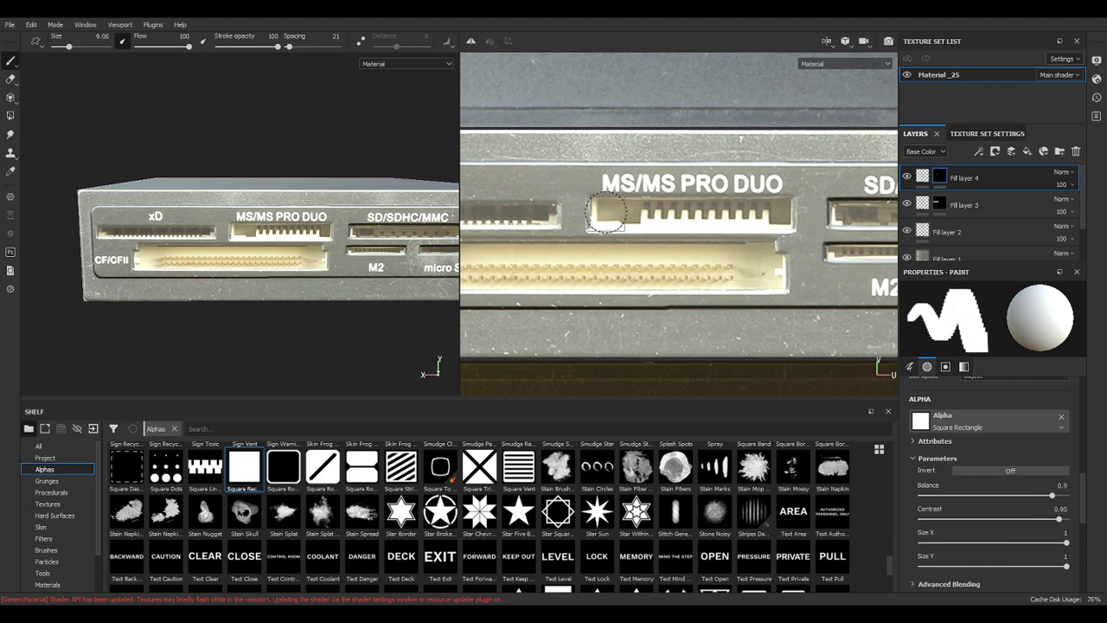
{"action": "key", "text": "shift"}
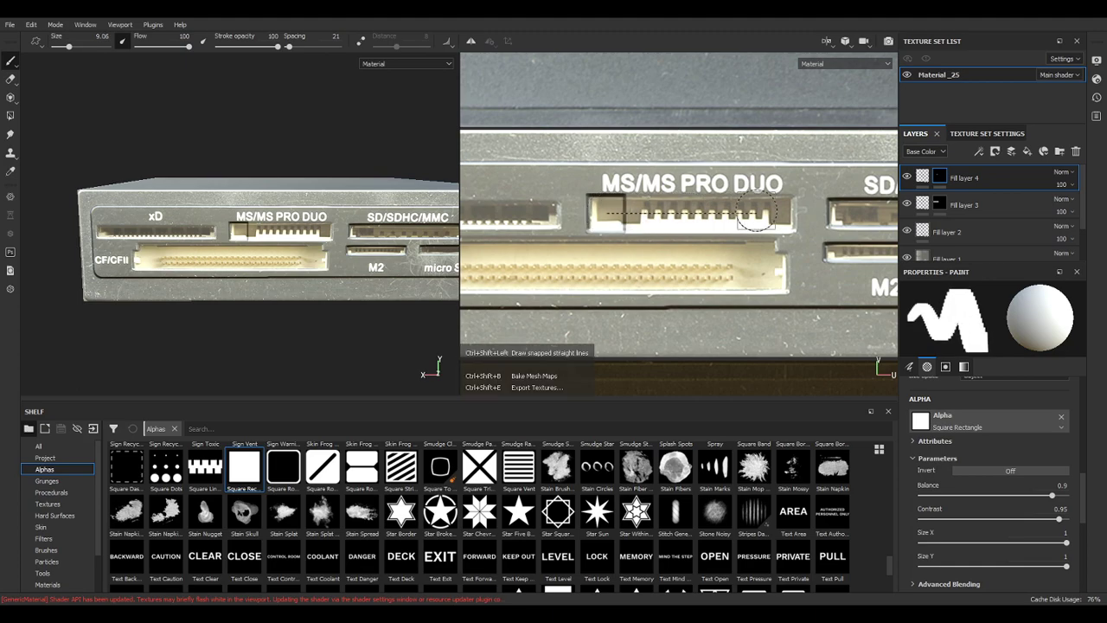
{"action": "left_click", "coordinate": [776, 217], "text": "shift"}
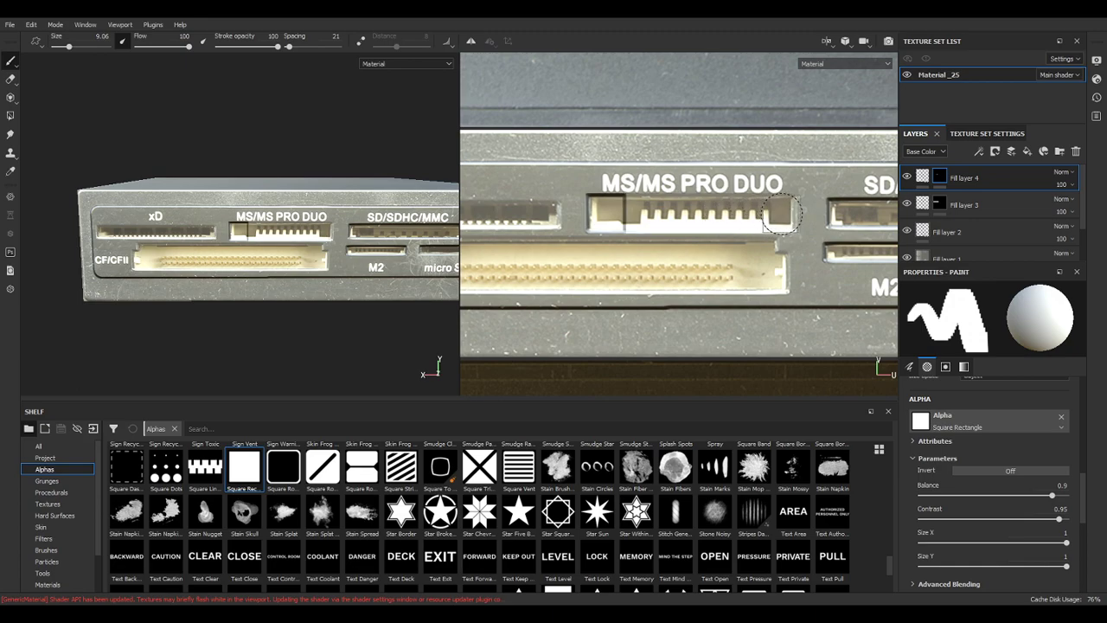
{"action": "left_click", "coordinate": [778, 216]}
{"action": "key", "text": "ctrl+z"}
{"action": "key", "text": "ctrl+z"}
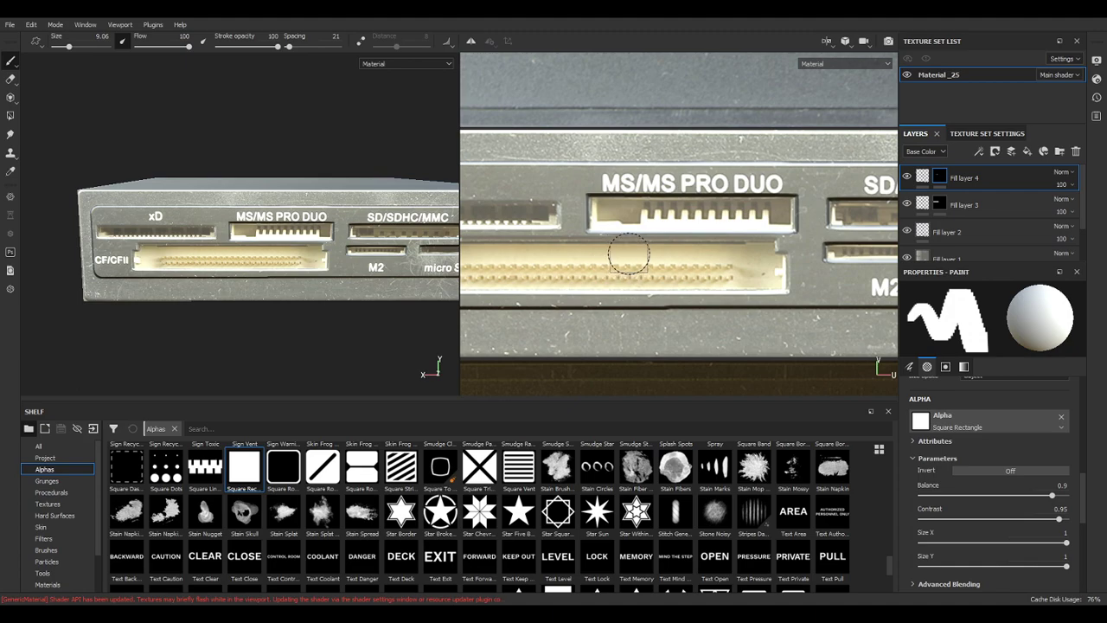
{"action": "key", "text": "x"}
{"action": "right_click", "coordinate": [807, 205]}
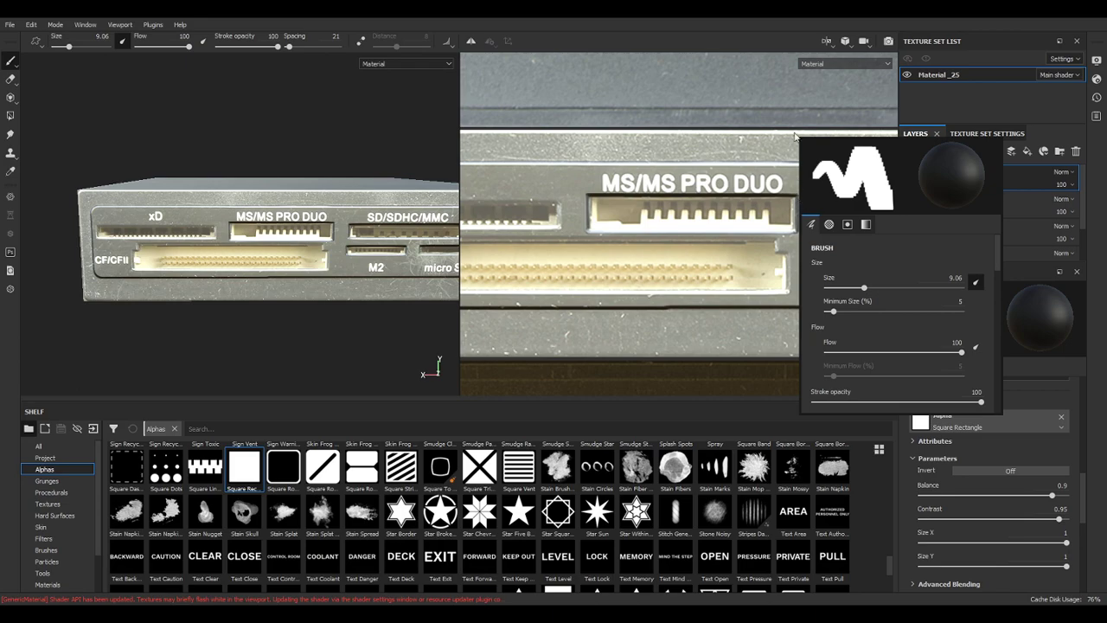
{"action": "left_click", "coordinate": [712, 119]}
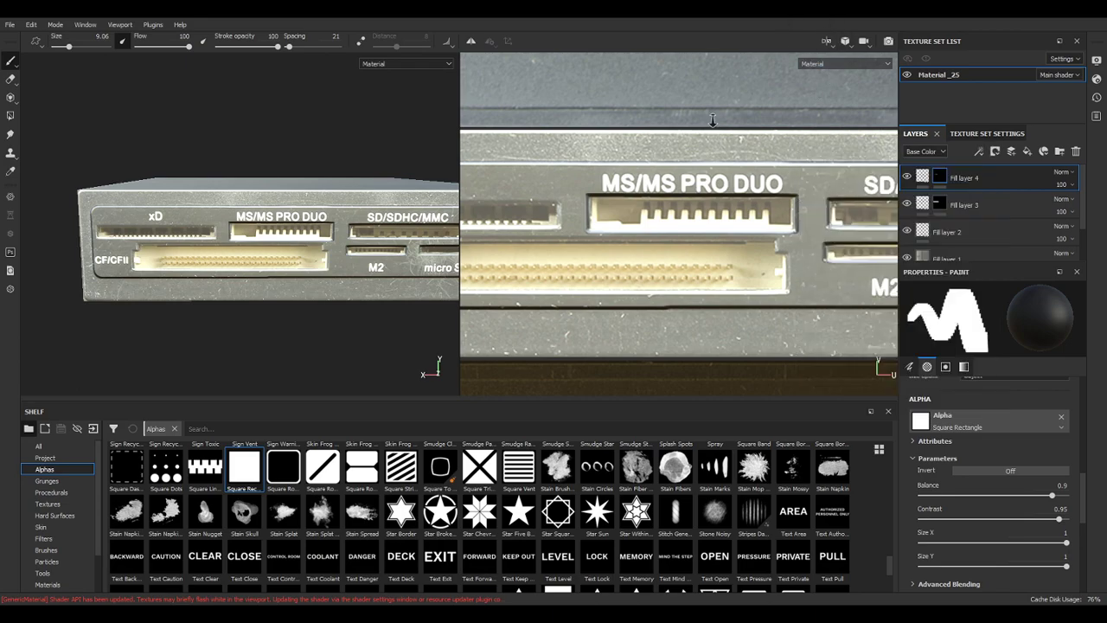
{"action": "scroll", "coordinate": [706, 127], "scroll_direction": "down", "scroll_amount": 1}
{"action": "mouse_move", "coordinate": [793, 175]}
{"action": "right_mouse_down", "text": "ctrl"}
{"action": "mouse_move", "coordinate": [751, 176]}
{"action": "mouse_move", "coordinate": [789, 176]}
{"action": "right_mouse_up", "text": "ctrl"}
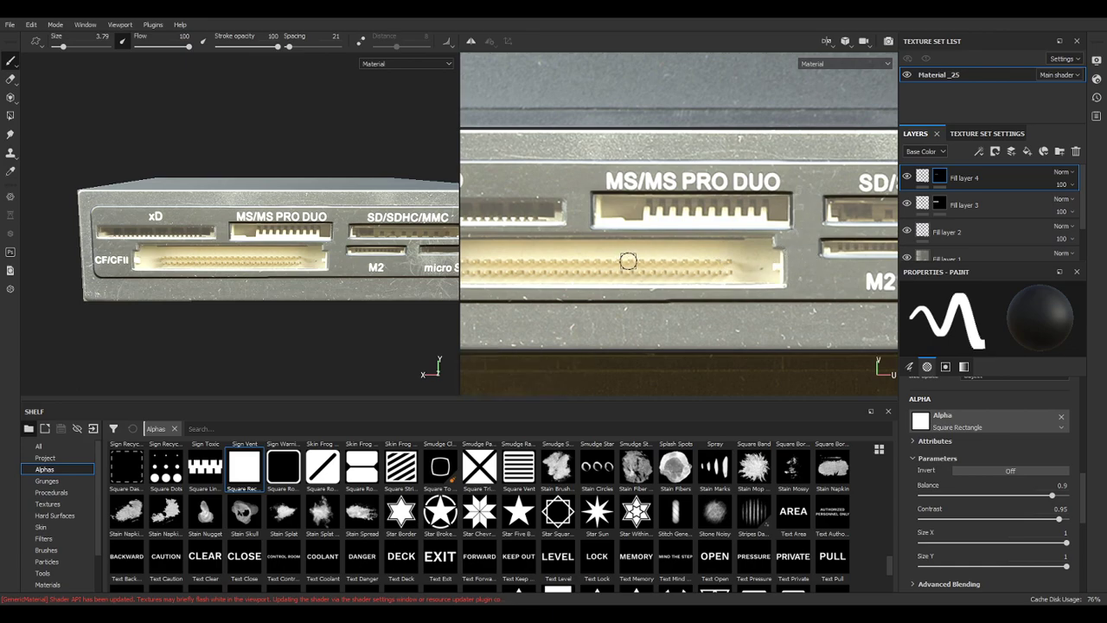
{"action": "middle_click_drag", "start_coordinate": [770, 272], "coordinate": [501, 274]}
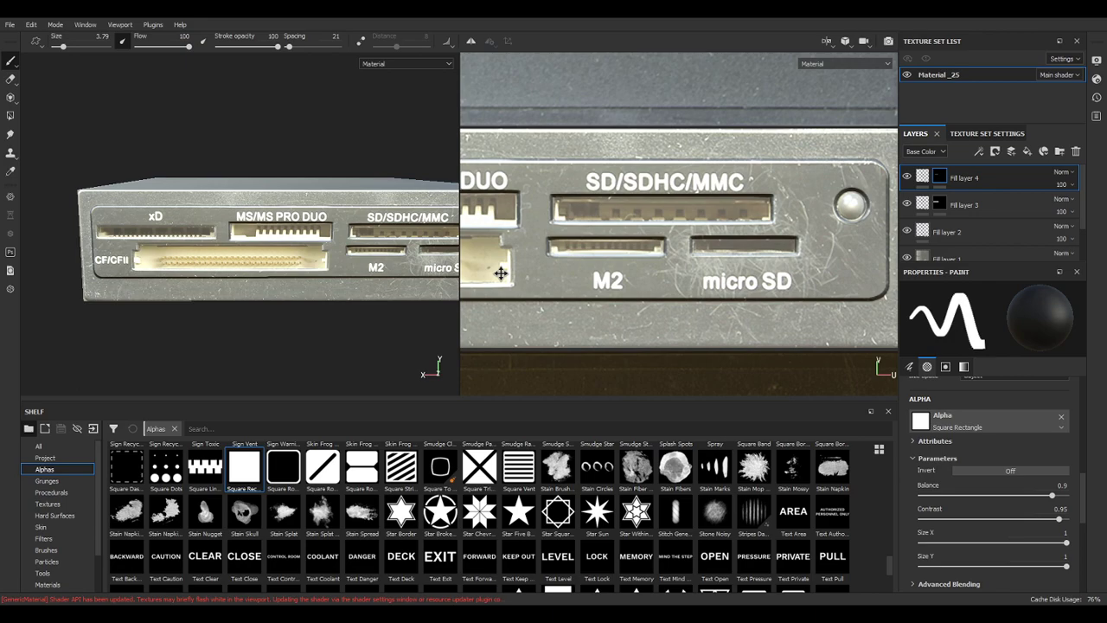
{"action": "middle_click_drag", "start_coordinate": [501, 273], "coordinate": [855, 285]}
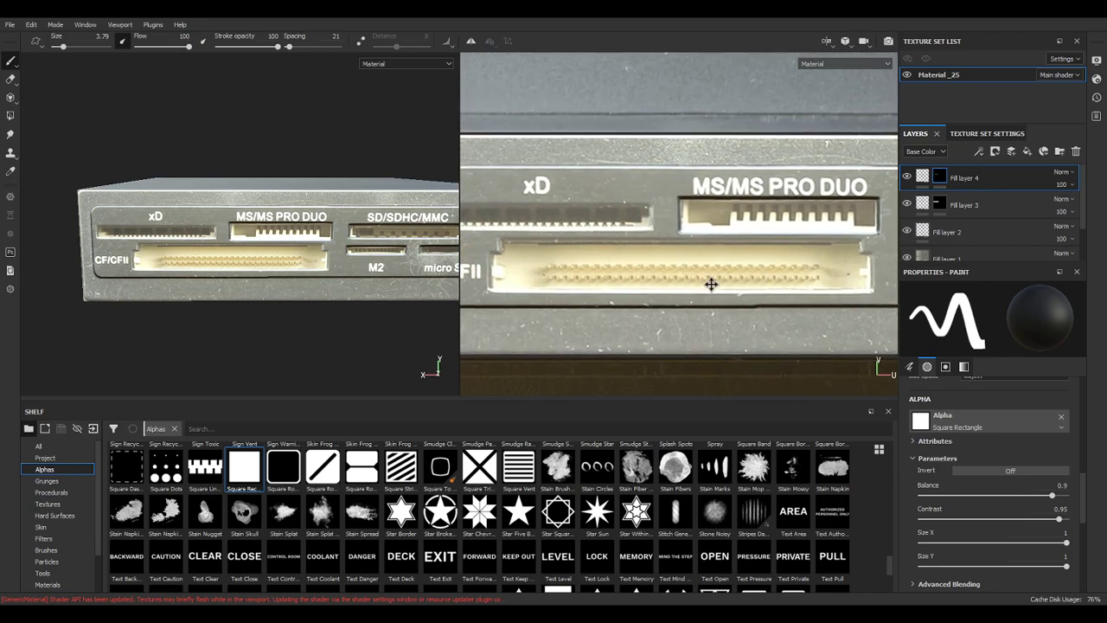
{"action": "middle_click_drag", "start_coordinate": [712, 282], "coordinate": [714, 255]}
{"action": "key", "text": "x"}
Set the brush to size 9.76 and cover the CF/CFII slot in the mask with two overlapping straight white lines.
{"action": "right_click_drag", "start_coordinate": [499, 234], "coordinate": [537, 241], "text": "ctrl"}
{"action": "key", "text": "bracketleft"}
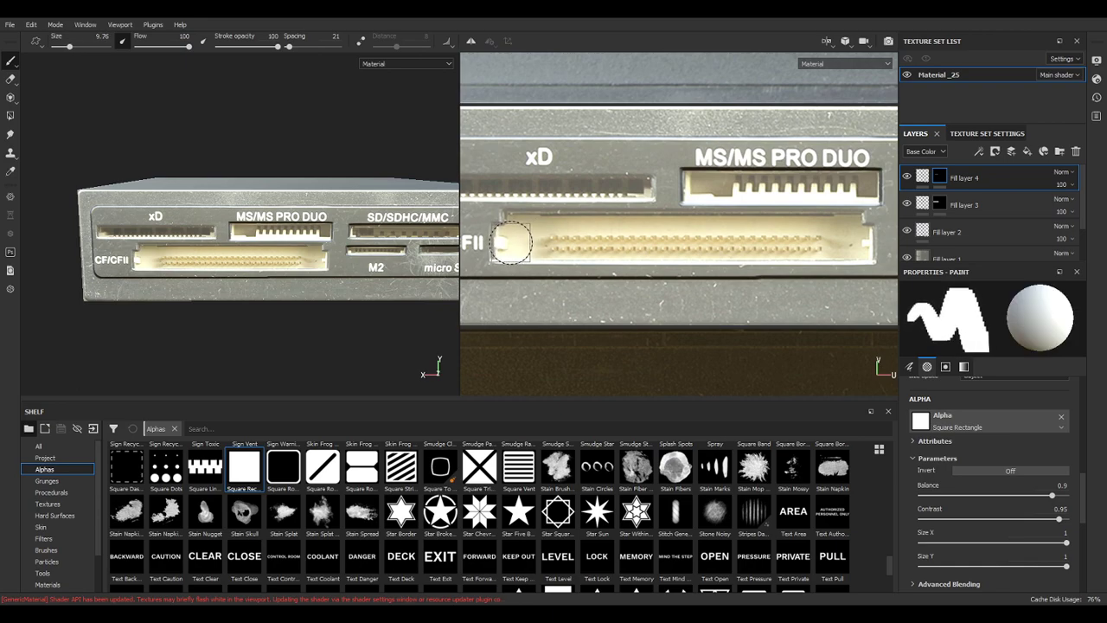
{"action": "left_click", "coordinate": [510, 243]}
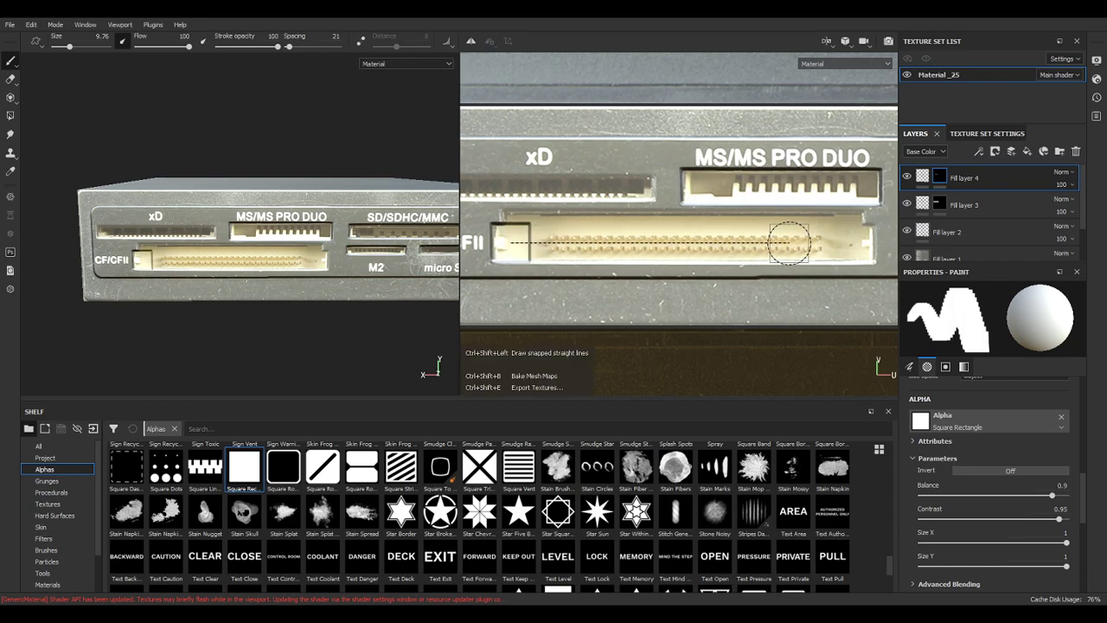
{"action": "left_click", "coordinate": [852, 247], "text": "shift"}
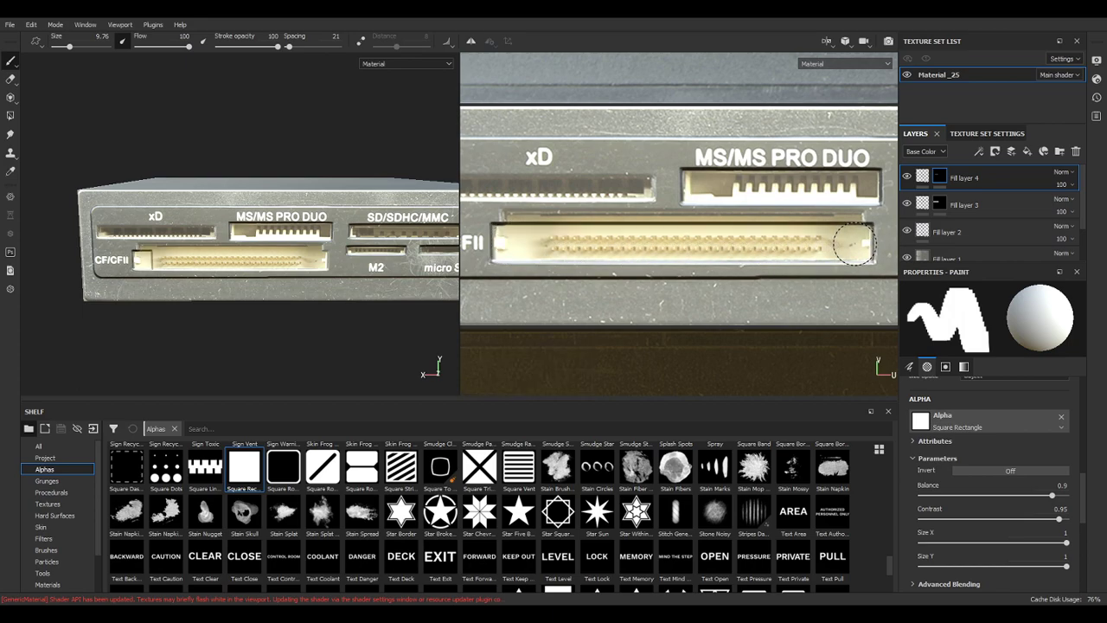
{"action": "left_click", "coordinate": [845, 231]}
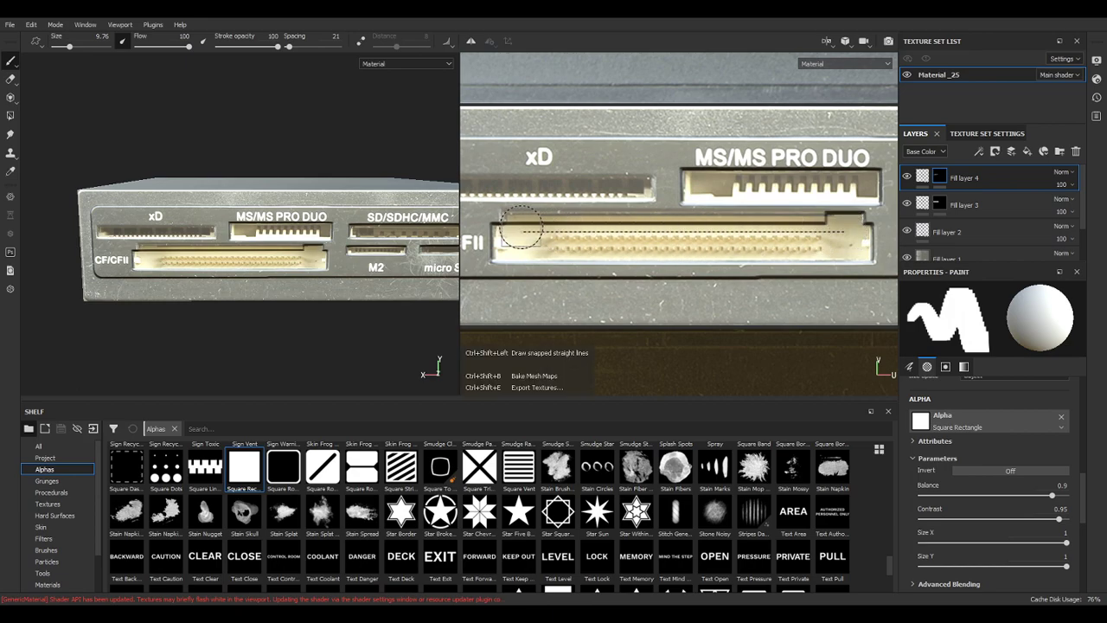
{"action": "left_click", "coordinate": [519, 229], "text": "shift"}
Reduce the brush to size 6.38 and paint a straight white line across the whole xD slot in Fill layer 4's mask.
{"action": "scroll", "coordinate": [597, 249], "scroll_direction": "down", "scroll_amount": 2}
{"action": "scroll", "coordinate": [597, 249], "scroll_direction": "down", "scroll_amount": 1}
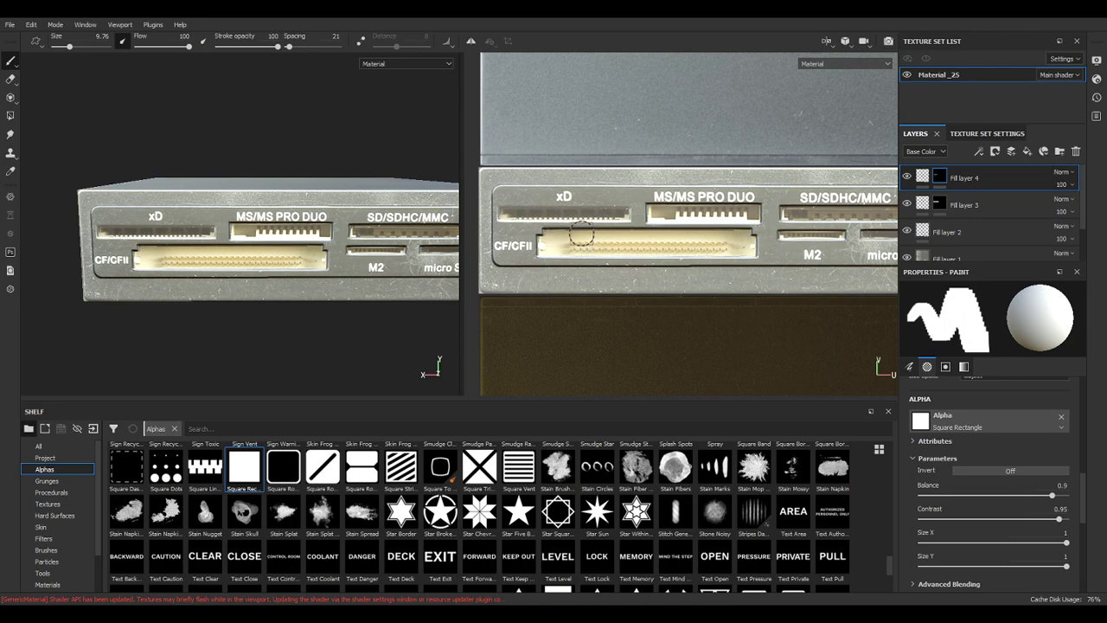
{"action": "scroll", "coordinate": [745, 210], "scroll_direction": "up", "scroll_amount": 2}
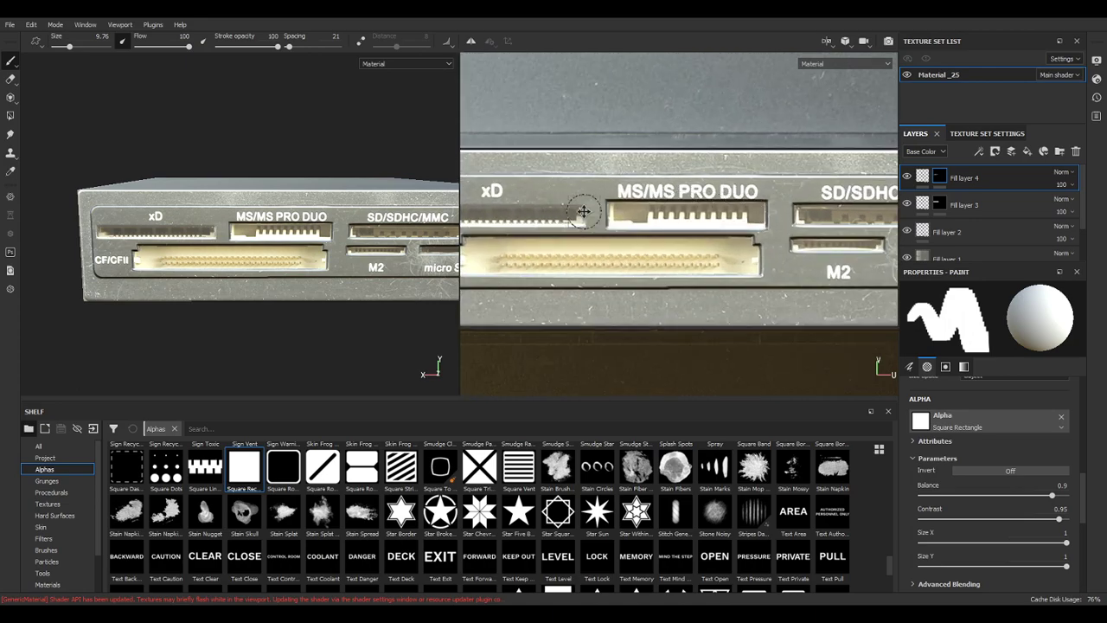
{"action": "scroll", "coordinate": [779, 216], "scroll_direction": "up", "scroll_amount": 3}
{"action": "right_click_drag", "start_coordinate": [795, 222], "coordinate": [773, 222], "text": "ctrl"}
{"action": "left_click", "coordinate": [800, 222]}
{"action": "key", "text": "ctrl+z"}
{"action": "left_click", "coordinate": [799, 221]}
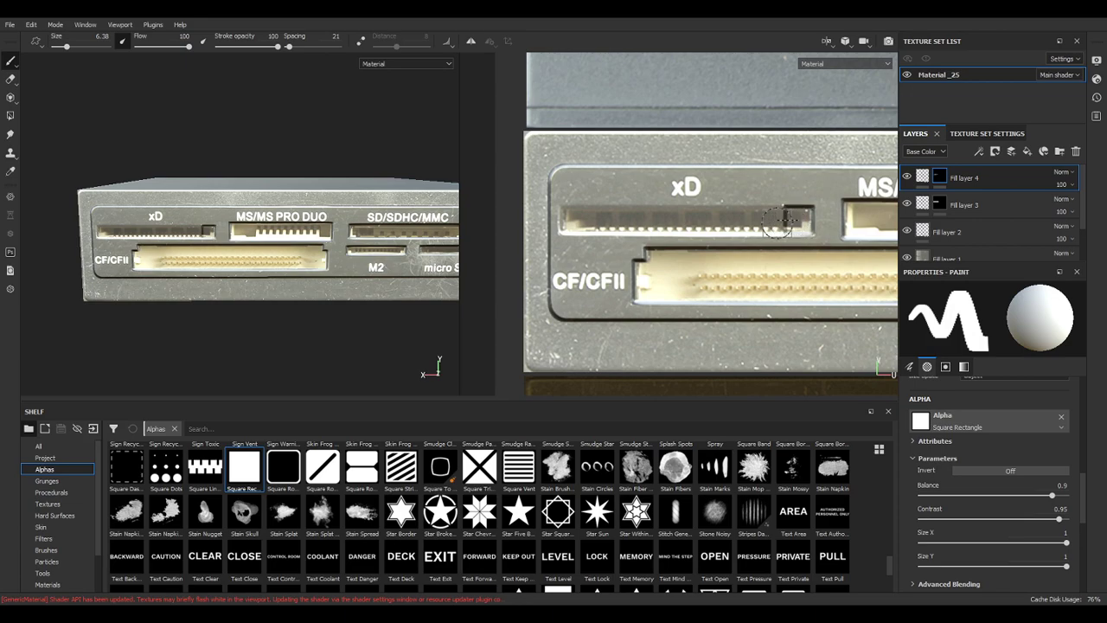
{"action": "left_click", "coordinate": [573, 221], "text": "shift"}
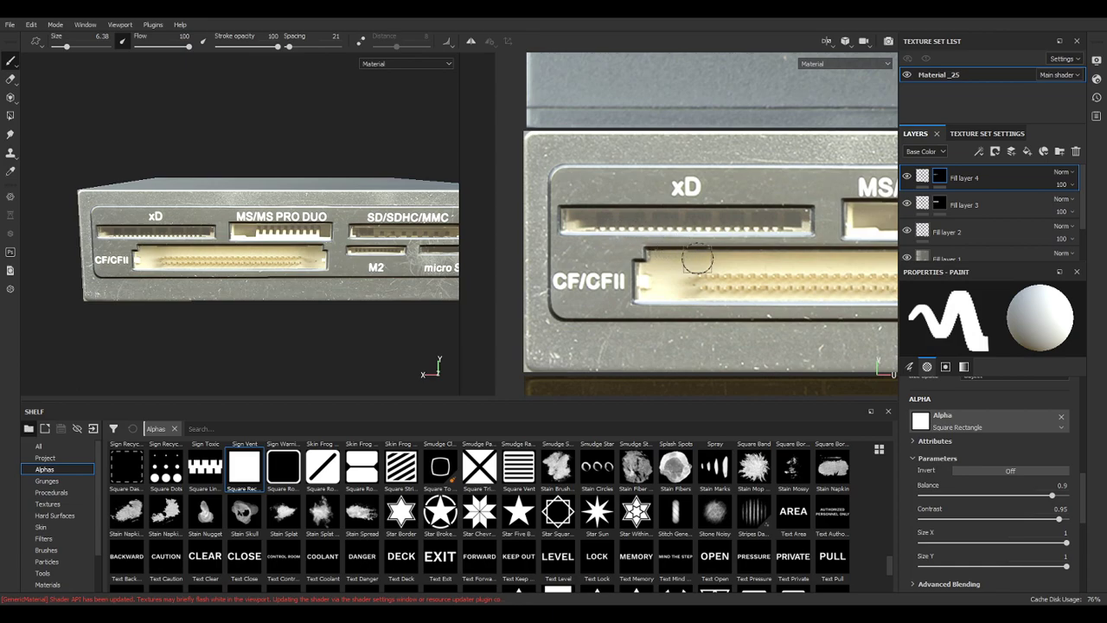
Set Fill layer 4's height to -0.0973 and inspect the recessed card slots on the 3D model.
{"action": "scroll", "coordinate": [709, 270], "scroll_direction": "down", "scroll_amount": 2}
{"action": "scroll", "coordinate": [716, 277], "scroll_direction": "down", "scroll_amount": 3}
{"action": "left_click_drag", "start_coordinate": [301, 333], "coordinate": [465, 322], "text": "alt"}
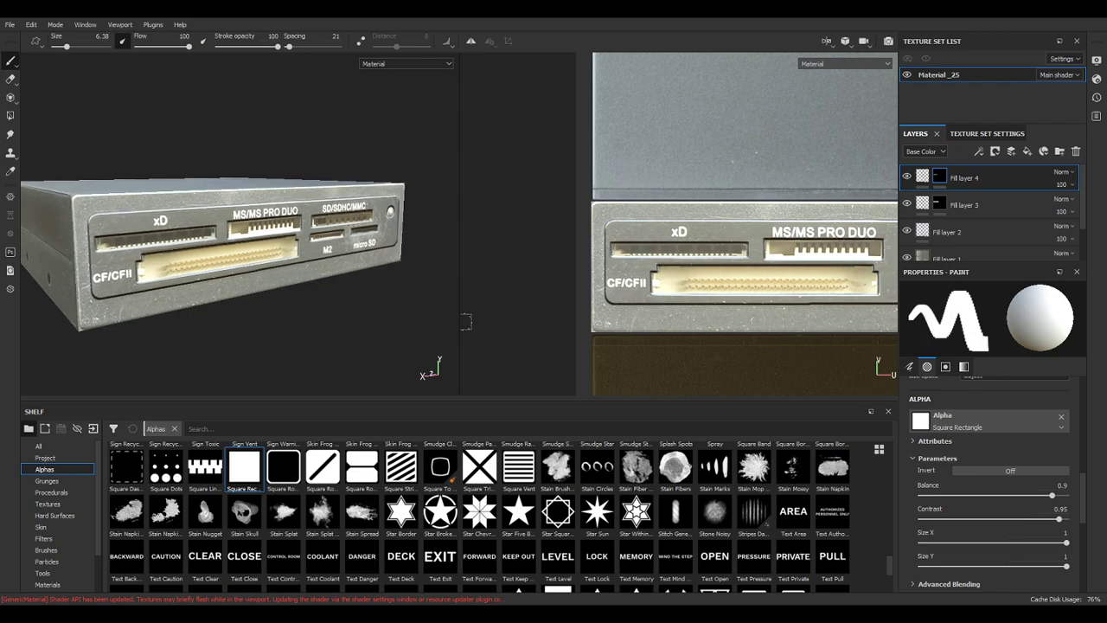
{"action": "left_click", "coordinate": [929, 178]}
{"action": "left_click_drag", "start_coordinate": [913, 493], "coordinate": [976, 490]}
{"action": "mouse_move", "coordinate": [327, 255]}
{"action": "left_mouse_down", "text": "alt"}
{"action": "mouse_move", "coordinate": [240, 279]}
{"action": "mouse_move", "coordinate": [155, 237]}
{"action": "mouse_move", "coordinate": [327, 239]}
{"action": "left_mouse_up", "text": "alt"}
{"action": "scroll", "coordinate": [196, 219], "scroll_direction": "up", "scroll_amount": 3}
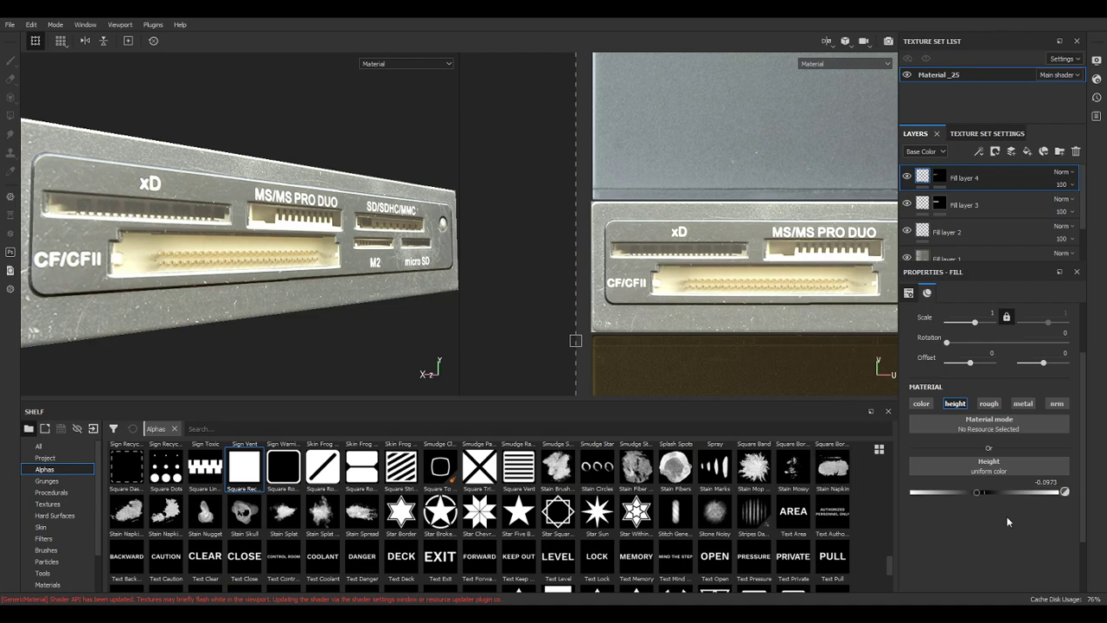
Set Fill layer 4's height to -1 and check the recessed card slots on the 3D model.
{"action": "left_click_drag", "start_coordinate": [978, 492], "coordinate": [927, 493]}
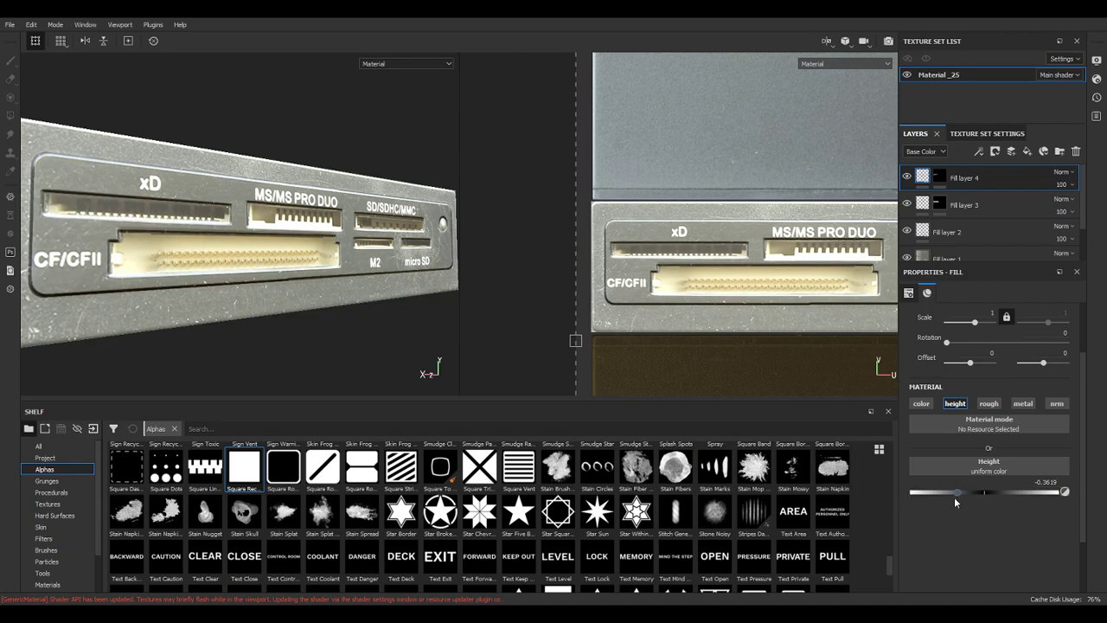
{"action": "left_click_drag", "start_coordinate": [361, 278], "coordinate": [383, 272], "text": "alt"}
{"action": "scroll", "coordinate": [354, 270], "scroll_direction": "down", "scroll_amount": 3}
Activate Fill layer 4's mask for painting with the Basic Hard brush on the side panels with the round holes.
{"action": "middle_click_drag", "start_coordinate": [251, 293], "coordinate": [346, 215], "text": "alt"}
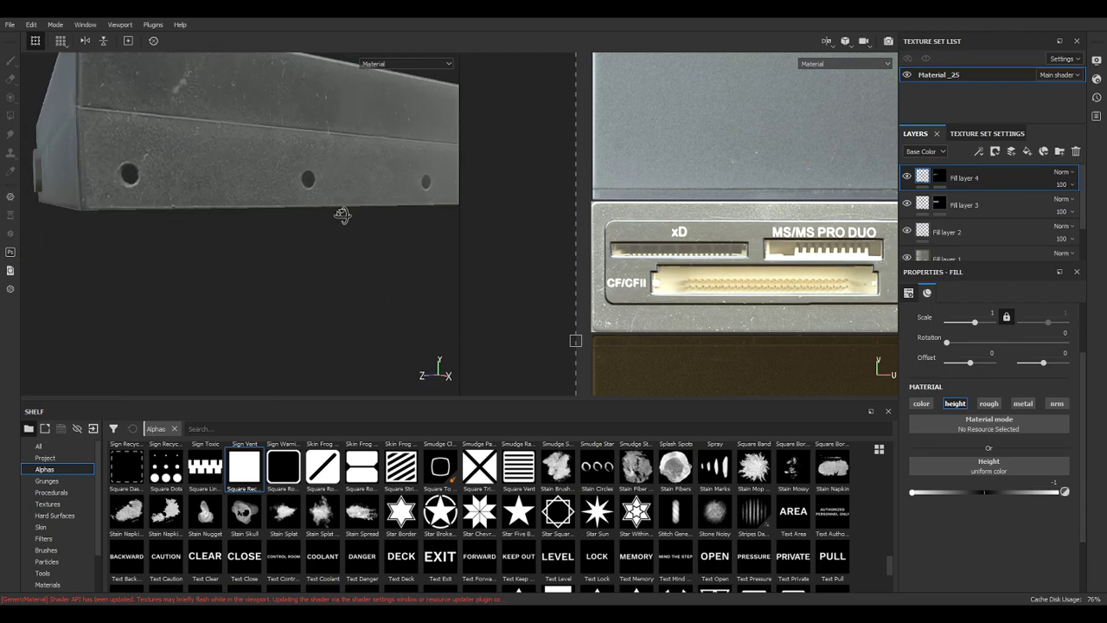
{"action": "left_click_drag", "start_coordinate": [346, 215], "coordinate": [309, 208], "text": "alt"}
{"action": "middle_click_drag", "start_coordinate": [355, 234], "coordinate": [285, 241], "text": "alt"}
{"action": "middle_click_drag", "start_coordinate": [736, 340], "coordinate": [732, 110], "text": "alt"}
{"action": "middle_click_drag", "start_coordinate": [728, 232], "coordinate": [708, 383], "text": "alt"}
{"action": "middle_click_drag", "start_coordinate": [699, 210], "coordinate": [683, 381], "text": "alt"}
{"action": "middle_click_drag", "start_coordinate": [676, 226], "coordinate": [621, 415], "text": "alt"}
{"action": "middle_click_drag", "start_coordinate": [749, 317], "coordinate": [568, 210], "text": "alt"}
{"action": "middle_click_drag", "start_coordinate": [770, 221], "coordinate": [574, 312], "text": "alt"}
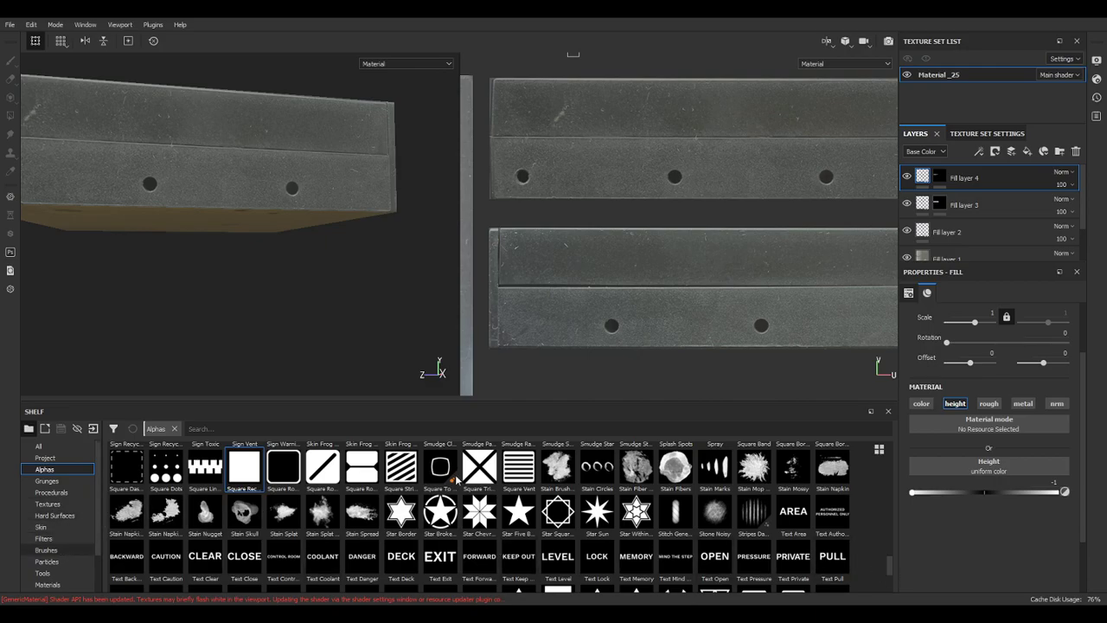
{"action": "left_click", "coordinate": [46, 550]}
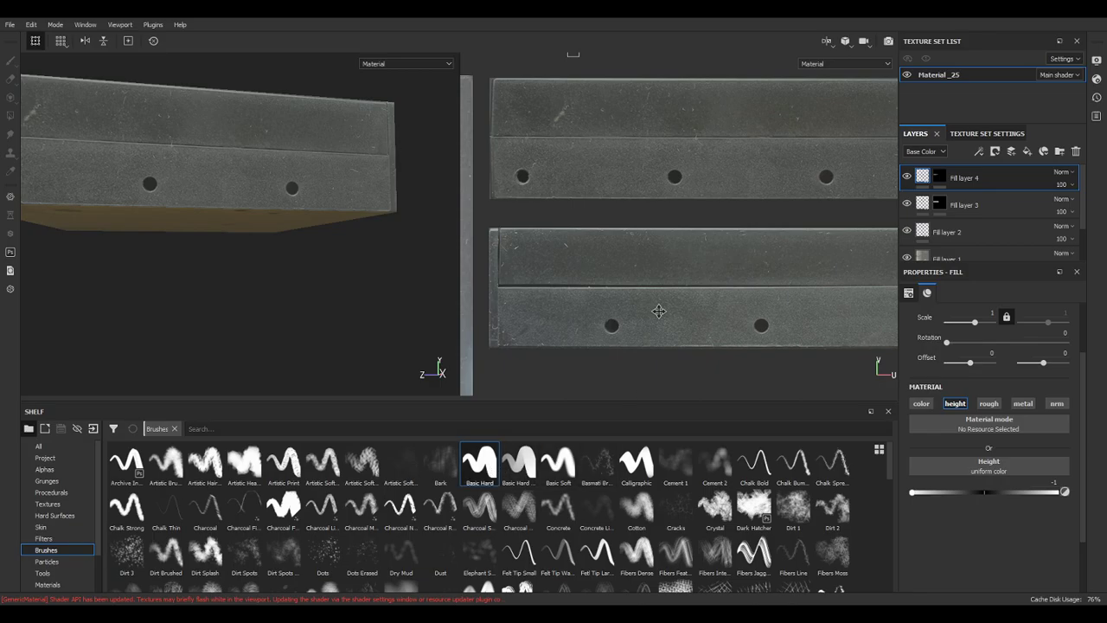
{"action": "left_click", "coordinate": [940, 176]}
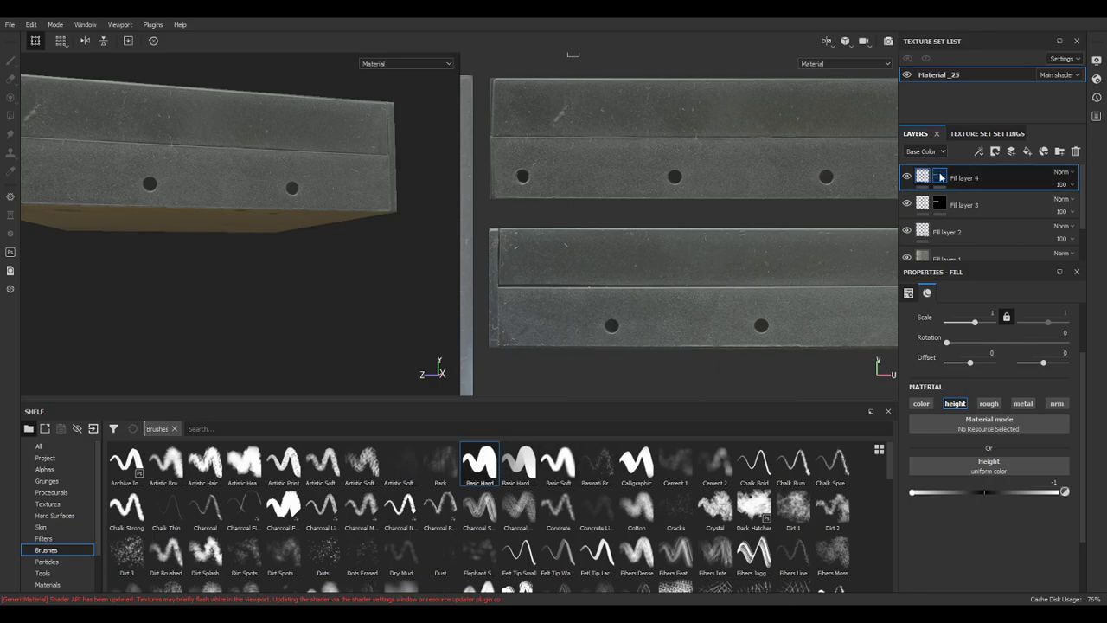
{"action": "key", "text": "1"}
{"action": "left_click", "coordinate": [474, 478]}
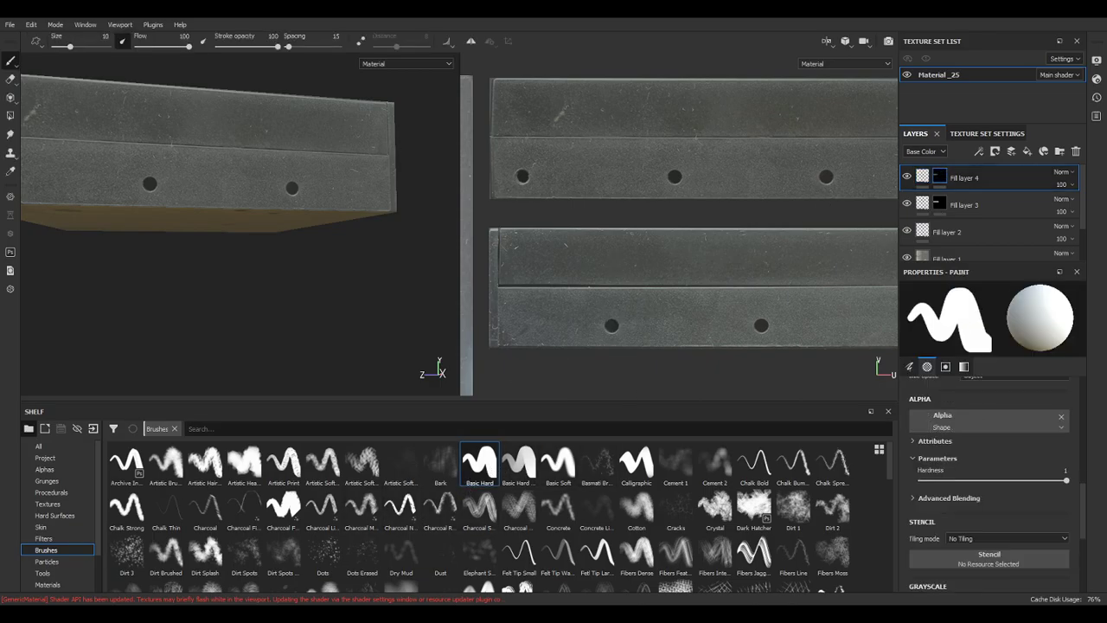
Reduce the brush to size 5.2 and dab the round holes of the lower side panel into Fill layer 4's mask.
{"action": "scroll", "coordinate": [629, 341], "scroll_direction": "up", "scroll_amount": 2}
{"action": "scroll", "coordinate": [617, 324], "scroll_direction": "up", "scroll_amount": 2}
{"action": "key", "text": "bracketleft"}
{"action": "key", "text": "bracketleft"}
{"action": "key", "text": "bracketleft"}
{"action": "key", "text": "bracketleft"}
{"action": "key", "text": "bracketleft"}
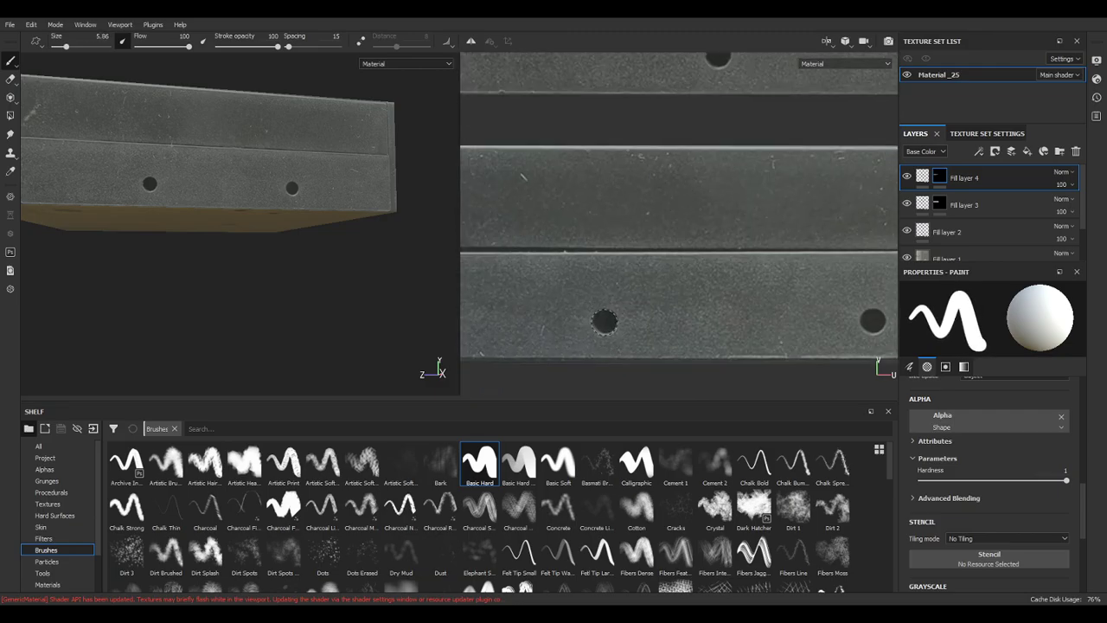
{"action": "right_click_drag", "start_coordinate": [605, 322], "coordinate": [603, 322], "text": "ctrl"}
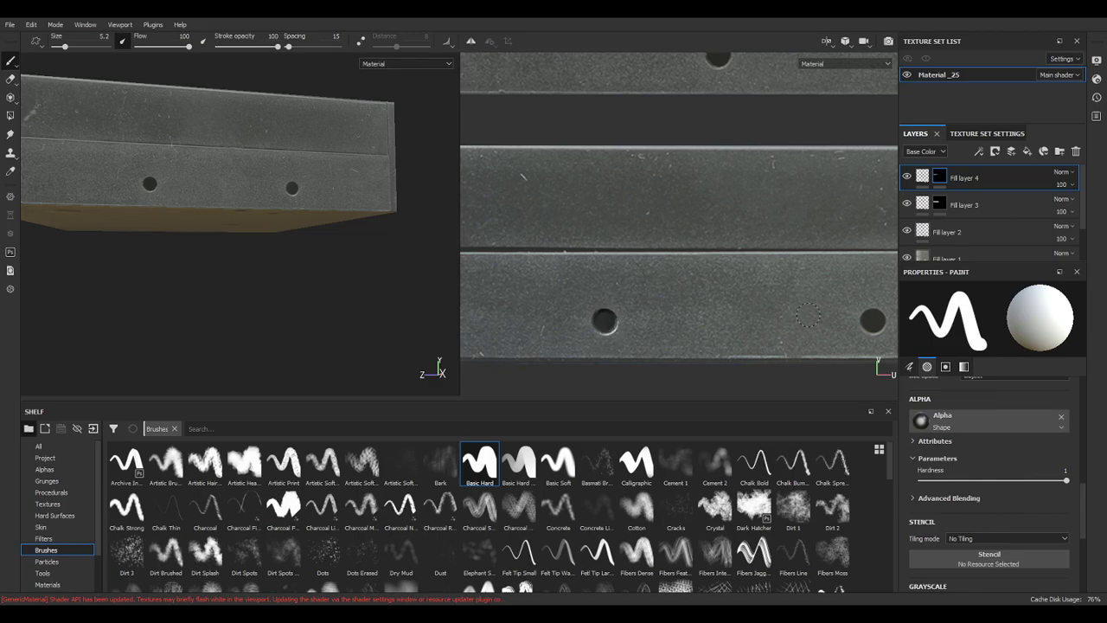
{"action": "scroll", "coordinate": [805, 312], "scroll_direction": "down", "scroll_amount": 1}
{"action": "middle_click_drag", "start_coordinate": [813, 309], "coordinate": [620, 297], "text": "alt"}
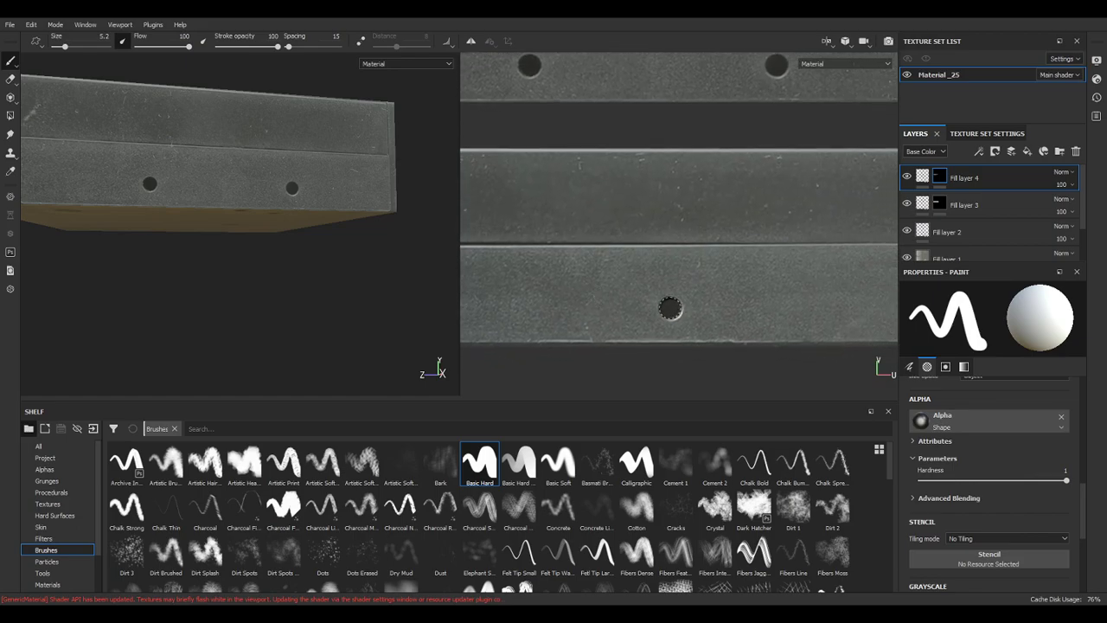
Paint Fill layer 4's mask over the three remaining round holes in the grey side strips, using a hard brush at size 5.2.
{"action": "middle_click_drag", "start_coordinate": [776, 316], "coordinate": [519, 280]}
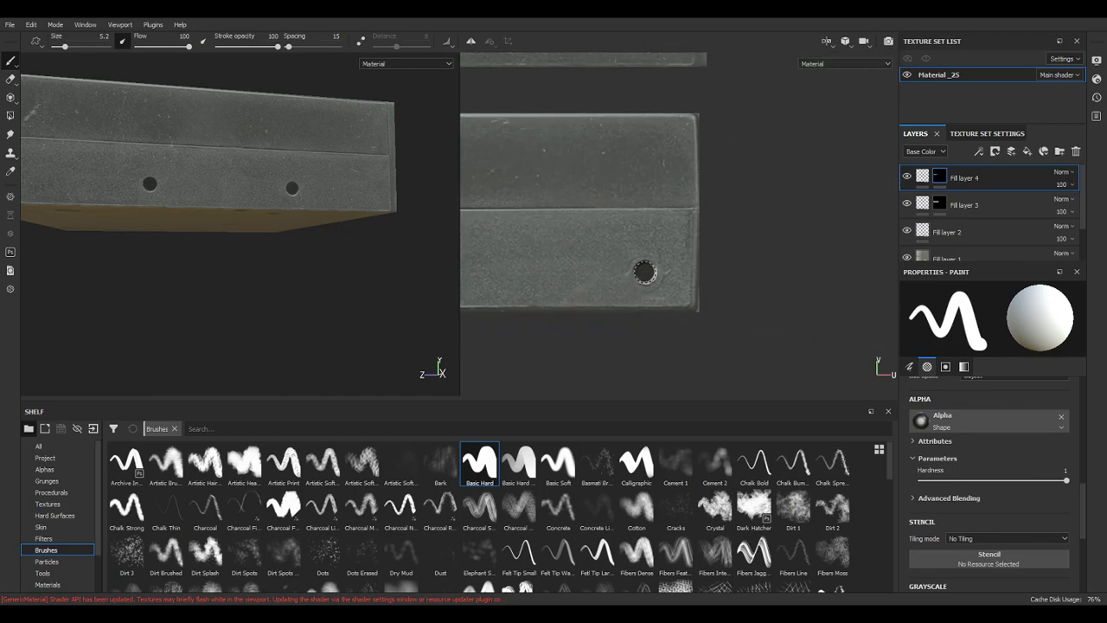
{"action": "scroll", "coordinate": [661, 273], "scroll_direction": "down", "scroll_amount": 3}
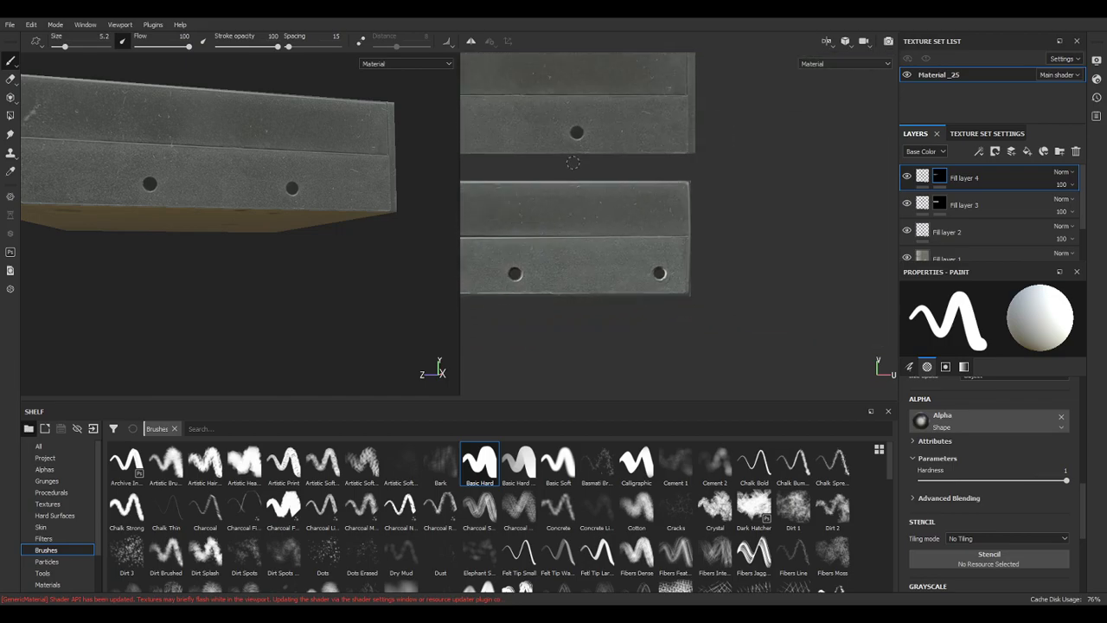
{"action": "middle_click_drag", "start_coordinate": [571, 162], "coordinate": [639, 259], "text": "alt"}
{"action": "scroll", "coordinate": [666, 228], "scroll_direction": "up", "scroll_amount": 5}
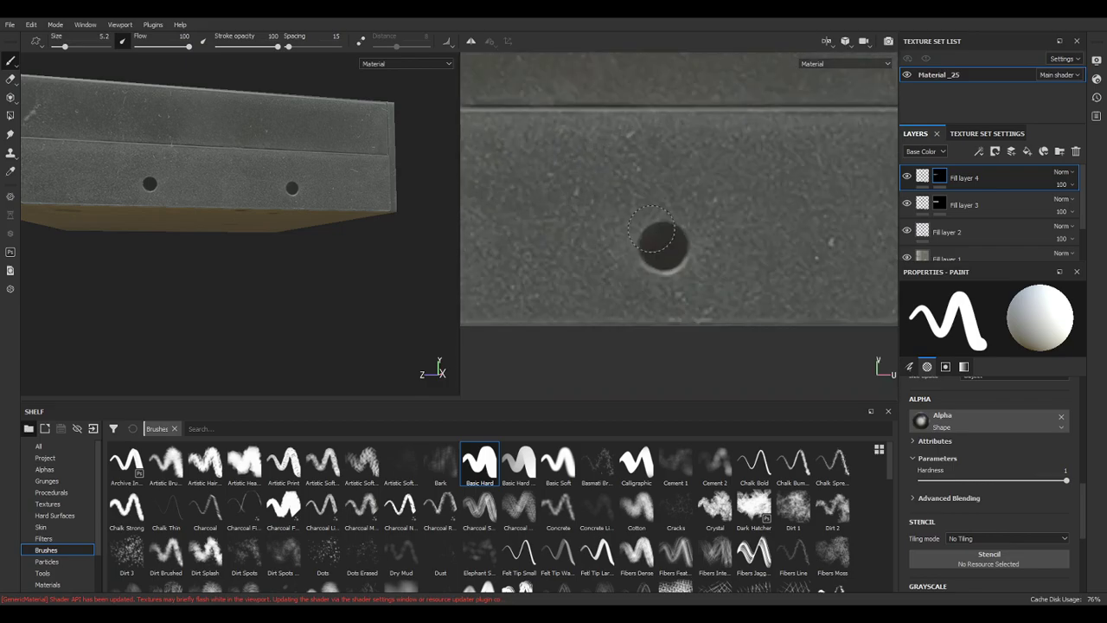
{"action": "left_click", "coordinate": [665, 250]}
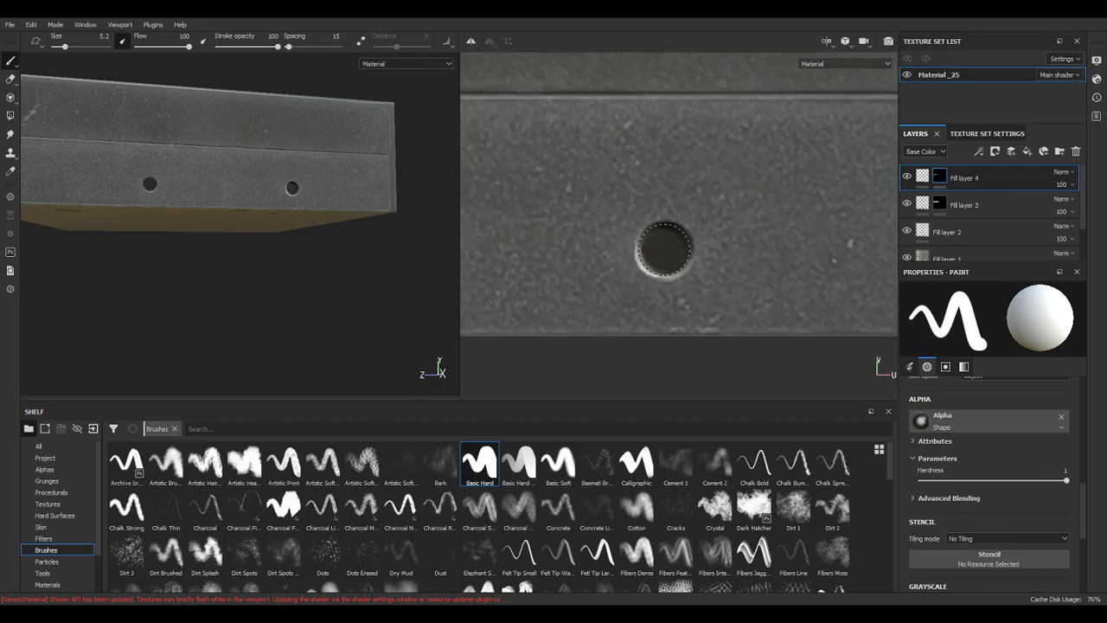
{"action": "scroll", "coordinate": [664, 249], "scroll_direction": "down", "scroll_amount": 3}
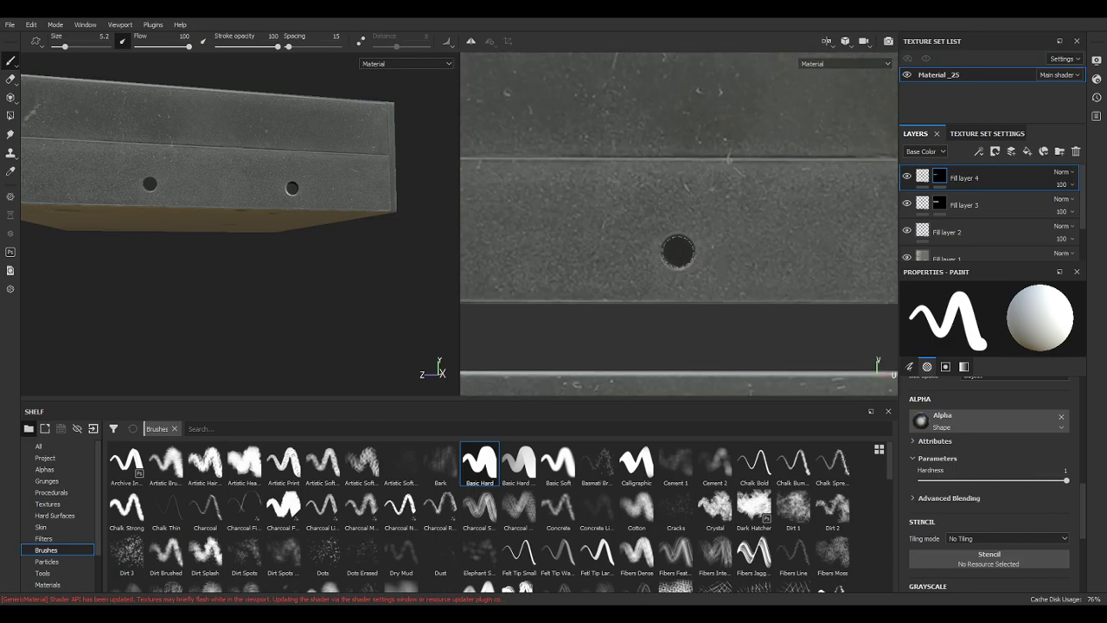
{"action": "left_click", "coordinate": [678, 251]}
{"action": "middle_click_drag", "start_coordinate": [539, 250], "coordinate": [731, 277]}
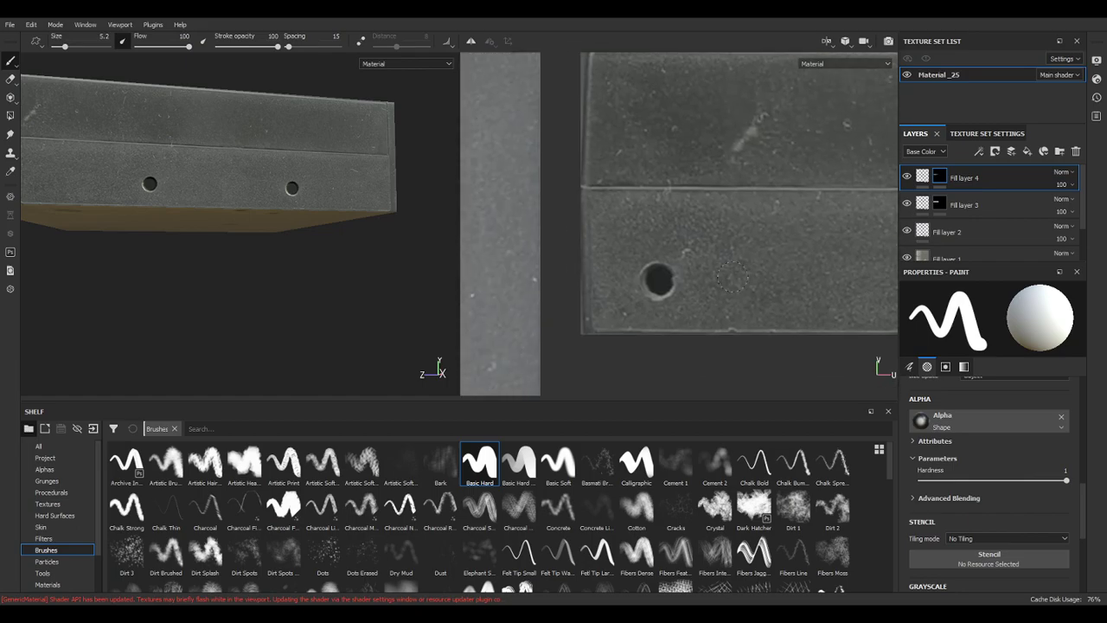
{"action": "left_click", "coordinate": [659, 279]}
Enlarge the brush to size 9 and paint the mask over the round centre of the small bevelled plate on the casing.
{"action": "scroll", "coordinate": [666, 280], "scroll_direction": "down", "scroll_amount": 3}
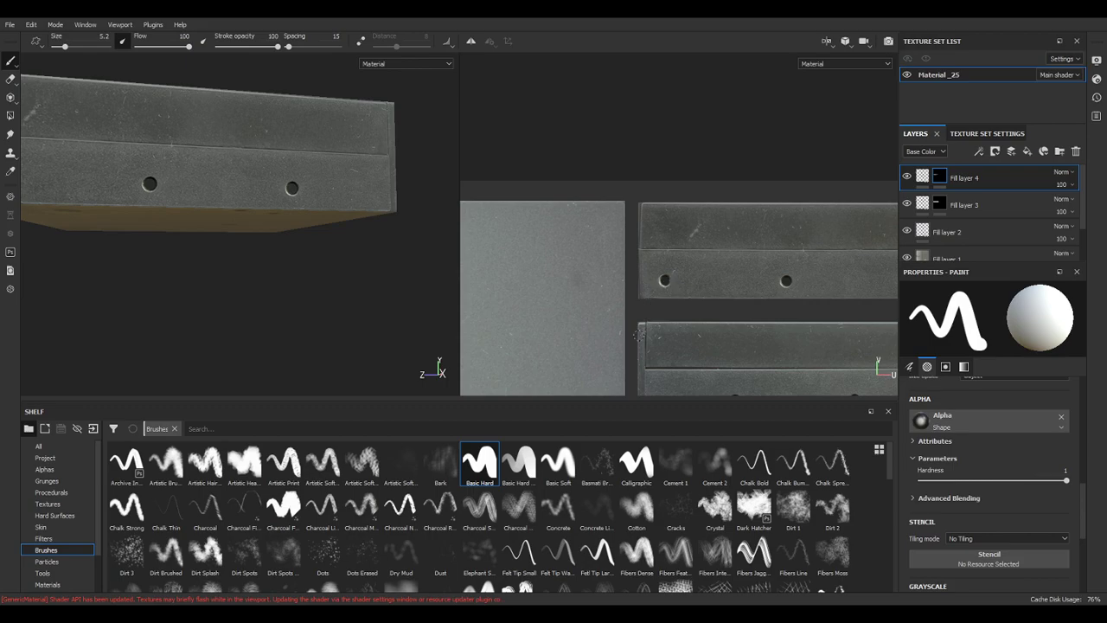
{"action": "middle_click_drag", "start_coordinate": [640, 331], "coordinate": [681, 266], "text": "alt"}
{"action": "left_click_drag", "start_coordinate": [355, 279], "coordinate": [342, 249], "text": "alt"}
{"action": "middle_click_drag", "start_coordinate": [343, 250], "coordinate": [304, 236], "text": "alt"}
{"action": "scroll", "coordinate": [293, 210], "scroll_direction": "up", "scroll_amount": 4}
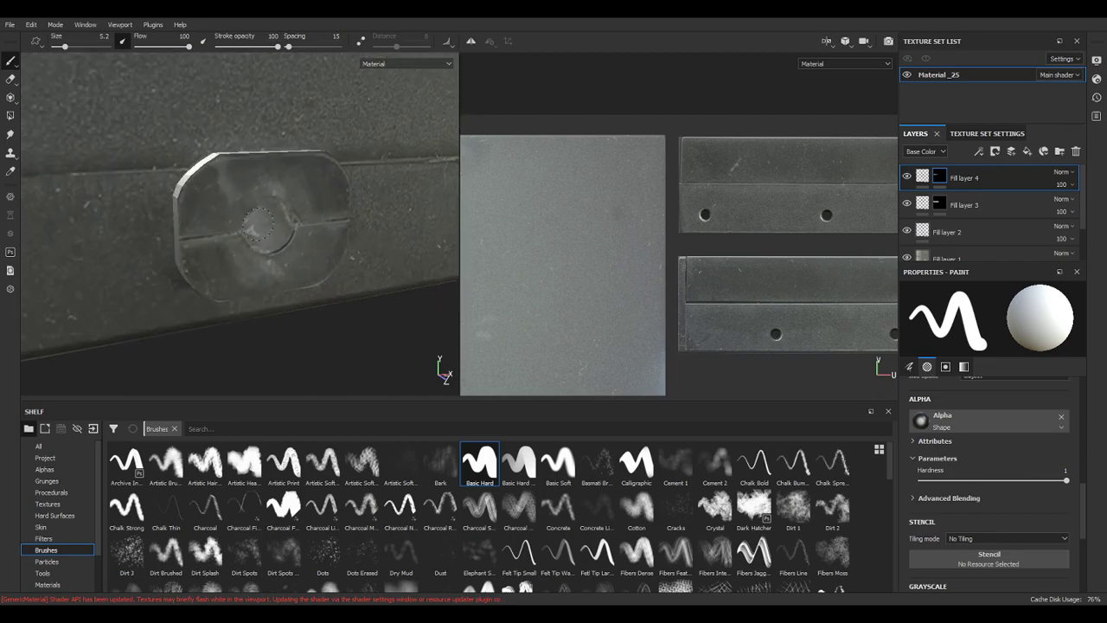
{"action": "right_click_drag", "start_coordinate": [279, 225], "coordinate": [308, 225], "text": "ctrl"}
{"action": "left_click", "coordinate": [269, 226]}
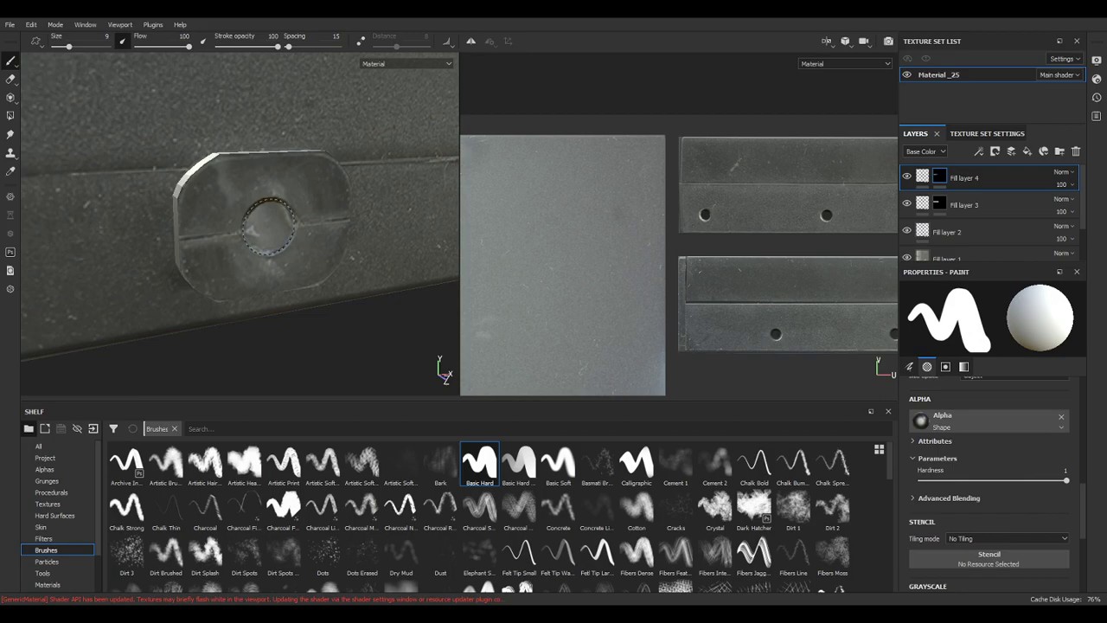
Reduce the brush to size 4.74 and paint the mask over the two small holes near the brown panel's left edge.
{"action": "scroll", "coordinate": [269, 225], "scroll_direction": "down", "scroll_amount": 4}
{"action": "left_click_drag", "start_coordinate": [304, 278], "coordinate": [307, 158], "text": "alt"}
{"action": "middle_click_drag", "start_coordinate": [572, 258], "coordinate": [659, 133], "text": "alt"}
{"action": "middle_click_drag", "start_coordinate": [648, 289], "coordinate": [706, 76], "text": "alt"}
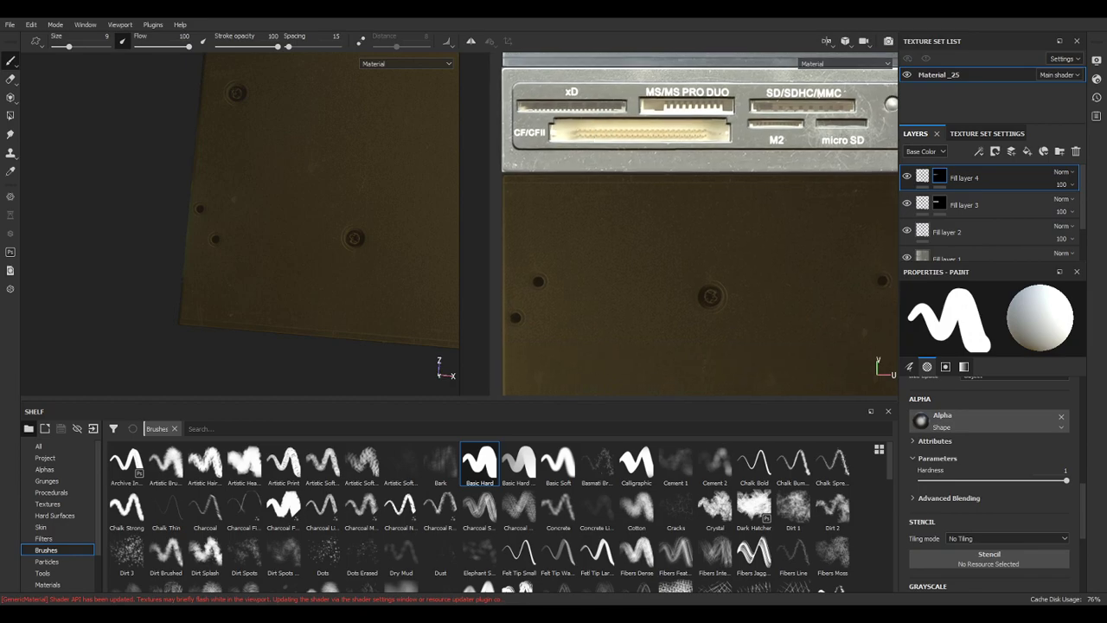
{"action": "middle_click_drag", "start_coordinate": [679, 288], "coordinate": [579, 215], "text": "alt"}
{"action": "middle_click_drag", "start_coordinate": [612, 264], "coordinate": [764, 190], "text": "alt"}
{"action": "scroll", "coordinate": [586, 129], "scroll_direction": "up", "scroll_amount": 3}
{"action": "scroll", "coordinate": [585, 131], "scroll_direction": "up", "scroll_amount": 2}
{"action": "right_click_drag", "start_coordinate": [593, 143], "coordinate": [562, 144], "text": "ctrl"}
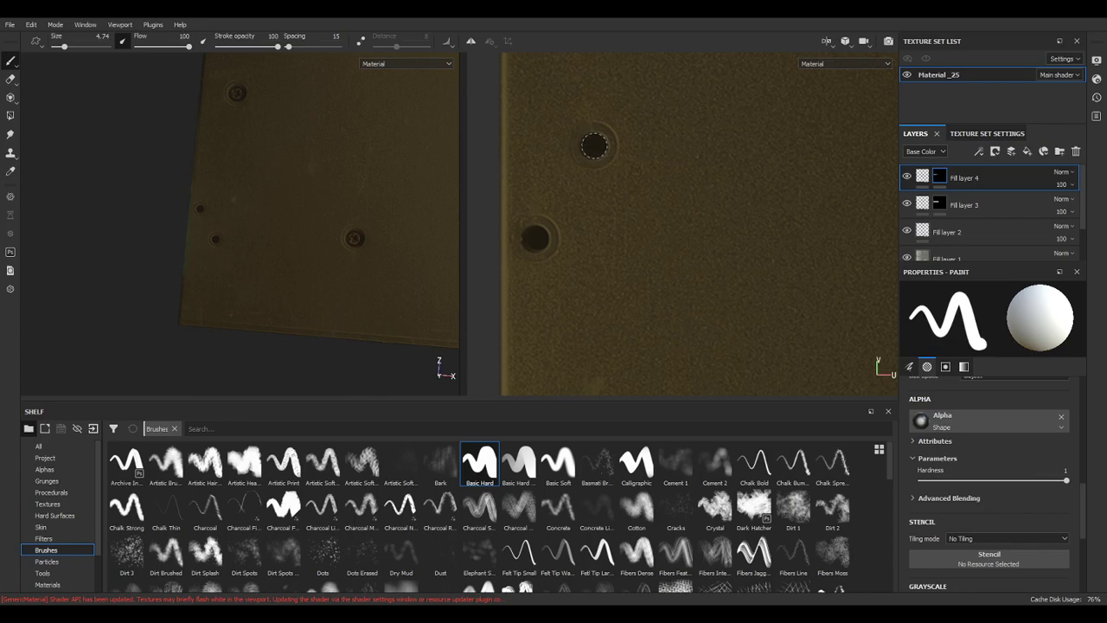
{"action": "left_click", "coordinate": [593, 145]}
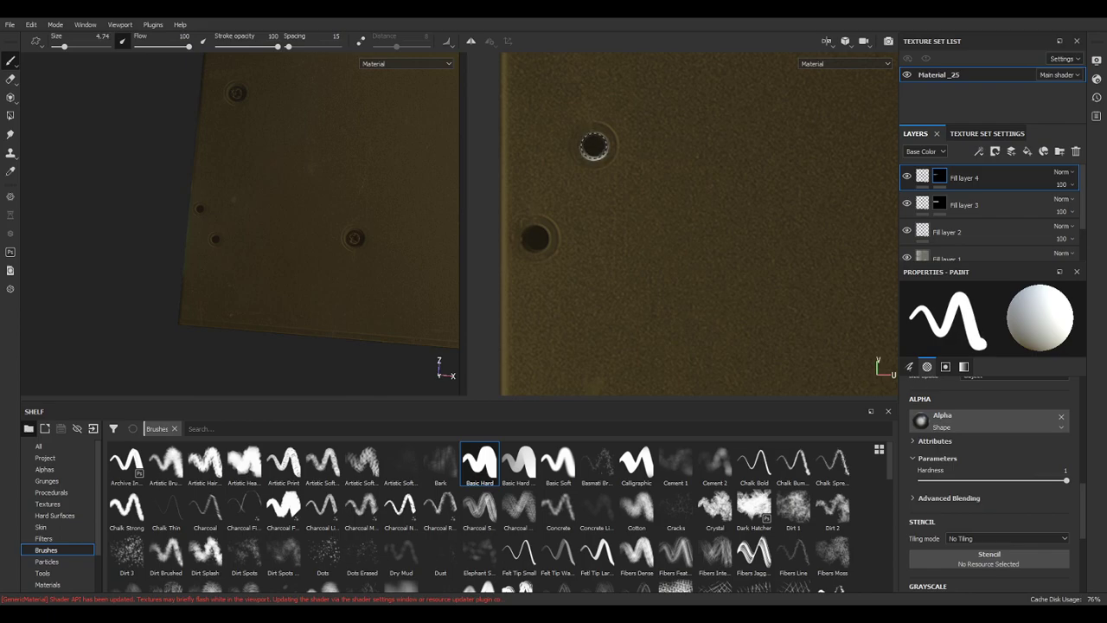
{"action": "left_click", "coordinate": [535, 239]}
Set the brush size to 8.4 and paint the mask over the screw in the middle of the brown panel.
{"action": "middle_click_drag", "start_coordinate": [302, 214], "coordinate": [106, 241], "text": "alt"}
{"action": "scroll", "coordinate": [266, 293], "scroll_direction": "up", "scroll_amount": 3}
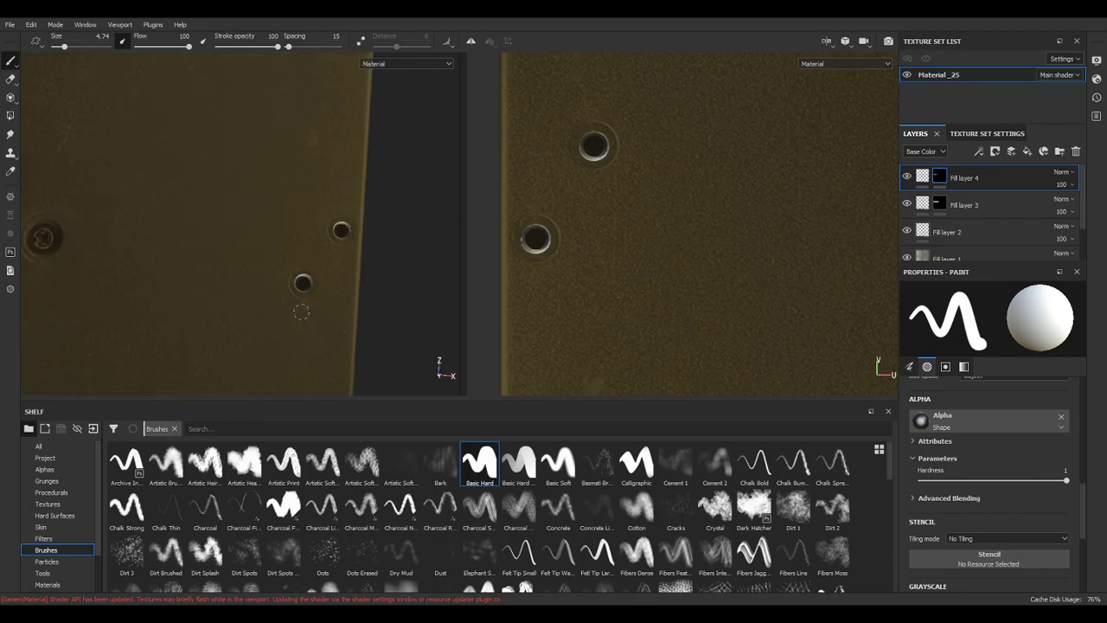
{"action": "scroll", "coordinate": [301, 312], "scroll_direction": "up", "scroll_amount": 4}
{"action": "scroll", "coordinate": [321, 283], "scroll_direction": "down", "scroll_amount": 4}
{"action": "mouse_move", "coordinate": [782, 323]}
{"action": "middle_mouse_down", "text": "alt"}
{"action": "mouse_move", "coordinate": [571, 252]}
{"action": "mouse_move", "coordinate": [452, 310]}
{"action": "middle_mouse_up", "text": "alt"}
{"action": "key", "text": "bracketright"}
{"action": "right_click_drag", "start_coordinate": [713, 164], "coordinate": [711, 170], "text": "ctrl"}
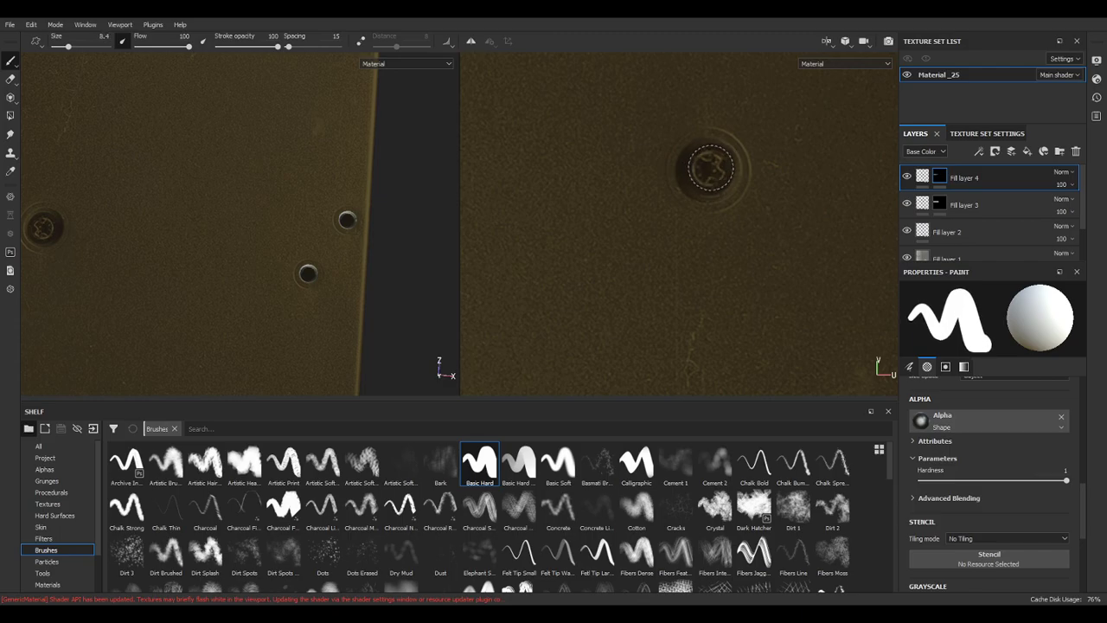
{"action": "left_click", "coordinate": [710, 168]}
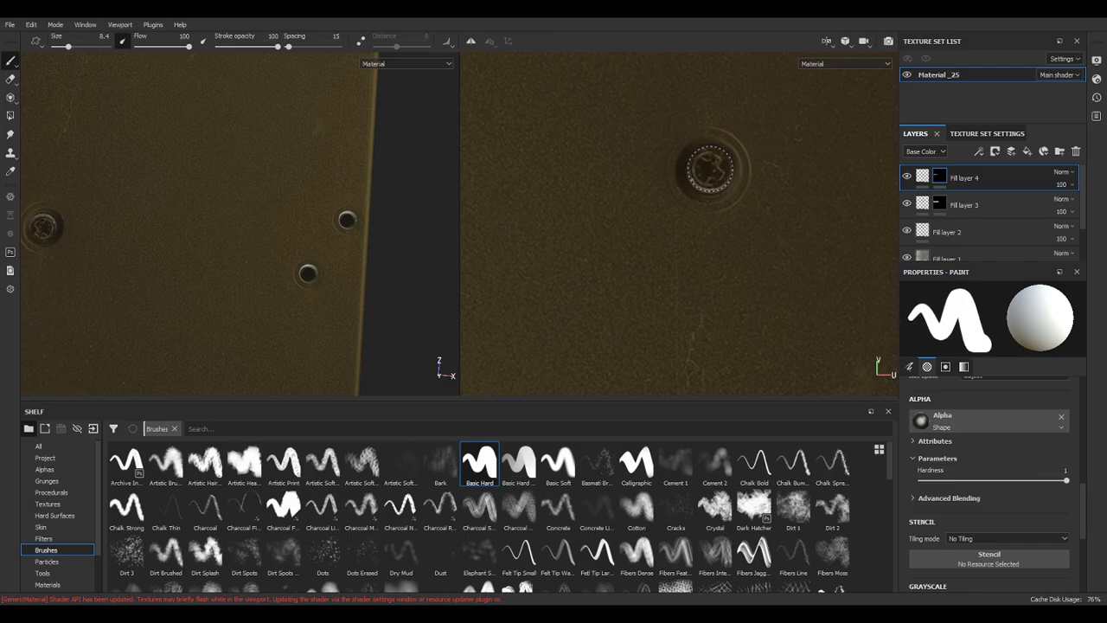
Set the brush size to 9.24 and paint the mask over the screw near the brown panel's right edge.
{"action": "scroll", "coordinate": [736, 224], "scroll_direction": "down", "scroll_amount": 3}
{"action": "middle_click_drag", "start_coordinate": [711, 335], "coordinate": [585, 137], "text": "alt"}
{"action": "scroll", "coordinate": [760, 270], "scroll_direction": "up", "scroll_amount": 2}
{"action": "scroll", "coordinate": [759, 270], "scroll_direction": "up", "scroll_amount": 2}
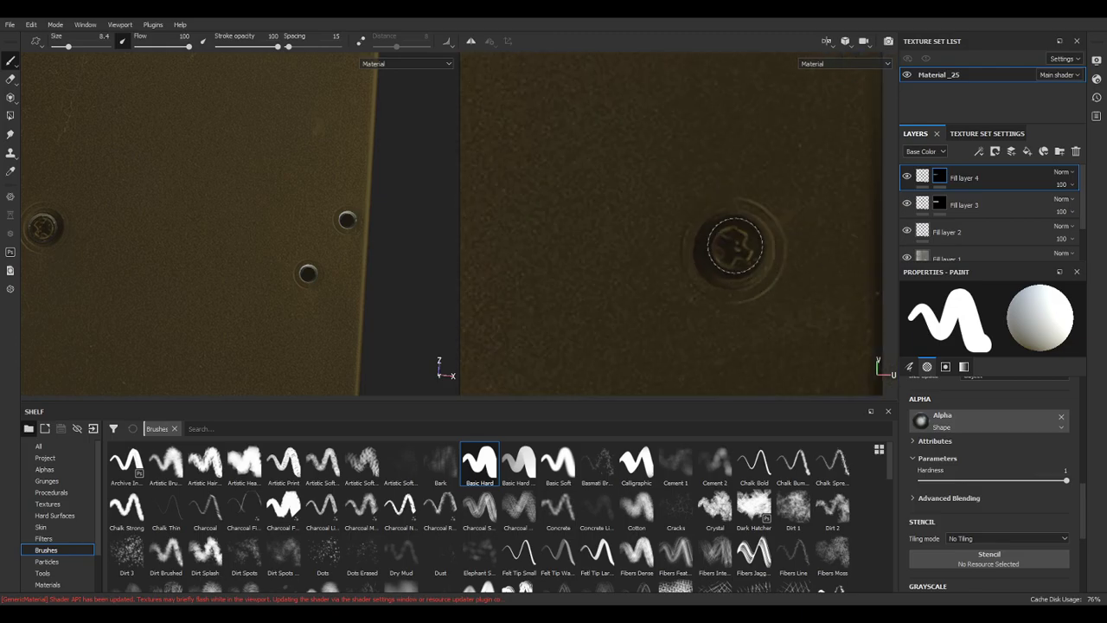
{"action": "key", "text": "]"}
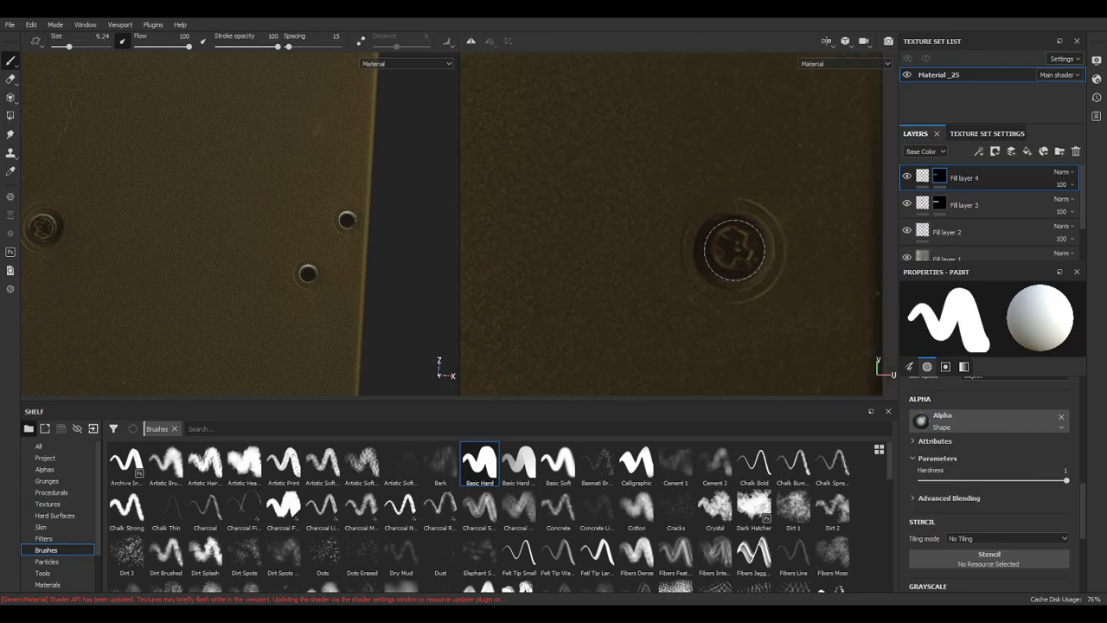
{"action": "left_click", "coordinate": [735, 250]}
Reduce the brush to size 4.08 and paint the mask over the two small holes near the brown panel's right edge.
{"action": "key", "text": "alt"}
{"action": "middle_click_drag", "start_coordinate": [814, 174], "coordinate": [769, 384], "text": "alt"}
{"action": "middle_click_drag", "start_coordinate": [724, 149], "coordinate": [732, 357], "text": "alt"}
{"action": "right_click_drag", "start_coordinate": [820, 163], "coordinate": [788, 162], "text": "ctrl"}
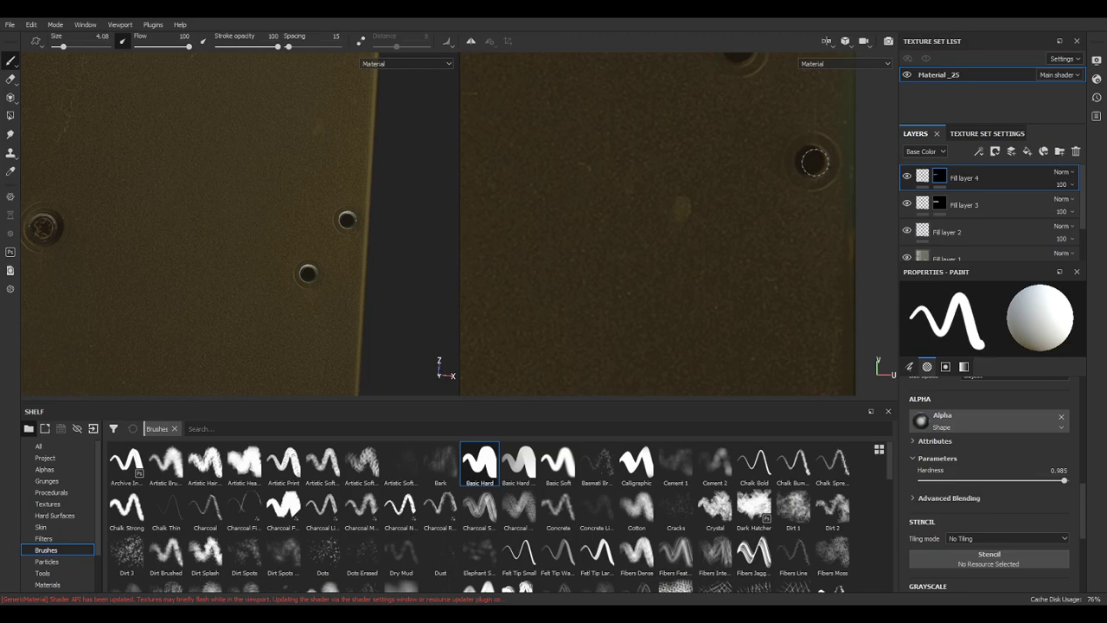
{"action": "left_click", "coordinate": [811, 160]}
{"action": "middle_click_drag", "start_coordinate": [729, 121], "coordinate": [710, 329], "text": "alt"}
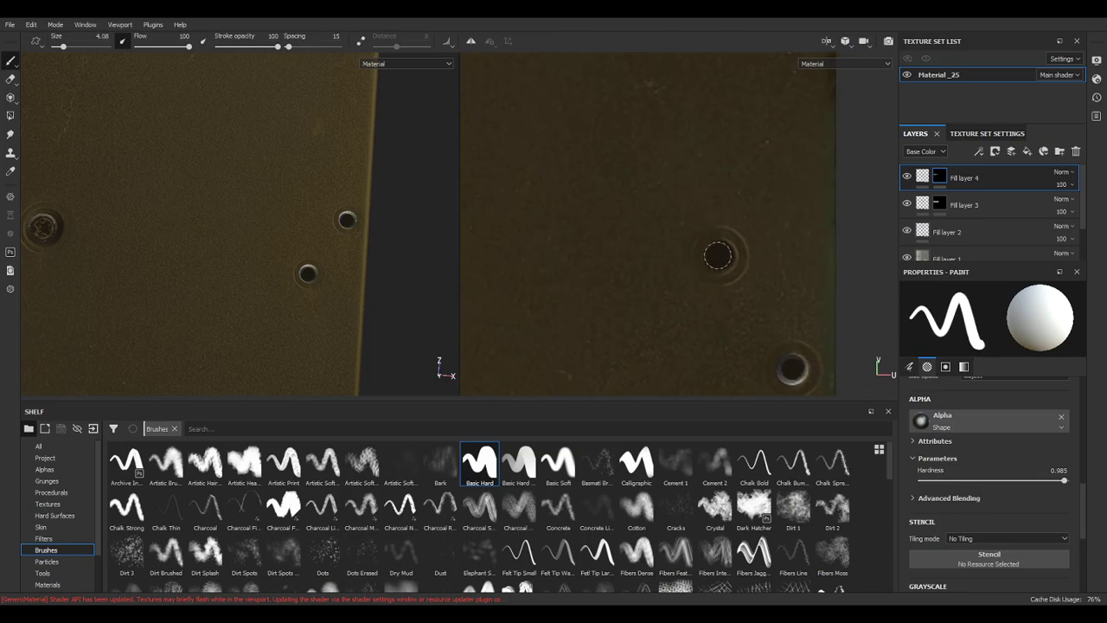
{"action": "left_click", "coordinate": [720, 255]}
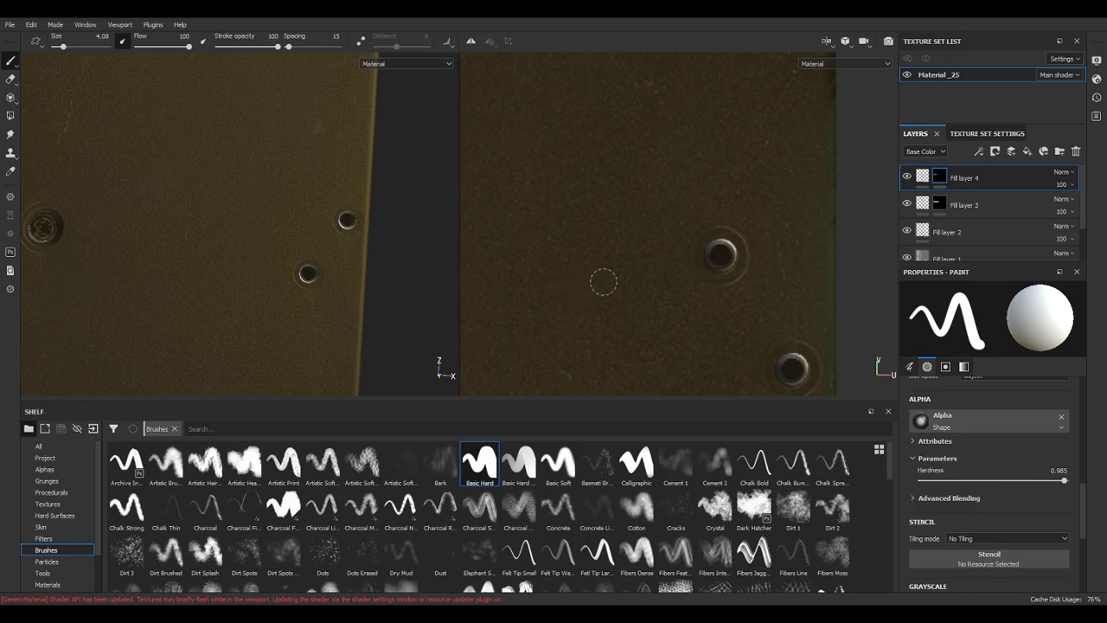
Enlarge the brush to size 9.12 and paint the mask over the screw near the brown panel's lower-left corner.
{"action": "scroll", "coordinate": [625, 284], "scroll_direction": "down", "scroll_amount": 3}
{"action": "middle_click_drag", "start_coordinate": [625, 285], "coordinate": [766, 185], "text": "alt"}
{"action": "middle_click_drag", "start_coordinate": [713, 294], "coordinate": [813, 216], "text": "alt"}
{"action": "scroll", "coordinate": [661, 259], "scroll_direction": "up", "scroll_amount": 3}
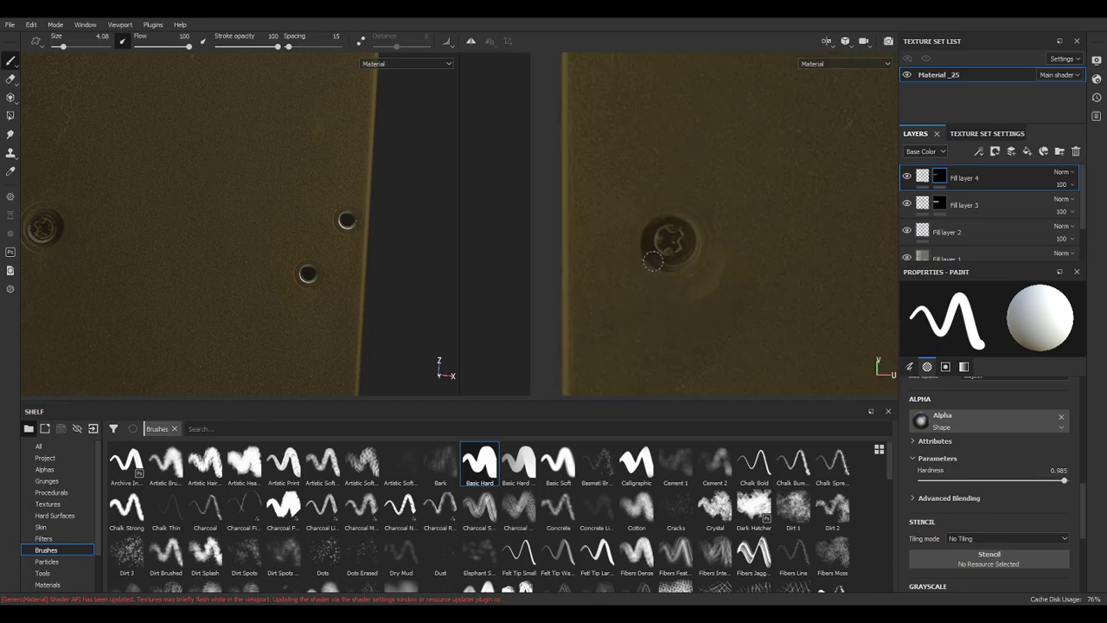
{"action": "scroll", "coordinate": [657, 257], "scroll_direction": "up", "scroll_amount": 2}
{"action": "right_click_drag", "start_coordinate": [672, 250], "coordinate": [697, 250], "text": "ctrl"}
{"action": "right_click_drag", "start_coordinate": [677, 236], "coordinate": [692, 235], "text": "ctrl"}
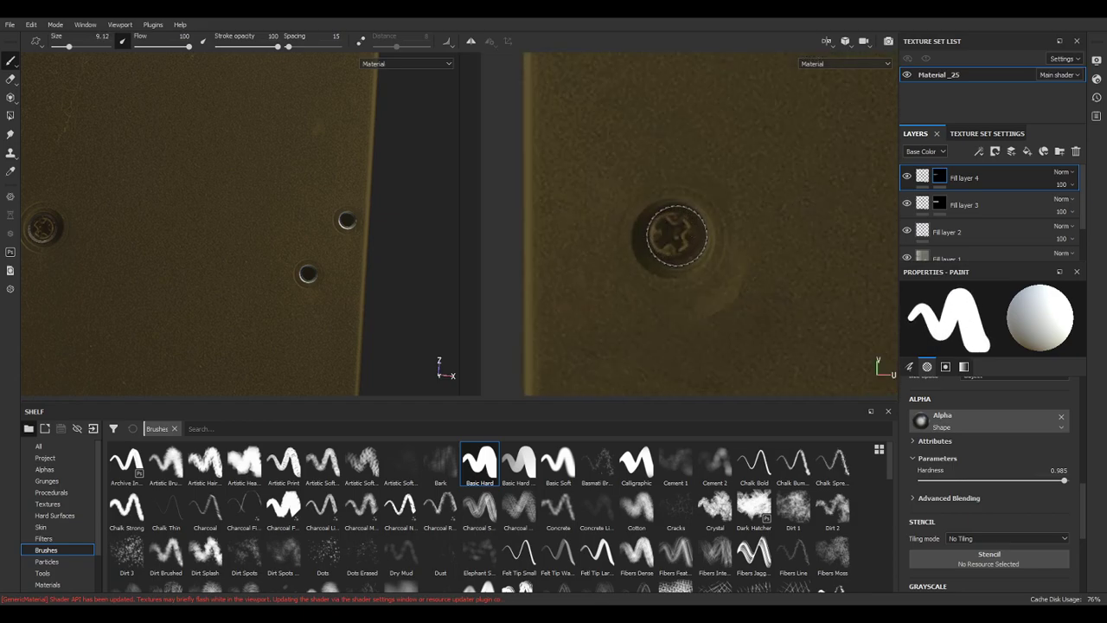
{"action": "left_click", "coordinate": [676, 235]}
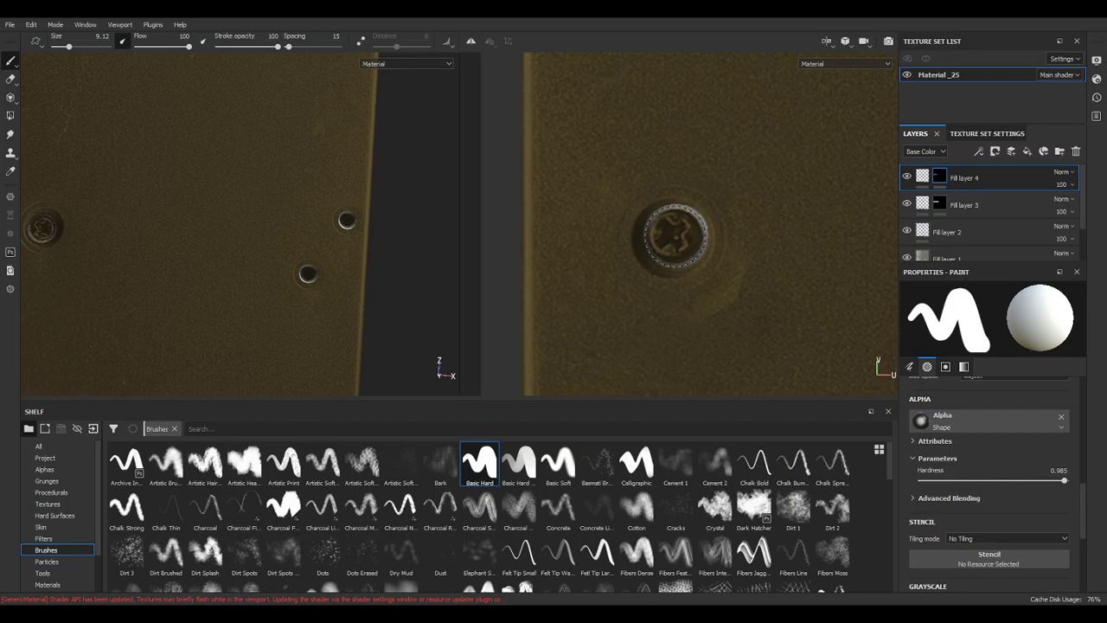
Load the Circle Plus alpha as the brush shape for the lower-left screw of the brown panel.
{"action": "scroll", "coordinate": [675, 236], "scroll_direction": "down", "scroll_amount": 8}
{"action": "middle_click_drag", "start_coordinate": [836, 272], "coordinate": [750, 385], "text": "alt"}
{"action": "middle_click_drag", "start_coordinate": [679, 261], "coordinate": [819, 193]}
{"action": "middle_click_drag", "start_coordinate": [497, 254], "coordinate": [596, 201], "text": "alt"}
{"action": "scroll", "coordinate": [607, 247], "scroll_direction": "up", "scroll_amount": 3}
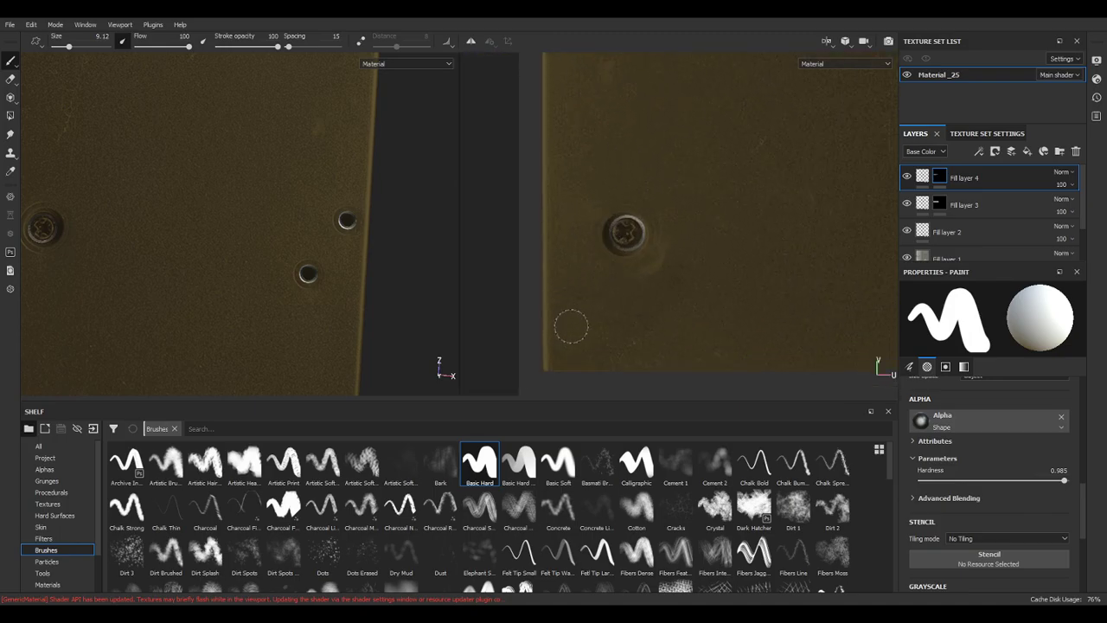
{"action": "left_click", "coordinate": [60, 469]}
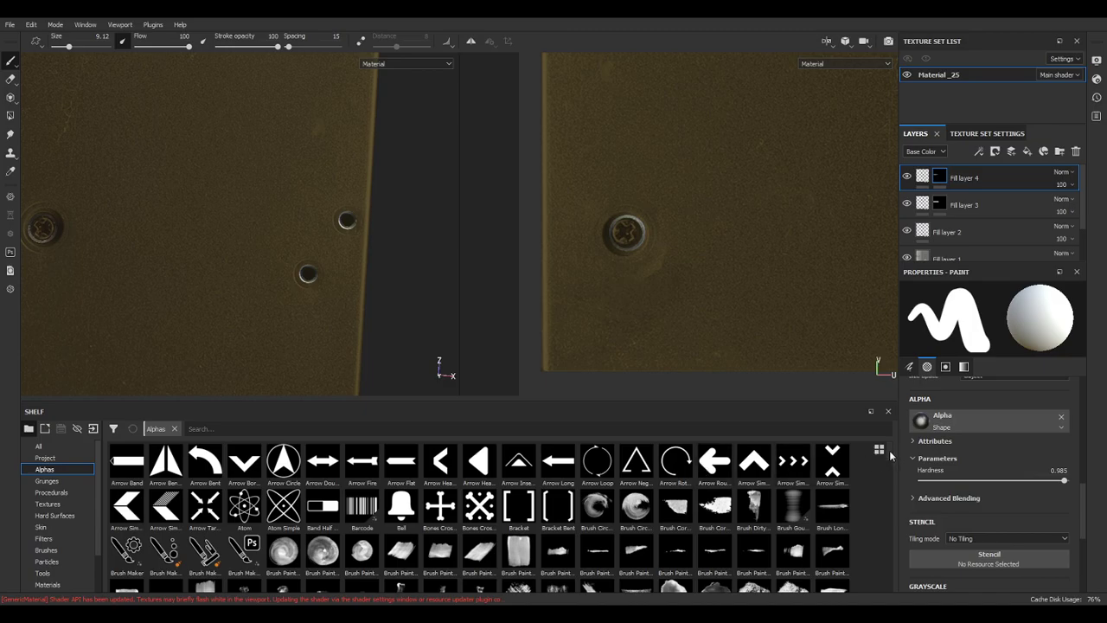
{"action": "scroll", "coordinate": [889, 463], "scroll_direction": "down", "scroll_amount": 2}
{"action": "scroll", "coordinate": [890, 471], "scroll_direction": "down", "scroll_amount": 2}
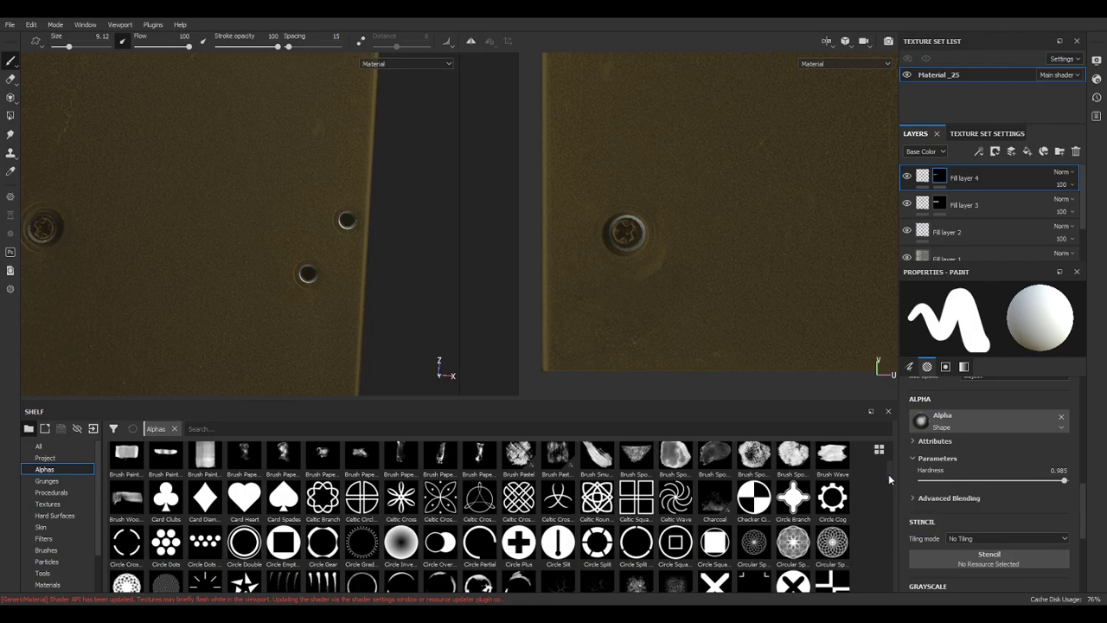
{"action": "left_click", "coordinate": [518, 542]}
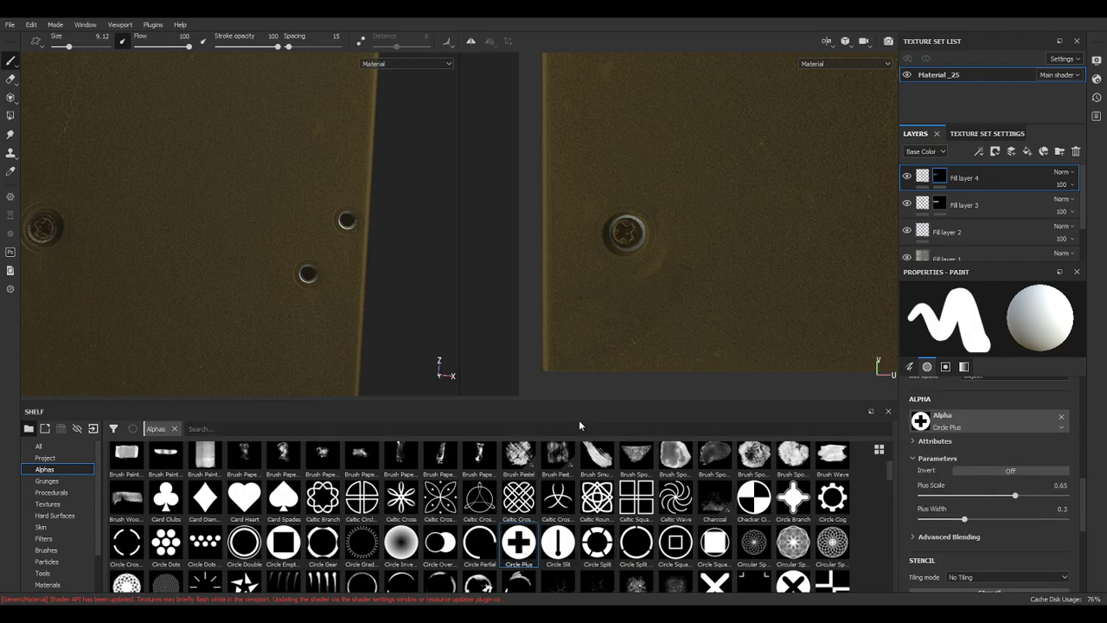
Rotate the Circle Plus brush to match the screw's cross slot and reduce its size to 7.62.
{"action": "scroll", "coordinate": [630, 232], "scroll_direction": "up", "scroll_amount": 3}
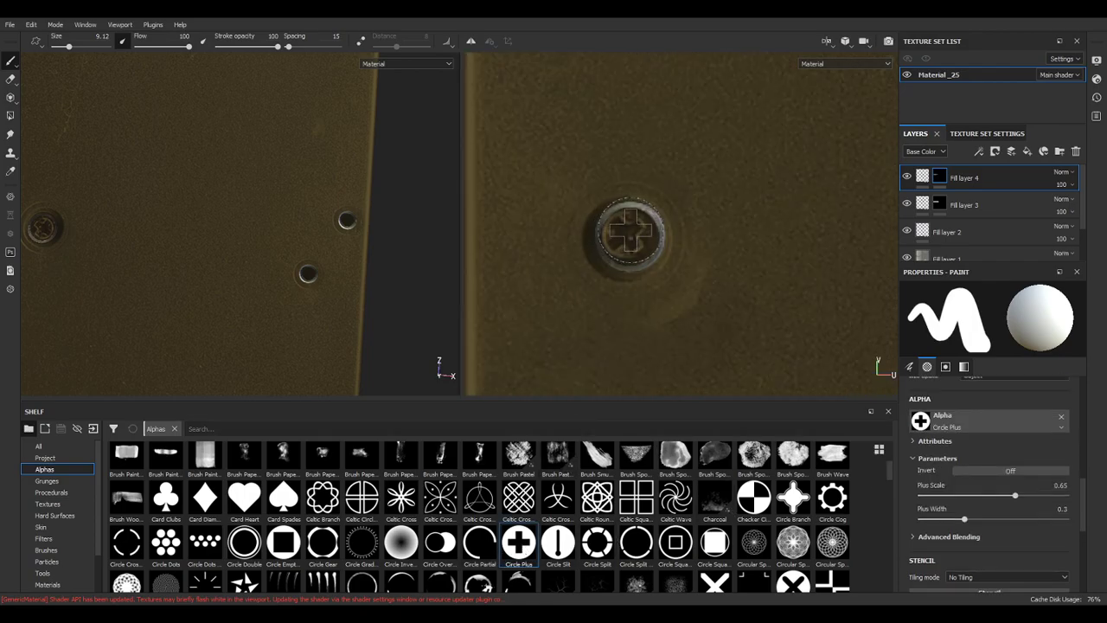
{"action": "left_click_drag", "start_coordinate": [718, 225], "coordinate": [704, 225], "text": "ctrl"}
{"action": "left_click_drag", "start_coordinate": [630, 240], "coordinate": [629, 237], "text": "ctrl"}
{"action": "right_click_drag", "start_coordinate": [630, 236], "coordinate": [614, 236], "text": "ctrl"}
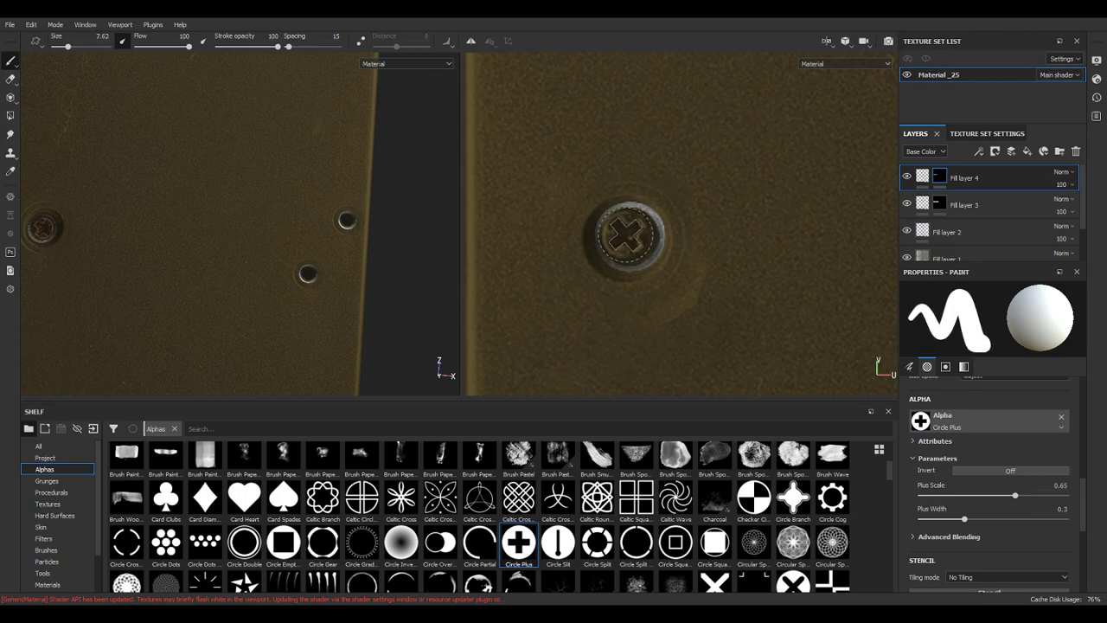
Try stamping the rotated Circle Plus shape onto the lower-left screw head in Fill layer 4's mask and undo the attempts.
{"action": "left_click_drag", "start_coordinate": [627, 235], "coordinate": [629, 236], "text": "ctrl"}
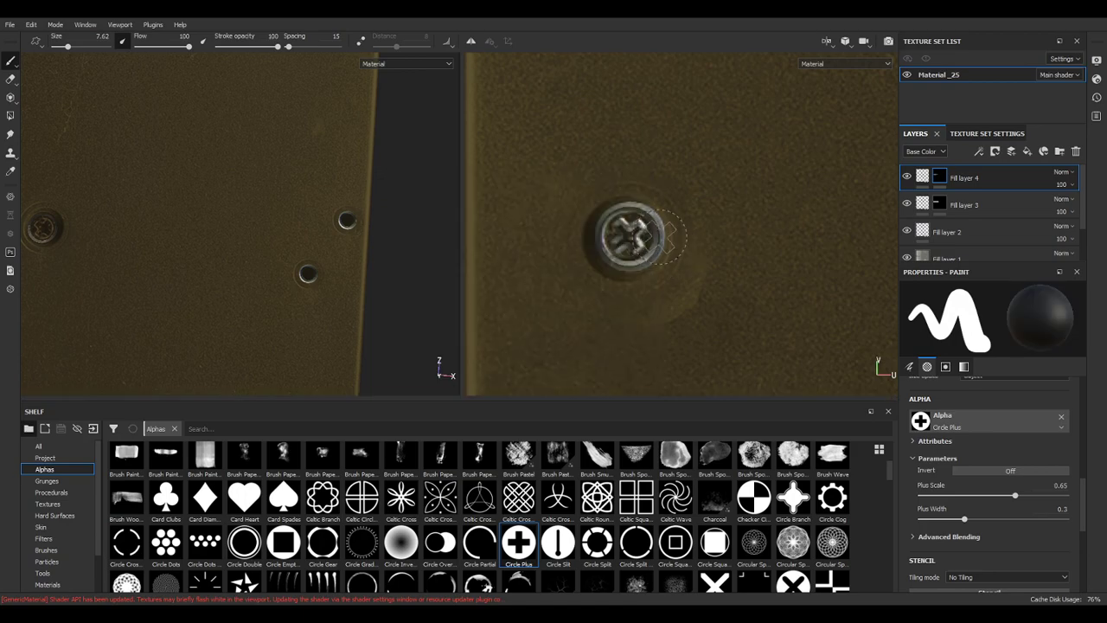
{"action": "key", "text": "ctrl+z"}
{"action": "key", "text": "x"}
{"action": "key", "text": "ctrl+z"}
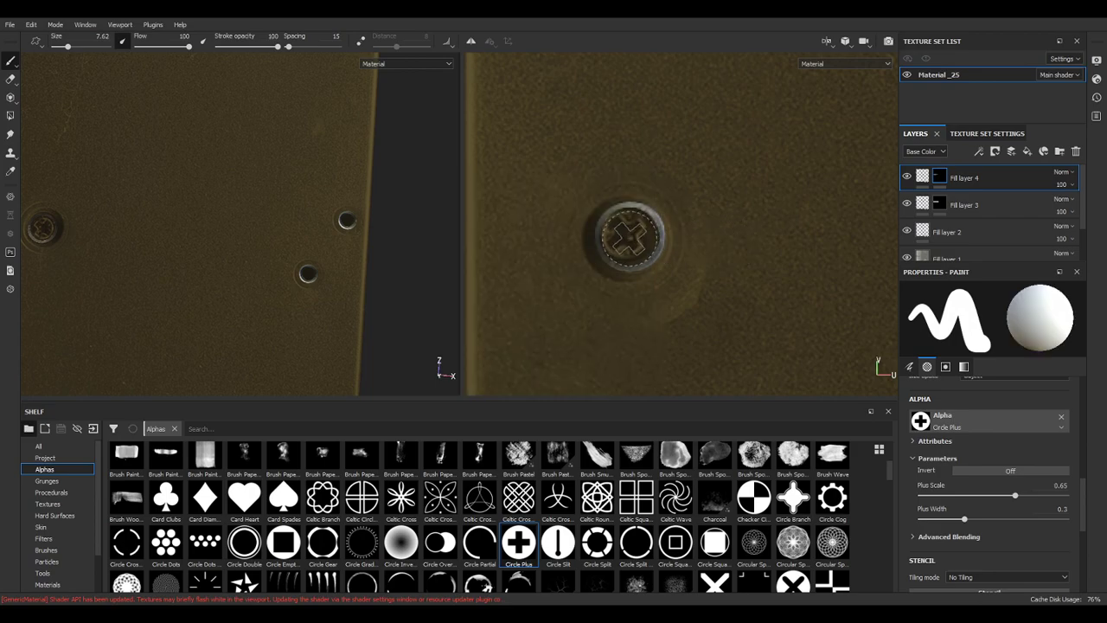
{"action": "key", "text": "ctrl+y"}
{"action": "key", "text": "ctrl+z"}
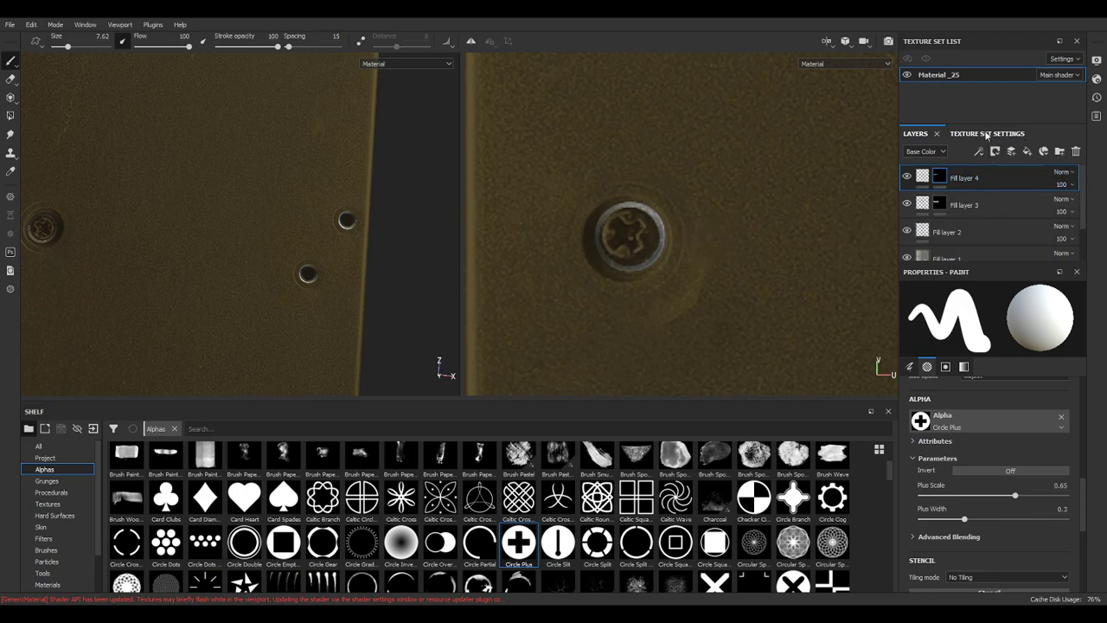
Add a new fill layer above Fill layer 4 for the screw detail.
{"action": "left_click", "coordinate": [1027, 152]}
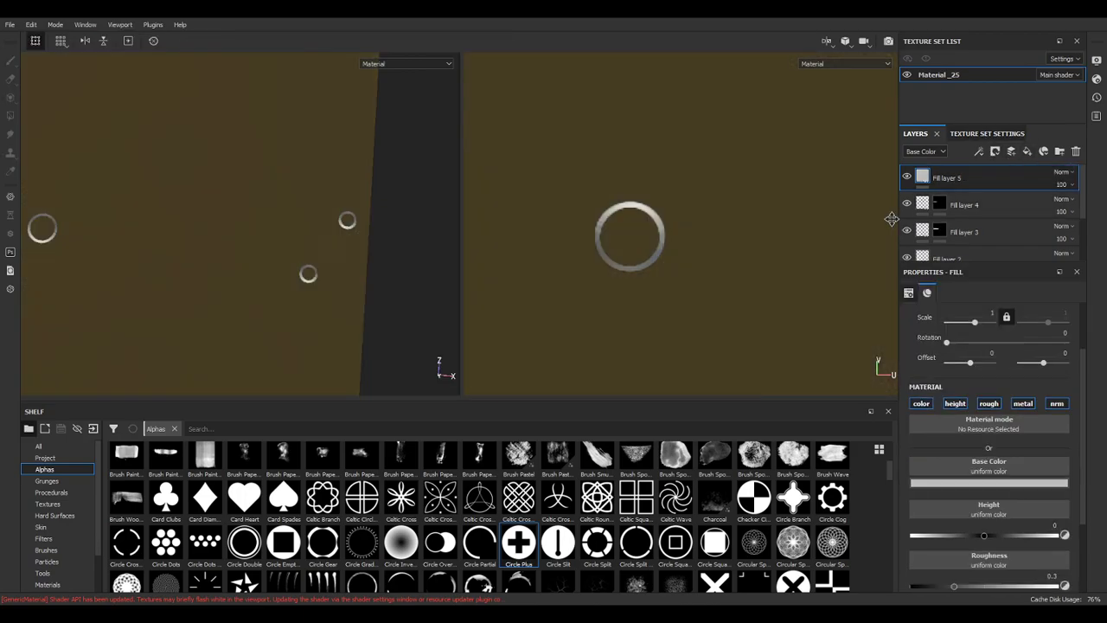
{"action": "scroll", "coordinate": [684, 234], "scroll_direction": "down", "scroll_amount": 2}
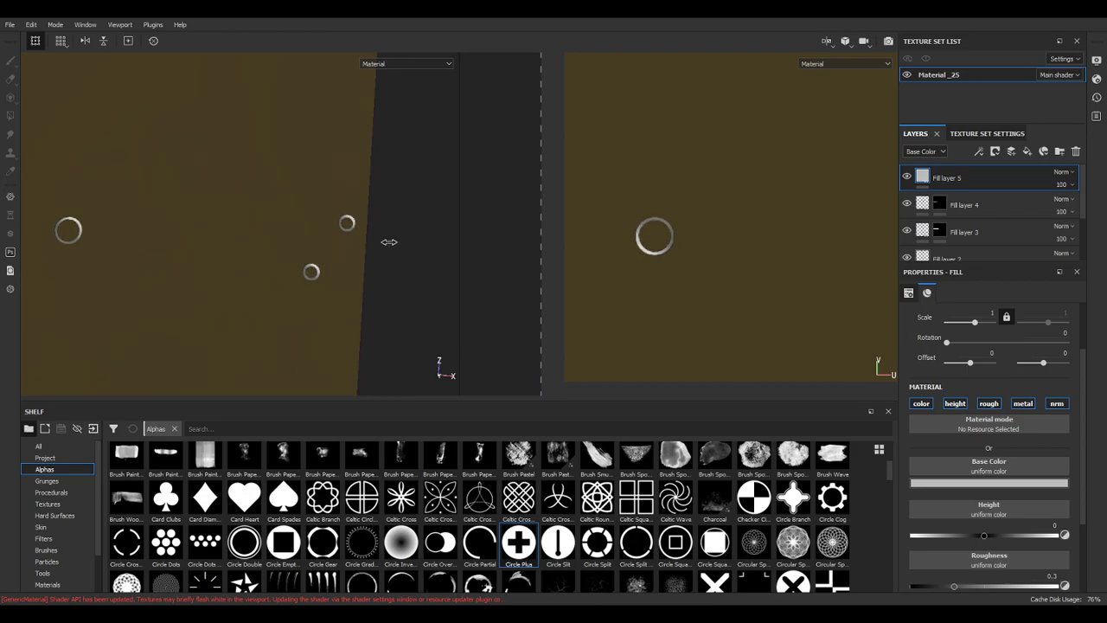
{"action": "scroll", "coordinate": [666, 244], "scroll_direction": "up", "scroll_amount": 1}
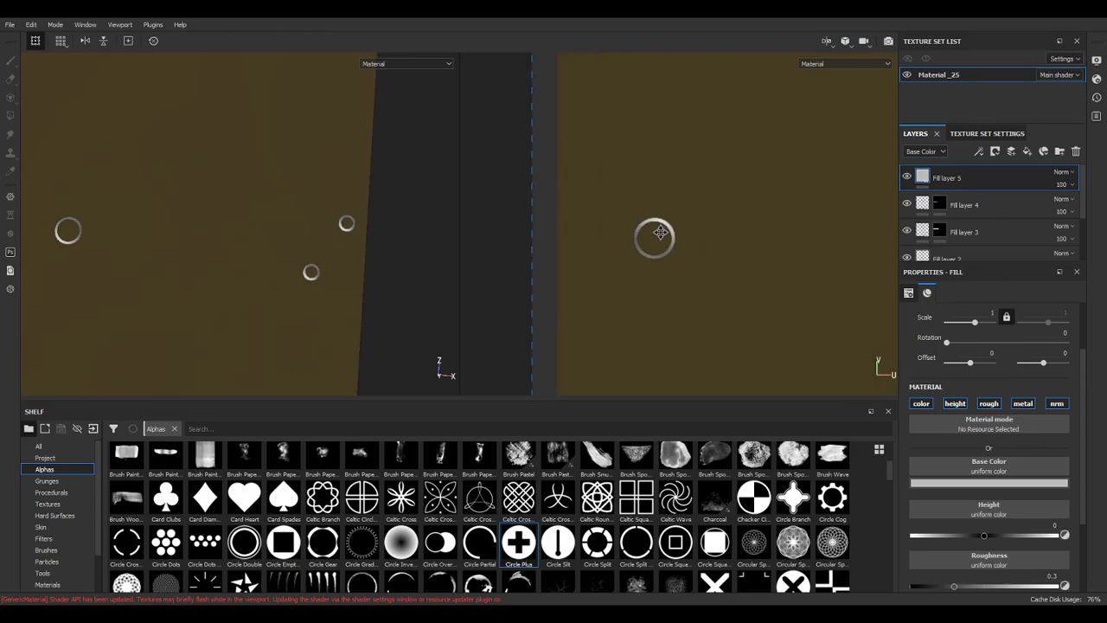
Limit Fill layer 5 to the height channel only and raise its height to 1.
{"action": "left_click", "coordinate": [921, 403]}
{"action": "left_click", "coordinate": [989, 404]}
{"action": "left_click", "coordinate": [1024, 404]}
{"action": "left_click", "coordinate": [1056, 404]}
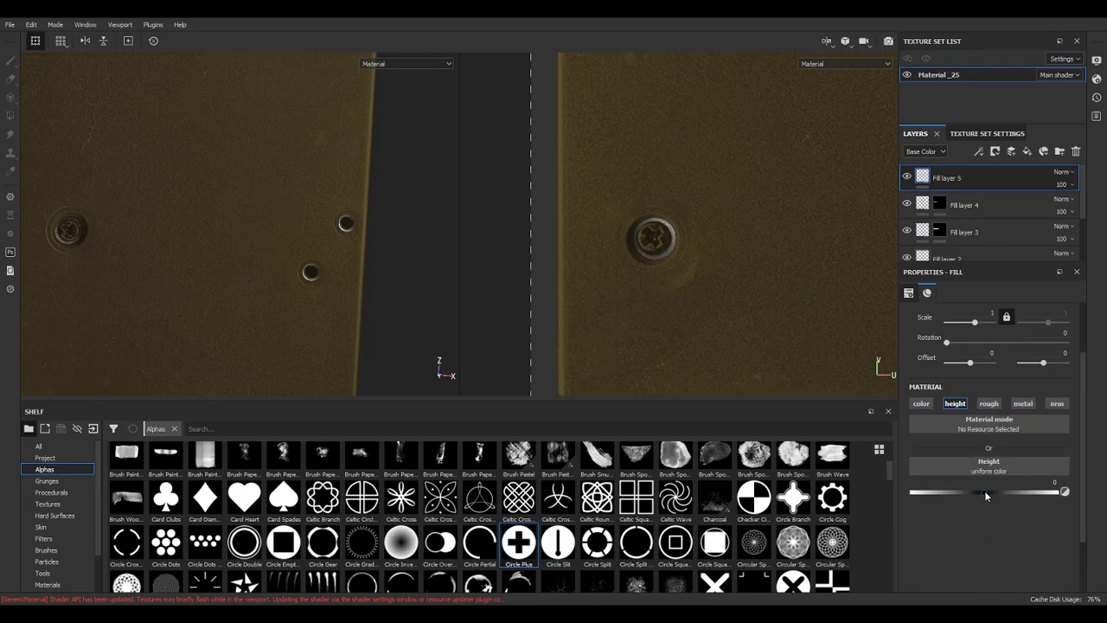
Add a black mask to Fill layer 5 and stamp the rotated Circle Plus shape onto the lower-left screw head.
{"action": "right_click", "coordinate": [1003, 180]}
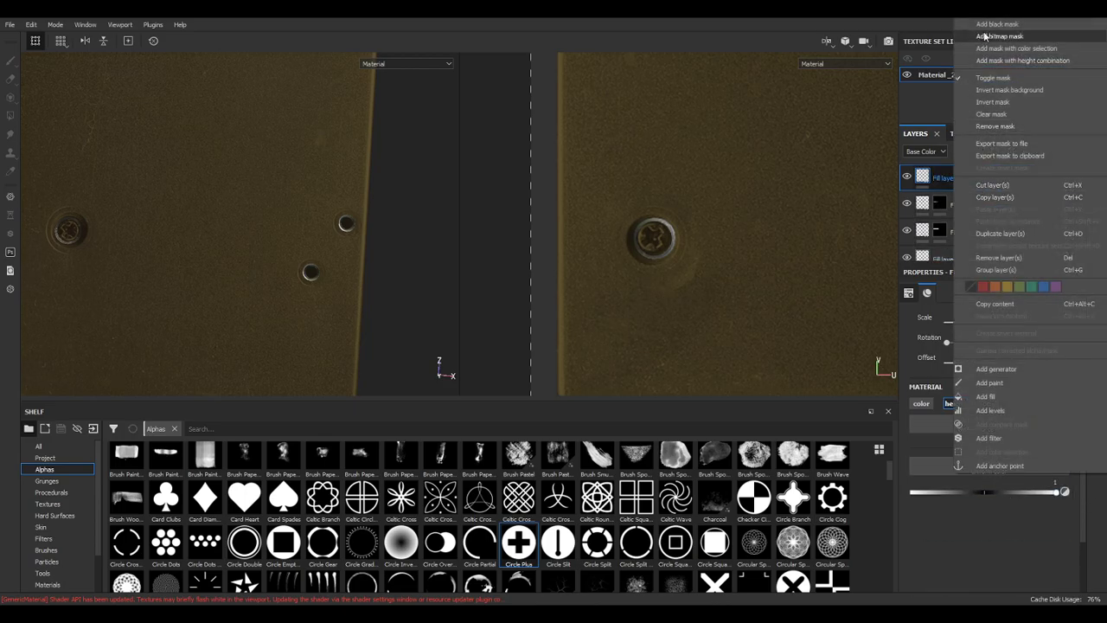
{"action": "left_click", "coordinate": [980, 27]}
{"action": "key", "text": "1"}
{"action": "scroll", "coordinate": [651, 234], "scroll_direction": "up", "scroll_amount": 4}
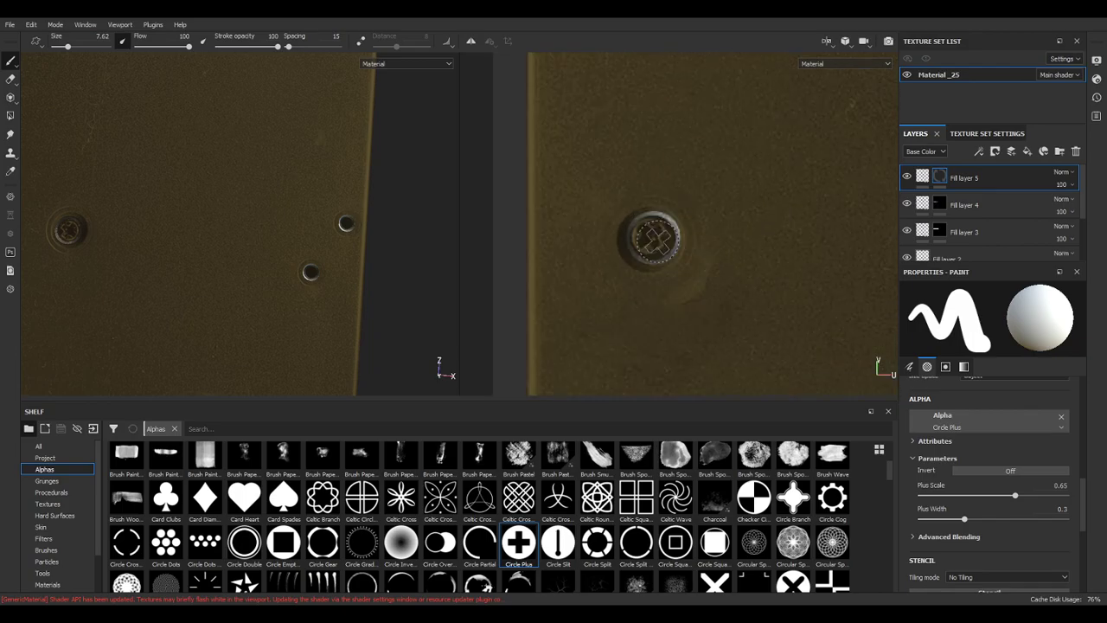
{"action": "left_click", "coordinate": [653, 233]}
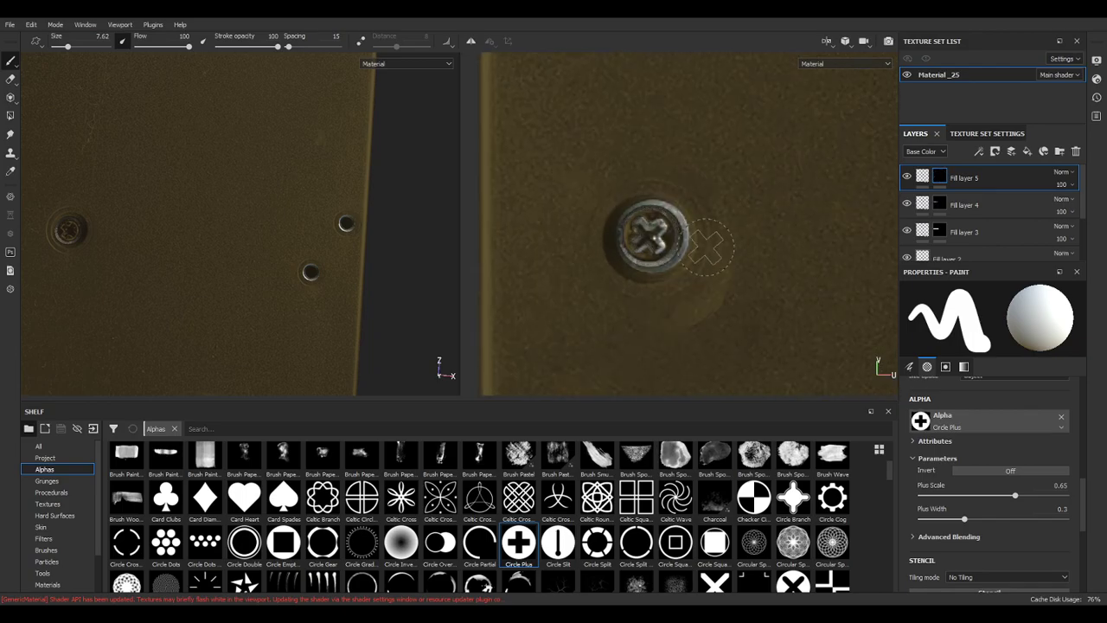
Inspect the stamped screw head on the model and UV layout, comparing it with Fill layers 3, 4 and 5 hidden and shown.
{"action": "scroll", "coordinate": [718, 245], "scroll_direction": "down", "scroll_amount": 4}
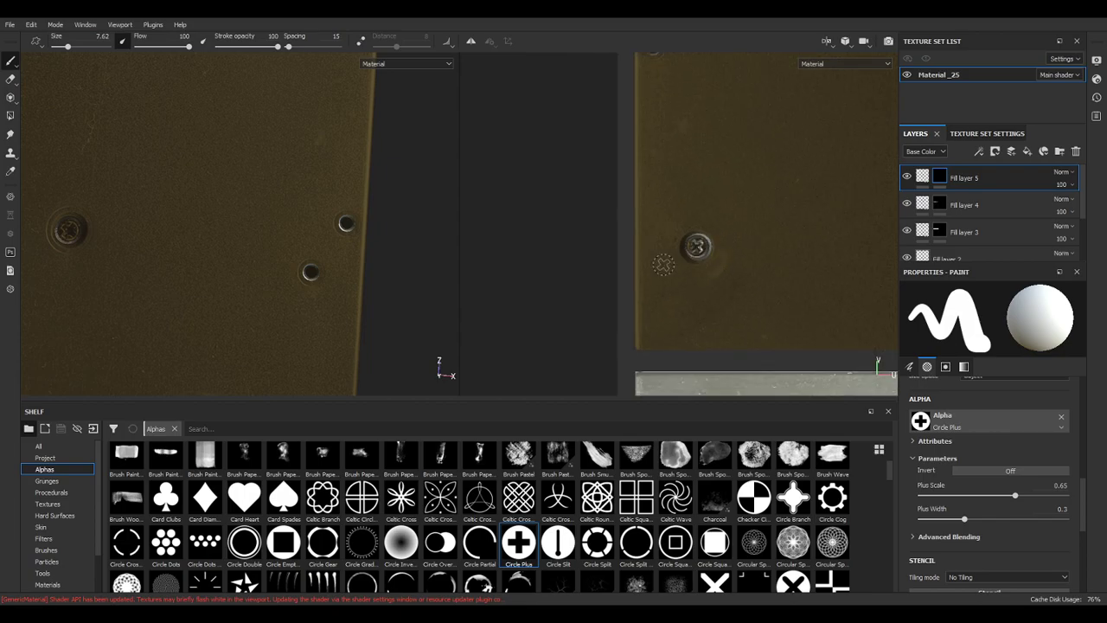
{"action": "middle_click_drag", "start_coordinate": [777, 153], "coordinate": [750, 199], "text": "alt"}
{"action": "left_click_drag", "start_coordinate": [270, 283], "coordinate": [553, 171], "text": "alt"}
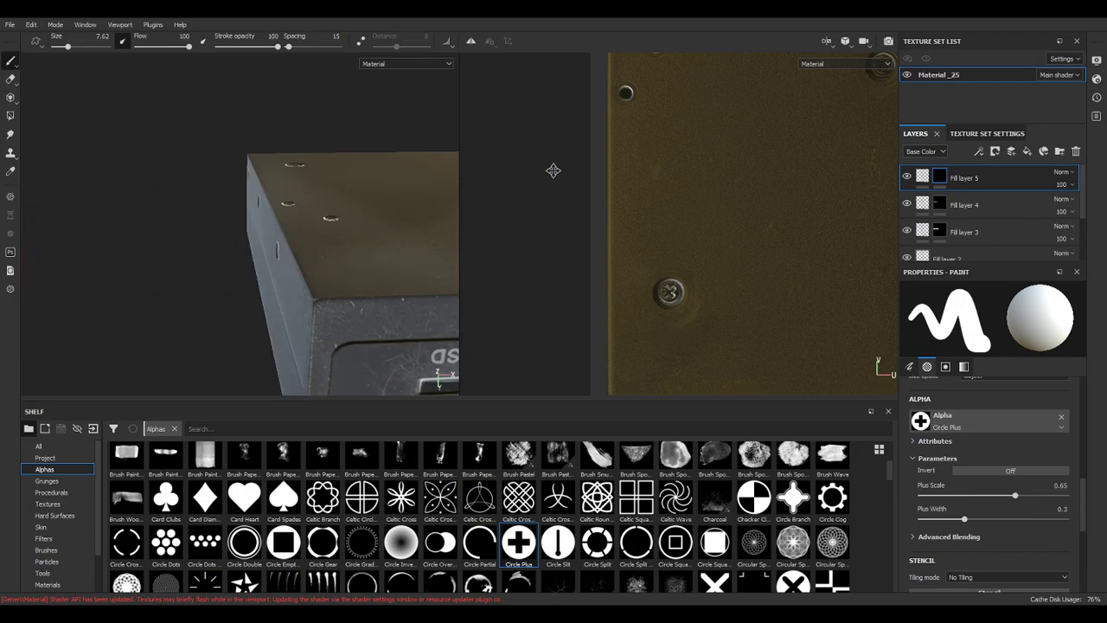
{"action": "left_click_drag", "start_coordinate": [371, 214], "coordinate": [163, 235], "text": "alt"}
{"action": "left_click_drag", "start_coordinate": [352, 248], "coordinate": [434, 297], "text": "alt"}
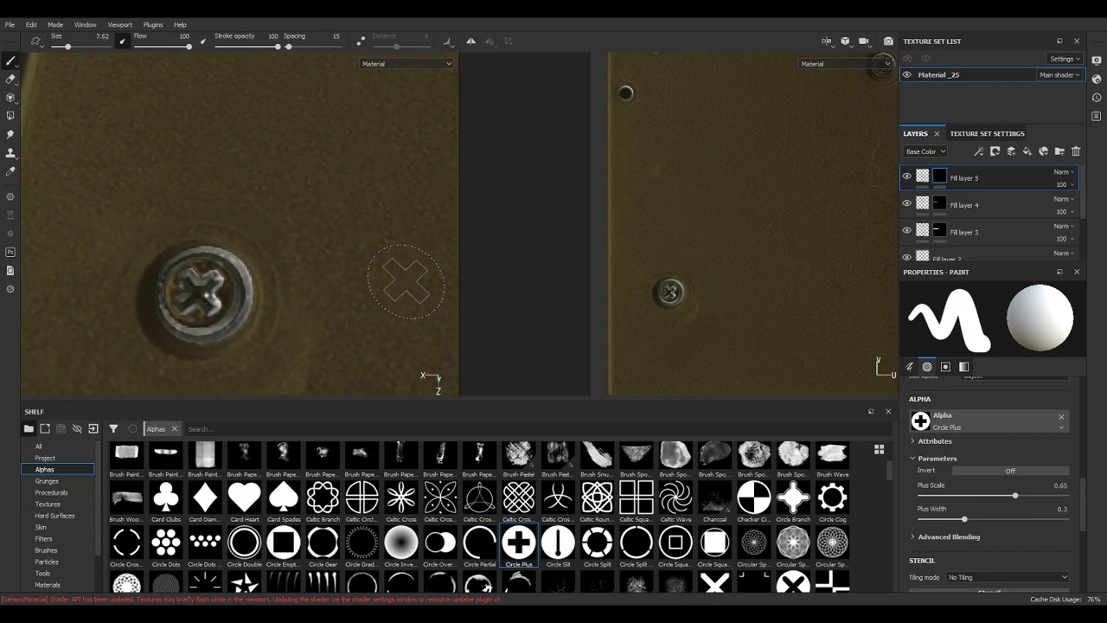
{"action": "scroll", "coordinate": [670, 292], "scroll_direction": "up", "scroll_amount": 4}
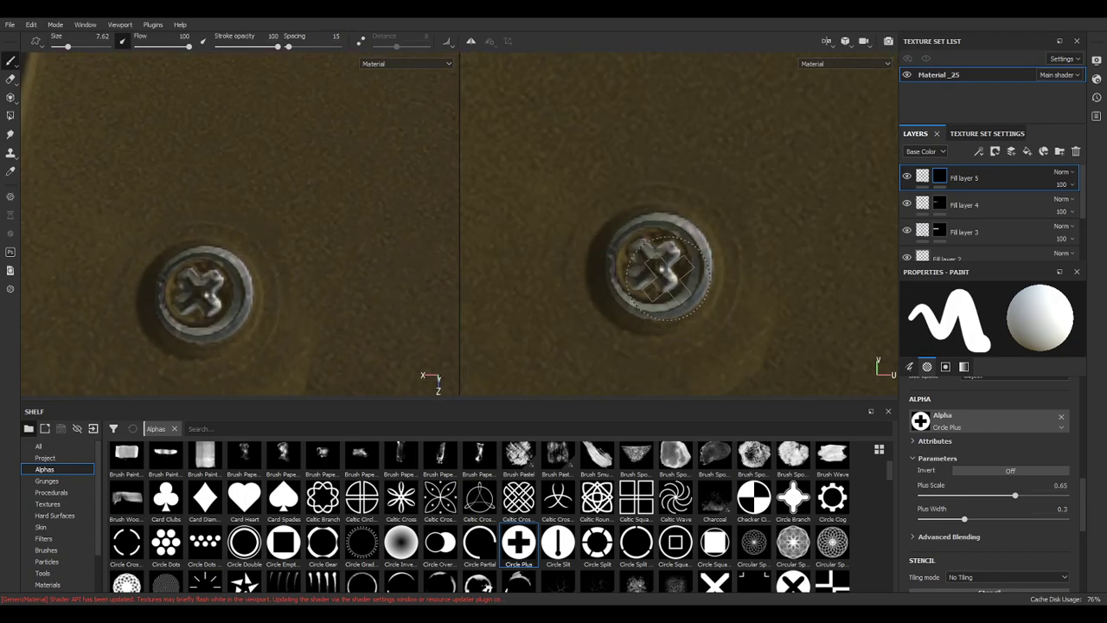
{"action": "left_click", "coordinate": [922, 175]}
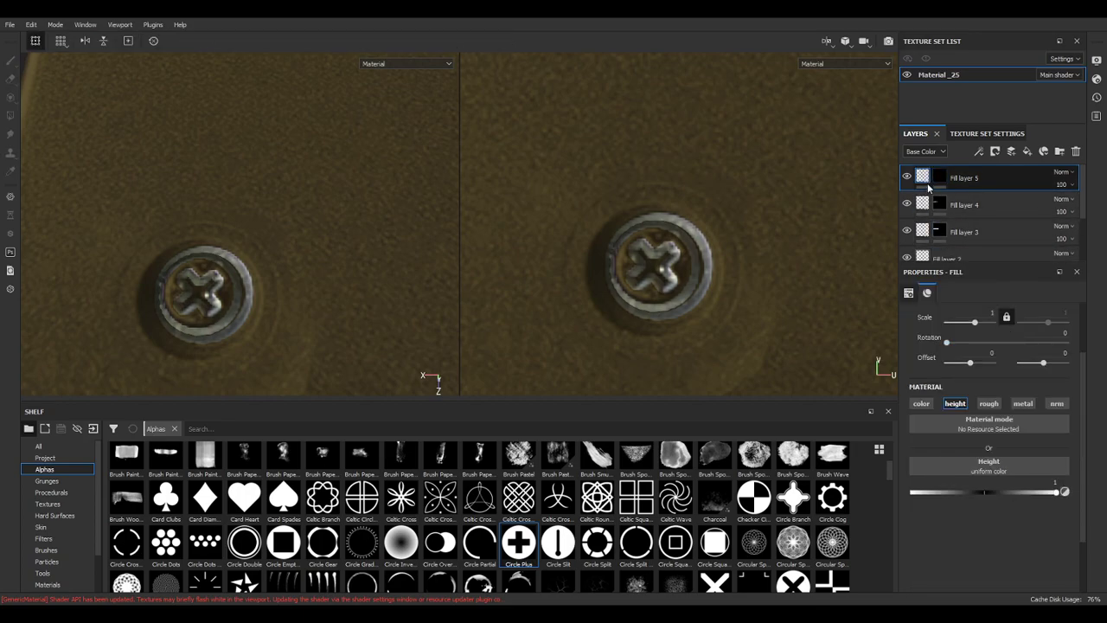
{"action": "left_click", "coordinate": [907, 204]}
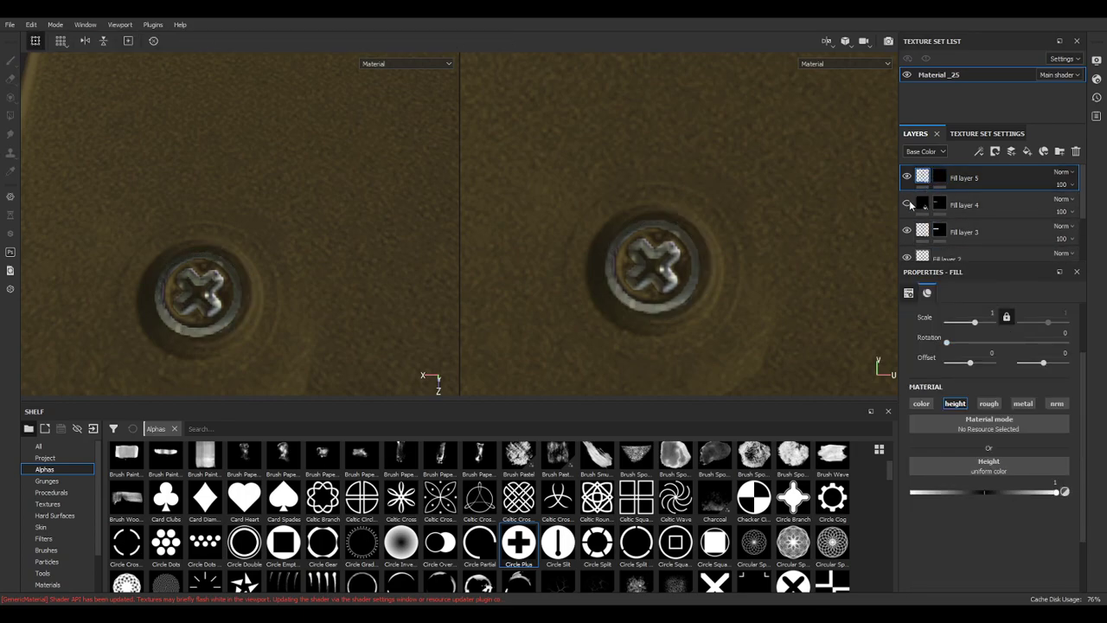
{"action": "left_click", "coordinate": [907, 204]}
{"action": "left_click", "coordinate": [907, 205]}
{"action": "left_click", "coordinate": [907, 231]}
{"action": "left_click", "coordinate": [906, 232]}
{"action": "left_click", "coordinate": [906, 178]}
{"action": "left_click", "coordinate": [907, 178]}
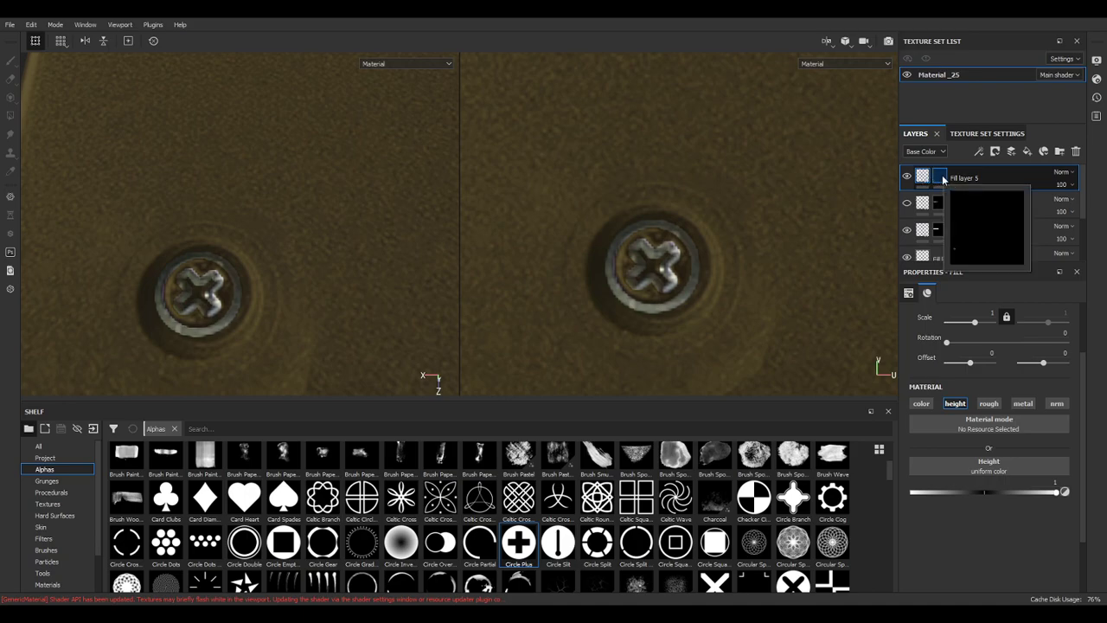
Lower Fill layer 5's height to 0.1440 so the screw's cross detail is less pronounced.
{"action": "left_click", "coordinate": [940, 178]}
{"action": "key", "text": "1"}
{"action": "left_click", "coordinate": [922, 177]}
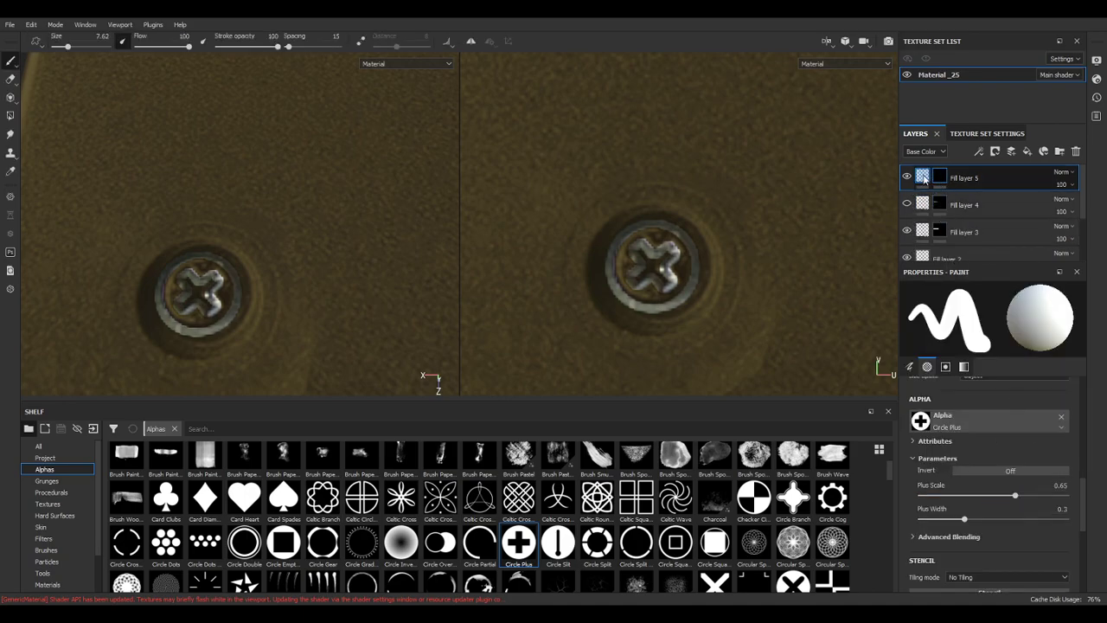
{"action": "left_click_drag", "start_coordinate": [1022, 491], "coordinate": [988, 491]}
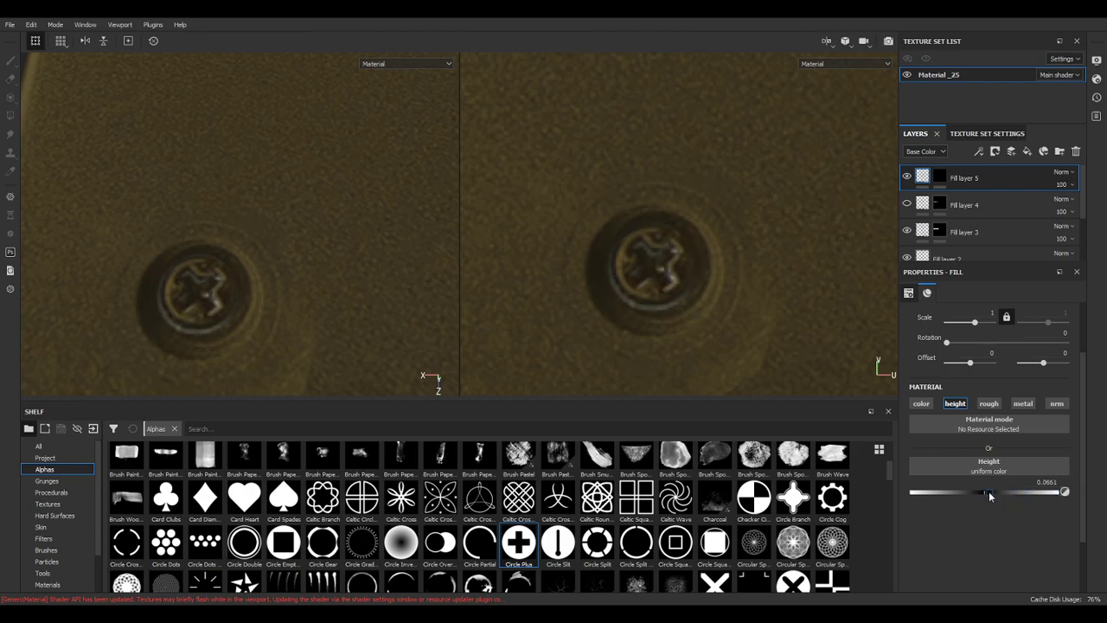
{"action": "left_click_drag", "start_coordinate": [304, 329], "coordinate": [240, 283], "text": "alt"}
{"action": "mouse_move", "coordinate": [991, 491]}
{"action": "left_mouse_down"}
{"action": "mouse_move", "coordinate": [1041, 494]}
{"action": "mouse_move", "coordinate": [918, 501]}
{"action": "mouse_move", "coordinate": [1001, 509]}
{"action": "mouse_move", "coordinate": [991, 503]}
{"action": "left_mouse_up"}
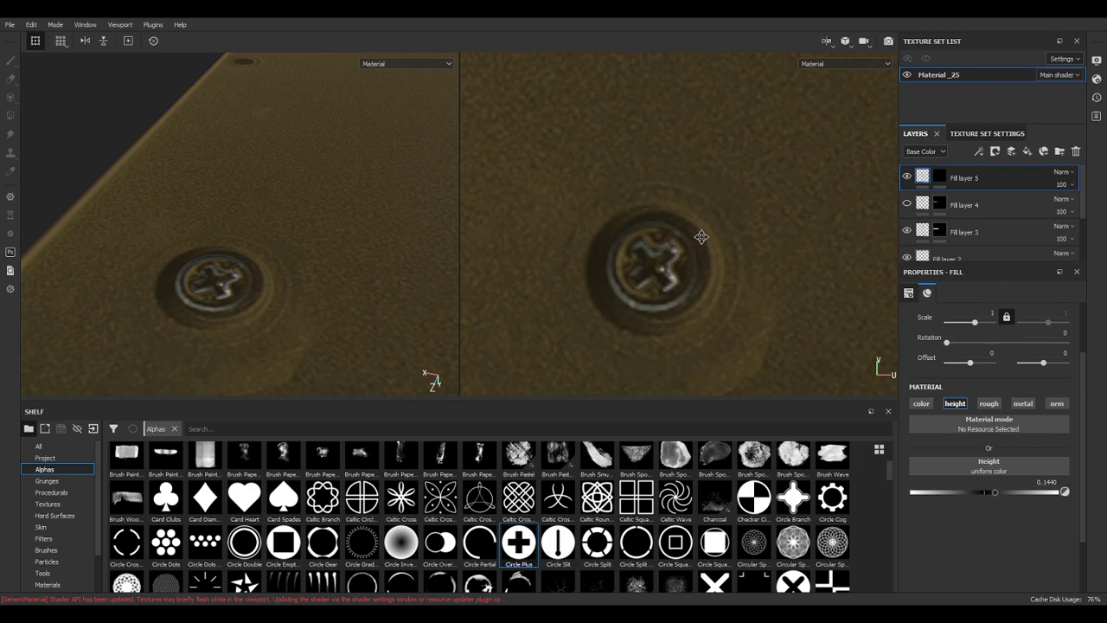
Show Fill layer 4 again and set its height to -0.0739 for shallower holes and screw recesses.
{"action": "middle_click_drag", "start_coordinate": [744, 184], "coordinate": [769, 302], "text": "alt"}
{"action": "scroll", "coordinate": [719, 263], "scroll_direction": "down", "scroll_amount": 5}
{"action": "middle_click_drag", "start_coordinate": [736, 173], "coordinate": [672, 437], "text": "alt"}
{"action": "scroll", "coordinate": [620, 229], "scroll_direction": "down", "scroll_amount": 1}
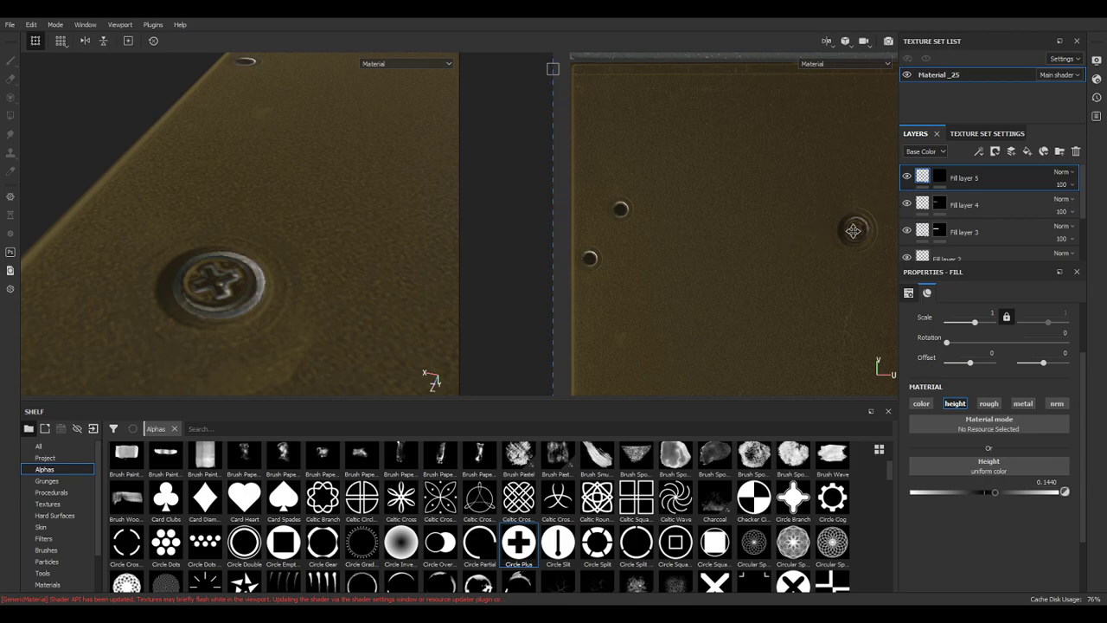
{"action": "left_click", "coordinate": [936, 203]}
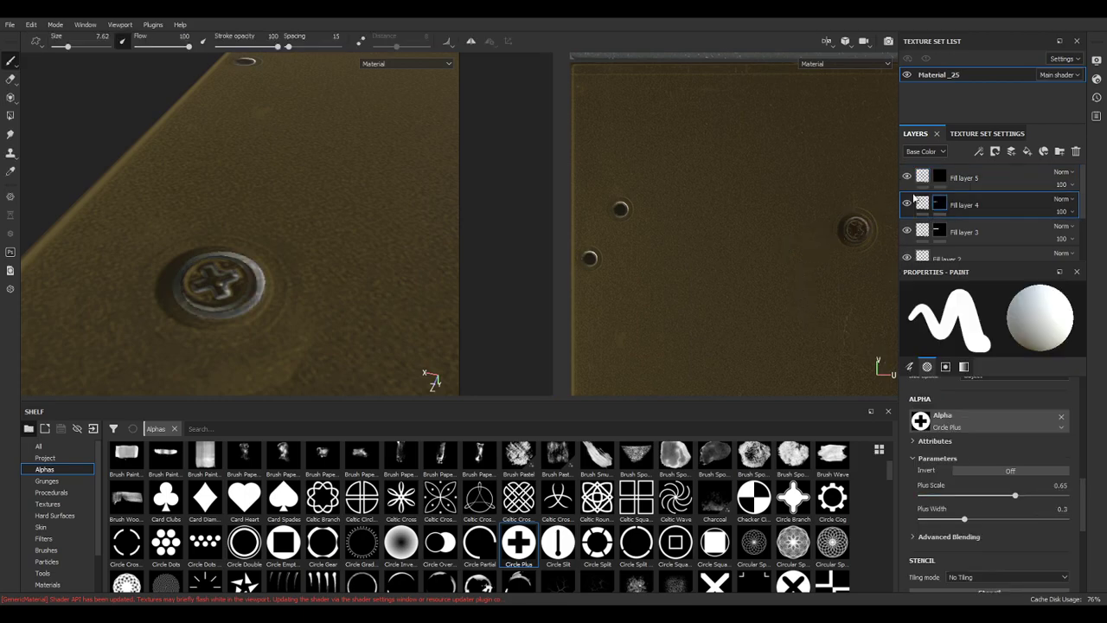
{"action": "left_click", "coordinate": [920, 200]}
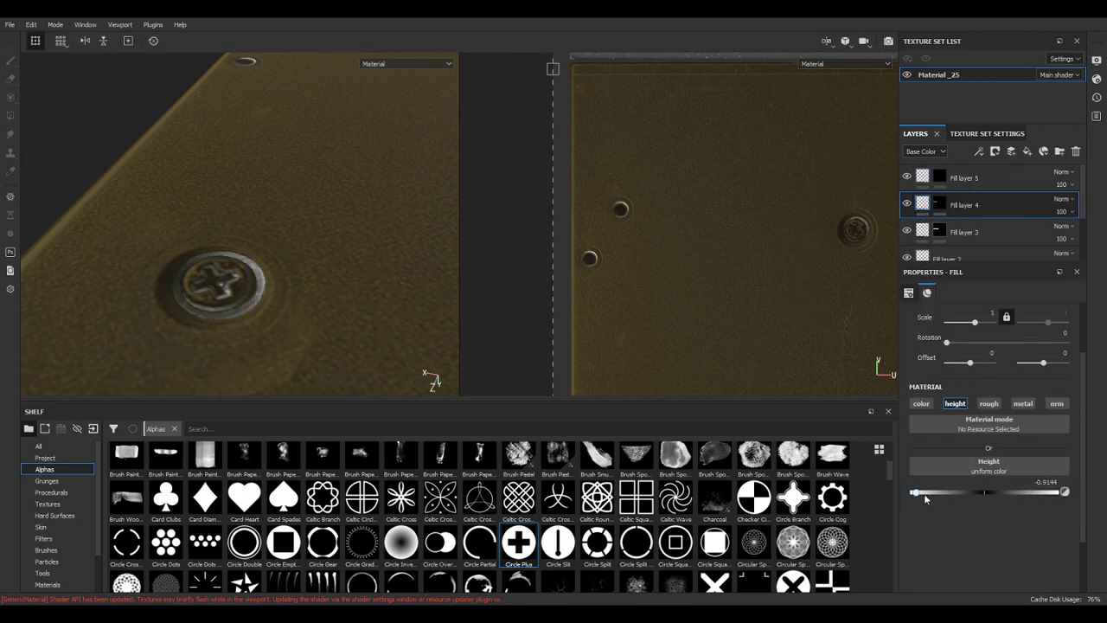
{"action": "left_click_drag", "start_coordinate": [960, 495], "coordinate": [981, 502]}
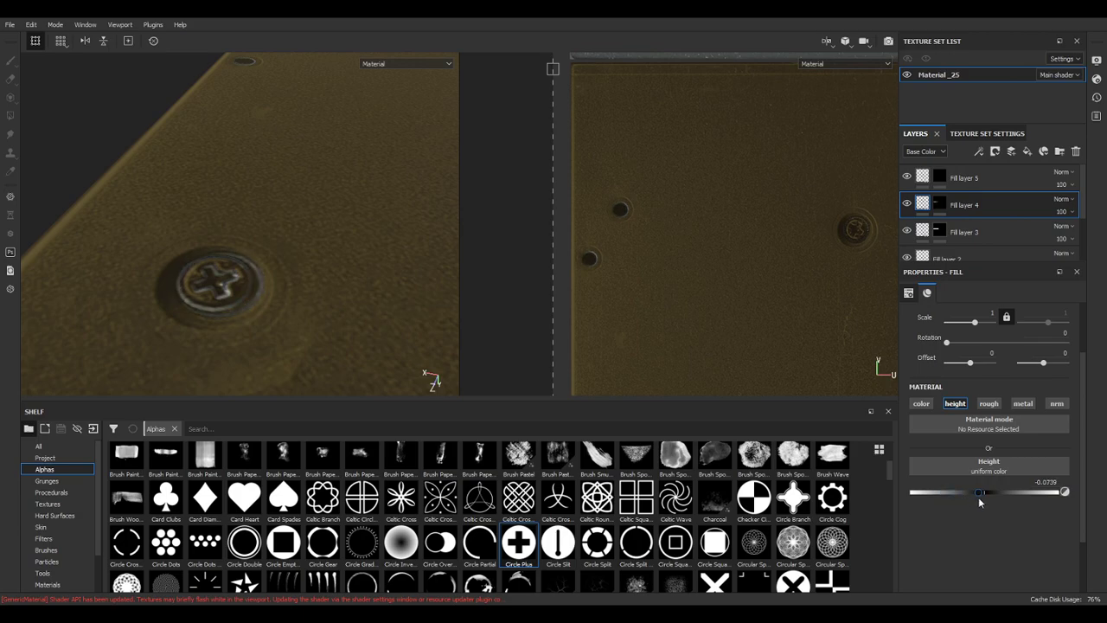
{"action": "left_click_drag", "start_coordinate": [294, 273], "coordinate": [259, 196], "text": "alt"}
{"action": "middle_click_drag", "start_coordinate": [296, 192], "coordinate": [218, 256], "text": "alt"}
{"action": "left_click_drag", "start_coordinate": [229, 238], "coordinate": [390, 249], "text": "alt"}
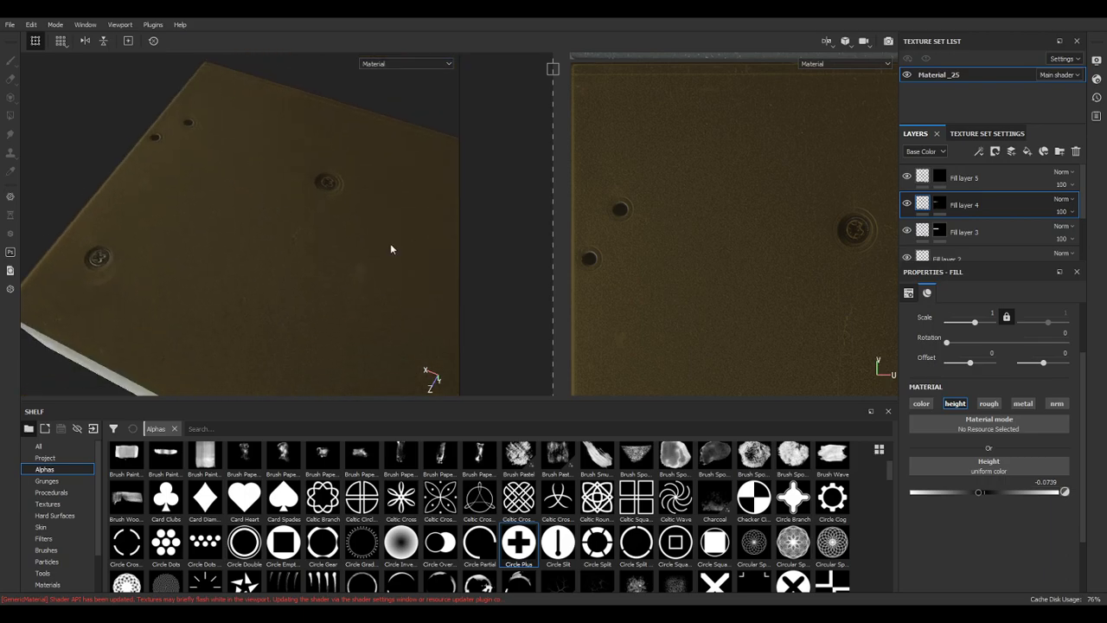
Stamp the Circle Plus shape onto the remaining screw heads of the brown panel in Fill layer 5's mask.
{"action": "left_click", "coordinate": [942, 178]}
{"action": "left_click_drag", "start_coordinate": [495, 209], "coordinate": [470, 225], "text": "alt"}
{"action": "scroll", "coordinate": [663, 234], "scroll_direction": "up", "scroll_amount": 6}
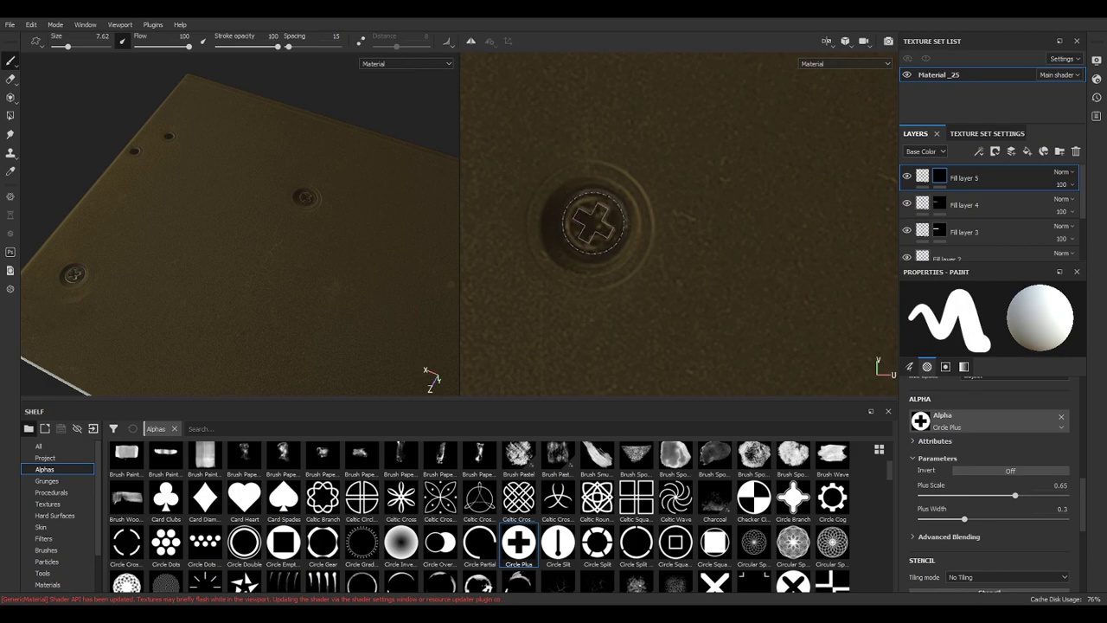
{"action": "scroll", "coordinate": [753, 263], "scroll_direction": "down", "scroll_amount": 5}
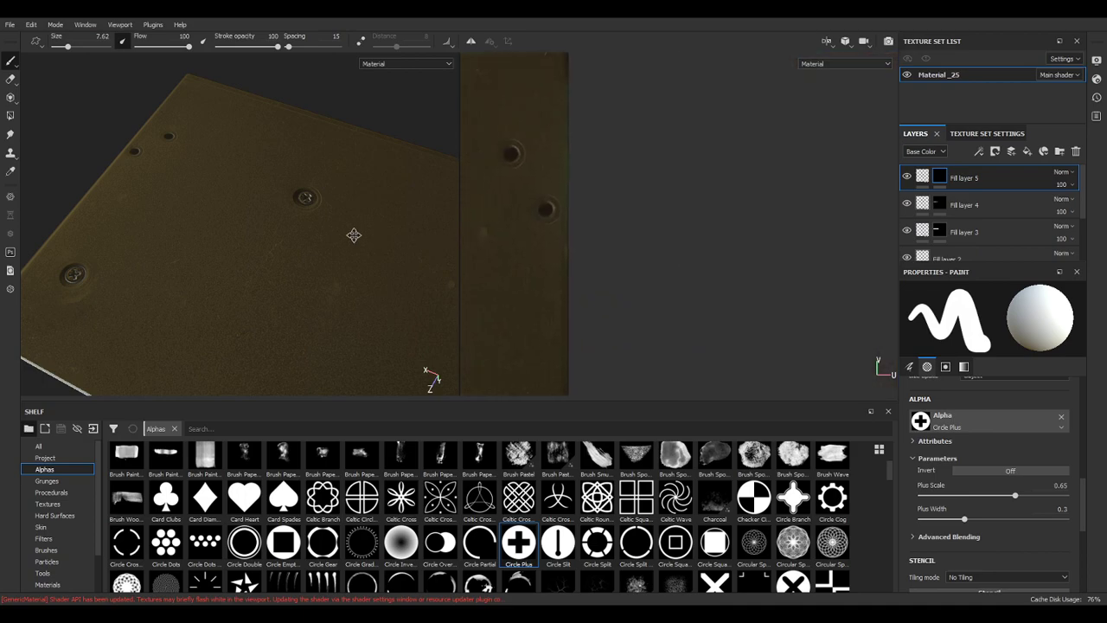
{"action": "scroll", "coordinate": [712, 247], "scroll_direction": "up", "scroll_amount": 5}
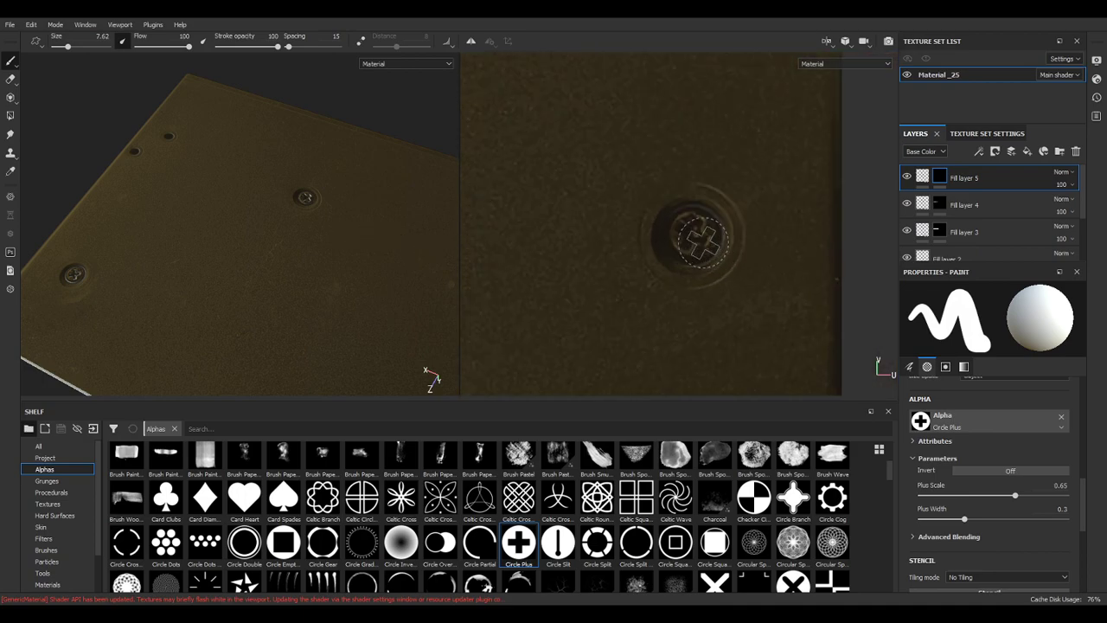
{"action": "left_click", "coordinate": [688, 231]}
{"action": "scroll", "coordinate": [689, 231], "scroll_direction": "down", "scroll_amount": 5}
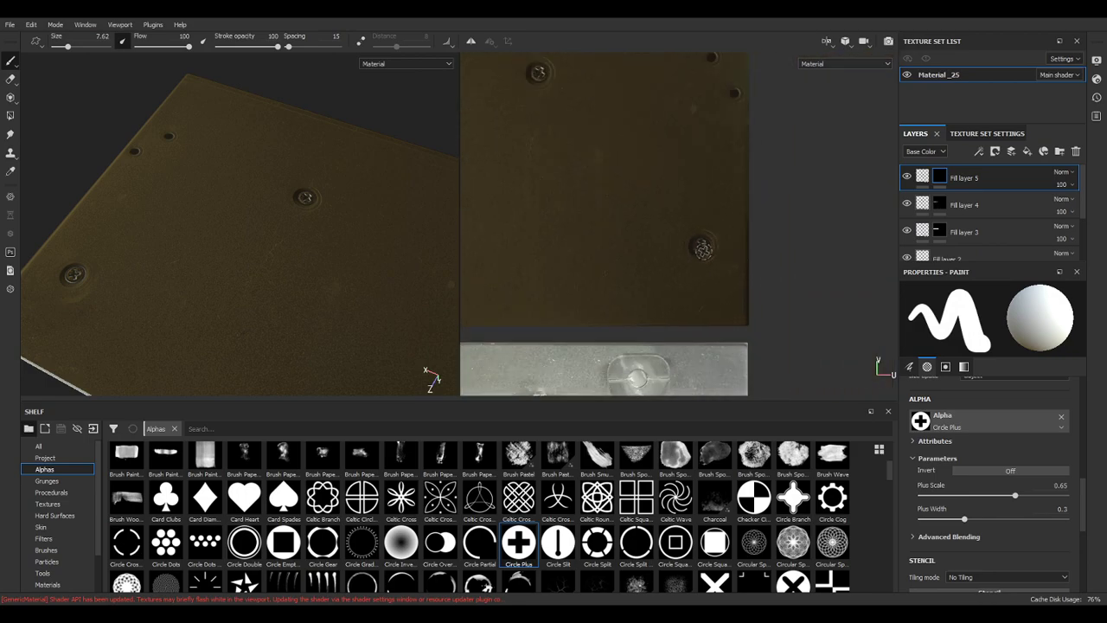
Choose the Felt Tip Small brush for Fill layer 4's mask and reduce its size to 0.9 for the grey strips.
{"action": "scroll", "coordinate": [762, 295], "scroll_direction": "down", "scroll_amount": 3}
{"action": "middle_click_drag", "start_coordinate": [772, 271], "coordinate": [602, 409], "text": "alt"}
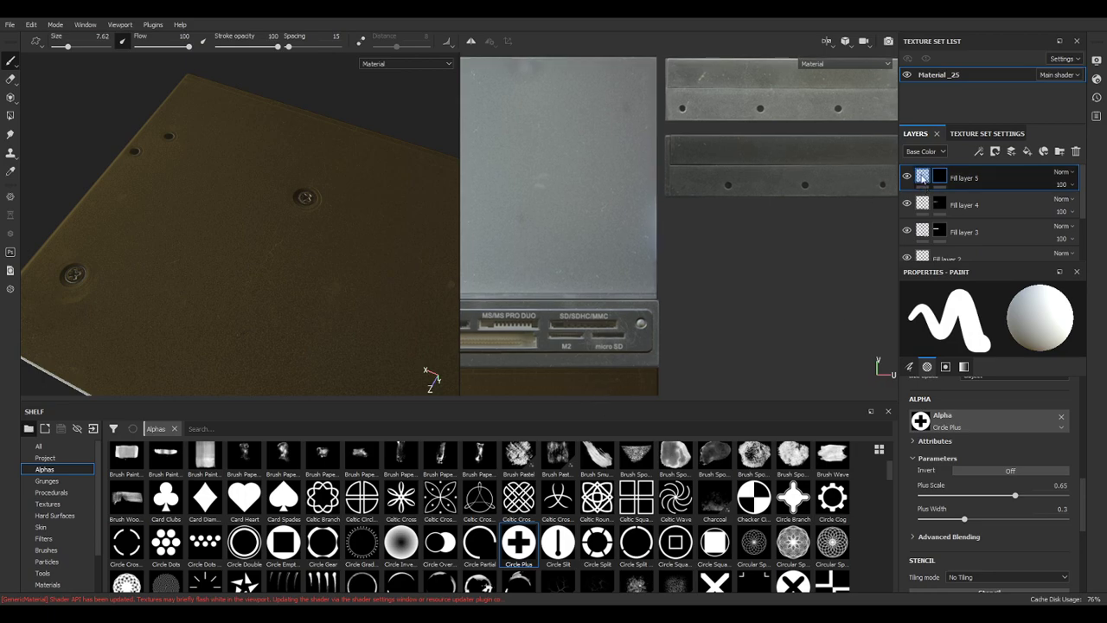
{"action": "left_click", "coordinate": [943, 203]}
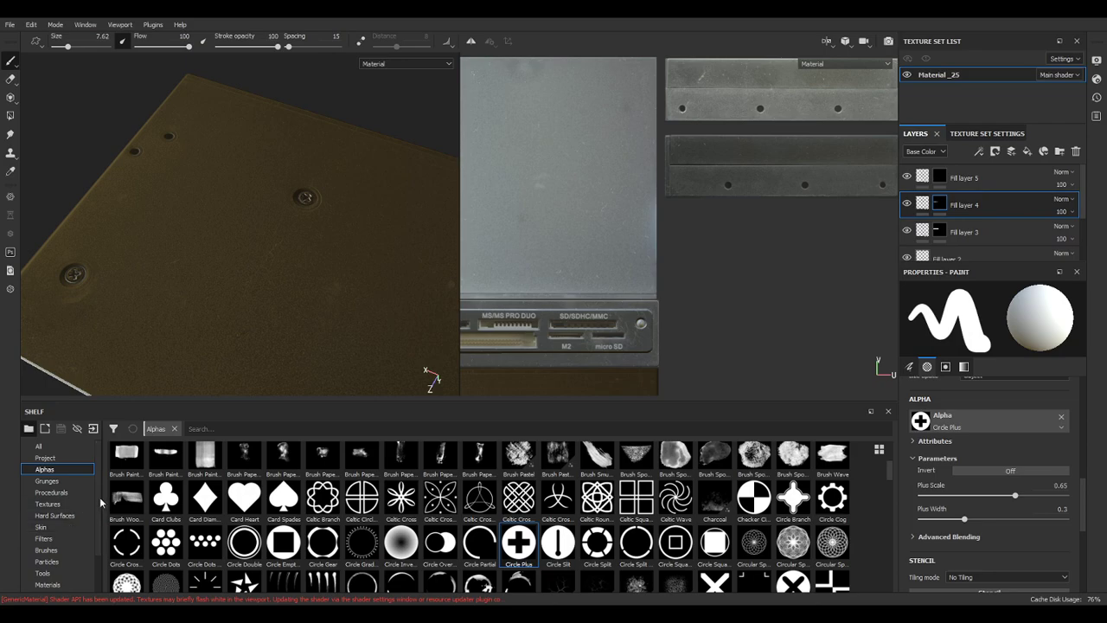
{"action": "left_click", "coordinate": [78, 551]}
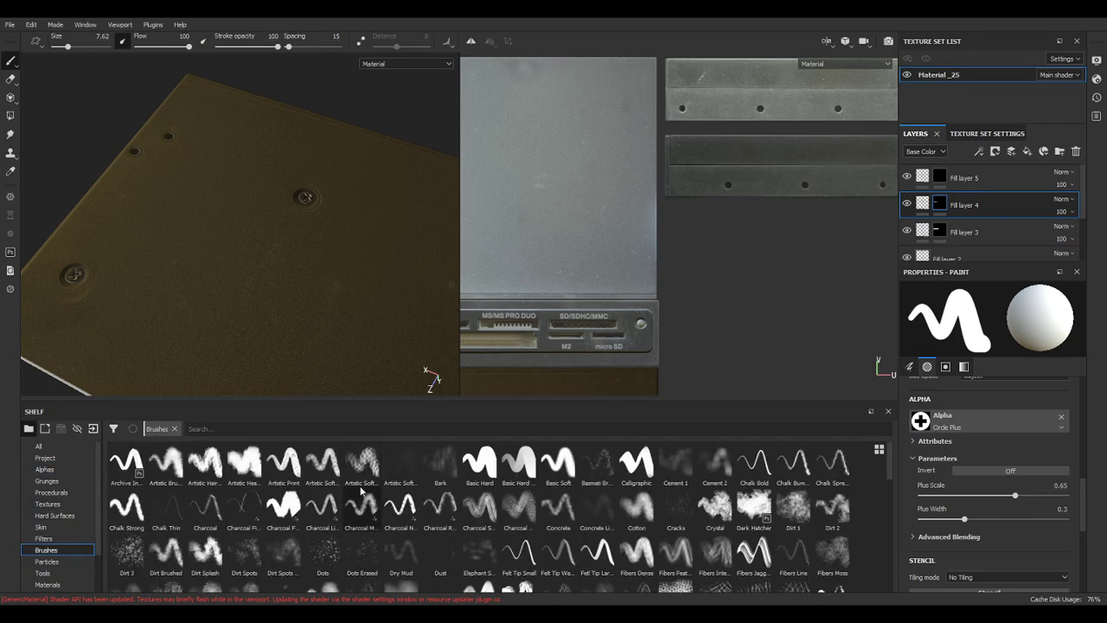
{"action": "left_click", "coordinate": [251, 506]}
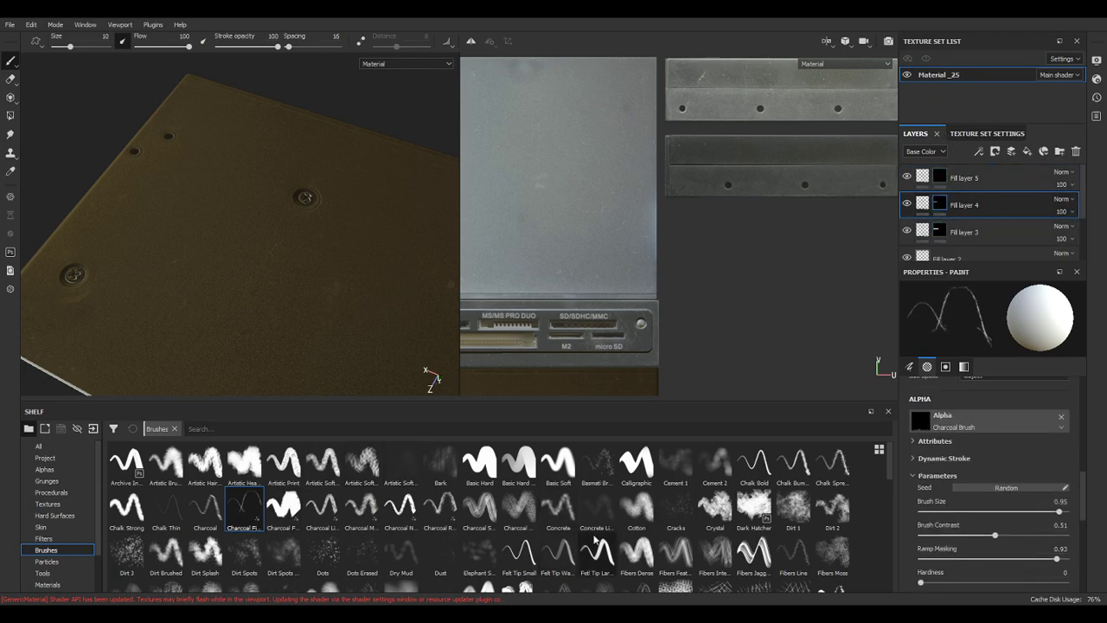
{"action": "left_click", "coordinate": [518, 551]}
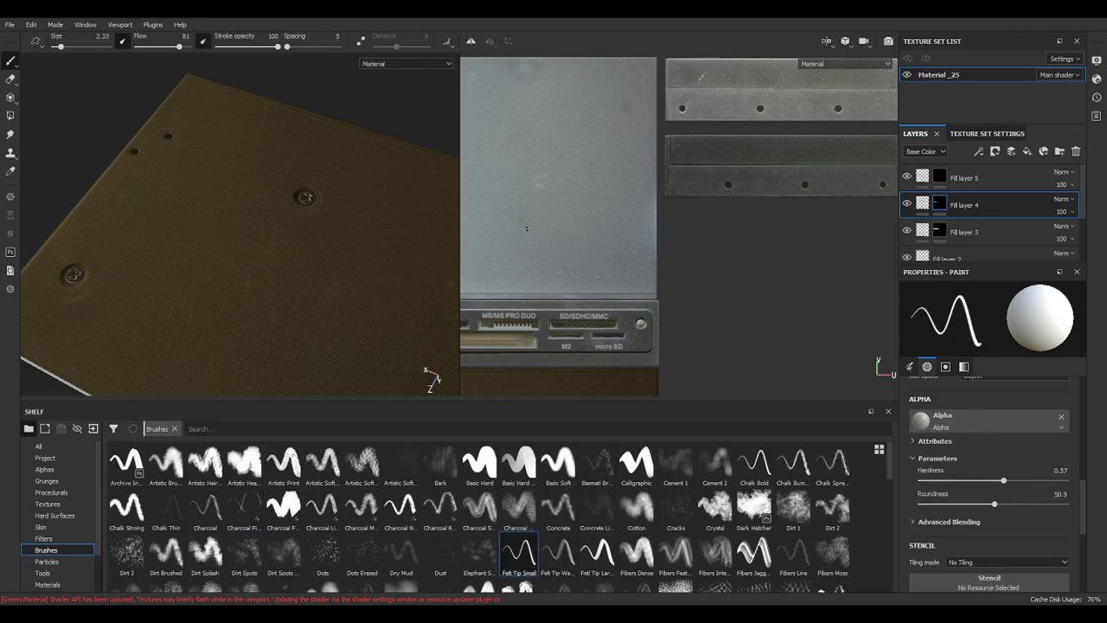
{"action": "scroll", "coordinate": [754, 159], "scroll_direction": "up", "scroll_amount": 5}
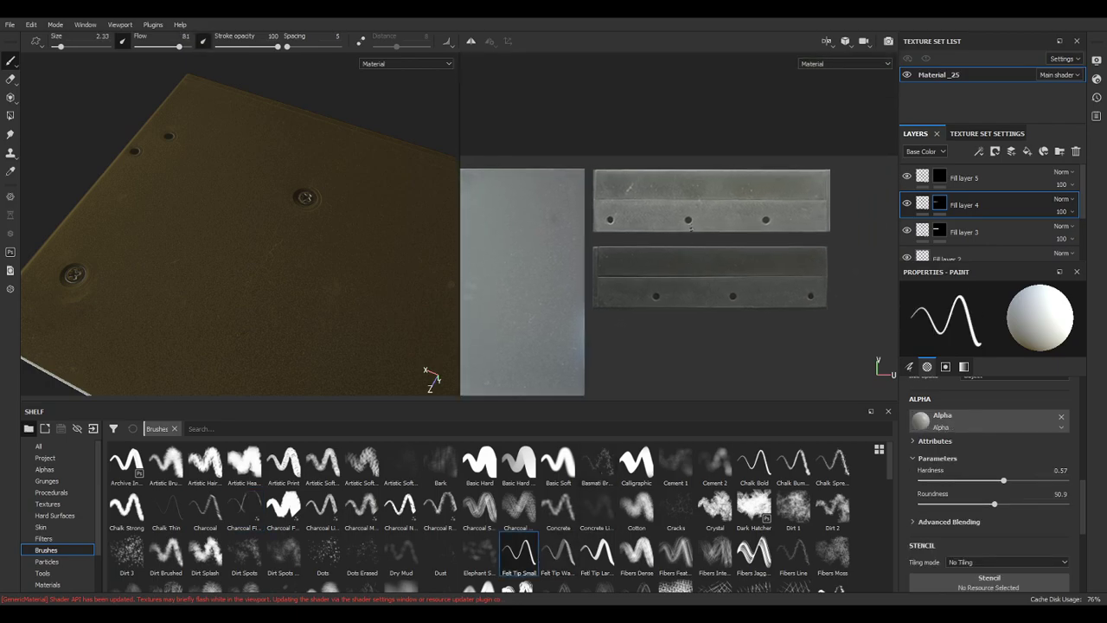
{"action": "key", "text": "bracketleft"}
{"action": "key", "text": "bracketleft"}
{"action": "key", "text": "bracketleft"}
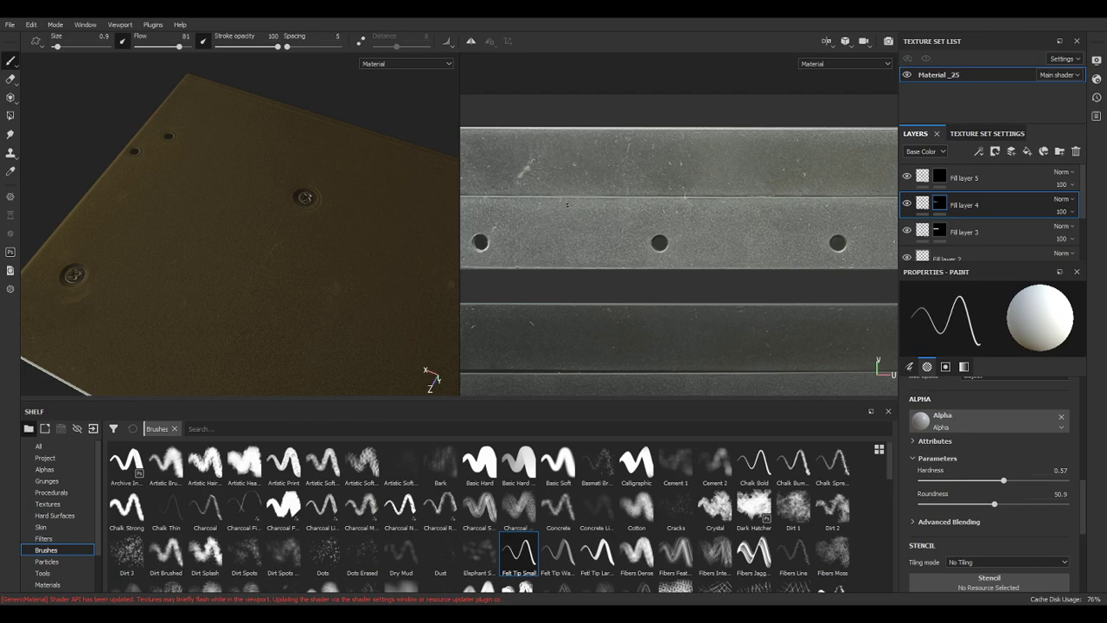
Paint straight lines along the full-length crease and the right-end seam of the lighter grey strip in Fill layer 4's mask.
{"action": "middle_click_drag", "start_coordinate": [567, 205], "coordinate": [660, 217]}
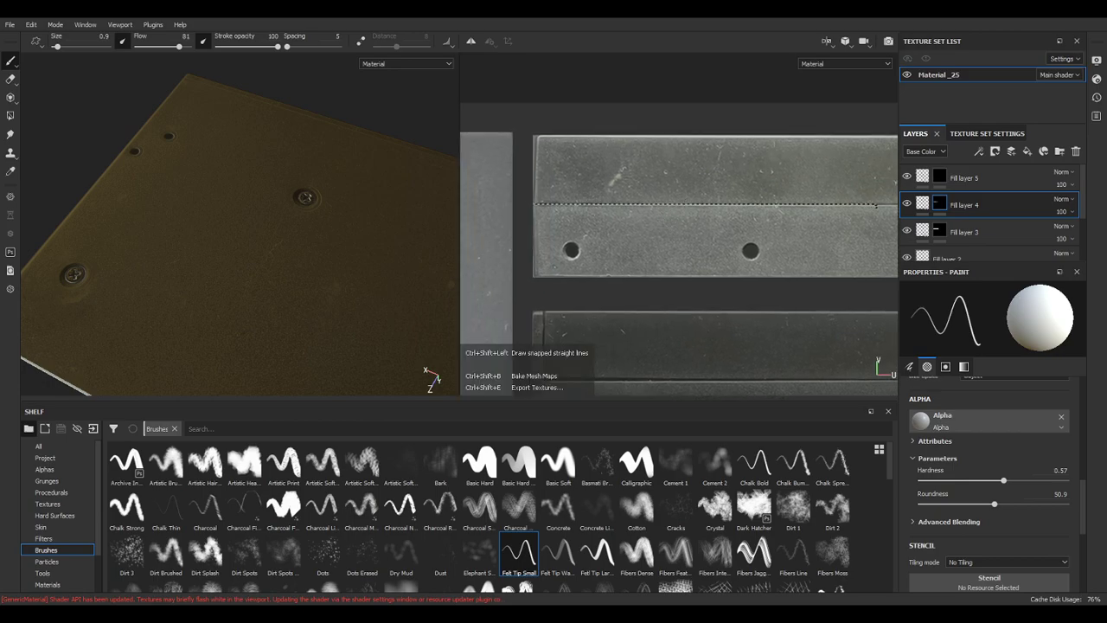
{"action": "left_click", "coordinate": [876, 205], "text": "shift"}
{"action": "middle_click_drag", "start_coordinate": [846, 234], "coordinate": [681, 238], "text": "alt"}
{"action": "middle_click_drag", "start_coordinate": [778, 242], "coordinate": [643, 235], "text": "alt"}
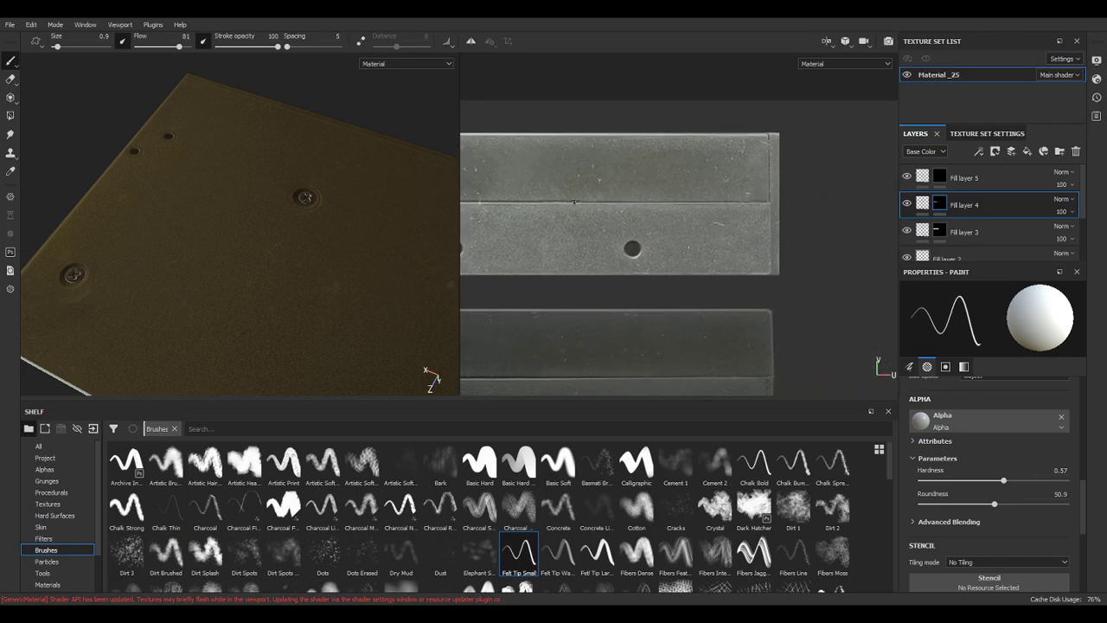
{"action": "left_click", "coordinate": [769, 203], "text": "shift"}
{"action": "left_click", "coordinate": [769, 275], "text": "ctrl+shift"}
Paint a straight line along the lengthwise crease of the darker grey strip in Fill layer 4's mask.
{"action": "middle_click_drag", "start_coordinate": [794, 354], "coordinate": [776, 162]}
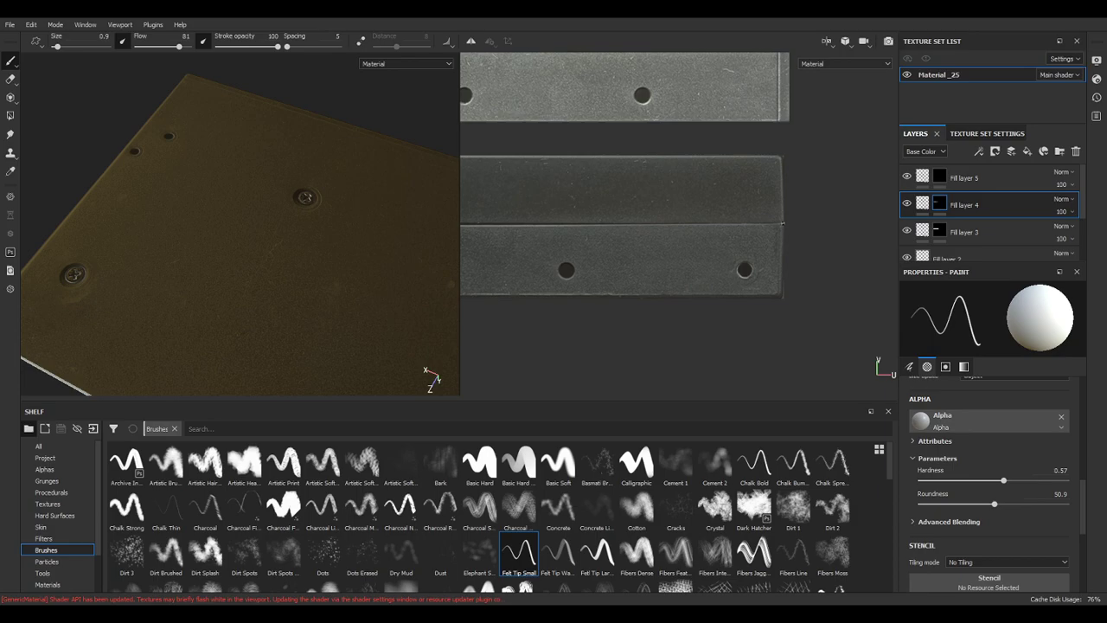
{"action": "middle_click_drag", "start_coordinate": [493, 227], "coordinate": [751, 237]}
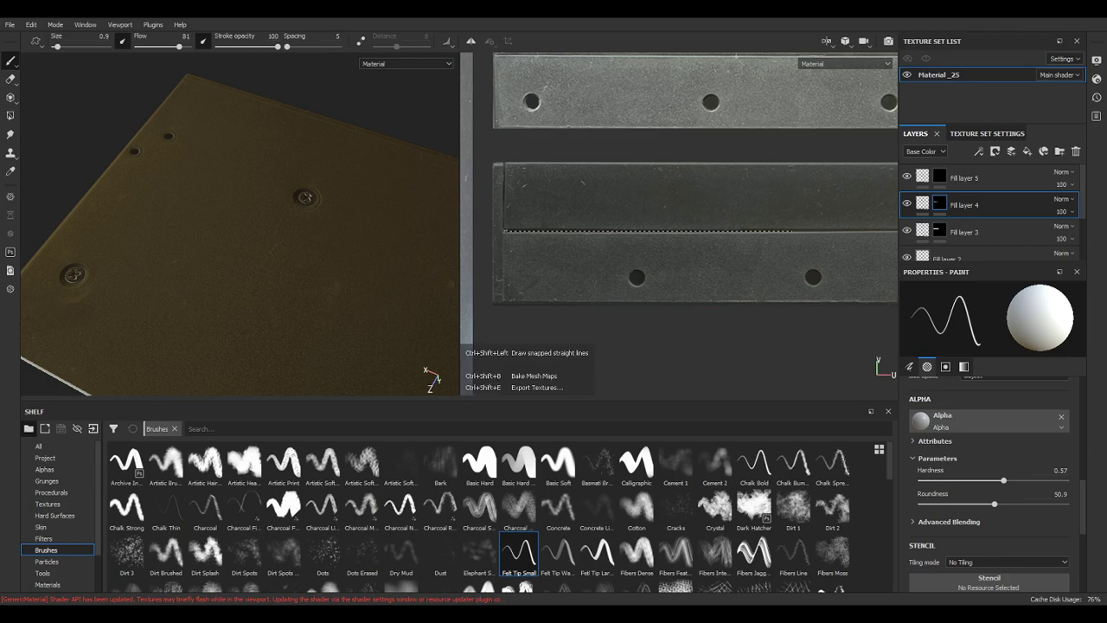
{"action": "left_click", "coordinate": [791, 231], "text": "shift"}
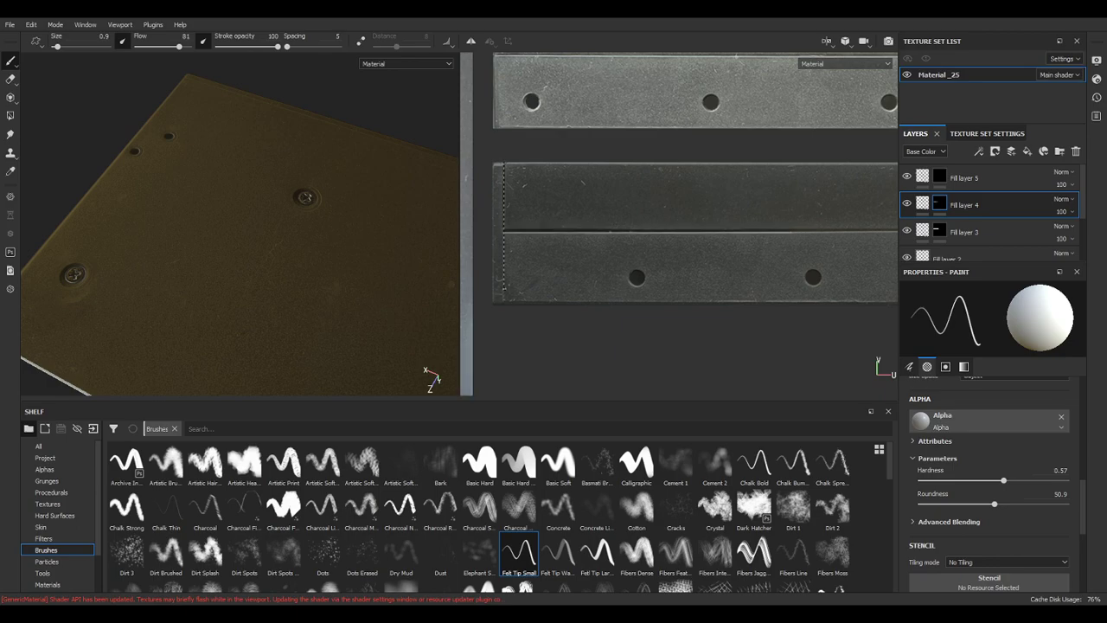
Paint a straight line along the lengthwise crease of the light metal strip below the brown panel in Fill layer 4's mask.
{"action": "scroll", "coordinate": [523, 300], "scroll_direction": "down", "scroll_amount": 2}
{"action": "middle_click_drag", "start_coordinate": [543, 303], "coordinate": [753, 156], "text": "alt"}
{"action": "scroll", "coordinate": [753, 156], "scroll_direction": "up", "scroll_amount": 1}
{"action": "scroll", "coordinate": [724, 250], "scroll_direction": "down", "scroll_amount": 3}
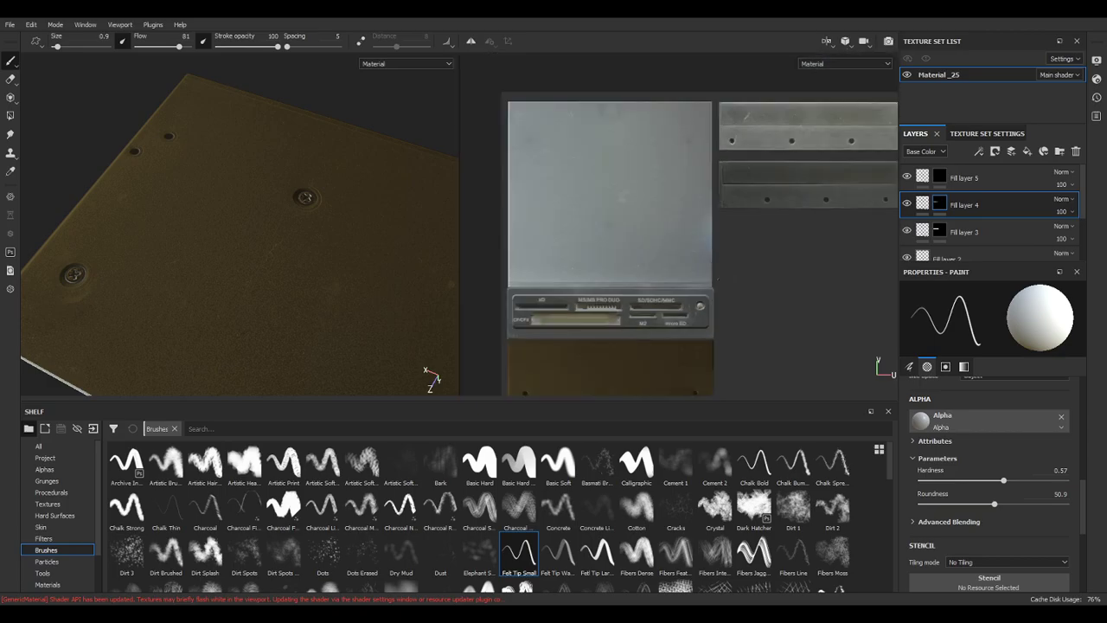
{"action": "middle_click_drag", "start_coordinate": [702, 319], "coordinate": [735, 115], "text": "alt"}
{"action": "middle_click_drag", "start_coordinate": [626, 361], "coordinate": [660, 229], "text": "alt"}
{"action": "scroll", "coordinate": [643, 225], "scroll_direction": "up", "scroll_amount": 1}
{"action": "scroll", "coordinate": [561, 225], "scroll_direction": "up", "scroll_amount": 2}
{"action": "scroll", "coordinate": [660, 229], "scroll_direction": "down", "scroll_amount": 1}
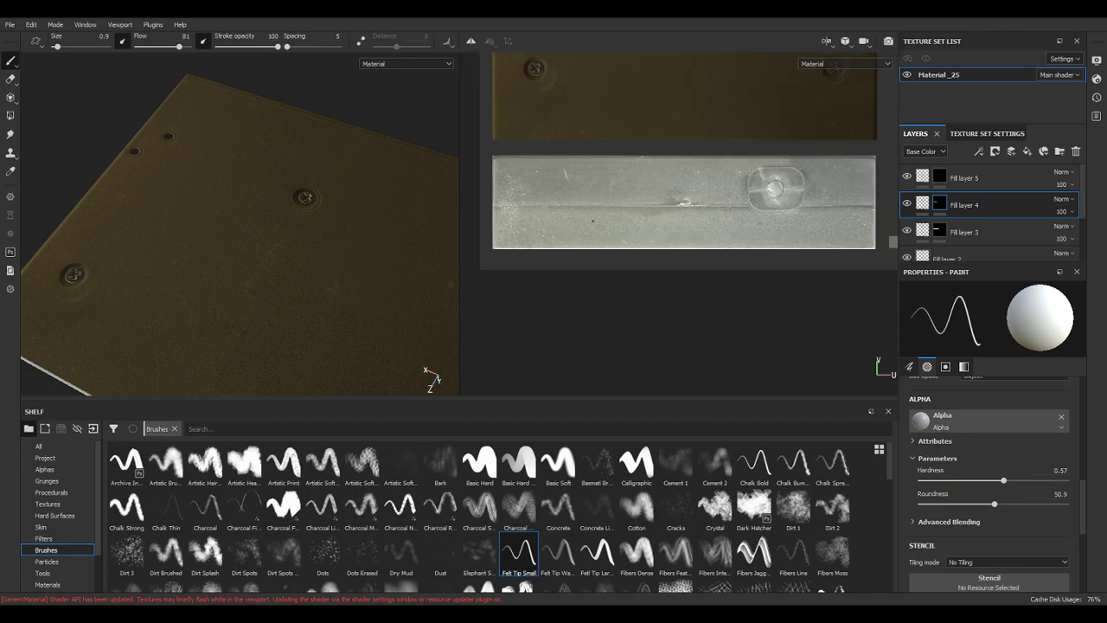
{"action": "key", "text": "ctrl"}
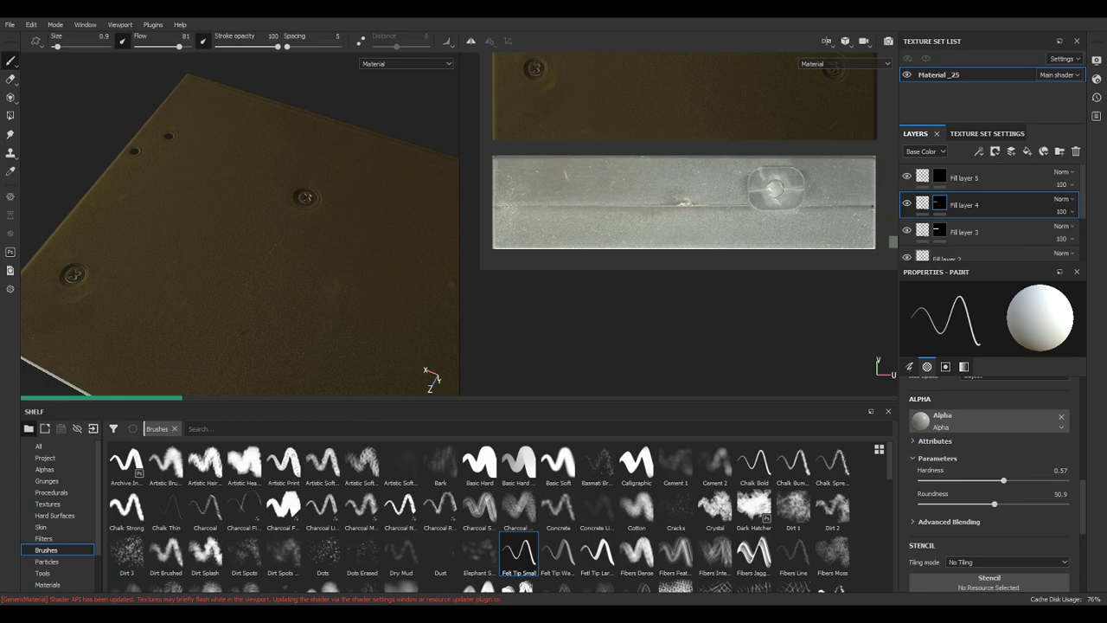
Look through the alpha shapes and examine the brown panel and the front panel's card slots for details to paint.
{"action": "middle_click_drag", "start_coordinate": [816, 281], "coordinate": [635, 395]}
{"action": "middle_click_drag", "start_coordinate": [568, 200], "coordinate": [785, 361], "text": "alt"}
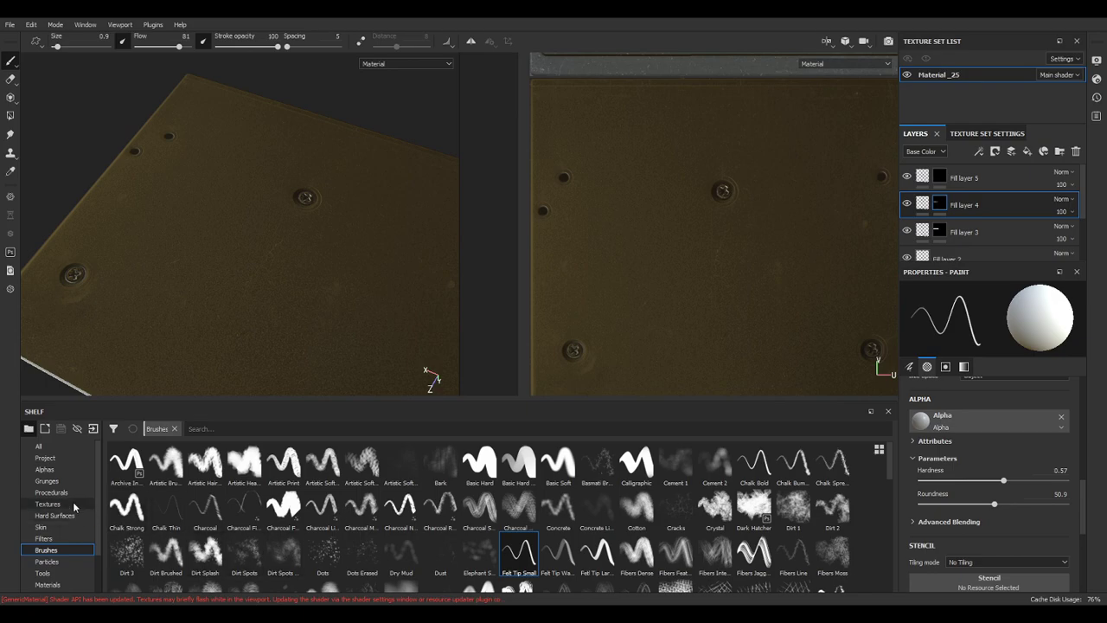
{"action": "left_click", "coordinate": [63, 471]}
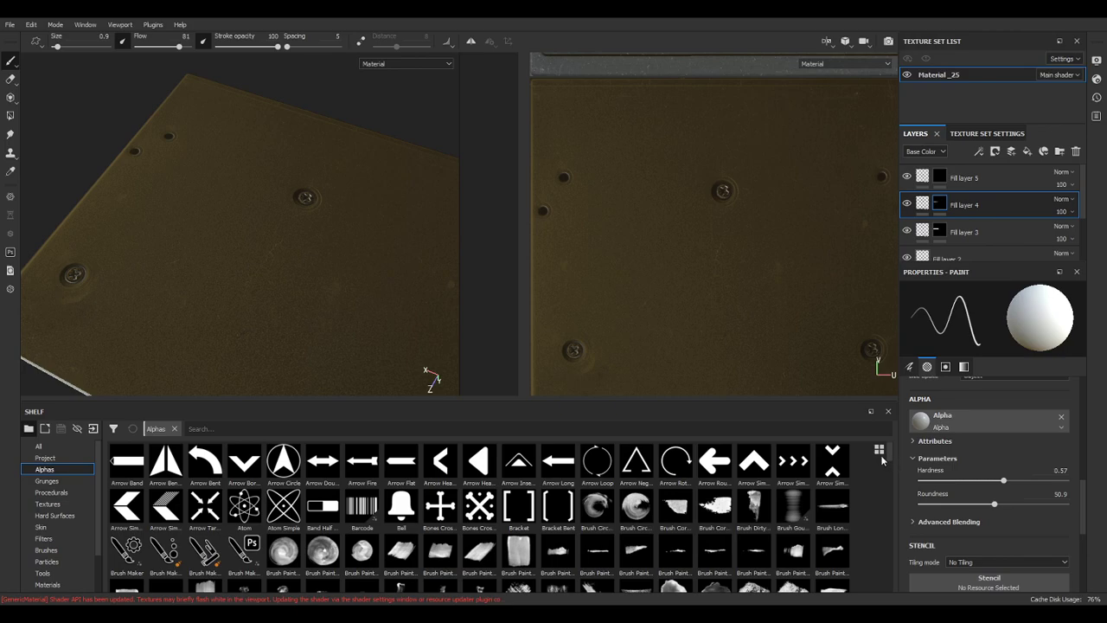
{"action": "left_click_drag", "start_coordinate": [891, 454], "coordinate": [886, 480]}
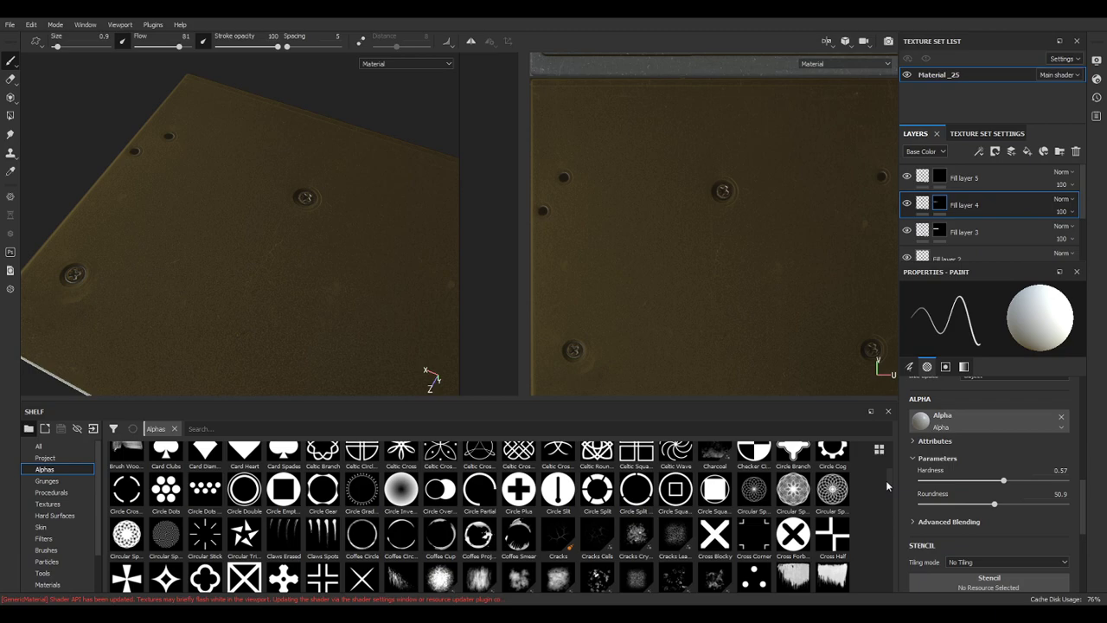
{"action": "mouse_move", "coordinate": [886, 480]}
{"action": "left_mouse_down"}
{"action": "mouse_move", "coordinate": [875, 582]}
{"action": "mouse_move", "coordinate": [911, 454]}
{"action": "left_mouse_up"}
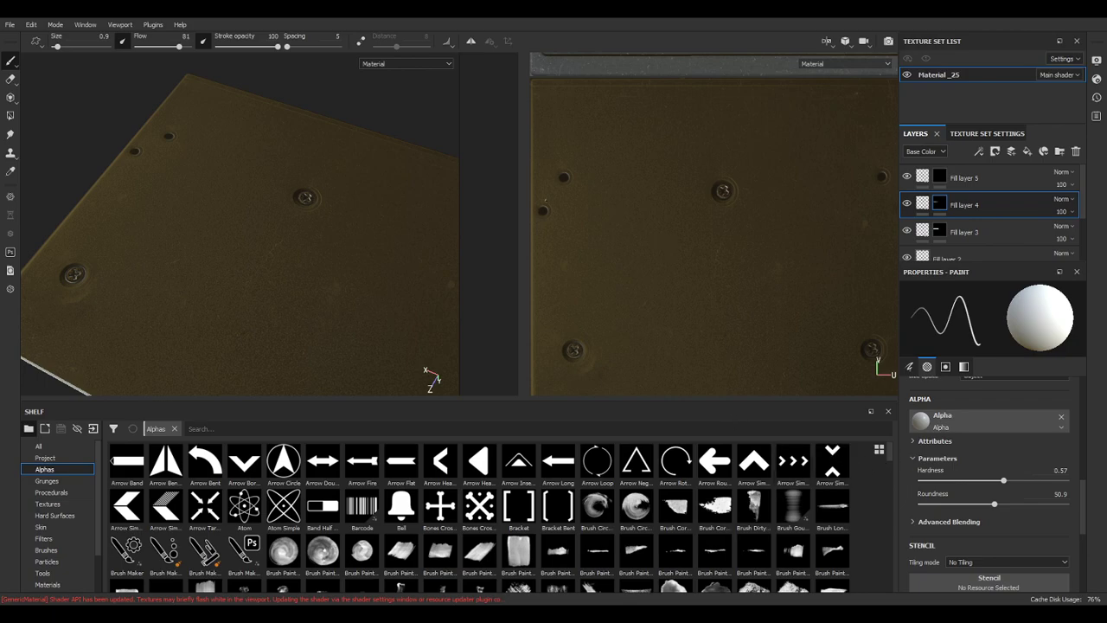
{"action": "scroll", "coordinate": [727, 186], "scroll_direction": "down", "scroll_amount": 6}
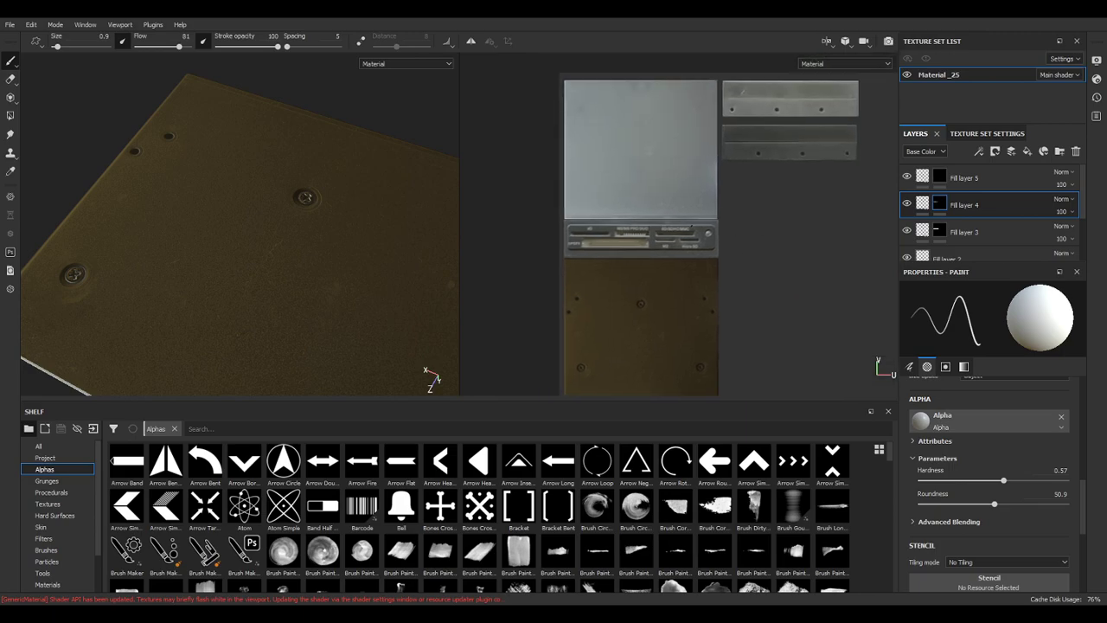
{"action": "scroll", "coordinate": [707, 235], "scroll_direction": "up", "scroll_amount": 6}
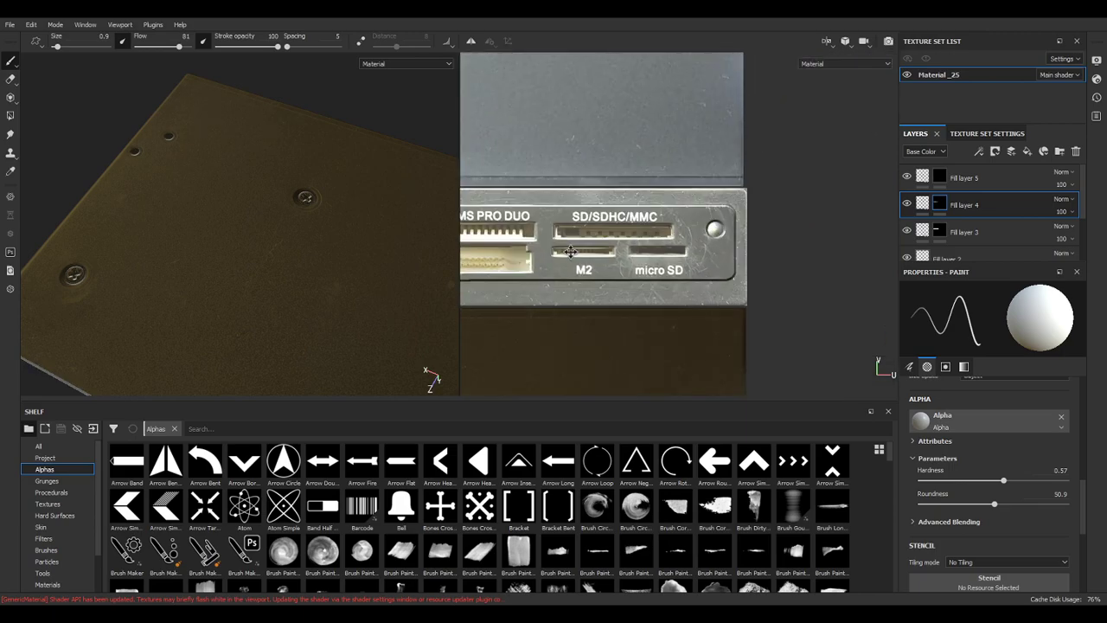
{"action": "middle_click_drag", "start_coordinate": [569, 250], "coordinate": [732, 256], "text": "alt"}
{"action": "middle_click_drag", "start_coordinate": [551, 255], "coordinate": [678, 244], "text": "alt"}
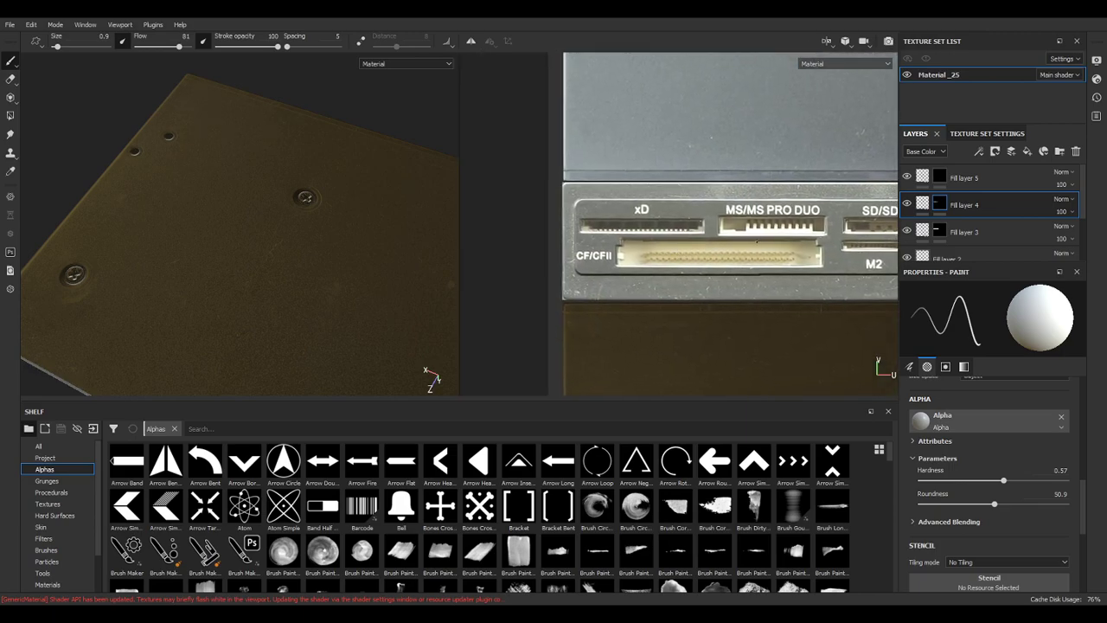
{"action": "scroll", "coordinate": [756, 241], "scroll_direction": "up", "scroll_amount": 3}
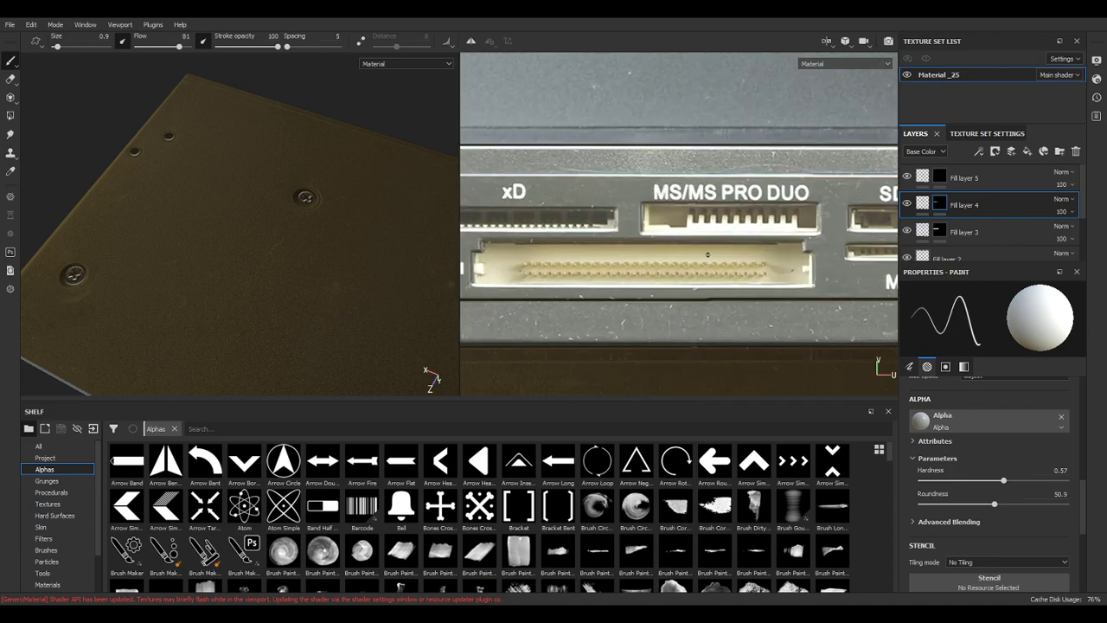
{"action": "scroll", "coordinate": [268, 239], "scroll_direction": "down", "scroll_amount": 3}
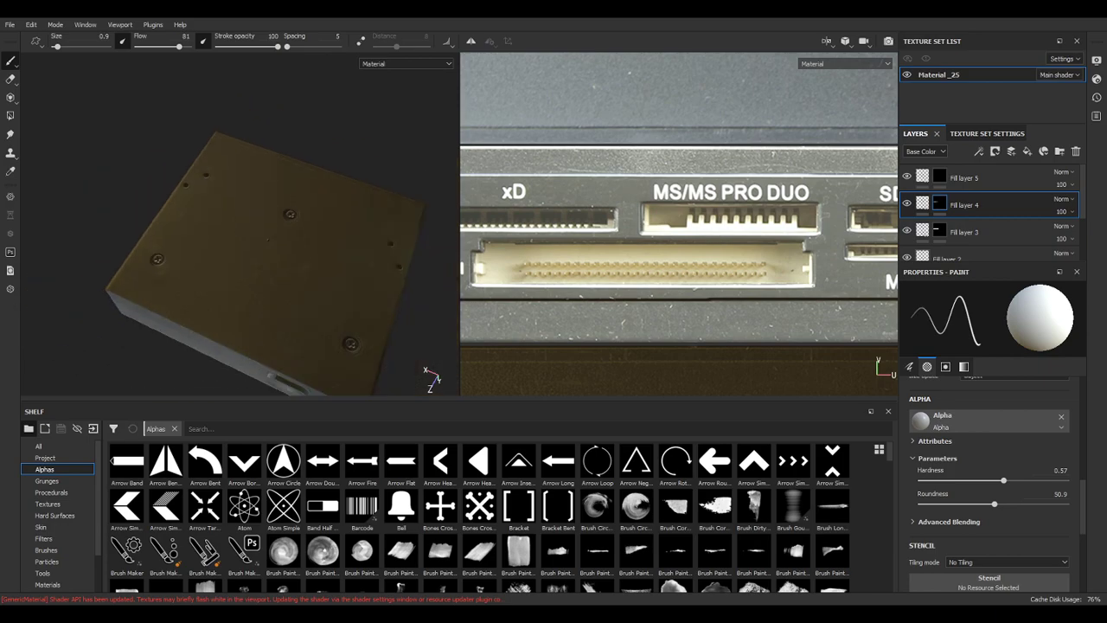
Paint a straight line along the full-width seam of the large grey panel just above the card slots in Fill layer 4's mask.
{"action": "left_click_drag", "start_coordinate": [269, 152], "coordinate": [131, 323], "text": "alt"}
{"action": "scroll", "coordinate": [262, 302], "scroll_direction": "down", "scroll_amount": 5}
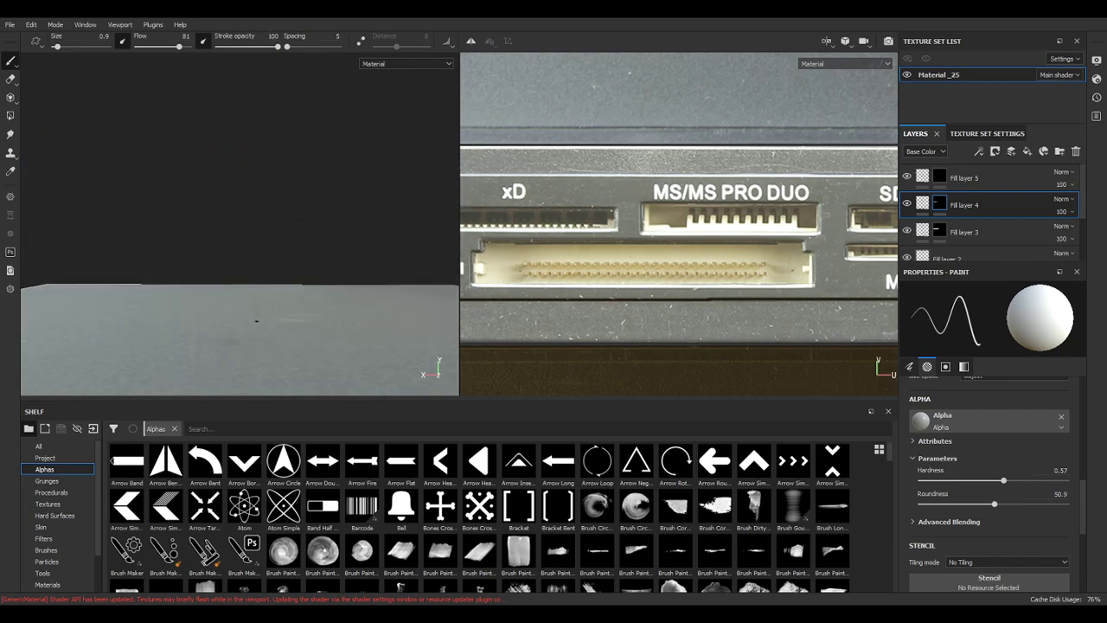
{"action": "left_click_drag", "start_coordinate": [261, 302], "coordinate": [409, 276], "text": "alt"}
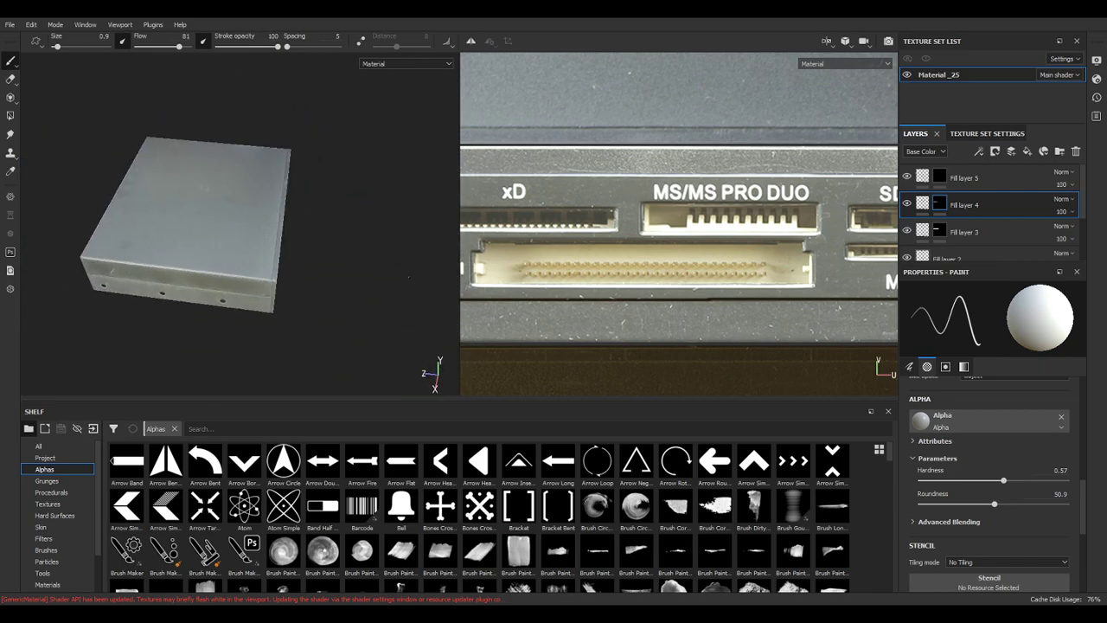
{"action": "middle_click_drag", "start_coordinate": [564, 174], "coordinate": [666, 400], "text": "alt"}
{"action": "middle_click_drag", "start_coordinate": [642, 343], "coordinate": [610, 239], "text": "alt"}
{"action": "scroll", "coordinate": [610, 238], "scroll_direction": "down", "scroll_amount": 3}
{"action": "middle_click_drag", "start_coordinate": [674, 302], "coordinate": [667, 293]}
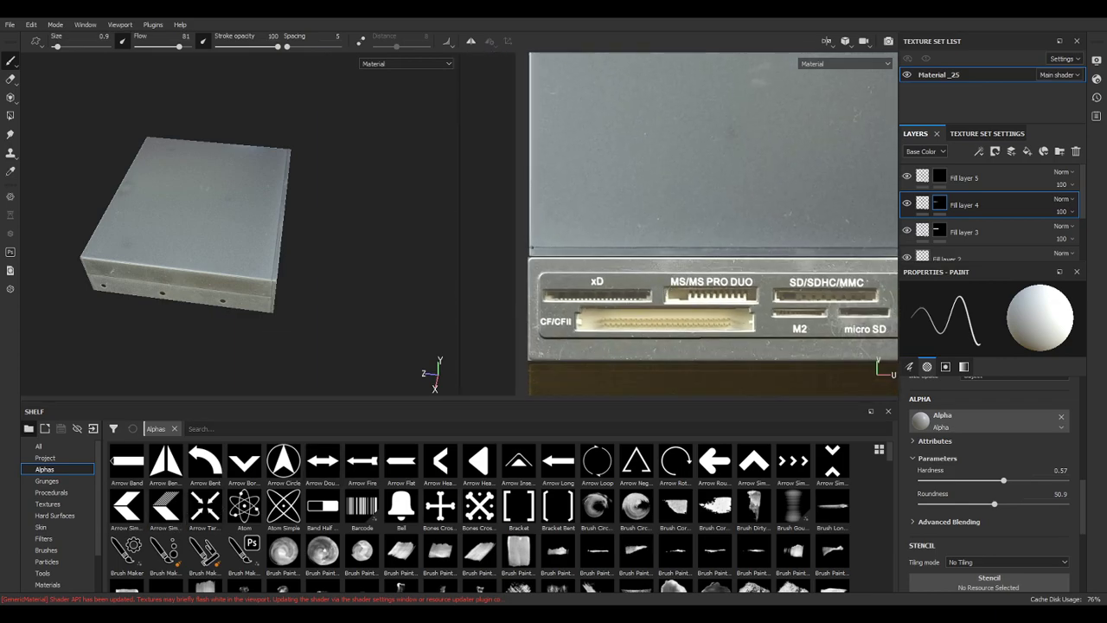
{"action": "key", "text": "ctrl+shift"}
{"action": "middle_click_drag", "start_coordinate": [850, 228], "coordinate": [700, 182]}
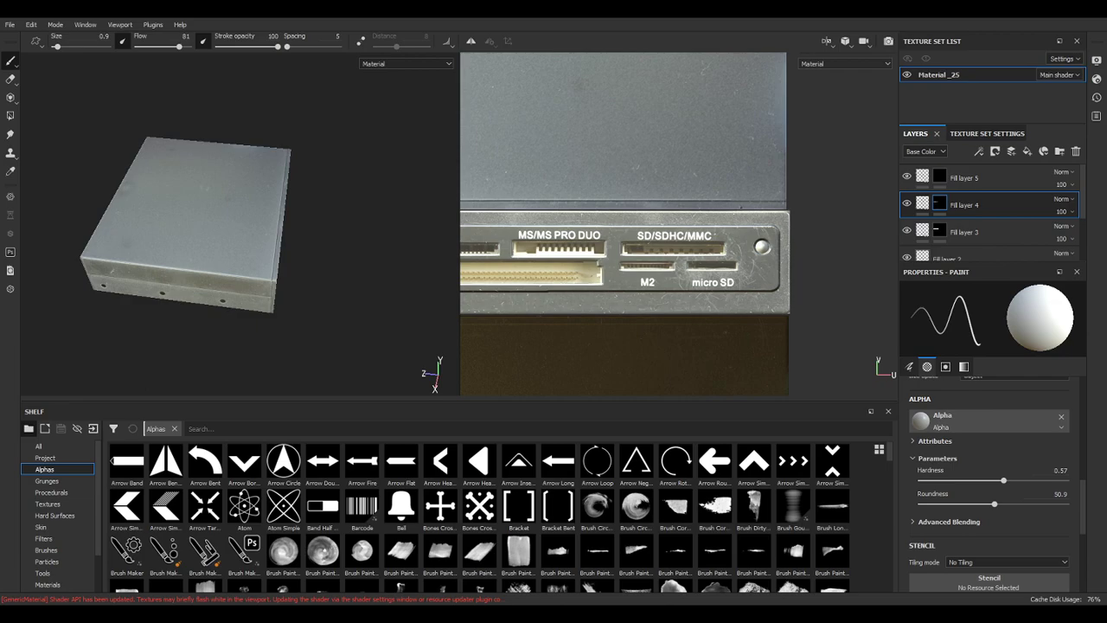
{"action": "scroll", "coordinate": [755, 210], "scroll_direction": "up", "scroll_amount": 2}
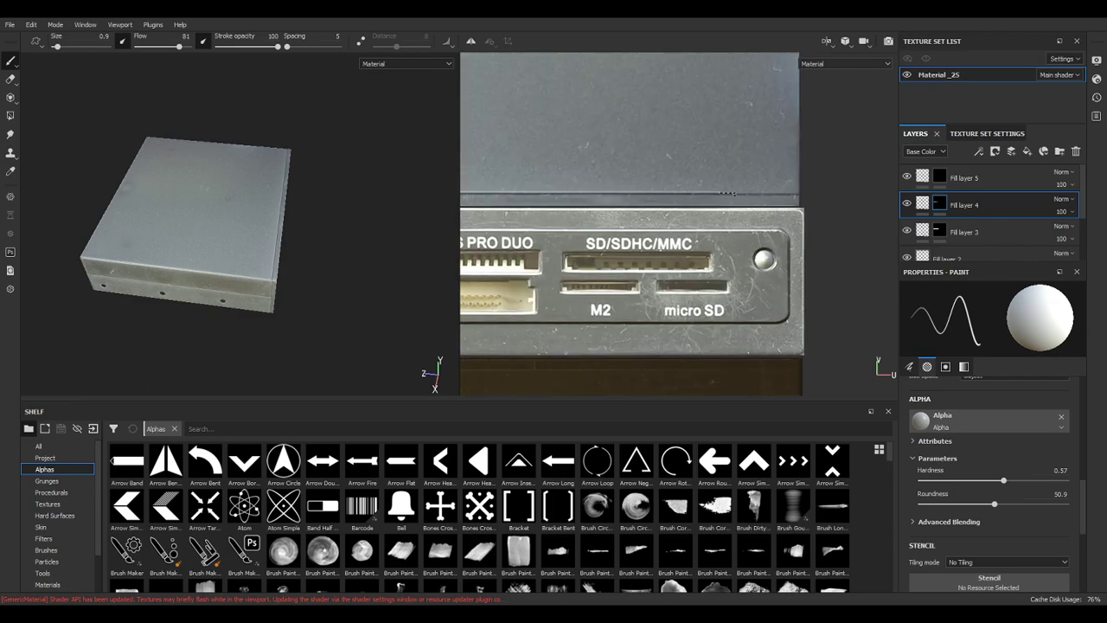
{"action": "scroll", "coordinate": [777, 243], "scroll_direction": "down", "scroll_amount": 6}
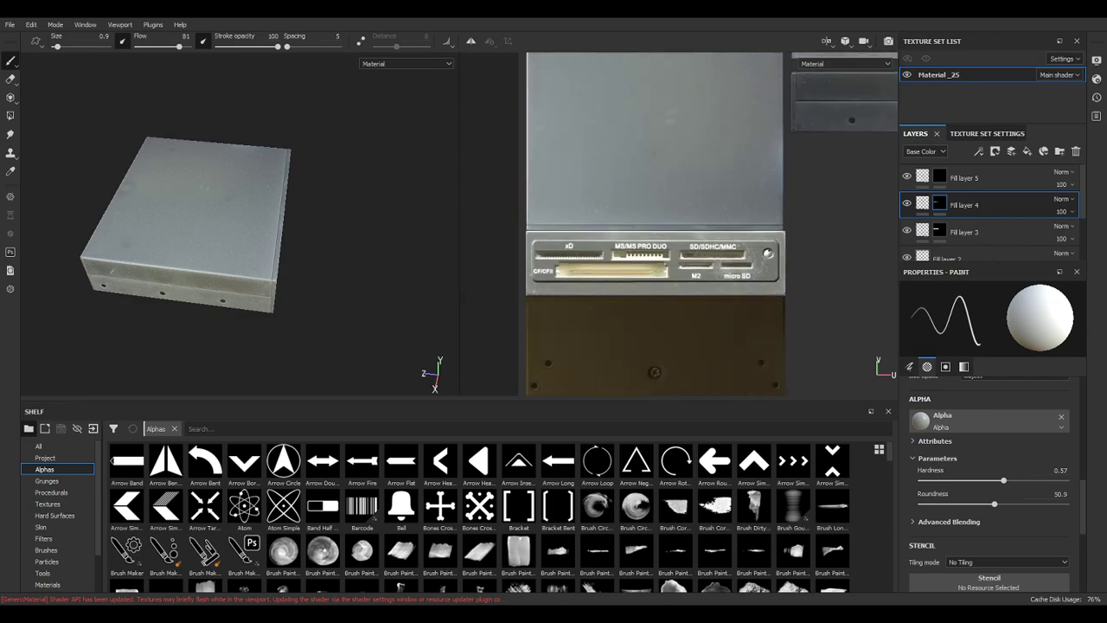
Paint straight line segments across the brown panel's upper seam, just below the card-slot panel, in Fill layer 4's mask.
{"action": "middle_click_drag", "start_coordinate": [788, 309], "coordinate": [803, 67], "text": "alt"}
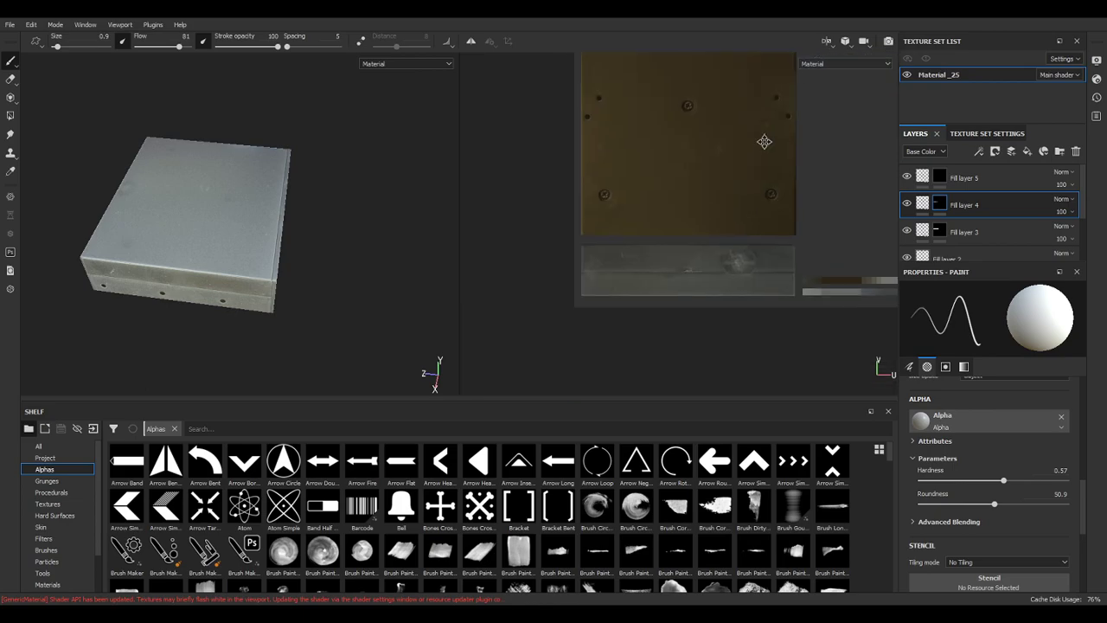
{"action": "scroll", "coordinate": [702, 224], "scroll_direction": "up", "scroll_amount": 3}
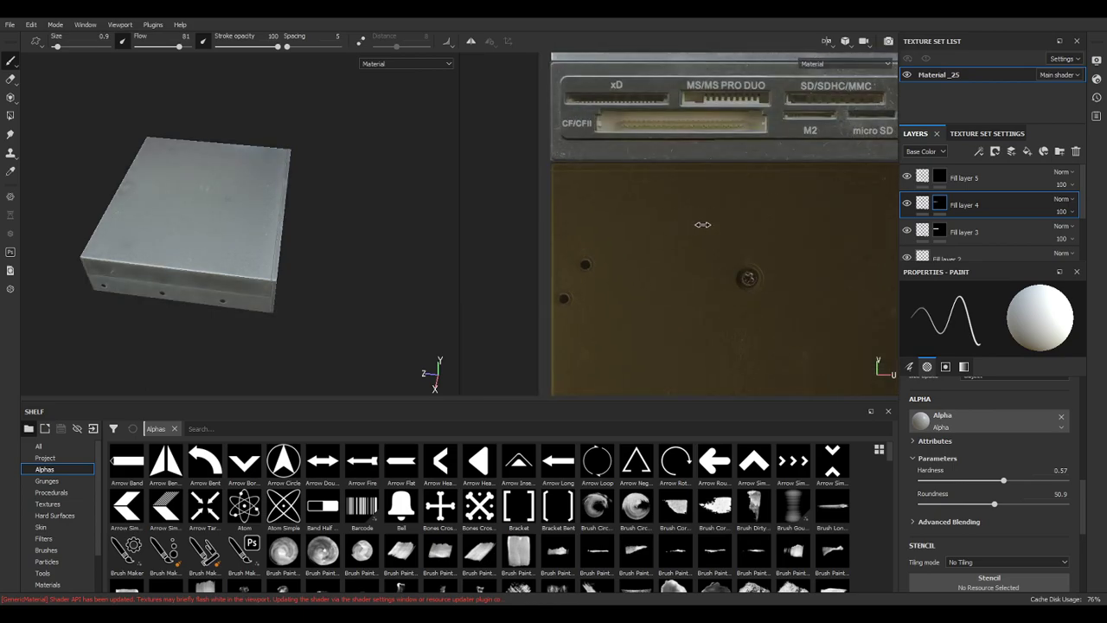
{"action": "scroll", "coordinate": [543, 220], "scroll_direction": "up", "scroll_amount": 3}
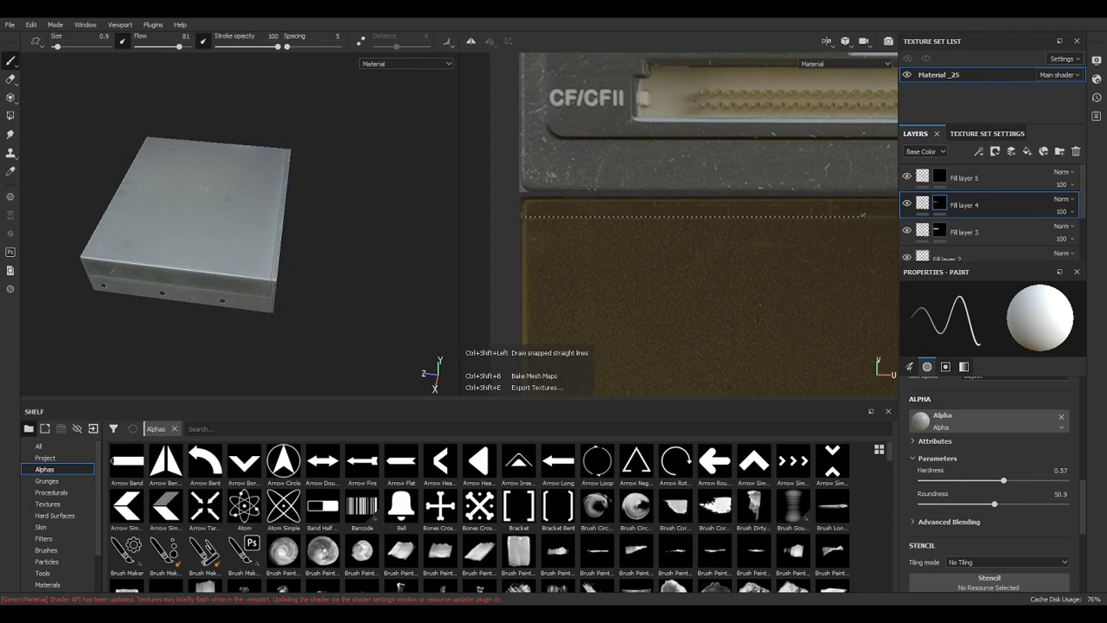
{"action": "middle_click_drag", "start_coordinate": [834, 262], "coordinate": [534, 263]}
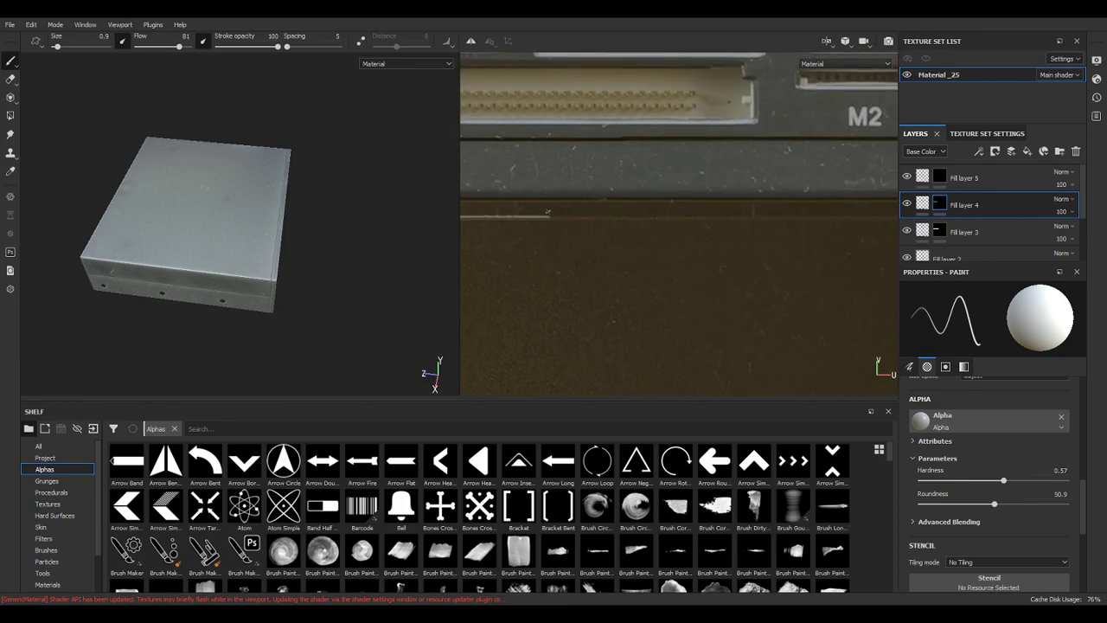
{"action": "key", "text": "shift"}
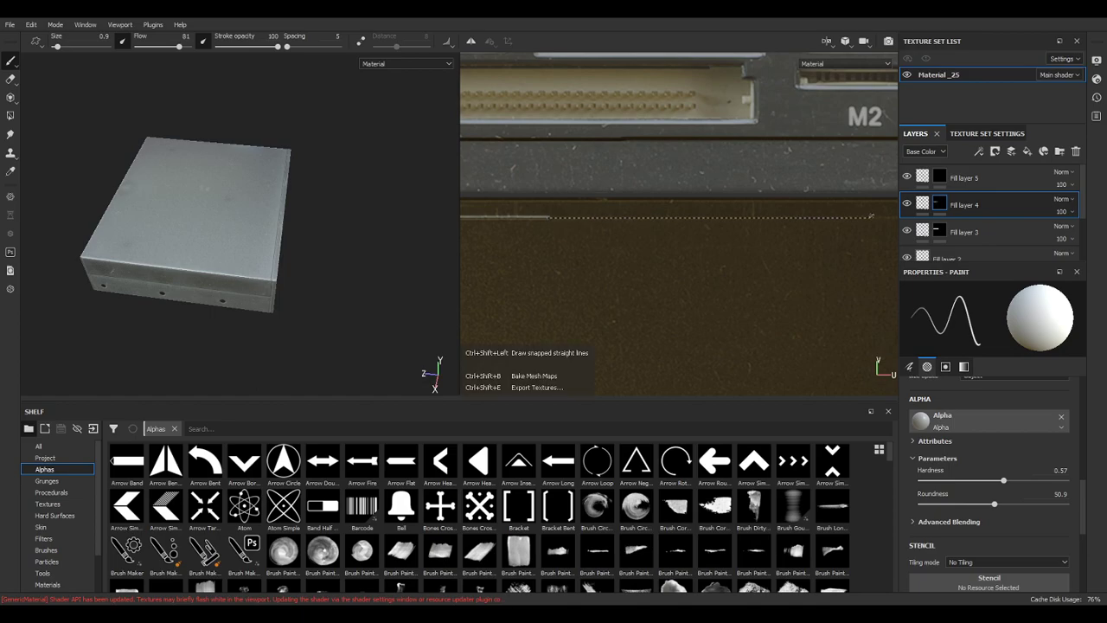
{"action": "middle_click_drag", "start_coordinate": [871, 216], "coordinate": [519, 234]}
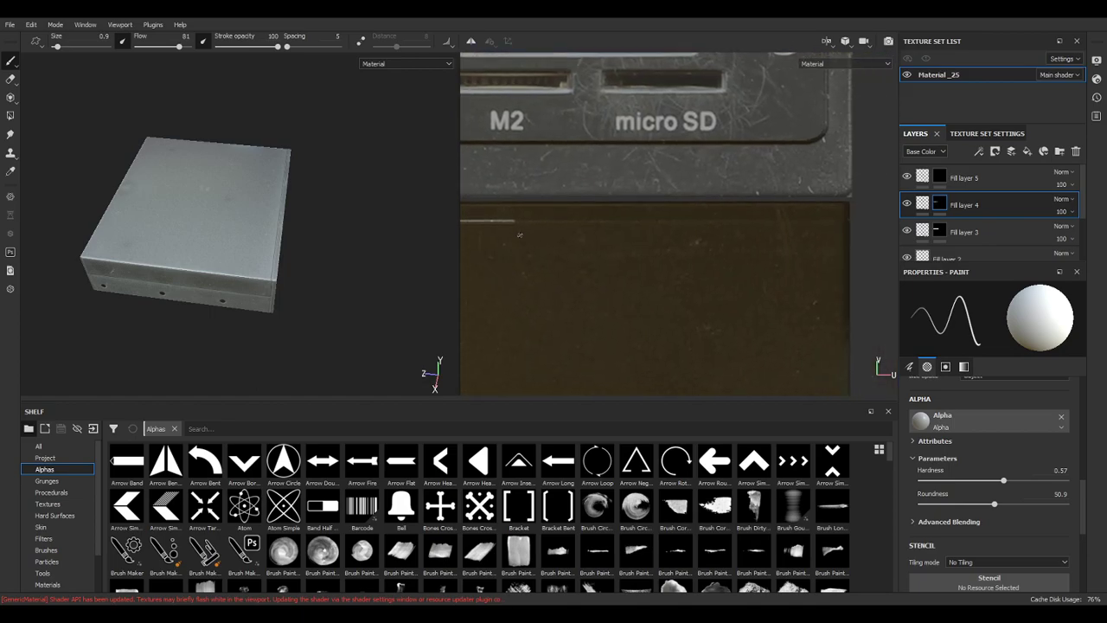
{"action": "key", "text": "shift"}
{"action": "scroll", "coordinate": [844, 227], "scroll_direction": "down", "scroll_amount": 4}
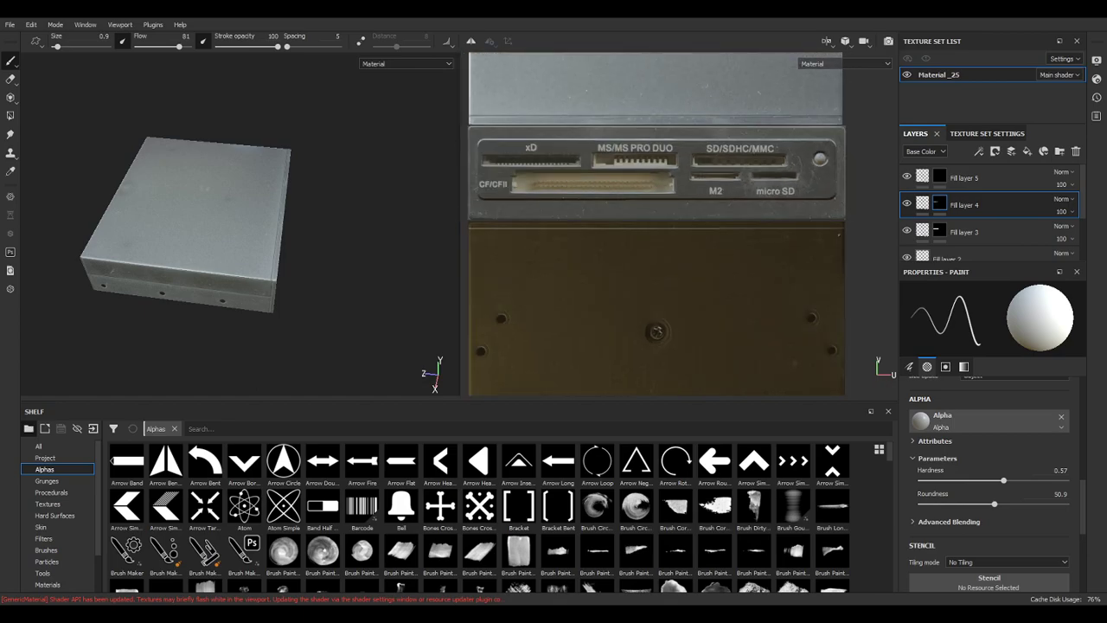
Examine the panels and the card slots around the xD and MS/MS PRO DUO labels for remaining depth details.
{"action": "middle_click_drag", "start_coordinate": [758, 335], "coordinate": [793, 85], "text": "alt"}
{"action": "middle_click_drag", "start_coordinate": [753, 296], "coordinate": [754, 129], "text": "alt"}
{"action": "middle_click_drag", "start_coordinate": [753, 170], "coordinate": [673, 365], "text": "alt"}
{"action": "middle_click_drag", "start_coordinate": [758, 136], "coordinate": [650, 341], "text": "alt"}
{"action": "middle_click_drag", "start_coordinate": [718, 69], "coordinate": [697, 475], "text": "alt"}
{"action": "middle_click_drag", "start_coordinate": [661, 331], "coordinate": [857, 148], "text": "alt"}
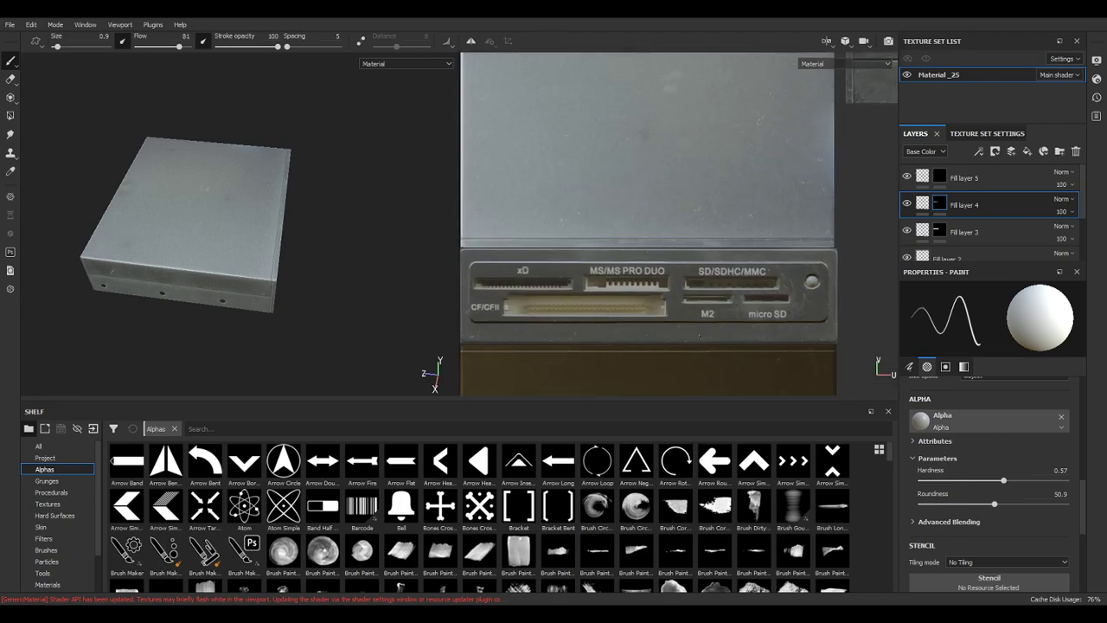
{"action": "scroll", "coordinate": [668, 294], "scroll_direction": "up", "scroll_amount": 3}
{"action": "scroll", "coordinate": [667, 294], "scroll_direction": "up", "scroll_amount": 2}
{"action": "middle_click_drag", "start_coordinate": [528, 272], "coordinate": [782, 237]}
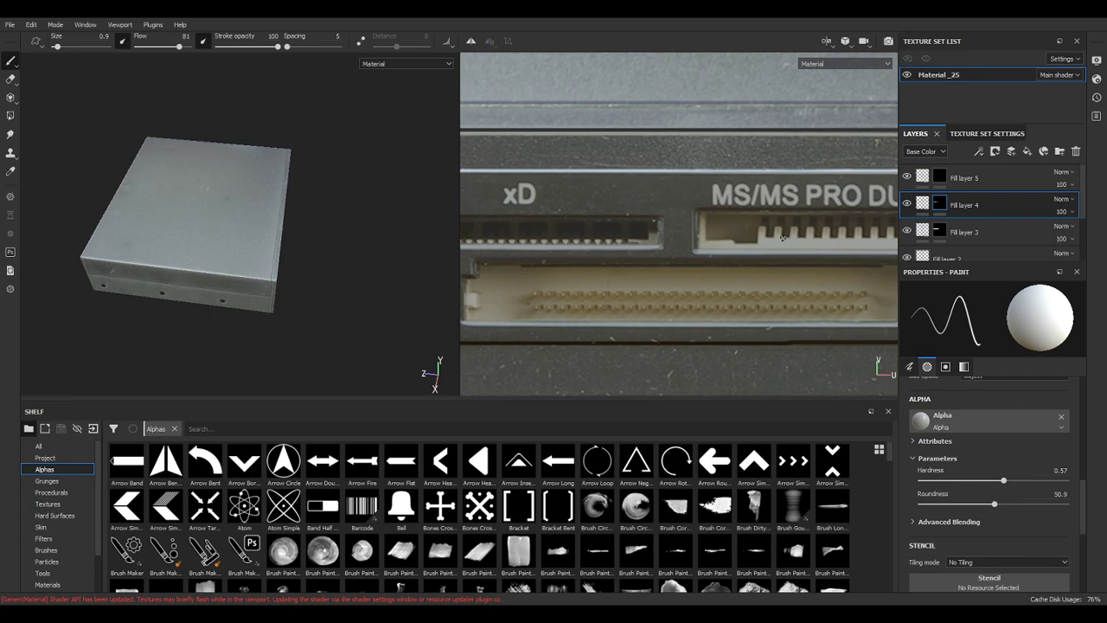
Try painting the first contacts of the MS/MS PRO DUO slot in Fill layer 5's mask with the brush enlarged to 2.52.
{"action": "left_click", "coordinate": [941, 178]}
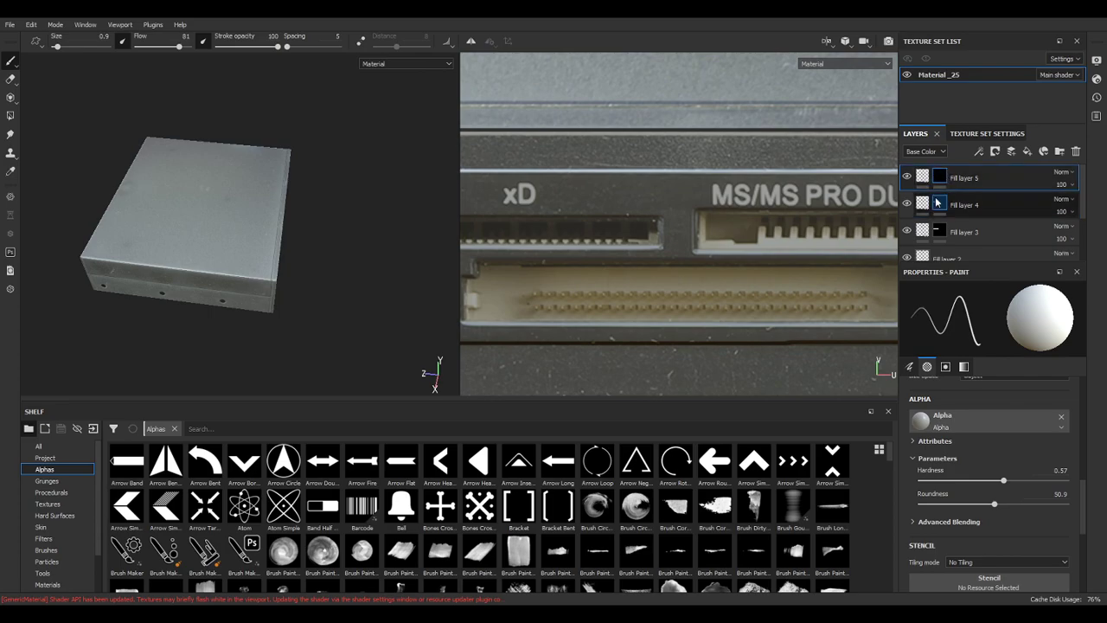
{"action": "scroll", "coordinate": [846, 198], "scroll_direction": "down", "scroll_amount": 2}
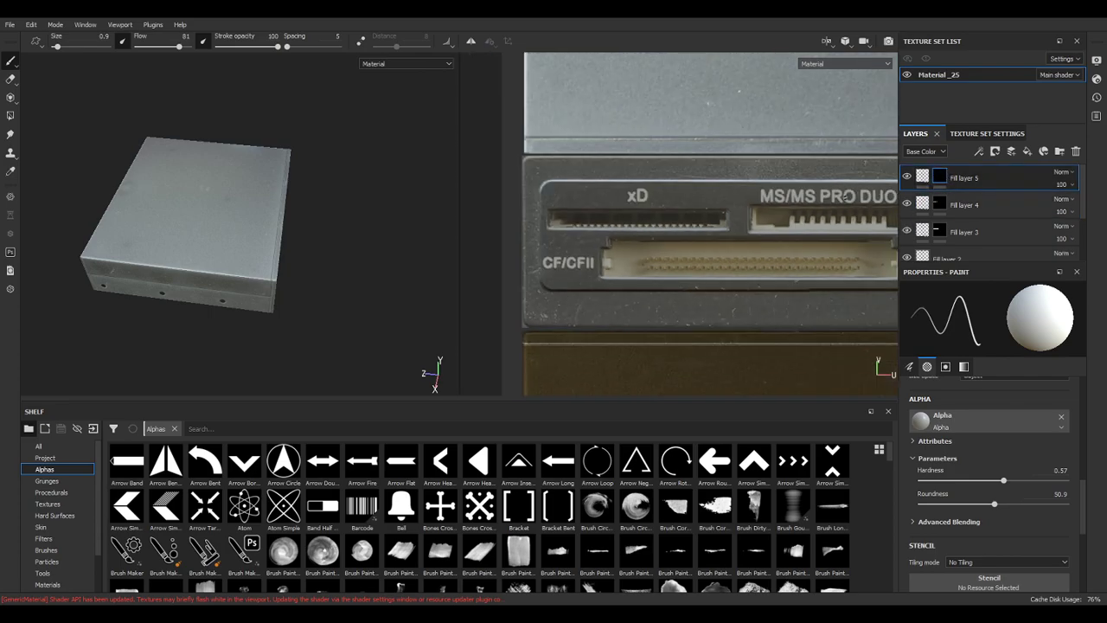
{"action": "middle_click_drag", "start_coordinate": [821, 231], "coordinate": [697, 184], "text": "alt"}
{"action": "scroll", "coordinate": [687, 173], "scroll_direction": "up", "scroll_amount": 1}
{"action": "scroll", "coordinate": [670, 167], "scroll_direction": "up", "scroll_amount": 2}
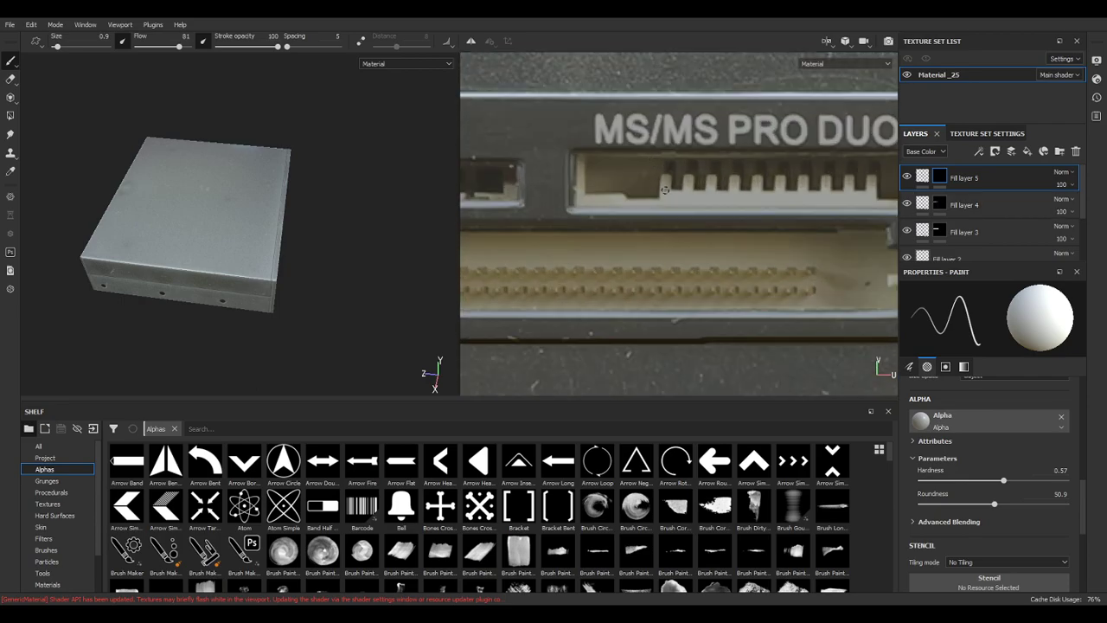
{"action": "right_click_drag", "start_coordinate": [663, 181], "coordinate": [683, 181], "text": "ctrl"}
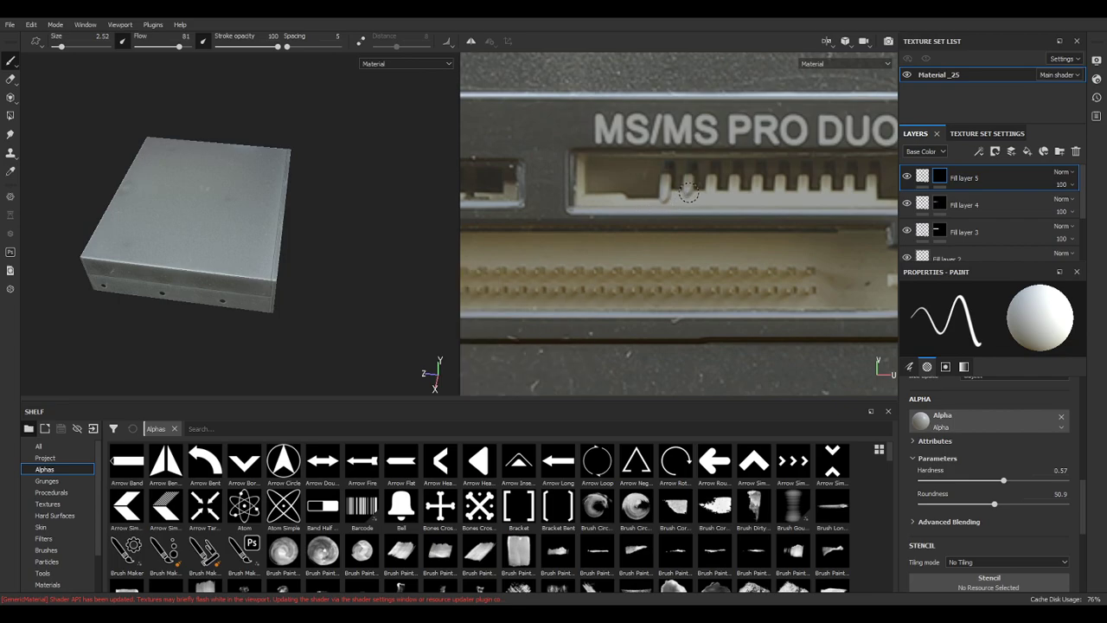
Inspect the painted MS/MS PRO DUO contacts on the 3D model and undo their strokes.
{"action": "scroll", "coordinate": [708, 220], "scroll_direction": "down", "scroll_amount": 2}
{"action": "left_click_drag", "start_coordinate": [333, 233], "coordinate": [144, 177], "text": "alt"}
{"action": "scroll", "coordinate": [273, 253], "scroll_direction": "up", "scroll_amount": 5}
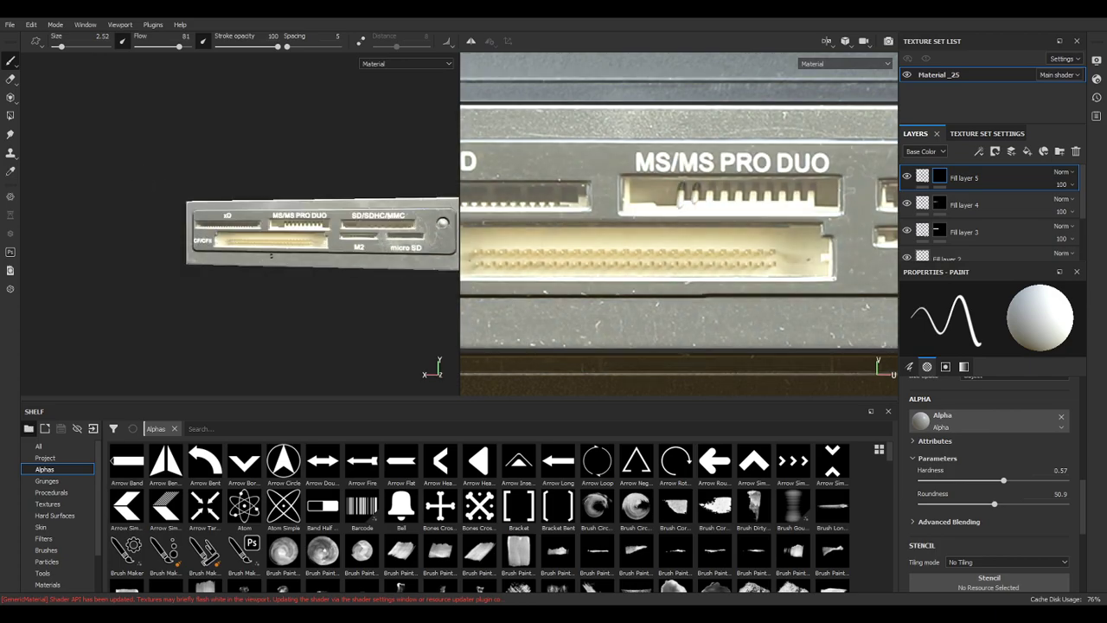
{"action": "scroll", "coordinate": [277, 253], "scroll_direction": "up", "scroll_amount": 2}
{"action": "left_click_drag", "start_coordinate": [321, 180], "coordinate": [393, 210], "text": "alt"}
{"action": "middle_click_drag", "start_coordinate": [347, 192], "coordinate": [348, 216], "text": "alt"}
{"action": "left_click_drag", "start_coordinate": [349, 216], "coordinate": [301, 180], "text": "alt"}
{"action": "key", "text": "ctrl+z"}
{"action": "key", "text": "ctrl+z"}
{"action": "key", "text": "ctrl+z"}
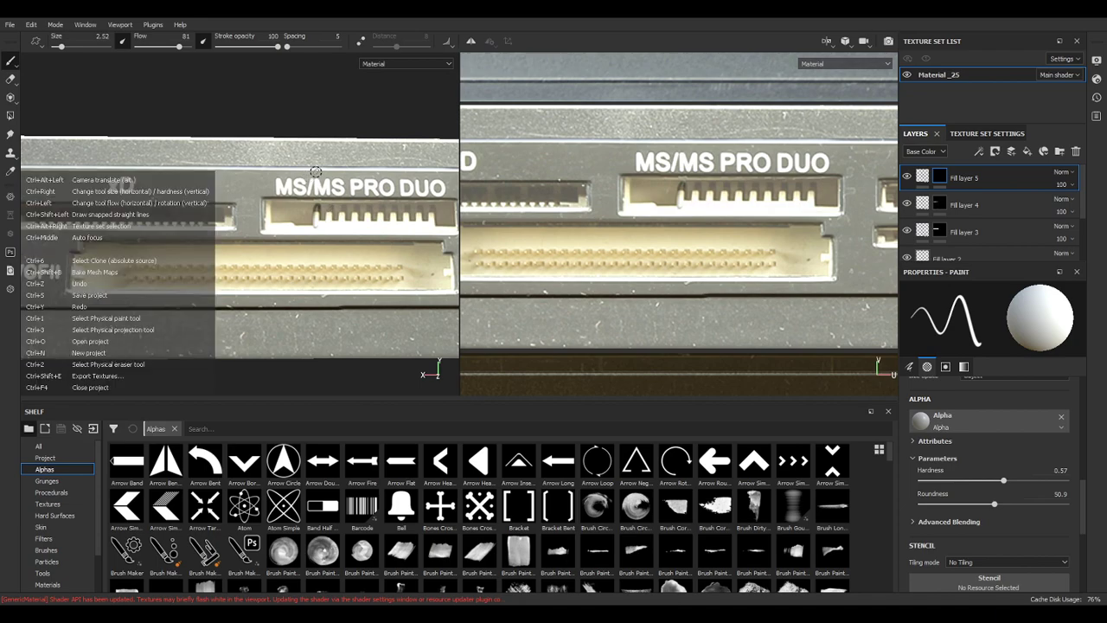
{"action": "key", "text": "ctrl+z"}
{"action": "scroll", "coordinate": [345, 250], "scroll_direction": "down", "scroll_amount": 1}
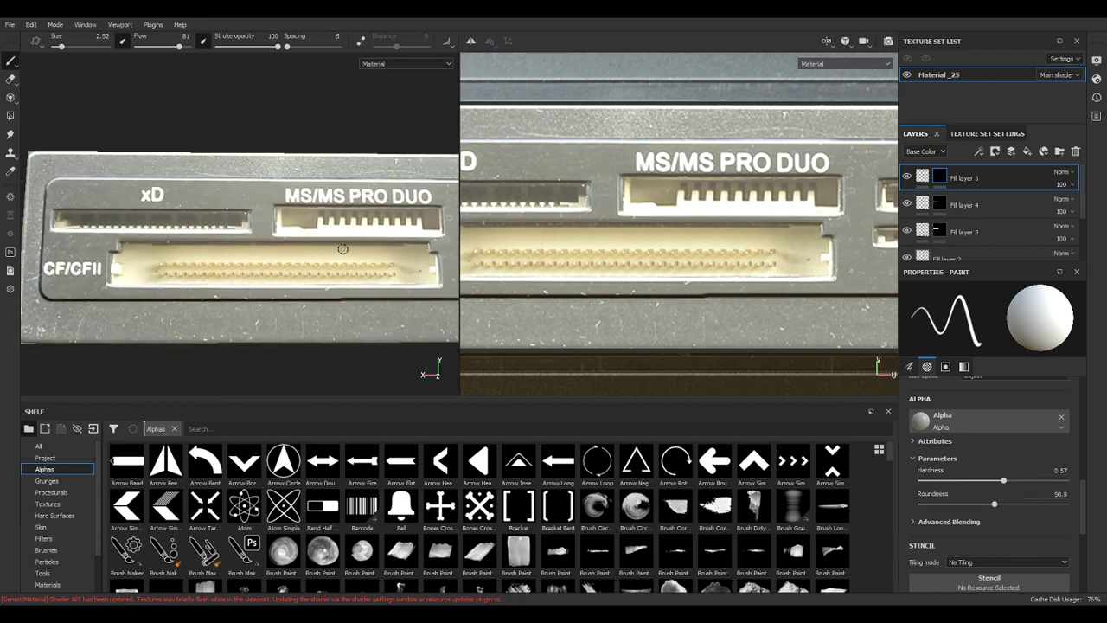
{"action": "middle_click_drag", "start_coordinate": [275, 249], "coordinate": [335, 233], "text": "alt"}
{"action": "mouse_move", "coordinate": [335, 233]}
{"action": "left_mouse_down", "text": "alt"}
{"action": "mouse_move", "coordinate": [320, 210]}
{"action": "mouse_move", "coordinate": [322, 232]}
{"action": "left_mouse_up", "text": "alt"}
{"action": "middle_click_drag", "start_coordinate": [378, 267], "coordinate": [185, 244], "text": "alt"}
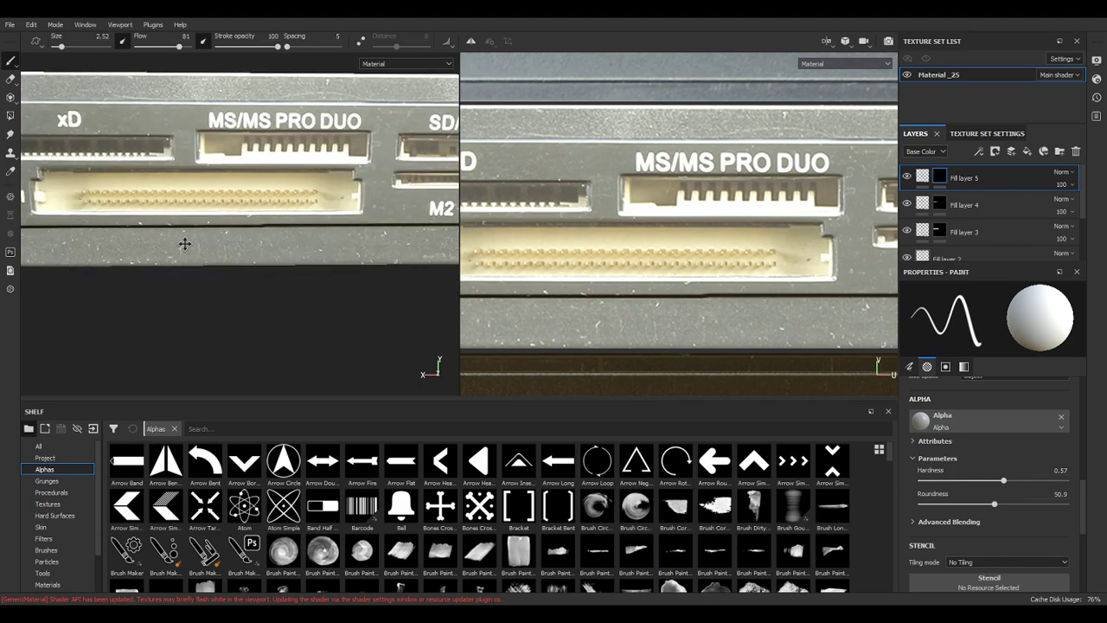
Examine the card reader's front panel from the MS/MS PRO DUO slot to the SD and micro SD slots, up close and as a whole.
{"action": "middle_click_drag", "start_coordinate": [302, 234], "coordinate": [308, 277], "text": "alt"}
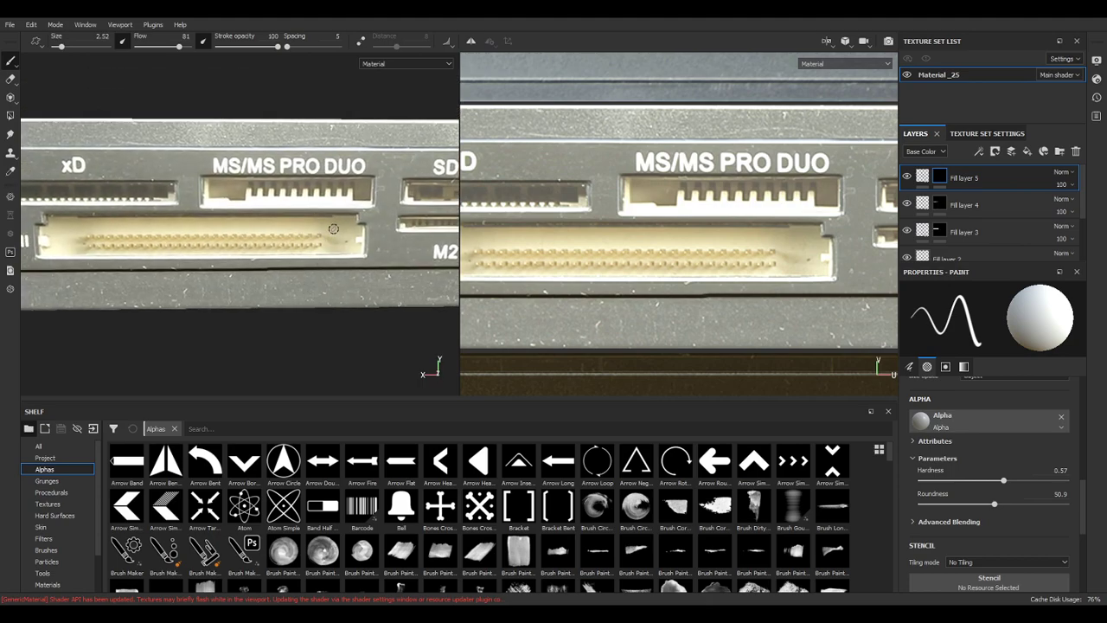
{"action": "scroll", "coordinate": [328, 221], "scroll_direction": "down", "scroll_amount": 3}
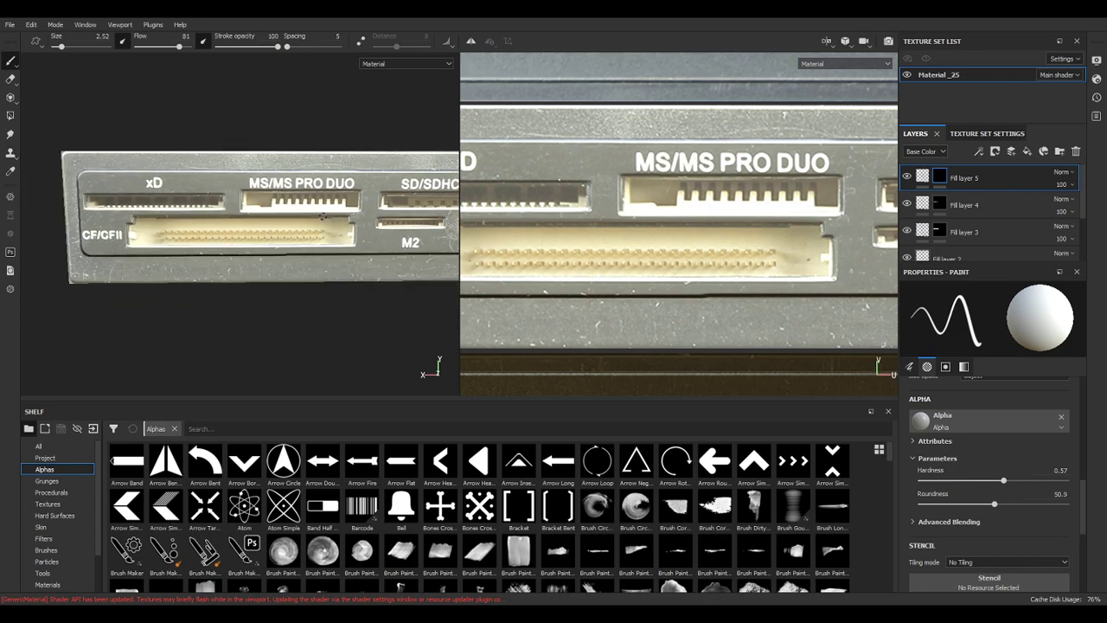
{"action": "middle_click_drag", "start_coordinate": [427, 181], "coordinate": [308, 130], "text": "alt"}
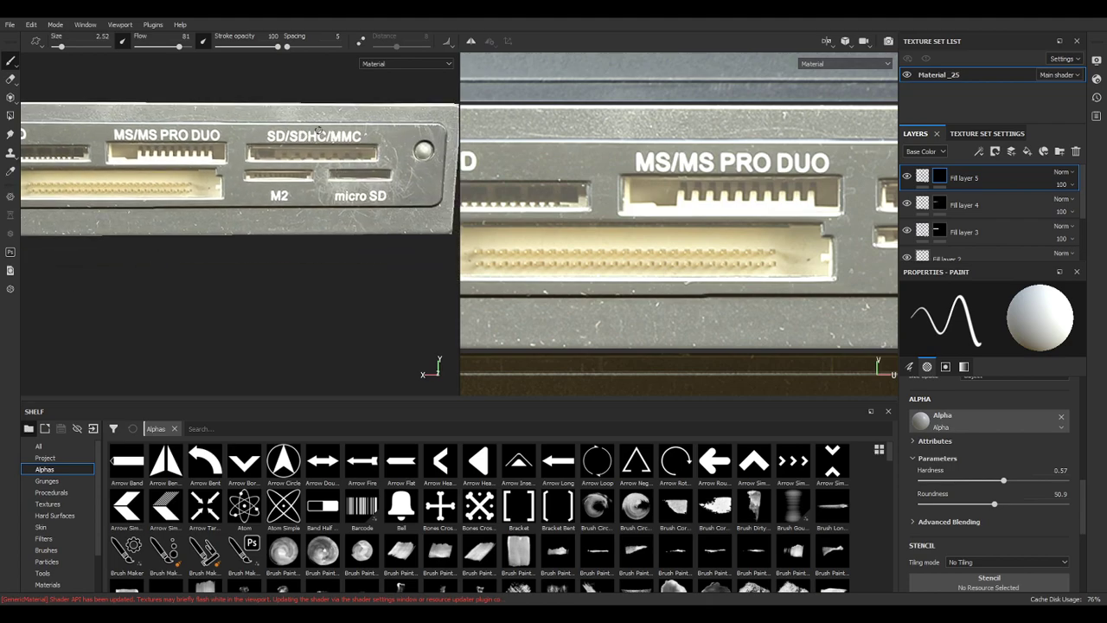
{"action": "scroll", "coordinate": [1083, 234], "scroll_direction": "down", "scroll_amount": 3}
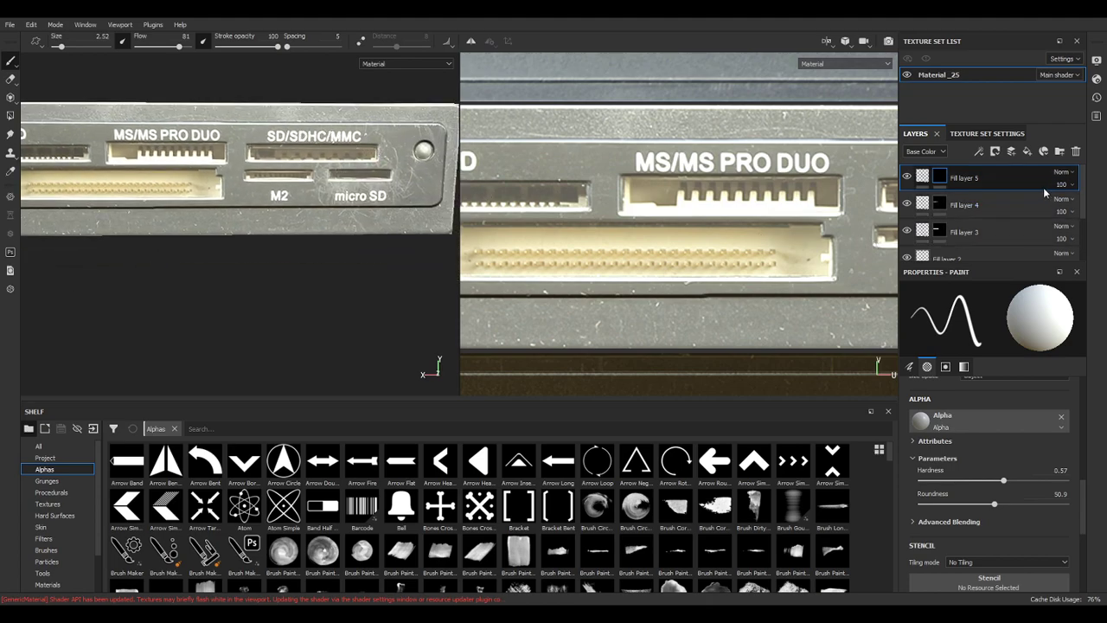
{"action": "left_click_drag", "start_coordinate": [1083, 234], "coordinate": [1083, 188]}
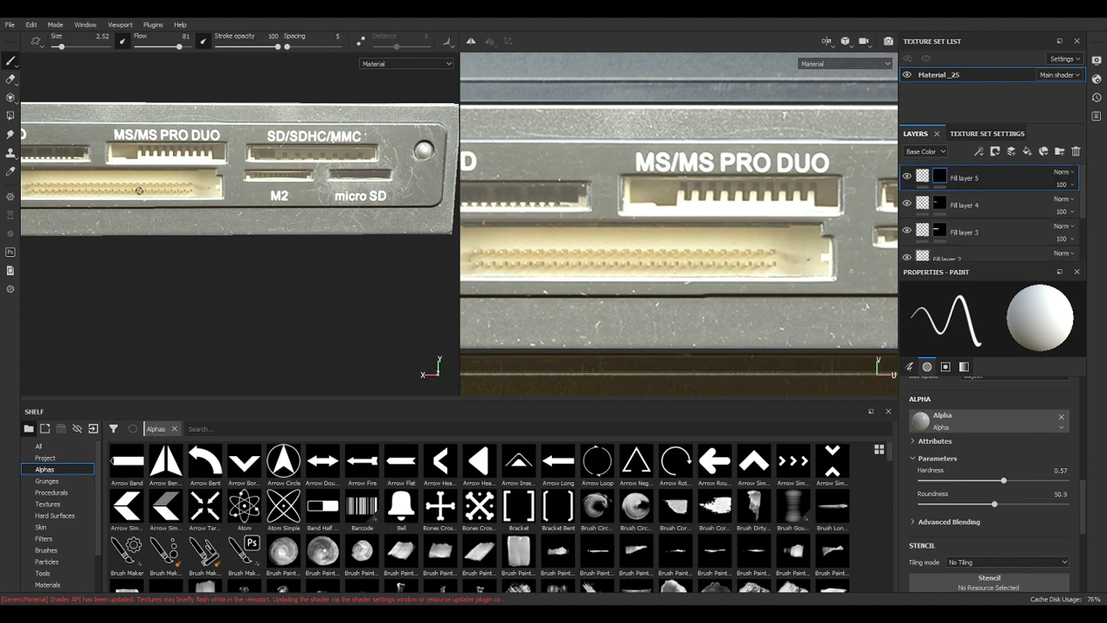
{"action": "scroll", "coordinate": [116, 248], "scroll_direction": "down", "scroll_amount": 5}
{"action": "mouse_move", "coordinate": [116, 248]}
{"action": "left_mouse_down", "text": "alt"}
{"action": "mouse_move", "coordinate": [204, 259]}
{"action": "mouse_move", "coordinate": [221, 279]}
{"action": "mouse_move", "coordinate": [216, 268]}
{"action": "left_mouse_up", "text": "alt"}
{"action": "mouse_move", "coordinate": [217, 260]}
{"action": "right_mouse_down", "text": "shift"}
{"action": "mouse_move", "coordinate": [252, 250]}
{"action": "mouse_move", "coordinate": [150, 245]}
{"action": "mouse_move", "coordinate": [195, 245]}
{"action": "right_mouse_up", "text": "shift"}
{"action": "left_click_drag", "start_coordinate": [195, 245], "coordinate": [274, 262], "text": "alt"}
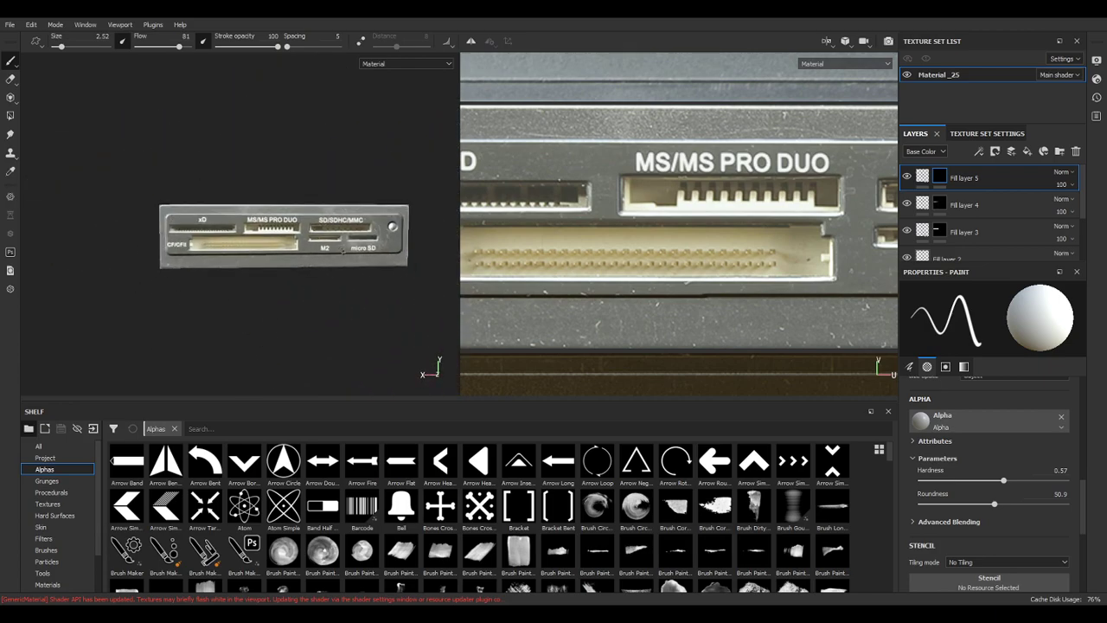
Export the card reader's textures for the Material_25 texture set.
{"action": "left_click", "coordinate": [9, 24]}
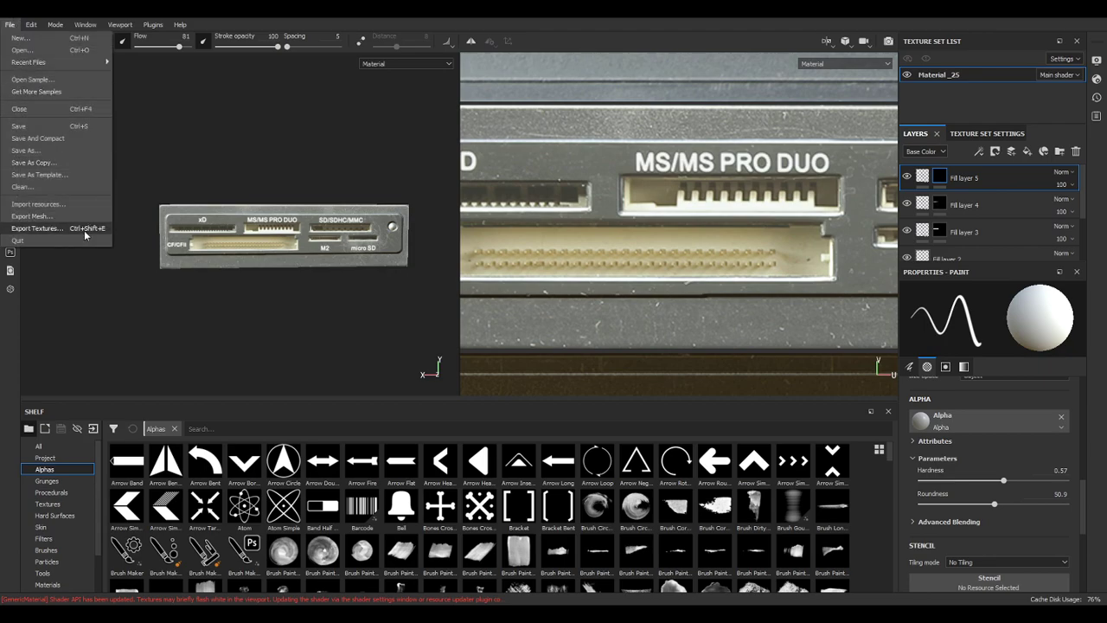
{"action": "left_click", "coordinate": [86, 231]}
{"action": "left_click_drag", "start_coordinate": [477, 99], "coordinate": [1106, 134]}
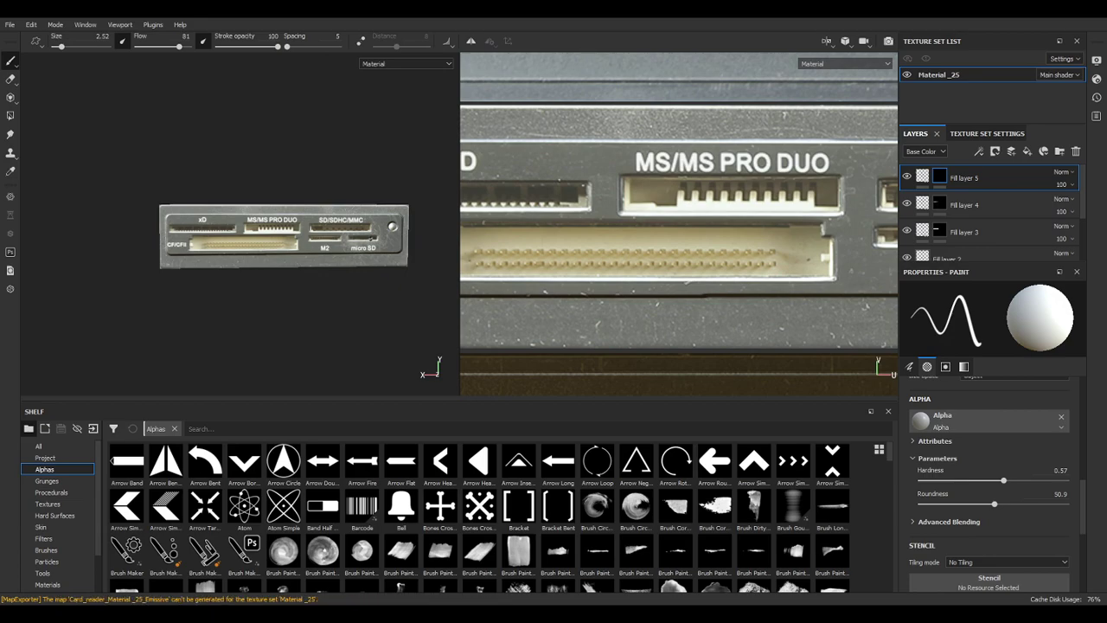
Check the whole card-reader model and save the project on exit as Cardreader in the Cardreader folder under My Projects.
{"action": "scroll", "coordinate": [830, 327], "scroll_direction": "down", "scroll_amount": 5}
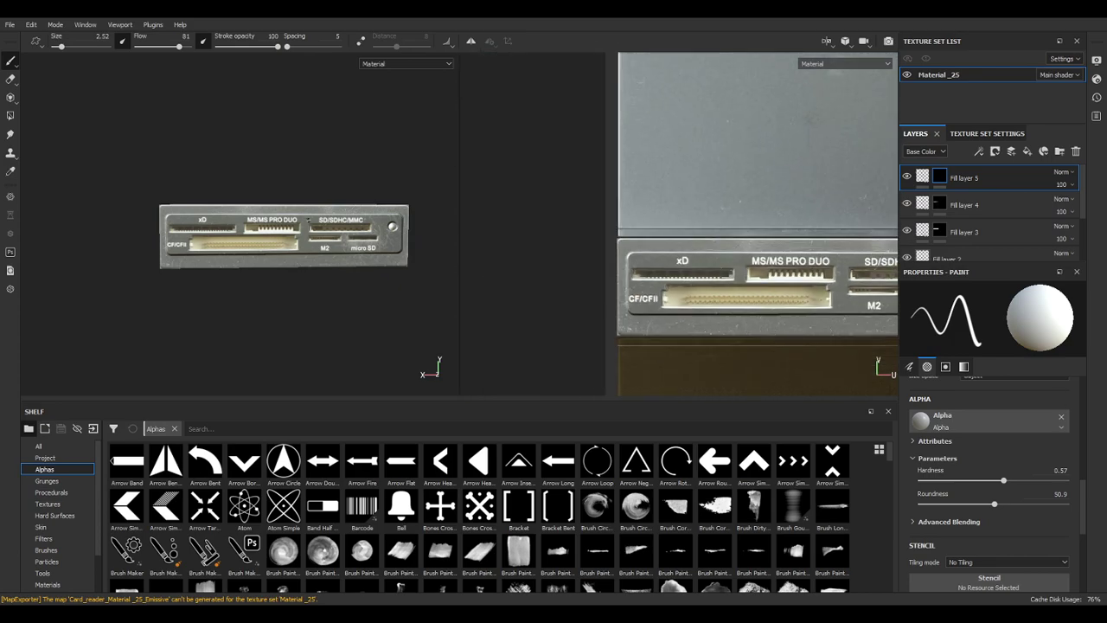
{"action": "left_click_drag", "start_coordinate": [415, 234], "coordinate": [179, 281], "text": "alt"}
{"action": "scroll", "coordinate": [213, 173], "scroll_direction": "up", "scroll_amount": 2}
{"action": "middle_click_drag", "start_coordinate": [227, 209], "coordinate": [92, 224], "text": "alt"}
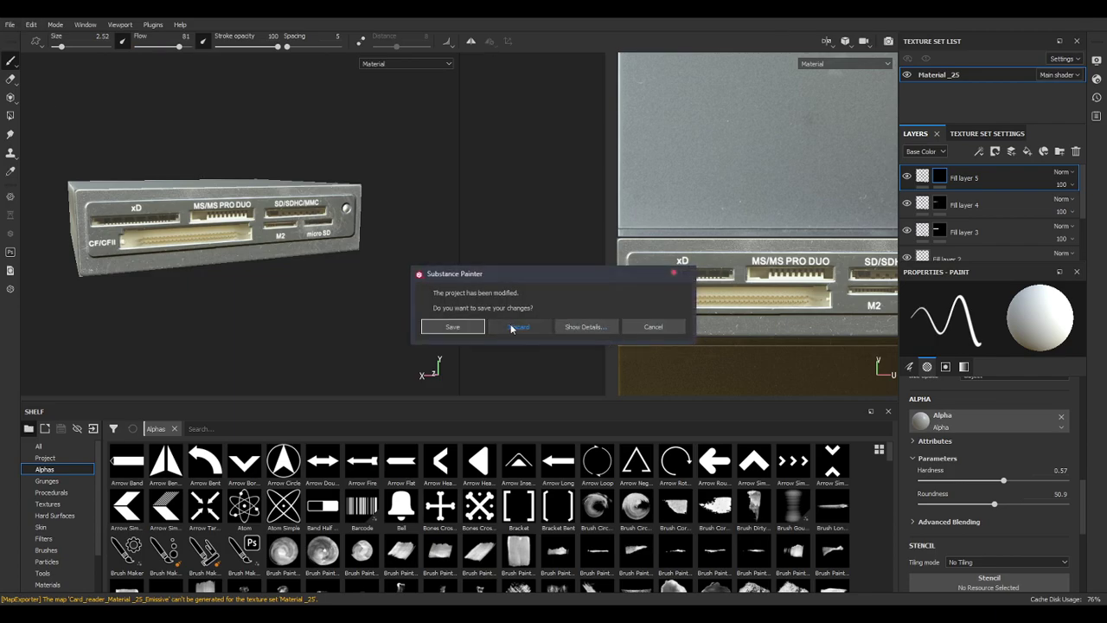
{"action": "left_click", "coordinate": [456, 327]}
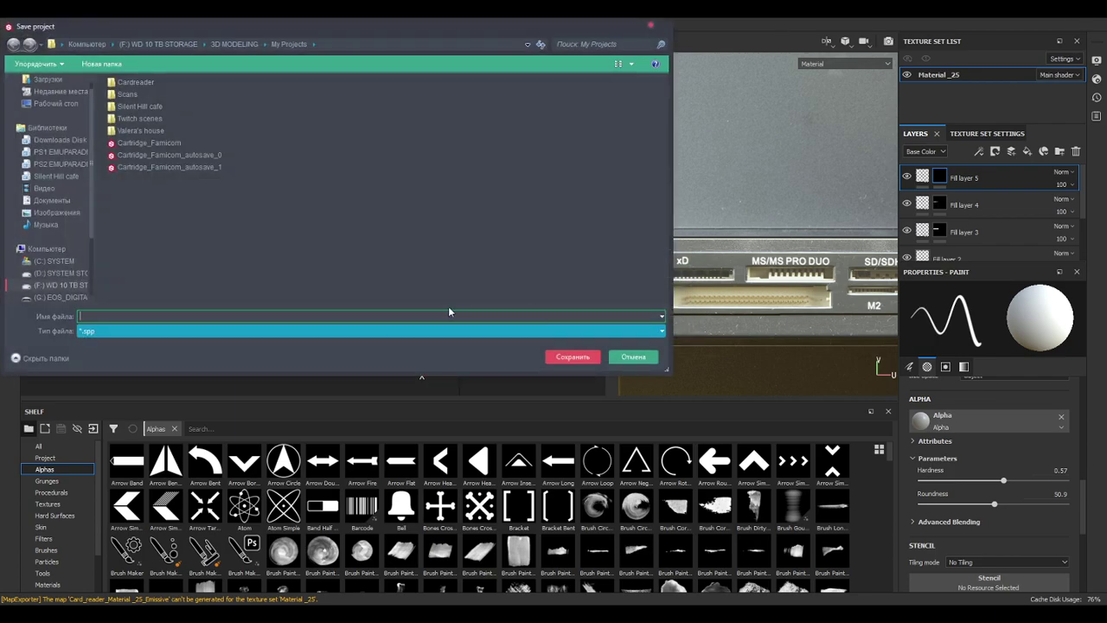
{"action": "type", "text": "Cardreader"}
{"action": "left_click", "coordinate": [588, 362]}
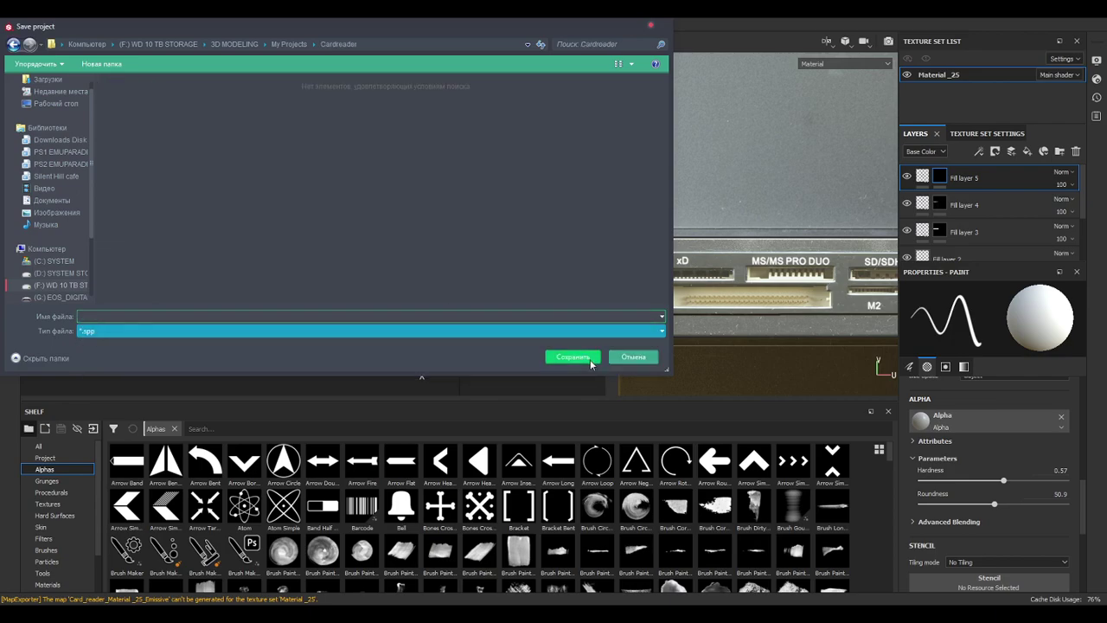
{"action": "type", "text": "Cardreader"}
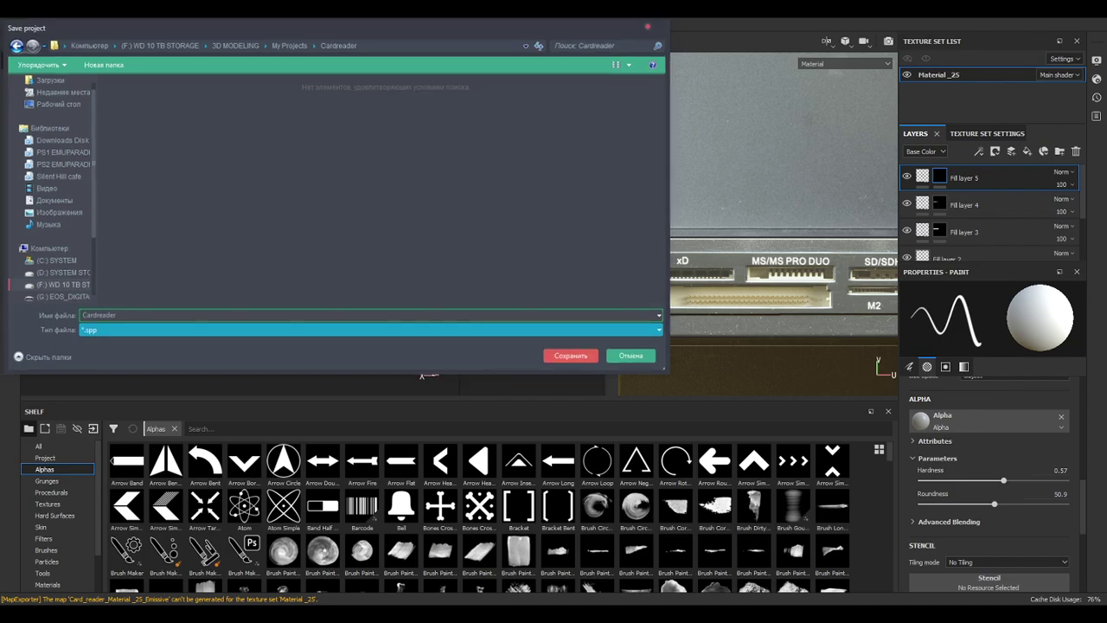
{"action": "left_click", "coordinate": [571, 356]}
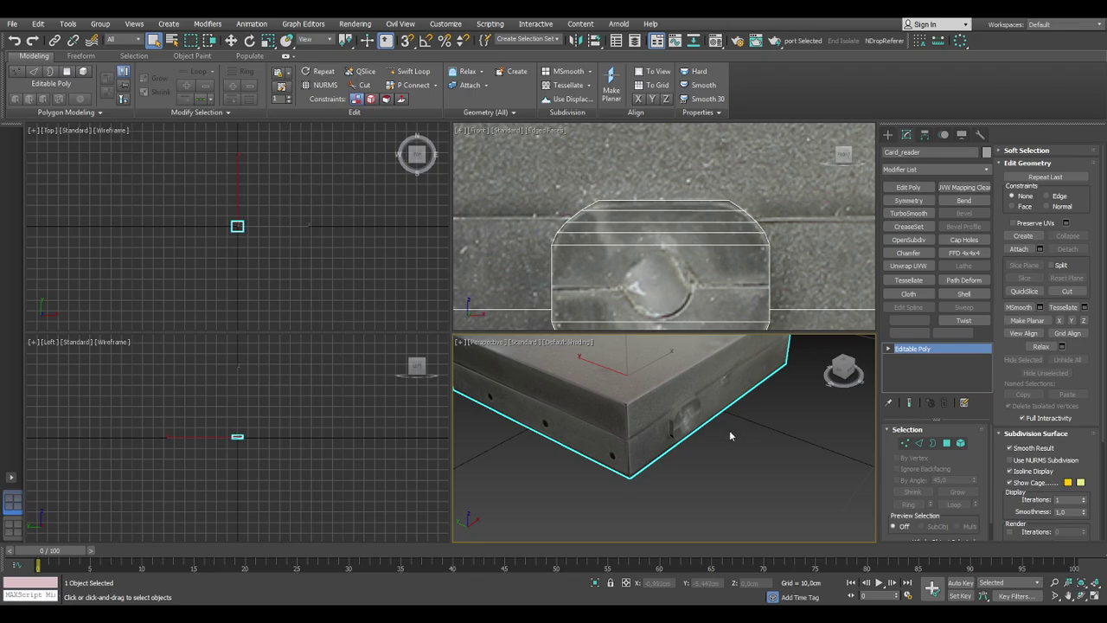
{"action": "key", "text": "z"}
{"action": "middle_click_drag", "start_coordinate": [736, 451], "coordinate": [603, 410], "text": "alt"}
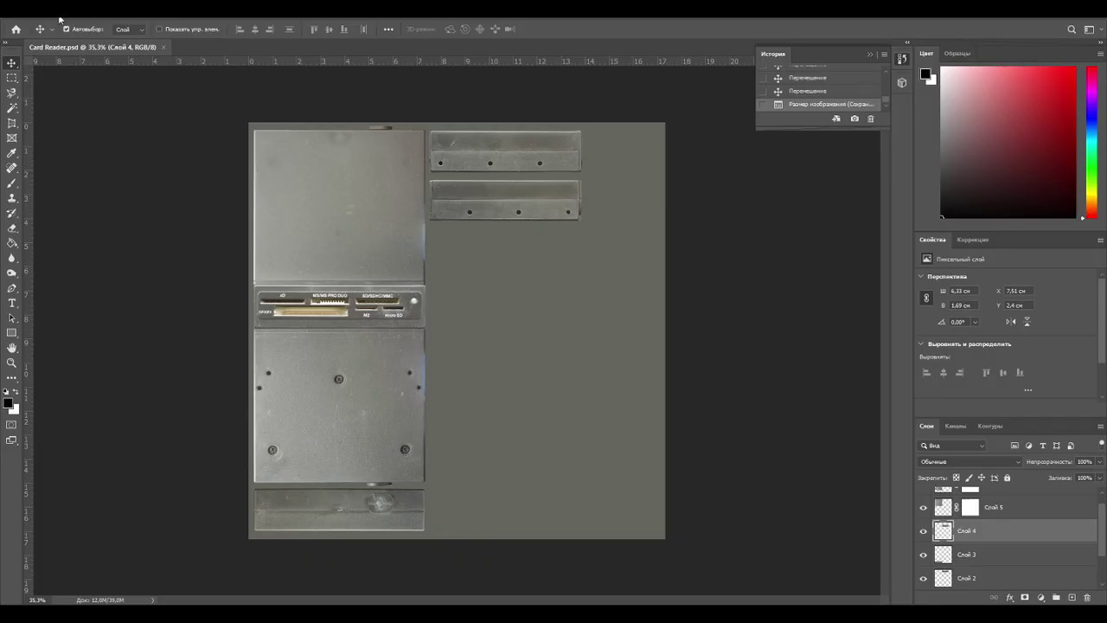
Switch to Photoshop, create a new 2048 × 2048 pixel document with a white background, and close Card Reader.psd.
{"action": "left_click", "coordinate": [38, 19]}
{"action": "left_click", "coordinate": [52, 26]}
{"action": "key", "text": "ctrl+n"}
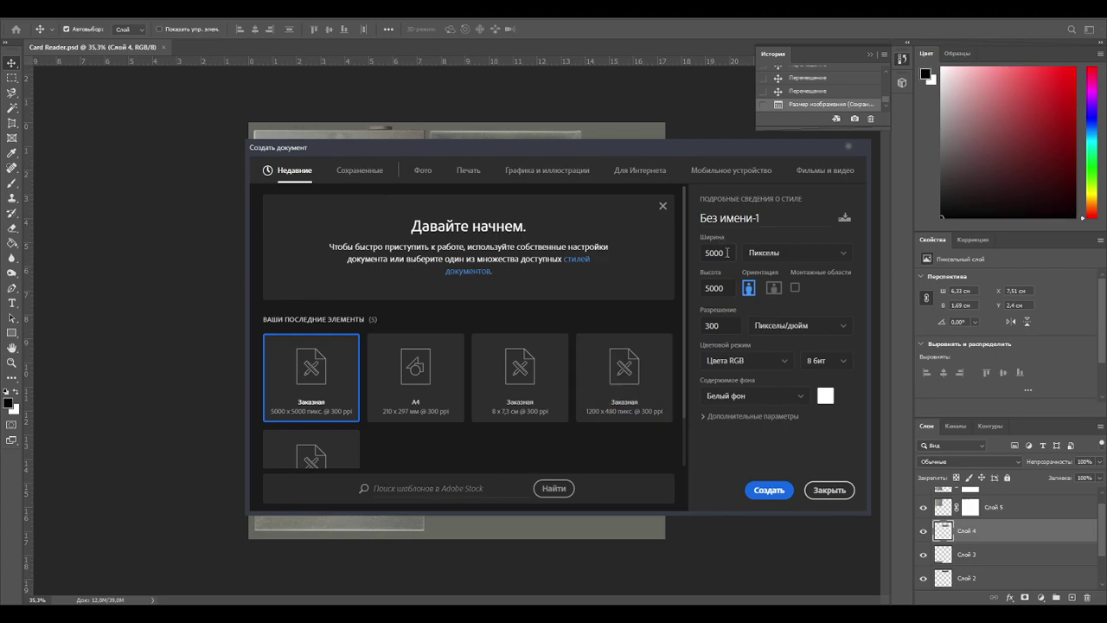
{"action": "type", "text": "2048"}
{"action": "key", "text": "Tab"}
{"action": "type", "text": "2048"}
{"action": "left_click", "coordinate": [772, 490]}
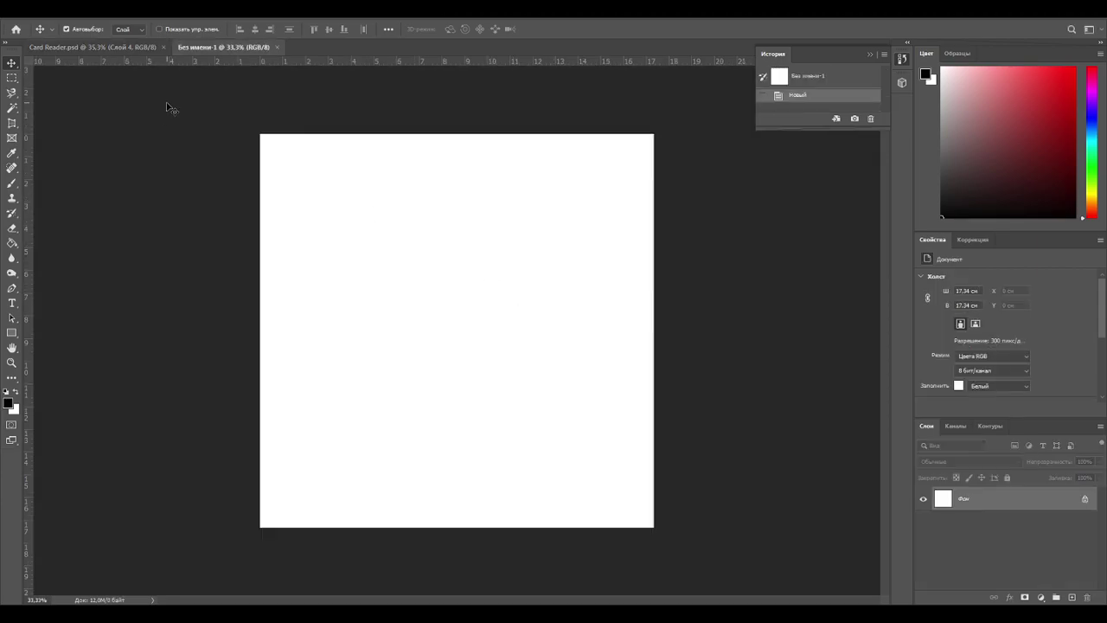
{"action": "left_click", "coordinate": [162, 47]}
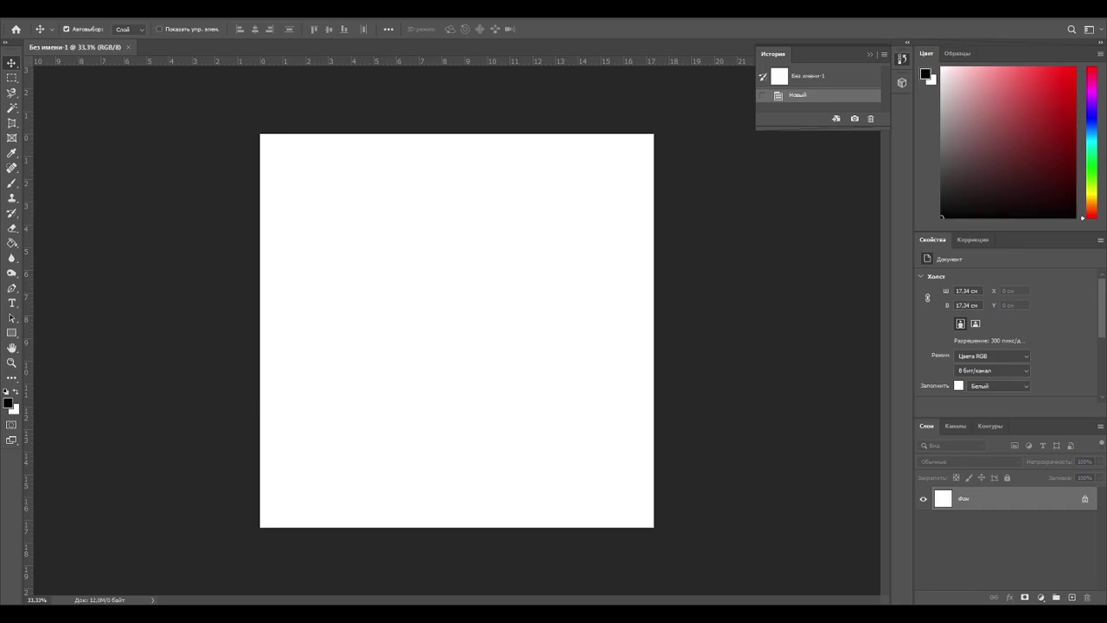
Open the RAM photos _MG_3470.JPG and _MG_3471.JPG, converting their colours to the working RGB space.
{"action": "left_click_drag", "start_coordinate": [573, 19], "coordinate": [577, 50]}
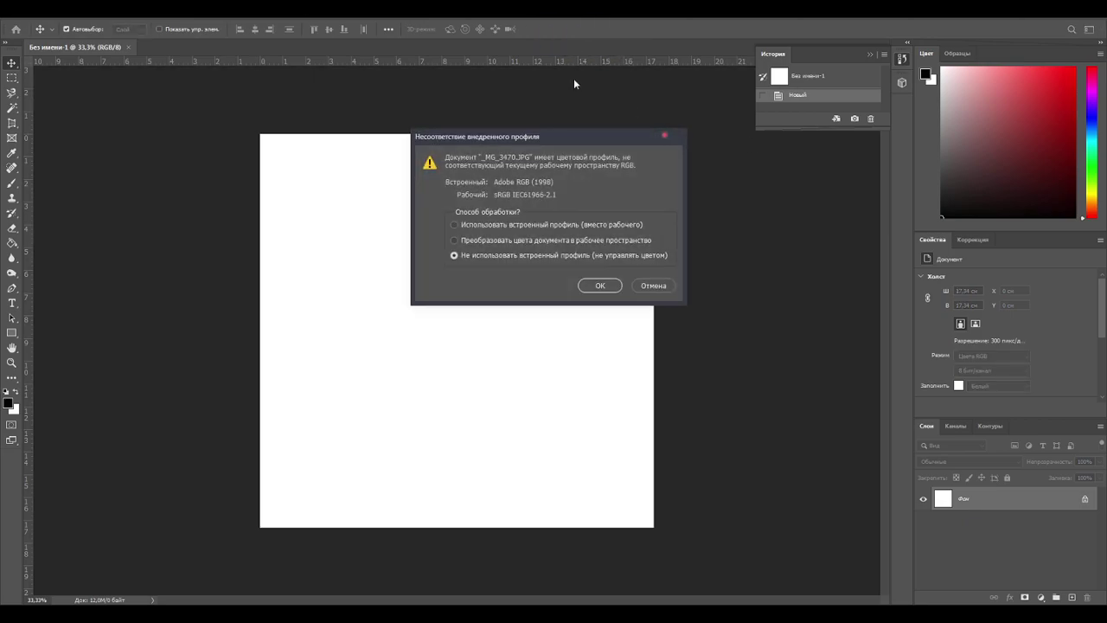
{"action": "left_click", "coordinate": [566, 240]}
{"action": "left_click", "coordinate": [599, 285]}
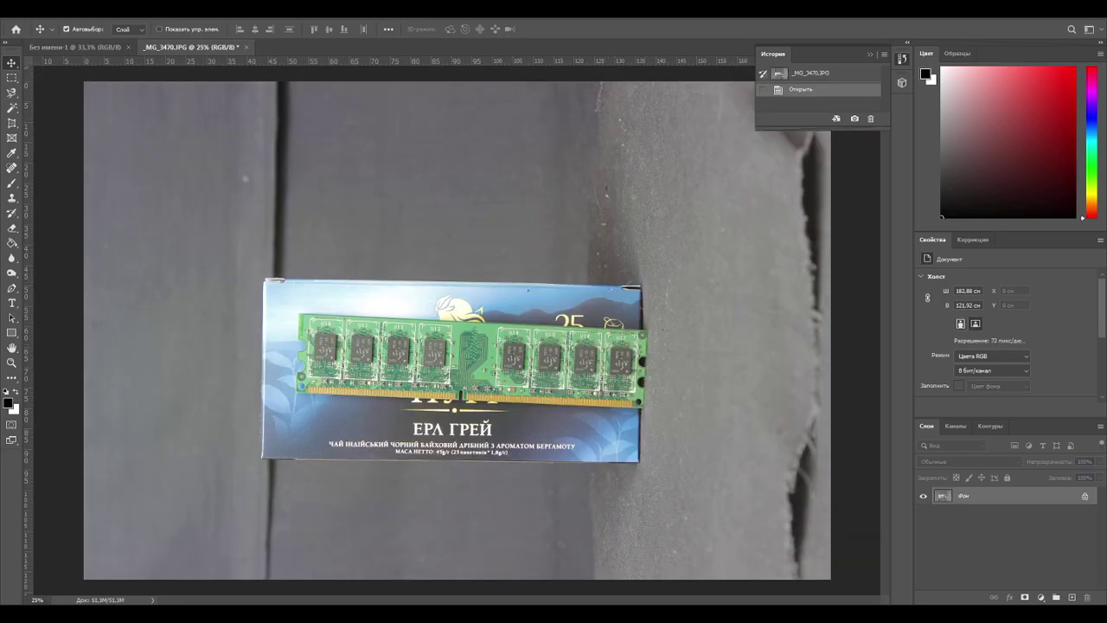
{"action": "left_click_drag", "start_coordinate": [494, 20], "coordinate": [513, 49]}
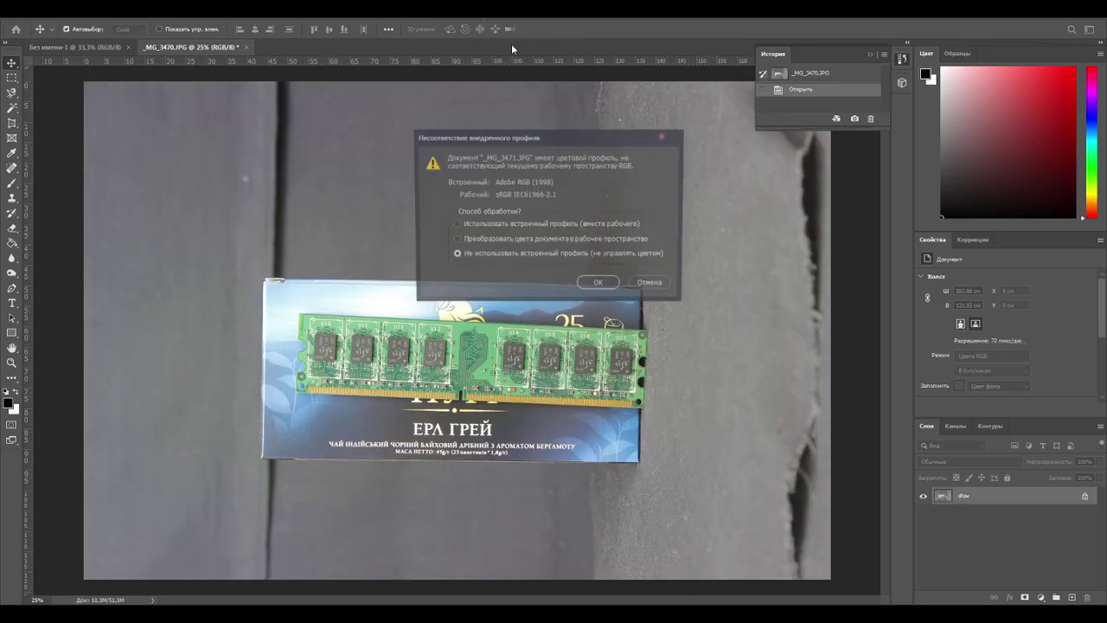
{"action": "left_click", "coordinate": [545, 241]}
{"action": "left_click", "coordinate": [606, 286]}
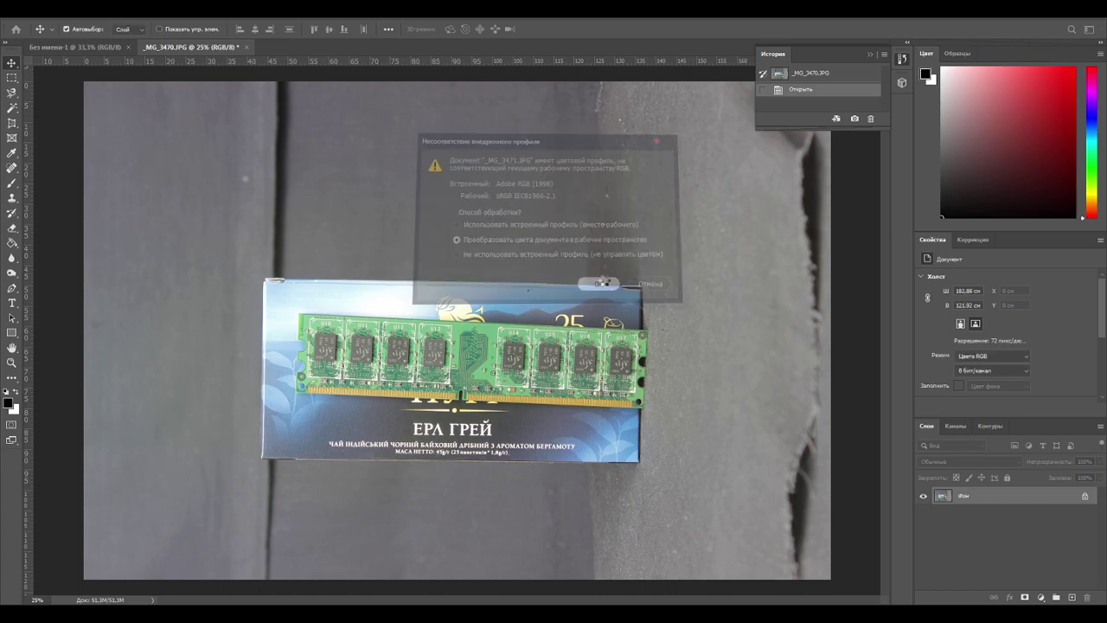
Compare the RAM module close up in _MG_3470.JPG and _MG_3471.JPG, and close both photos.
{"action": "scroll", "coordinate": [386, 388], "scroll_direction": "up", "scroll_amount": 5, "text": "alt"}
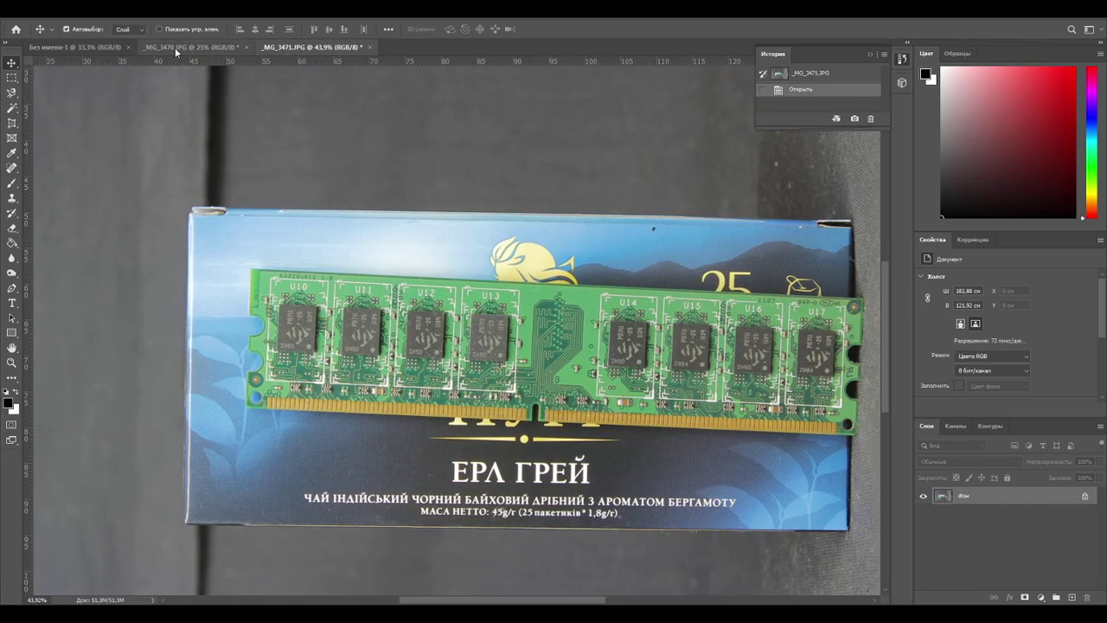
{"action": "left_click", "coordinate": [174, 49]}
{"action": "scroll", "coordinate": [282, 336], "scroll_direction": "up", "scroll_amount": 3, "text": "alt"}
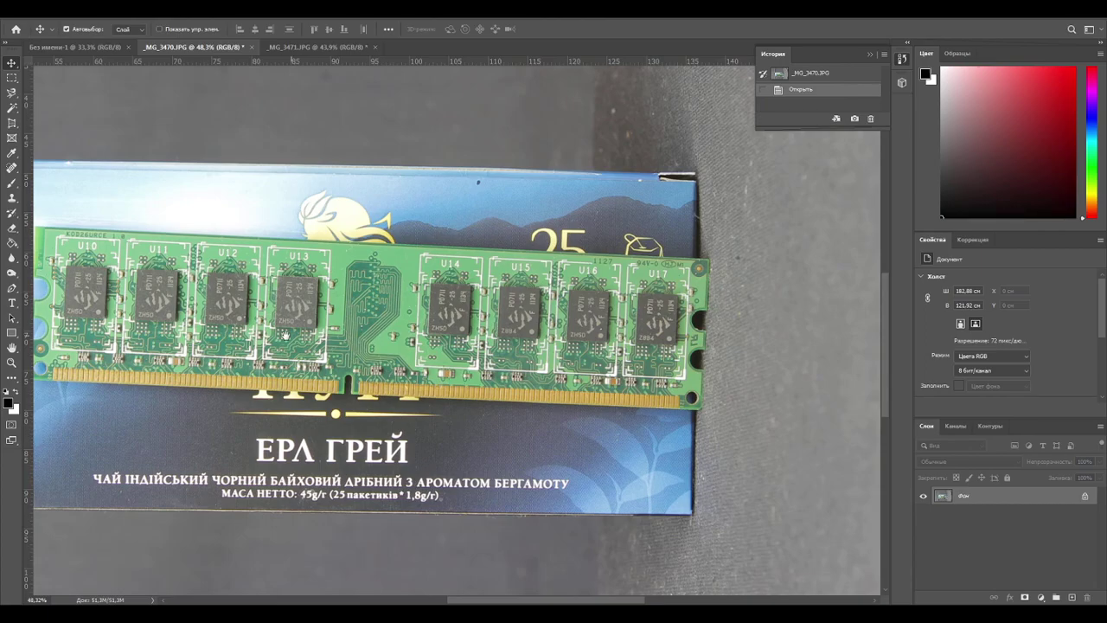
{"action": "left_click", "coordinate": [292, 48]}
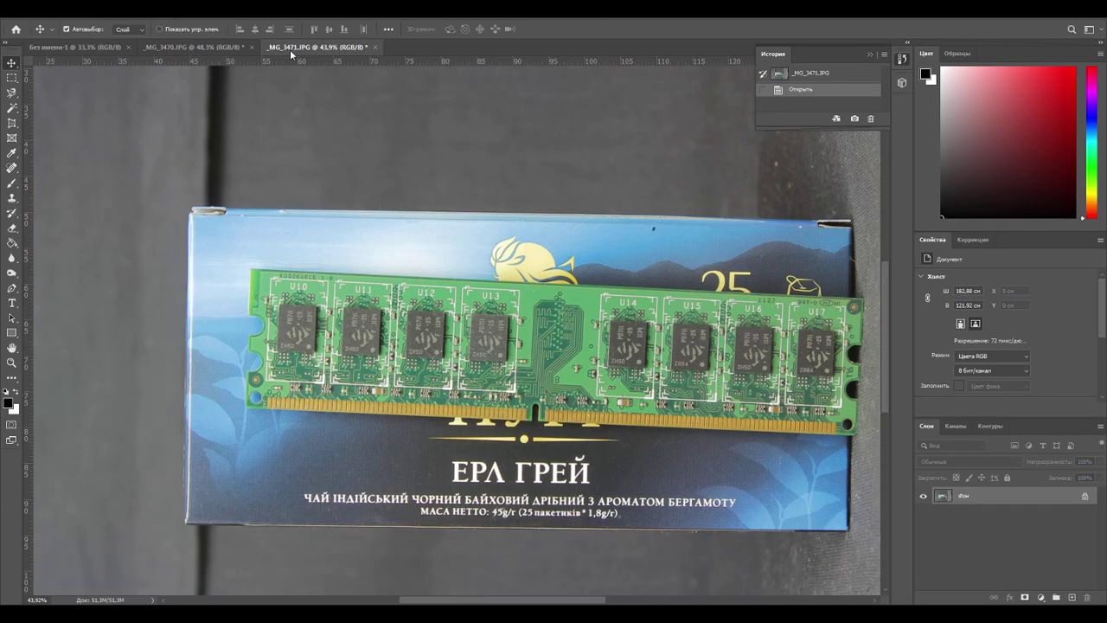
{"action": "left_click", "coordinate": [375, 47]}
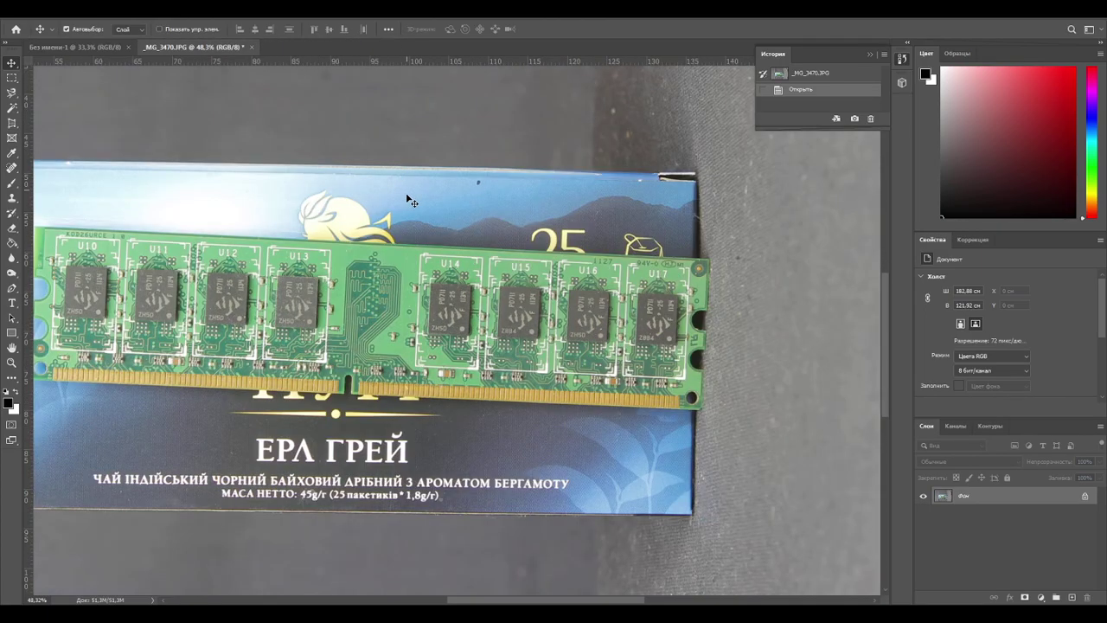
{"action": "left_click", "coordinate": [252, 48]}
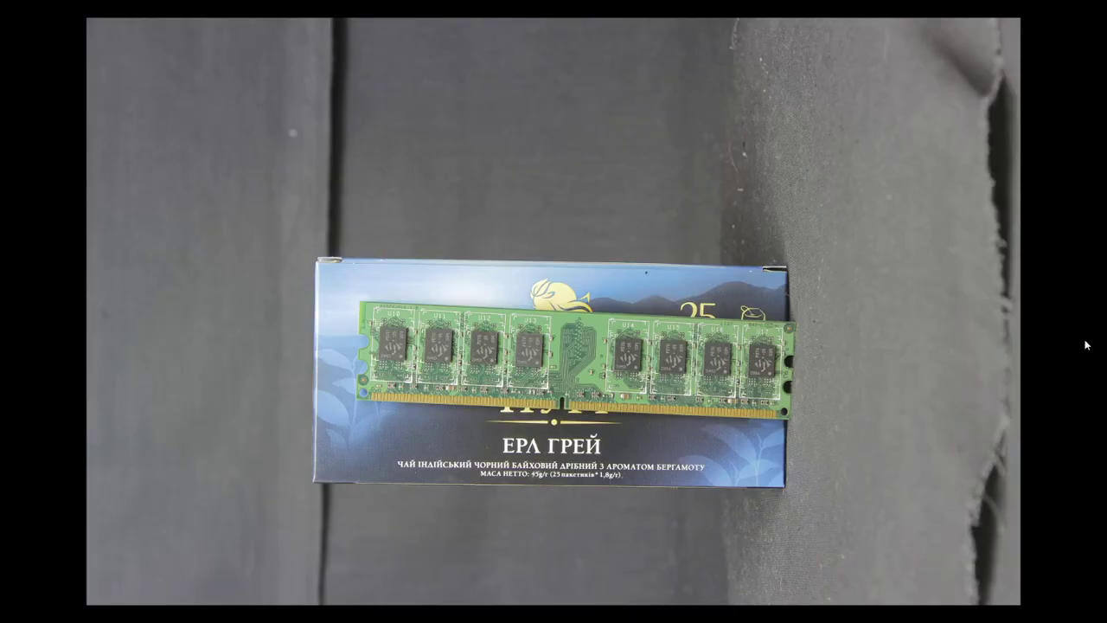
Switch to the image viewer and view the RAM photos _MG_3472.JPG and _MG_3473.JPG.
{"action": "mouse_move", "coordinate": [648, 49]}
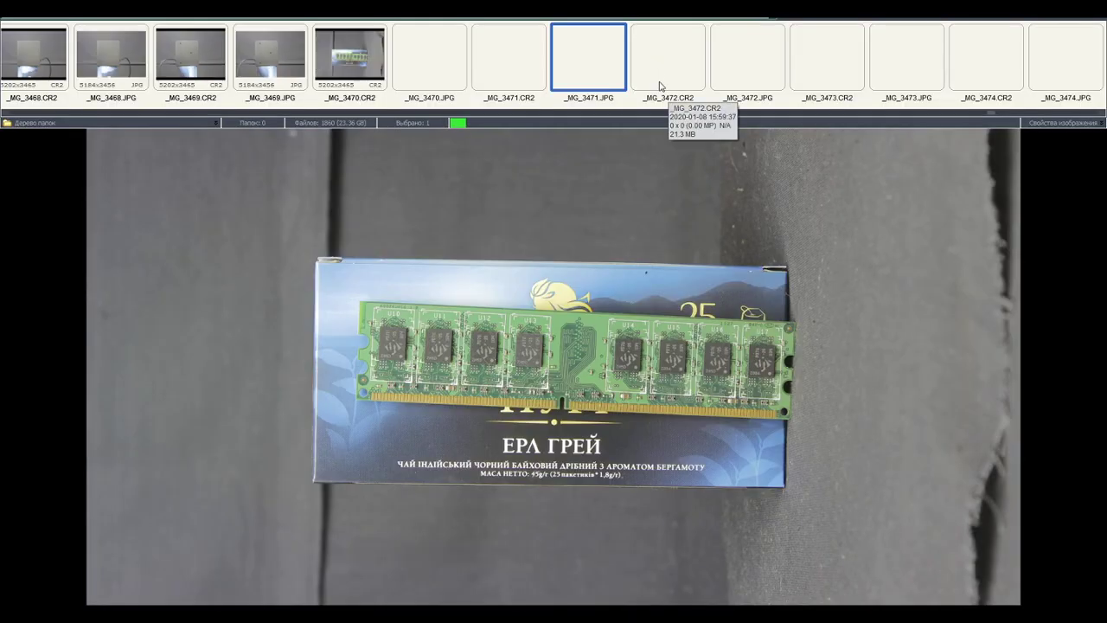
{"action": "left_click", "coordinate": [751, 80]}
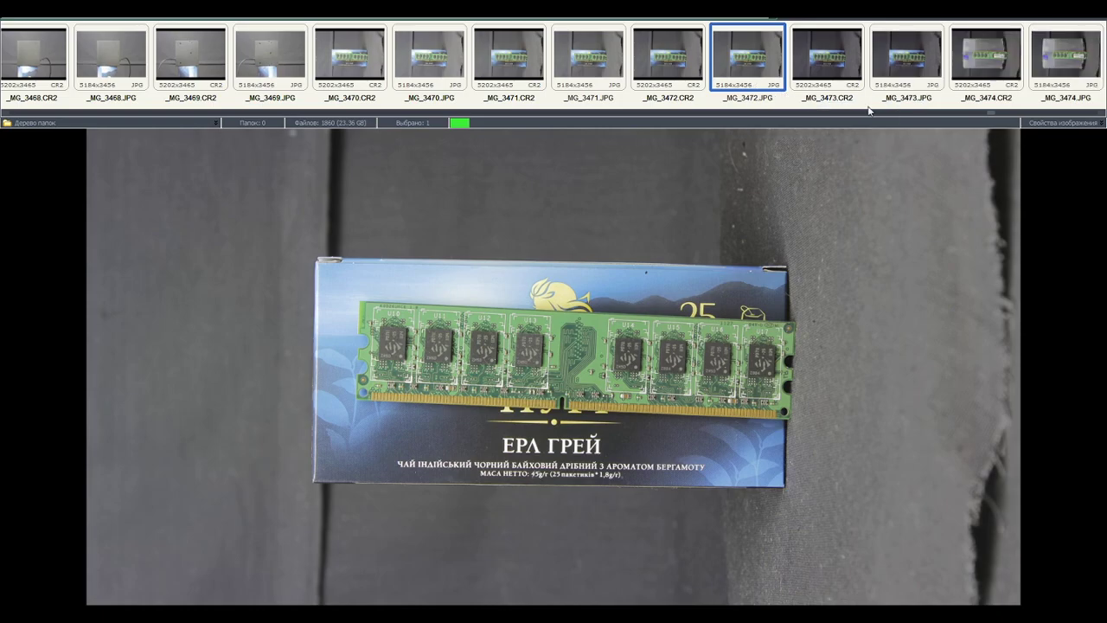
{"action": "left_click", "coordinate": [884, 83]}
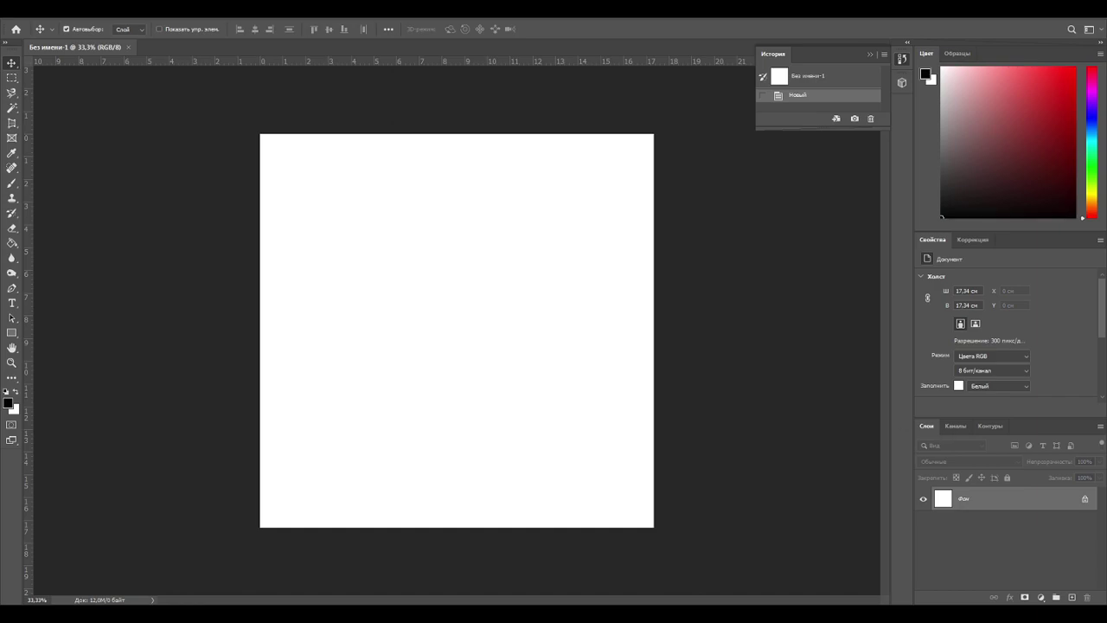
Open the RAM photos _MG_3473.JPG and _MG_3474.JPG in Photoshop, converting their colours to the working RGB space.
{"action": "left_click_drag", "start_coordinate": [661, 109], "coordinate": [635, 44]}
{"action": "left_click", "coordinate": [457, 238]}
{"action": "left_click", "coordinate": [595, 283]}
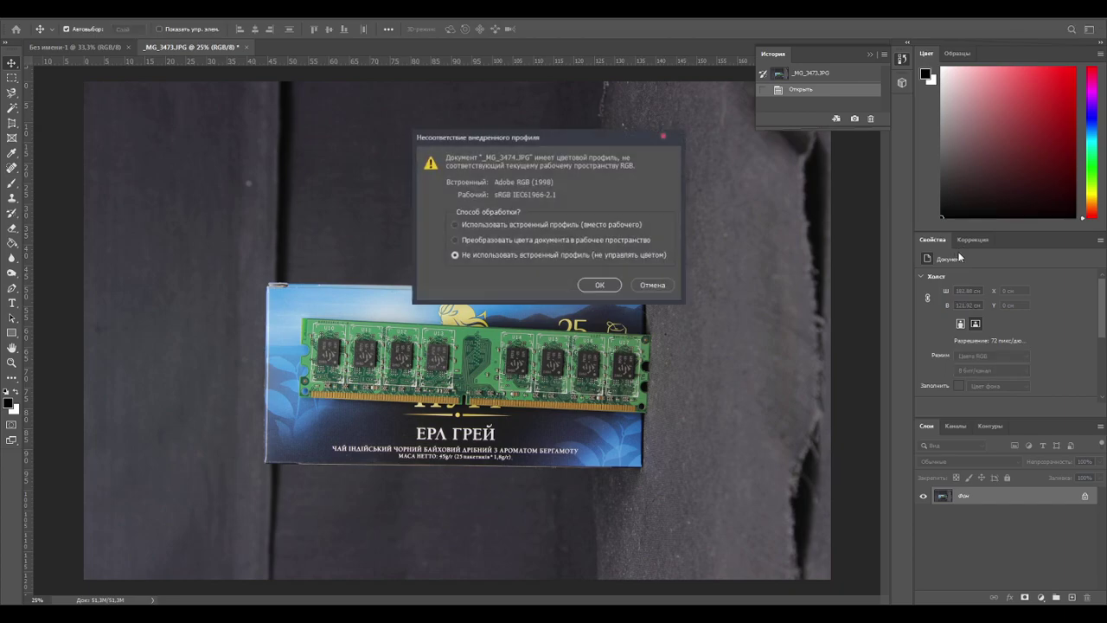
{"action": "left_click", "coordinate": [599, 287]}
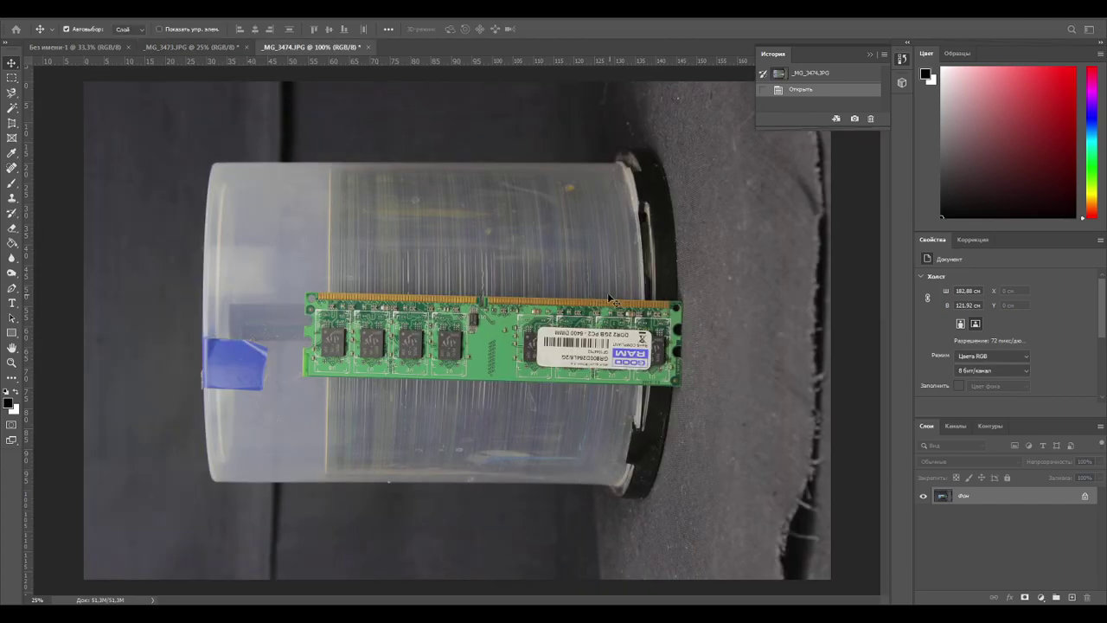
Rotate the _MG_3474.JPG canvas 90° counter-clockwise and a further 180°, so the RAM module stands with its sticker at the lower end.
{"action": "left_click", "coordinate": [117, 9]}
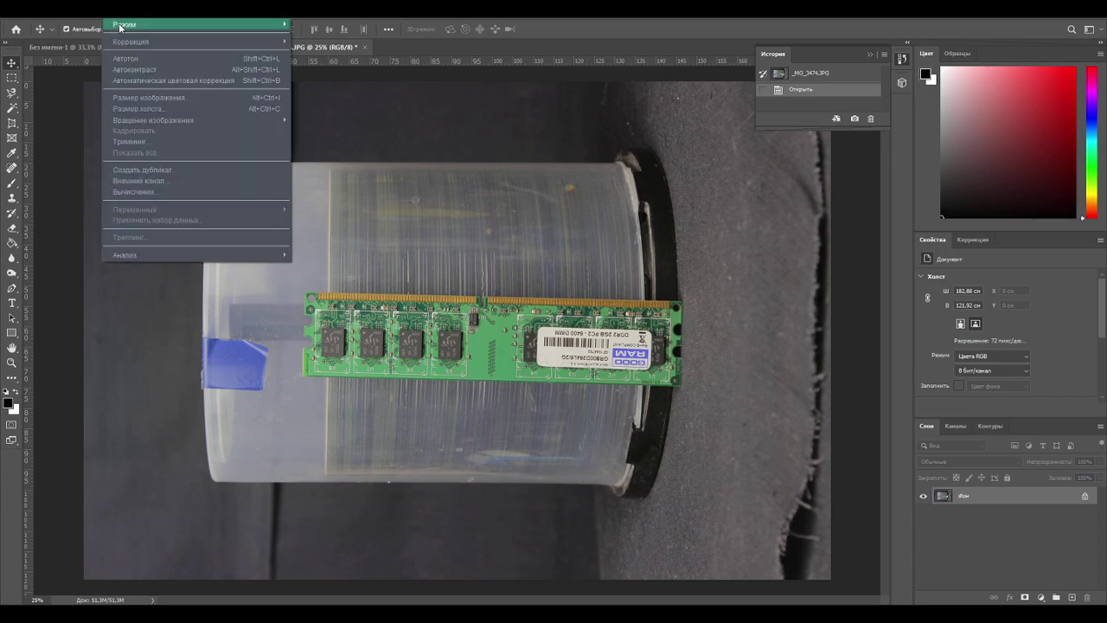
{"action": "mouse_move", "coordinate": [233, 120]}
{"action": "left_click", "coordinate": [314, 132]}
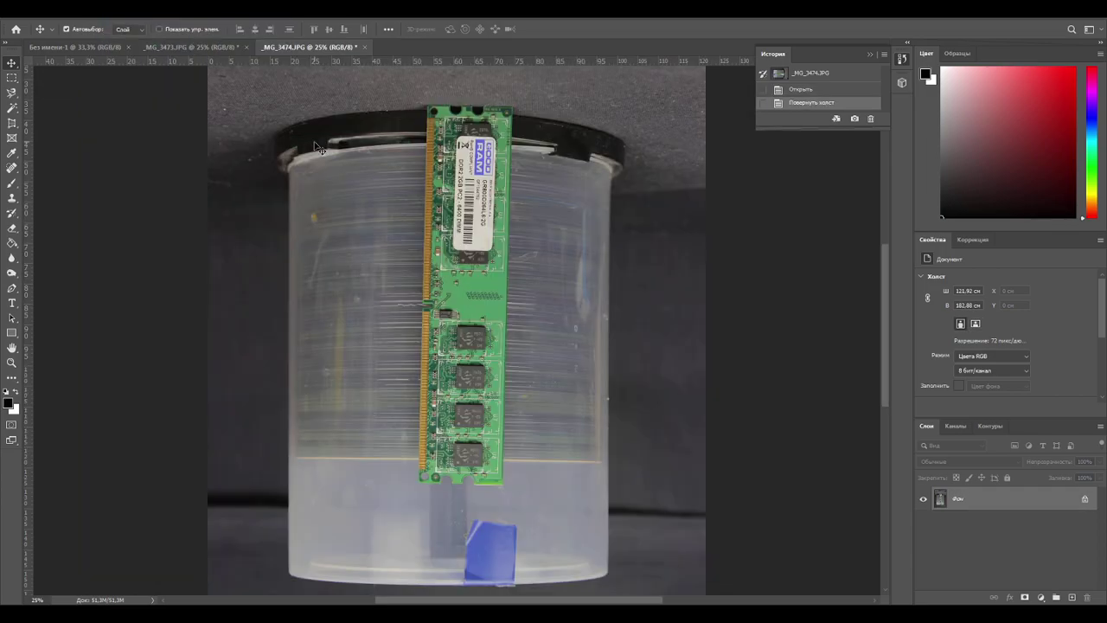
{"action": "left_click", "coordinate": [117, 9]}
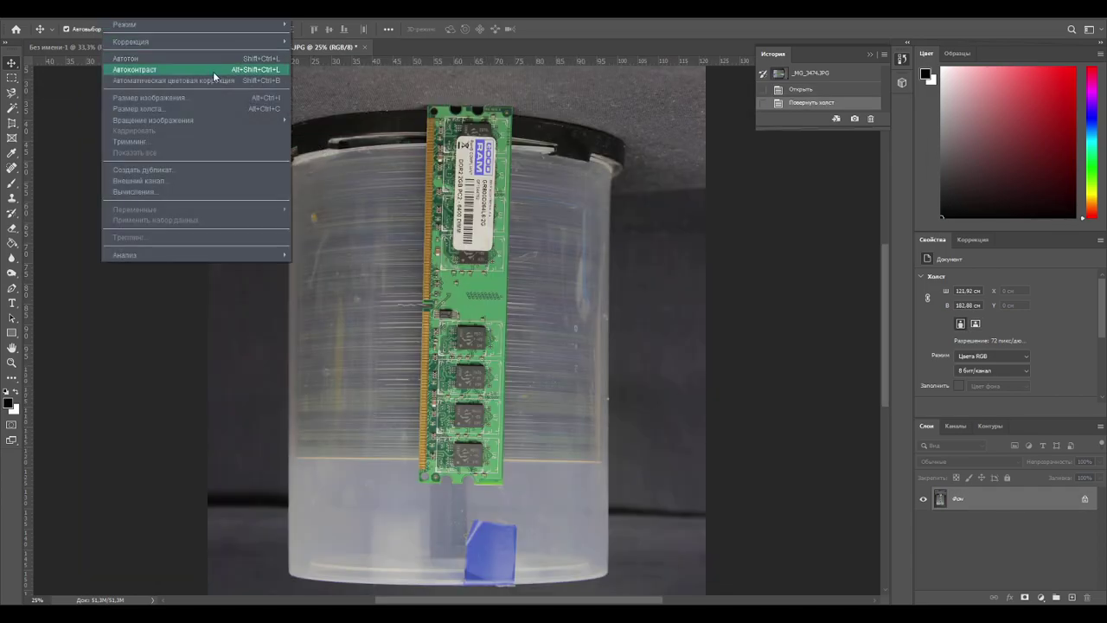
{"action": "mouse_move", "coordinate": [234, 120]}
{"action": "left_click", "coordinate": [307, 120]}
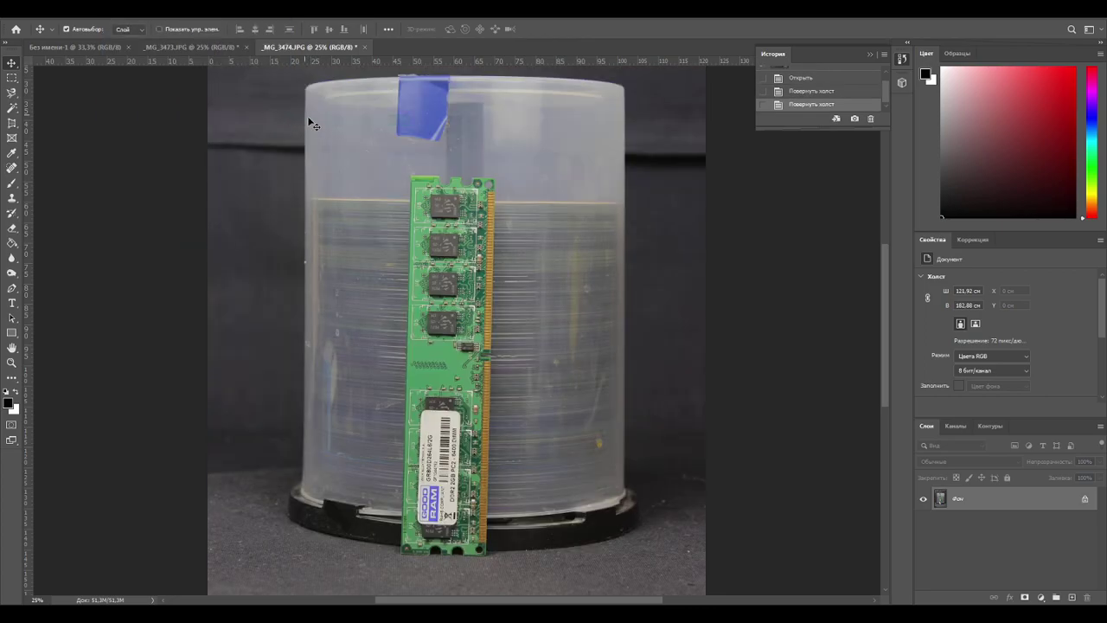
Draw a perspective crop frame around the stickered RAM module and fit its lower corners to the board.
{"action": "scroll", "coordinate": [467, 418], "scroll_direction": "up", "scroll_amount": 1, "text": "alt"}
{"action": "scroll", "coordinate": [467, 418], "scroll_direction": "down", "scroll_amount": 2, "text": "alt"}
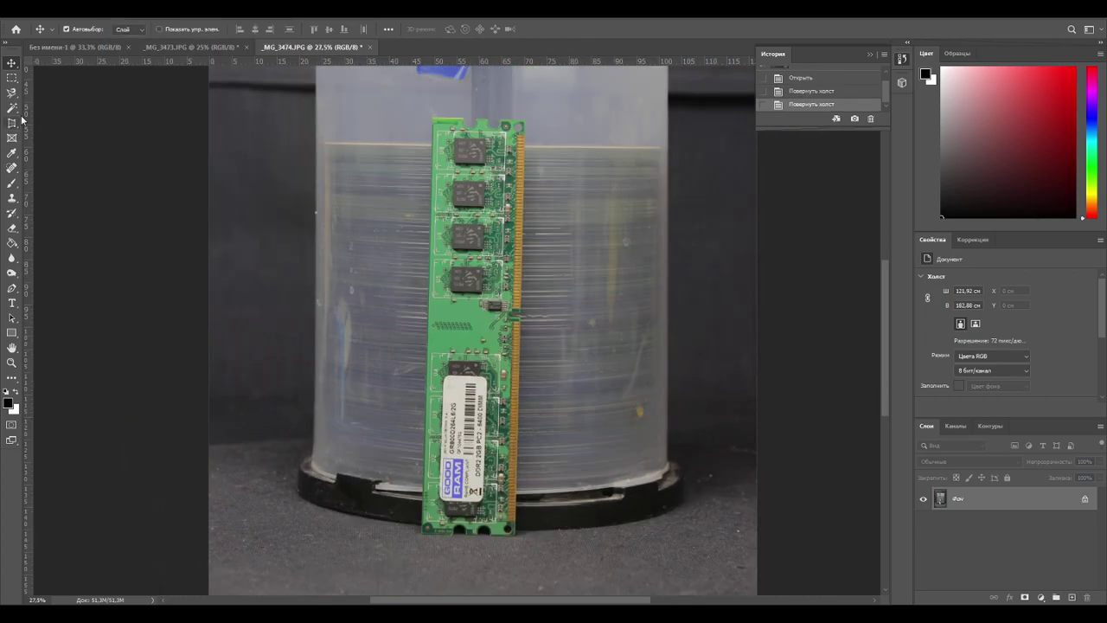
{"action": "left_click", "coordinate": [12, 123]}
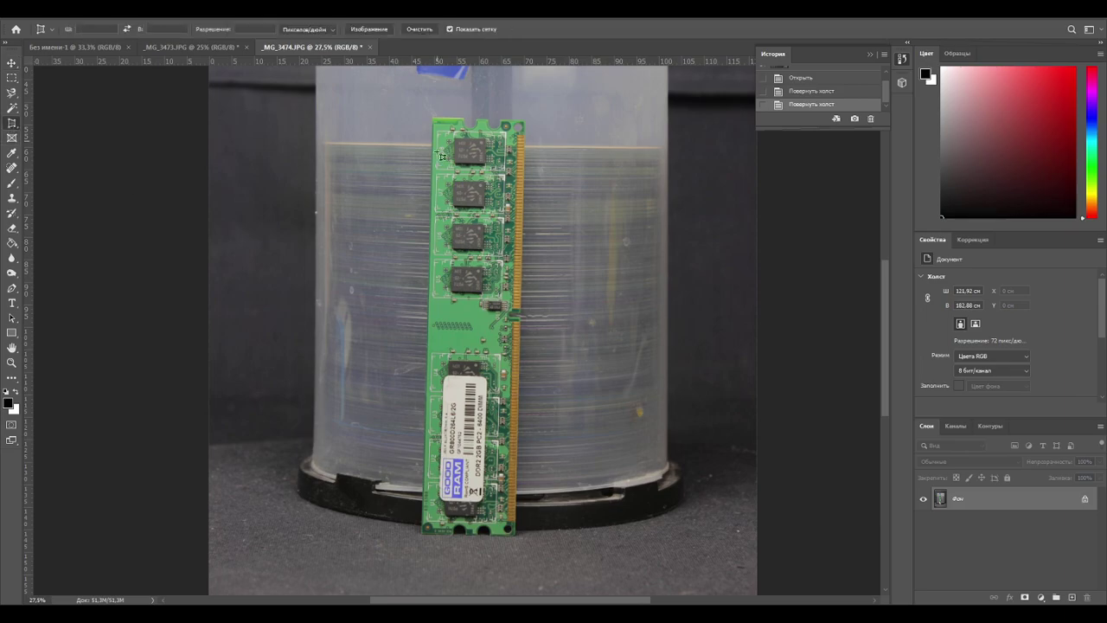
{"action": "left_click_drag", "start_coordinate": [432, 117], "coordinate": [529, 524]}
{"action": "scroll", "coordinate": [517, 529], "scroll_direction": "up", "scroll_amount": 8, "text": "alt"}
{"action": "scroll", "coordinate": [520, 521], "scroll_direction": "up", "scroll_amount": 2, "text": "alt"}
{"action": "left_click_drag", "start_coordinate": [280, 488], "coordinate": [680, 484]}
{"action": "left_click_drag", "start_coordinate": [469, 524], "coordinate": [405, 509]}
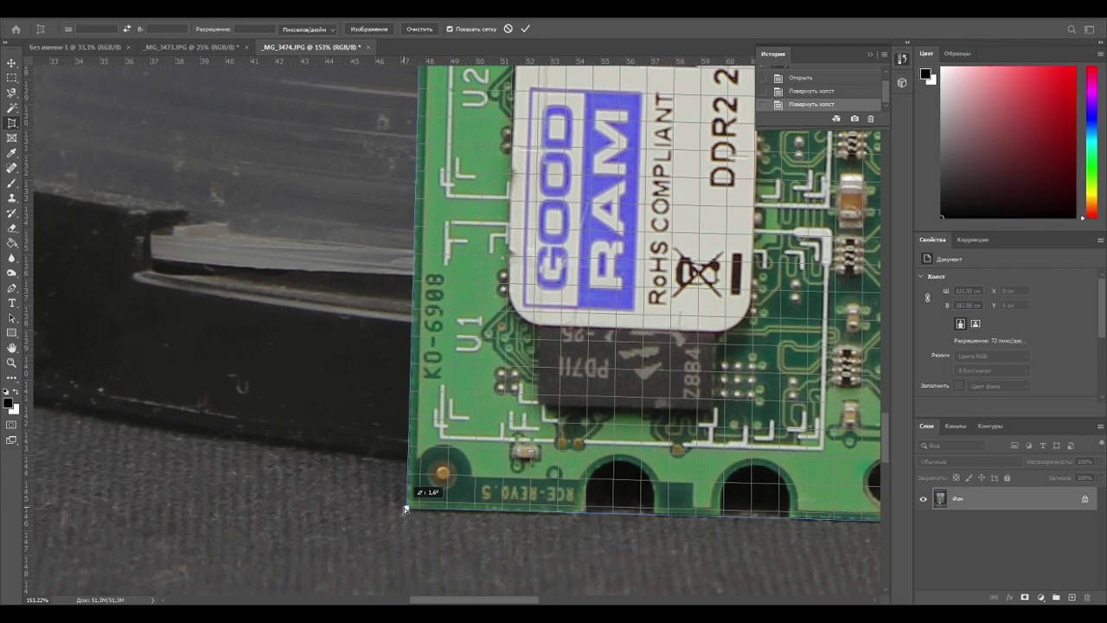
Fit the upper corners of the perspective crop frame to the stickered board and apply the crop.
{"action": "left_click_drag", "start_coordinate": [534, 208], "coordinate": [465, 557]}
{"action": "left_click_drag", "start_coordinate": [588, 122], "coordinate": [499, 554]}
{"action": "left_click_drag", "start_coordinate": [512, 211], "coordinate": [576, 550]}
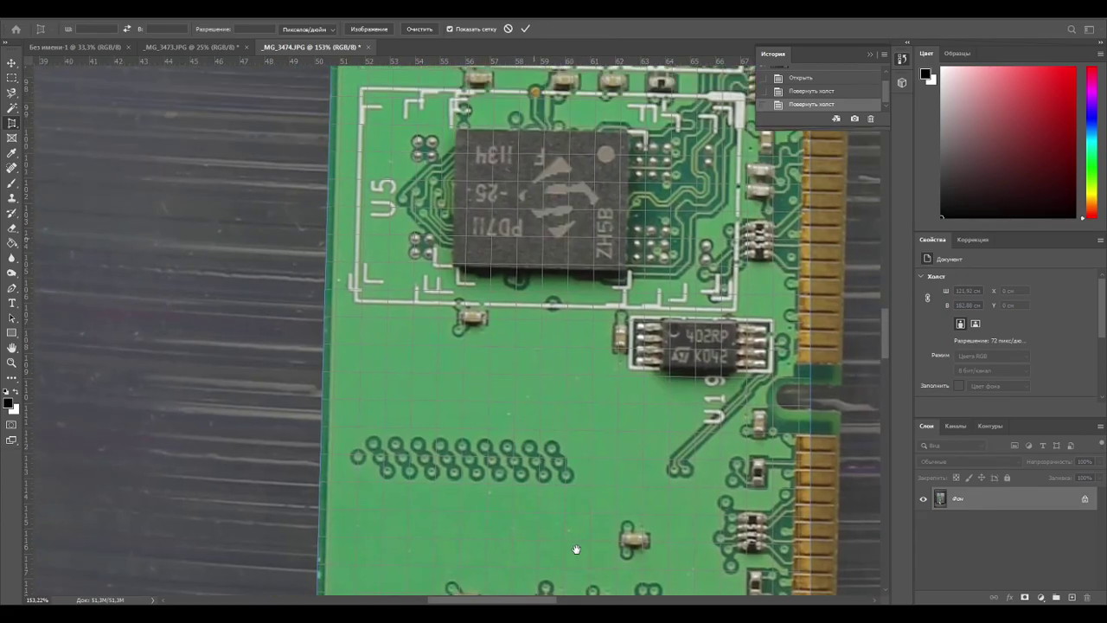
{"action": "scroll", "coordinate": [536, 562], "scroll_direction": "up", "scroll_amount": 10}
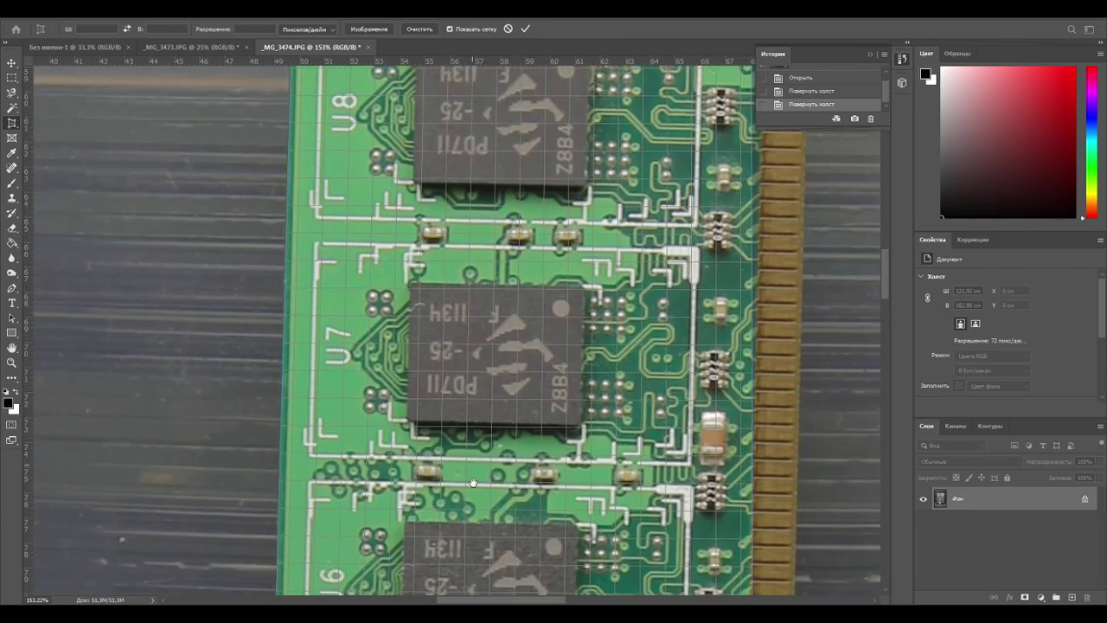
{"action": "scroll", "coordinate": [474, 583], "scroll_direction": "up", "scroll_amount": 10}
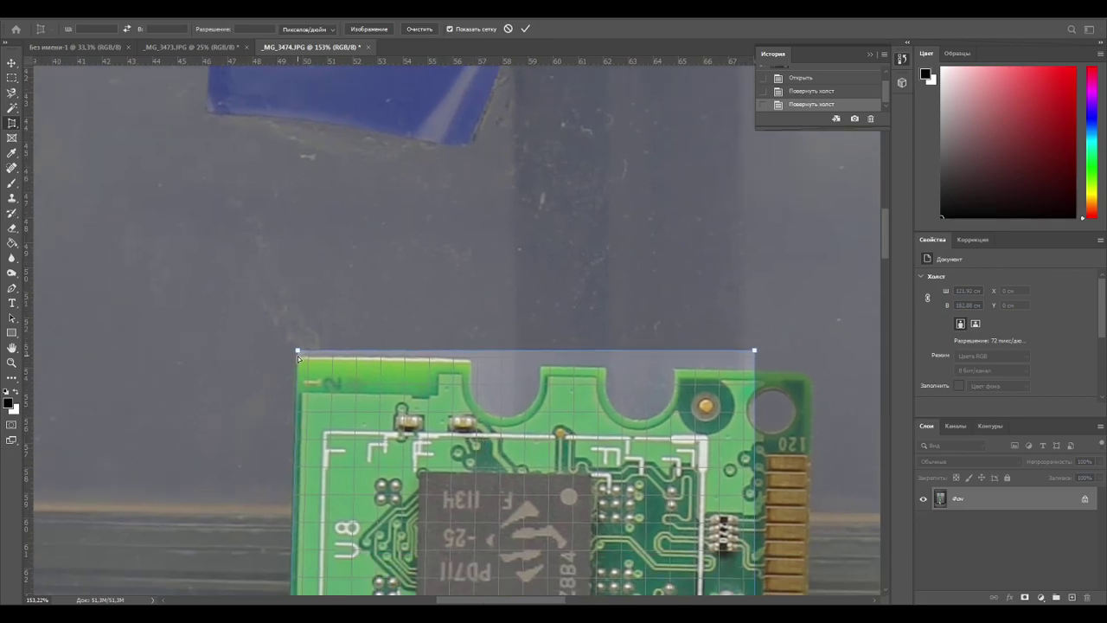
{"action": "left_click_drag", "start_coordinate": [298, 352], "coordinate": [295, 358]}
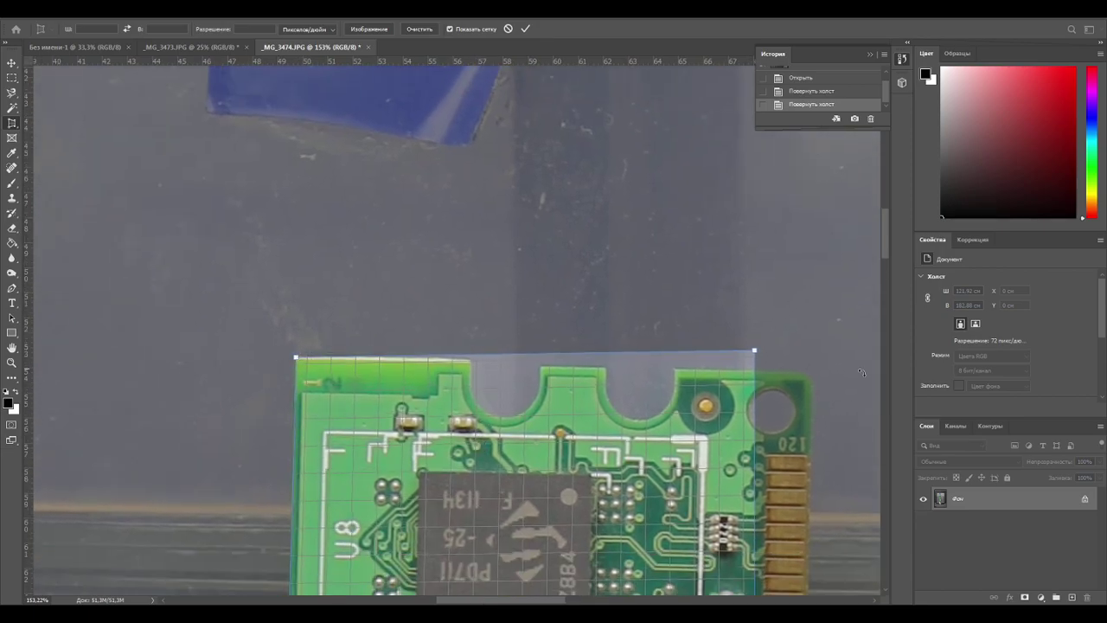
{"action": "left_click_drag", "start_coordinate": [757, 350], "coordinate": [811, 372]}
{"action": "scroll", "coordinate": [362, 378], "scroll_direction": "down", "scroll_amount": 3, "text": "alt"}
{"action": "left_click_drag", "start_coordinate": [458, 451], "coordinate": [397, 140]}
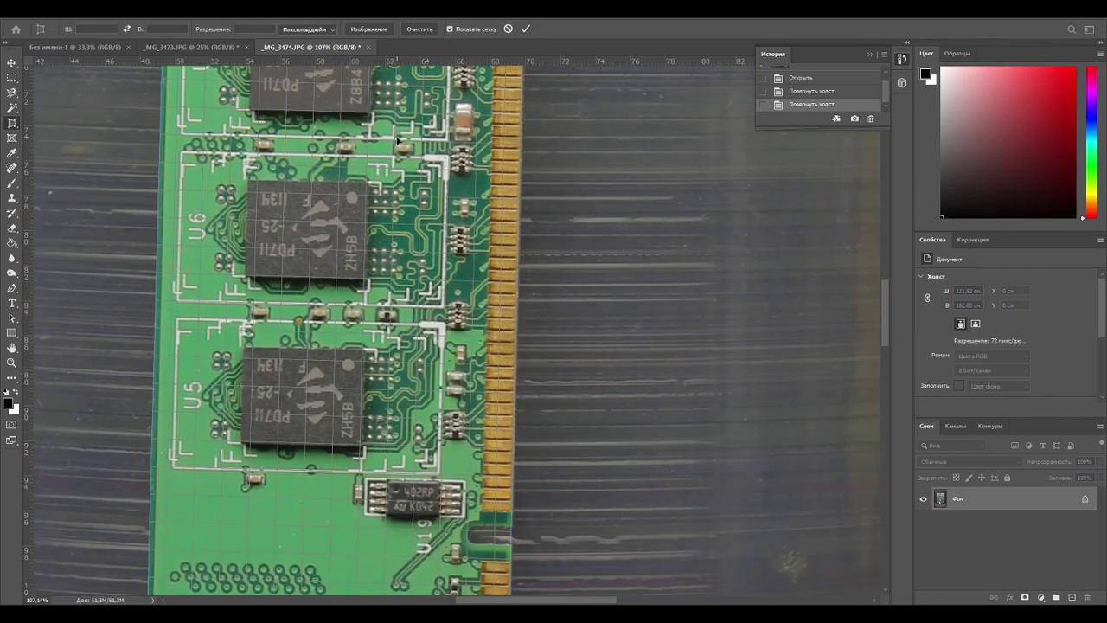
{"action": "left_click", "coordinate": [526, 30]}
Copy the cropped stickered board into the square document Без имени-1 as a new layer.
{"action": "scroll", "coordinate": [375, 260], "scroll_direction": "down", "scroll_amount": 6, "text": "alt"}
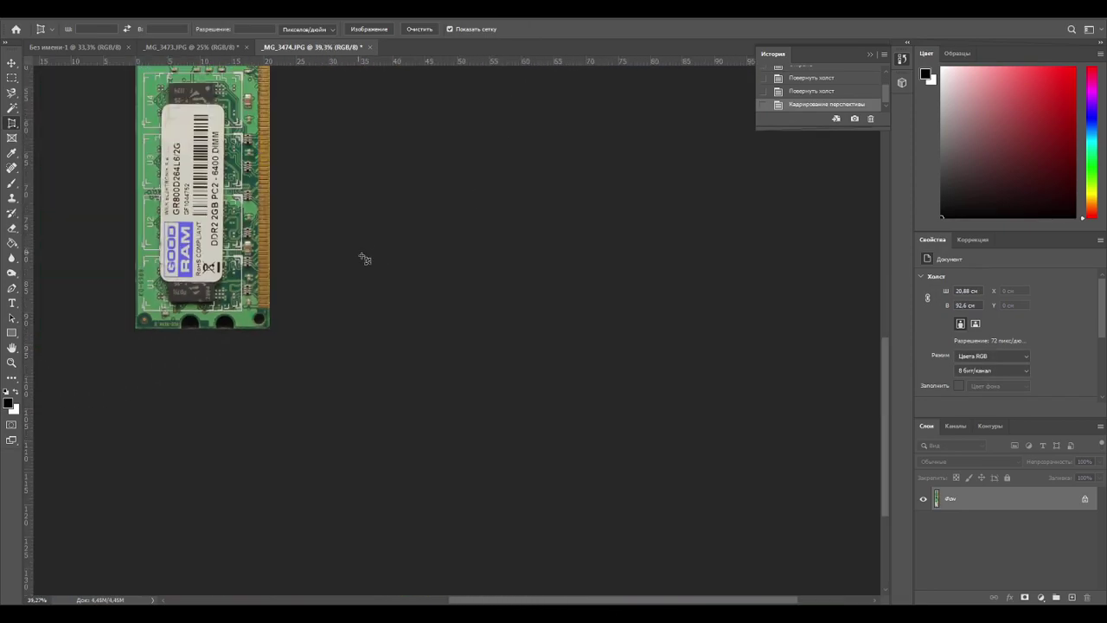
{"action": "left_click", "coordinate": [11, 62]}
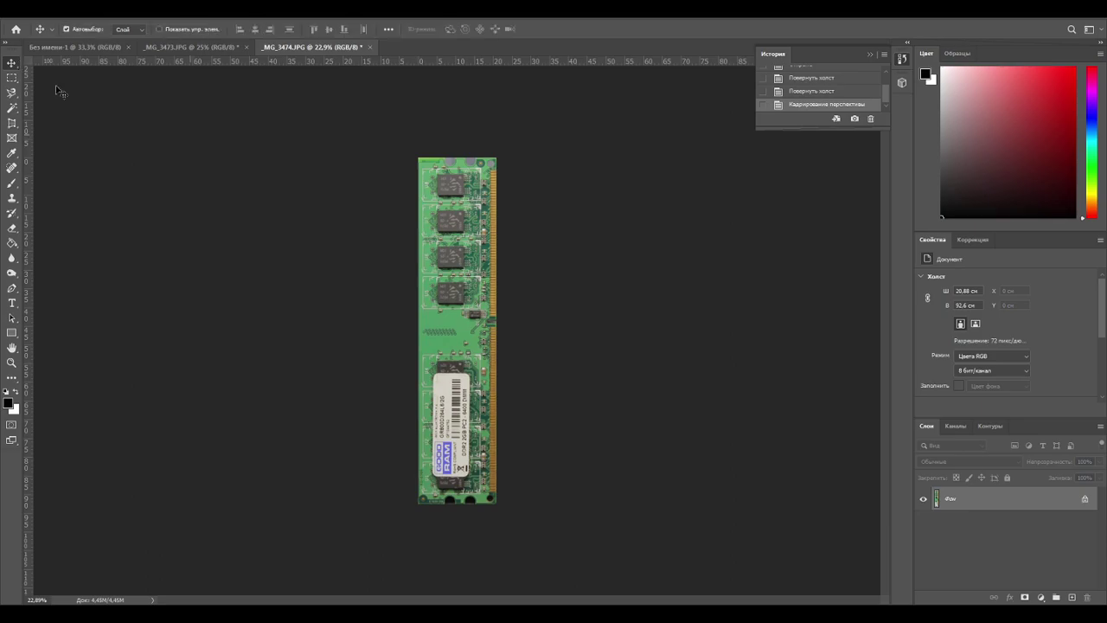
{"action": "left_click_drag", "start_coordinate": [468, 247], "coordinate": [357, 197]}
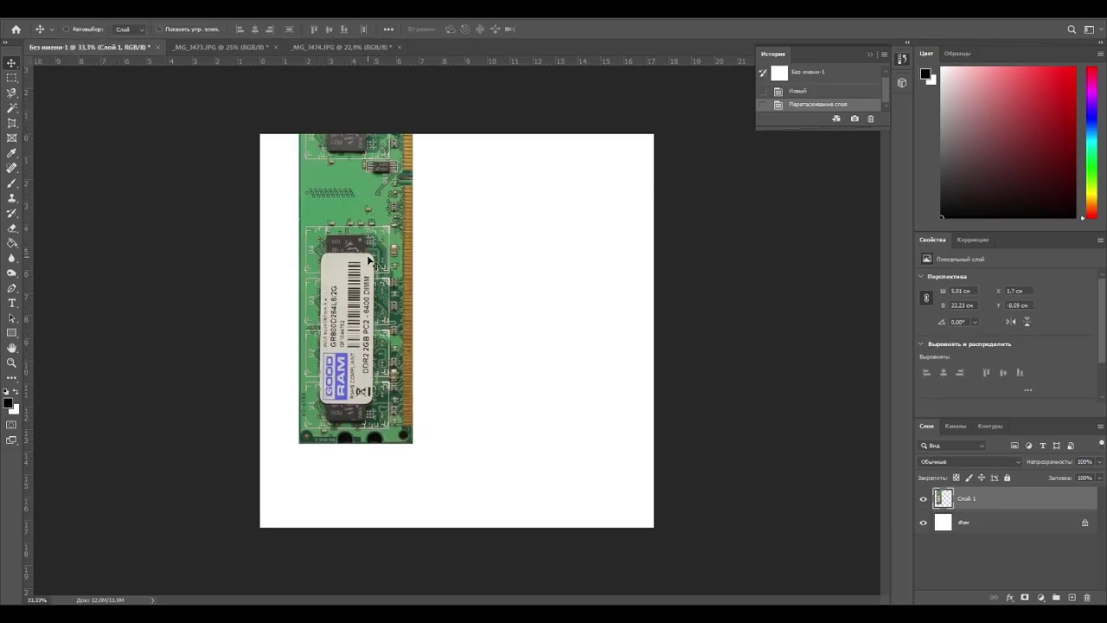
Rotate the stickered board 90°, scale it to about 76% to fit the sheet width, and place it along the sheet's upper edge.
{"action": "key", "text": "ctrl+t"}
{"action": "left_click_drag", "start_coordinate": [615, 360], "coordinate": [281, 288]}
{"action": "left_click_drag", "start_coordinate": [382, 186], "coordinate": [540, 188]}
{"action": "left_click_drag", "start_coordinate": [763, 247], "coordinate": [646, 213]}
{"action": "left_click_drag", "start_coordinate": [580, 191], "coordinate": [584, 197]}
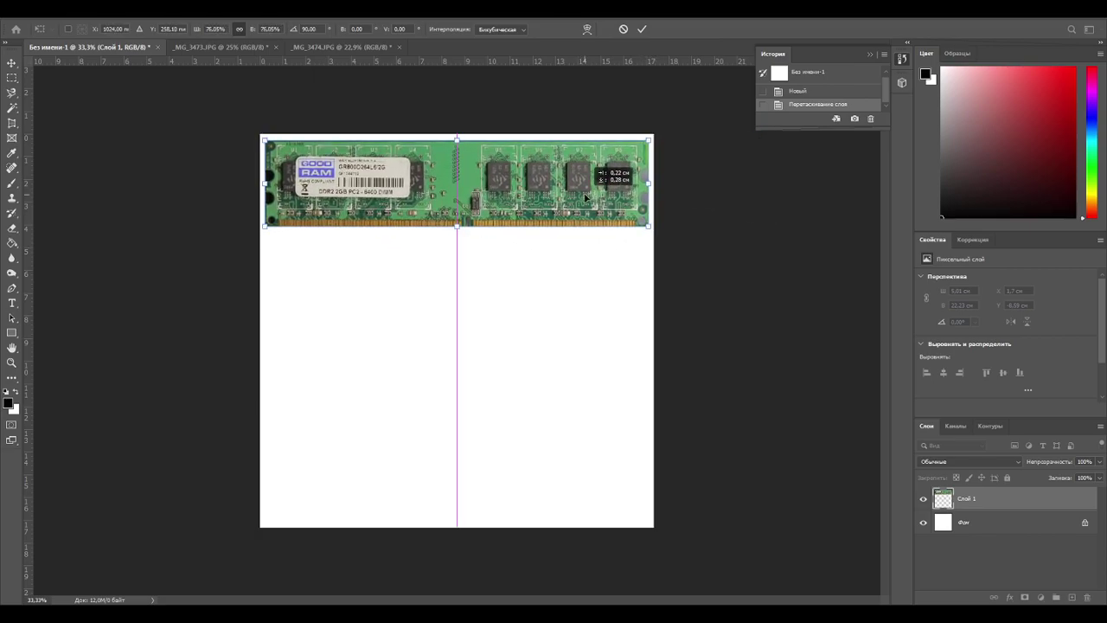
{"action": "key", "text": "Return"}
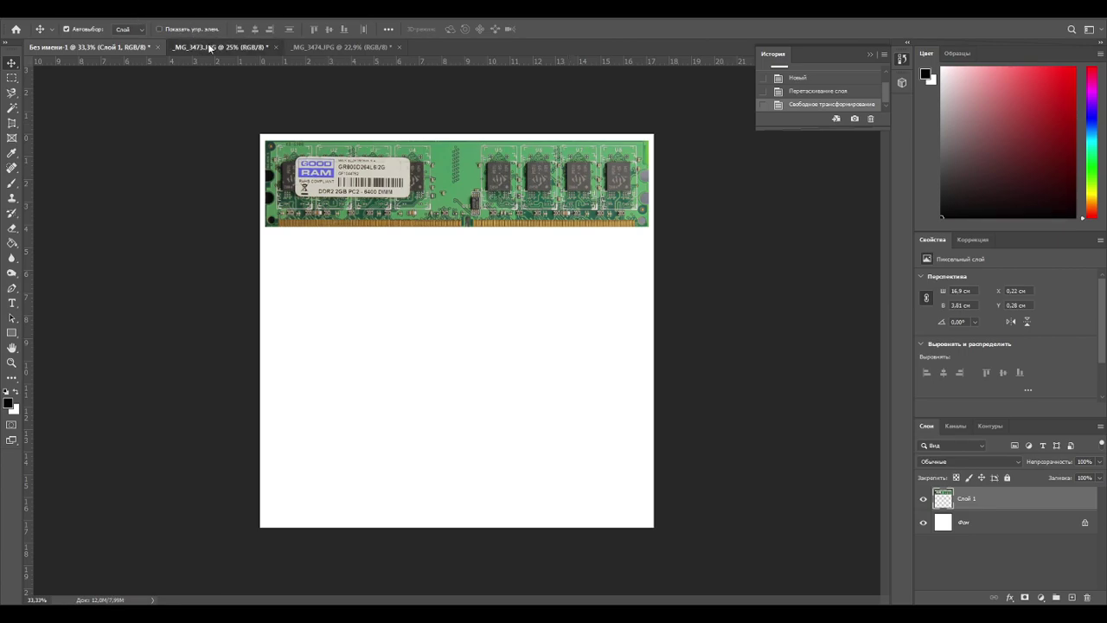
In _MG_3473.JPG, draw a perspective crop frame around the RAM module and fit its upper corners to the board.
{"action": "left_click", "coordinate": [210, 47]}
{"action": "scroll", "coordinate": [532, 442], "scroll_direction": "up", "scroll_amount": 3, "text": "alt"}
{"action": "scroll", "coordinate": [294, 280], "scroll_direction": "up", "scroll_amount": 2, "text": "alt"}
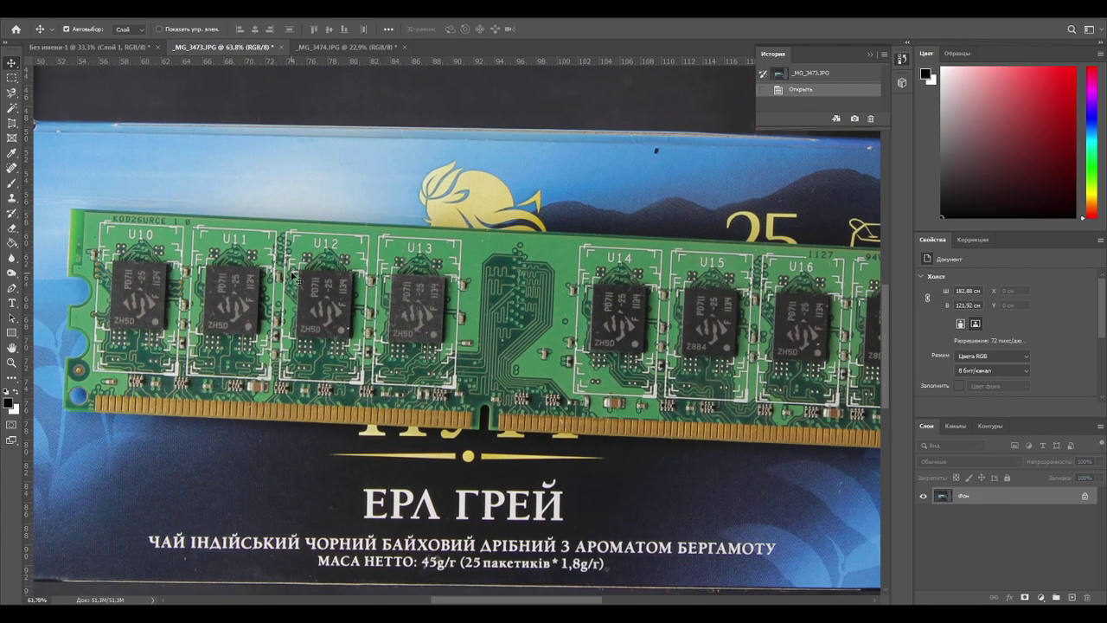
{"action": "left_click", "coordinate": [12, 123]}
{"action": "left_click_drag", "start_coordinate": [106, 204], "coordinate": [824, 413]}
{"action": "scroll", "coordinate": [850, 427], "scroll_direction": "up", "scroll_amount": 4, "text": "alt"}
{"action": "left_click_drag", "start_coordinate": [838, 156], "coordinate": [503, 499]}
{"action": "left_click_drag", "start_coordinate": [648, 217], "coordinate": [632, 340]}
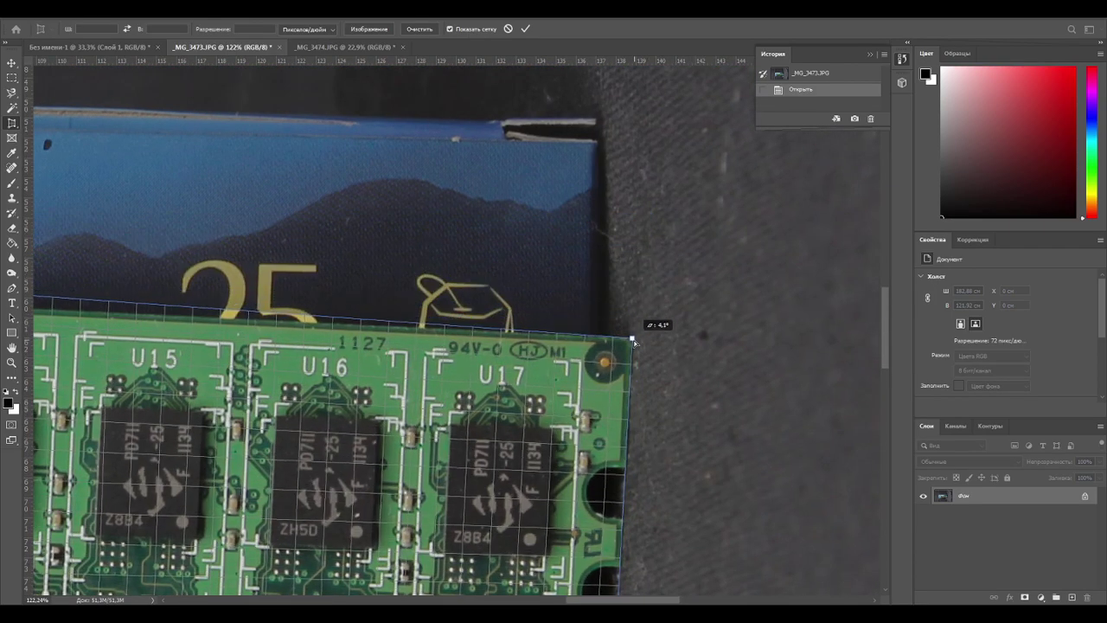
{"action": "left_click_drag", "start_coordinate": [308, 379], "coordinate": [813, 341]}
{"action": "left_click_drag", "start_coordinate": [472, 354], "coordinate": [758, 359]}
{"action": "left_click_drag", "start_coordinate": [257, 161], "coordinate": [273, 198]}
Fit the lower corners of the perspective crop frame to the U10–U17 board and apply the crop.
{"action": "left_click_drag", "start_coordinate": [278, 562], "coordinate": [290, 264]}
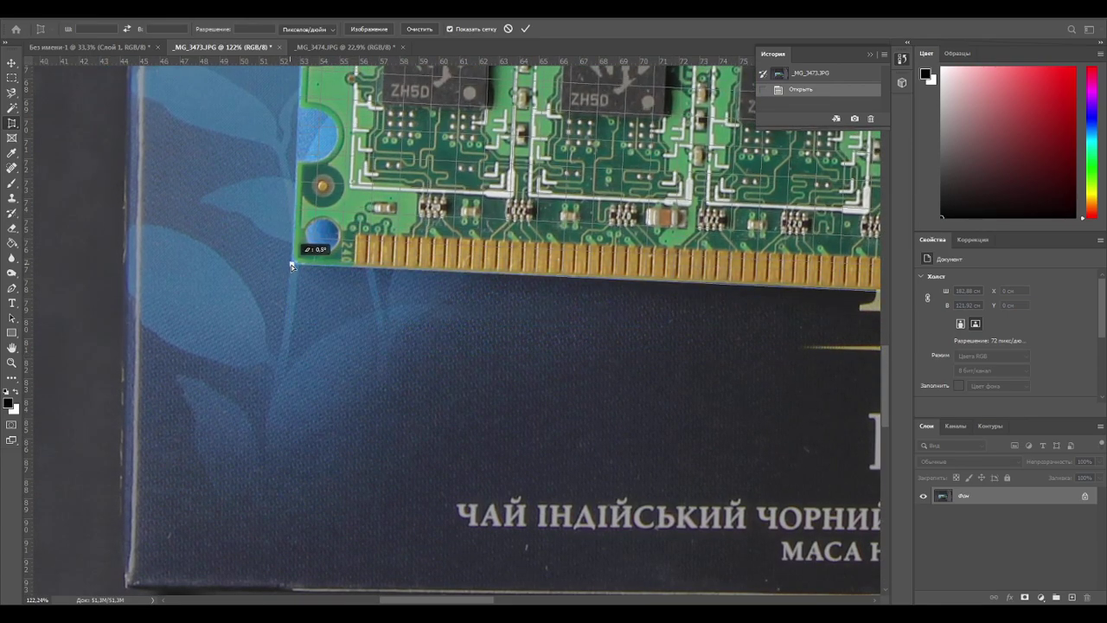
{"action": "left_click_drag", "start_coordinate": [660, 244], "coordinate": [195, 260]}
{"action": "left_click_drag", "start_coordinate": [865, 282], "coordinate": [158, 275]}
{"action": "left_click_drag", "start_coordinate": [816, 350], "coordinate": [817, 346]}
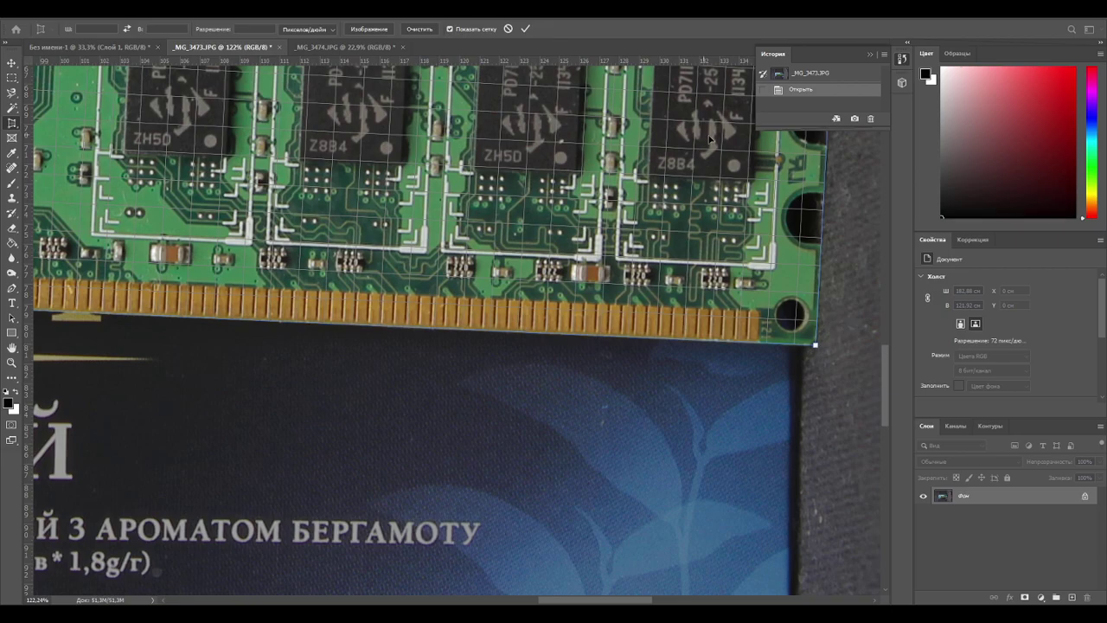
{"action": "left_click", "coordinate": [525, 28]}
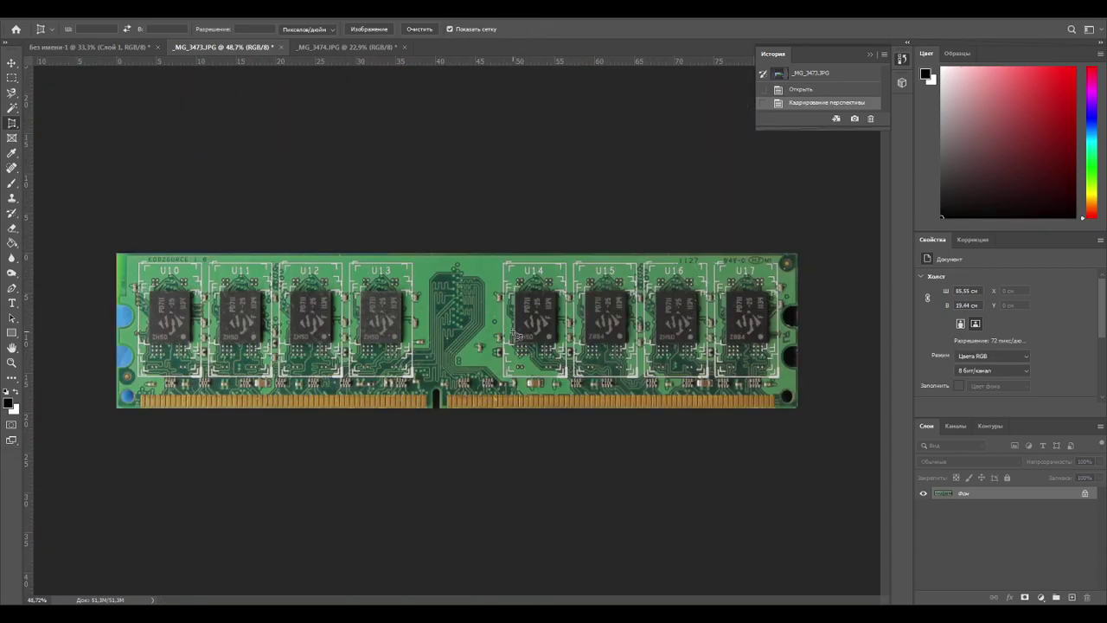
Copy the cropped U10–U17 board into Без имени-1 and place it directly below the stickered board.
{"action": "scroll", "coordinate": [360, 334], "scroll_direction": "up", "scroll_amount": 1, "text": "alt"}
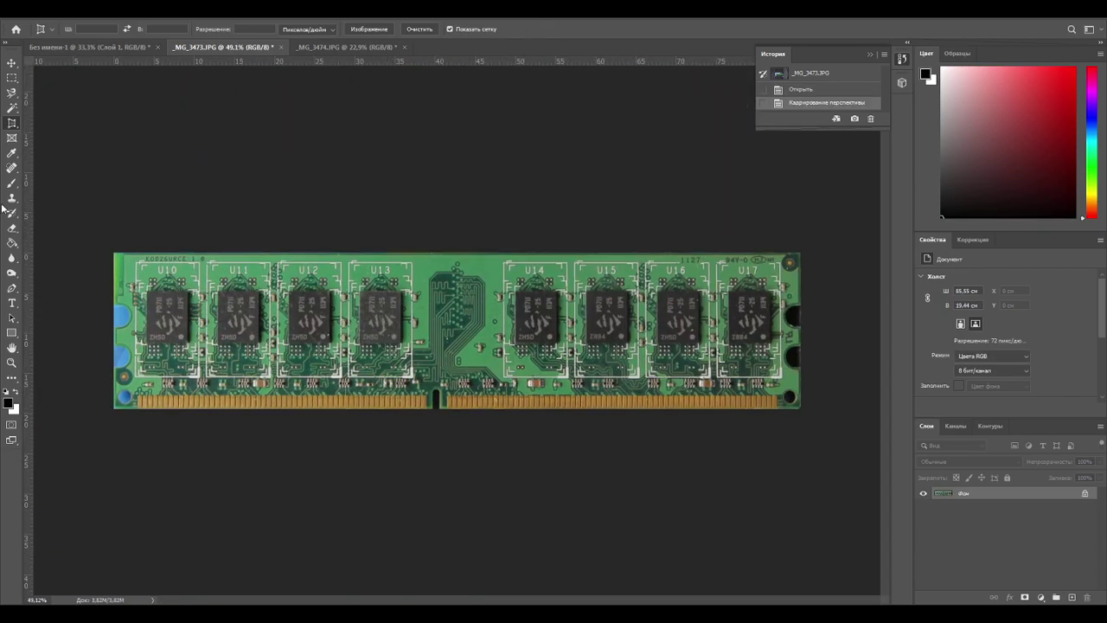
{"action": "left_click", "coordinate": [12, 62]}
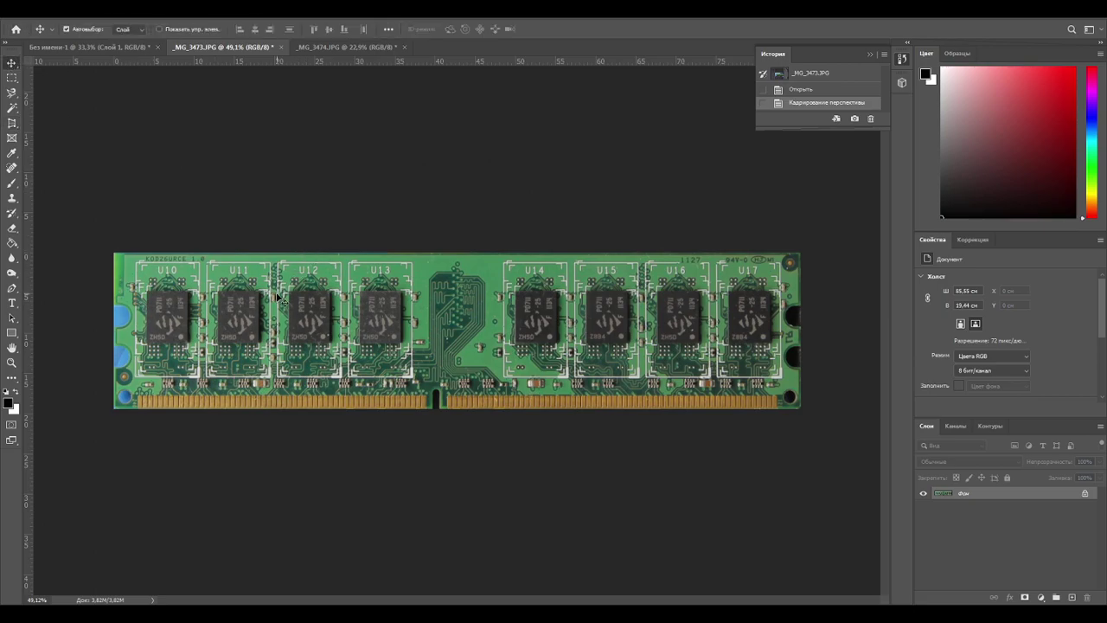
{"action": "left_click_drag", "start_coordinate": [207, 277], "coordinate": [261, 265]}
{"action": "left_click_drag", "start_coordinate": [353, 293], "coordinate": [477, 295]}
Scale the U10–U17 board proportionally to 82.37% so its width matches the stickered board above it.
{"action": "scroll", "coordinate": [363, 293], "scroll_direction": "down", "scroll_amount": 2, "text": "alt"}
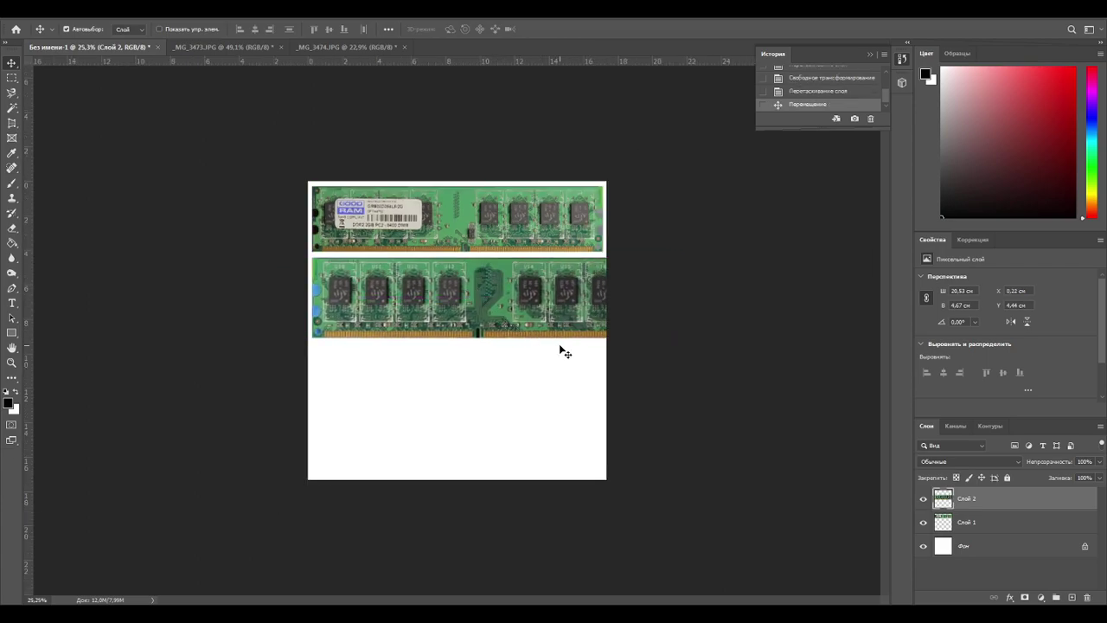
{"action": "key", "text": "ctrl+t"}
{"action": "left_click_drag", "start_coordinate": [664, 337], "coordinate": [612, 297]}
{"action": "scroll", "coordinate": [612, 297], "scroll_direction": "up", "scroll_amount": 1, "text": "alt"}
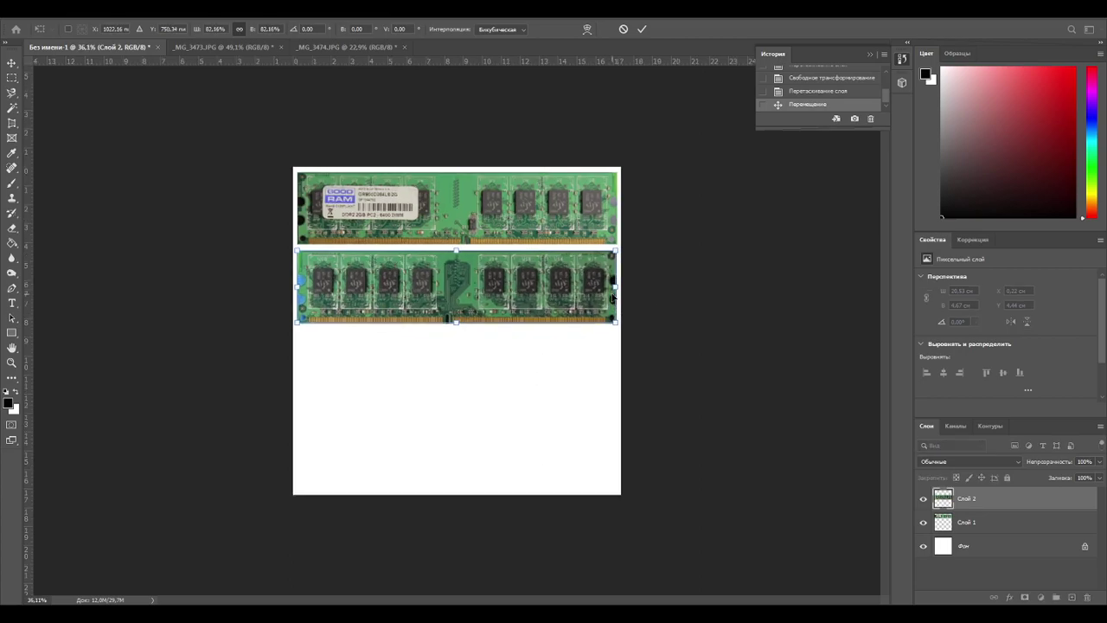
{"action": "scroll", "coordinate": [613, 298], "scroll_direction": "up", "scroll_amount": 2, "text": "alt"}
{"action": "left_click_drag", "start_coordinate": [708, 240], "coordinate": [606, 234]}
{"action": "left_click_drag", "start_coordinate": [608, 370], "coordinate": [608, 370]}
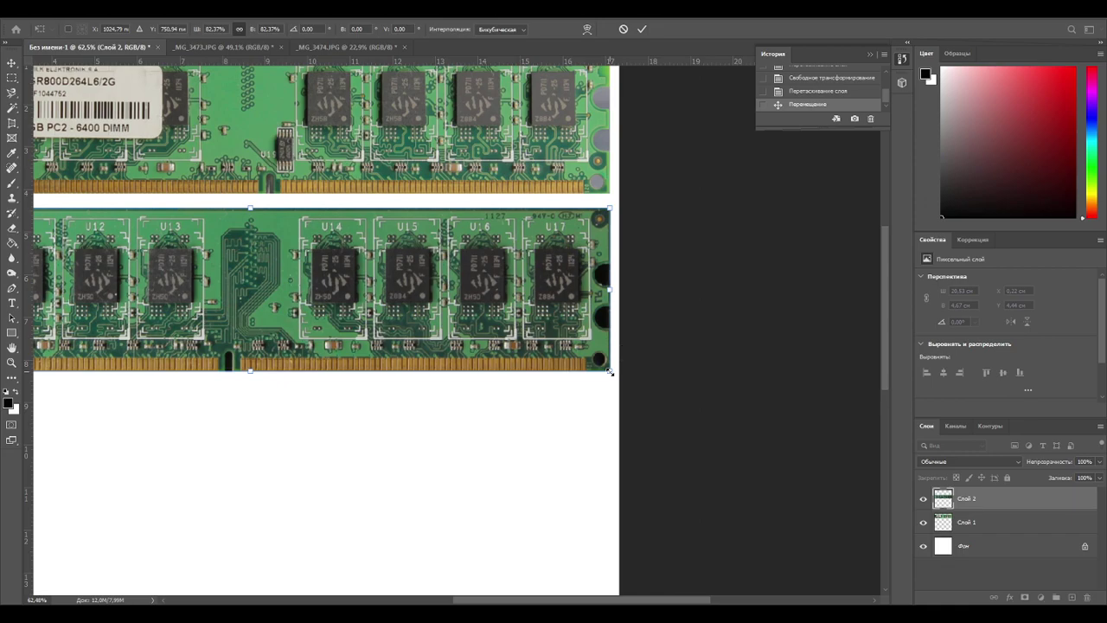
{"action": "scroll", "coordinate": [605, 370], "scroll_direction": "down", "scroll_amount": 1, "text": "alt"}
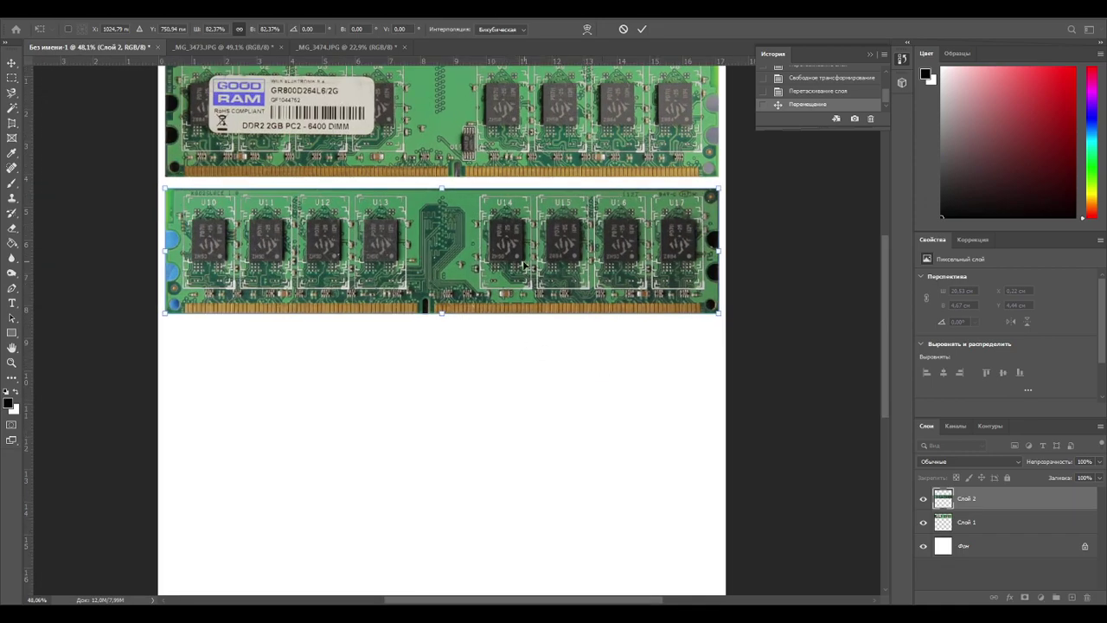
{"action": "key", "text": "Return"}
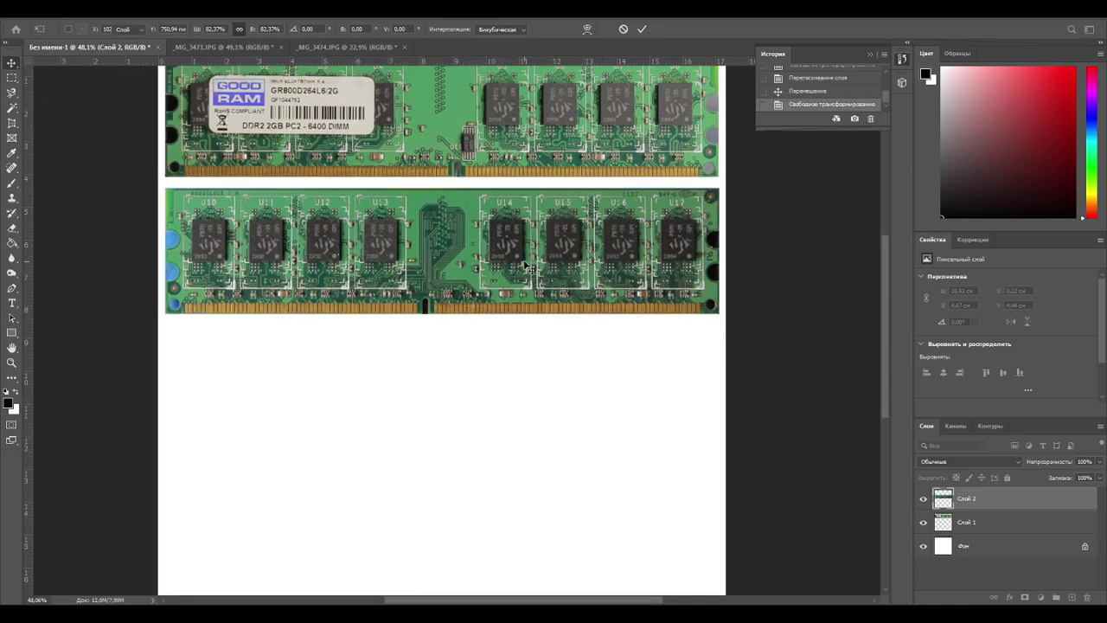
Swap the two boards, placing the U10–U17 side along the sheet's upper edge and the stickered side just beneath it.
{"action": "left_click_drag", "start_coordinate": [284, 277], "coordinate": [308, 319]}
{"action": "left_click_drag", "start_coordinate": [442, 158], "coordinate": [448, 442]}
{"action": "left_click_drag", "start_coordinate": [404, 287], "coordinate": [404, 146]}
{"action": "left_click_drag", "start_coordinate": [367, 372], "coordinate": [361, 251]}
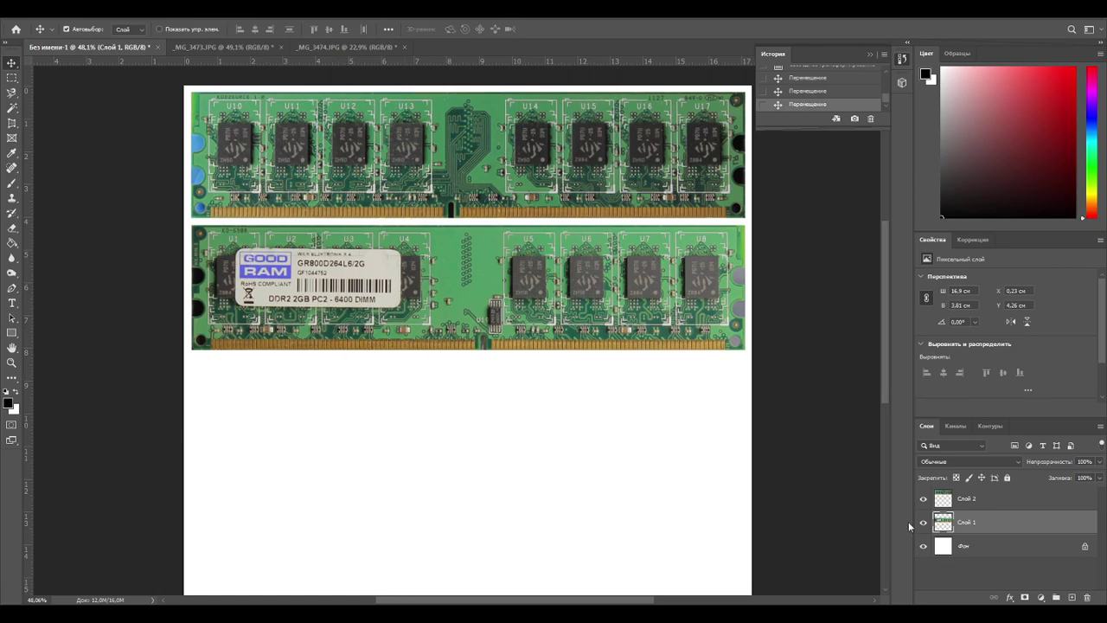
Fill the Фон background layer with the green sampled from the stickered board using the Paint Bucket.
{"action": "left_click", "coordinate": [957, 544]}
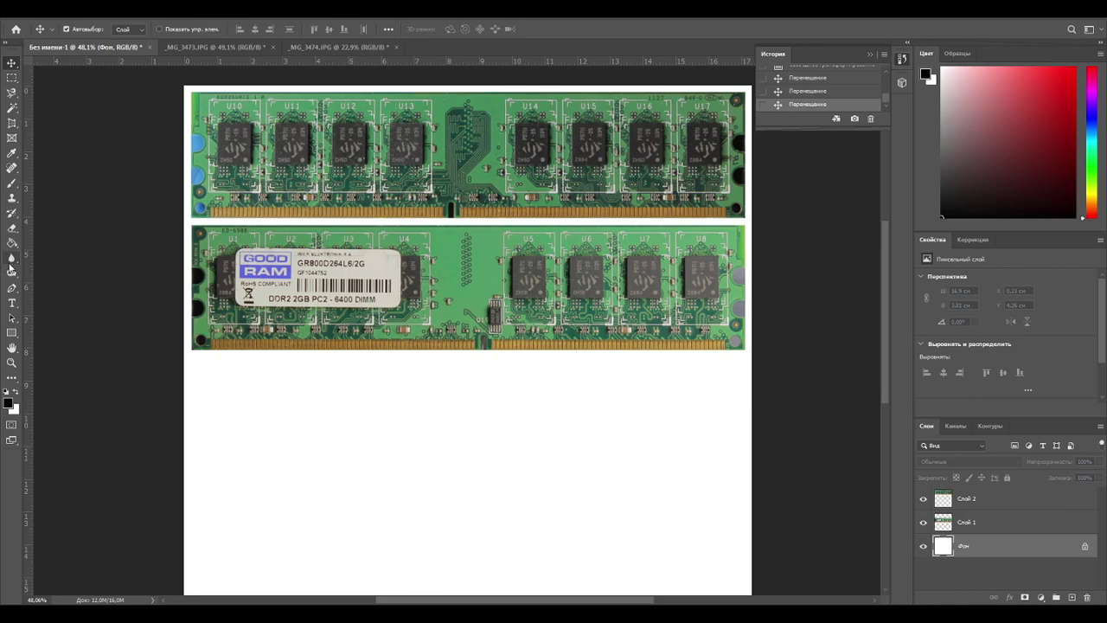
{"action": "left_click", "coordinate": [12, 243]}
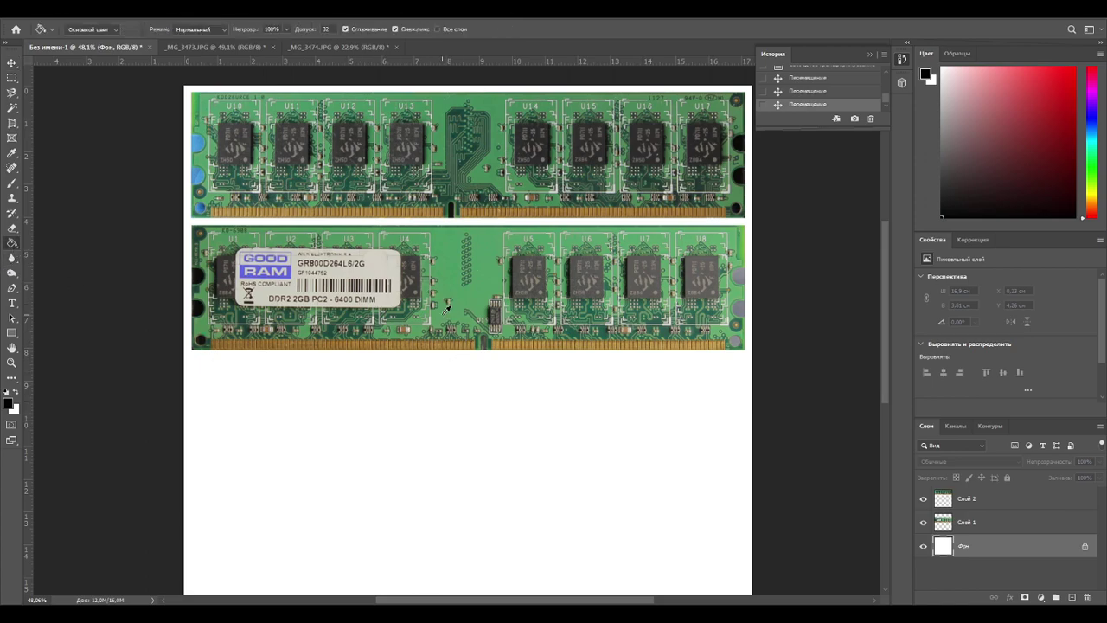
{"action": "left_click", "coordinate": [447, 309], "text": "alt"}
{"action": "left_click", "coordinate": [454, 410]}
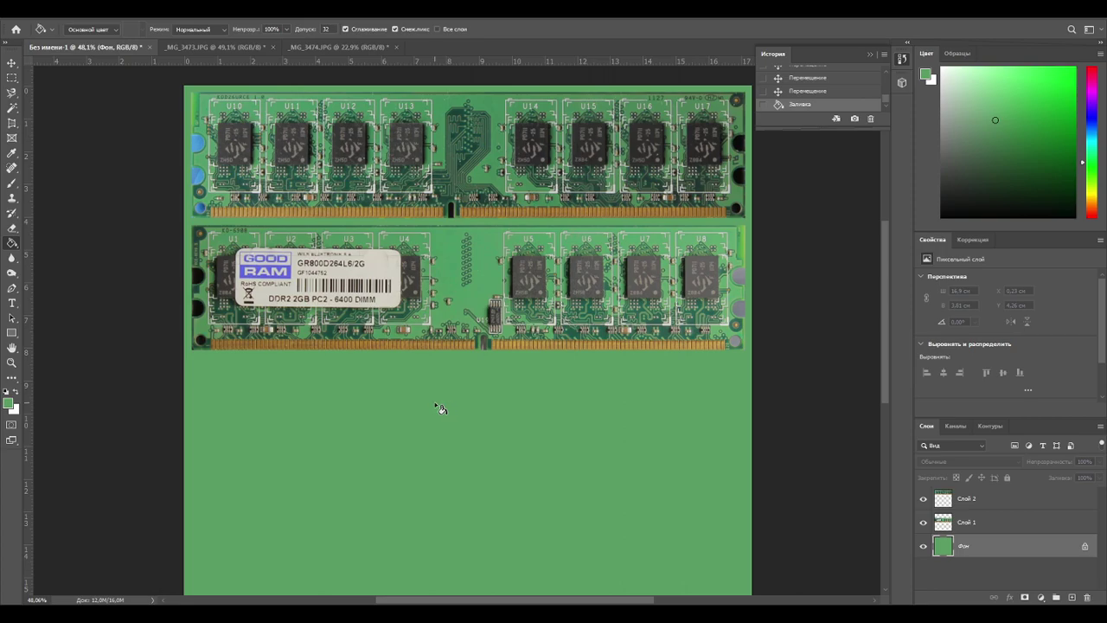
Add a layer mask to Слой 2, the layer holding the U10–U17 board.
{"action": "scroll", "coordinate": [198, 185], "scroll_direction": "up", "scroll_amount": 5, "text": "alt"}
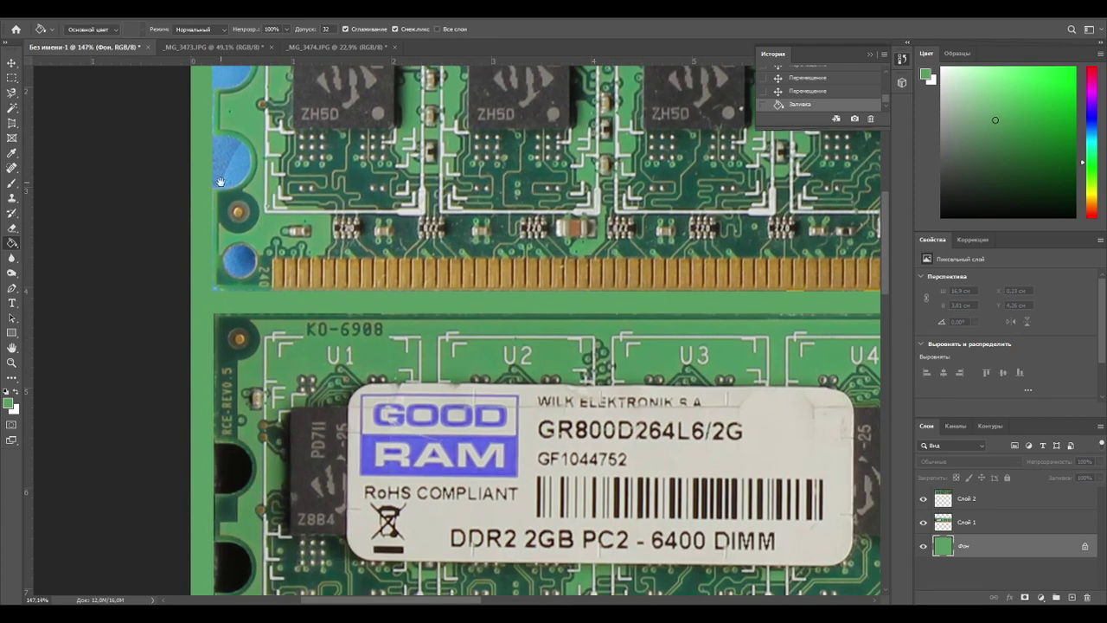
{"action": "left_click_drag", "start_coordinate": [302, 181], "coordinate": [336, 329]}
{"action": "left_click", "coordinate": [940, 500]}
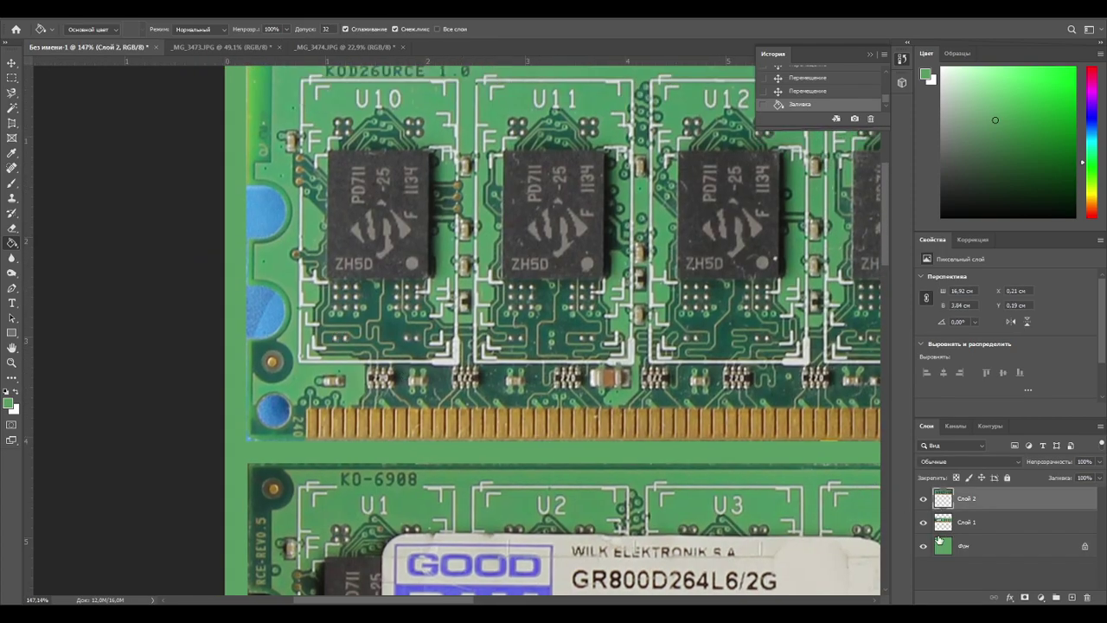
{"action": "left_click", "coordinate": [923, 499]}
{"action": "left_click", "coordinate": [923, 499]}
{"action": "left_click", "coordinate": [1024, 597]}
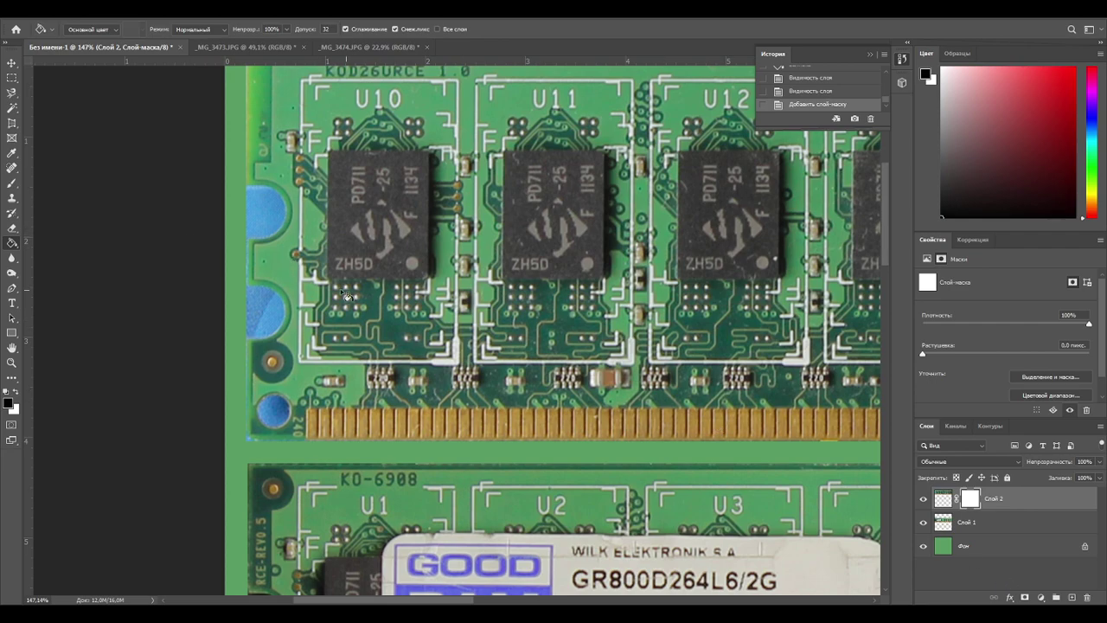
Paint black on the Слой 2 mask with a 61 px brush to hide the two blue edge notches beside U10.
{"action": "key", "text": "b"}
{"action": "right_click_drag", "start_coordinate": [297, 218], "coordinate": [264, 211], "text": "alt"}
{"action": "left_click", "coordinate": [258, 211]}
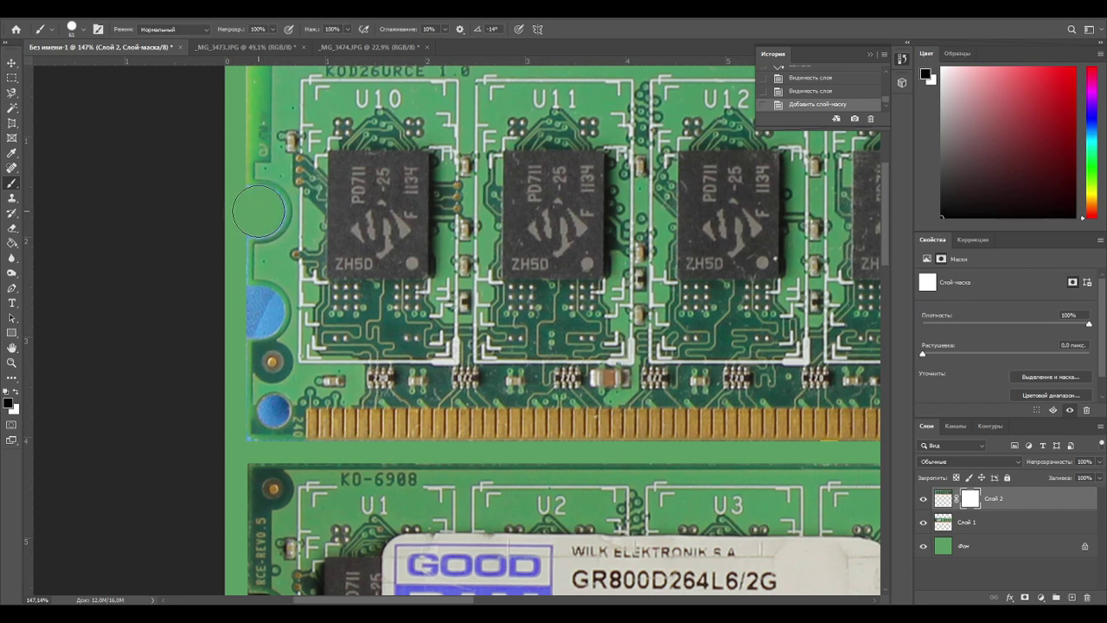
{"action": "left_click", "coordinate": [260, 211]}
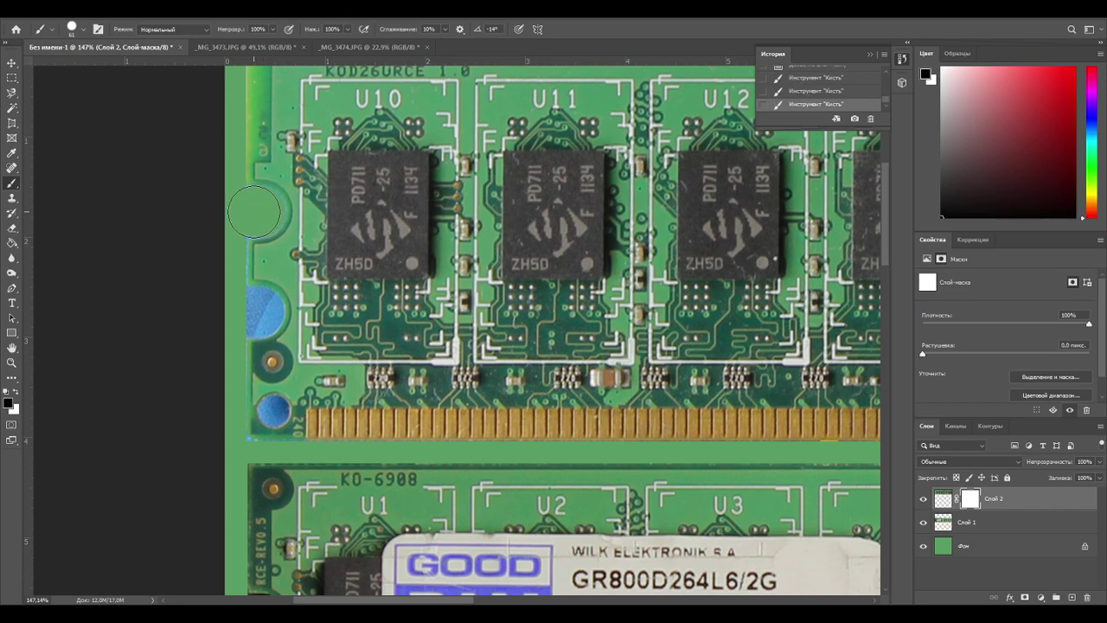
{"action": "left_click", "coordinate": [250, 211]}
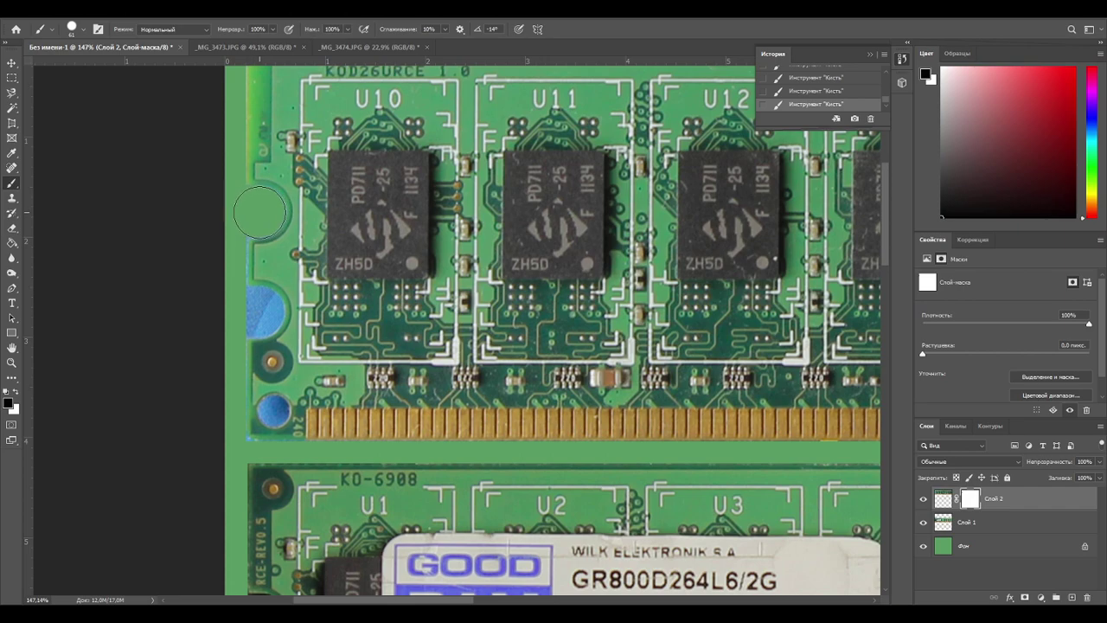
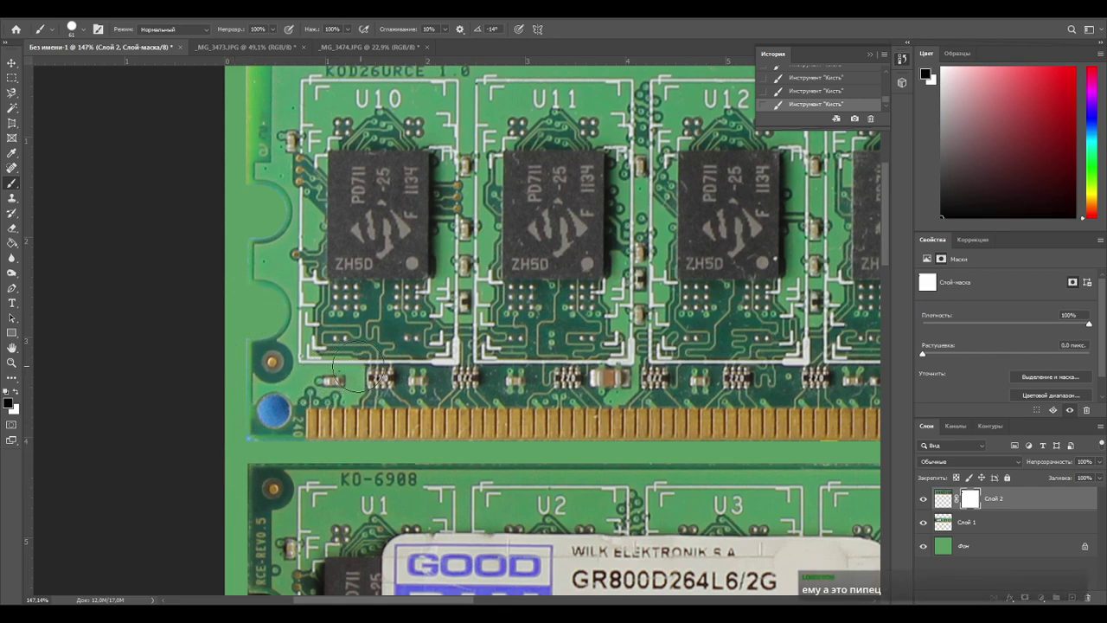
Mask out the blue round hole near contact 240 on the U10–U17 board with a 37 px brush.
{"action": "mouse_move", "coordinate": [384, 364]}
{"action": "right_mouse_down", "text": "alt"}
{"action": "mouse_move", "coordinate": [407, 364]}
{"action": "mouse_move", "coordinate": [379, 364]}
{"action": "right_mouse_up", "text": "alt"}
{"action": "left_click", "coordinate": [274, 409]}
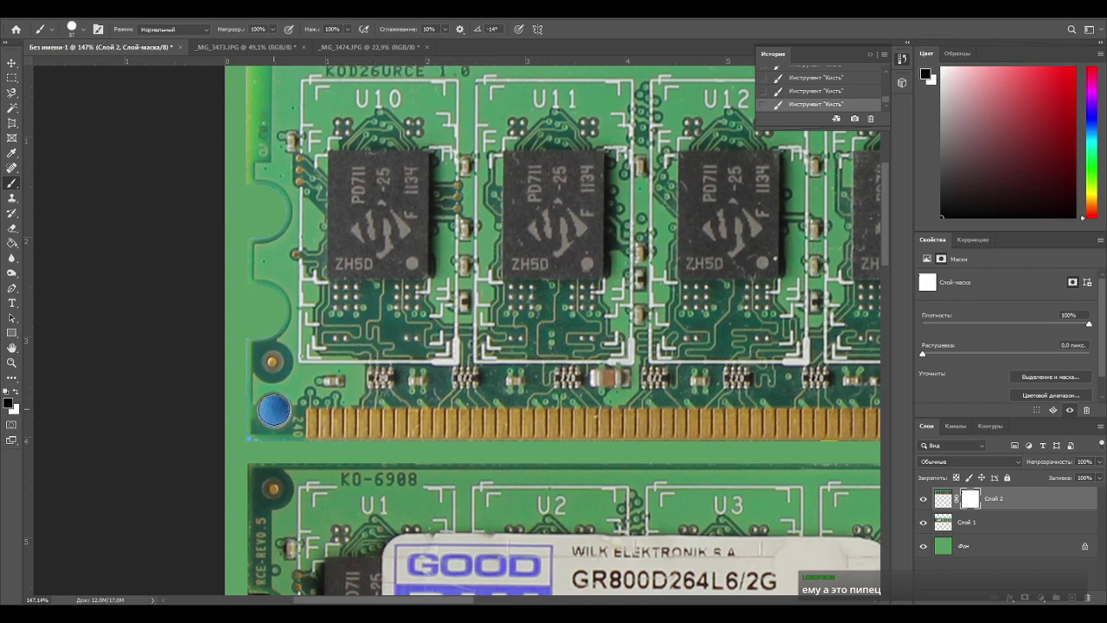
{"action": "left_click", "coordinate": [273, 411]}
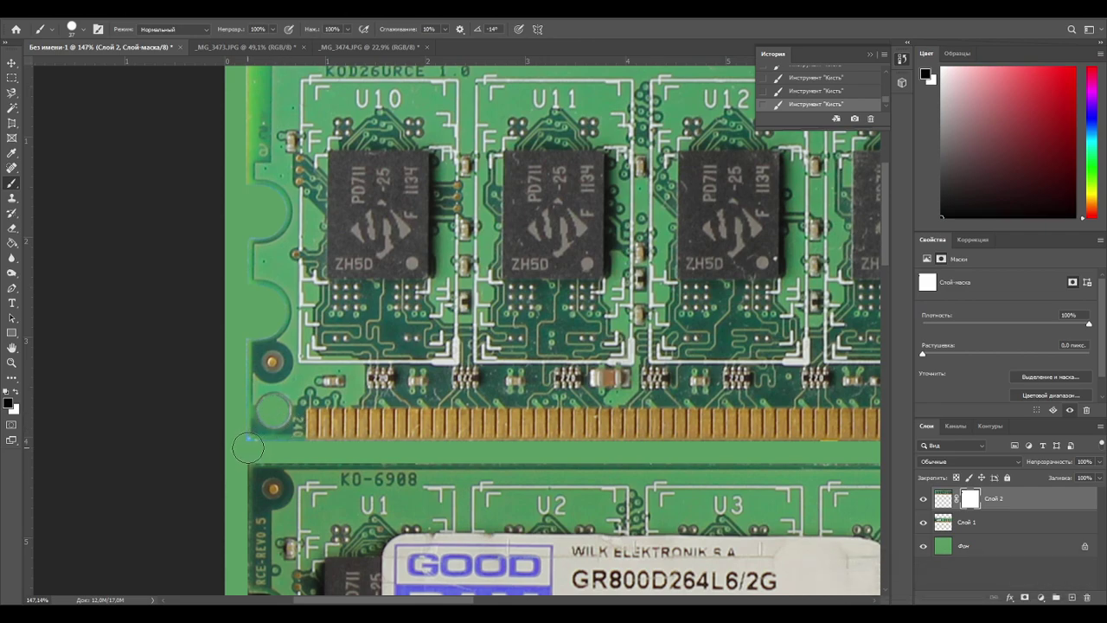
{"action": "right_click_drag", "start_coordinate": [255, 445], "coordinate": [244, 443], "text": "alt"}
{"action": "scroll", "coordinate": [439, 422], "scroll_direction": "up", "scroll_amount": 4, "text": "alt"}
{"action": "scroll", "coordinate": [439, 419], "scroll_direction": "down", "scroll_amount": 7, "text": "alt"}
{"action": "left_click_drag", "start_coordinate": [460, 317], "coordinate": [295, 316]}
{"action": "scroll", "coordinate": [294, 315], "scroll_direction": "right", "scroll_amount": 6}
{"action": "scroll", "coordinate": [259, 381], "scroll_direction": "up", "scroll_amount": 5, "text": "alt"}
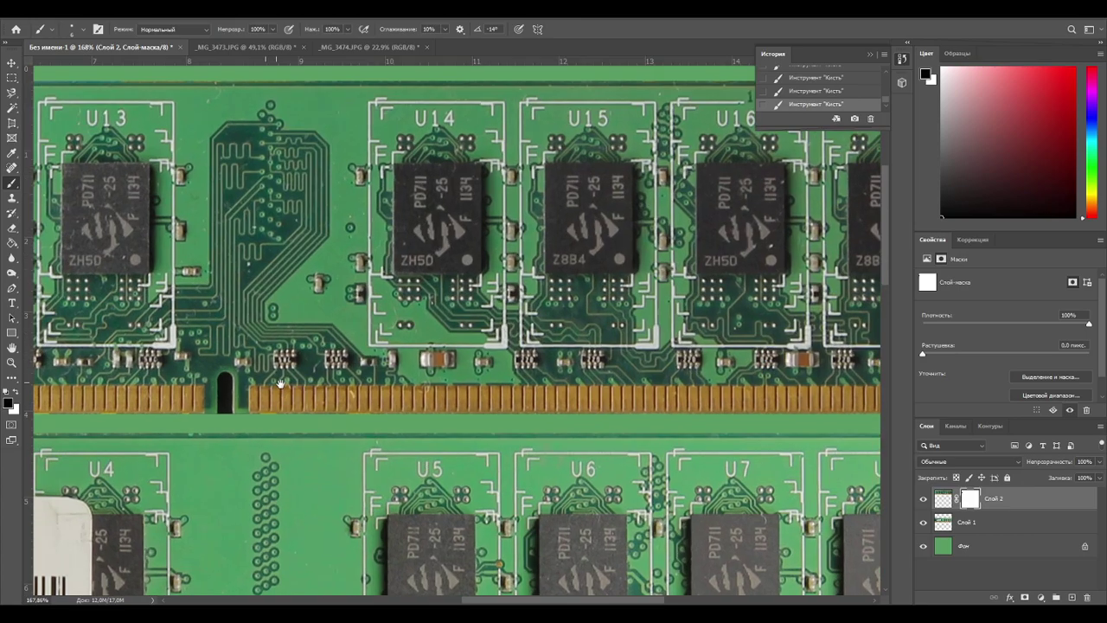
{"action": "right_click_drag", "start_coordinate": [200, 386], "coordinate": [198, 371], "text": "alt"}
{"action": "scroll", "coordinate": [212, 387], "scroll_direction": "up", "scroll_amount": 4, "text": "alt"}
{"action": "scroll", "coordinate": [216, 391], "scroll_direction": "down", "scroll_amount": 4, "text": "alt"}
{"action": "scroll", "coordinate": [258, 357], "scroll_direction": "down", "scroll_amount": 1, "text": "alt"}
Mask out the two black edge notches beside U17 on the Слой 2 mask with a 65 px brush.
{"action": "left_click_drag", "start_coordinate": [670, 301], "coordinate": [161, 363]}
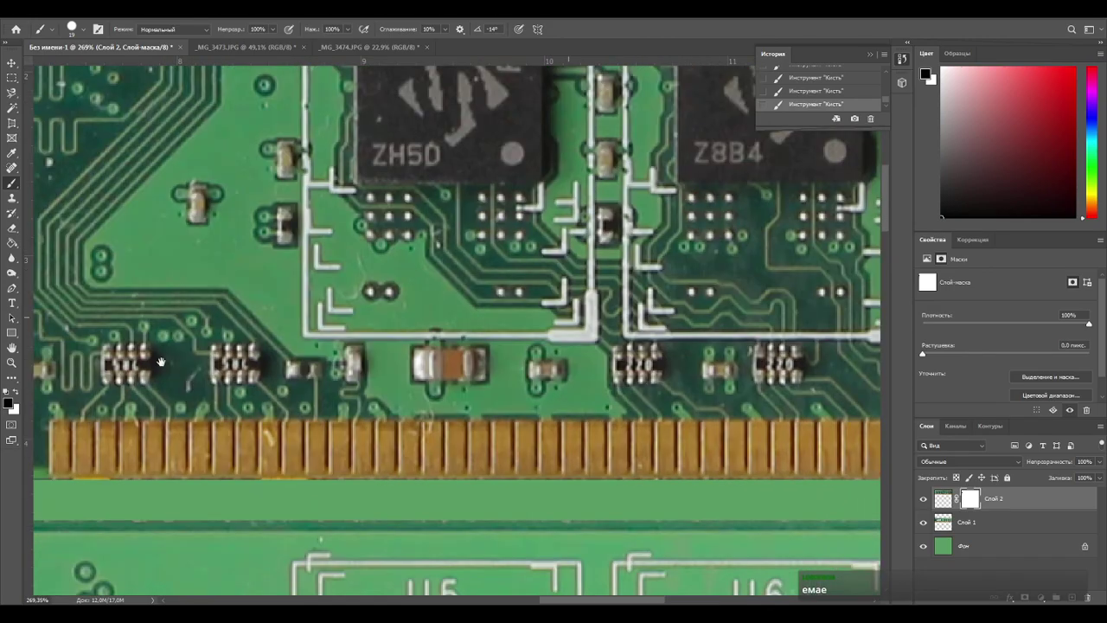
{"action": "left_click_drag", "start_coordinate": [633, 282], "coordinate": [178, 414]}
{"action": "scroll", "coordinate": [409, 381], "scroll_direction": "down", "scroll_amount": 5, "text": "alt"}
{"action": "left_click_drag", "start_coordinate": [751, 323], "coordinate": [652, 301]}
{"action": "scroll", "coordinate": [640, 281], "scroll_direction": "up", "scroll_amount": 3, "text": "alt"}
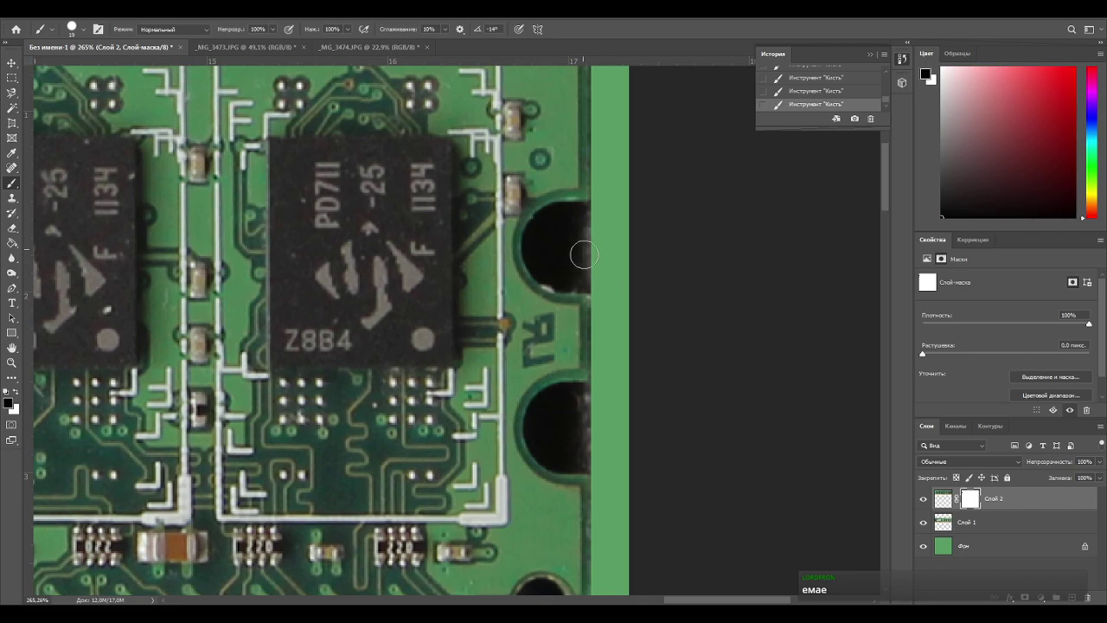
{"action": "right_click_drag", "start_coordinate": [579, 245], "coordinate": [610, 256], "text": "alt"}
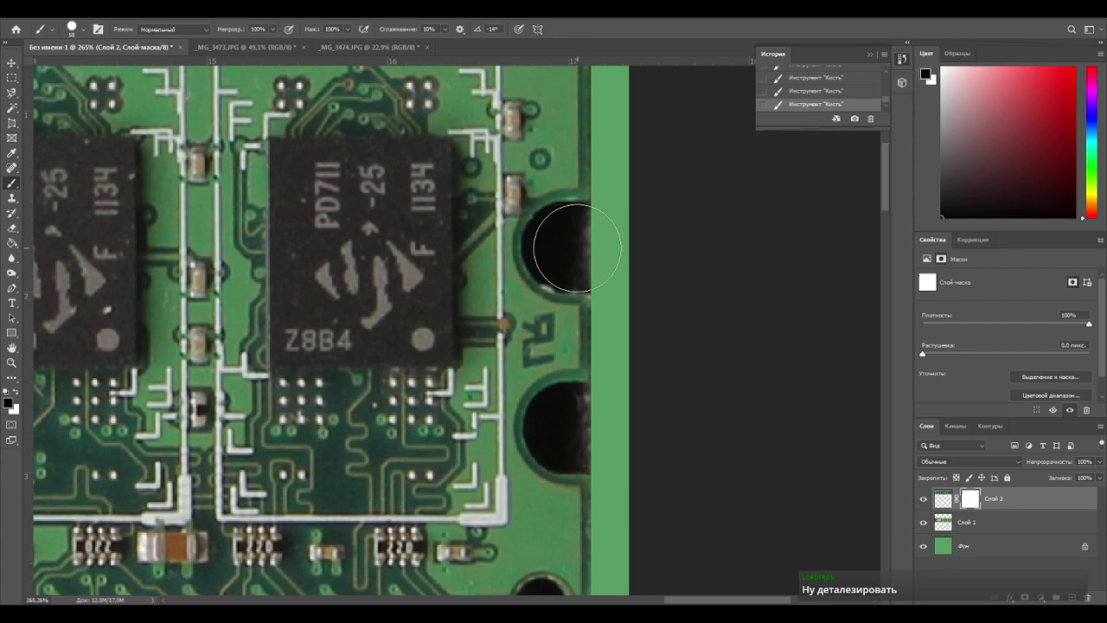
{"action": "right_click_drag", "start_coordinate": [565, 244], "coordinate": [562, 247], "text": "alt"}
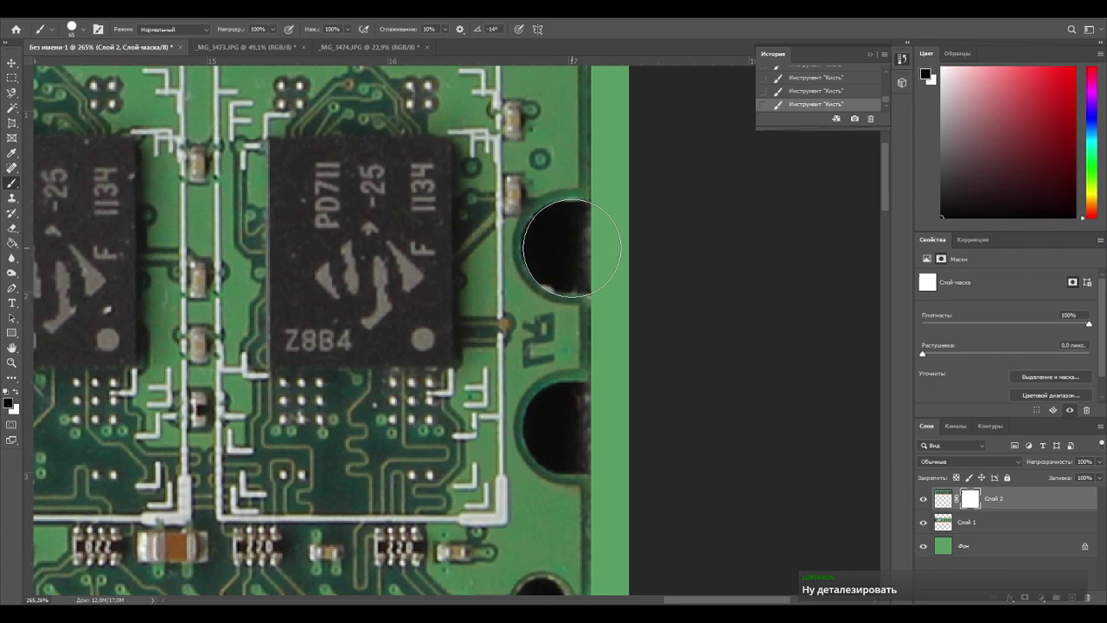
{"action": "left_click", "coordinate": [569, 248]}
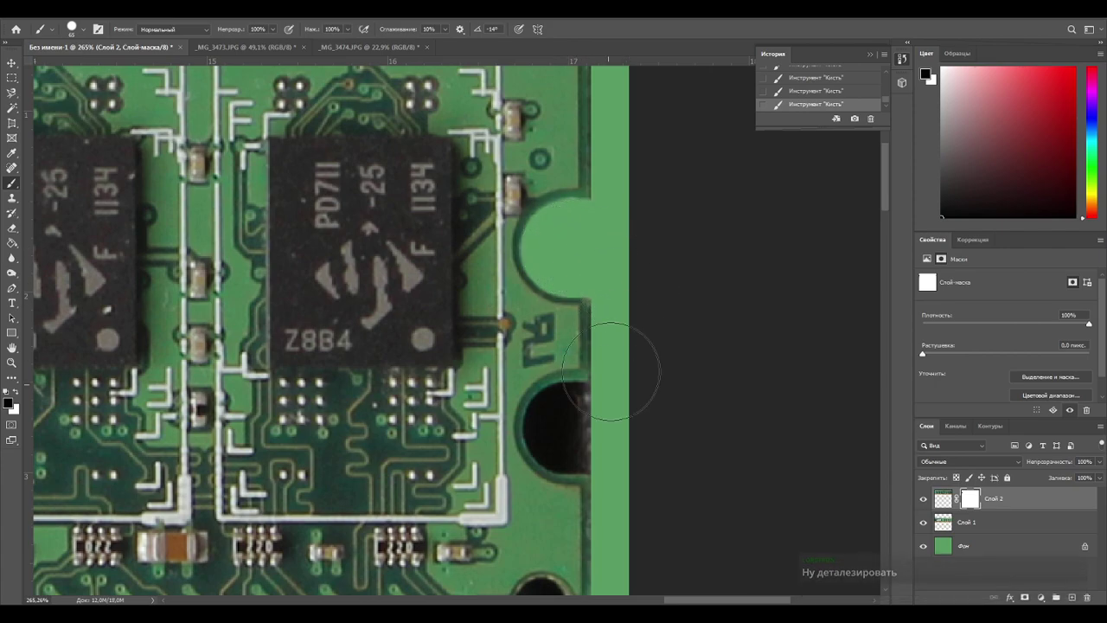
{"action": "left_click", "coordinate": [572, 425]}
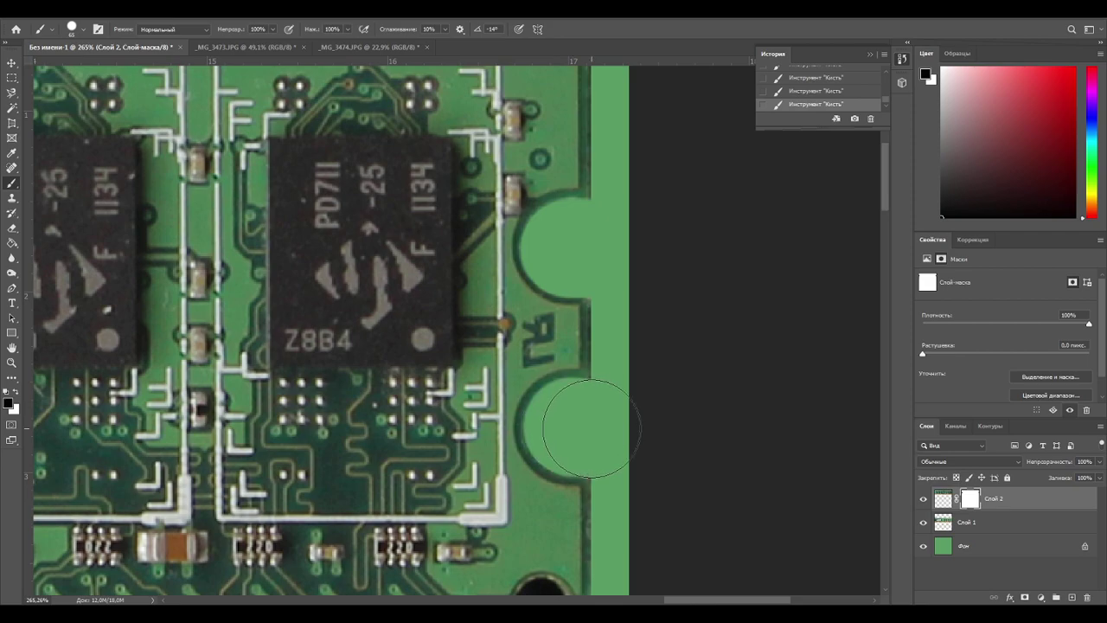
Mask out the black round hole near contact 121 on the U10–U17 board with a 36 px brush.
{"action": "scroll", "coordinate": [589, 427], "scroll_direction": "up", "scroll_amount": 4, "text": "alt"}
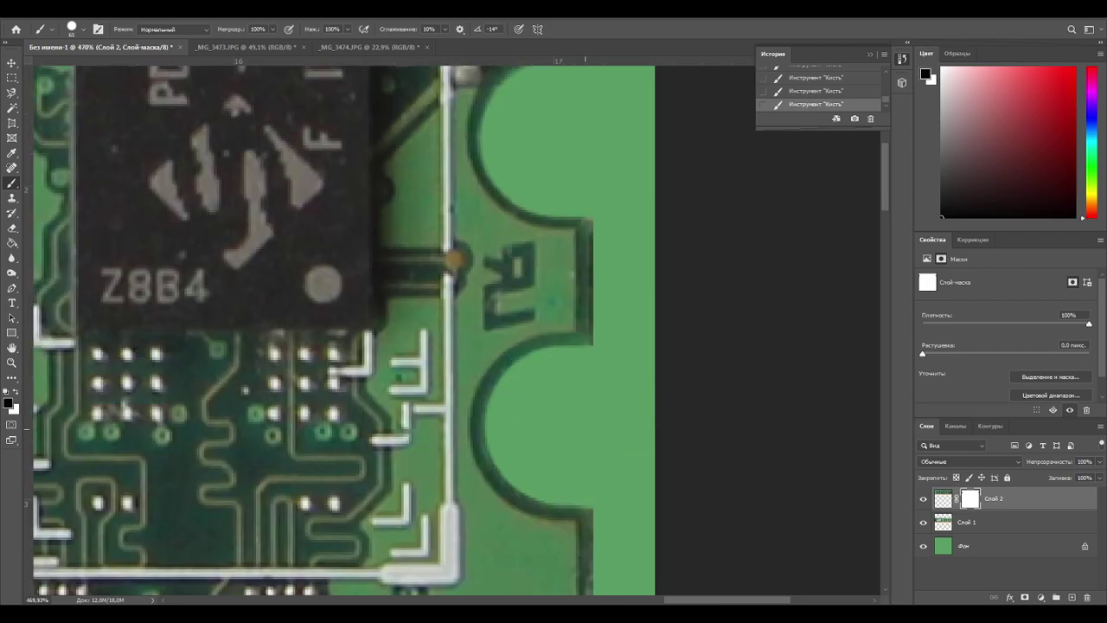
{"action": "scroll", "coordinate": [536, 437], "scroll_direction": "down", "scroll_amount": 7, "text": "alt"}
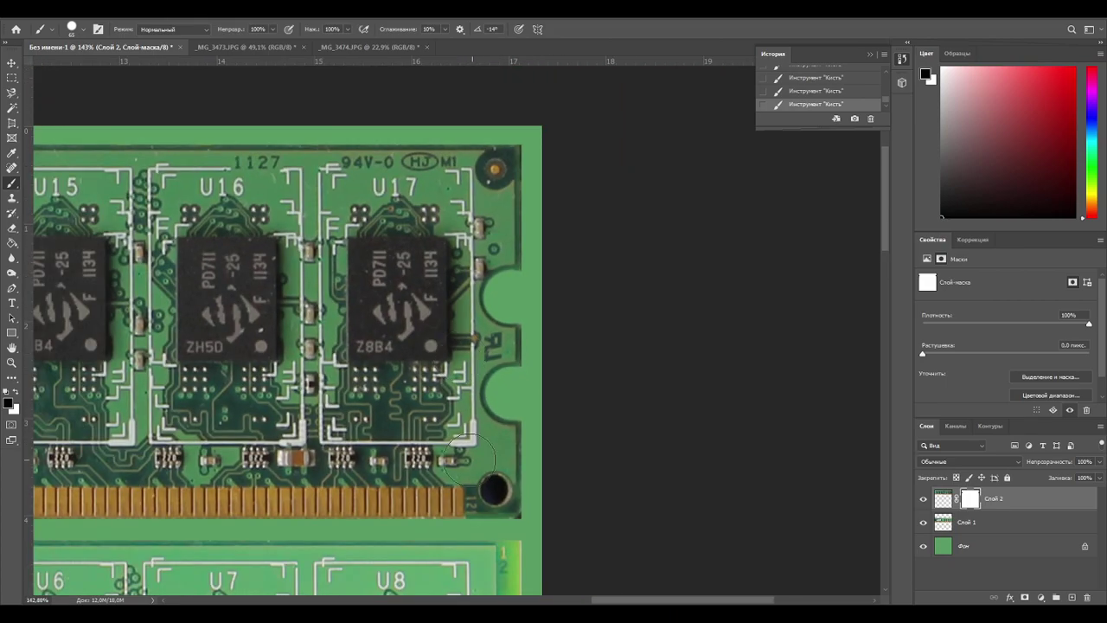
{"action": "scroll", "coordinate": [467, 457], "scroll_direction": "up", "scroll_amount": 3, "text": "alt"}
{"action": "right_click_drag", "start_coordinate": [499, 497], "coordinate": [490, 480], "text": "alt"}
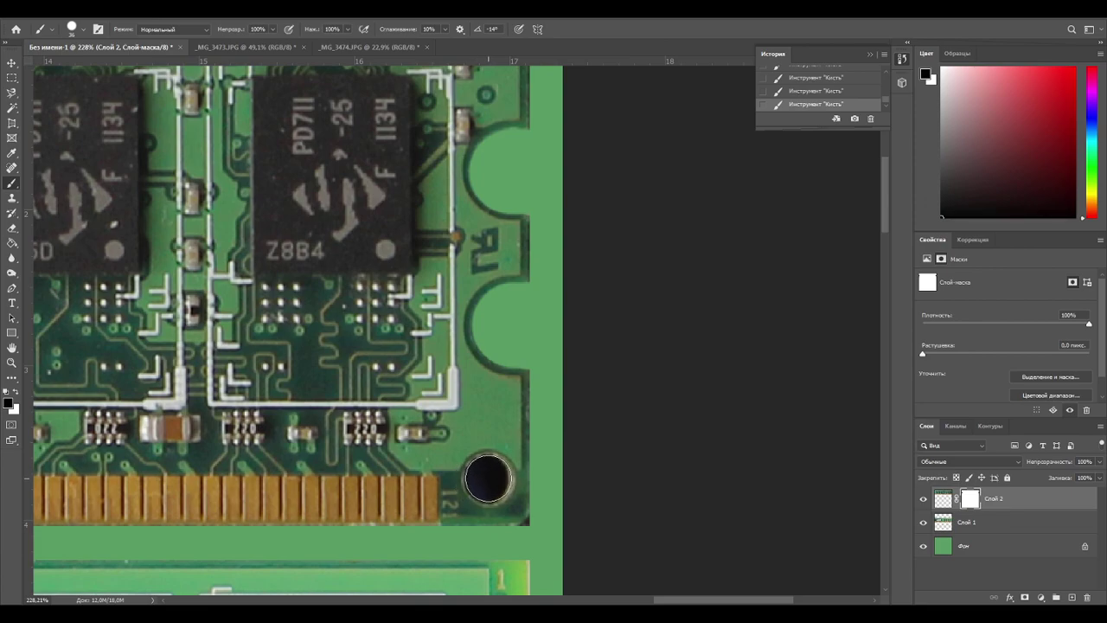
{"action": "left_click", "coordinate": [488, 479]}
{"action": "scroll", "coordinate": [487, 478], "scroll_direction": "up", "scroll_amount": 3, "text": "alt"}
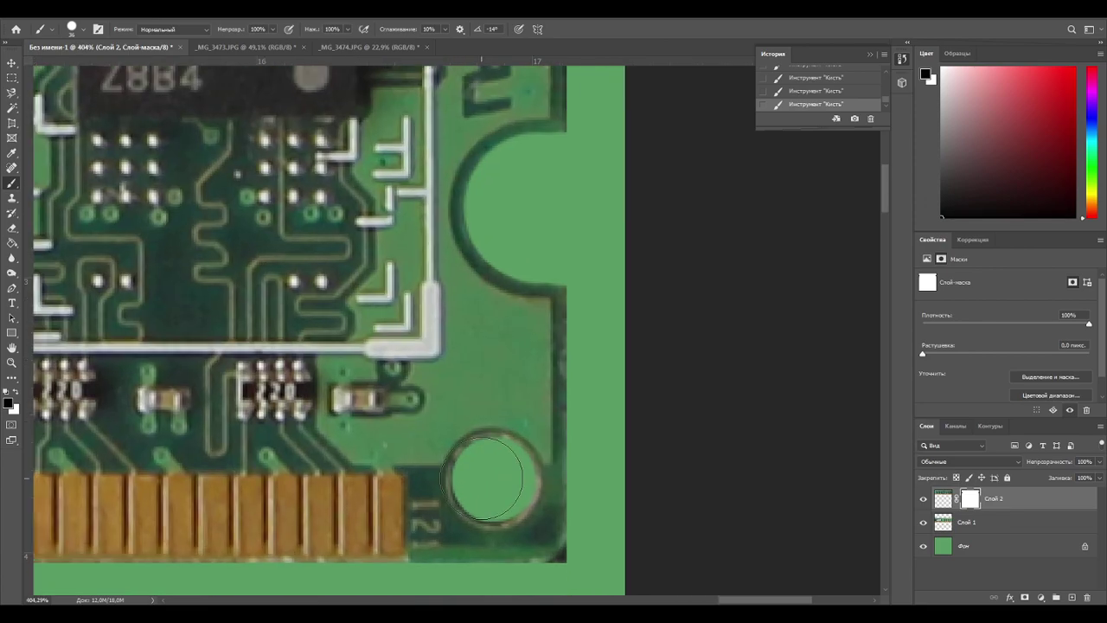
Set the brush to 58 px for the stickered board's edge notches and add a layer mask to Слой 1.
{"action": "scroll", "coordinate": [487, 478], "scroll_direction": "down", "scroll_amount": 9, "text": "alt"}
{"action": "left_click_drag", "start_coordinate": [262, 397], "coordinate": [545, 206]}
{"action": "left_click_drag", "start_coordinate": [481, 281], "coordinate": [647, 249]}
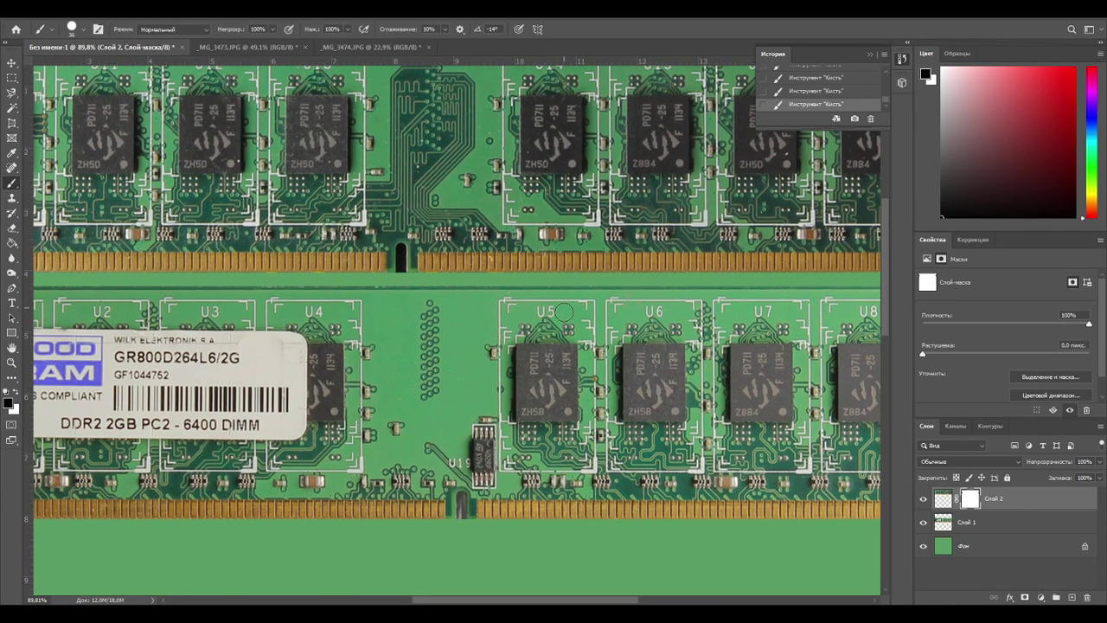
{"action": "left_click_drag", "start_coordinate": [355, 320], "coordinate": [526, 216]}
{"action": "left_click_drag", "start_coordinate": [289, 256], "coordinate": [650, 271]}
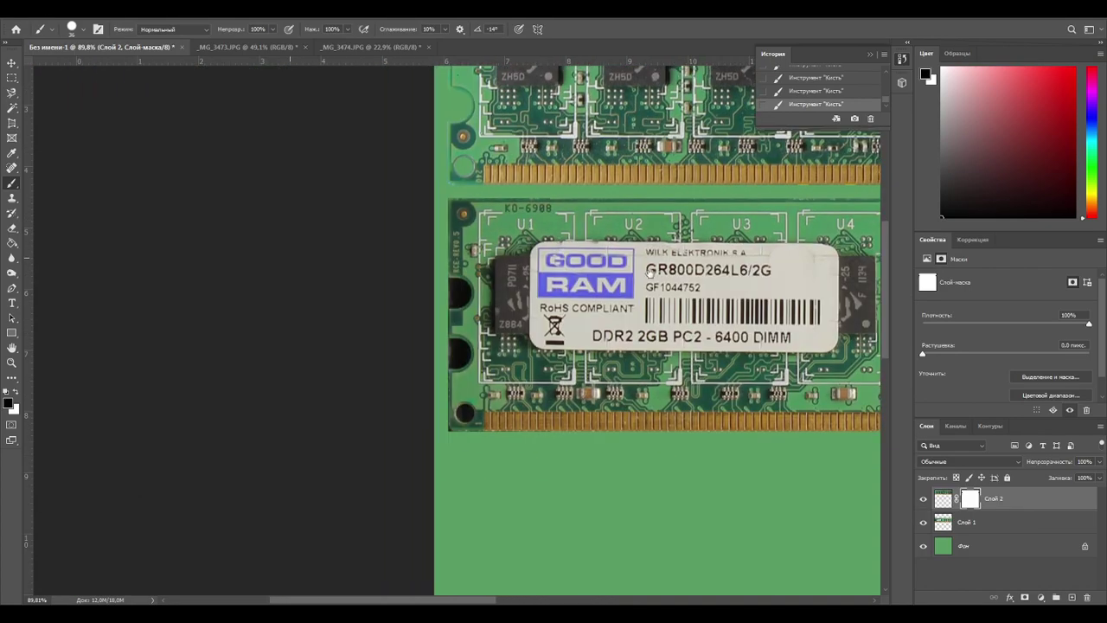
{"action": "scroll", "coordinate": [531, 305], "scroll_direction": "up", "scroll_amount": 5, "text": "alt"}
{"action": "right_click_drag", "start_coordinate": [363, 279], "coordinate": [374, 284], "text": "alt"}
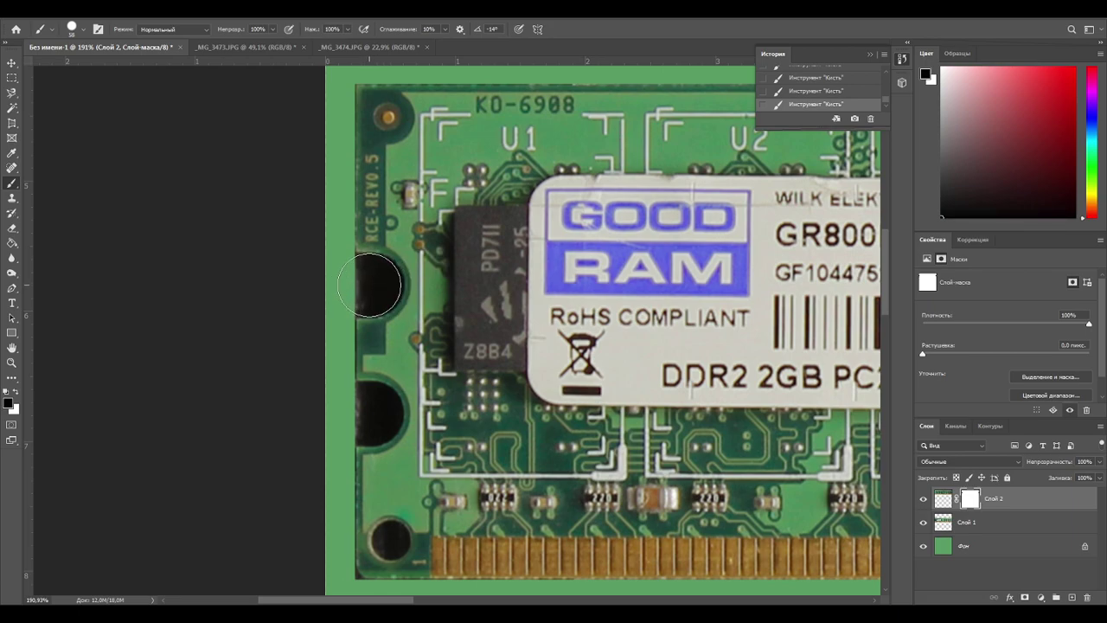
{"action": "left_click", "coordinate": [943, 524]}
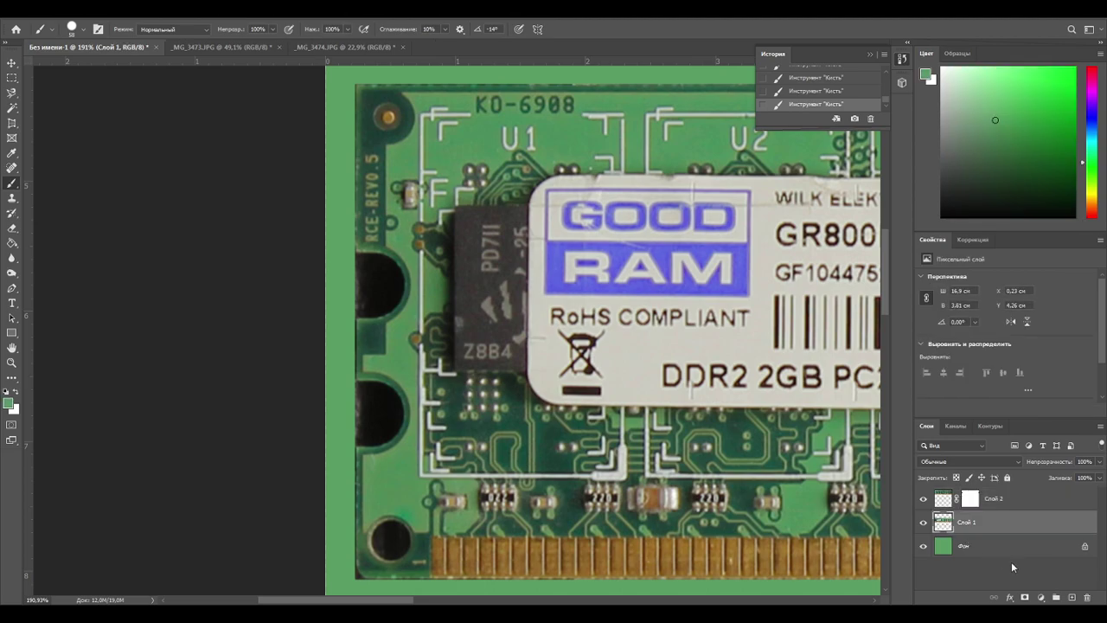
{"action": "left_click", "coordinate": [1025, 597]}
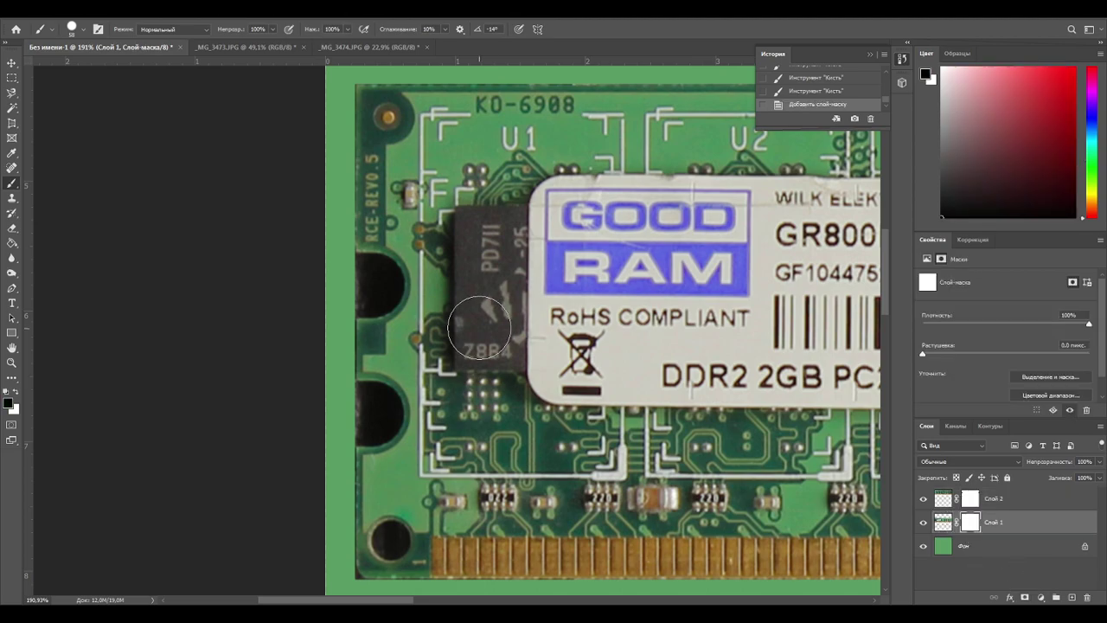
Mask out the two black edge notches beside U1 on the stickered board, undoing the surplus last dab.
{"action": "left_click", "coordinate": [373, 287]}
{"action": "left_click", "coordinate": [374, 286]}
{"action": "left_click", "coordinate": [365, 285]}
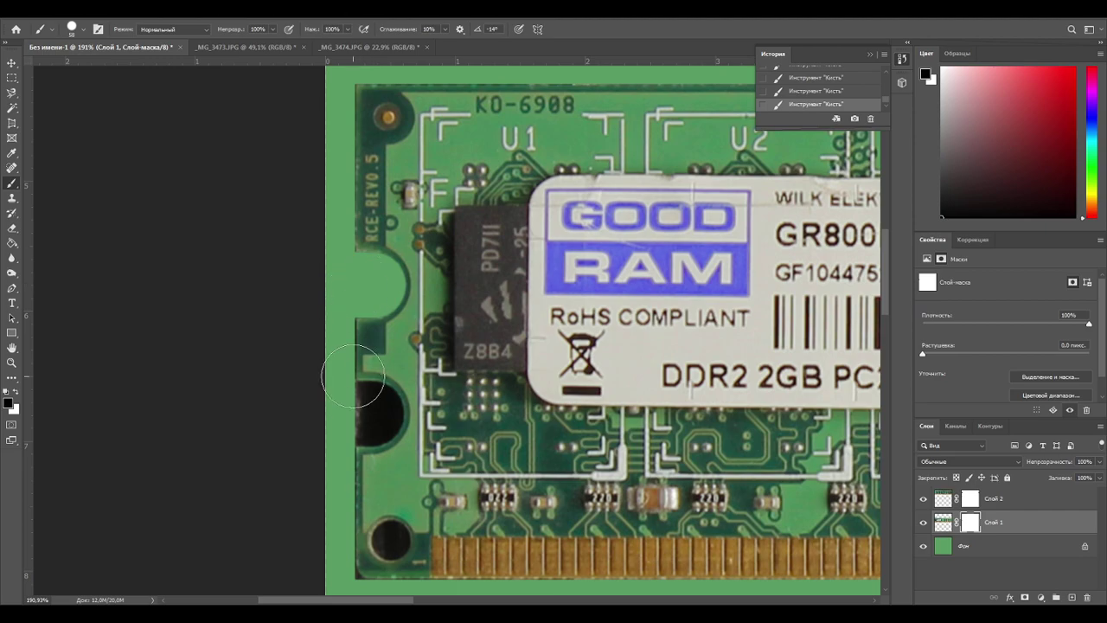
{"action": "left_click", "coordinate": [371, 411]}
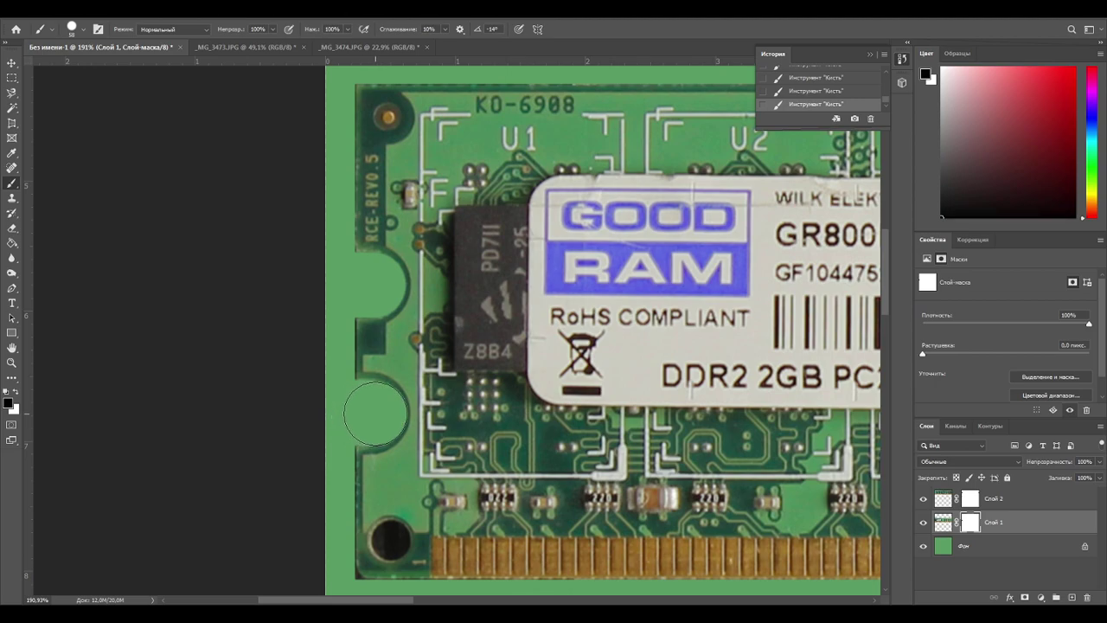
{"action": "key", "text": "ctrl+z"}
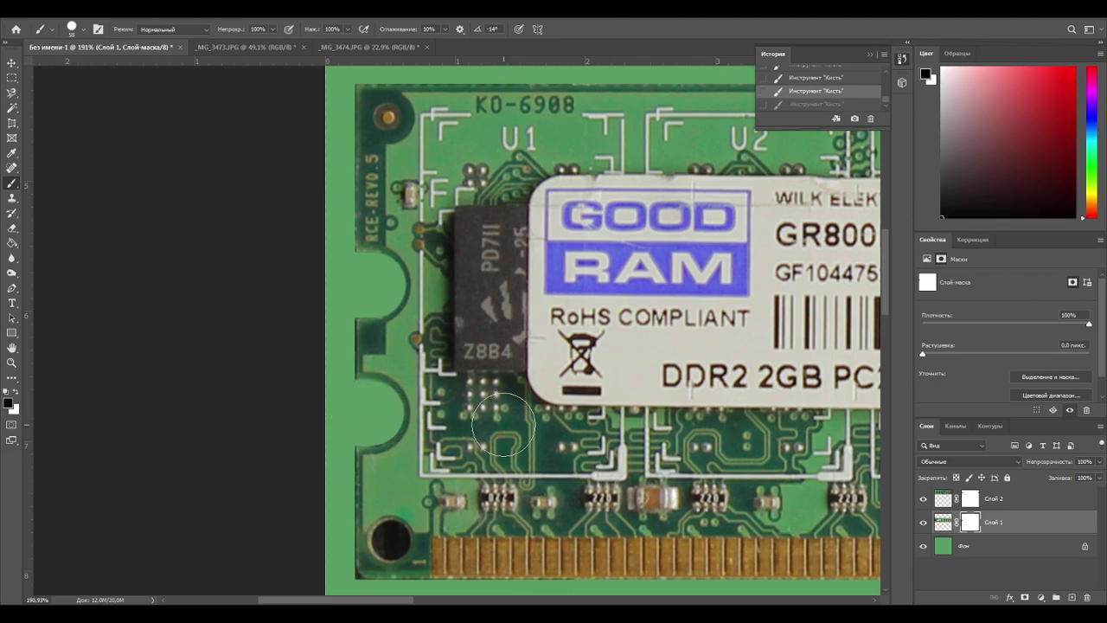
Mask out the black round hole near contact 1 on the stickered board with a 33 px brush.
{"action": "scroll", "coordinate": [331, 352], "scroll_direction": "down", "scroll_amount": 5}
{"action": "scroll", "coordinate": [332, 352], "scroll_direction": "right", "scroll_amount": 2}
{"action": "mouse_move", "coordinate": [332, 352]}
{"action": "right_mouse_down", "text": "alt"}
{"action": "mouse_move", "coordinate": [319, 352]}
{"action": "mouse_move", "coordinate": [331, 350]}
{"action": "mouse_move", "coordinate": [322, 339]}
{"action": "mouse_move", "coordinate": [335, 353]}
{"action": "right_mouse_up", "text": "alt"}
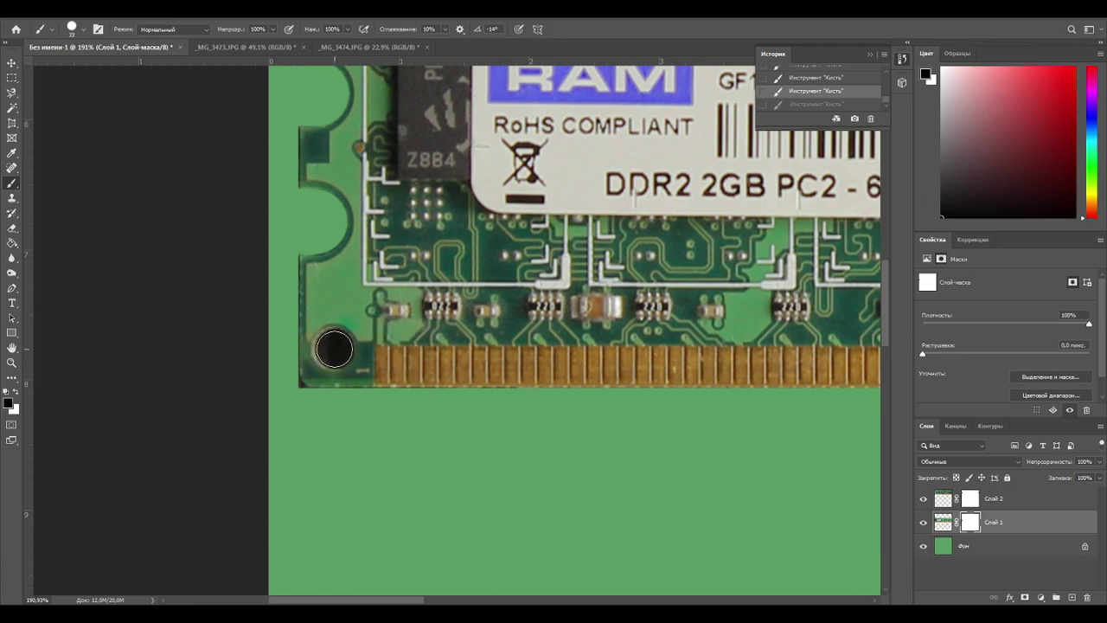
{"action": "left_click", "coordinate": [334, 350]}
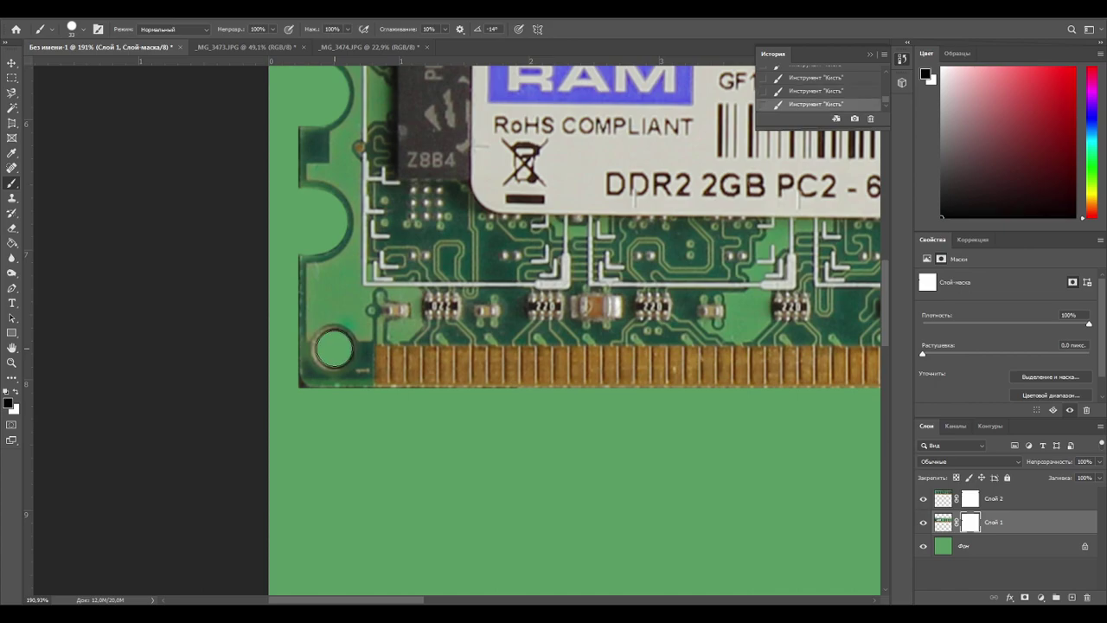
Mask out the grey round hole near contact 120 at the other end of the stickered board.
{"action": "left_click_drag", "start_coordinate": [711, 313], "coordinate": [263, 325]}
{"action": "left_click_drag", "start_coordinate": [761, 311], "coordinate": [235, 316]}
{"action": "left_click_drag", "start_coordinate": [675, 343], "coordinate": [417, 332]}
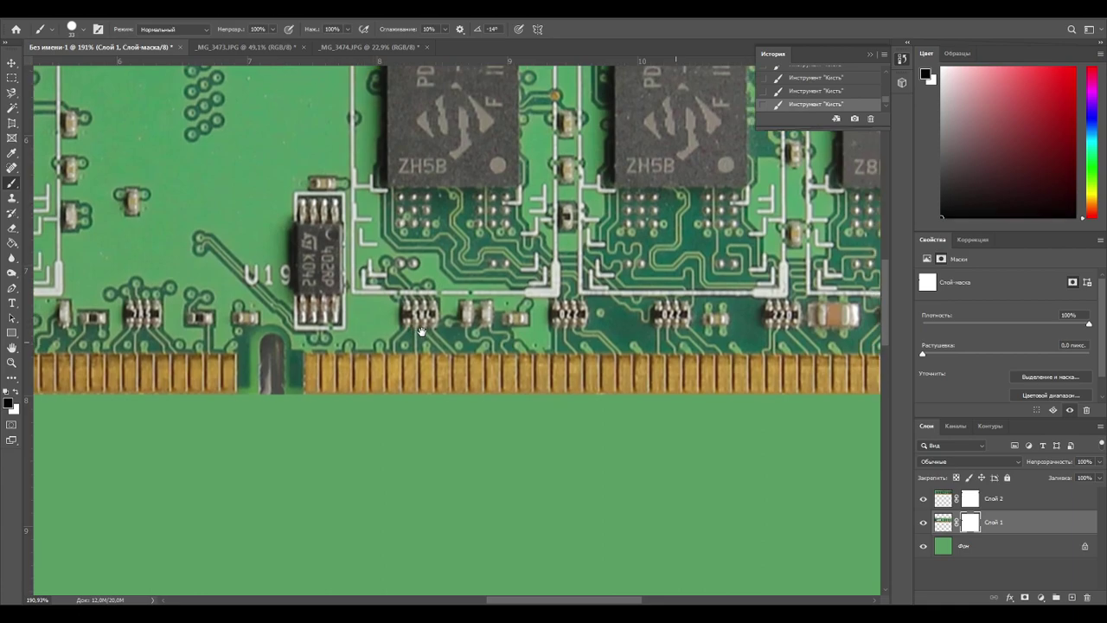
{"action": "left_click_drag", "start_coordinate": [822, 320], "coordinate": [111, 278]}
{"action": "left_click_drag", "start_coordinate": [579, 273], "coordinate": [273, 297]}
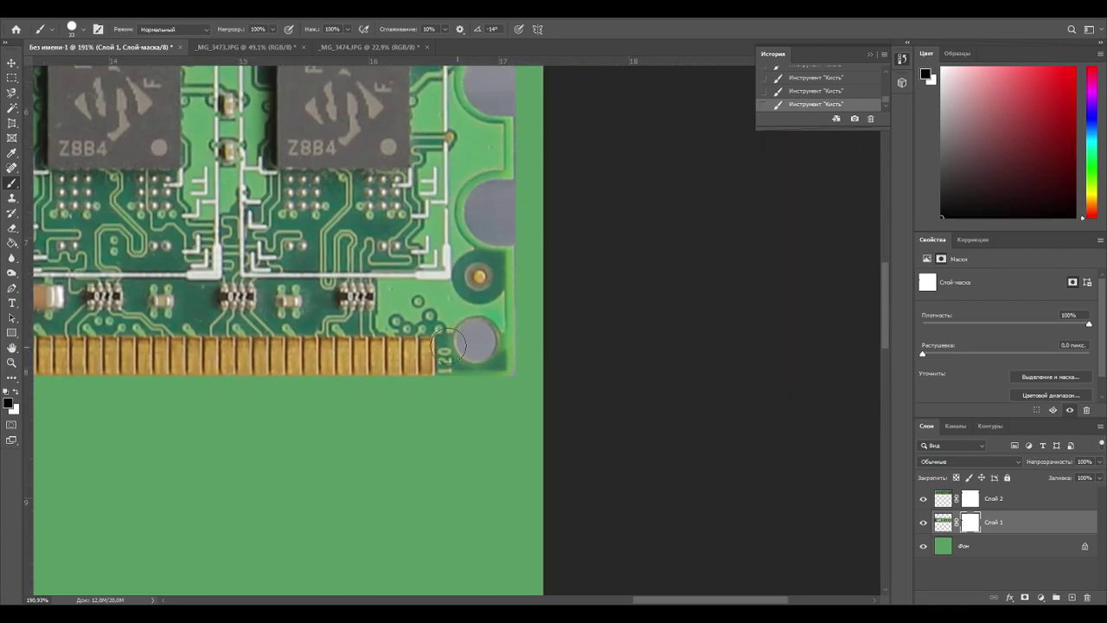
{"action": "right_click_drag", "start_coordinate": [476, 340], "coordinate": [477, 340], "text": "alt"}
Mask out the two grey edge notches beside U8 on the stickered board with a 57 px brush.
{"action": "right_click_drag", "start_coordinate": [493, 224], "coordinate": [502, 225], "text": "alt"}
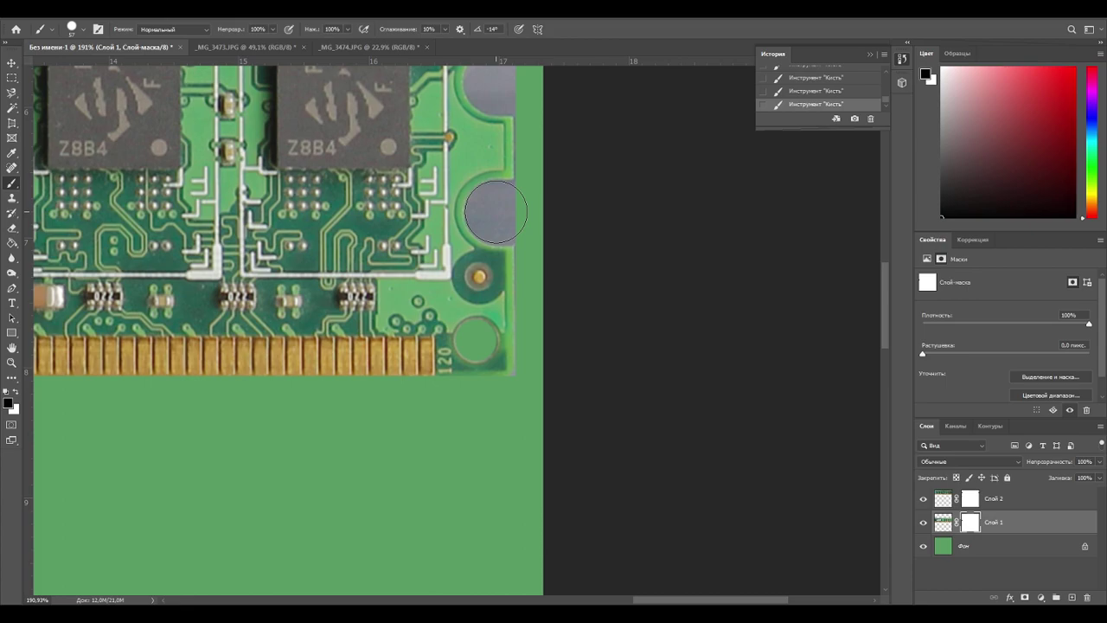
{"action": "left_click", "coordinate": [494, 212]}
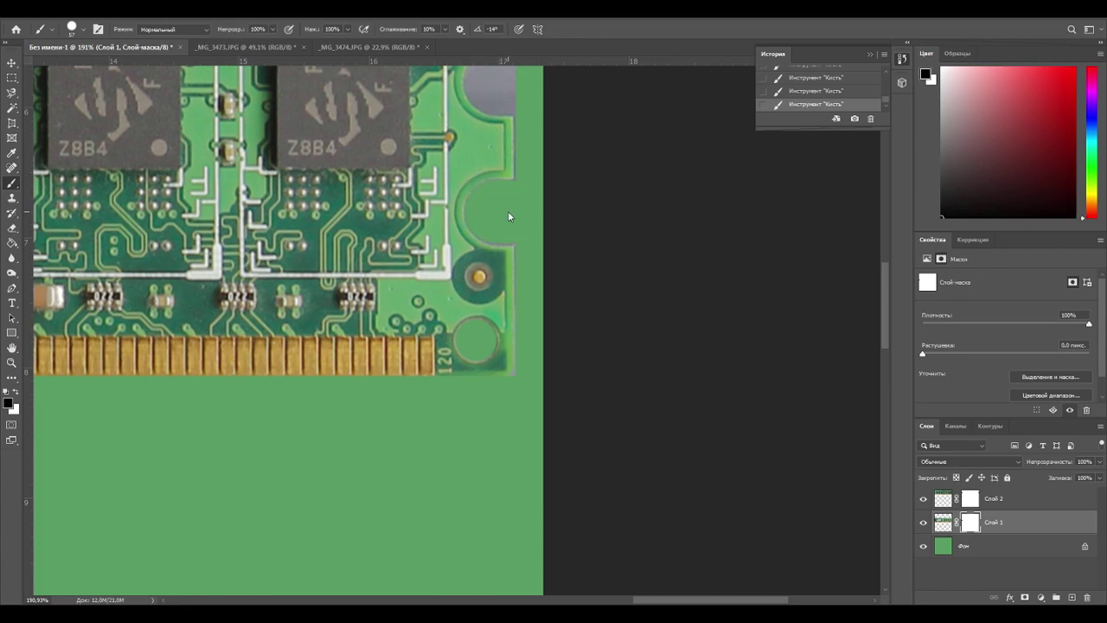
{"action": "left_click", "coordinate": [497, 214]}
{"action": "left_click_drag", "start_coordinate": [514, 196], "coordinate": [437, 512]}
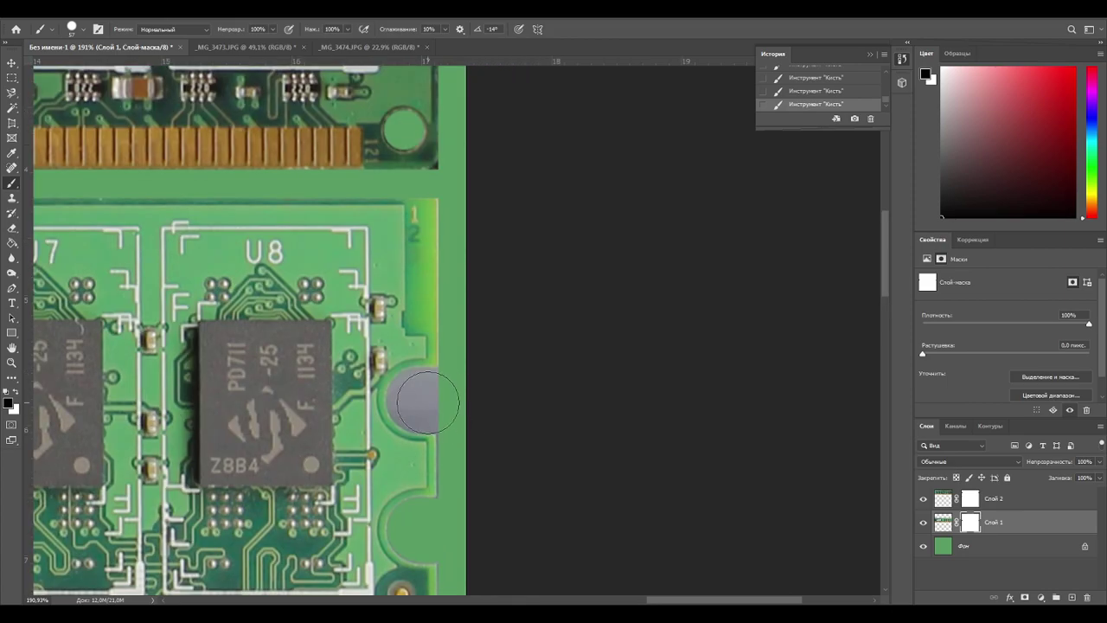
{"action": "left_click", "coordinate": [418, 400]}
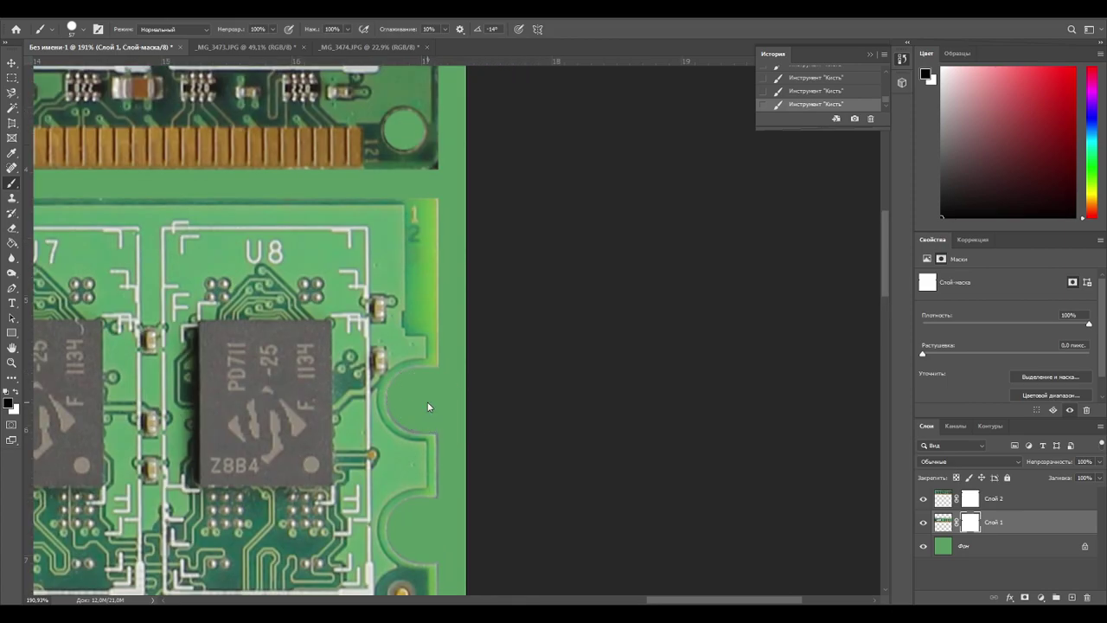
Mask out the grey key slot between the gold contacts on the stickered board with a 19 px brush.
{"action": "scroll", "coordinate": [418, 401], "scroll_direction": "up", "scroll_amount": 1, "text": "alt"}
{"action": "scroll", "coordinate": [418, 401], "scroll_direction": "down", "scroll_amount": 2, "text": "alt"}
{"action": "left_click_drag", "start_coordinate": [231, 393], "coordinate": [667, 338]}
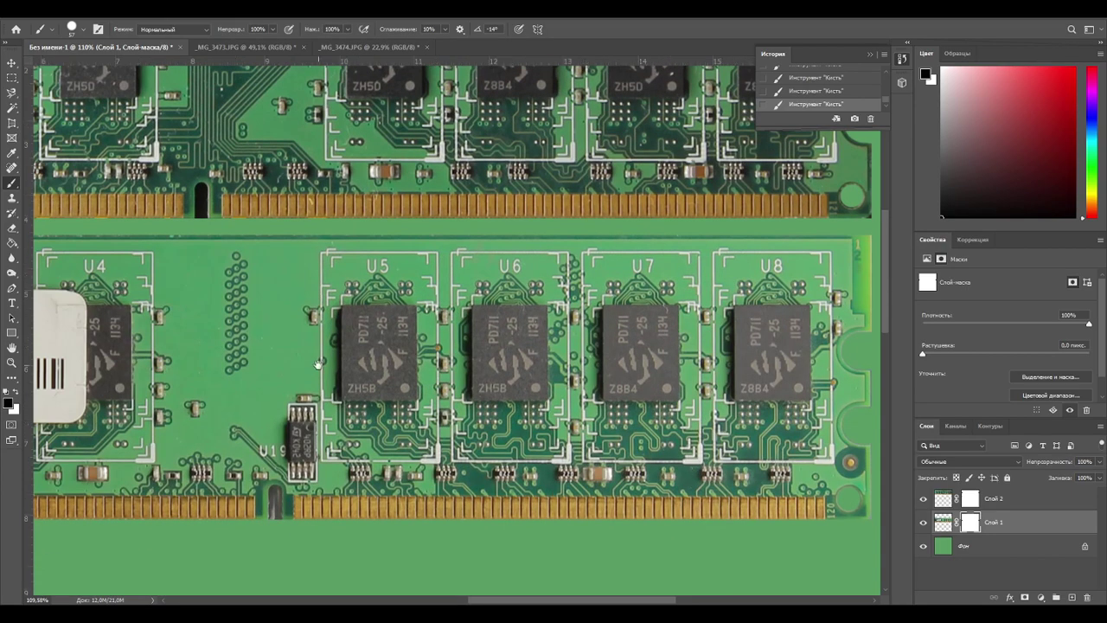
{"action": "left_click_drag", "start_coordinate": [316, 365], "coordinate": [653, 306]}
{"action": "scroll", "coordinate": [631, 332], "scroll_direction": "down", "scroll_amount": 2, "text": "alt"}
{"action": "left_click_drag", "start_coordinate": [612, 247], "coordinate": [383, 236]}
{"action": "scroll", "coordinate": [463, 415], "scroll_direction": "up", "scroll_amount": 3, "text": "alt"}
{"action": "scroll", "coordinate": [389, 370], "scroll_direction": "up", "scroll_amount": 3, "text": "alt"}
{"action": "mouse_move", "coordinate": [319, 354]}
{"action": "right_mouse_down", "text": "alt"}
{"action": "mouse_move", "coordinate": [294, 359]}
{"action": "mouse_move", "coordinate": [300, 334]}
{"action": "right_mouse_up", "text": "alt"}
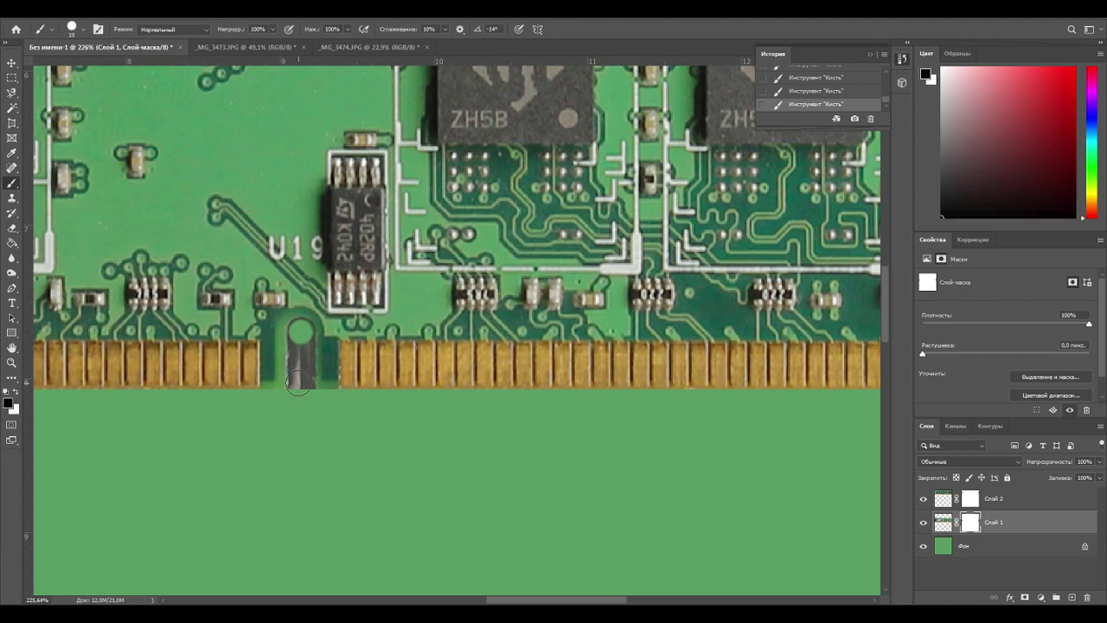
{"action": "left_click_drag", "start_coordinate": [301, 384], "coordinate": [301, 384]}
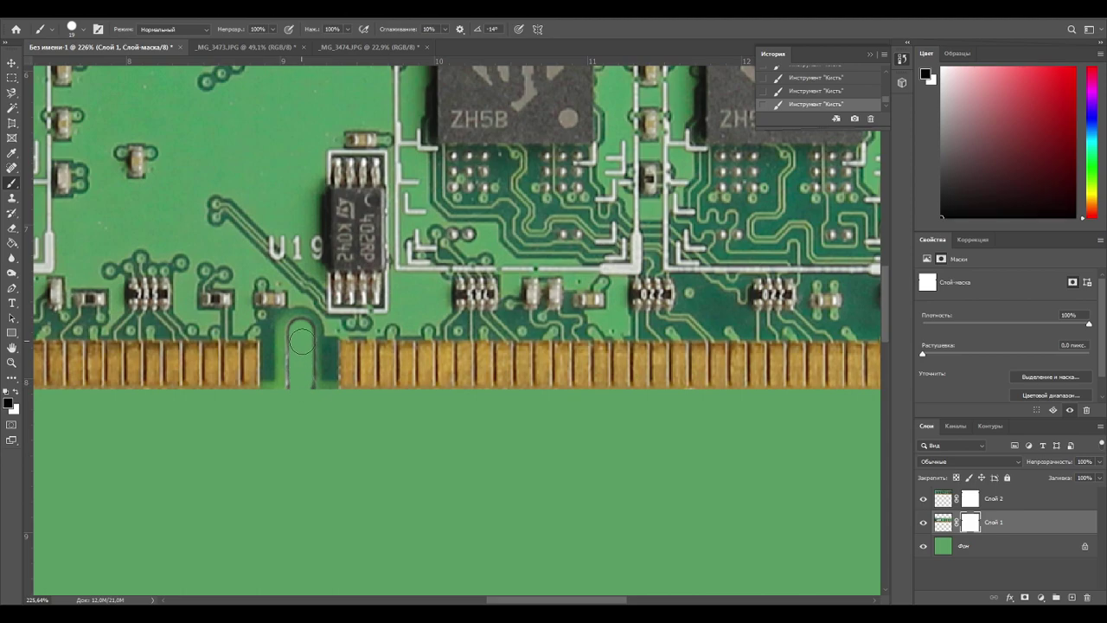
{"action": "left_click_drag", "start_coordinate": [300, 331], "coordinate": [299, 390]}
{"action": "right_click_drag", "start_coordinate": [300, 333], "coordinate": [300, 334], "text": "alt"}
On the Слой 2 mask, paint out the black key slot between the gold contacts of the U10–U17 board.
{"action": "left_click_drag", "start_coordinate": [354, 114], "coordinate": [477, 586]}
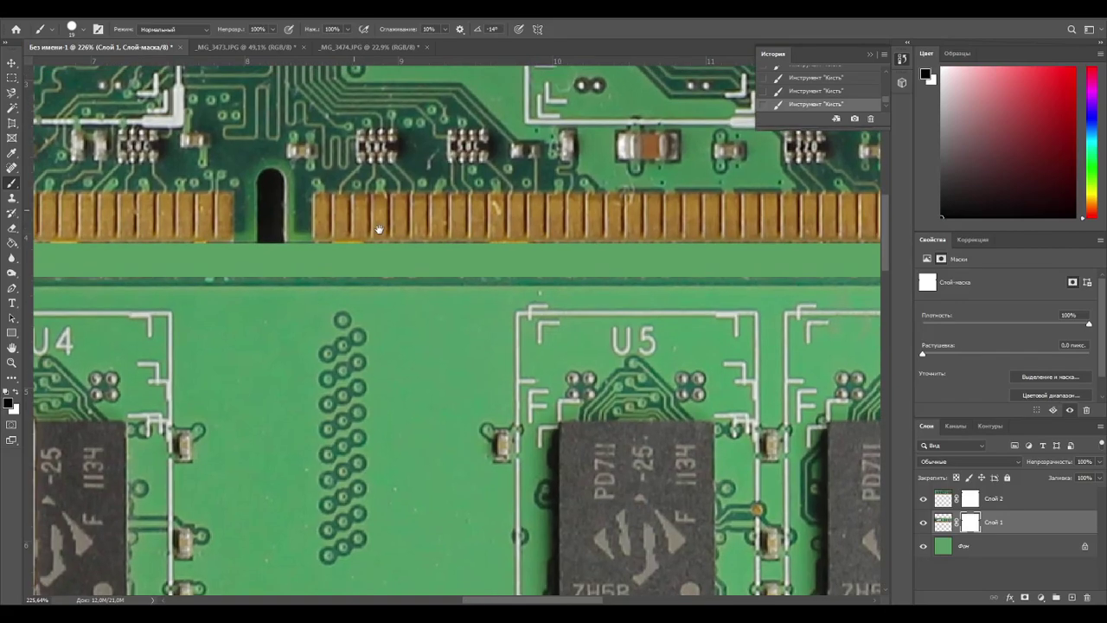
{"action": "left_click_drag", "start_coordinate": [378, 230], "coordinate": [417, 264]}
{"action": "left_click", "coordinate": [969, 499]}
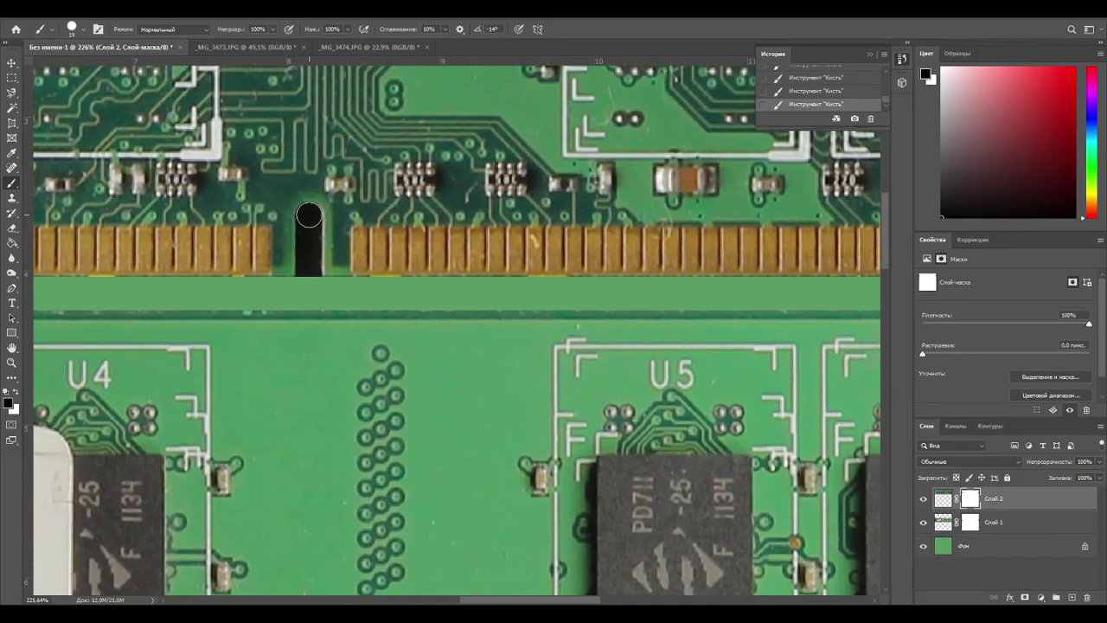
{"action": "mouse_move", "coordinate": [309, 215]}
{"action": "left_mouse_down"}
{"action": "mouse_move", "coordinate": [311, 286]}
{"action": "mouse_move", "coordinate": [313, 268]}
{"action": "left_mouse_up"}
{"action": "scroll", "coordinate": [313, 268], "scroll_direction": "up", "scroll_amount": 3, "text": "alt"}
{"action": "scroll", "coordinate": [314, 267], "scroll_direction": "down", "scroll_amount": 6, "text": "alt"}
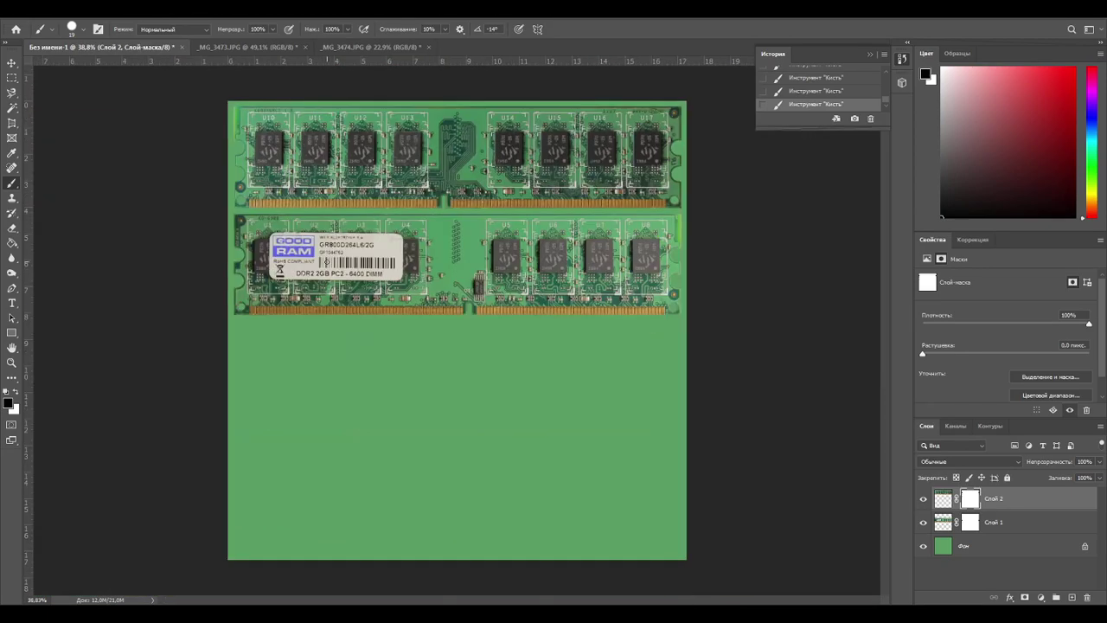
{"action": "scroll", "coordinate": [346, 252], "scroll_direction": "up", "scroll_amount": 1, "text": "alt"}
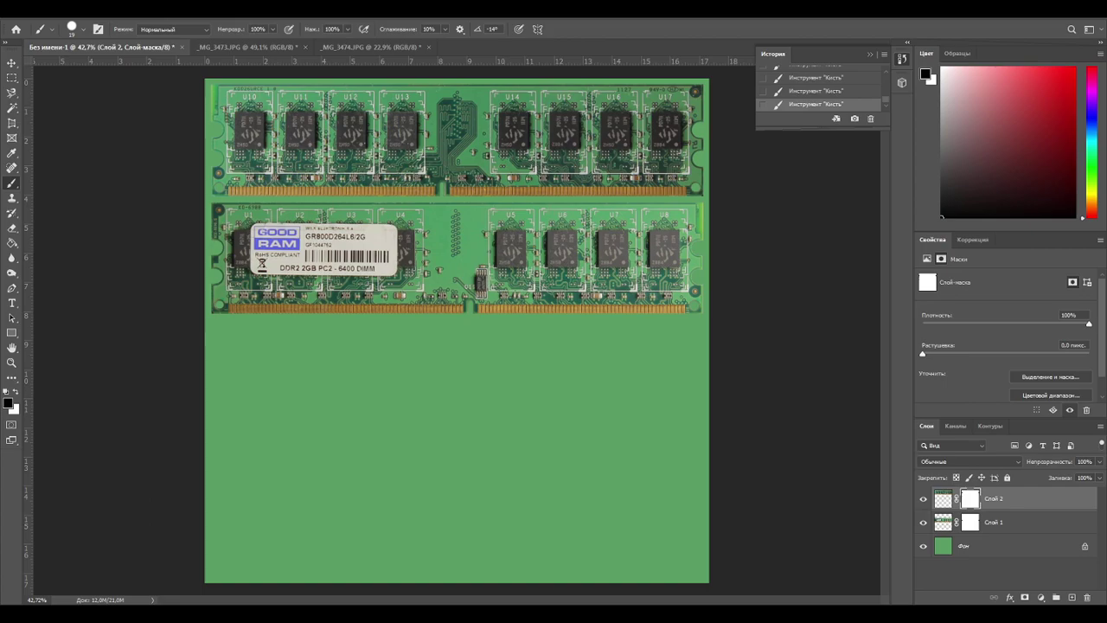
Open the photo _MG_3475.JPG, converting its colours to the working RGB space.
{"action": "left_click_drag", "start_coordinate": [603, 19], "coordinate": [564, 48]}
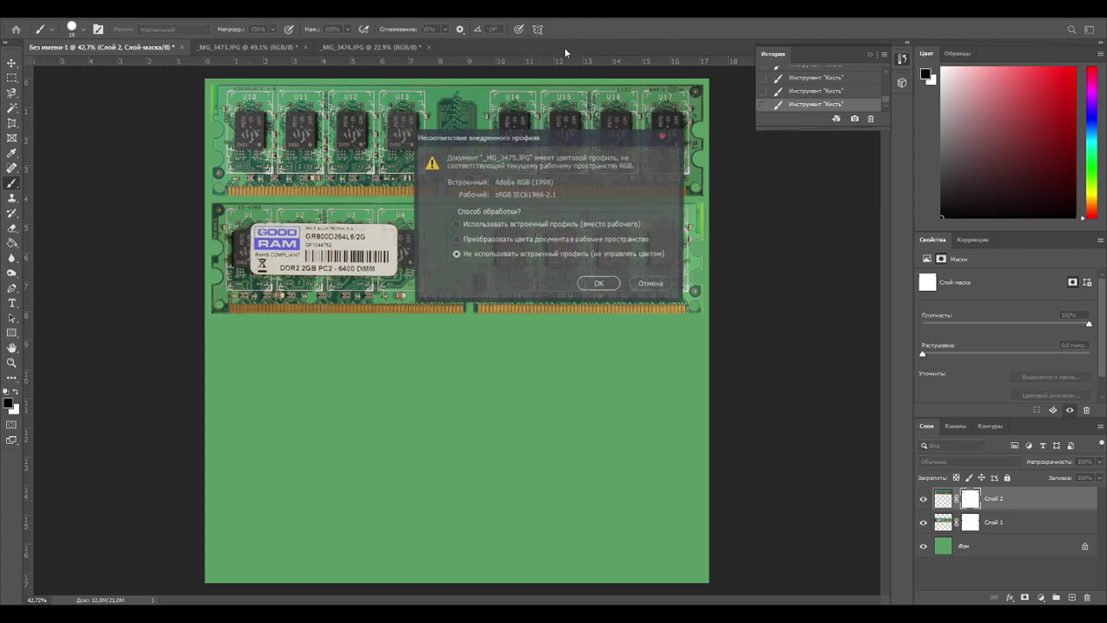
{"action": "left_click", "coordinate": [515, 239]}
{"action": "left_click", "coordinate": [598, 282]}
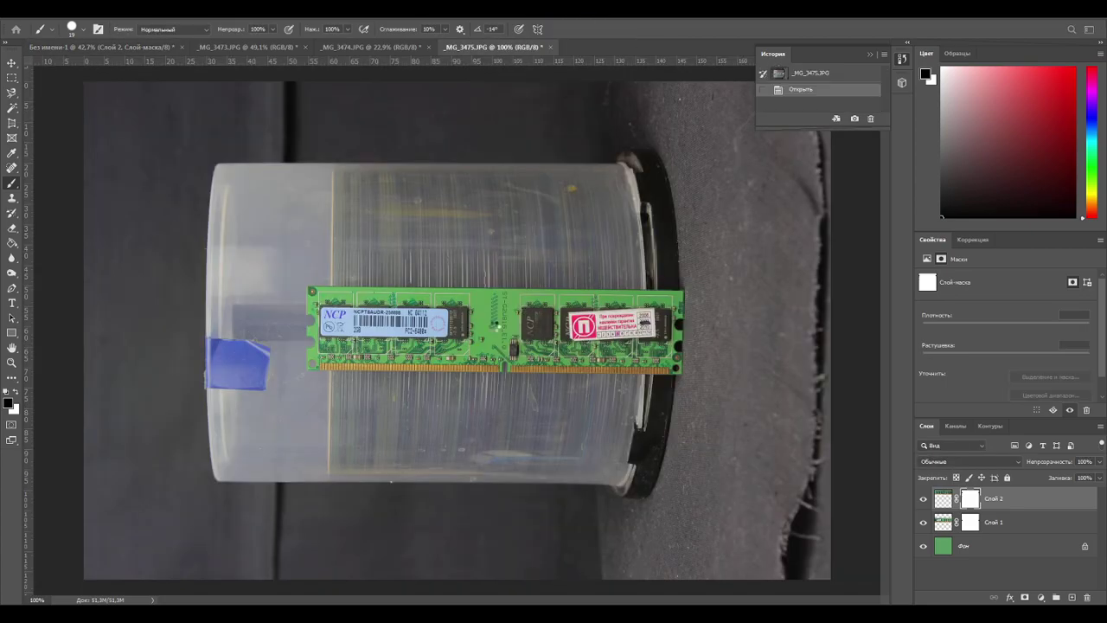
{"action": "scroll", "coordinate": [666, 362], "scroll_direction": "up", "scroll_amount": 8, "text": "alt"}
{"action": "scroll", "coordinate": [332, 287], "scroll_direction": "down", "scroll_amount": 1, "text": "alt"}
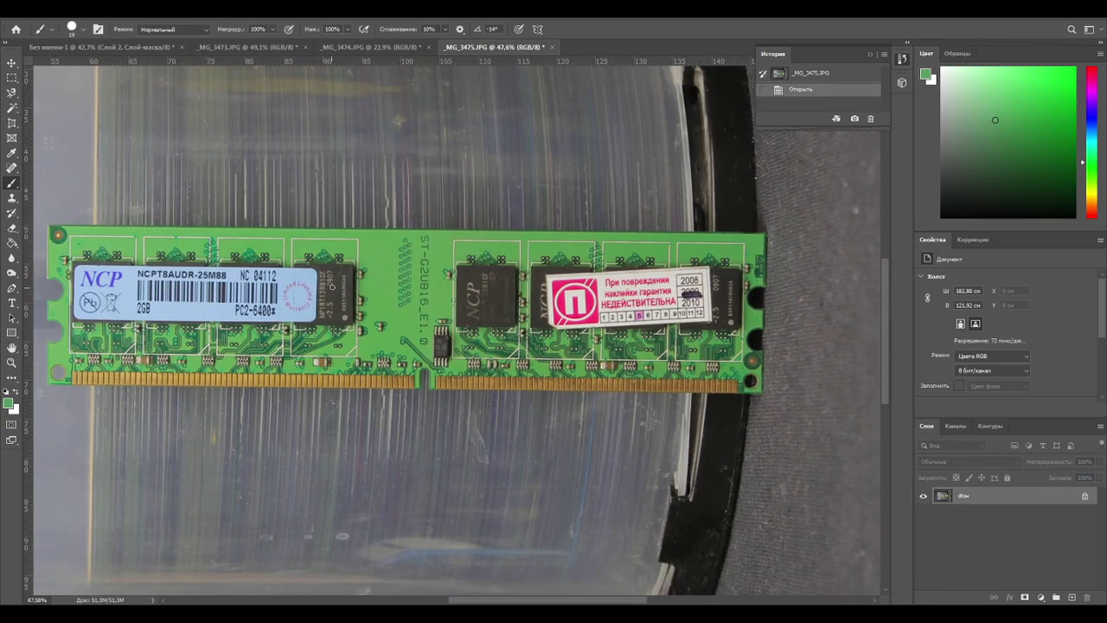
Frame the NCP board with the Perspective Crop tool and fit the frame's corners to the board's corners.
{"action": "left_click", "coordinate": [12, 124]}
{"action": "left_click_drag", "start_coordinate": [52, 229], "coordinate": [749, 372]}
{"action": "scroll", "coordinate": [766, 395], "scroll_direction": "up", "scroll_amount": 3, "text": "alt"}
{"action": "scroll", "coordinate": [769, 404], "scroll_direction": "up", "scroll_amount": 2, "text": "alt"}
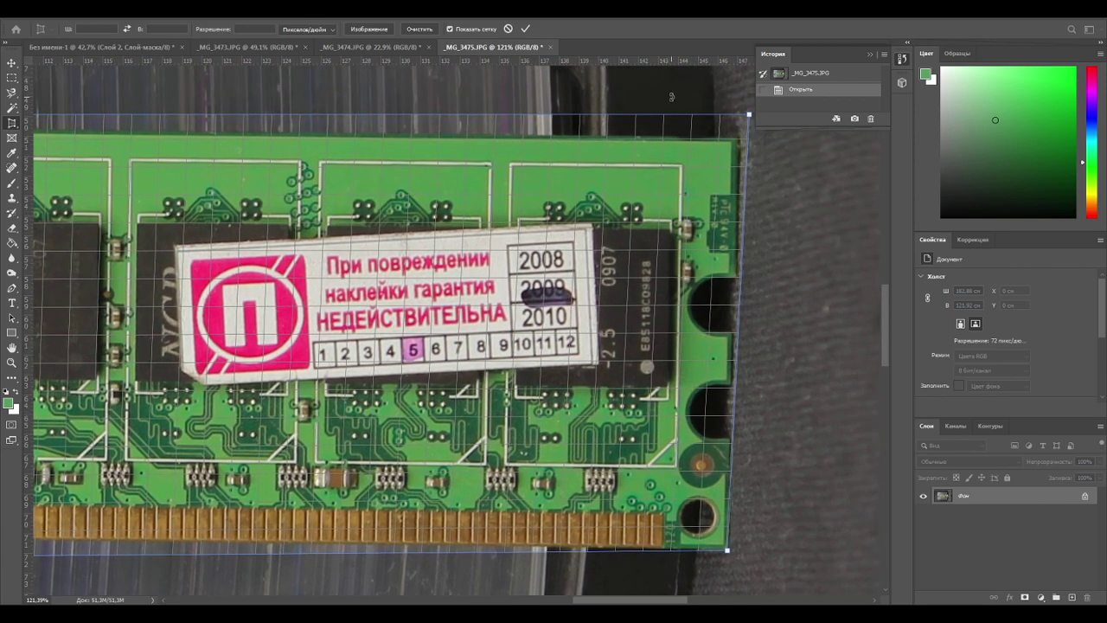
{"action": "left_click_drag", "start_coordinate": [749, 113], "coordinate": [739, 138]}
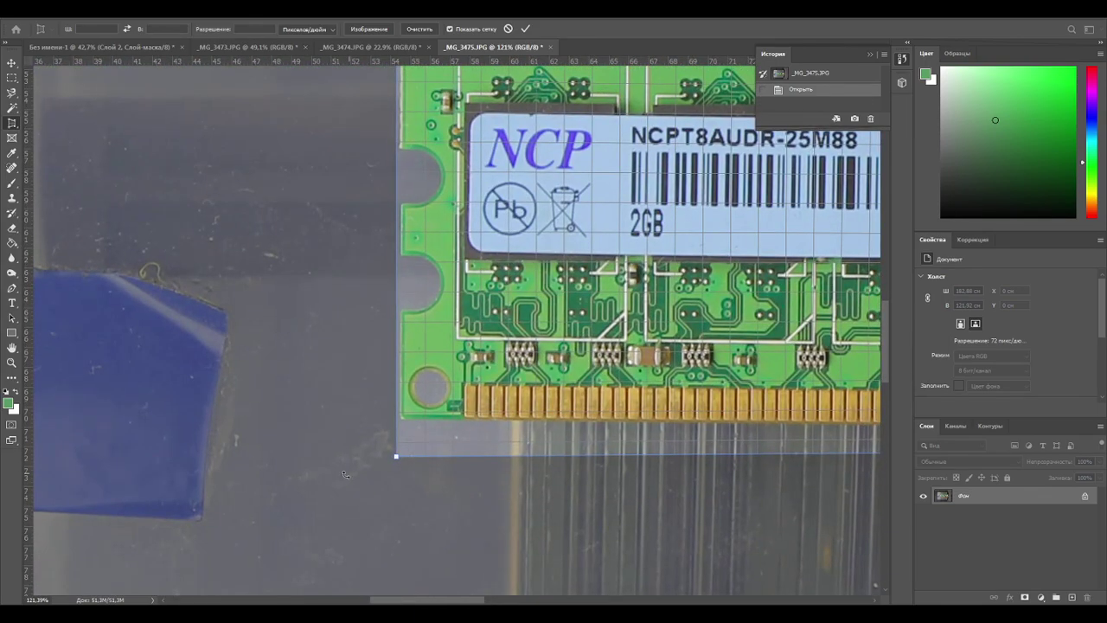
{"action": "left_click_drag", "start_coordinate": [397, 459], "coordinate": [399, 420]}
{"action": "left_click_drag", "start_coordinate": [434, 265], "coordinate": [437, 467]}
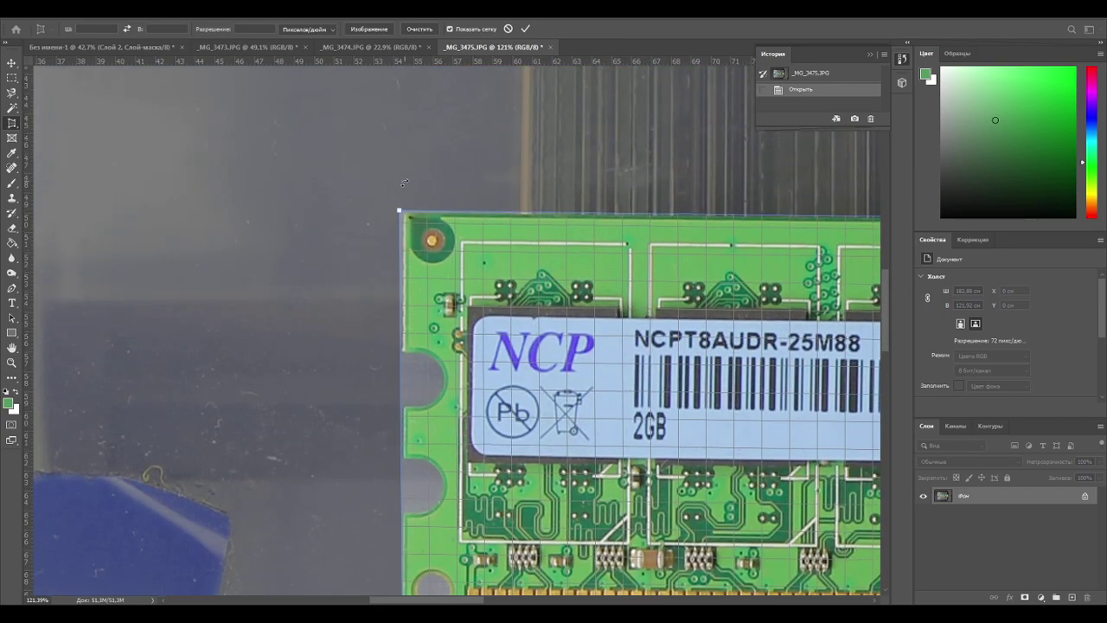
{"action": "left_click_drag", "start_coordinate": [402, 212], "coordinate": [405, 213]}
Fine-tune the perspective crop corners beside the contact 1 hole and above the warranty sticker, and apply the crop.
{"action": "left_click_drag", "start_coordinate": [619, 378], "coordinate": [331, 221]}
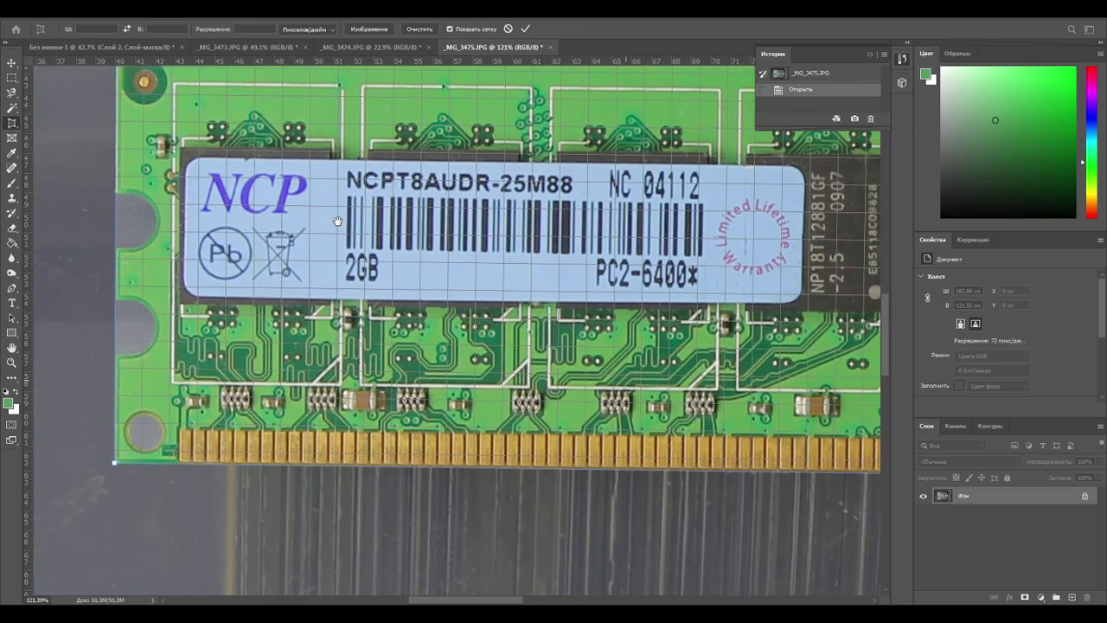
{"action": "scroll", "coordinate": [162, 402], "scroll_direction": "left", "scroll_amount": 6}
{"action": "scroll", "coordinate": [419, 490], "scroll_direction": "up", "scroll_amount": 1}
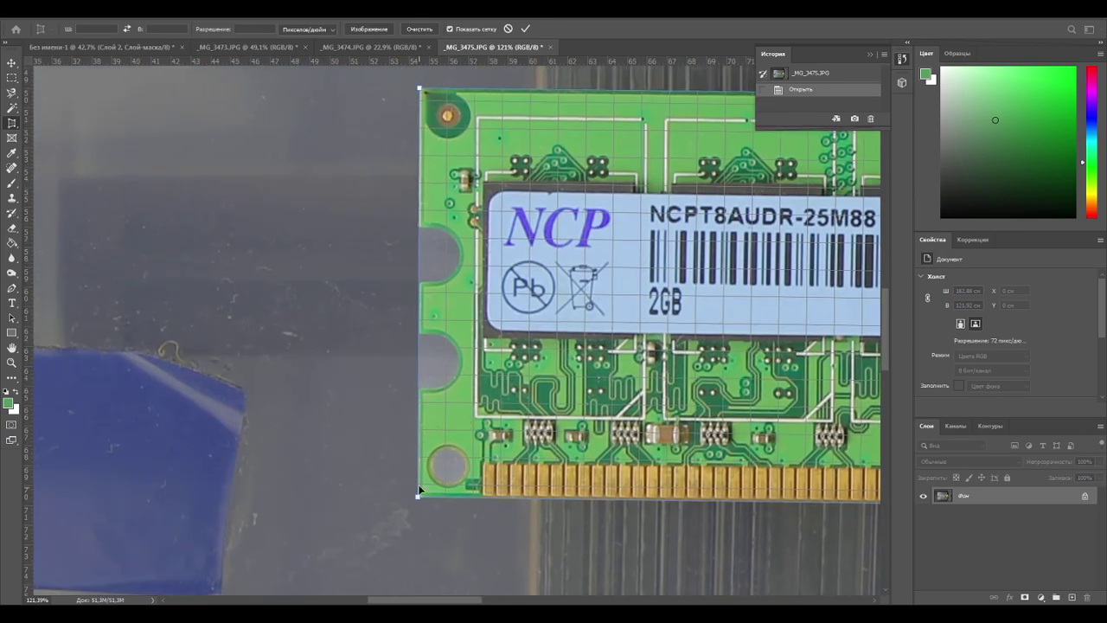
{"action": "left_click_drag", "start_coordinate": [417, 499], "coordinate": [418, 498]}
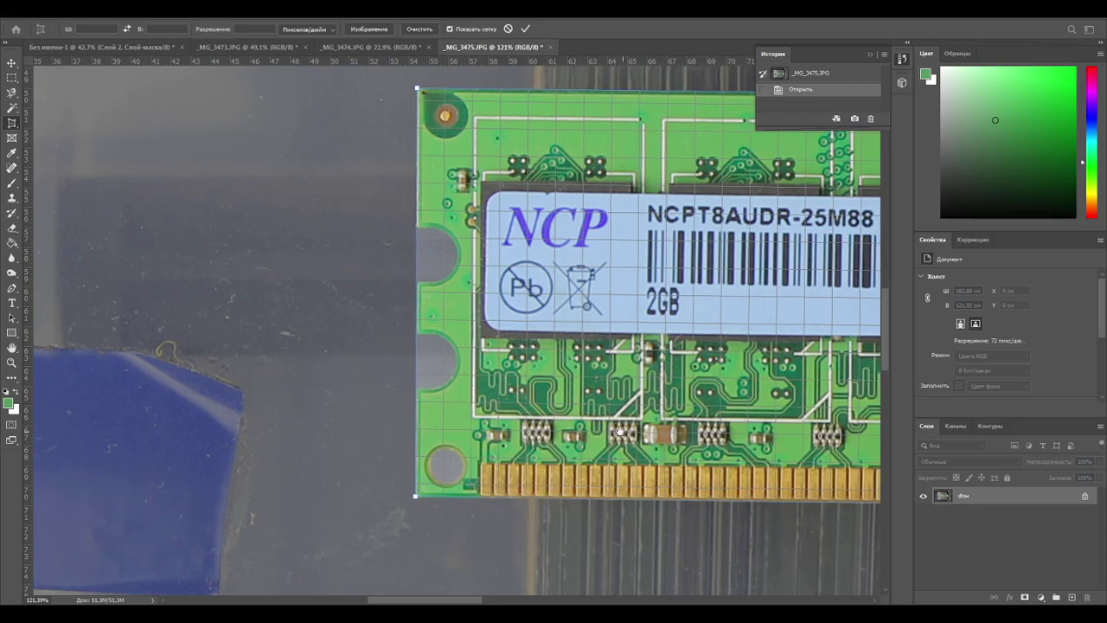
{"action": "left_click_drag", "start_coordinate": [624, 430], "coordinate": [254, 380]}
{"action": "left_click_drag", "start_coordinate": [695, 412], "coordinate": [236, 396]}
{"action": "scroll", "coordinate": [236, 396], "scroll_direction": "right", "scroll_amount": 20}
{"action": "scroll", "coordinate": [235, 397], "scroll_direction": "up", "scroll_amount": 1}
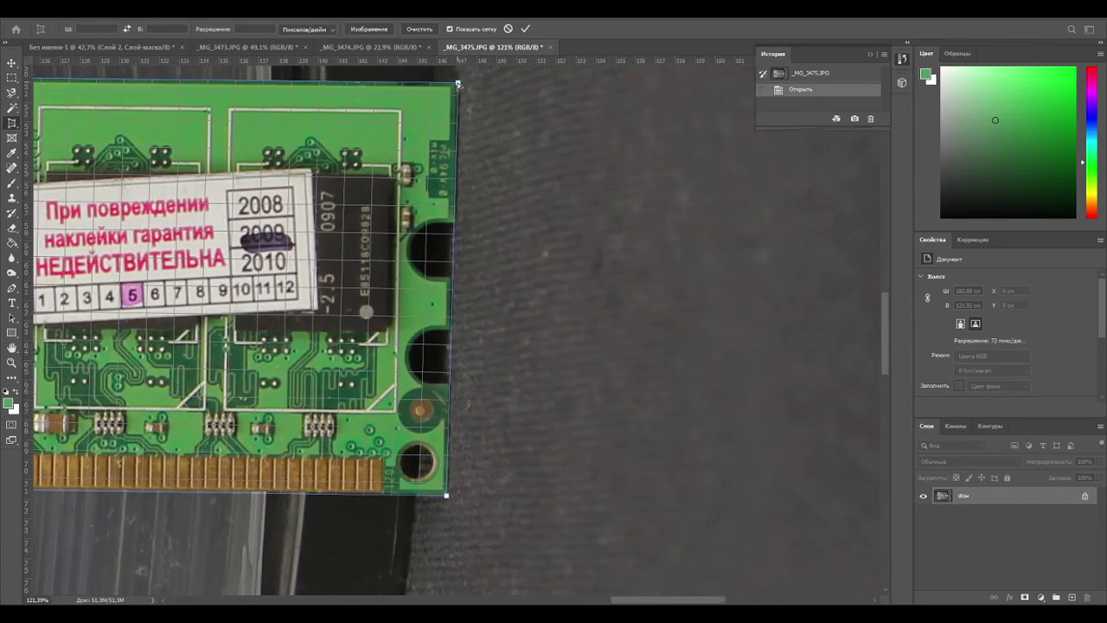
{"action": "left_click_drag", "start_coordinate": [458, 84], "coordinate": [456, 84]}
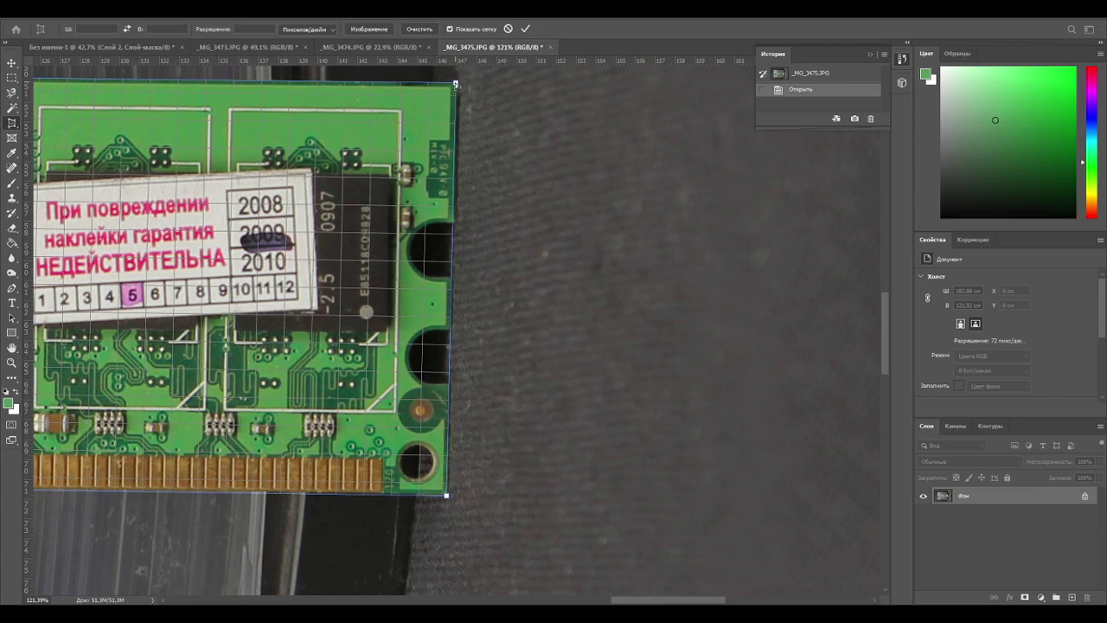
{"action": "left_click", "coordinate": [524, 29]}
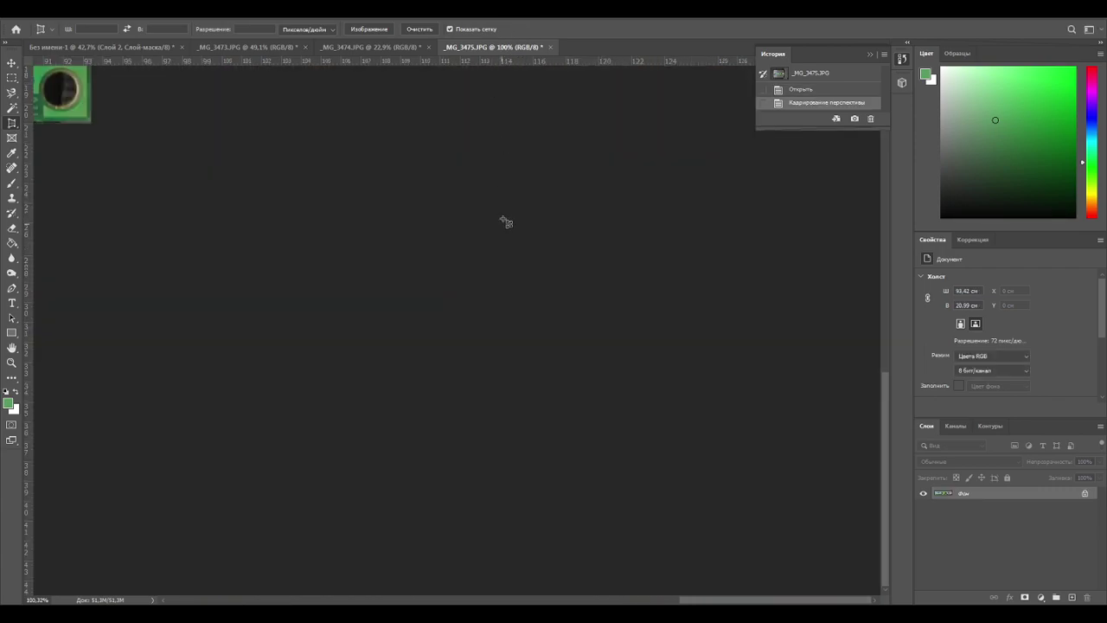
Copy the cropped NCP board into the texture sheet below the GOODRAM board and scale it to 75.35% to fit the width.
{"action": "left_click", "coordinate": [12, 62]}
{"action": "left_click_drag", "start_coordinate": [115, 46], "coordinate": [568, 395]}
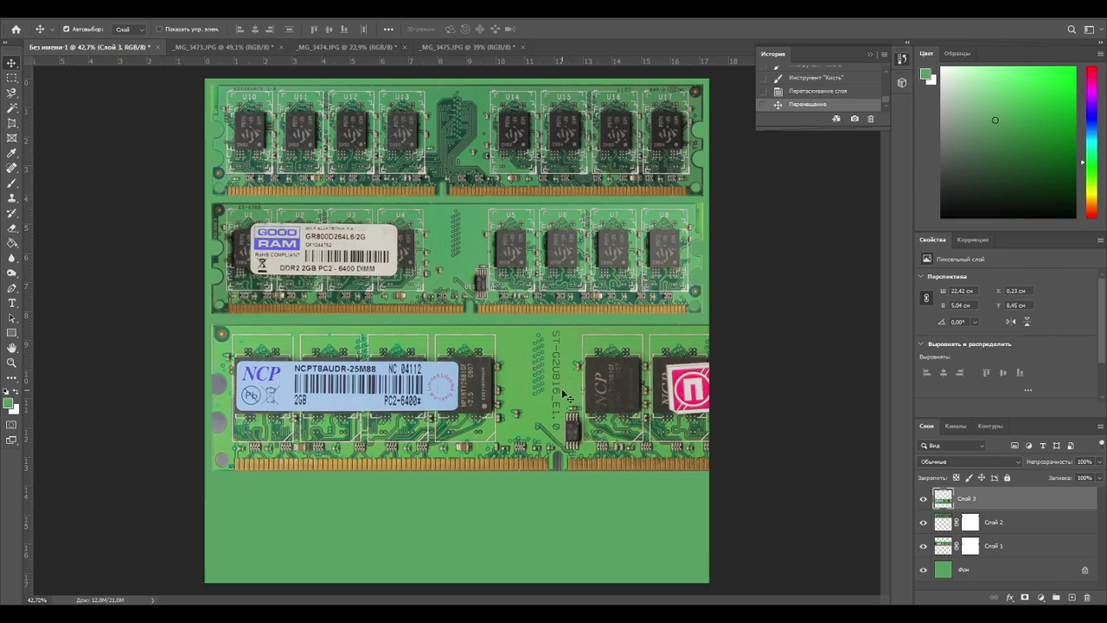
{"action": "key", "text": "ctrl+t"}
{"action": "left_click_drag", "start_coordinate": [865, 473], "coordinate": [702, 433]}
{"action": "scroll", "coordinate": [674, 359], "scroll_direction": "up", "scroll_amount": 8, "text": "alt"}
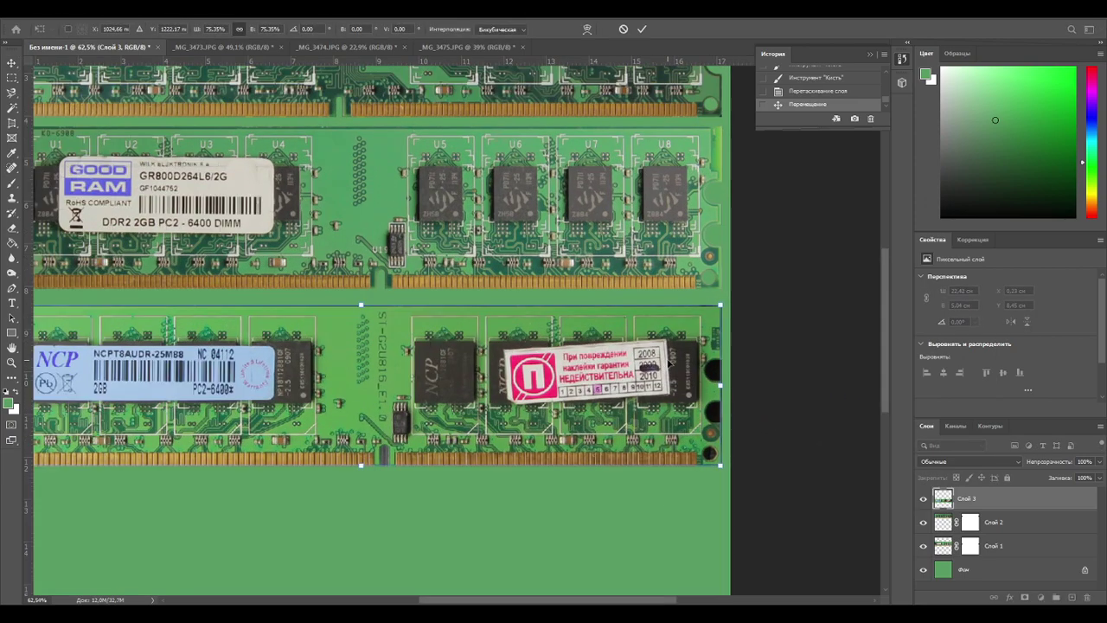
{"action": "key", "text": "Return"}
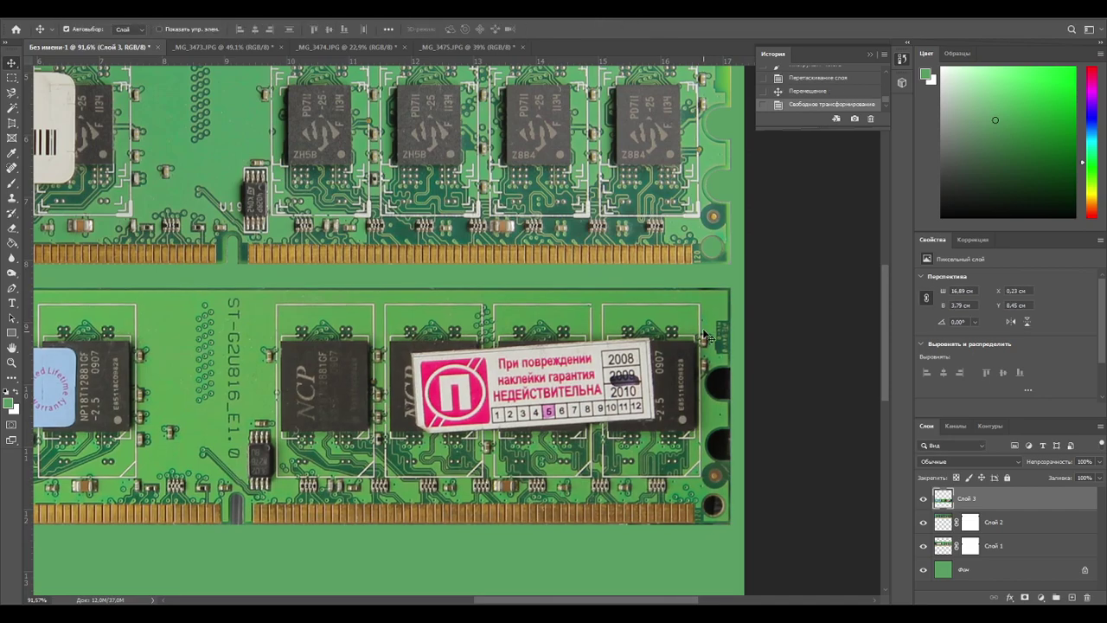
{"action": "scroll", "coordinate": [692, 394], "scroll_direction": "down", "scroll_amount": 2, "text": "alt"}
{"action": "left_click_drag", "start_coordinate": [352, 421], "coordinate": [388, 401]}
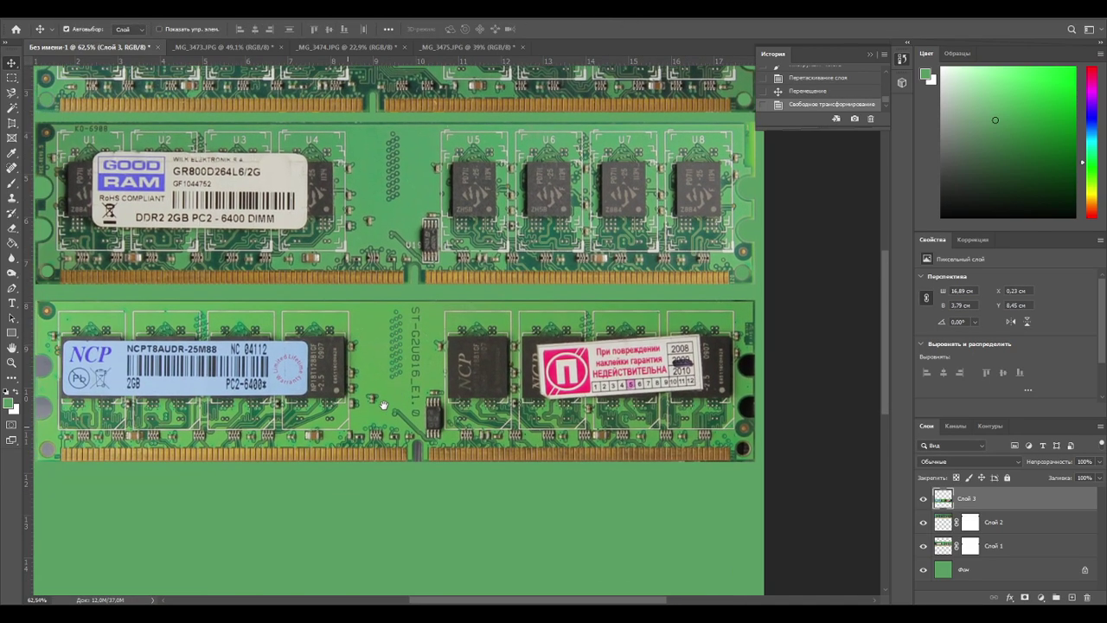
Open the photo _MG_3476.JPG showing the back of the NCP board, accepting the colour profile handling.
{"action": "left_click", "coordinate": [444, 51]}
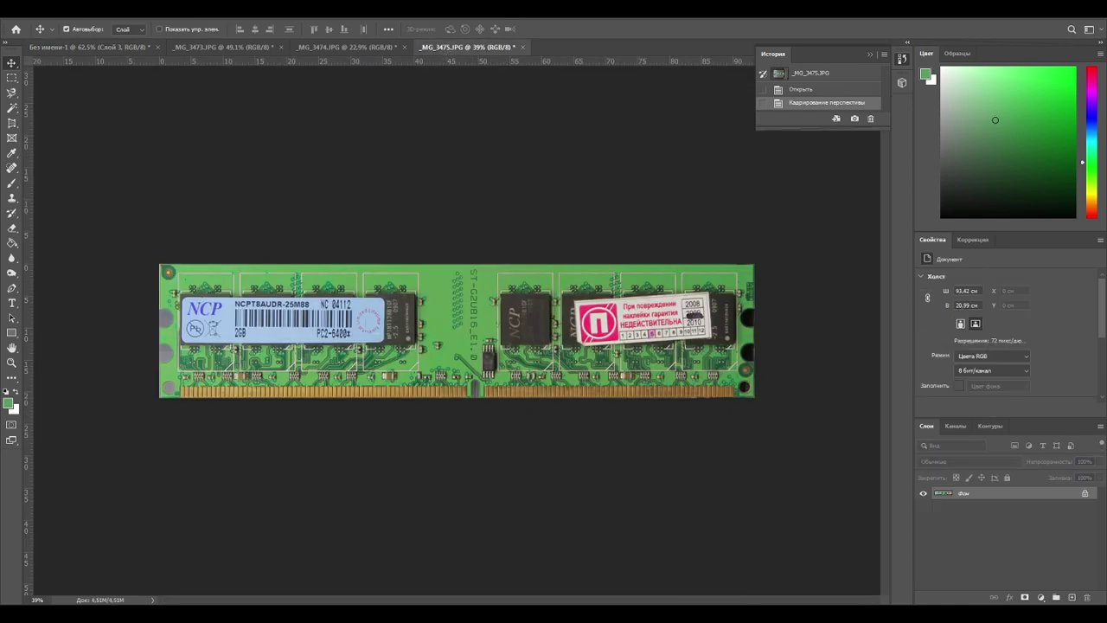
{"action": "left_click_drag", "start_coordinate": [576, 99], "coordinate": [609, 55]}
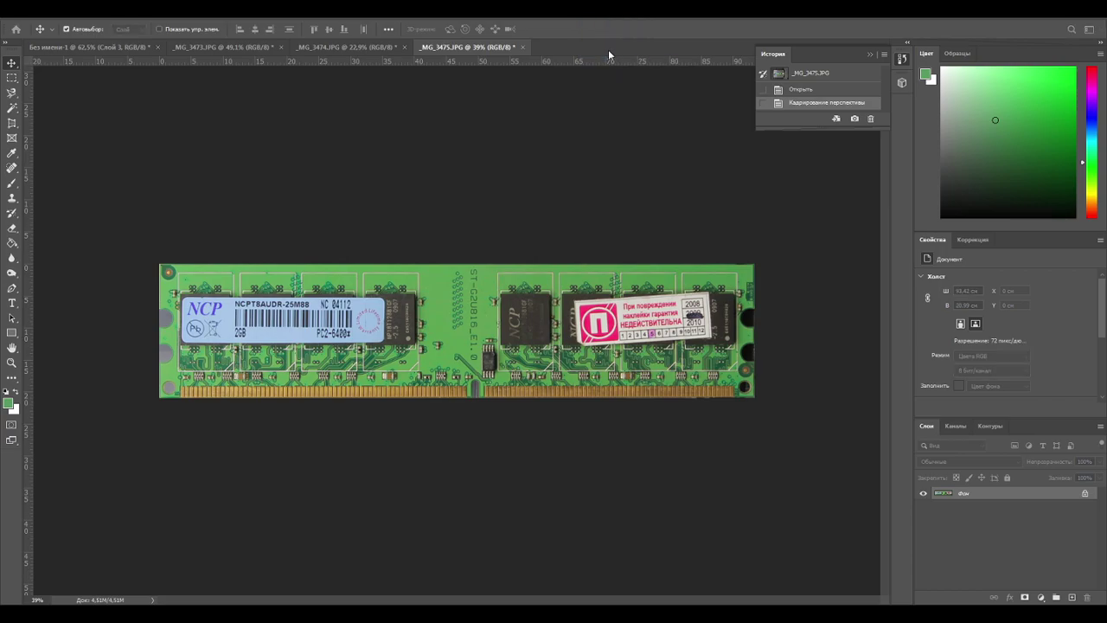
{"action": "left_click", "coordinate": [600, 286]}
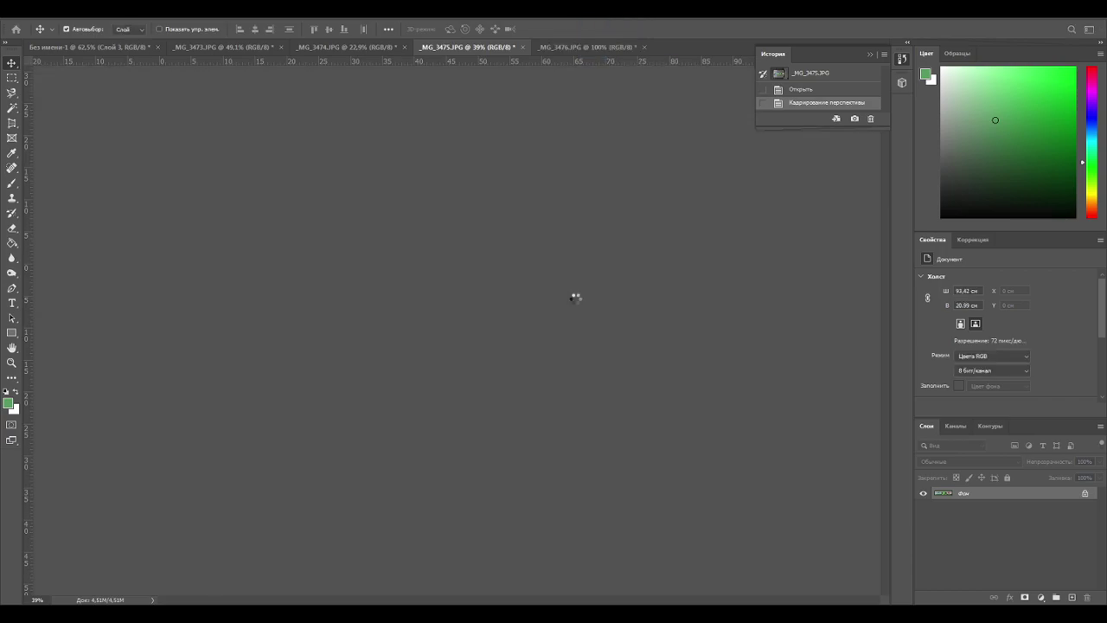
{"action": "scroll", "coordinate": [543, 368], "scroll_direction": "up", "scroll_amount": 3, "text": "alt"}
{"action": "scroll", "coordinate": [510, 357], "scroll_direction": "up", "scroll_amount": 1, "text": "alt"}
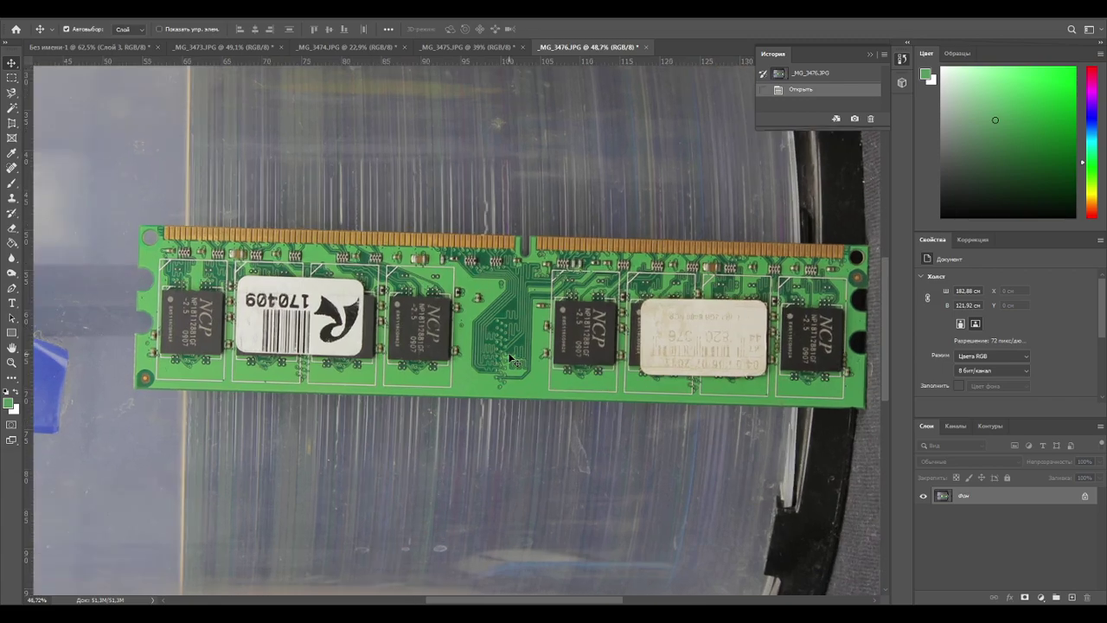
{"action": "scroll", "coordinate": [508, 356], "scroll_direction": "down", "scroll_amount": 1, "text": "alt"}
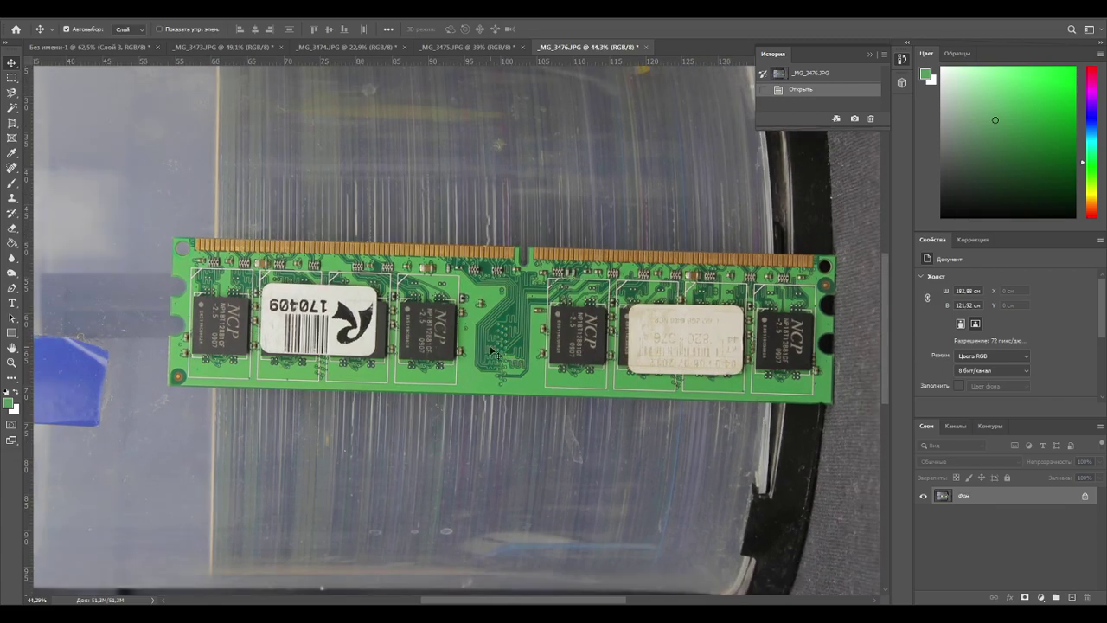
Rotate the photo 90° counter-clockwise twice so the NCP board's contacts run along its lower edge.
{"action": "left_click", "coordinate": [112, 10]}
{"action": "mouse_move", "coordinate": [277, 120]}
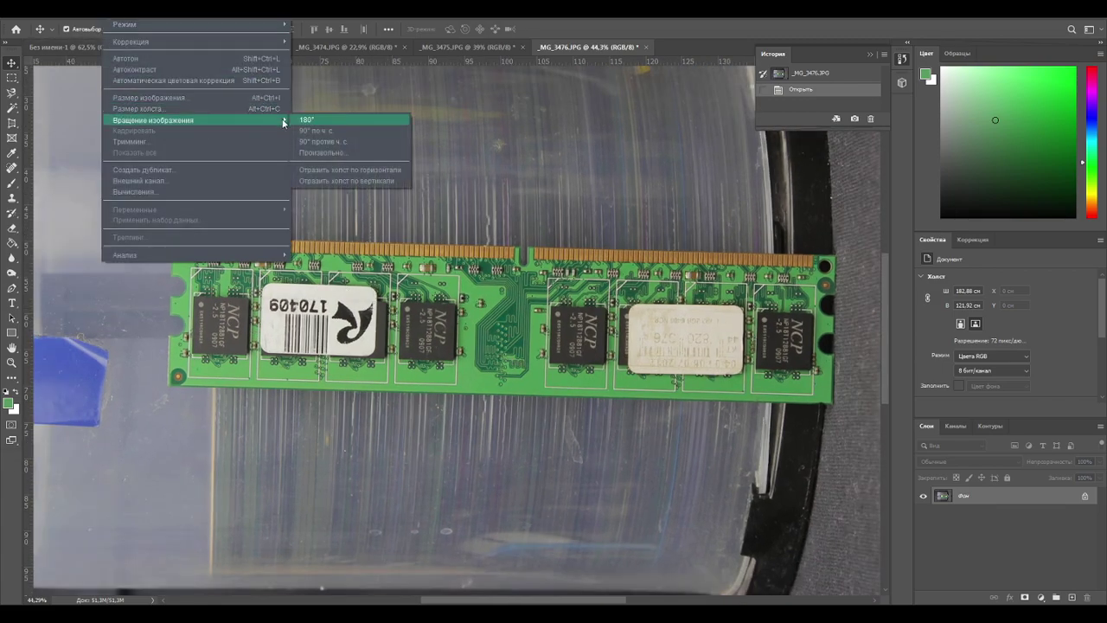
{"action": "left_click", "coordinate": [336, 142]}
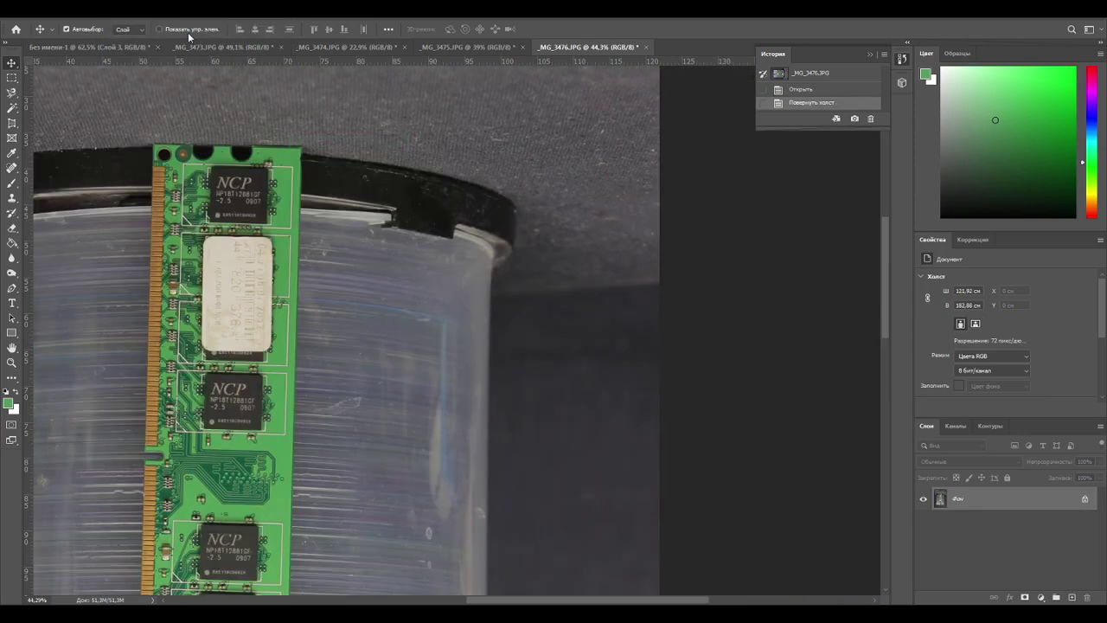
{"action": "left_click", "coordinate": [130, 10]}
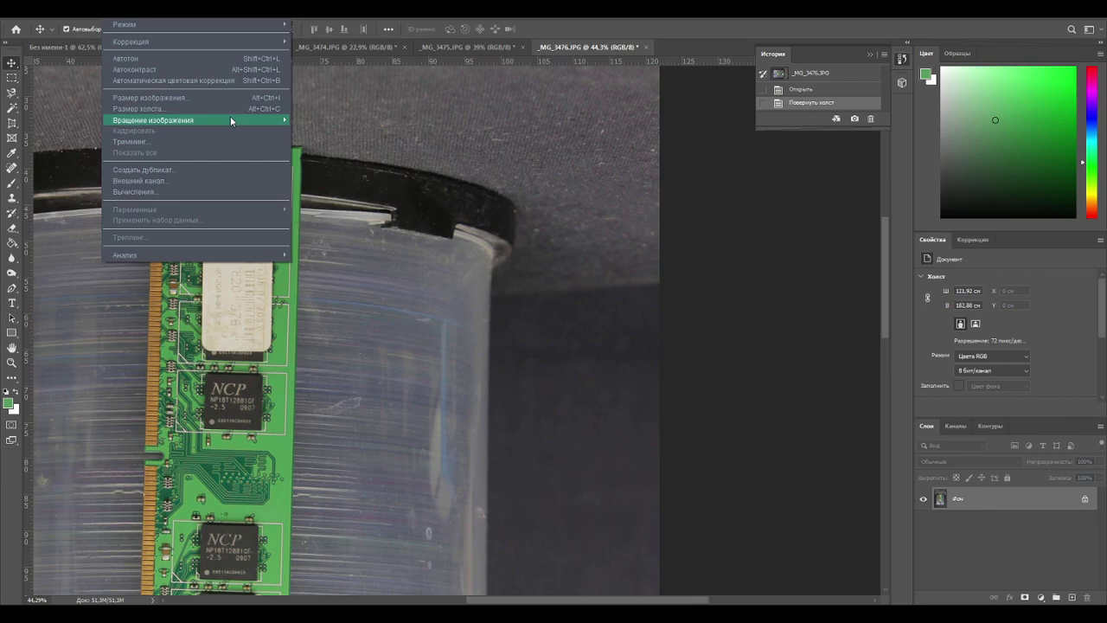
{"action": "mouse_move", "coordinate": [230, 116]}
{"action": "left_click", "coordinate": [316, 132]}
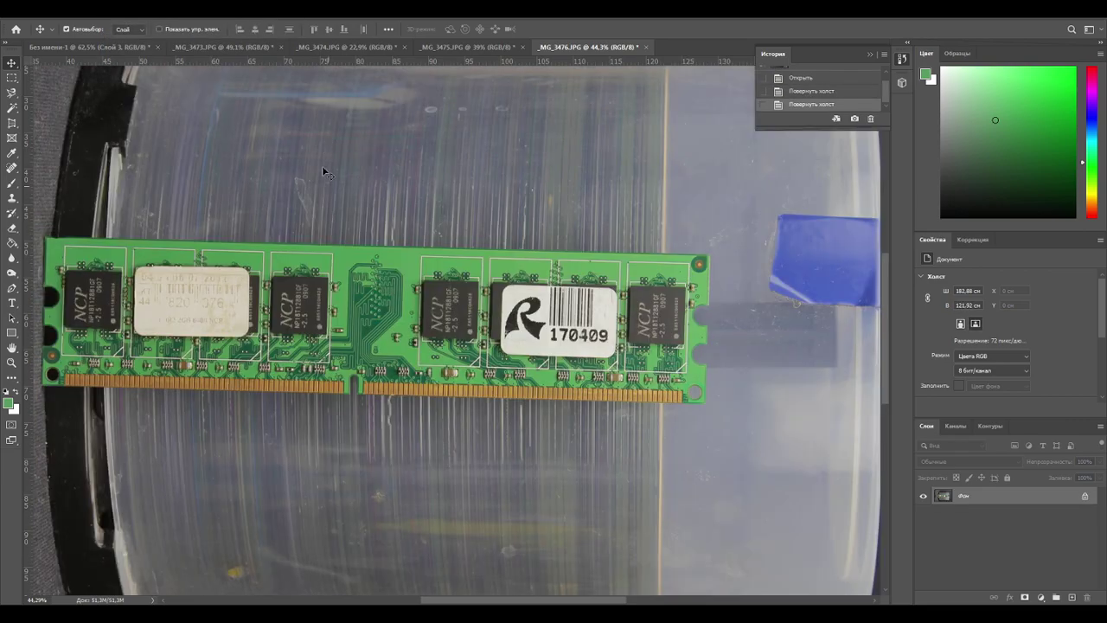
{"action": "left_click_drag", "start_coordinate": [350, 229], "coordinate": [402, 222]}
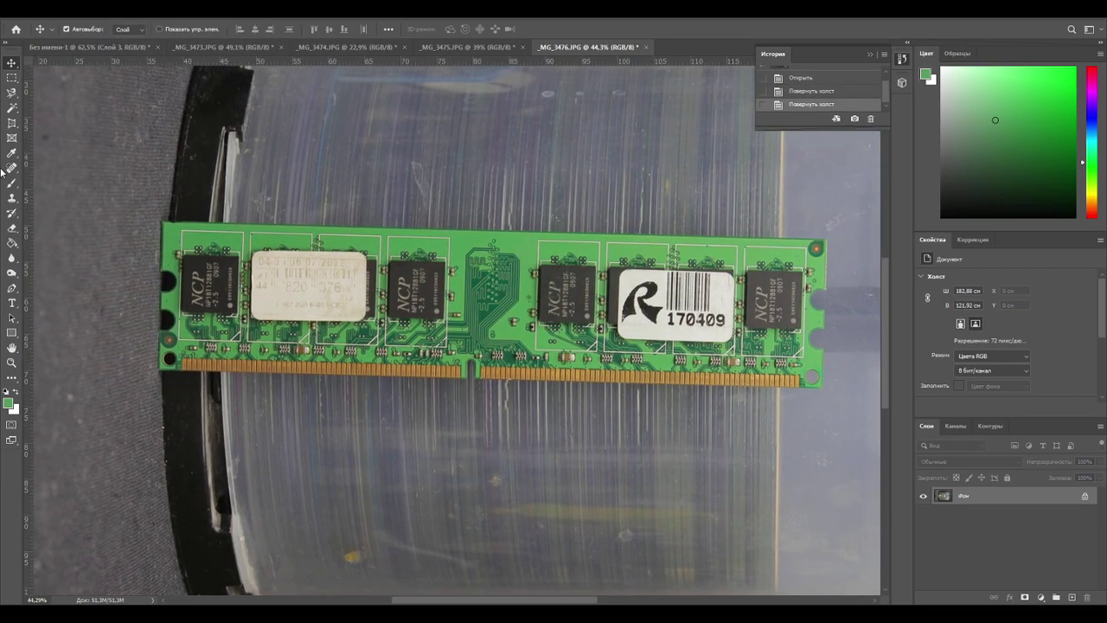
Frame the NCP back with the Perspective Crop tool and fit the frame to the board's corners at the barcode-sticker end.
{"action": "left_click", "coordinate": [12, 138]}
{"action": "left_click", "coordinate": [13, 124]}
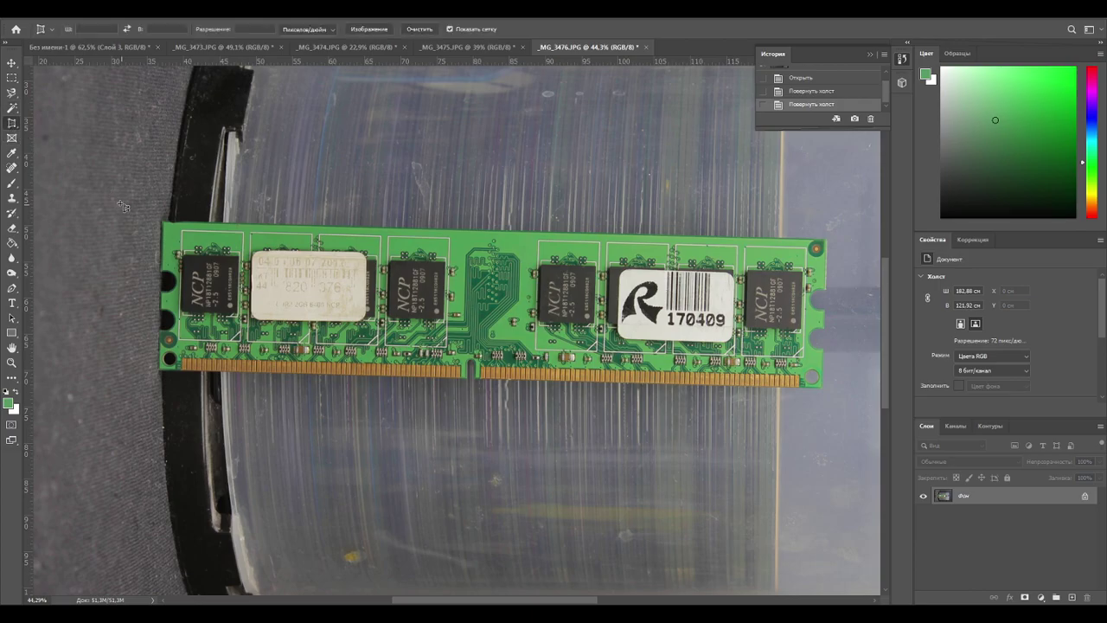
{"action": "mouse_move", "coordinate": [155, 217]}
{"action": "left_mouse_down"}
{"action": "mouse_move", "coordinate": [751, 363]}
{"action": "mouse_move", "coordinate": [839, 406]}
{"action": "mouse_move", "coordinate": [795, 372]}
{"action": "left_mouse_up"}
{"action": "scroll", "coordinate": [838, 399], "scroll_direction": "up", "scroll_amount": 6, "text": "alt"}
{"action": "left_click_drag", "start_coordinate": [692, 116], "coordinate": [650, 241]}
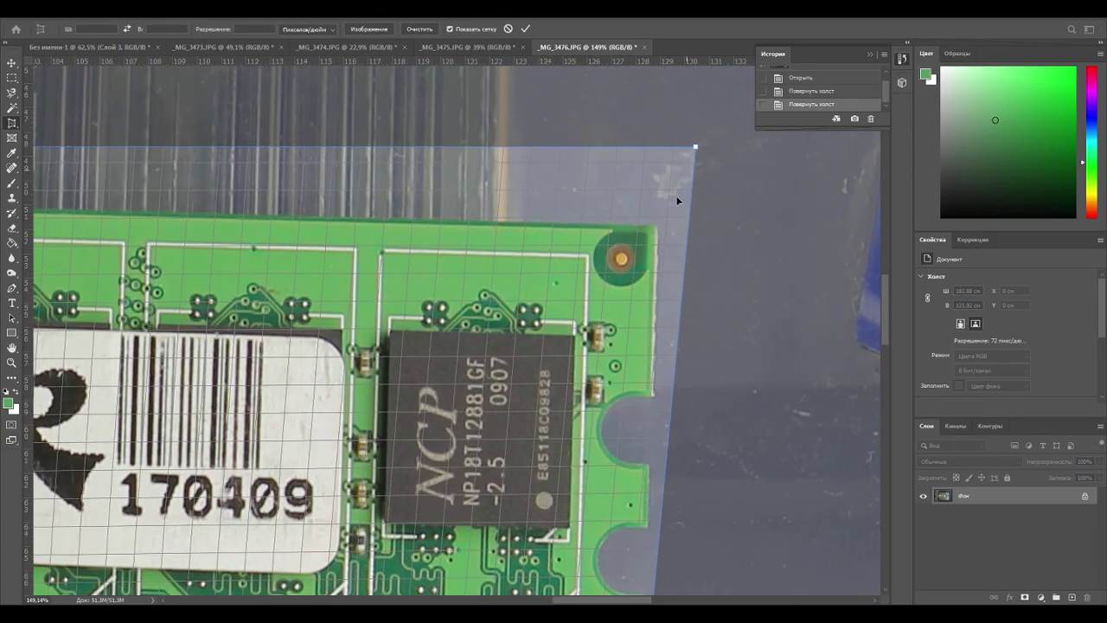
{"action": "left_click_drag", "start_coordinate": [691, 160], "coordinate": [659, 227]}
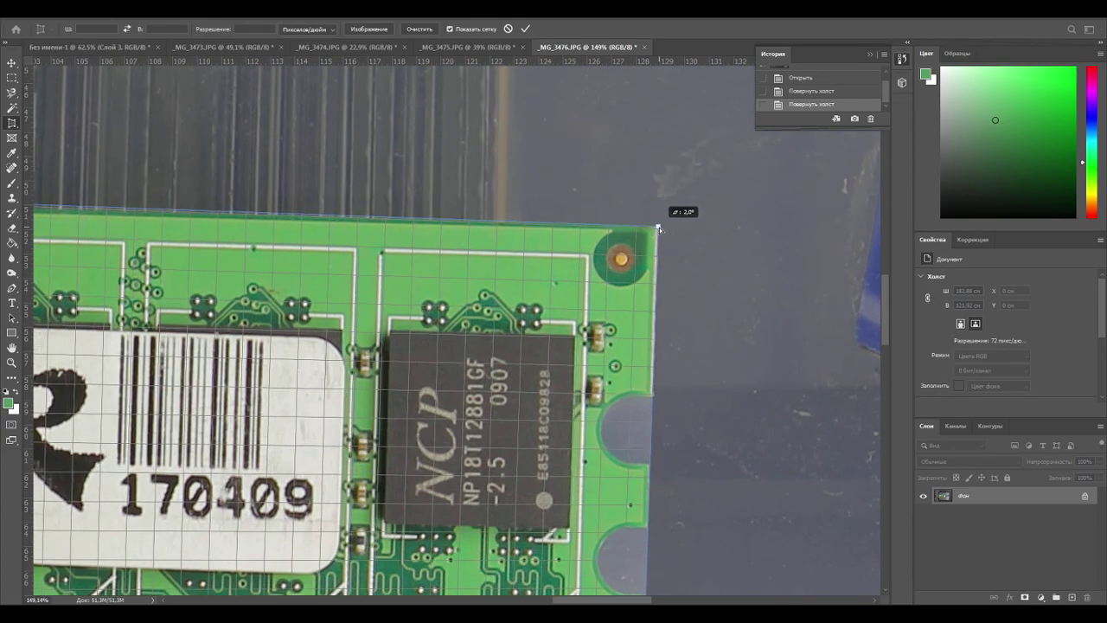
Fit the two remaining crop corners to the board's corners at the pale-sticker end and apply the perspective crop.
{"action": "left_click_drag", "start_coordinate": [313, 297], "coordinate": [951, 243]}
{"action": "left_click_drag", "start_coordinate": [534, 287], "coordinate": [1038, 397]}
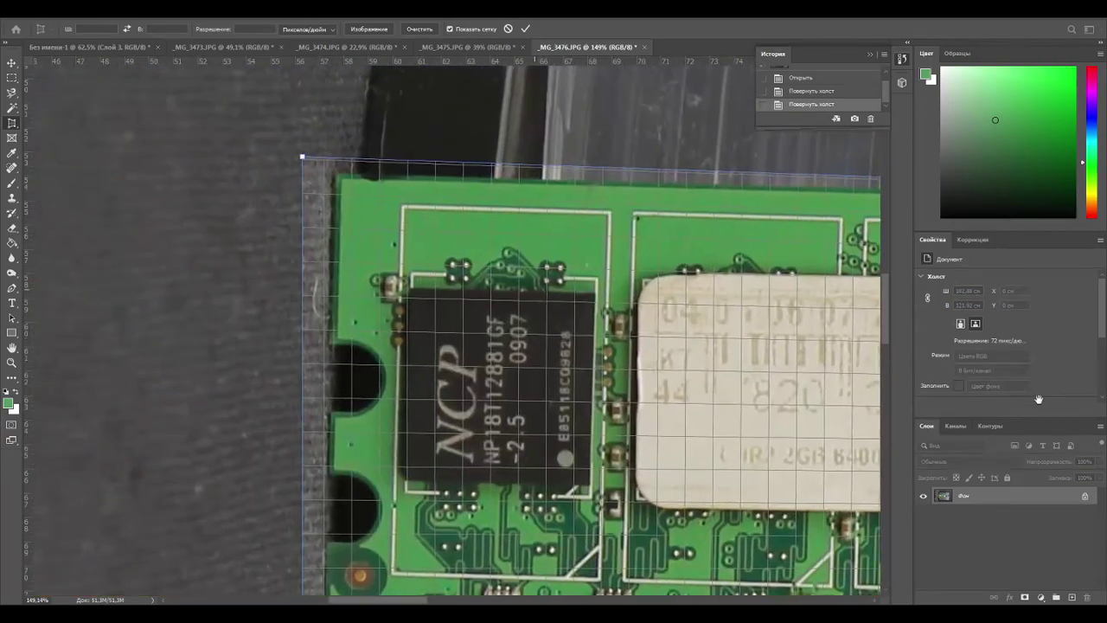
{"action": "left_click_drag", "start_coordinate": [306, 156], "coordinate": [337, 174]}
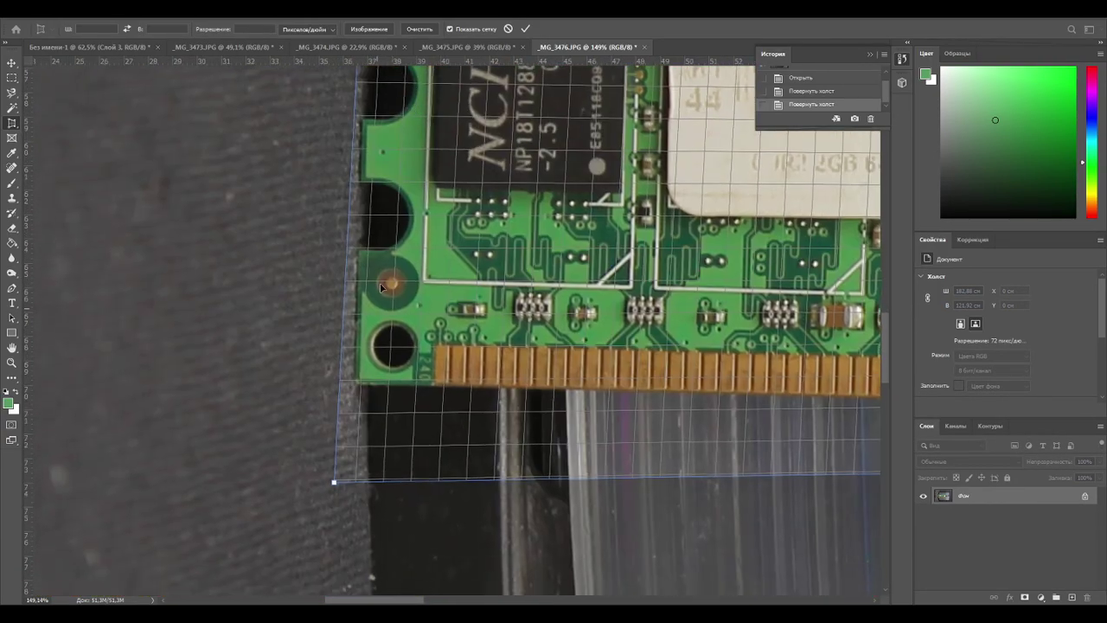
{"action": "left_click_drag", "start_coordinate": [335, 482], "coordinate": [354, 384]}
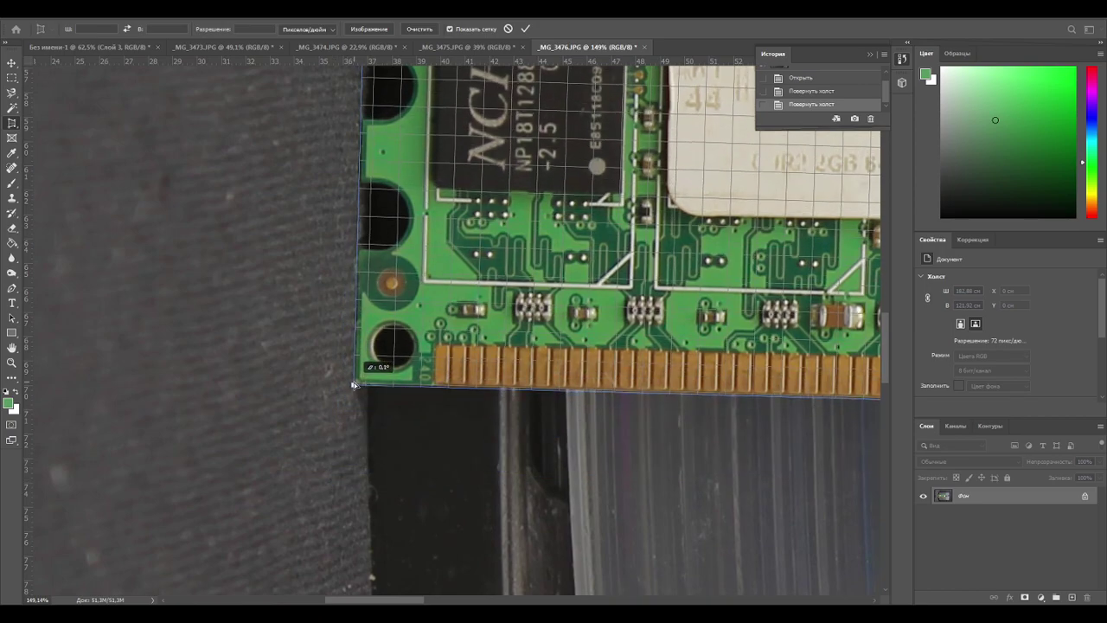
{"action": "scroll", "coordinate": [355, 385], "scroll_direction": "down", "scroll_amount": 10, "text": "alt"}
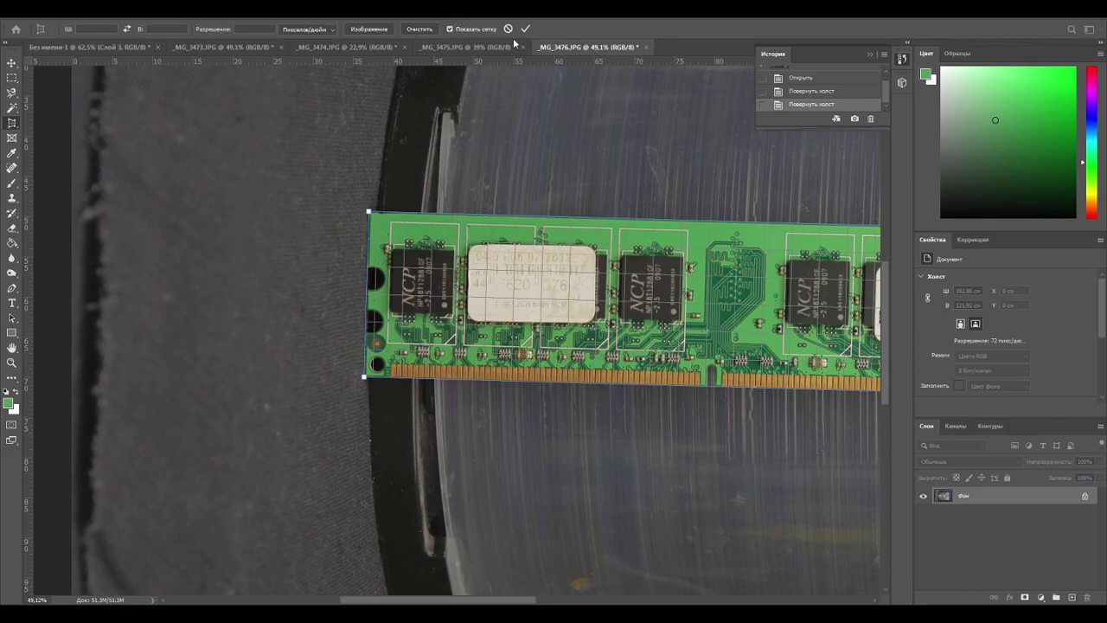
{"action": "left_click", "coordinate": [525, 29]}
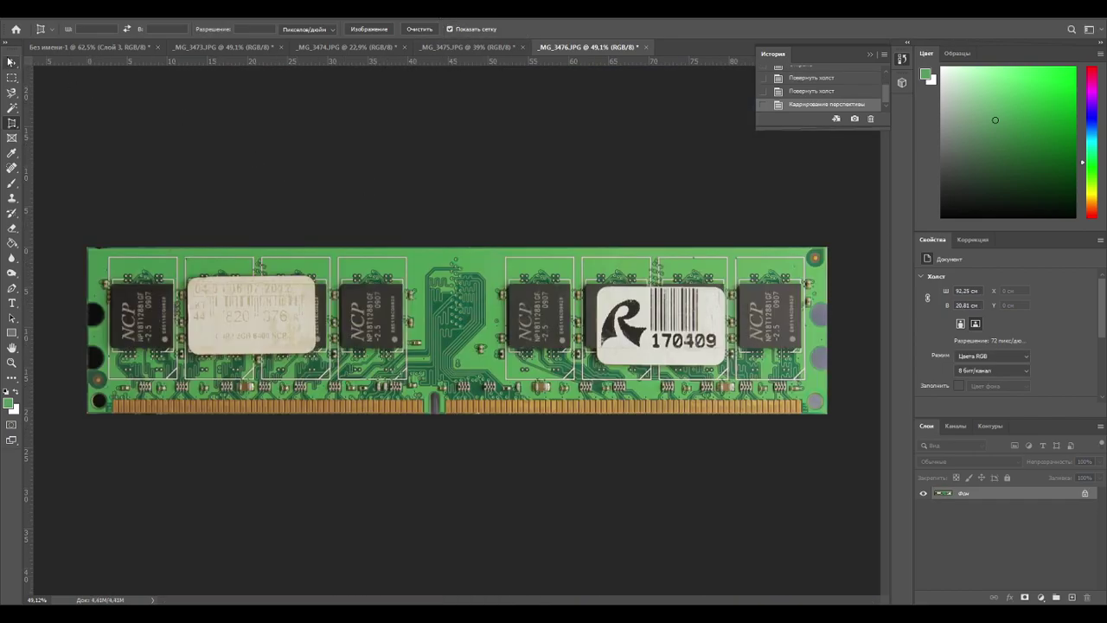
Copy the cropped NCP back into the texture sheet and align it below the NCP front board's edge.
{"action": "key", "text": "v"}
{"action": "left_click", "coordinate": [86, 47]}
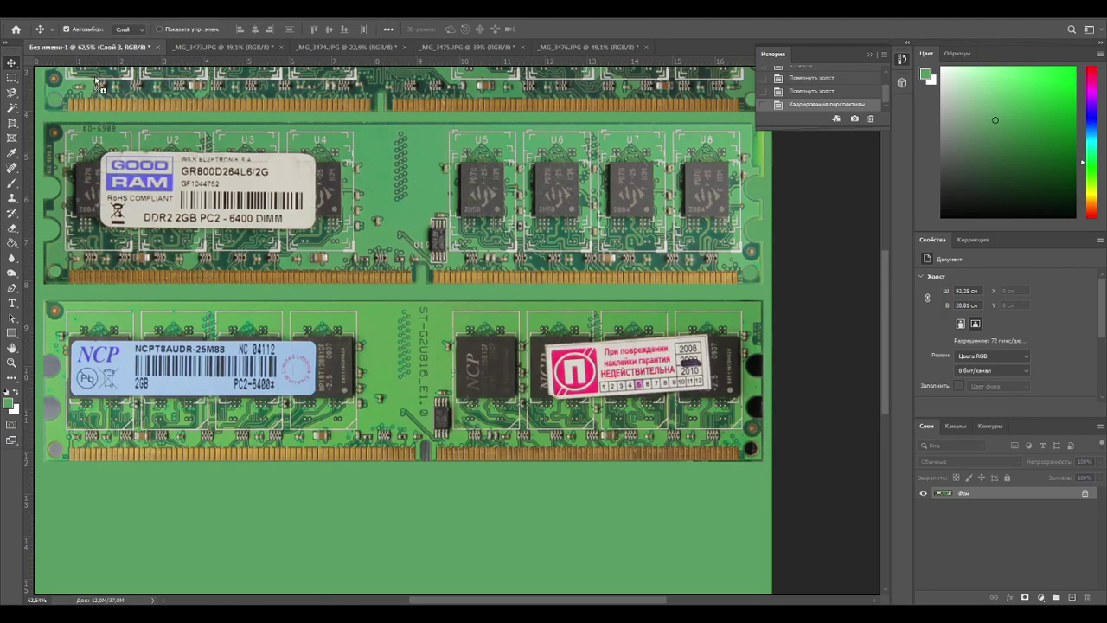
{"action": "left_click_drag", "start_coordinate": [247, 477], "coordinate": [460, 254]}
{"action": "left_click_drag", "start_coordinate": [460, 187], "coordinate": [671, 273]}
{"action": "key", "text": "ctrl+0"}
{"action": "left_click_drag", "start_coordinate": [390, 502], "coordinate": [433, 499]}
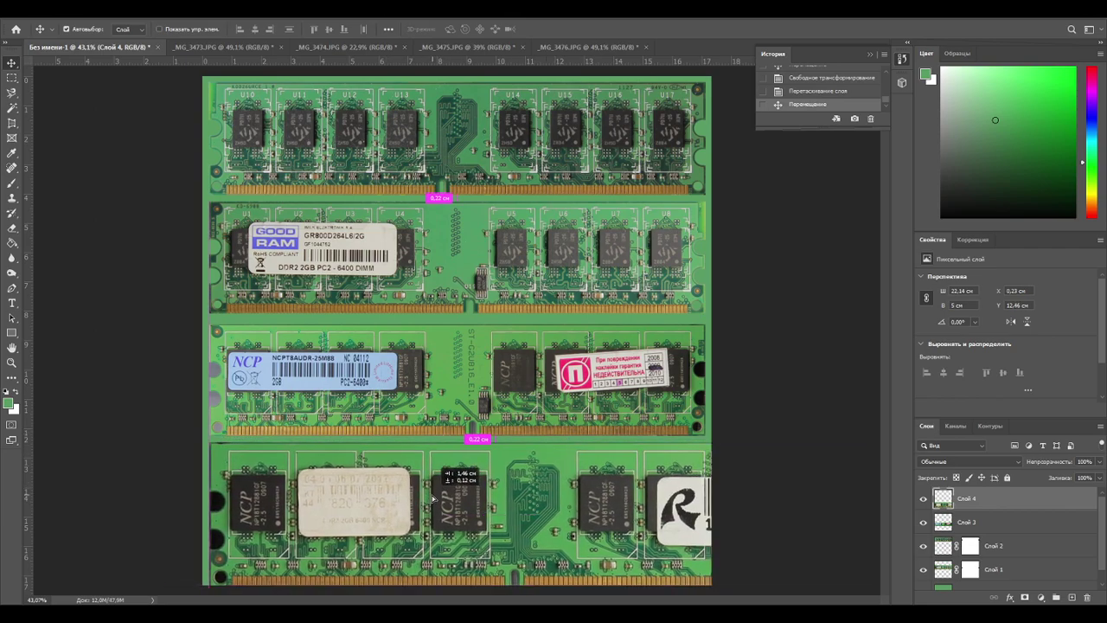
{"action": "key", "text": "ctrl+y"}
{"action": "key", "text": "ctrl+y"}
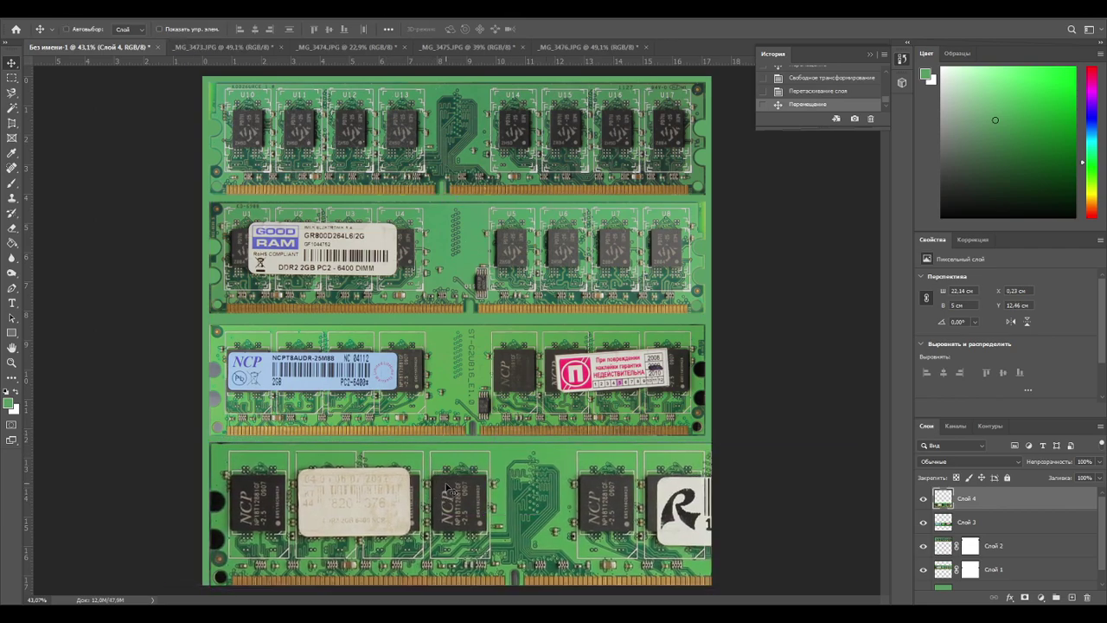
Scale the NCP back layer proportionally to 76.28% so its width matches the board above.
{"action": "key", "text": "ctrl+t"}
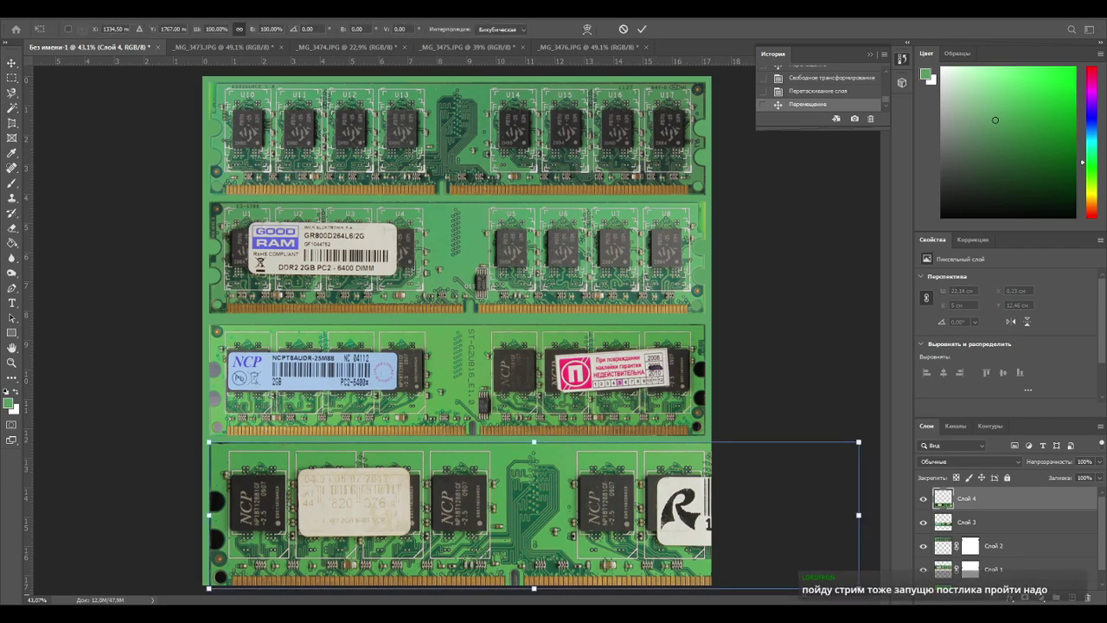
{"action": "left_click_drag", "start_coordinate": [858, 588], "coordinate": [703, 552]}
{"action": "scroll", "coordinate": [707, 435], "scroll_direction": "up", "scroll_amount": 6, "text": "alt"}
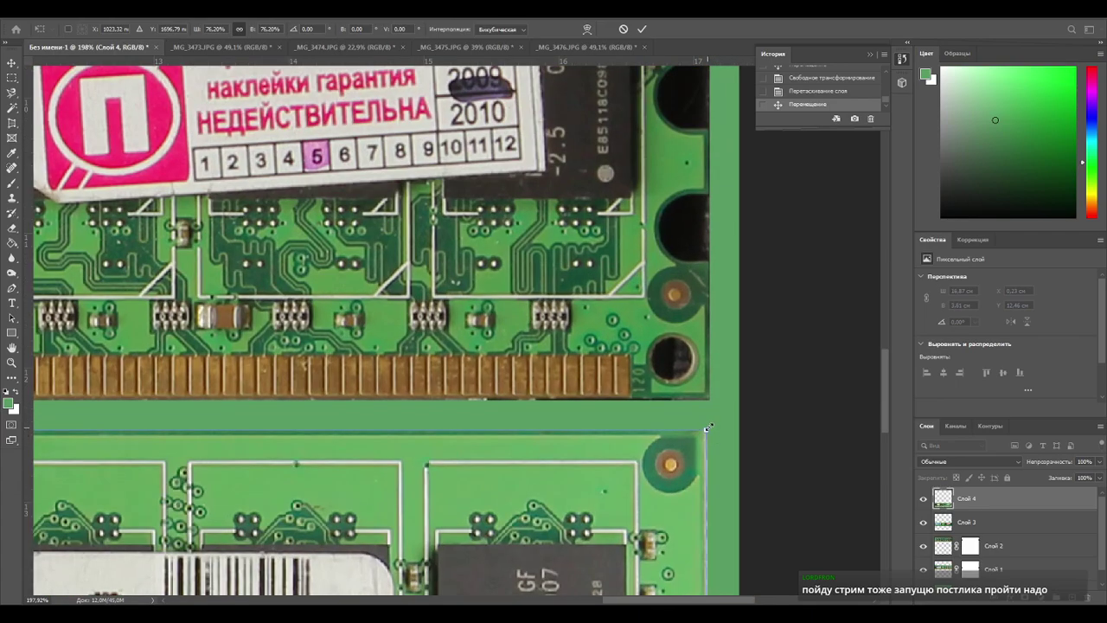
{"action": "left_click_drag", "start_coordinate": [708, 428], "coordinate": [709, 429]}
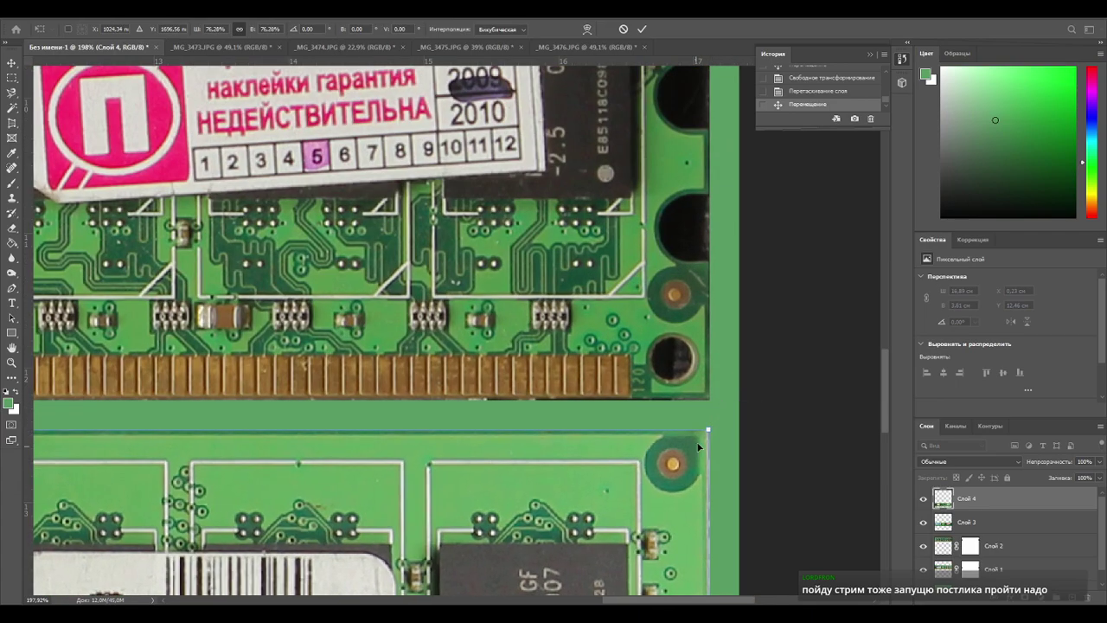
{"action": "key", "text": "Return"}
Add a layer mask to the NCP back board's layer, Слой 4.
{"action": "scroll", "coordinate": [690, 448], "scroll_direction": "down", "scroll_amount": 3, "text": "alt"}
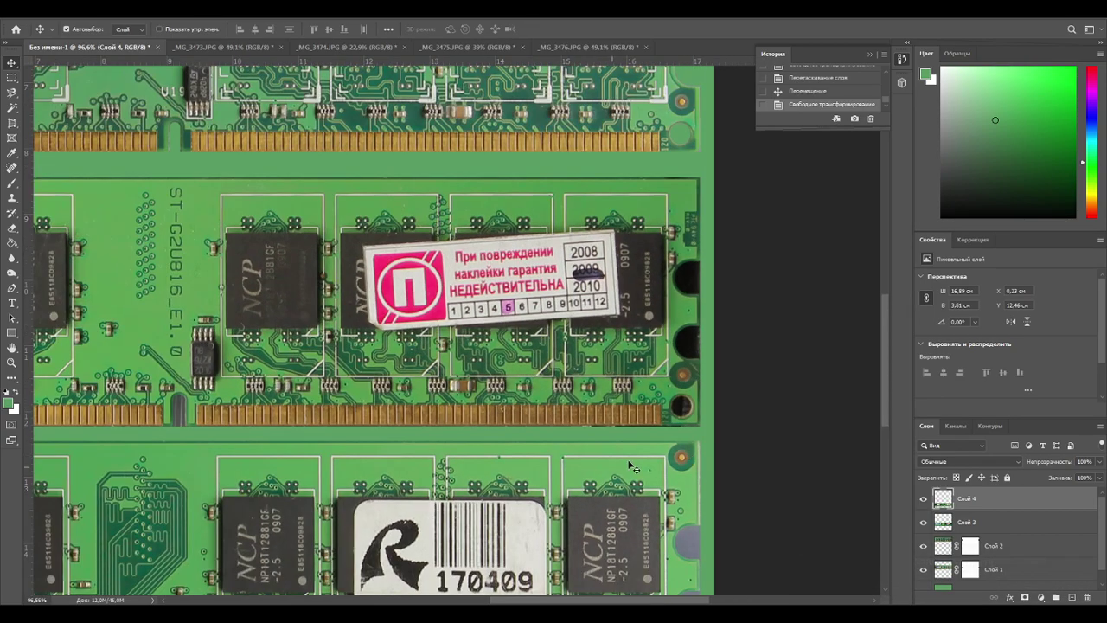
{"action": "scroll", "coordinate": [587, 432], "scroll_direction": "down", "scroll_amount": 1, "text": "alt"}
{"action": "scroll", "coordinate": [587, 433], "scroll_direction": "down", "scroll_amount": 4, "text": "alt"}
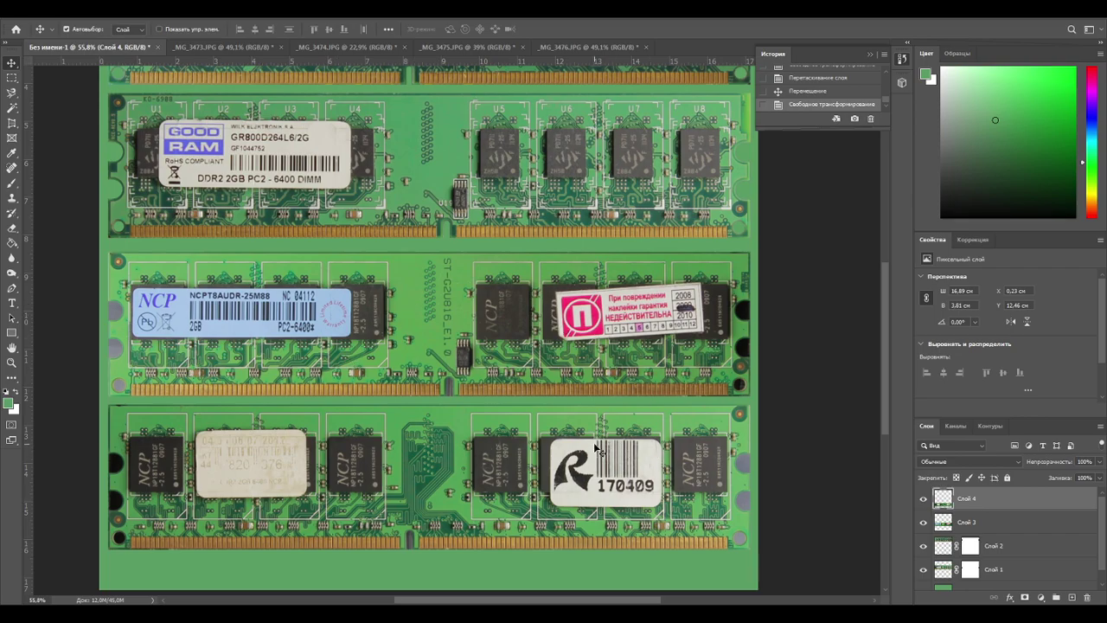
{"action": "scroll", "coordinate": [595, 448], "scroll_direction": "down", "scroll_amount": 2, "text": "alt"}
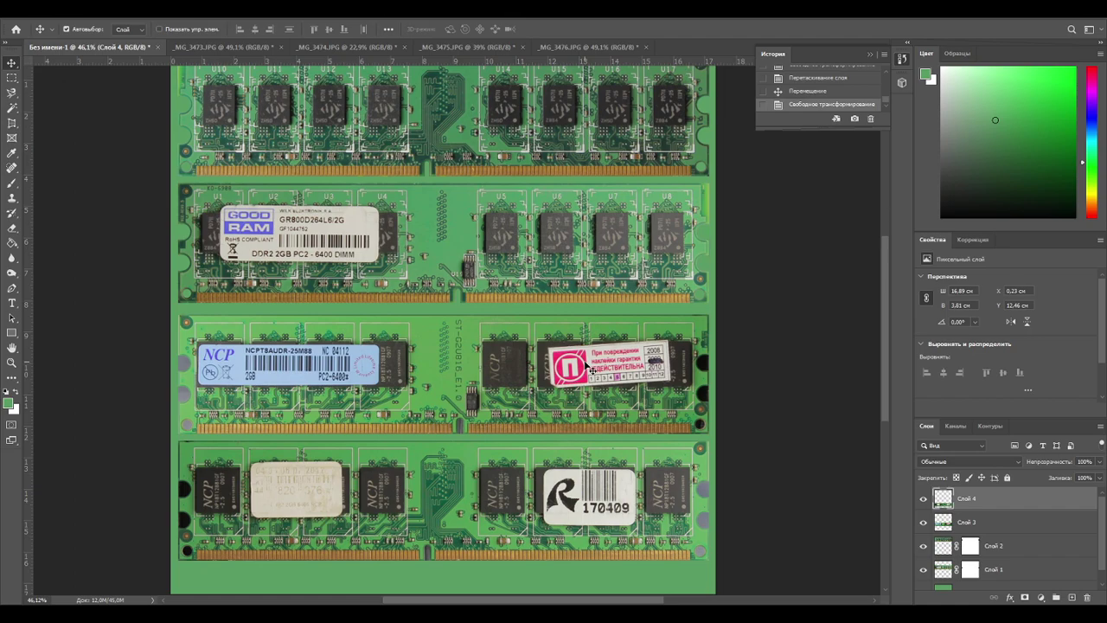
{"action": "scroll", "coordinate": [299, 388], "scroll_direction": "up", "scroll_amount": 3, "text": "alt"}
{"action": "left_click_drag", "start_coordinate": [163, 375], "coordinate": [449, 271]}
{"action": "scroll", "coordinate": [449, 272], "scroll_direction": "up", "scroll_amount": 5, "text": "alt"}
{"action": "scroll", "coordinate": [452, 275], "scroll_direction": "up", "scroll_amount": 4, "text": "alt"}
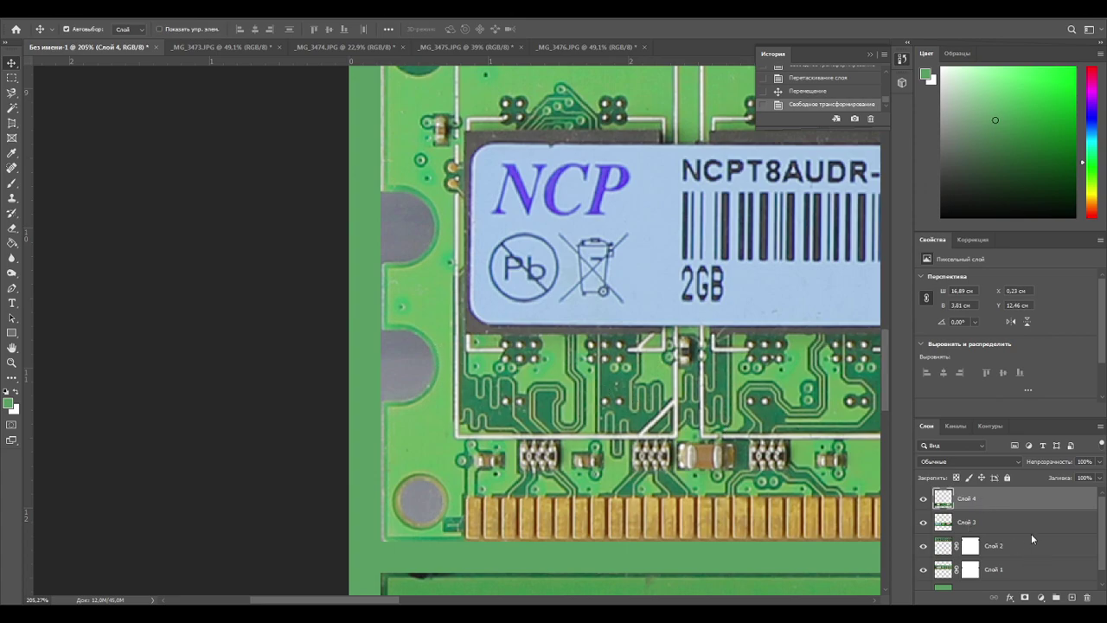
{"action": "left_click", "coordinate": [1025, 598]}
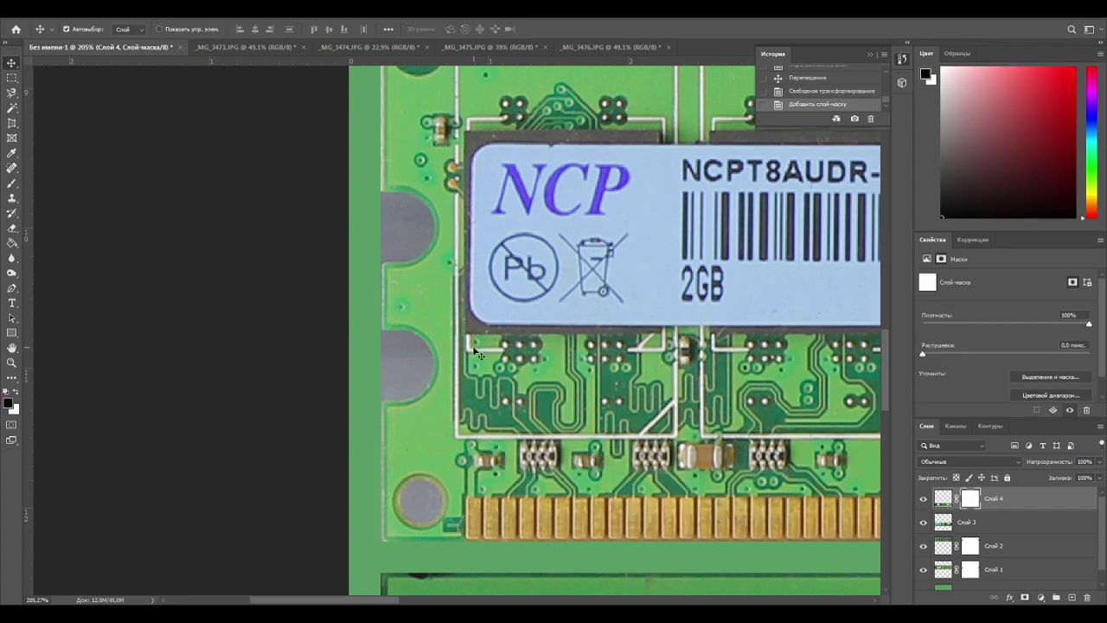
Set the brush size to 60 px and try to mask out the upper edge notch beside the NCP label on the front board.
{"action": "scroll", "coordinate": [417, 218], "scroll_direction": "down", "scroll_amount": 2, "text": "alt"}
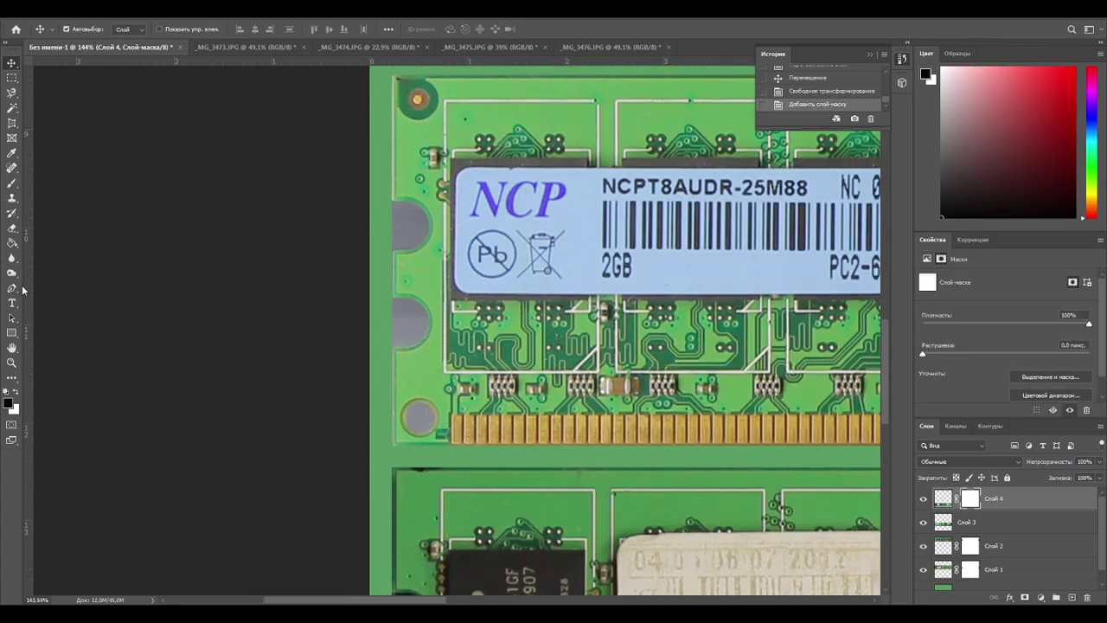
{"action": "key", "text": "b"}
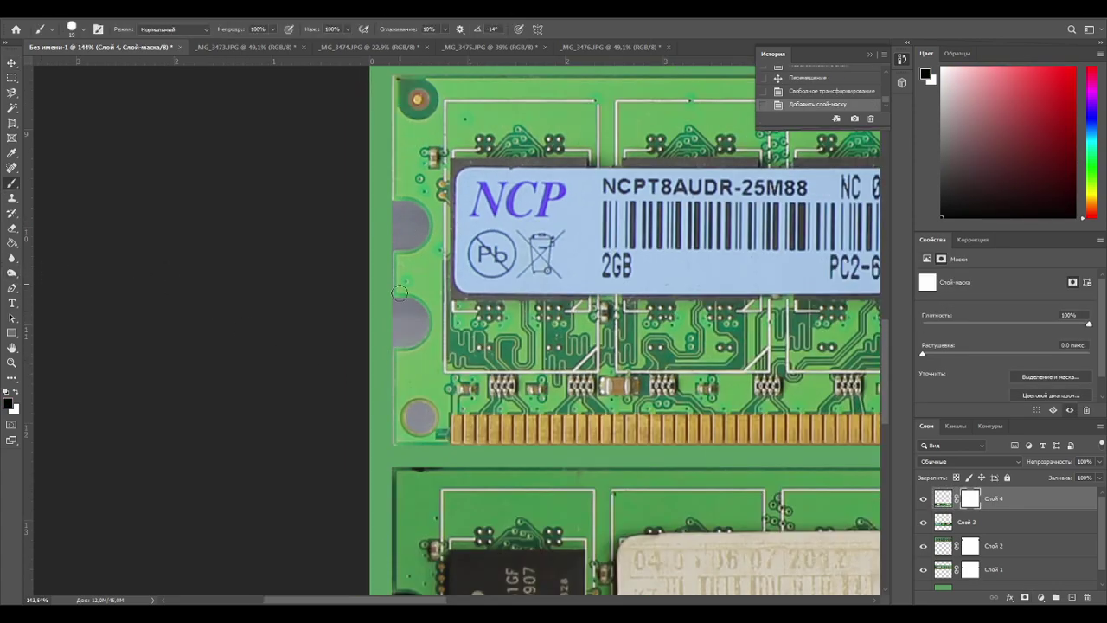
{"action": "mouse_move", "coordinate": [409, 234]}
{"action": "right_mouse_down", "text": "alt"}
{"action": "mouse_move", "coordinate": [433, 232]}
{"action": "mouse_move", "coordinate": [404, 227]}
{"action": "right_mouse_up", "text": "alt"}
{"action": "left_click", "coordinate": [404, 226]}
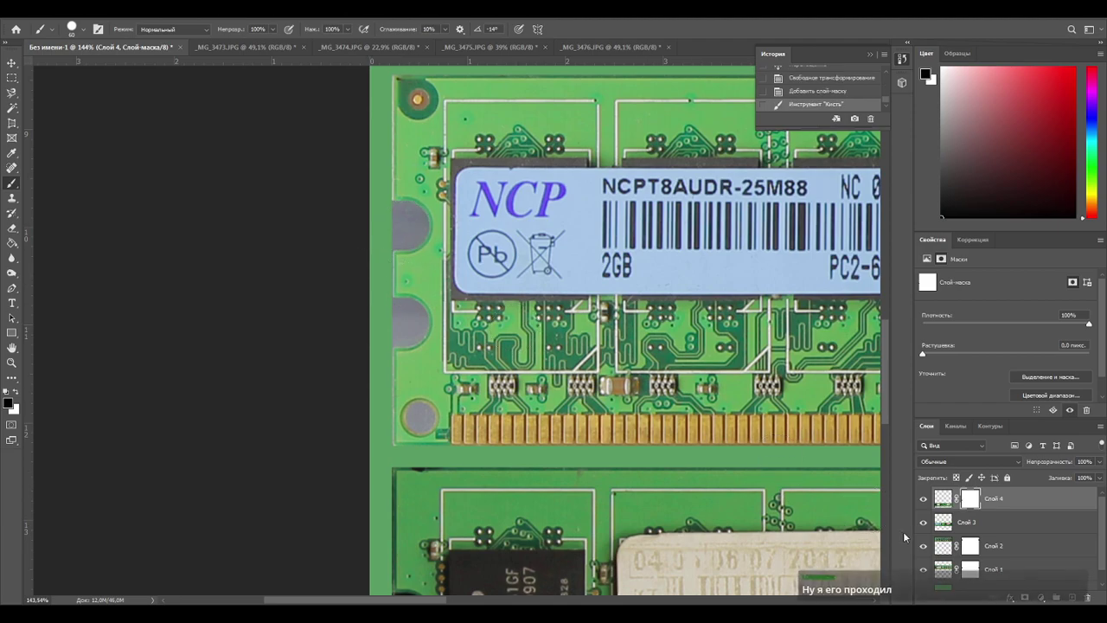
Mask out both edge notches beside the NCP back board's first chip with the 60 px brush on the Слой 4 mask.
{"action": "scroll", "coordinate": [577, 370], "scroll_direction": "up", "scroll_amount": 5, "text": "alt"}
{"action": "scroll", "coordinate": [577, 370], "scroll_direction": "down", "scroll_amount": 8, "text": "alt"}
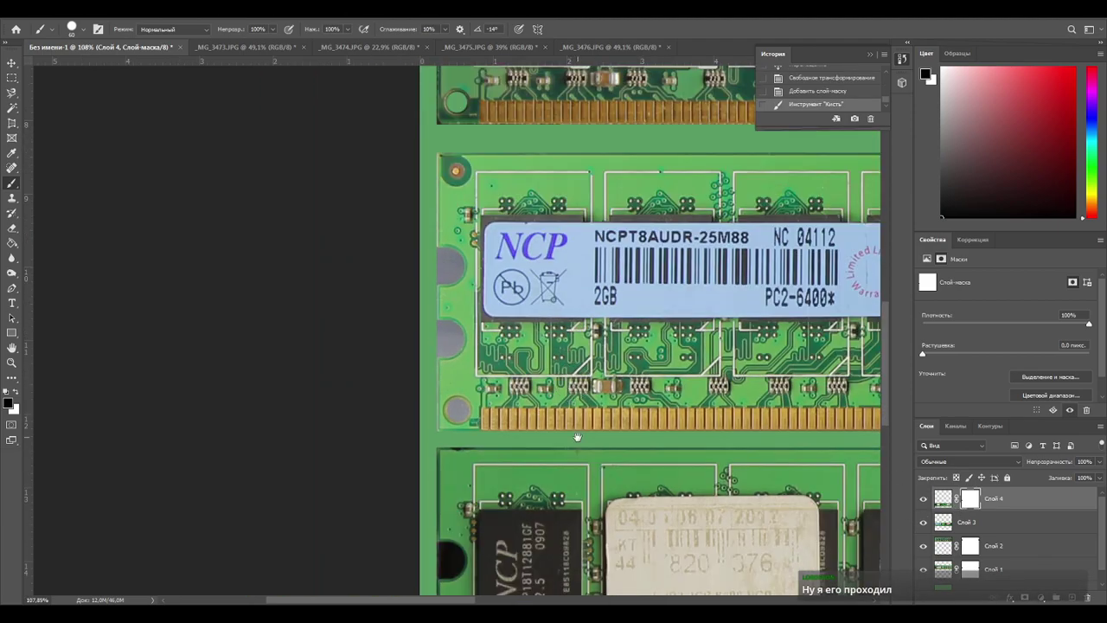
{"action": "left_click_drag", "start_coordinate": [579, 444], "coordinate": [552, 220]}
{"action": "left_click", "coordinate": [419, 337]}
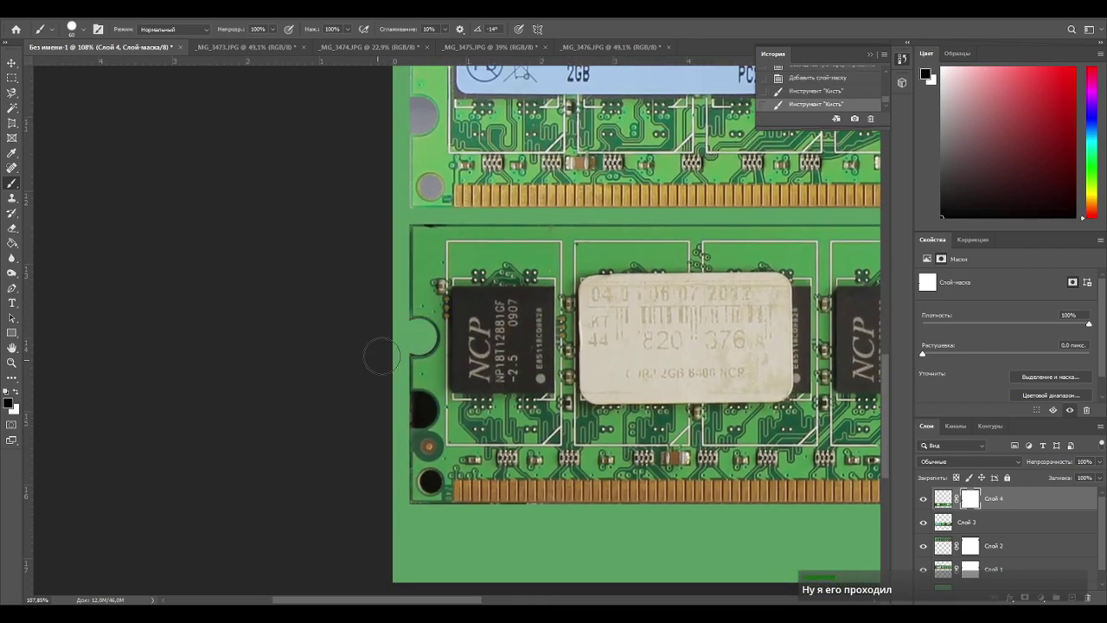
{"action": "key", "text": "ctrl+z"}
{"action": "scroll", "coordinate": [433, 345], "scroll_direction": "down", "scroll_amount": 1, "text": "alt"}
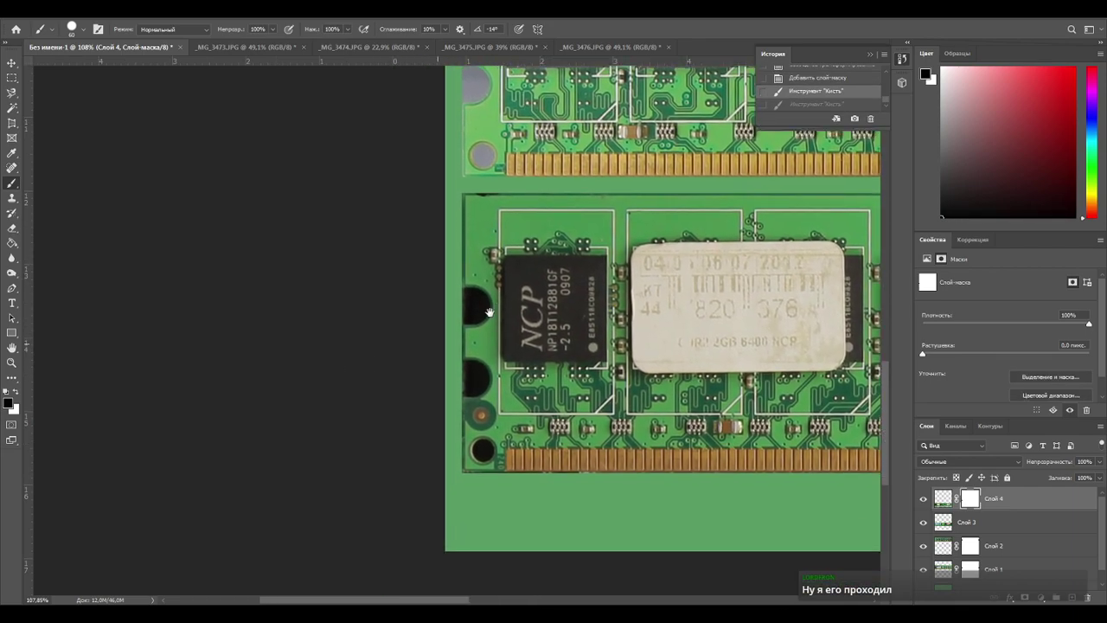
{"action": "scroll", "coordinate": [459, 289], "scroll_direction": "up", "scroll_amount": 3, "text": "alt"}
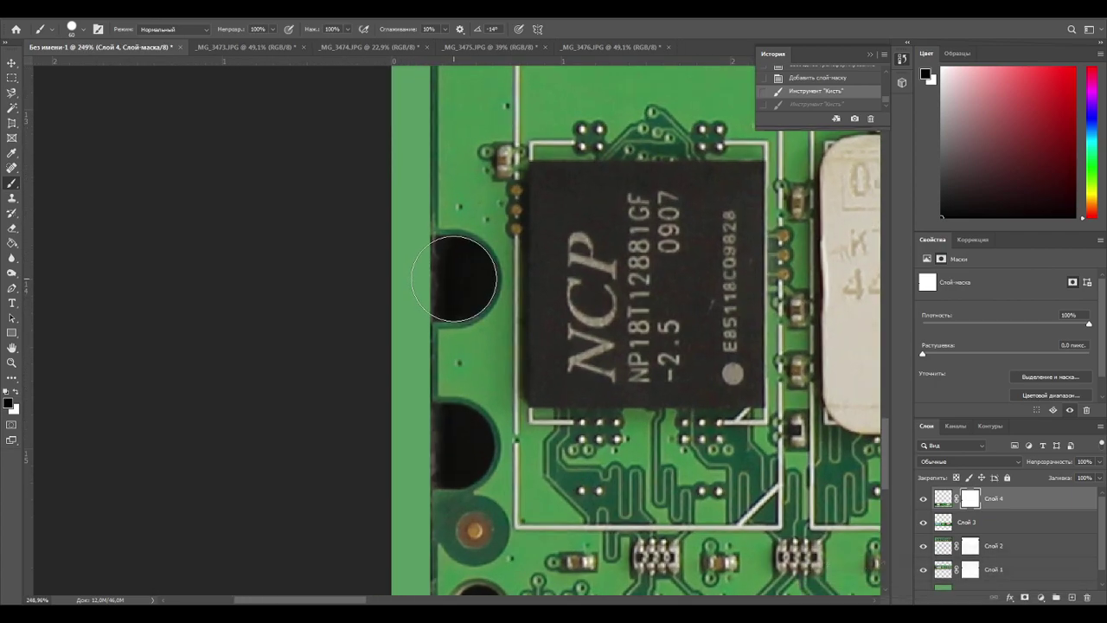
{"action": "left_click_drag", "start_coordinate": [454, 279], "coordinate": [445, 279]}
{"action": "left_click", "coordinate": [439, 279]}
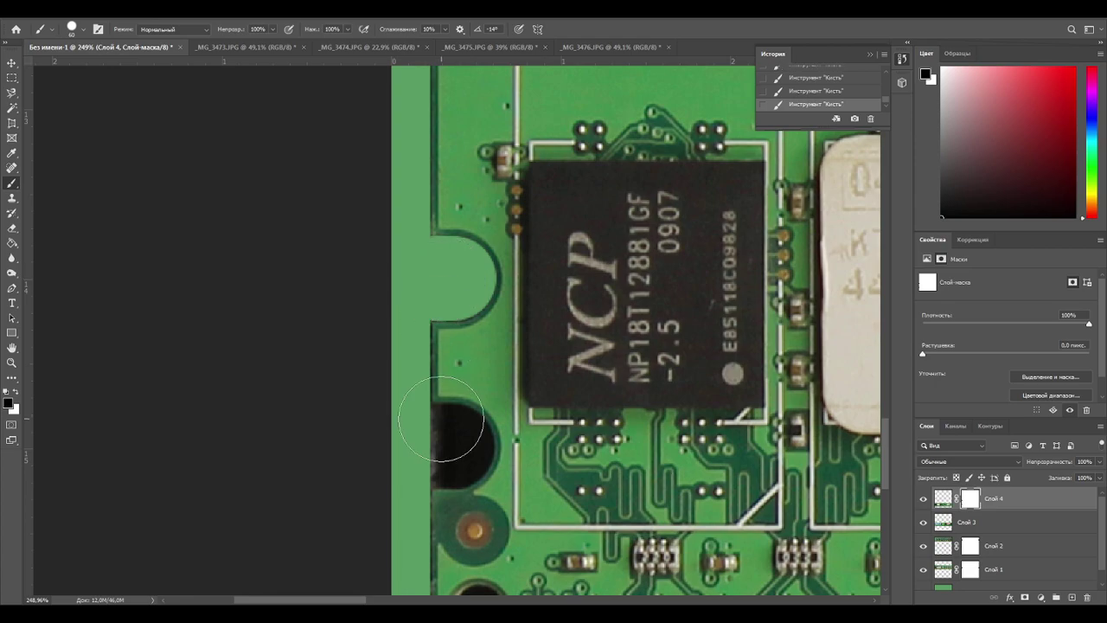
{"action": "left_click", "coordinate": [452, 446]}
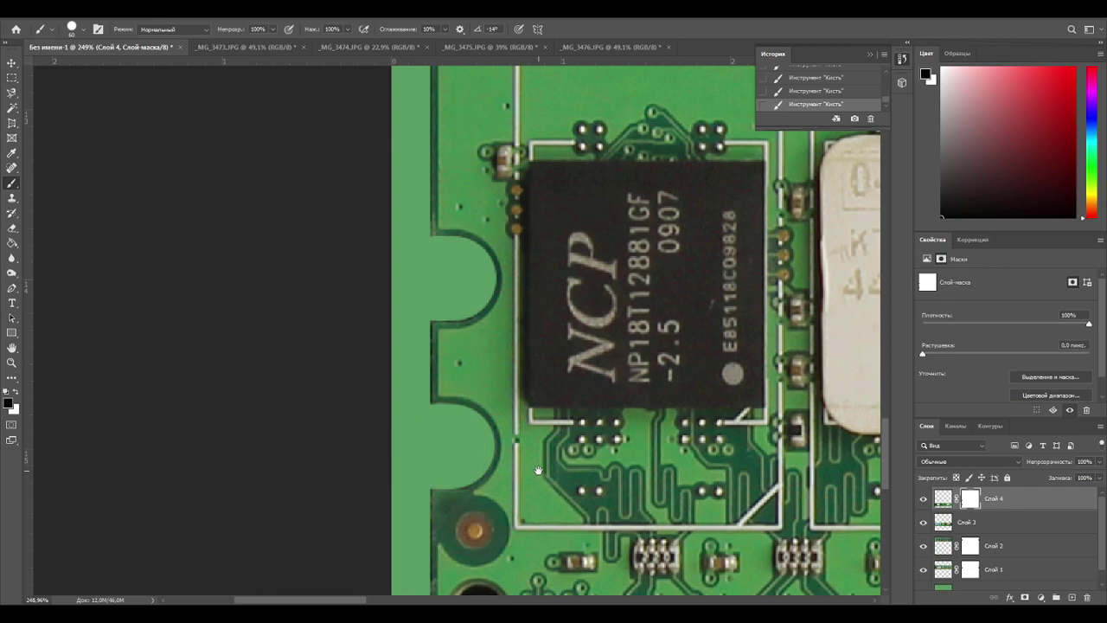
Reduce the brush to 34 px and mask out the round hole beside contact 240 on the NCP back board.
{"action": "left_click_drag", "start_coordinate": [538, 470], "coordinate": [437, 215]}
{"action": "right_click_drag", "start_coordinate": [407, 318], "coordinate": [383, 322], "text": "alt"}
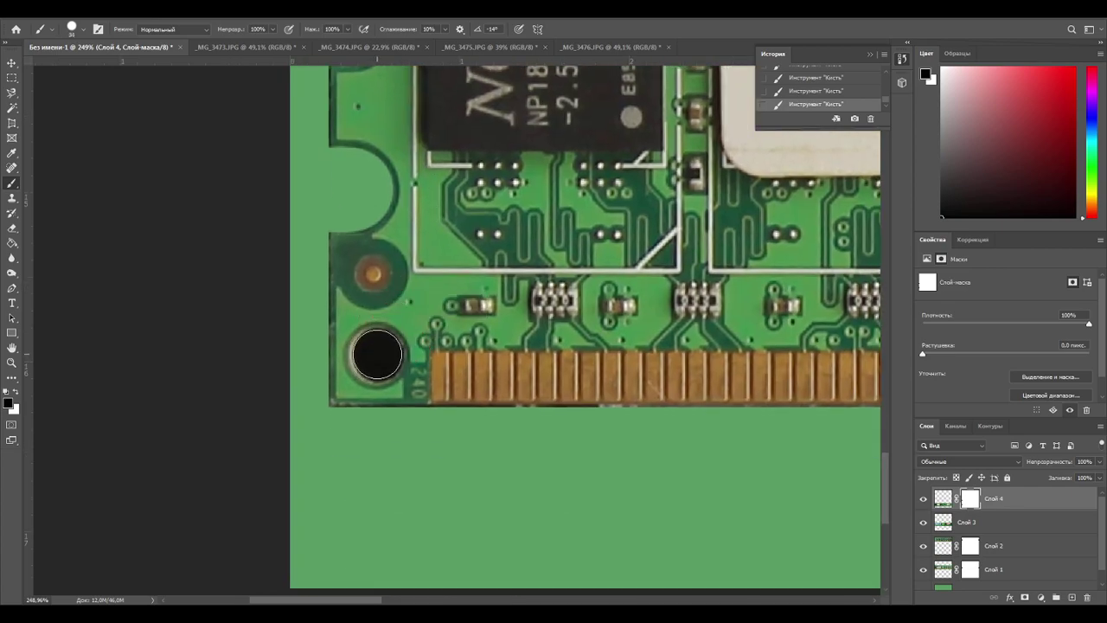
{"action": "left_click", "coordinate": [378, 356]}
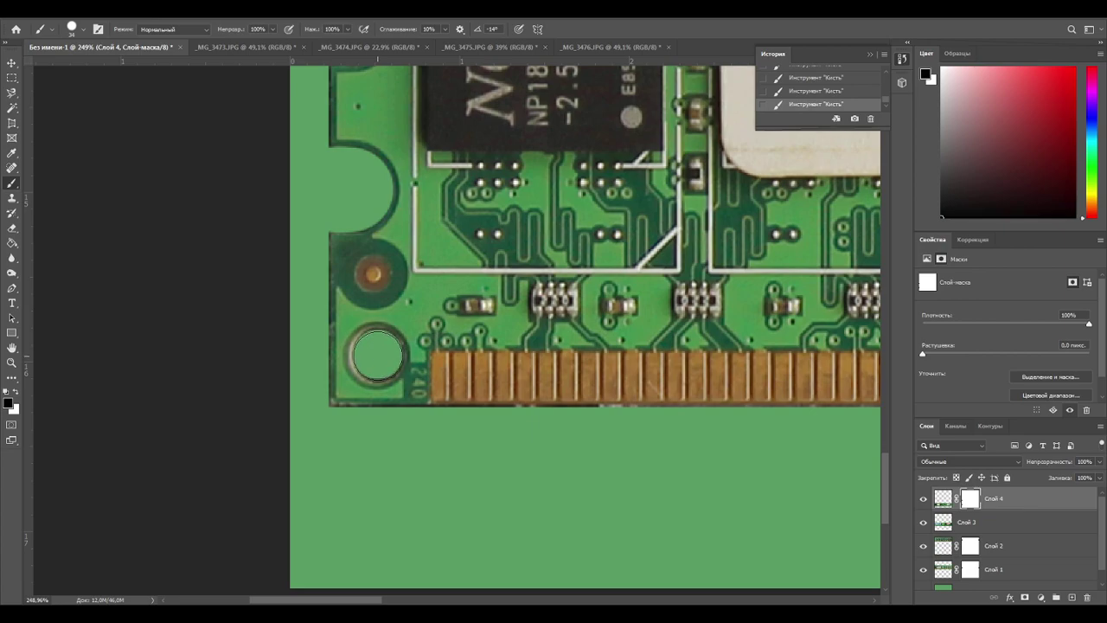
Reduce the brush to 21 px and mask out the key notch between the contact rows on the NCP back board.
{"action": "left_click_drag", "start_coordinate": [617, 284], "coordinate": [190, 294]}
{"action": "left_click_drag", "start_coordinate": [863, 321], "coordinate": [514, 336]}
{"action": "scroll", "coordinate": [515, 334], "scroll_direction": "right", "scroll_amount": 8}
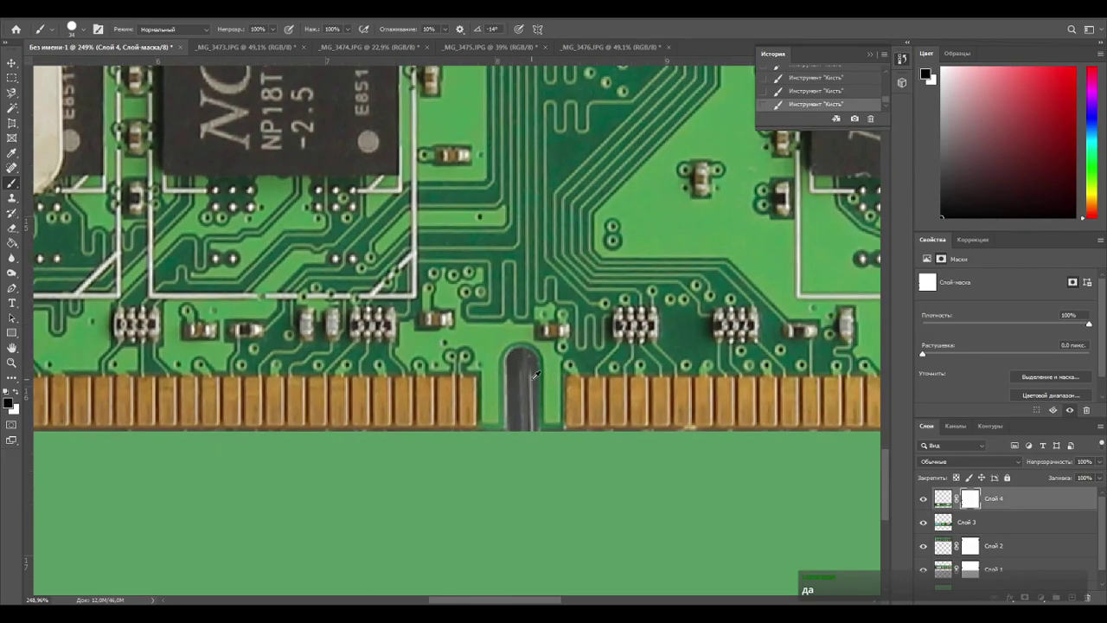
{"action": "right_click_drag", "start_coordinate": [534, 378], "coordinate": [521, 379], "text": "alt"}
{"action": "left_click", "coordinate": [523, 363]}
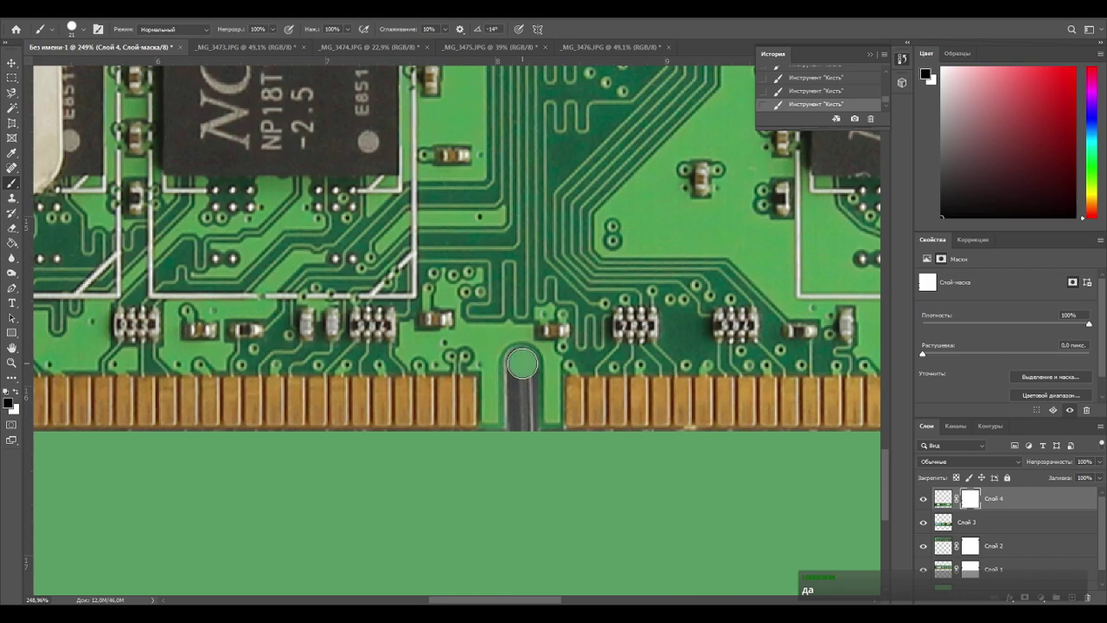
{"action": "left_click", "coordinate": [522, 423], "text": "shift"}
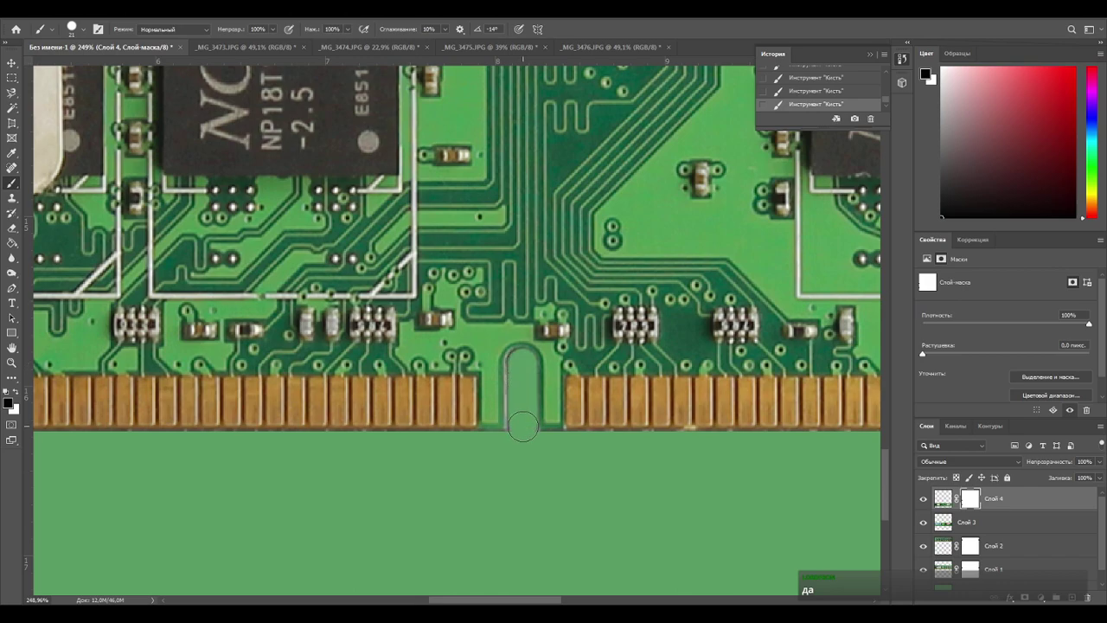
Enlarge the brush to 37 px and mask out the round hole beside contact 121 on the NCP back board.
{"action": "left_click_drag", "start_coordinate": [655, 338], "coordinate": [154, 336]}
{"action": "left_click_drag", "start_coordinate": [680, 303], "coordinate": [139, 381]}
{"action": "left_click_drag", "start_coordinate": [609, 330], "coordinate": [112, 311]}
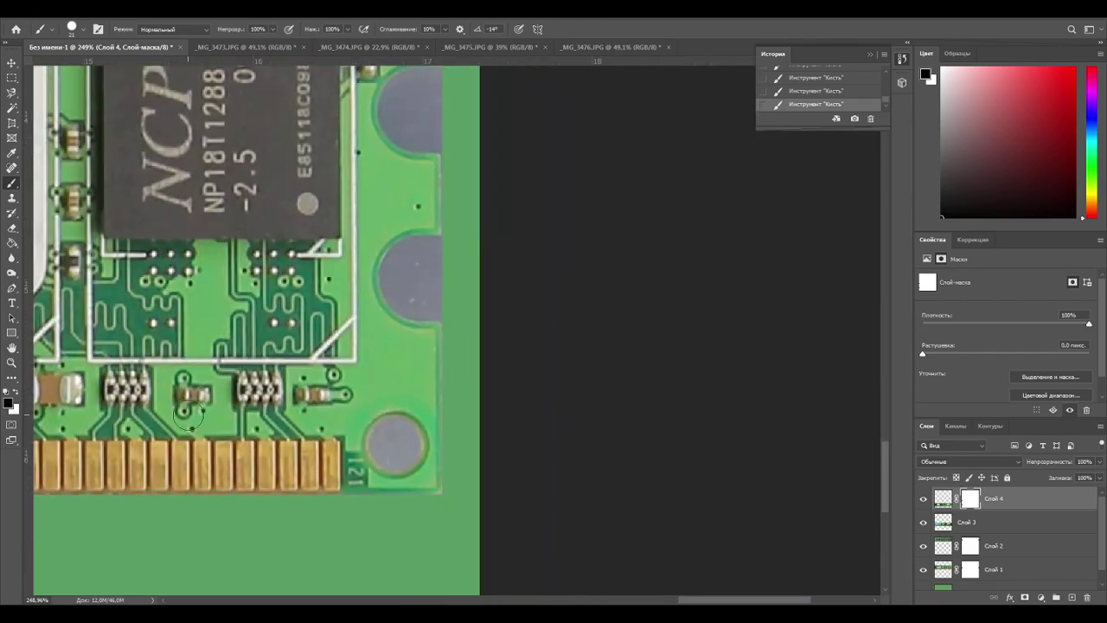
{"action": "right_click_drag", "start_coordinate": [337, 452], "coordinate": [408, 450], "text": "alt"}
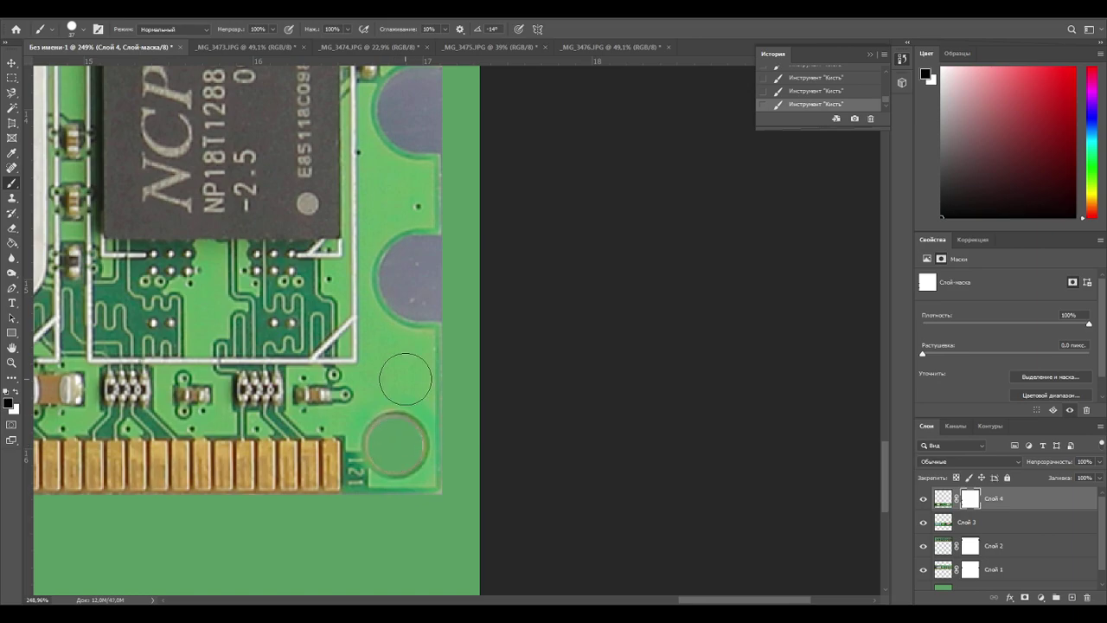
Set the brush to 61 px and mask out both edge notches beside the NCP back board's last chip.
{"action": "mouse_move", "coordinate": [425, 277]}
{"action": "right_mouse_down", "text": "alt"}
{"action": "mouse_move", "coordinate": [443, 284]}
{"action": "mouse_move", "coordinate": [424, 277]}
{"action": "right_mouse_up", "text": "alt"}
{"action": "left_click", "coordinate": [423, 278]}
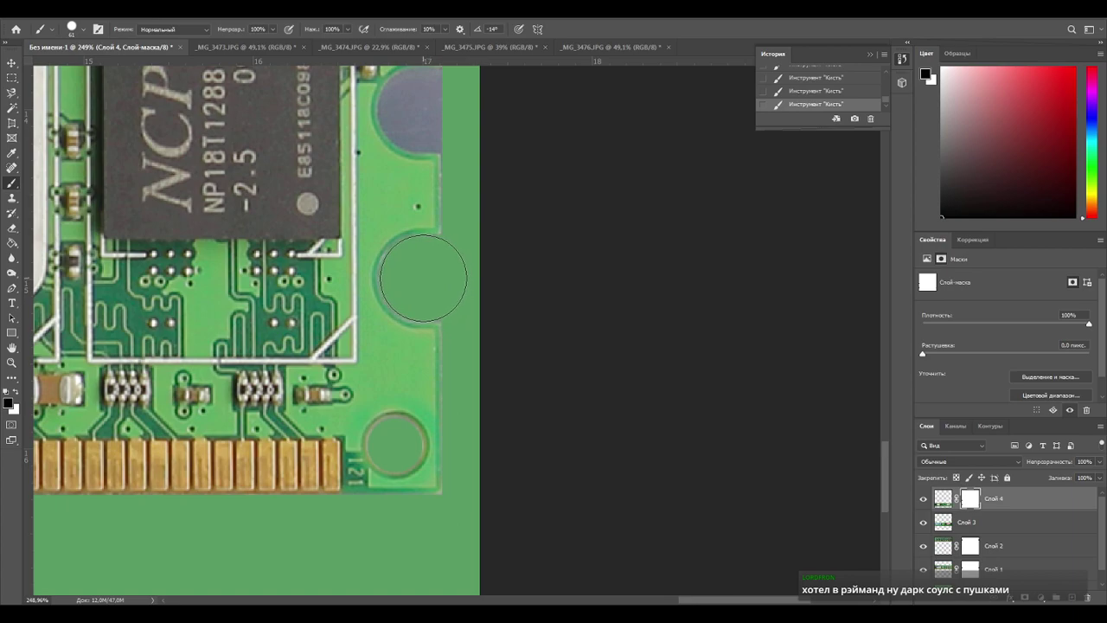
{"action": "scroll", "coordinate": [423, 277], "scroll_direction": "up", "scroll_amount": 4}
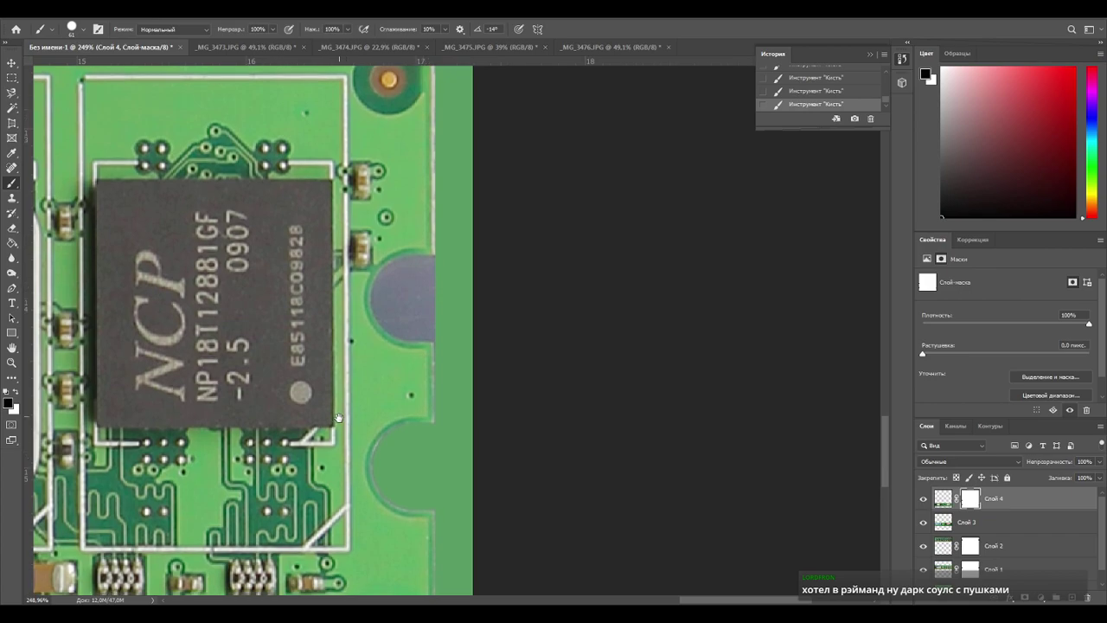
{"action": "left_click", "coordinate": [422, 298]}
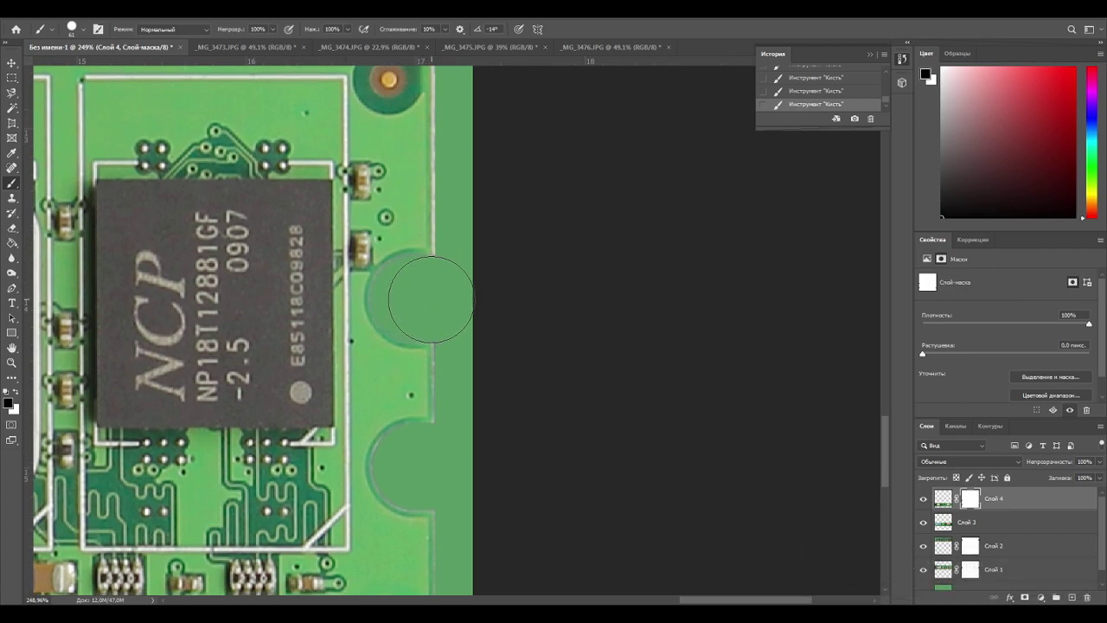
Mask off the light fringe along the NCP back board's outer edge above the notches with a straight 61 px stroke.
{"action": "scroll", "coordinate": [475, 300], "scroll_direction": "up", "scroll_amount": 3}
{"action": "scroll", "coordinate": [475, 300], "scroll_direction": "left", "scroll_amount": 2}
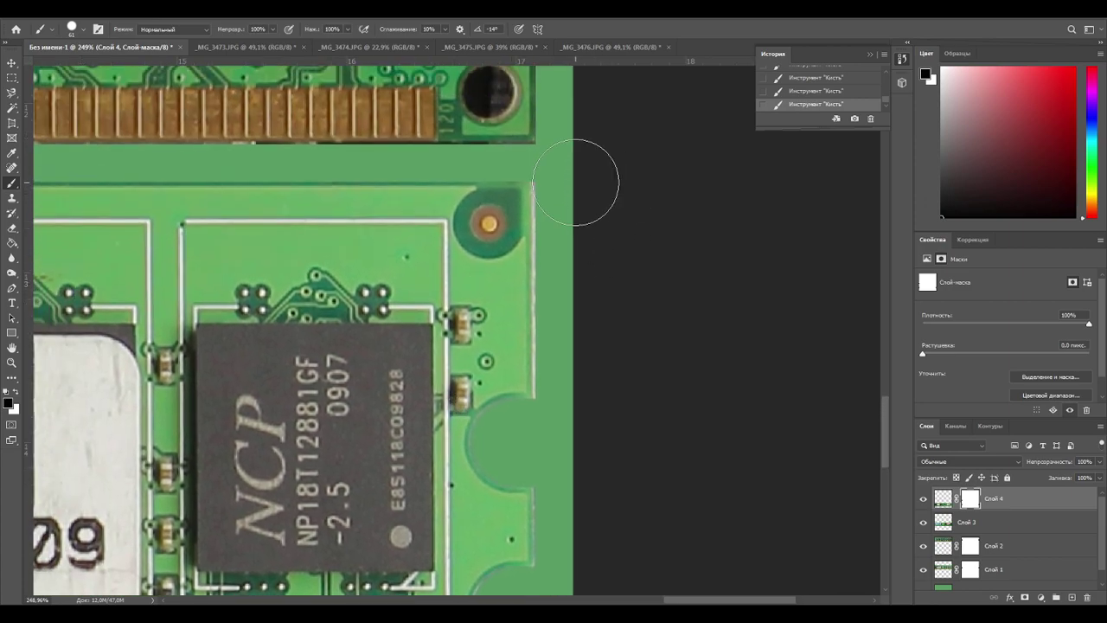
{"action": "left_click", "coordinate": [580, 396], "text": "shift"}
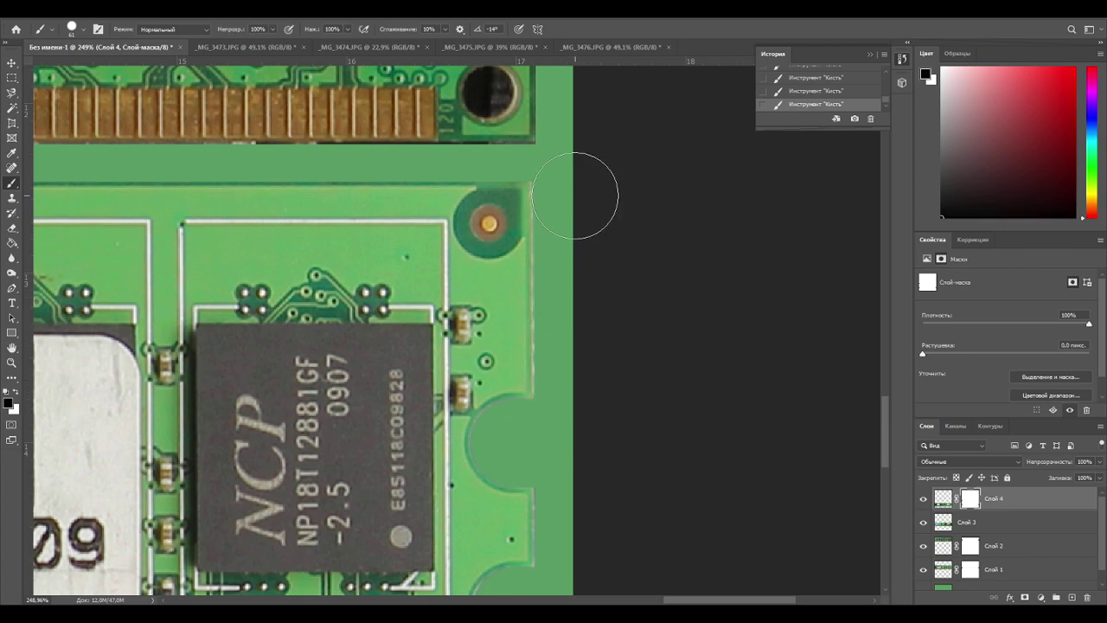
Add a layer mask to the NCP front board's layer, Слой 3.
{"action": "scroll", "coordinate": [564, 301], "scroll_direction": "down", "scroll_amount": 5, "text": "alt"}
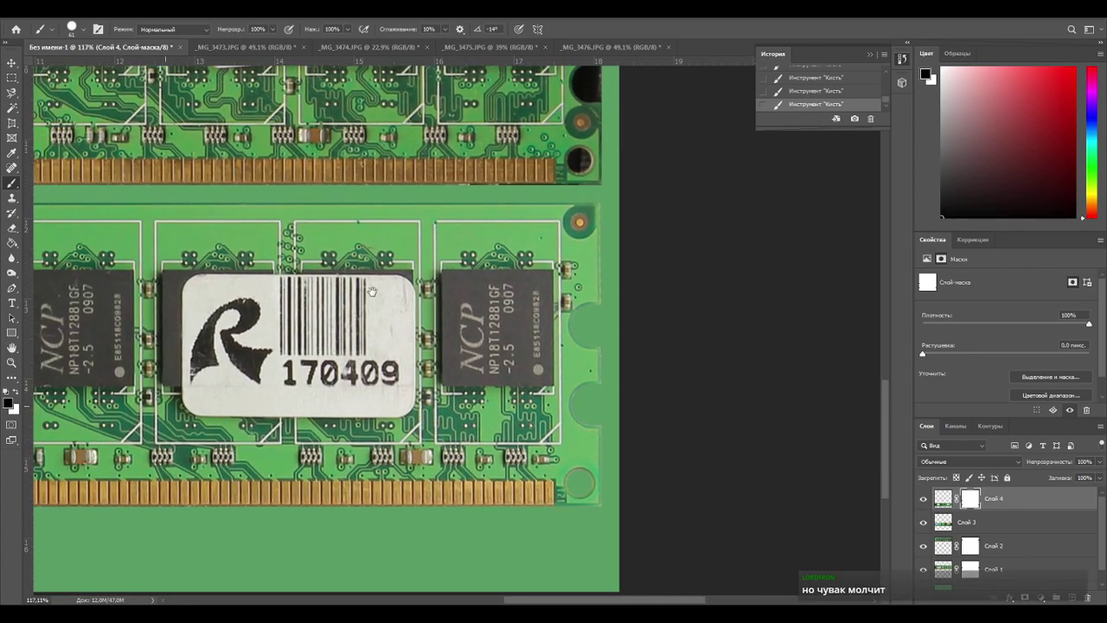
{"action": "left_click_drag", "start_coordinate": [372, 290], "coordinate": [851, 140]}
{"action": "left_click_drag", "start_coordinate": [571, 306], "coordinate": [649, 496]}
{"action": "left_click_drag", "start_coordinate": [148, 285], "coordinate": [674, 303]}
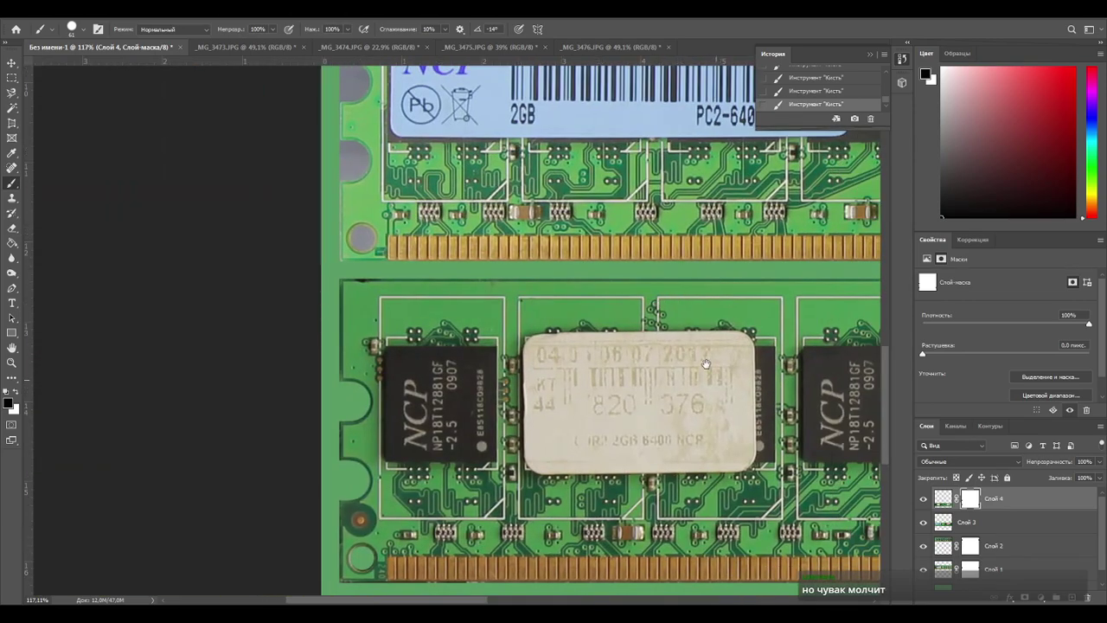
{"action": "left_click", "coordinate": [973, 523]}
{"action": "left_click", "coordinate": [1039, 597]}
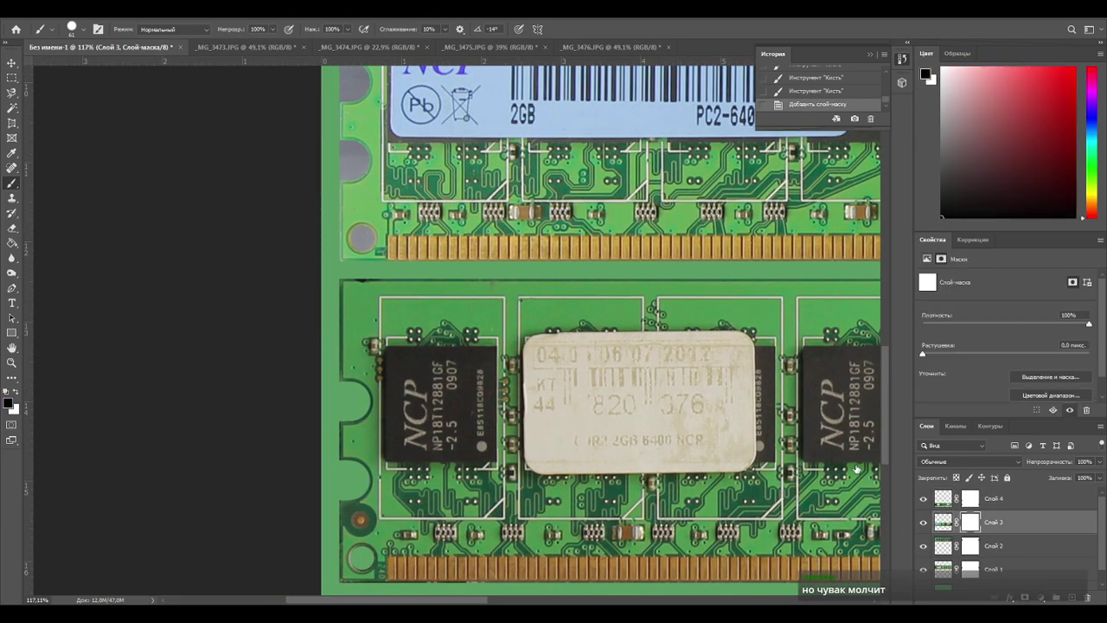
Set the brush to 35 px and mask out the round hole beside the NCP front board's first contact.
{"action": "scroll", "coordinate": [363, 225], "scroll_direction": "up", "scroll_amount": 3, "text": "alt"}
{"action": "scroll", "coordinate": [412, 269], "scroll_direction": "up", "scroll_amount": 3, "text": "alt"}
{"action": "mouse_move", "coordinate": [430, 295]}
{"action": "right_mouse_down", "text": "alt"}
{"action": "mouse_move", "coordinate": [414, 297]}
{"action": "mouse_move", "coordinate": [431, 296]}
{"action": "right_mouse_up", "text": "alt"}
{"action": "left_click", "coordinate": [430, 296]}
{"action": "left_click", "coordinate": [431, 296]}
{"action": "left_click", "coordinate": [430, 297]}
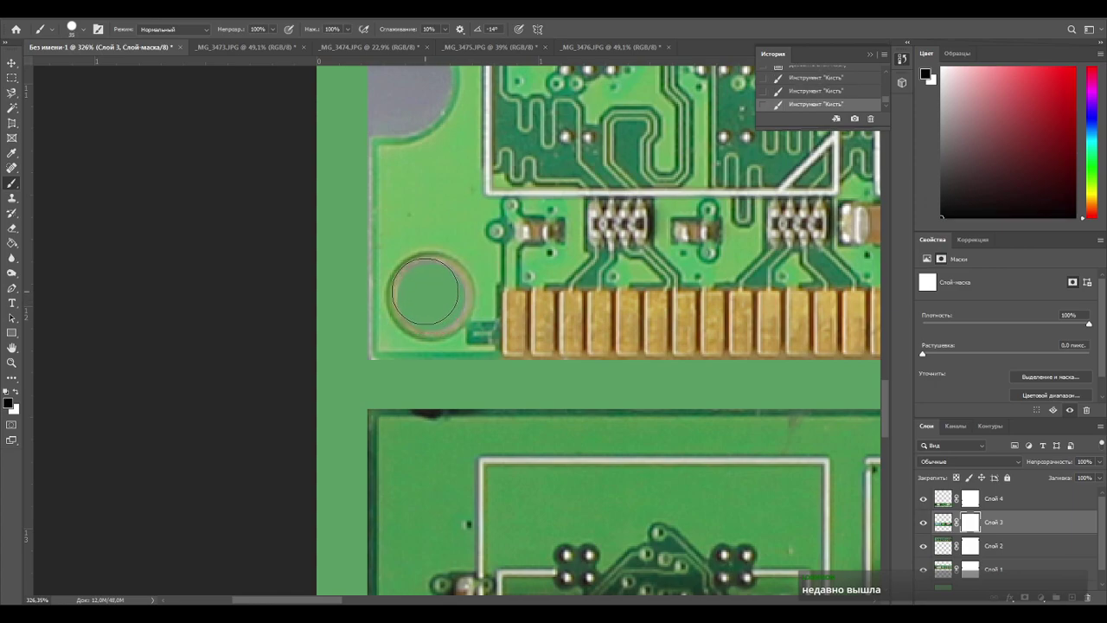
Enlarge the brush to 58 px and mask out both edge notches beside the NCP label on the front board.
{"action": "left_click_drag", "start_coordinate": [415, 167], "coordinate": [483, 332]}
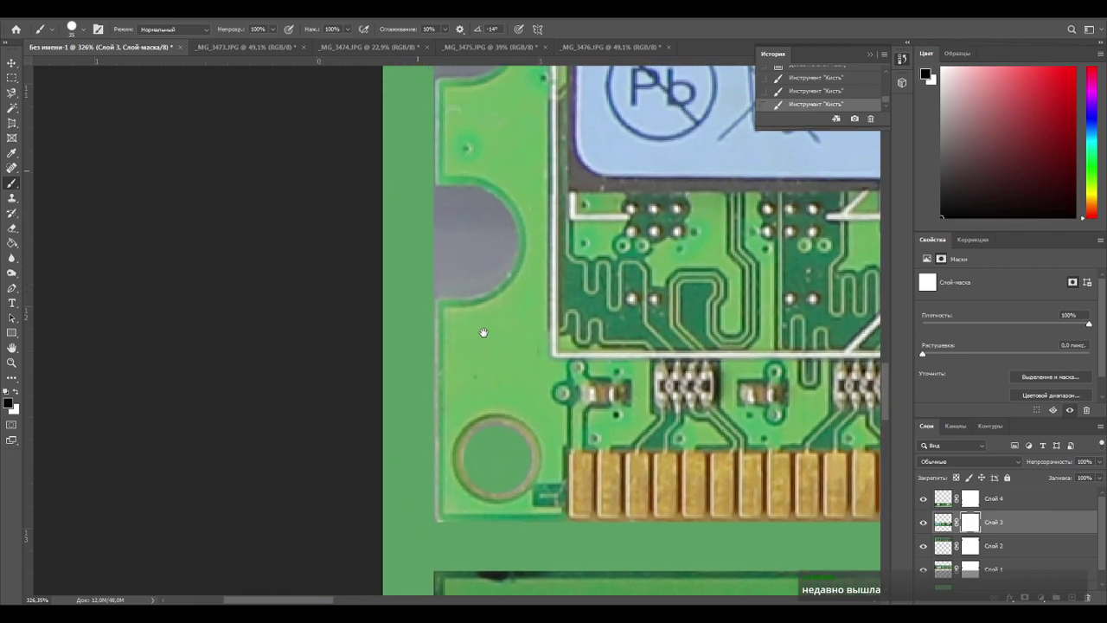
{"action": "right_click_drag", "start_coordinate": [448, 252], "coordinate": [463, 256], "text": "alt"}
{"action": "mouse_move", "coordinate": [475, 258]}
{"action": "right_mouse_down", "text": "alt"}
{"action": "mouse_move", "coordinate": [477, 245]}
{"action": "mouse_move", "coordinate": [465, 245]}
{"action": "right_mouse_up", "text": "alt"}
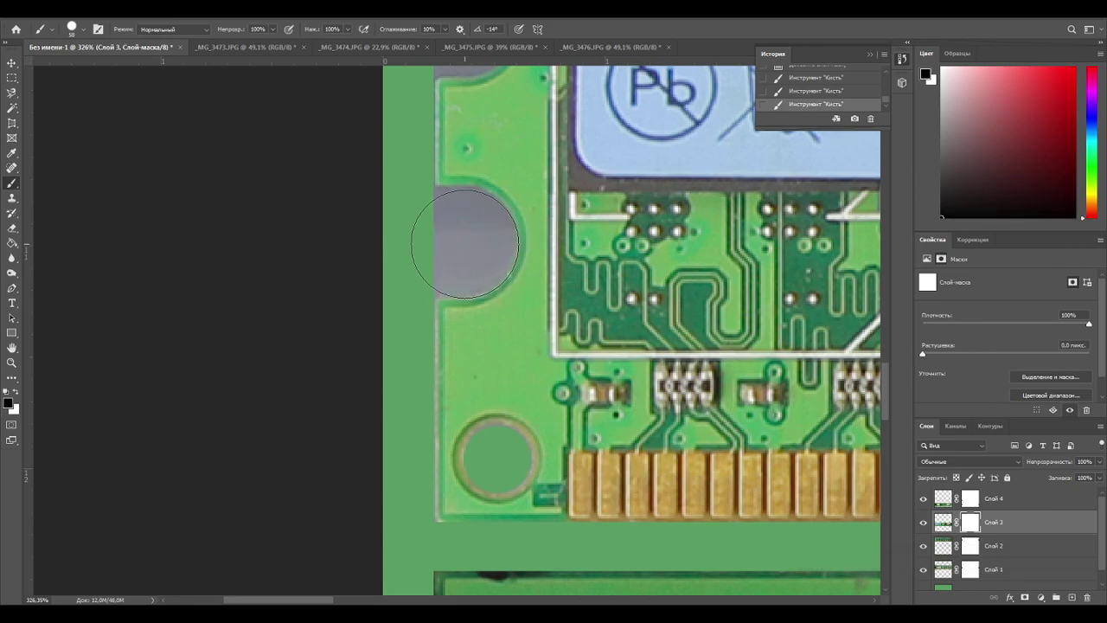
{"action": "left_click", "coordinate": [465, 242]}
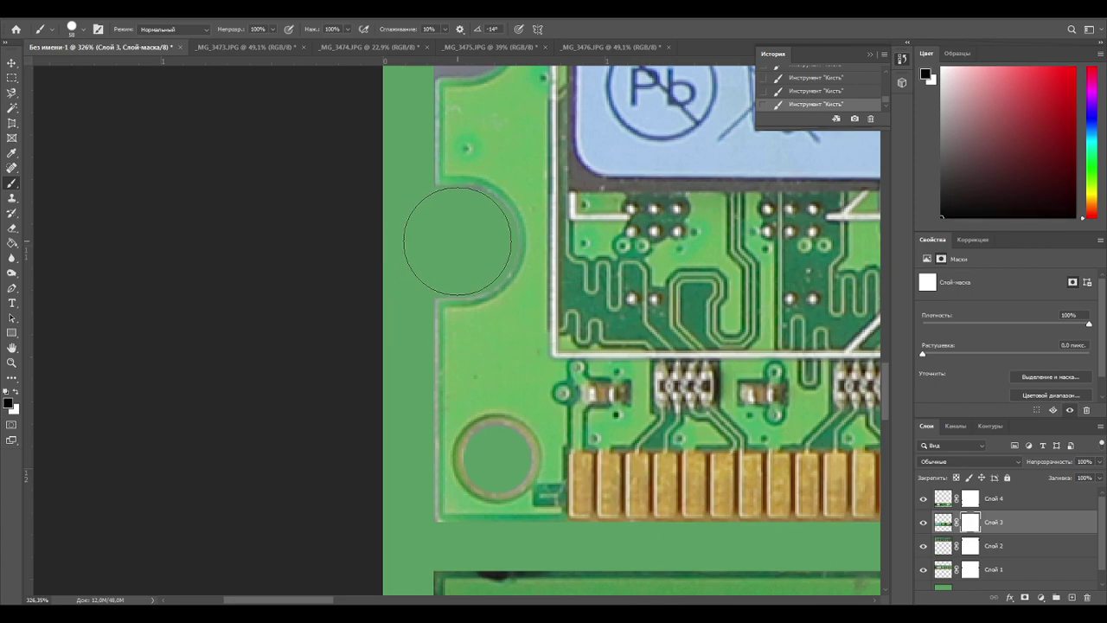
{"action": "left_click_drag", "start_coordinate": [474, 260], "coordinate": [514, 441]}
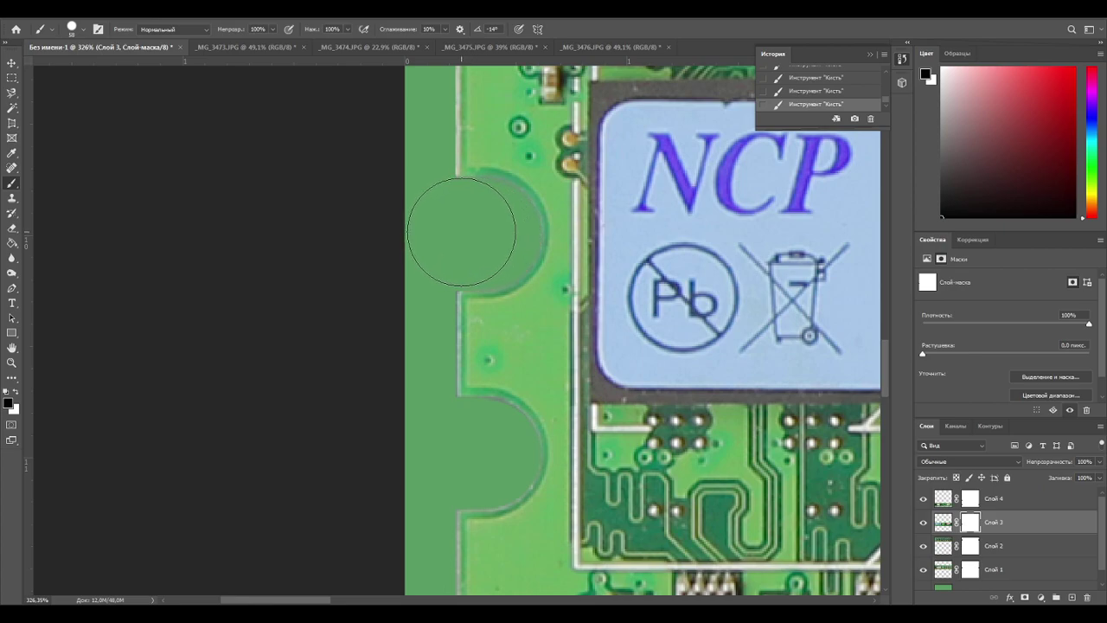
Undo the misplaced strokes on the front board's upper edge notch near the warranty sticker and mask it out again with the 58 px brush.
{"action": "scroll", "coordinate": [494, 271], "scroll_direction": "down", "scroll_amount": 4, "text": "alt"}
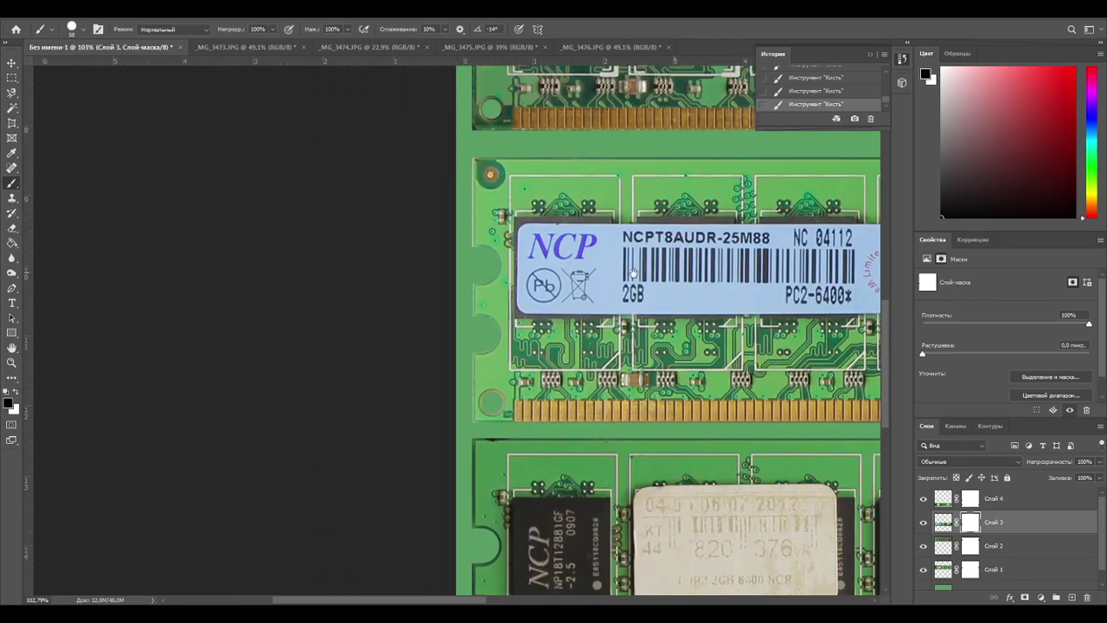
{"action": "left_click_drag", "start_coordinate": [667, 271], "coordinate": [70, 214]}
{"action": "left_click_drag", "start_coordinate": [537, 267], "coordinate": [2, 250]}
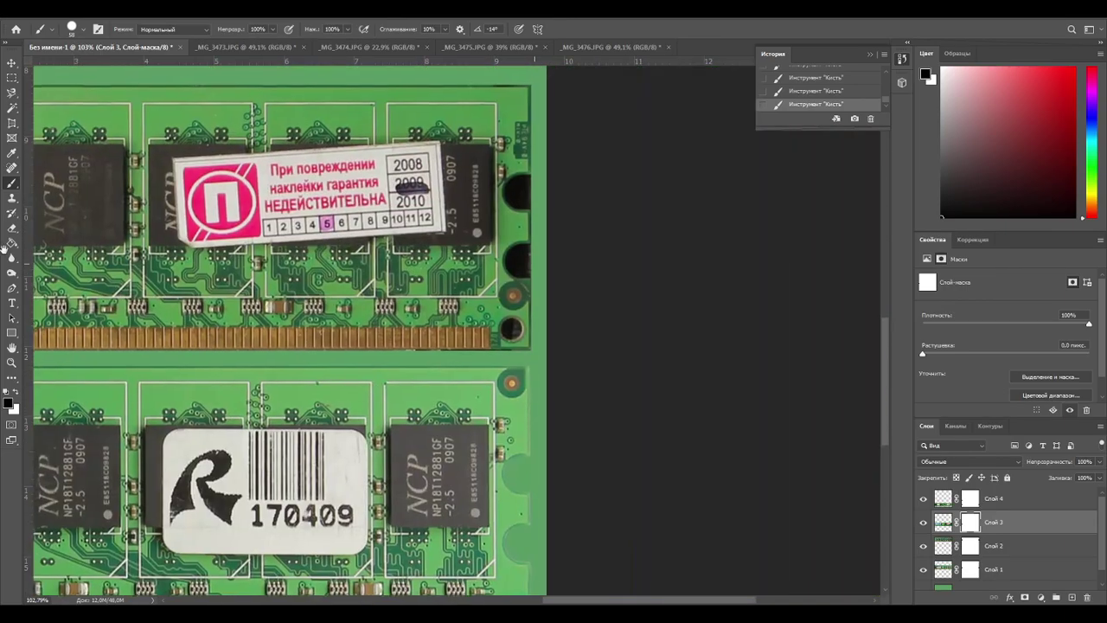
{"action": "scroll", "coordinate": [531, 188], "scroll_direction": "up", "scroll_amount": 3, "text": "alt"}
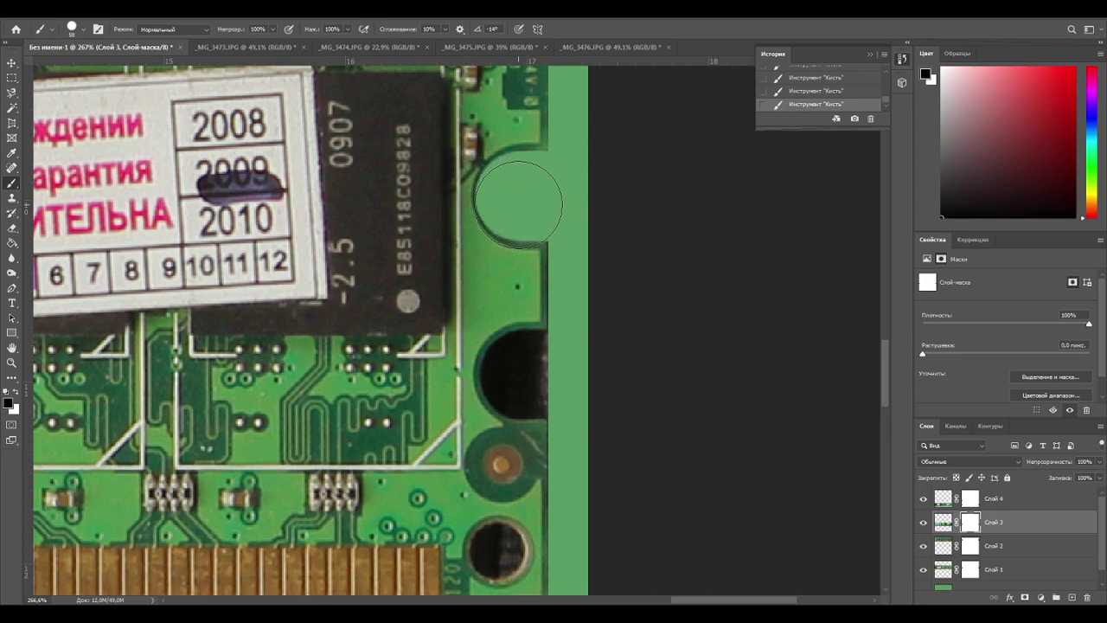
{"action": "key", "text": "ctrl+z"}
{"action": "key", "text": "ctrl+z"}
{"action": "key", "text": "ctrl+z"}
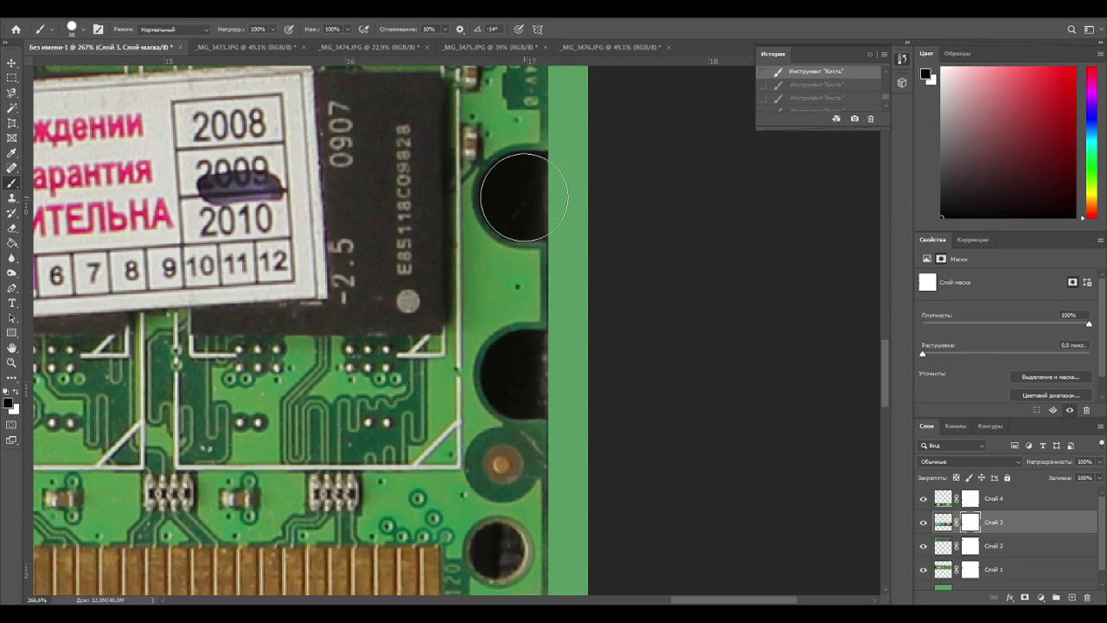
{"action": "left_click", "coordinate": [524, 196]}
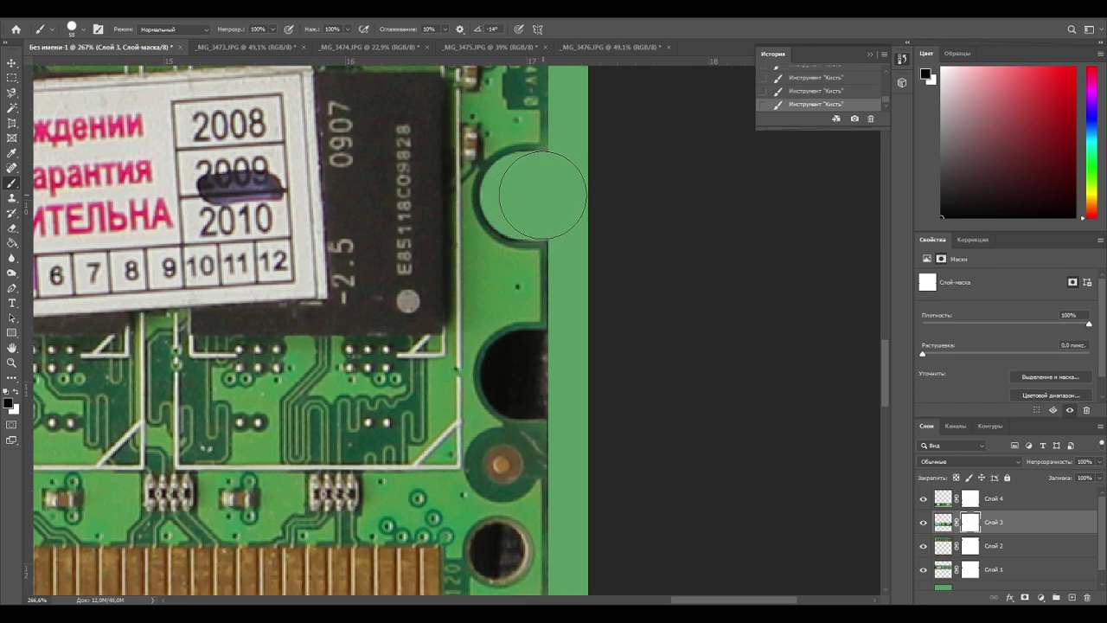
Mask out the front board's lower edge notch near the warranty sticker with the 58 px brush, redoing the last stroke.
{"action": "scroll", "coordinate": [543, 223], "scroll_direction": "up", "scroll_amount": 3}
{"action": "scroll", "coordinate": [542, 223], "scroll_direction": "down", "scroll_amount": 5}
{"action": "scroll", "coordinate": [517, 234], "scroll_direction": "down", "scroll_amount": 3, "text": "alt"}
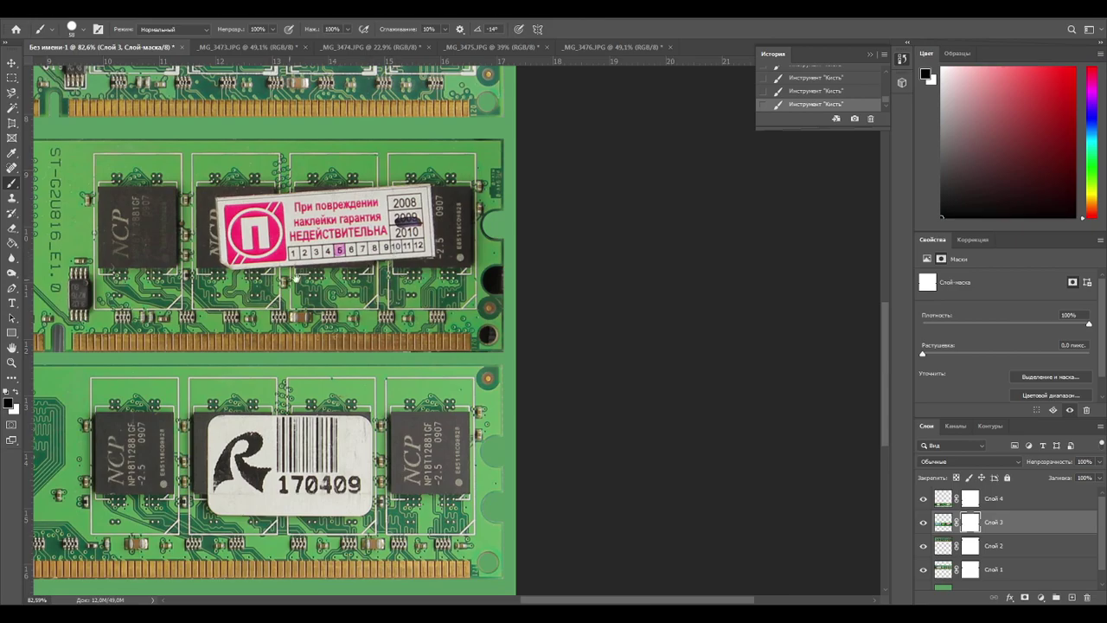
{"action": "scroll", "coordinate": [758, 268], "scroll_direction": "up", "scroll_amount": 2, "text": "alt"}
{"action": "left_click_drag", "start_coordinate": [758, 267], "coordinate": [430, 257]}
{"action": "left_click_drag", "start_coordinate": [691, 290], "coordinate": [517, 267]}
{"action": "scroll", "coordinate": [526, 256], "scroll_direction": "up", "scroll_amount": 4, "text": "alt"}
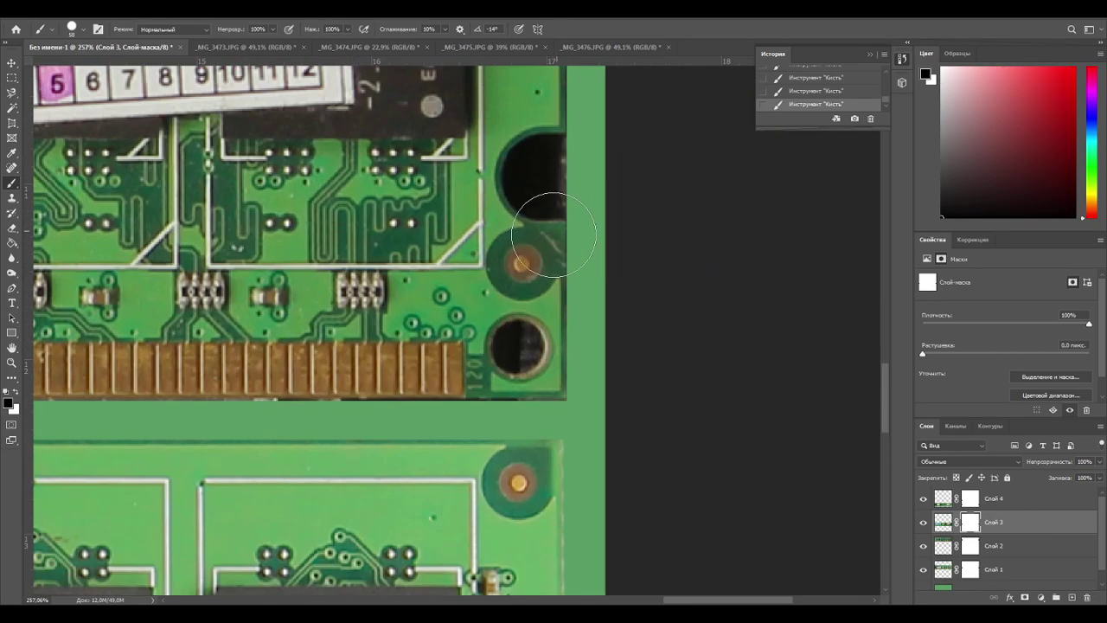
{"action": "left_click", "coordinate": [544, 176]}
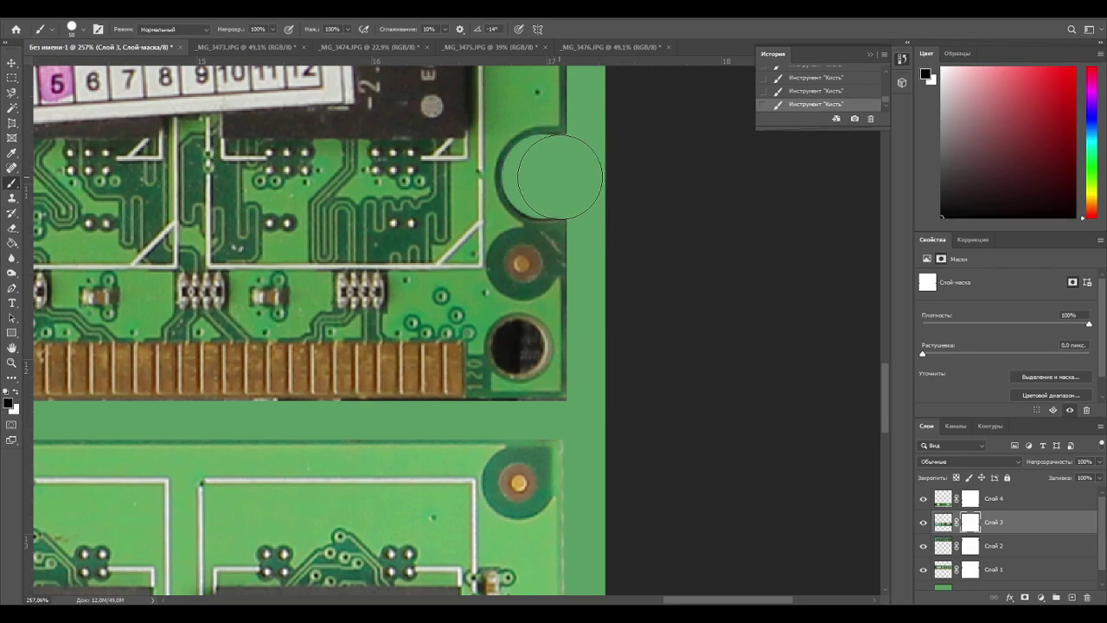
{"action": "key", "text": "ctrl+z"}
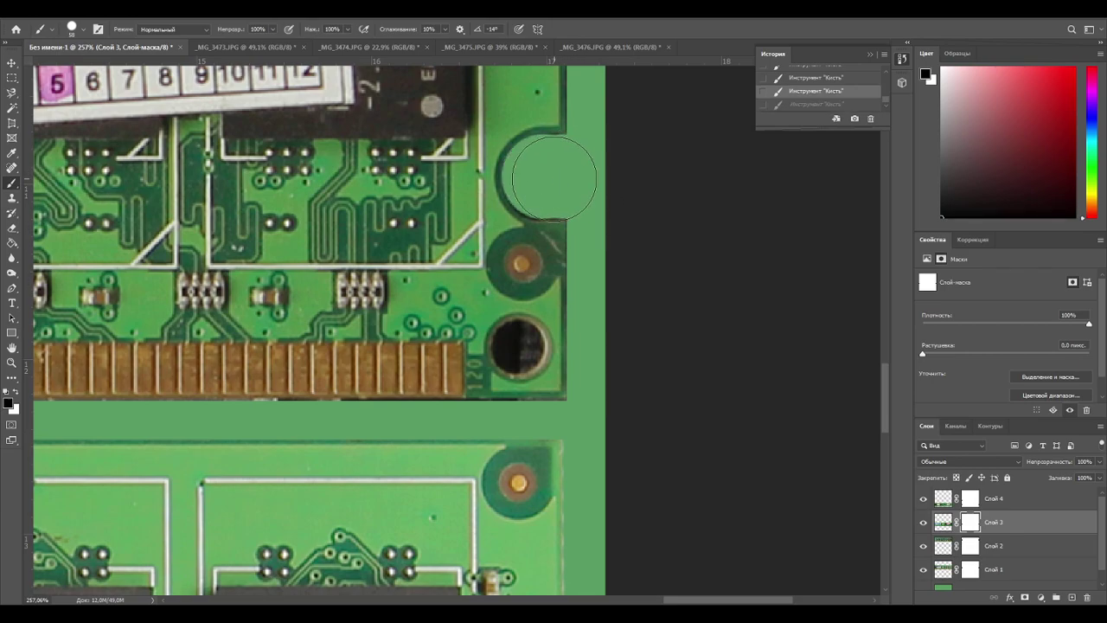
{"action": "left_click", "coordinate": [554, 177]}
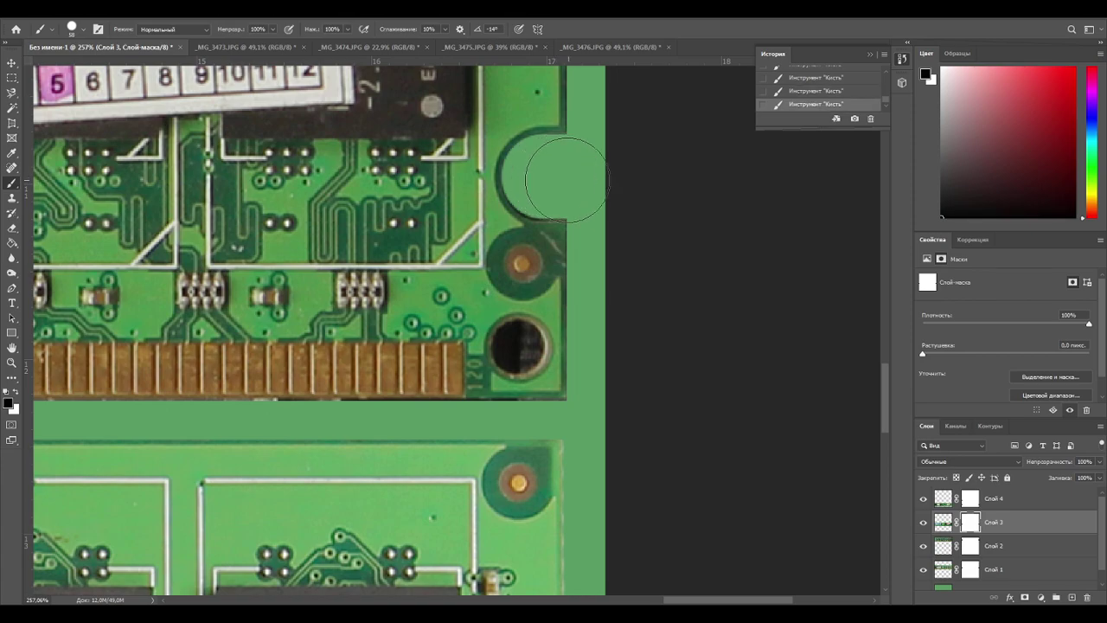
Mask out the round hole beside contact 120 and, with an 11 px brush, the dark strip below the front board's adjoining contacts.
{"action": "mouse_move", "coordinate": [524, 351]}
{"action": "right_mouse_down", "text": "alt"}
{"action": "mouse_move", "coordinate": [507, 358]}
{"action": "mouse_move", "coordinate": [516, 351]}
{"action": "right_mouse_up", "text": "alt"}
{"action": "left_click", "coordinate": [518, 347]}
{"action": "scroll", "coordinate": [518, 348], "scroll_direction": "down", "scroll_amount": 3, "text": "alt"}
{"action": "right_click_drag", "start_coordinate": [543, 401], "coordinate": [541, 395], "text": "alt"}
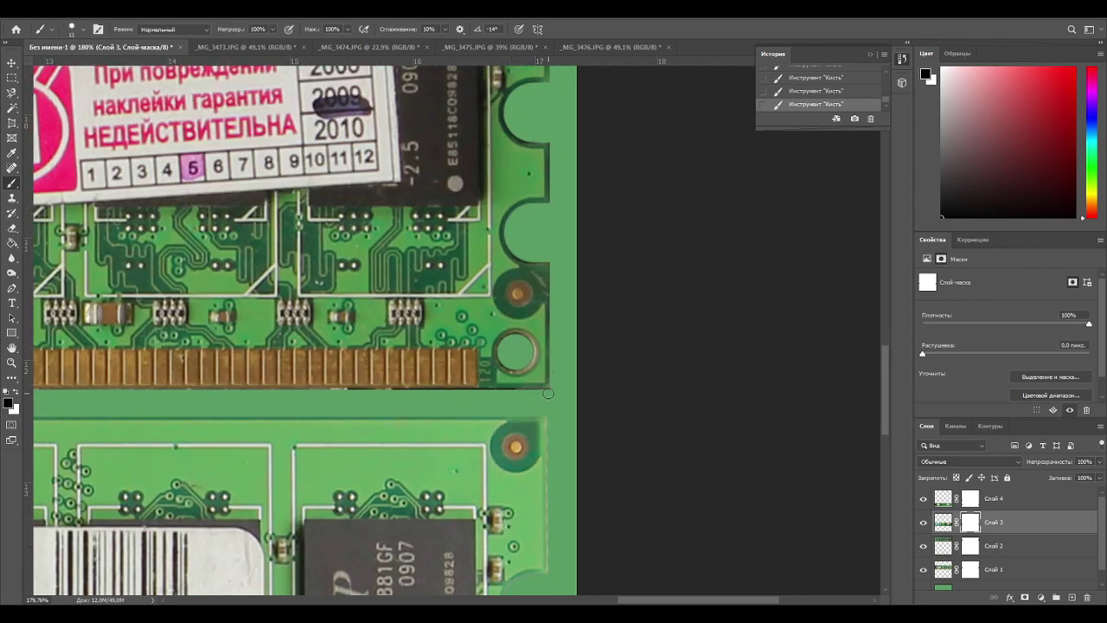
{"action": "left_click", "coordinate": [228, 394], "text": "shift"}
{"action": "scroll", "coordinate": [227, 396], "scroll_direction": "up", "scroll_amount": 5, "text": "alt"}
{"action": "scroll", "coordinate": [228, 396], "scroll_direction": "down", "scroll_amount": 10, "text": "alt"}
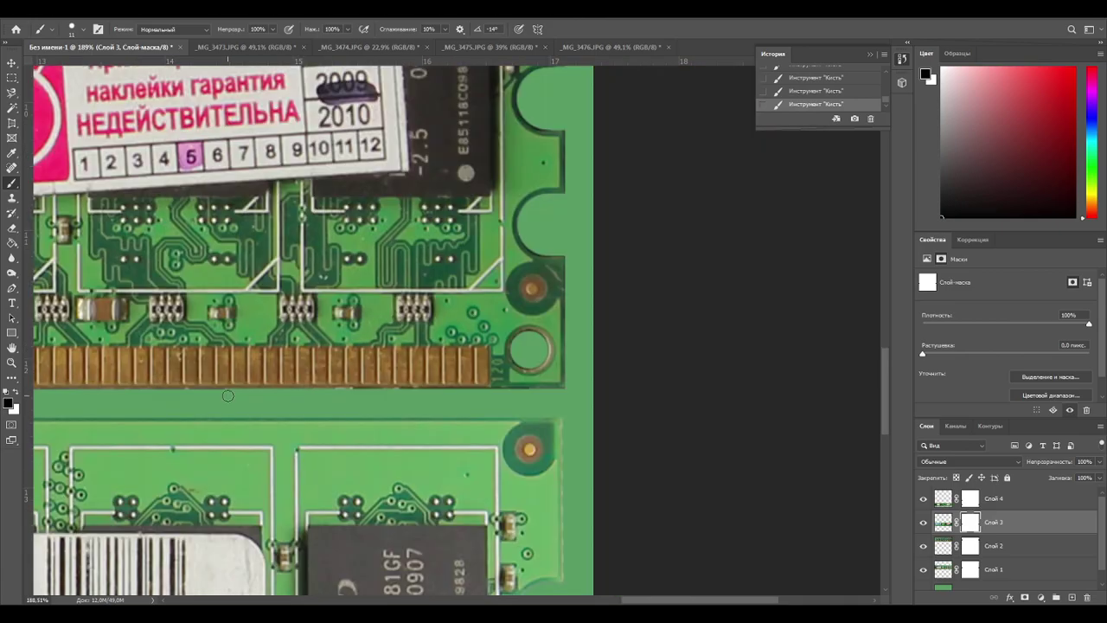
Set the brush to 19 px and mask out the key notch between the contact rows on the NCP front board.
{"action": "left_click_drag", "start_coordinate": [170, 391], "coordinate": [871, 334]}
{"action": "scroll", "coordinate": [549, 310], "scroll_direction": "up", "scroll_amount": 4, "text": "alt"}
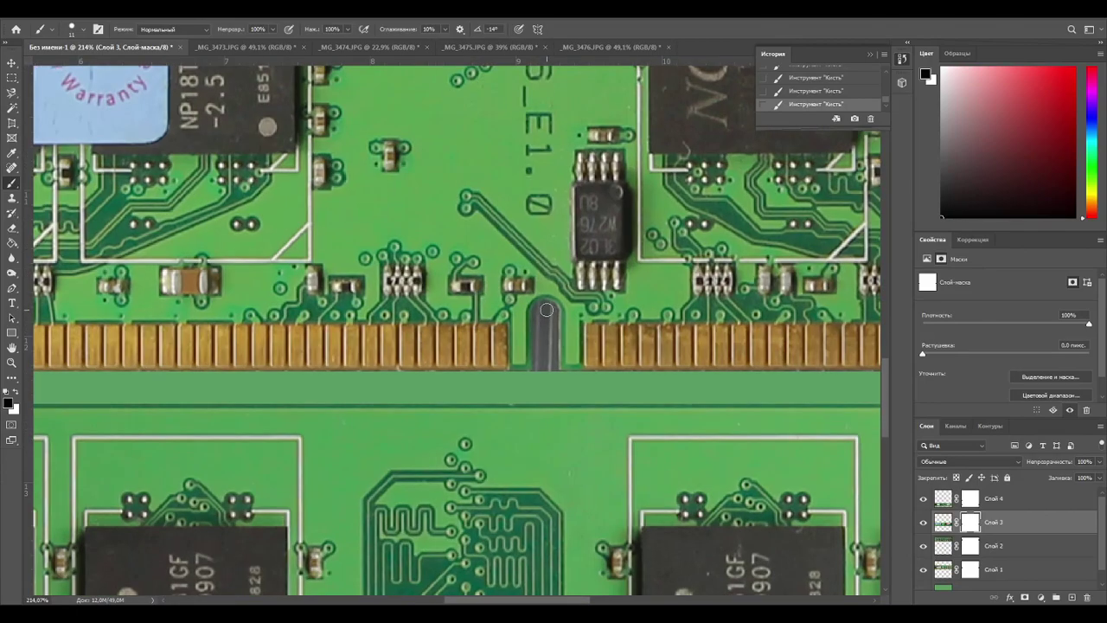
{"action": "right_click_drag", "start_coordinate": [547, 309], "coordinate": [545, 313], "text": "alt"}
{"action": "left_click_drag", "start_coordinate": [545, 314], "coordinate": [544, 366]}
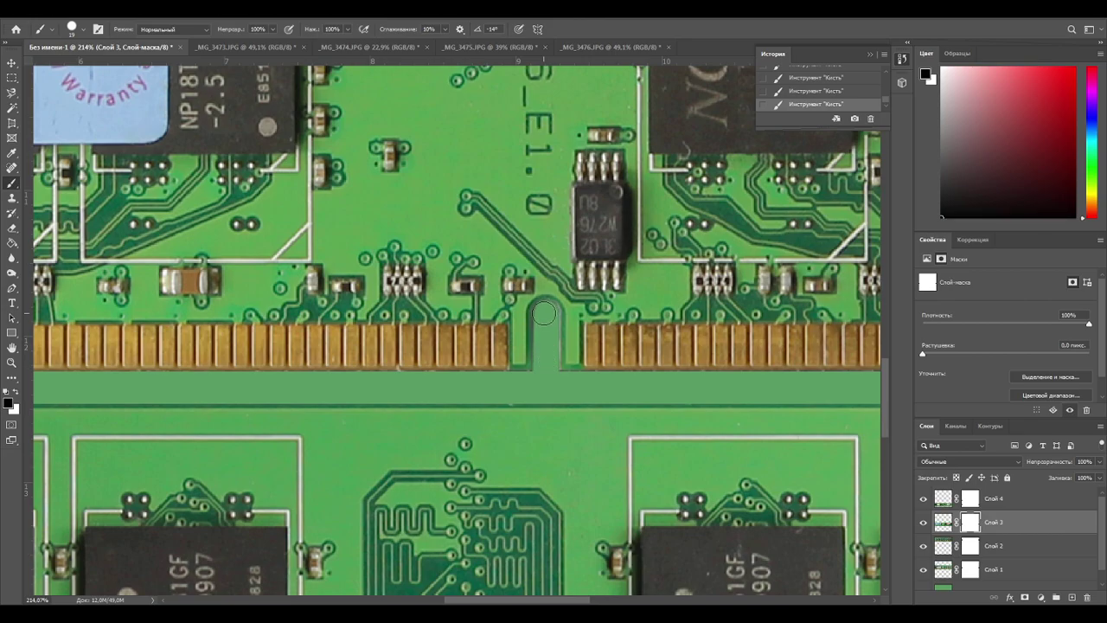
{"action": "scroll", "coordinate": [535, 399], "scroll_direction": "down", "scroll_amount": 5, "text": "alt"}
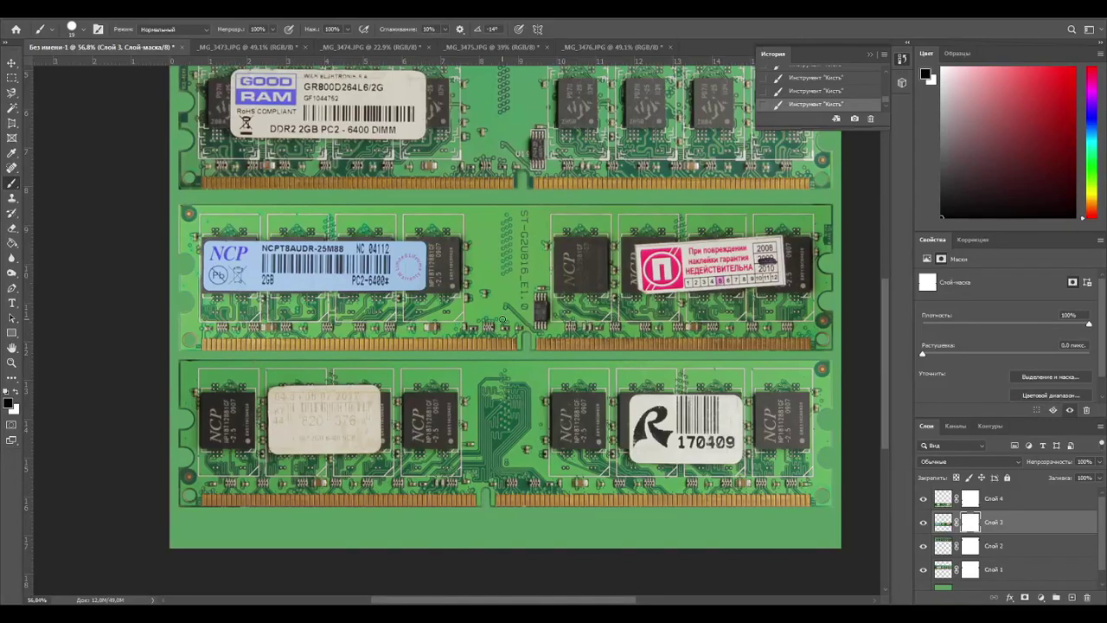
{"action": "scroll", "coordinate": [503, 318], "scroll_direction": "down", "scroll_amount": 1, "text": "alt"}
{"action": "scroll", "coordinate": [501, 318], "scroll_direction": "up", "scroll_amount": 1, "text": "alt"}
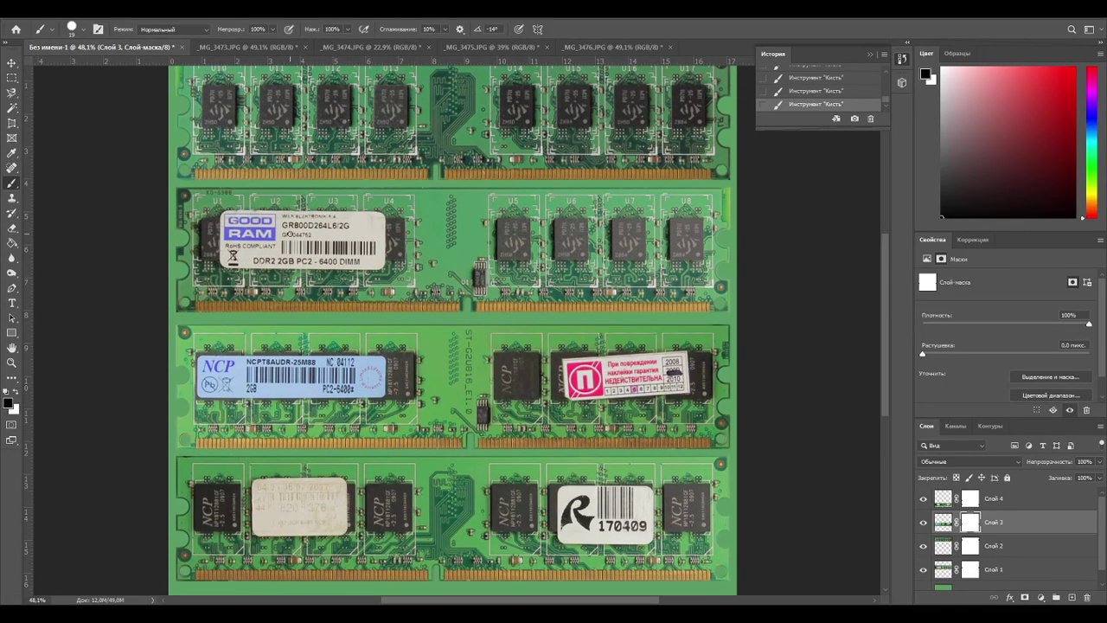
{"action": "left_click", "coordinate": [972, 498]}
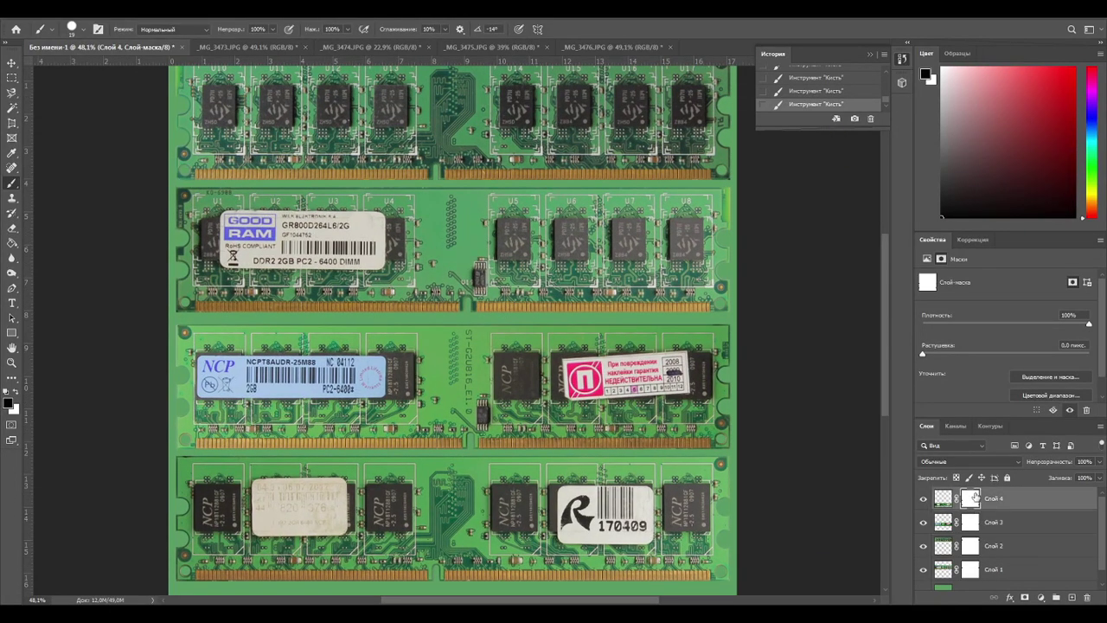
{"action": "key", "text": "ctrl+e"}
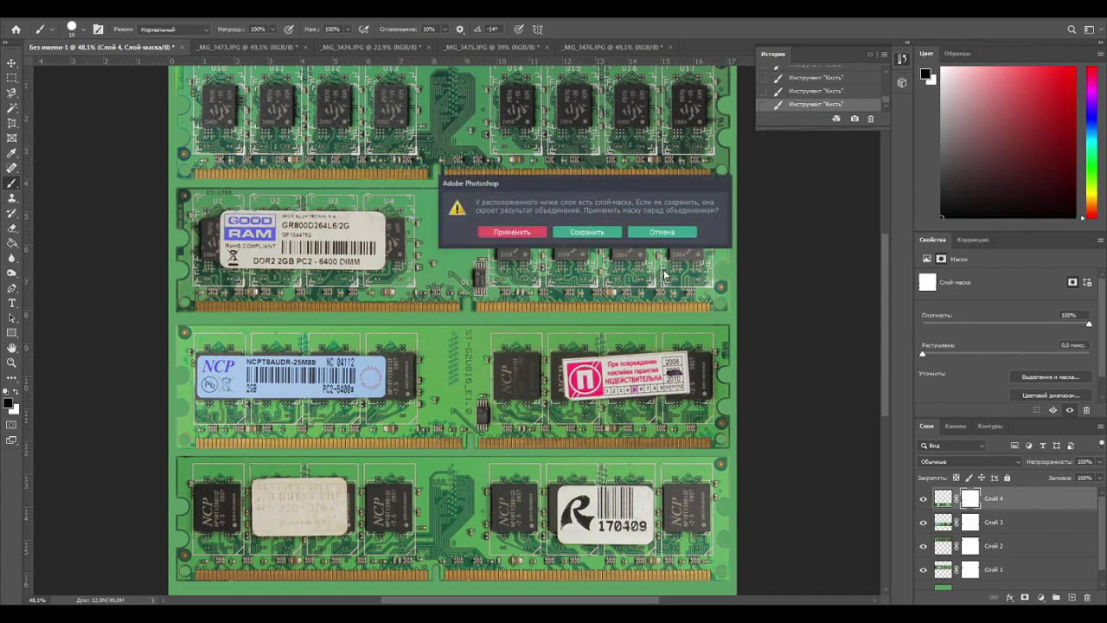
{"action": "left_click", "coordinate": [653, 231]}
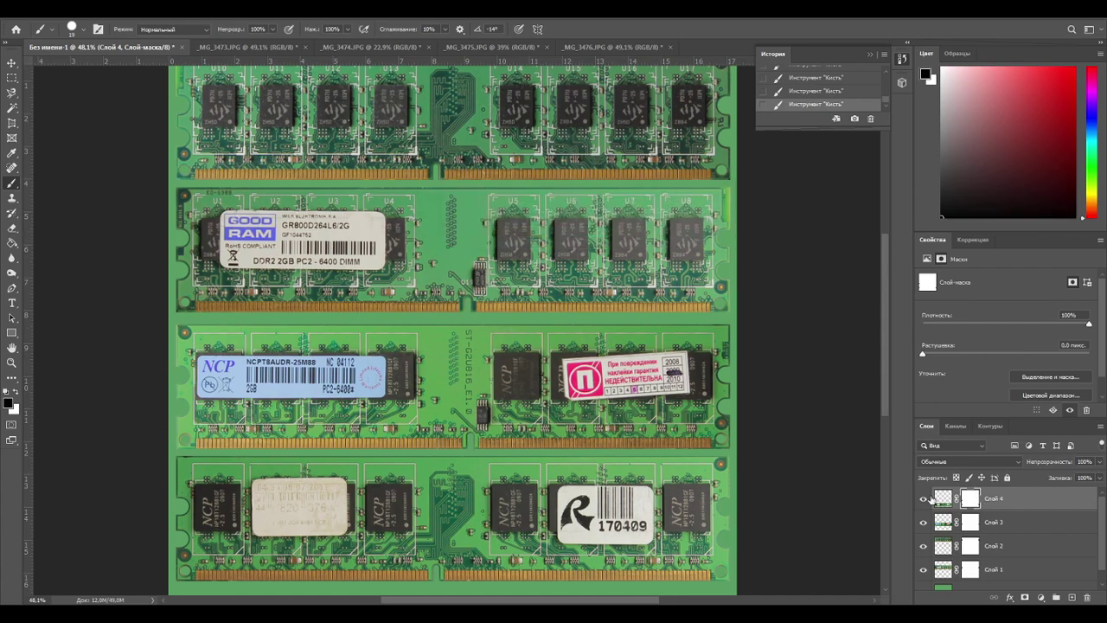
Apply the layer masks permanently on Слой 4, Слой 3, Слой 2 and Слой 1.
{"action": "right_click", "coordinate": [969, 498]}
{"action": "left_click", "coordinate": [975, 522]}
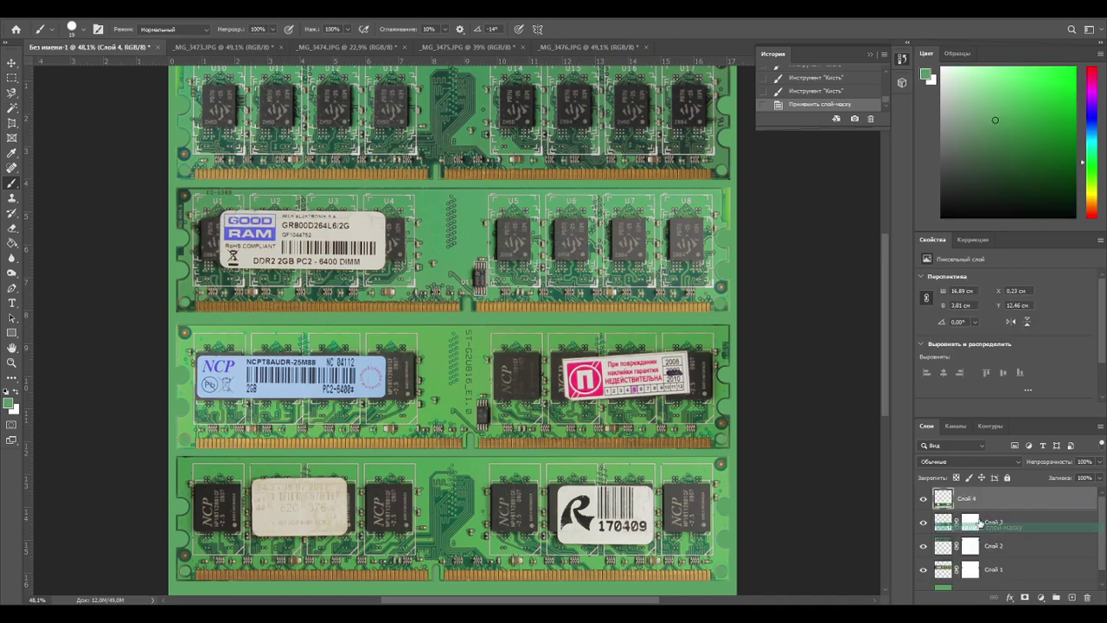
{"action": "right_click", "coordinate": [973, 522]}
{"action": "left_click", "coordinate": [977, 448]}
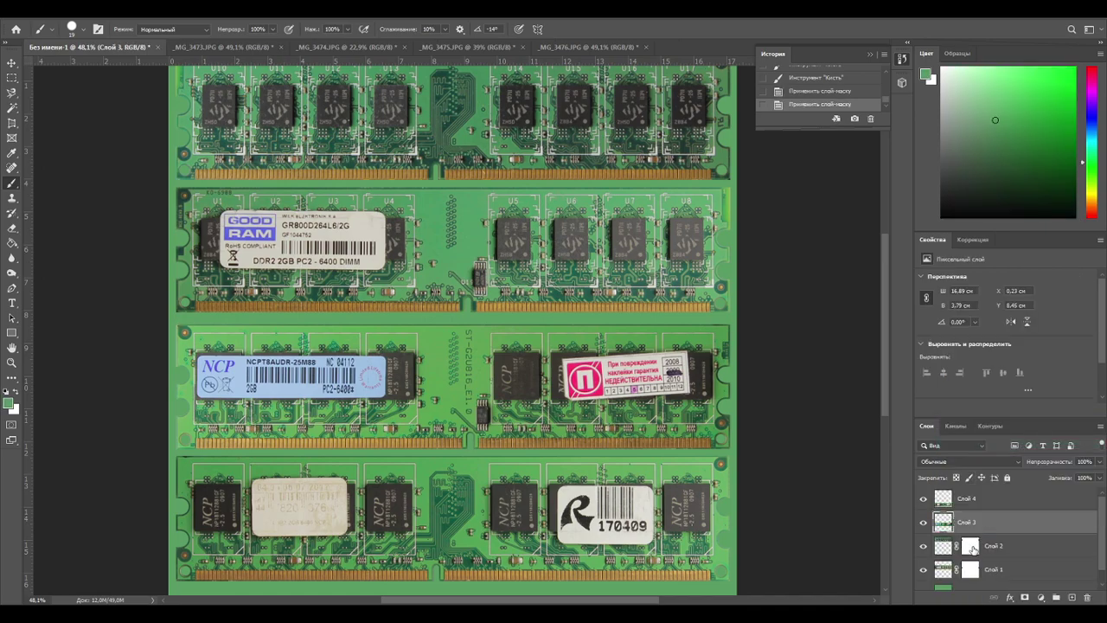
{"action": "right_click", "coordinate": [970, 548]}
{"action": "left_click", "coordinate": [979, 470]}
{"action": "right_click", "coordinate": [970, 571]}
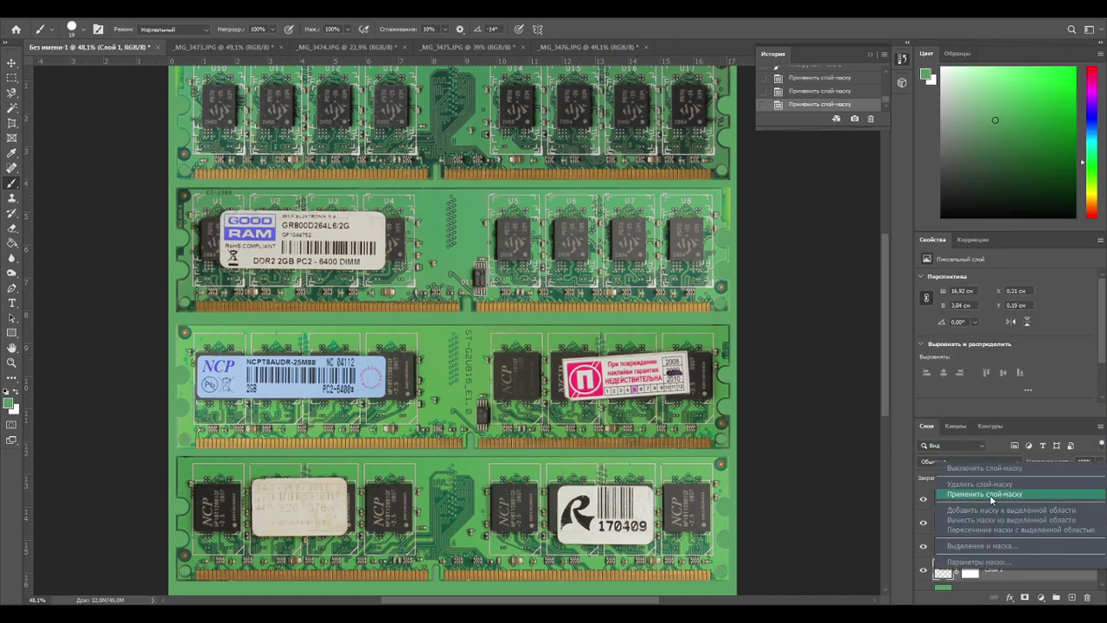
{"action": "left_click", "coordinate": [986, 495]}
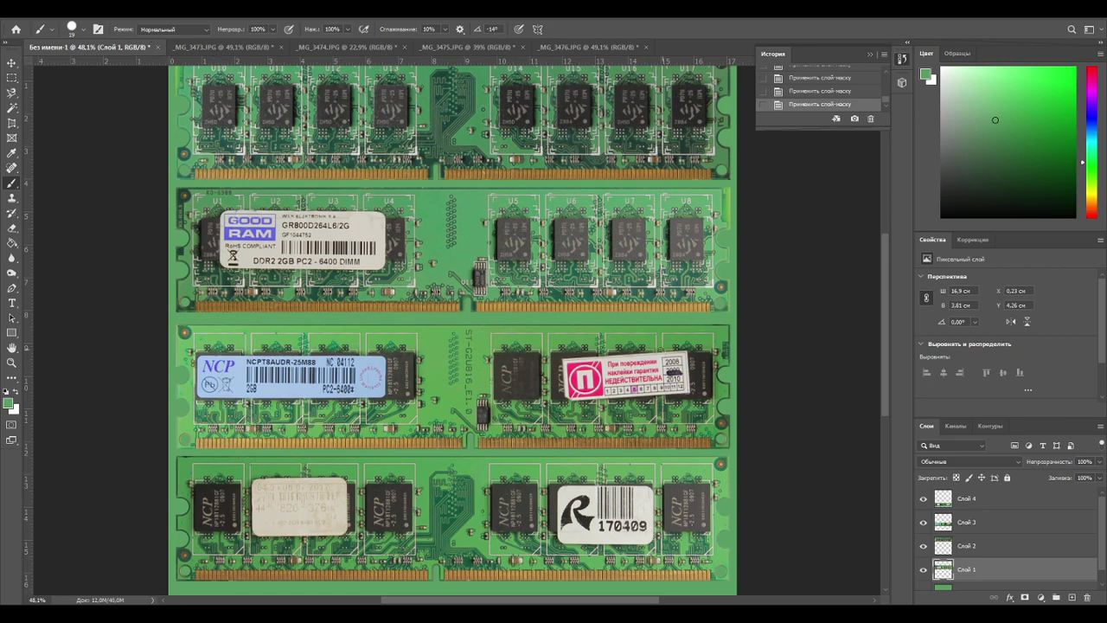
Save the texture sheet as RAM.psd with maximized compatibility.
{"action": "key", "text": "ctrl+0"}
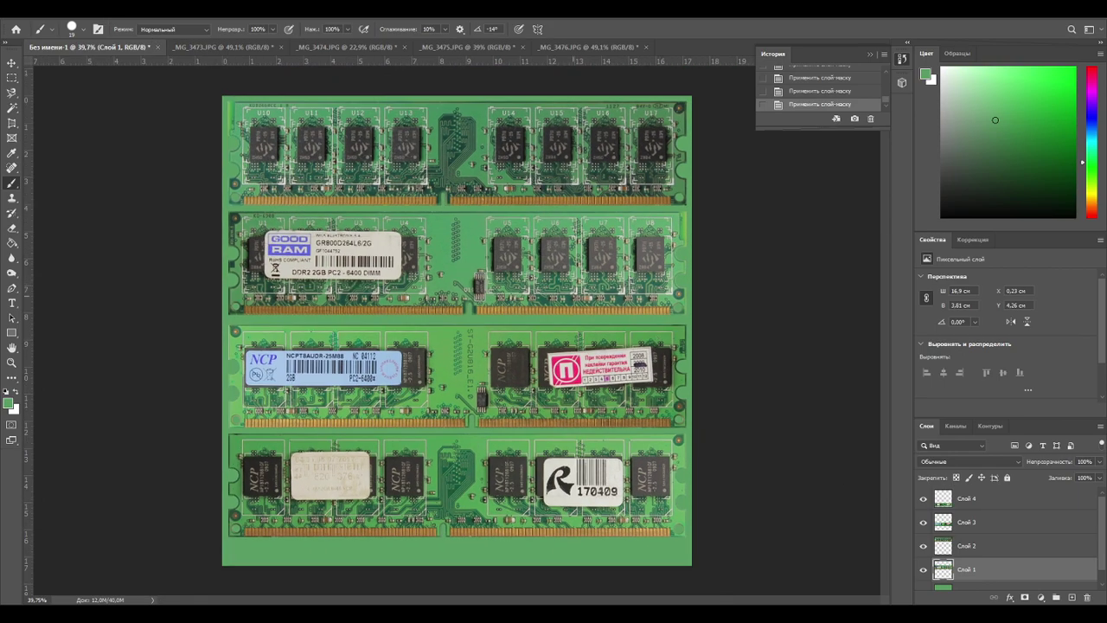
{"action": "left_click", "coordinate": [30, 13]}
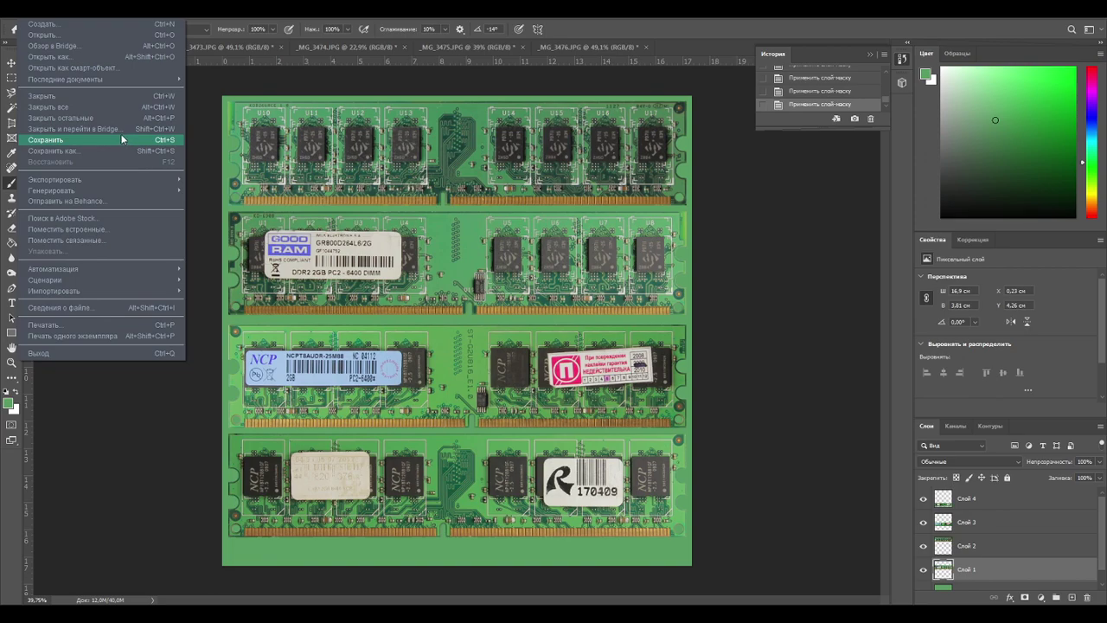
{"action": "left_click", "coordinate": [101, 150]}
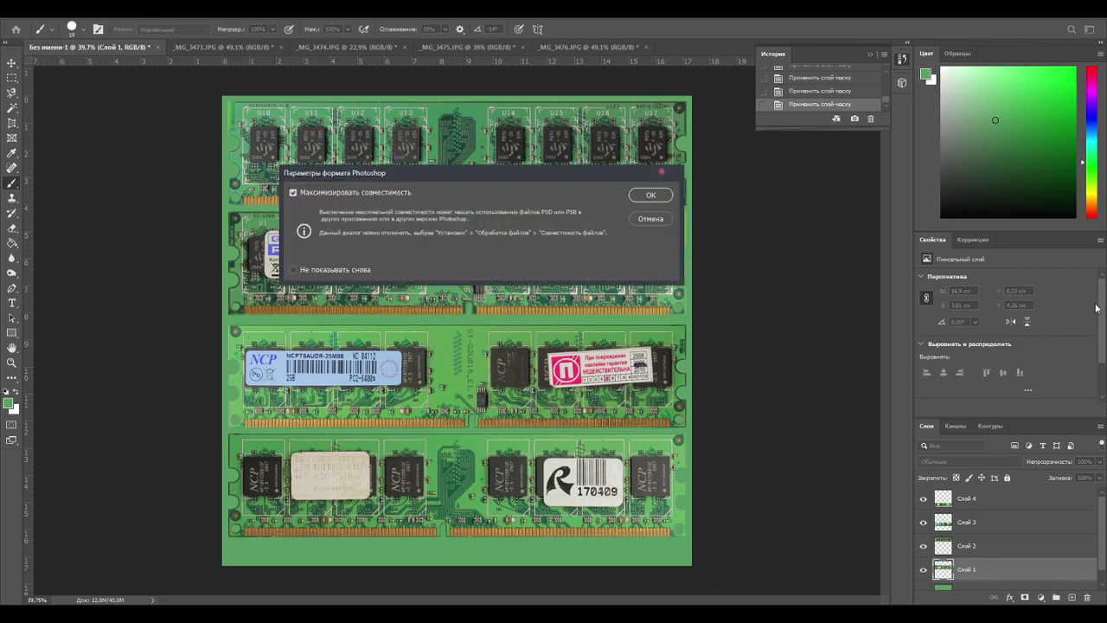
{"action": "left_click", "coordinate": [640, 197]}
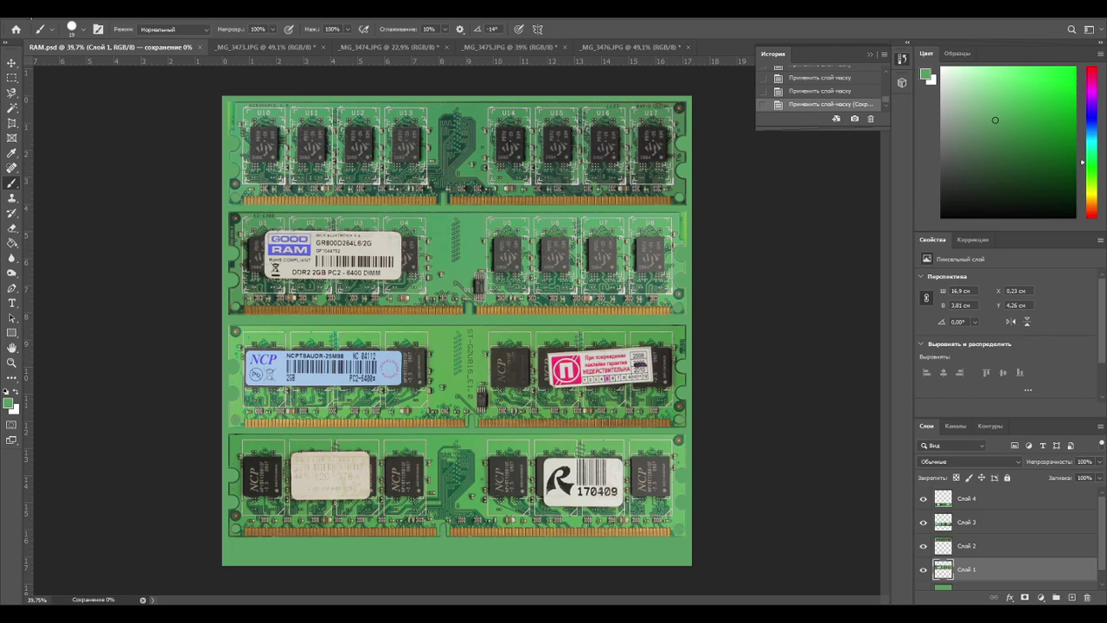
Quick-export the RAM texture sheet as a PNG and collapse the open history list.
{"action": "left_click", "coordinate": [26, 11]}
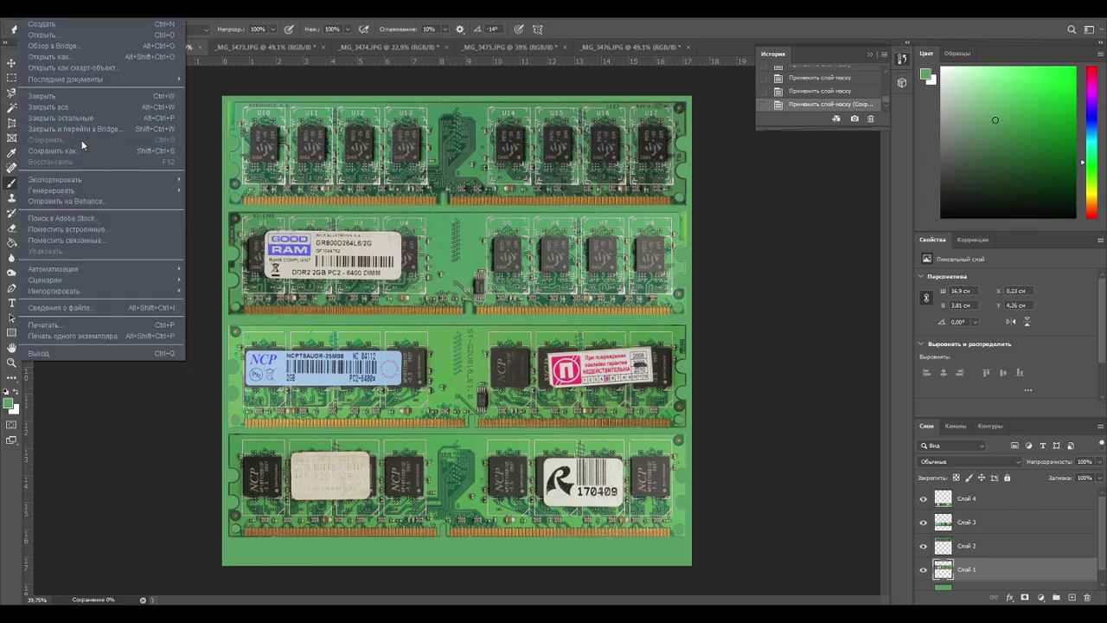
{"action": "mouse_move", "coordinate": [113, 180]}
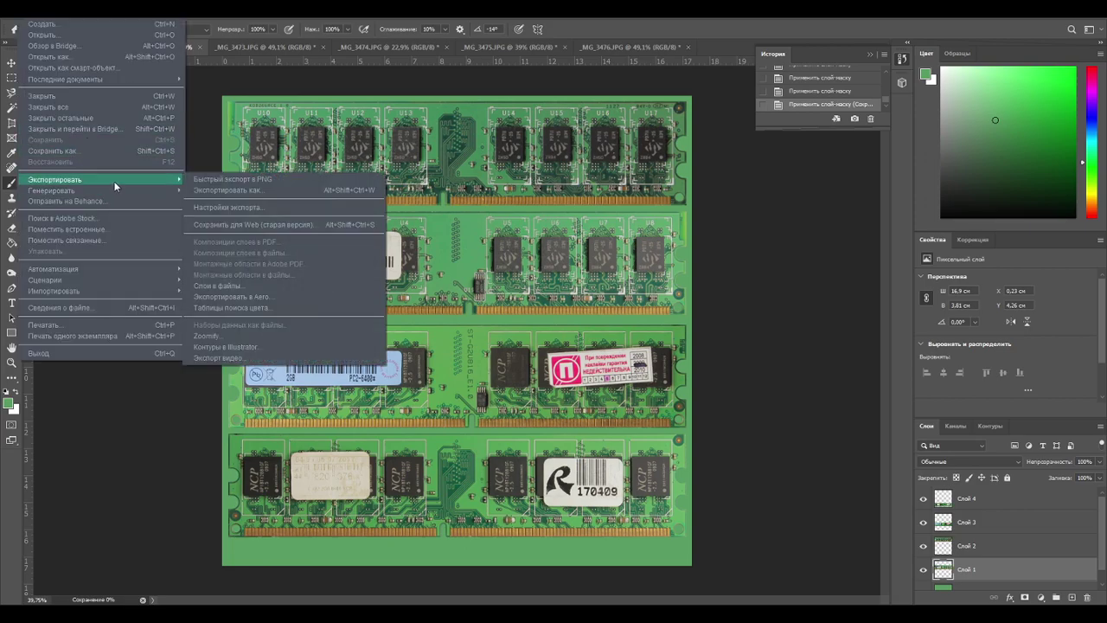
{"action": "left_click", "coordinate": [234, 179]}
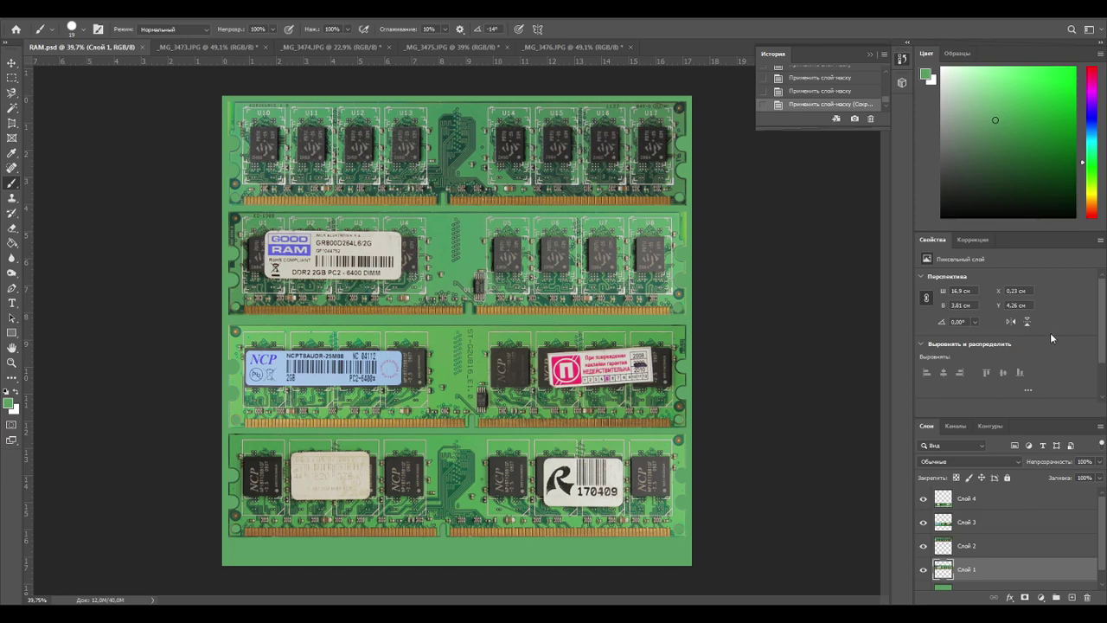
{"action": "left_click", "coordinate": [871, 55]}
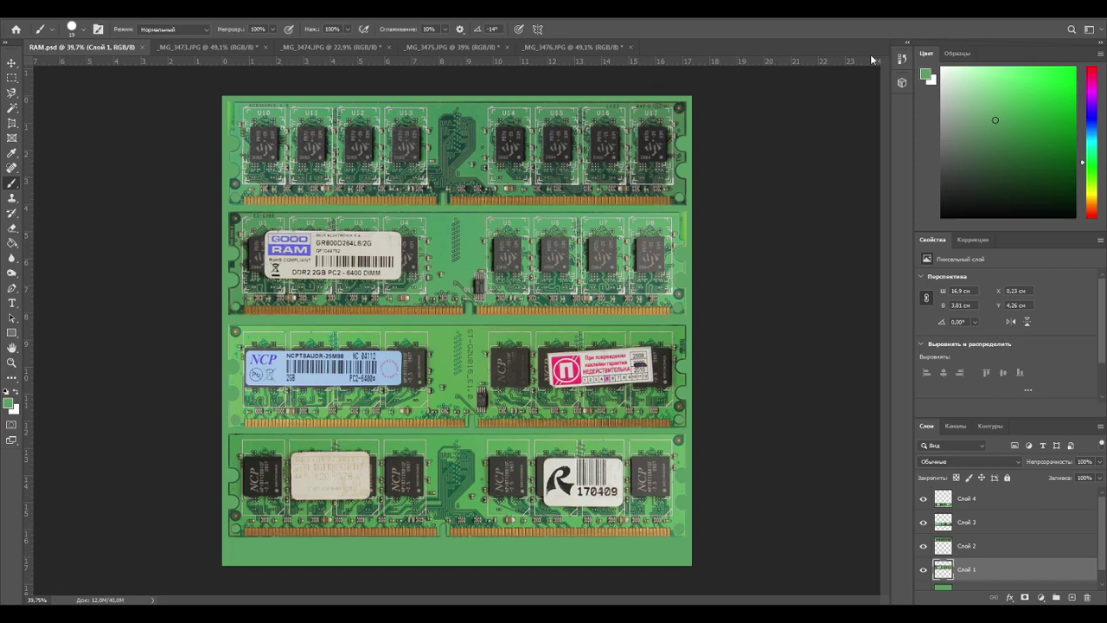